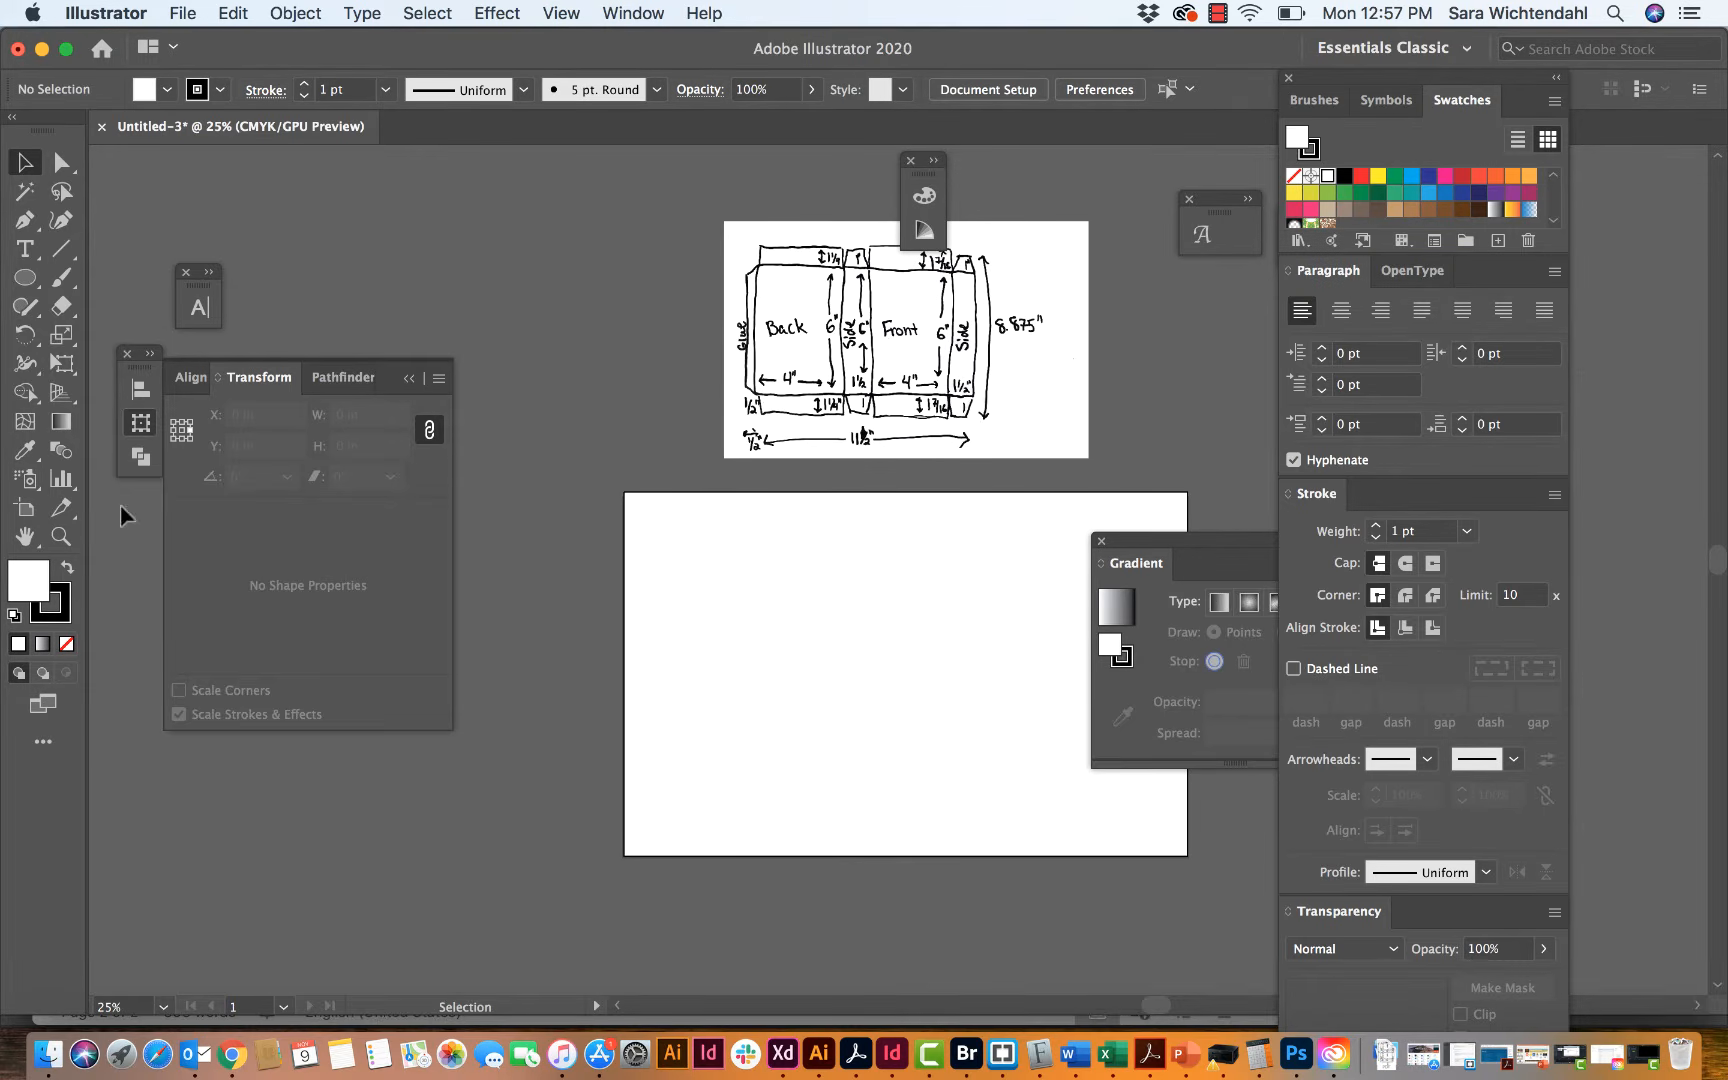
Step: Examine the hand-drawn box template's panel layout and written dimensions up close
left_click(61, 536)
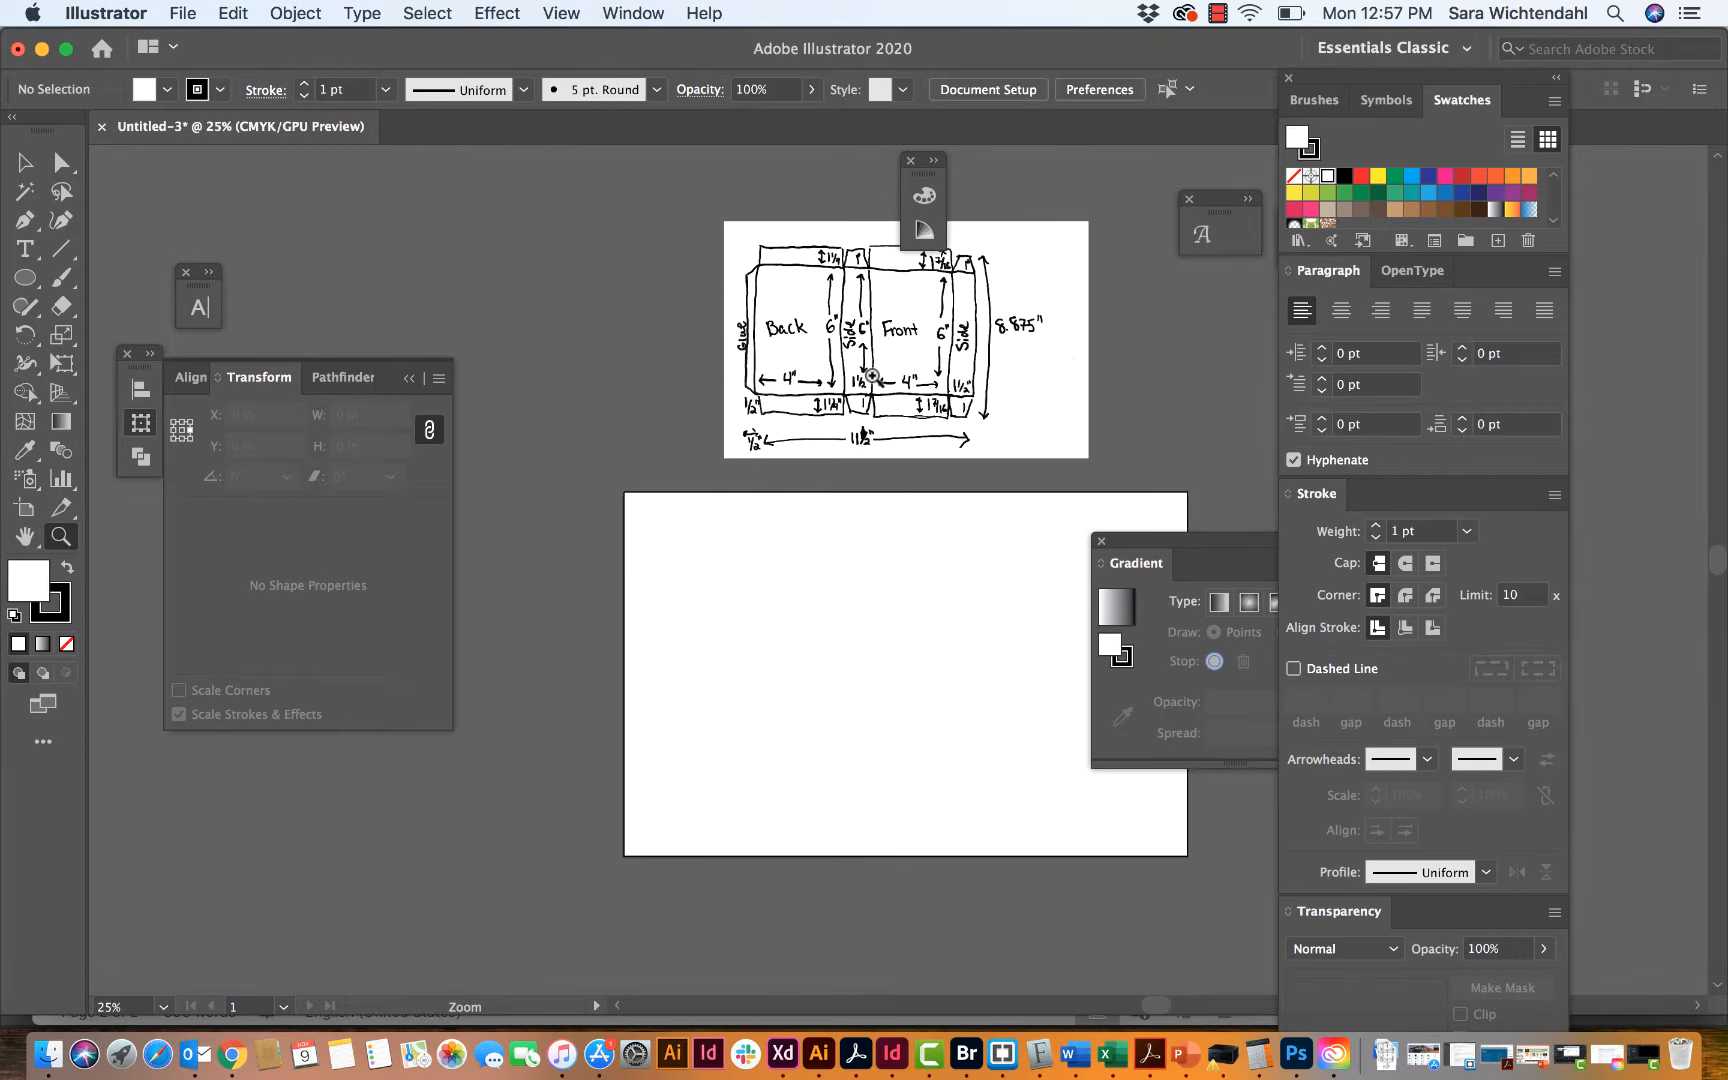
left_click(909, 355)
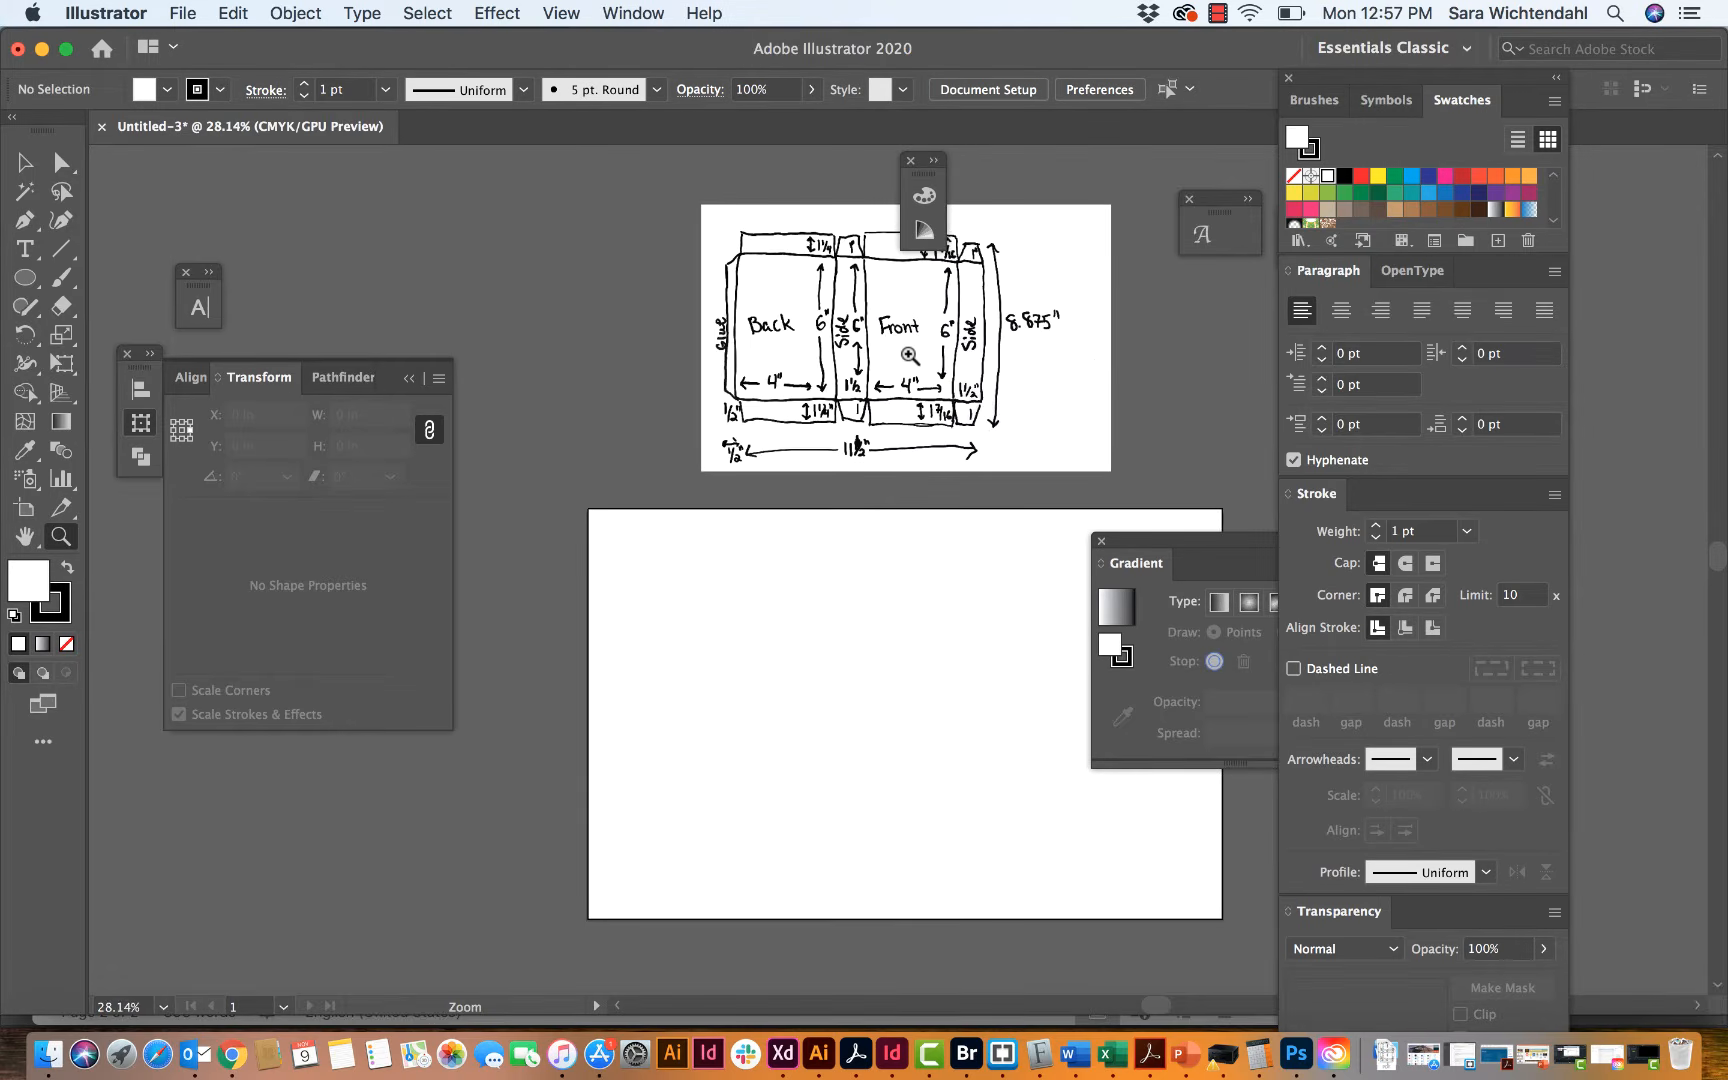
left_click(869, 486)
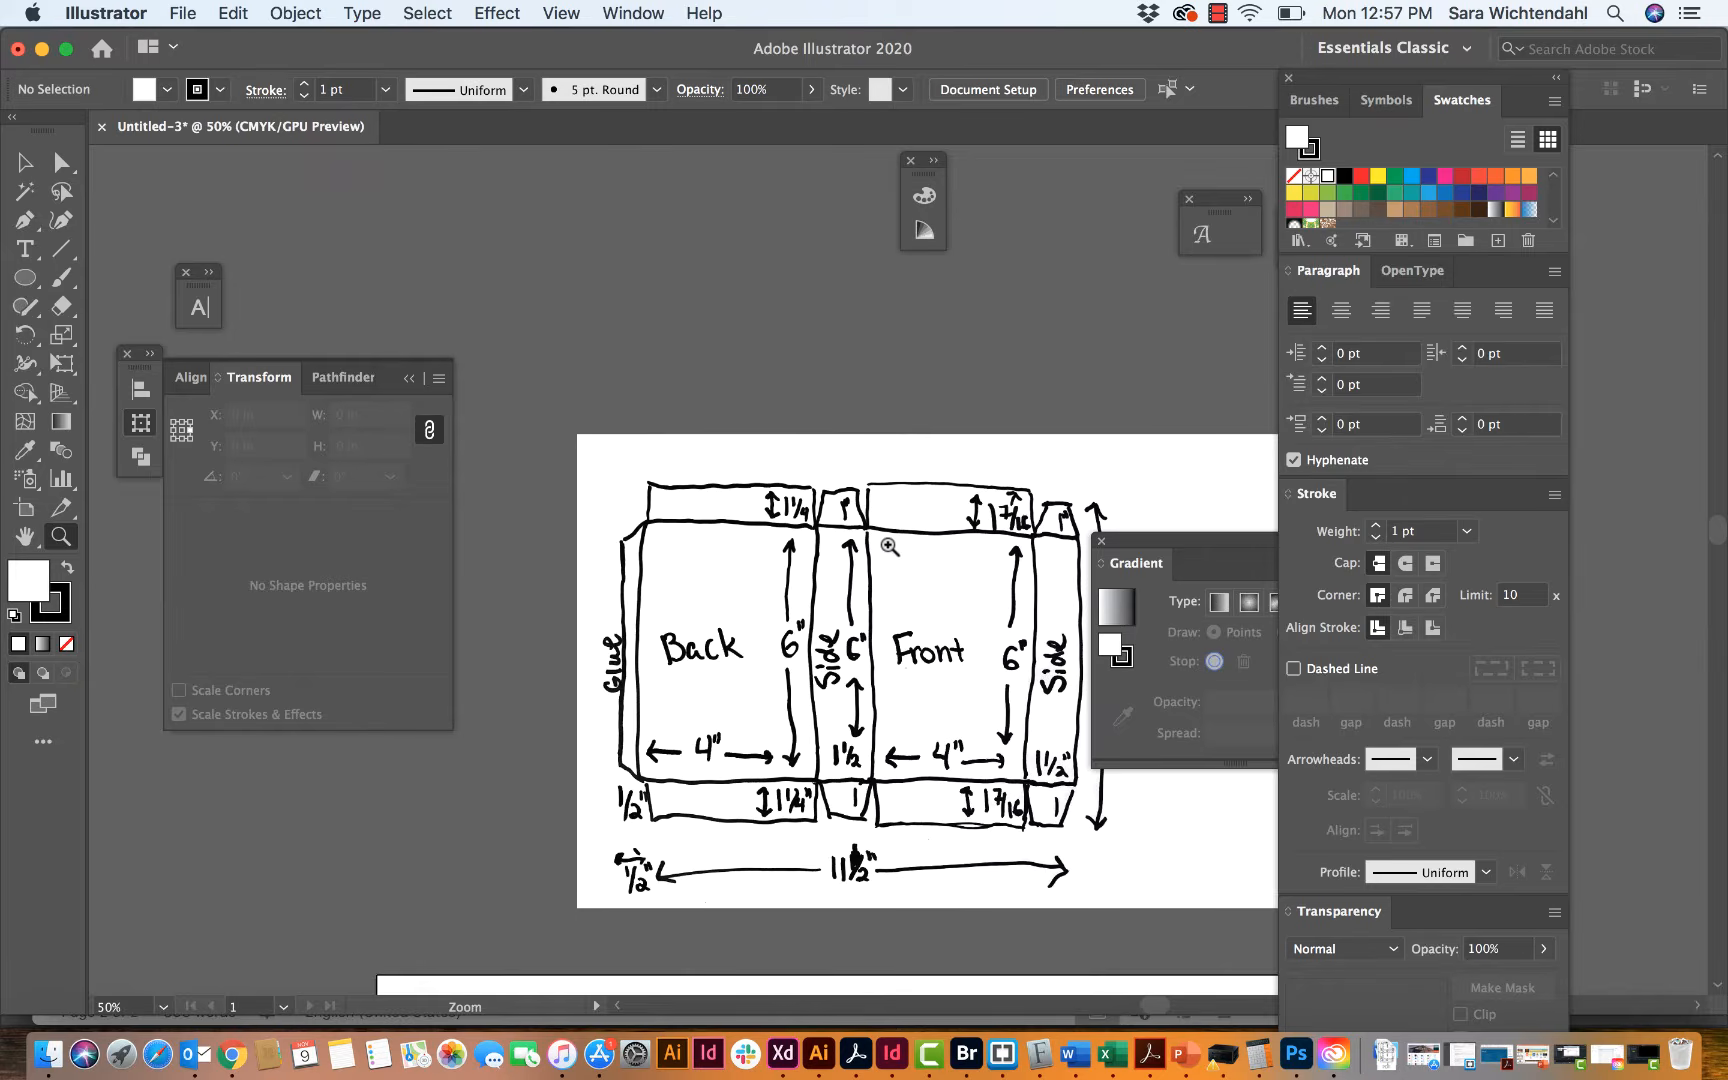
scroll(889, 547, "down", 3)
scroll(889, 547, "right", 2)
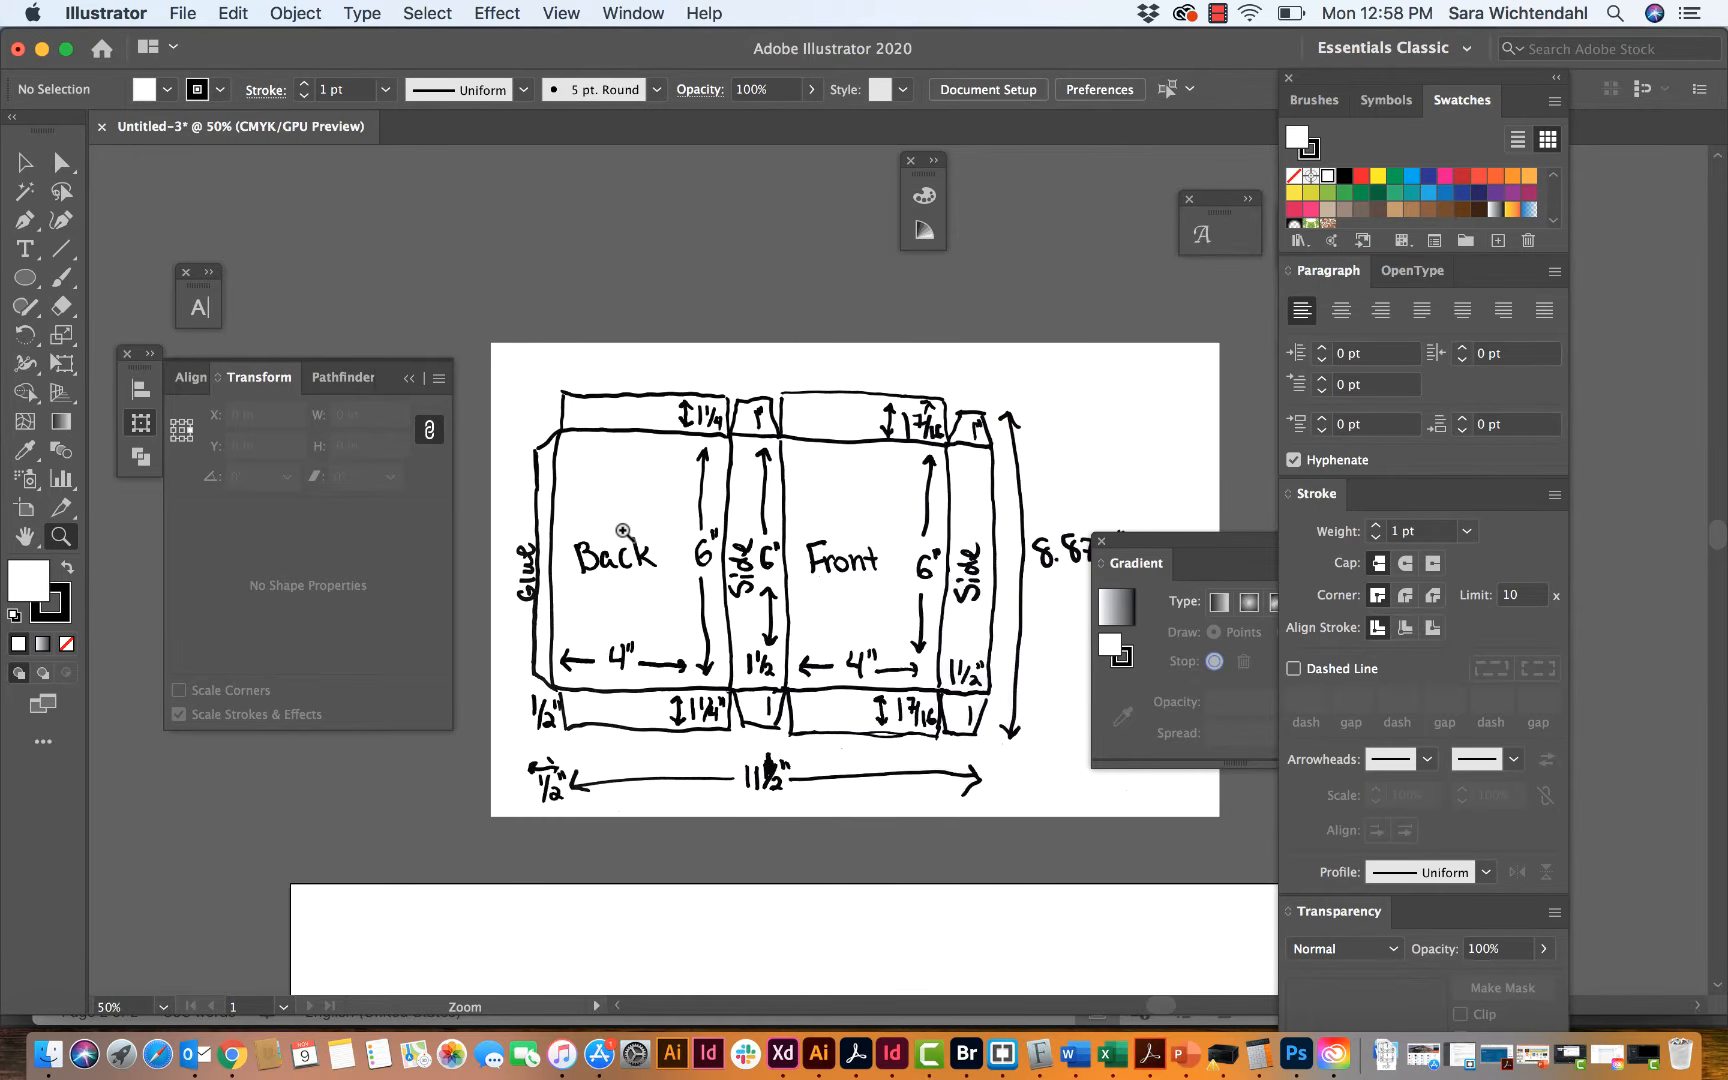
scroll(624, 531, "down", 5)
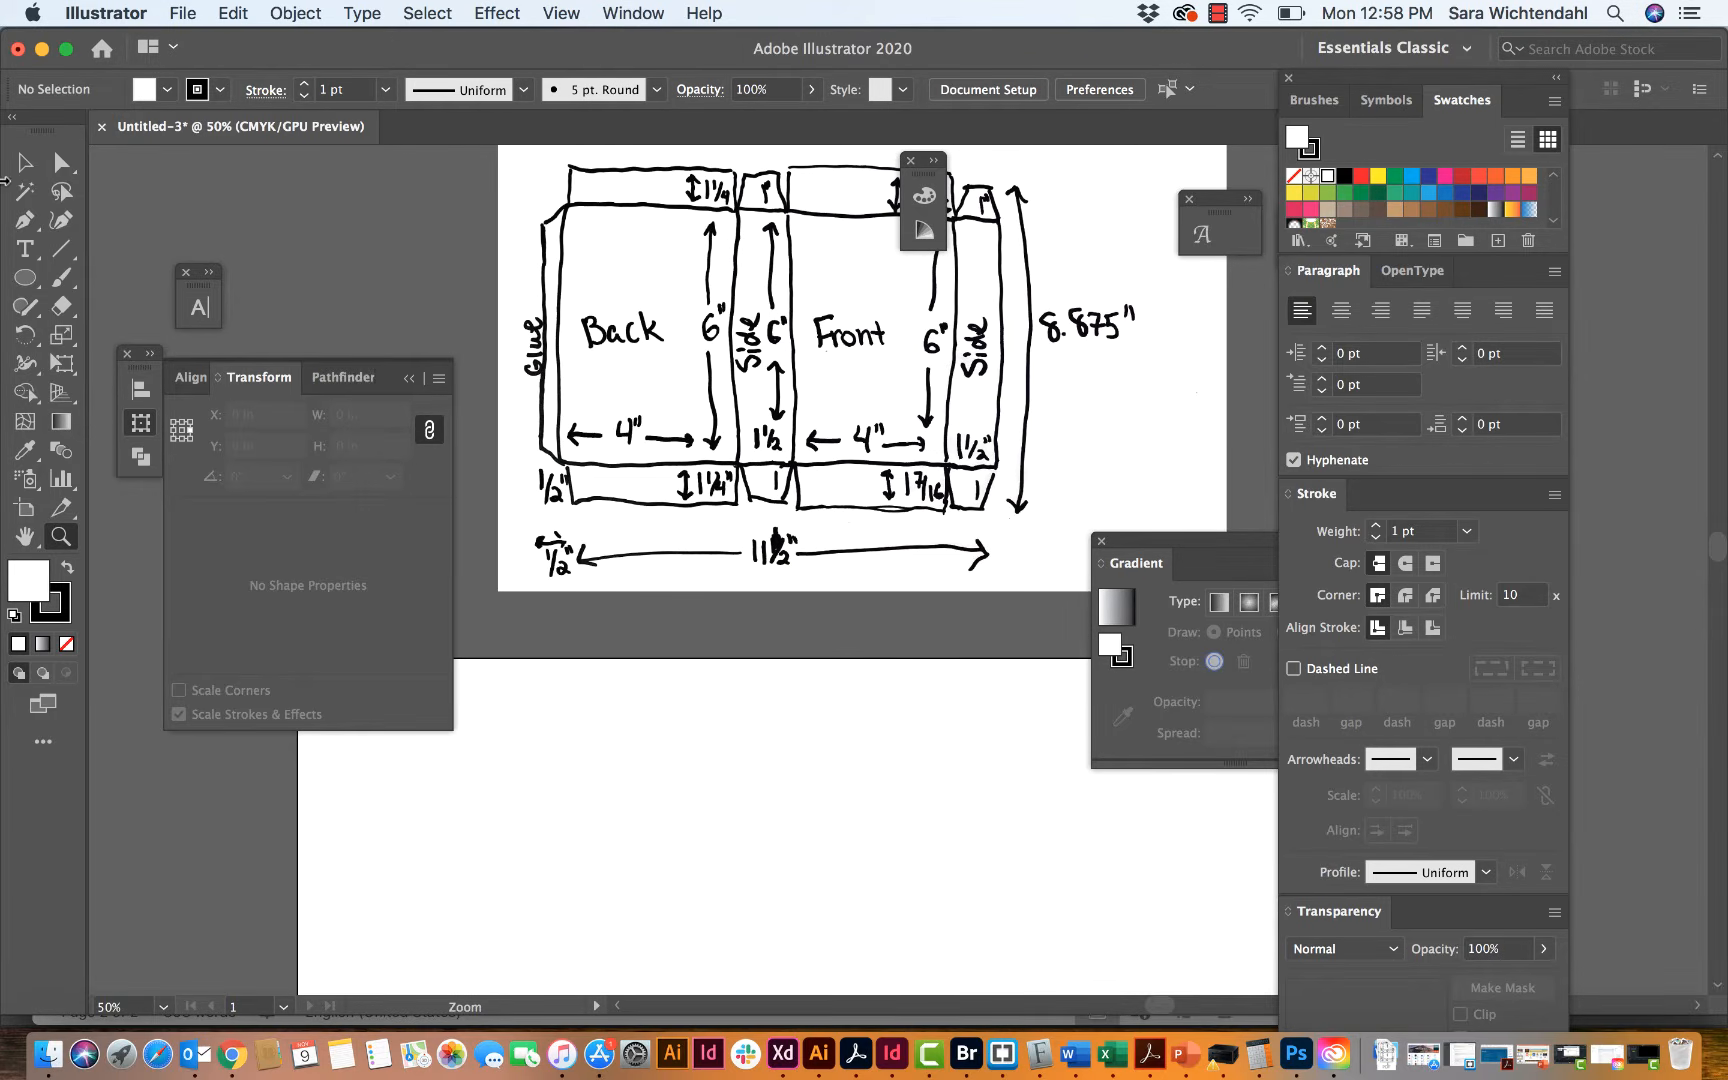
Step: Set the fill to none with the black stroke kept, and activate the Rectangle tool
left_click(25, 279)
left_click(65, 645)
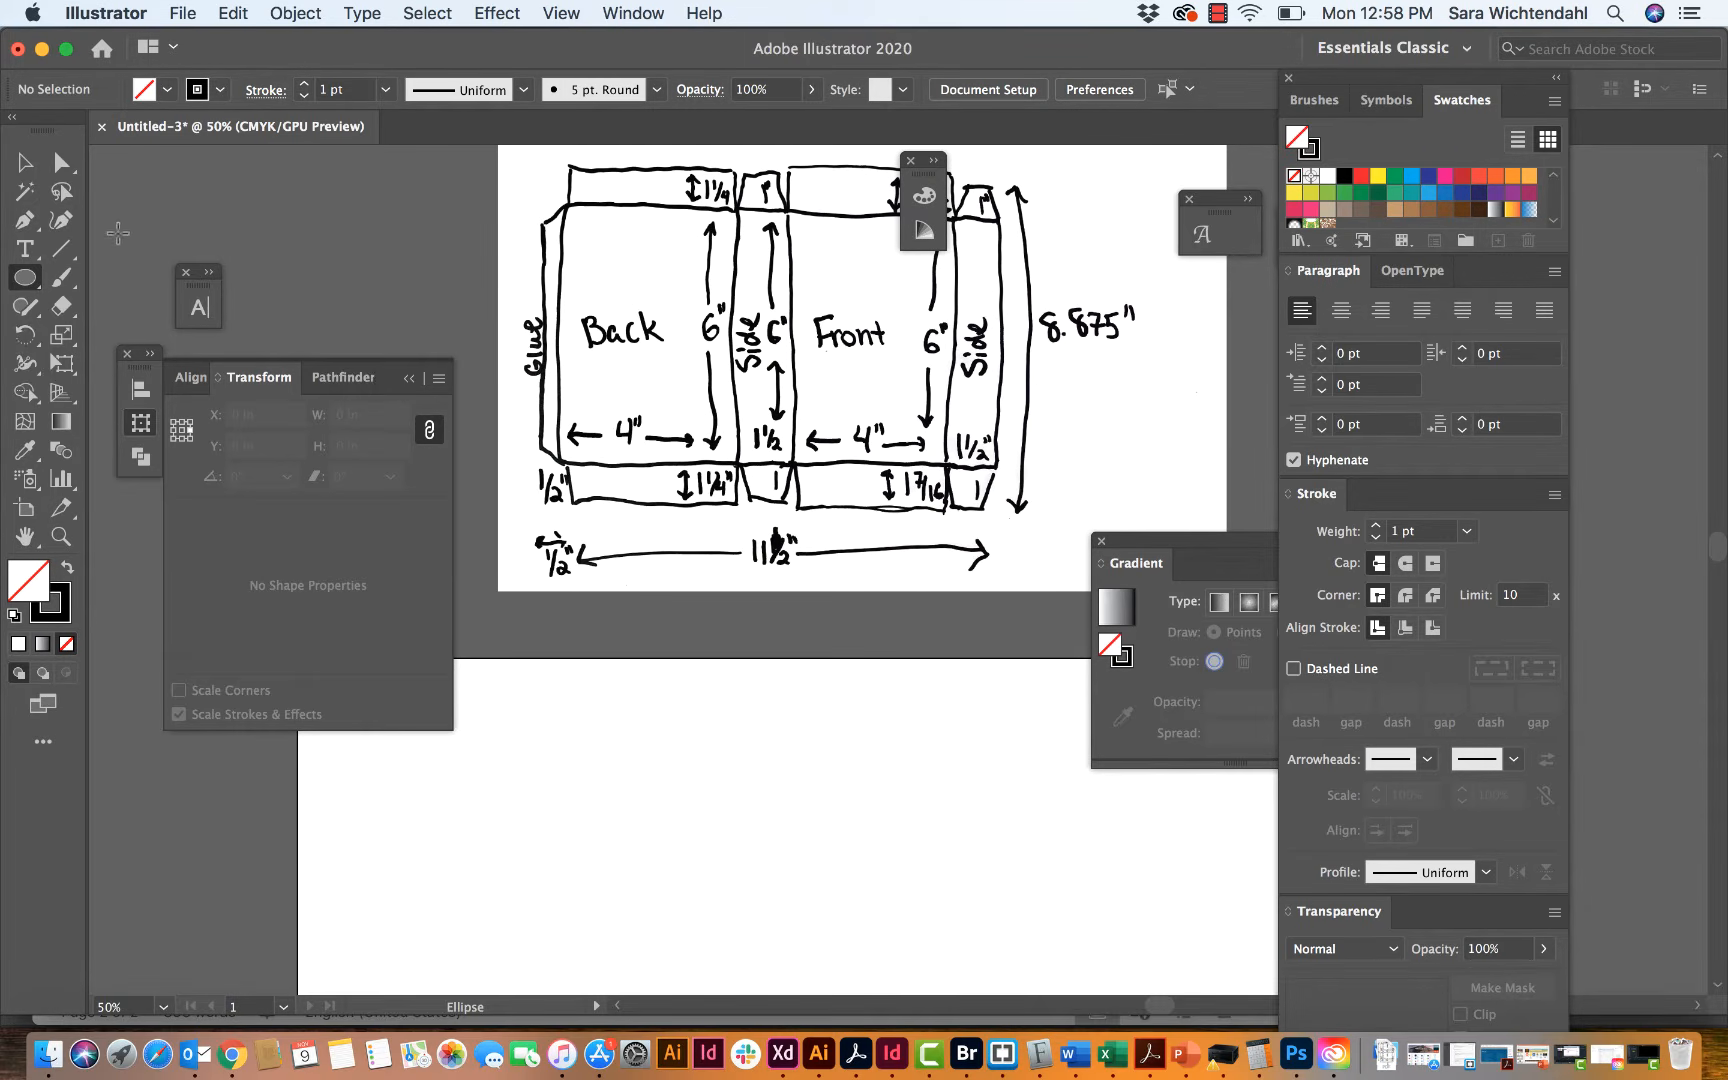
left_click(23, 277)
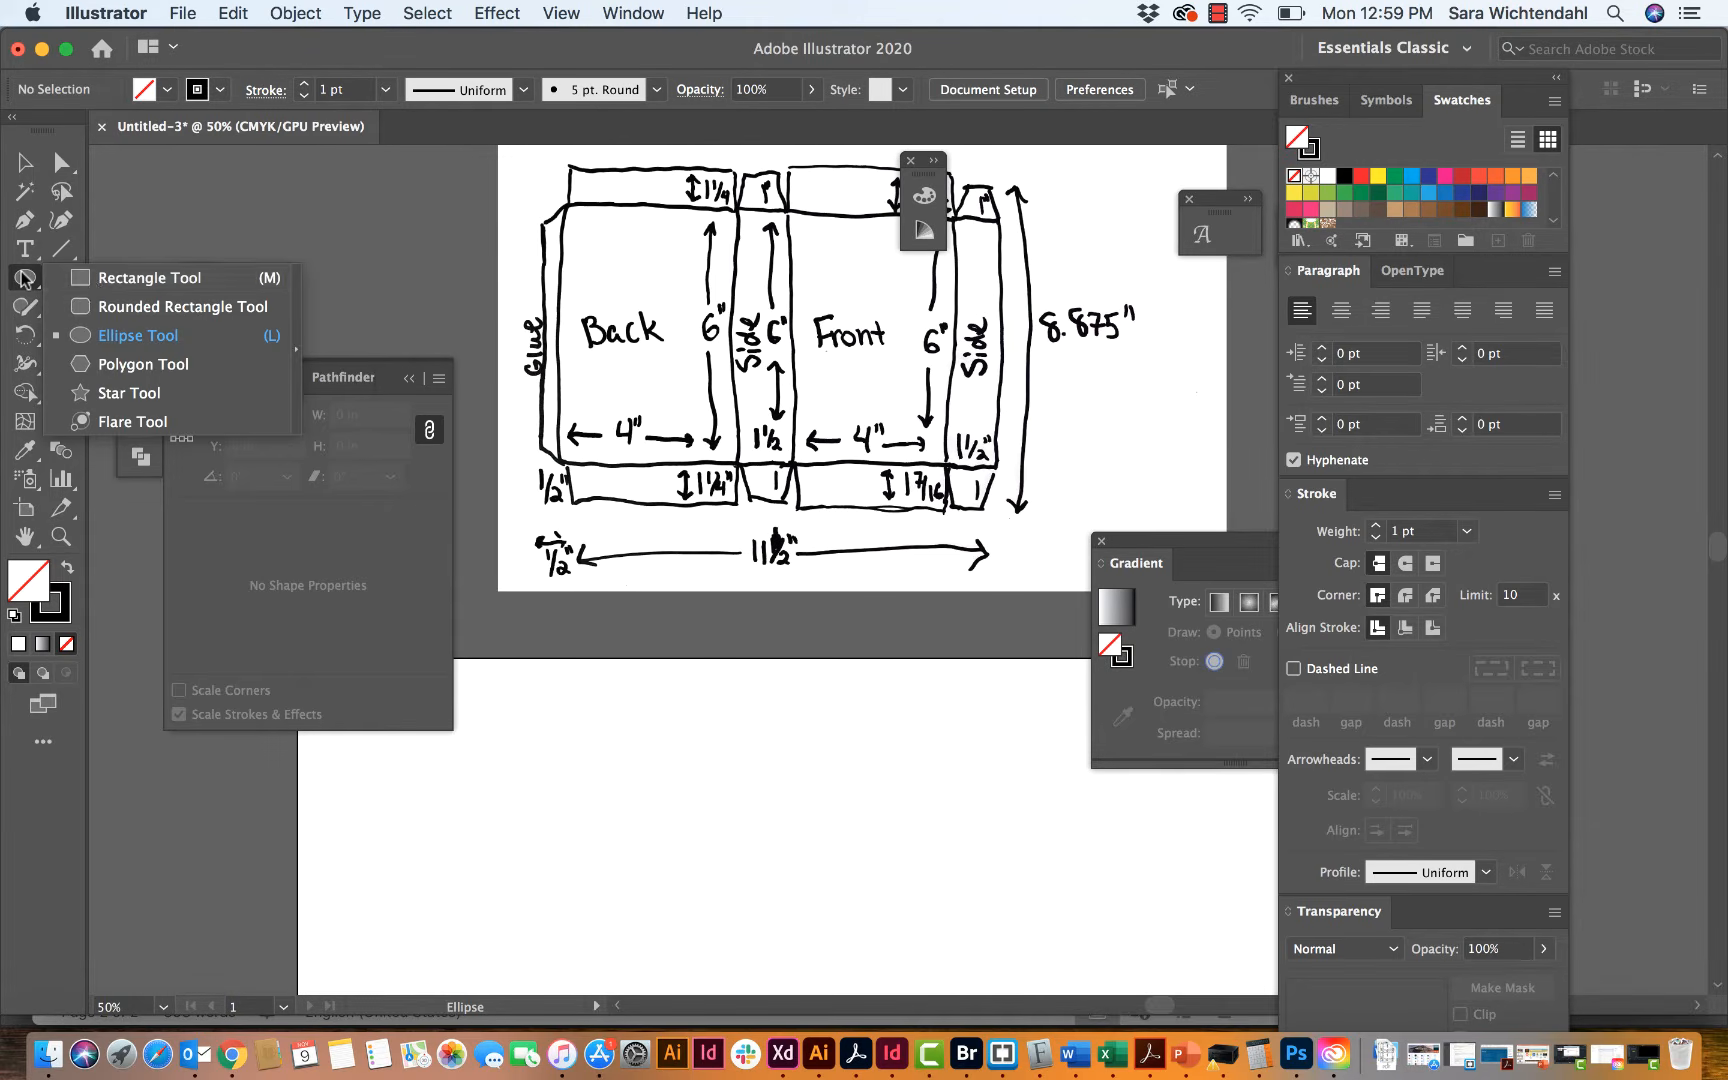
left_click(100, 278)
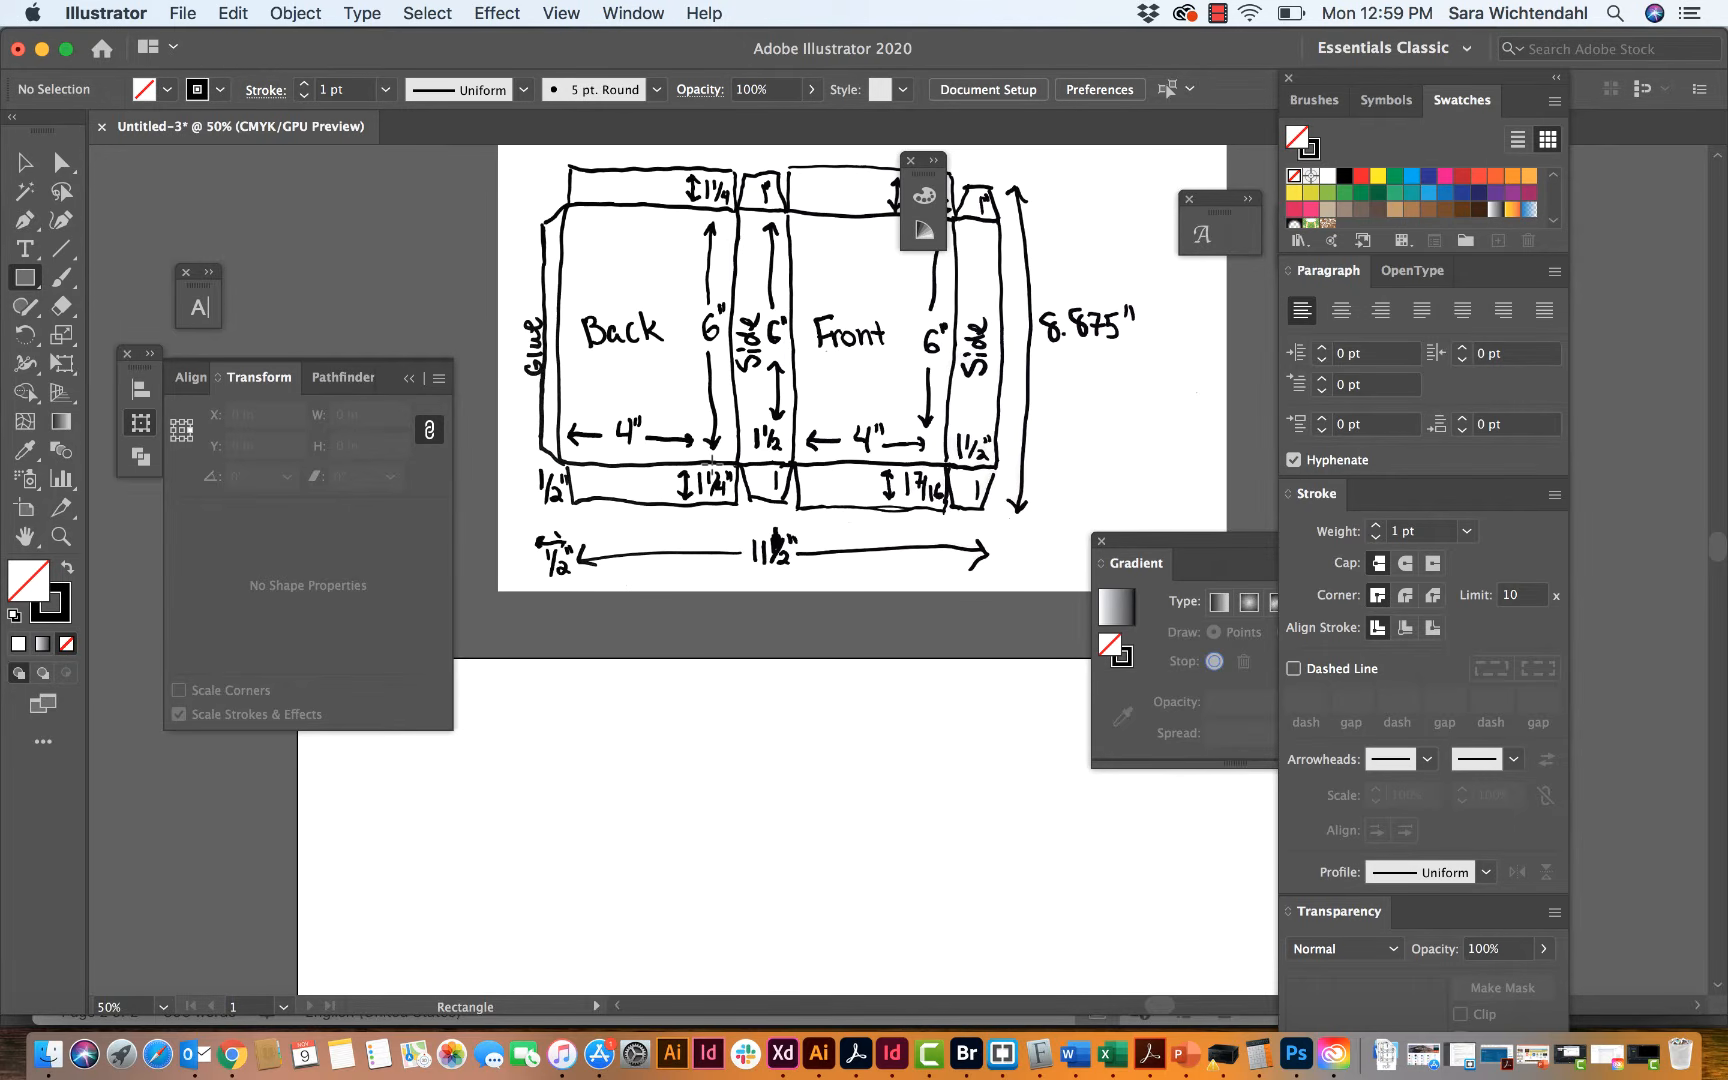
Step: Check that the Transform panel is enabled and review the Back panel's dimensions on the sketch
scroll(710, 463, "down", 5)
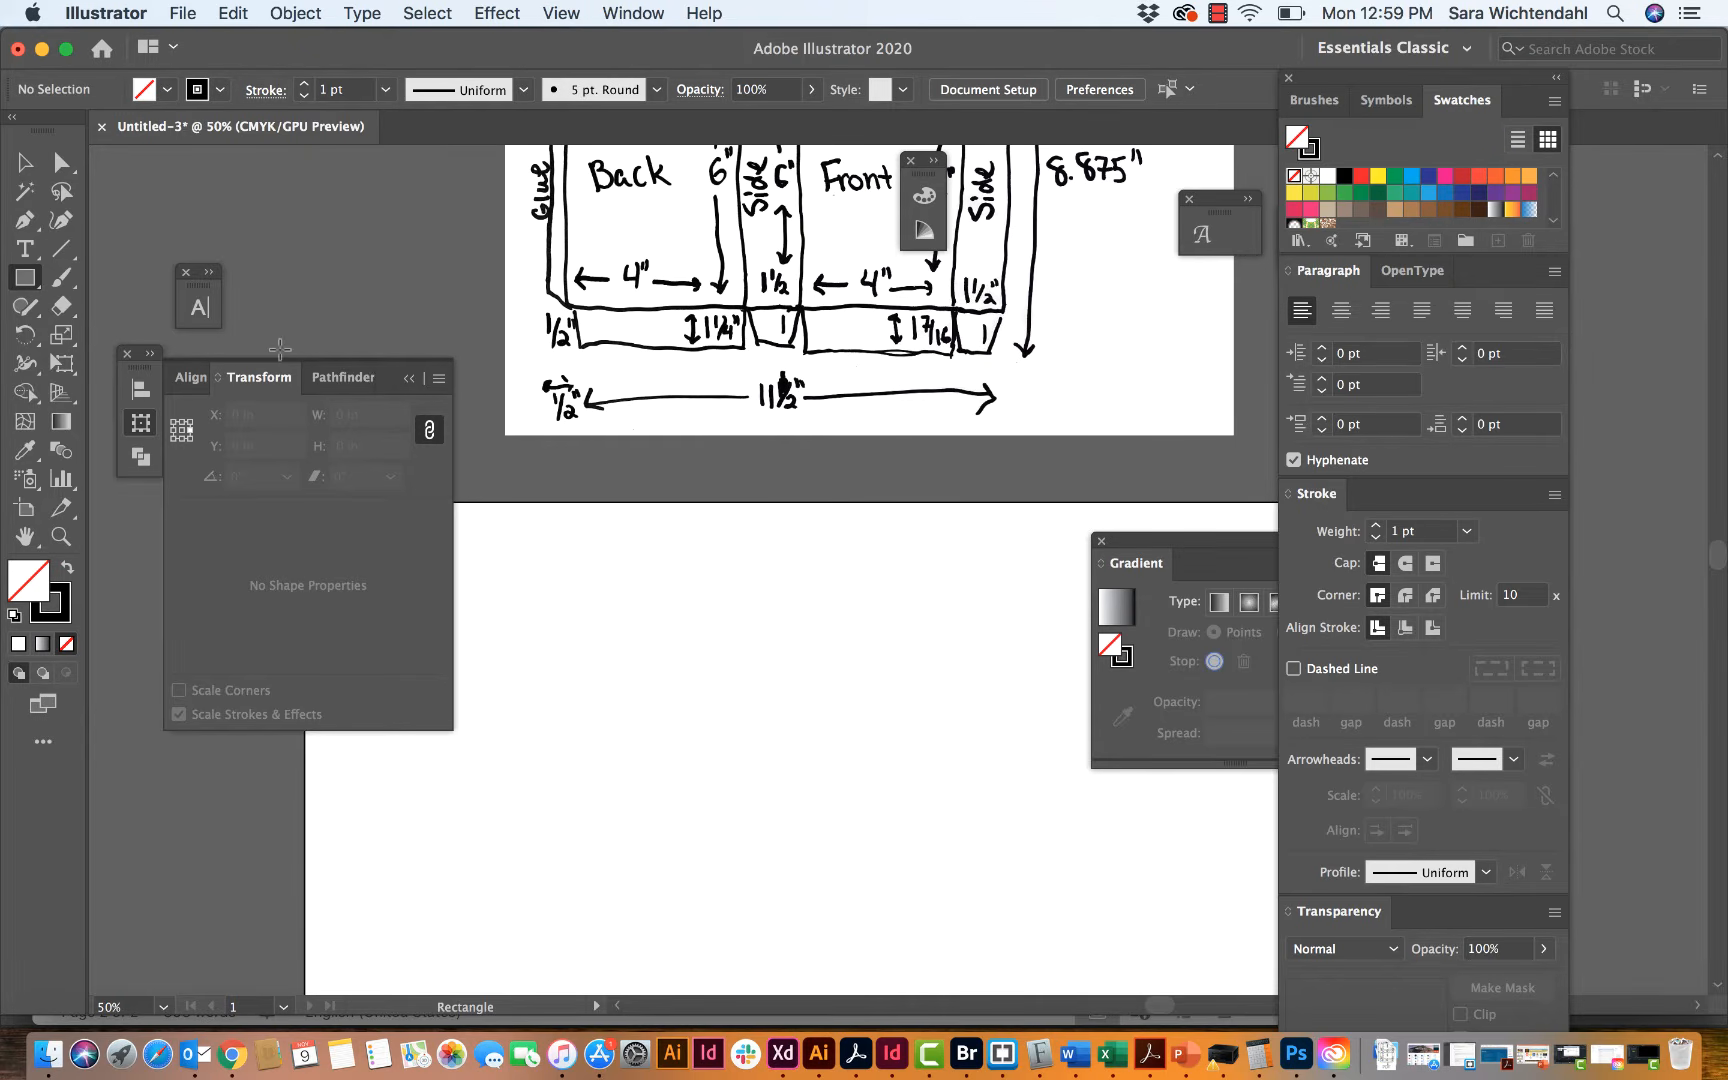
left_click(634, 13)
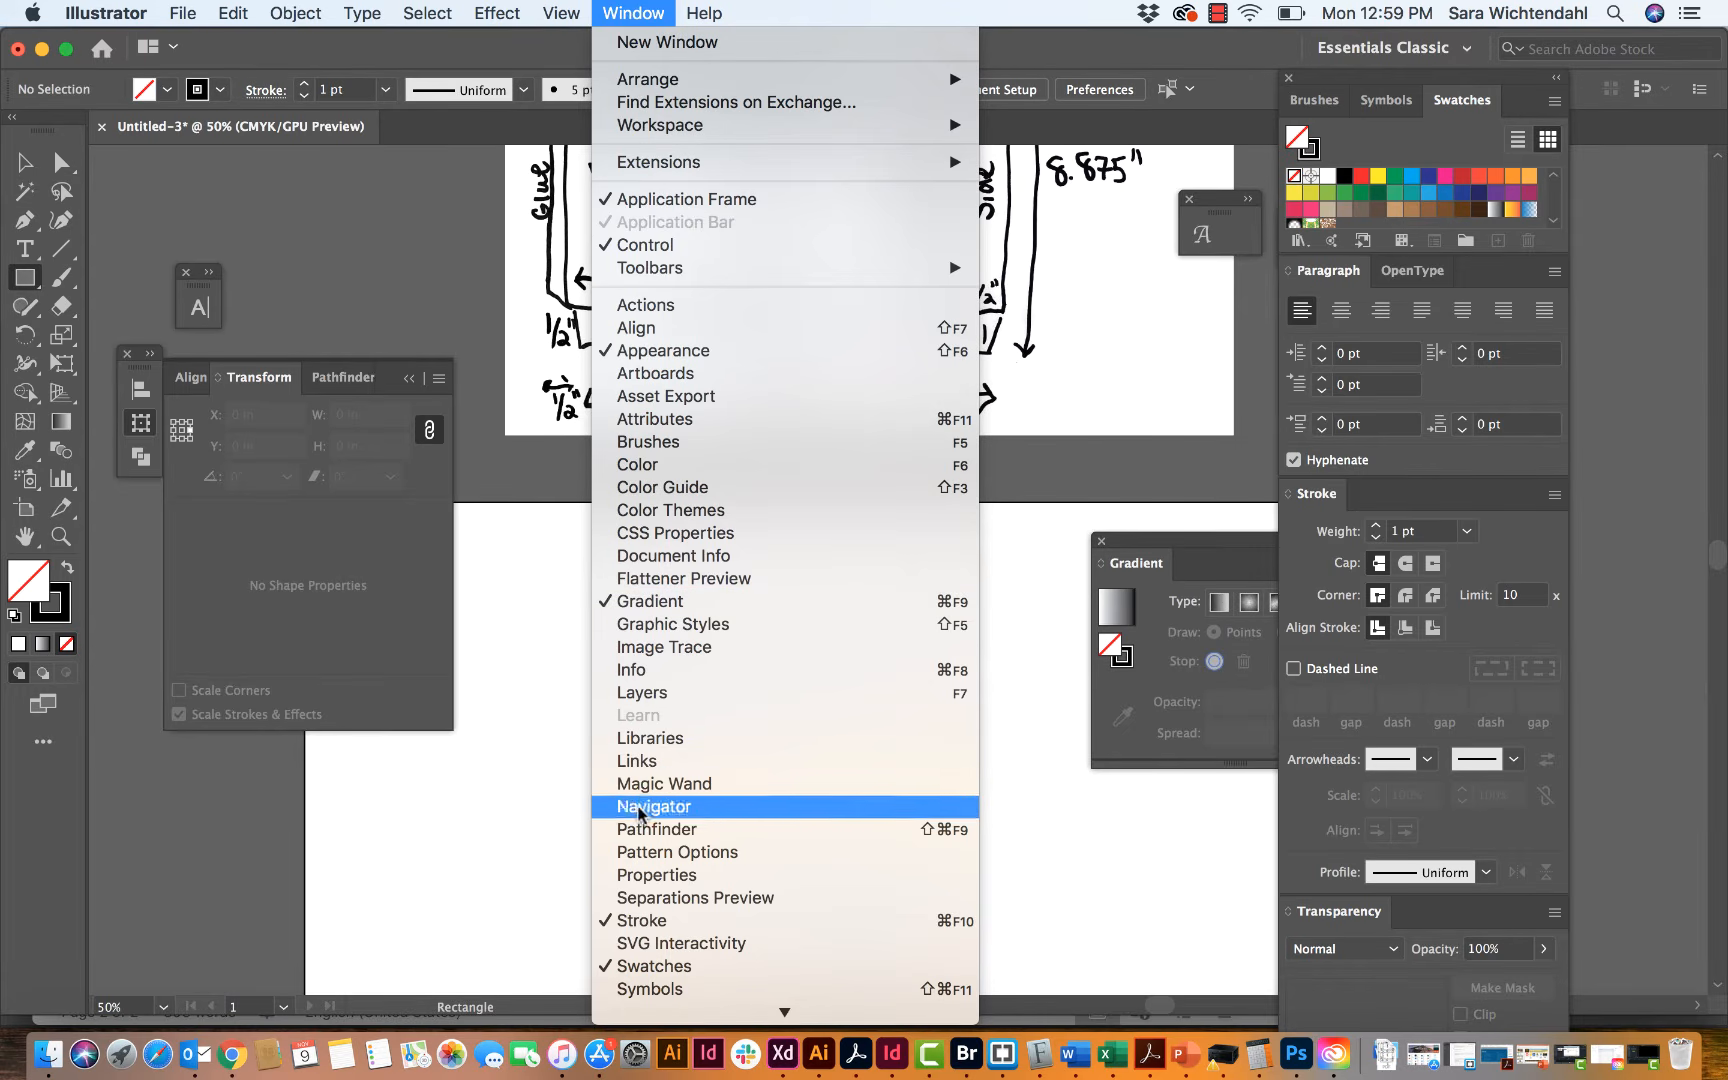
scroll(637, 829, "down", 4)
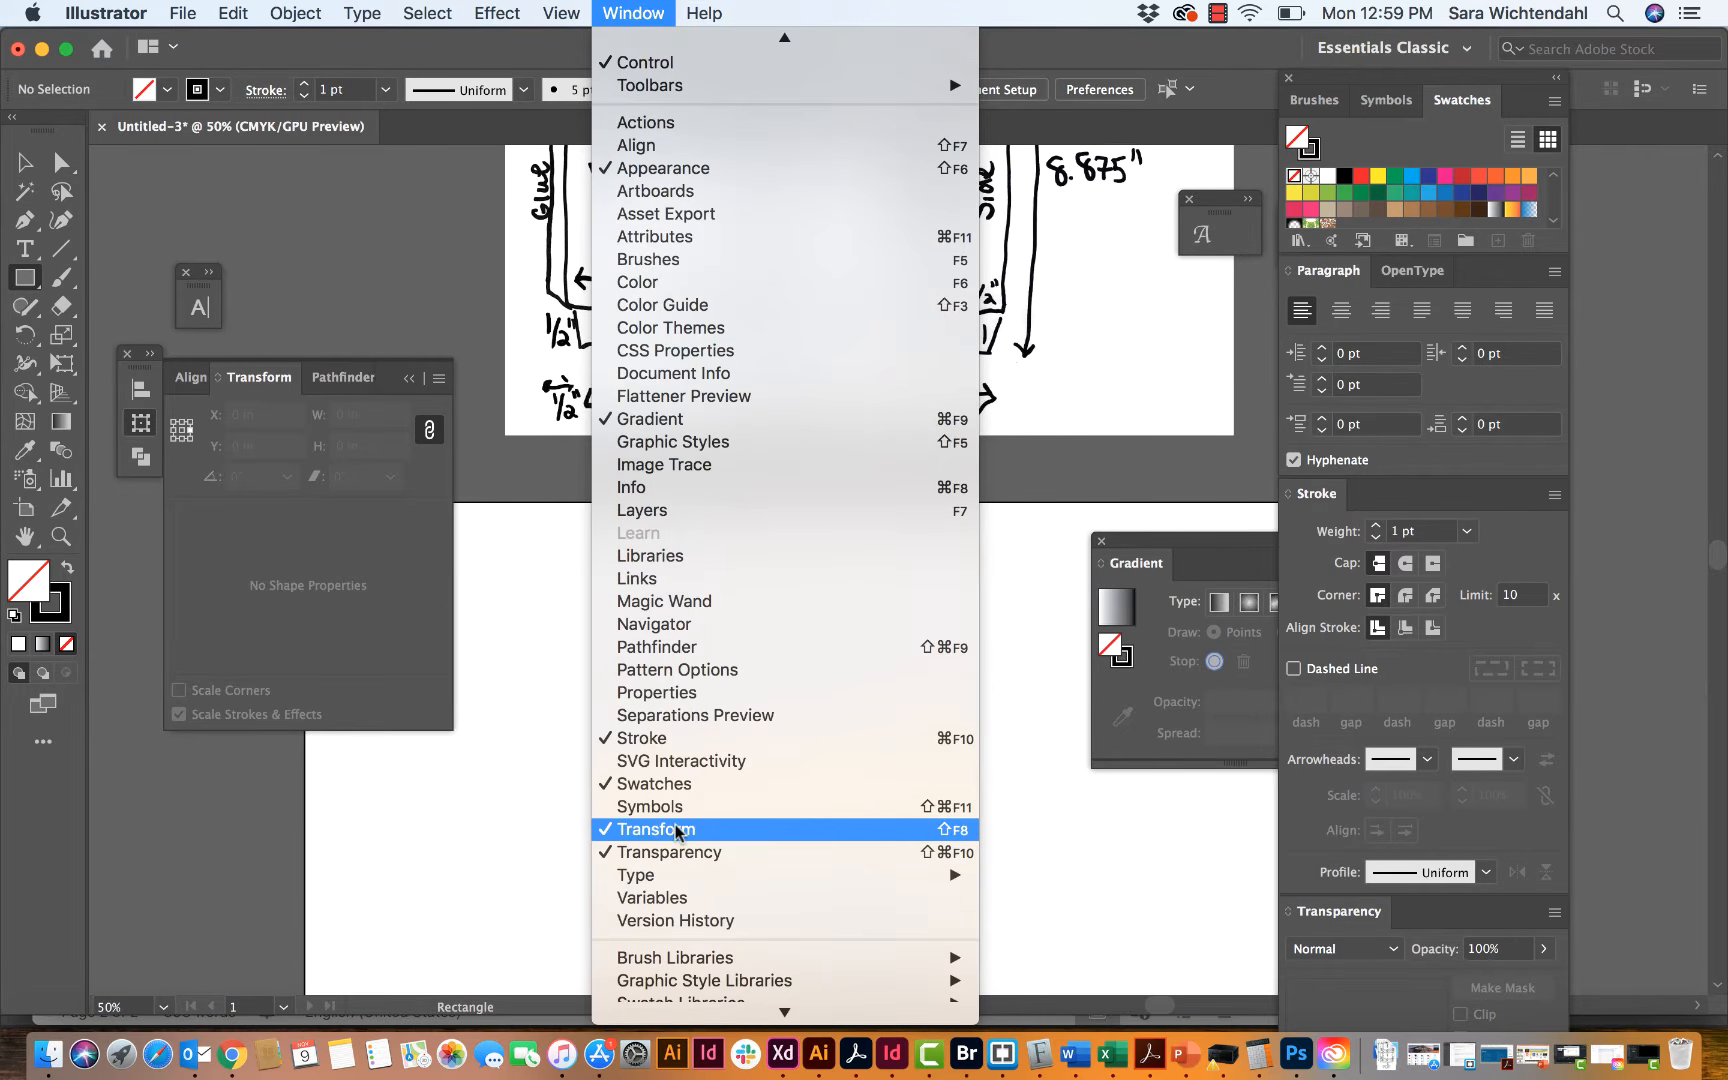
left_click(520, 685)
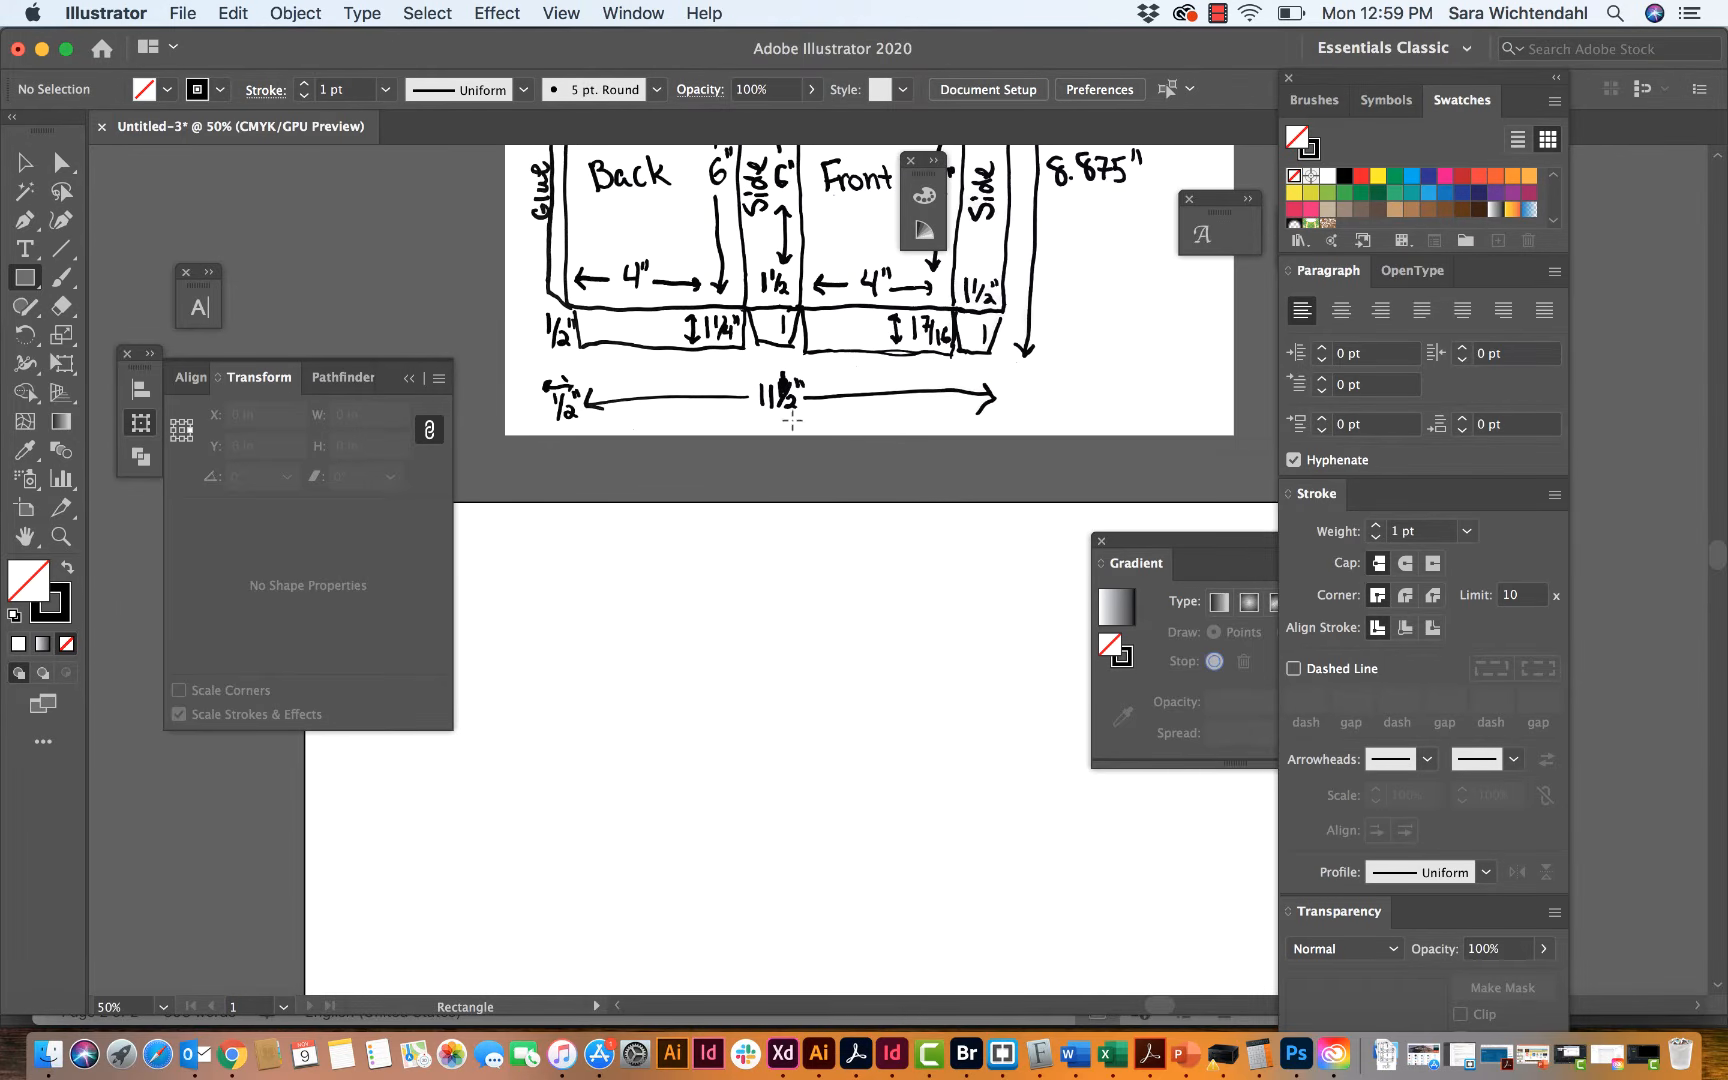
scroll(650, 295, "up", 3)
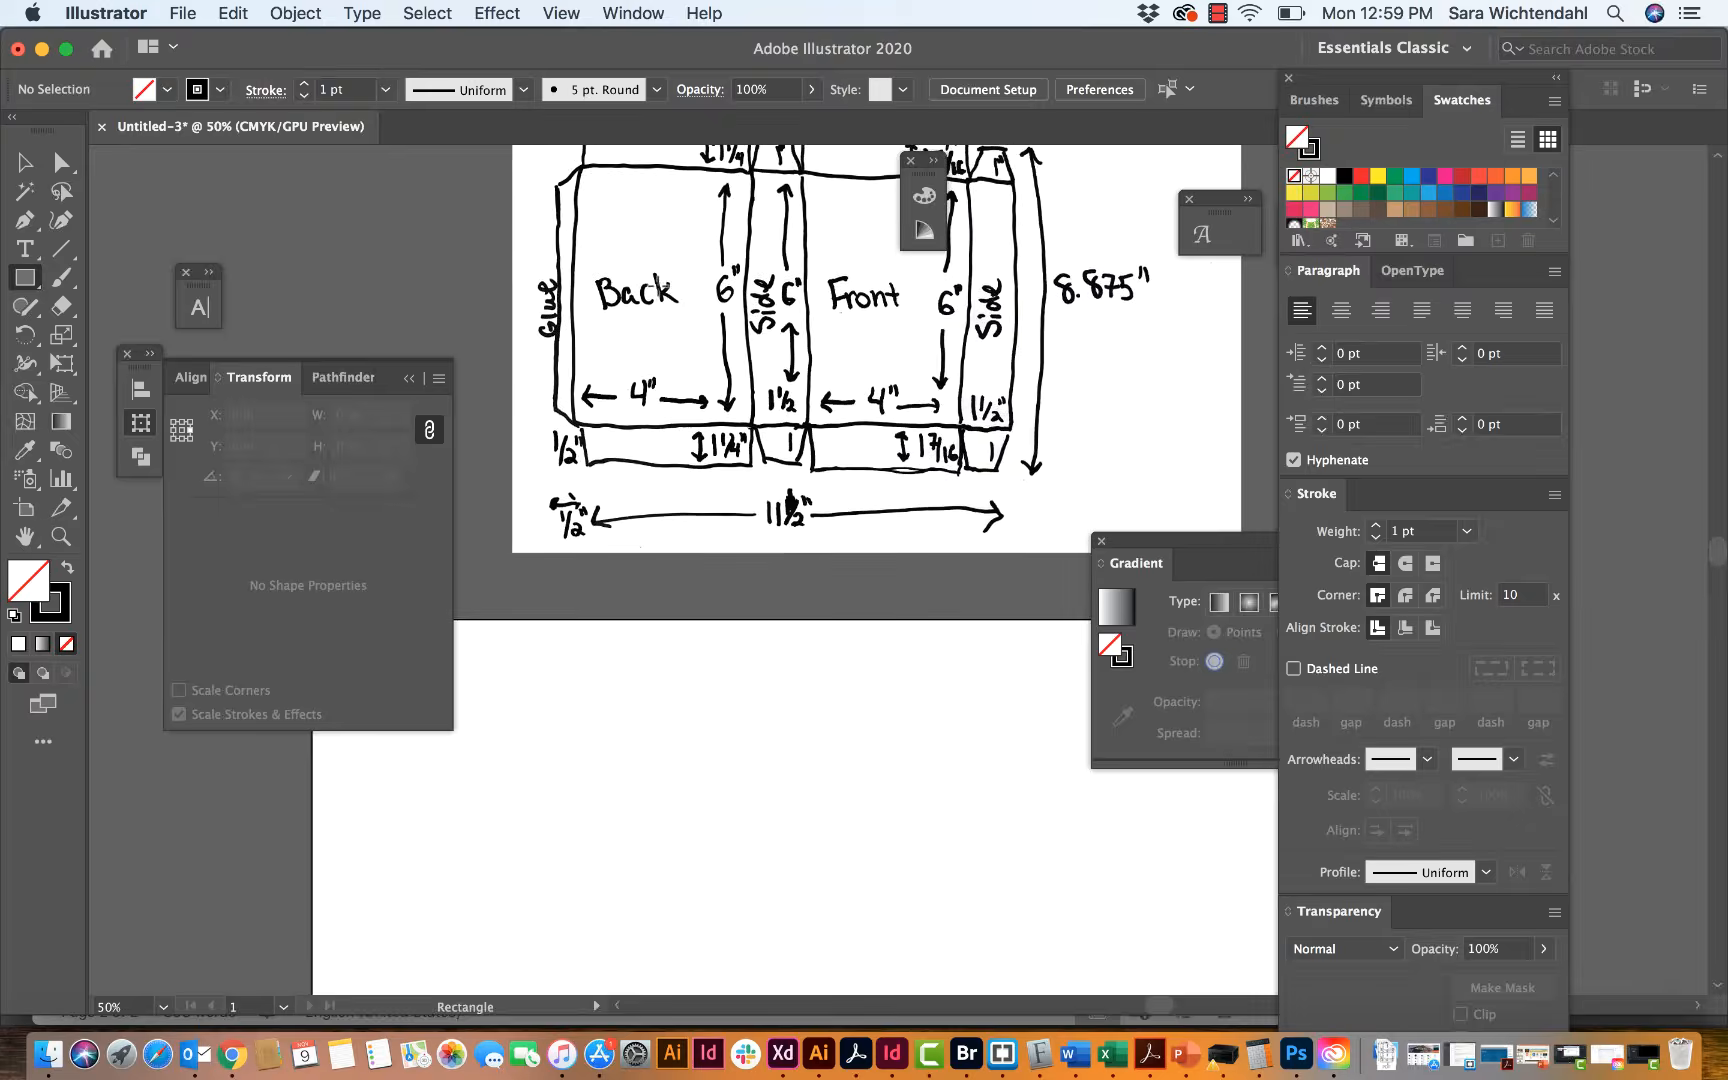
scroll(658, 286, "up", 1)
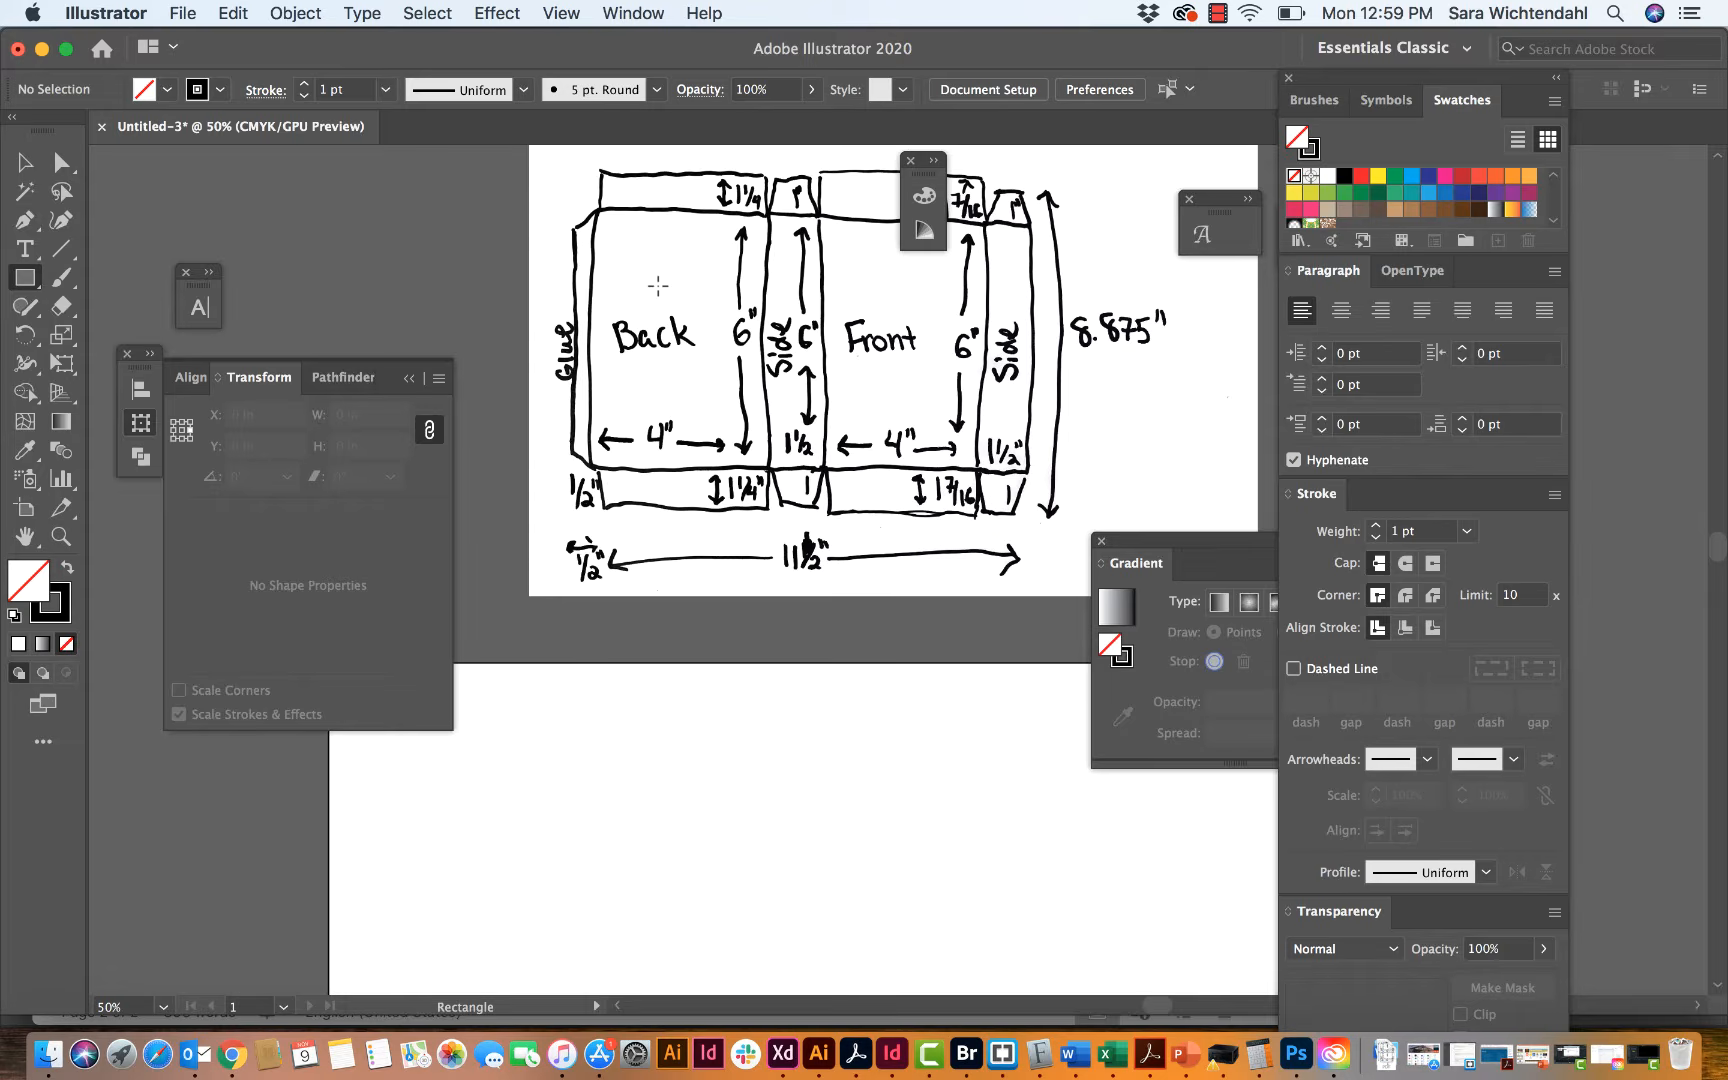
scroll(658, 286, "down", 3)
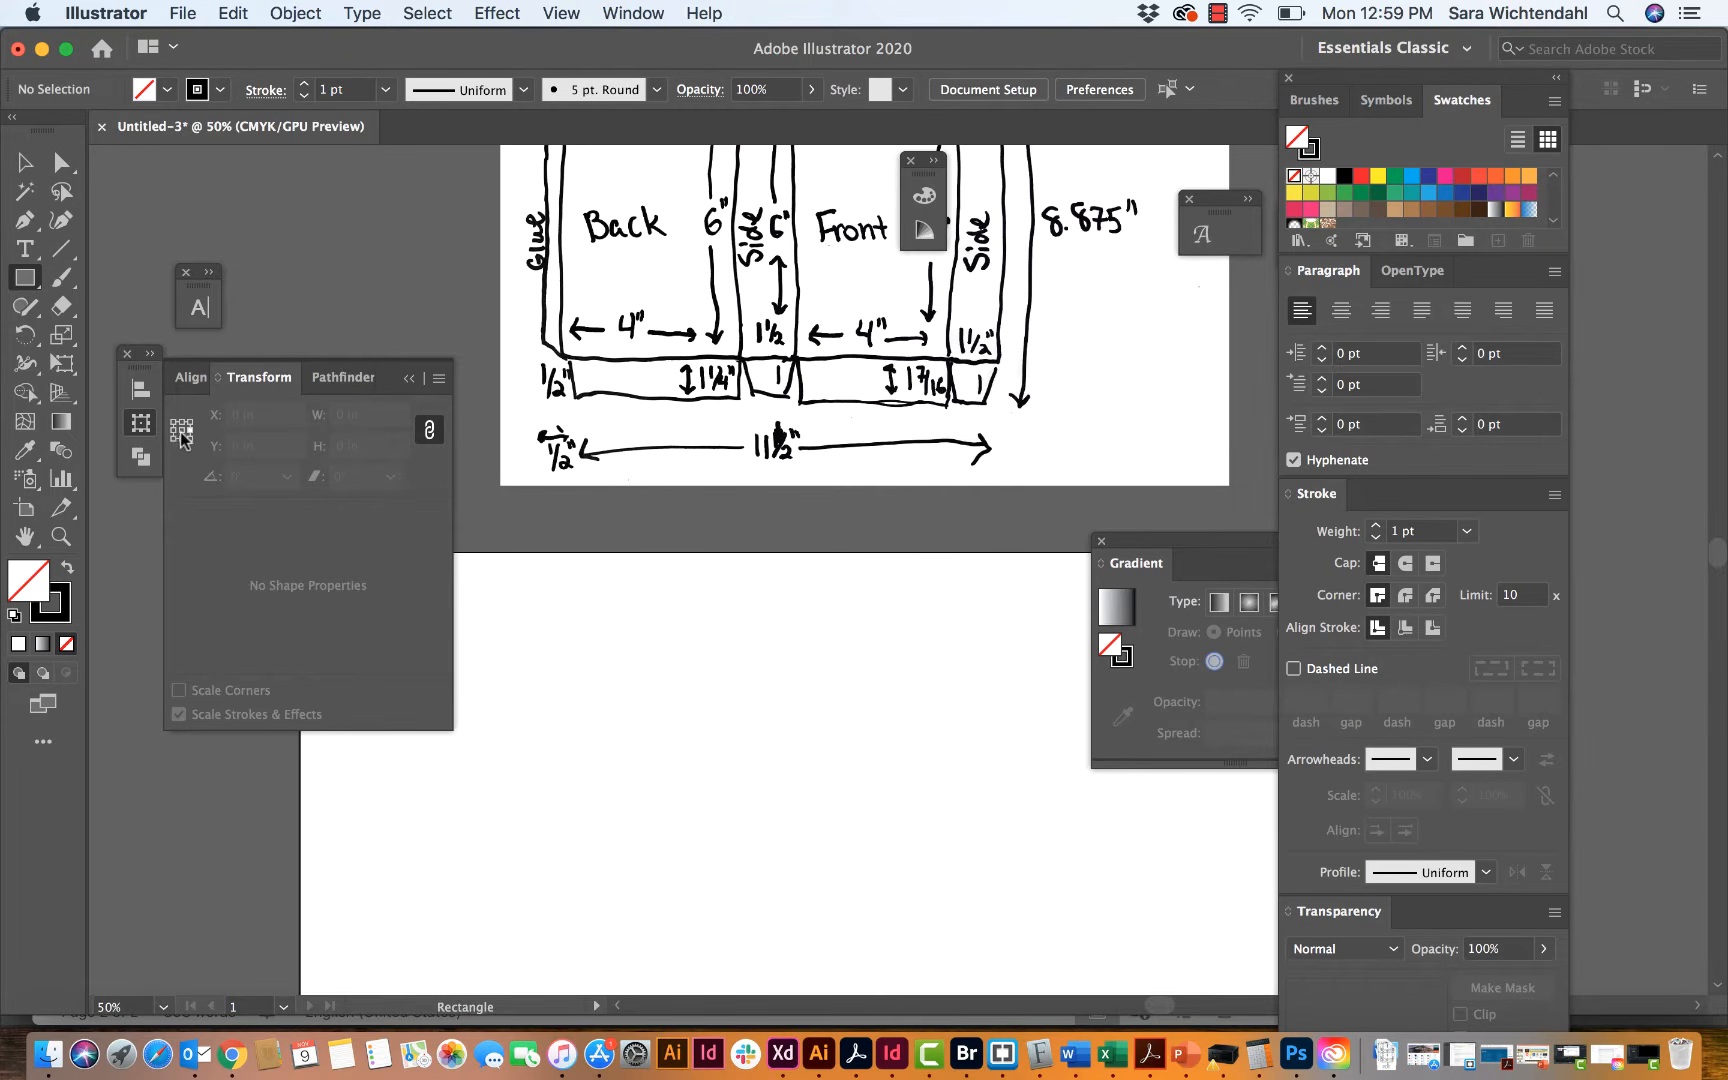
scroll(640, 630, "down", 8)
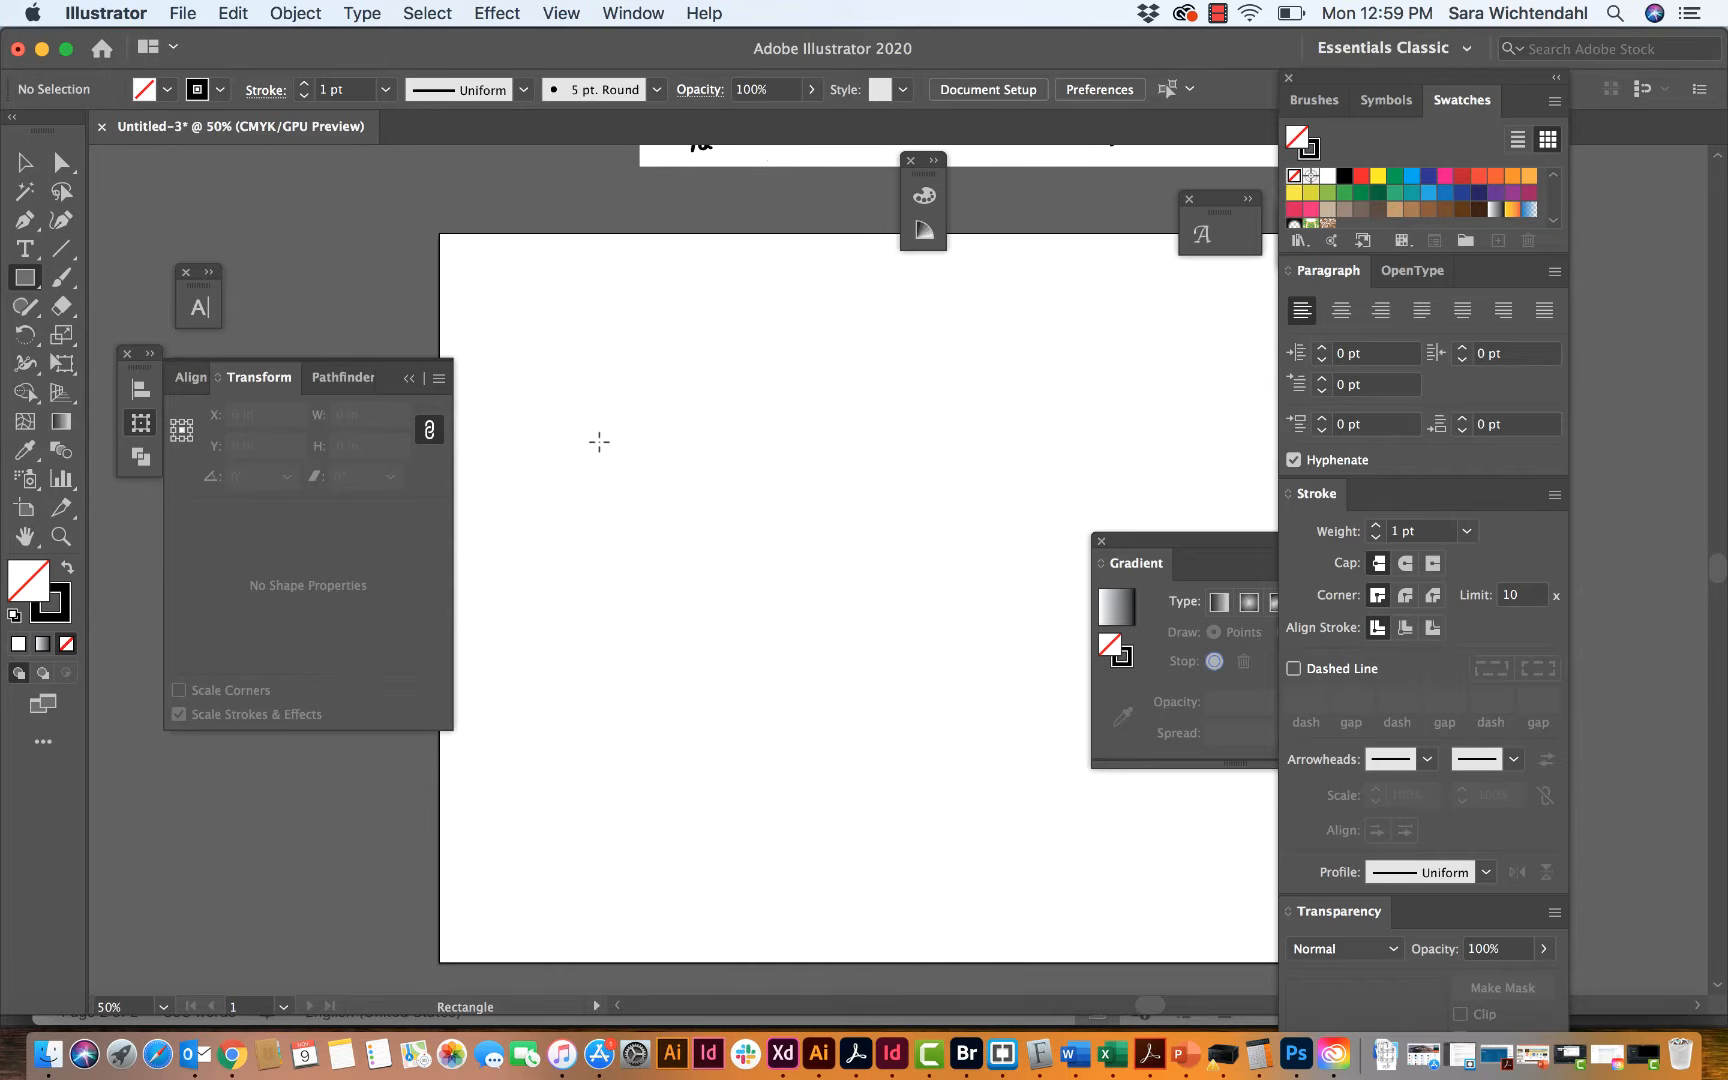
Step: Create a rectangle 4 in wide and 6 in high on the blank artboard for the box's back panel
left_click(563, 391)
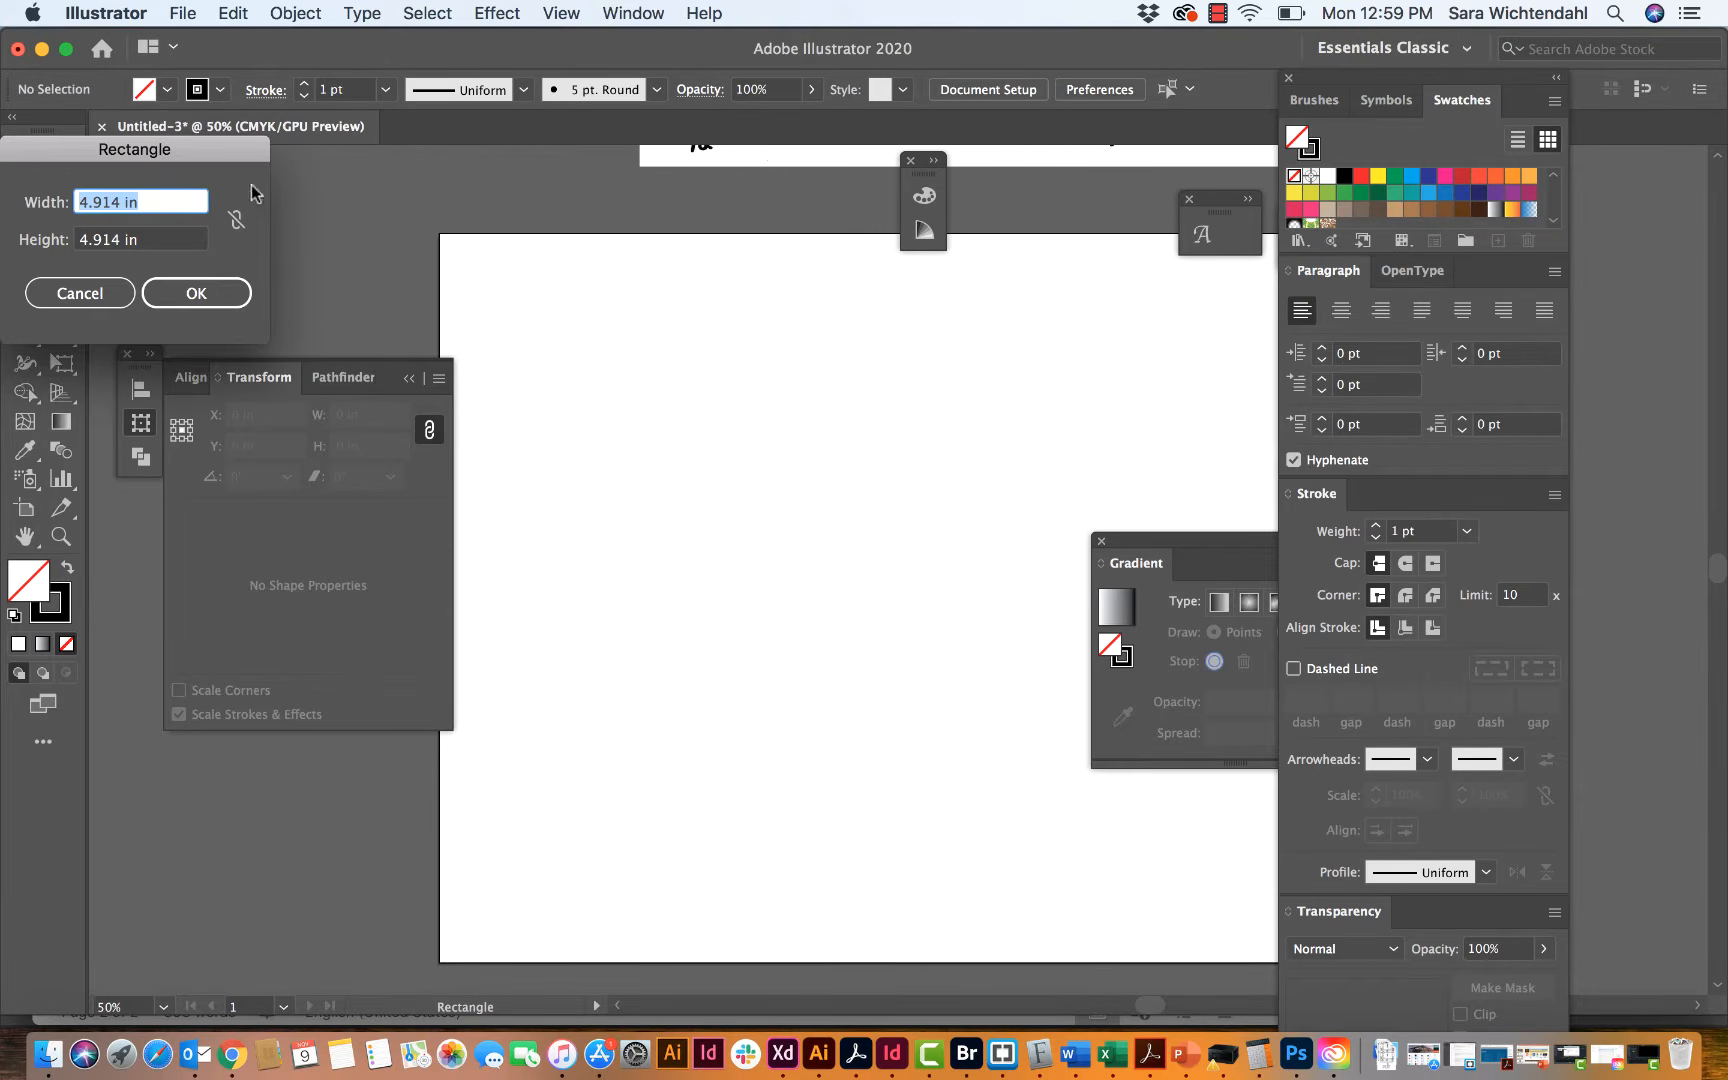
left_click_drag(244, 148, 462, 148)
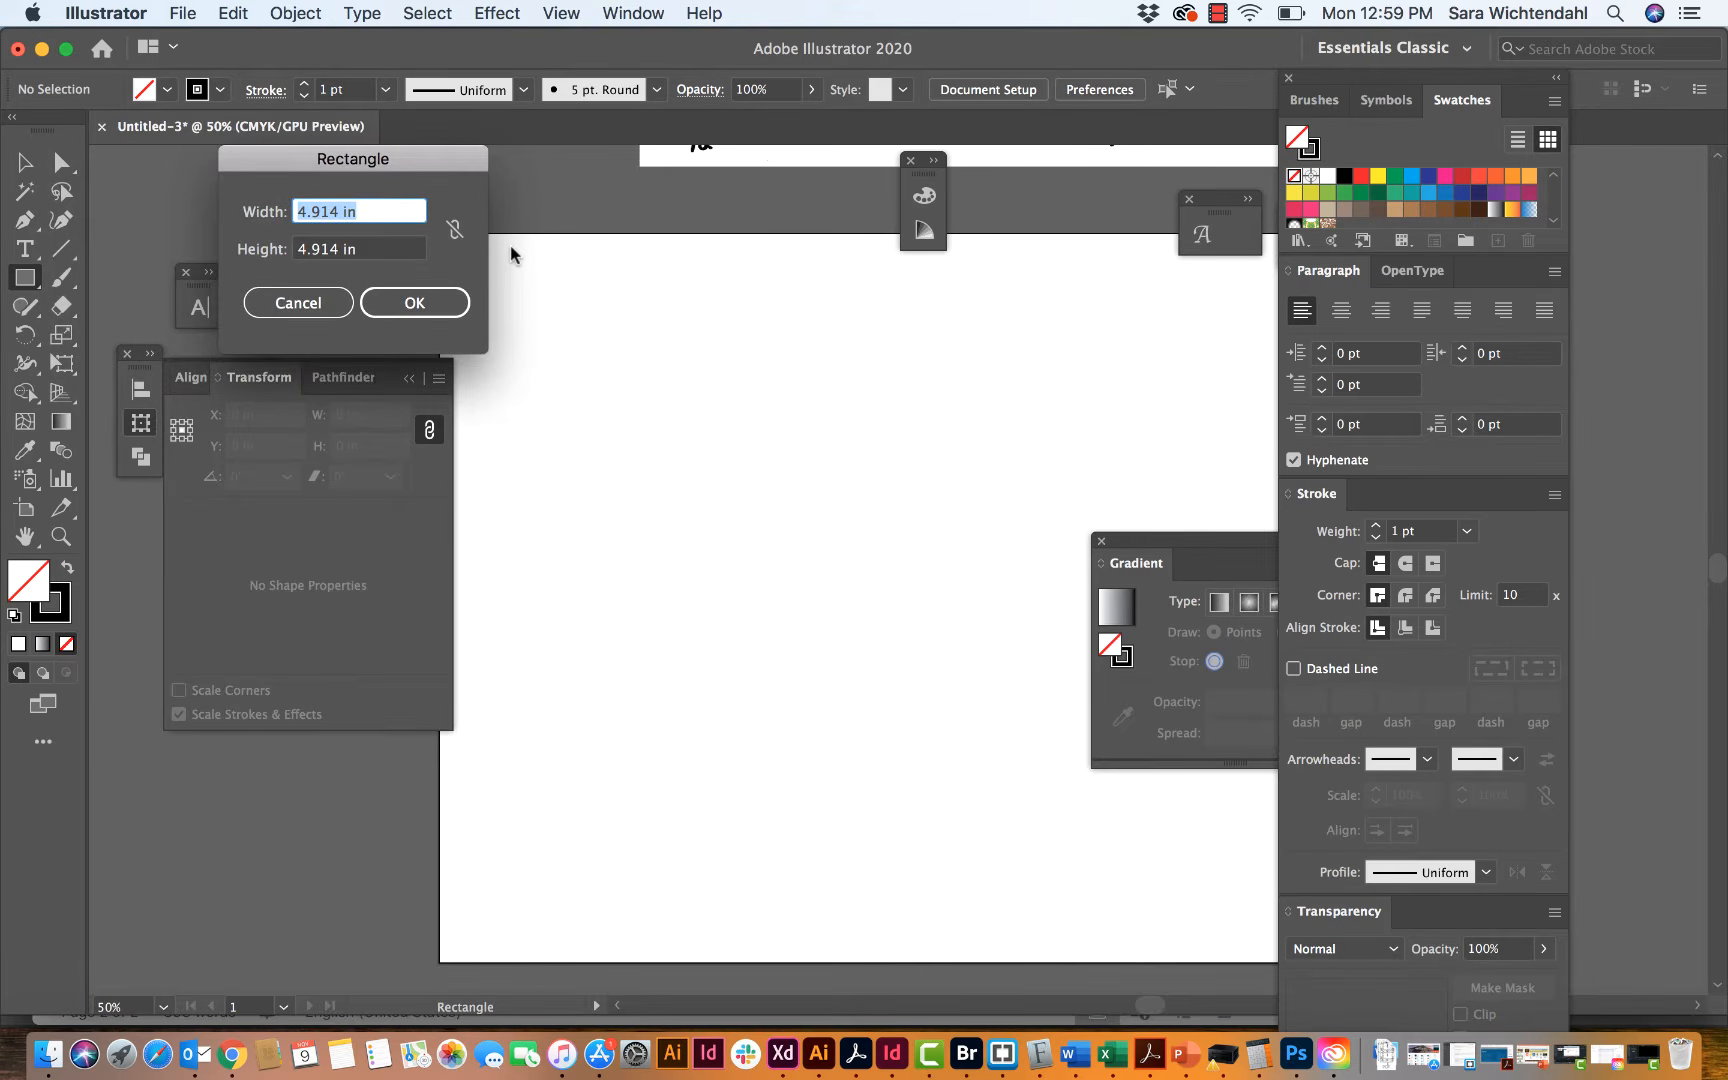
type("4")
key("Tab")
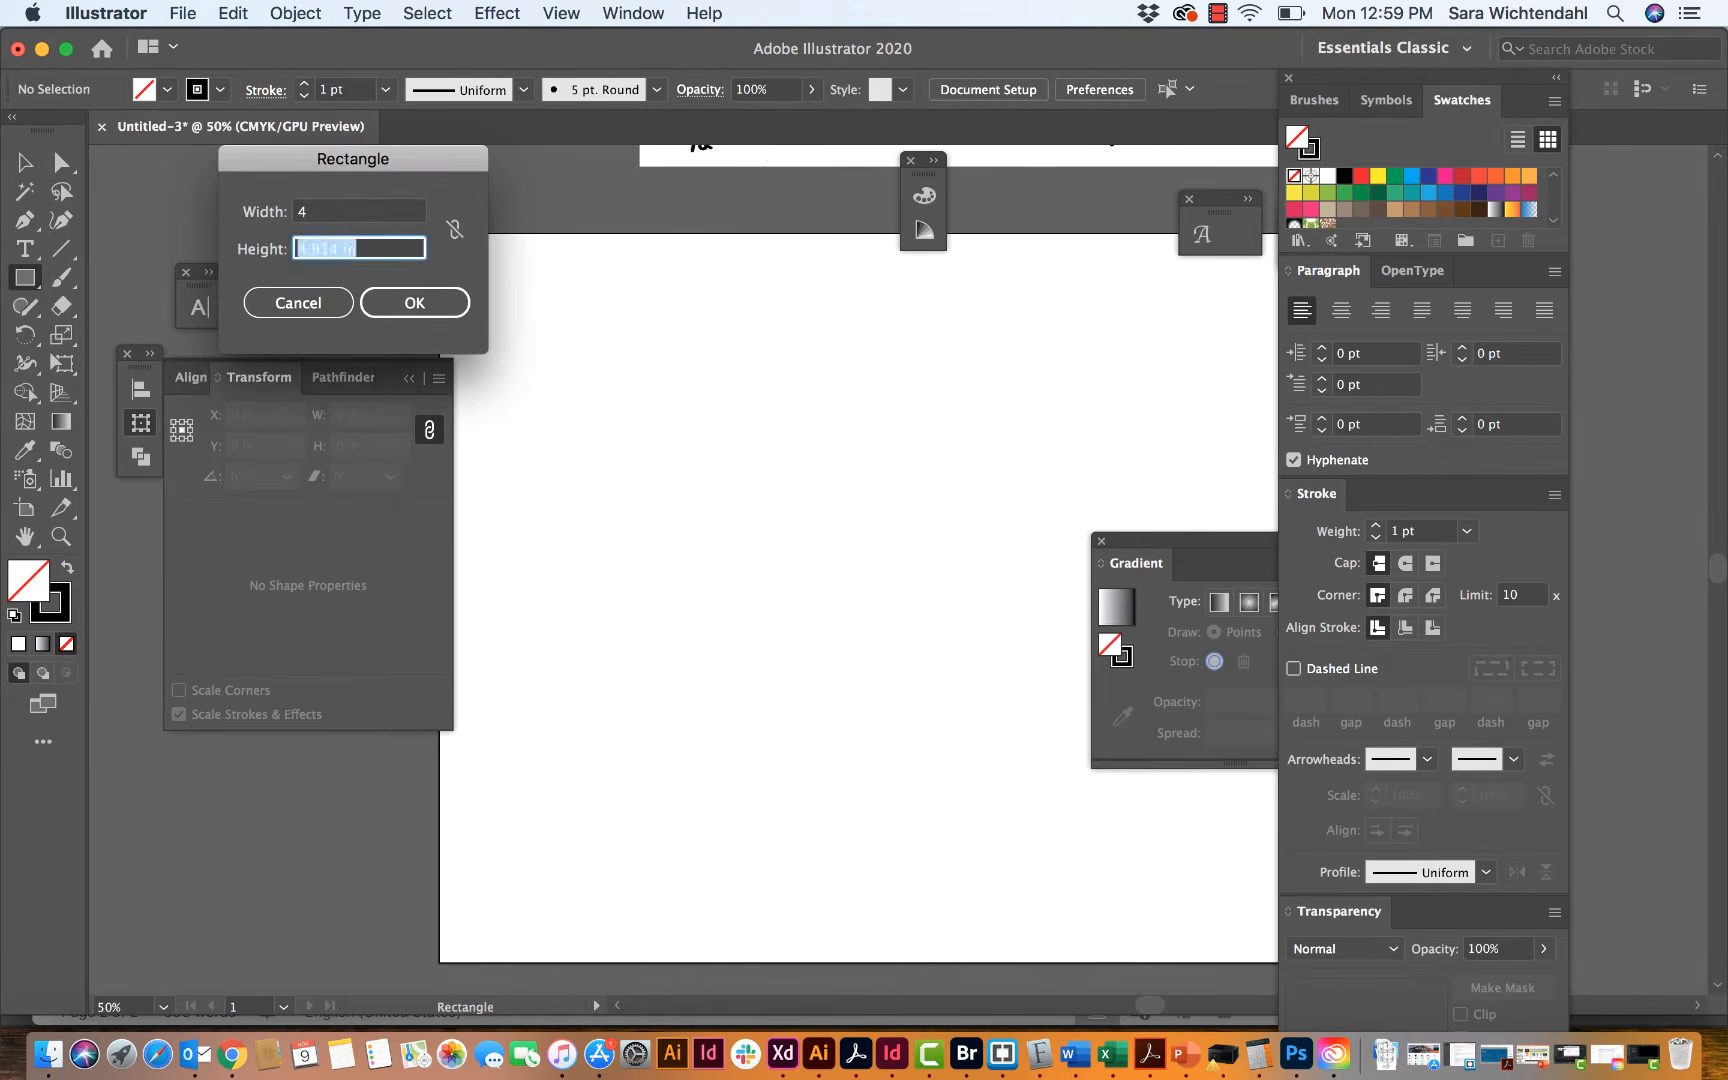
type("6")
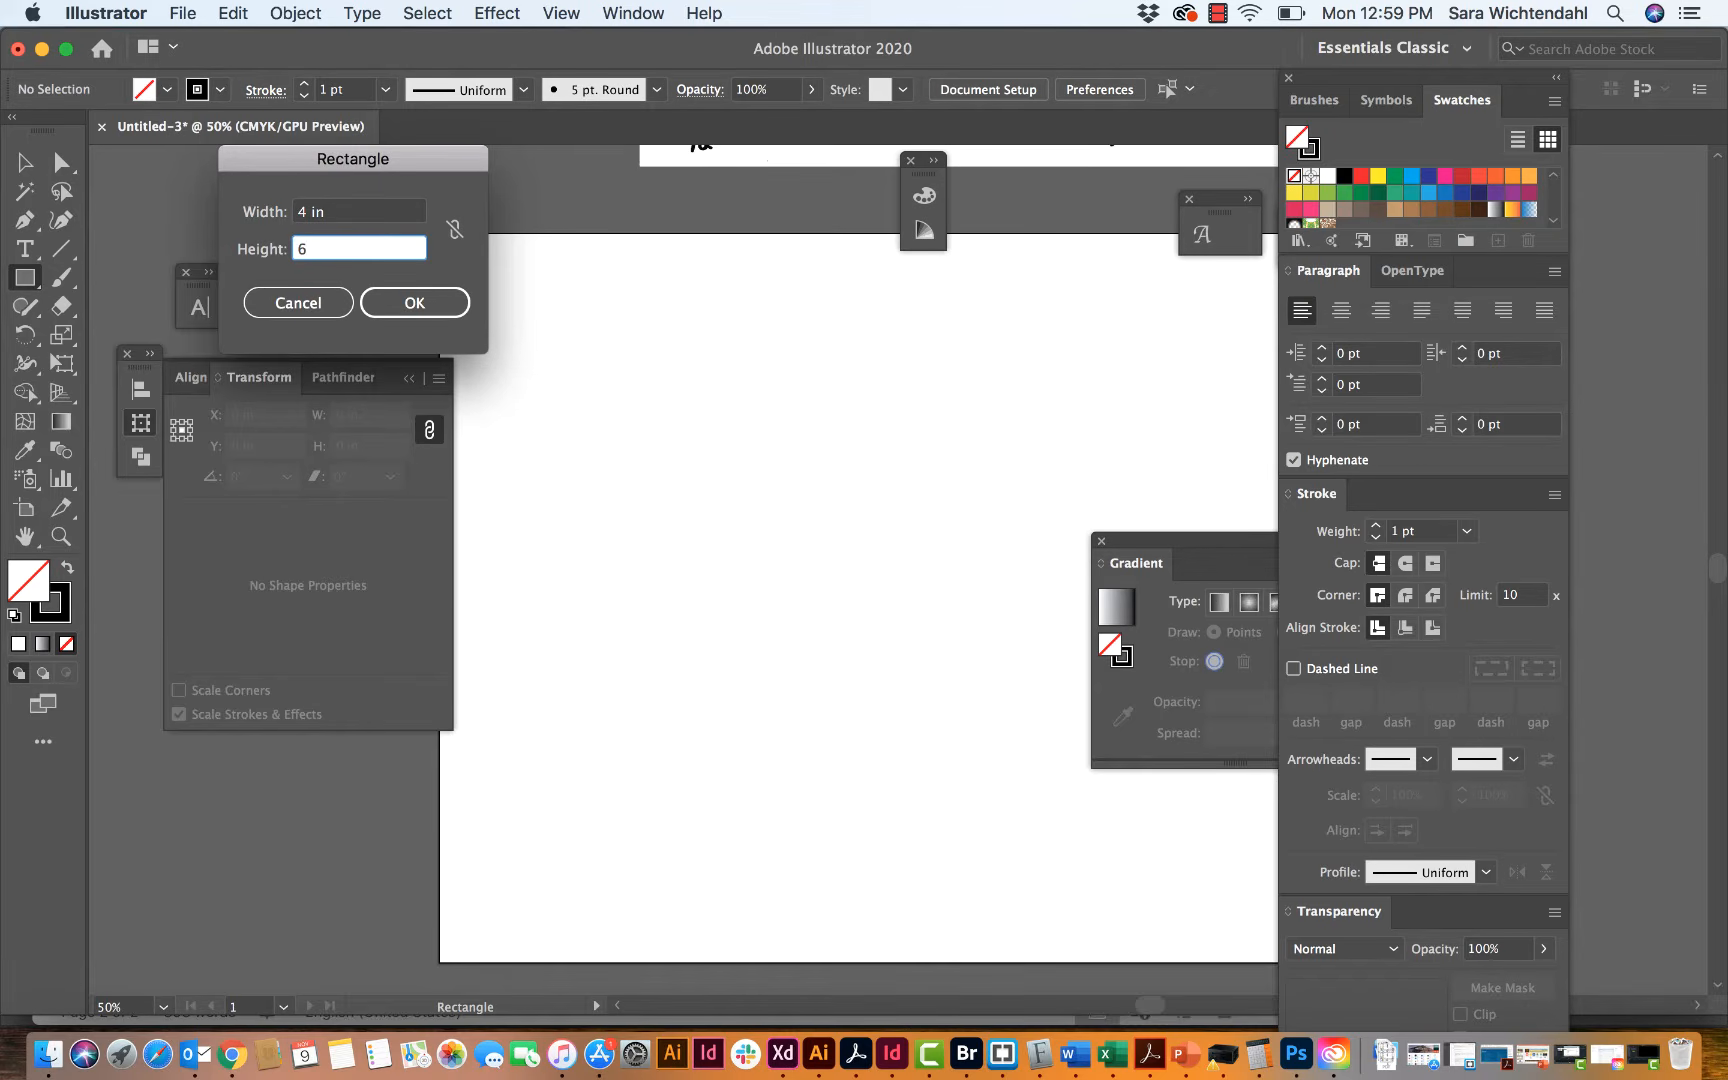
key("Return")
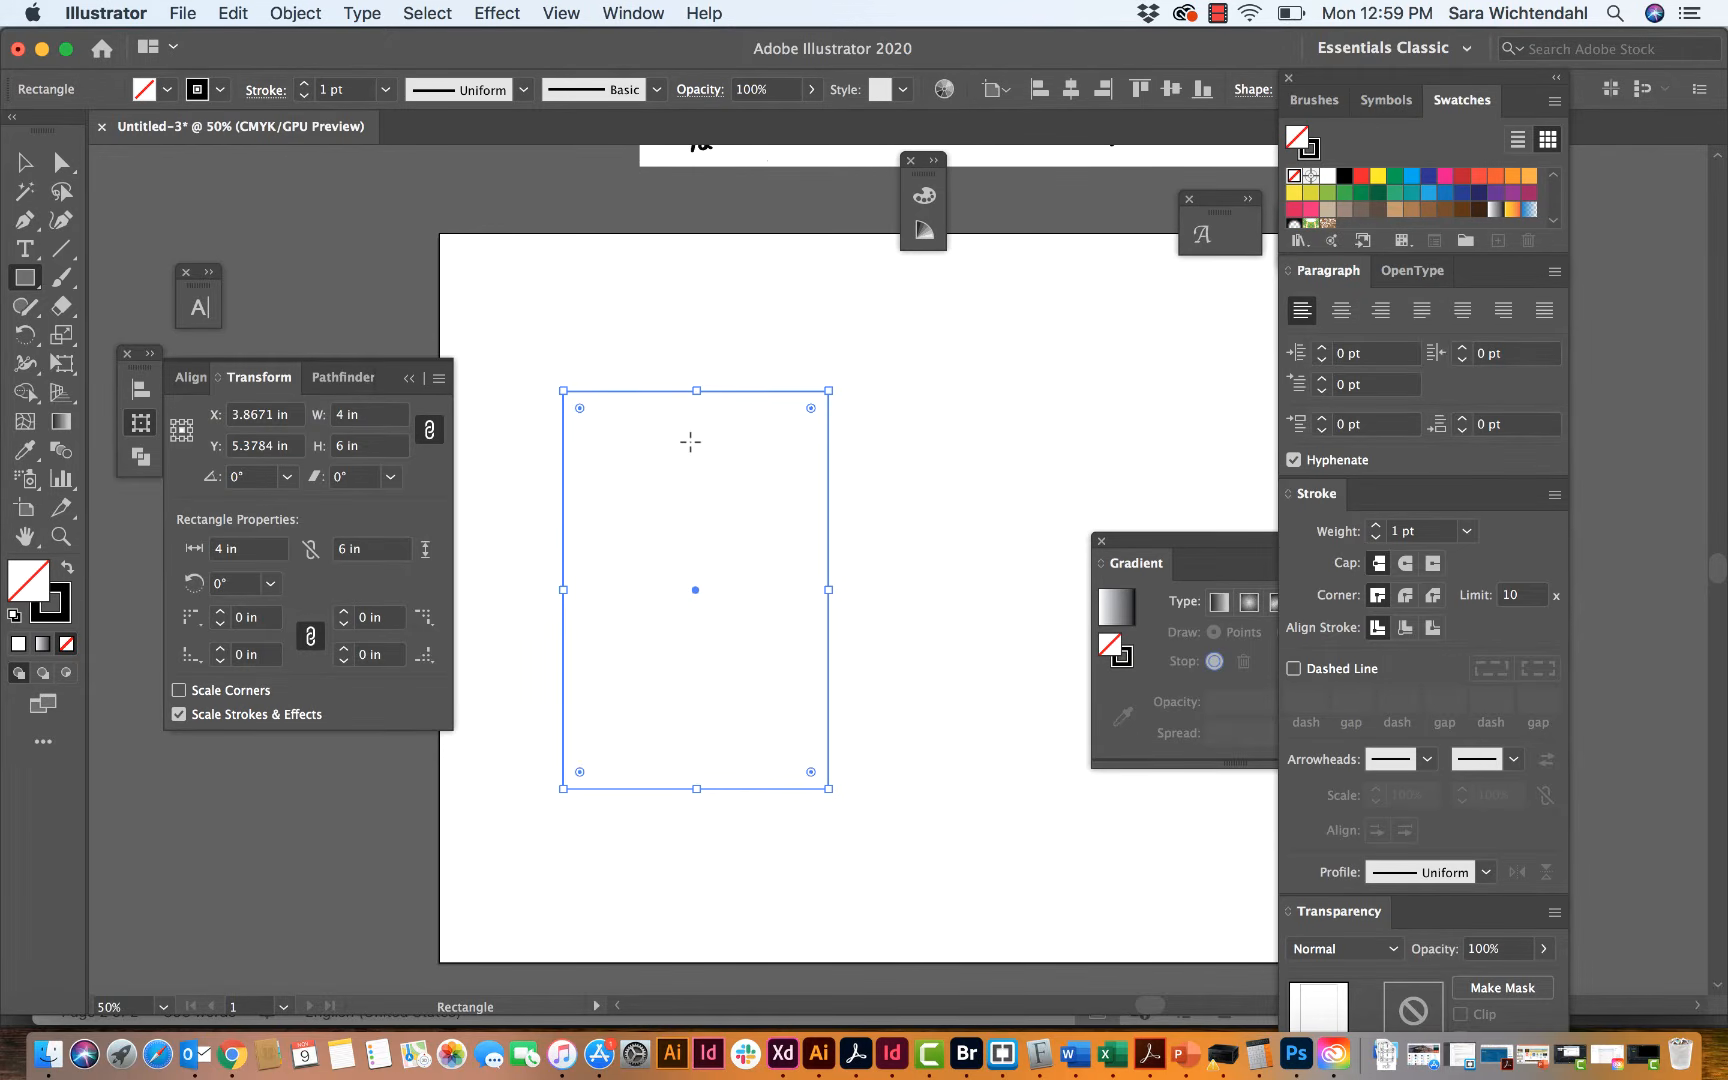
Step: Deselect the back panel rectangle and examine the adjoining side panel's dimensions on the sketch
scroll(690, 441, "up", 5)
scroll(690, 441, "right", 3)
scroll(690, 441, "left", 2)
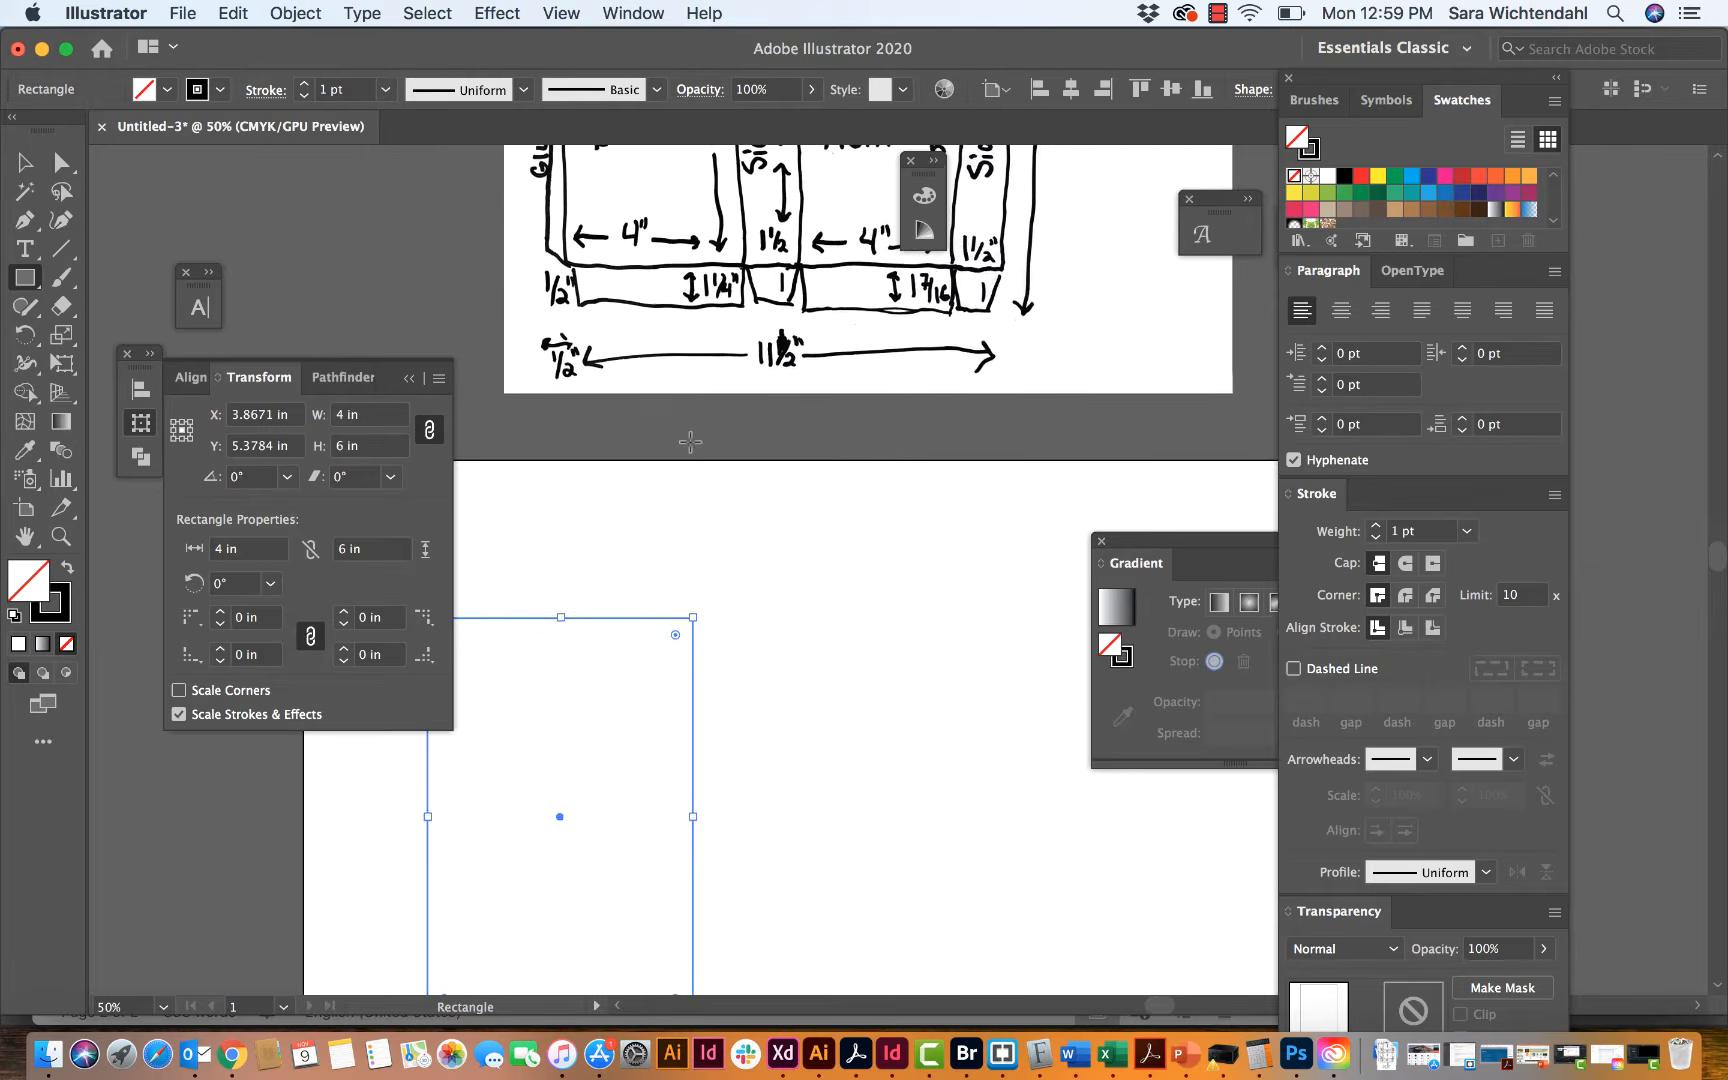
scroll(690, 441, "down", 5)
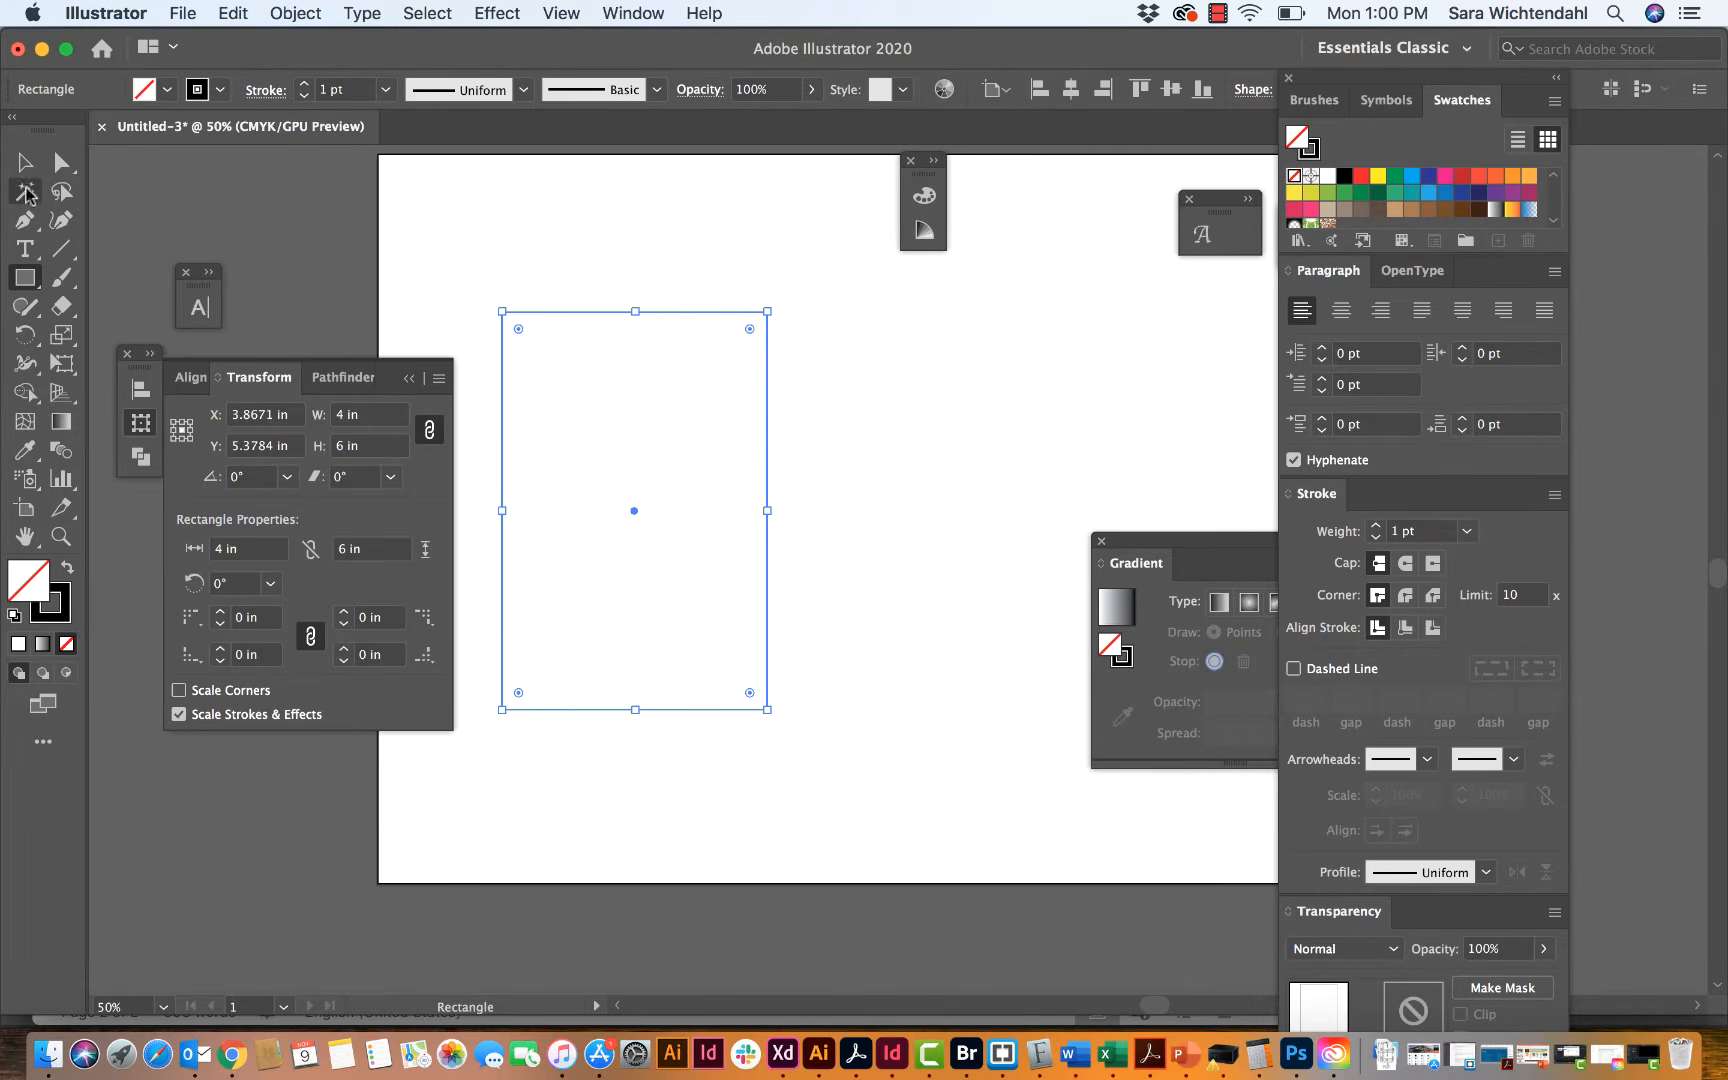
left_click(25, 162)
left_click(487, 239)
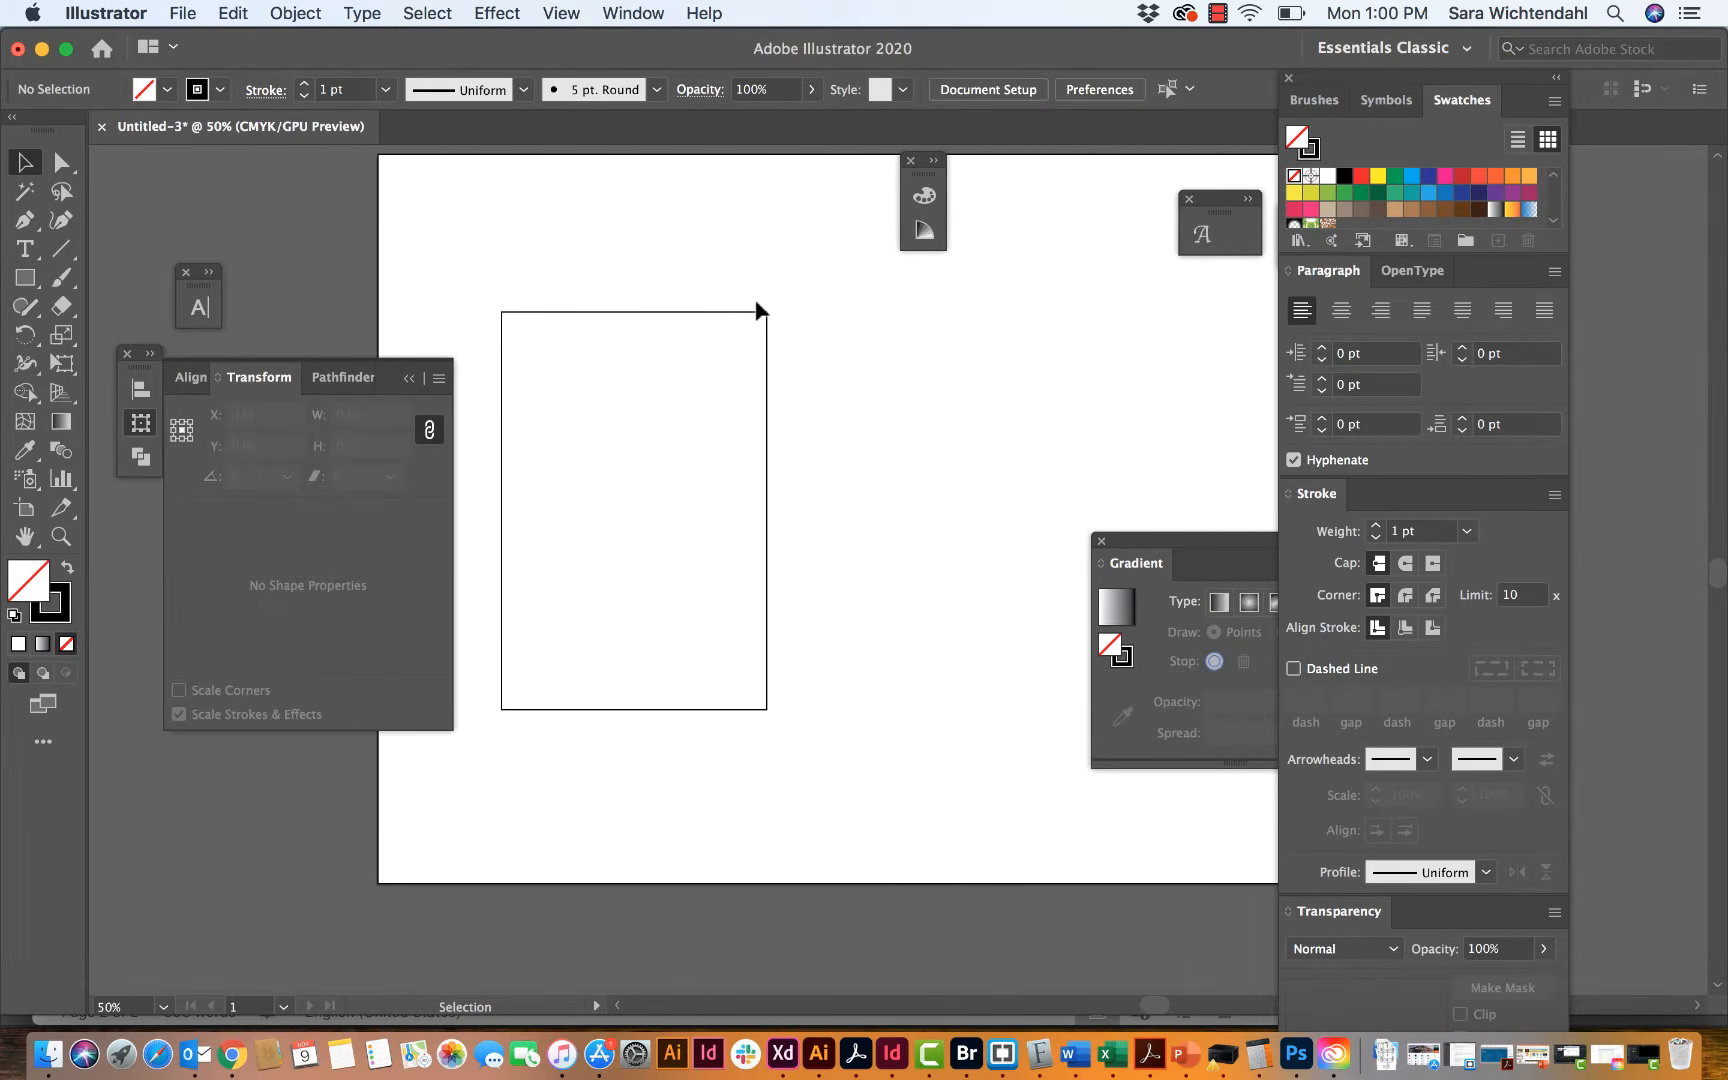
scroll(757, 308, "up", 5)
scroll(757, 308, "right", 2)
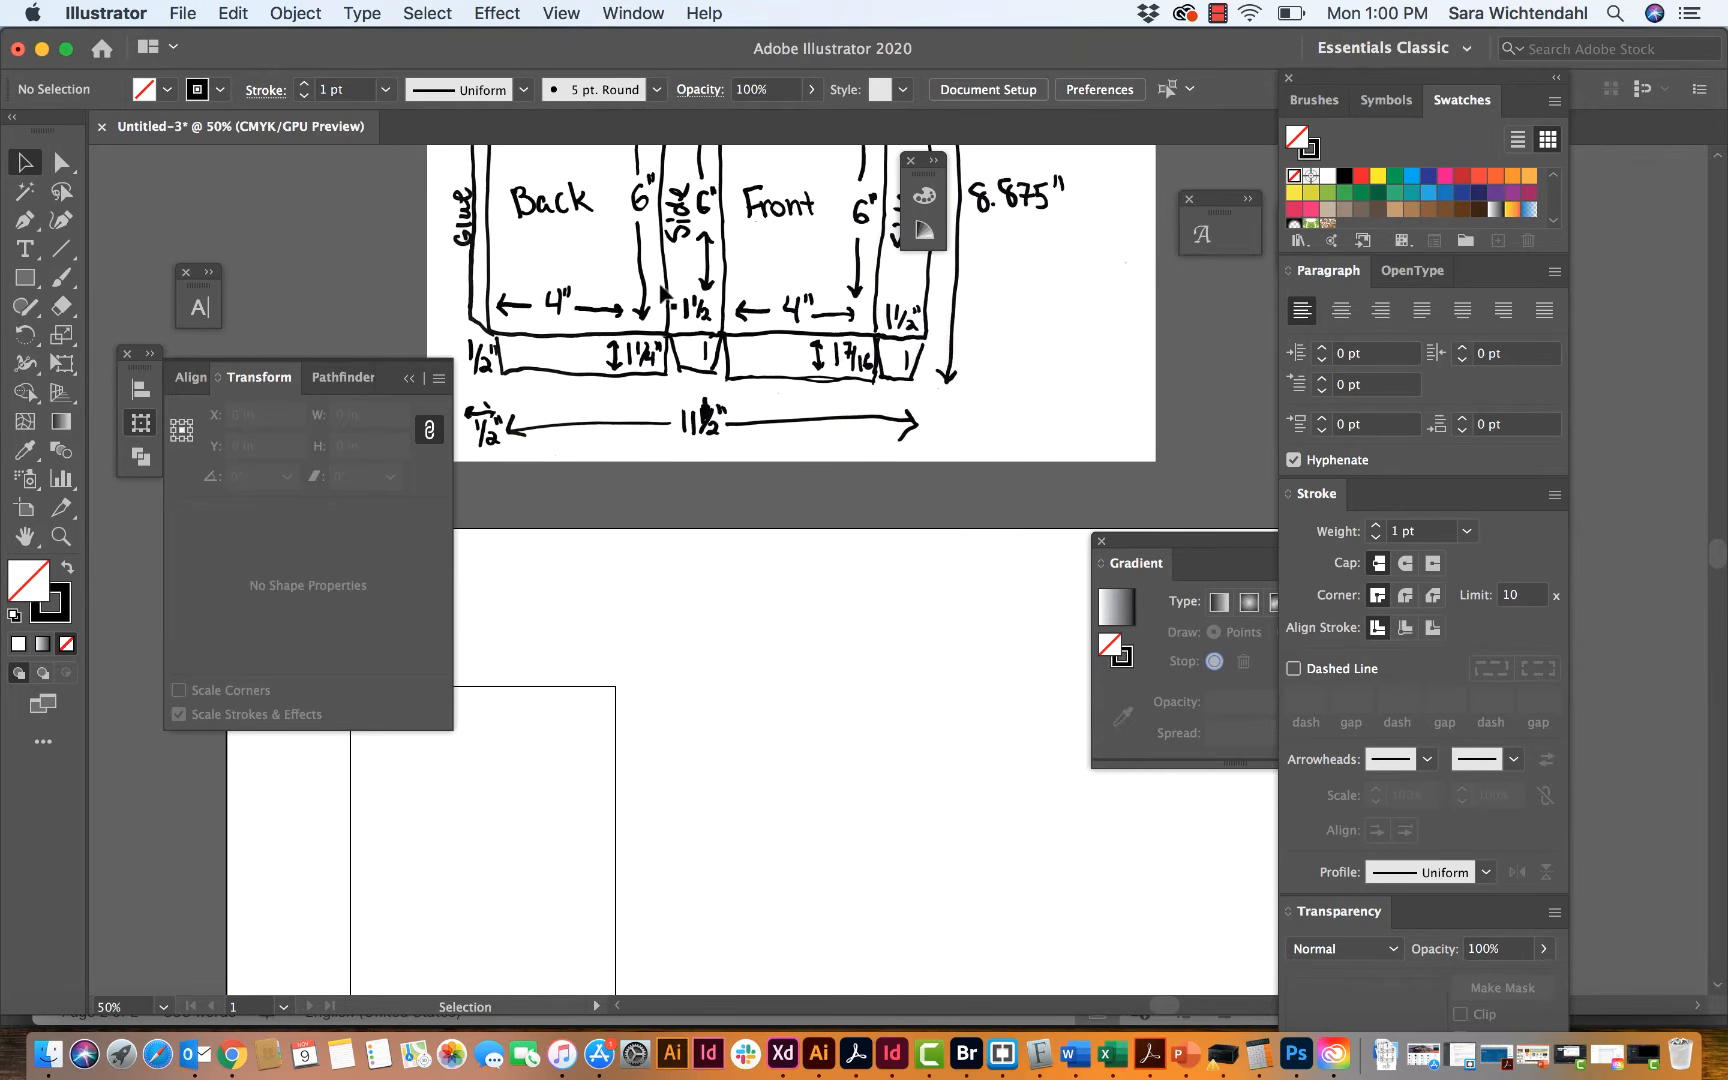
scroll(657, 607, "down", 2)
scroll(657, 607, "left", 2)
scroll(657, 607, "down", 5)
scroll(657, 607, "left", 5)
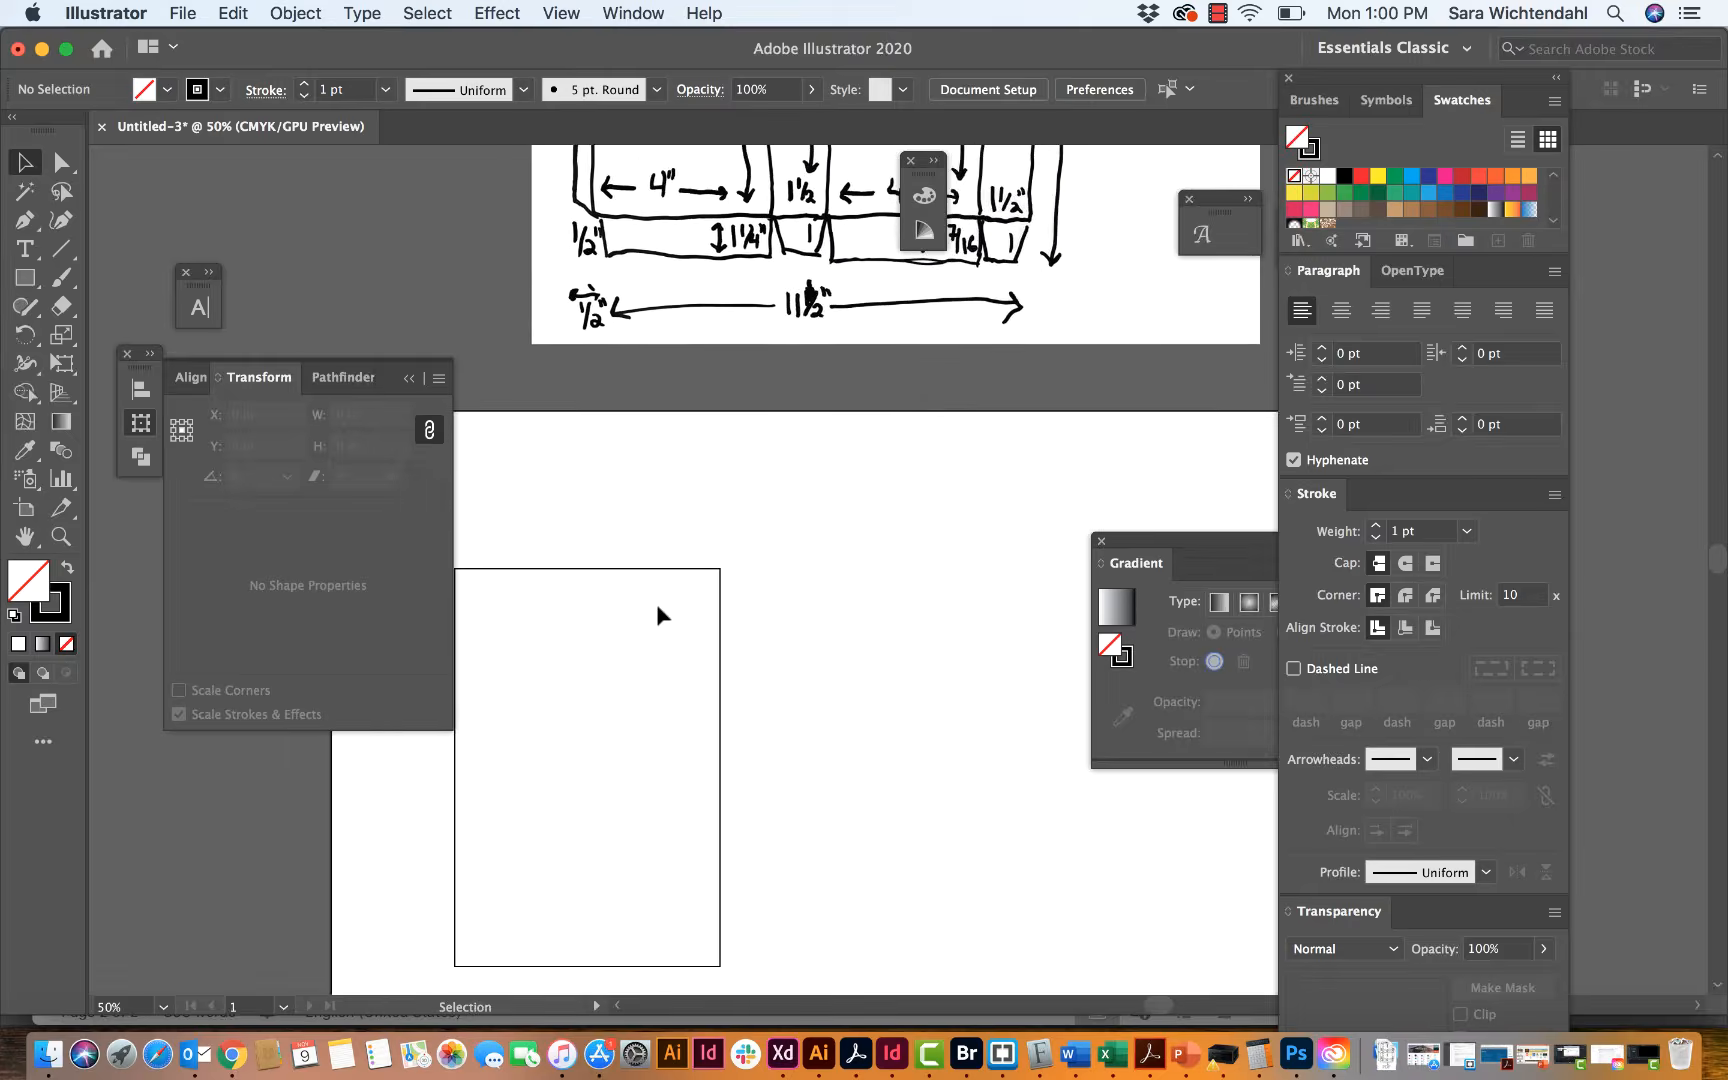
Step: Set the back panel rectangle's reference point to its right-middle edge and make a horizontally flipped copy adjoining that edge
left_click(722, 540)
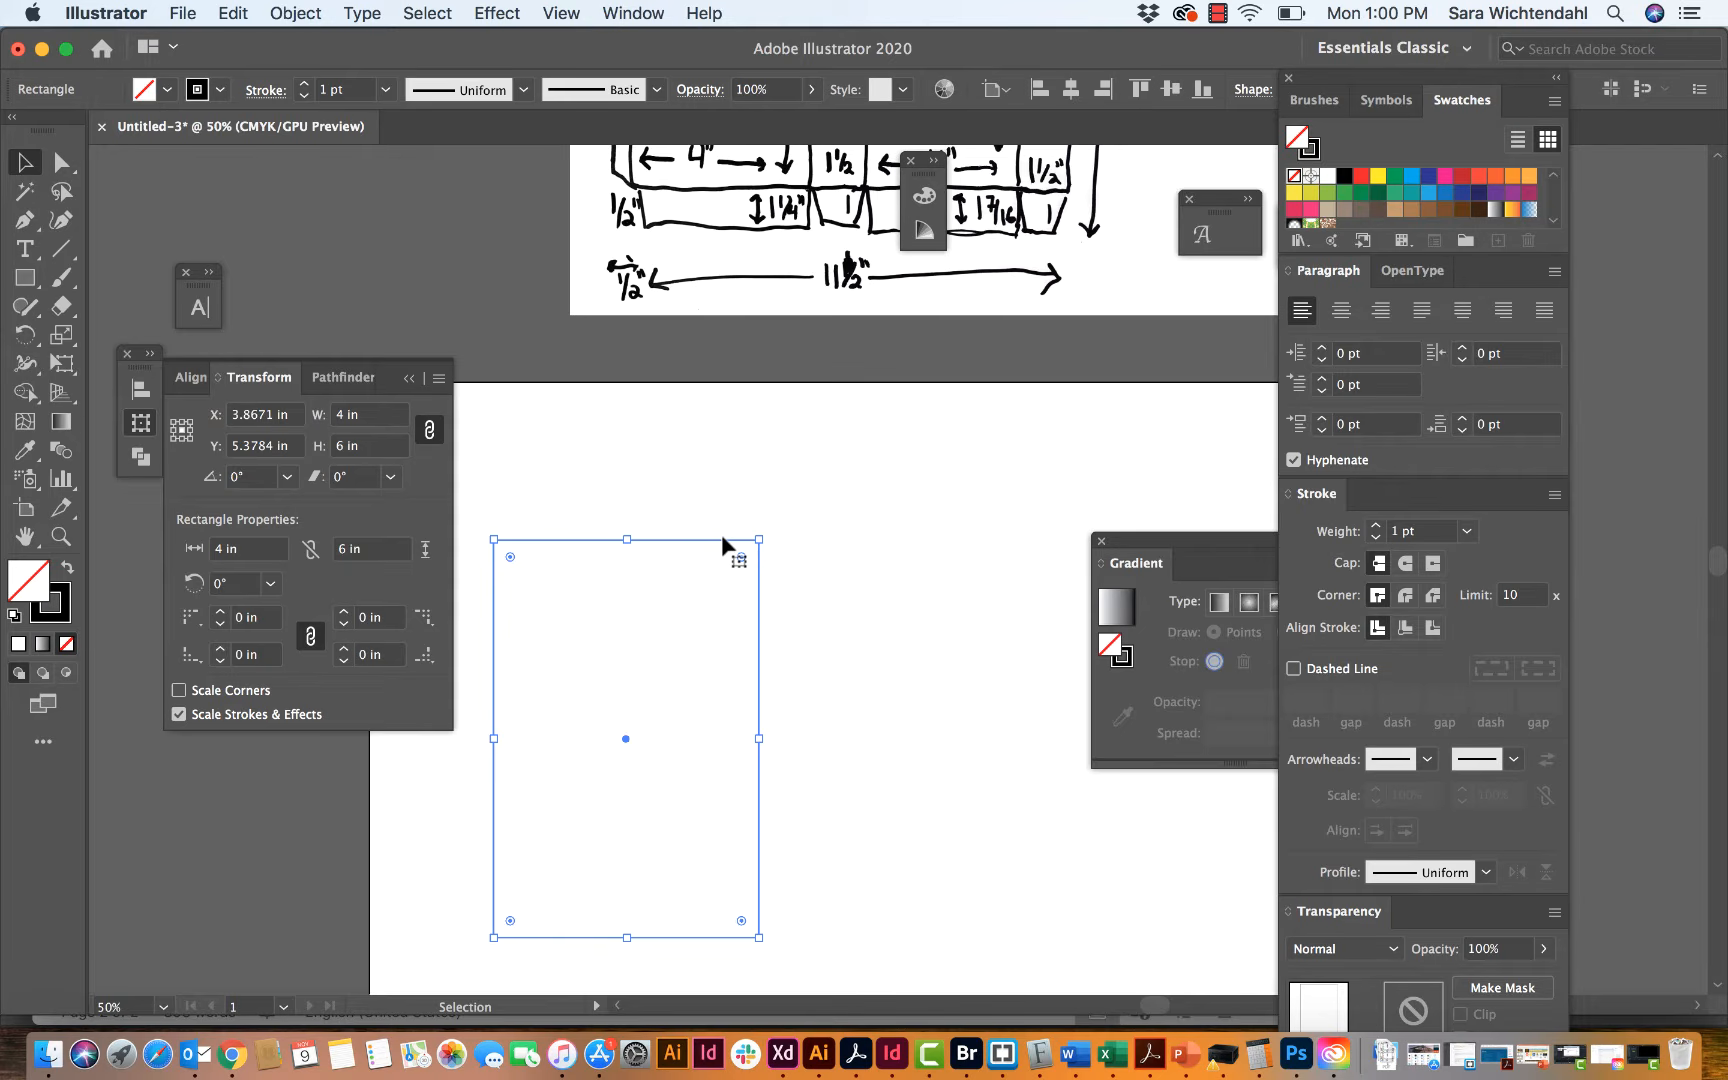
key("a")
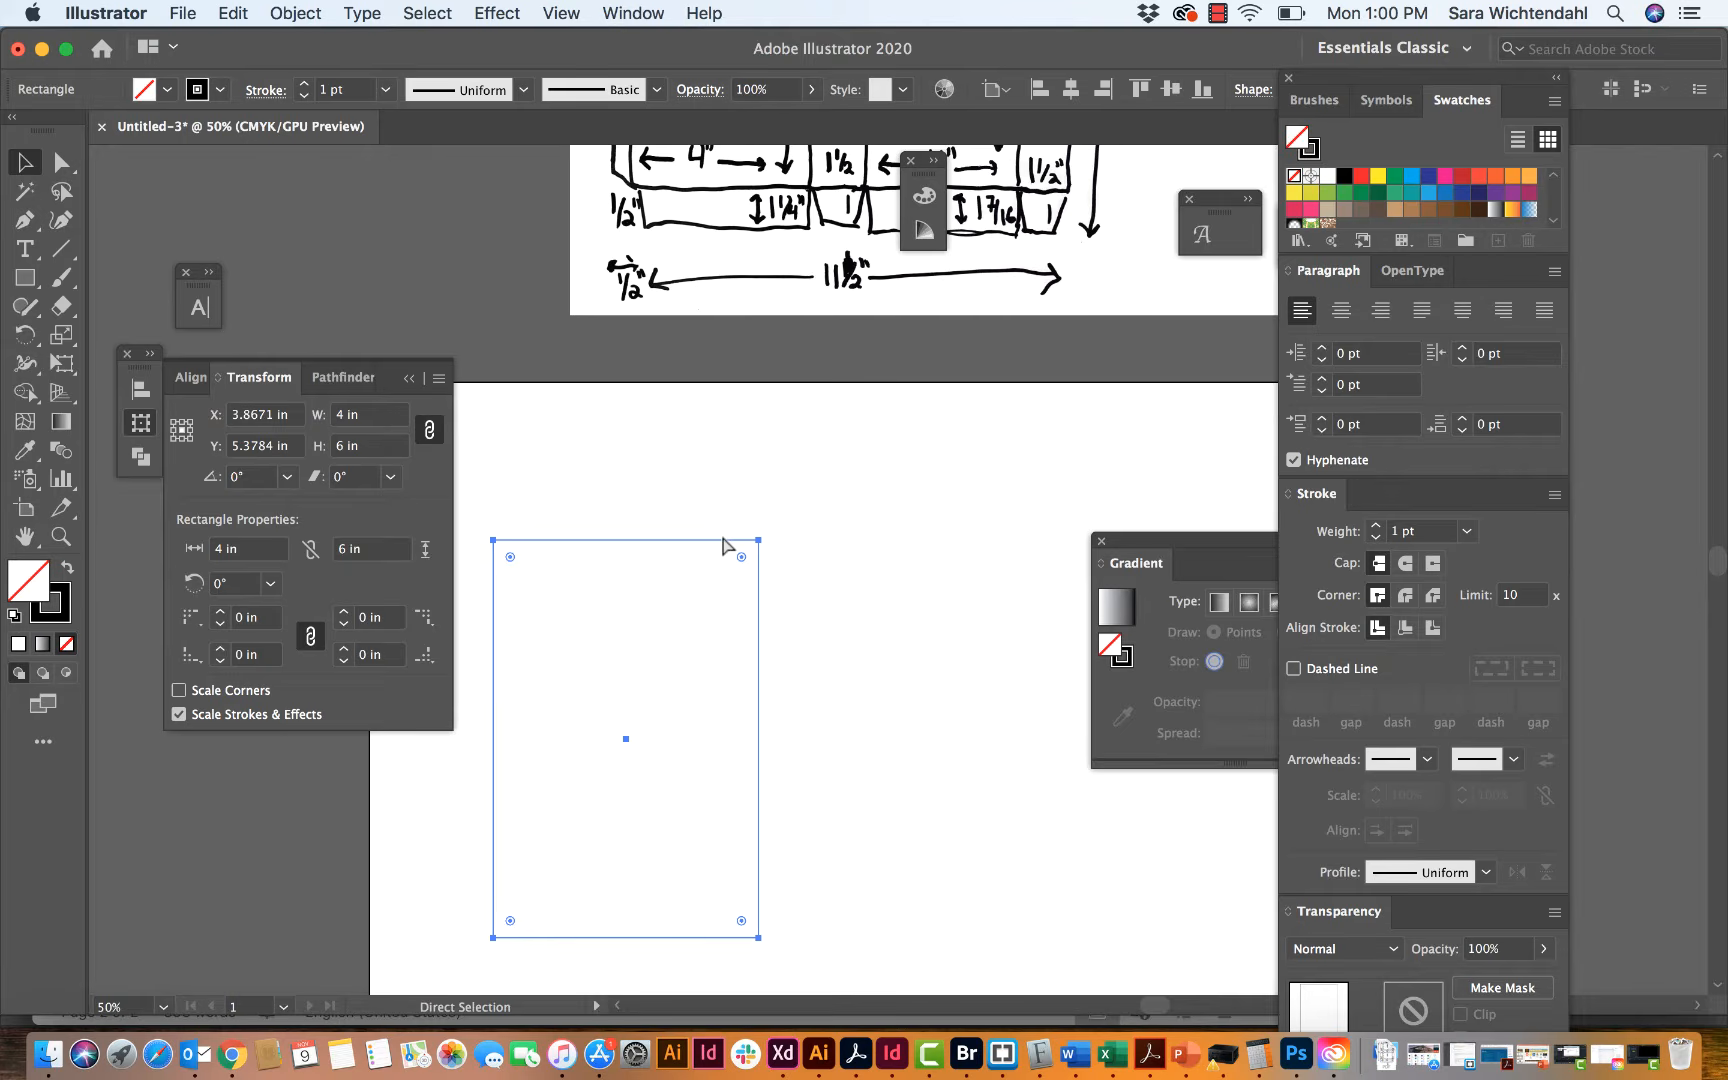
key("v")
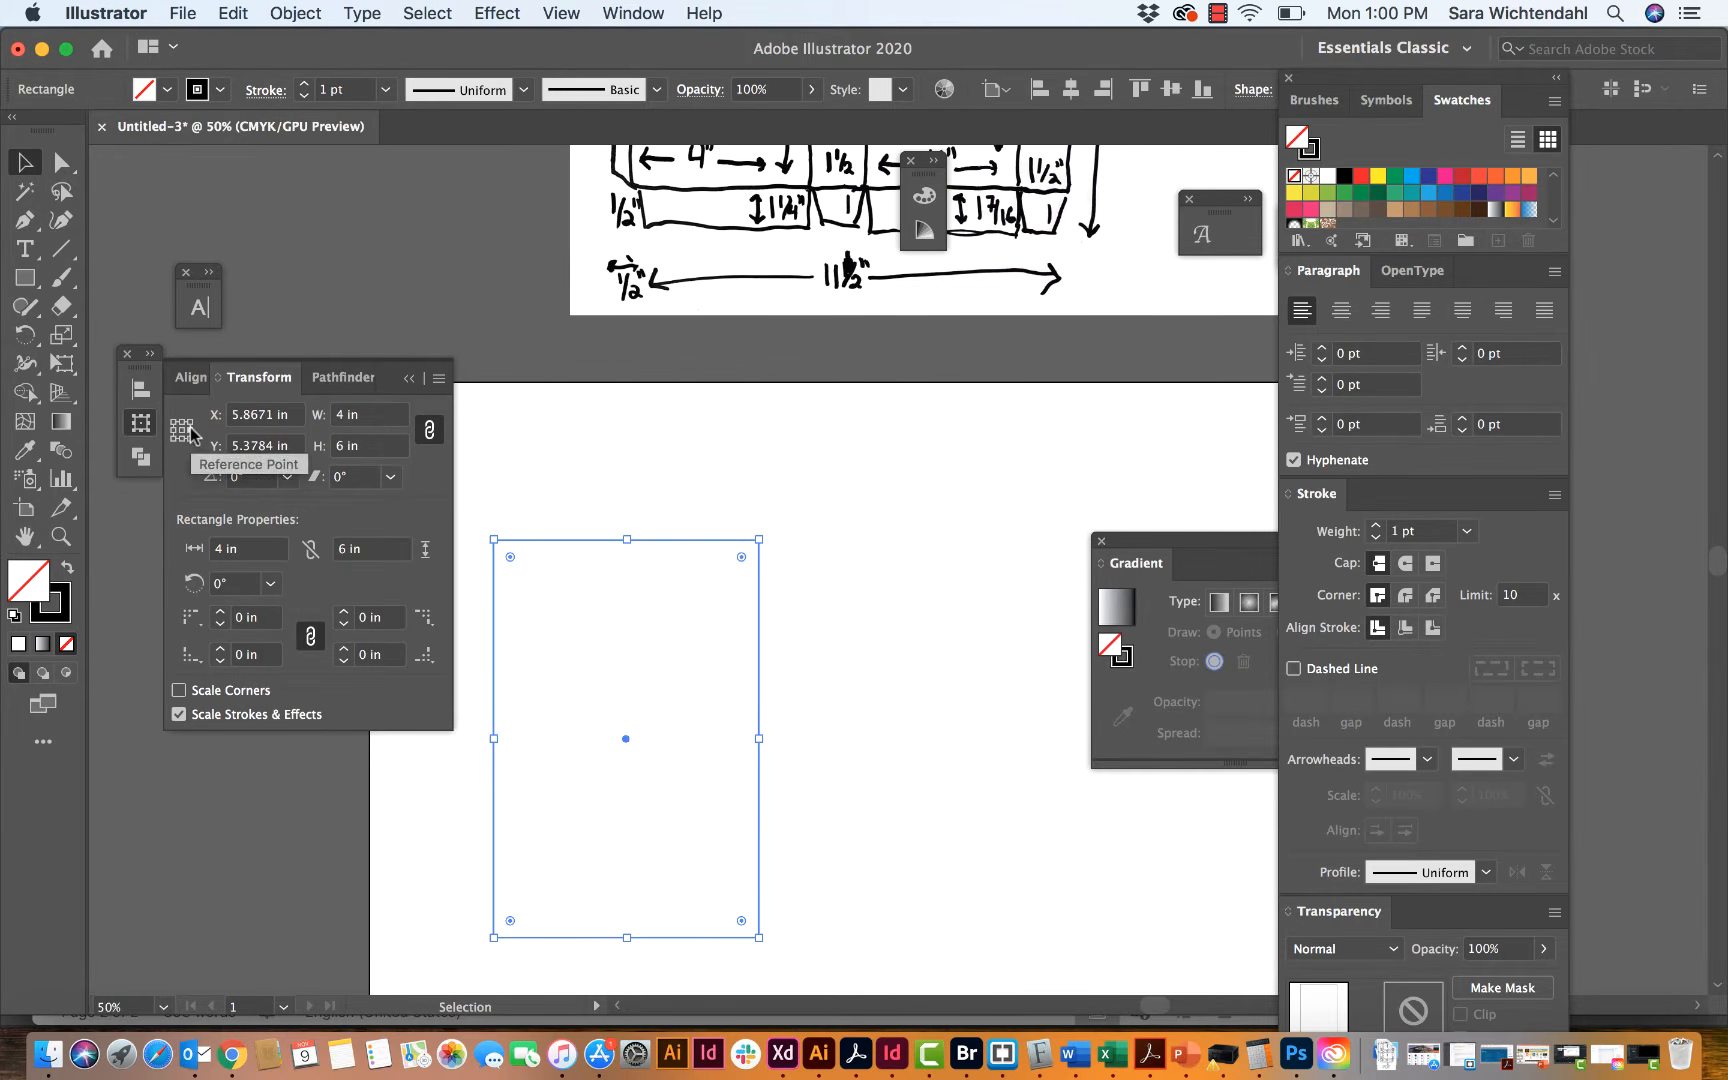
left_click(438, 378)
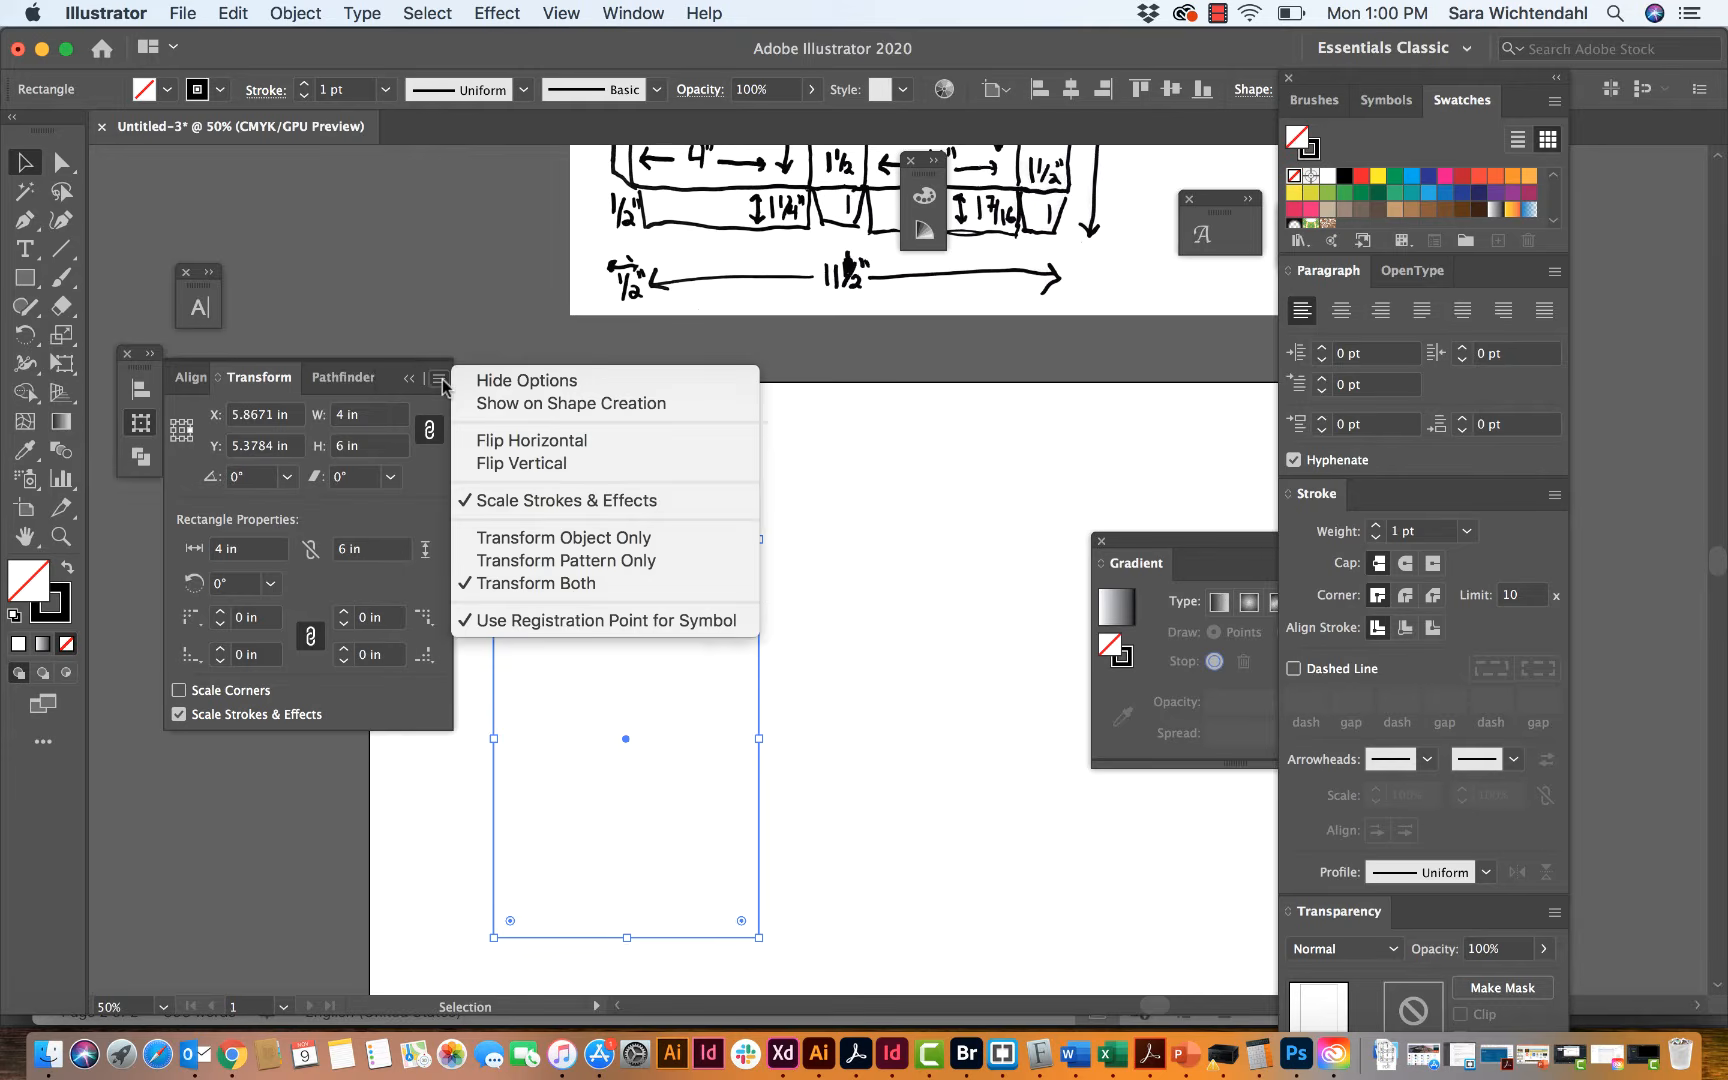
left_click(463, 445)
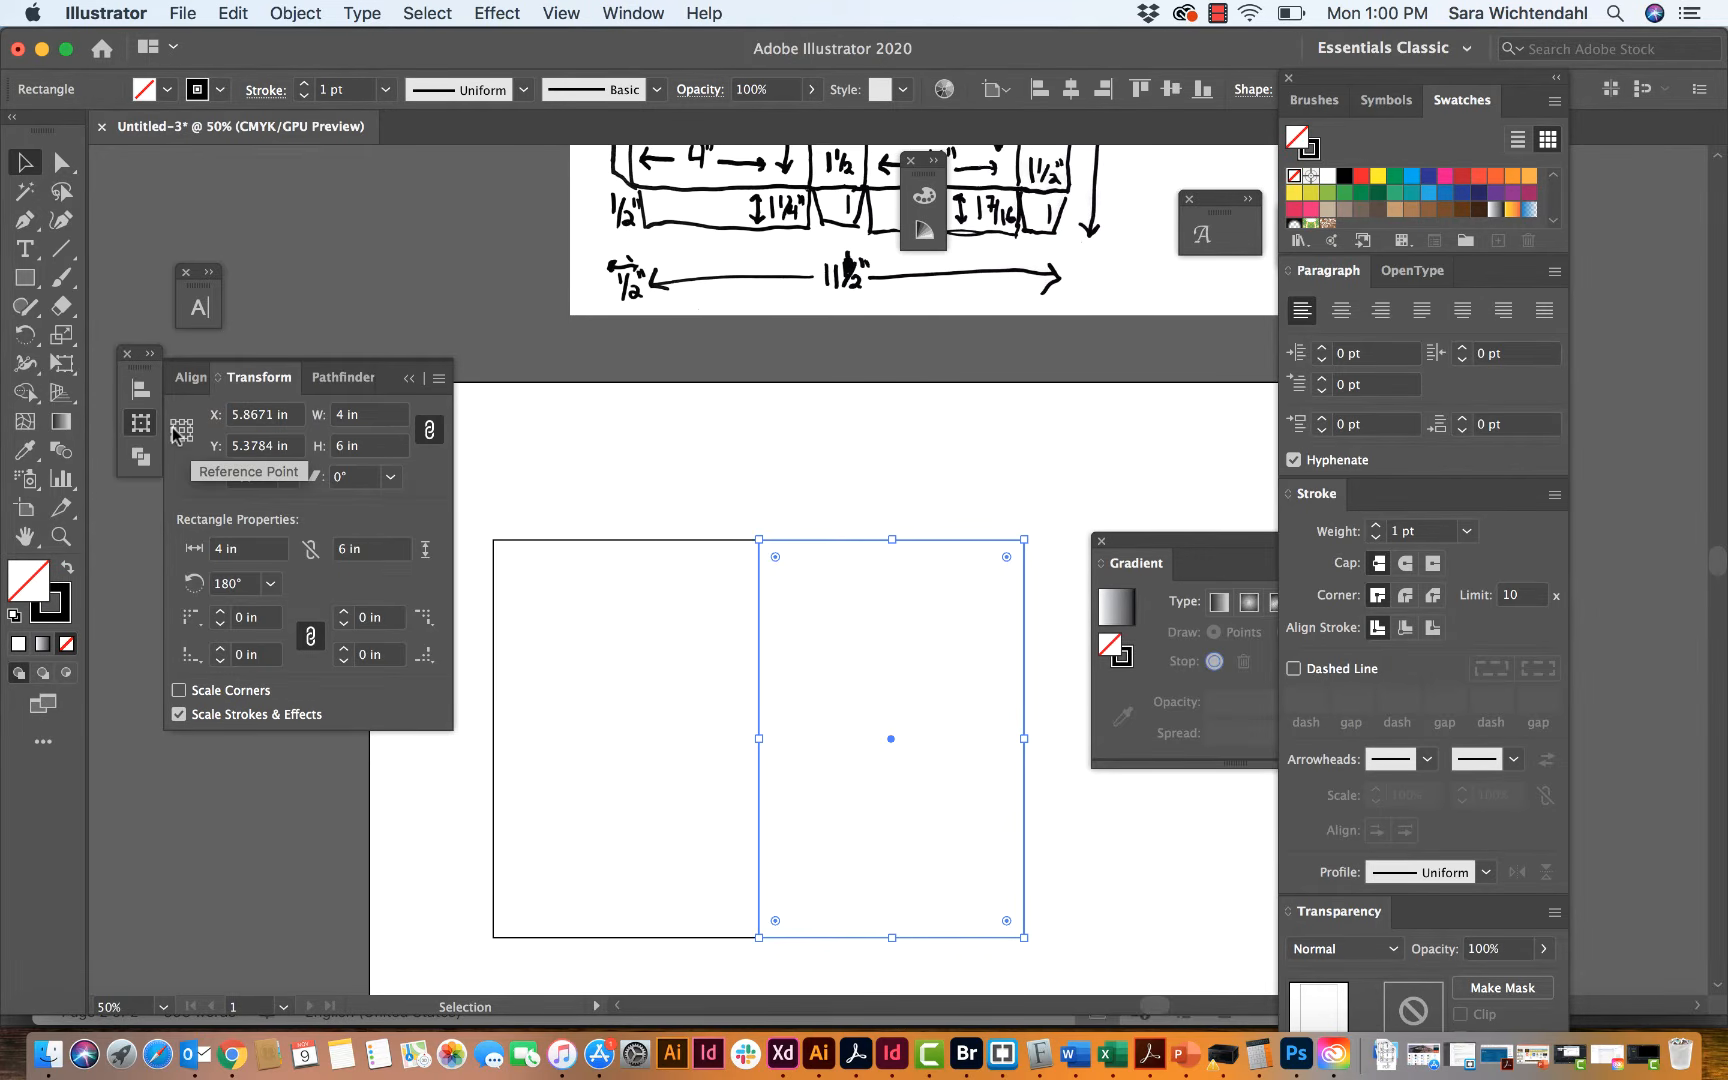
Step: Try setting the copied rectangle's width to 1.5 in with proportions constrained, and undo the resize
double_click(346, 416)
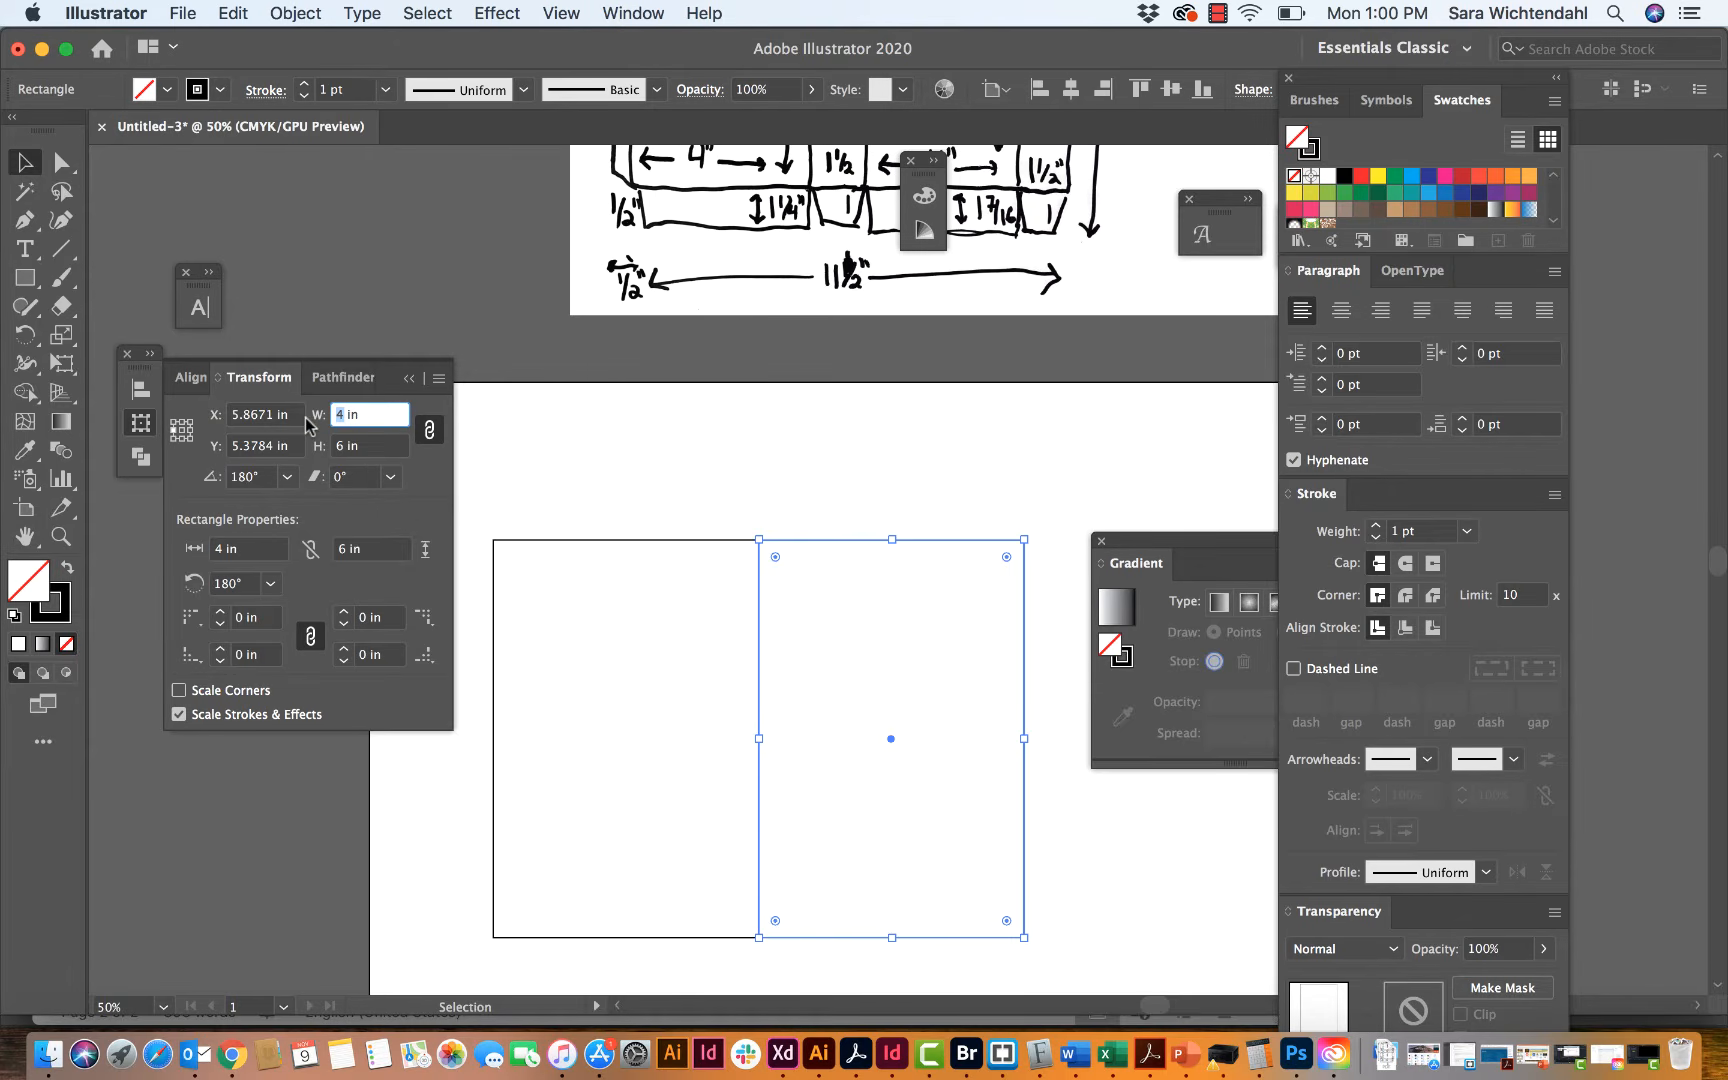
type("1.5")
key("Tab")
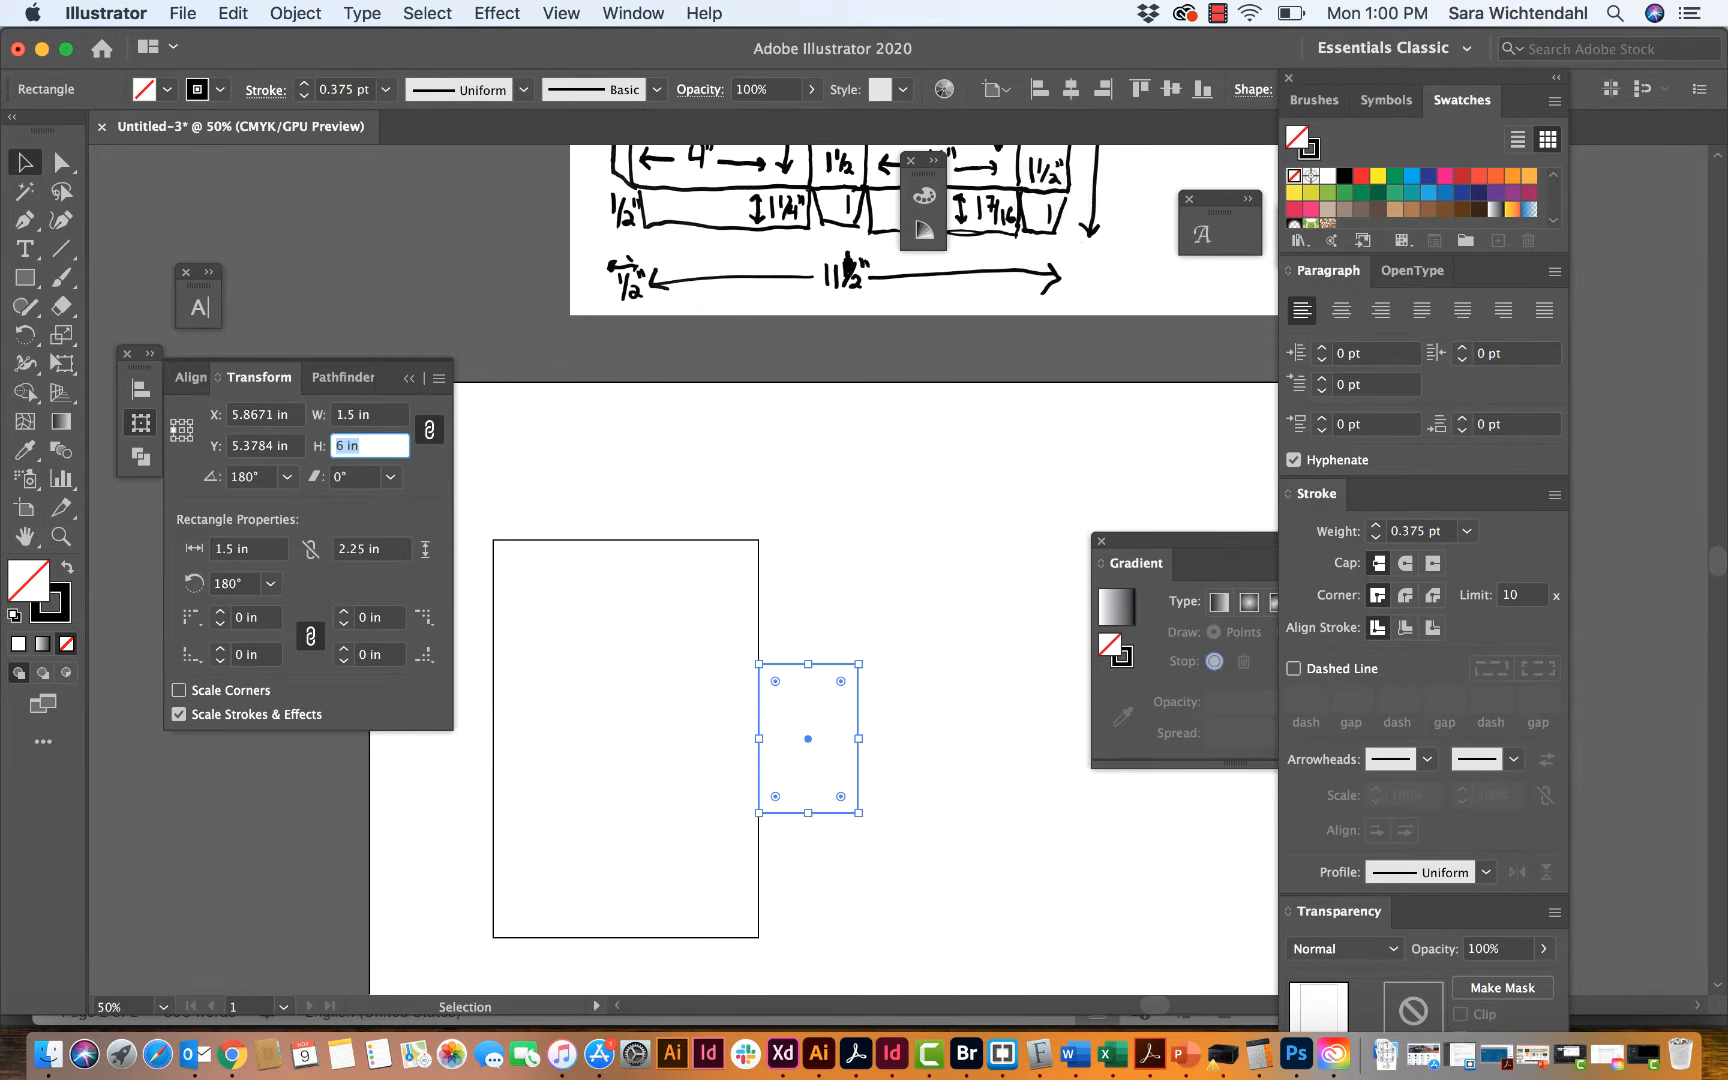
key("super+z")
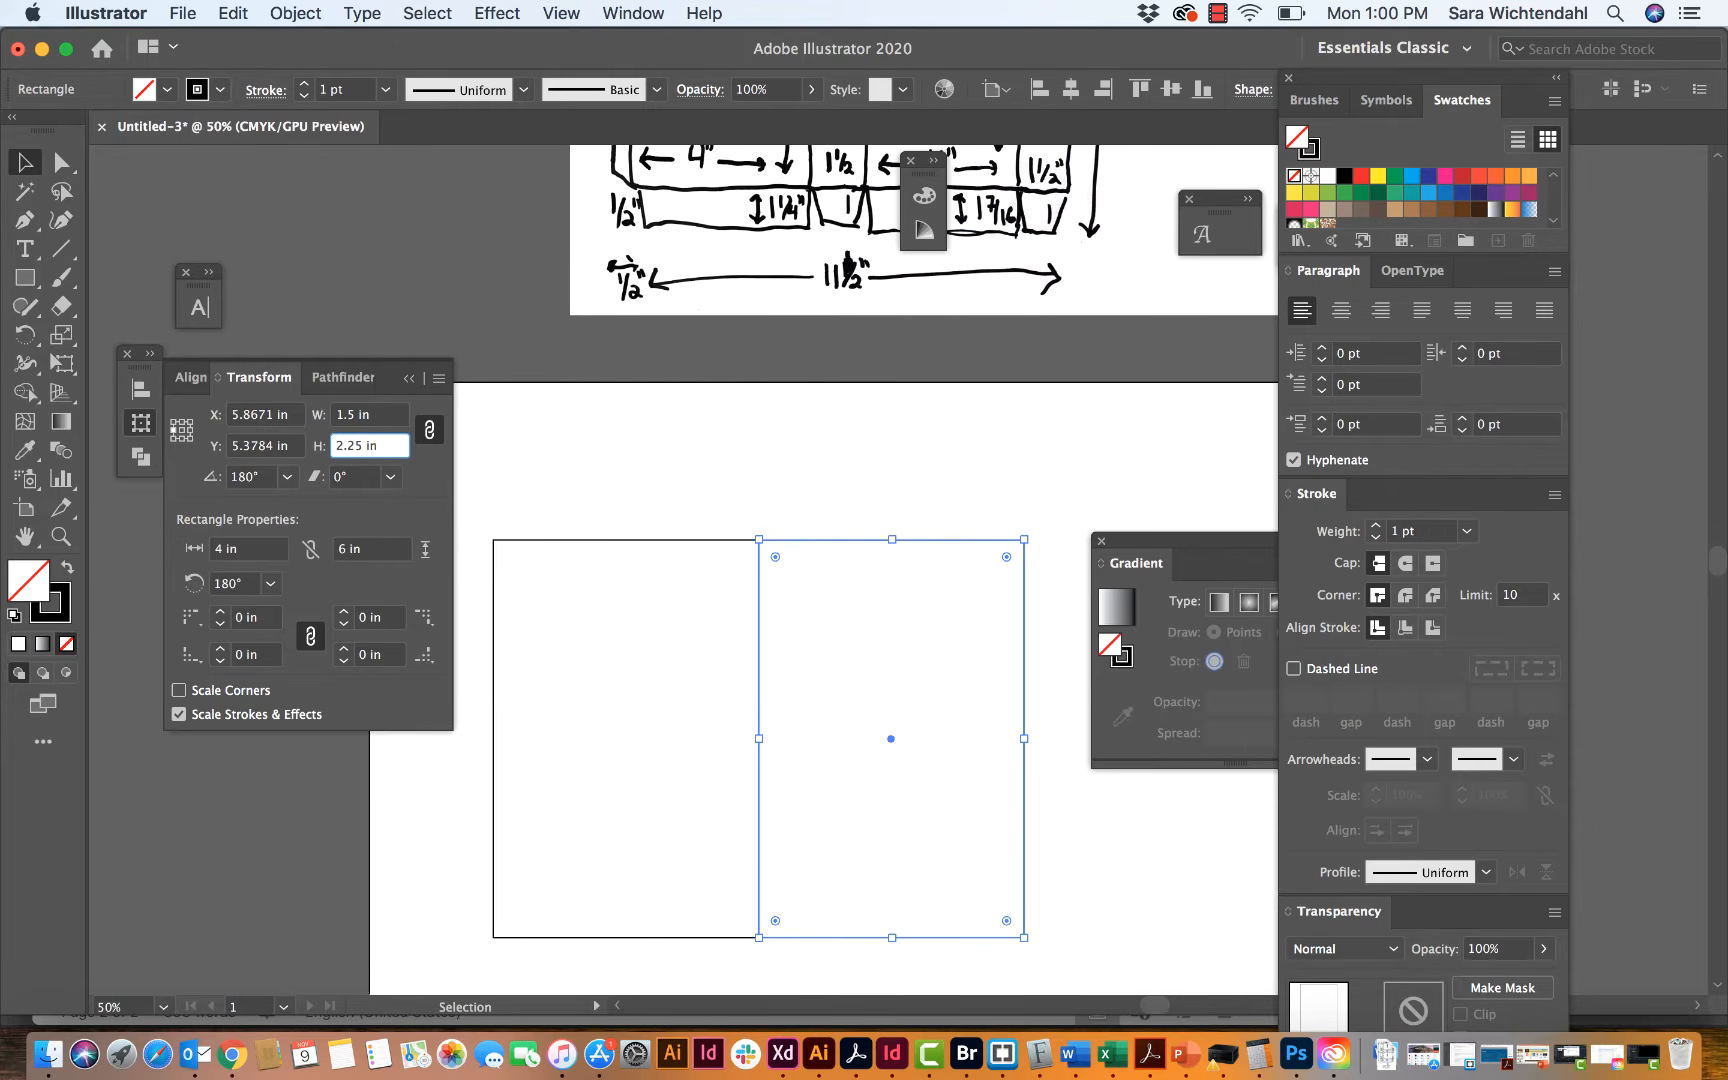
Step: Turn off constrained proportions and set the copied rectangle's width to 1.5 in for the side panel
left_click(431, 430)
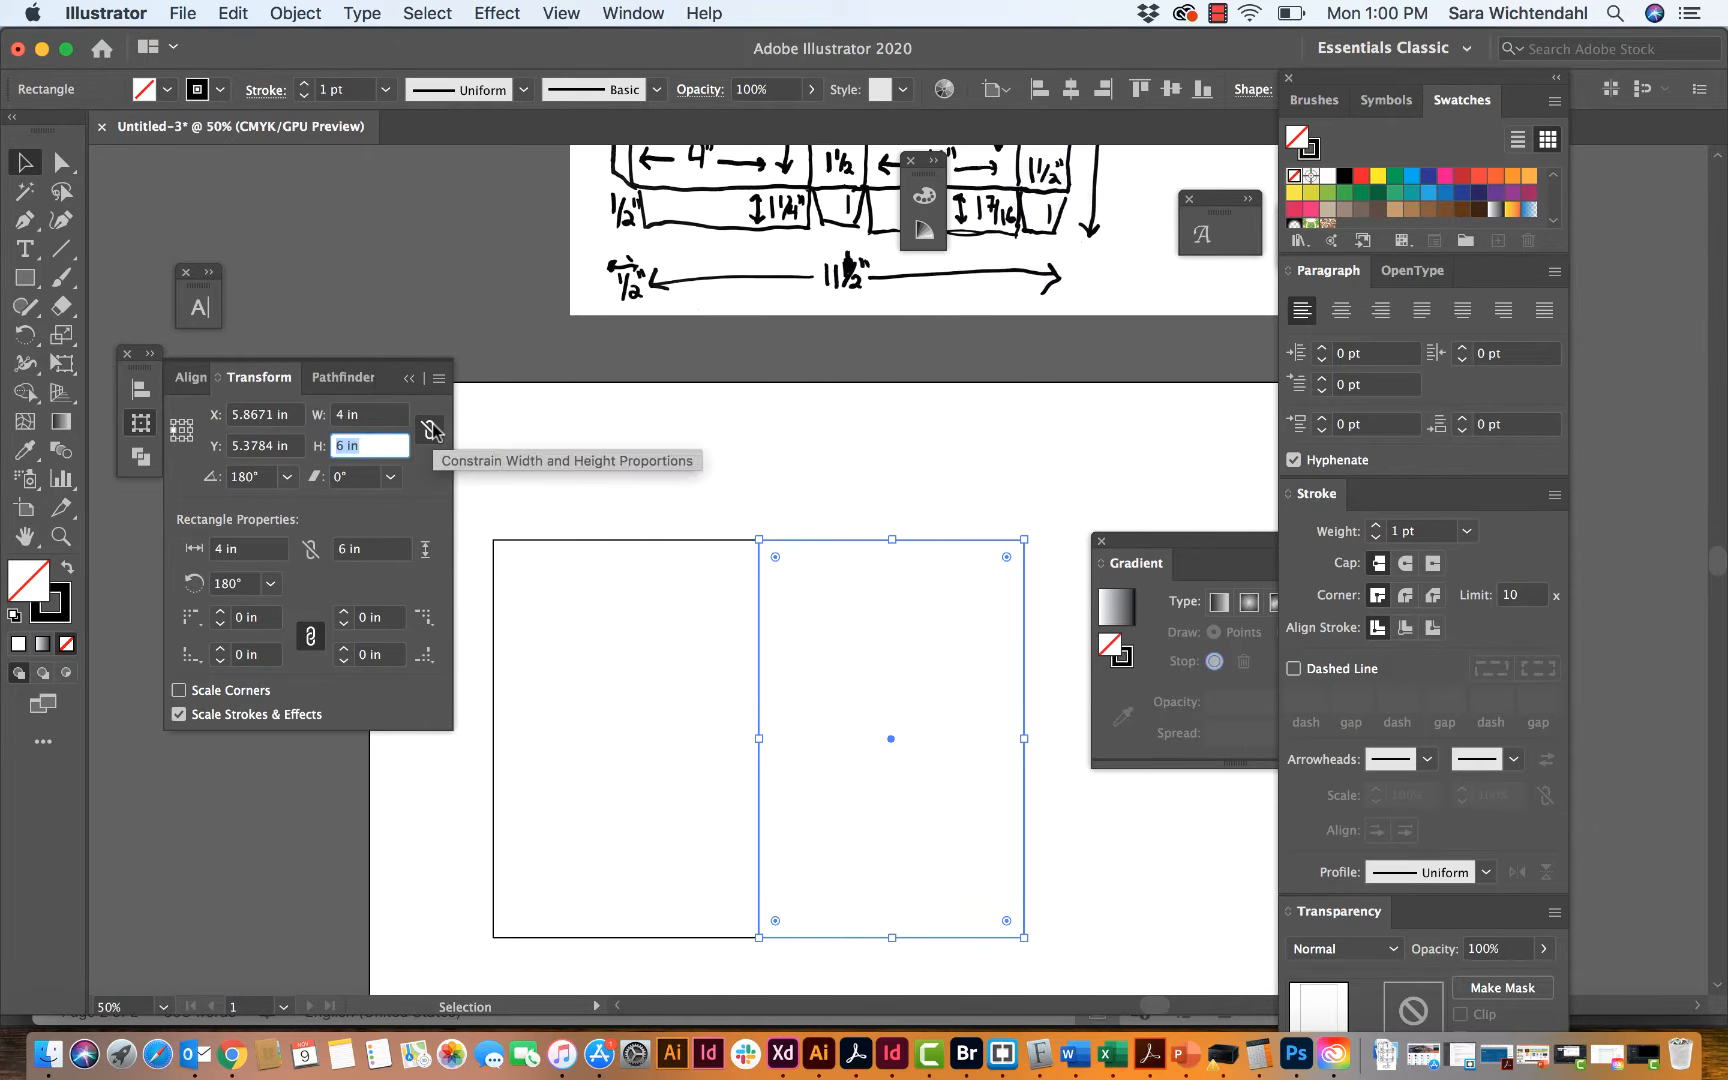
left_click(342, 414)
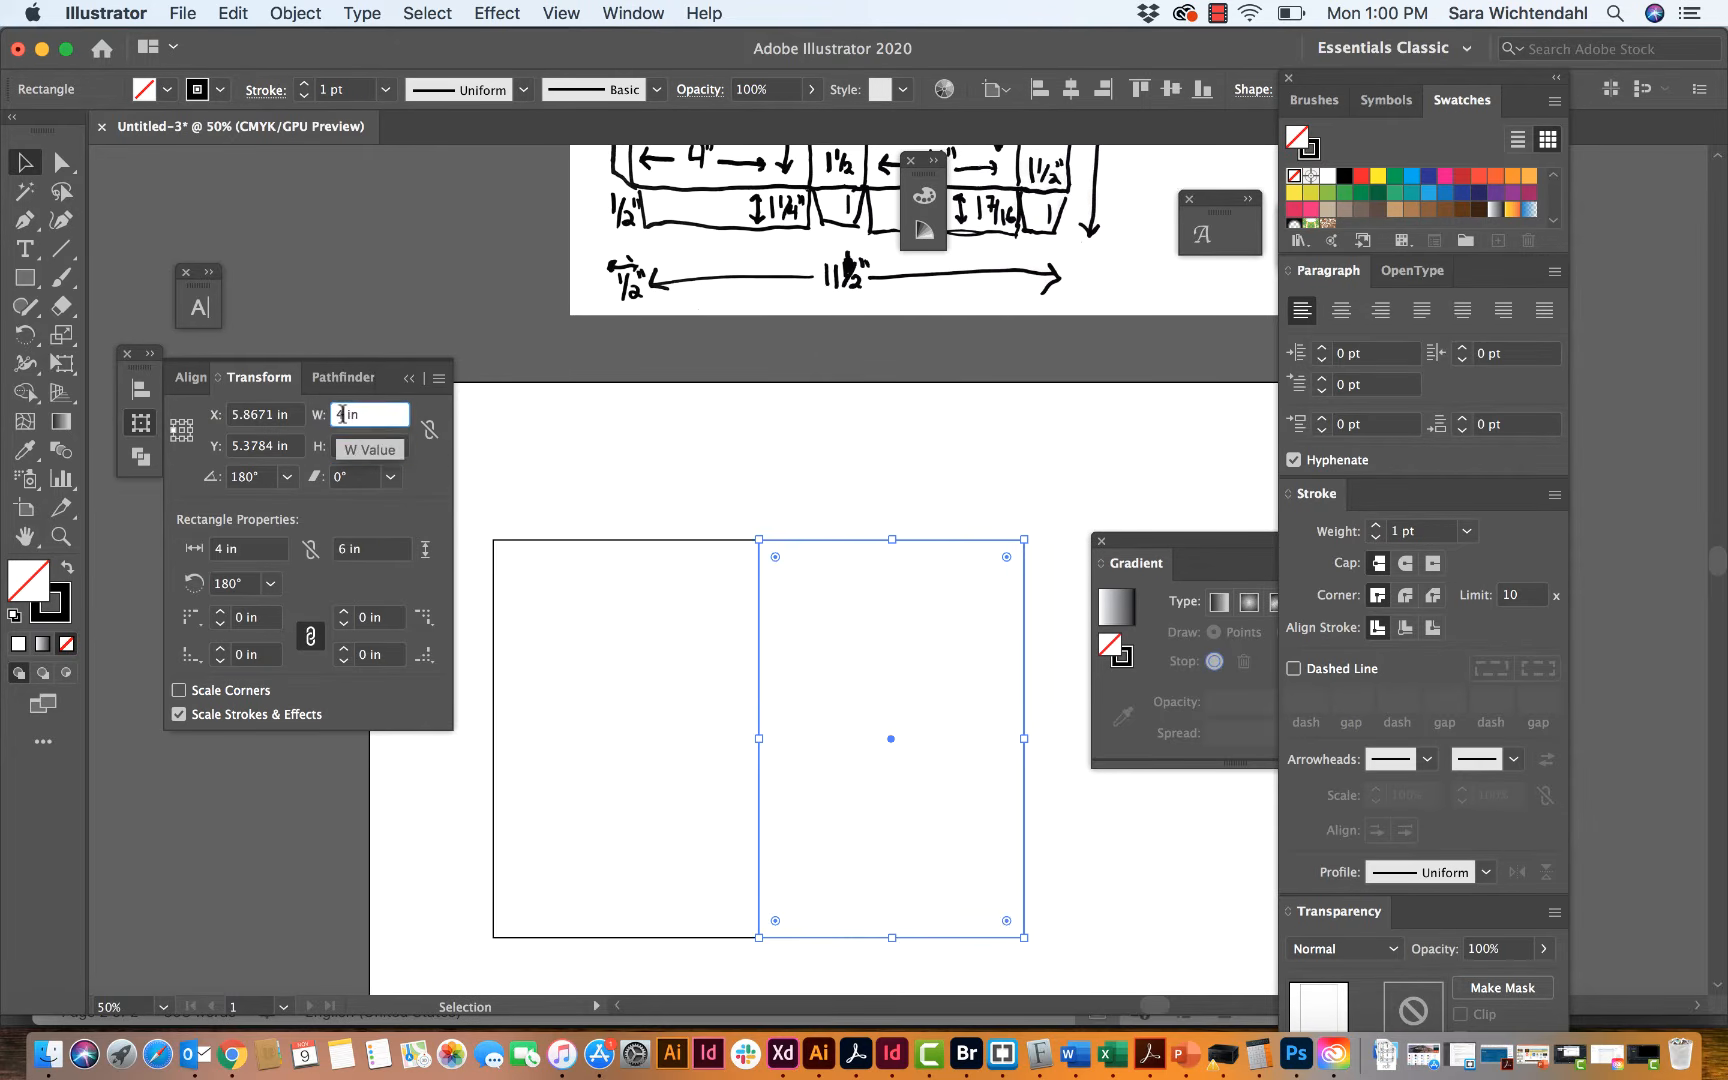
double_click(342, 414)
type("1.5")
key("Tab")
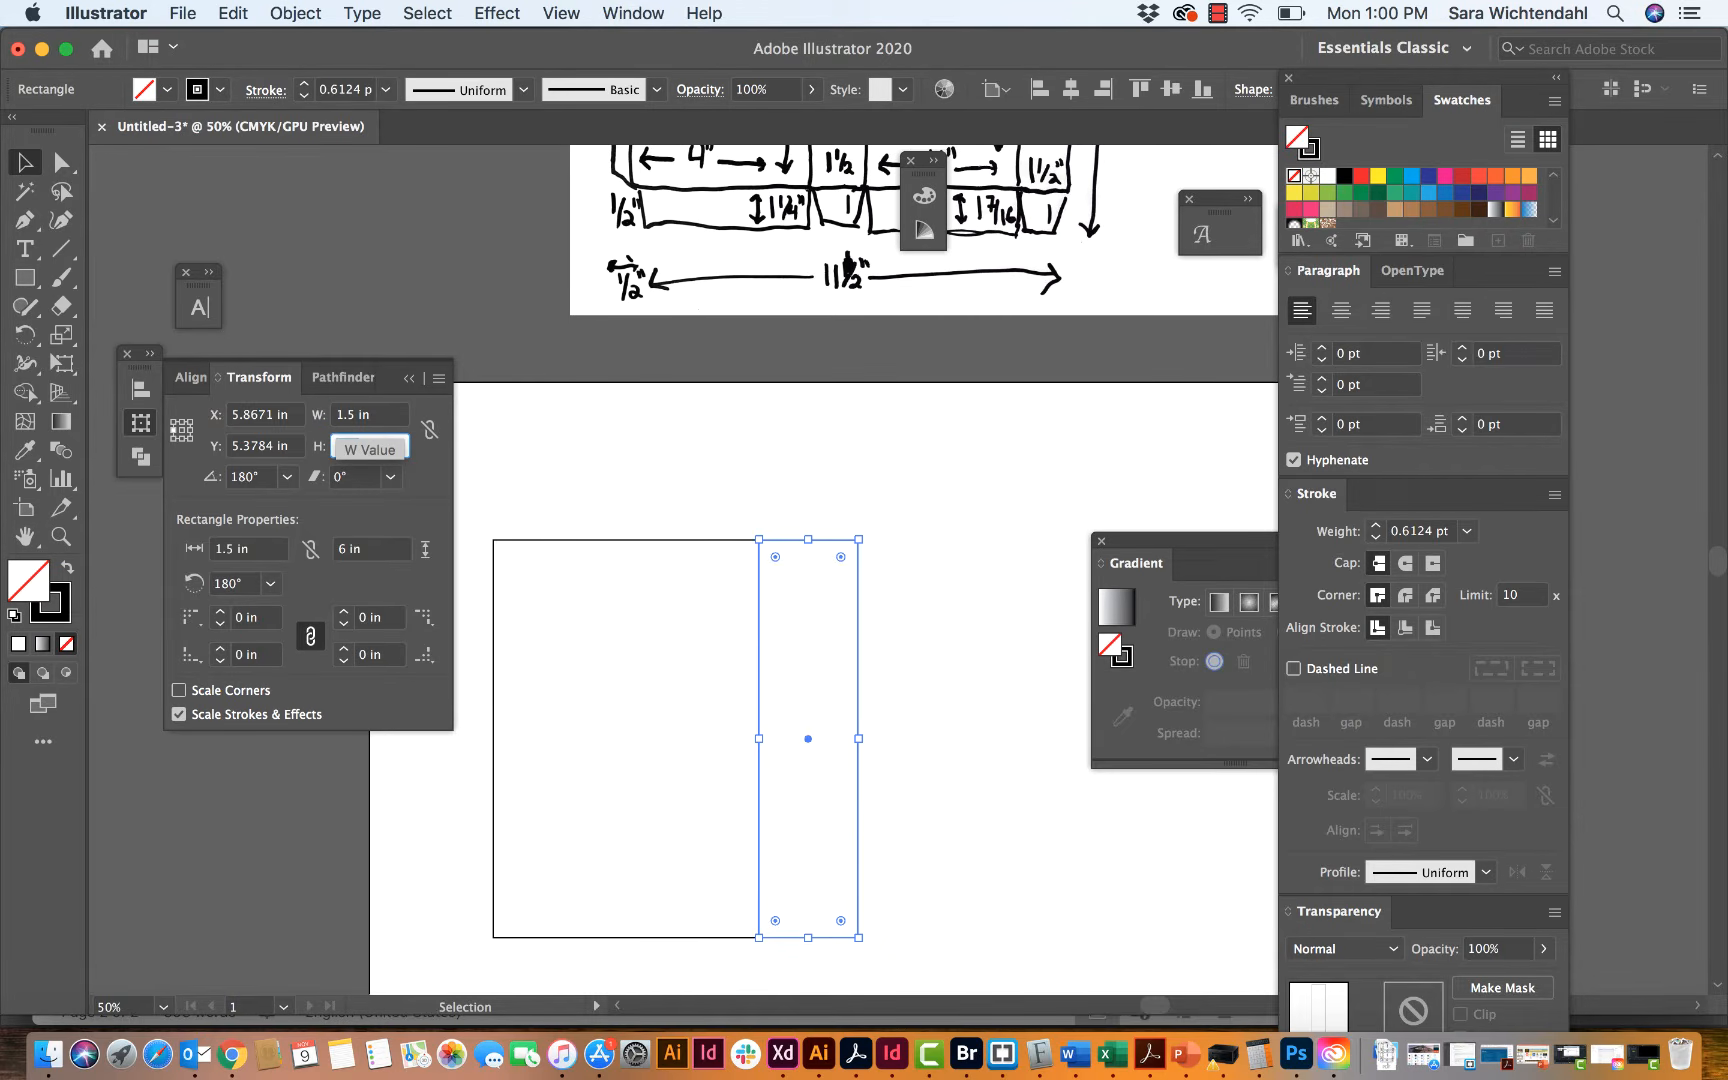
left_click(557, 472)
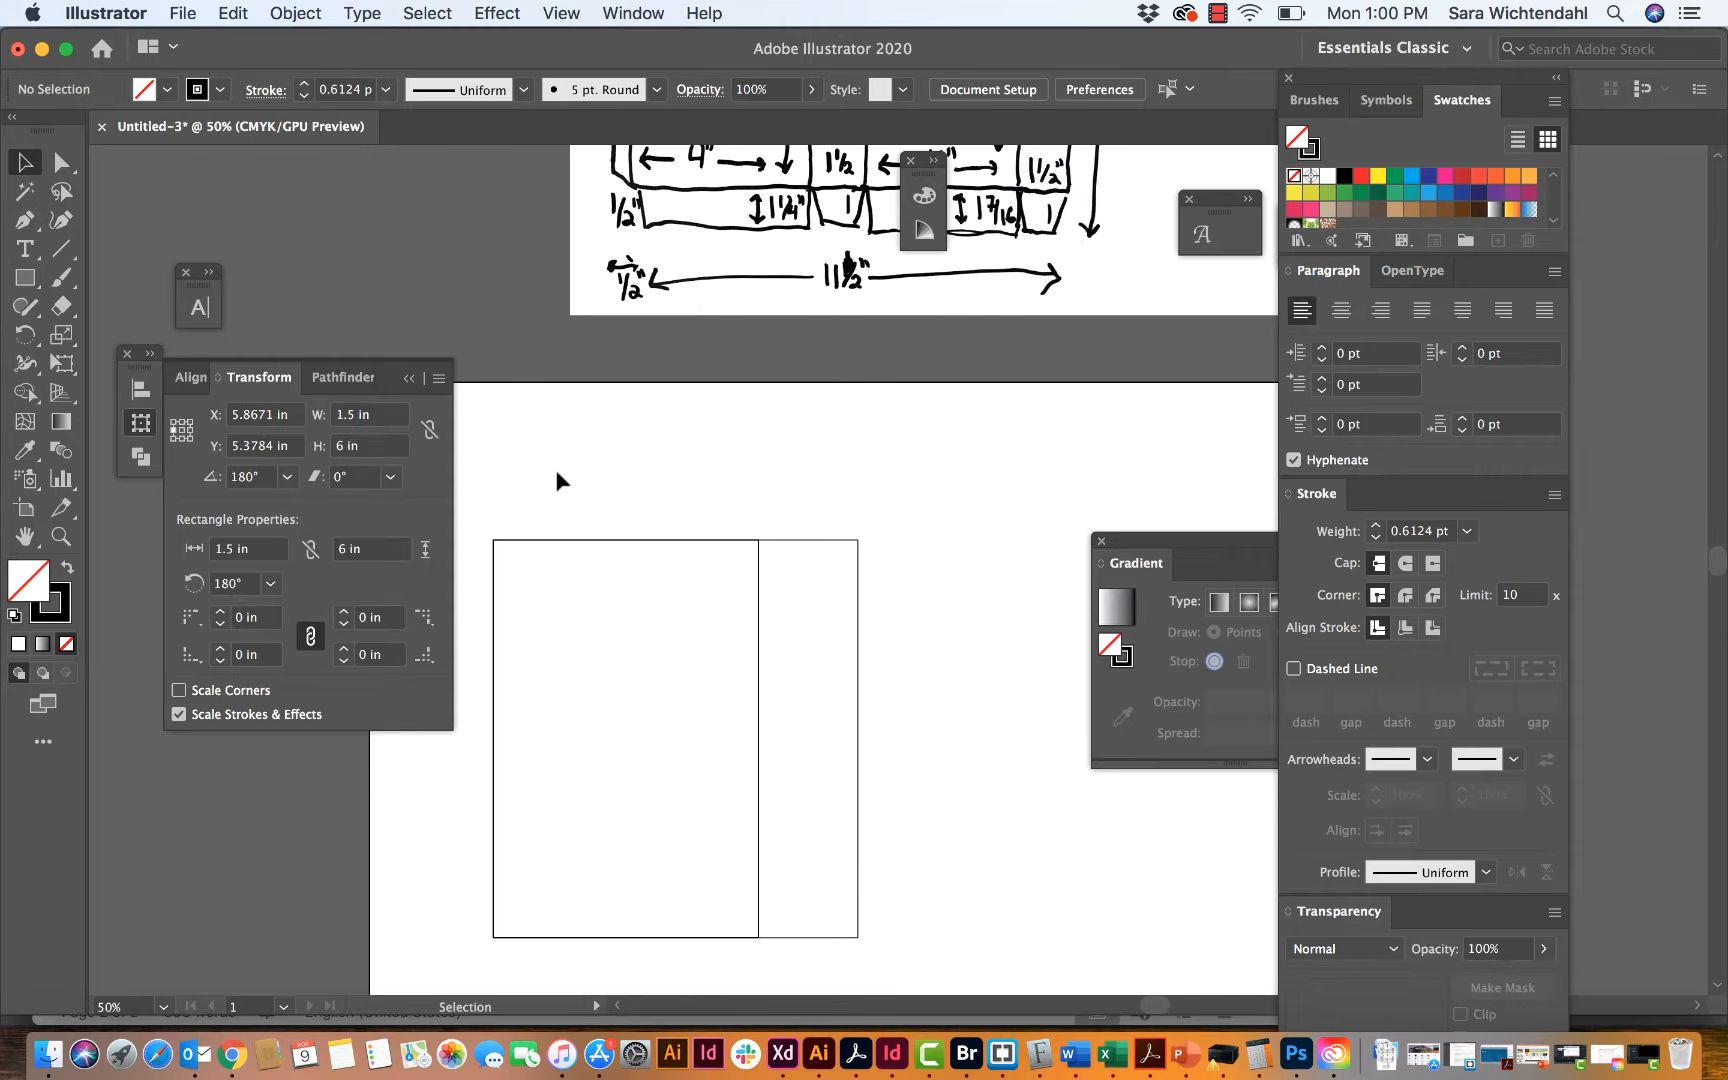
Step: Select the back and side panel rectangles together and set up a Move of 5.5 in horizontally and 0 in vertically
scroll(780, 467, "up", 5)
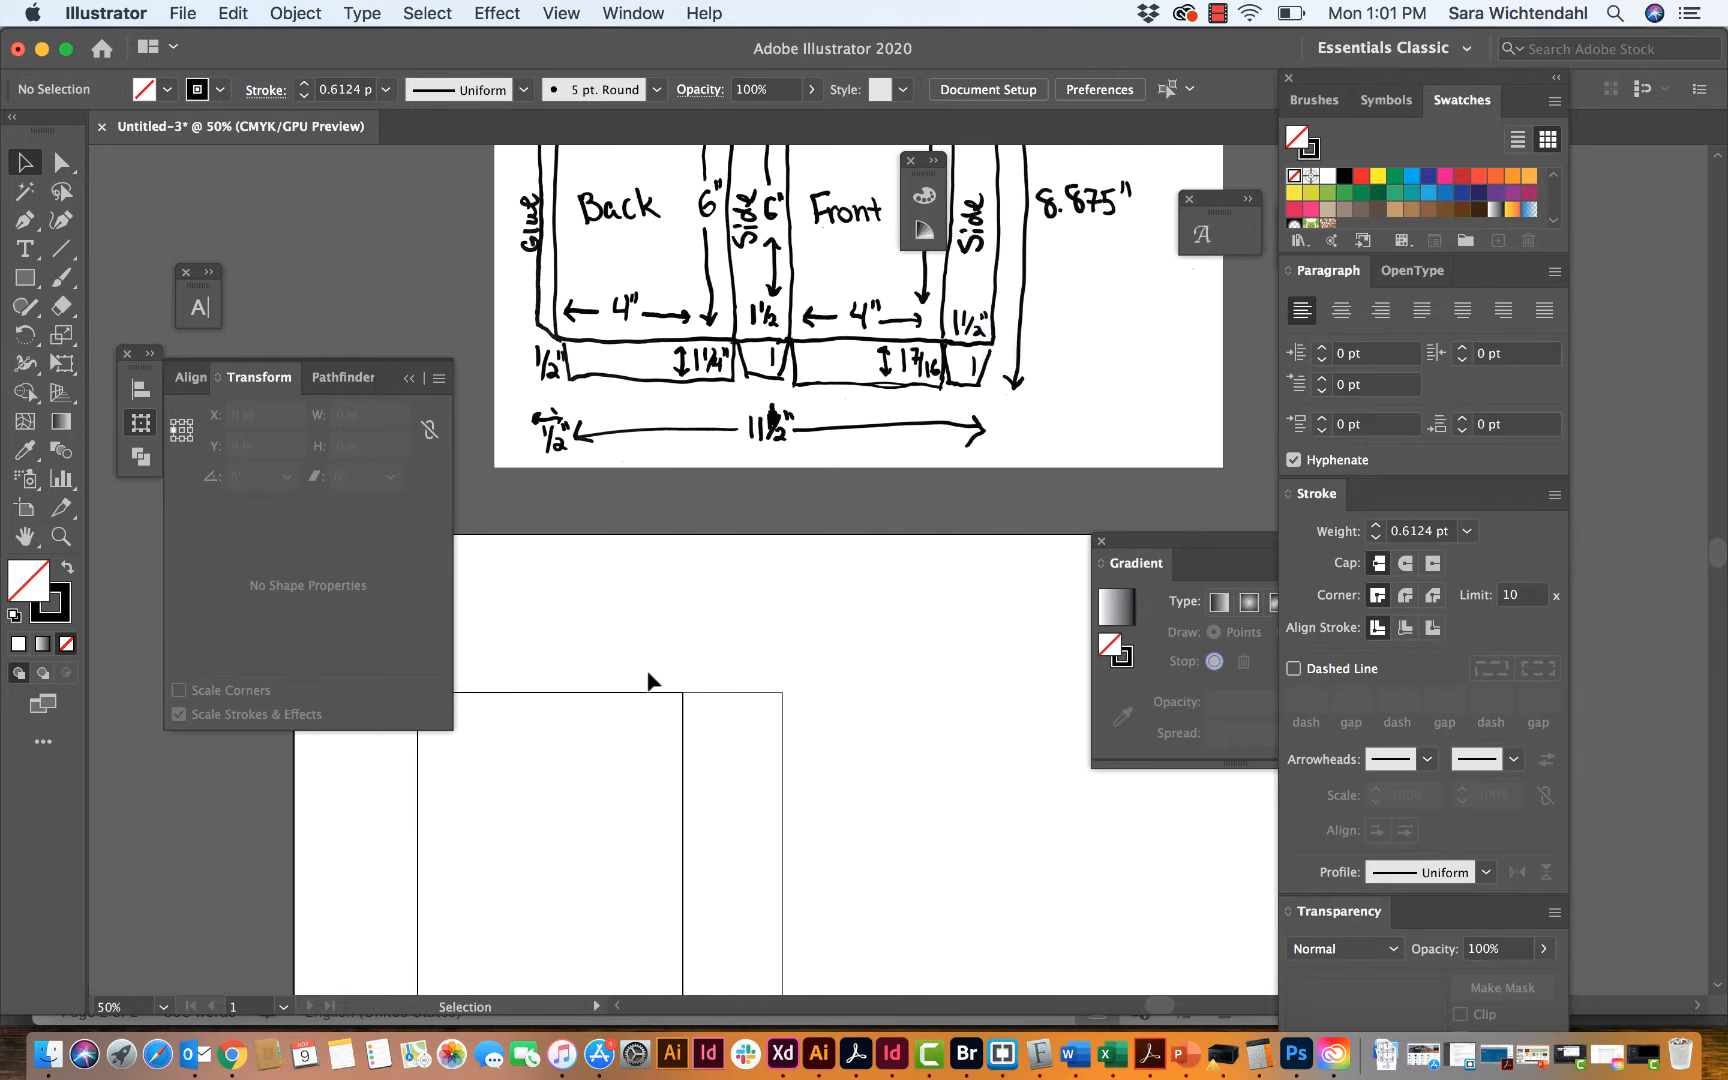
left_click(701, 741)
scroll(701, 741, "down", 4)
scroll(701, 741, "left", 4)
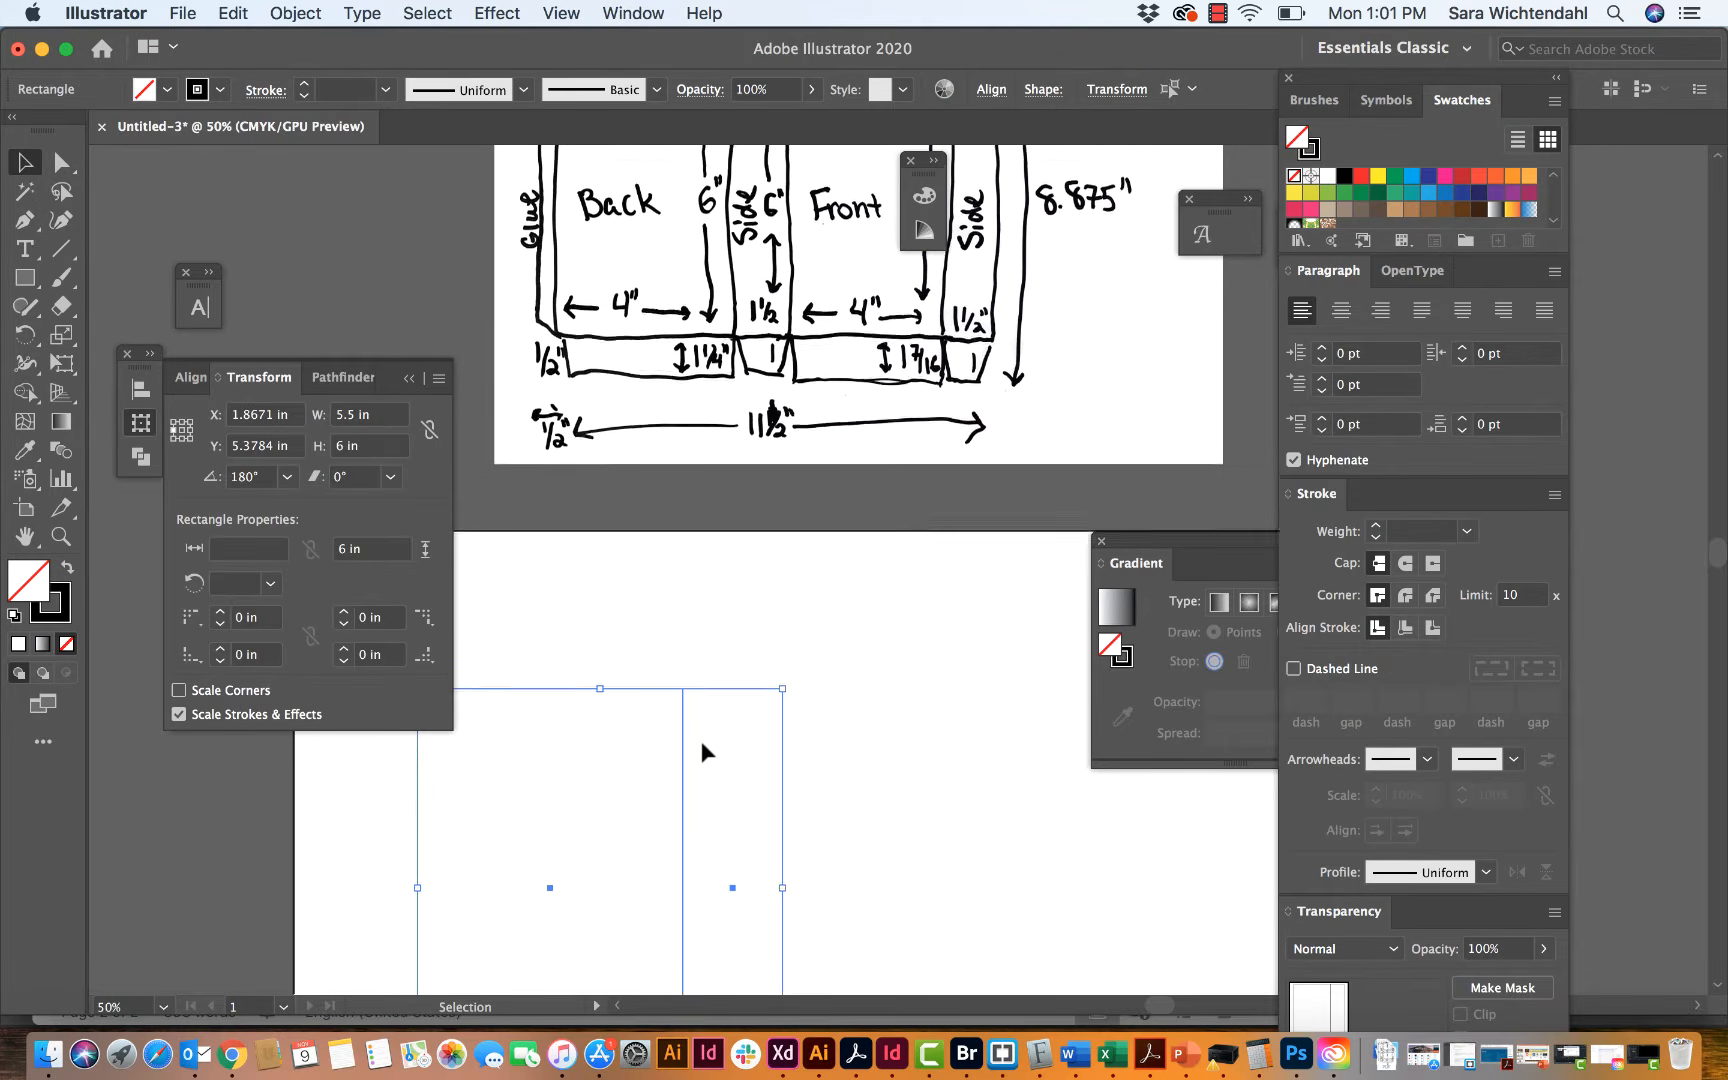
scroll(701, 743, "down", 3)
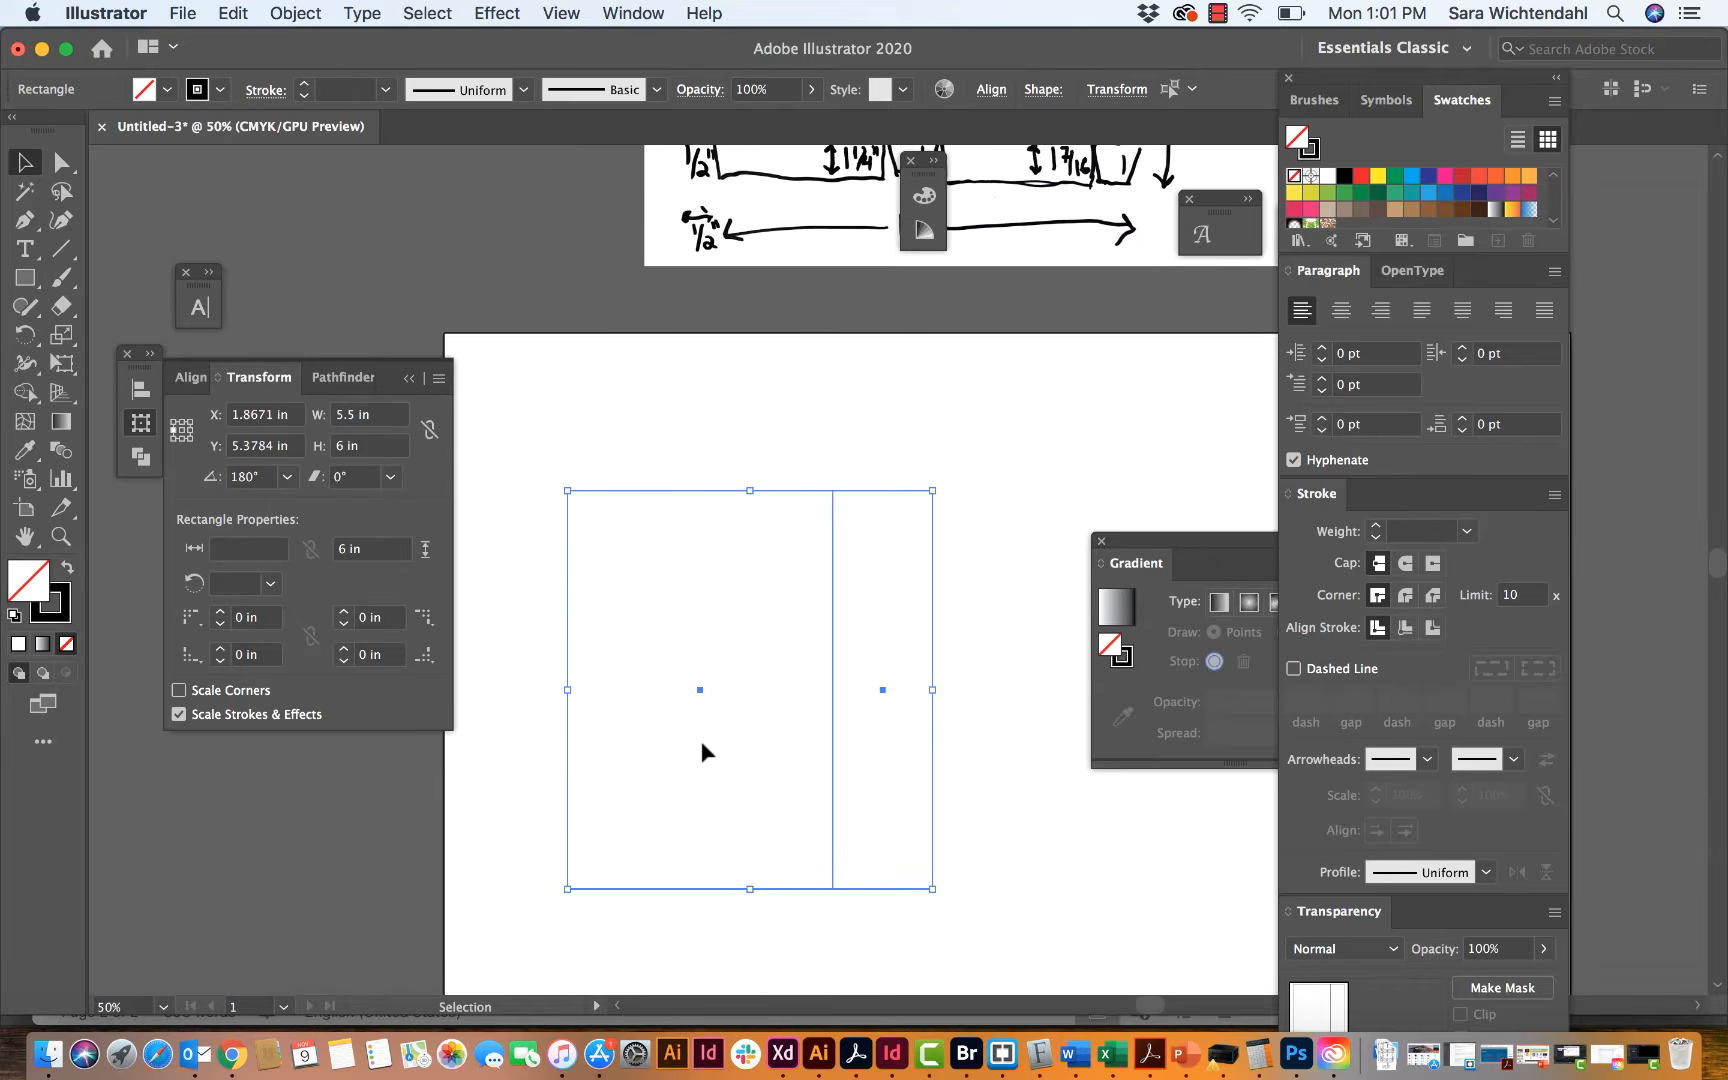
scroll(701, 743, "right", 2)
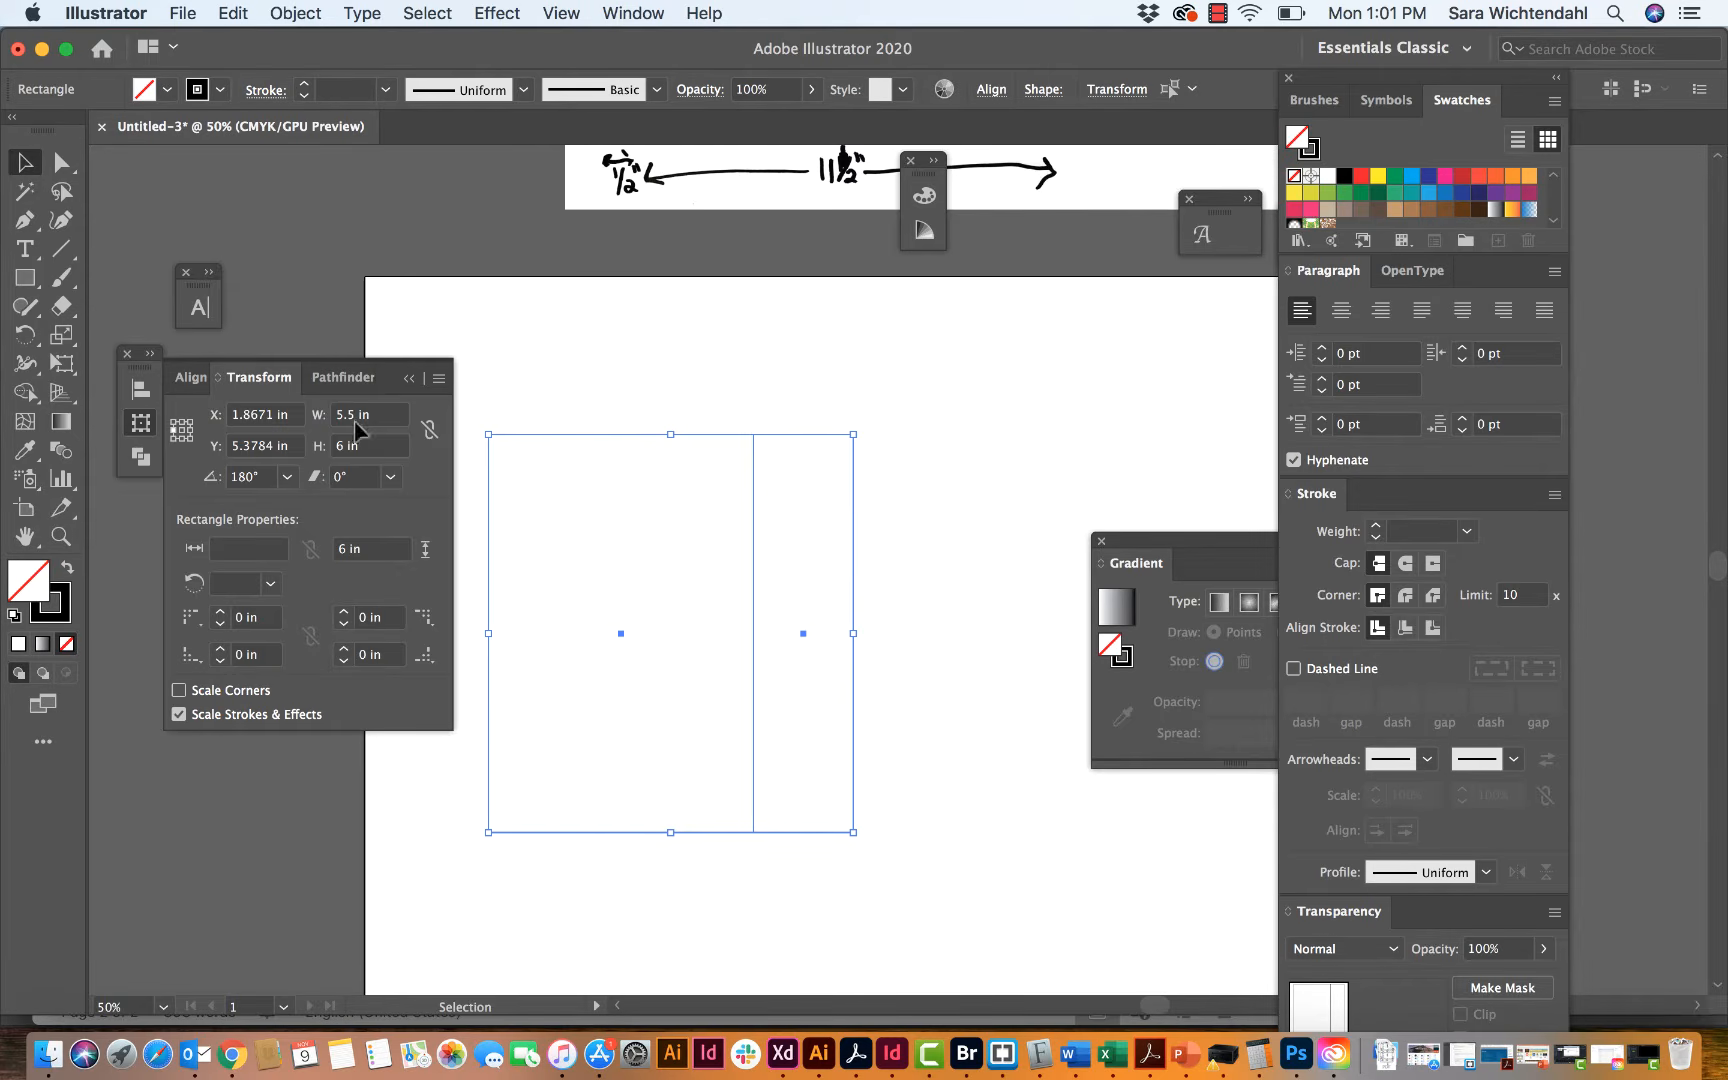
key("Return")
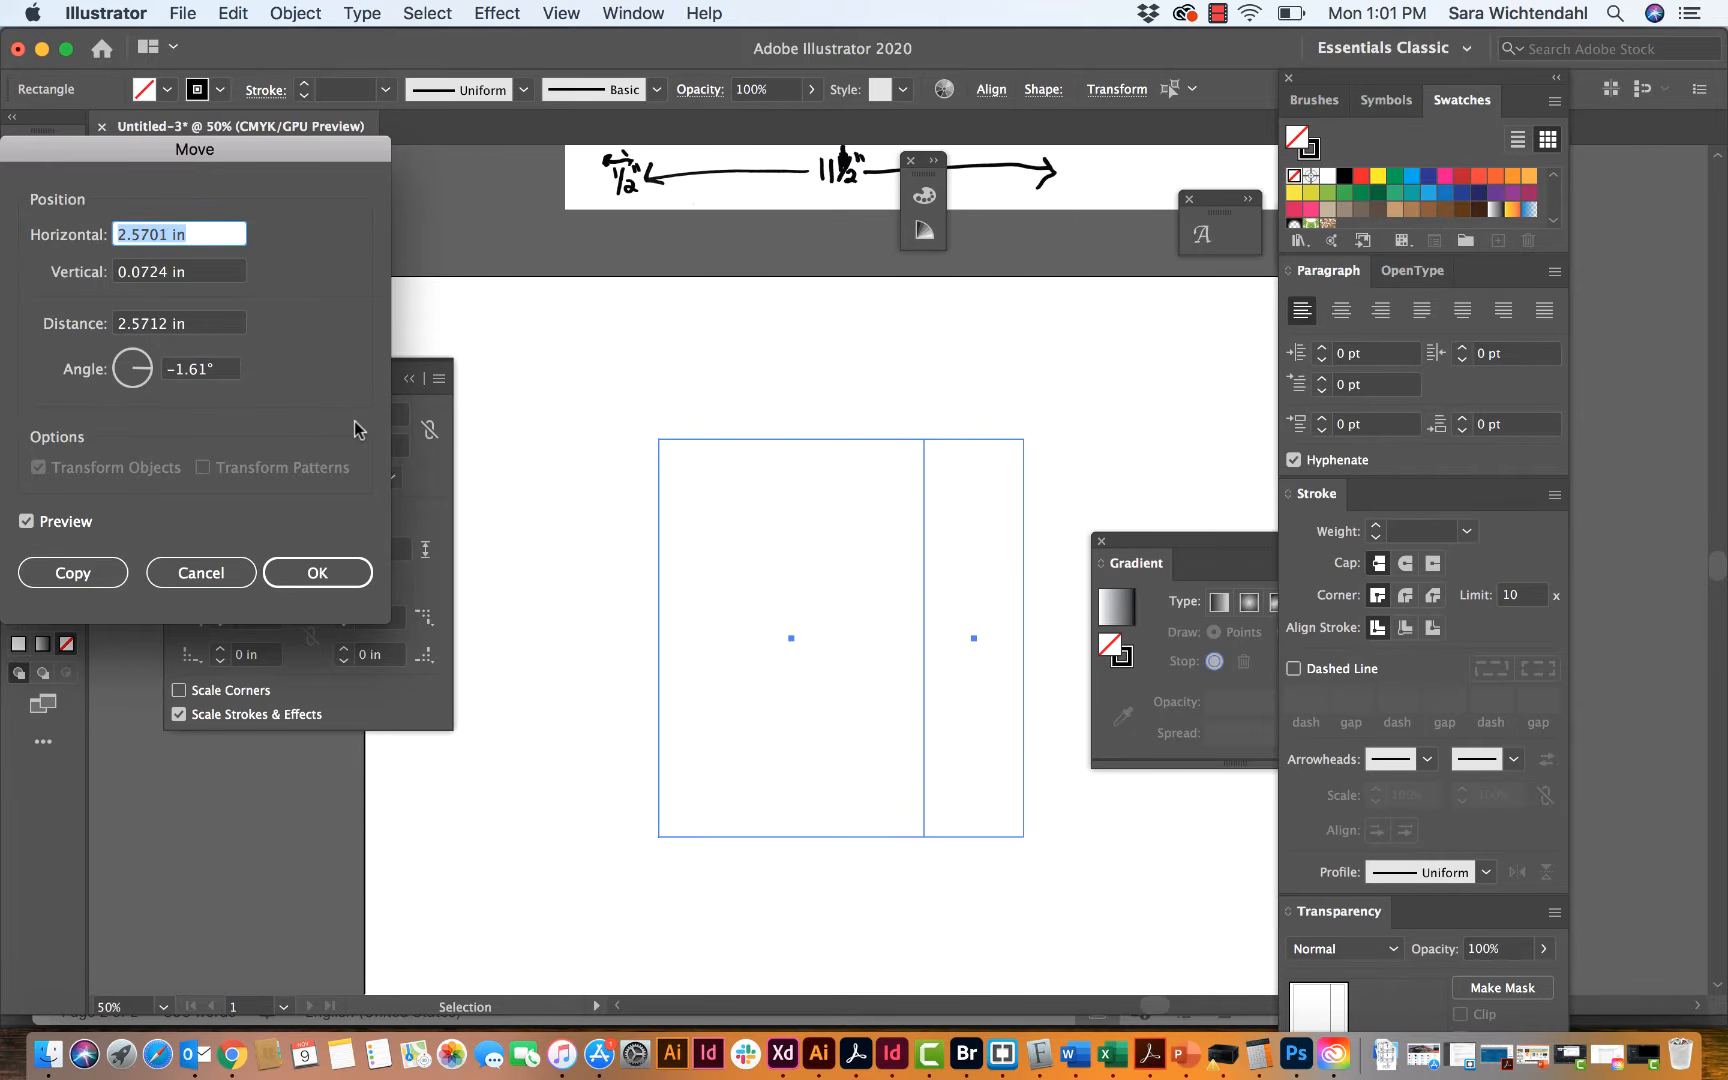
left_click_drag(236, 154, 497, 140)
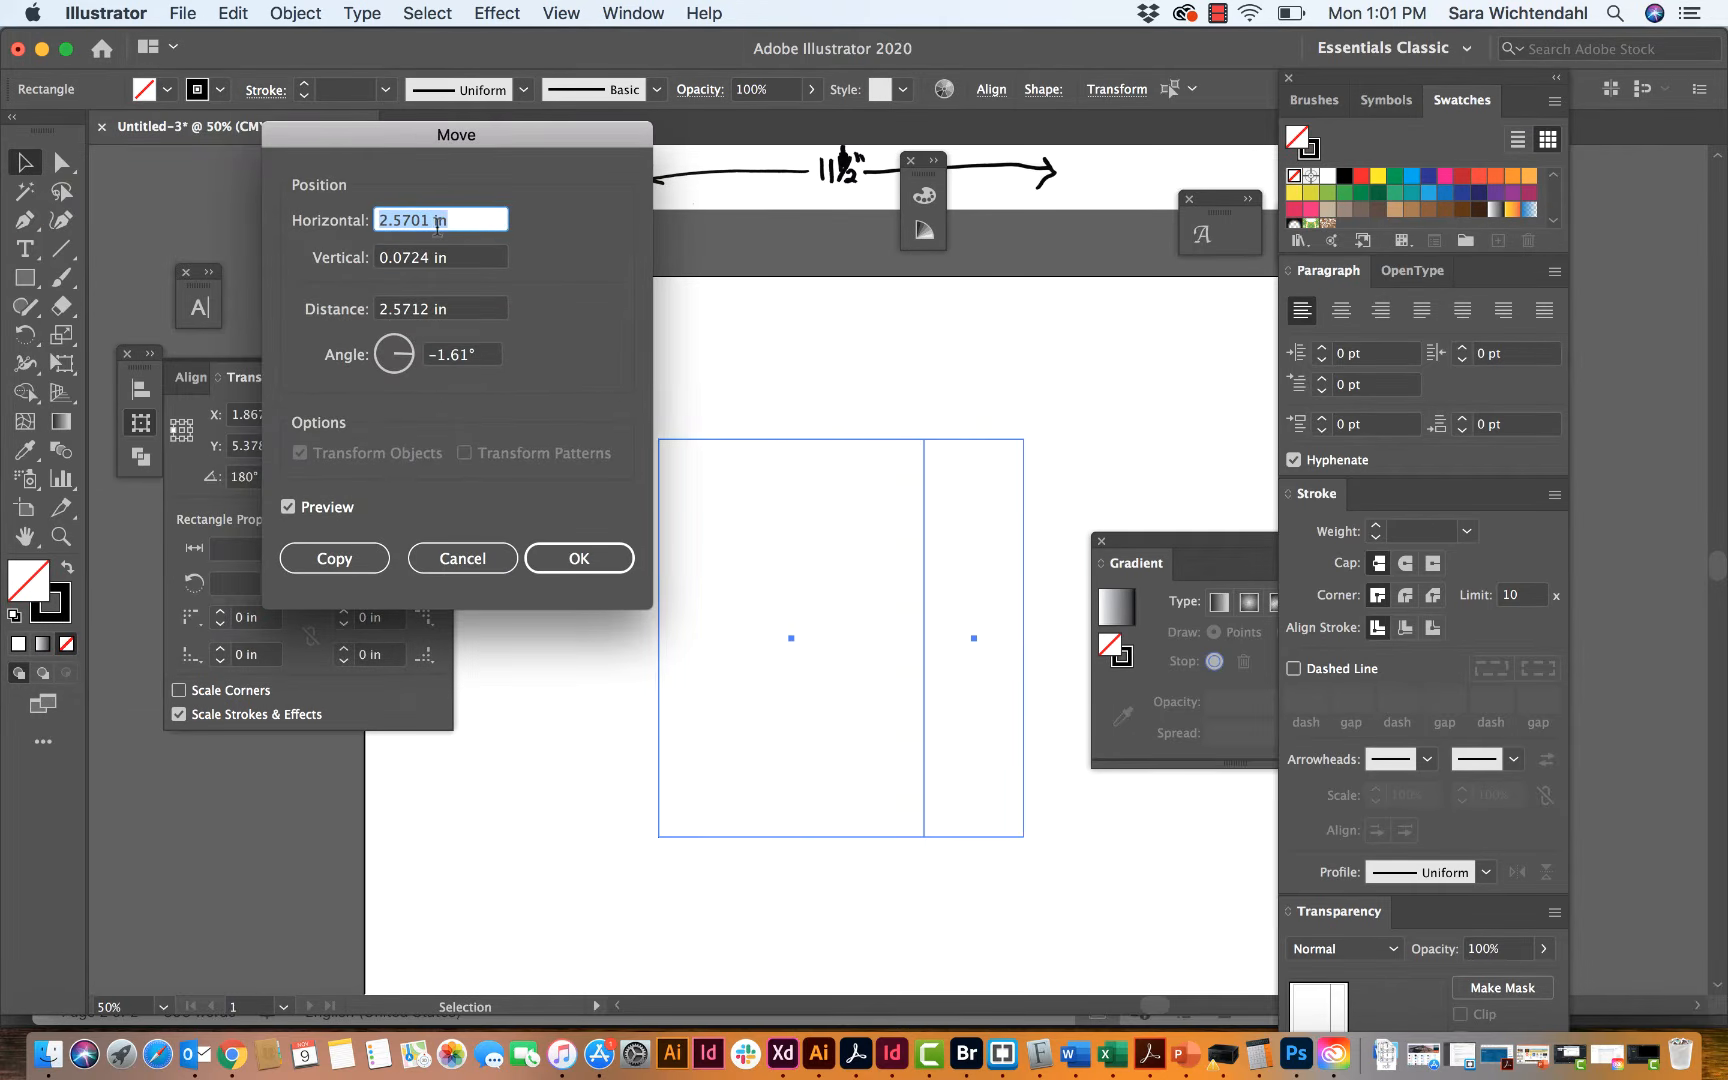
type("5.5")
key("Tab")
type("0")
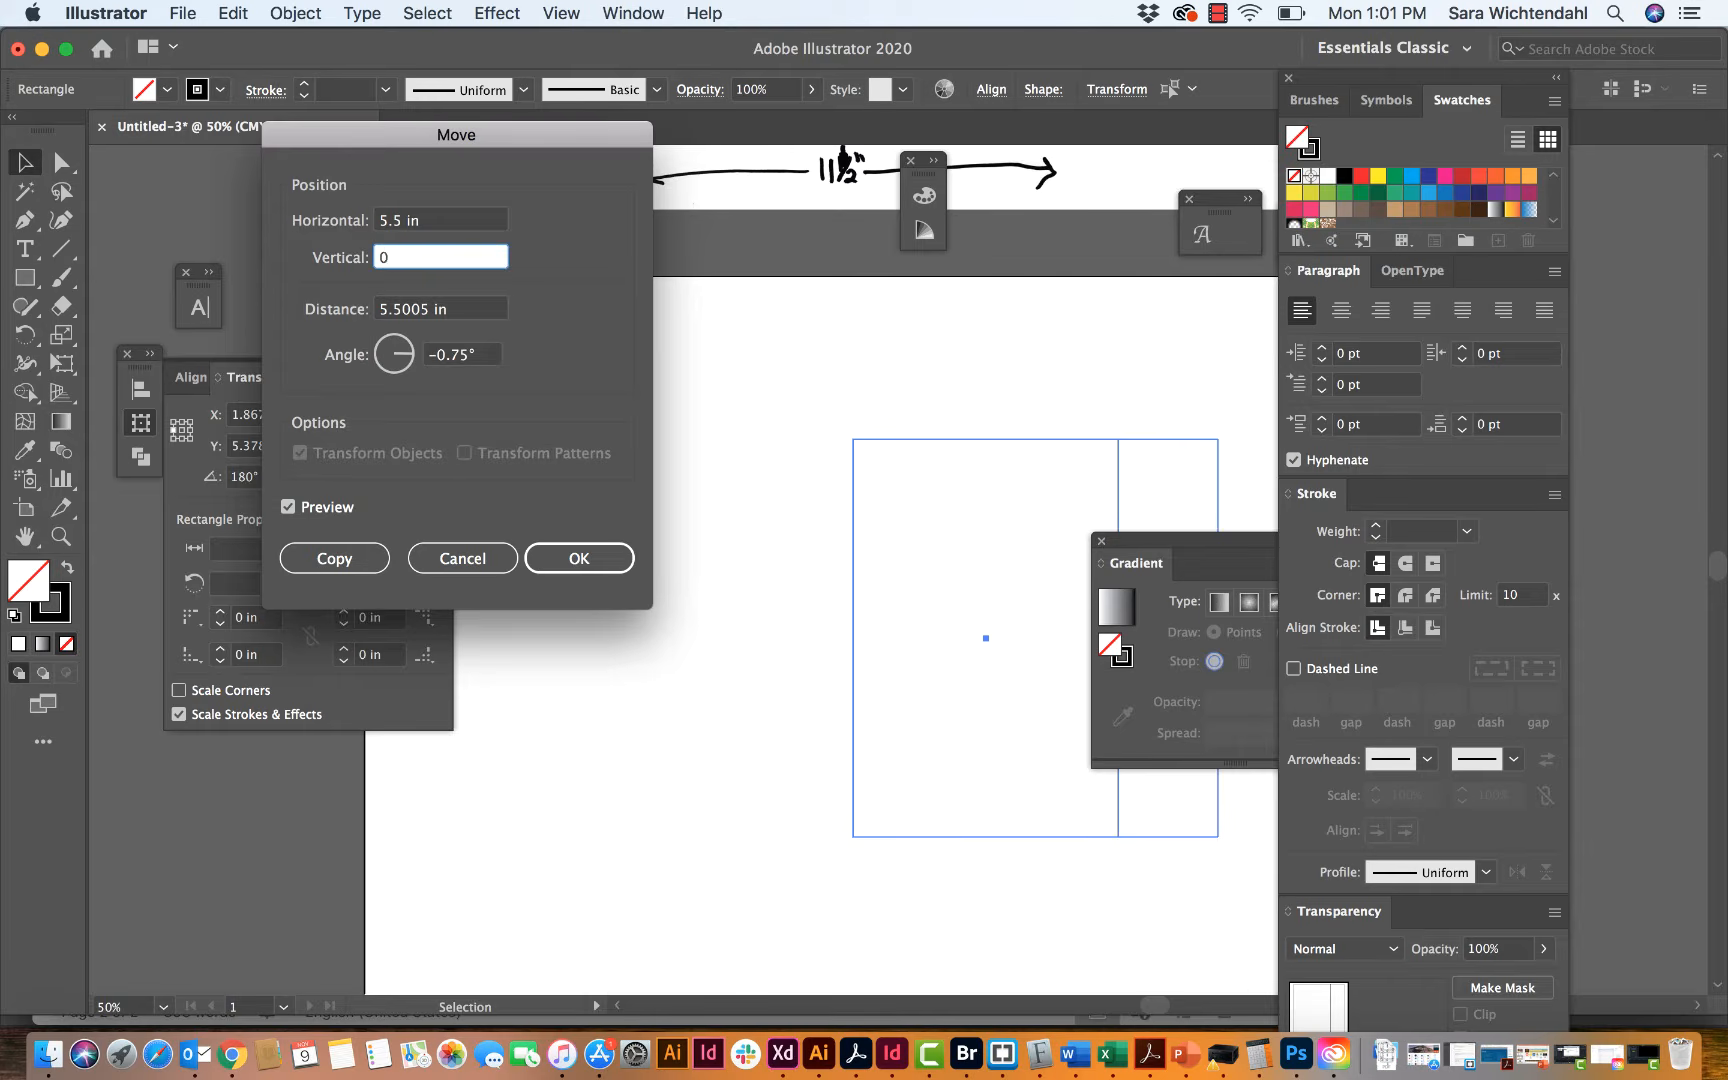
Step: Compare the previewed move with the original position and place the moved panels as a copy, forming the front and second side panels
left_click(287, 507)
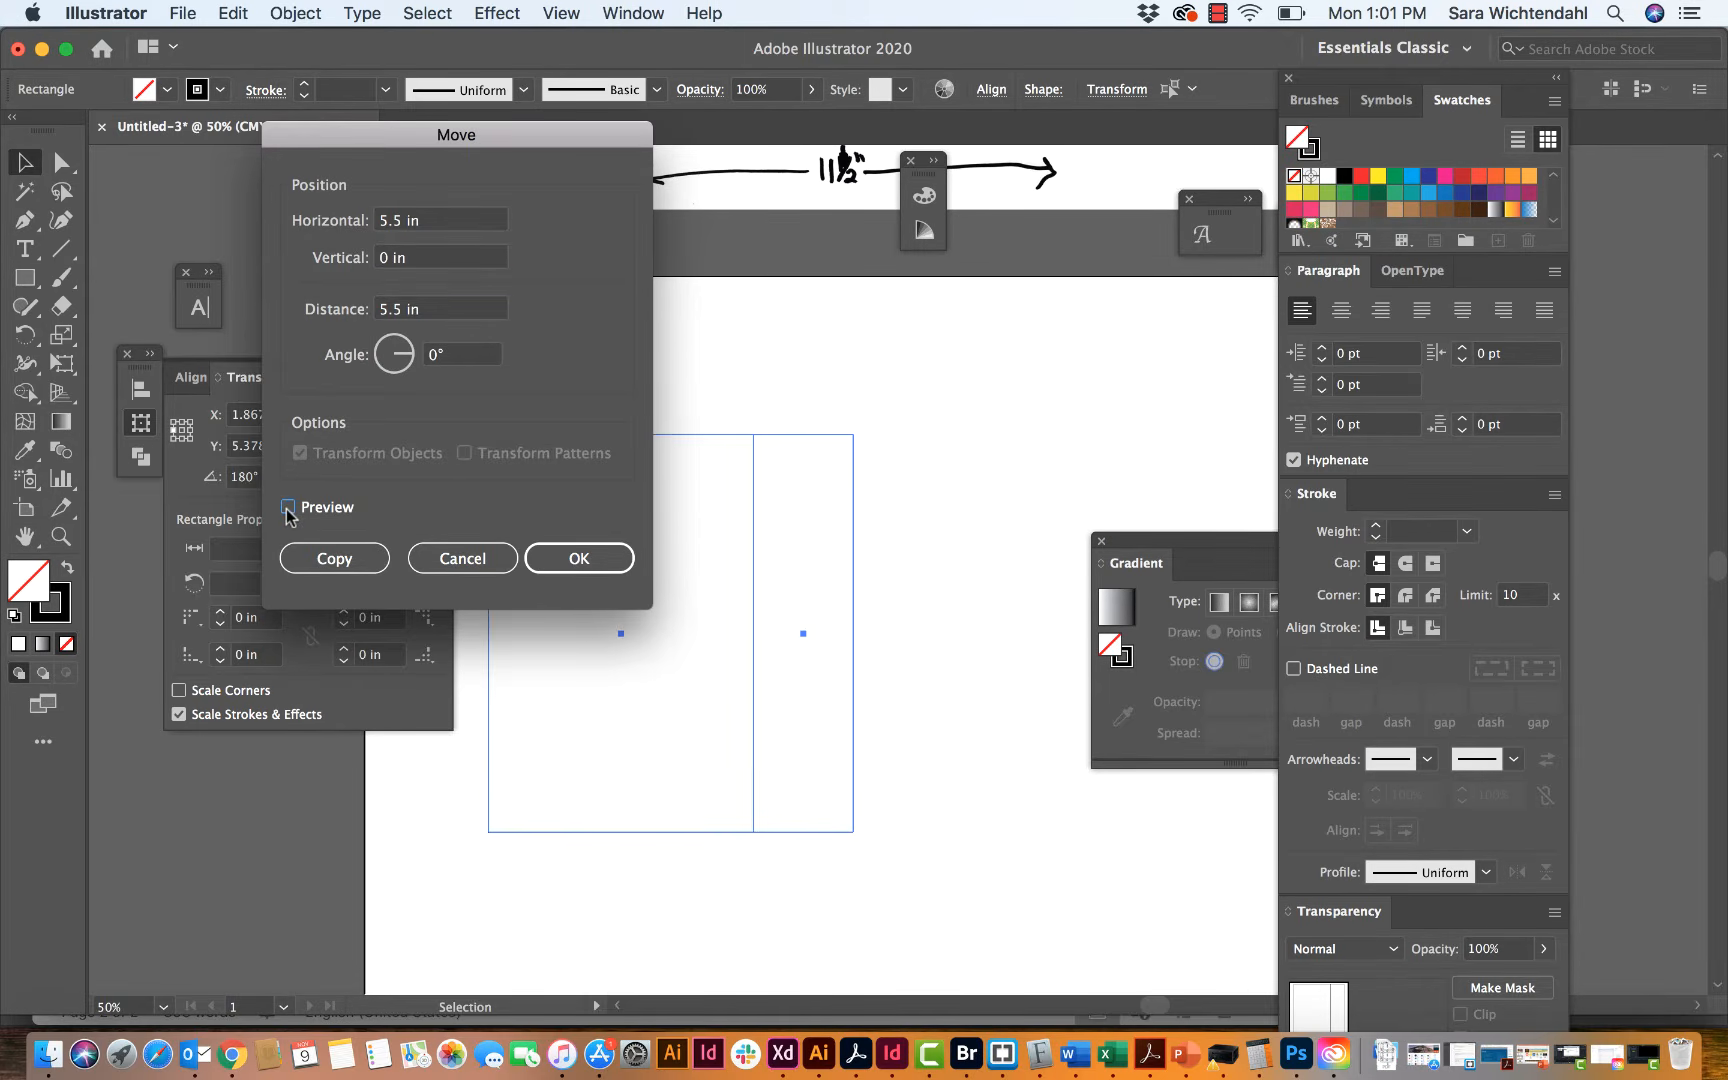
left_click(287, 507)
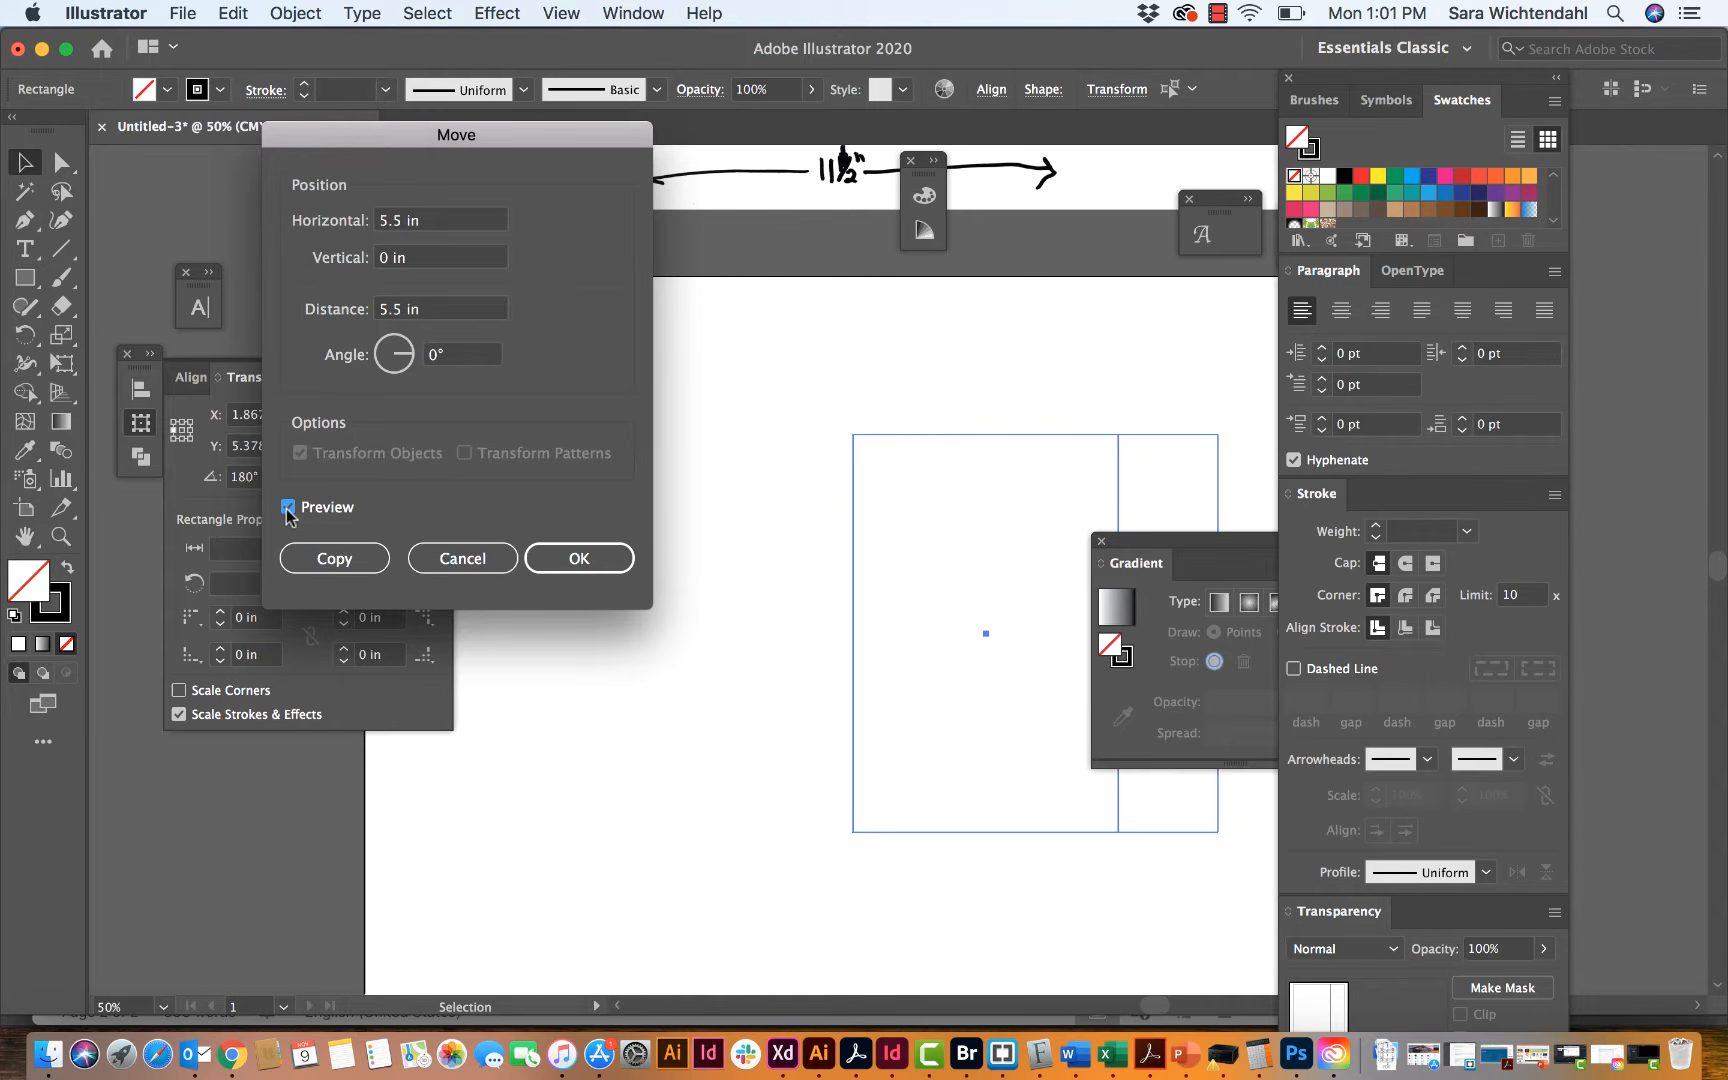
left_click(287, 507)
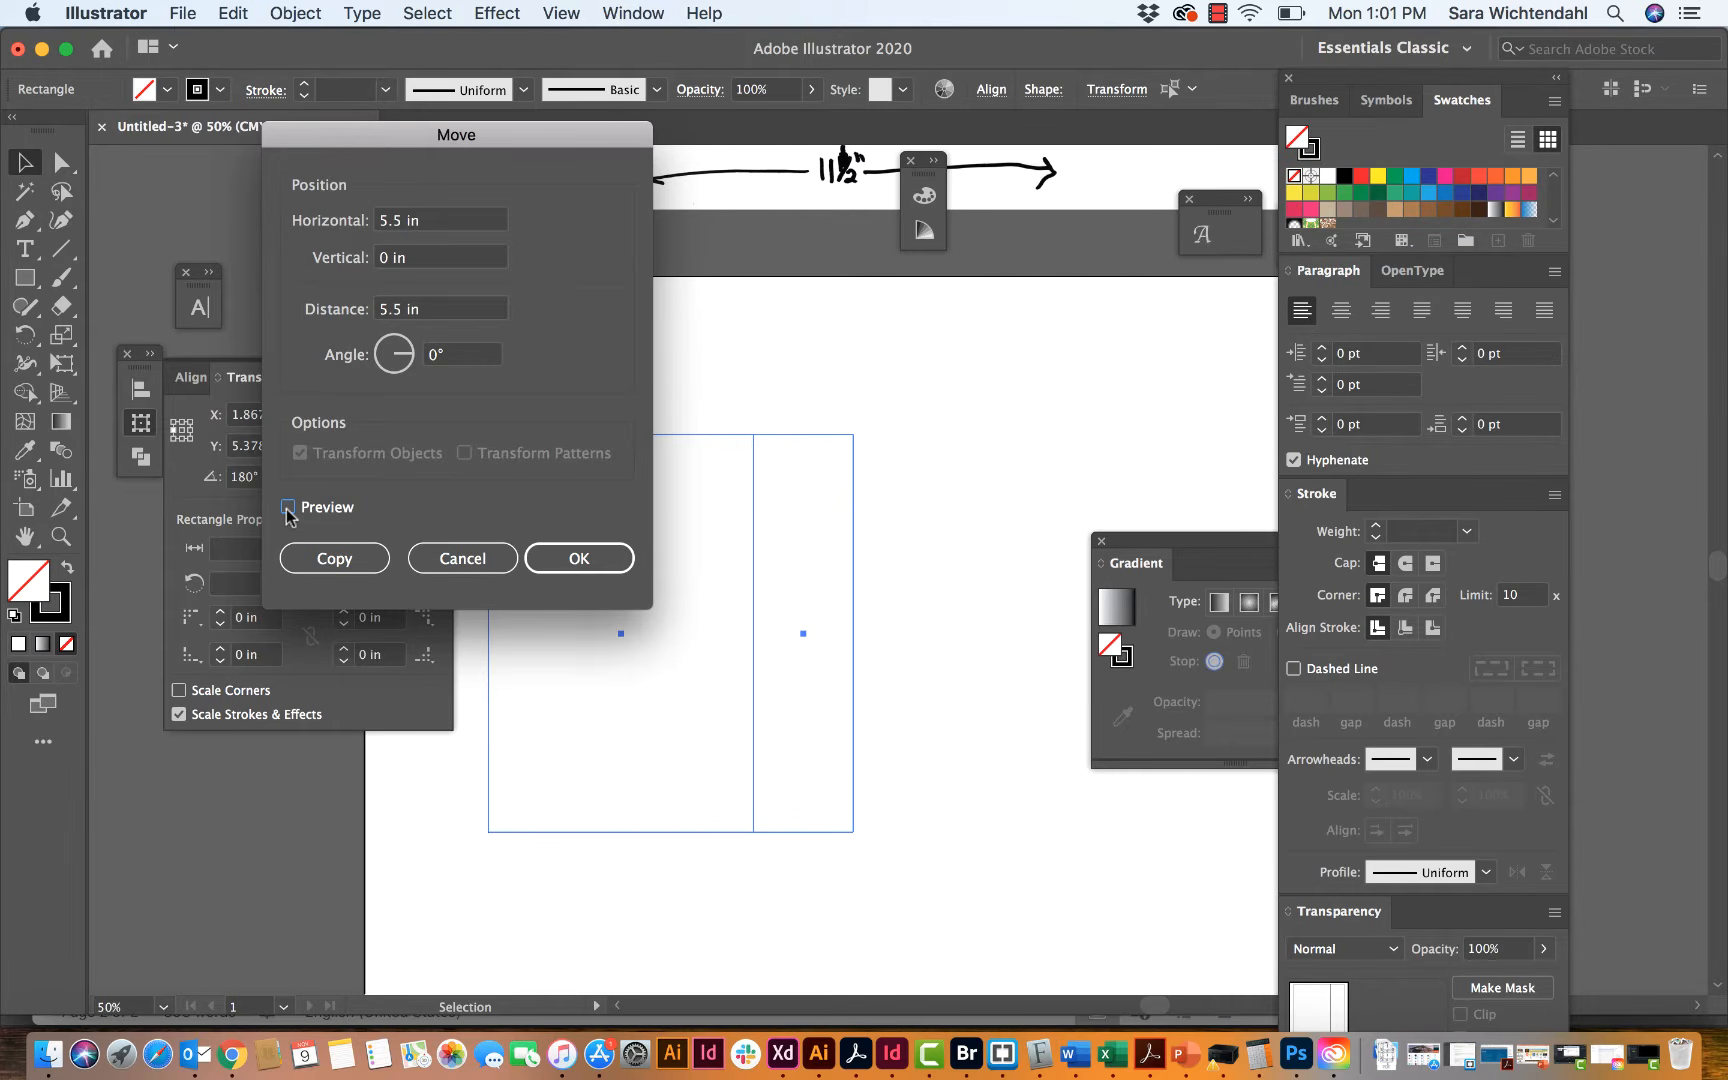
left_click(333, 562)
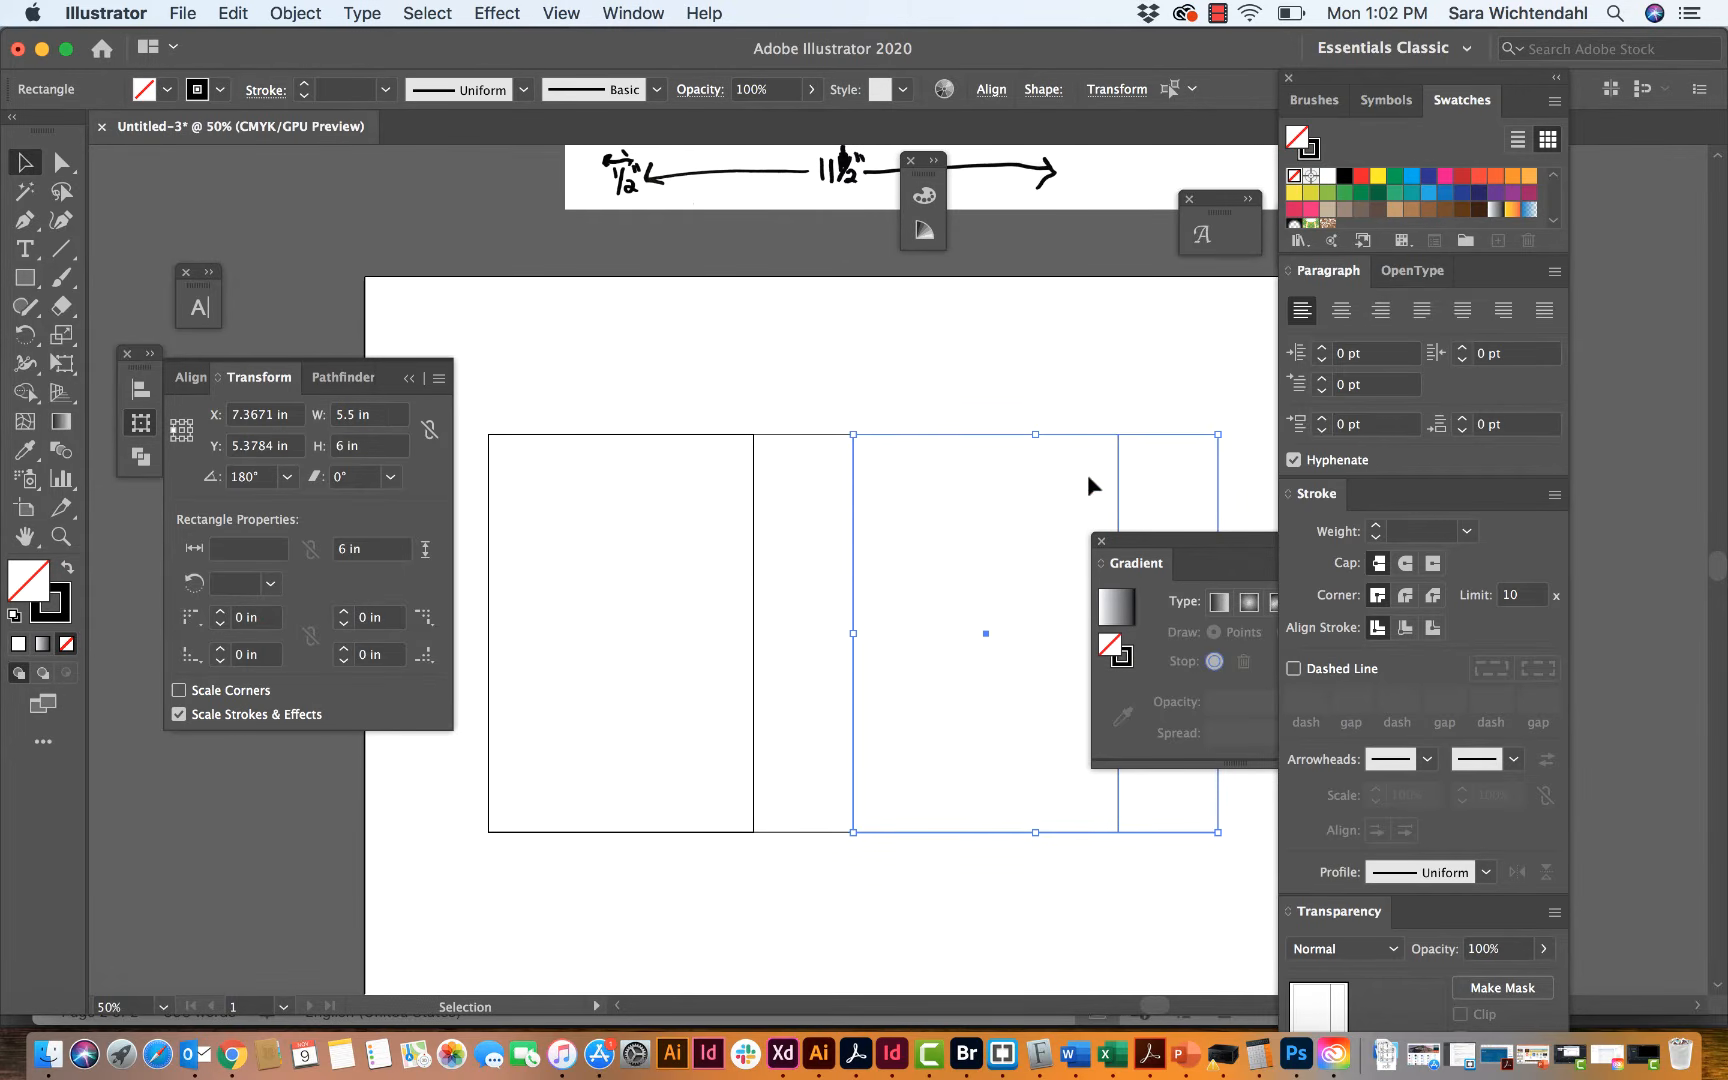
left_click(1015, 392)
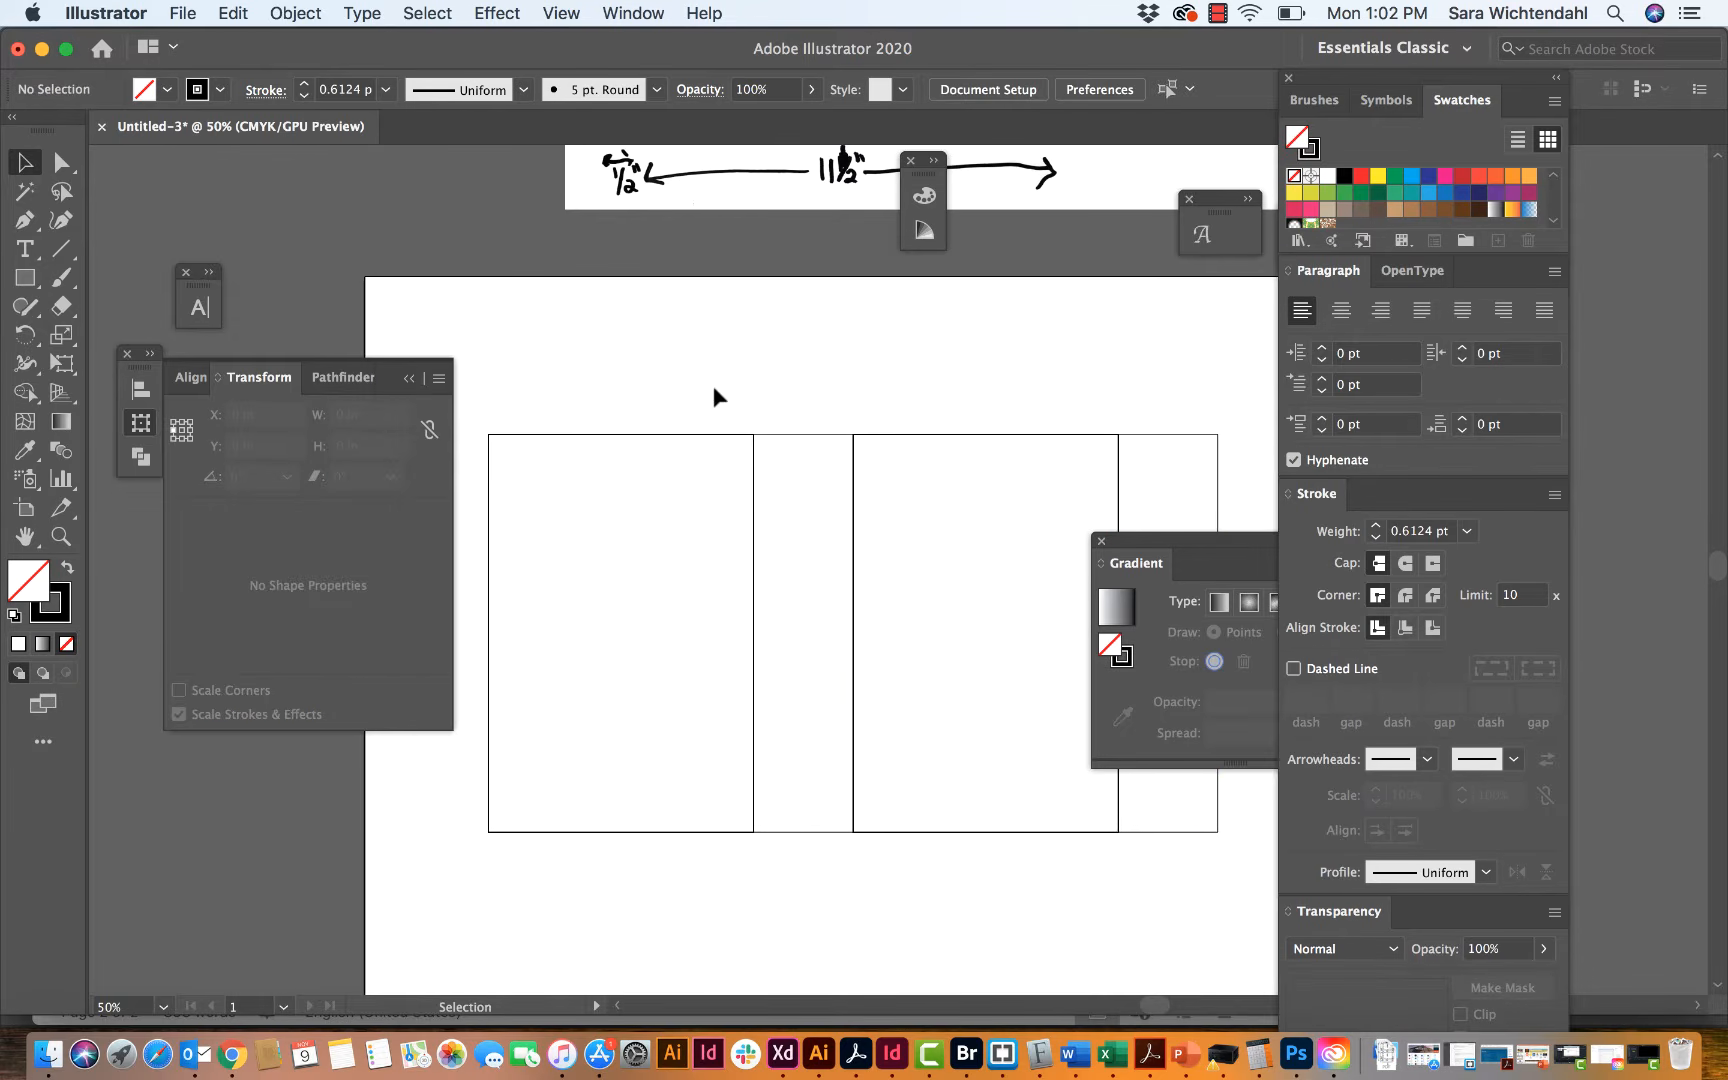
Step: Select all four panels to check their combined width, undoing any accidental width change, and deselect them
left_click_drag(713, 390, 1139, 463)
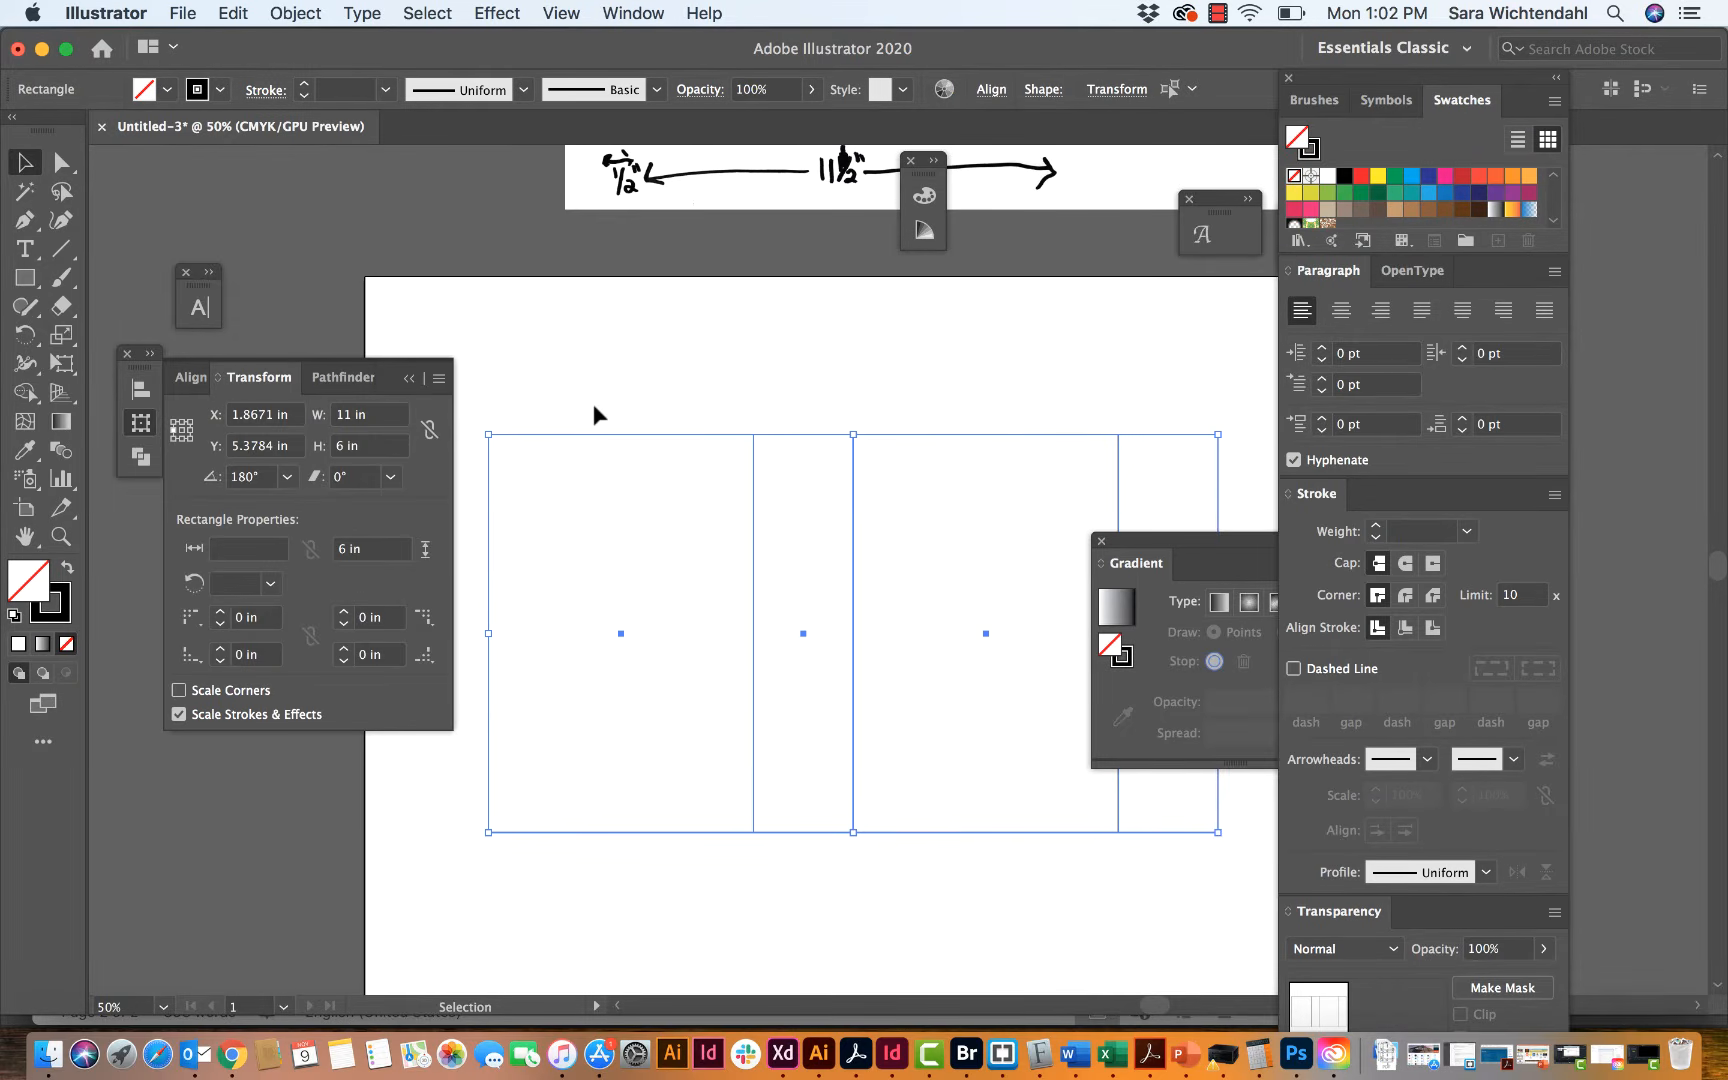
scroll(352, 415, "down", 1)
scroll(354, 415, "up", 4)
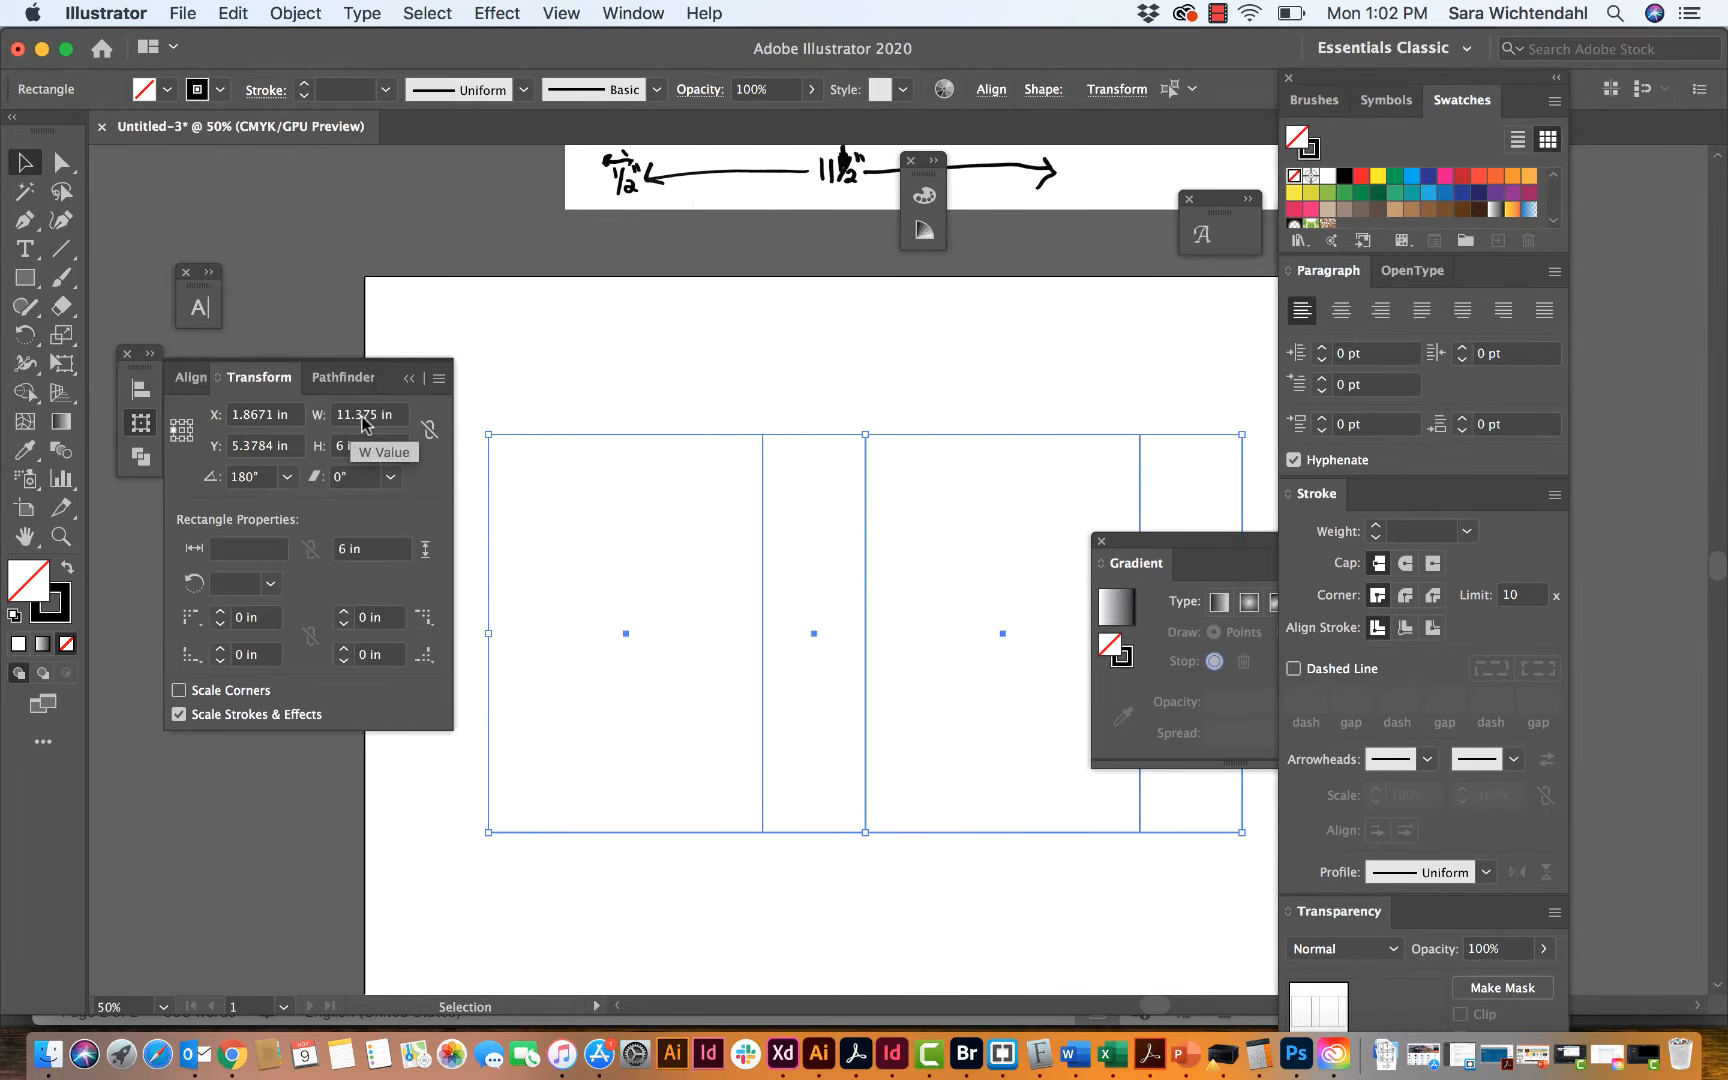
key("Down")
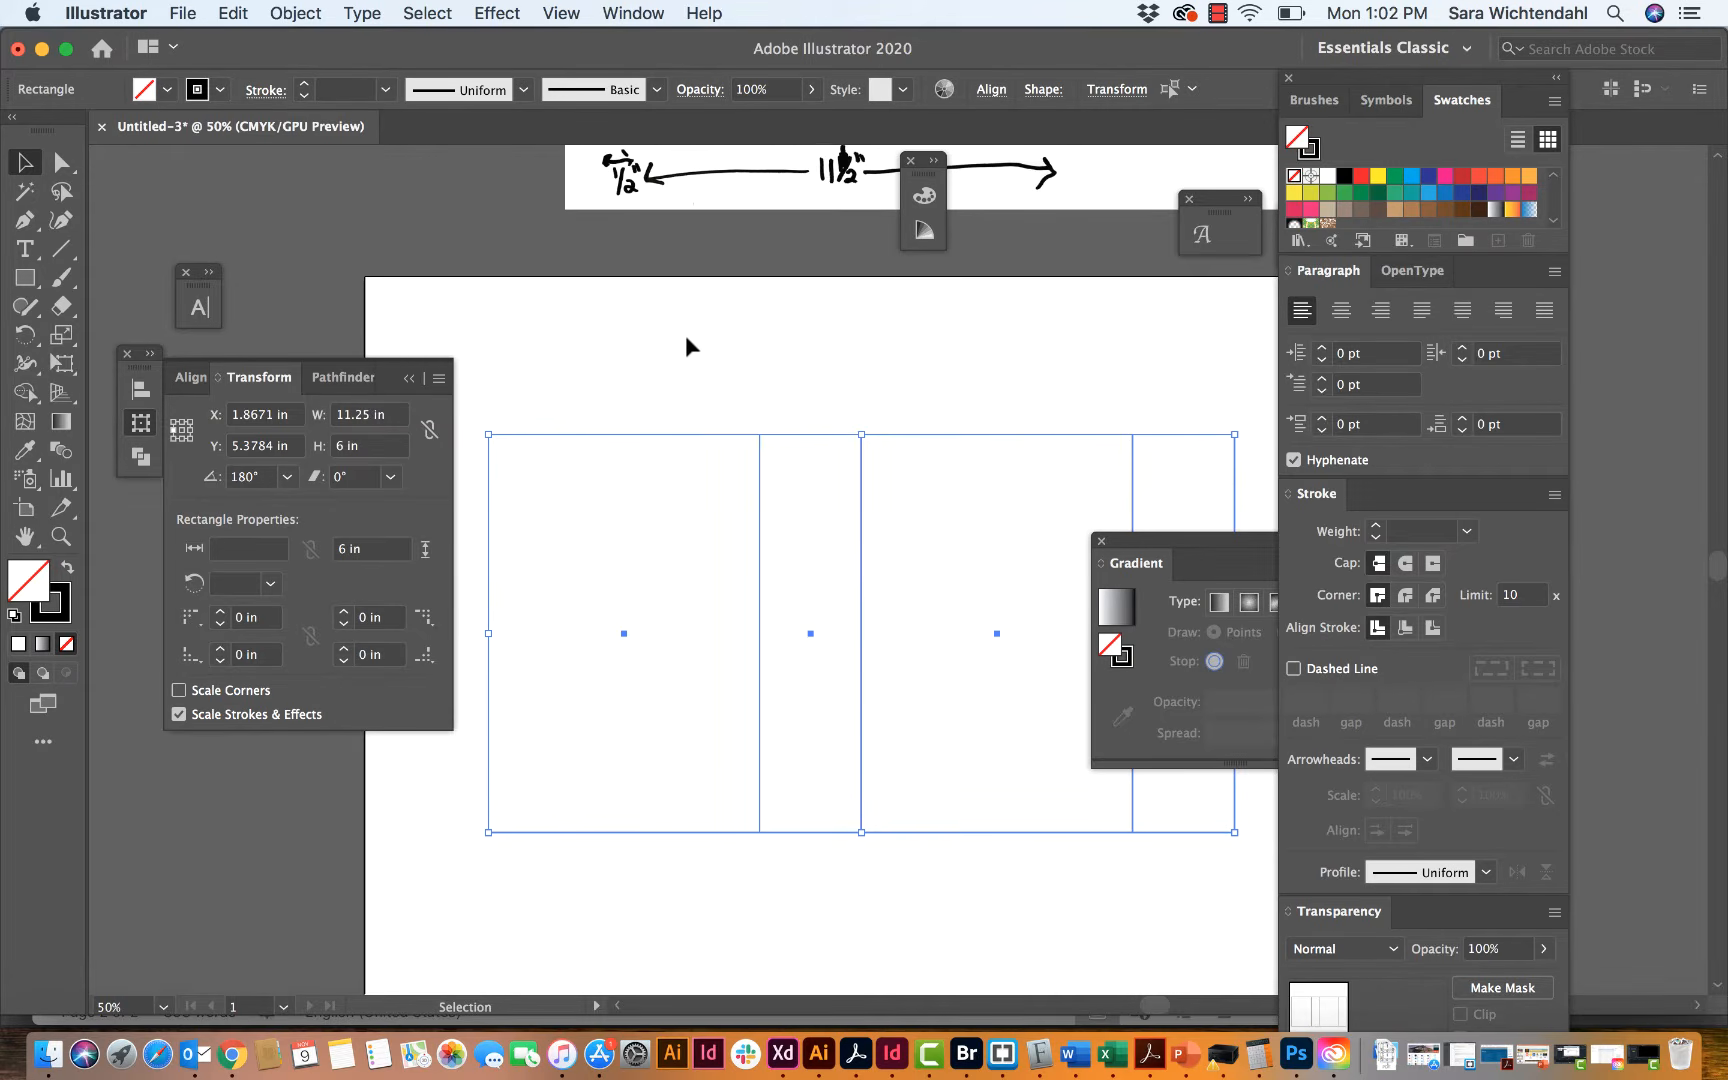
key("Down")
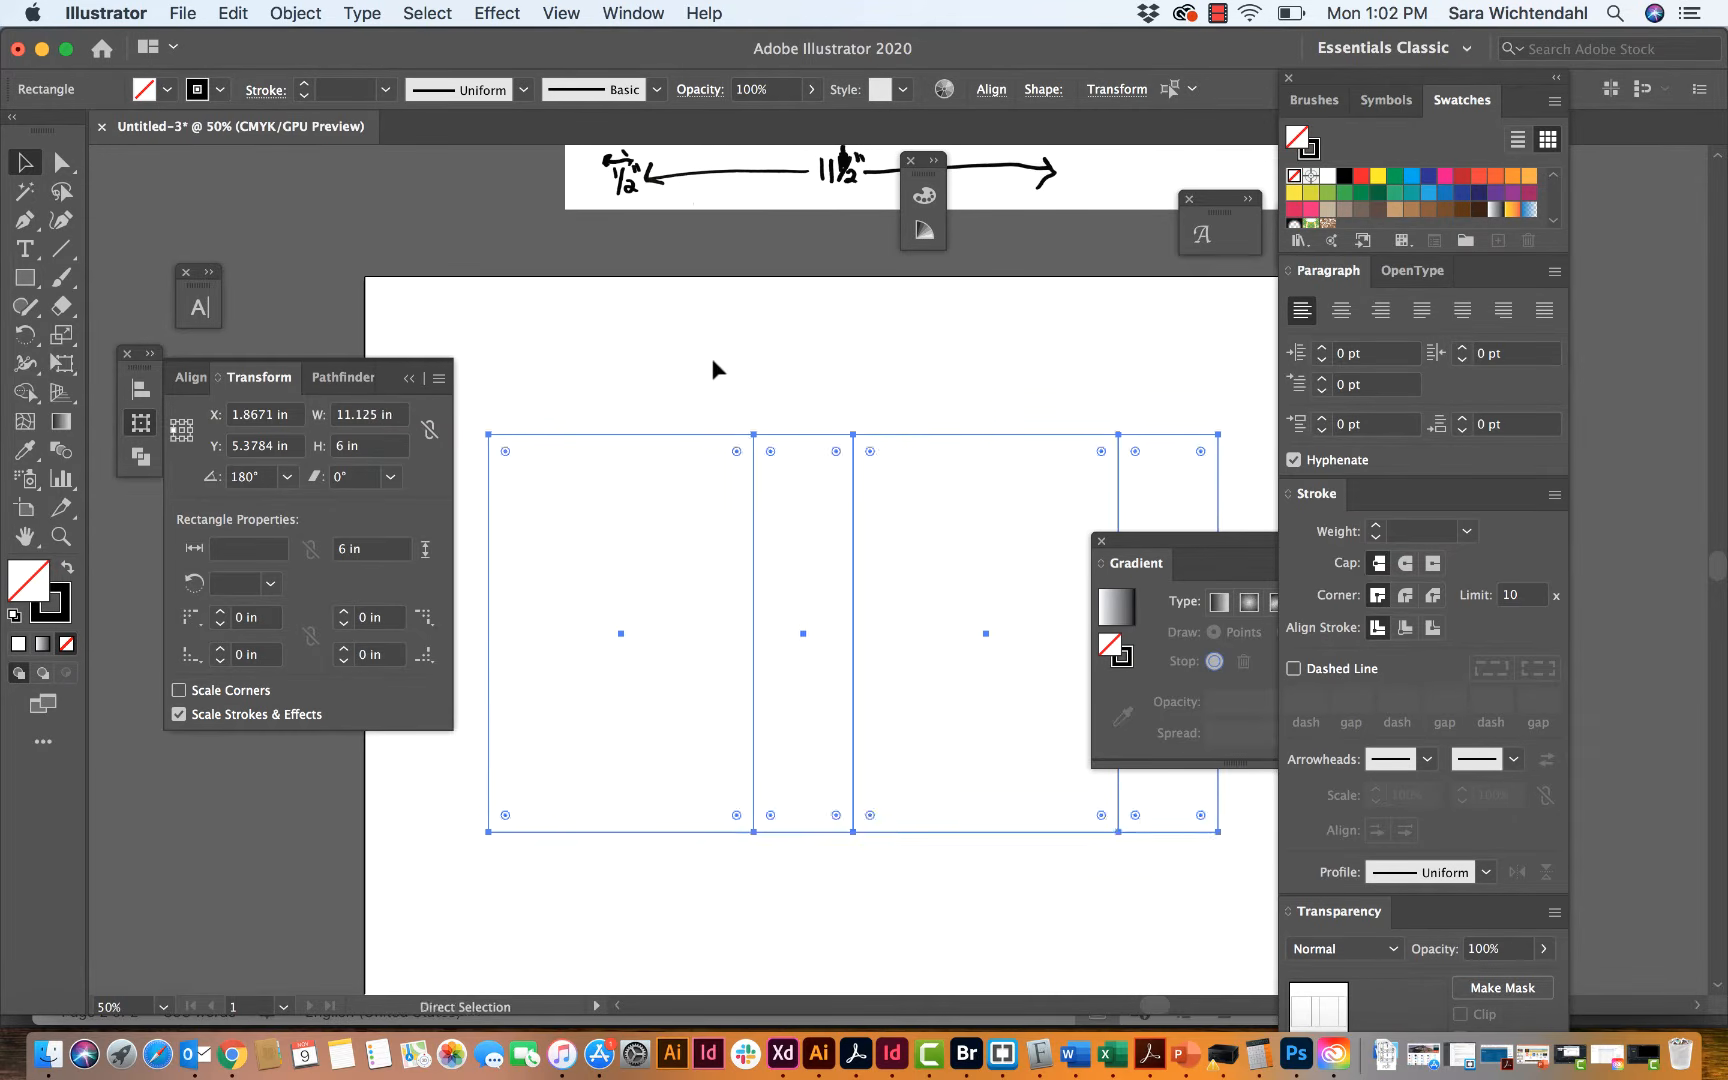
left_click(752, 361)
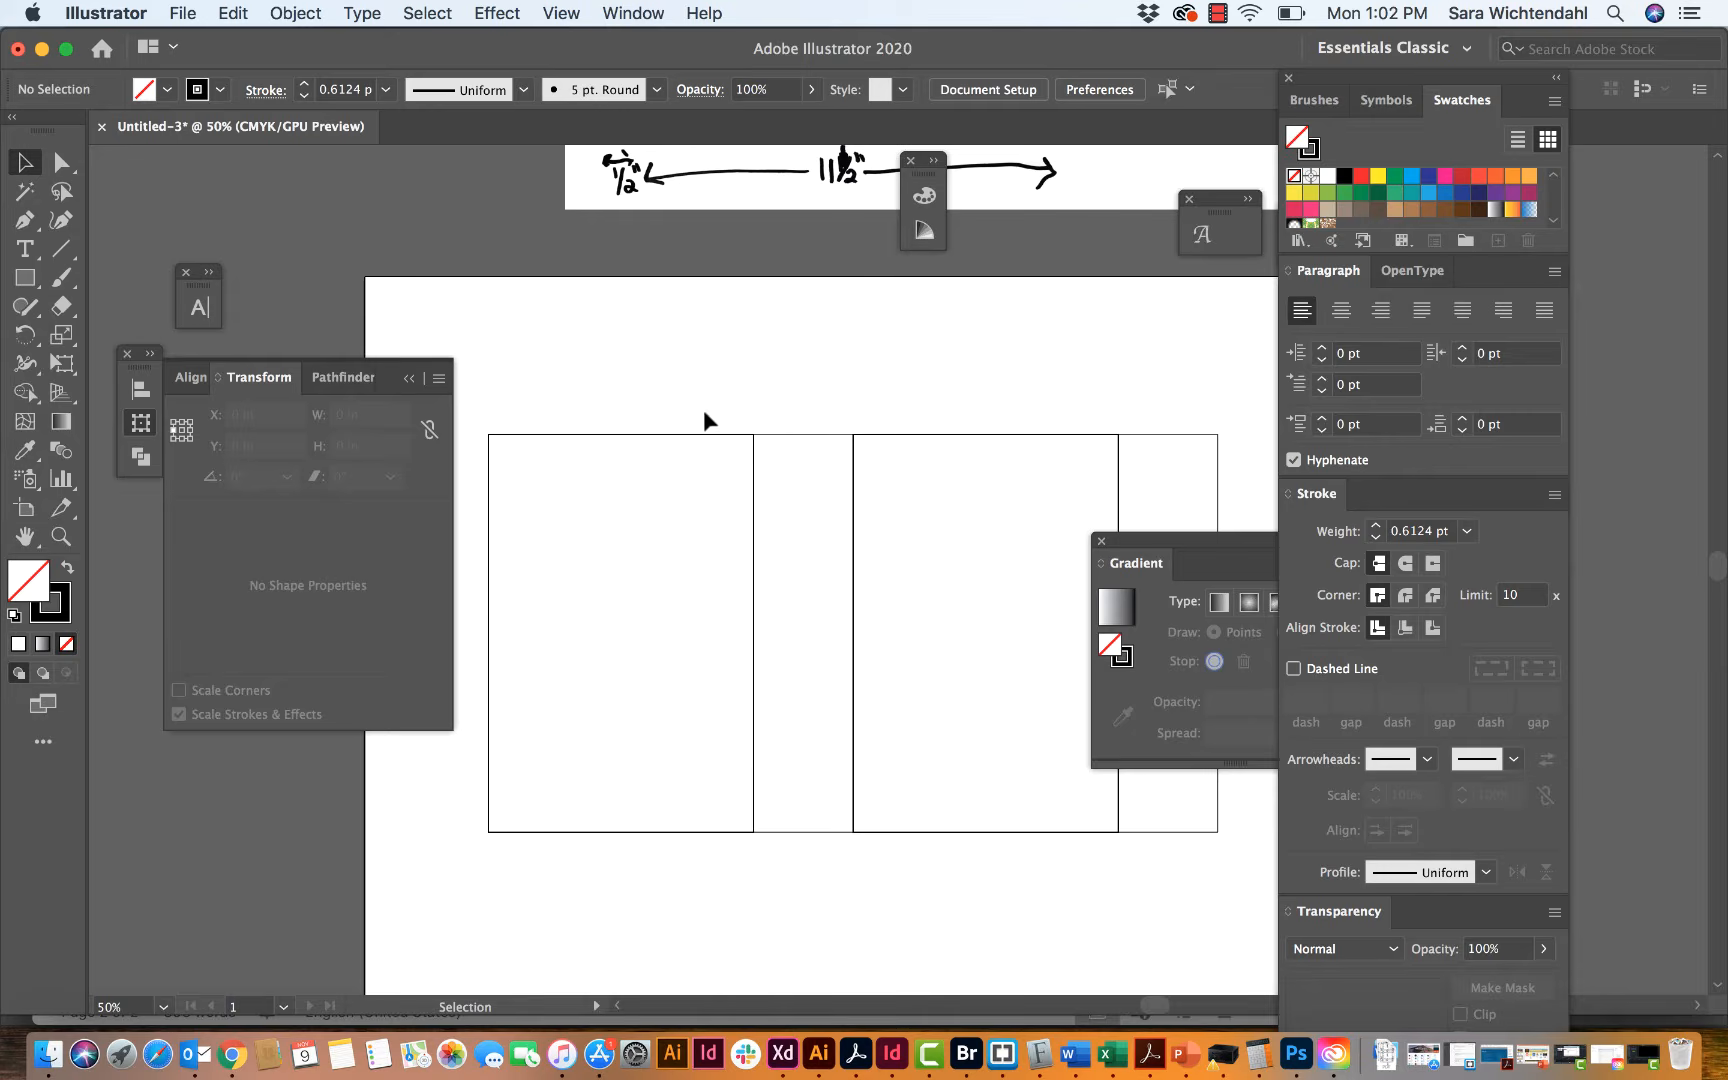
left_click_drag(705, 412, 1170, 487)
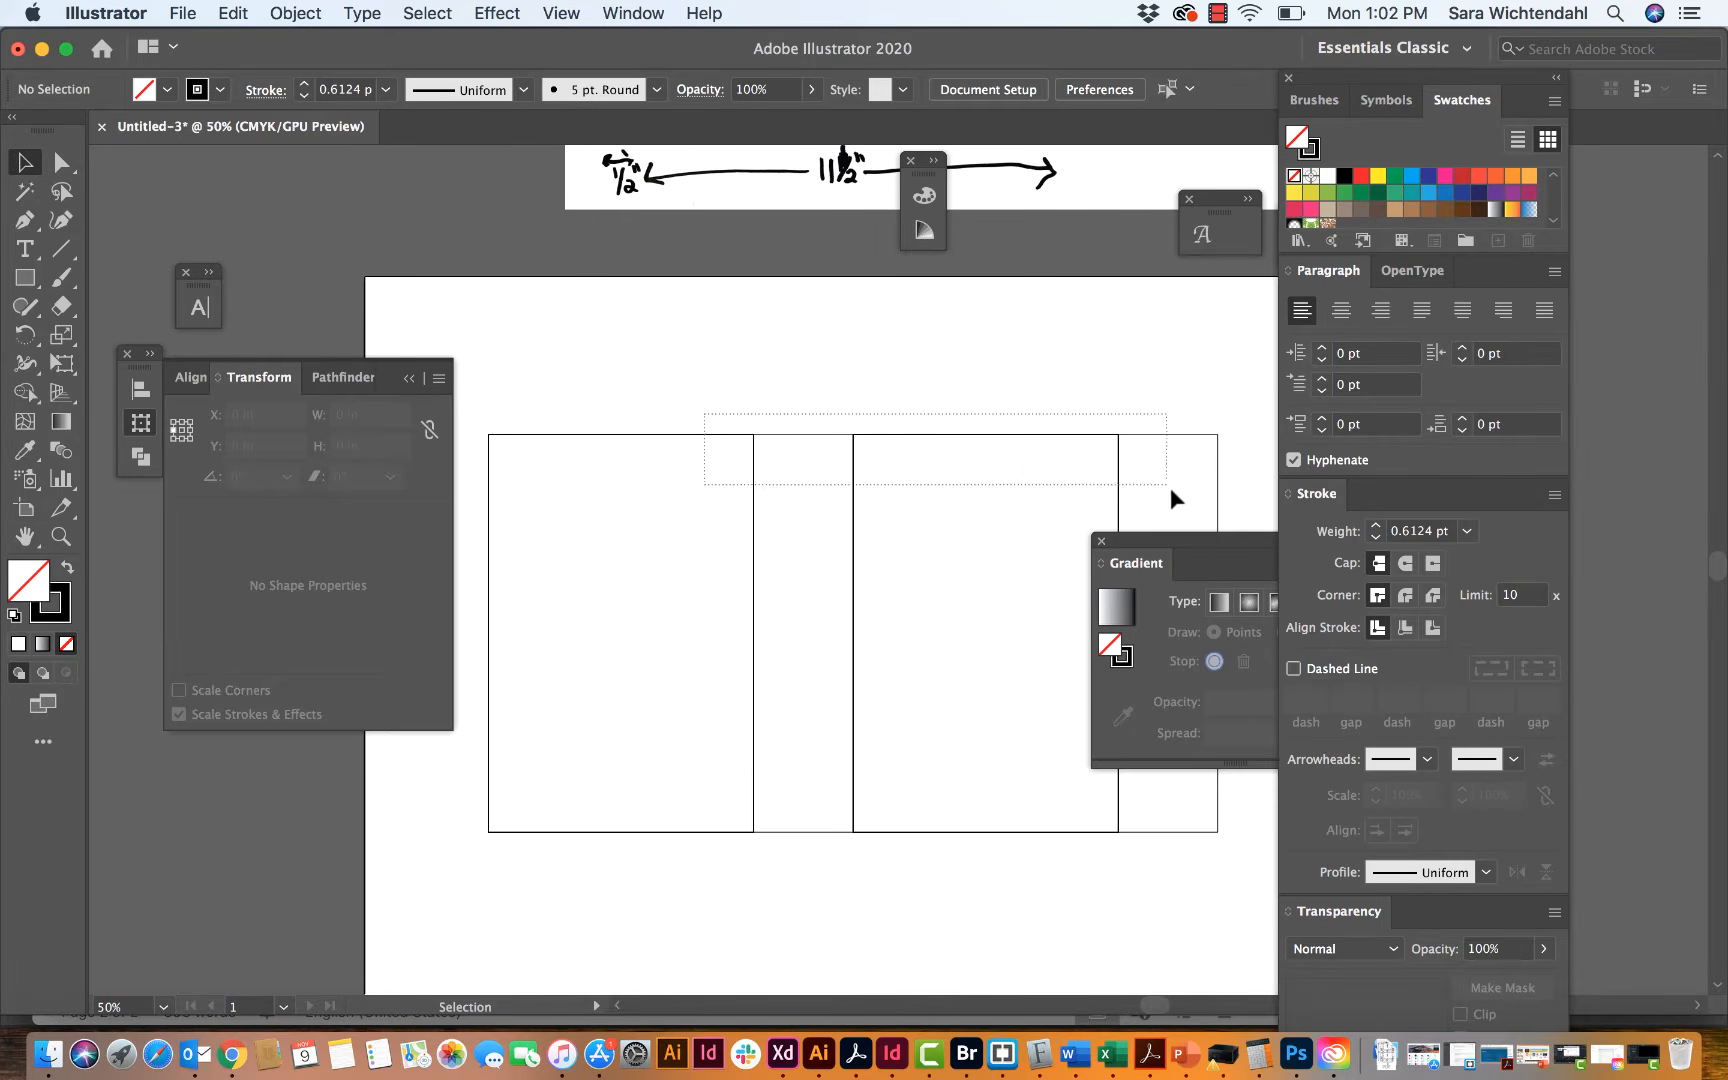
left_click(1080, 379)
Step: Examine the sketch's panel layout and the glue tab's dimensions beside the back panel
scroll(1080, 382, "up", 5)
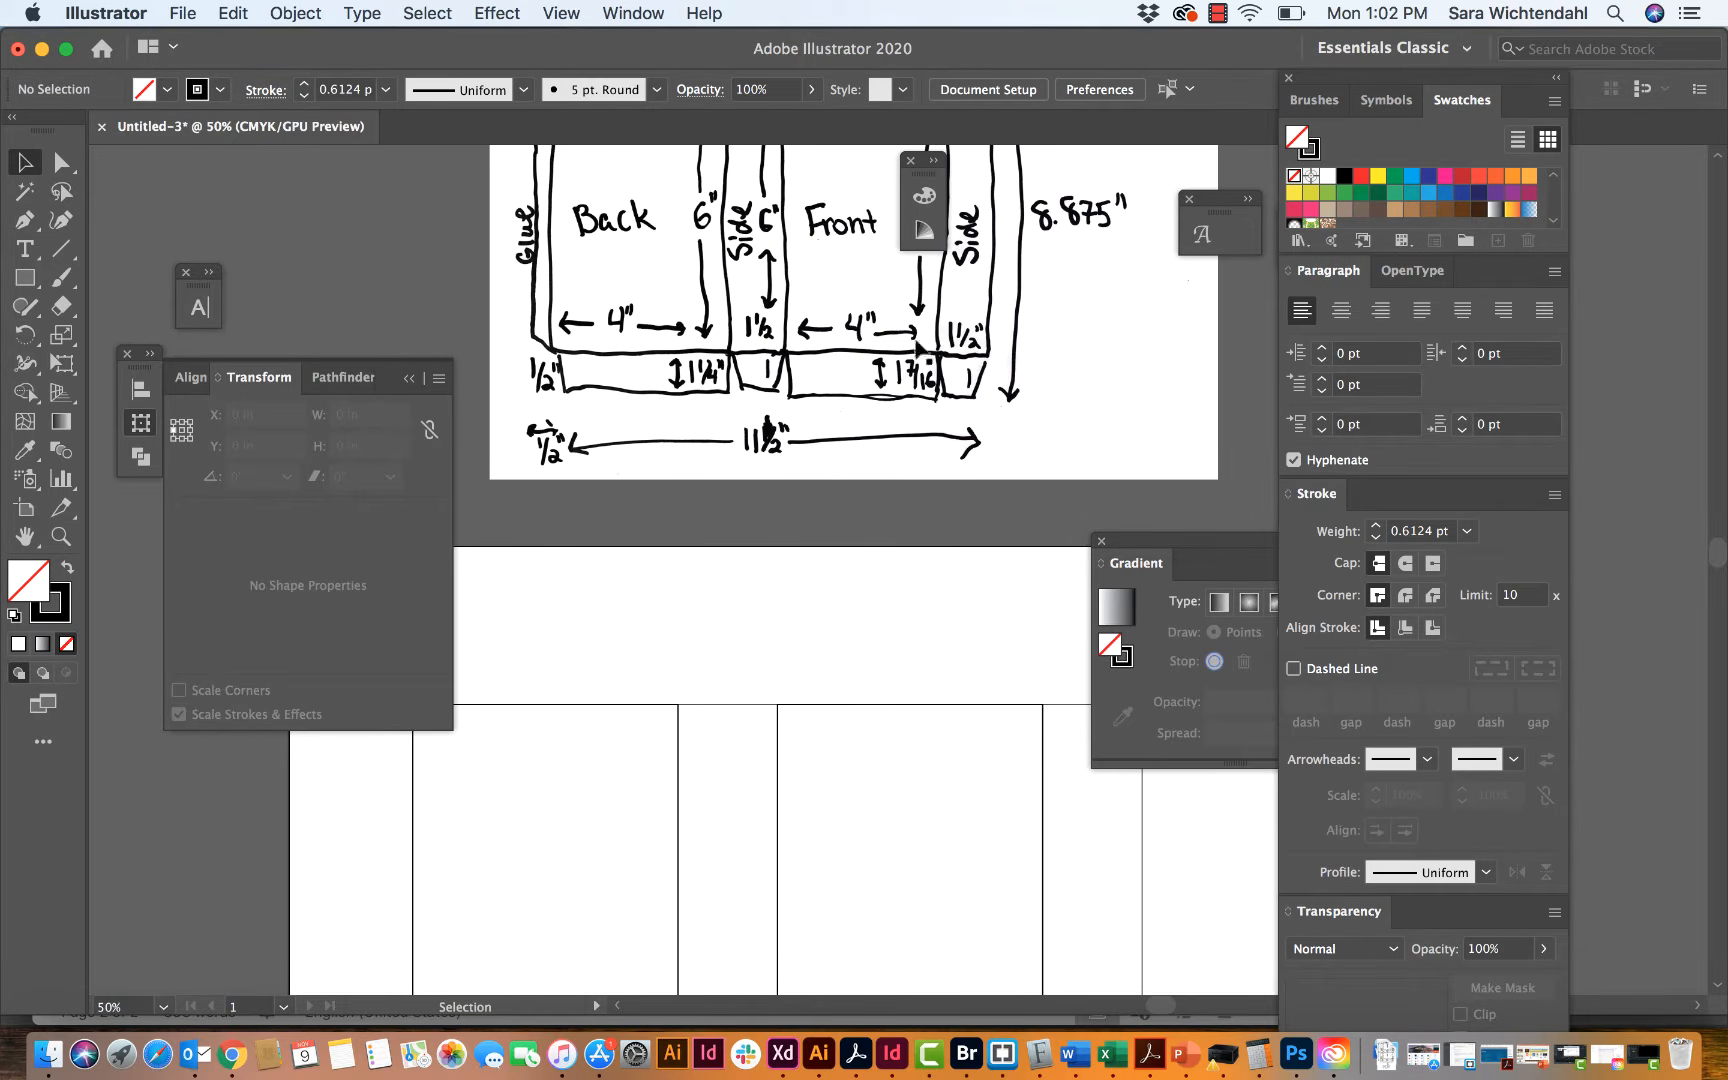
scroll(713, 591, "down", 2)
scroll(713, 591, "left", 3)
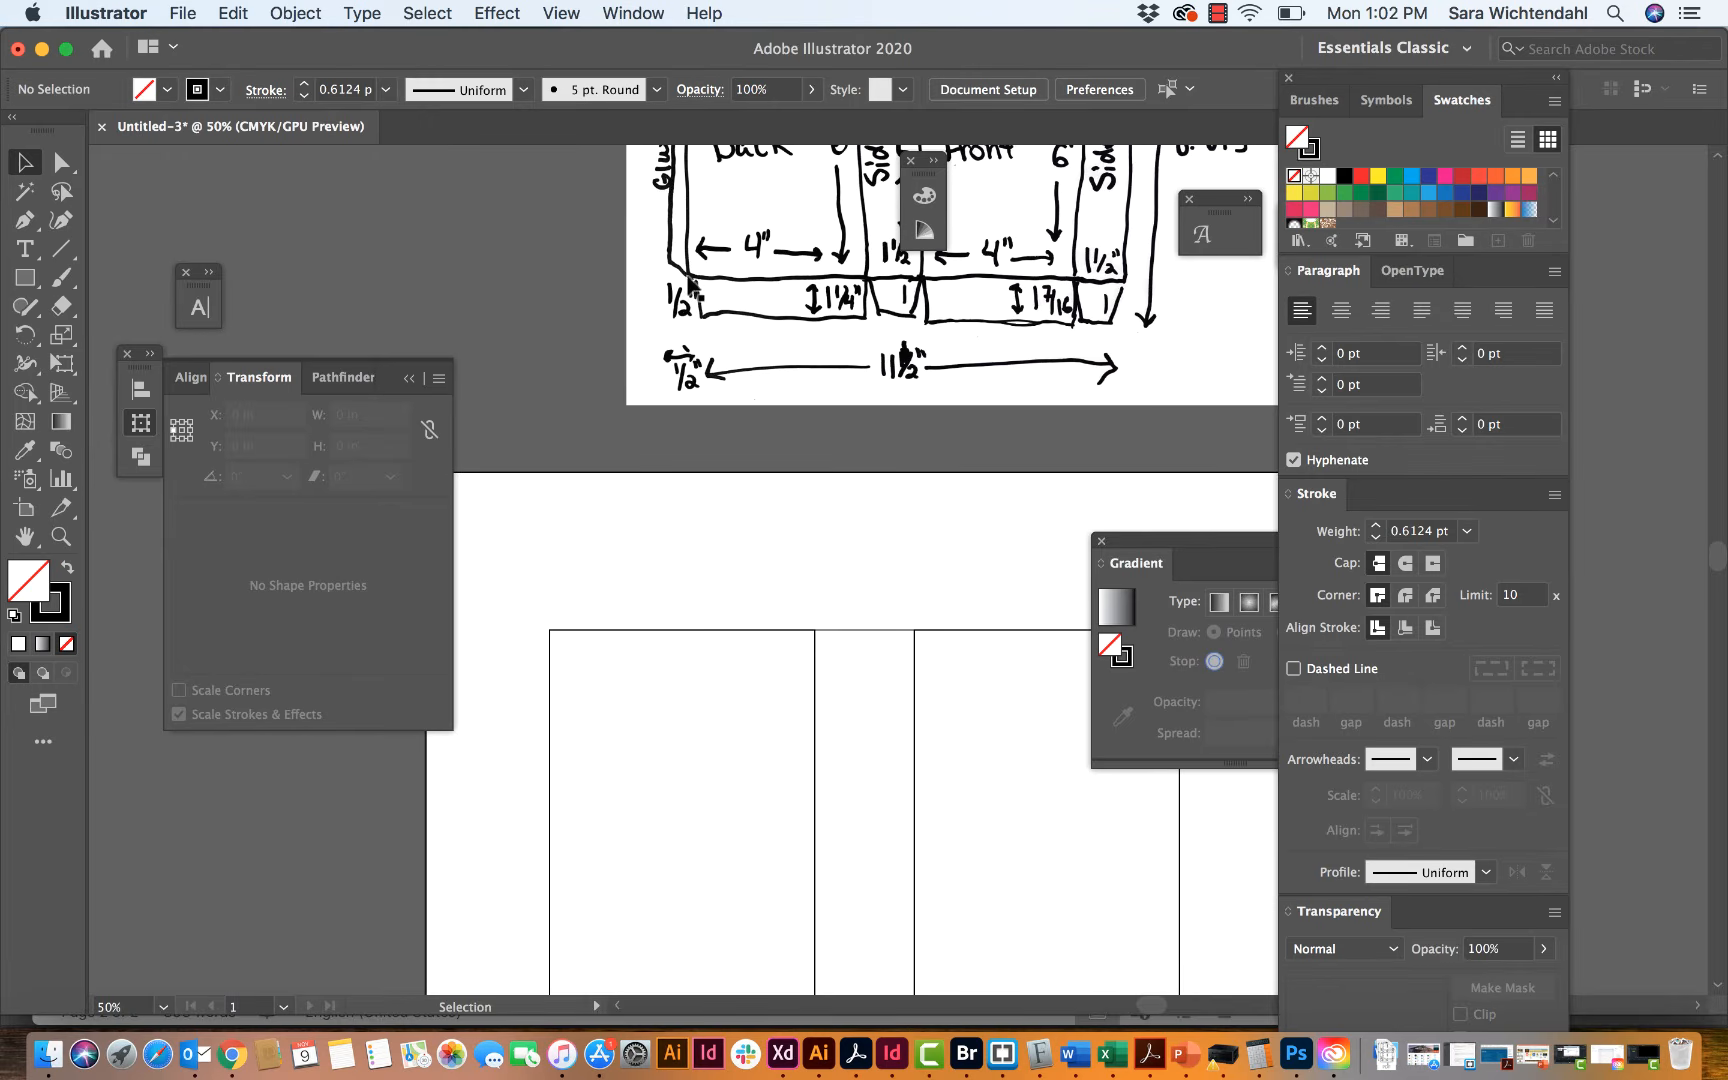
scroll(689, 284, "up", 2)
scroll(689, 284, "left", 1)
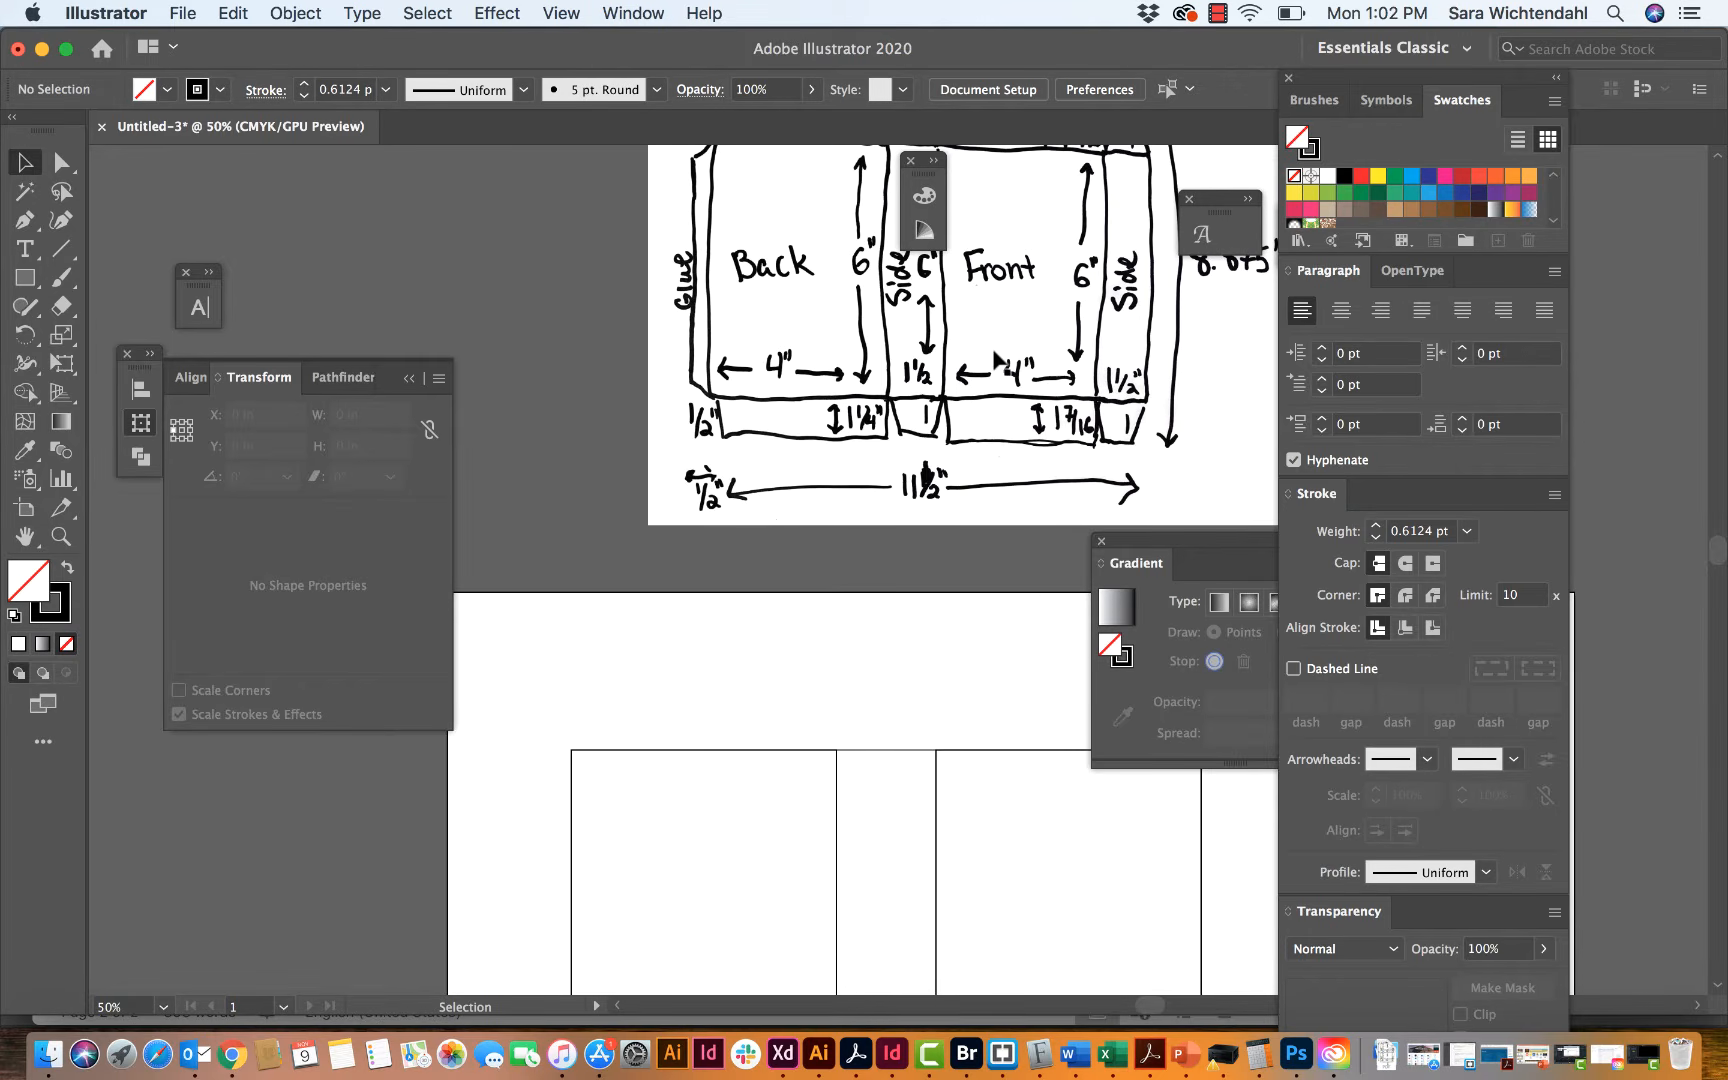
scroll(997, 358, "up", 3)
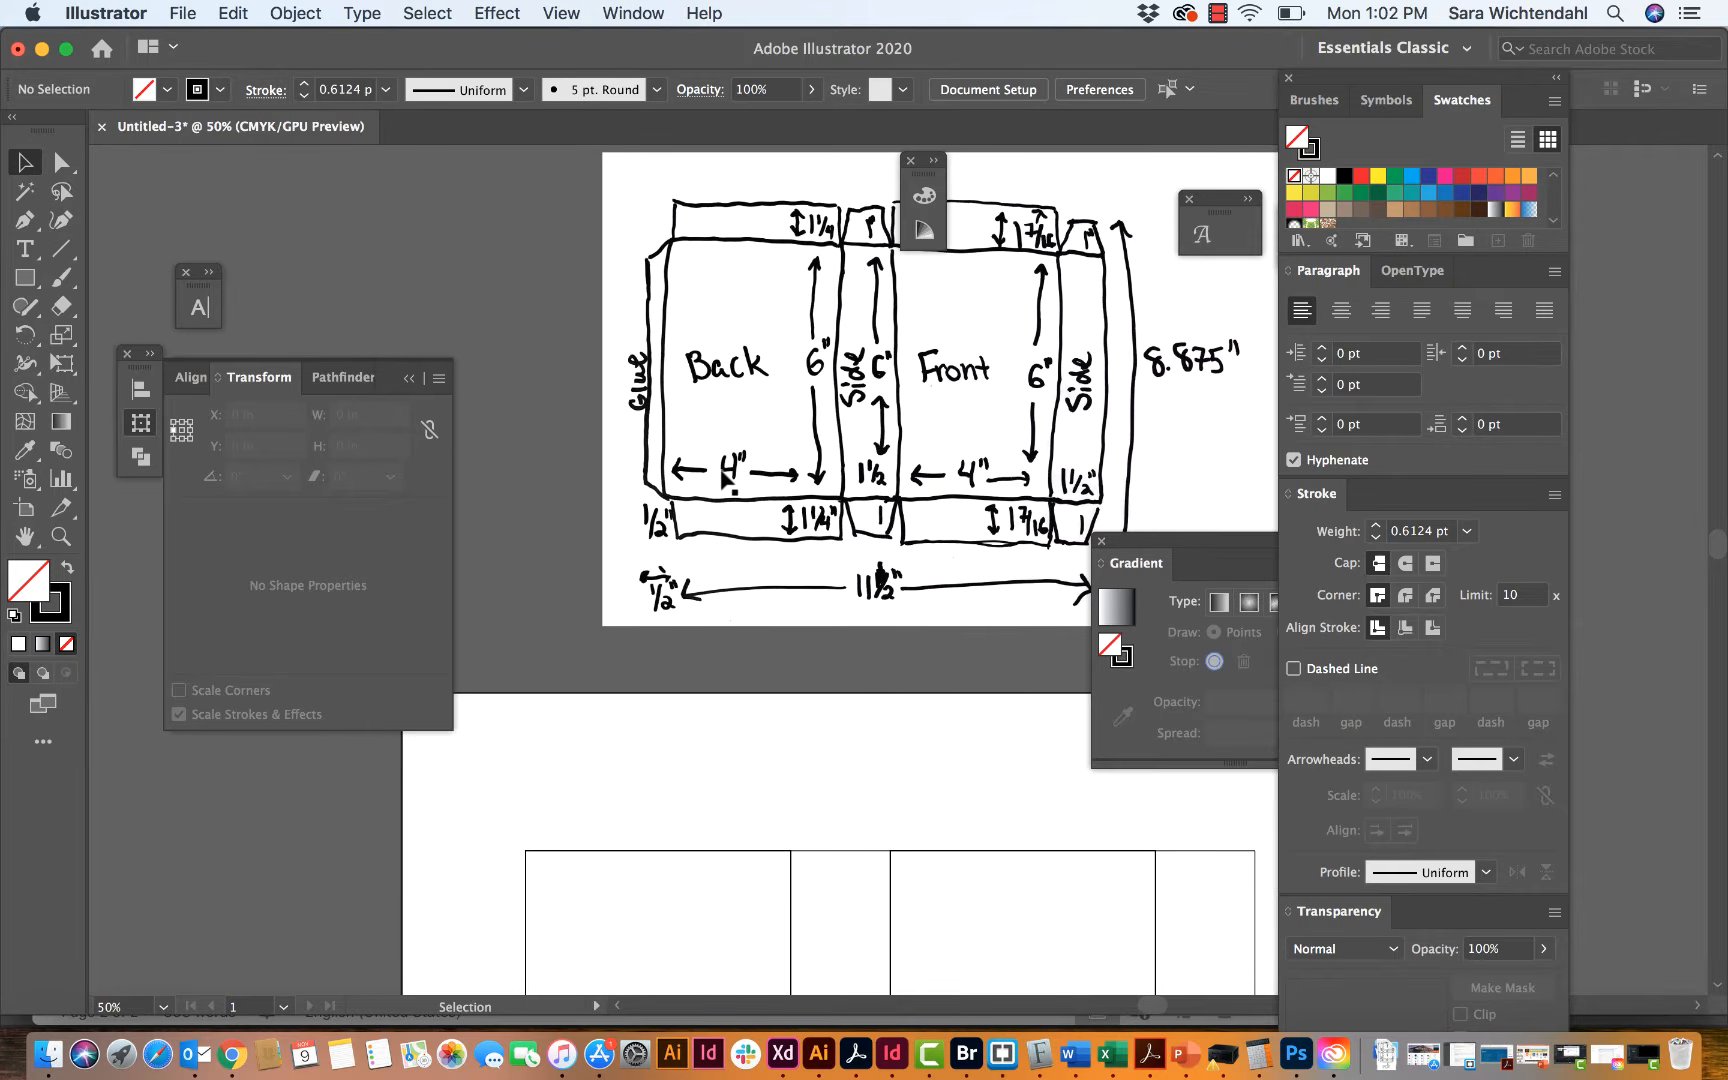
scroll(727, 478, "down", 9)
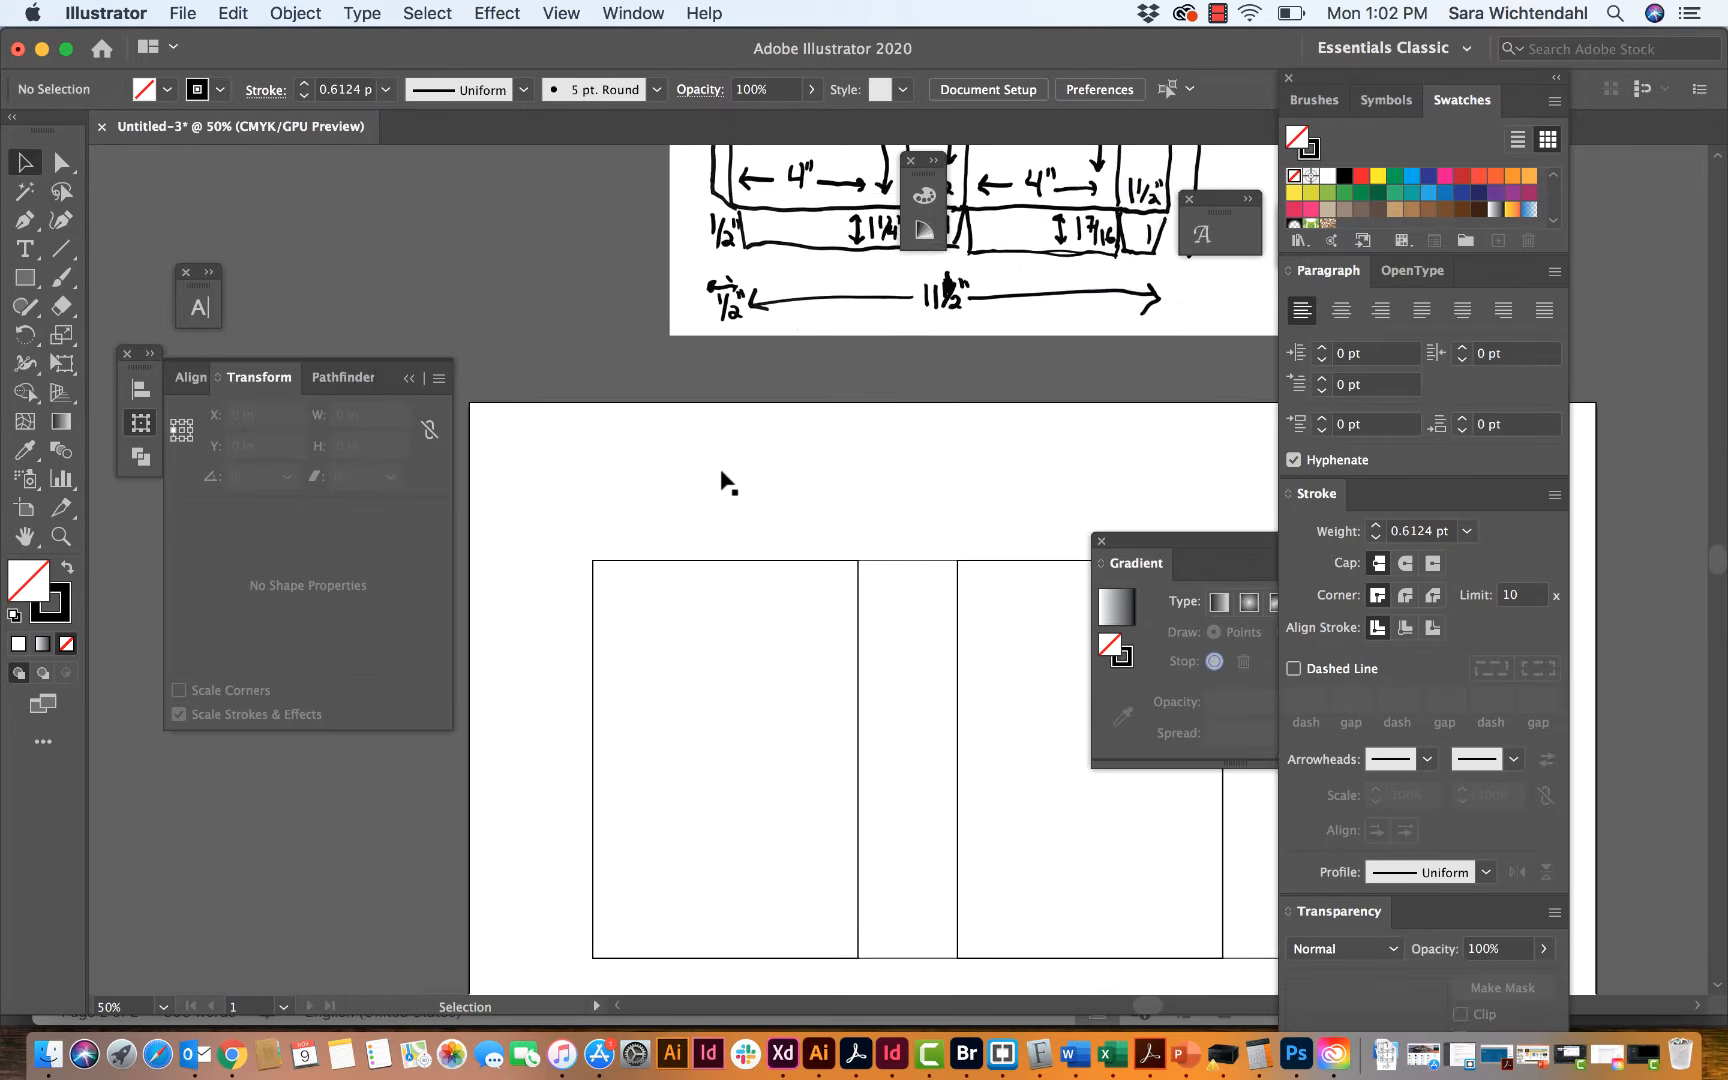
scroll(727, 481, "down", 2)
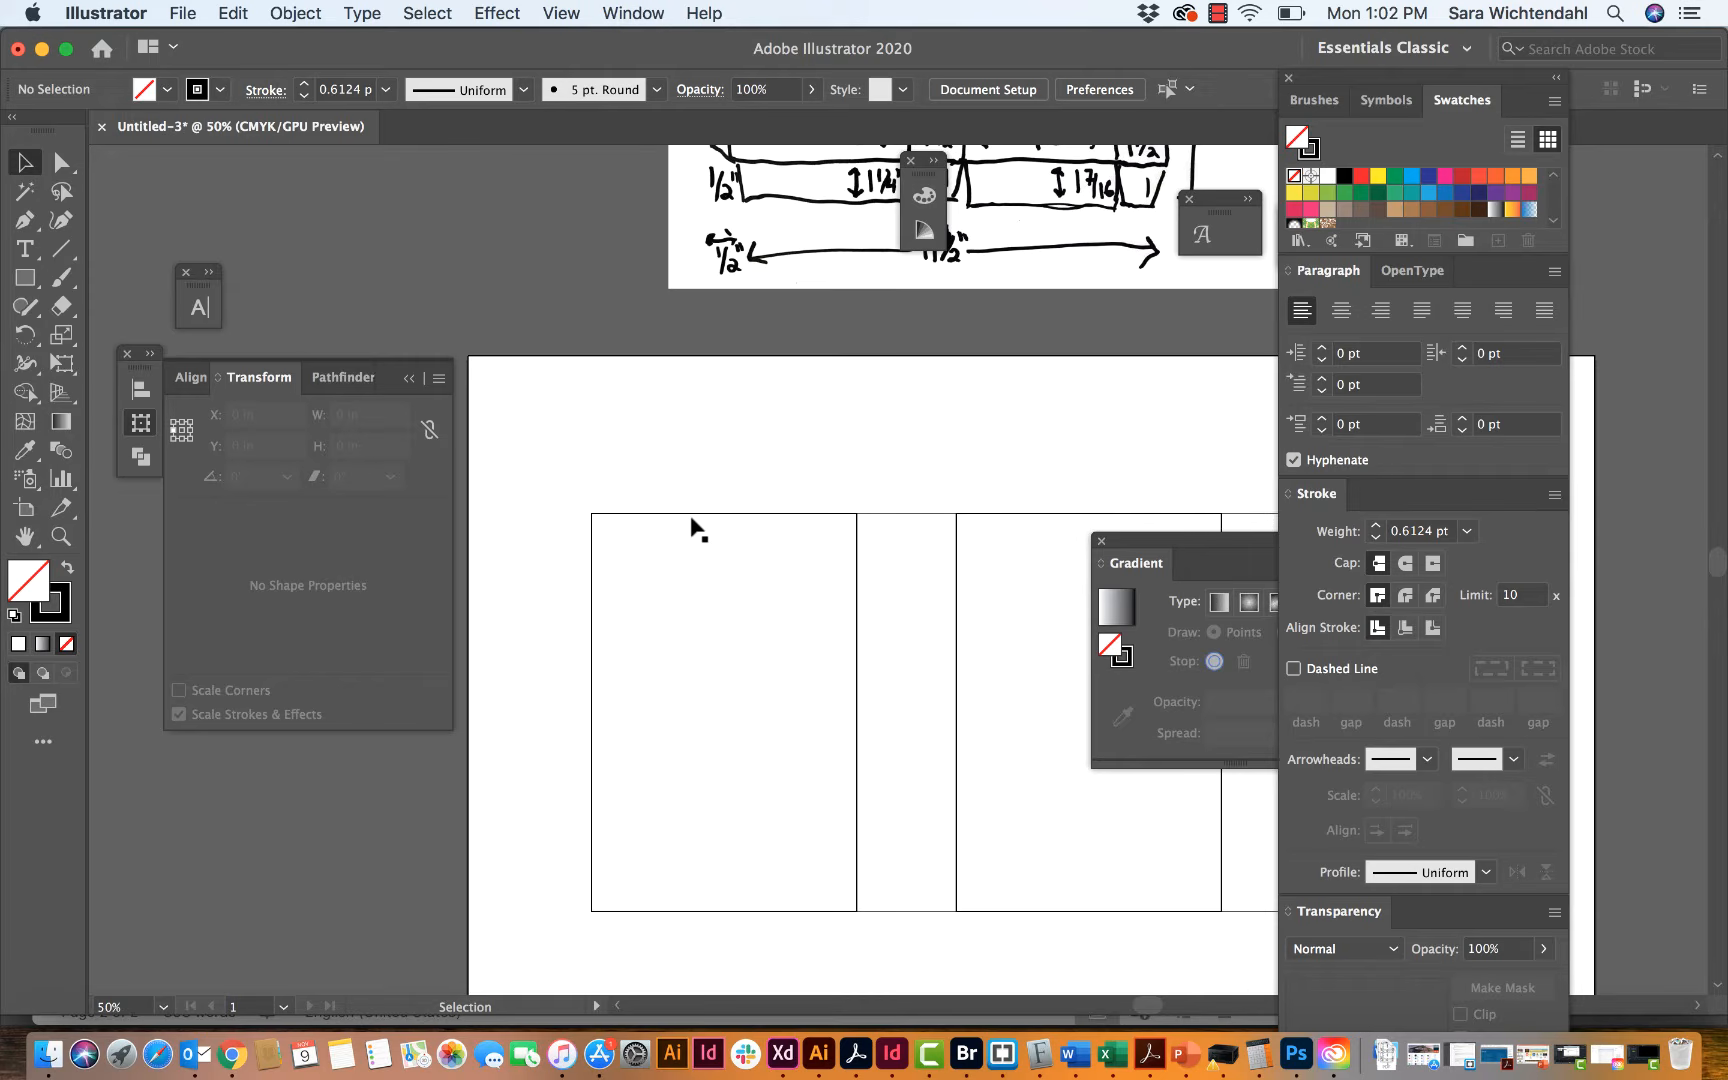
scroll(726, 451, "up", 6)
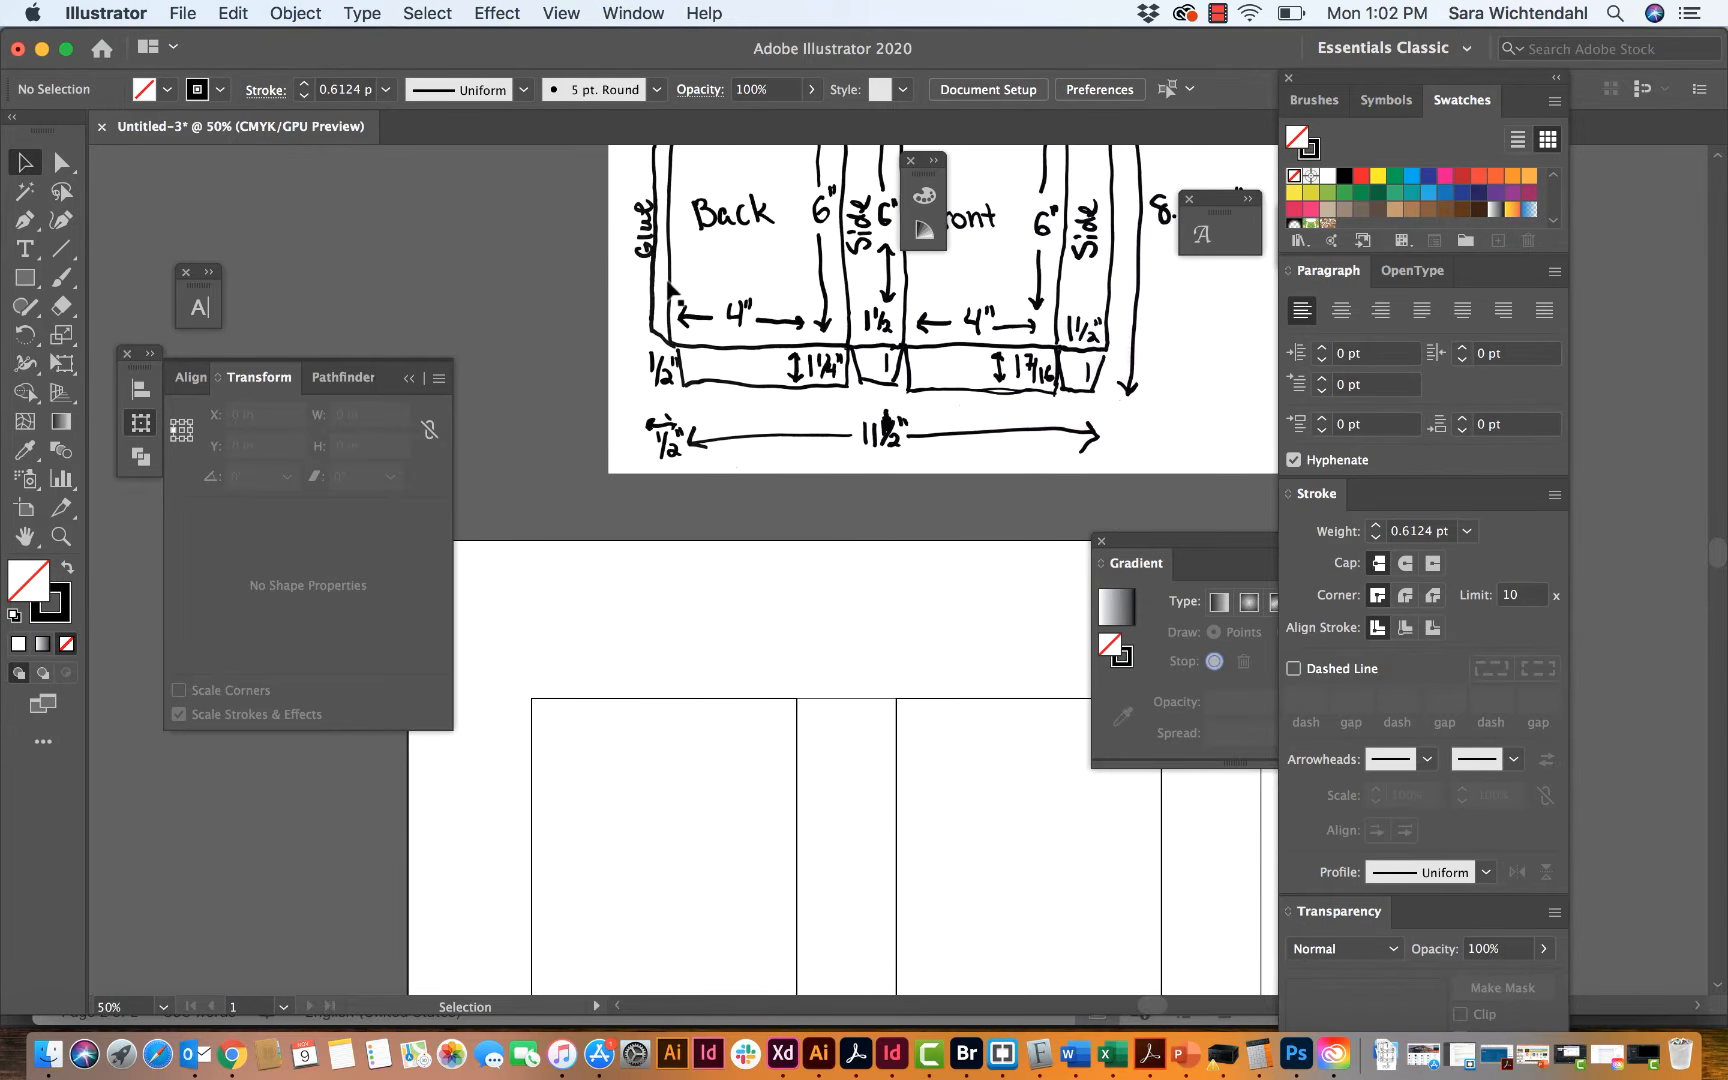
scroll(669, 289, "down", 6)
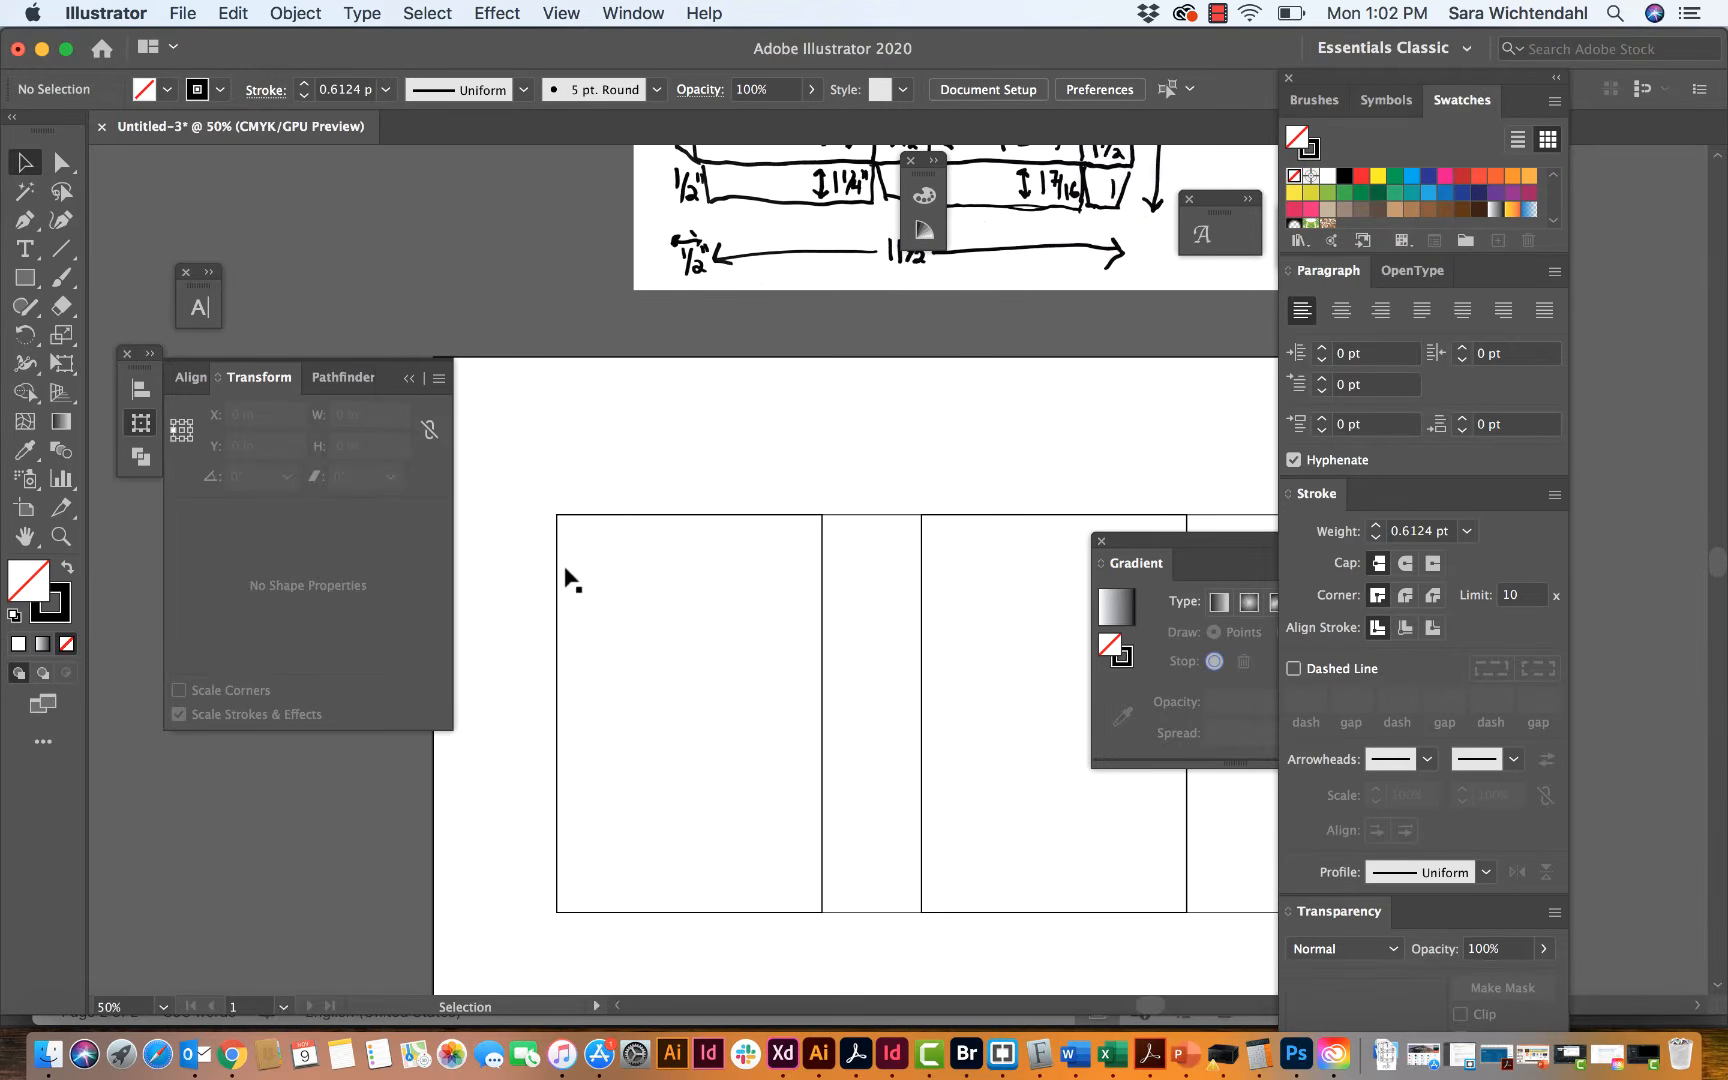
Step: Make a horizontally flipped copy of the back panel rectangle adjoining its left edge for the glue tab
left_click(556, 566)
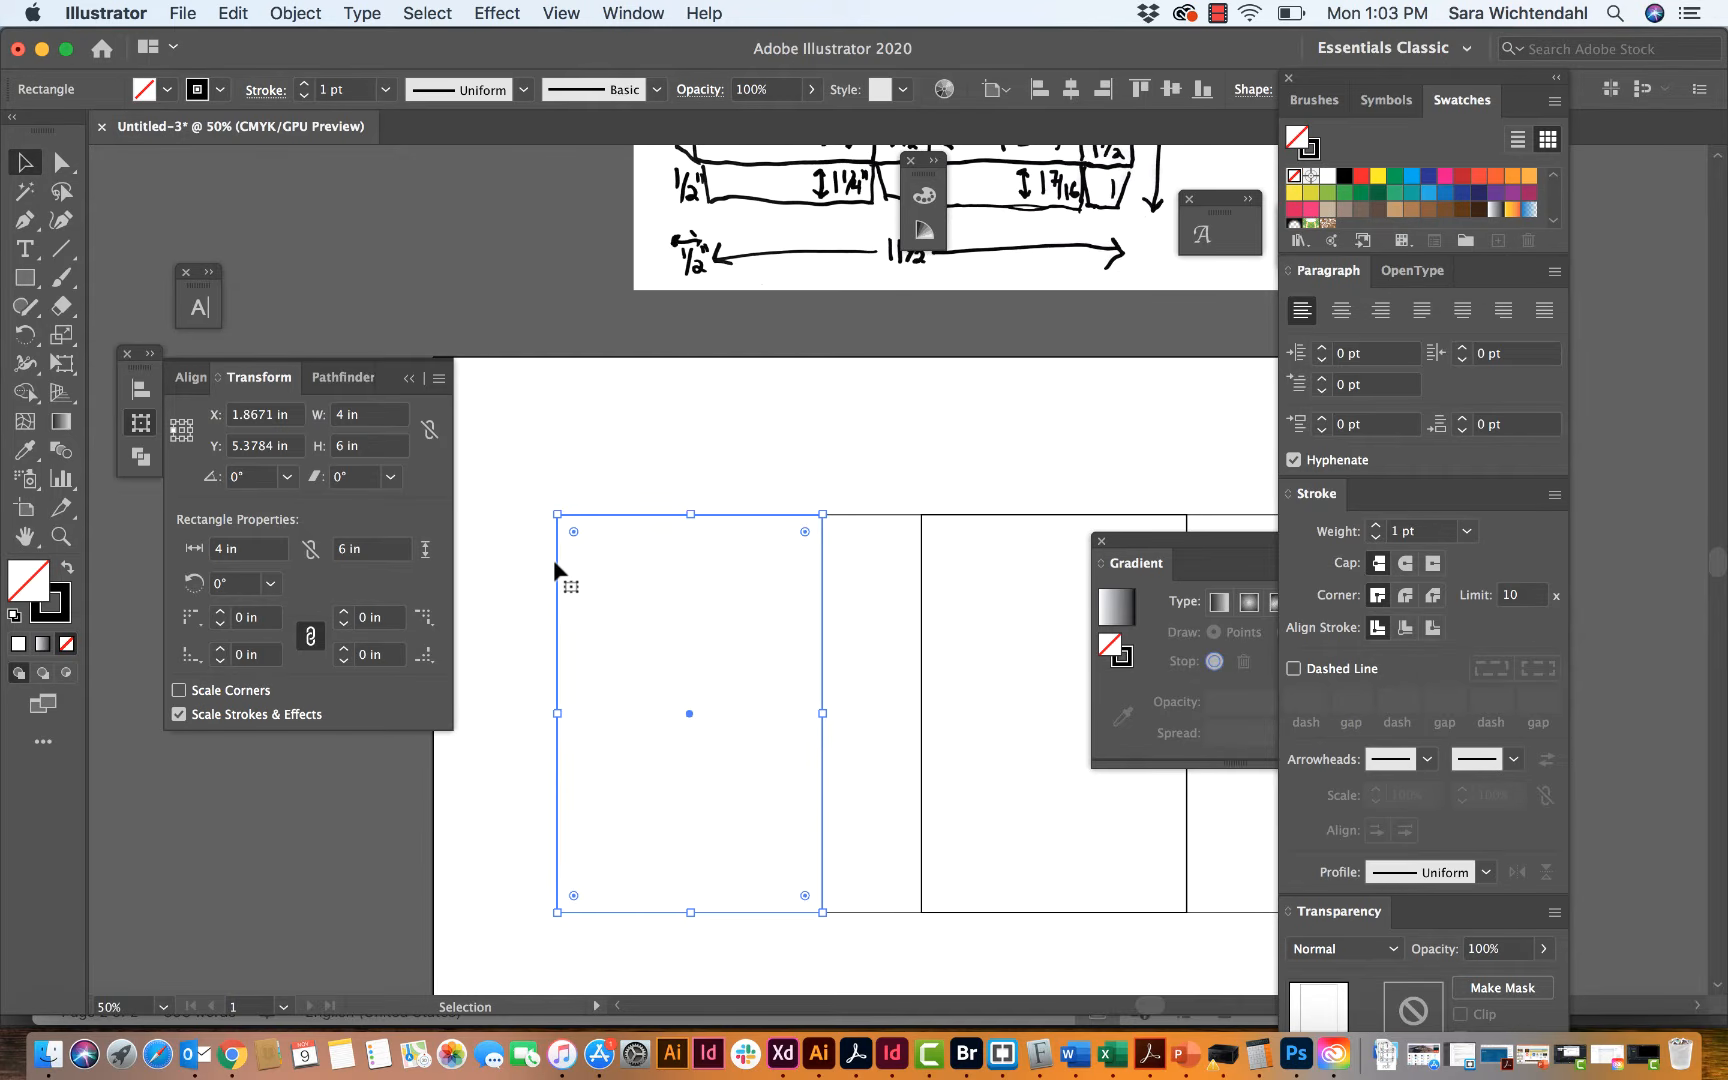
scroll(662, 549, "down", 2)
scroll(662, 549, "left", 2)
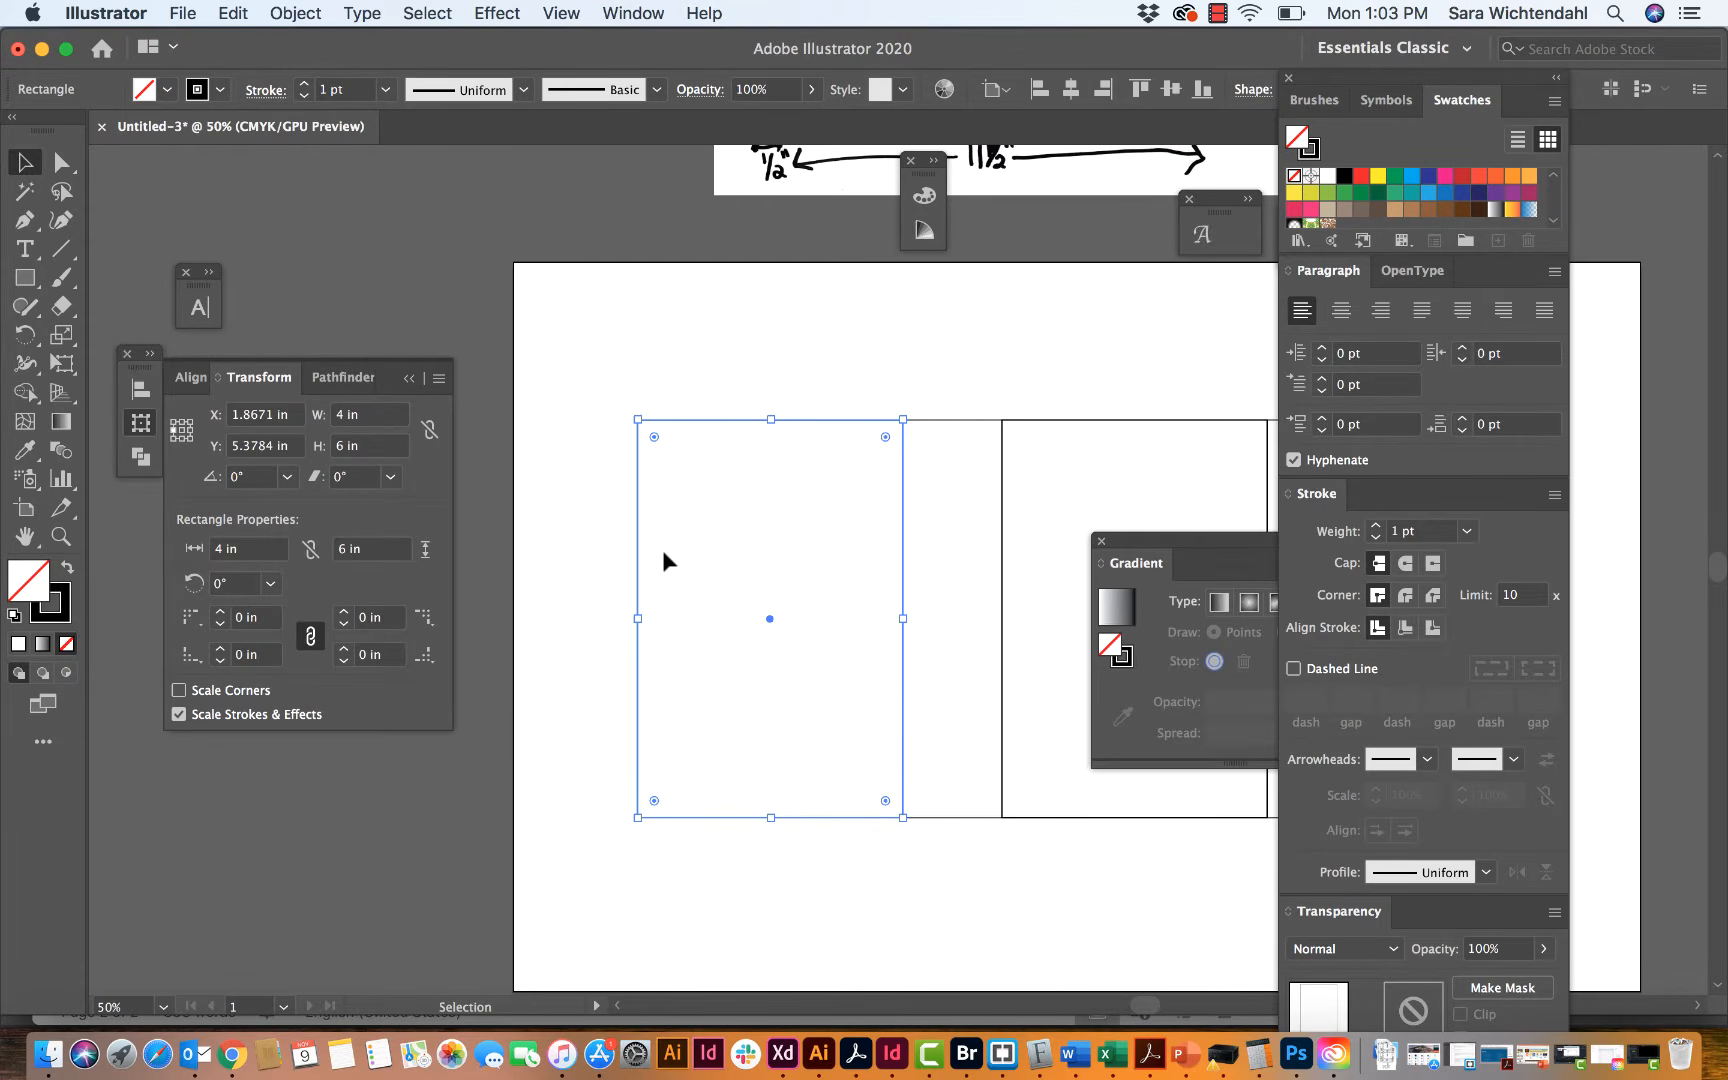
key("a")
key("v")
left_click(439, 378)
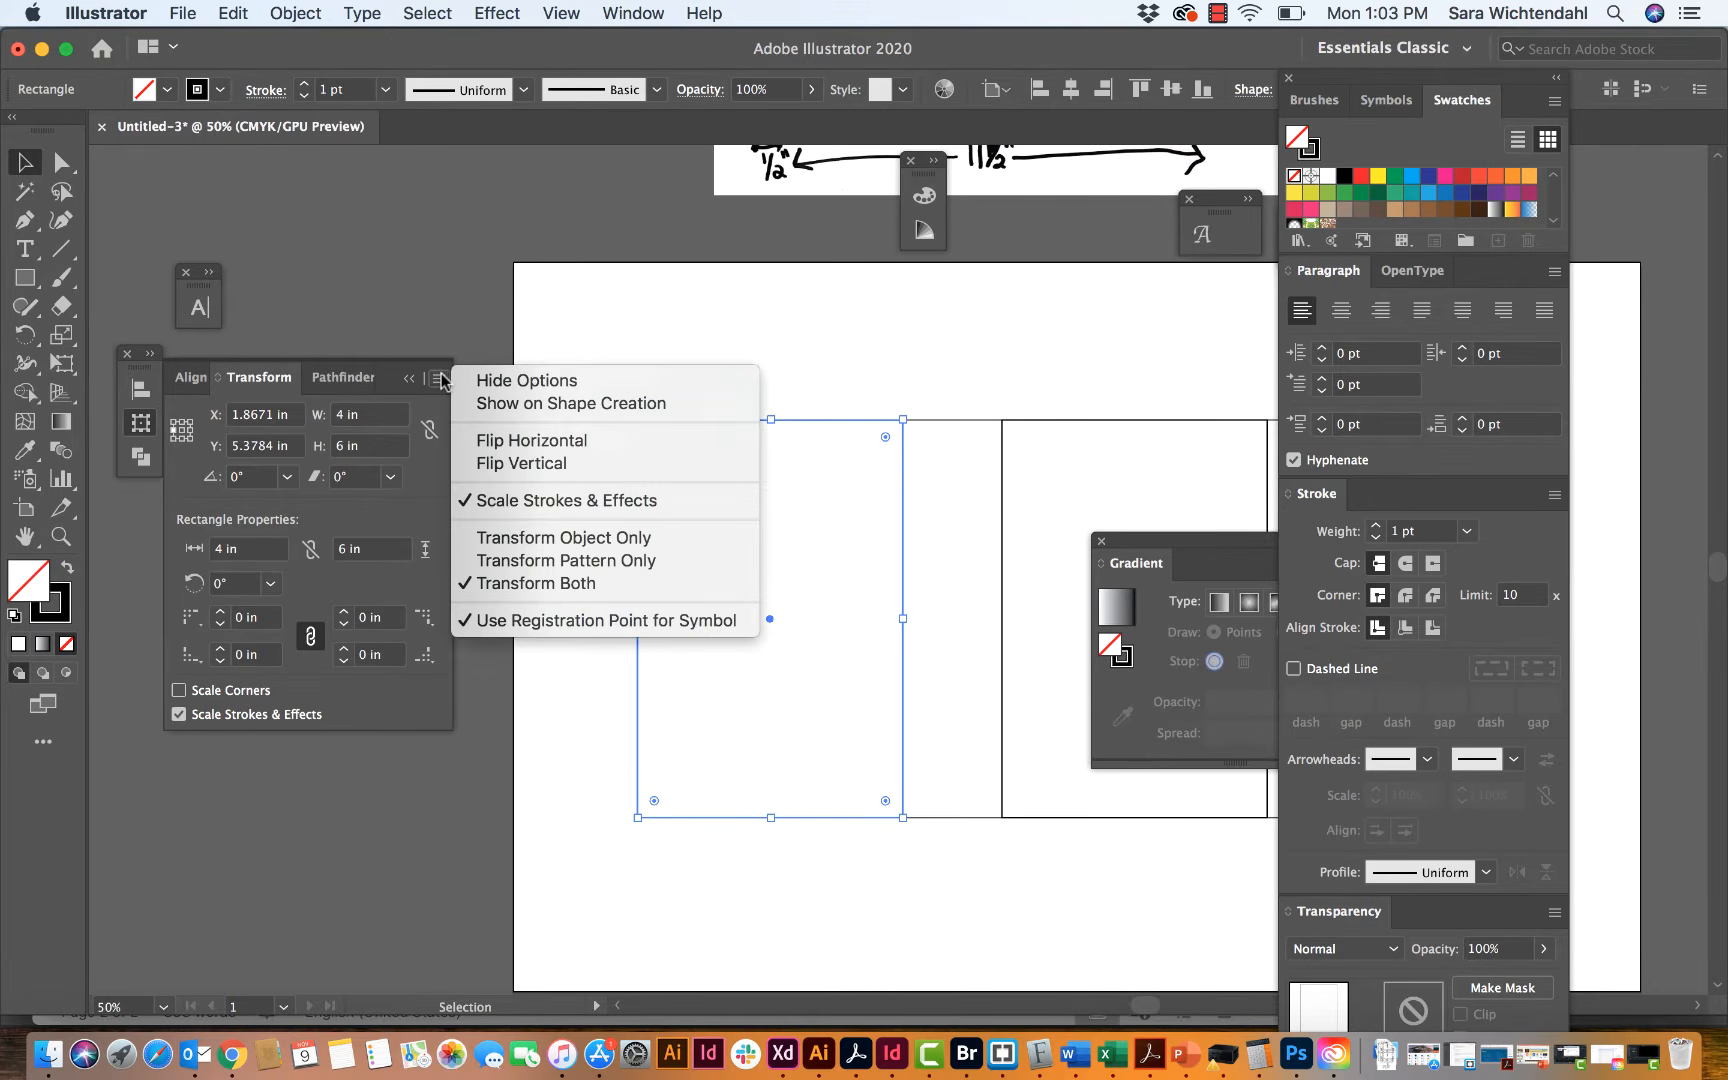
left_click(478, 442)
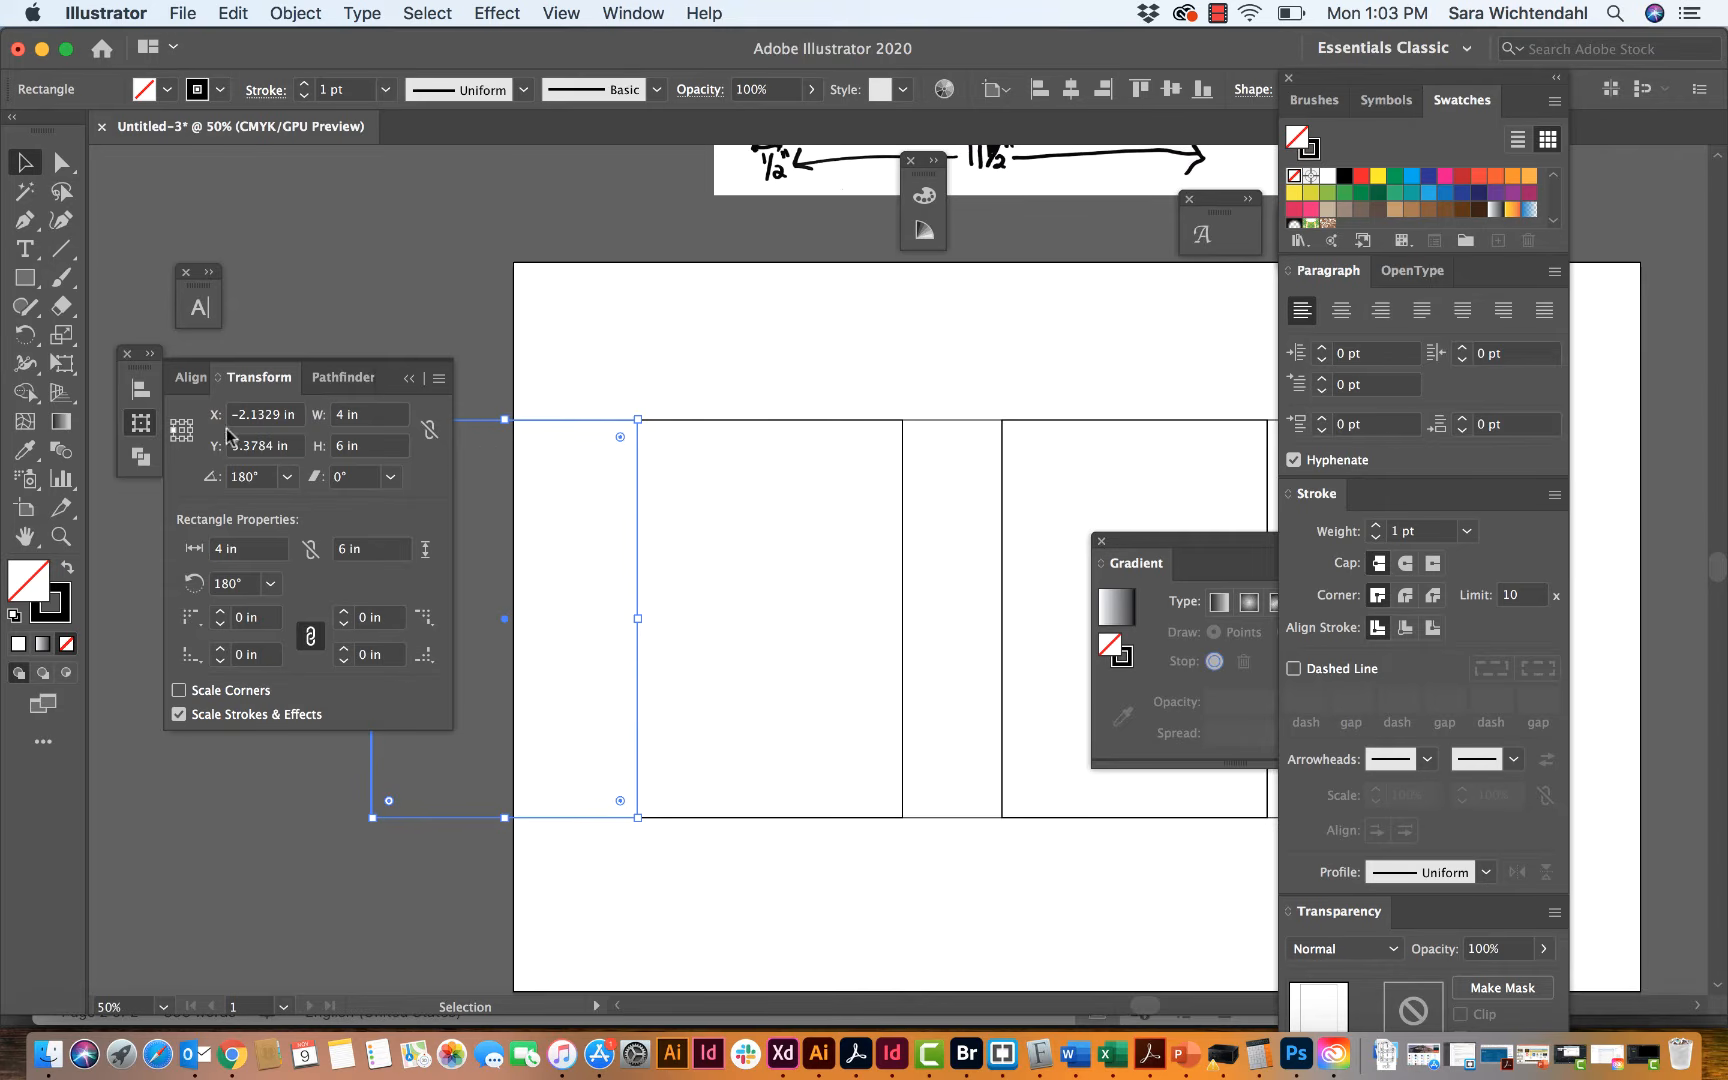
Step: Set the glue tab rectangle's width to 0.5 in, keeping its right edge fixed against the back panel, and deselect it
left_click(189, 430)
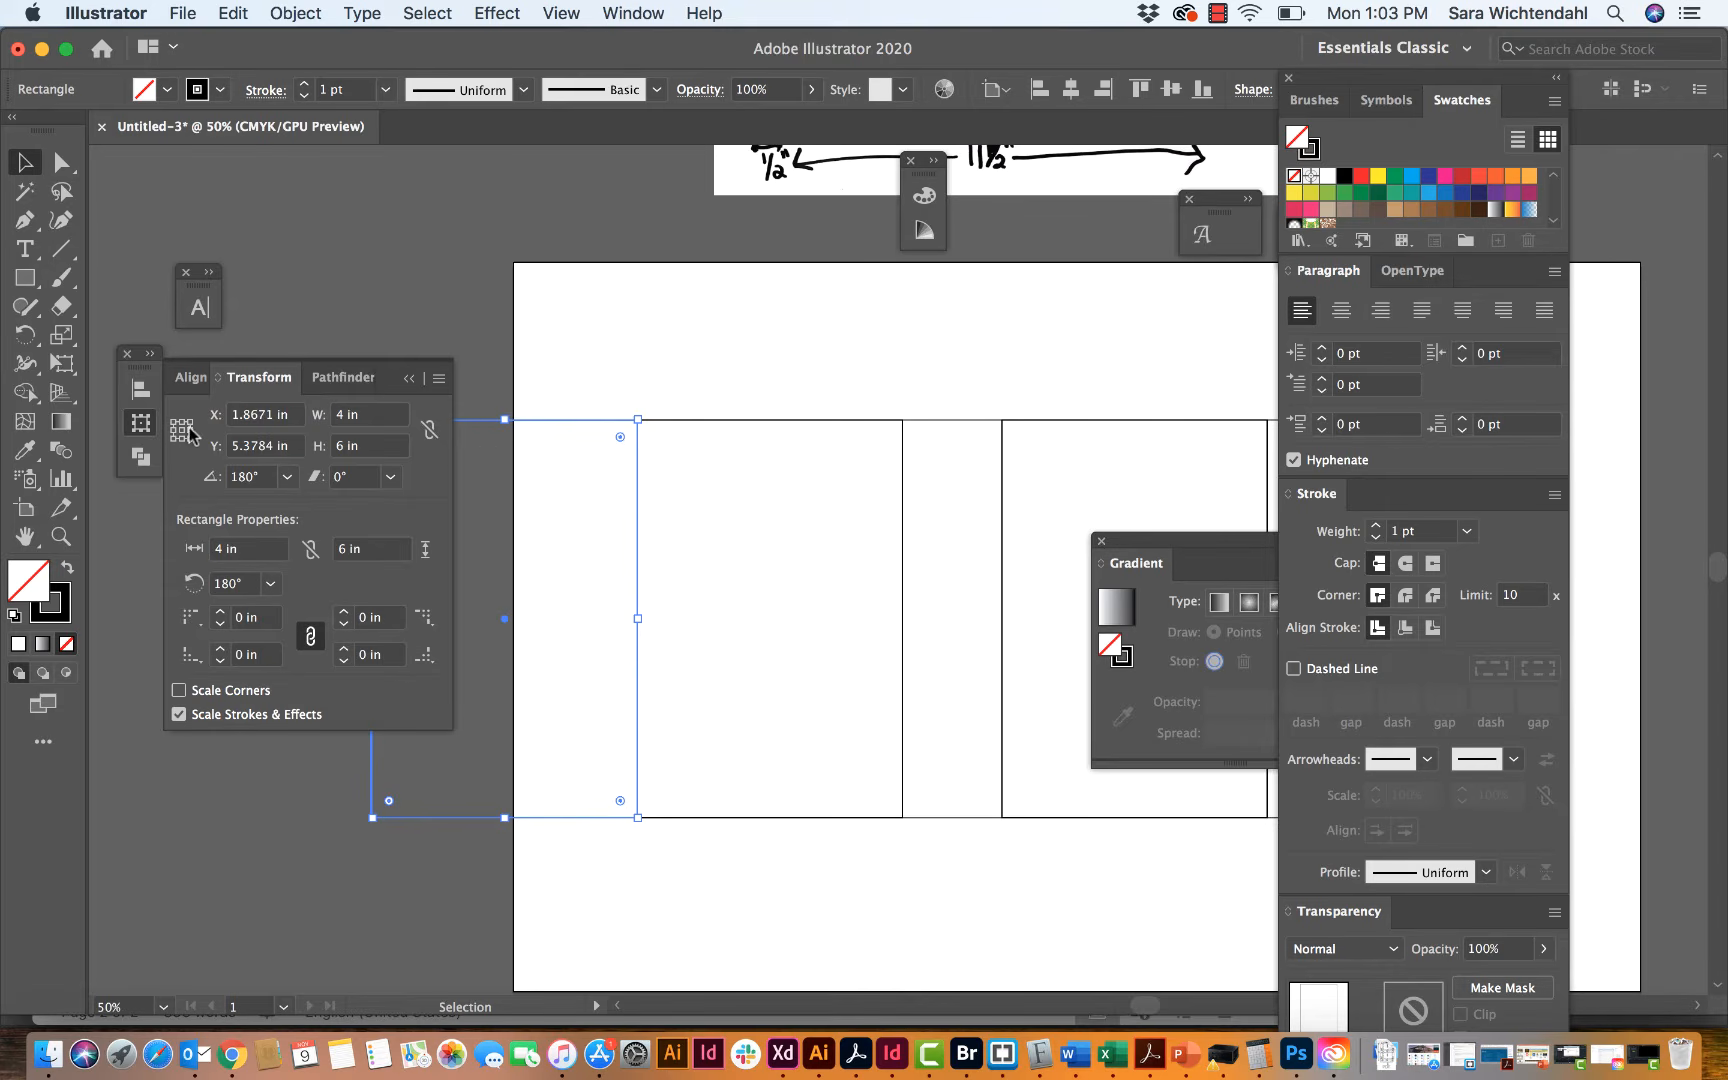
left_click(332, 418)
type(".6")
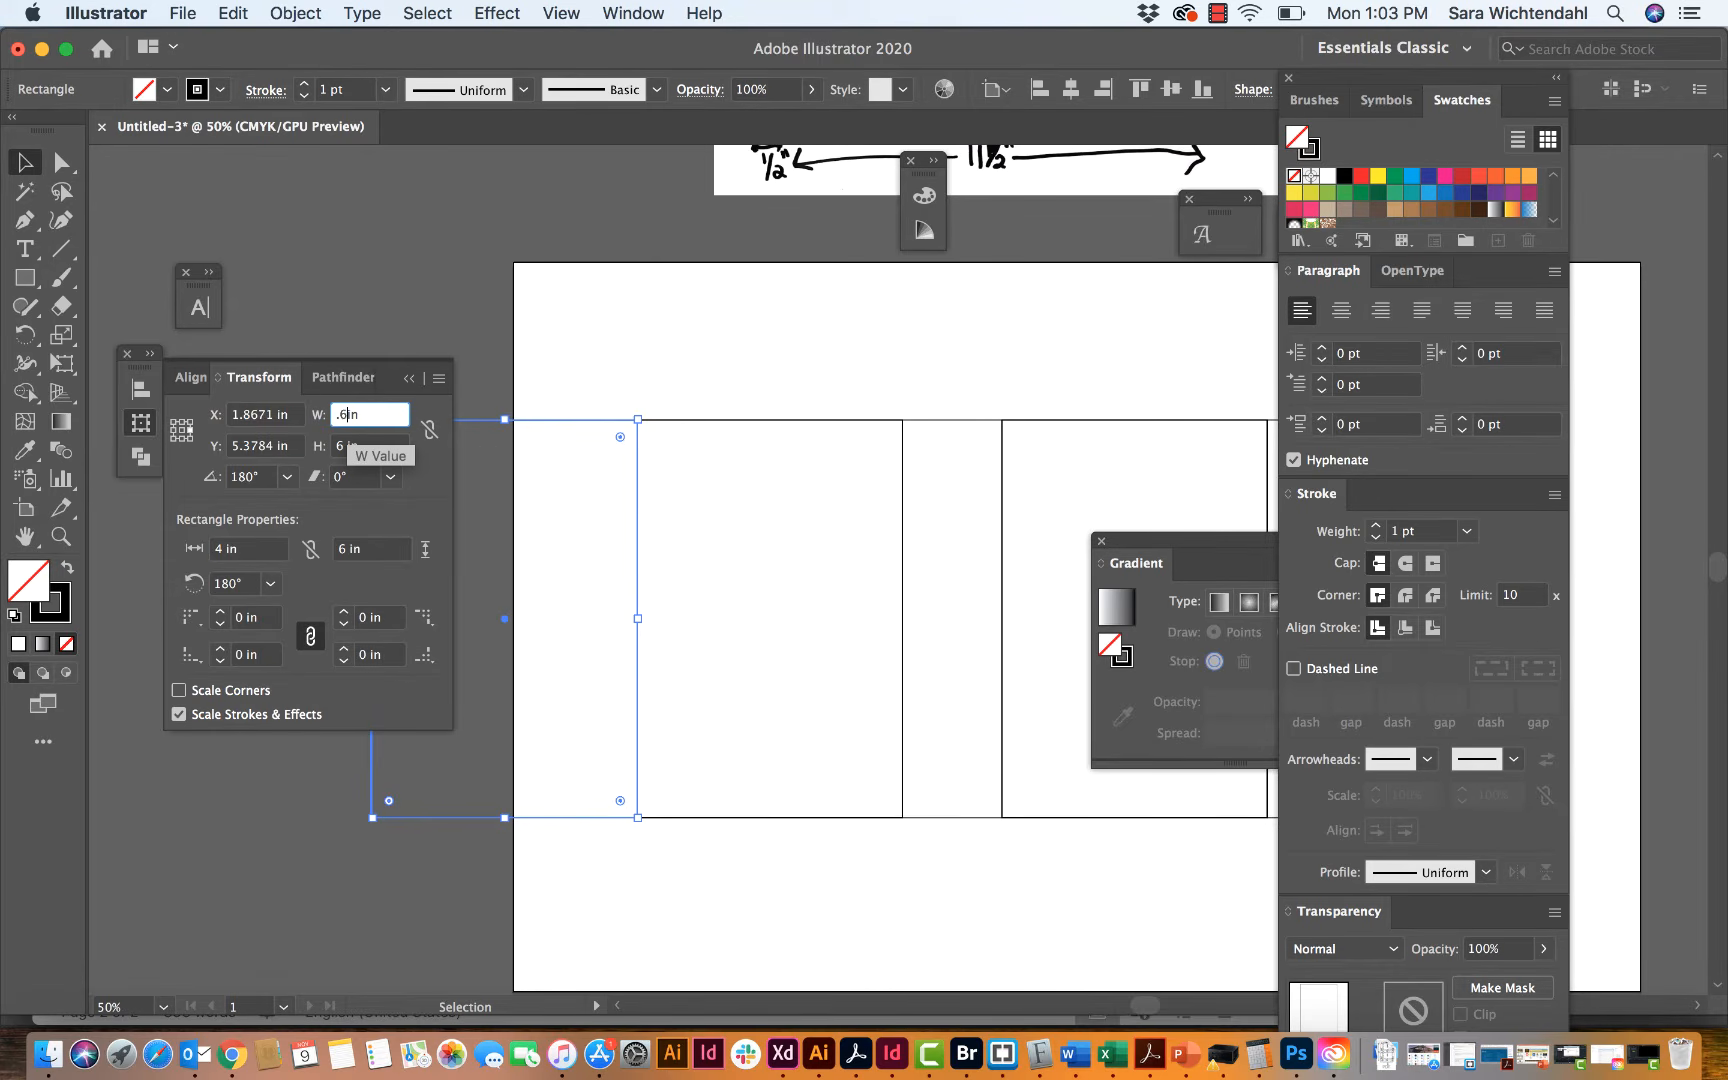
key("Tab")
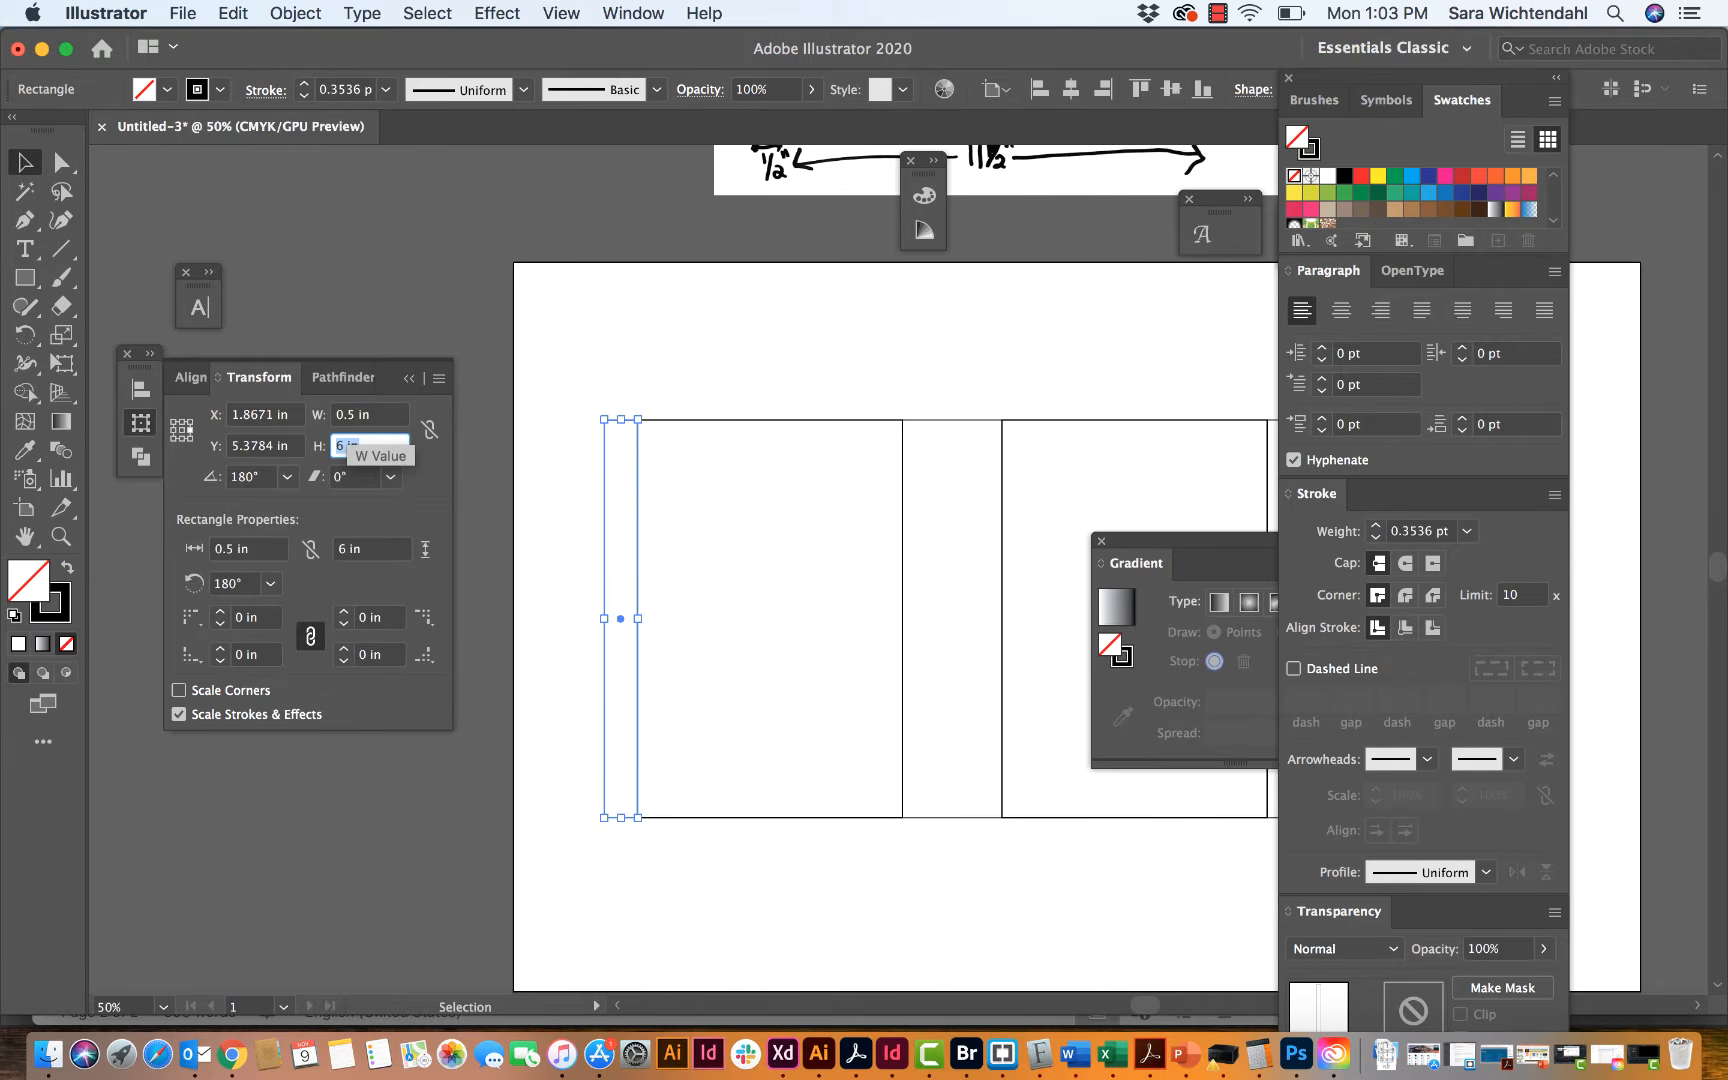
left_click(557, 349)
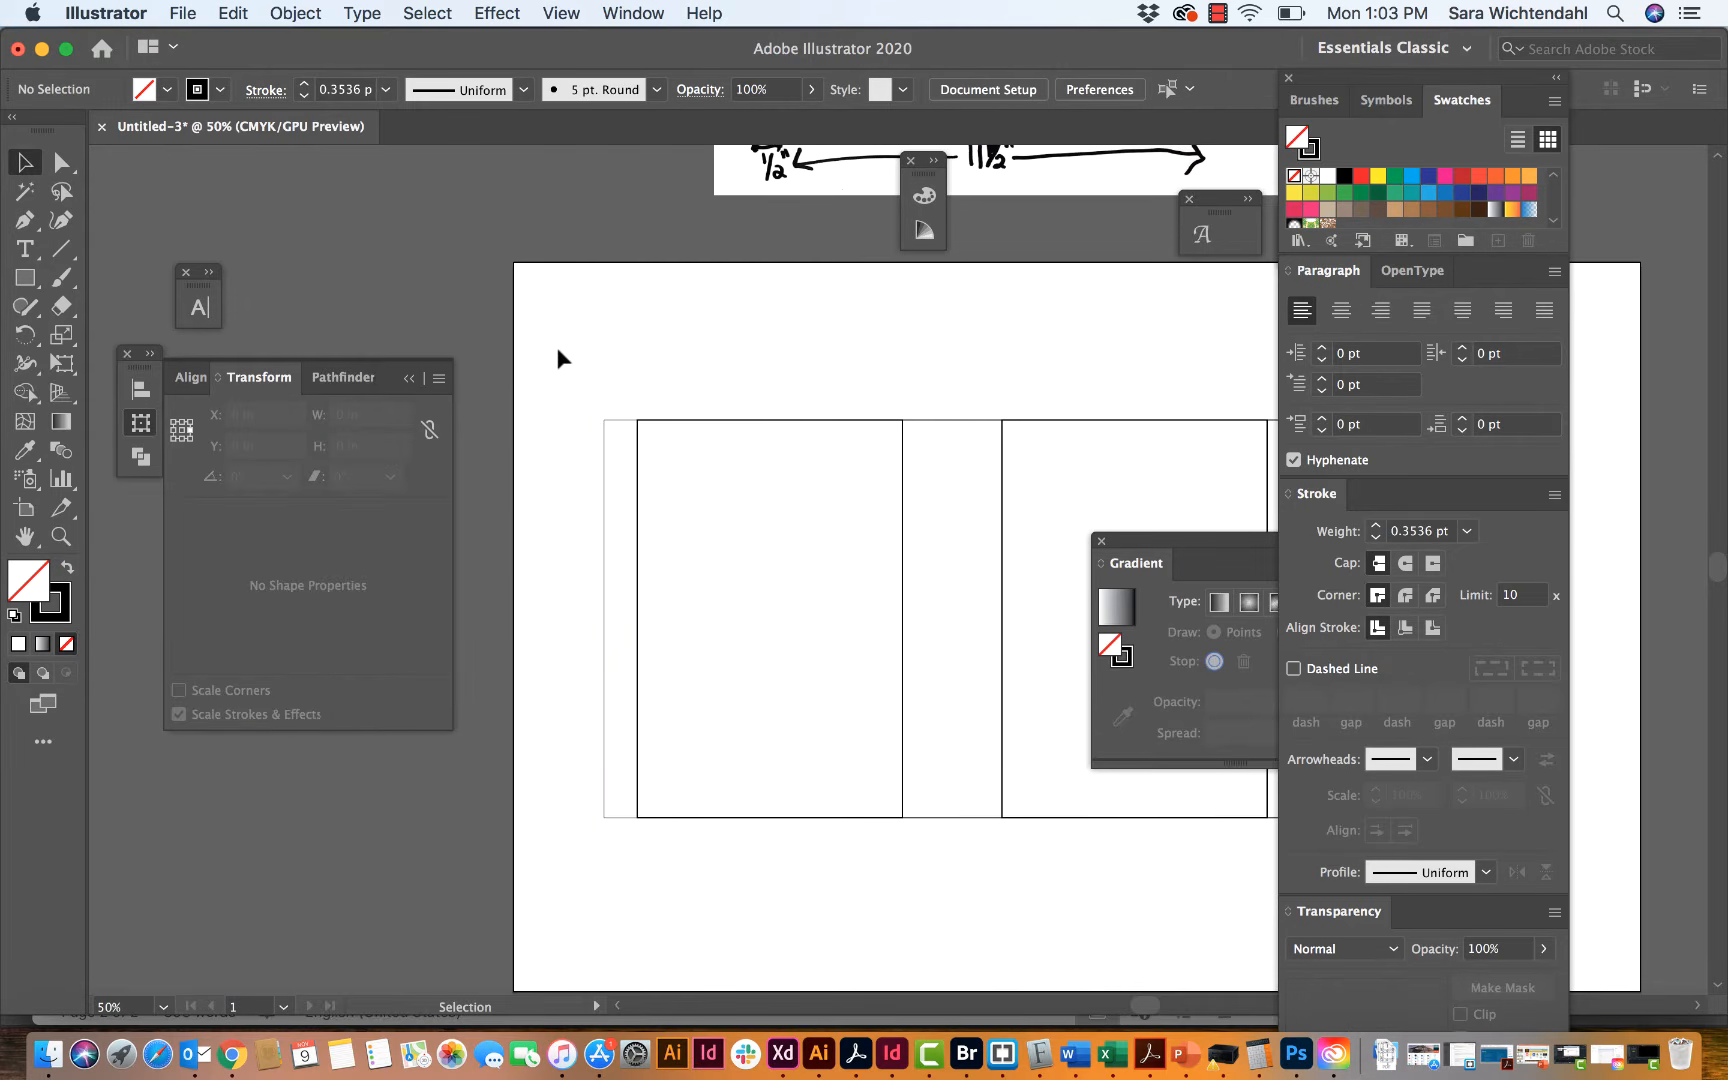
Step: Set the glue tab rectangle's stroke weight to 1 pt and deselect it
left_click(635, 428)
left_click(1376, 525)
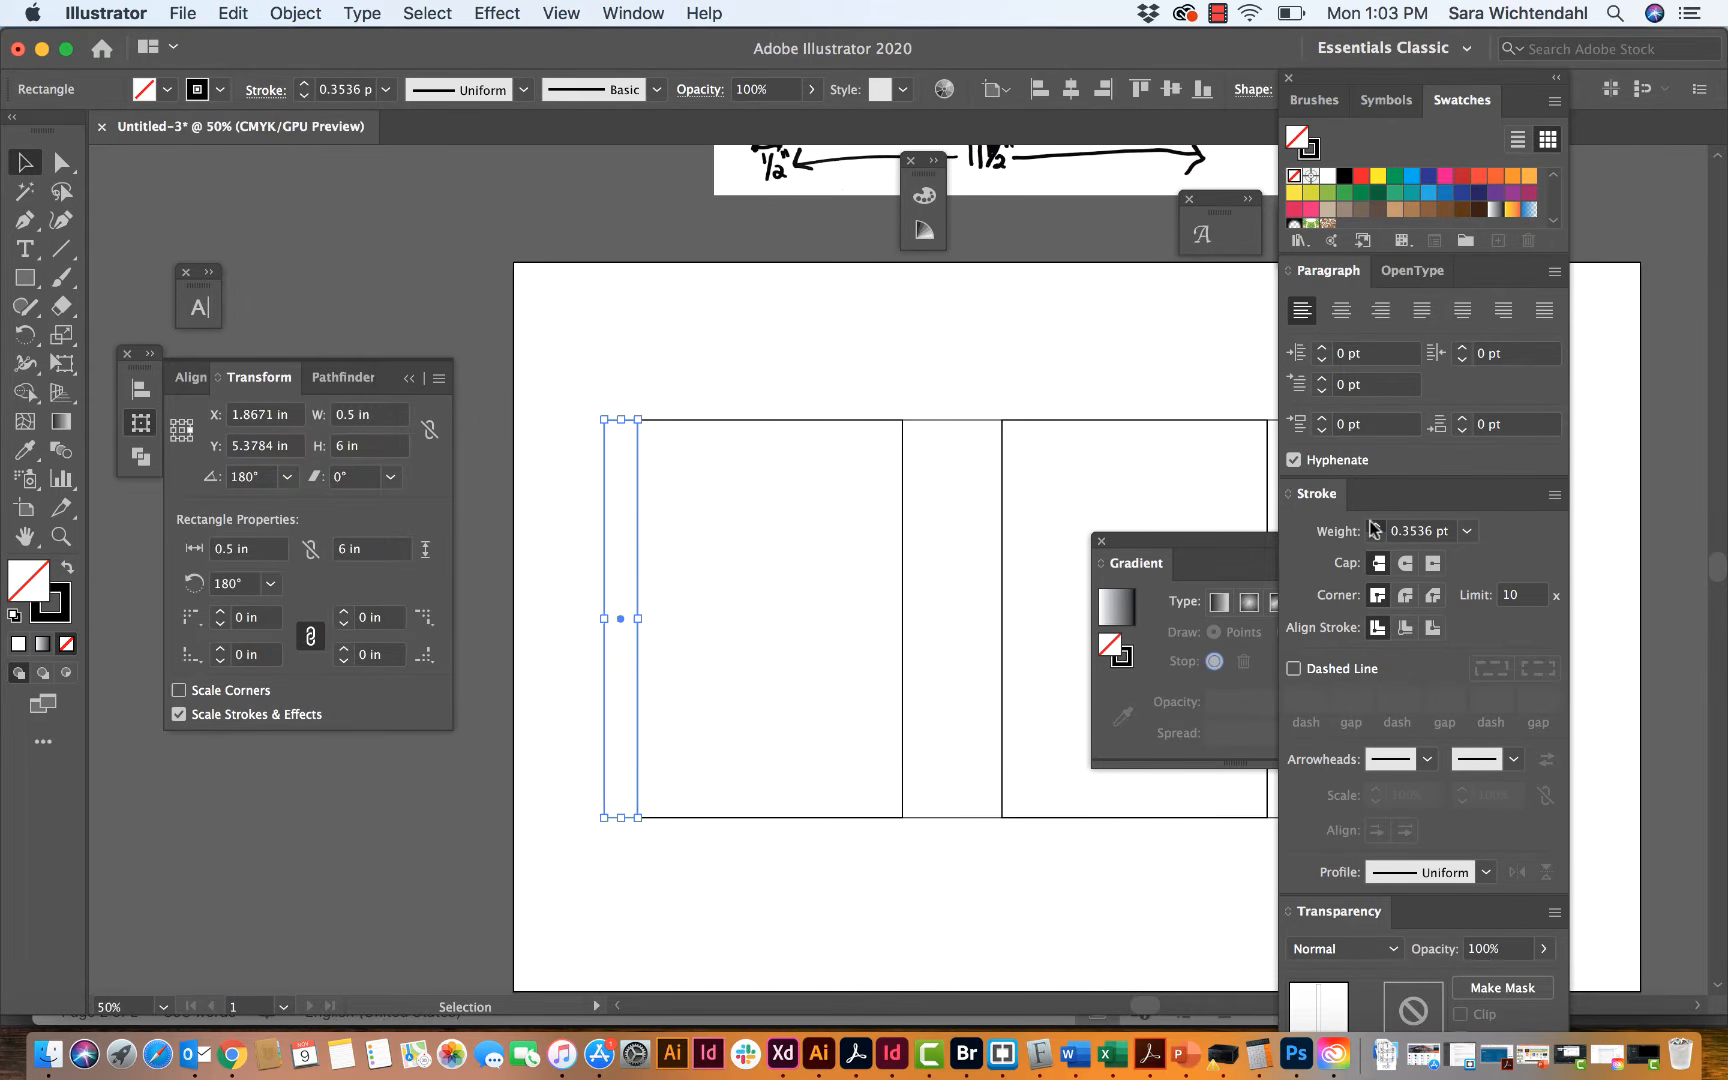
left_click(1033, 372)
Step: Taper the glue tab's upper outer corner by moving its anchor point 0 in horizontally and 0.125 in vertically
scroll(860, 413, "up", 5)
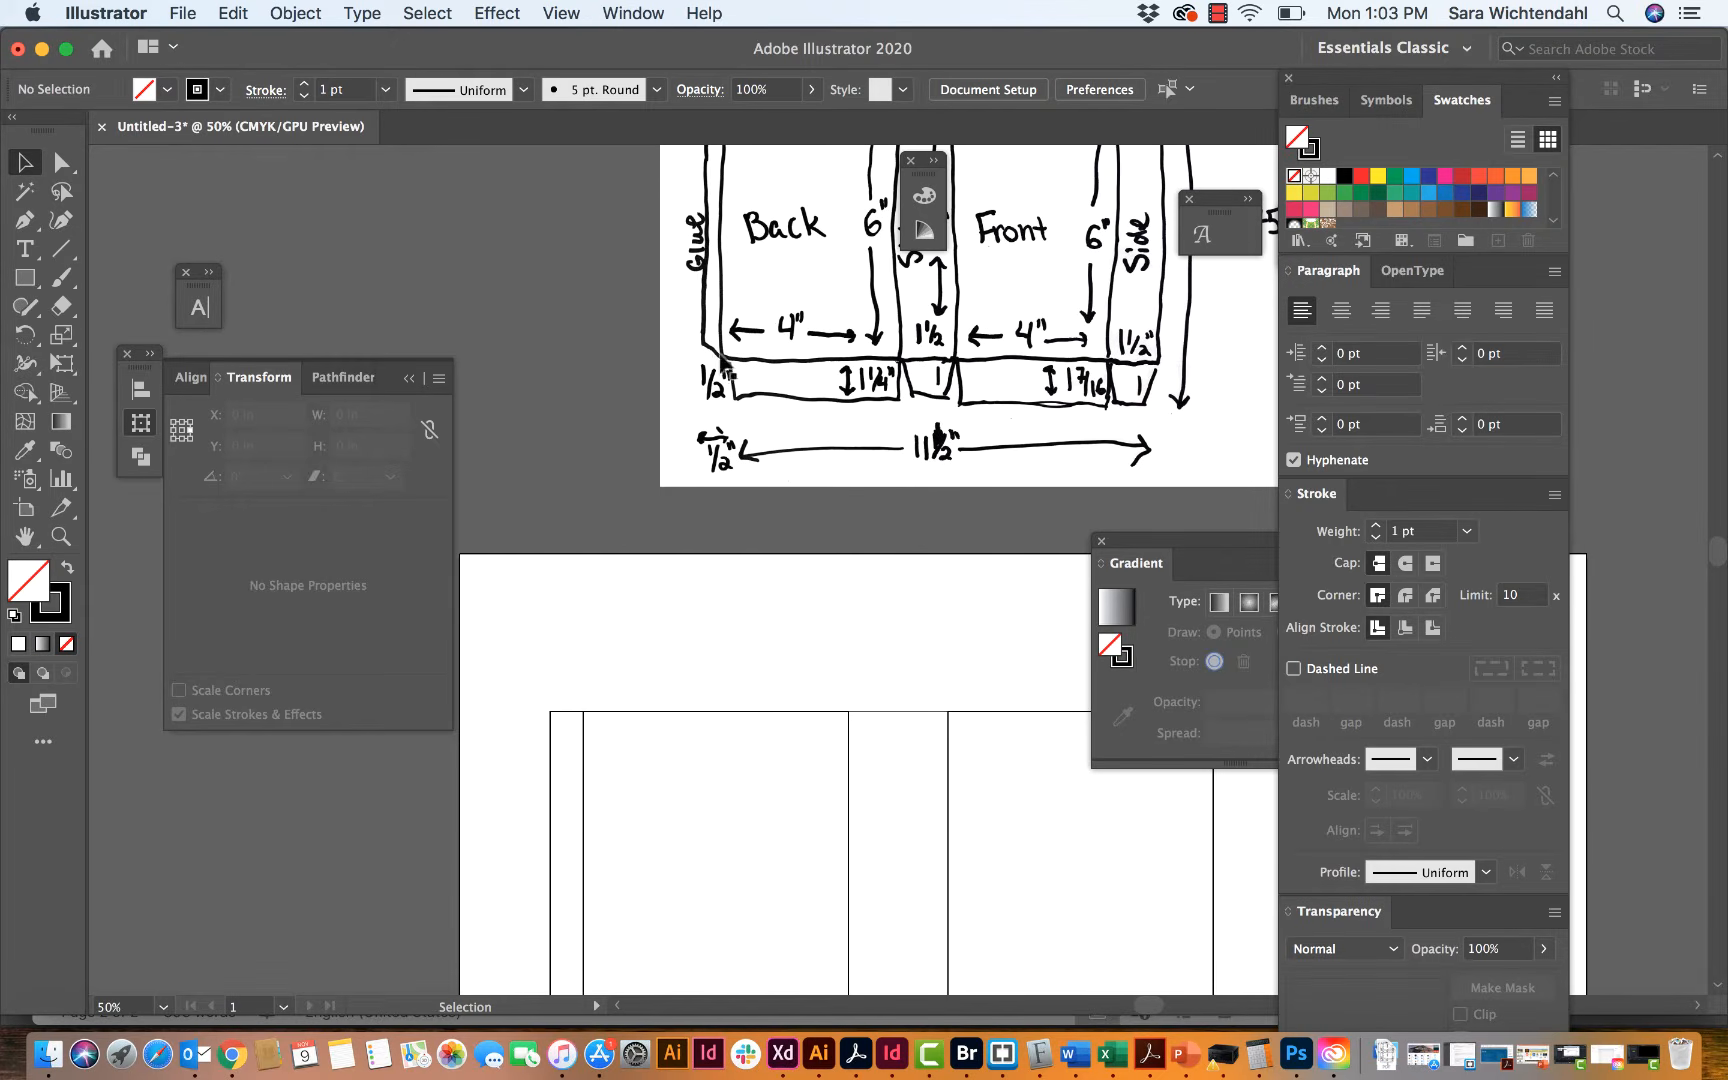
scroll(708, 333, "up", 3)
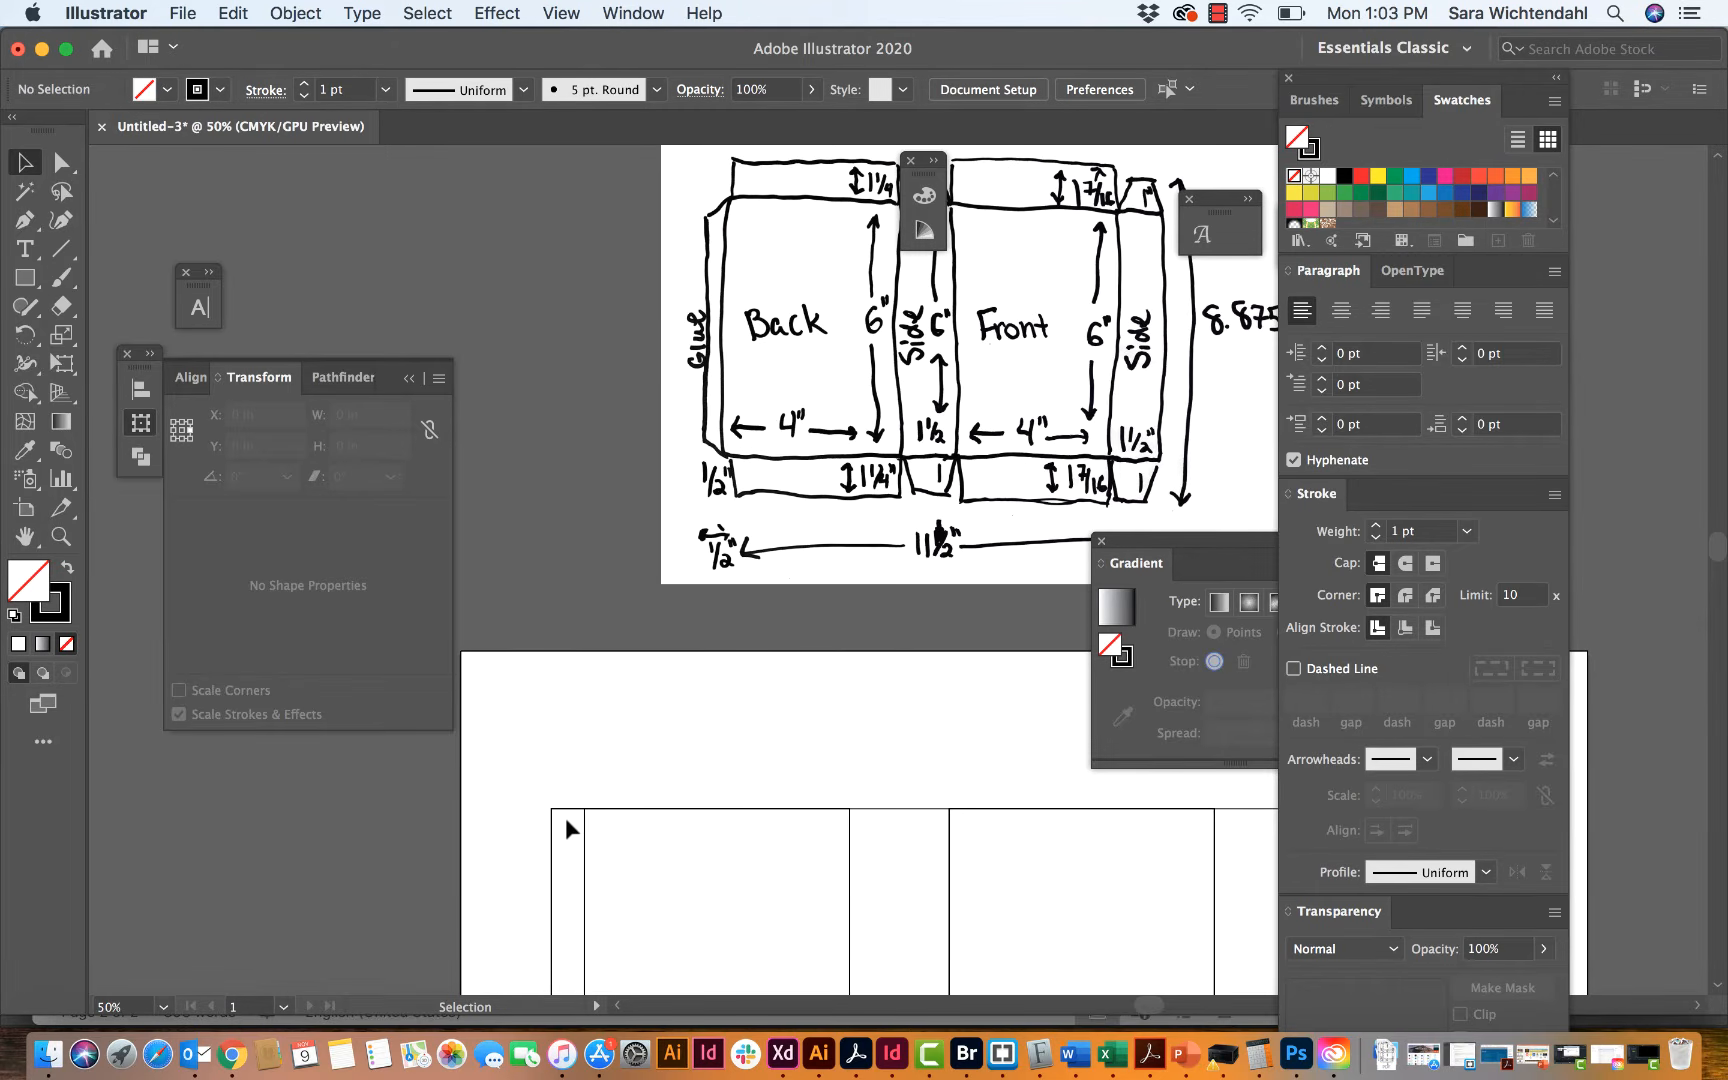
scroll(566, 817, "down", 6)
scroll(566, 820, "down", 3)
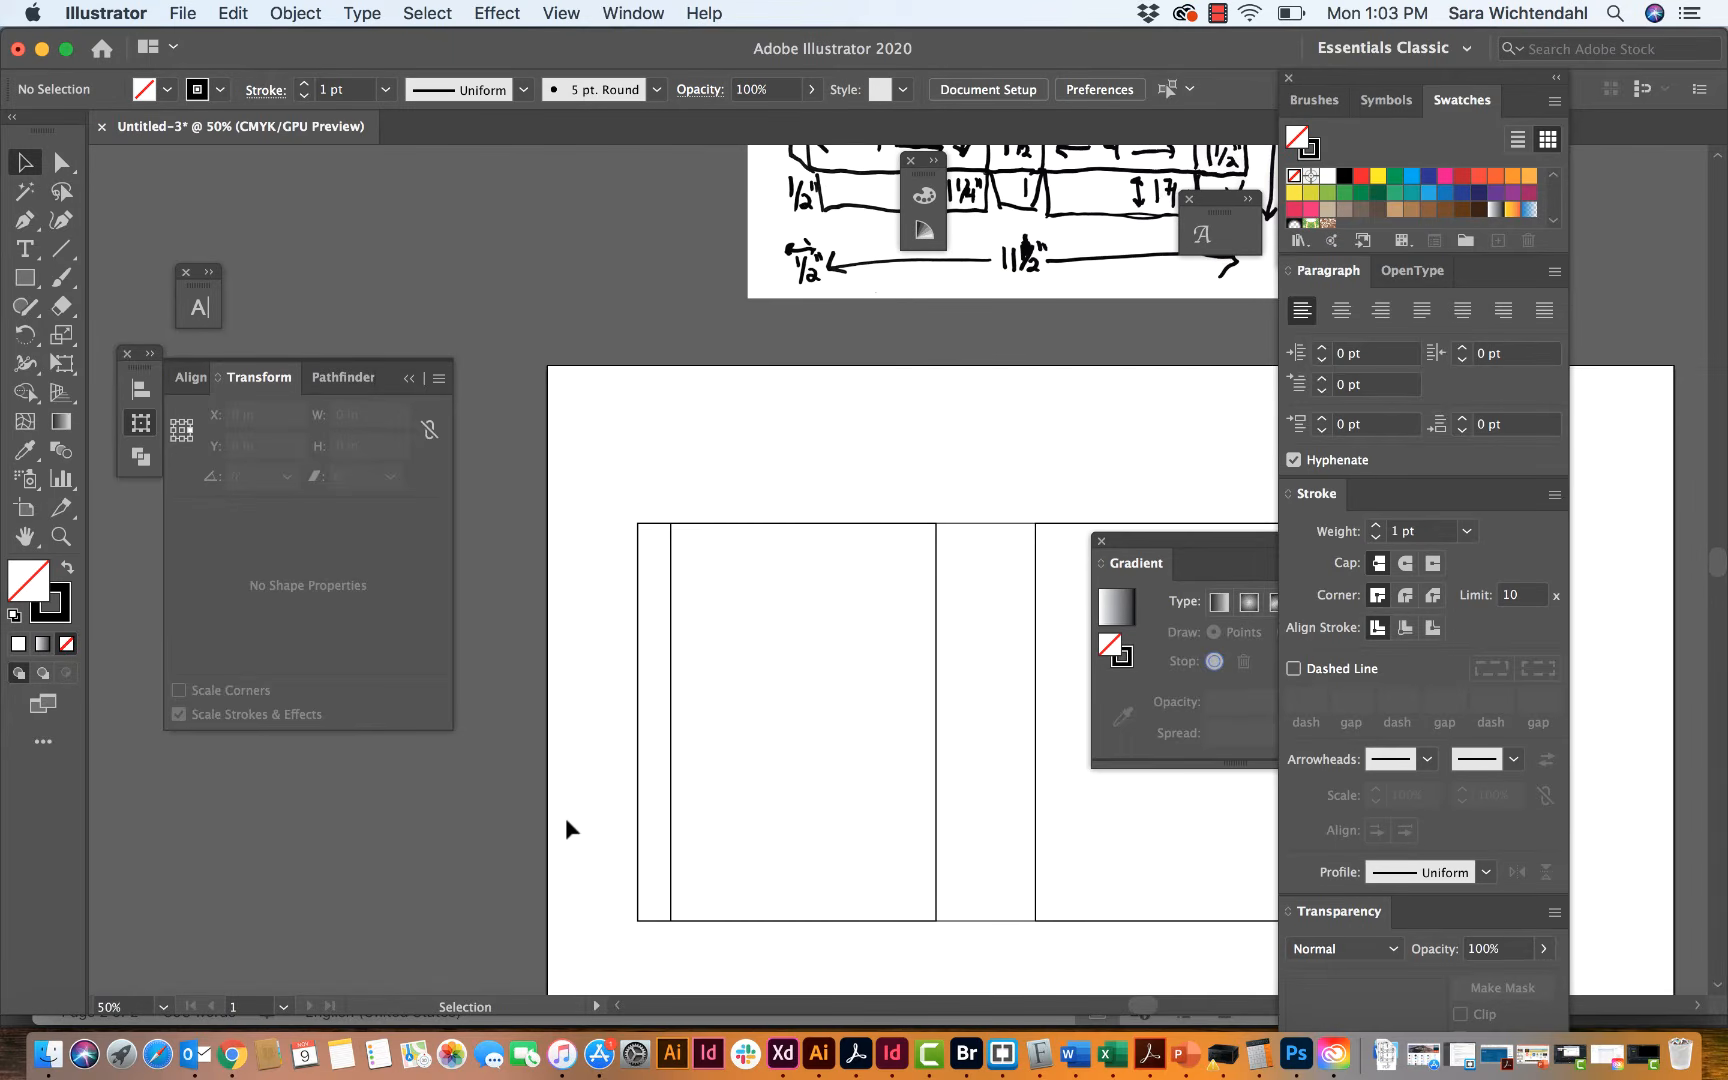
left_click(61, 162)
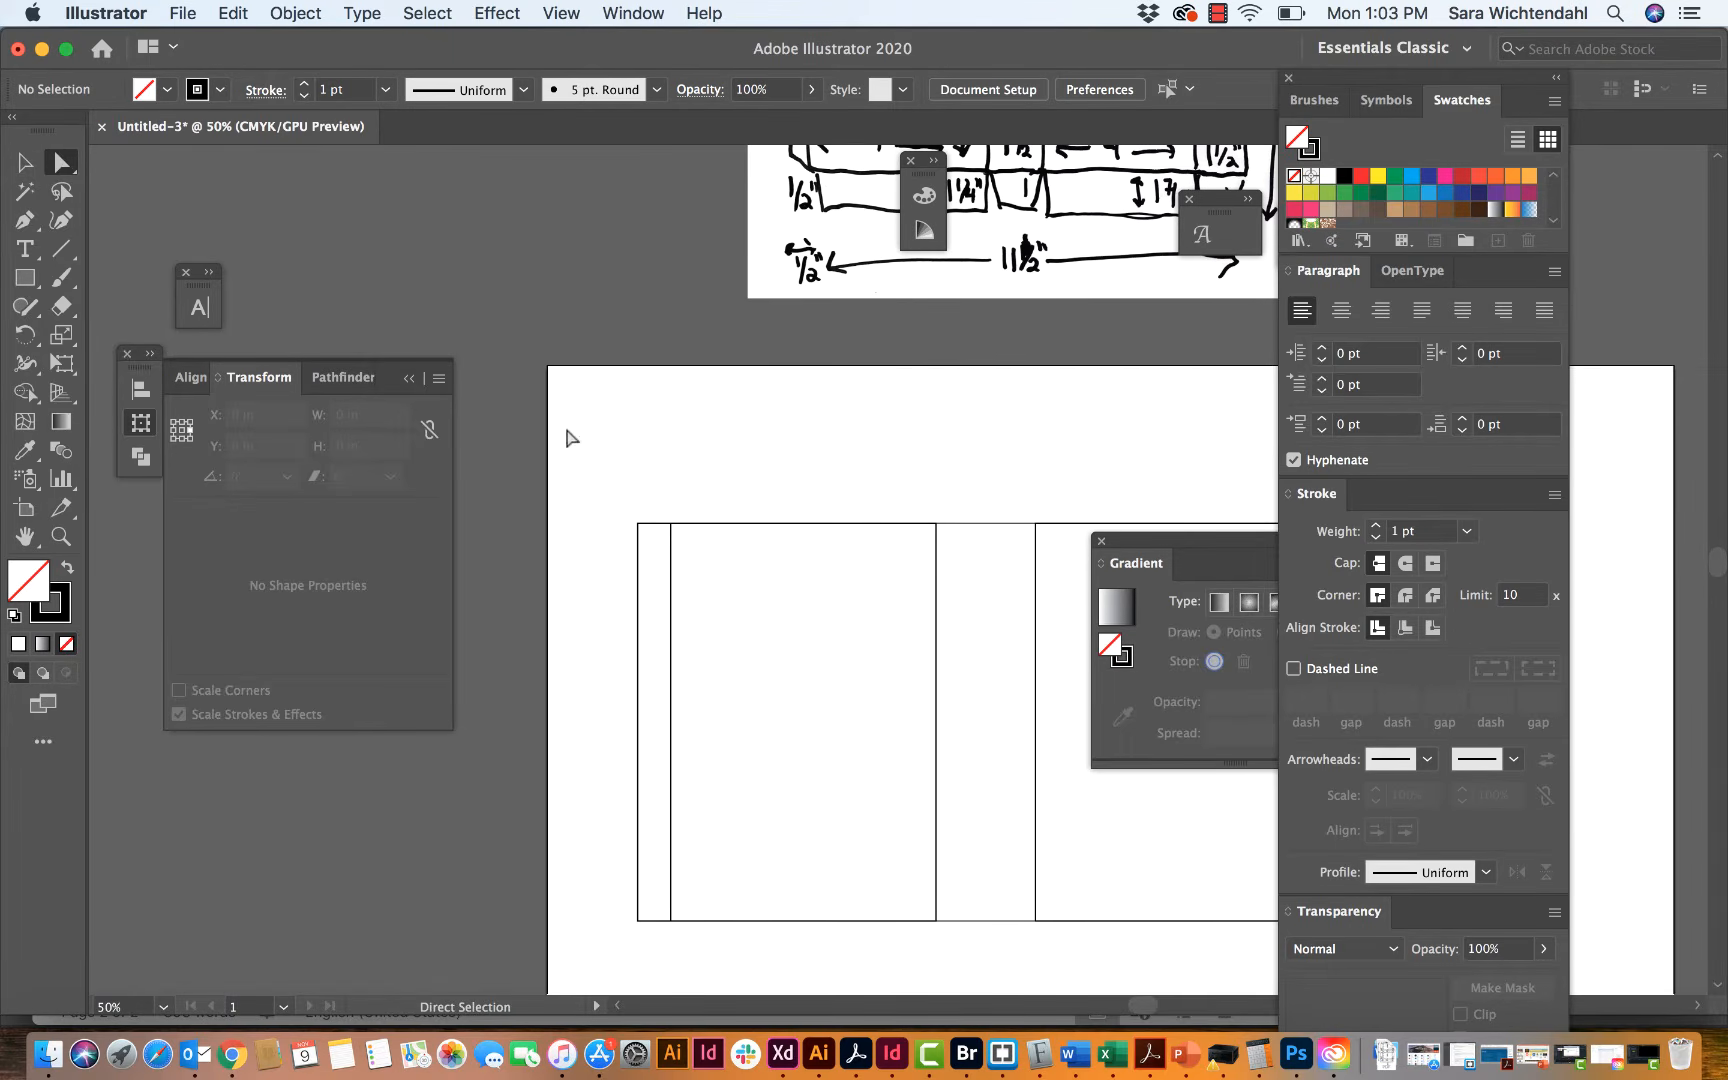
left_click(637, 523)
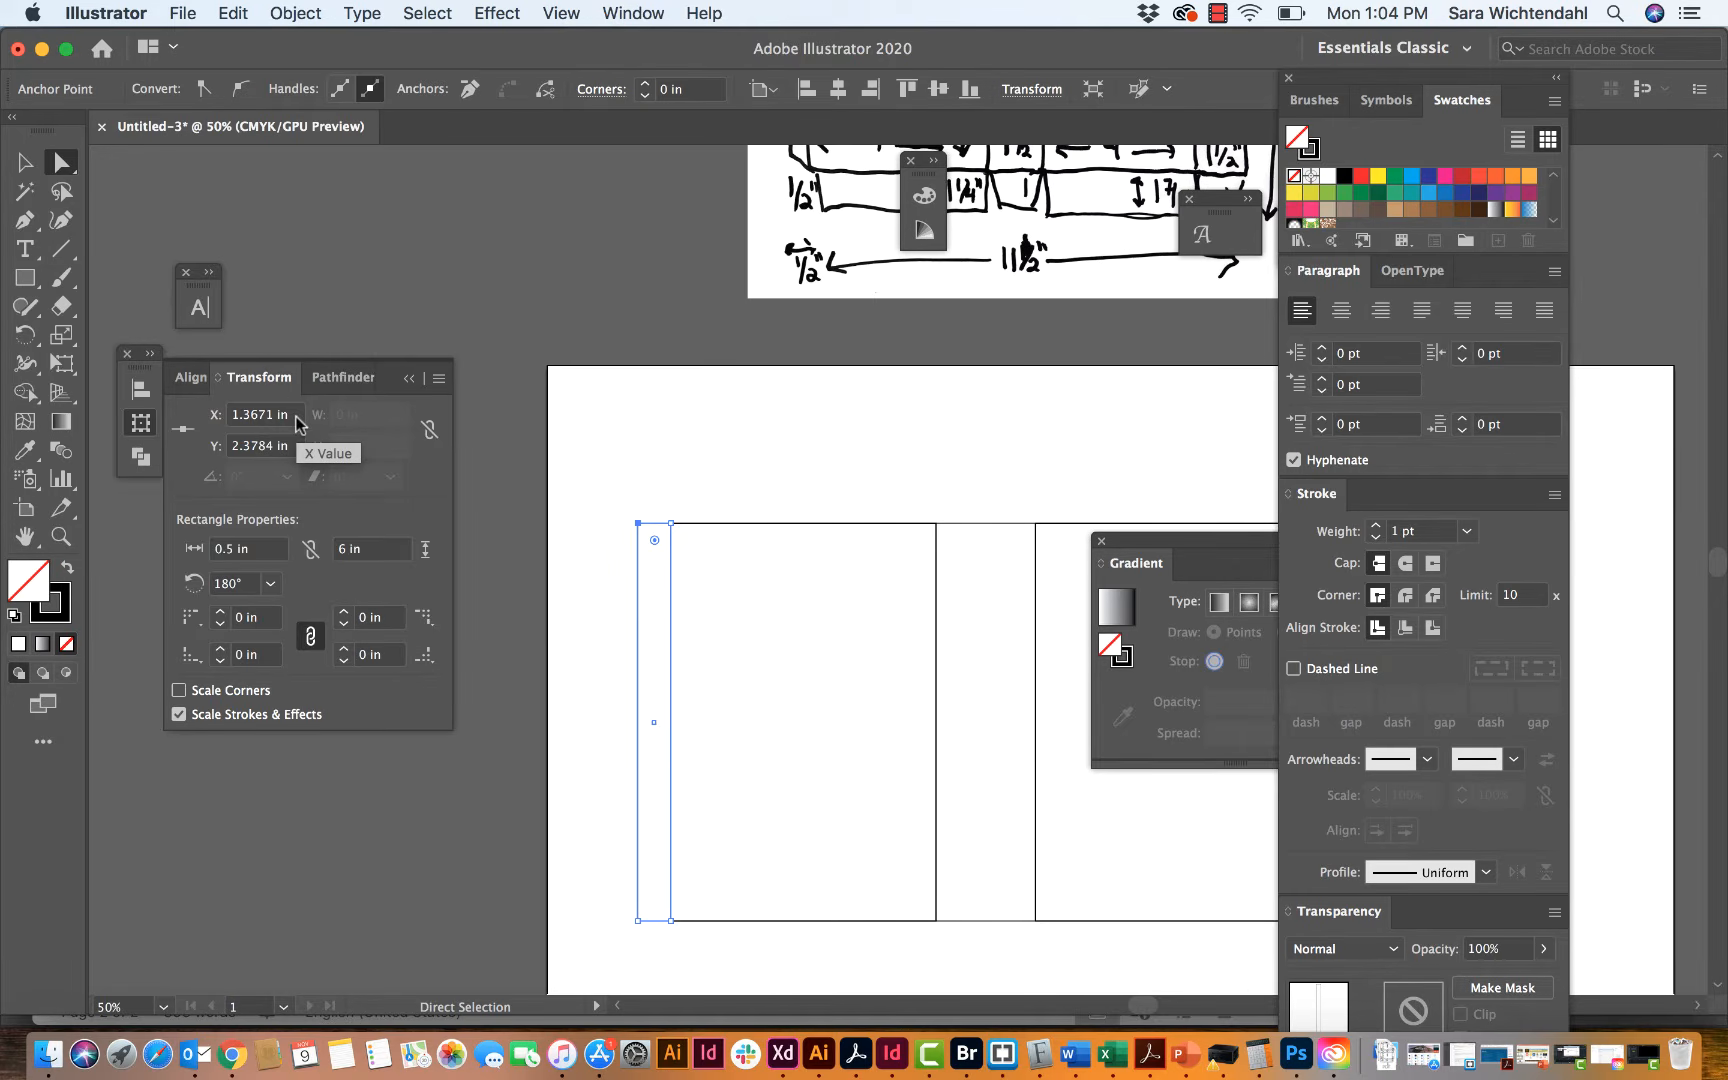
key("Return")
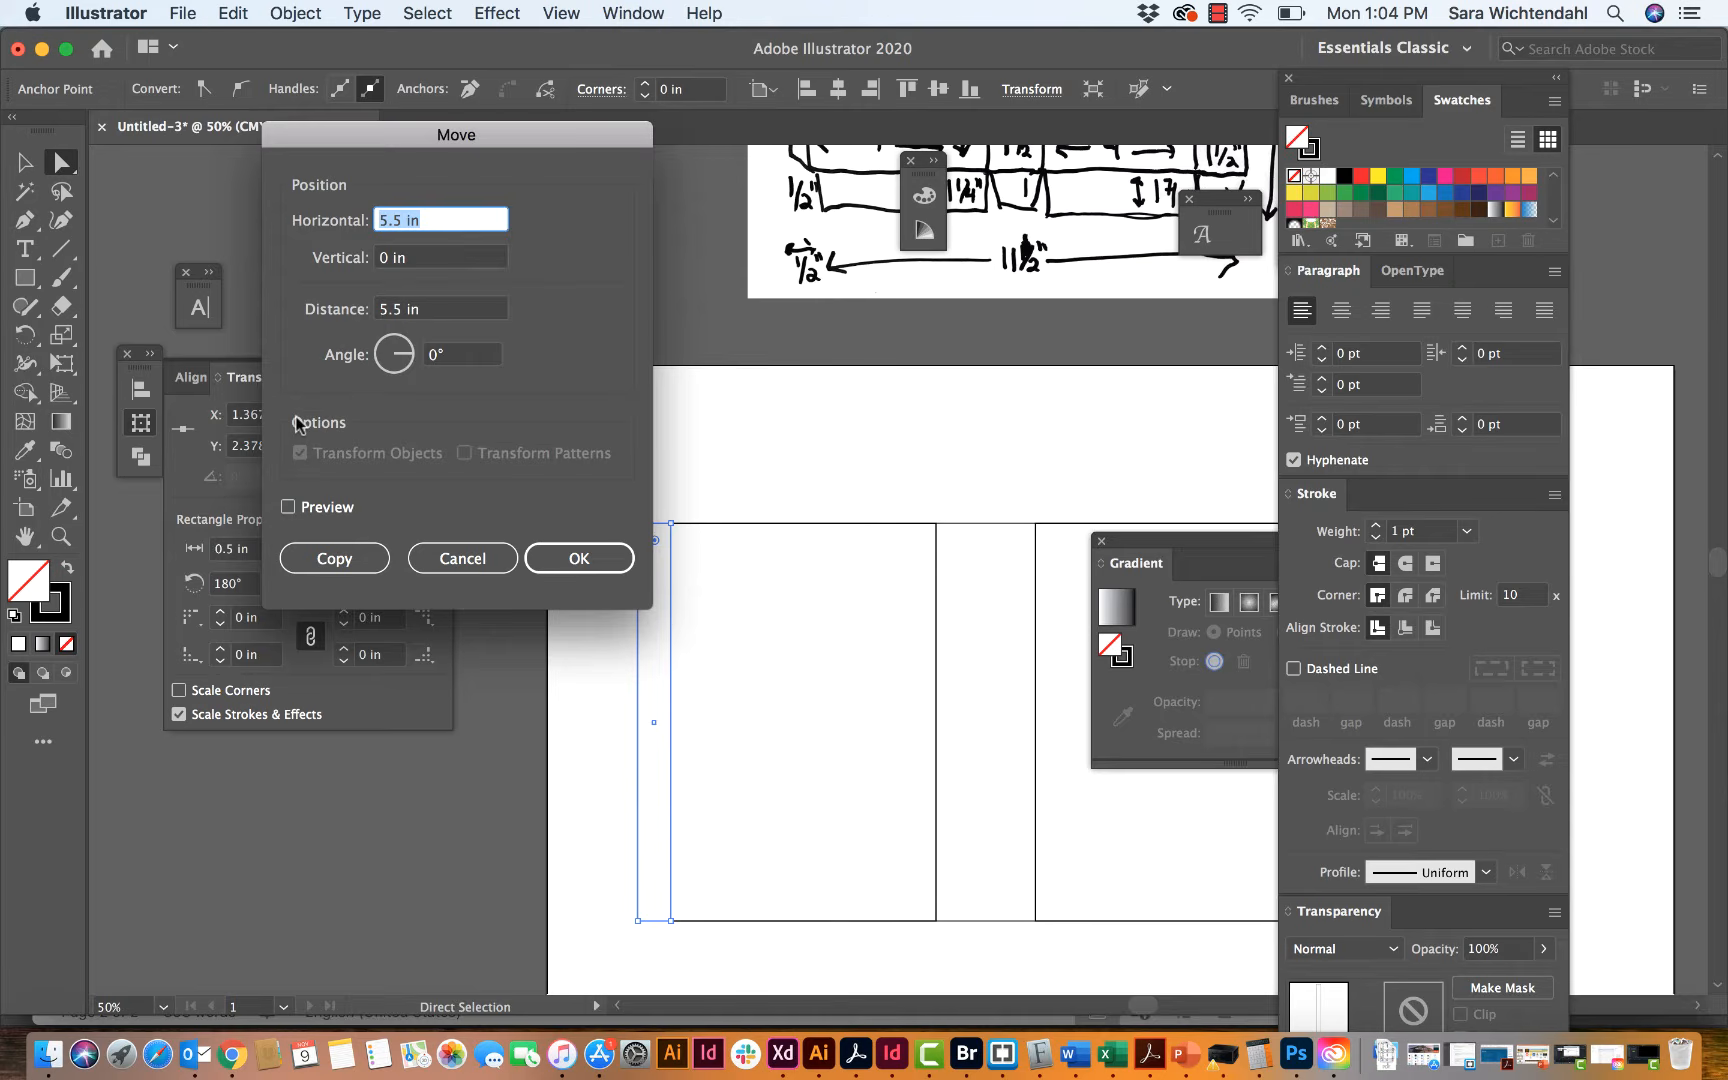
type("0")
left_click_drag(366, 128, 261, 136)
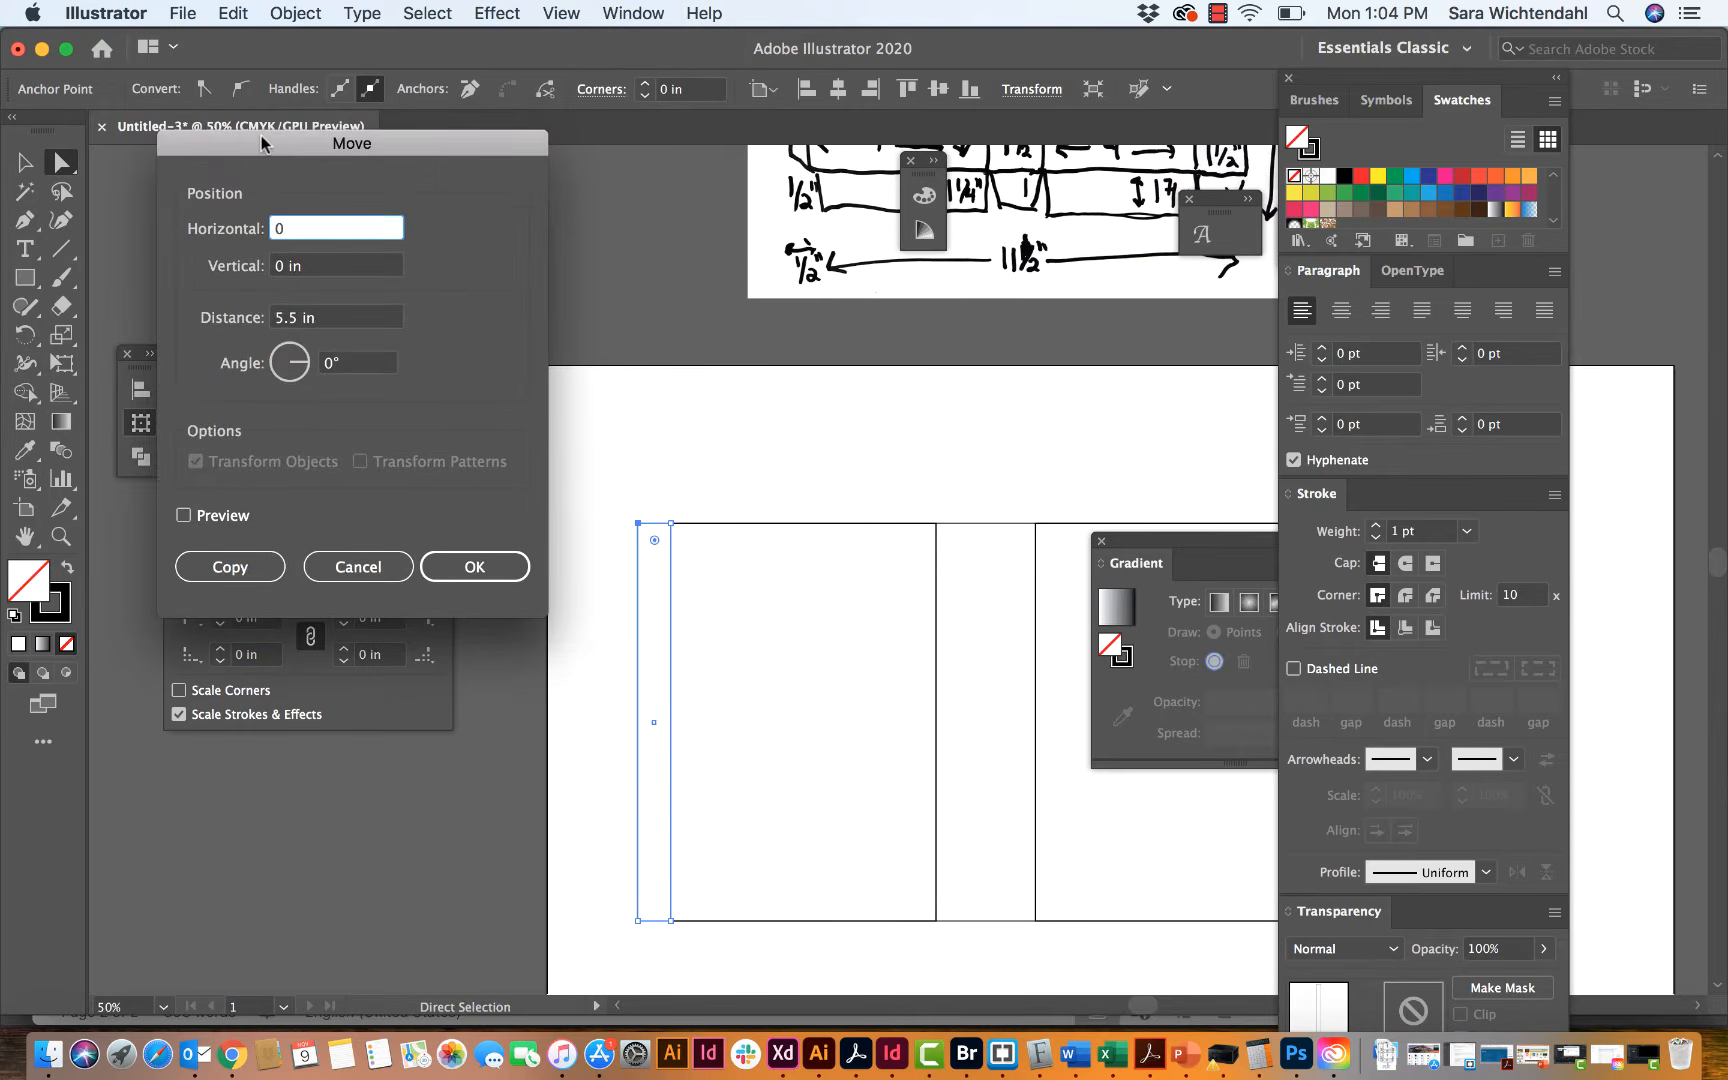
key("Tab")
type(".125")
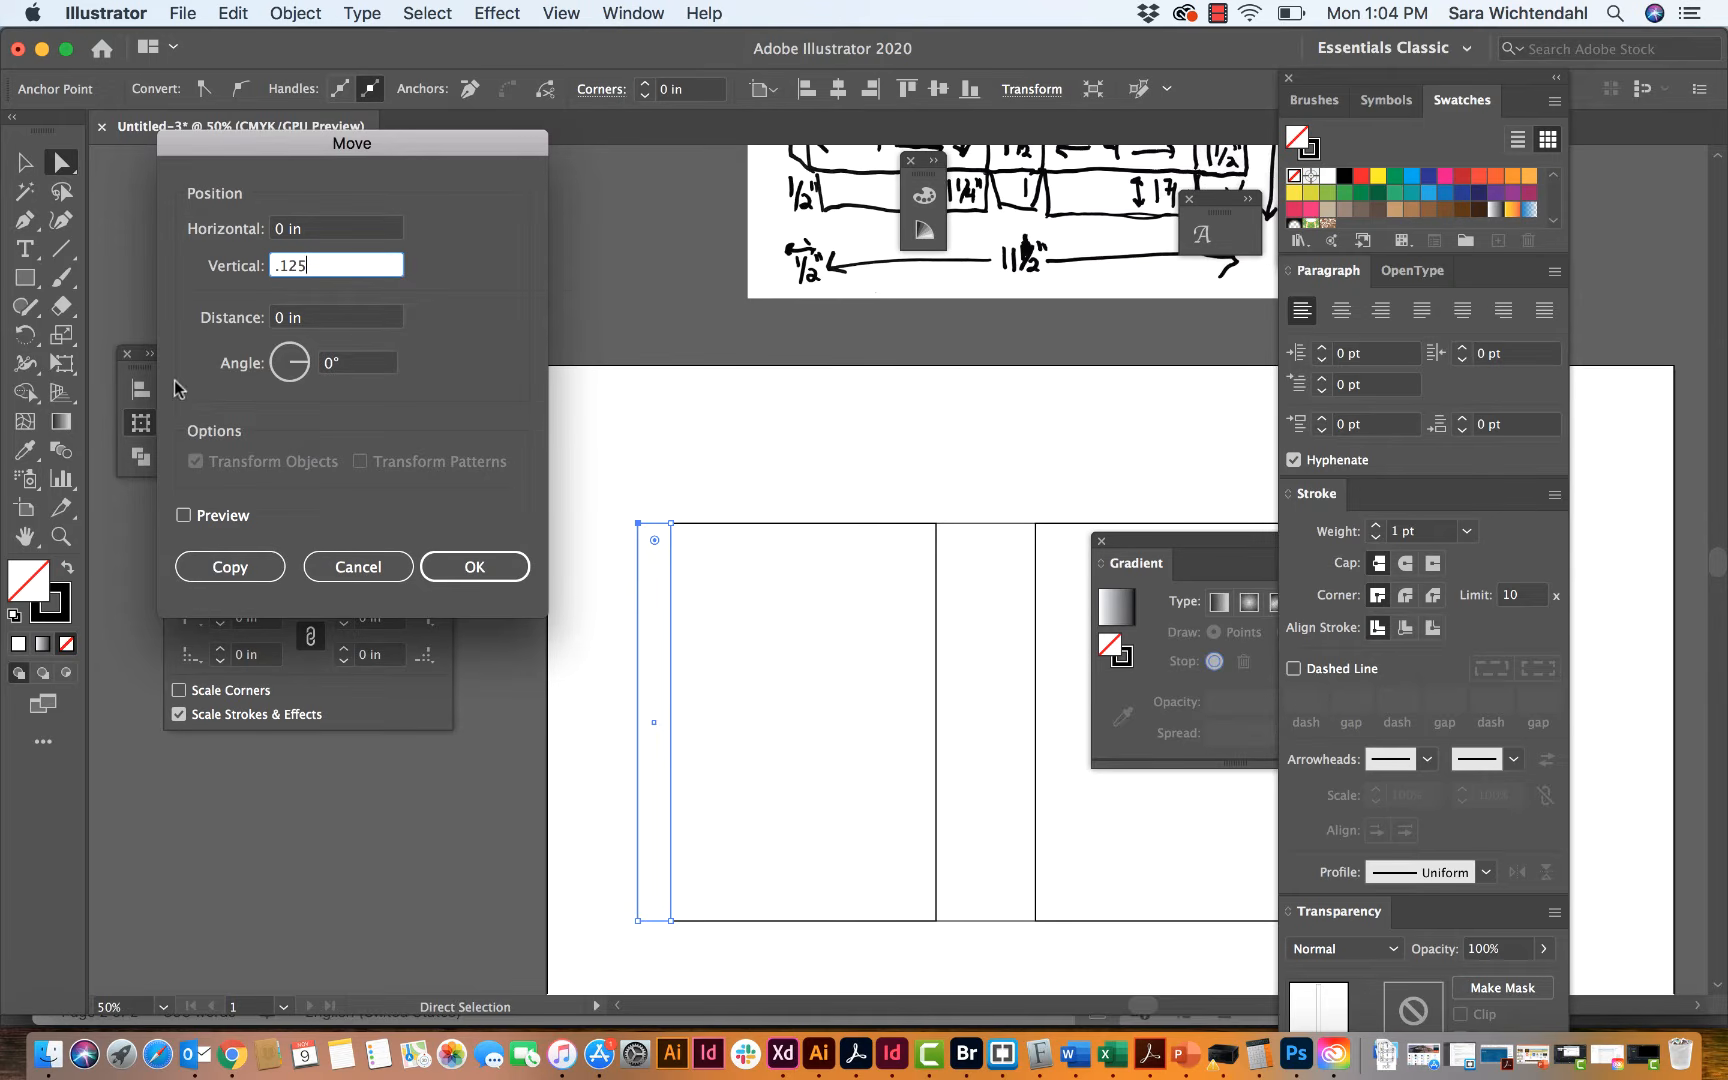
left_click(183, 515)
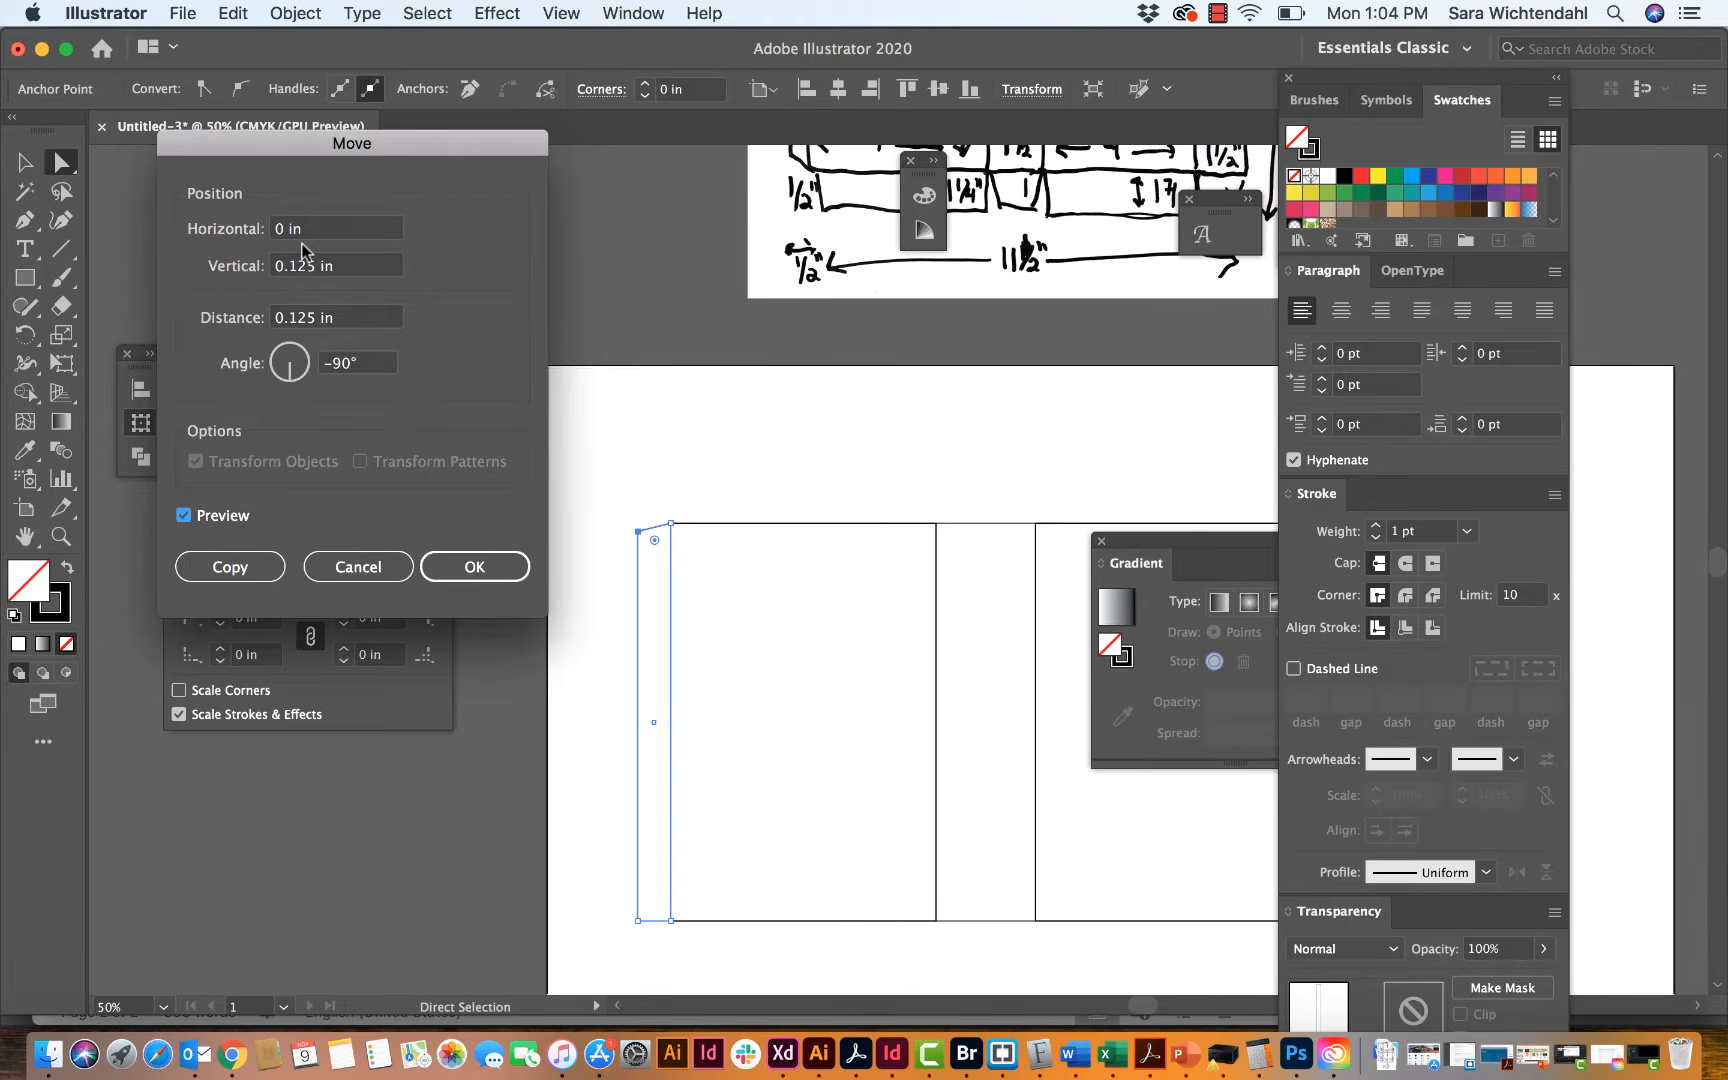
left_click(475, 567)
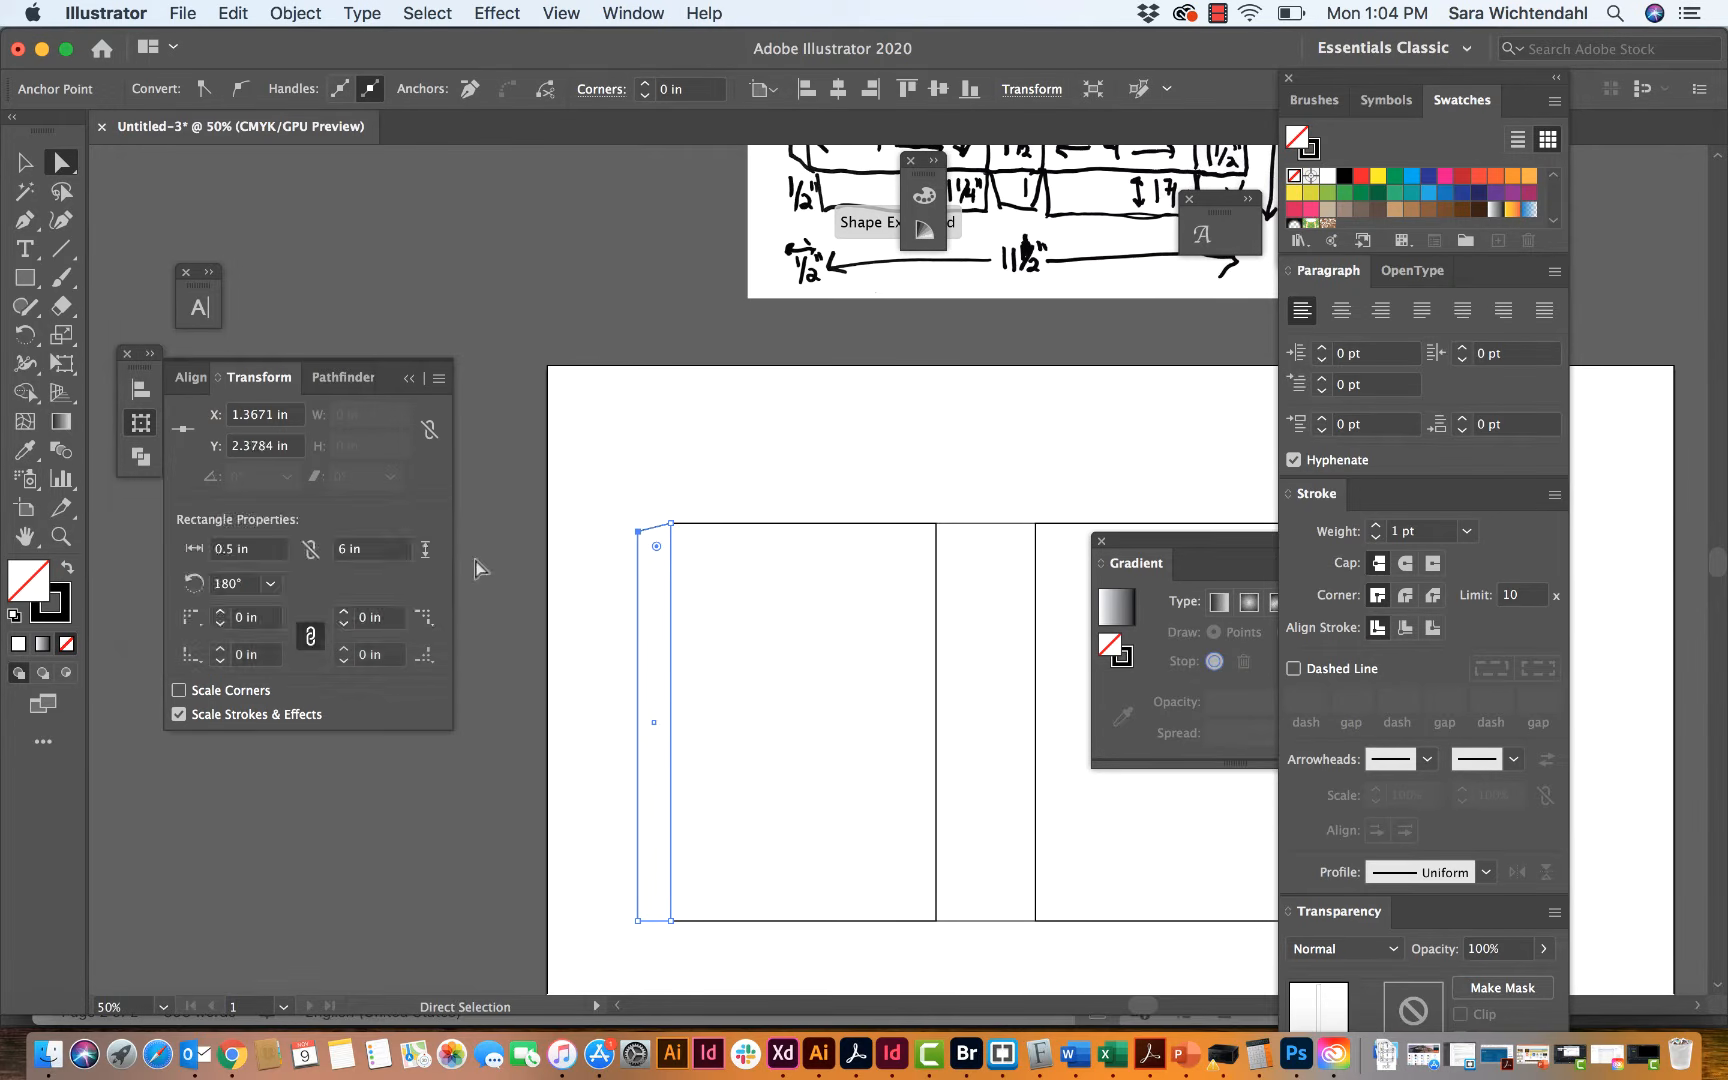
Step: Taper the glue tab's lower outer corner by moving its anchor point -0.125 in vertically, and deselect the tab
left_click(637, 921)
key("Return")
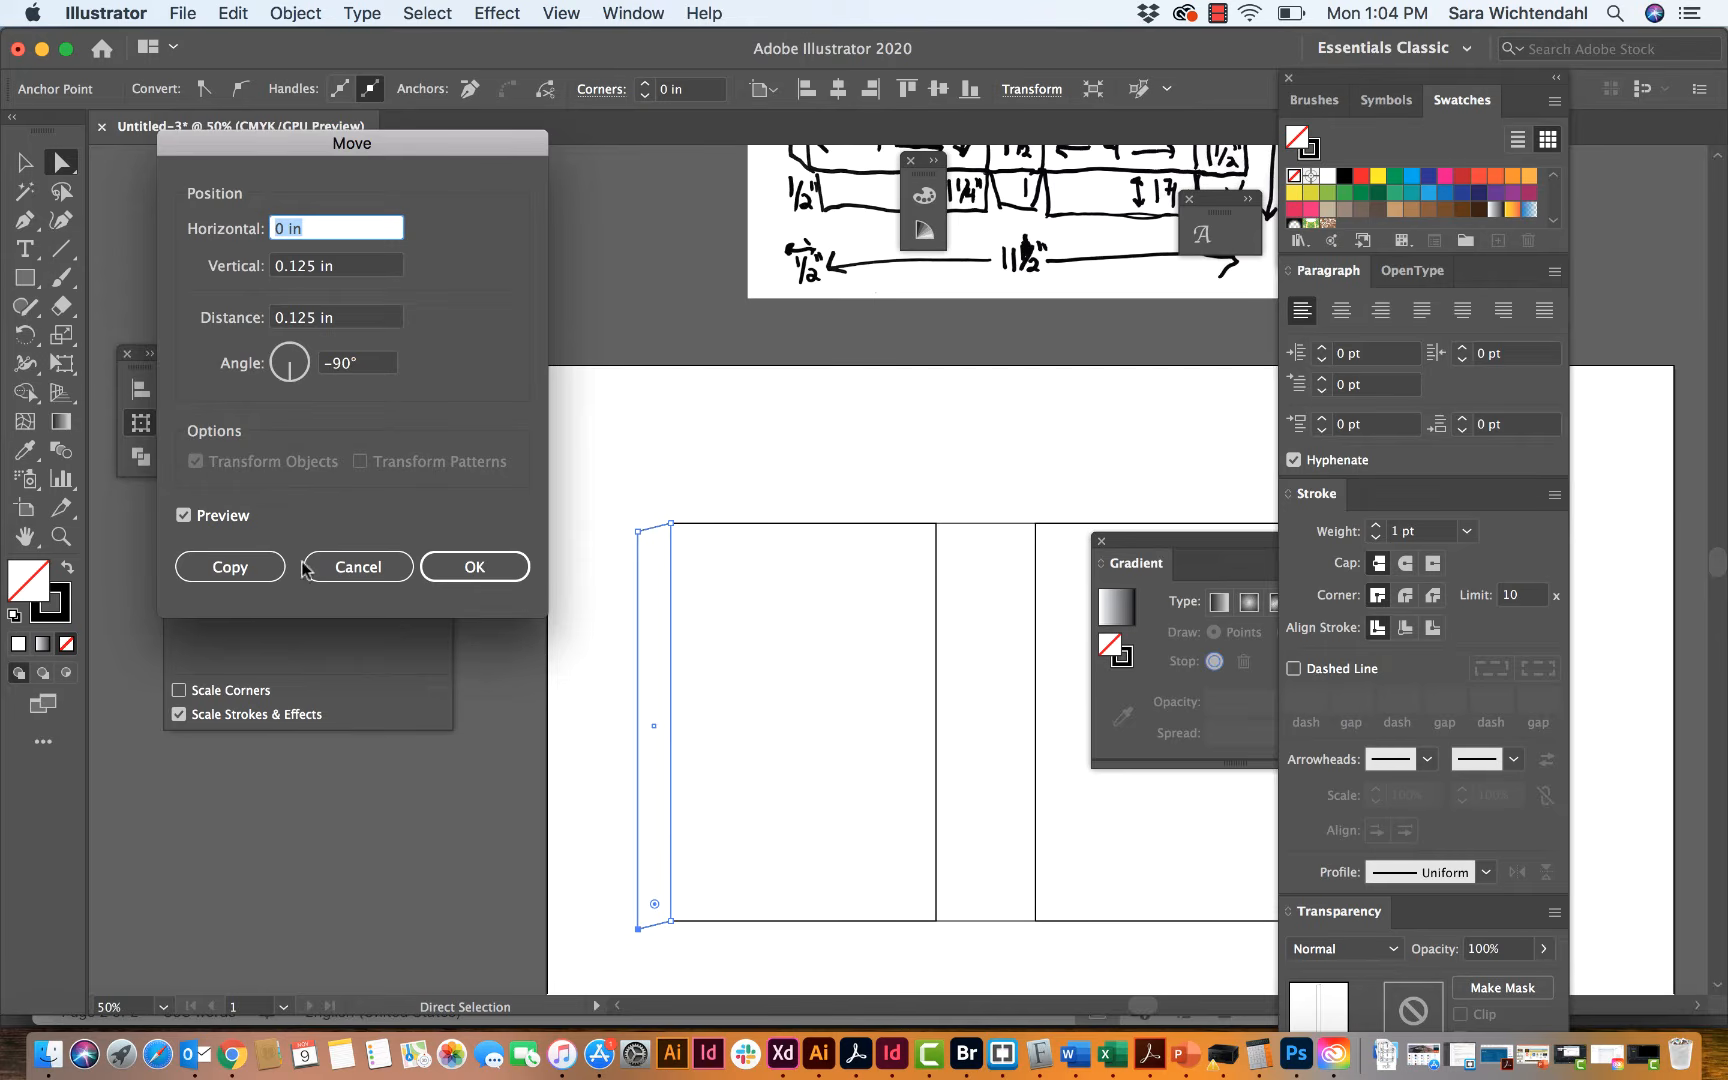
left_click(275, 267)
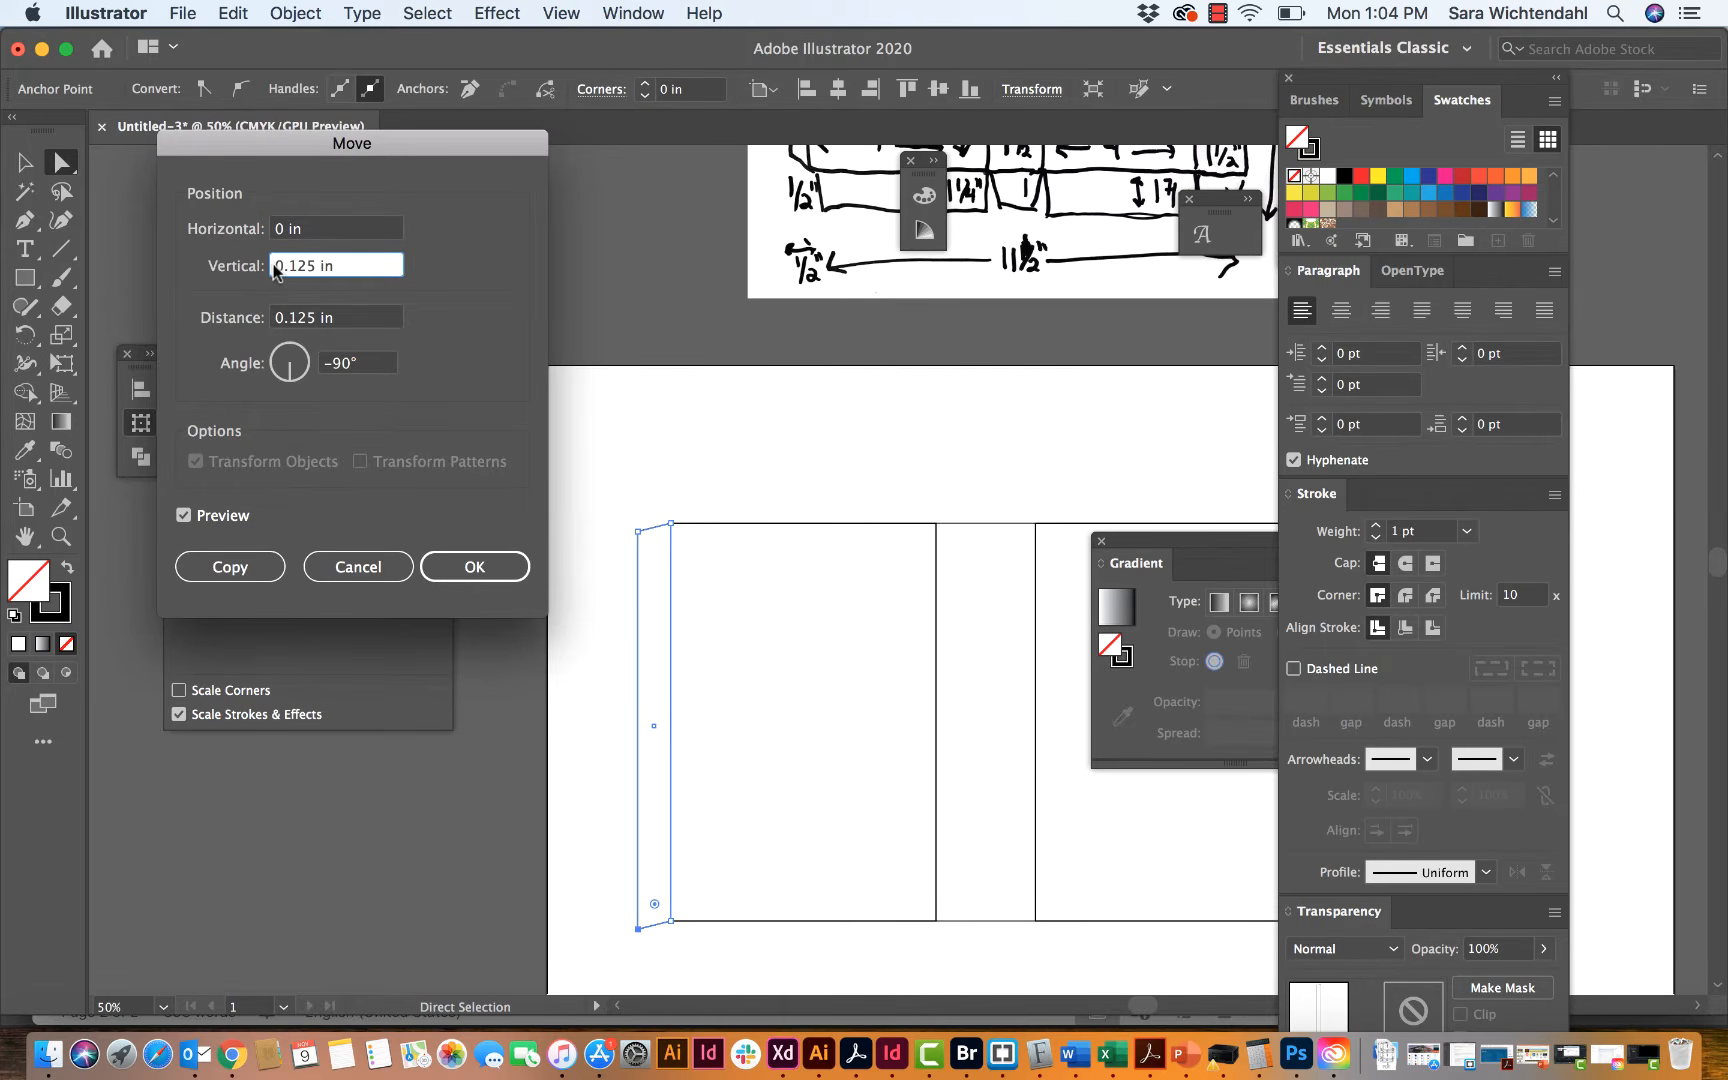
type("-")
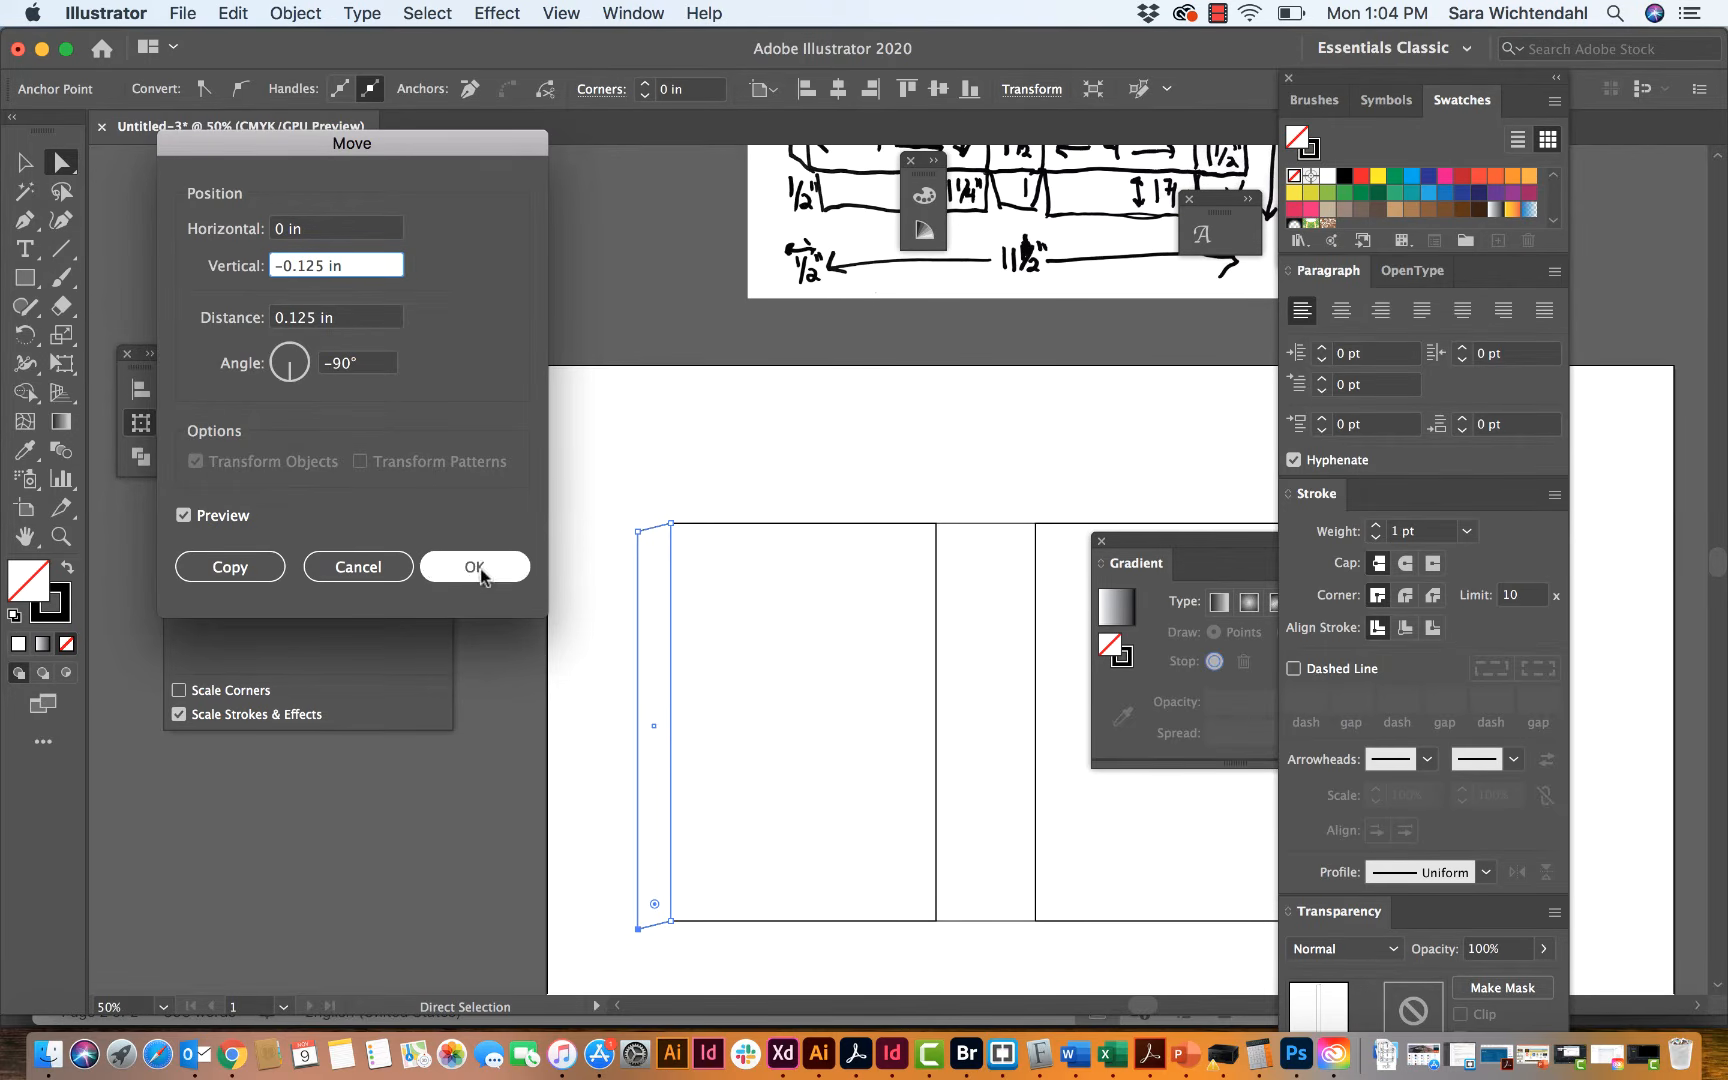
left_click(185, 516)
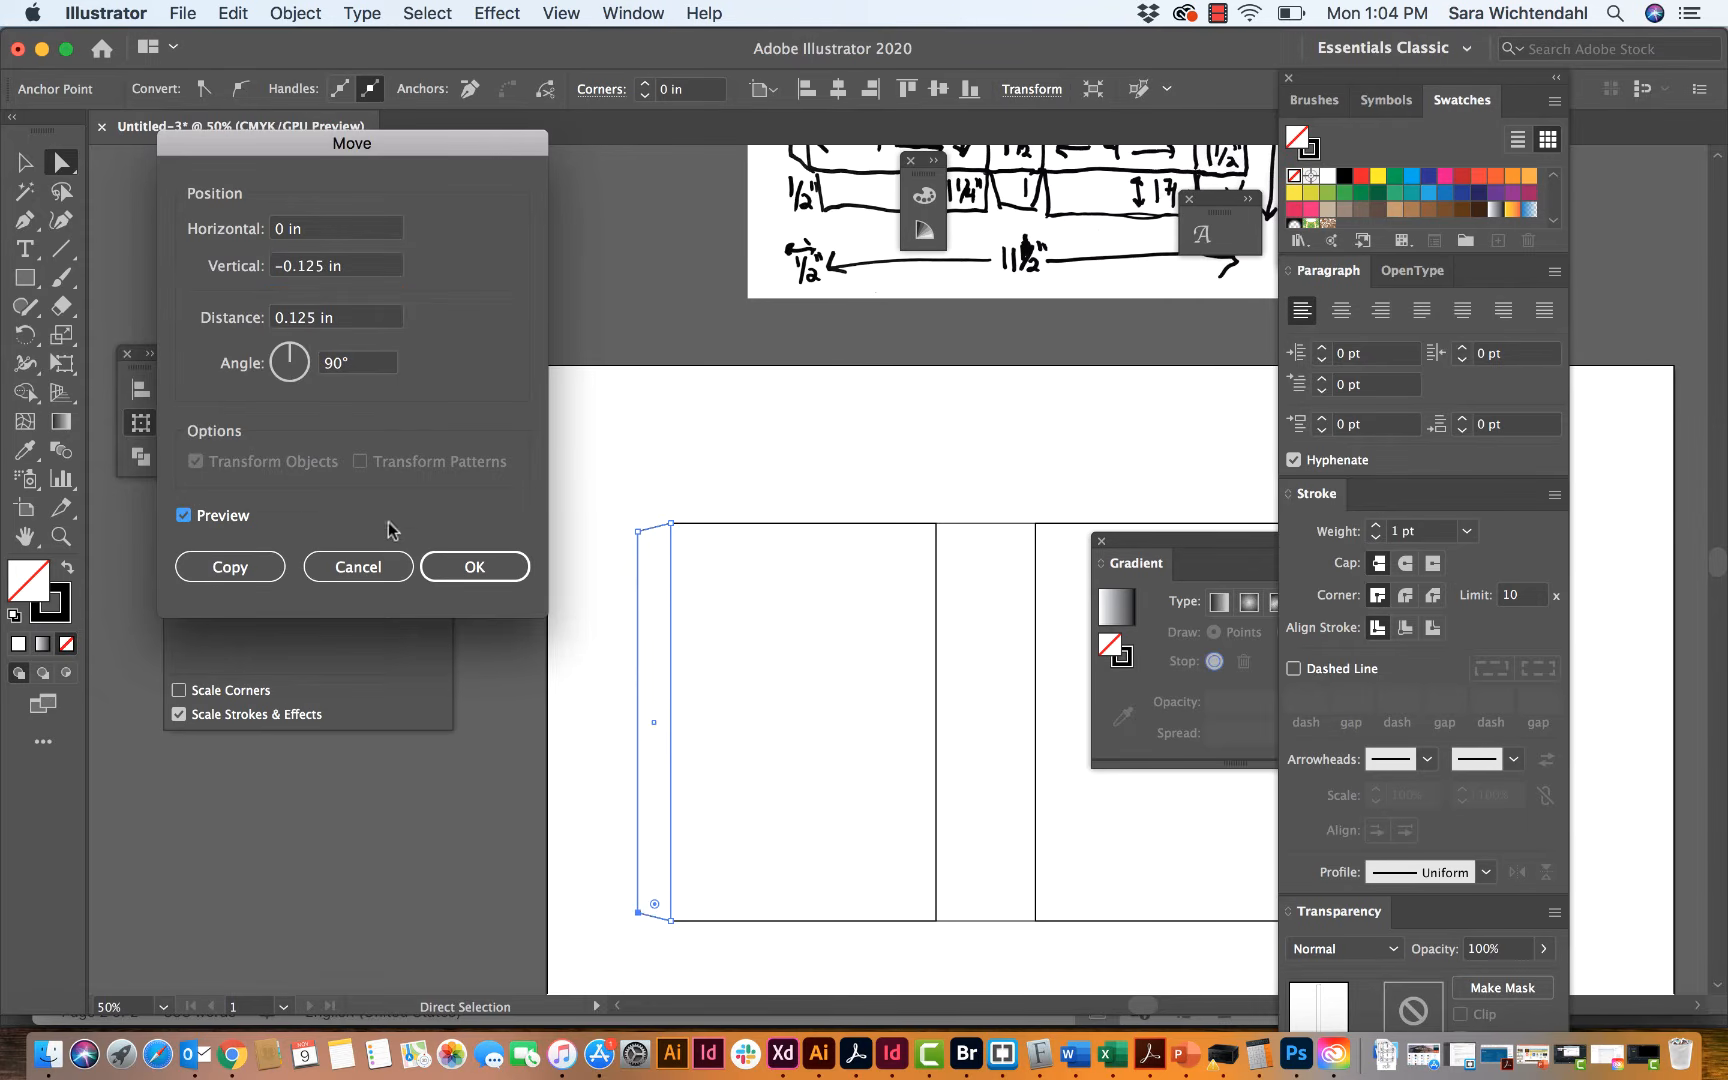
left_click(474, 580)
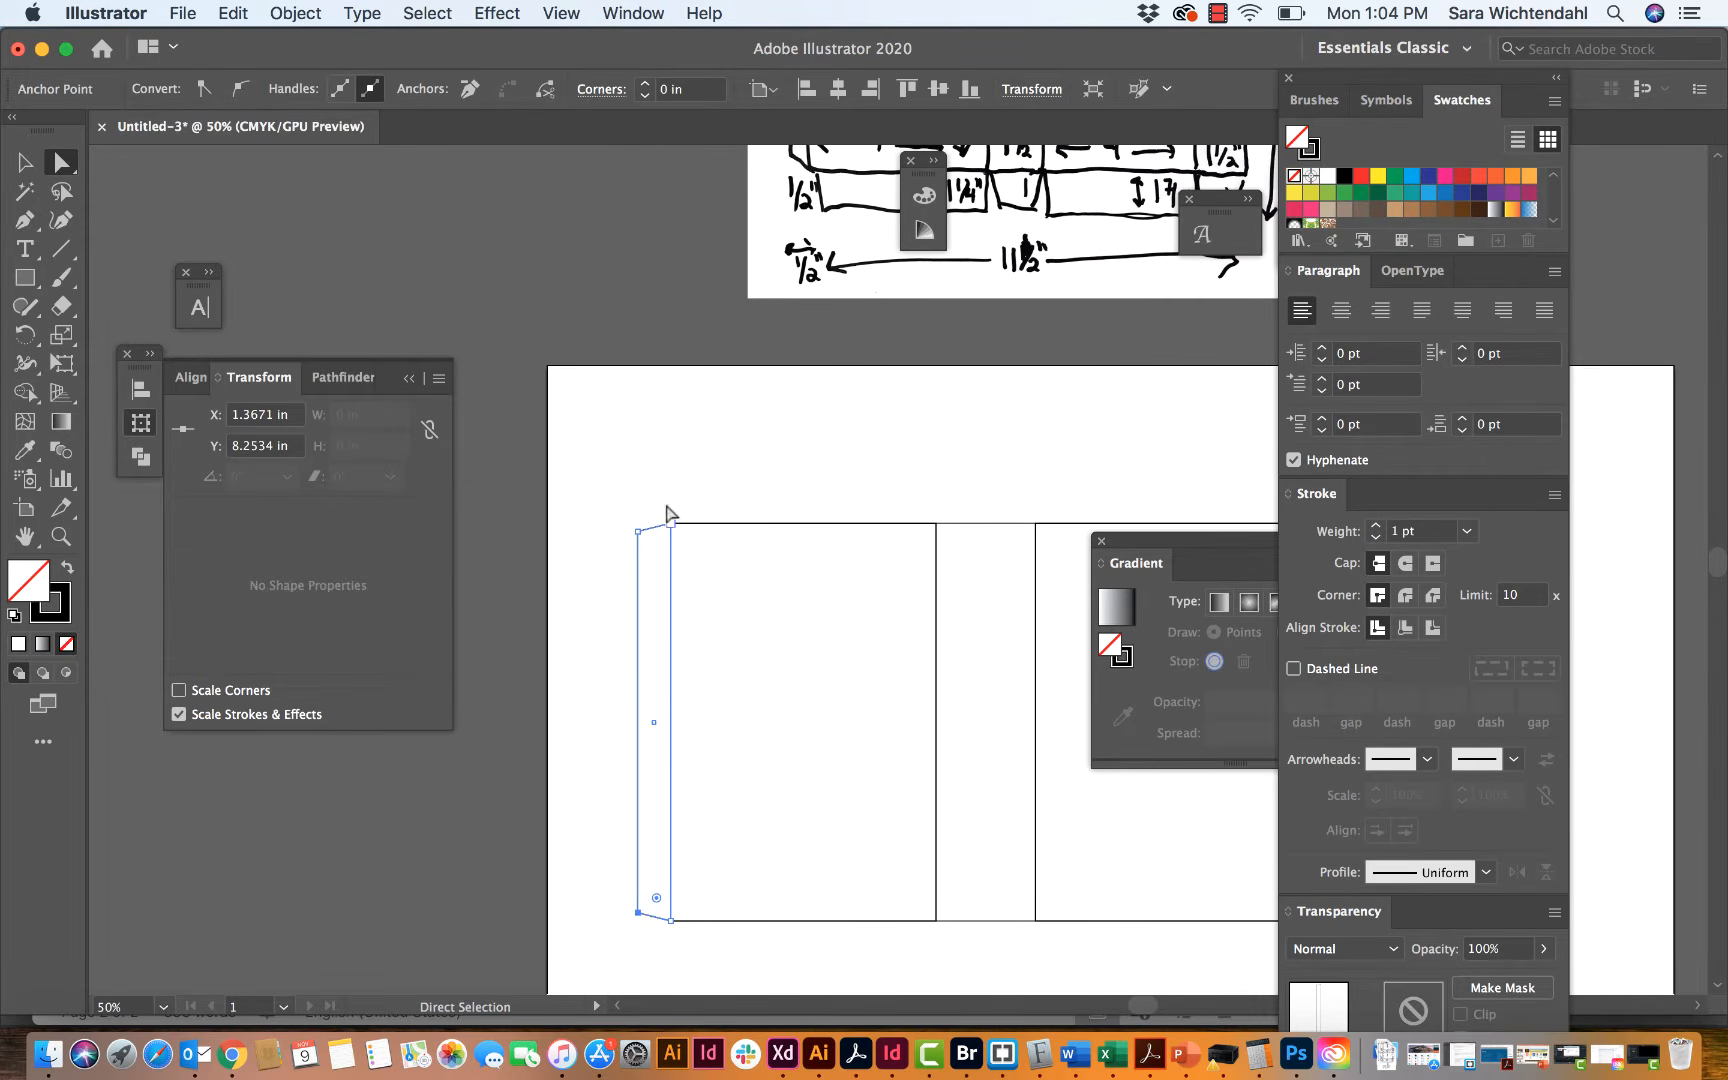
left_click(664, 484)
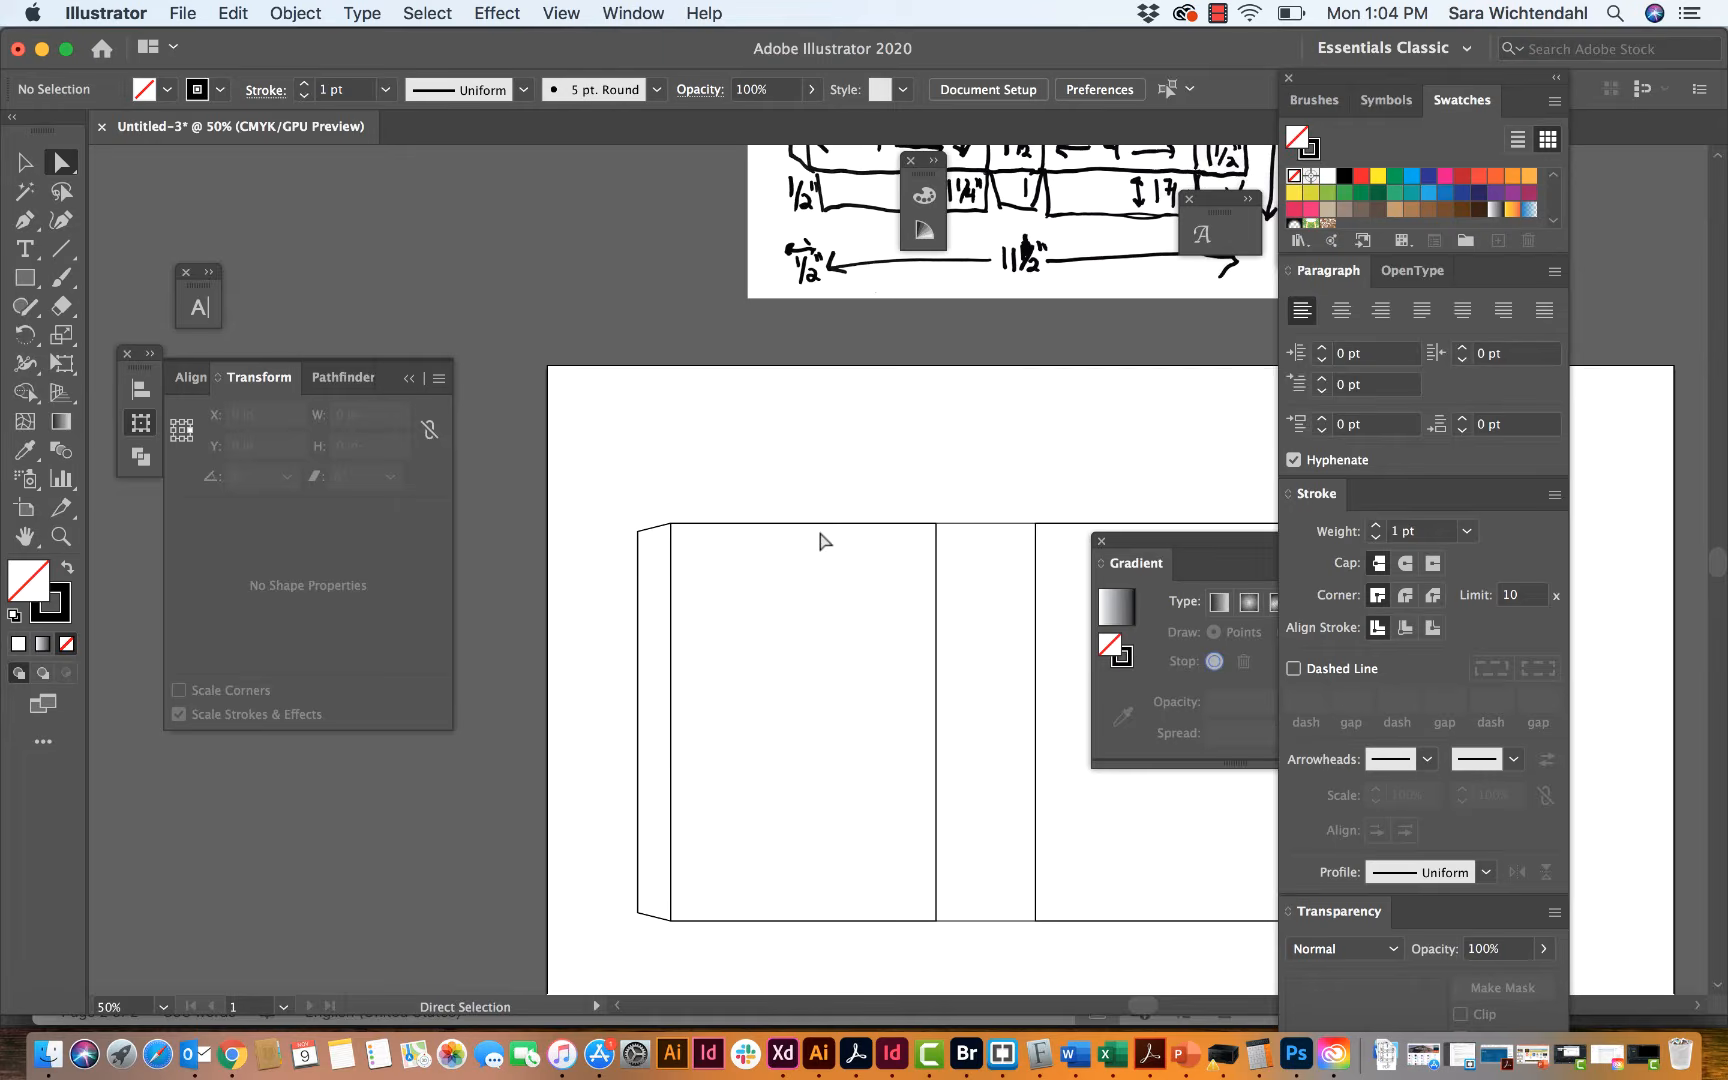
Step: Examine the flap heights and shapes above and below the panels in the sketch, moving the Transform panel clear of the artwork
scroll(825, 541, "right", 5)
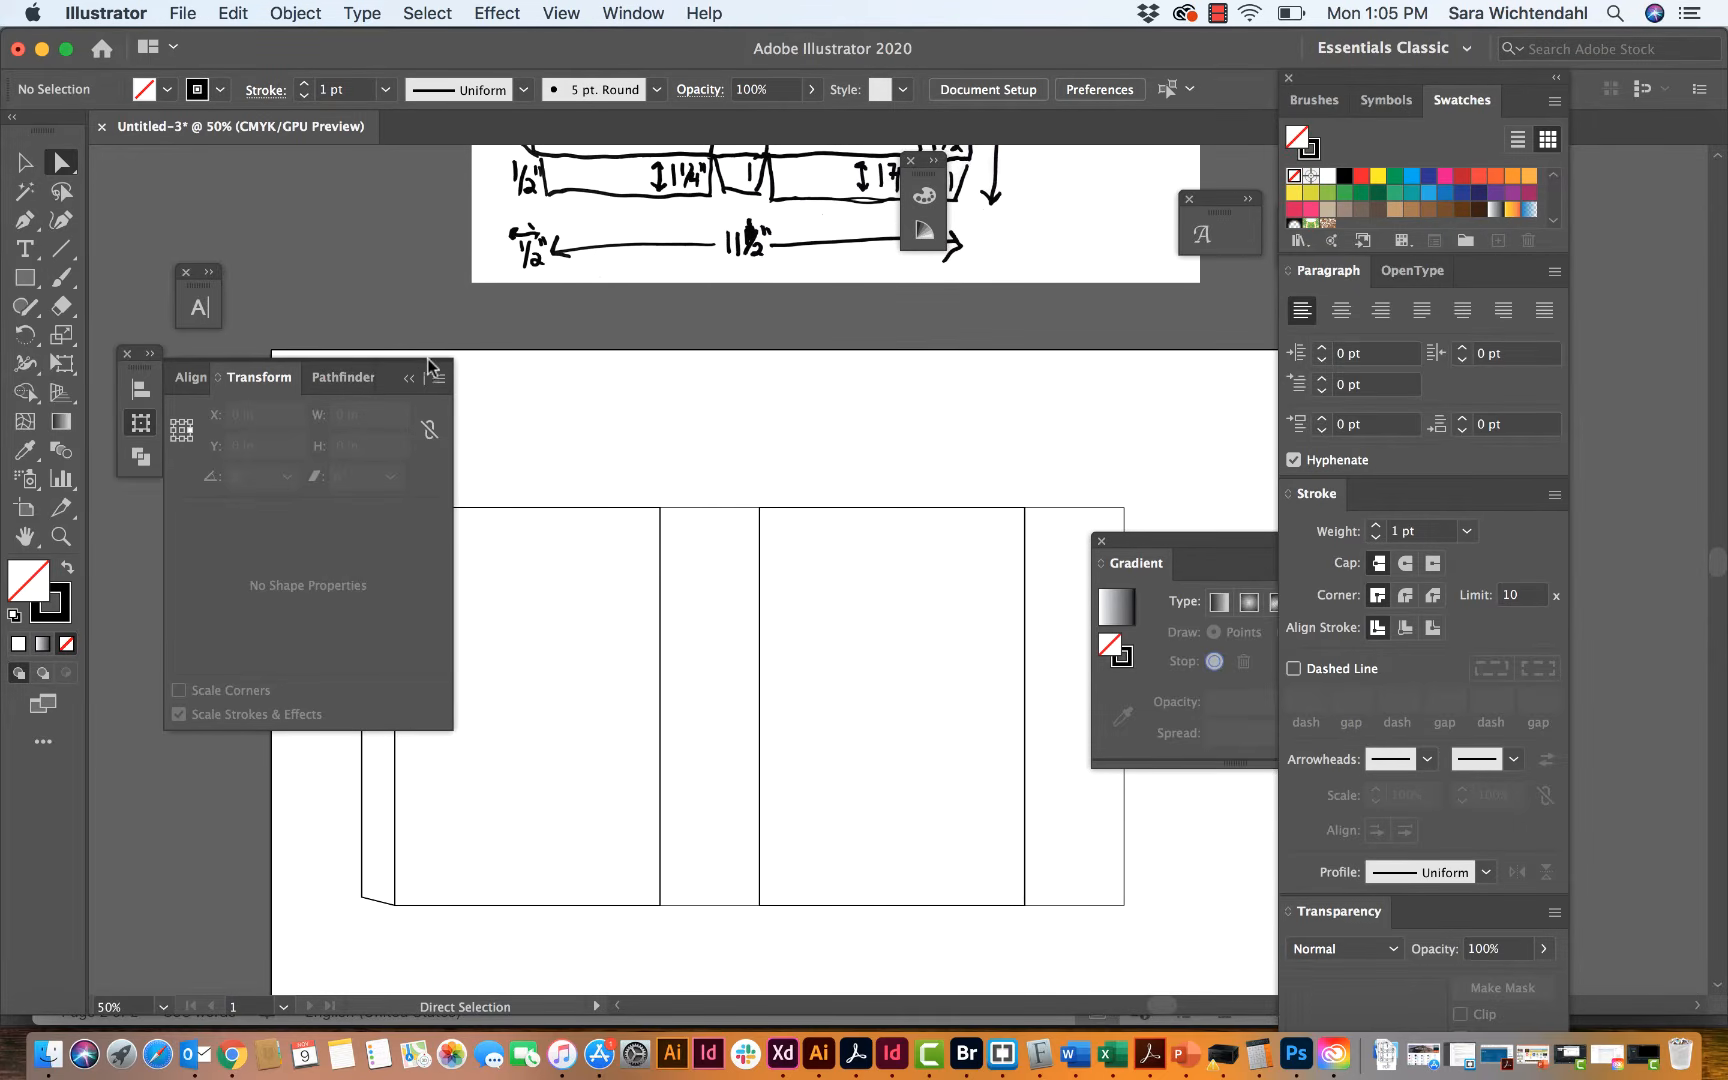
left_click_drag(437, 368, 392, 178)
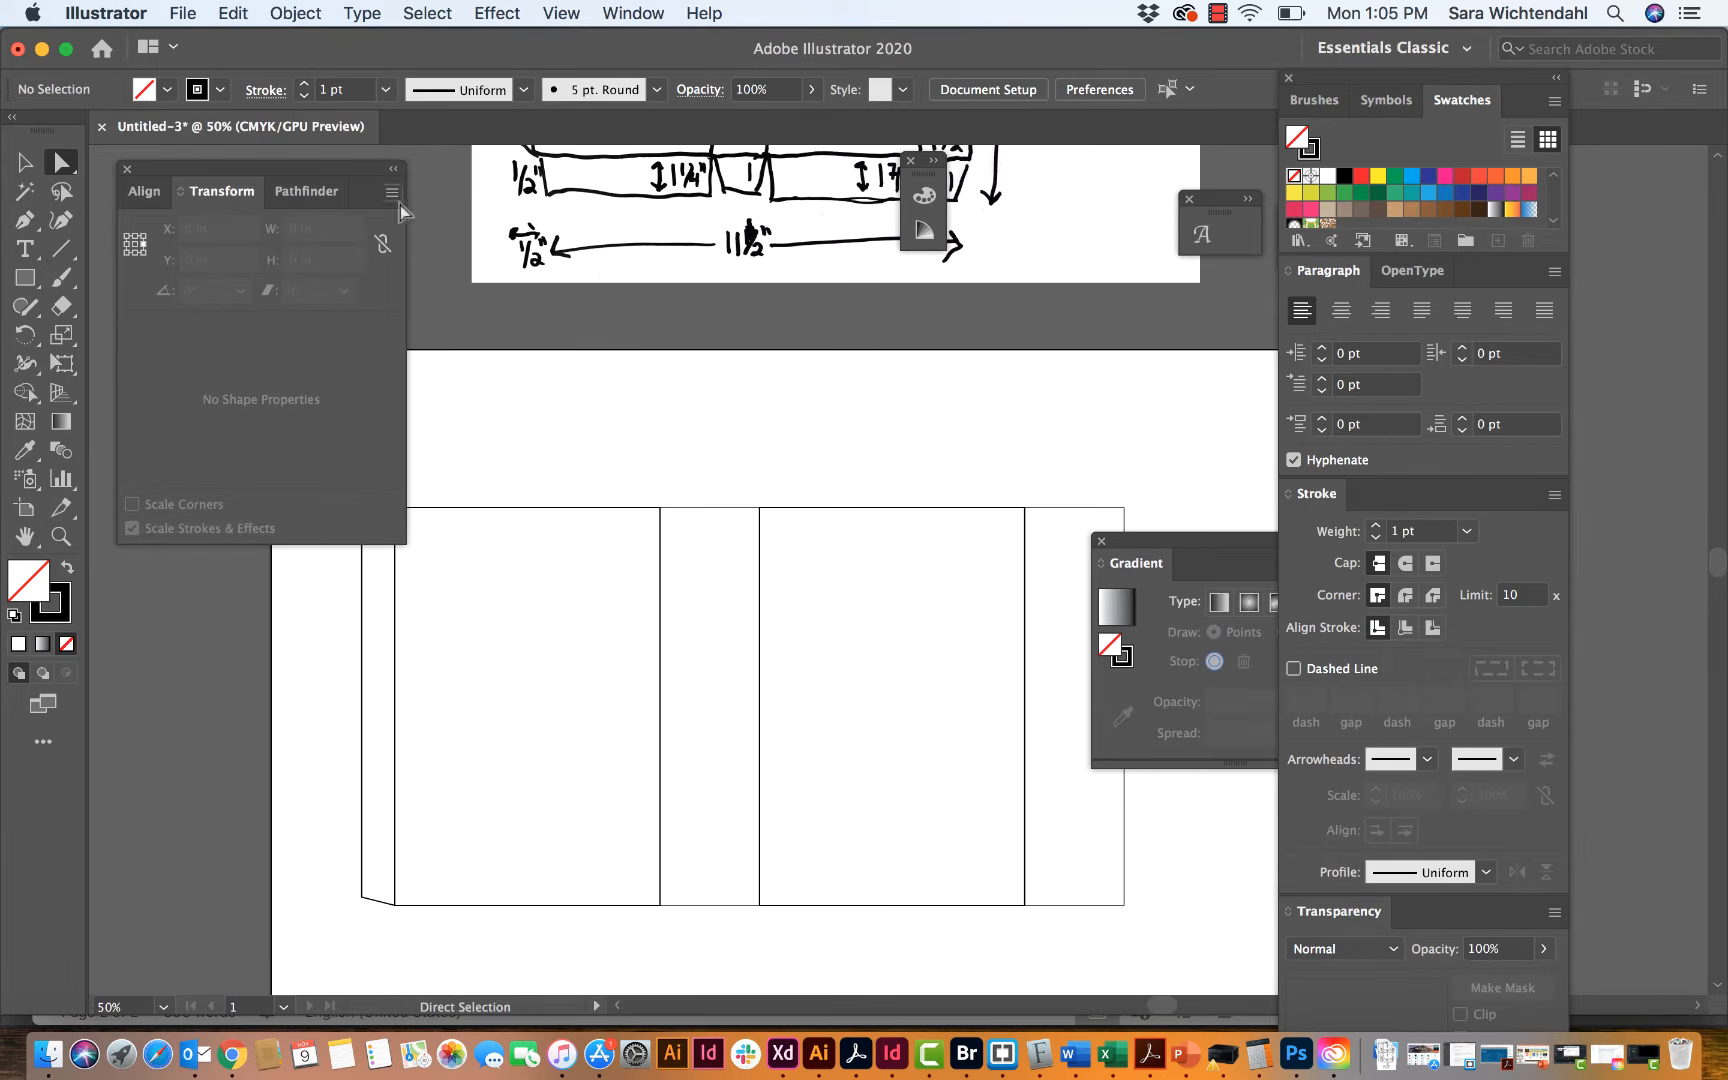
scroll(734, 451, "up", 1)
scroll(734, 451, "up", 10)
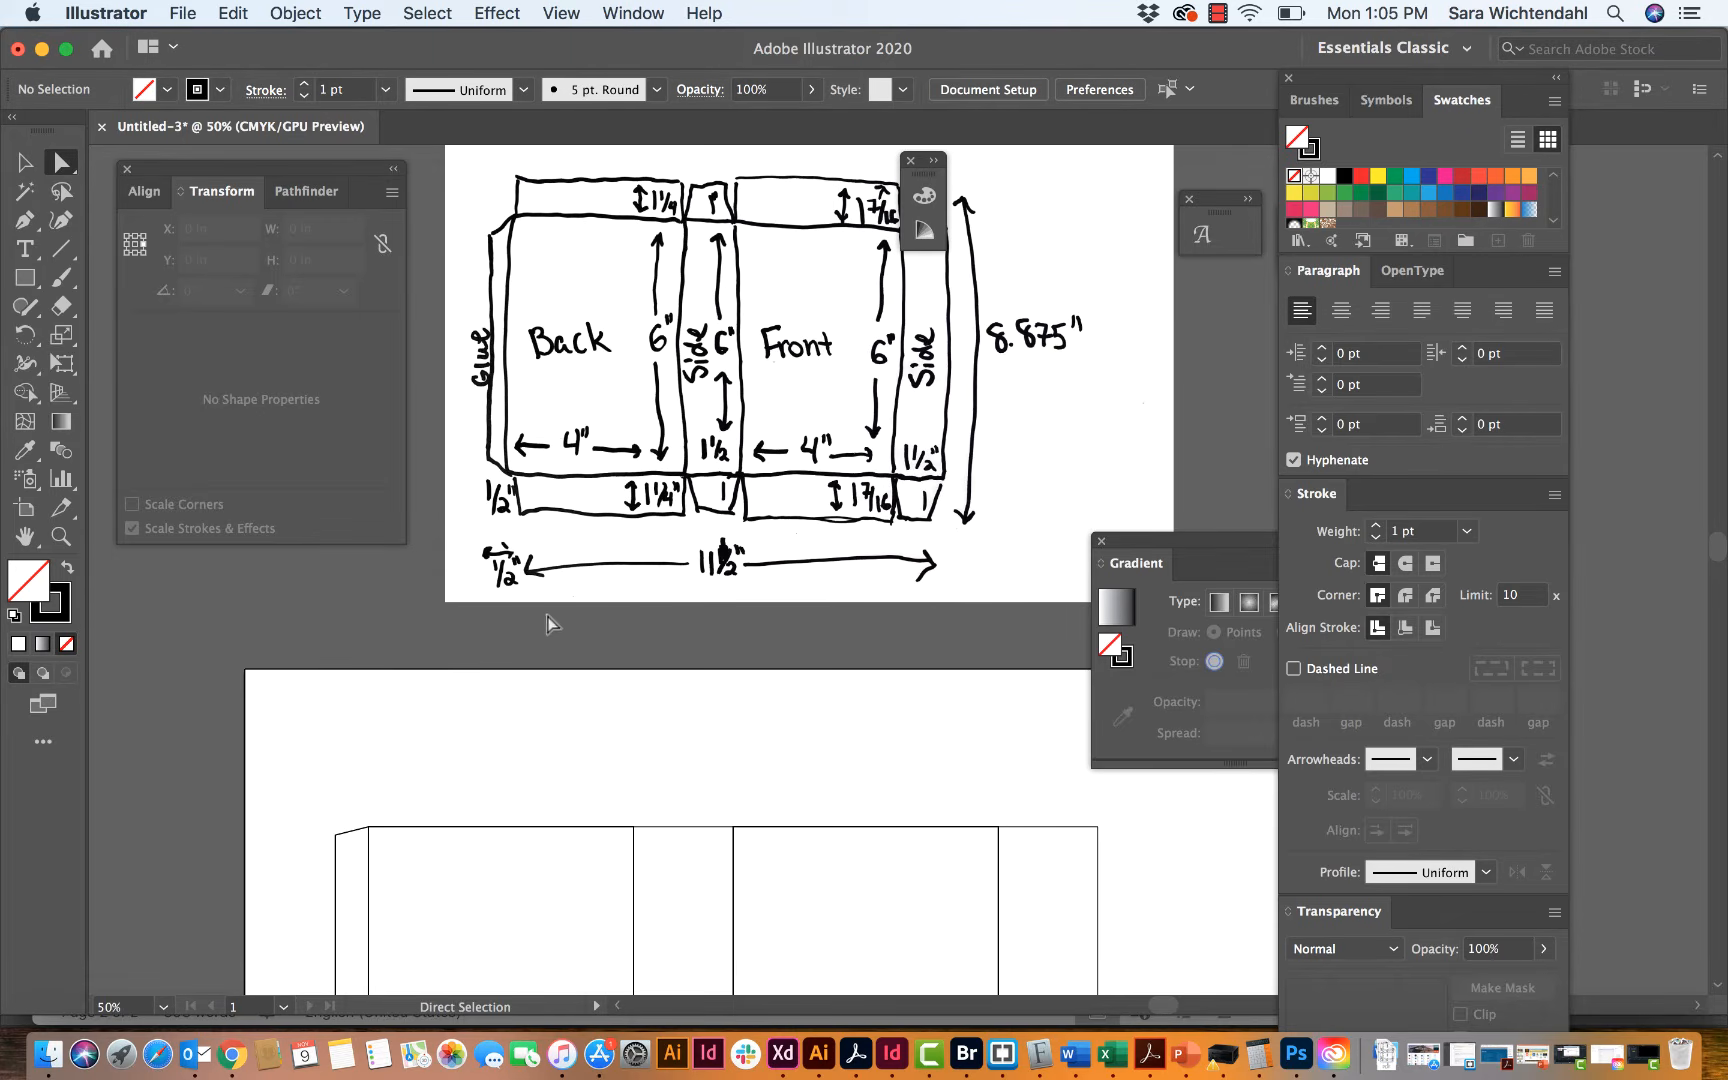
scroll(709, 768, "up", 2)
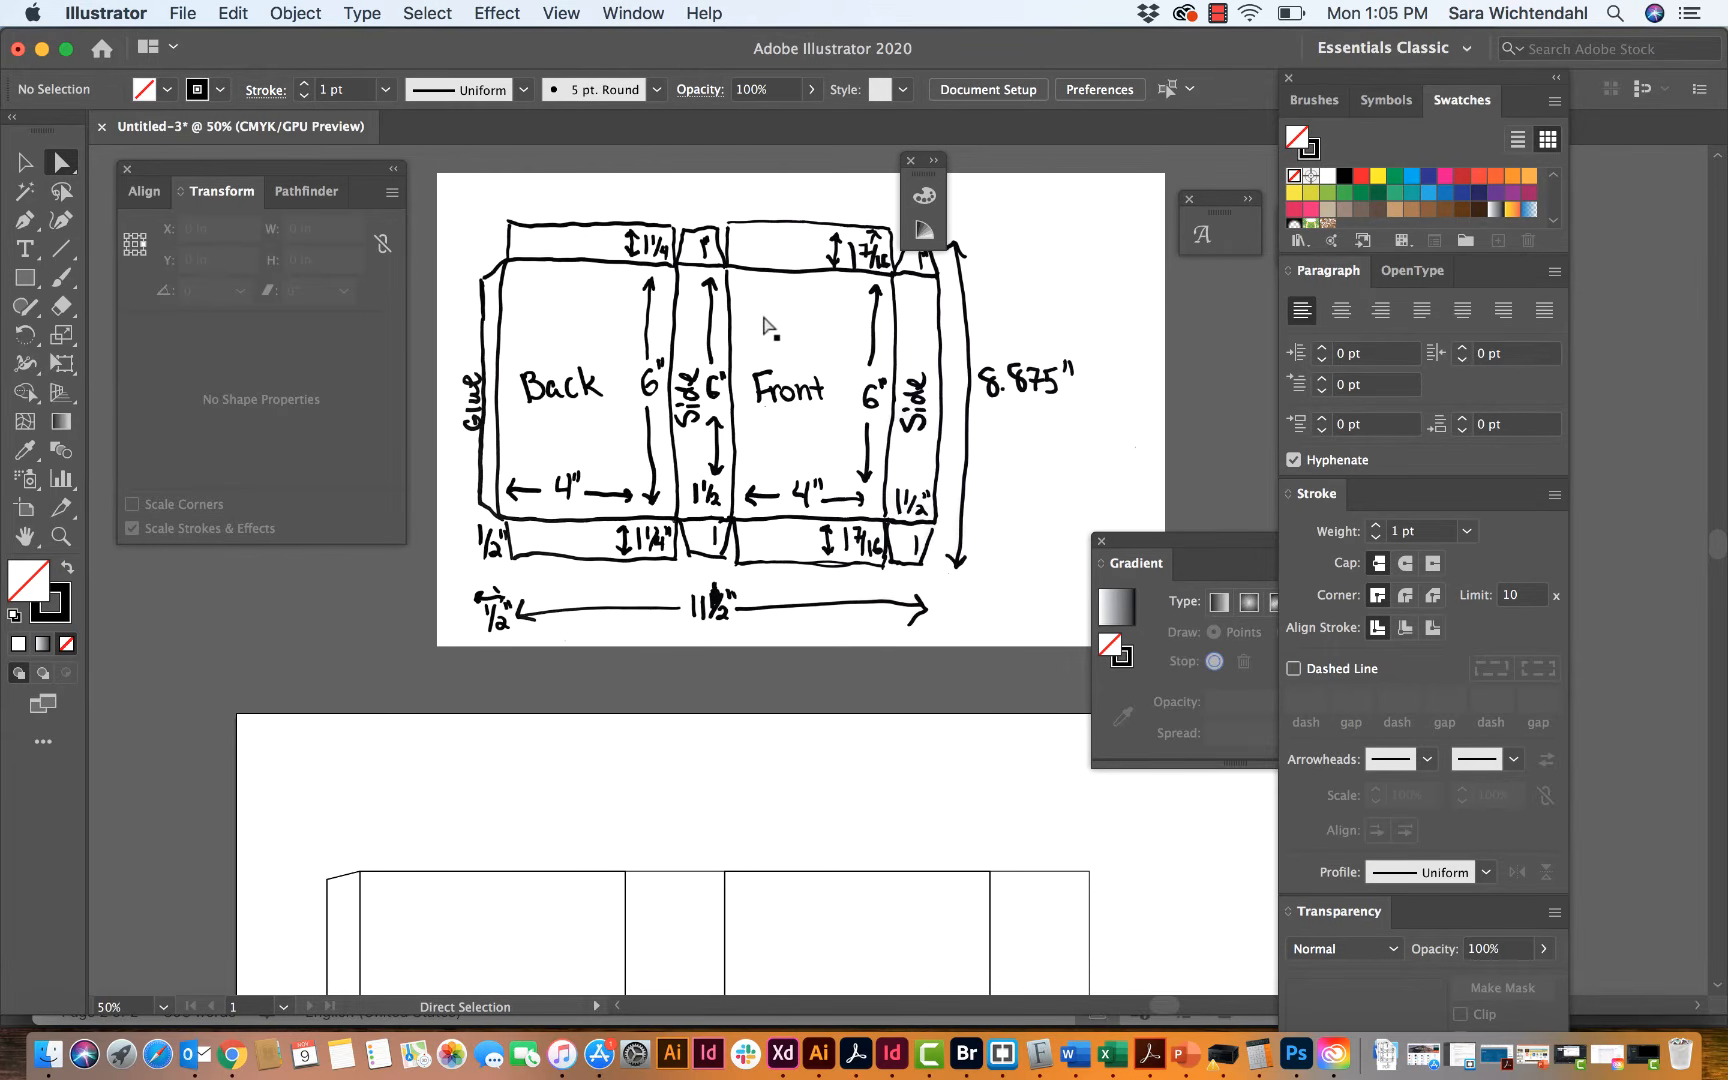
scroll(766, 320, "down", 1)
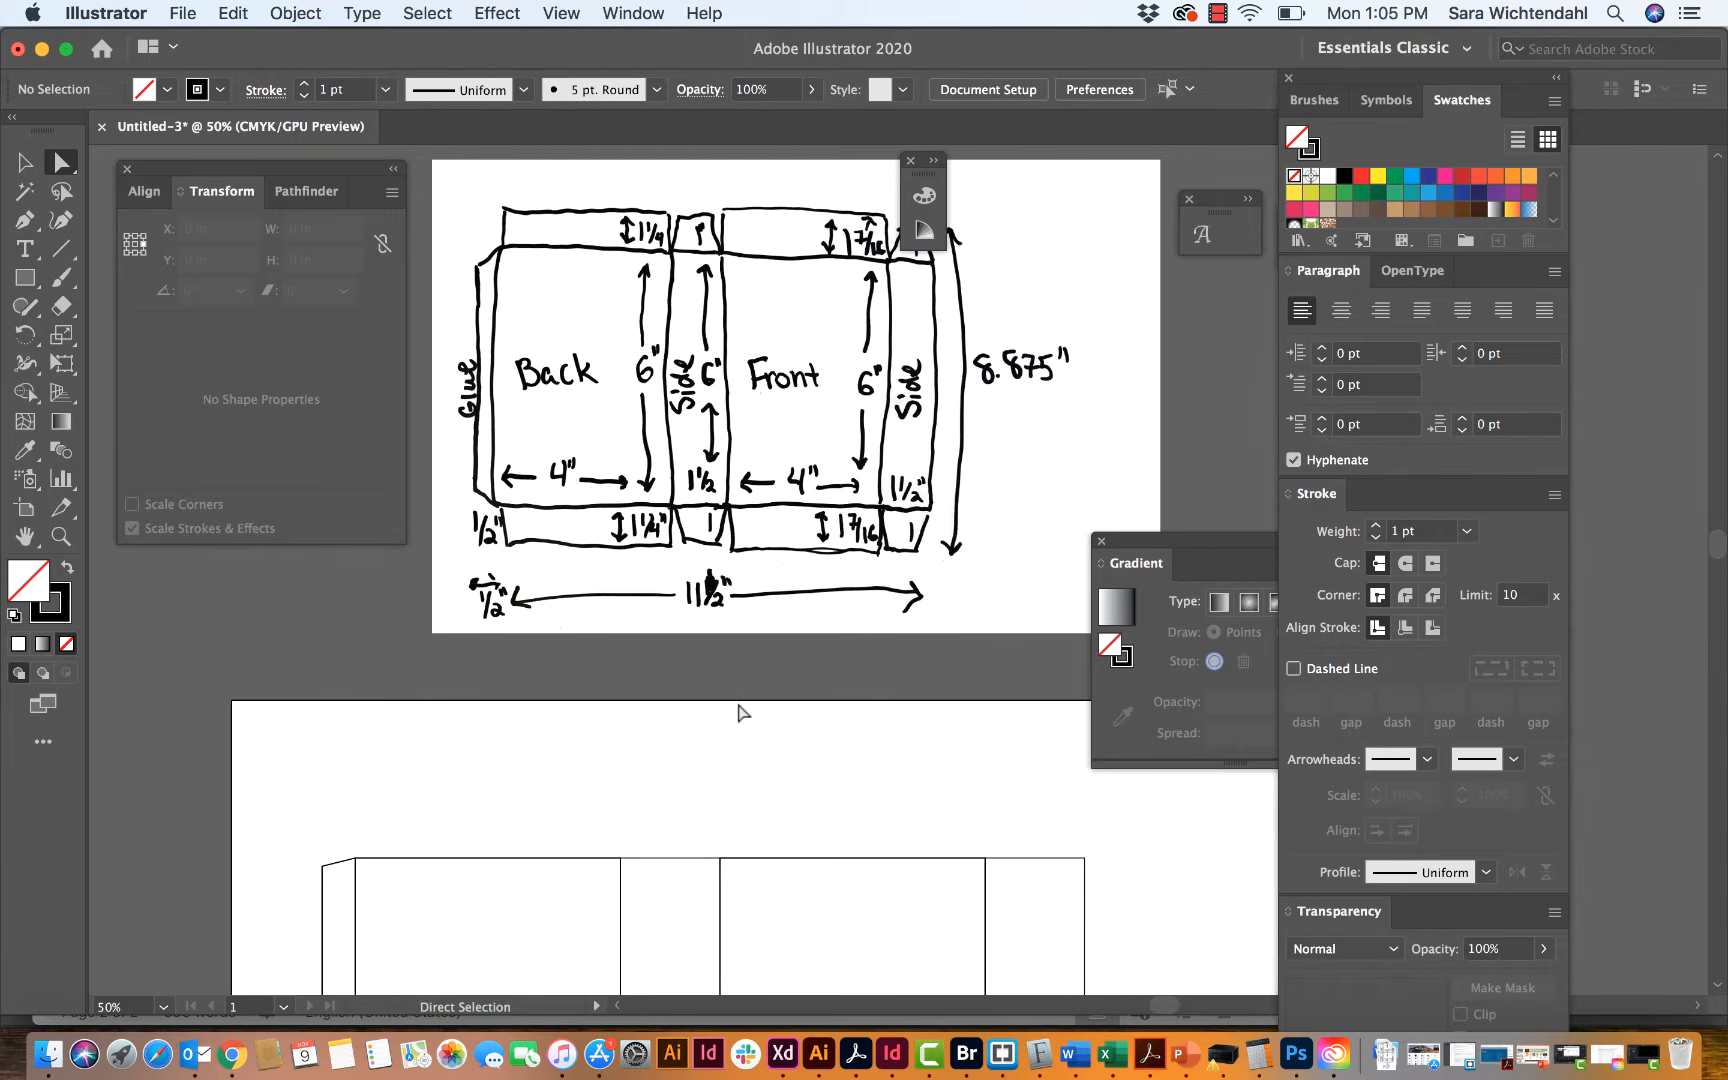
left_click(25, 162)
scroll(498, 819, "down", 1)
scroll(498, 826, "down", 5)
scroll(498, 826, "right", 2)
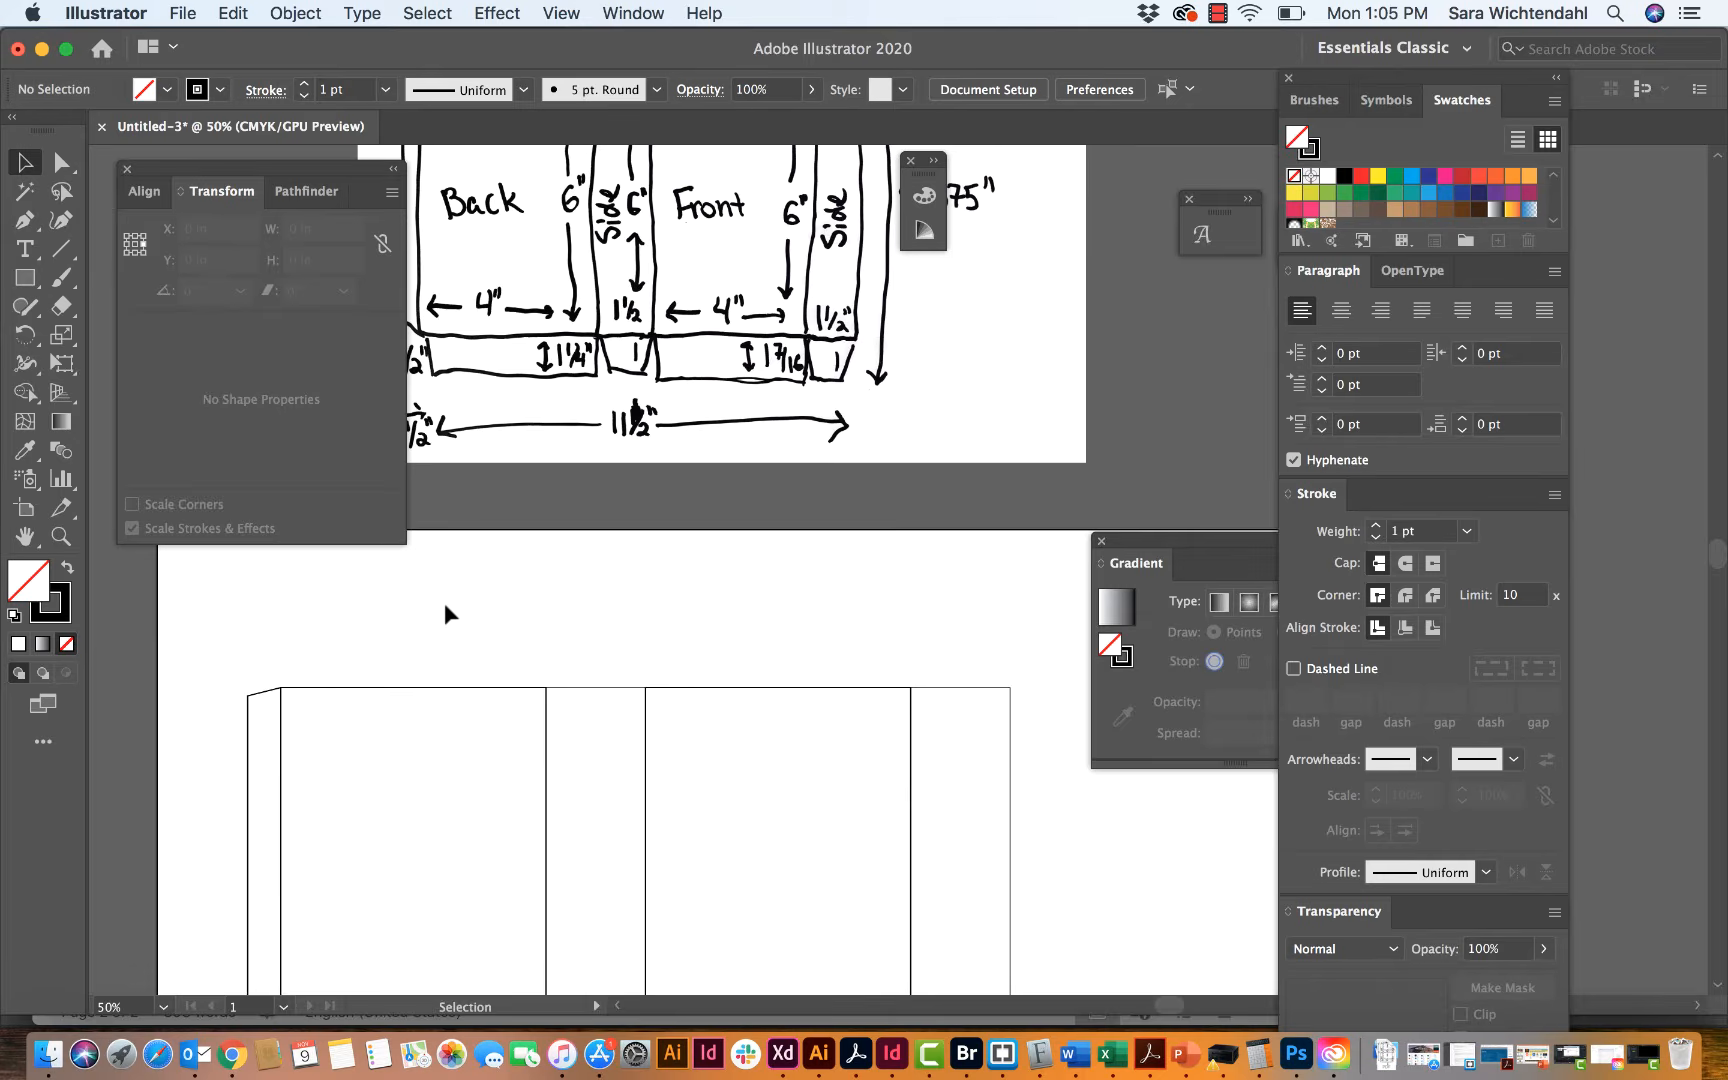
scroll(445, 613, "up", 4)
scroll(445, 613, "left", 1)
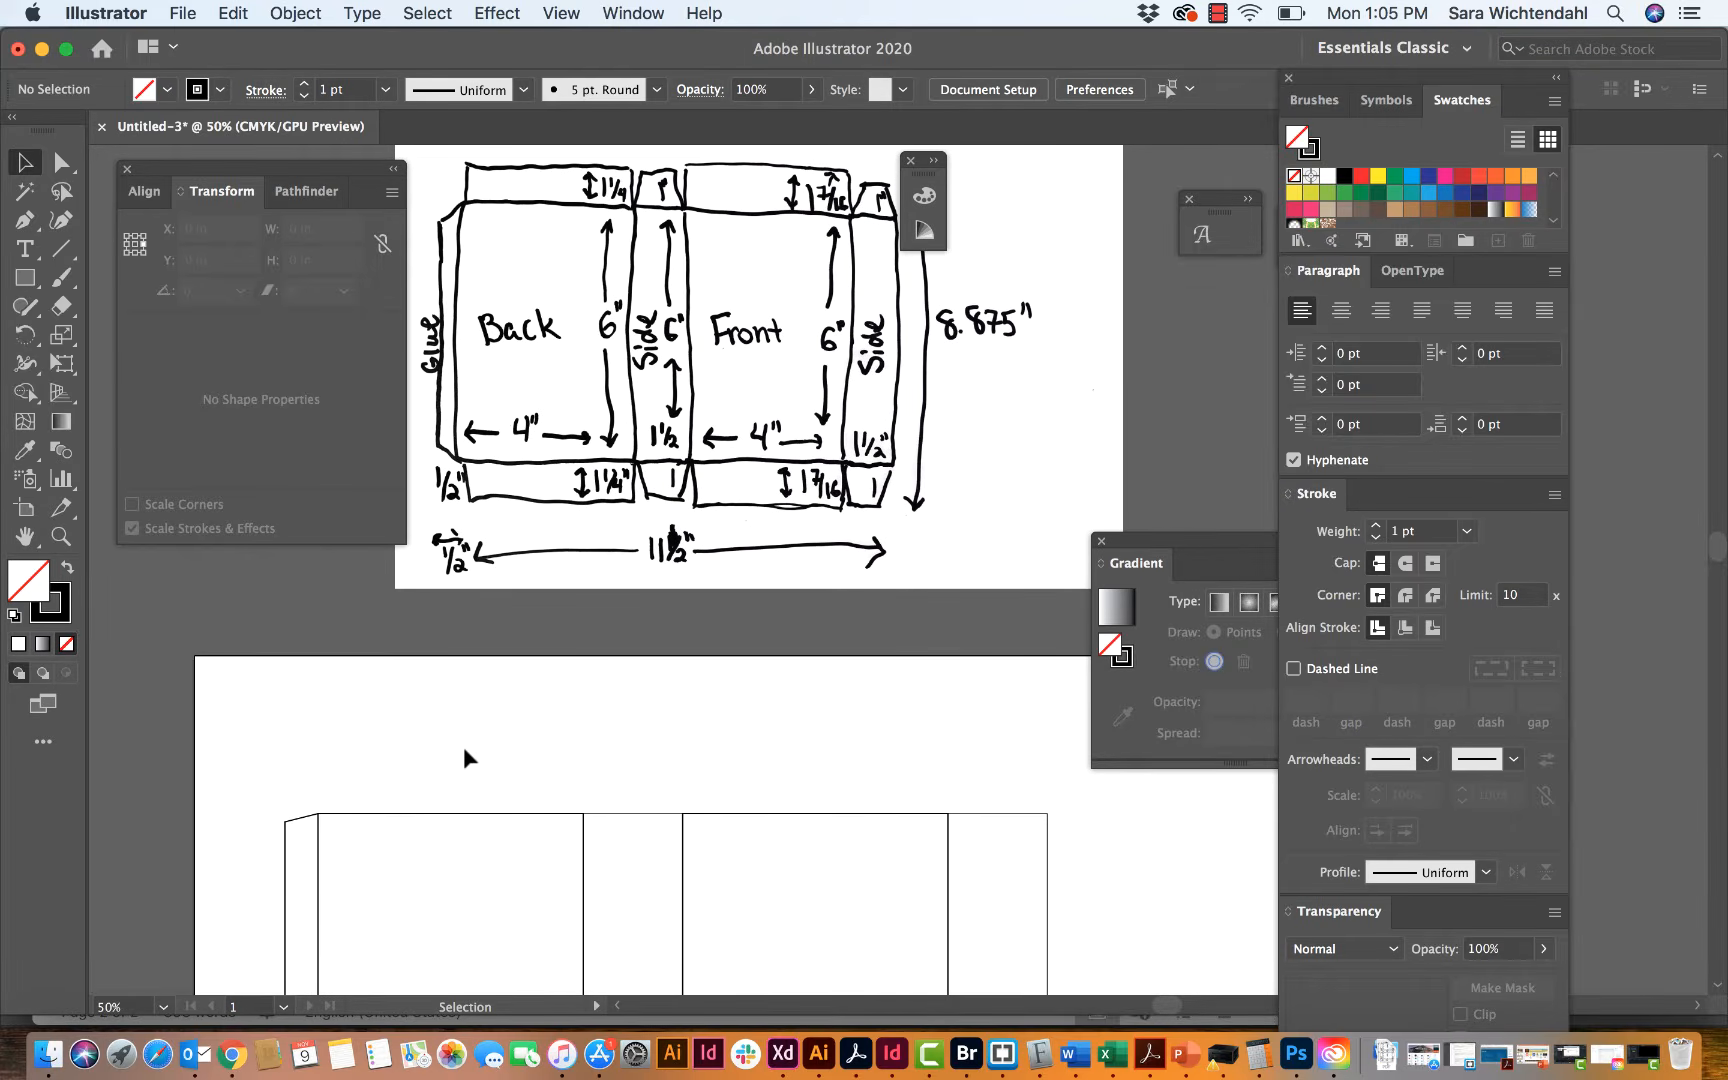
scroll(465, 758, "up", 2)
scroll(465, 758, "left", 1)
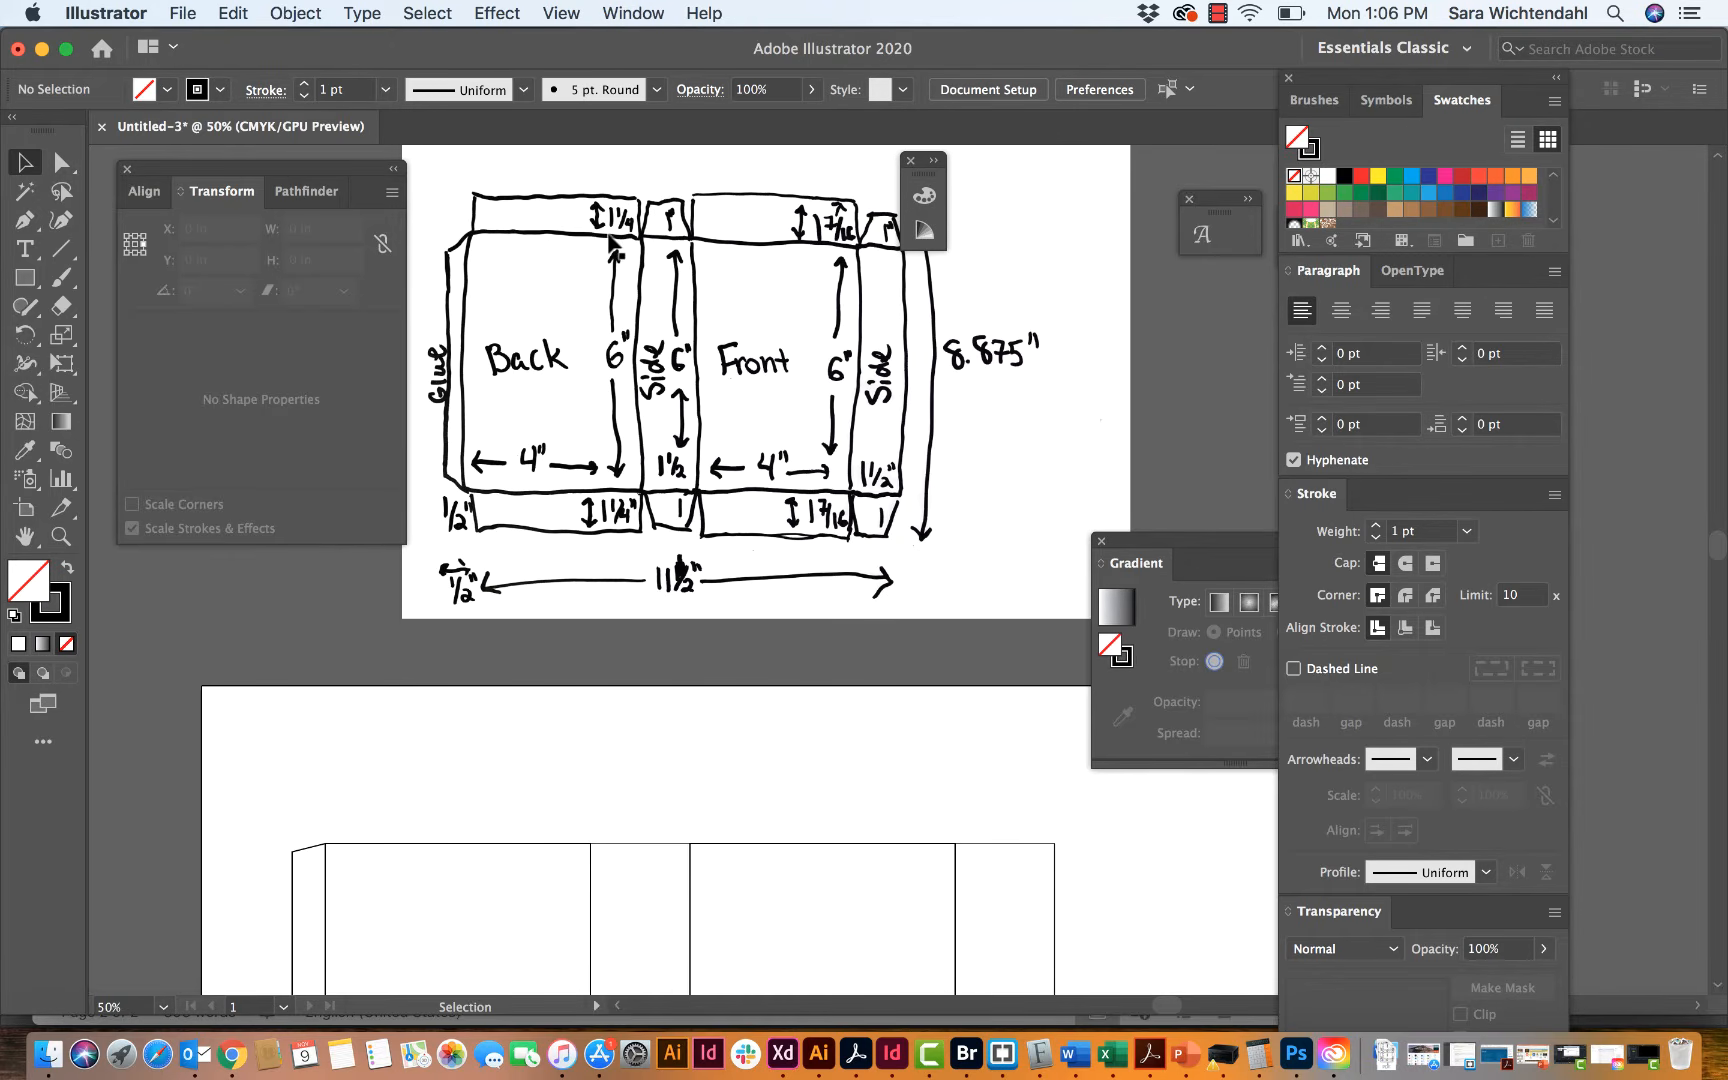
scroll(612, 240, "down", 5)
scroll(630, 232, "up", 6)
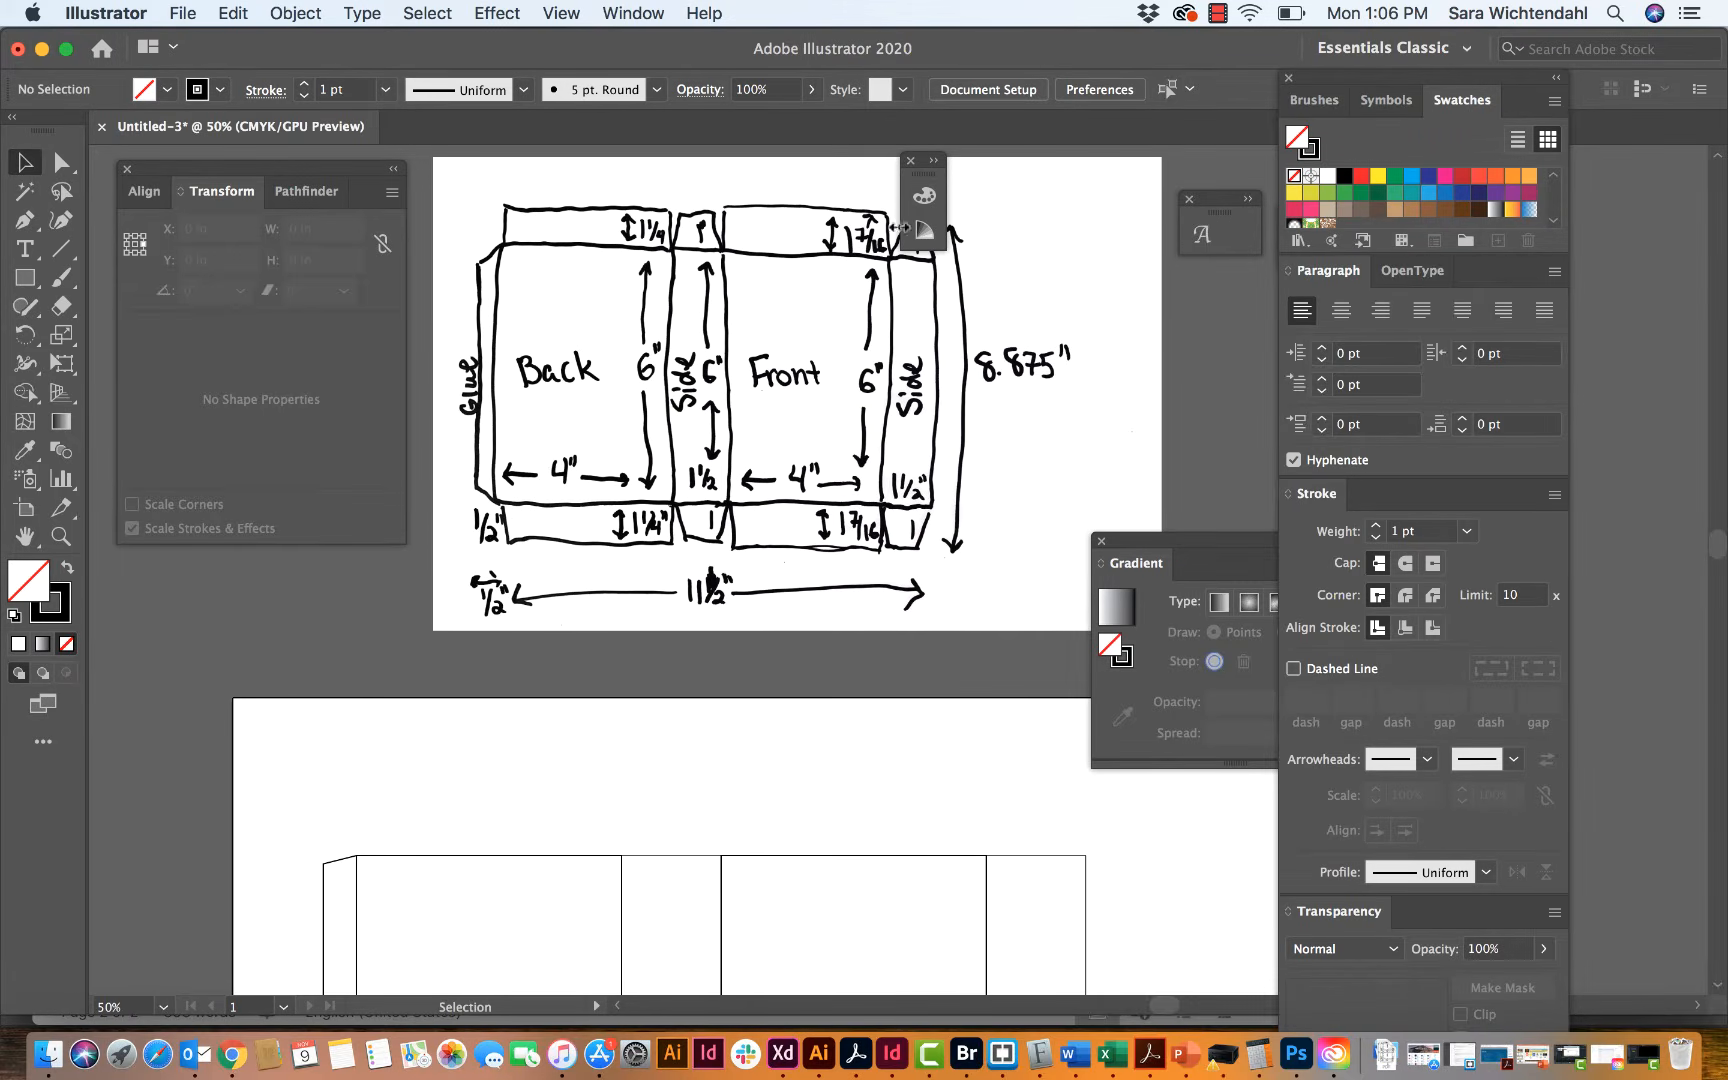
scroll(866, 238, "down", 5)
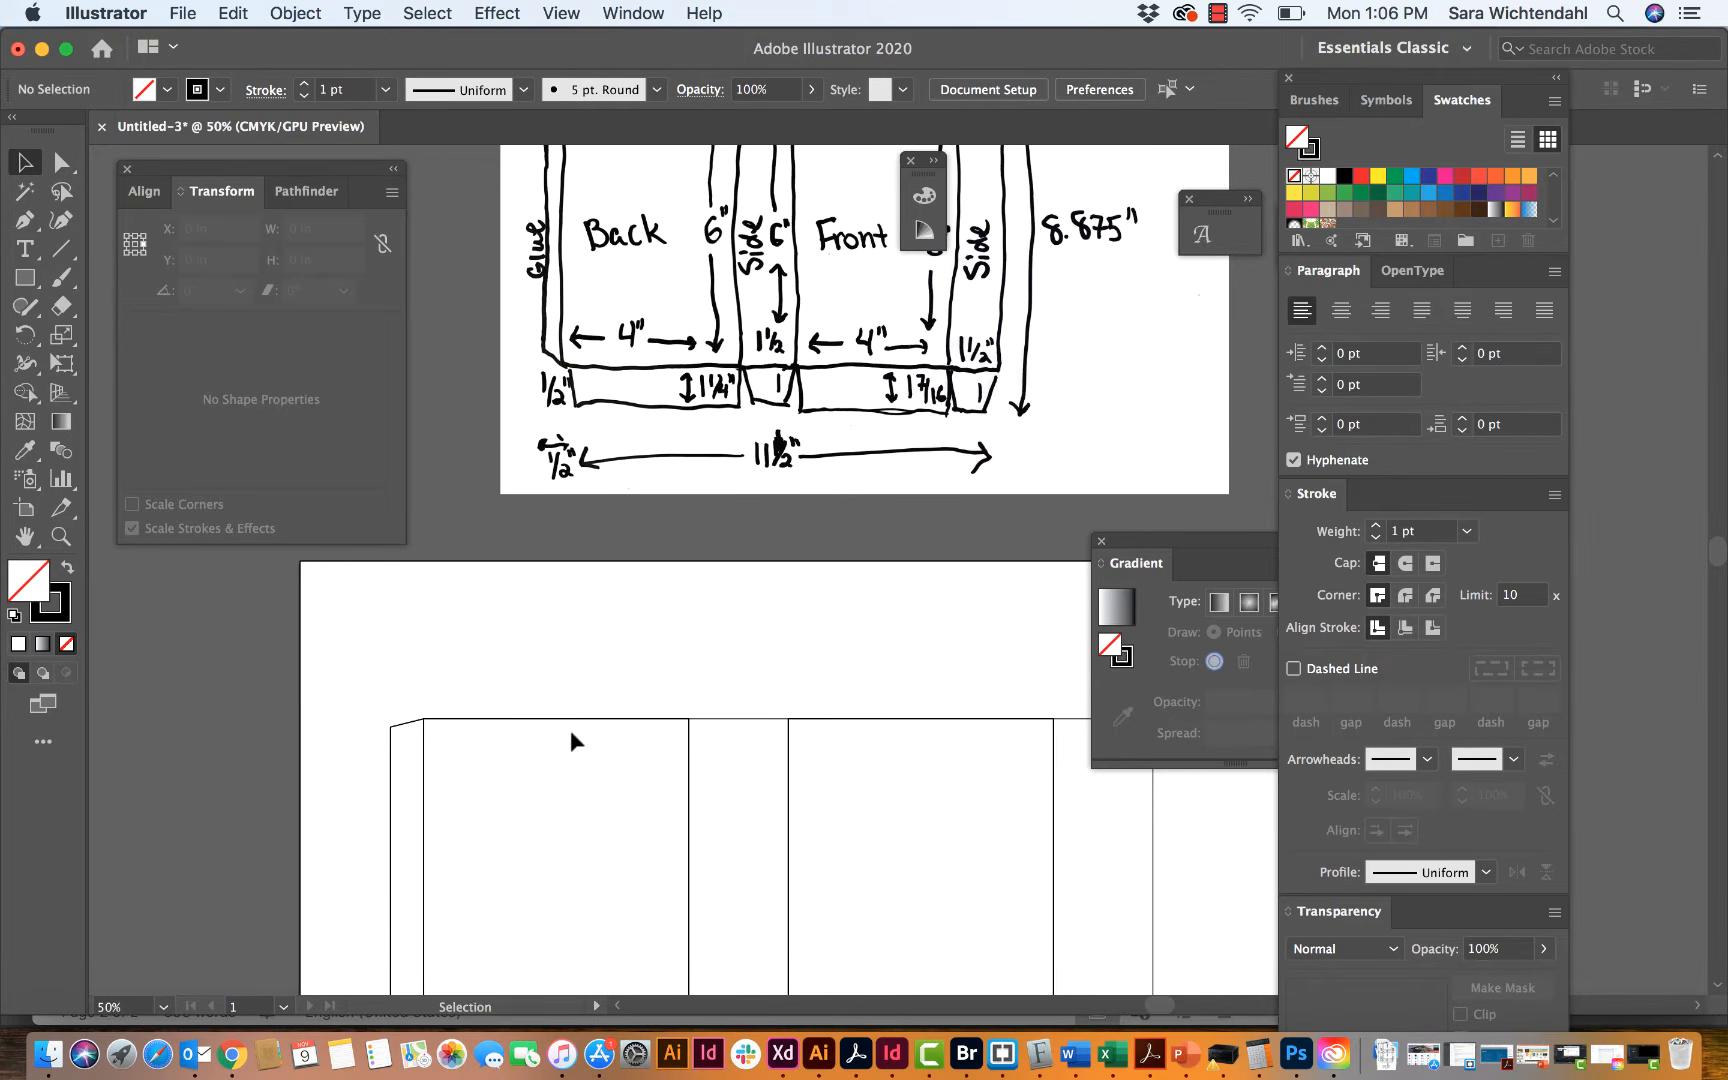
Step: Select the back, adjoining side and front panels and flip copies of them vertically across their top edges
left_click(578, 732)
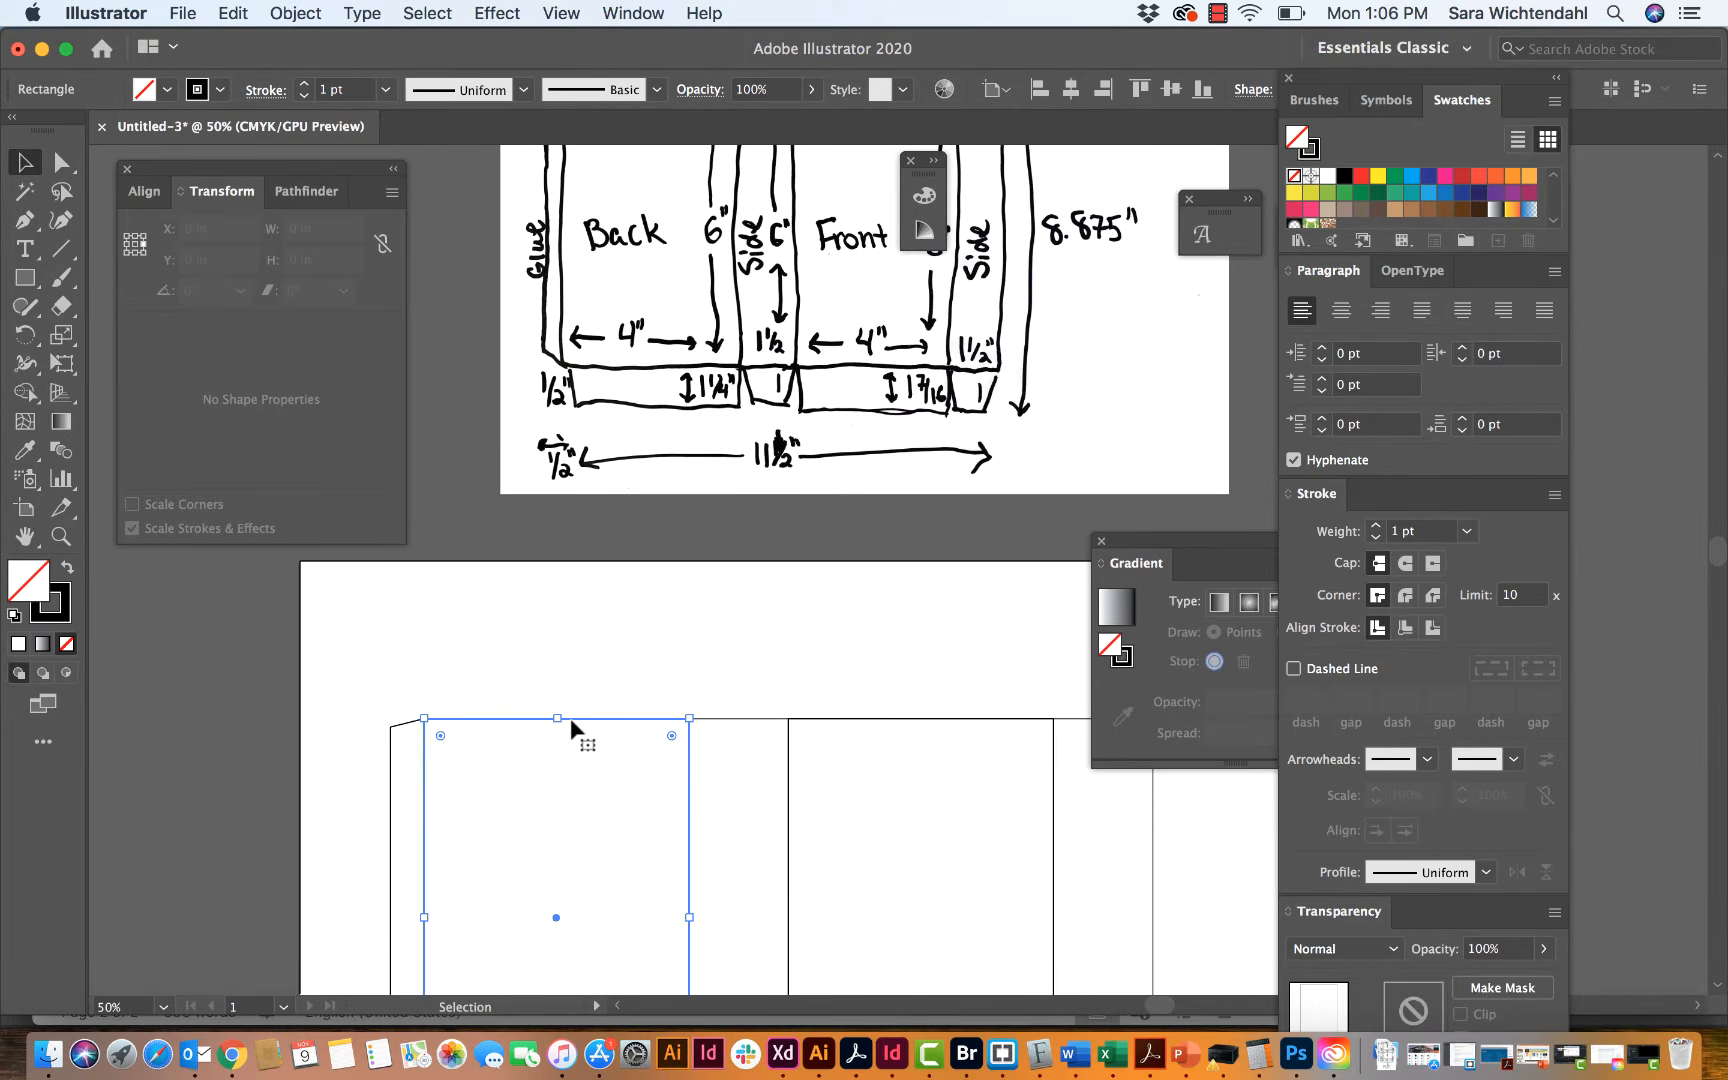
left_click(722, 727, "shift")
left_click(831, 721, "shift")
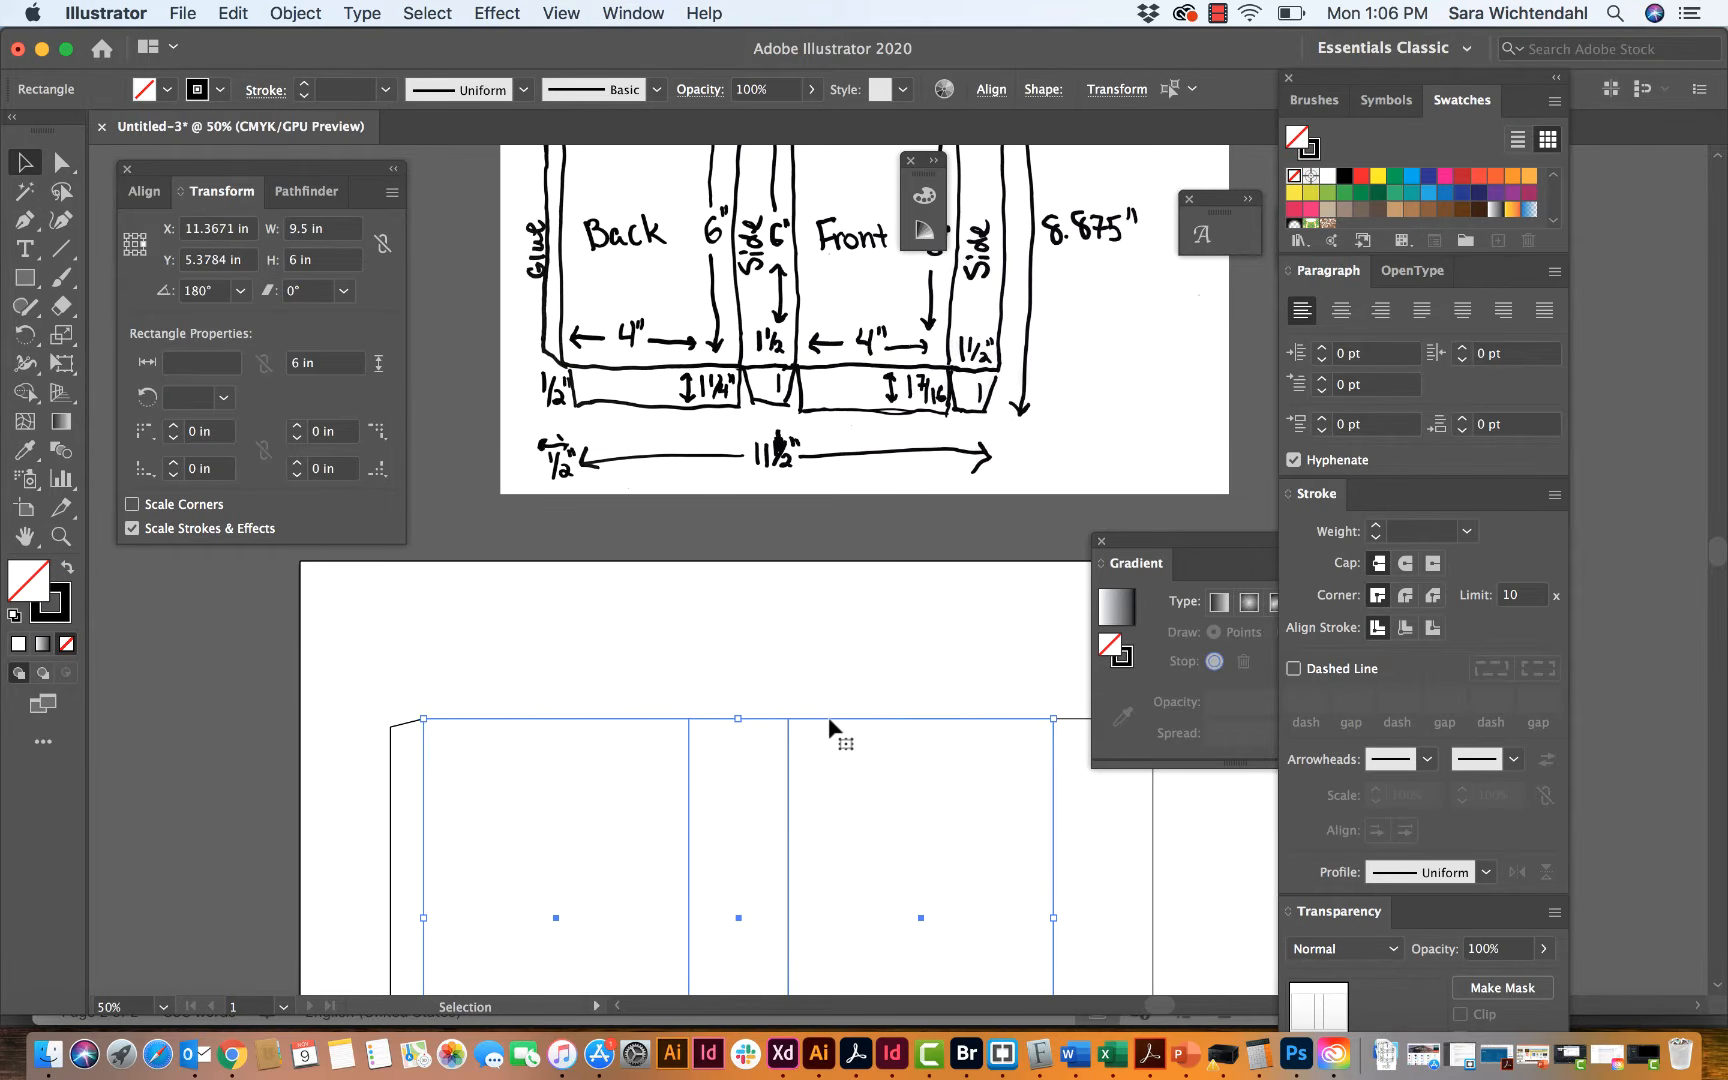
scroll(1052, 660, "down", 3)
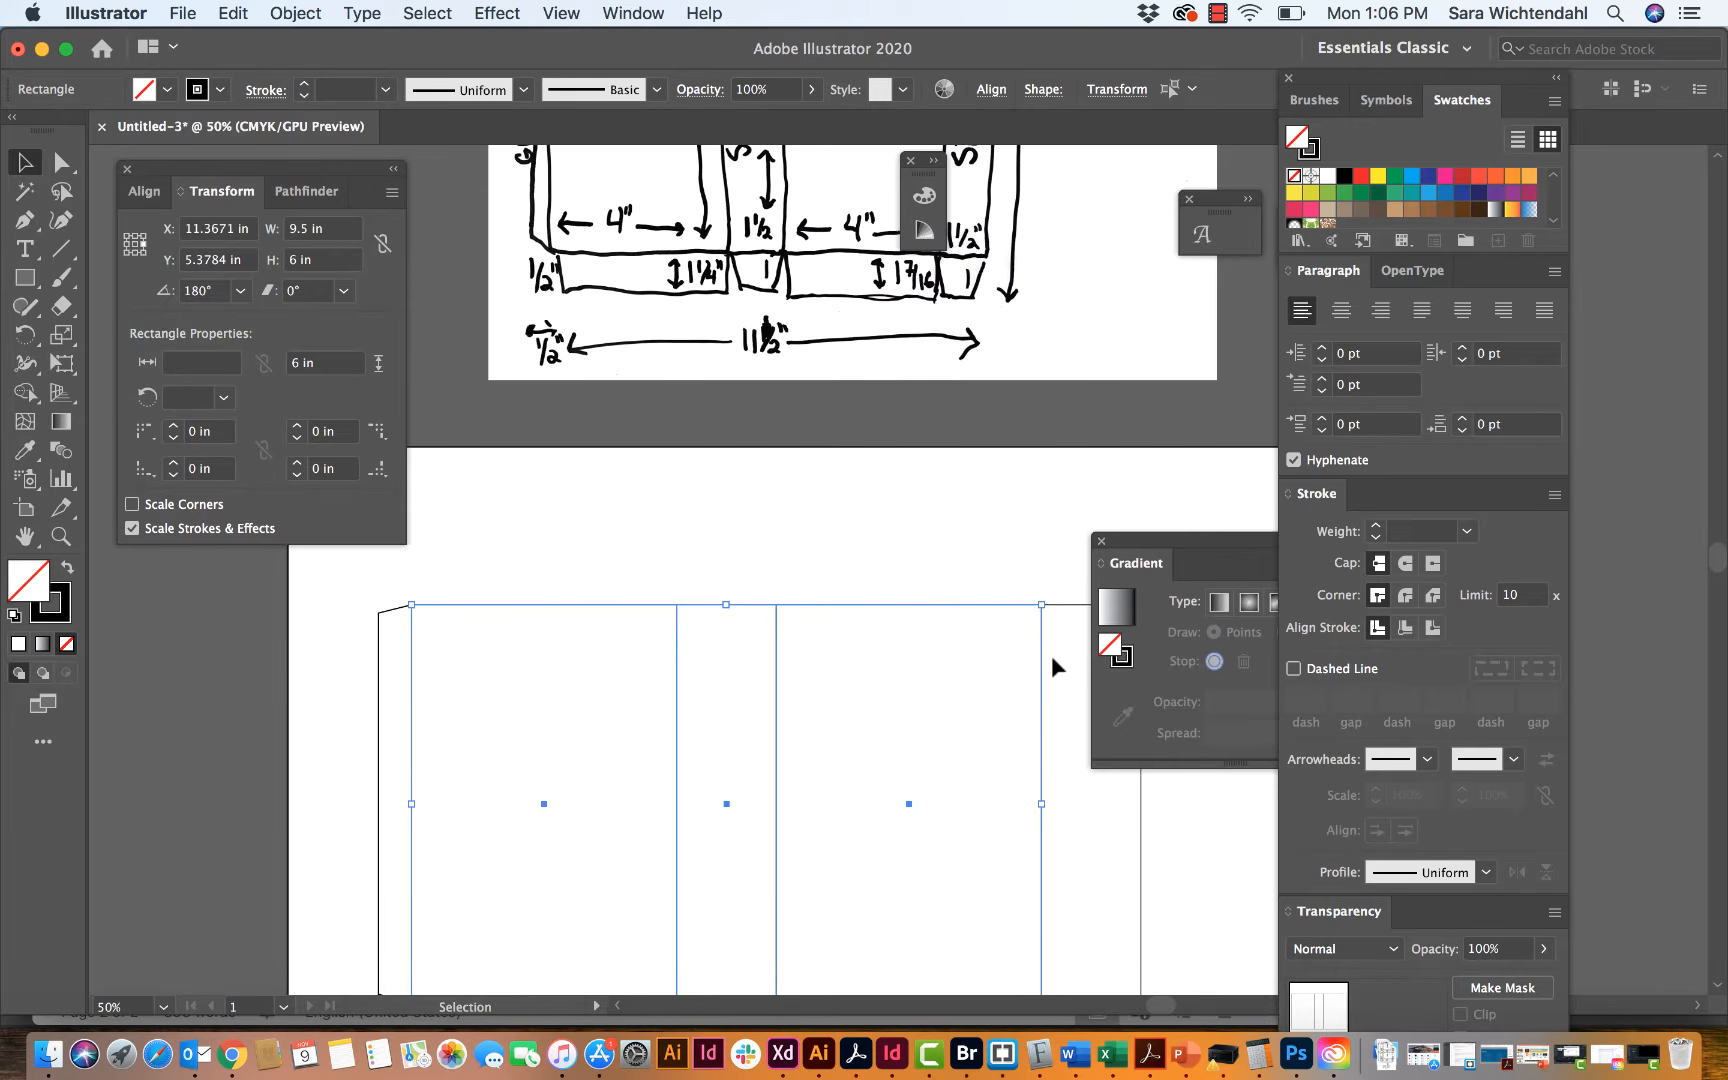
key("a")
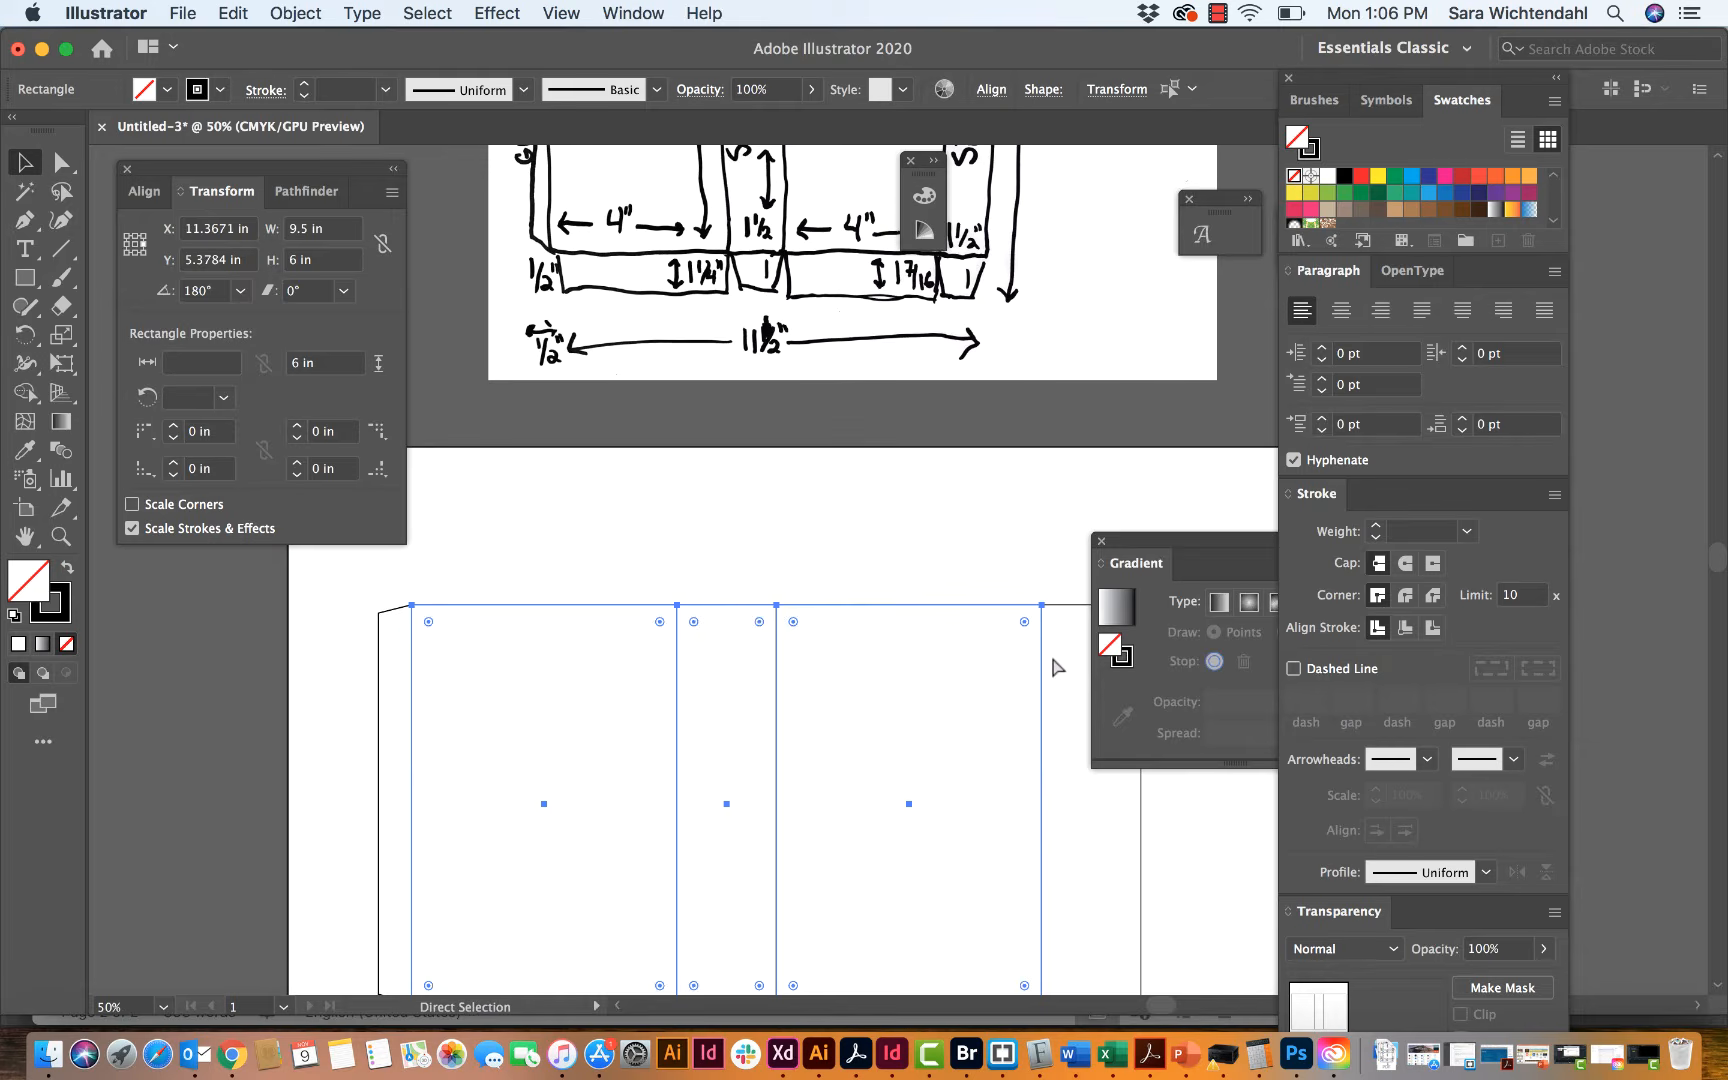
key("v")
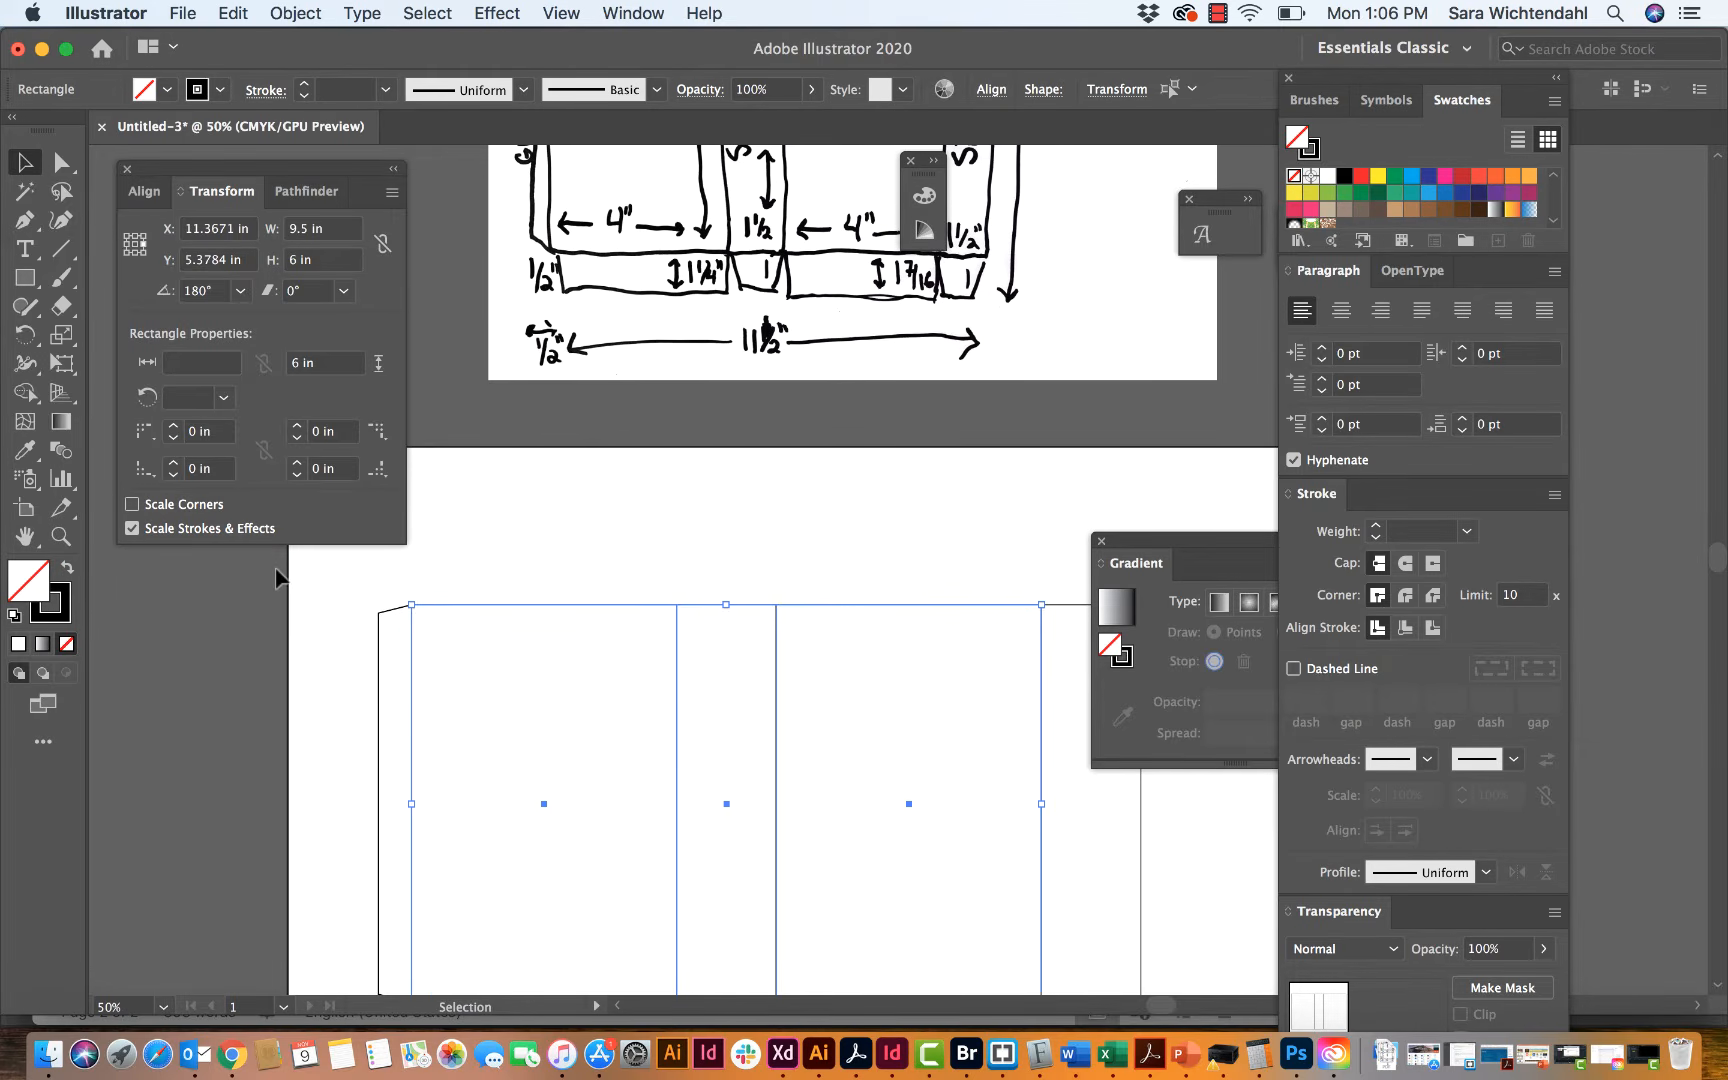
left_click(136, 241)
left_click(392, 192)
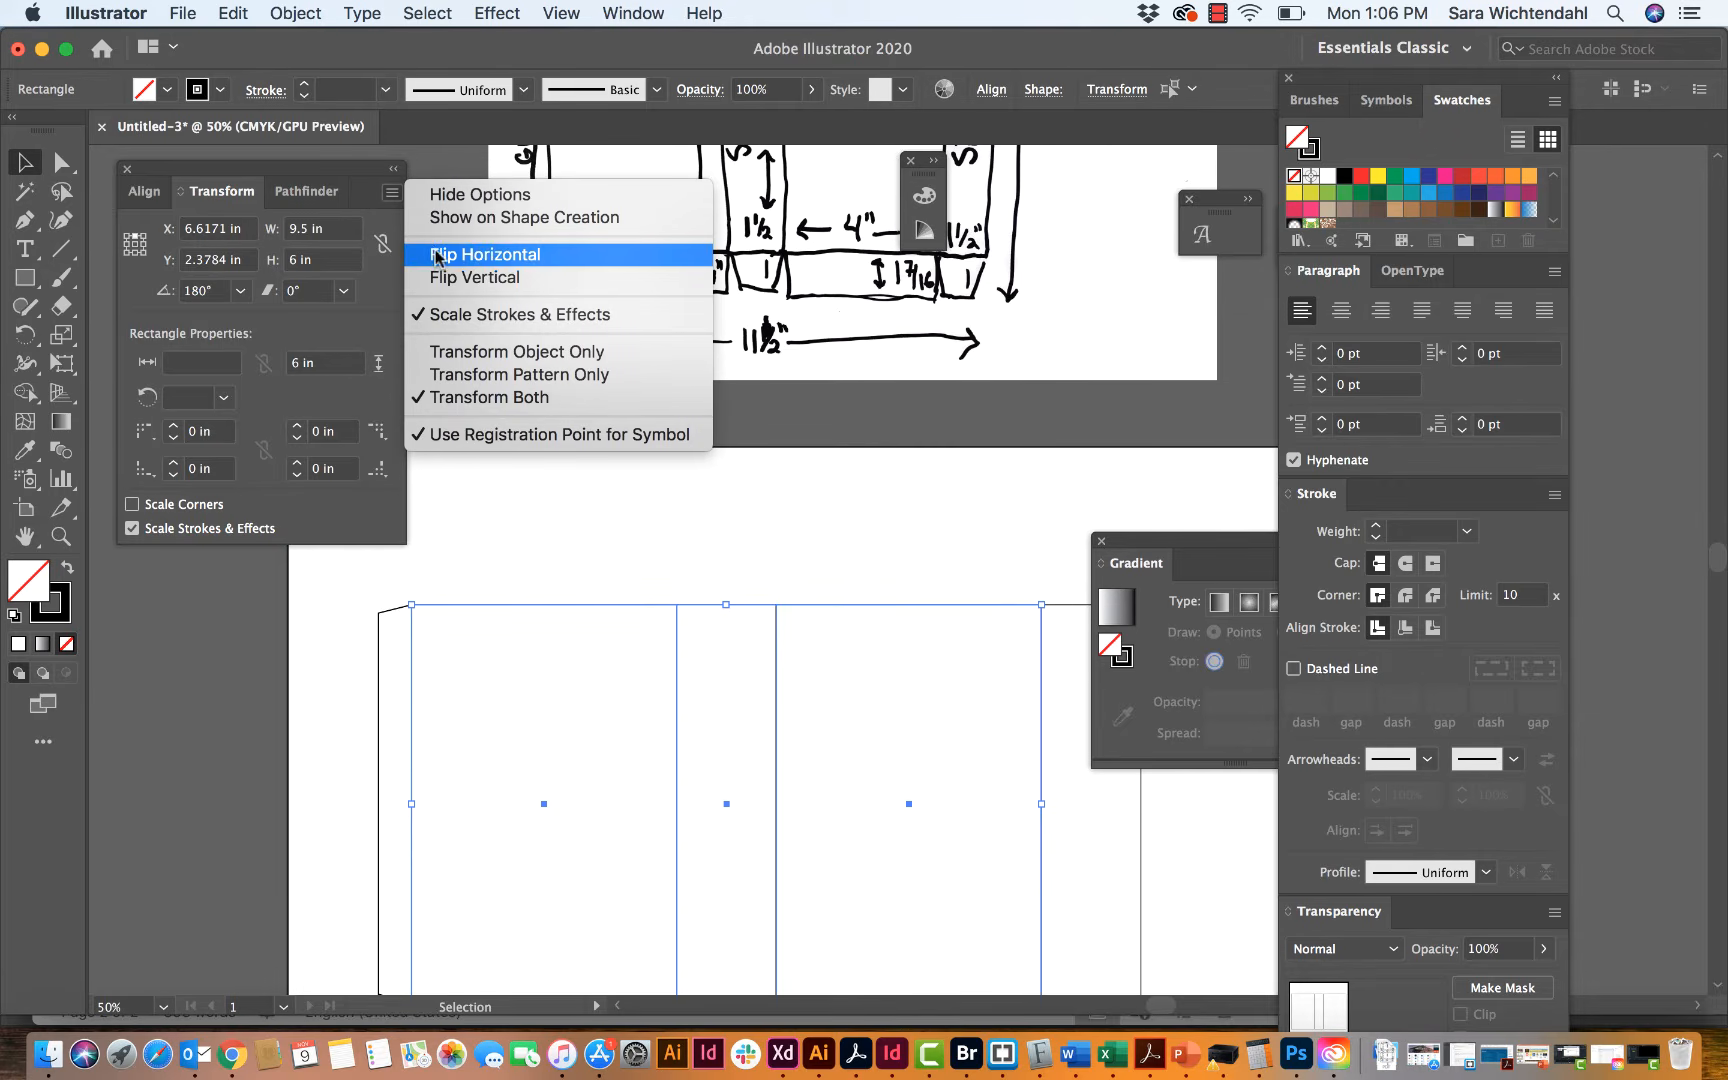
left_click(440, 277)
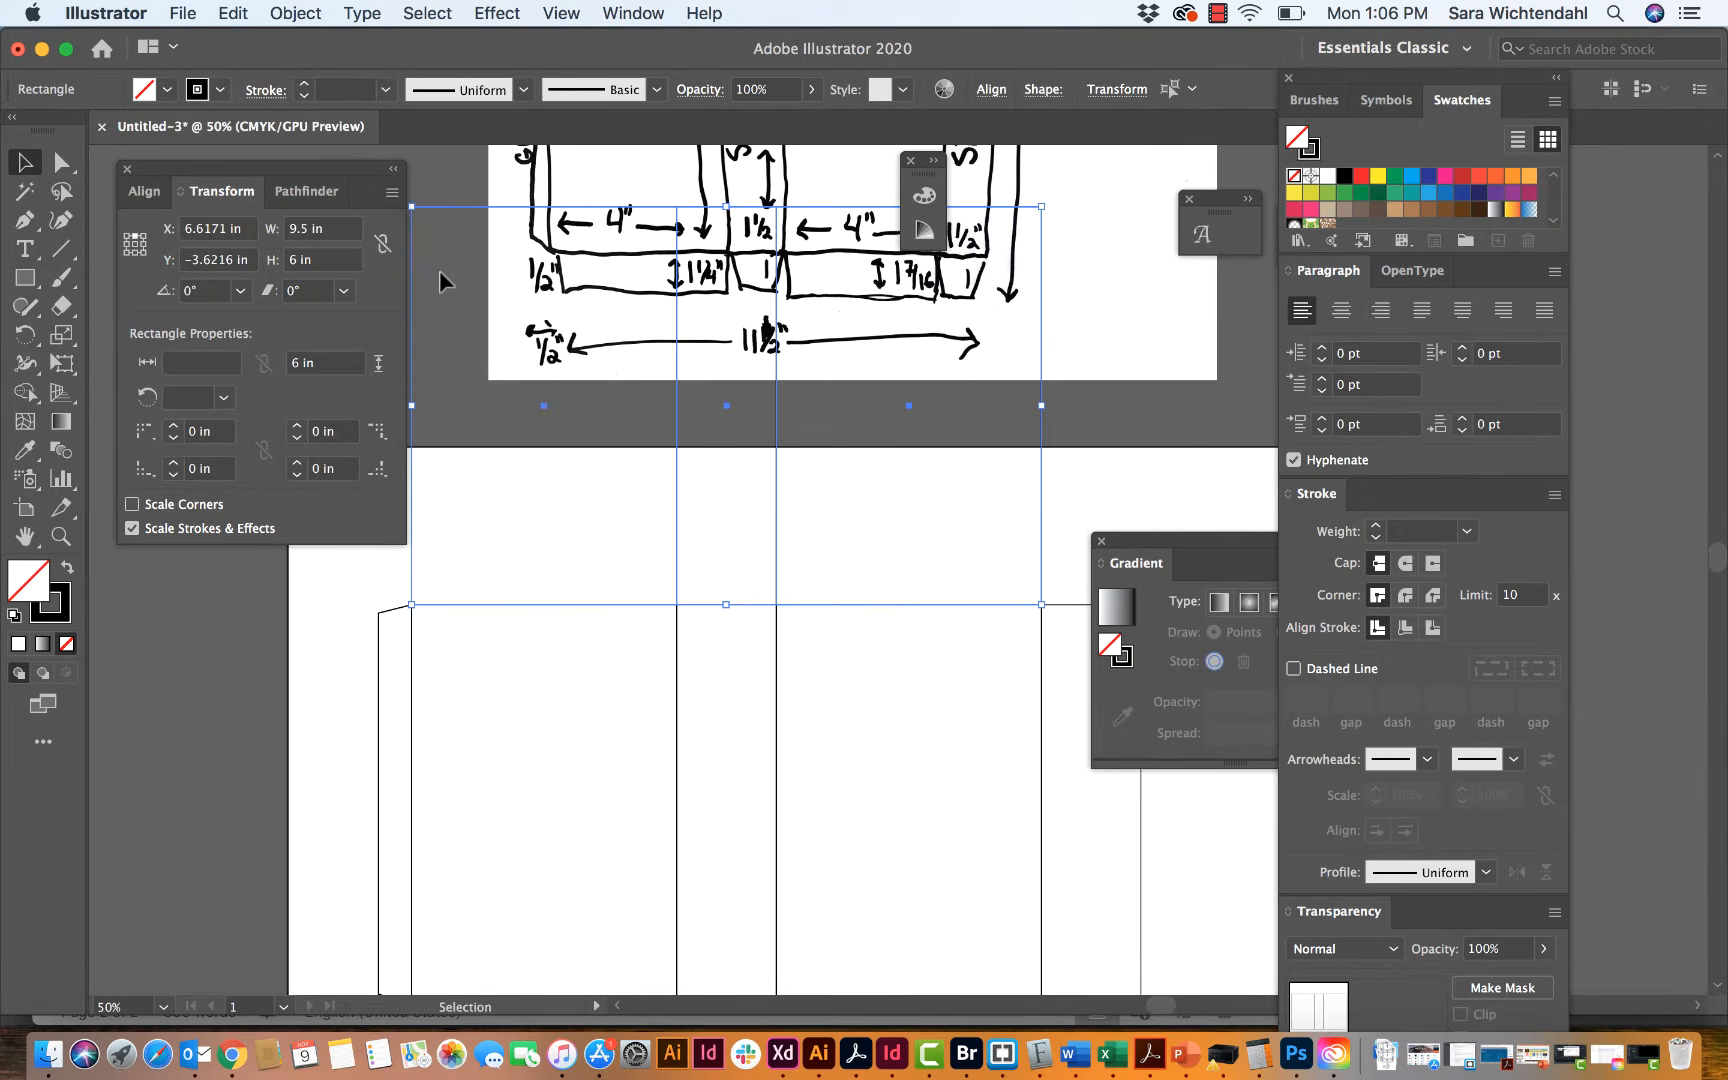
Step: Set the copied rectangle above the back panel to 1.25 in high, keeping its bottom edge fixed, and deselect it
scroll(441, 274, "up", 3)
scroll(441, 274, "left", 3)
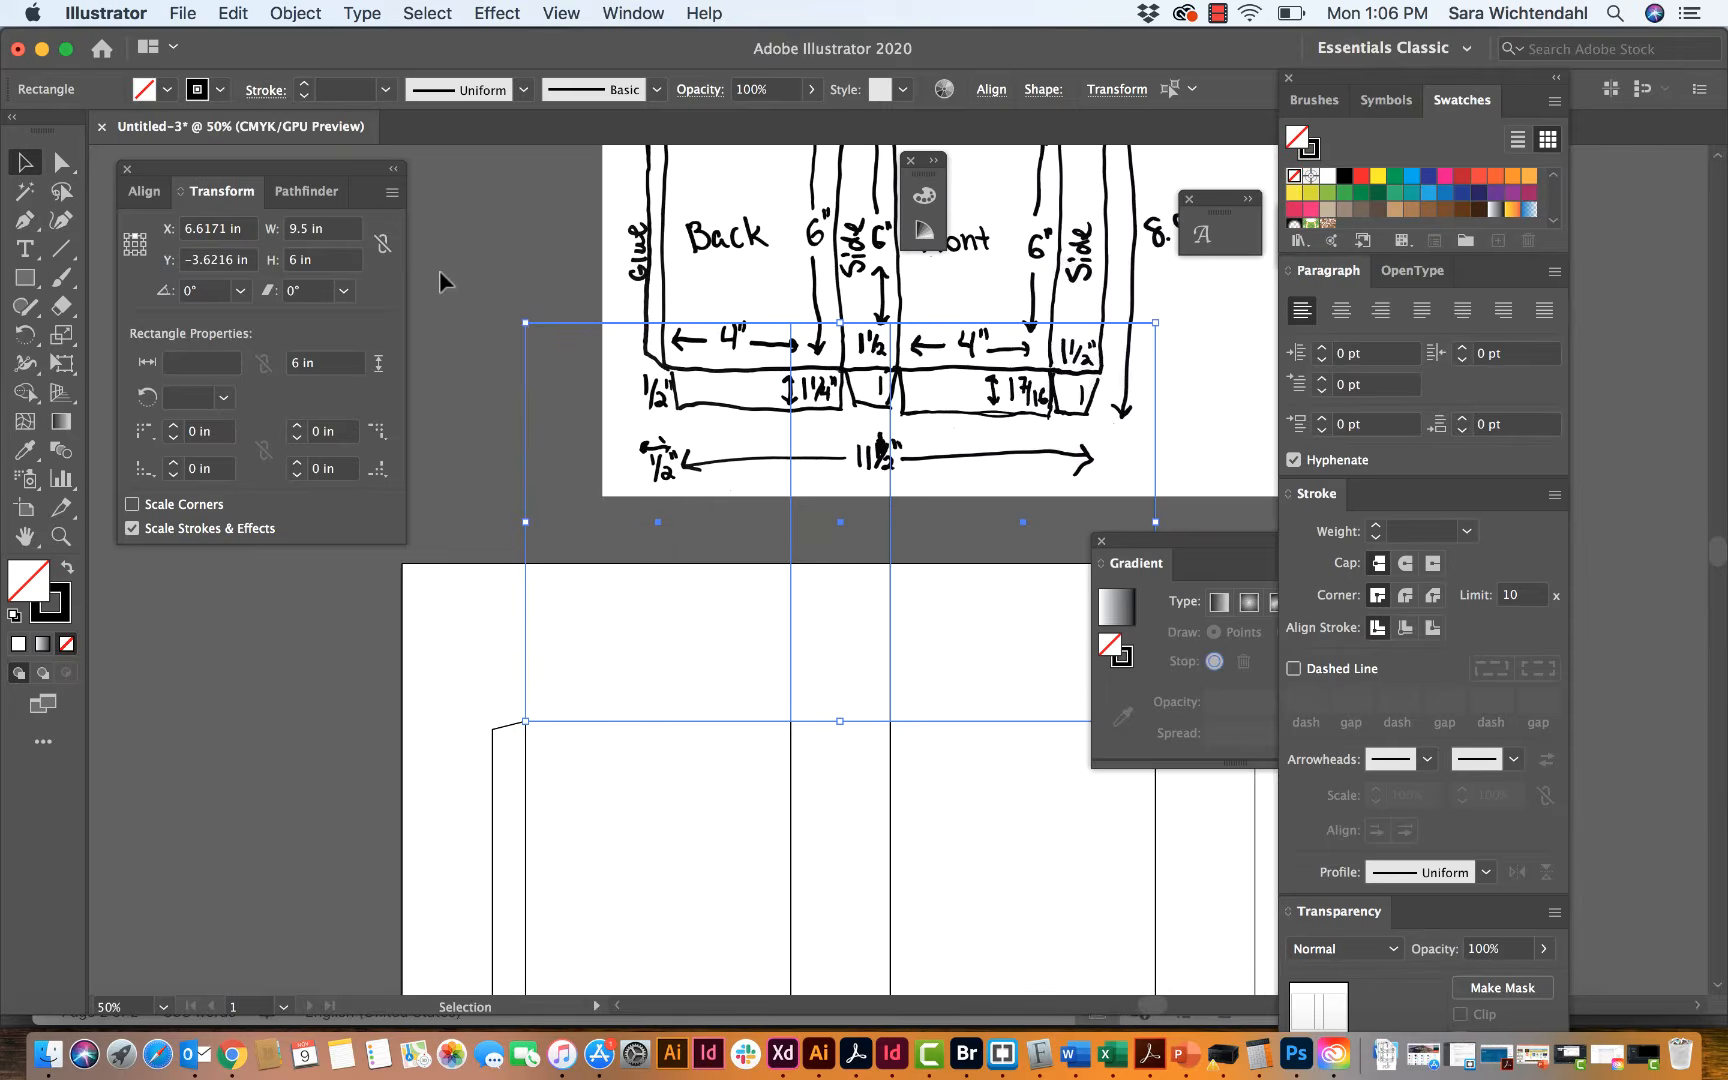
scroll(440, 280, "up", 5)
scroll(440, 280, "right", 1)
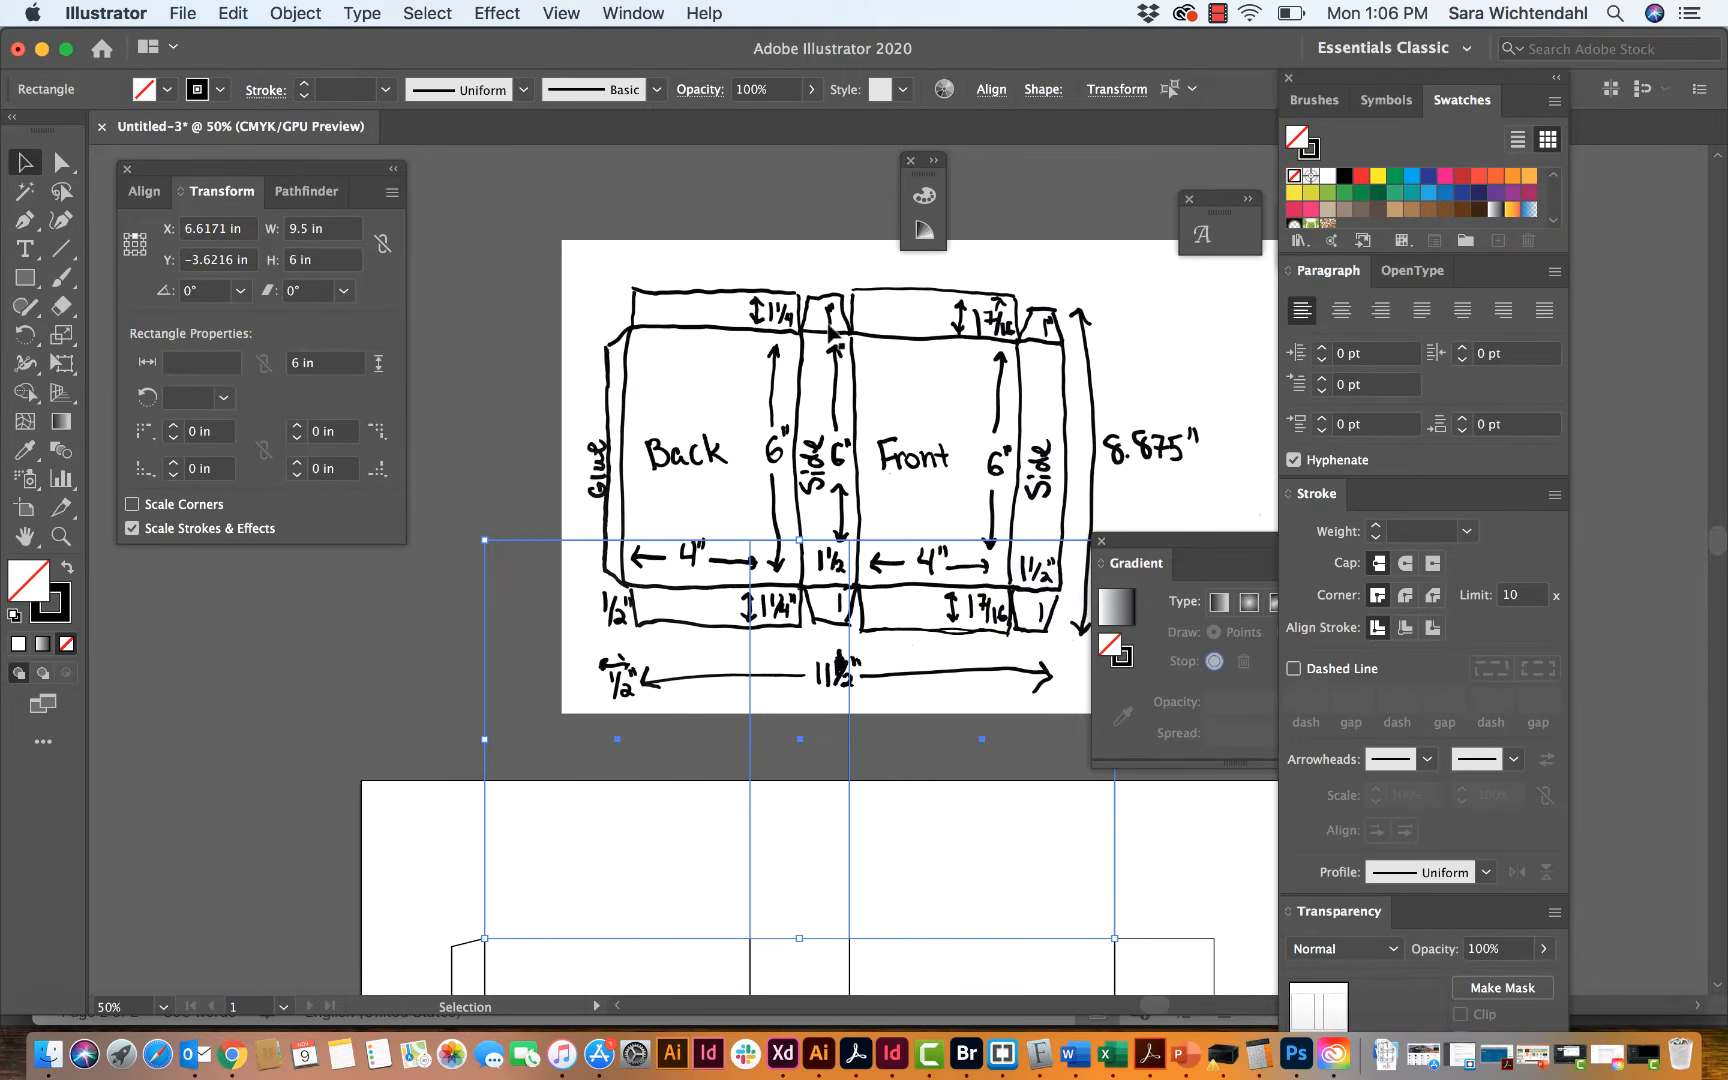
scroll(790, 354, "down", 2)
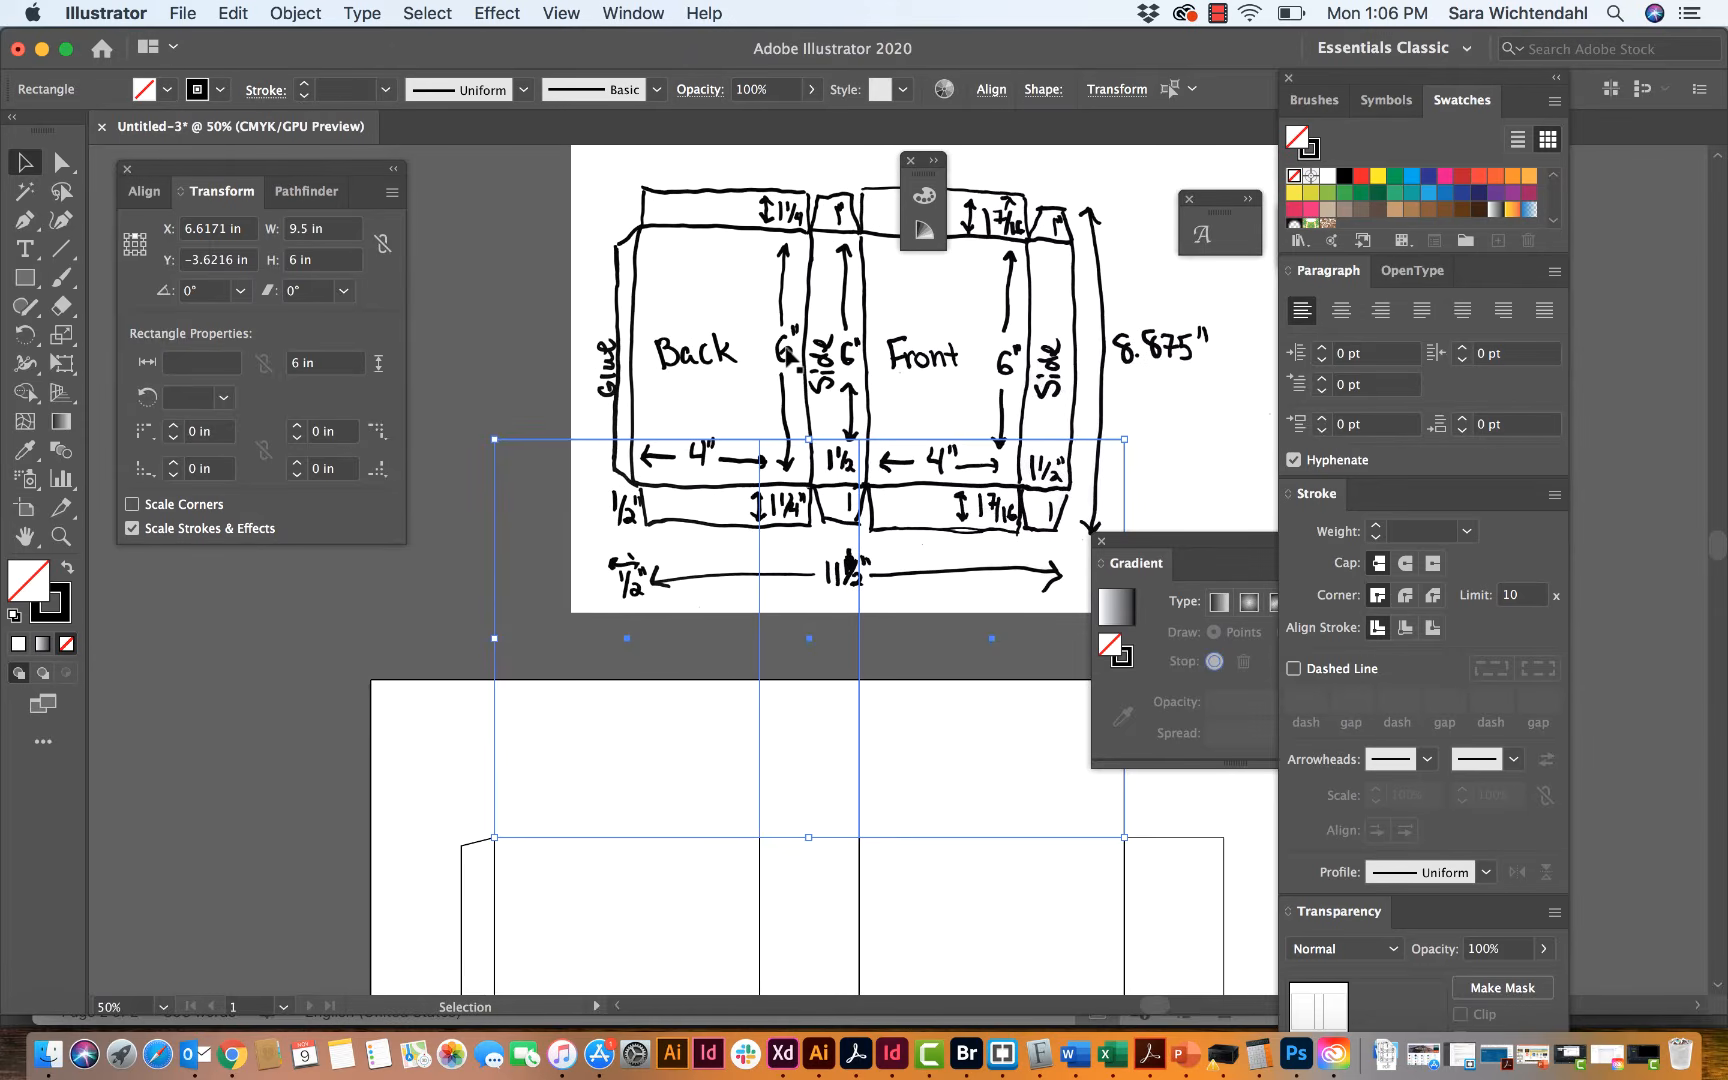
left_click(465, 338)
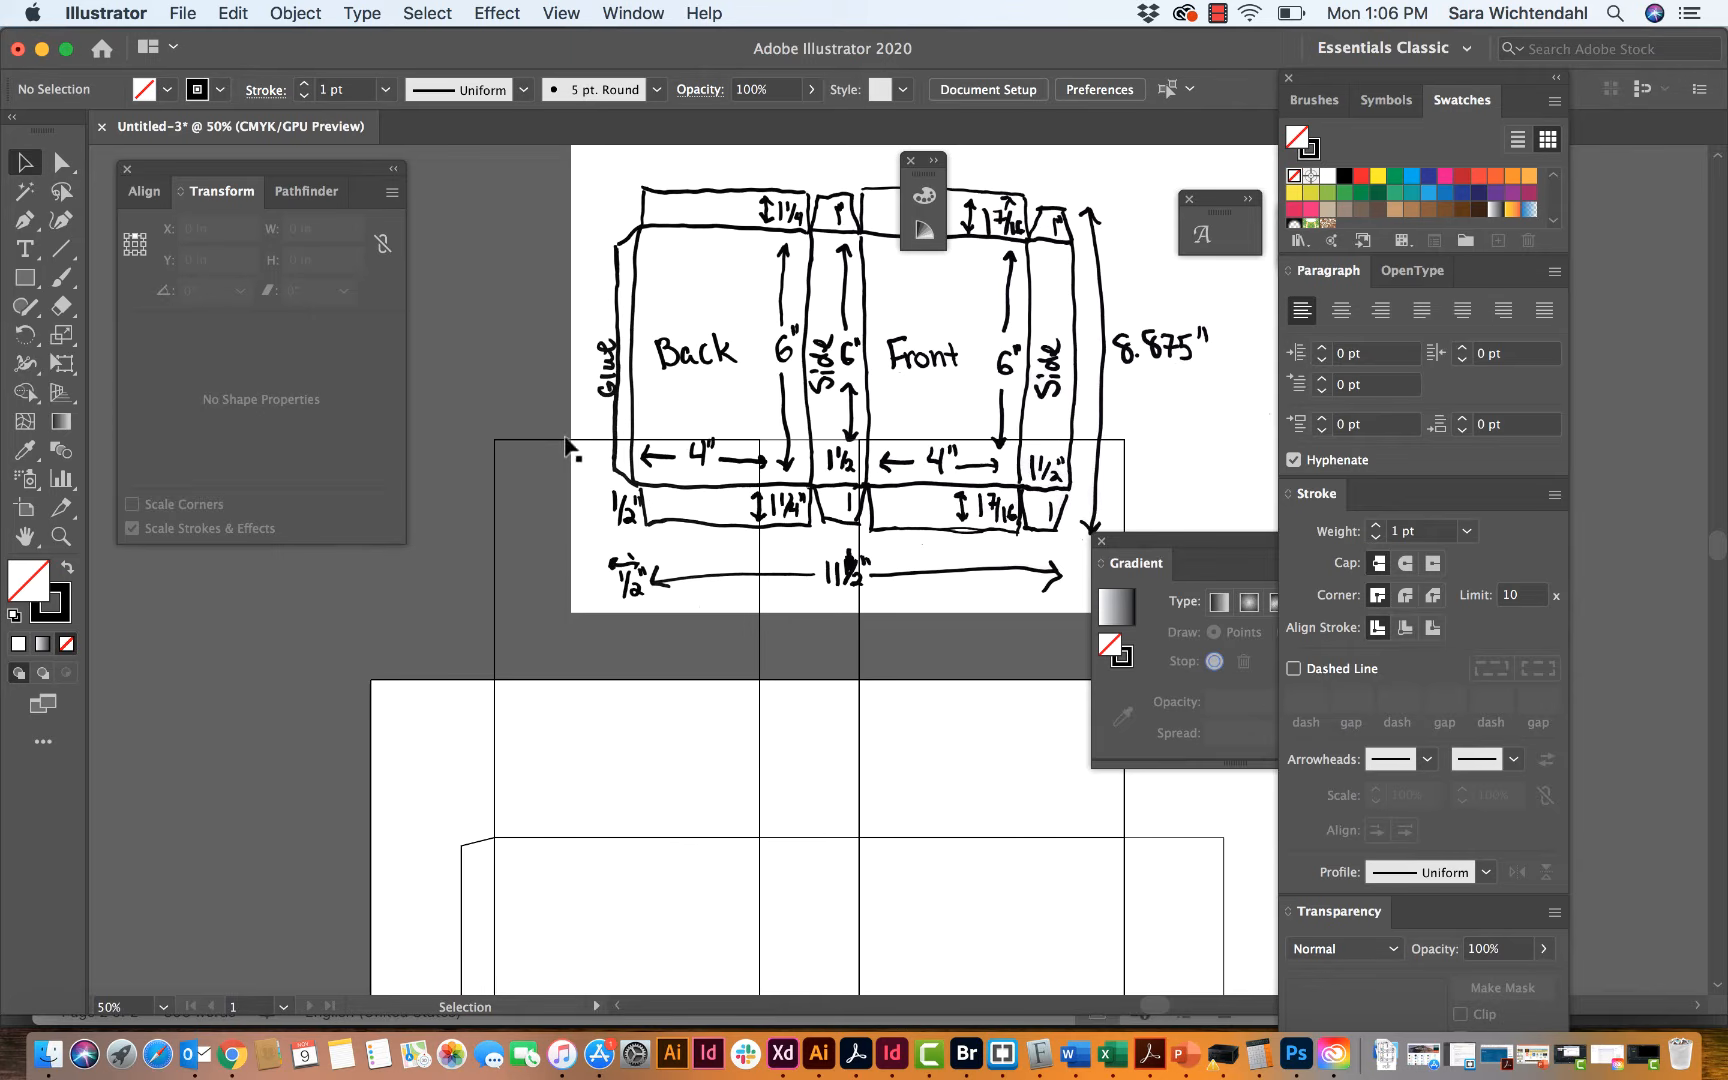
left_click(566, 440)
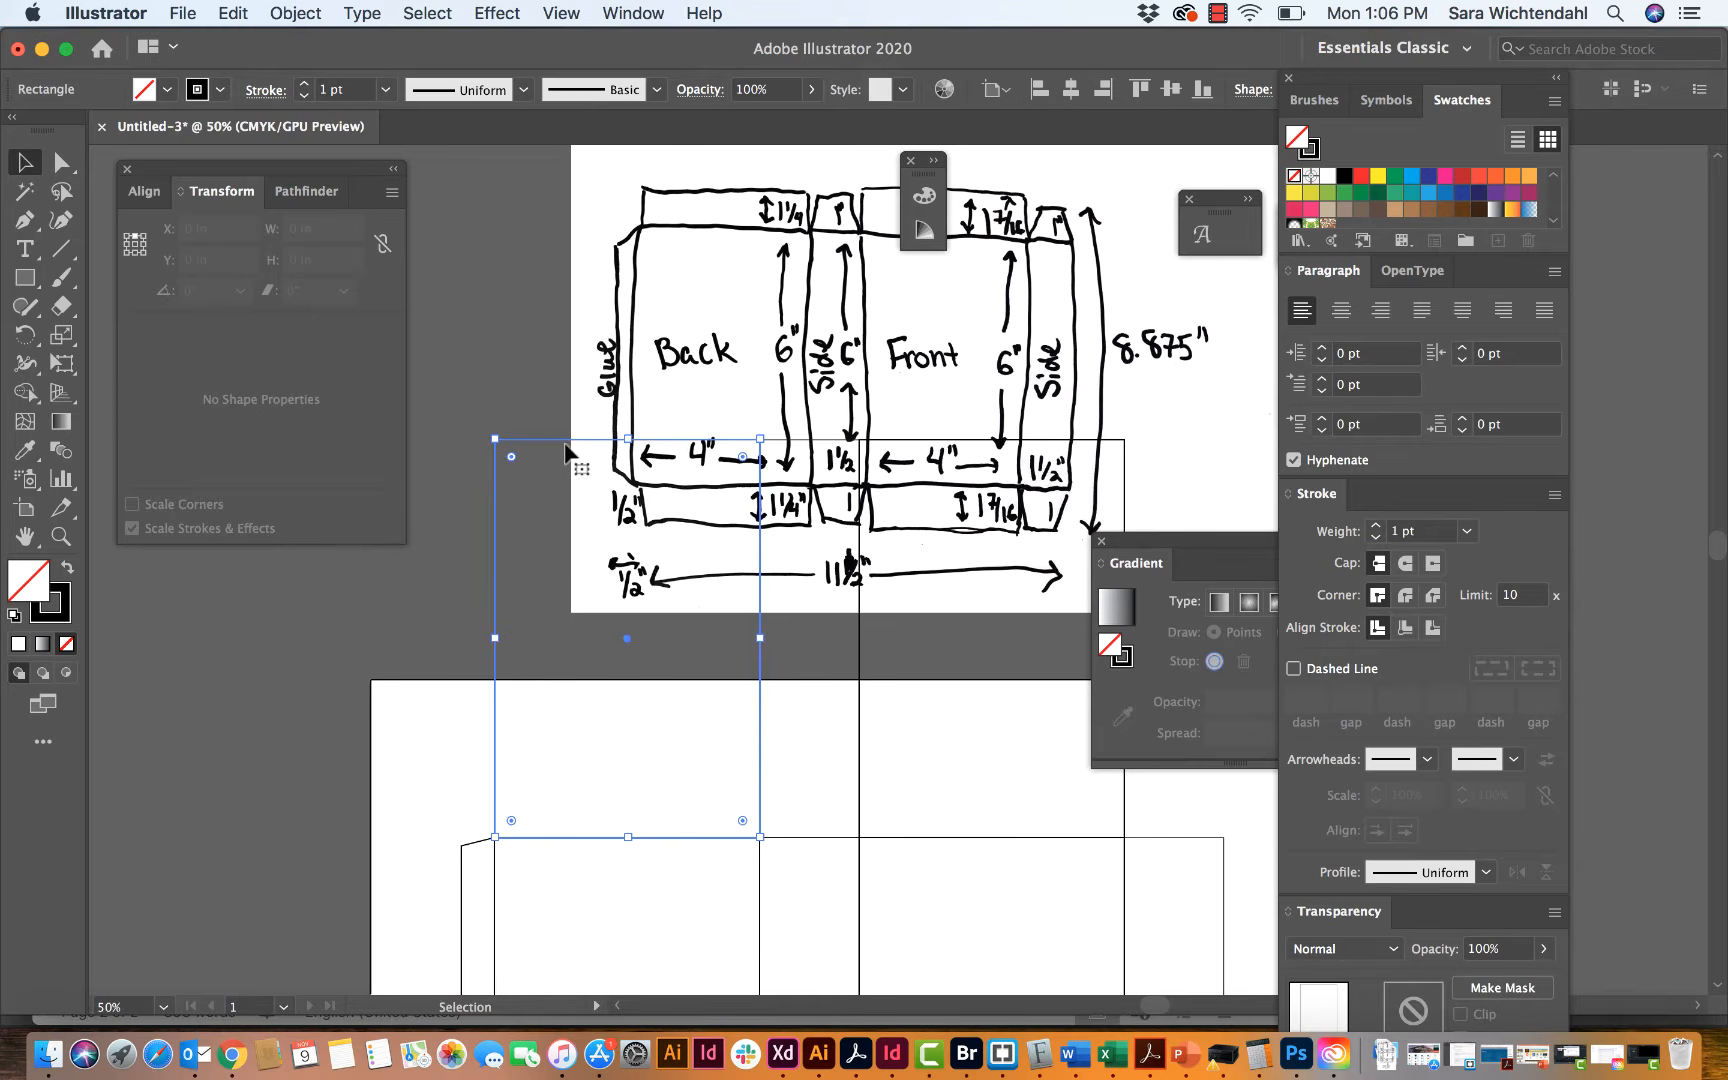
left_click(135, 252)
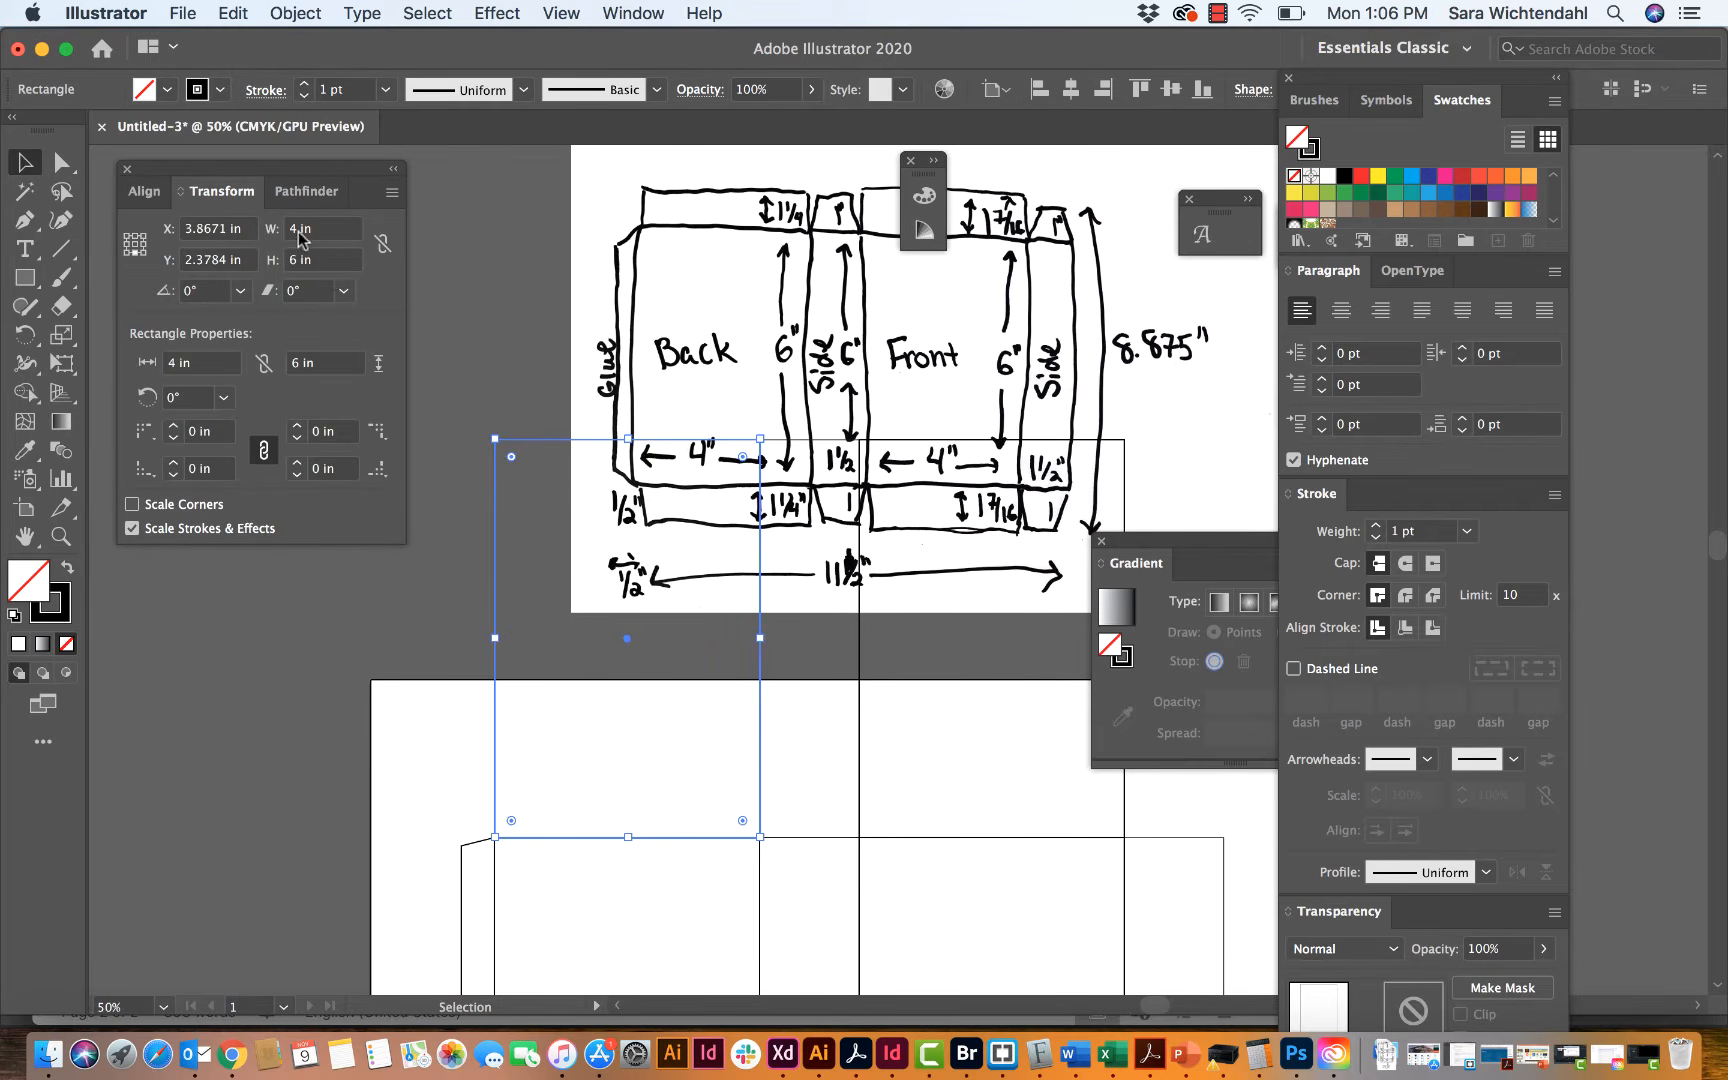
left_click_drag(297, 260, 267, 260)
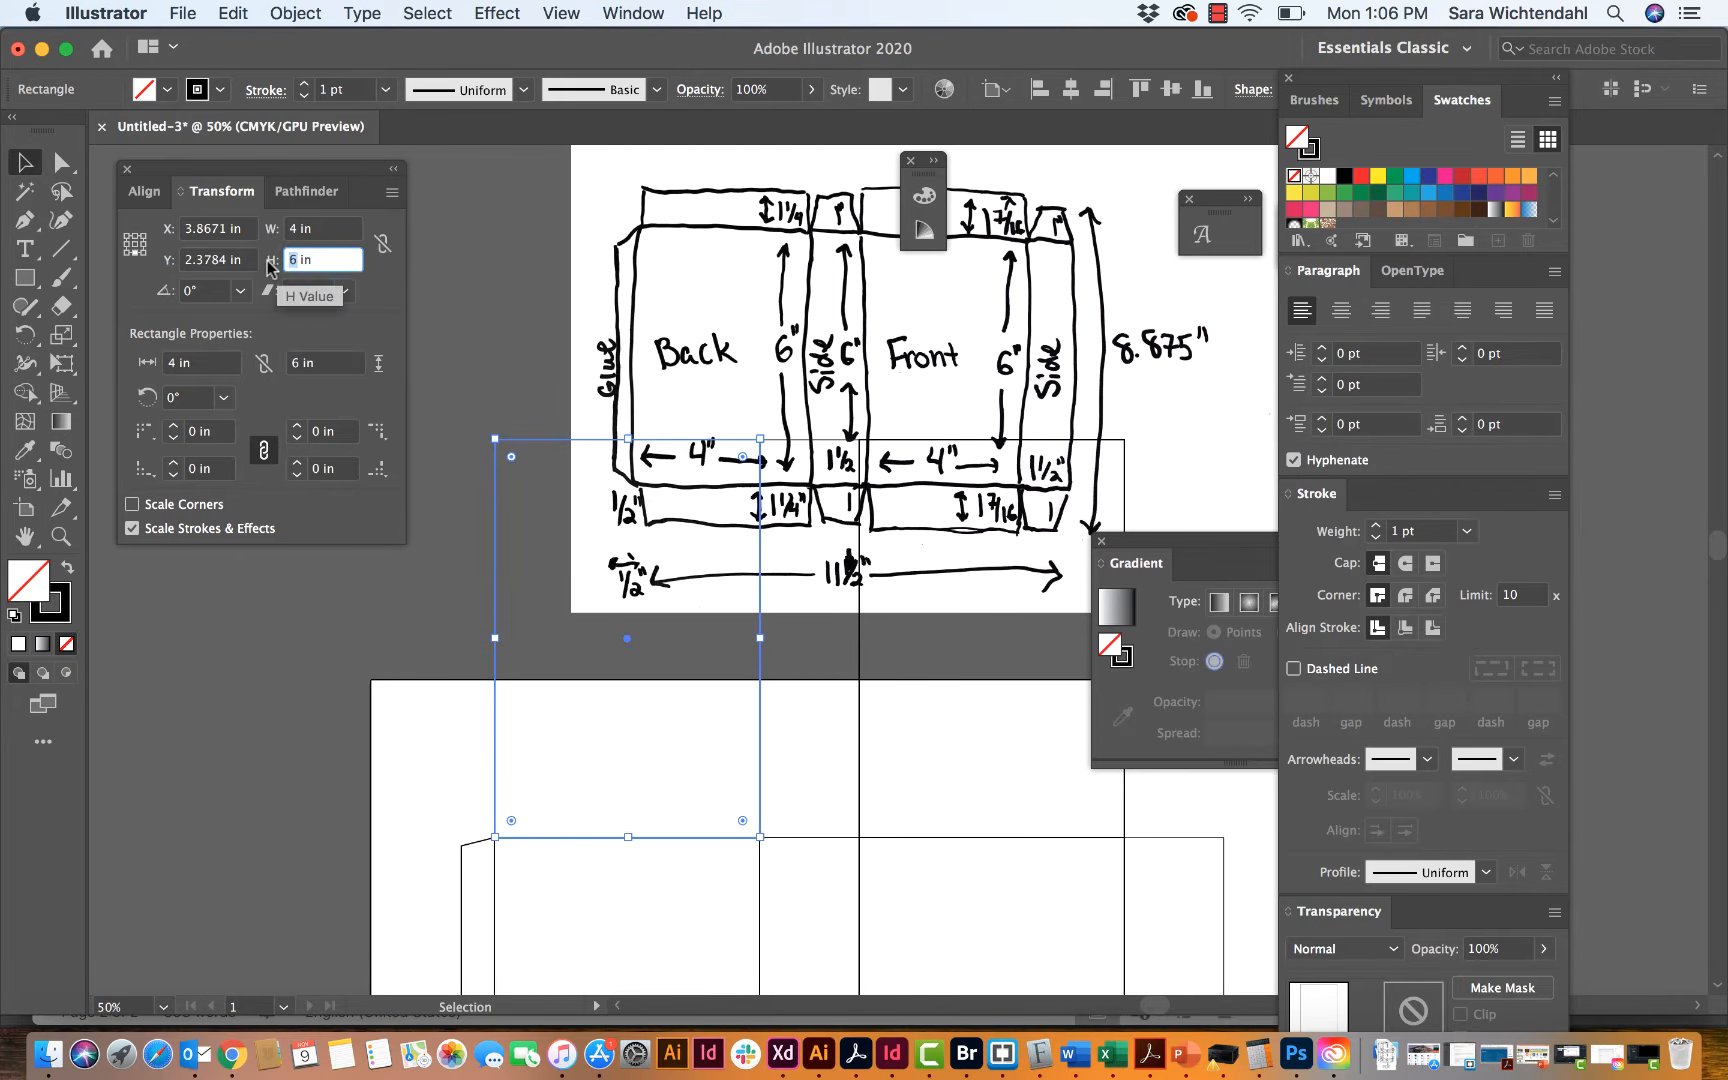
type("1.25")
key("Return")
left_click(437, 750)
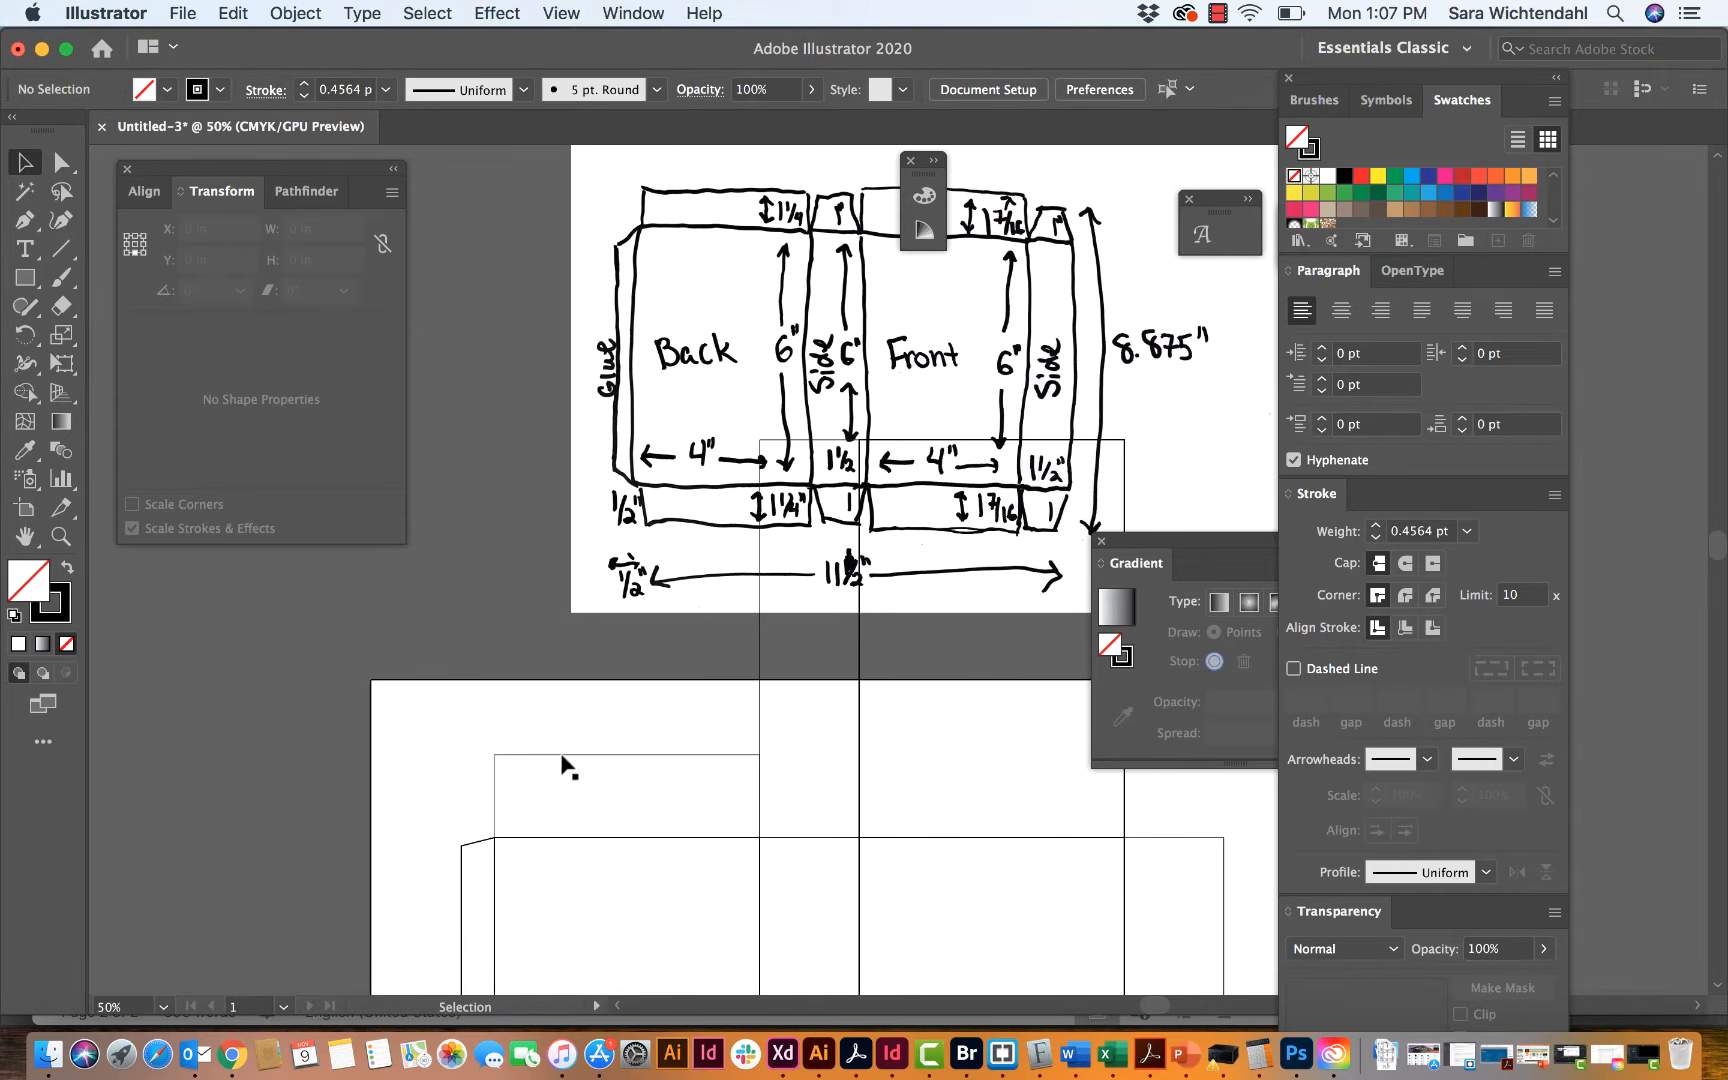
Step: Set the height of the copied rectangle above the side panel between back and front to 1 in, and deselect it
left_click(562, 757)
scroll(609, 752, "right", 1)
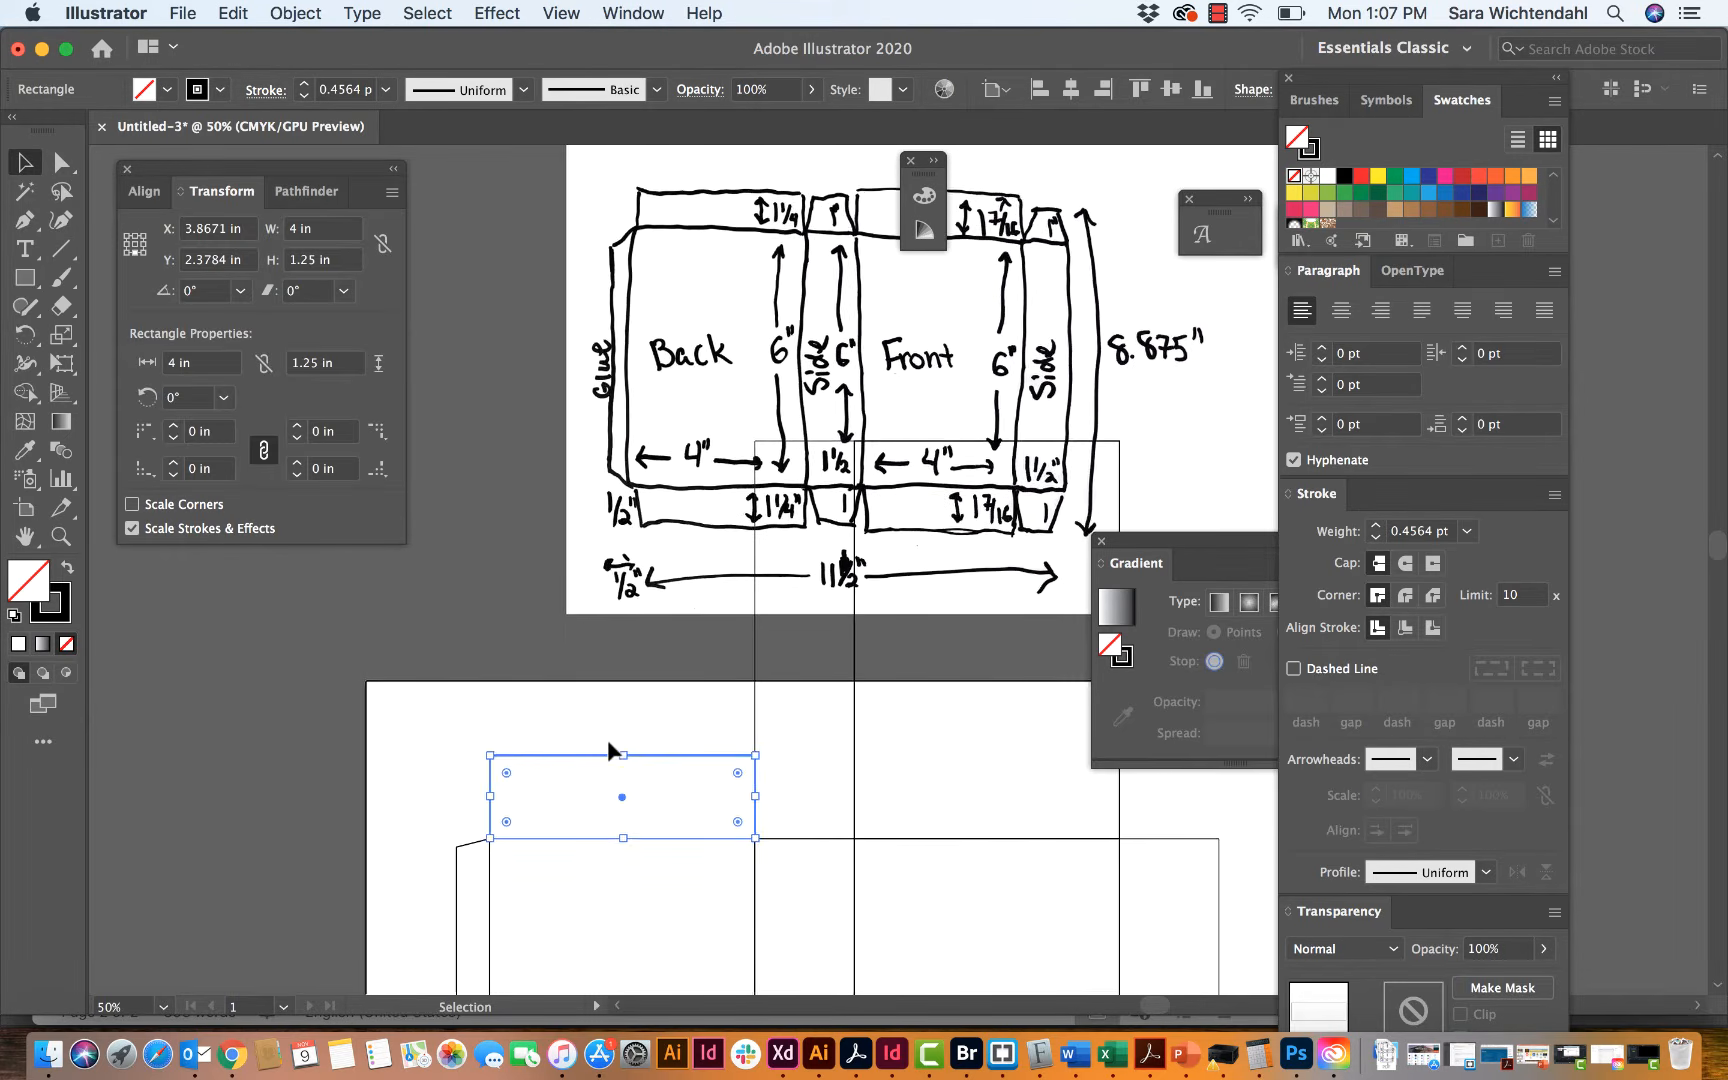
scroll(609, 752, "right", 5)
scroll(609, 752, "left", 4)
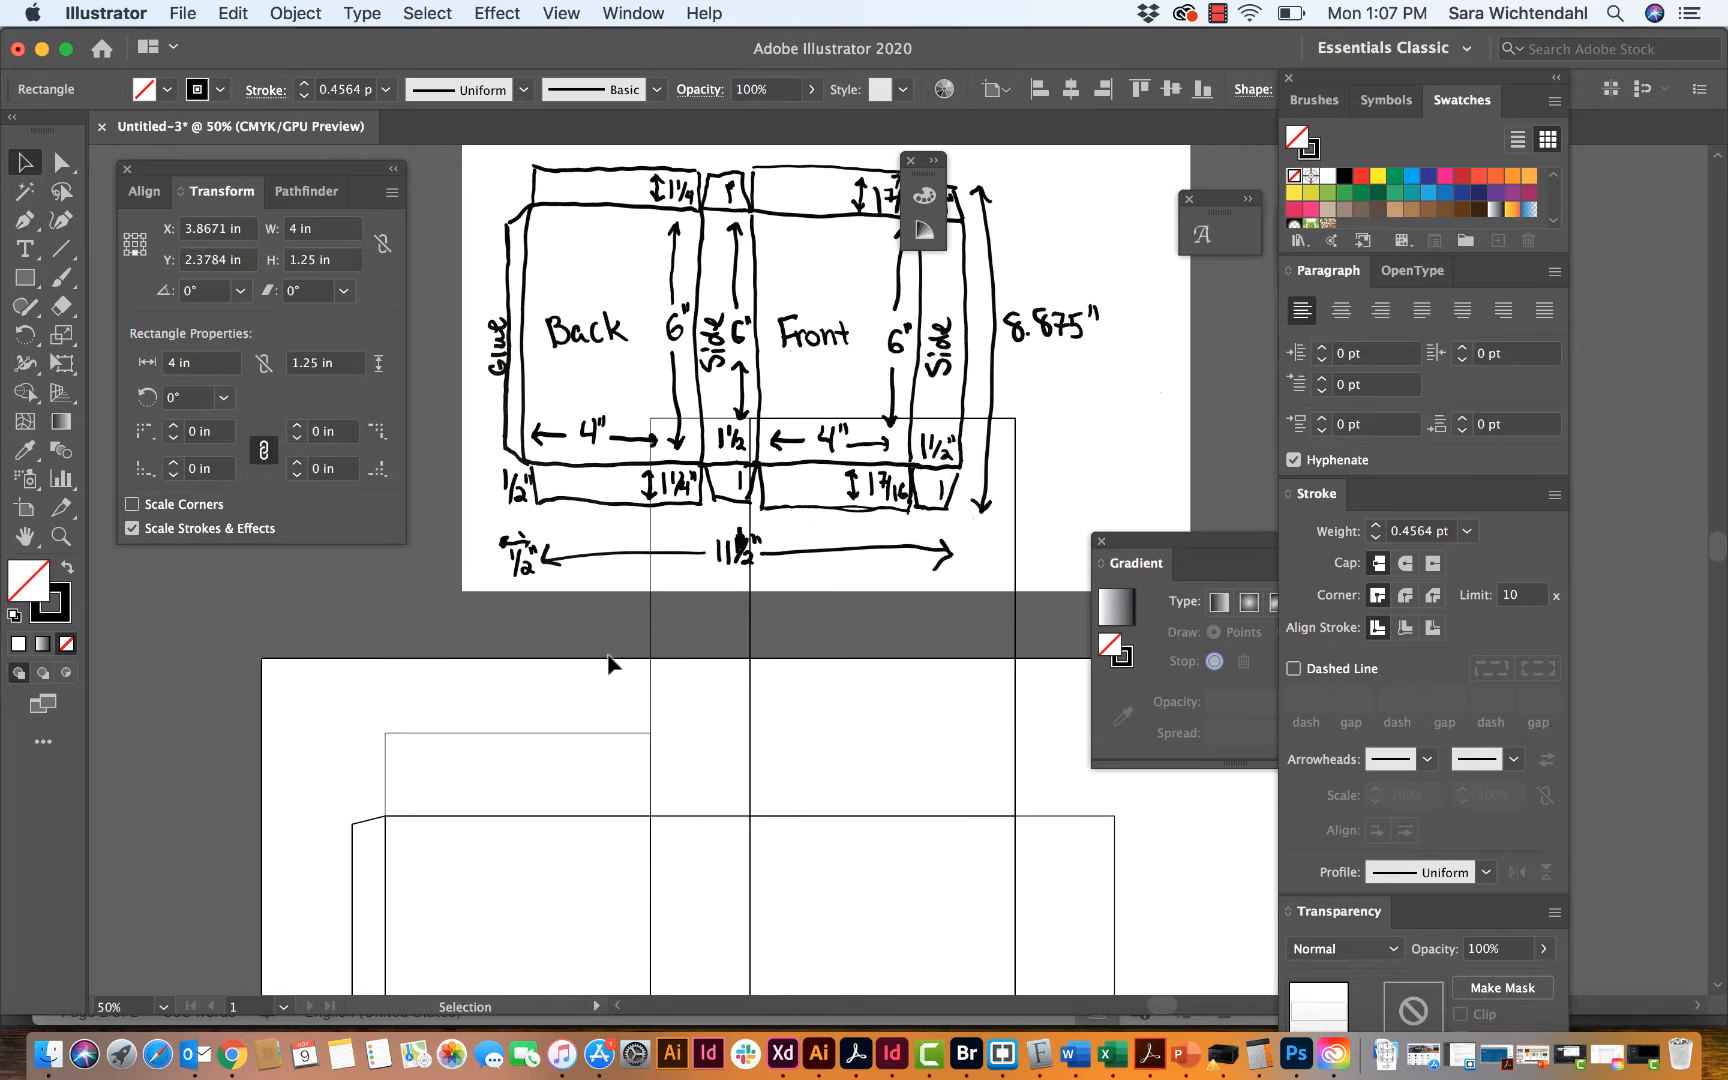
left_click(650, 692)
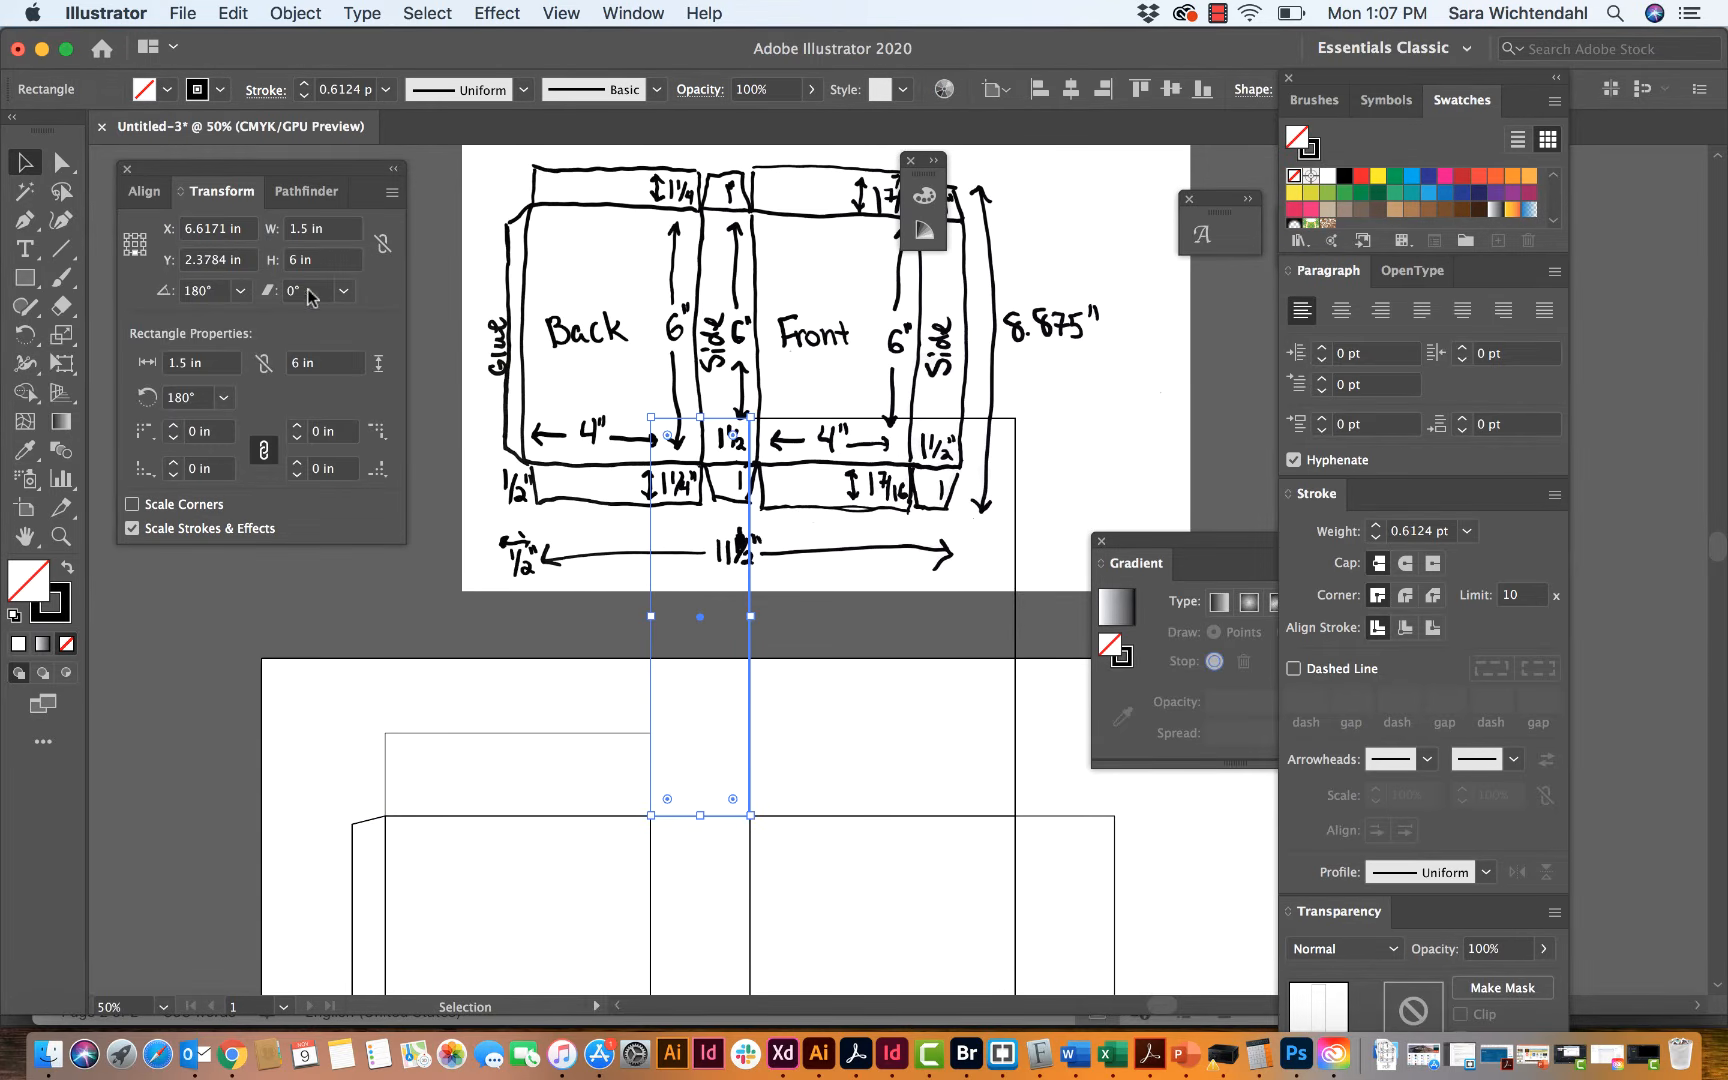
double_click(290, 260)
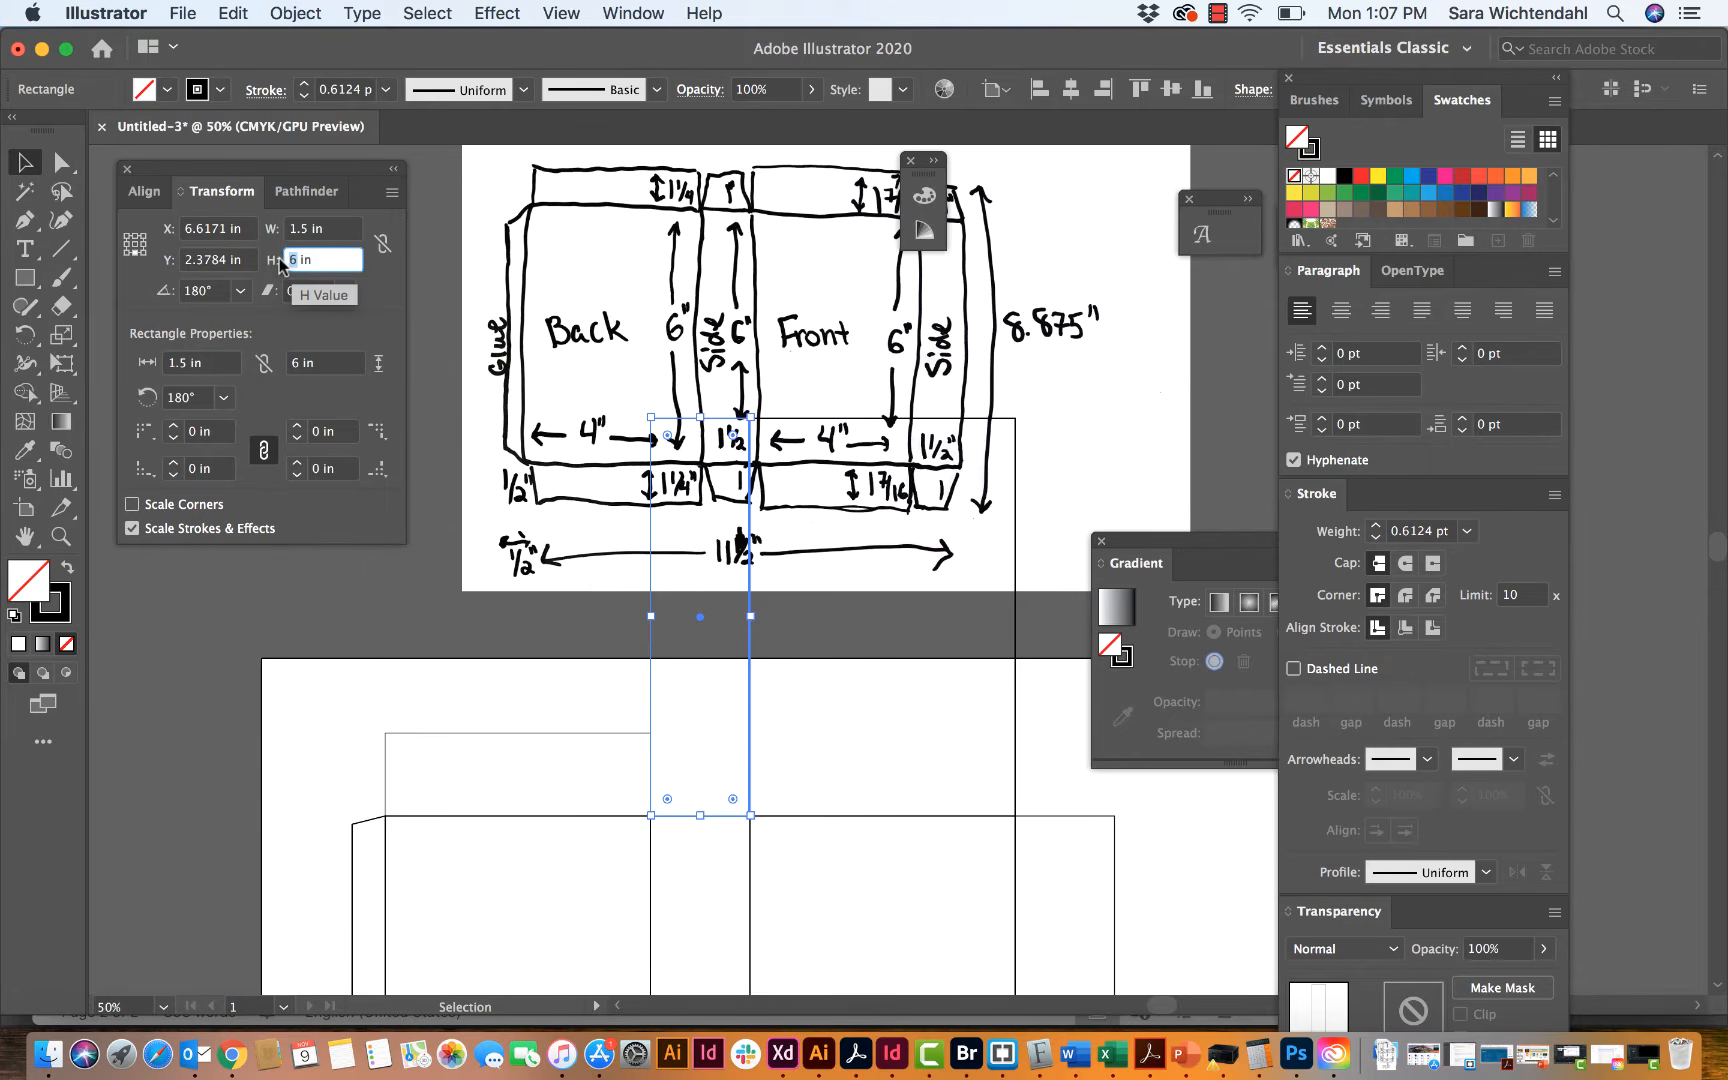
type("1")
key("Tab")
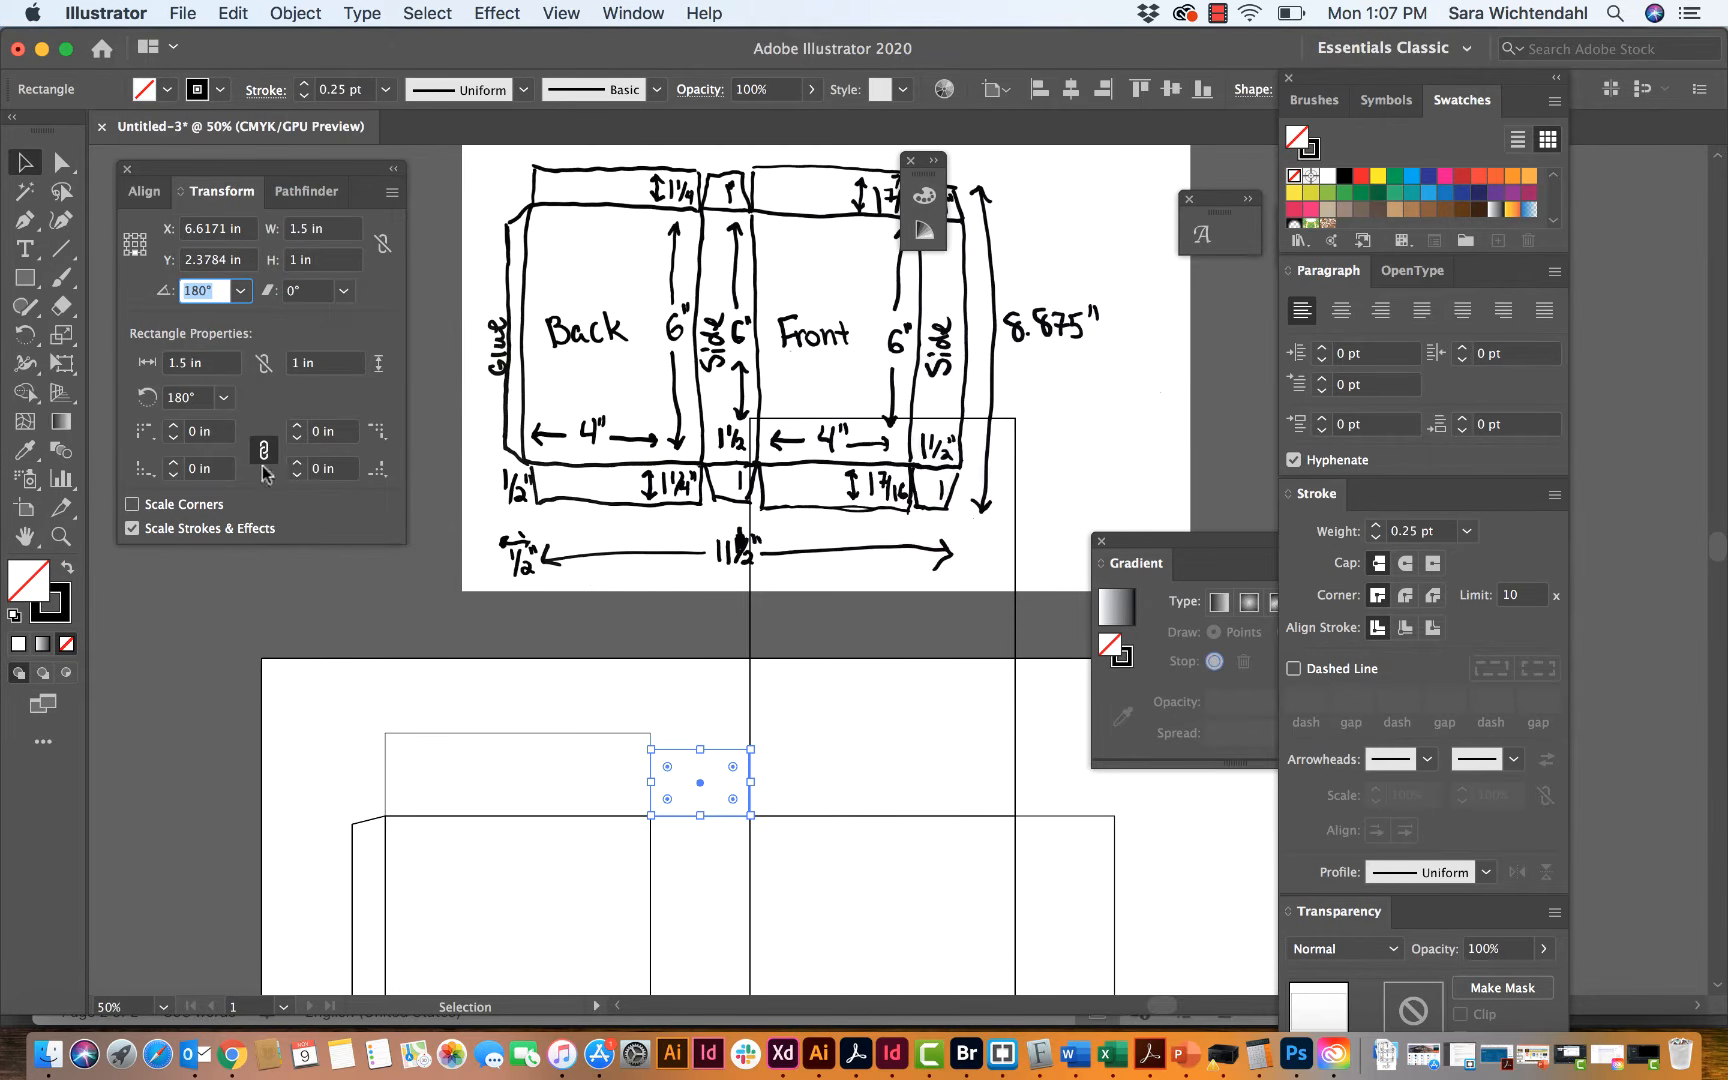
left_click(394, 694)
Step: Set the copied rectangle above the front panel to 1.43 in high and deselect it
scroll(921, 722, "right", 3)
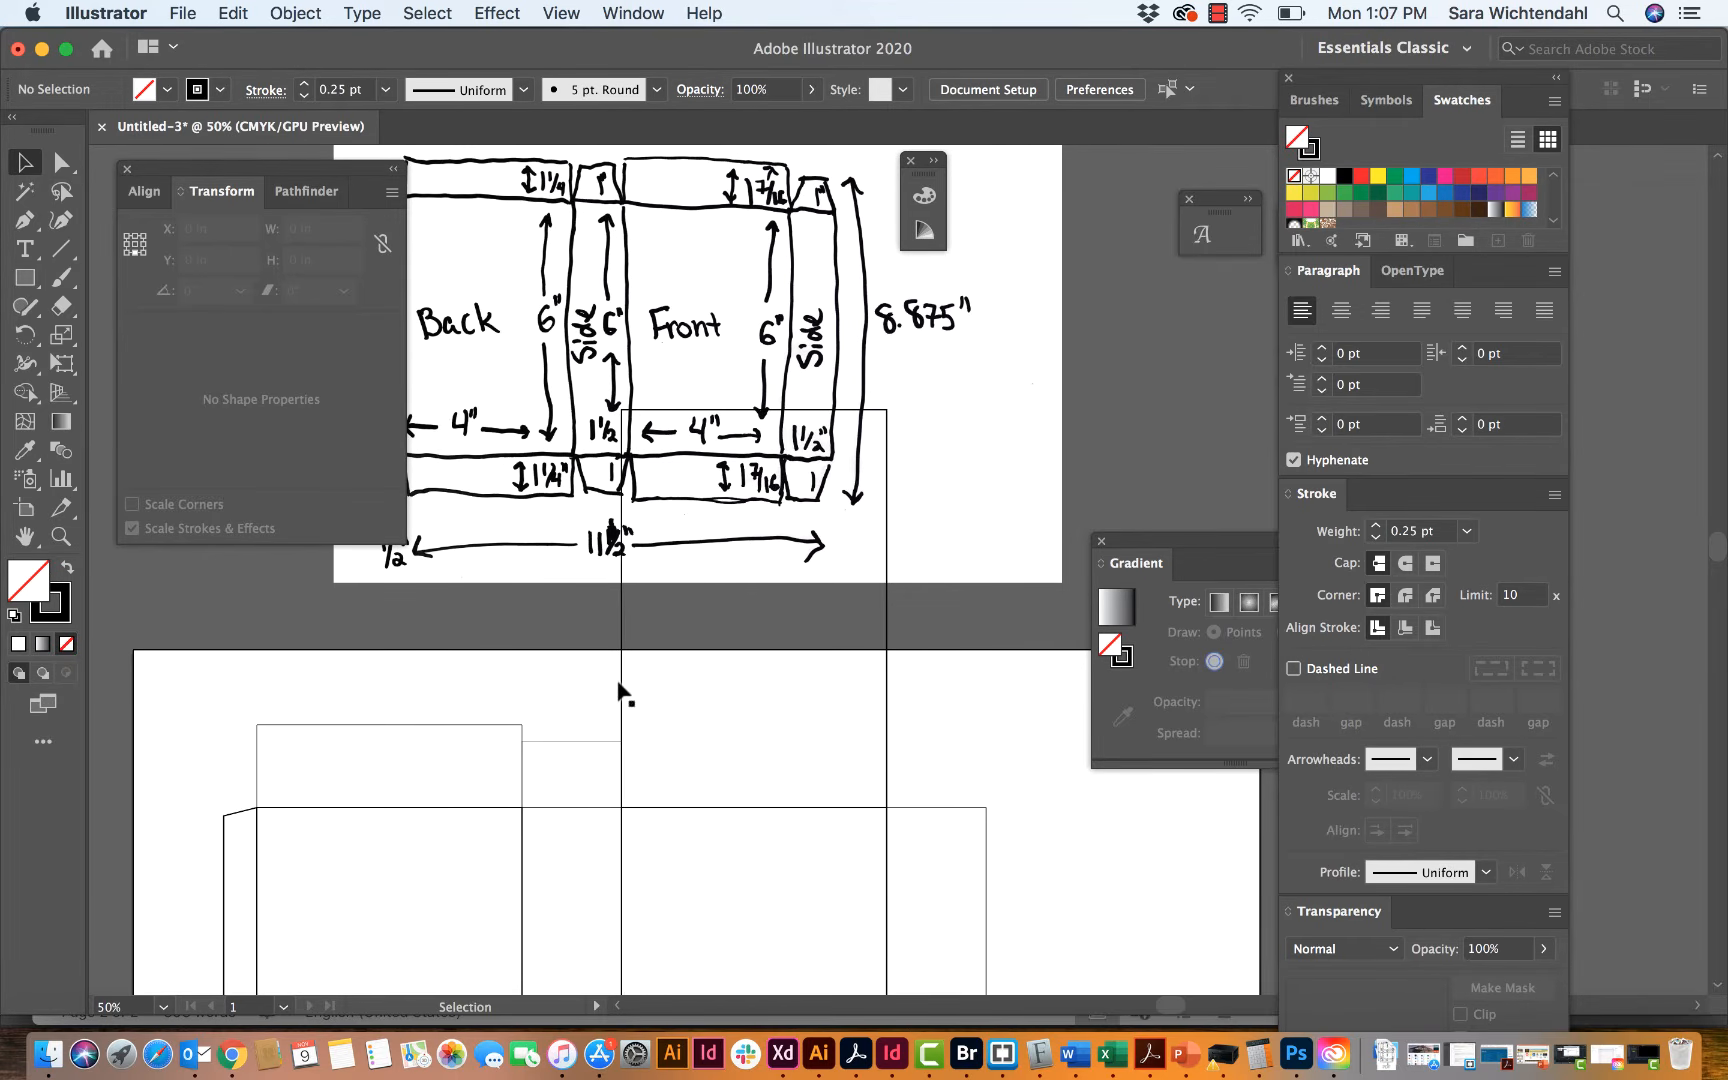
left_click(622, 692)
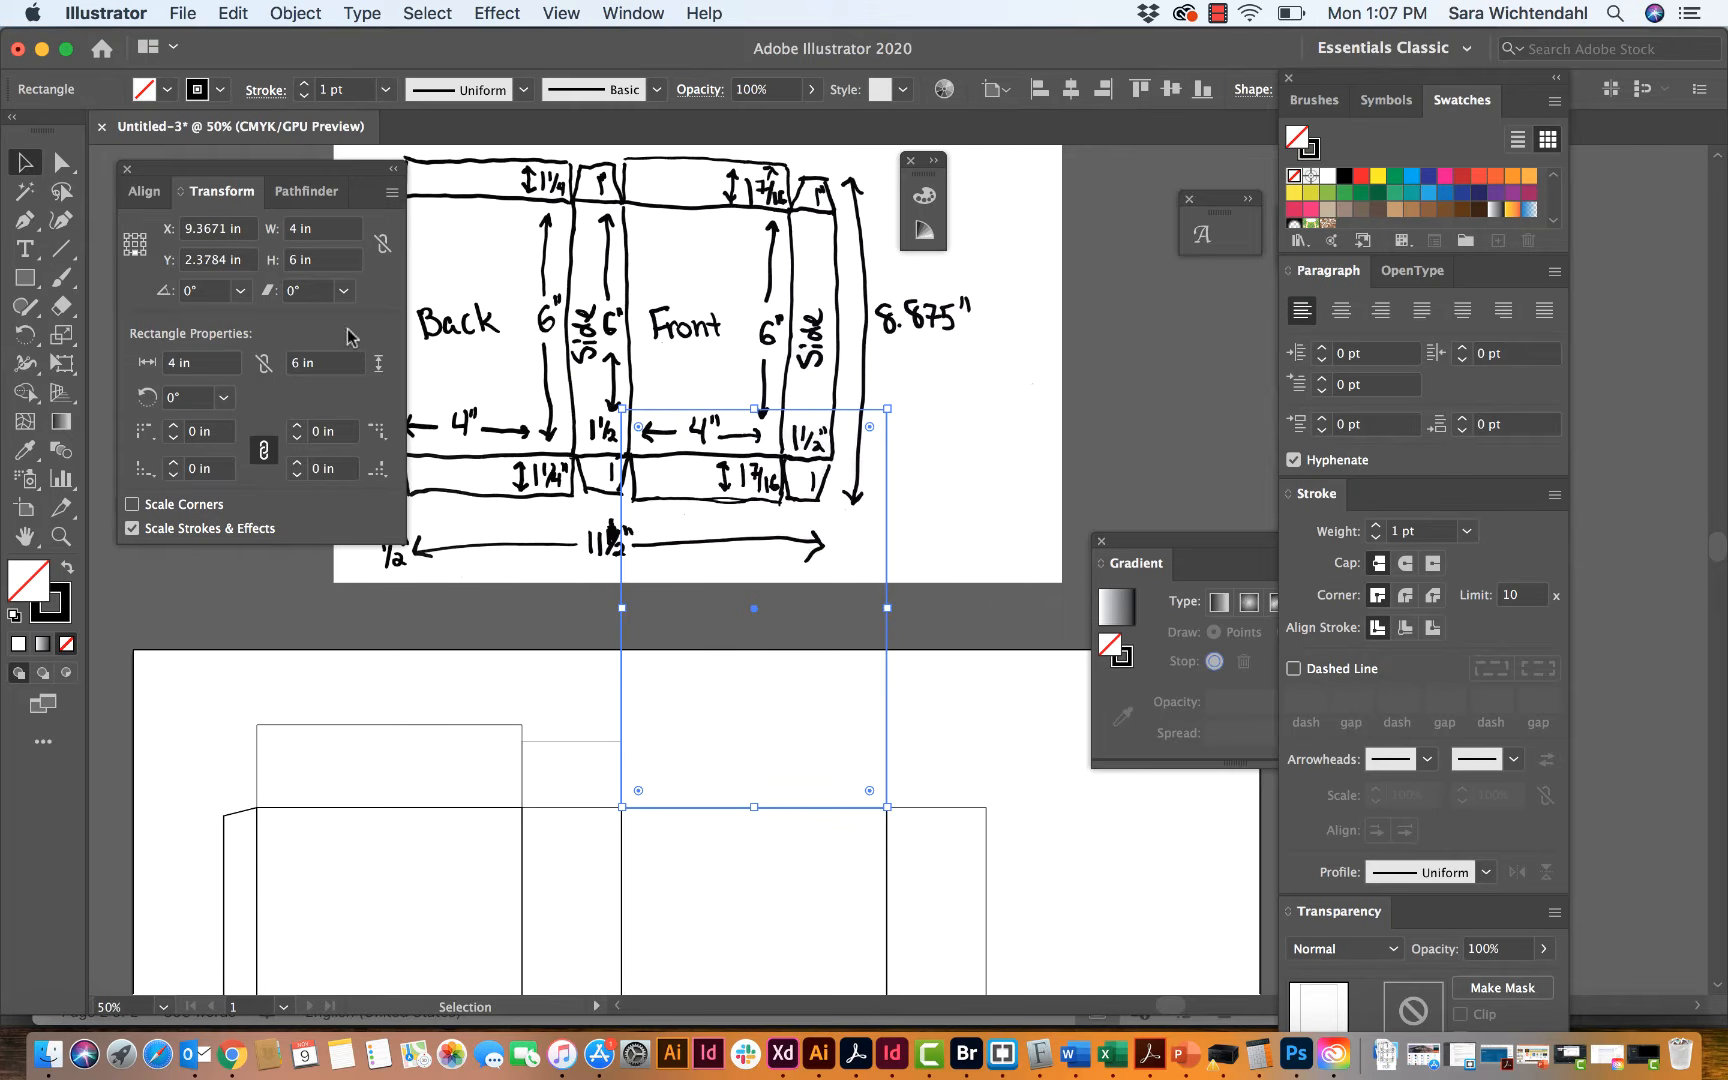
double_click(300, 260)
type("1.")
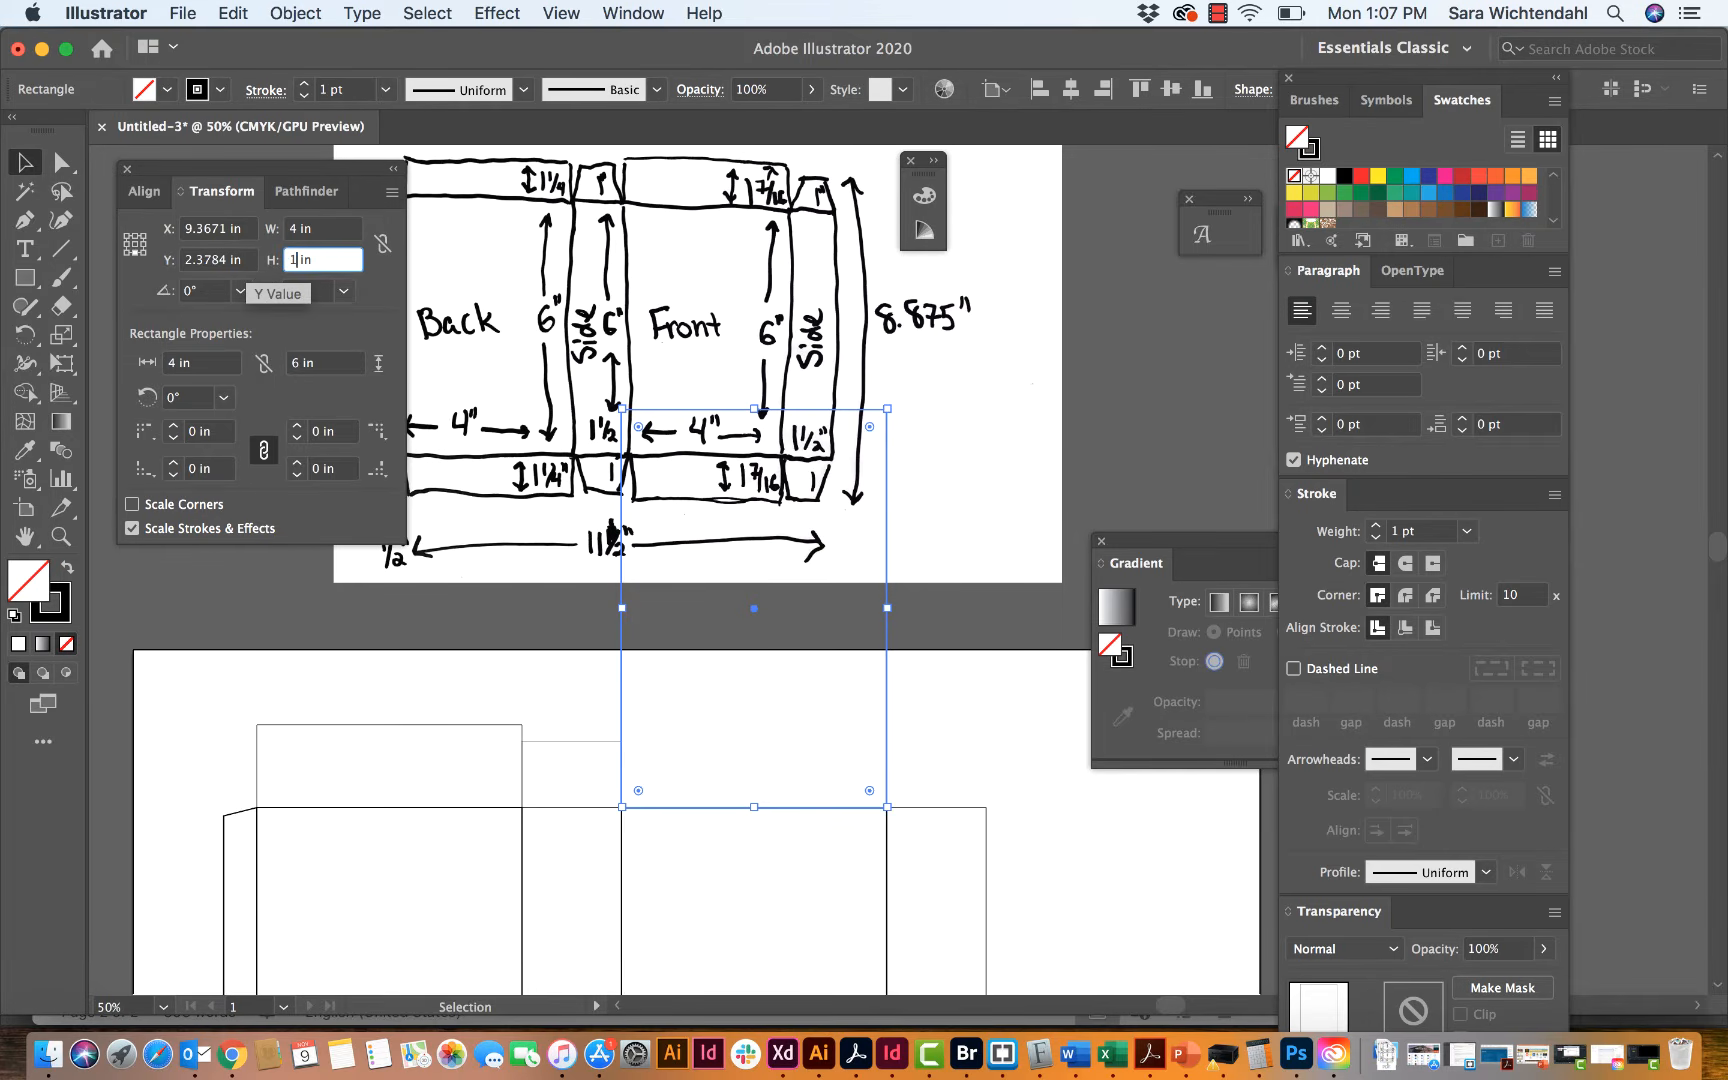
type("43")
key("Tab")
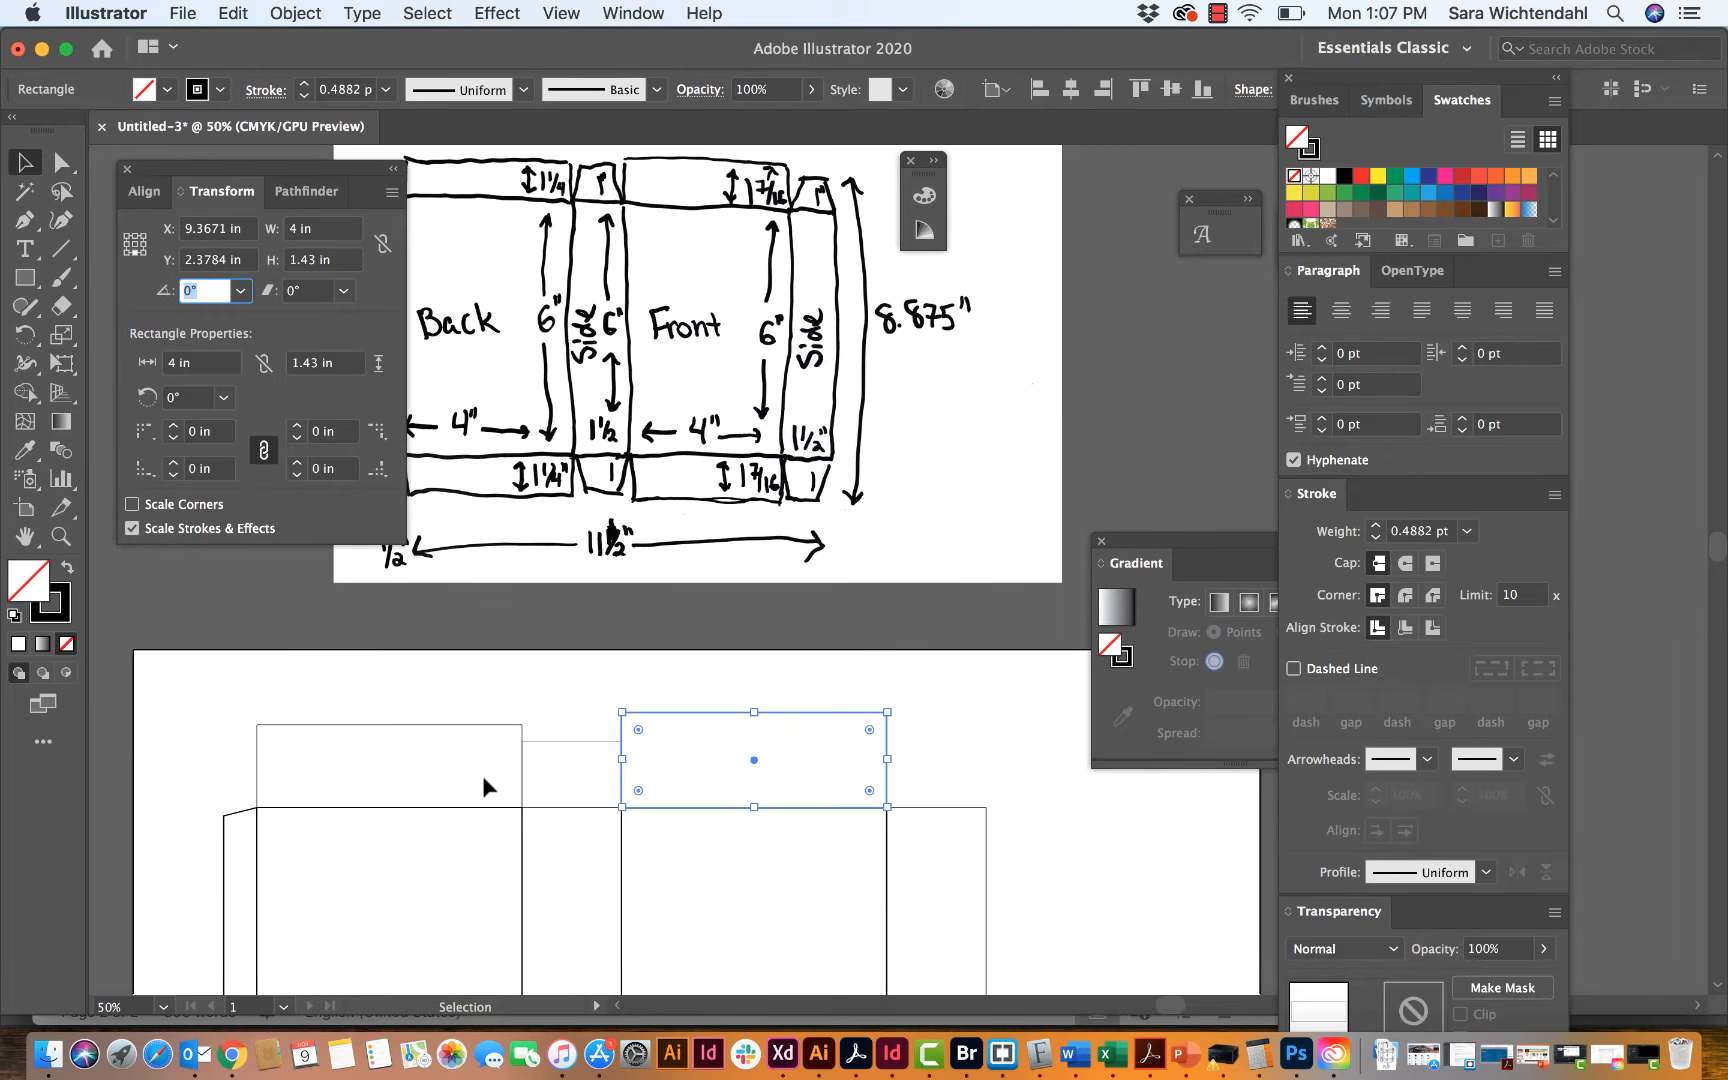
left_click(472, 690)
Step: Examine the side flap's outline and compare the top flaps with their shapes in the sketch
scroll(738, 683, "left", 5)
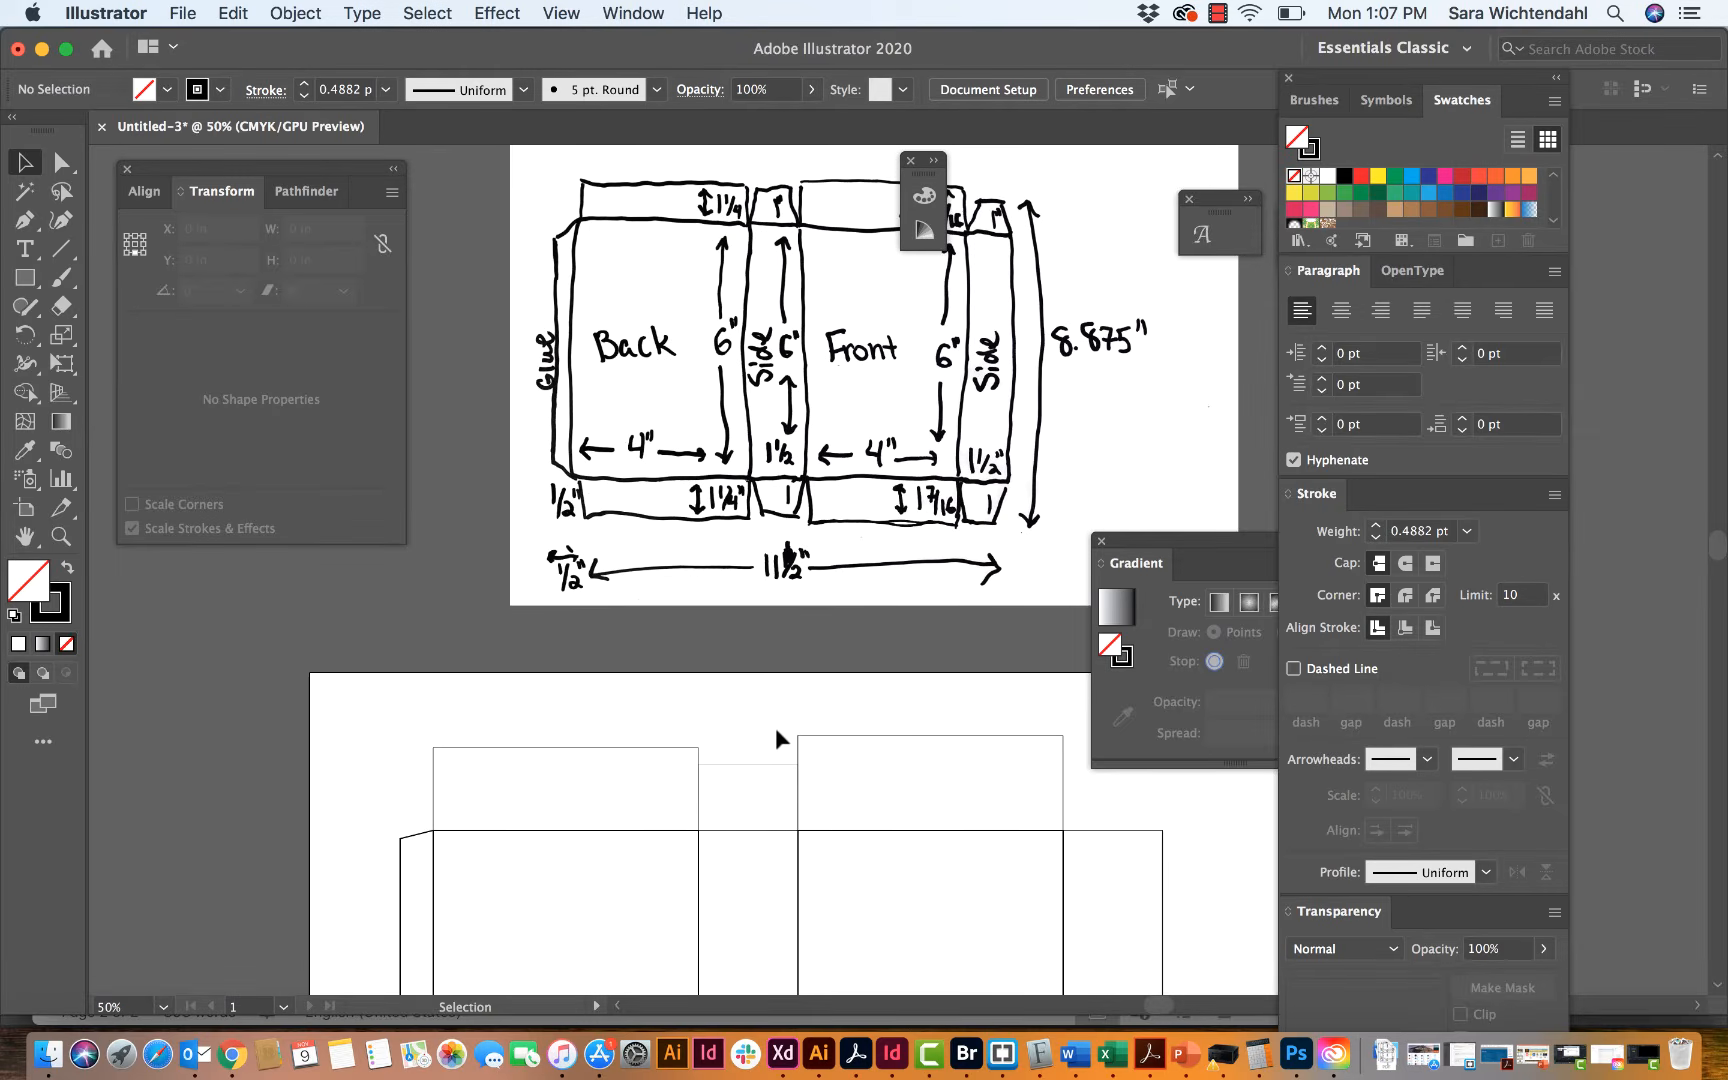
left_click(700, 768)
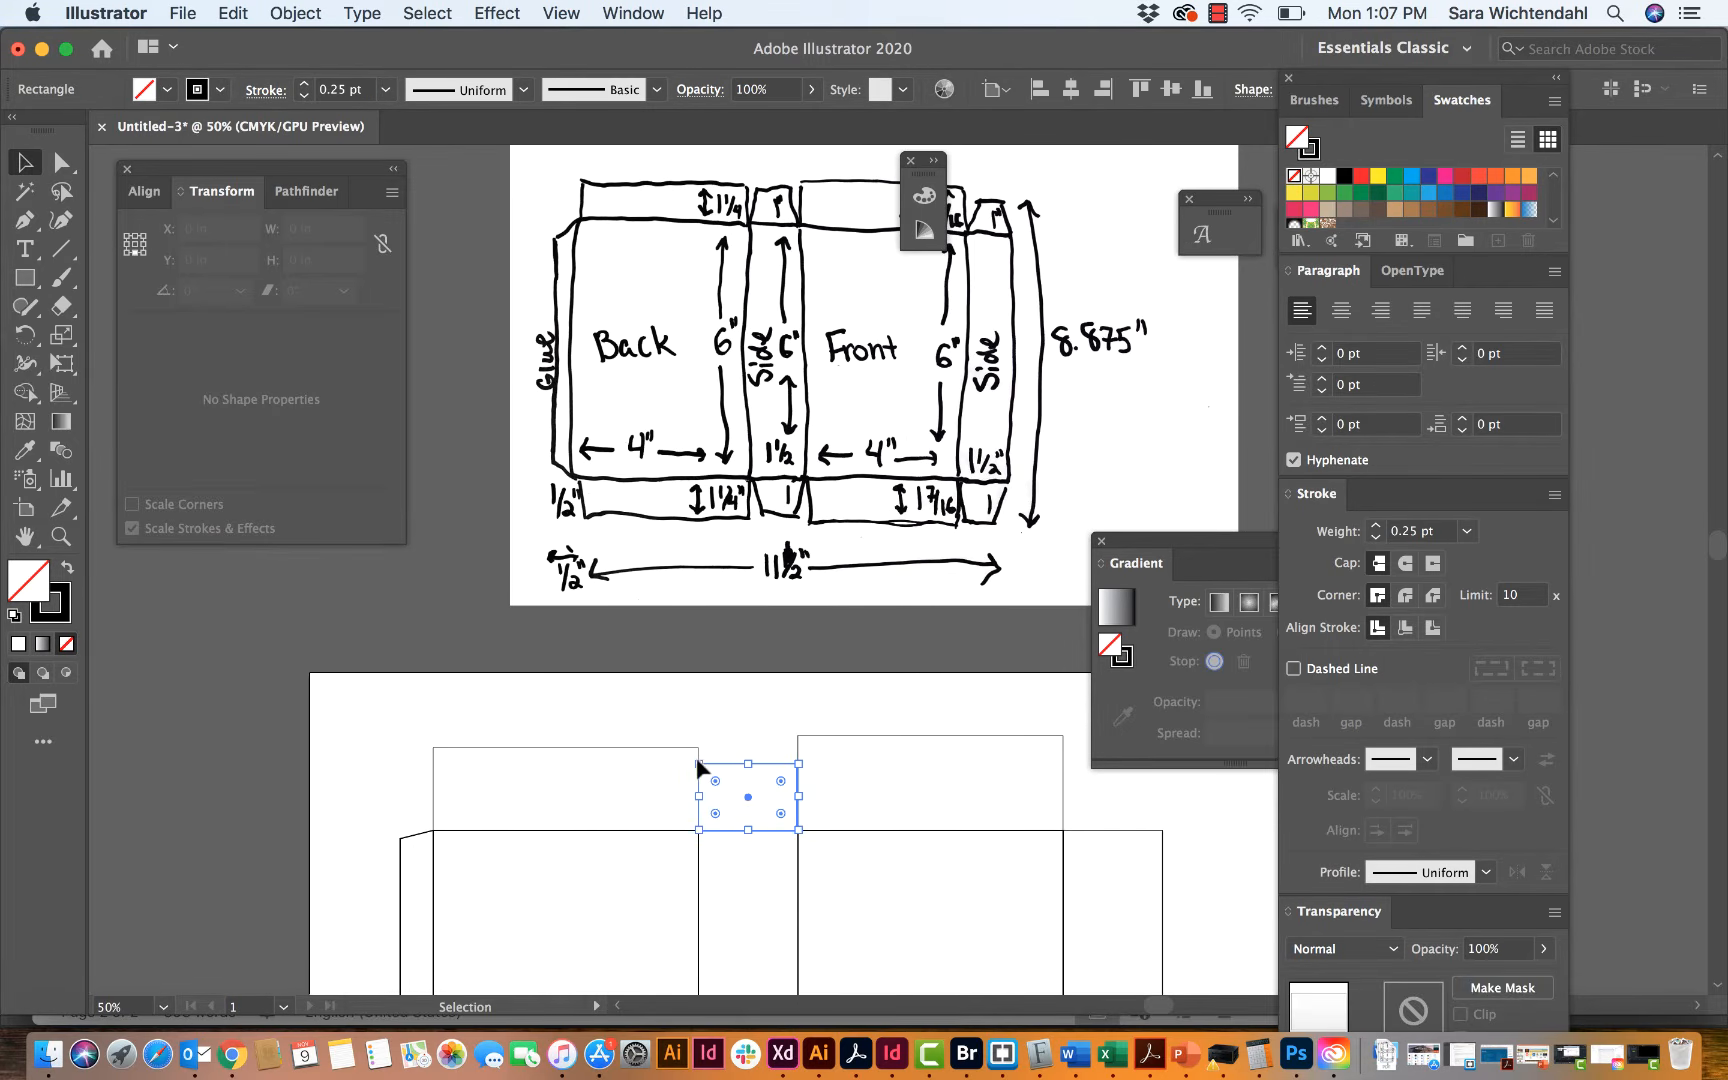
left_click(687, 722)
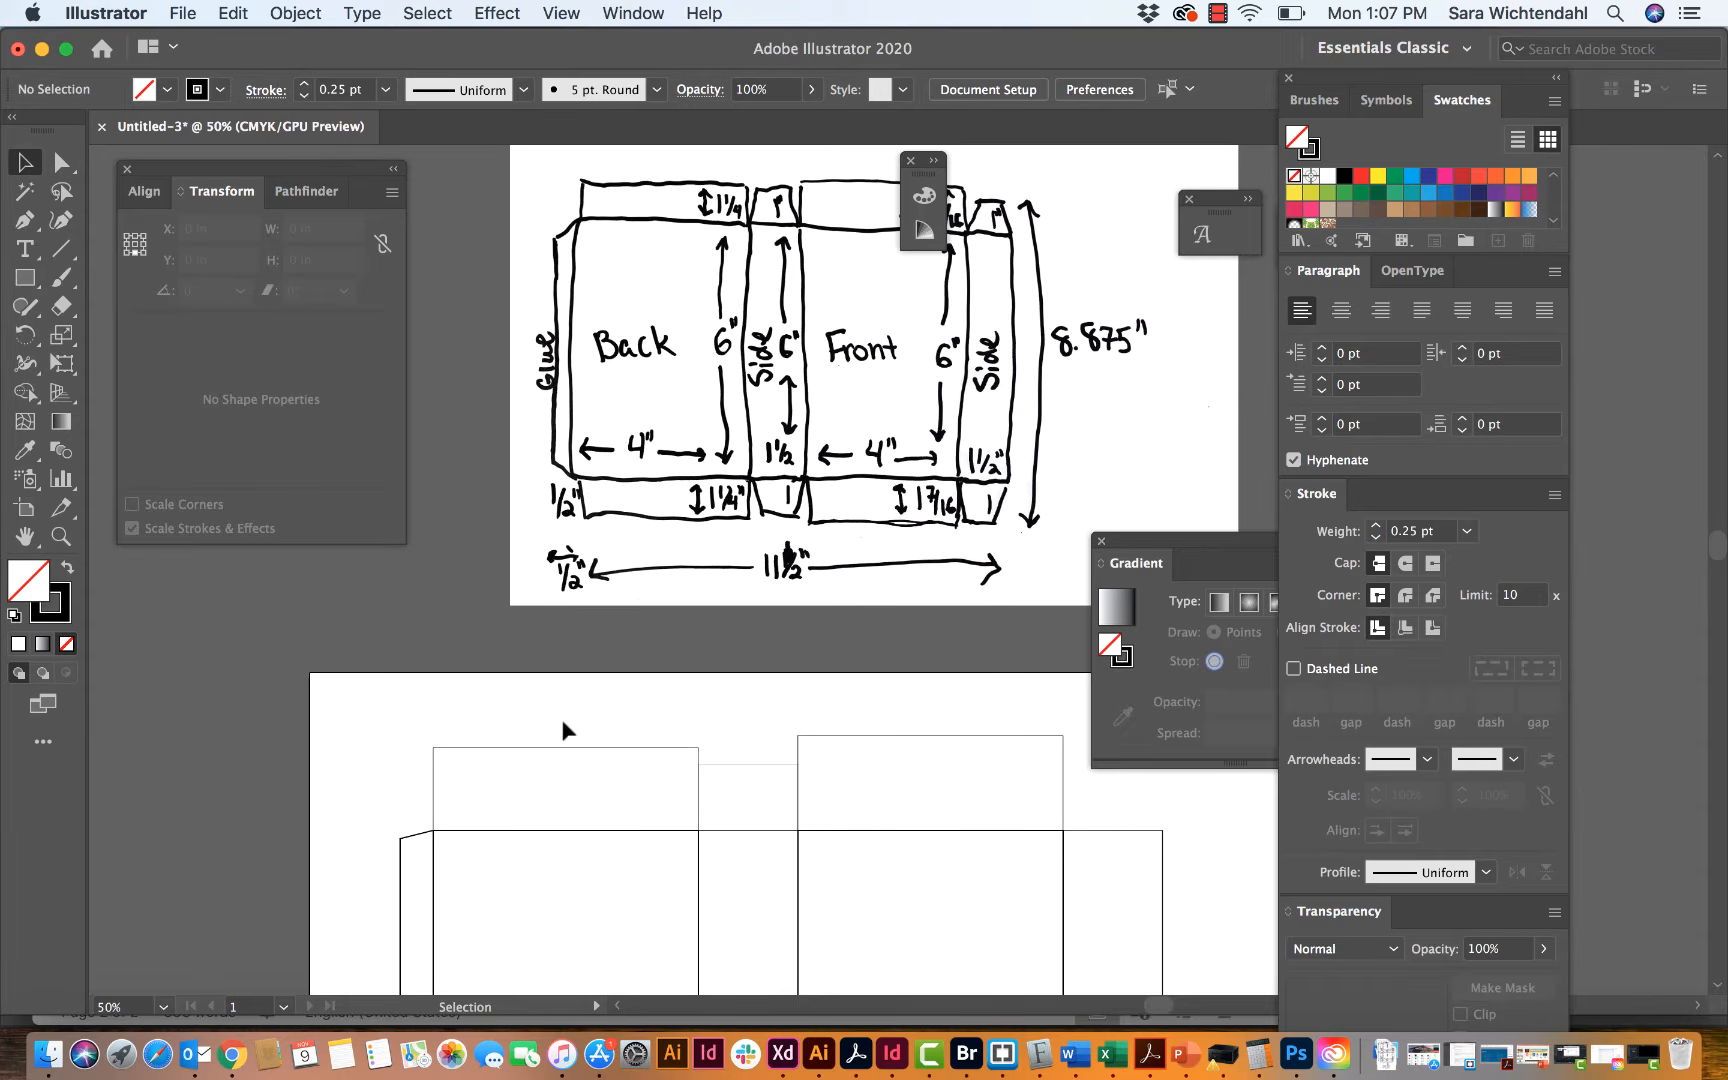
scroll(567, 731, "down", 3)
scroll(567, 731, "right", 3)
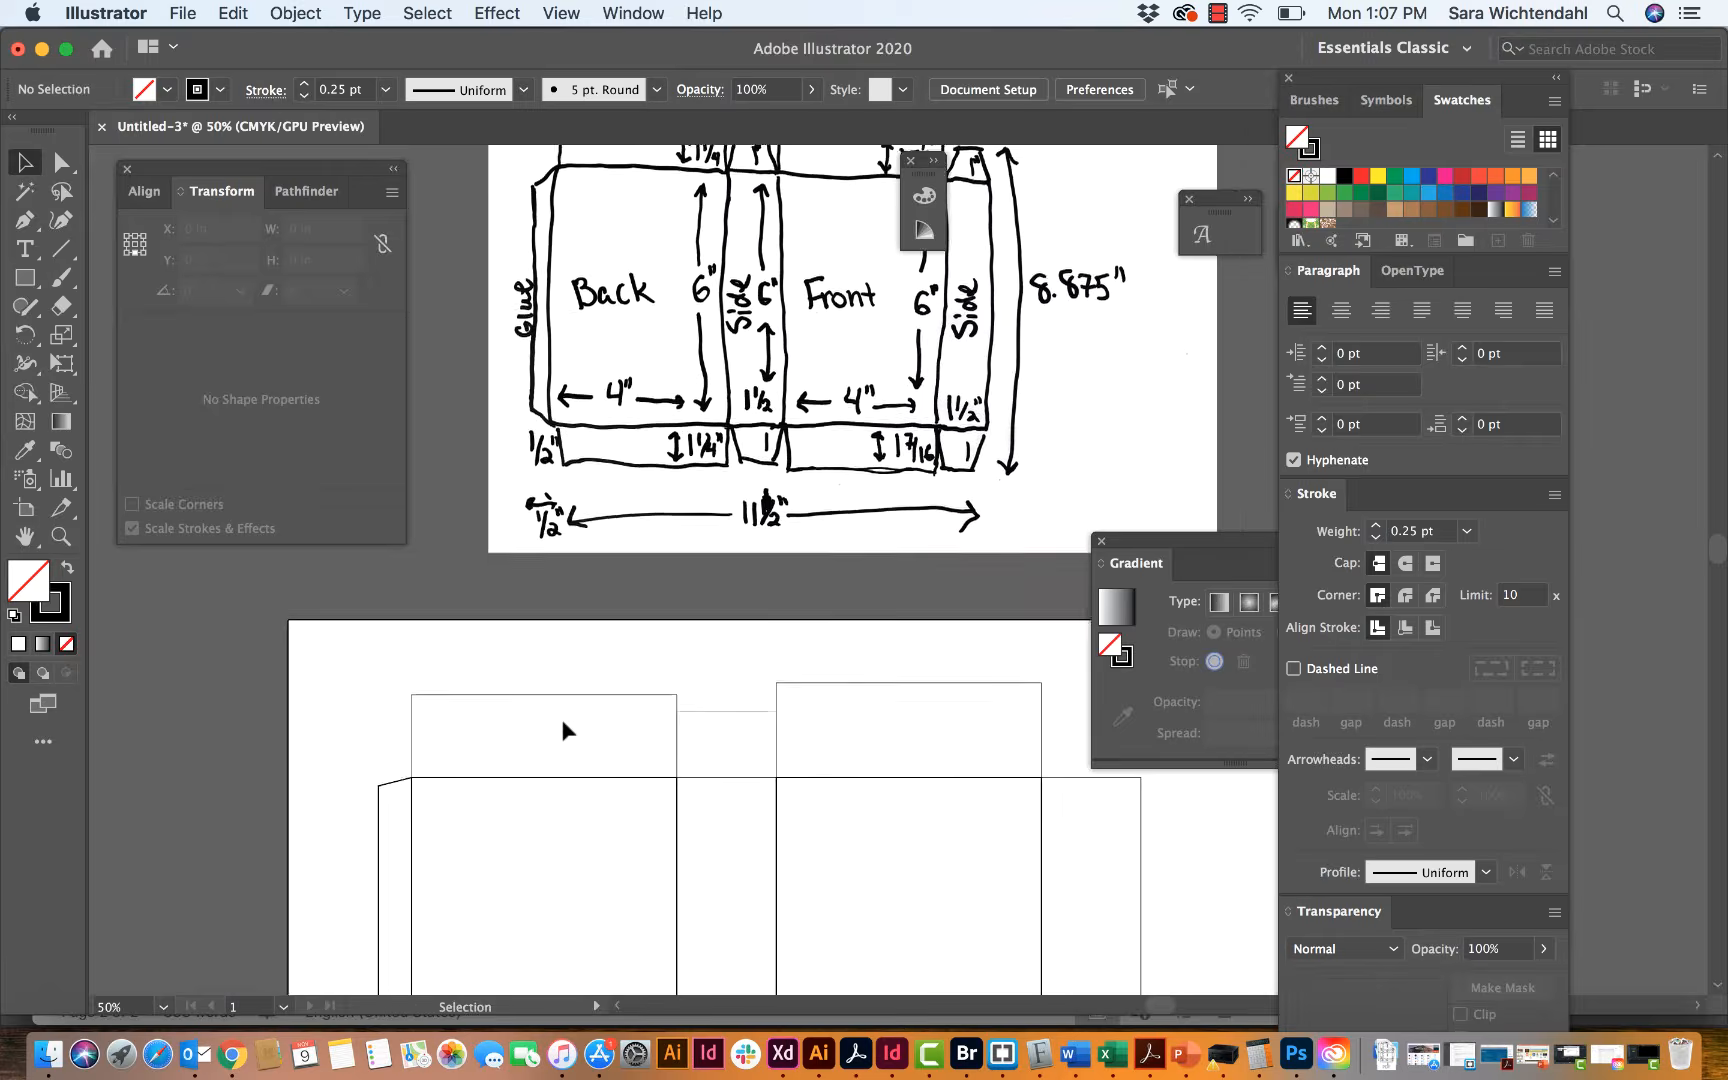
scroll(636, 745, "down", 3)
scroll(636, 745, "left", 1)
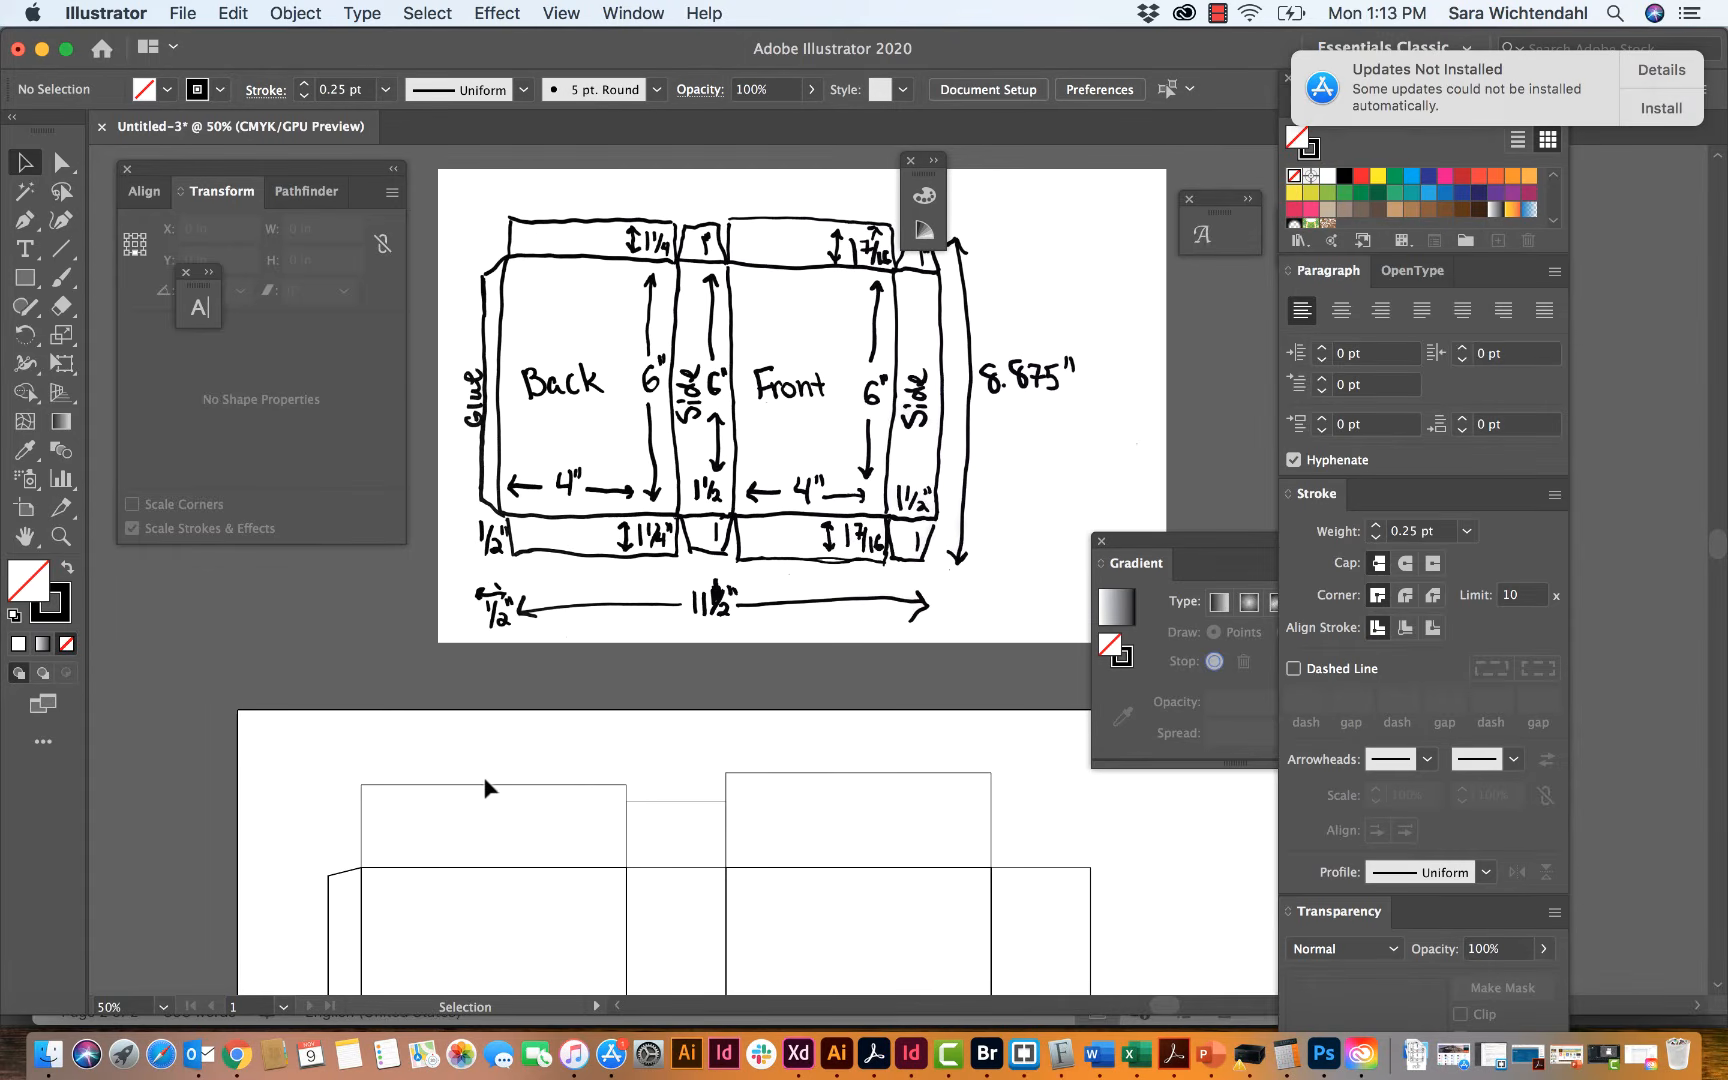
scroll(555, 340, "up", 1)
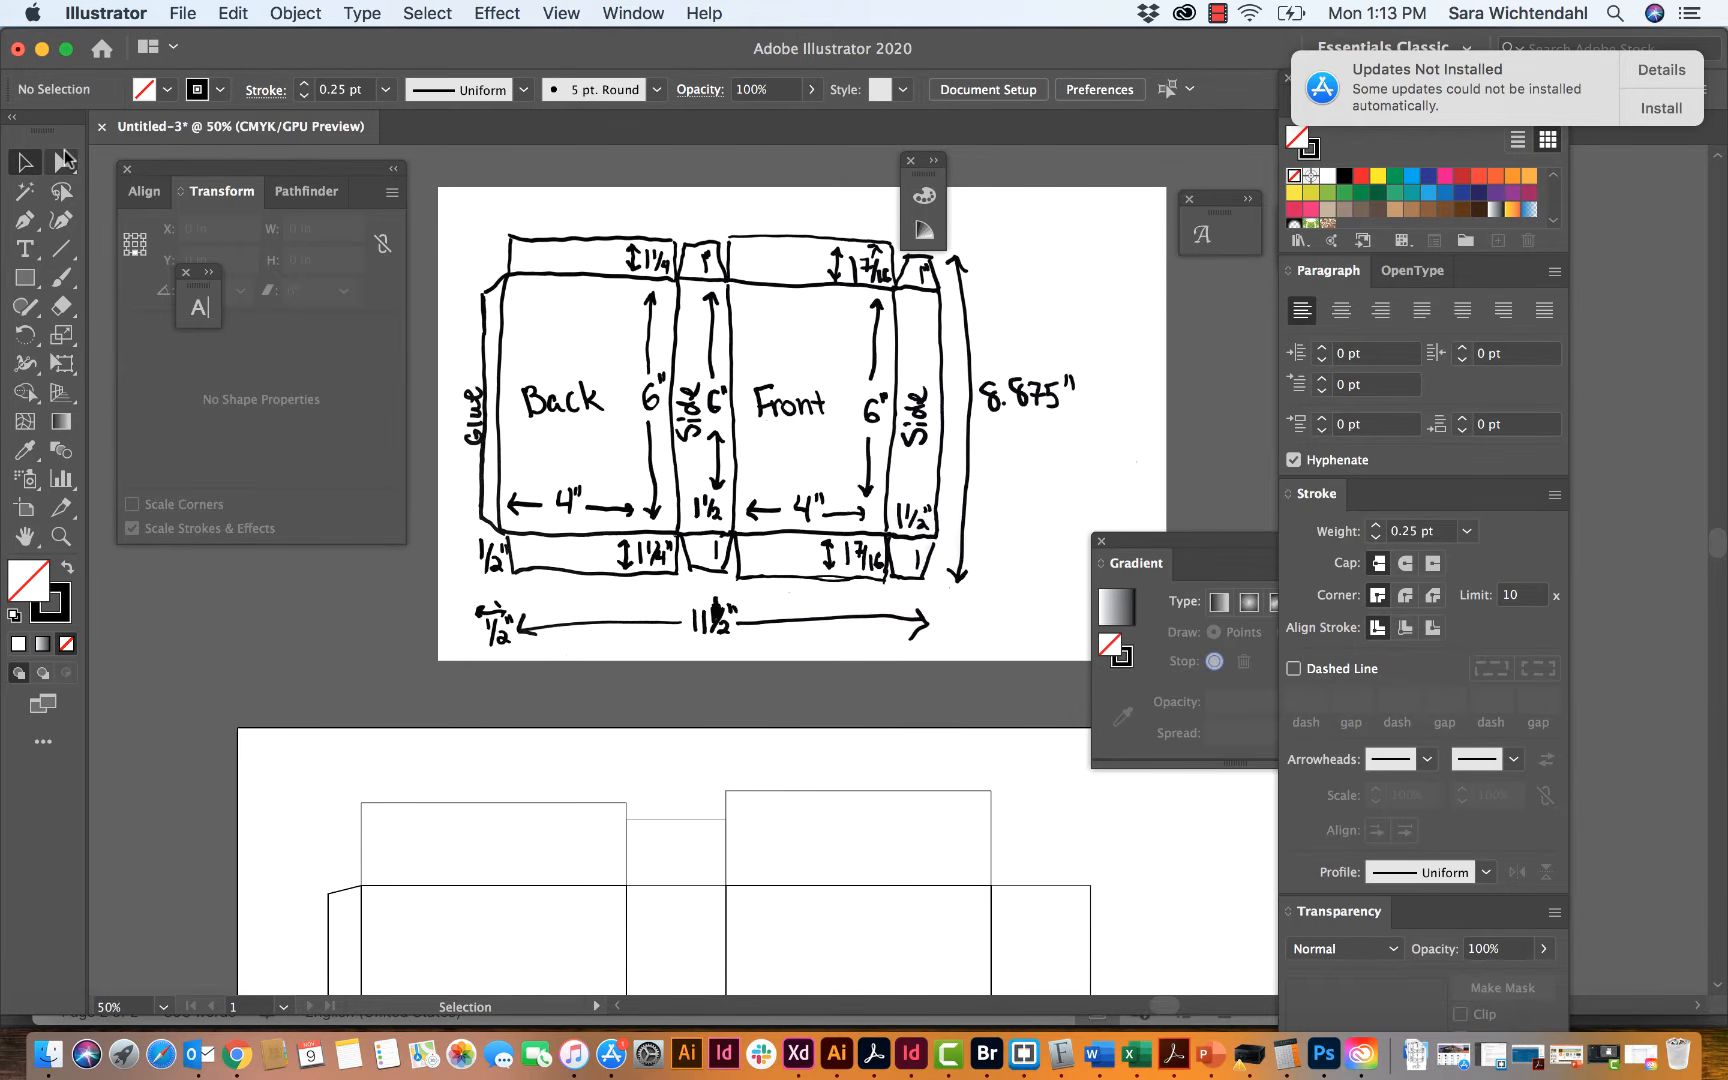
Step: Move the upper-left corner of the flap above the back panel 0.0625 in horizontally and 0 in vertically, and deselect it
left_click(58, 155)
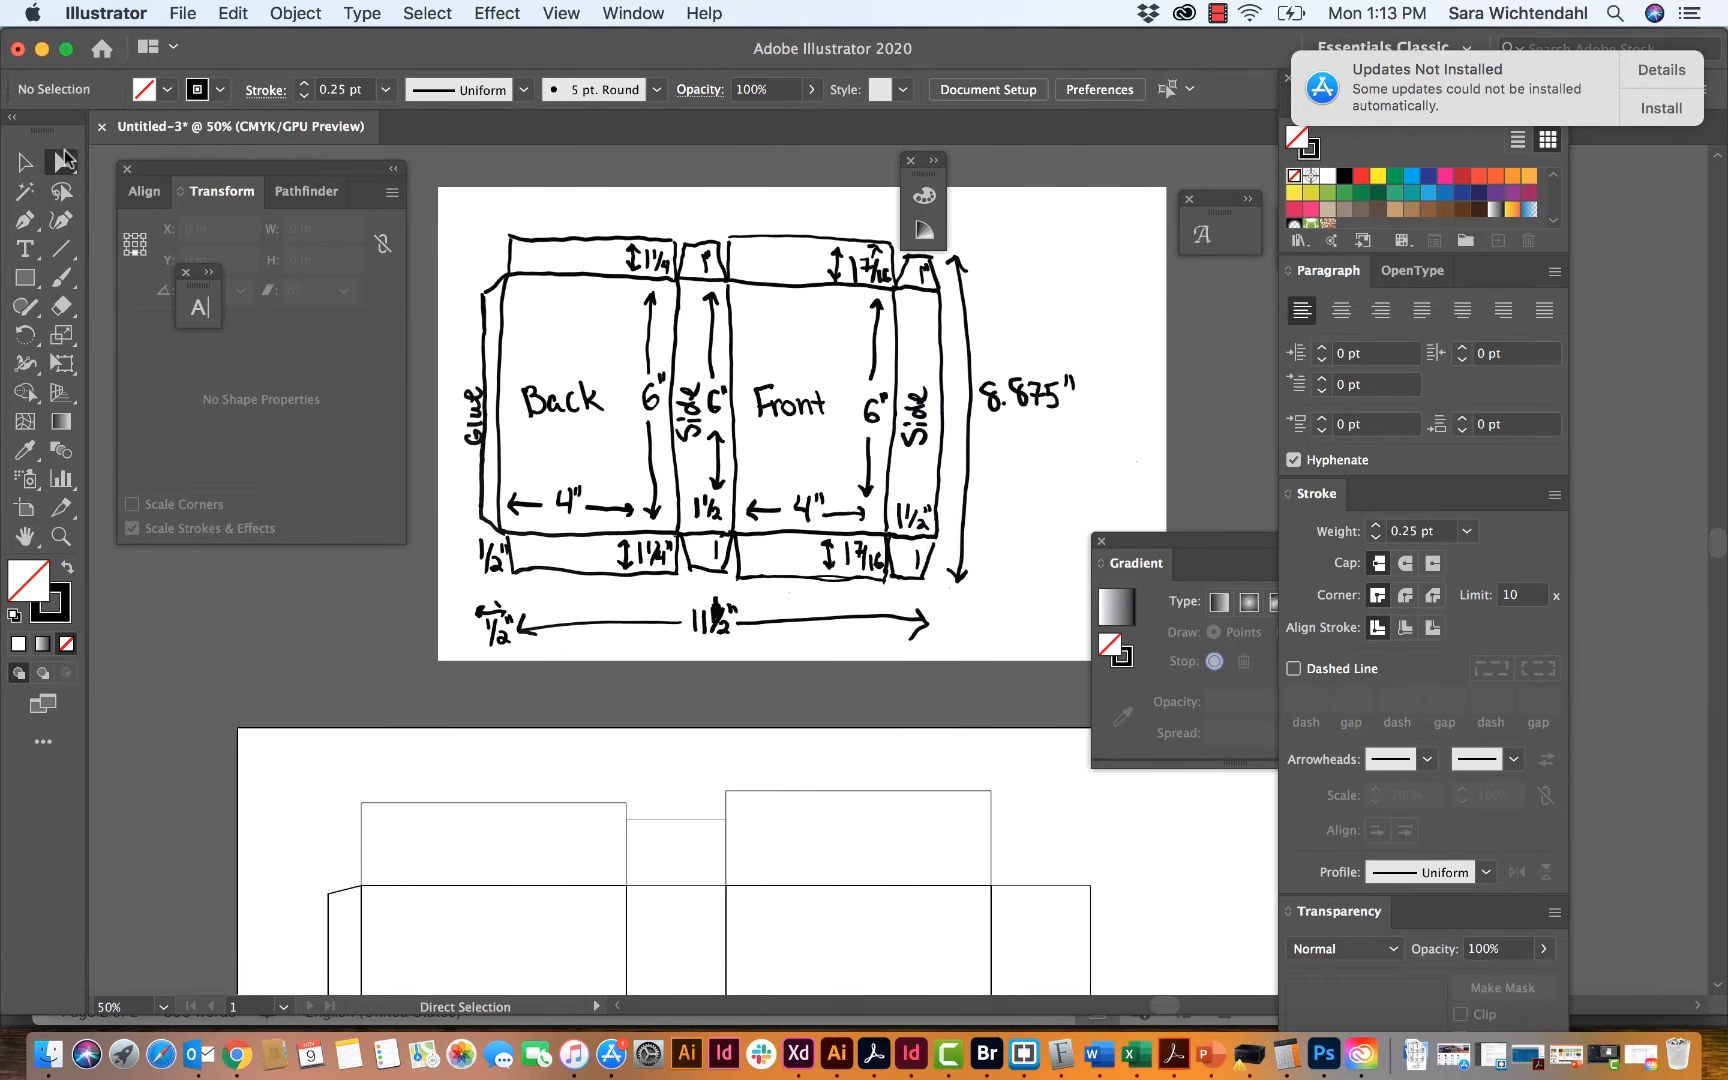
left_click(361, 806)
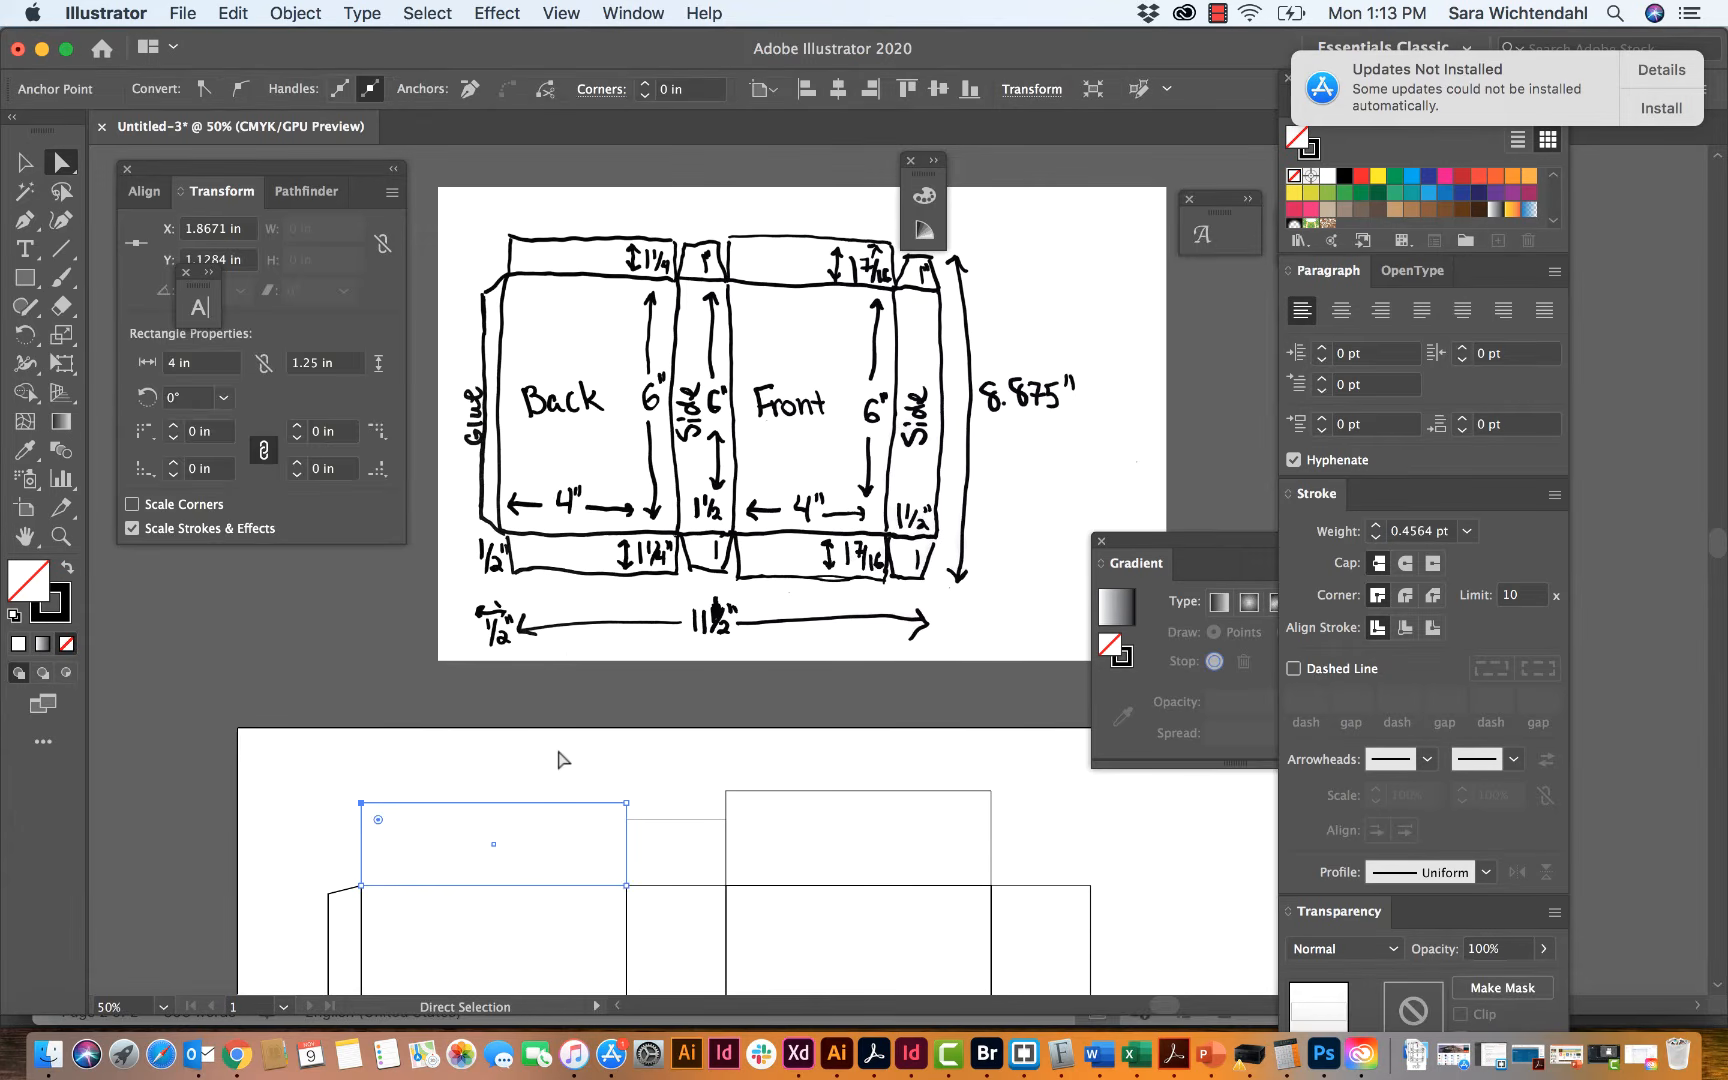
scroll(560, 758, "down", 3)
scroll(563, 759, "down", 5)
scroll(563, 759, "left", 3)
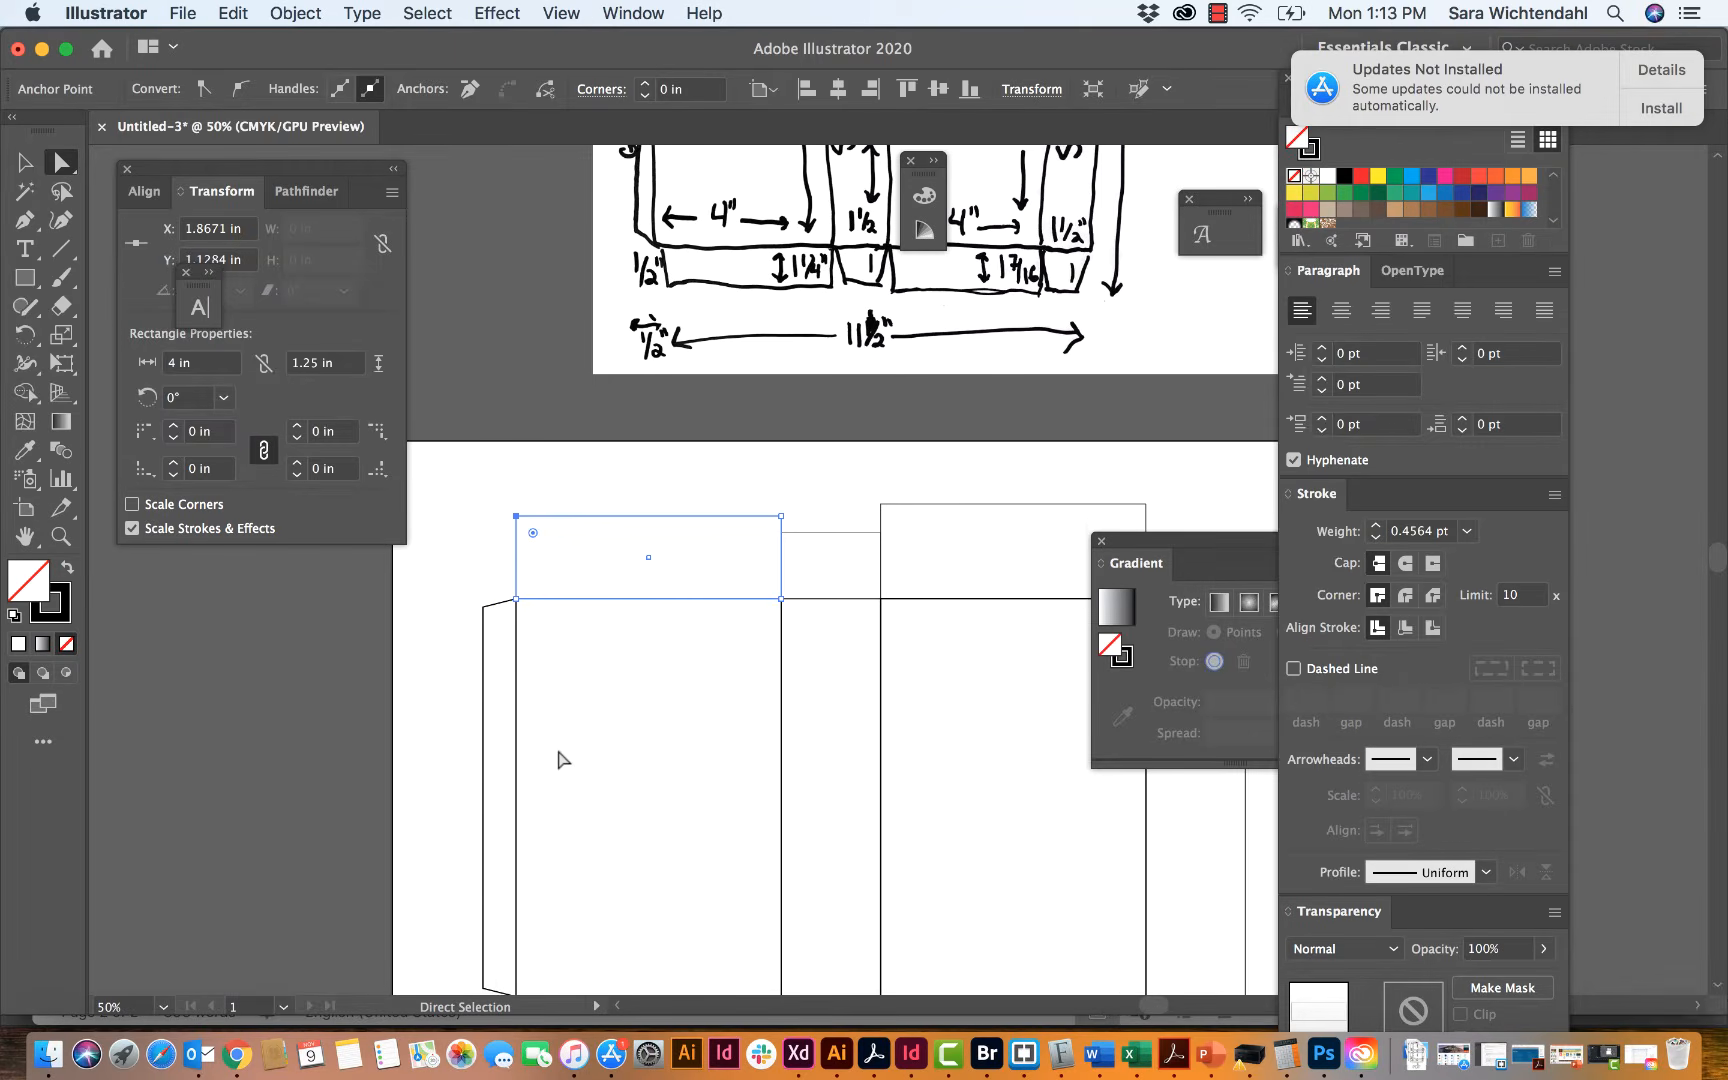
key("Return")
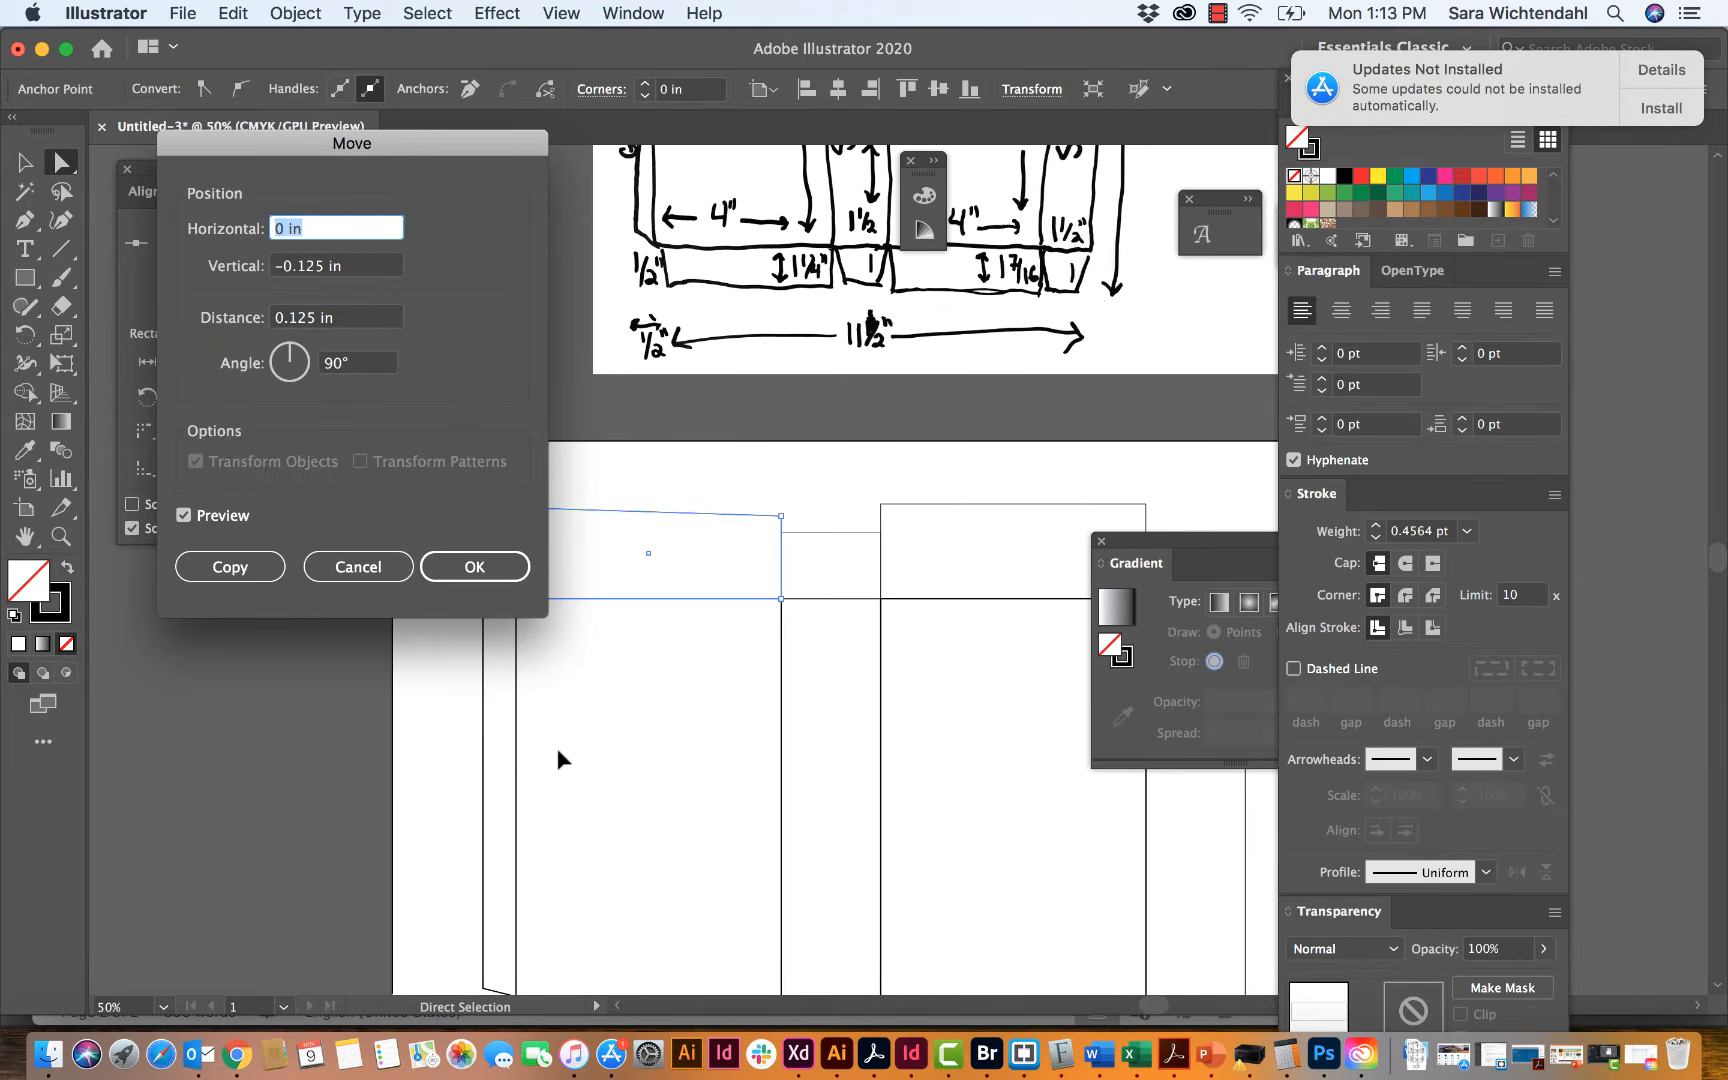
key("BackSpace")
key("Tab")
type("0")
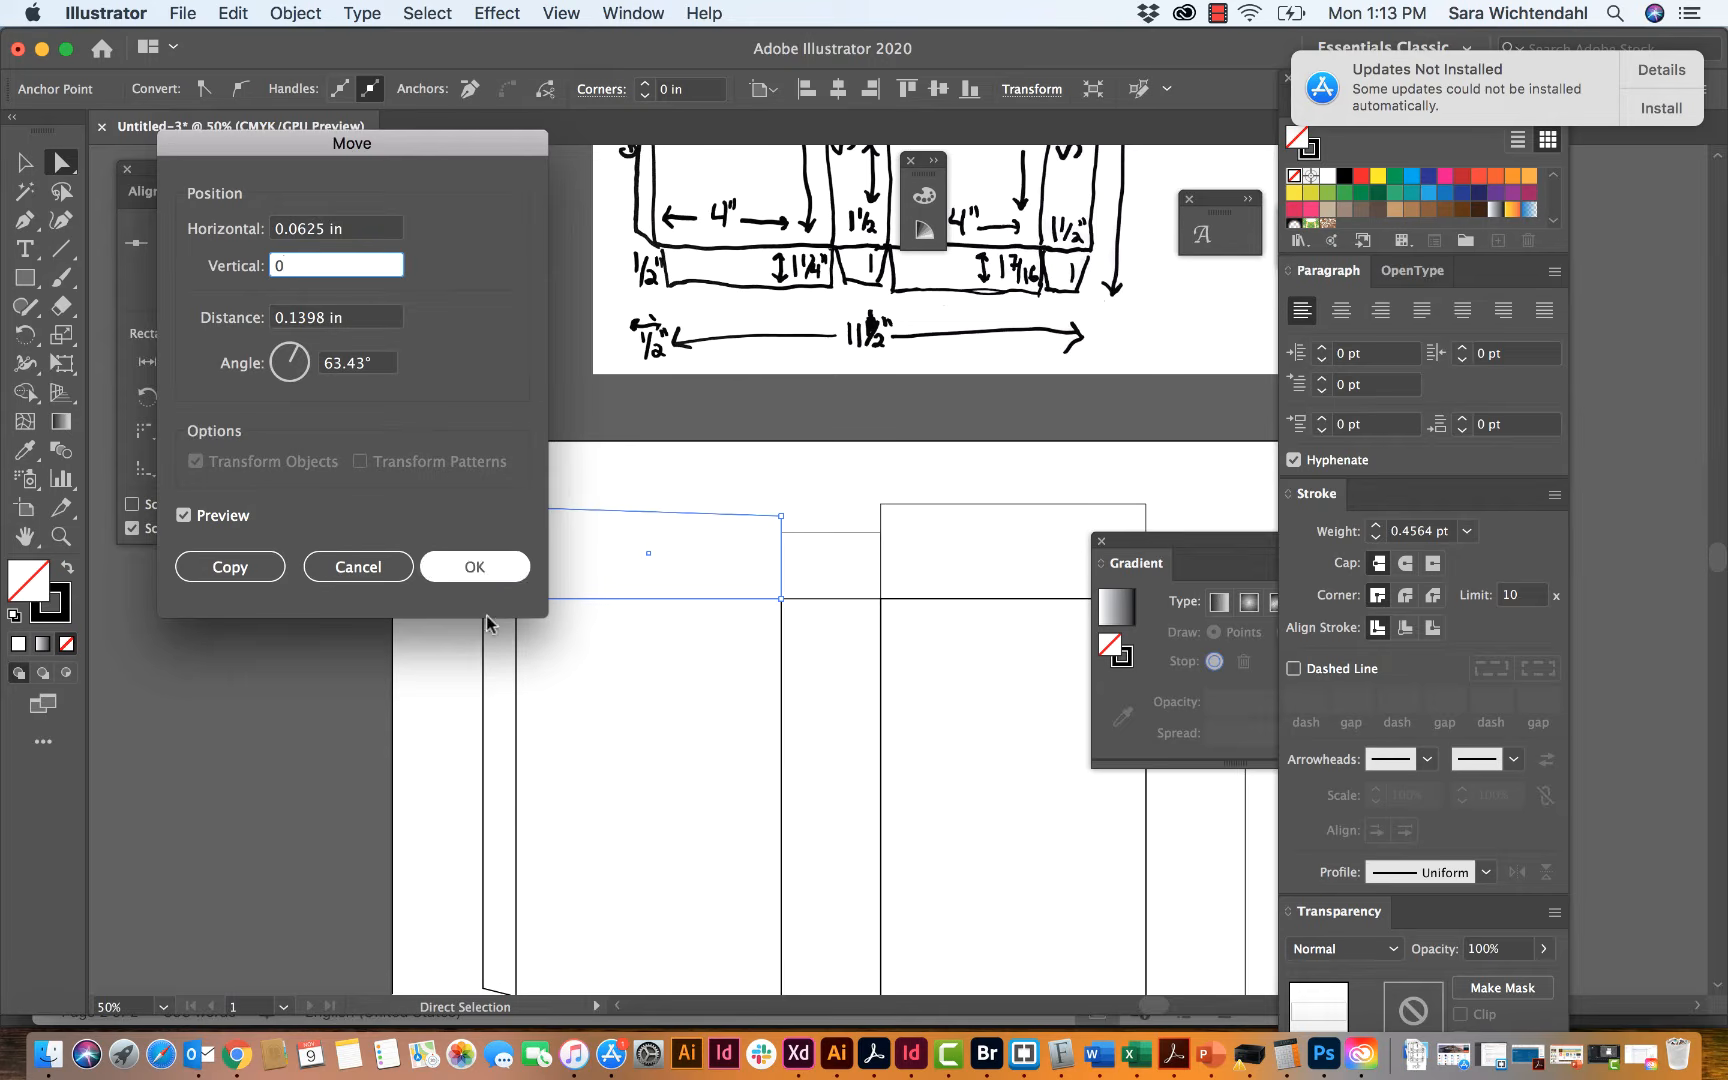
left_click_drag(450, 134, 1135, 184)
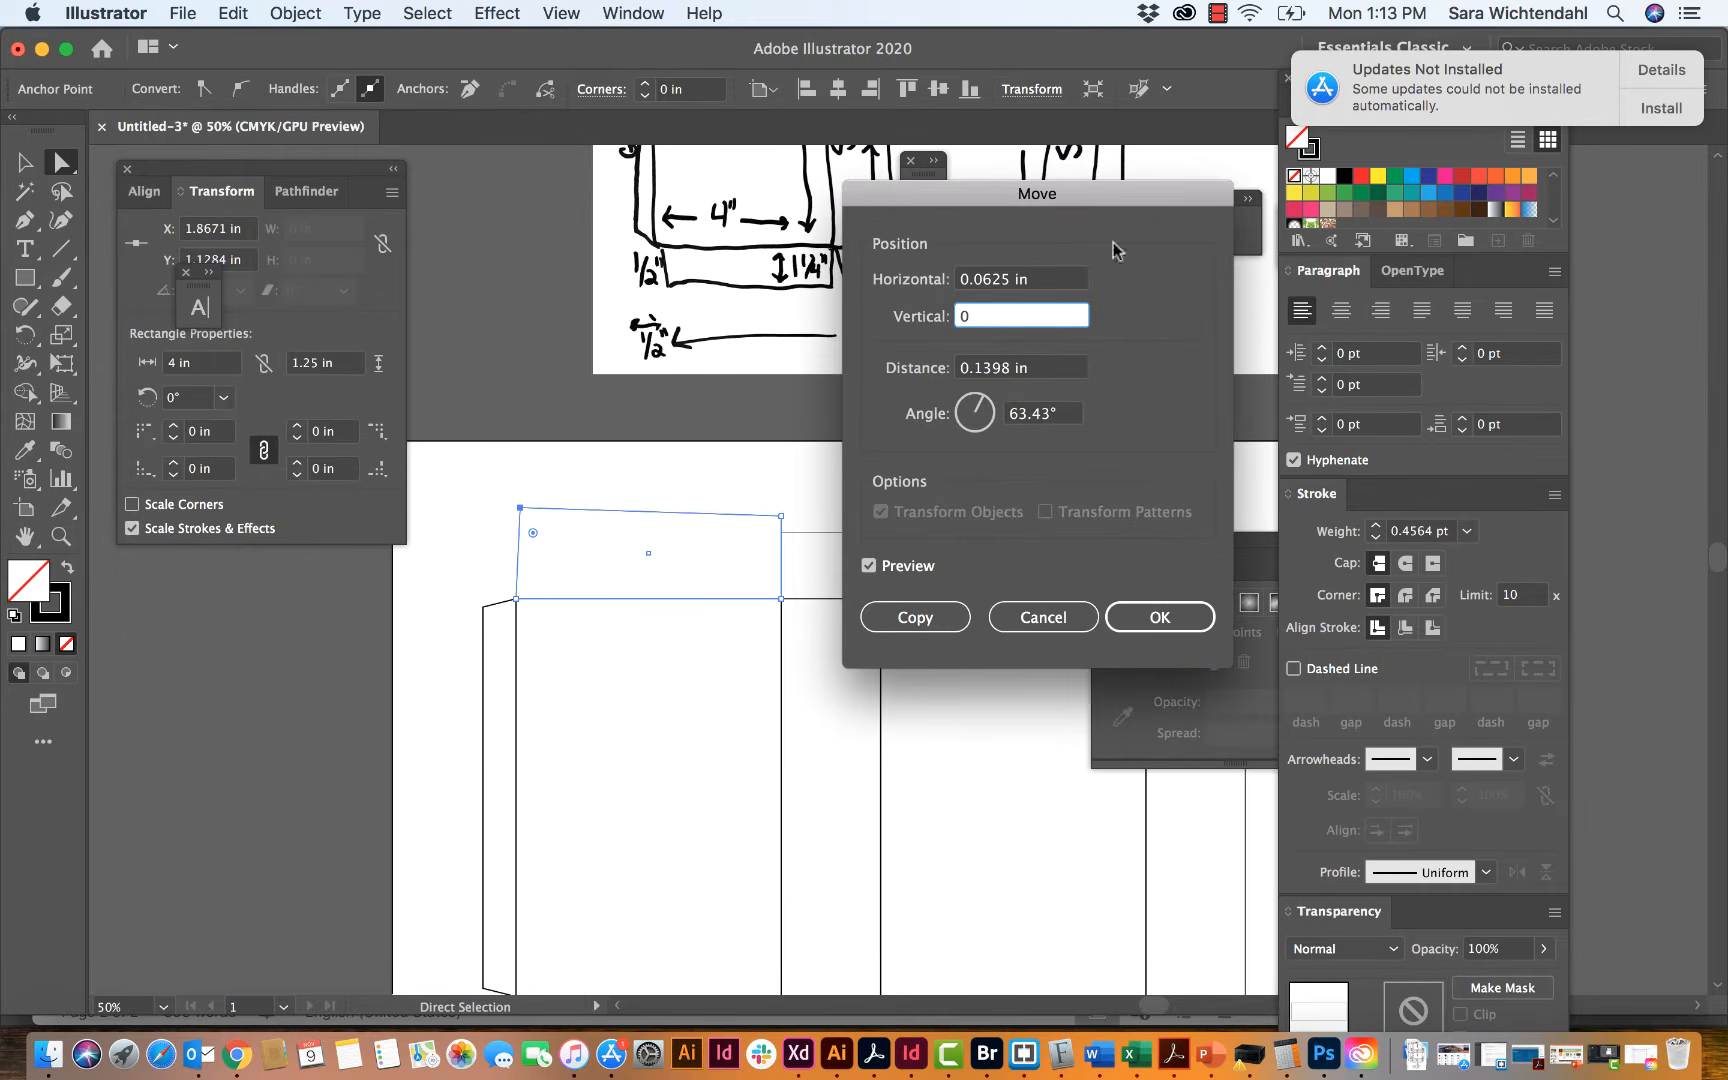
left_click(869, 566)
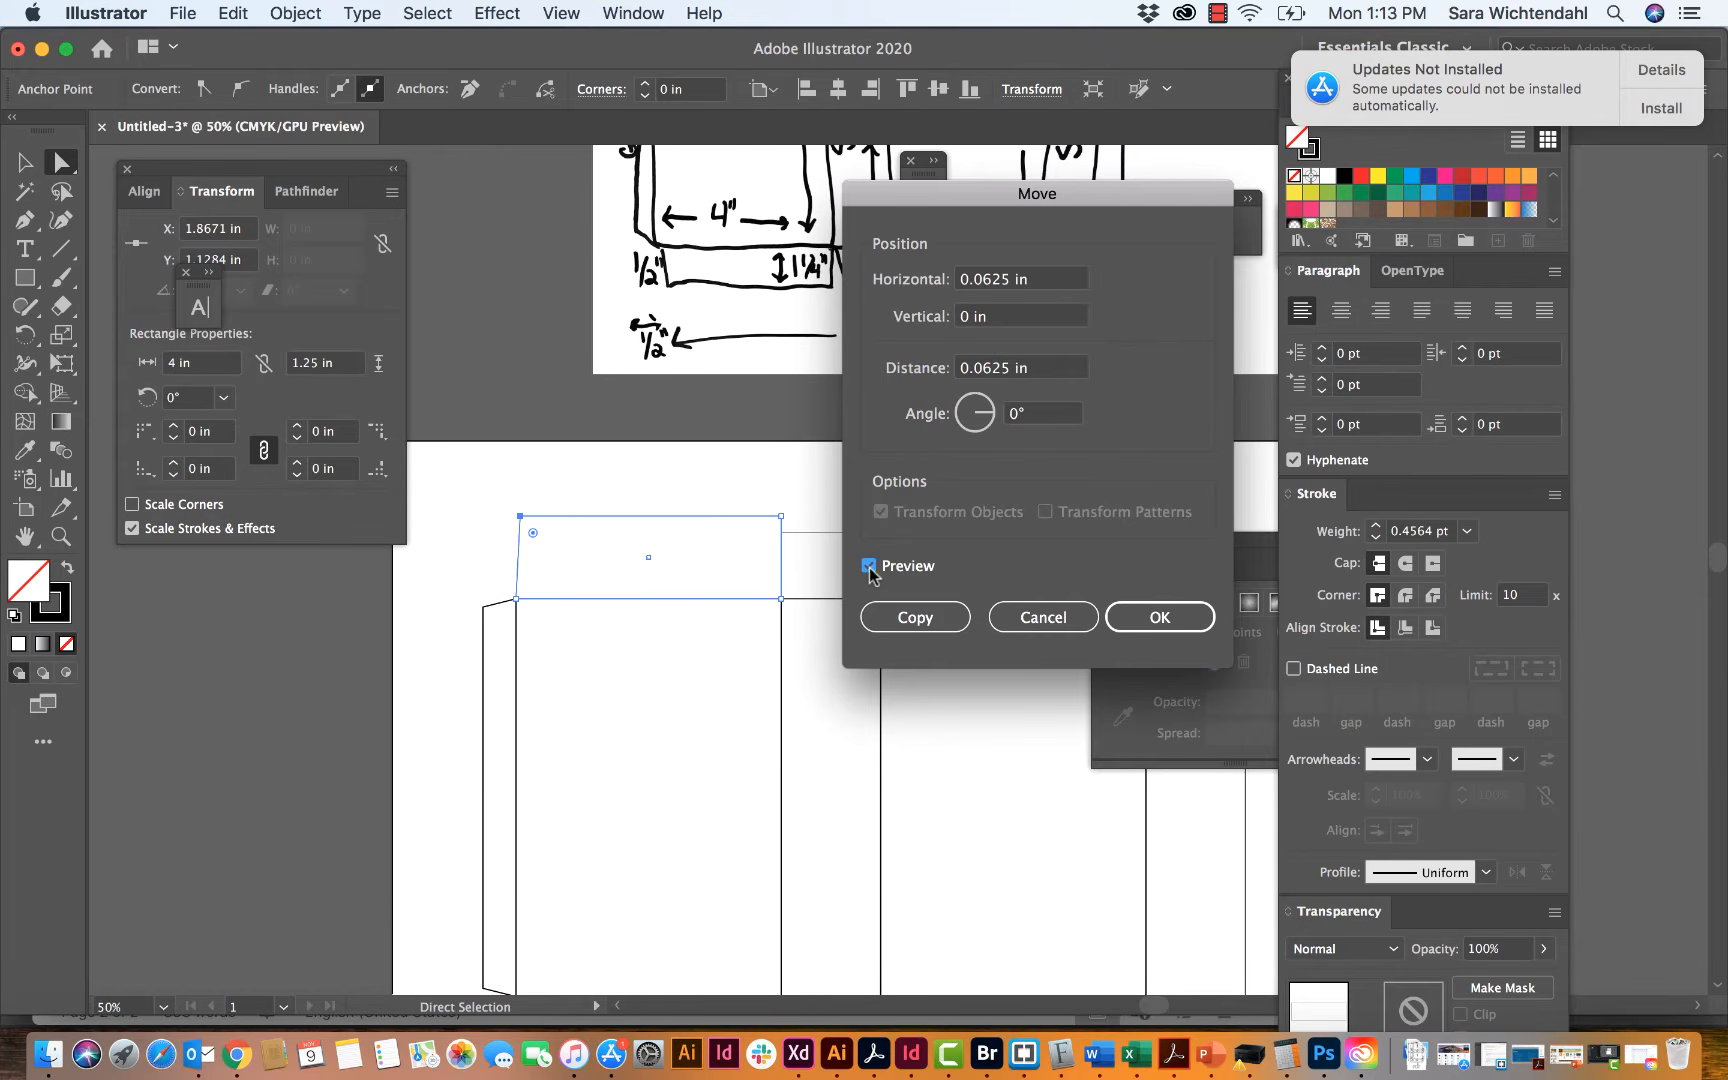
left_click(1148, 617)
left_click(794, 495)
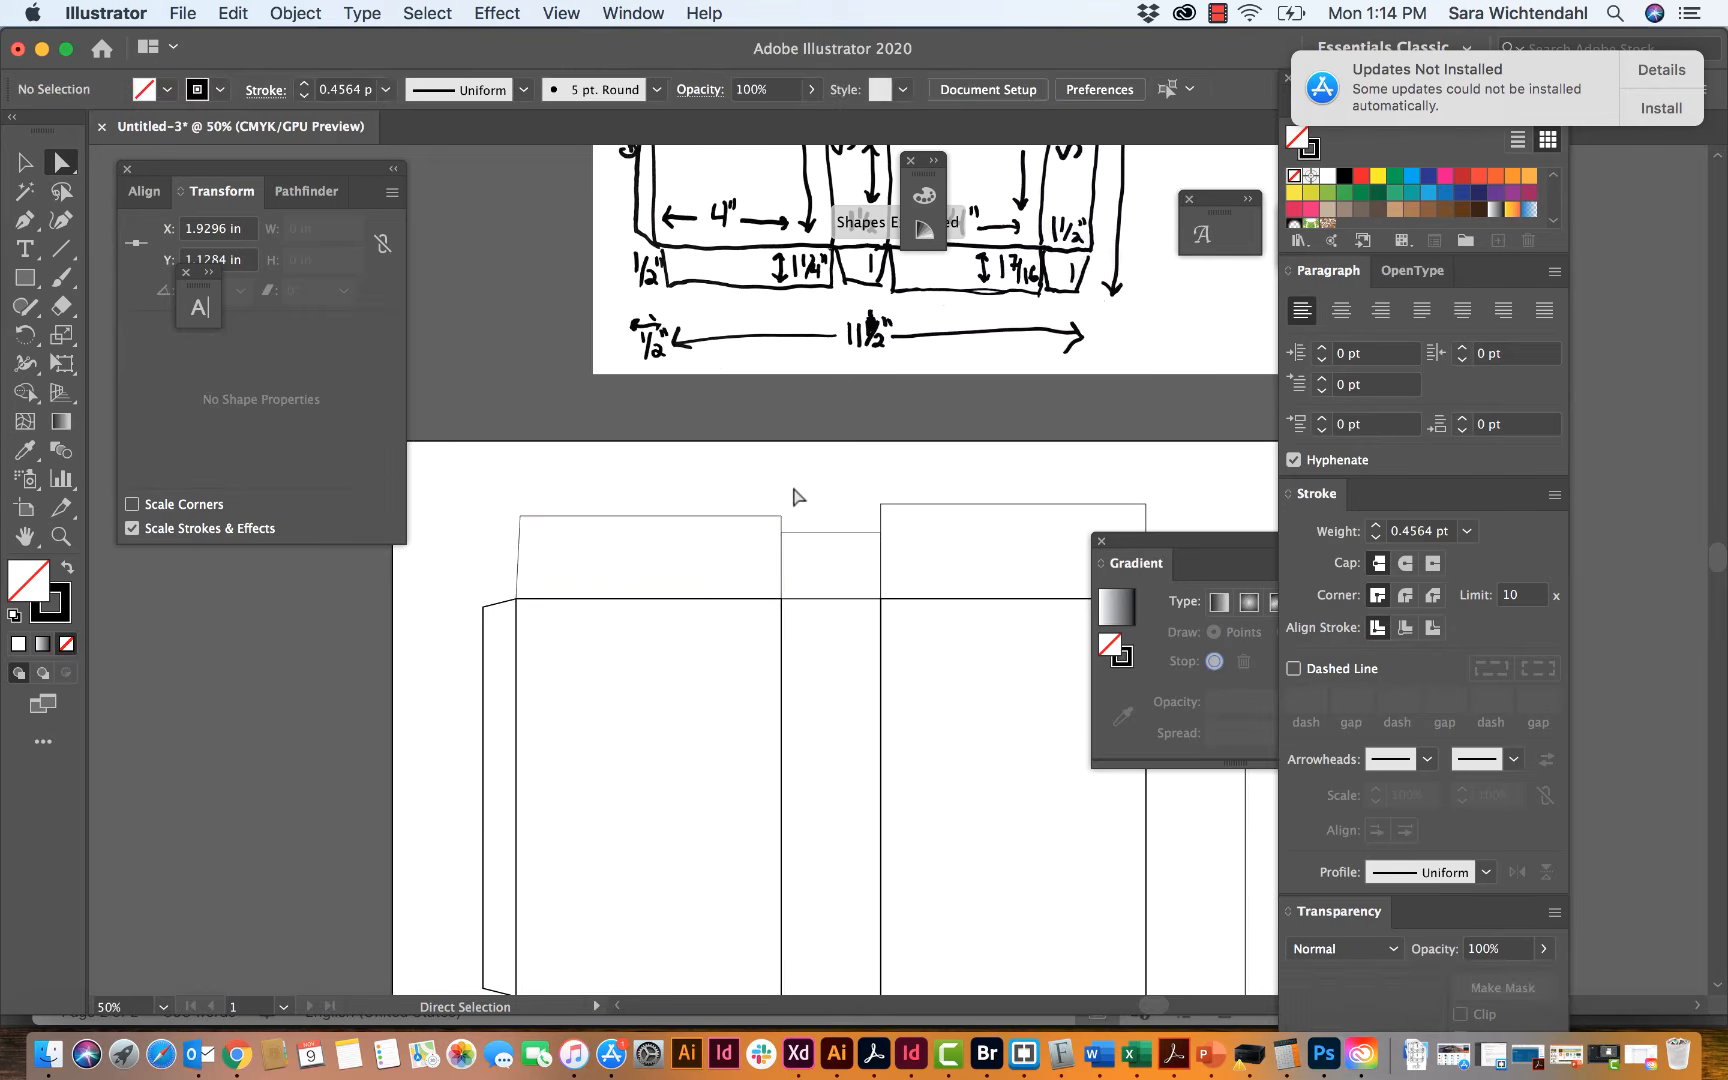
Step: Move the upper-right corner of the back panel's top flap -0.0625 in horizontally and deselect it
left_click(782, 517)
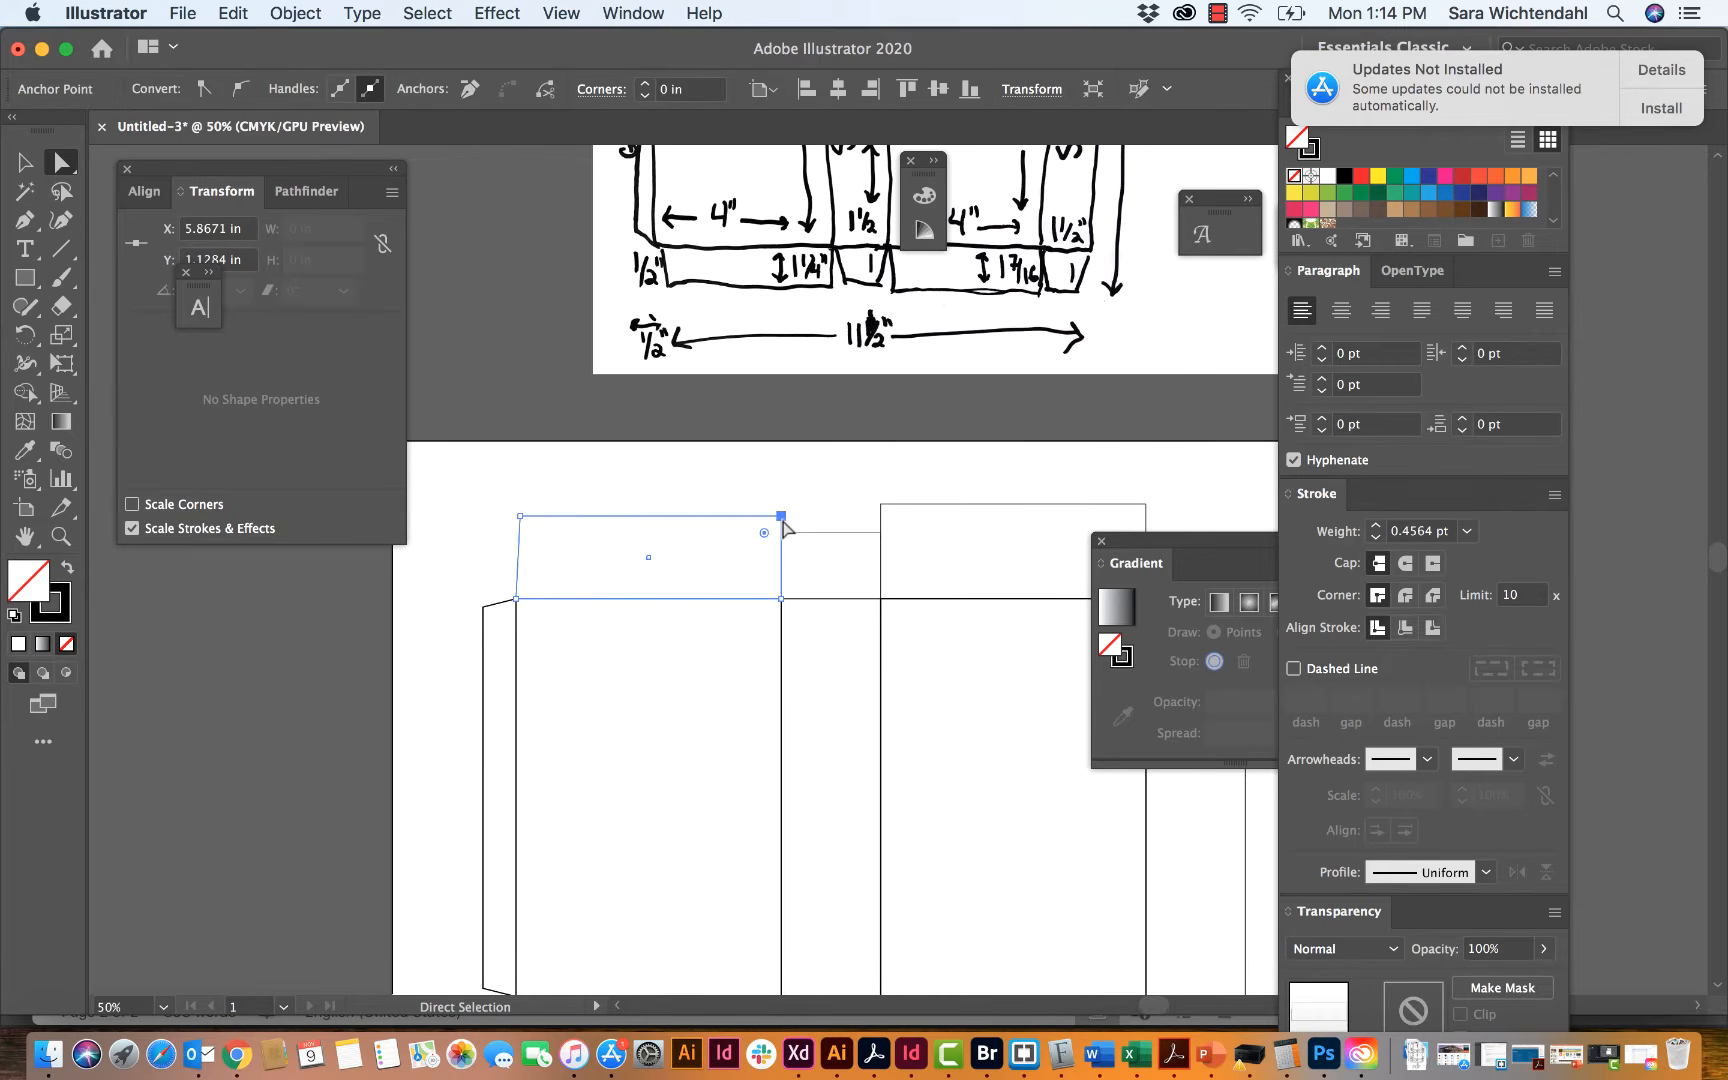
key("Return")
key("Left")
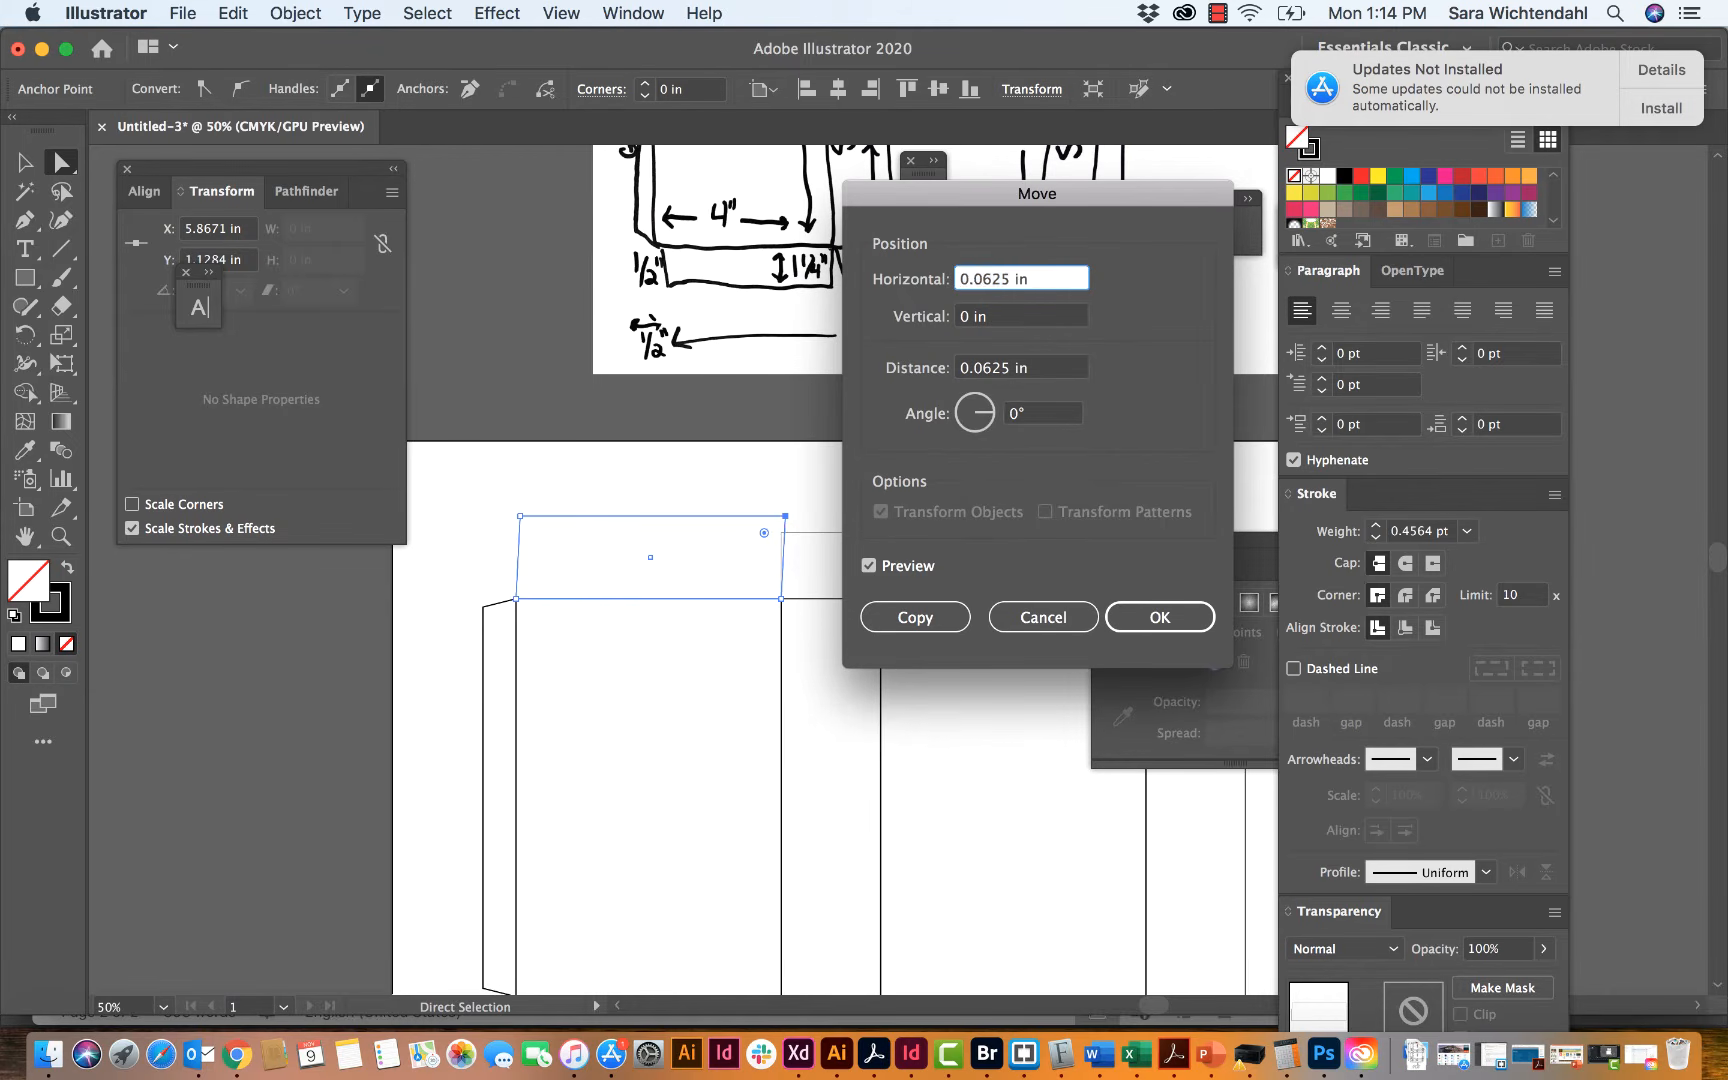
type("-")
left_click(1152, 617)
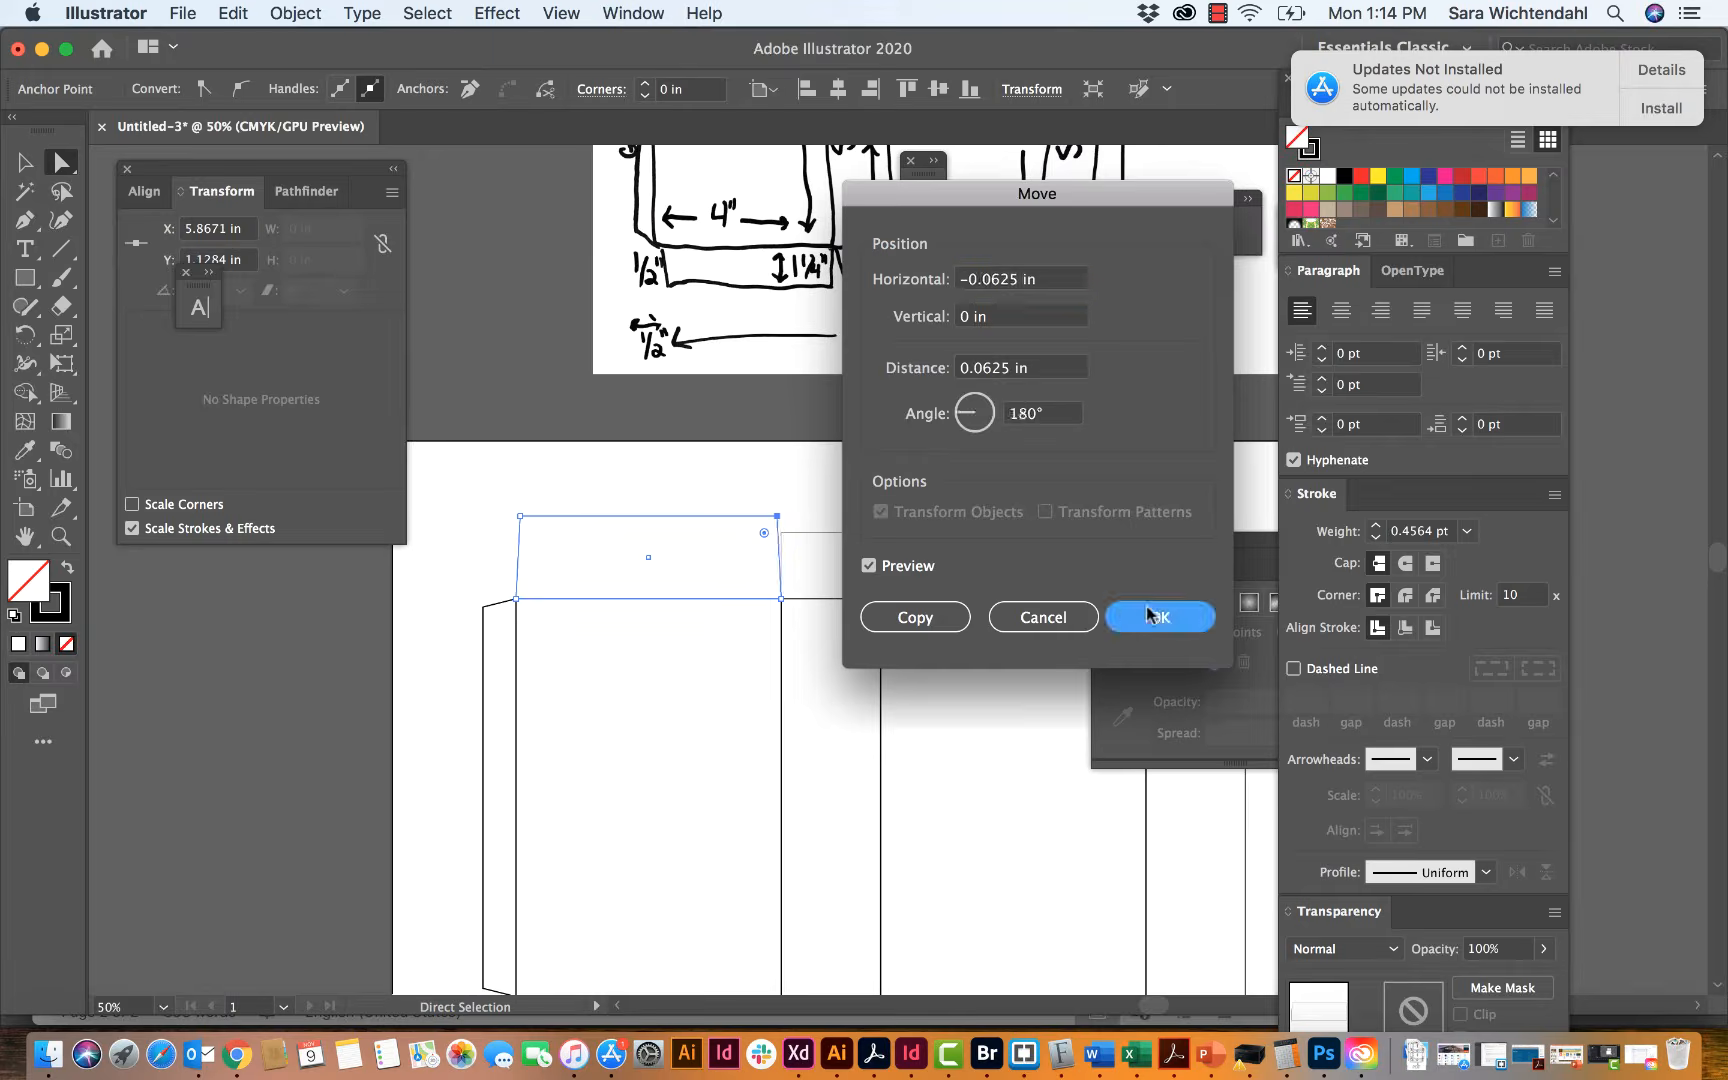
left_click(797, 511)
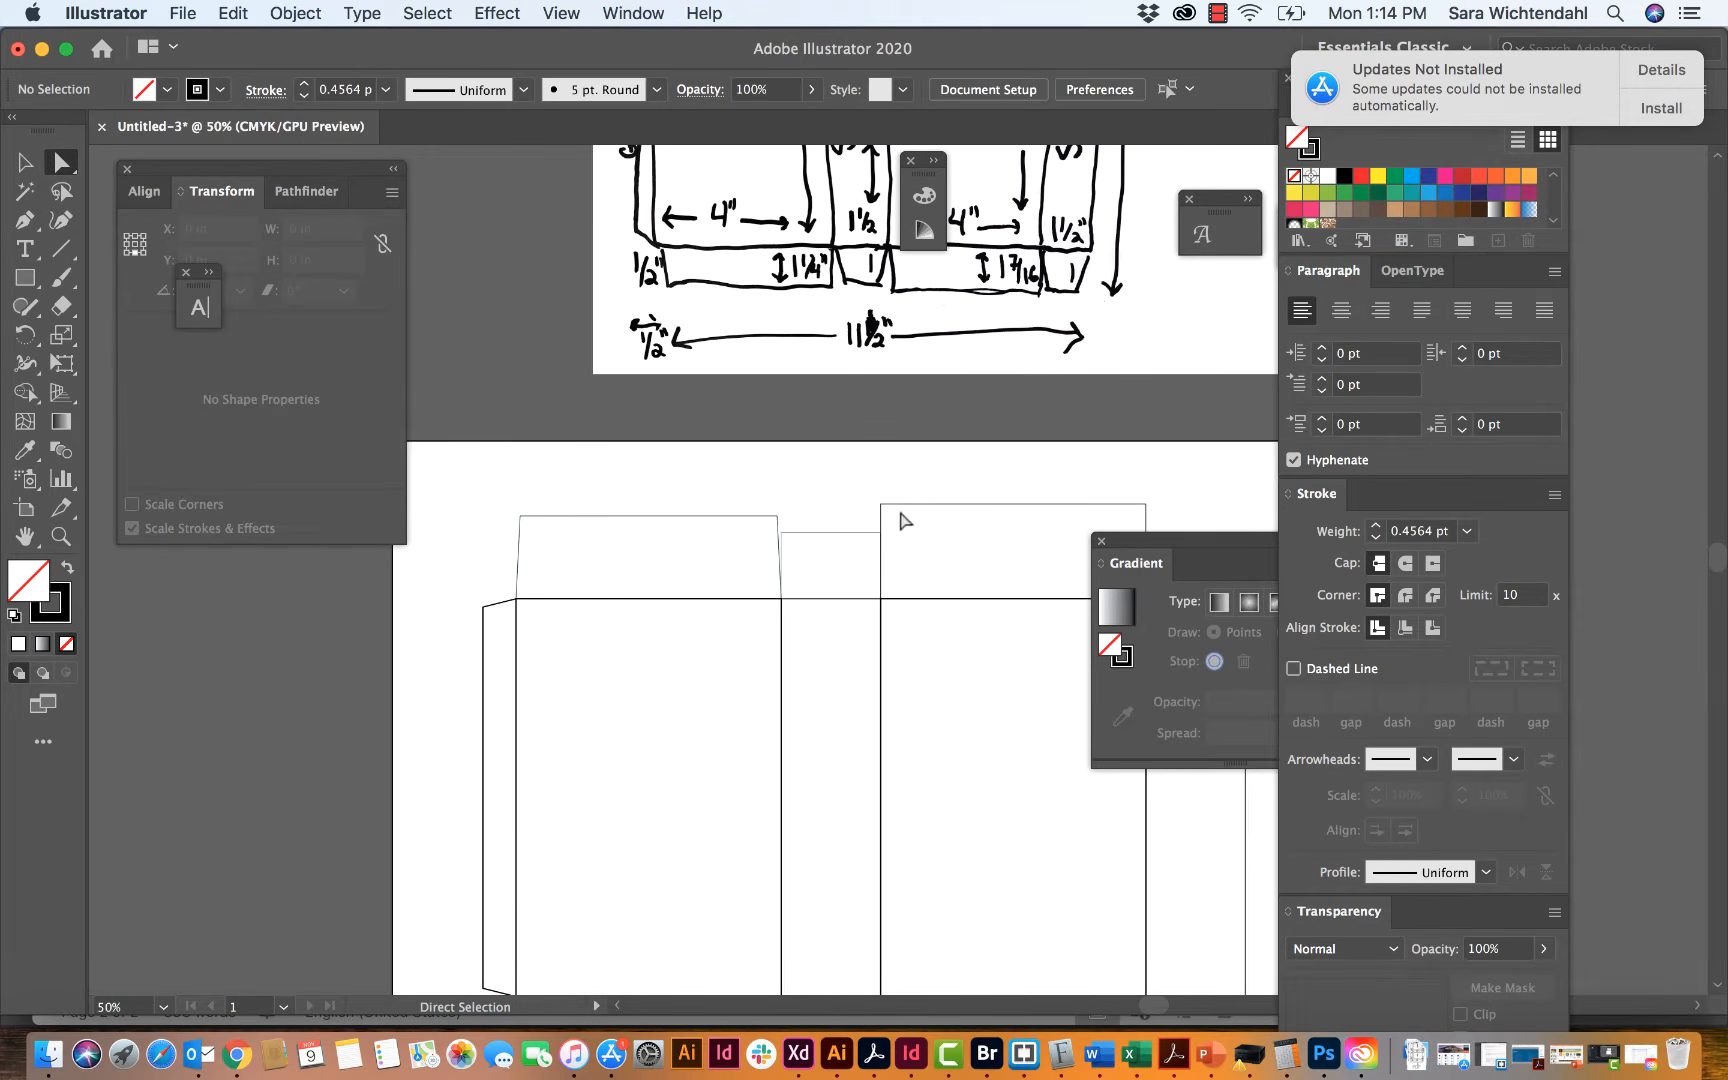
Step: Move the upper-right corner of the flap above the front panel -0.0625 in horizontally and deselect it
scroll(1128, 483, "right", 5)
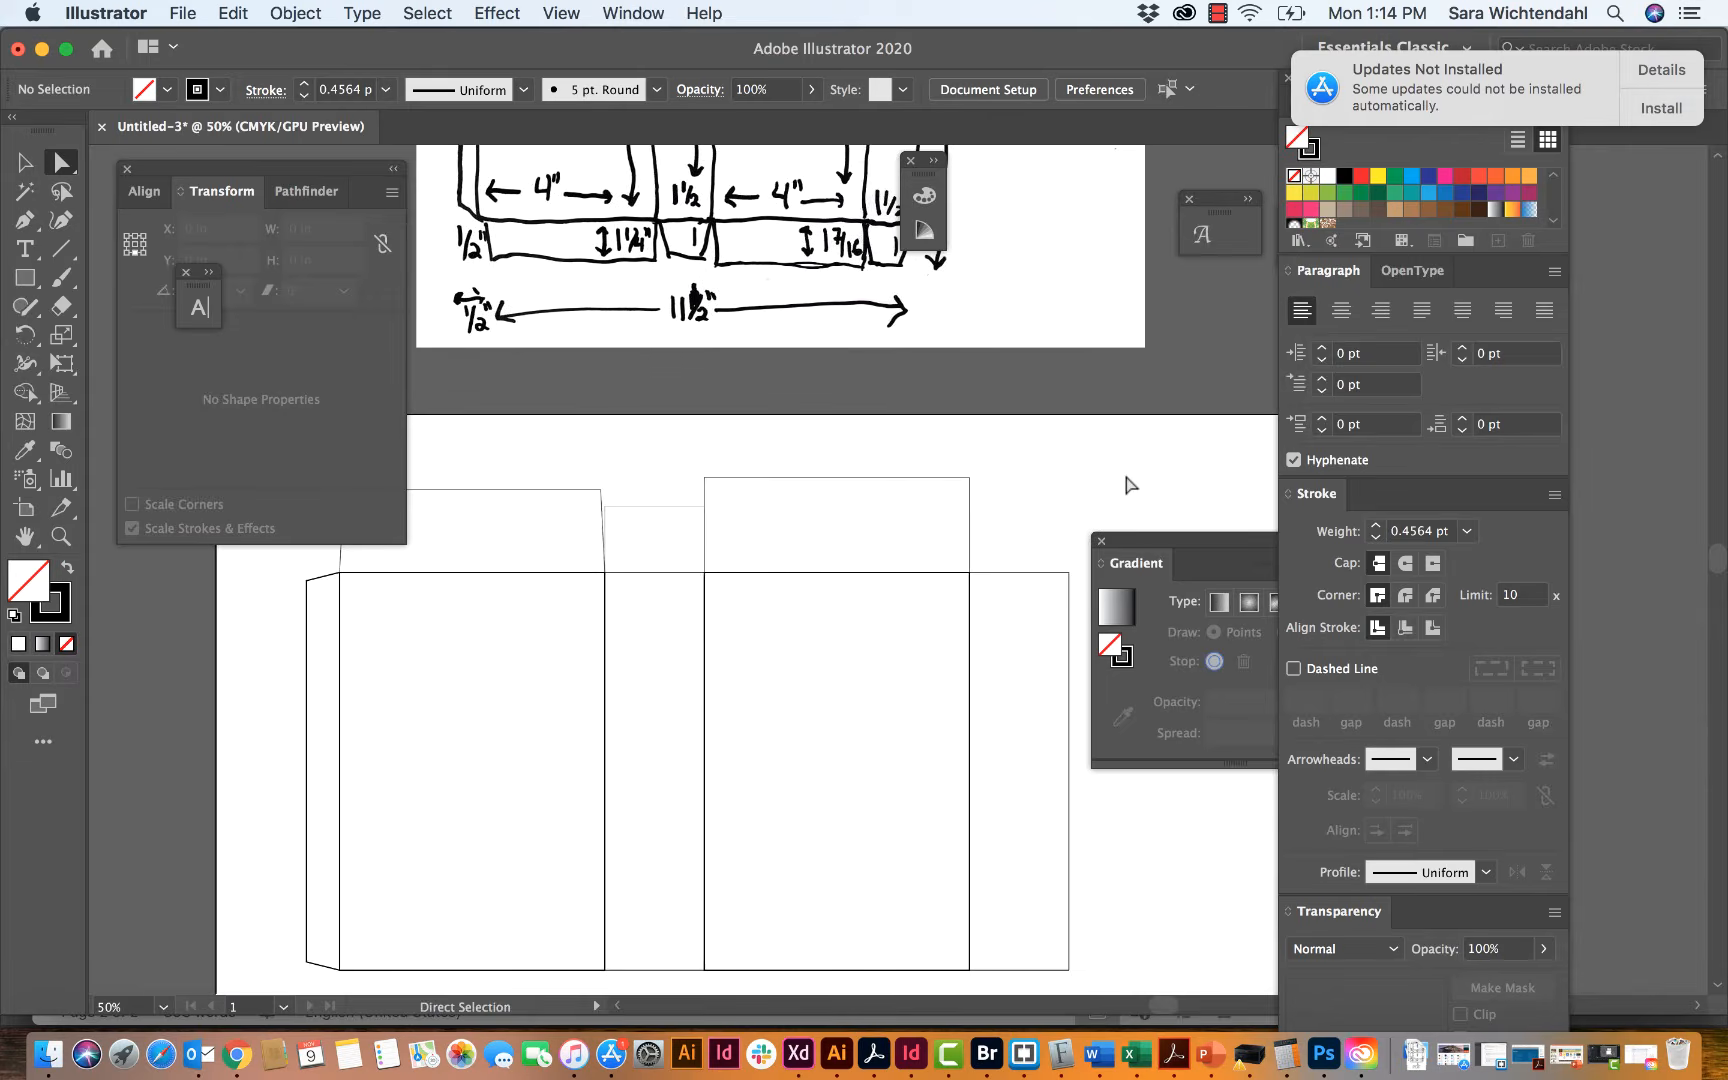
left_click(960, 479)
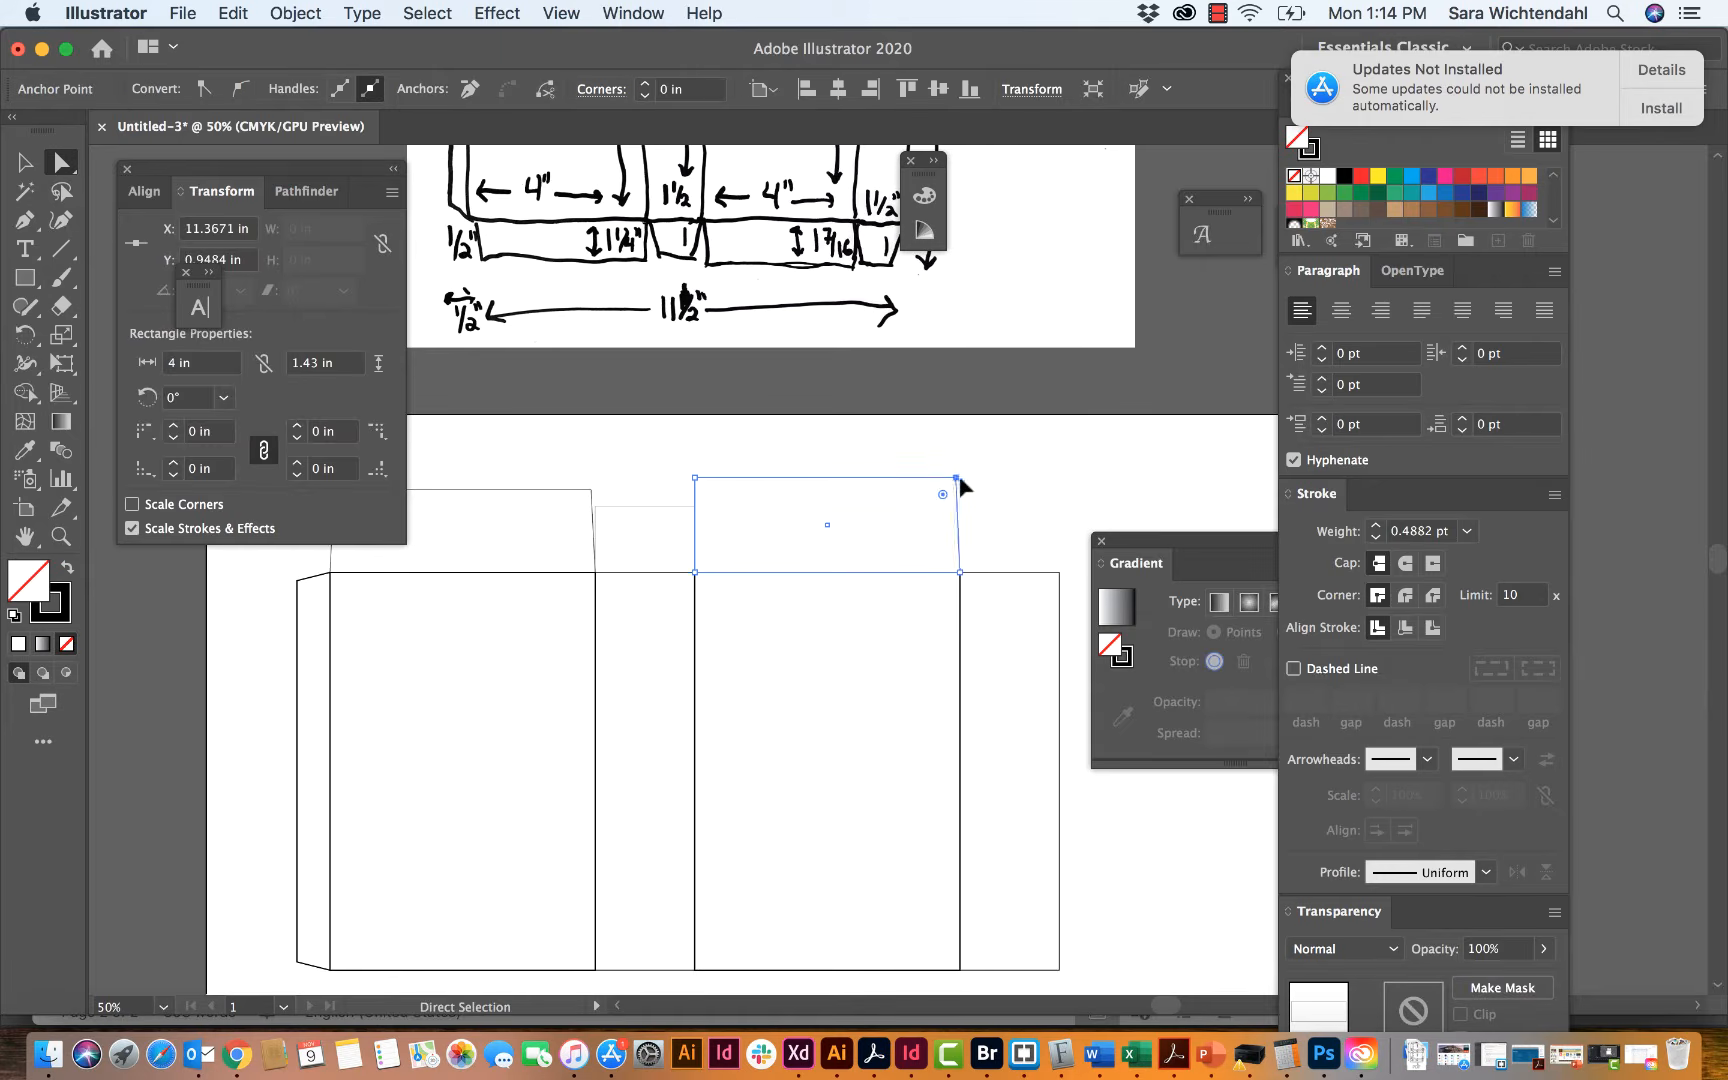
key("Return")
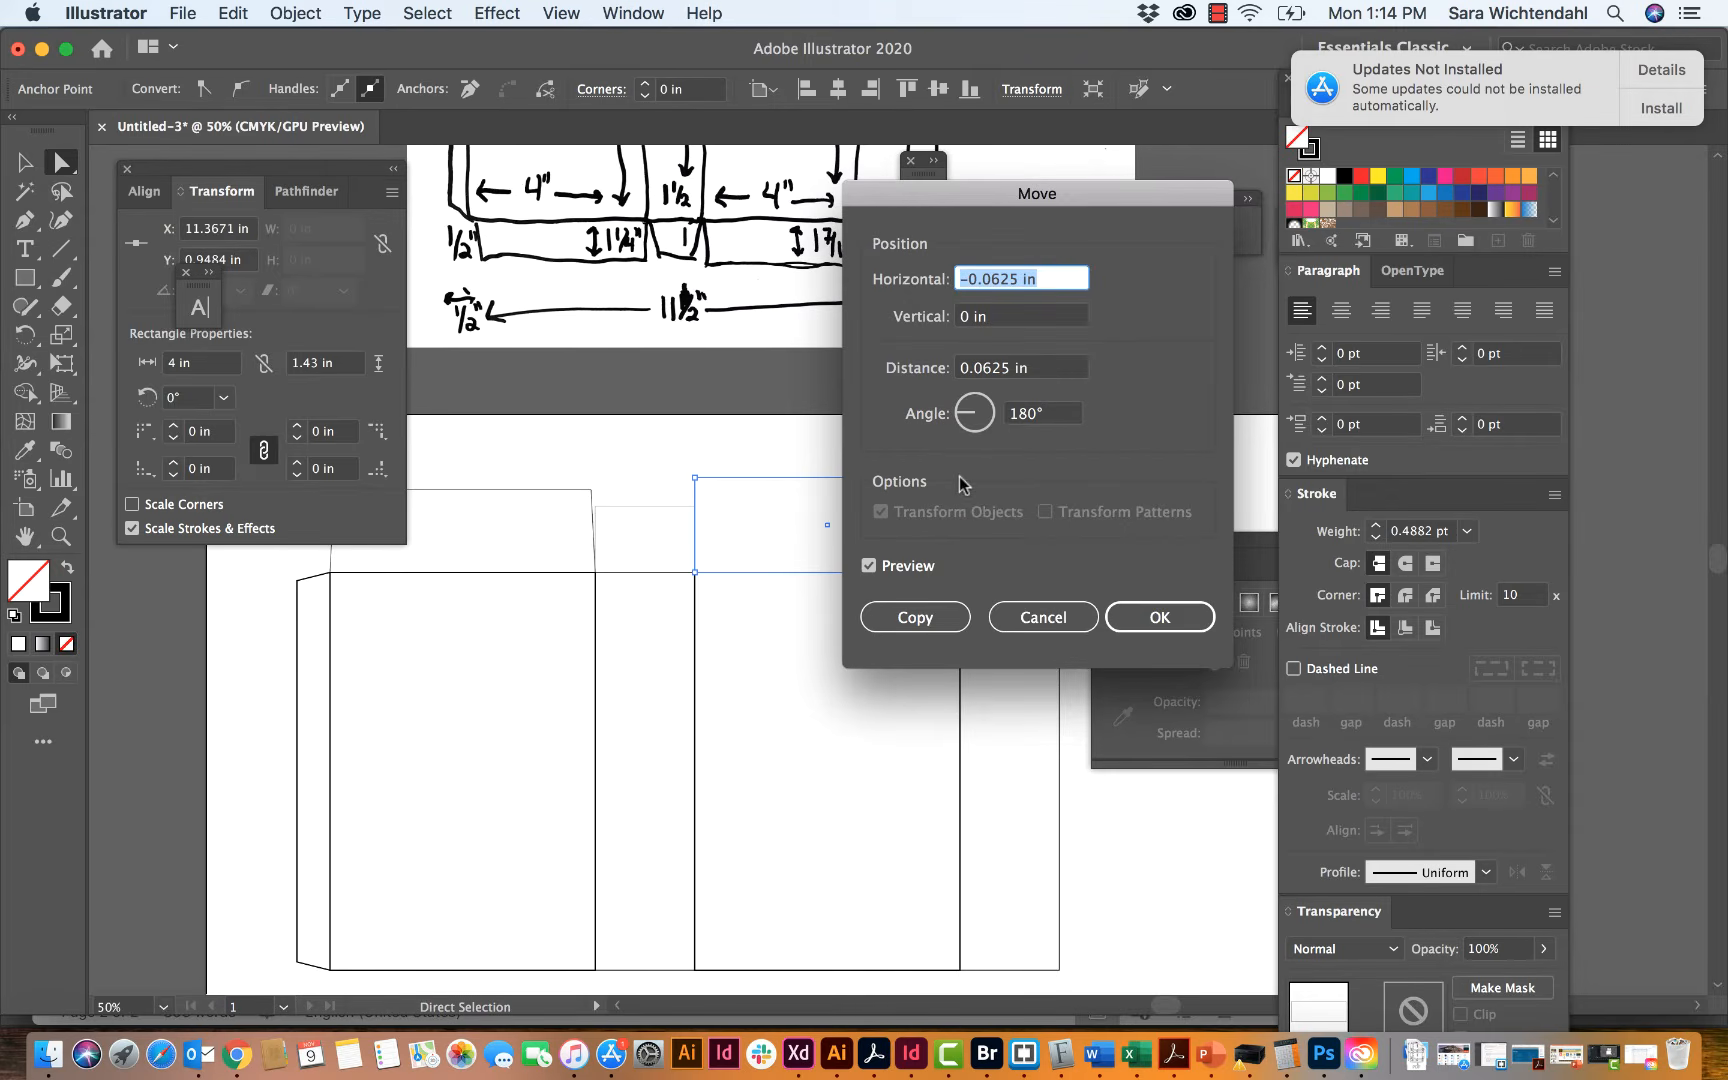
left_click(1140, 617)
left_click(790, 436)
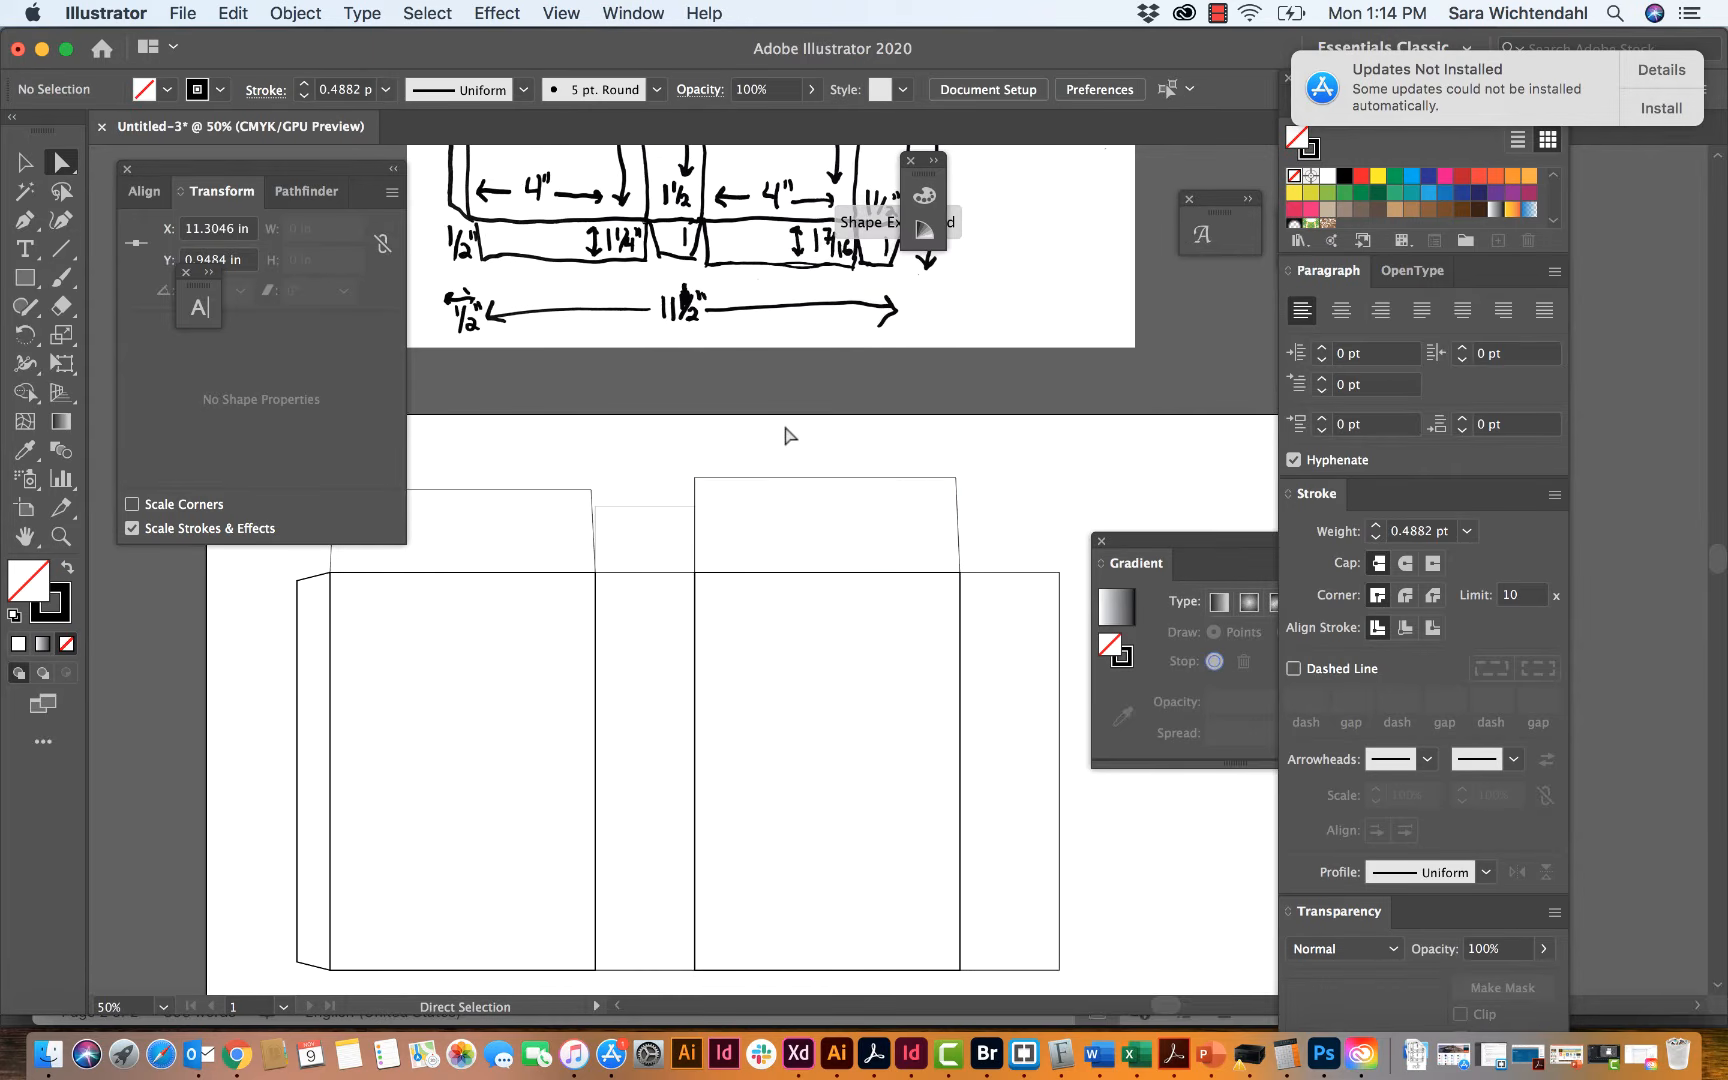
Step: Move the upper-left corner of the front panel's top flap 0.0625 in horizontally and deselect it
left_click(695, 479)
key("Return")
key("Left")
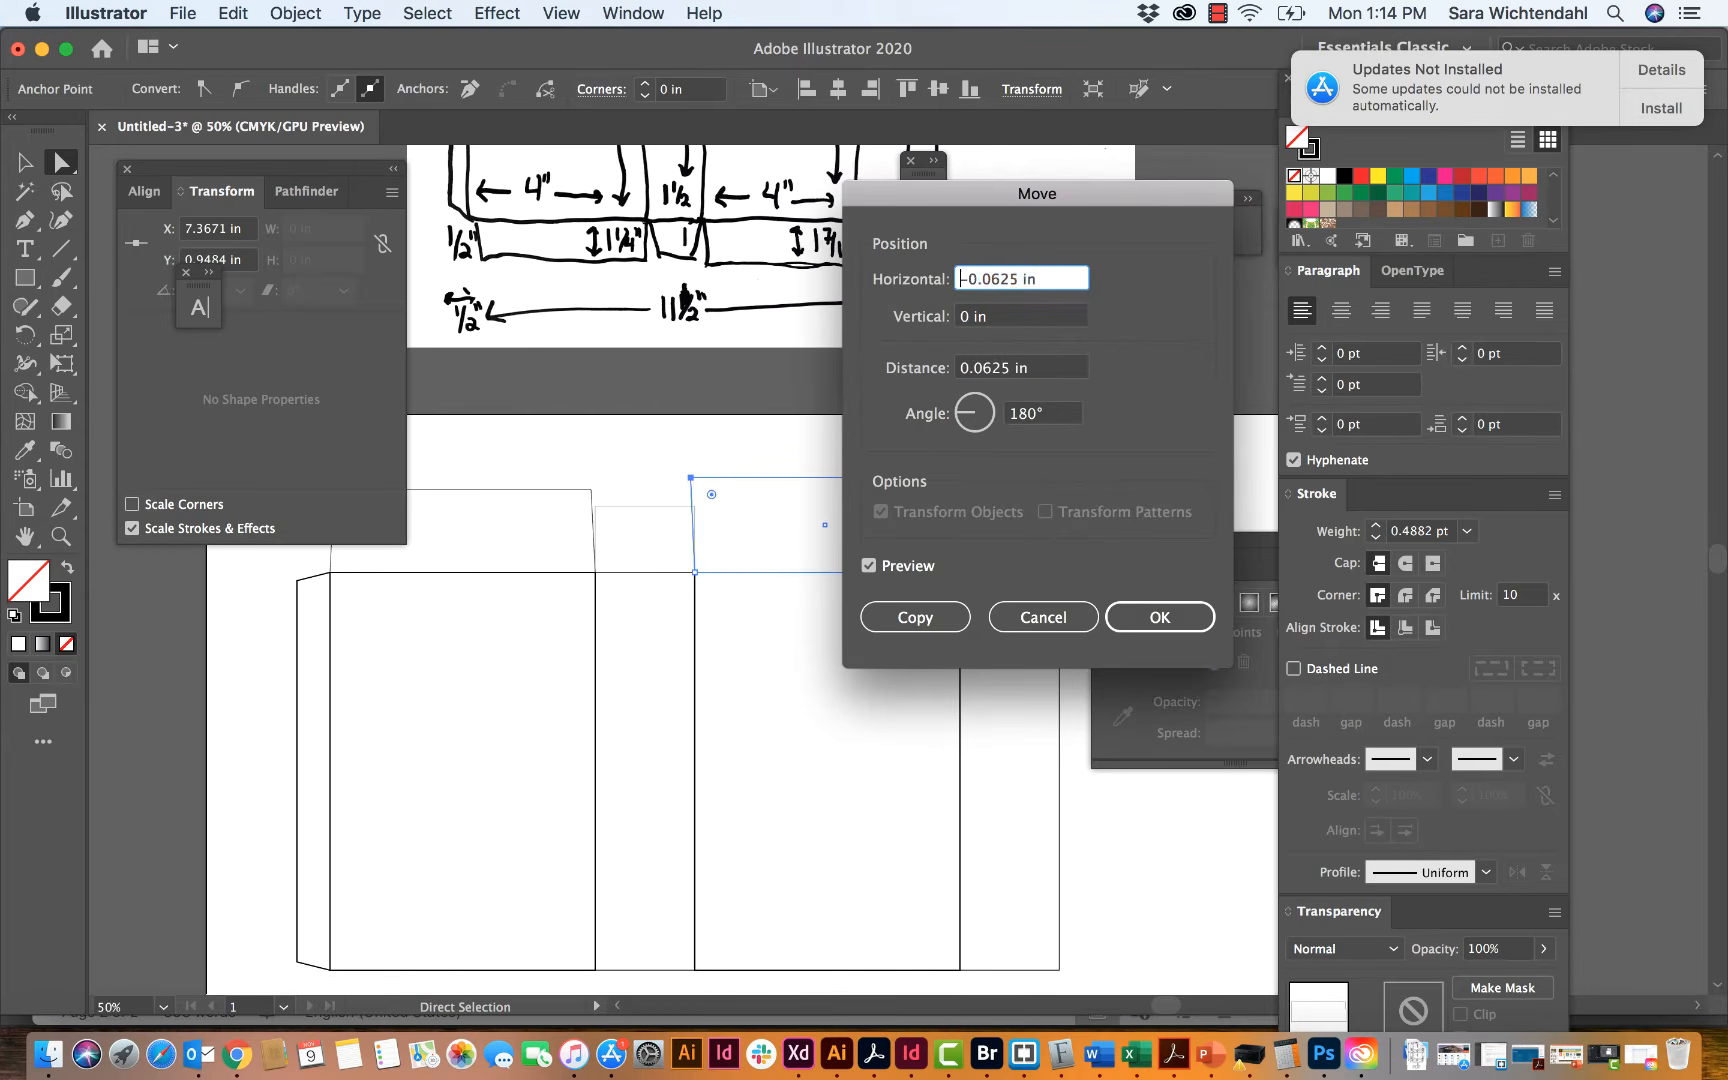
key("BackSpace")
key("Return")
left_click(722, 440)
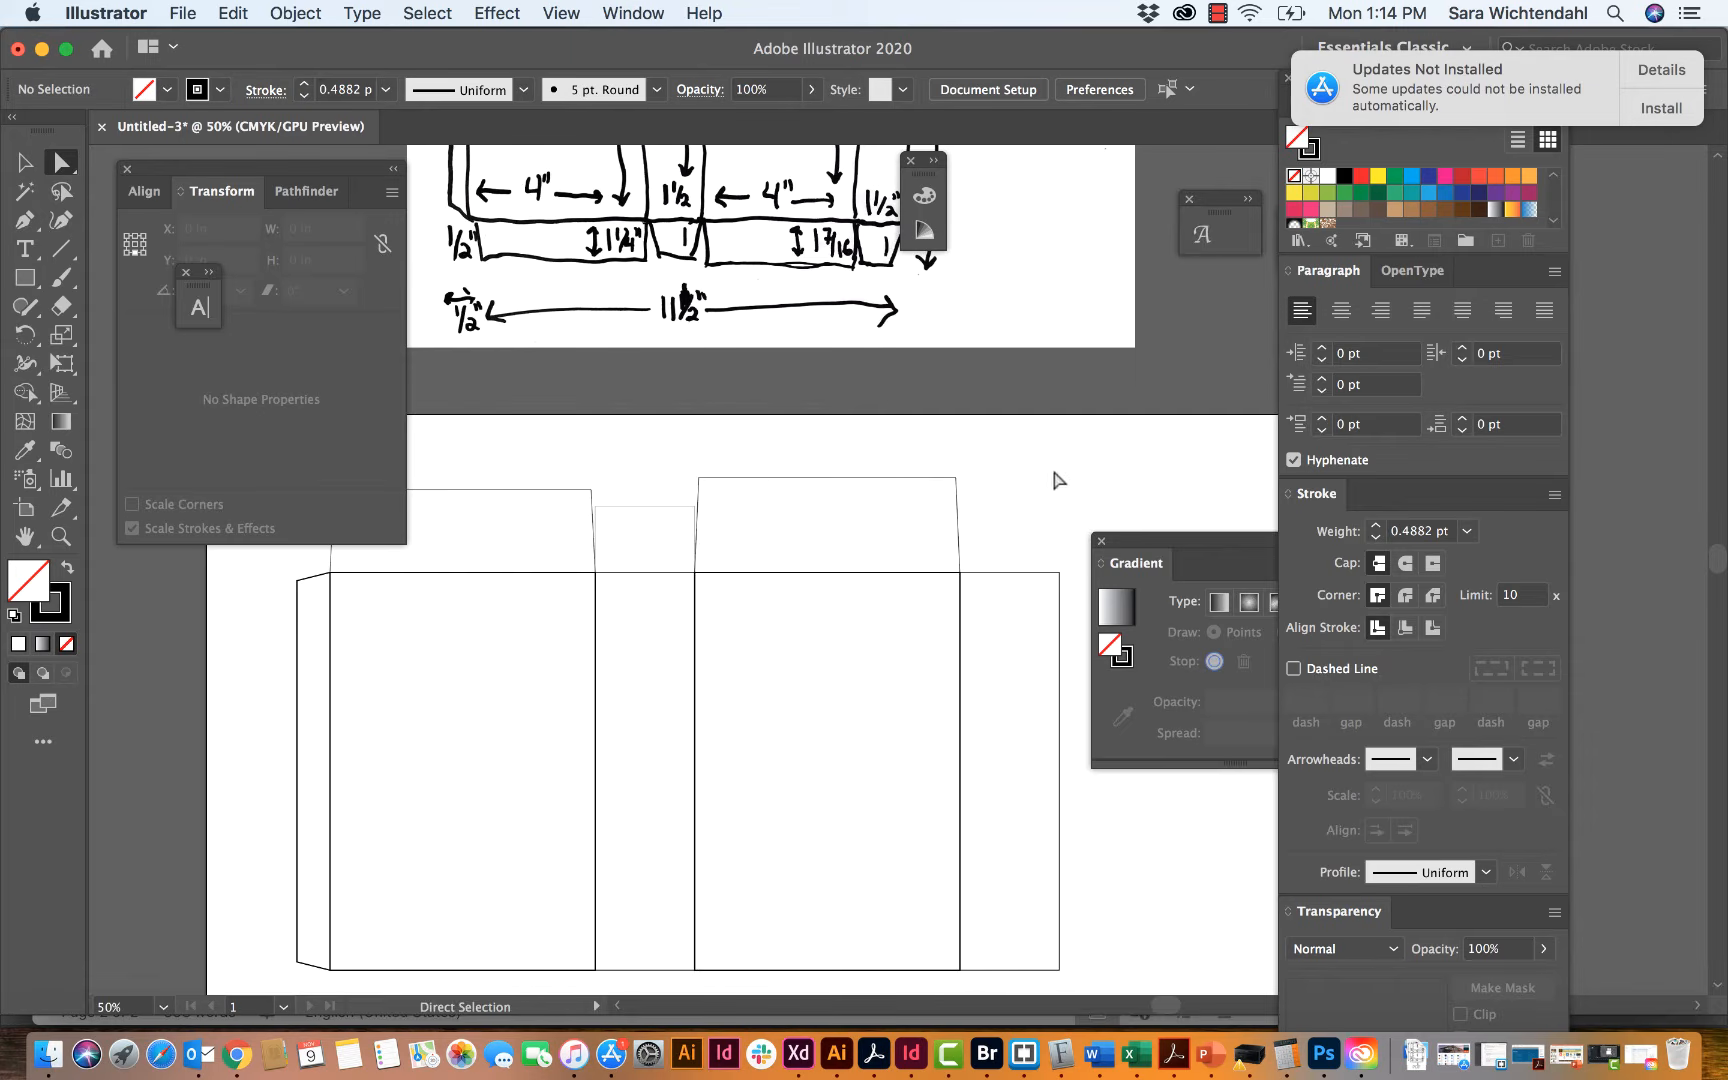
Step: Select the side flap rectangle between the back and front top flaps and show the rulers
scroll(820, 457, "left", 10)
scroll(820, 457, "down", 3)
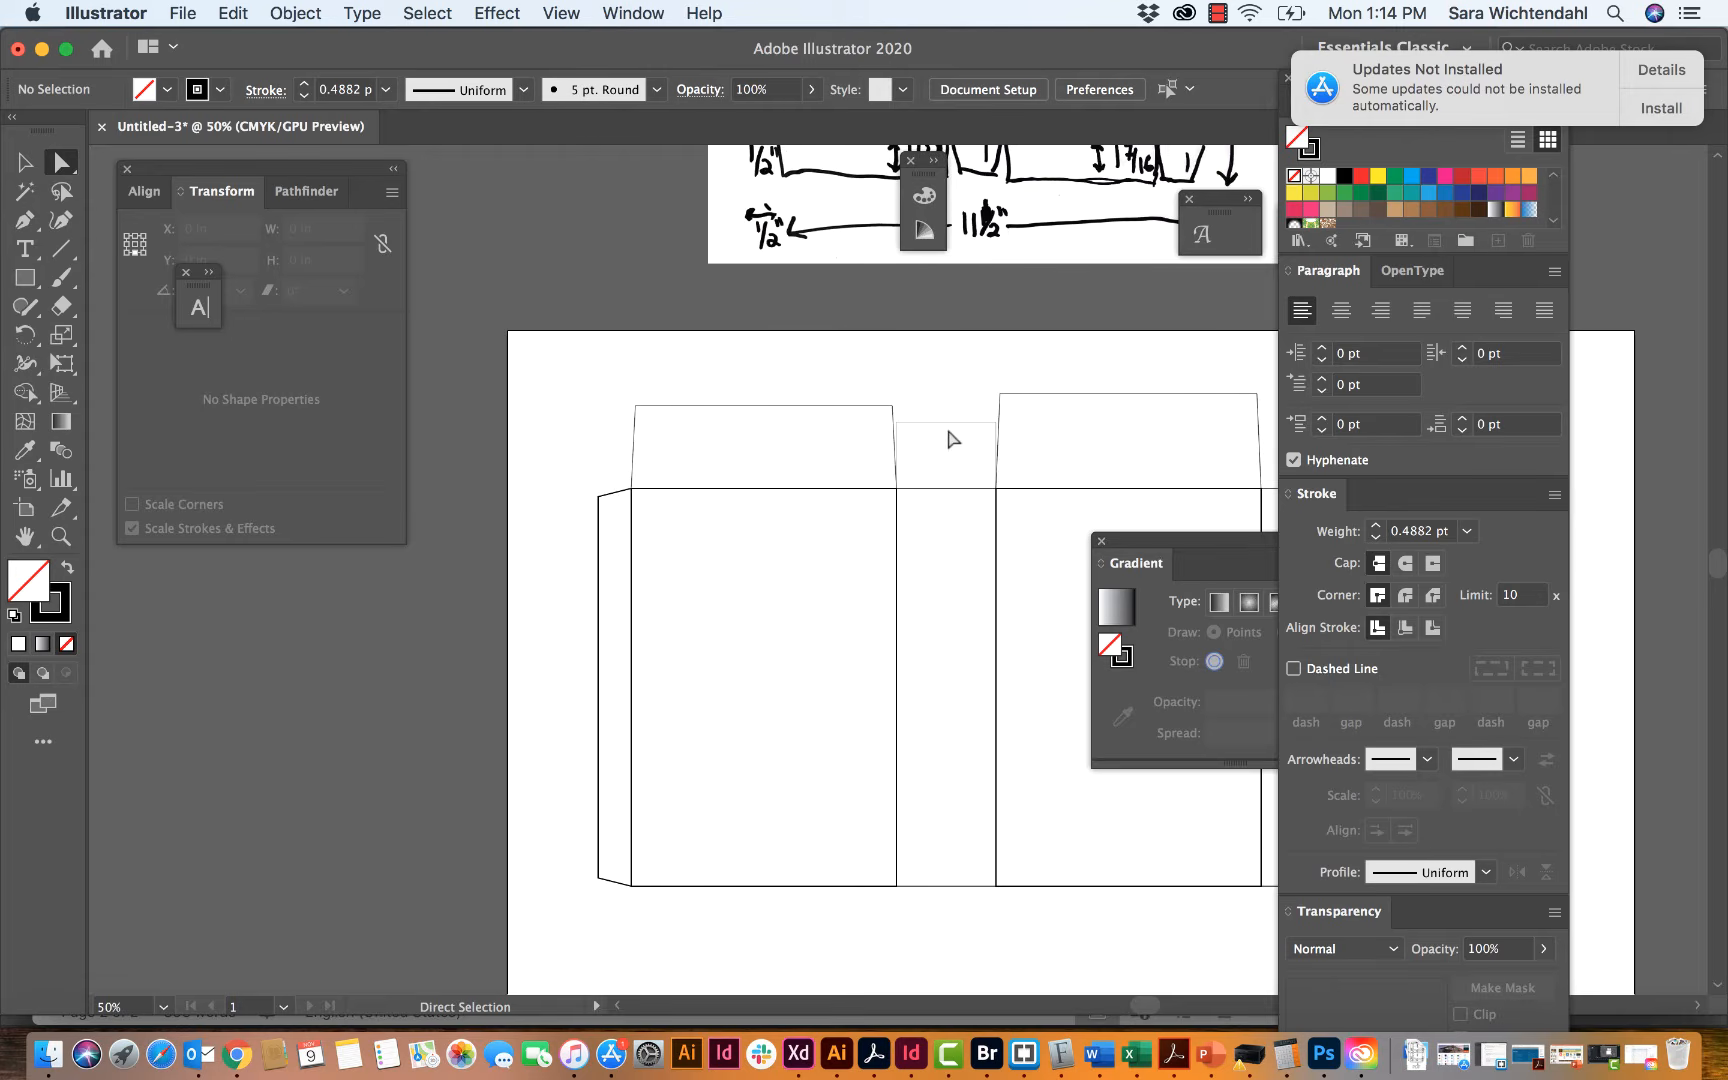
left_click(948, 432)
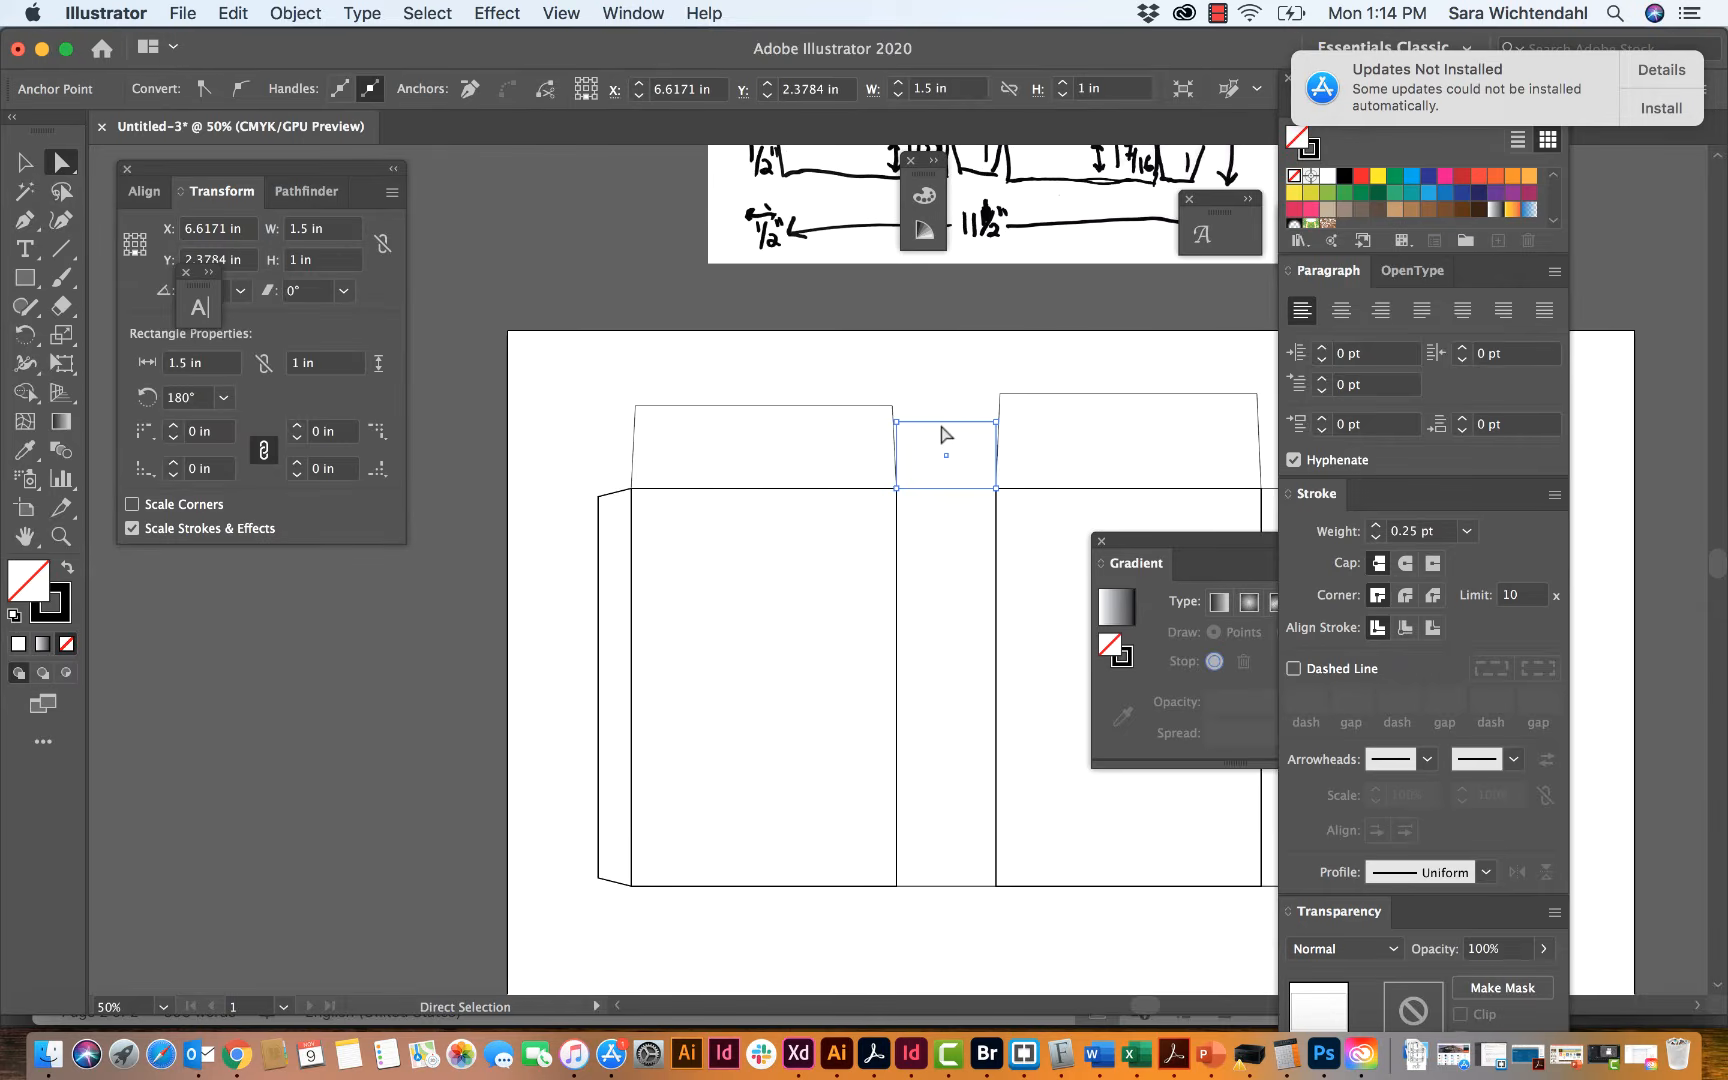
key("super+equal")
key("super+equal")
key("super+equal")
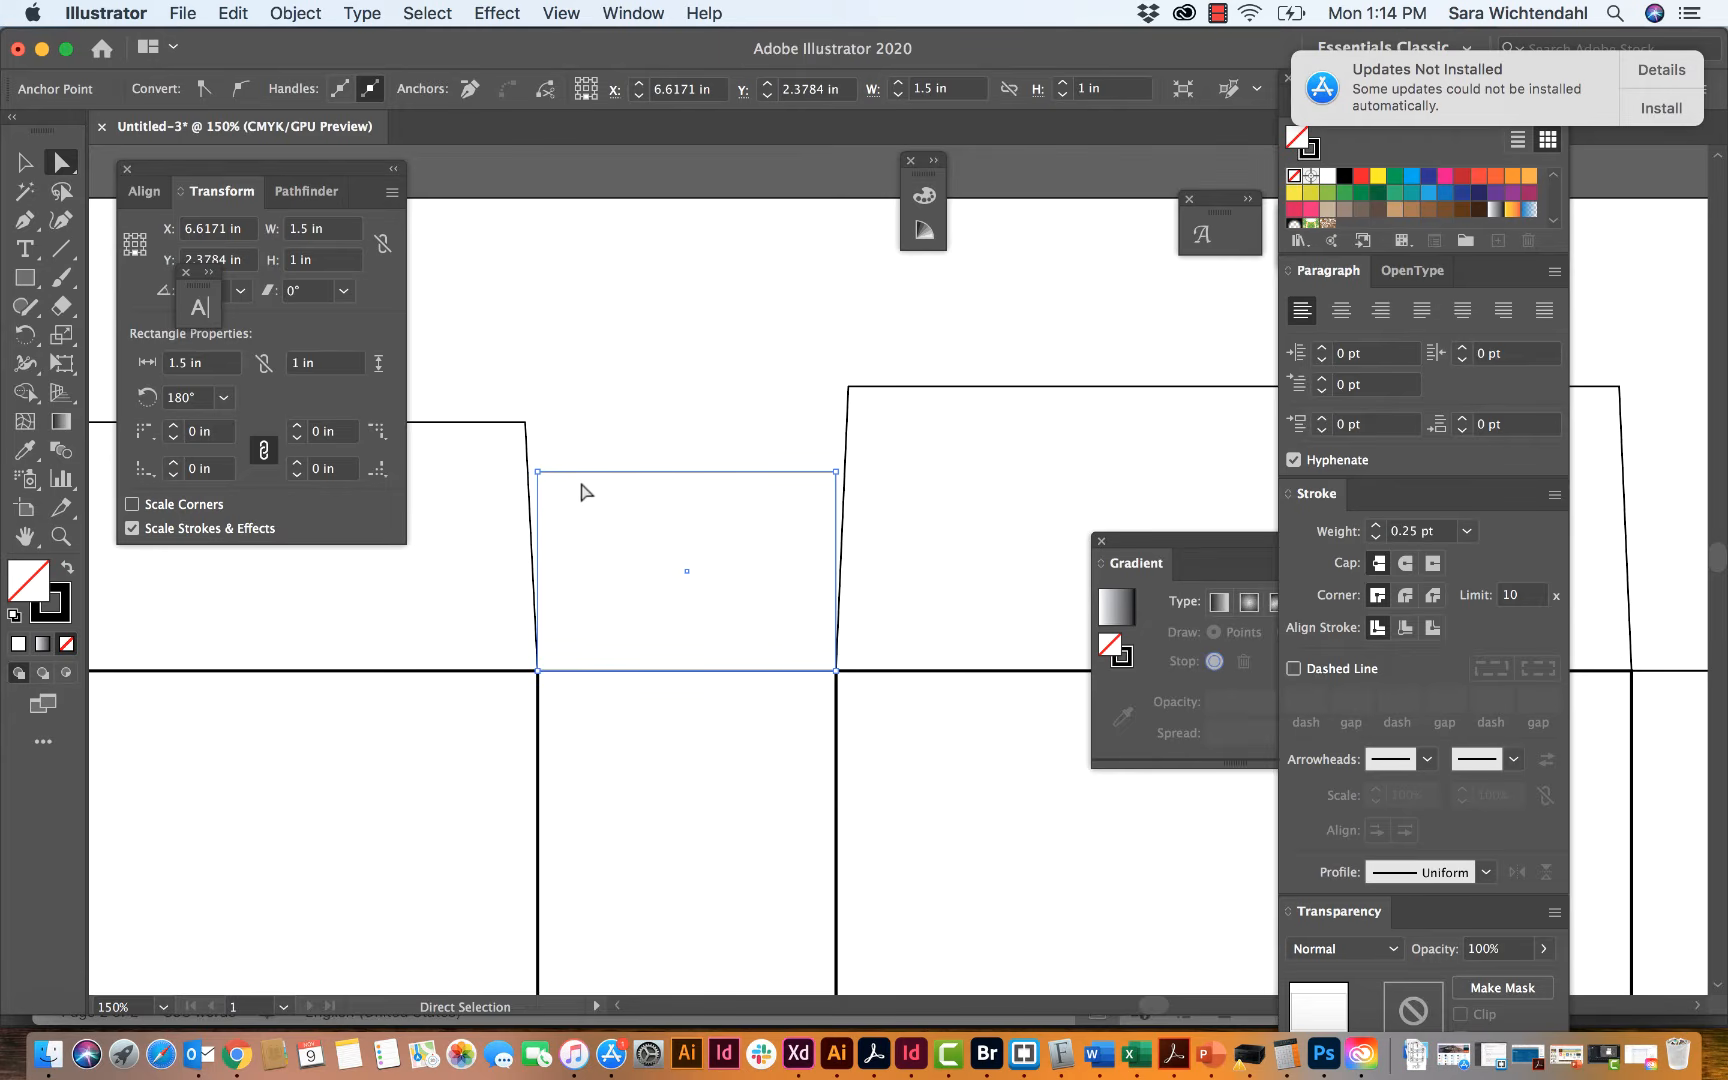
left_click(636, 417)
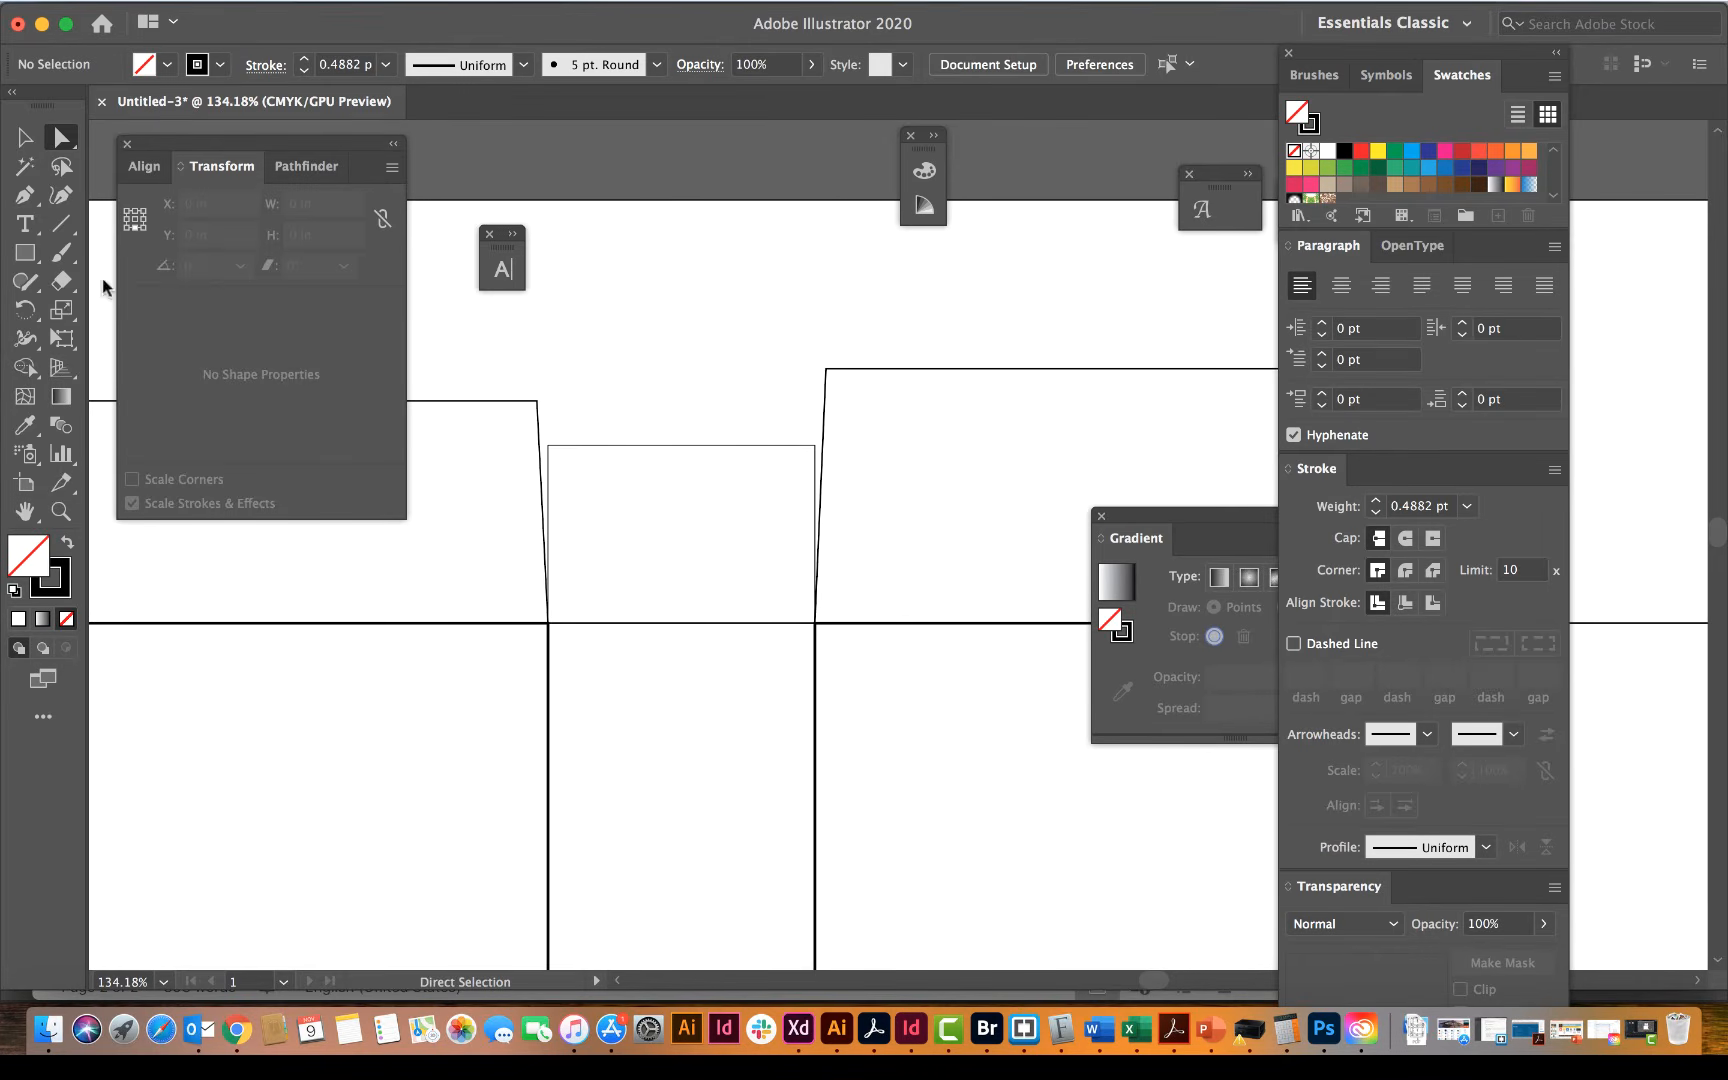
left_click(10, 146)
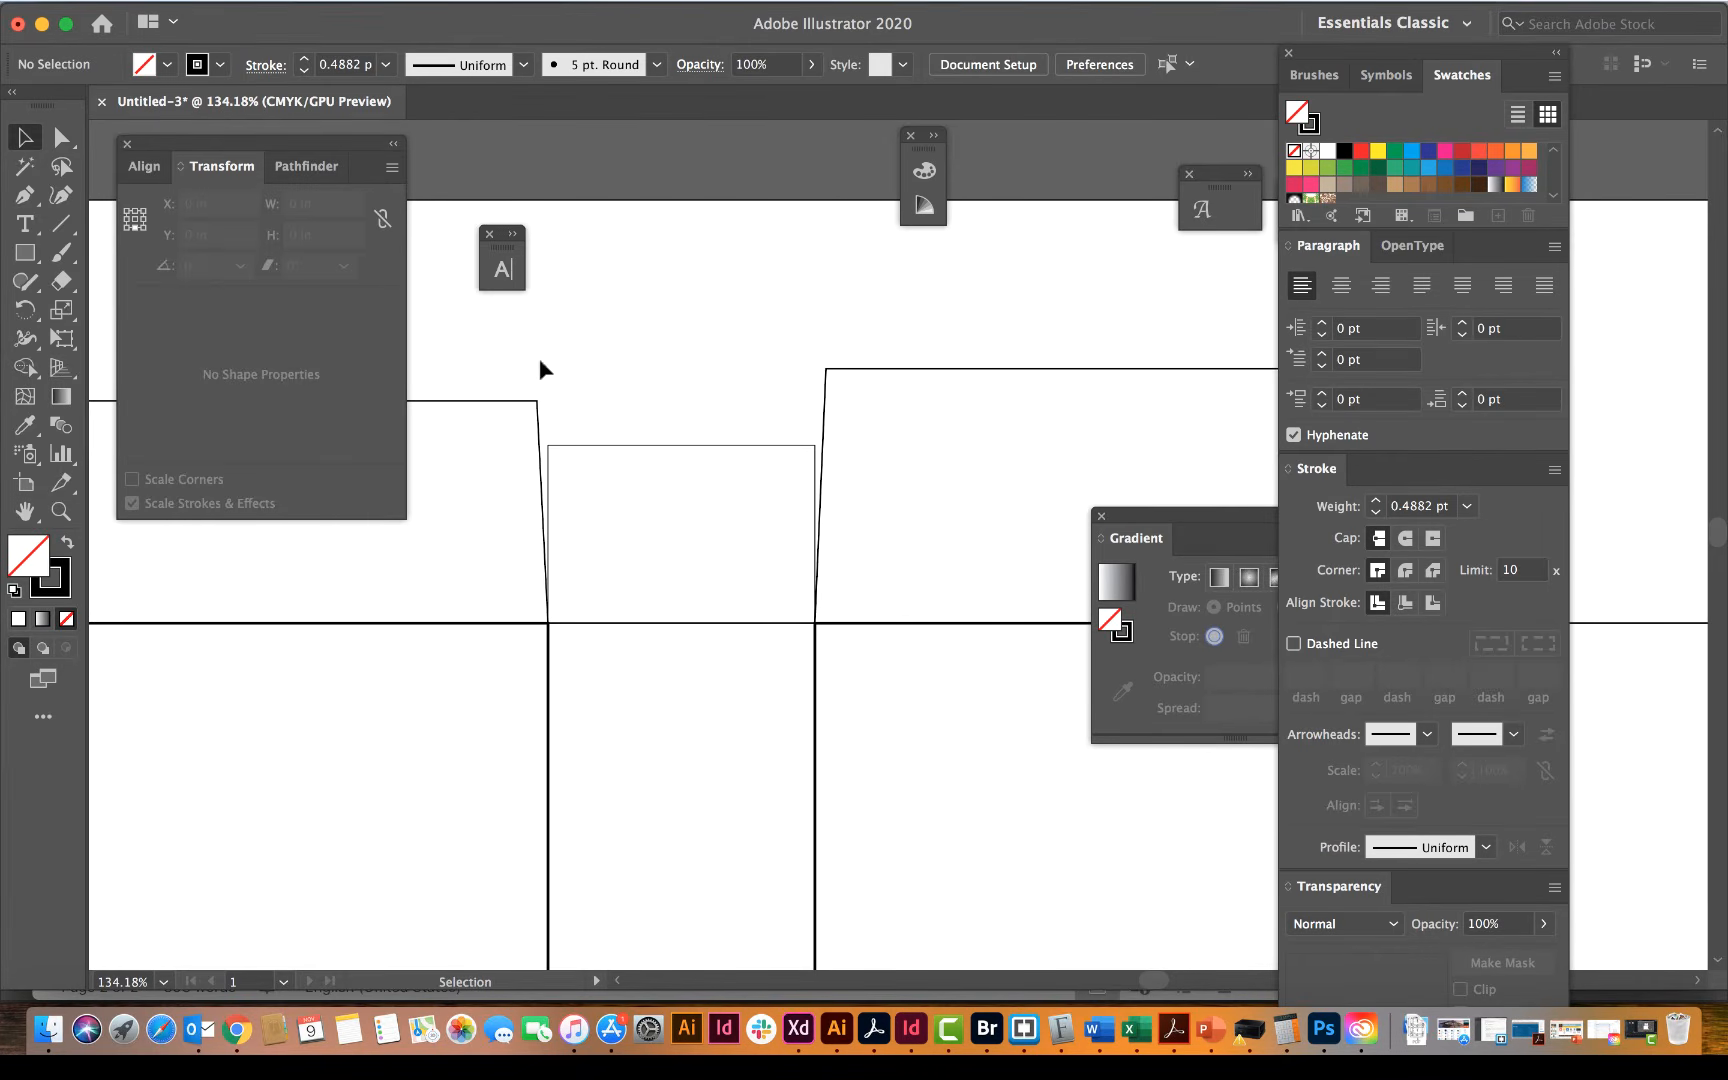
left_click(598, 447)
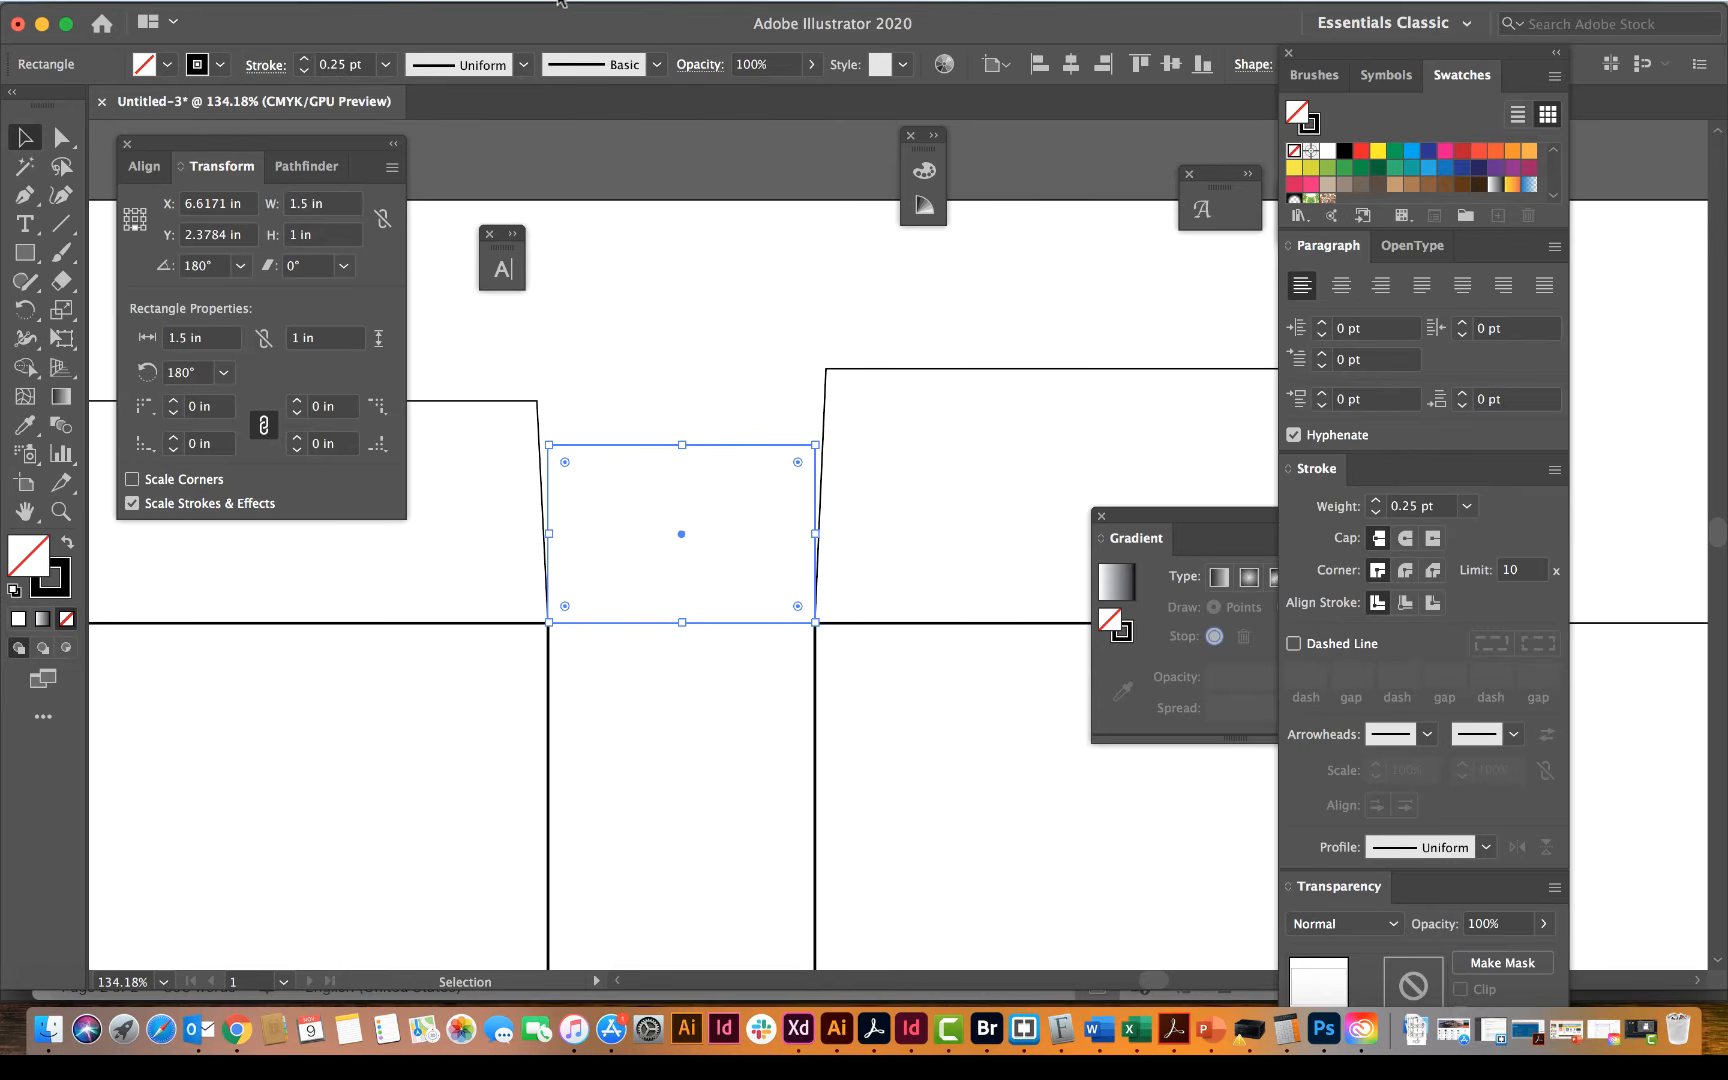
left_click(561, 4)
mouse_move(622, 780)
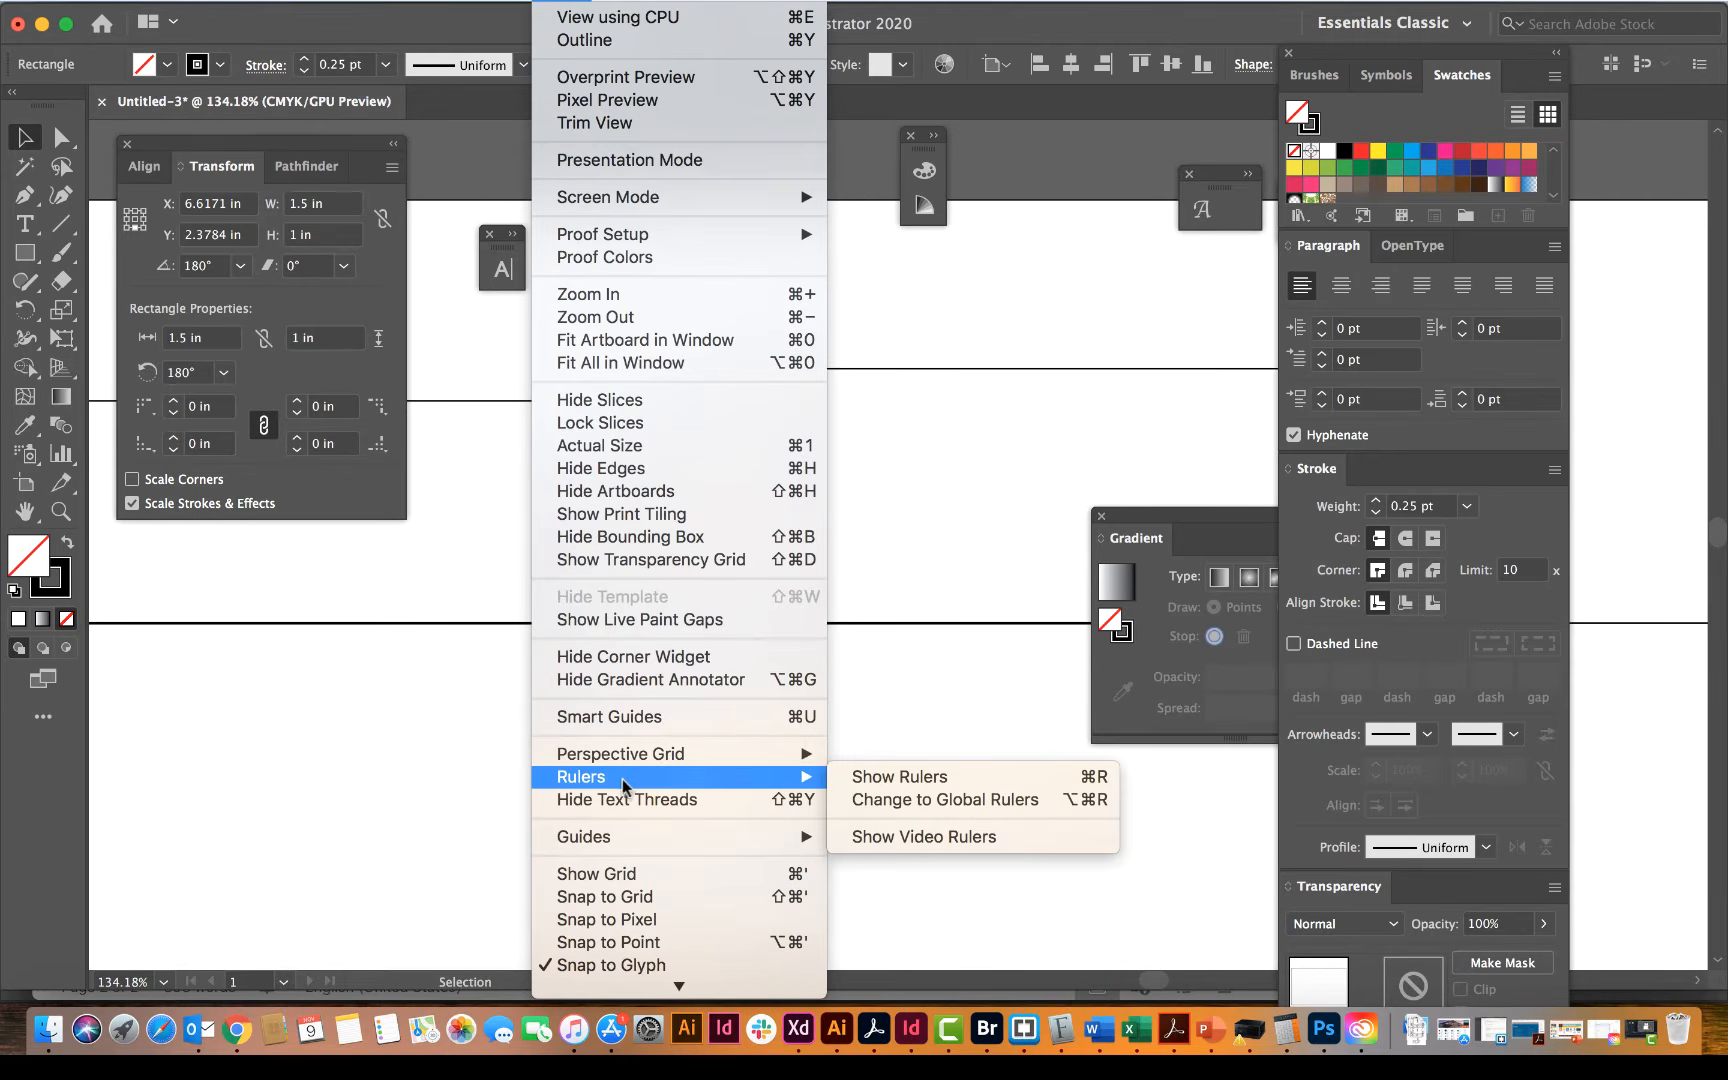
left_click(465, 340)
key("super+r")
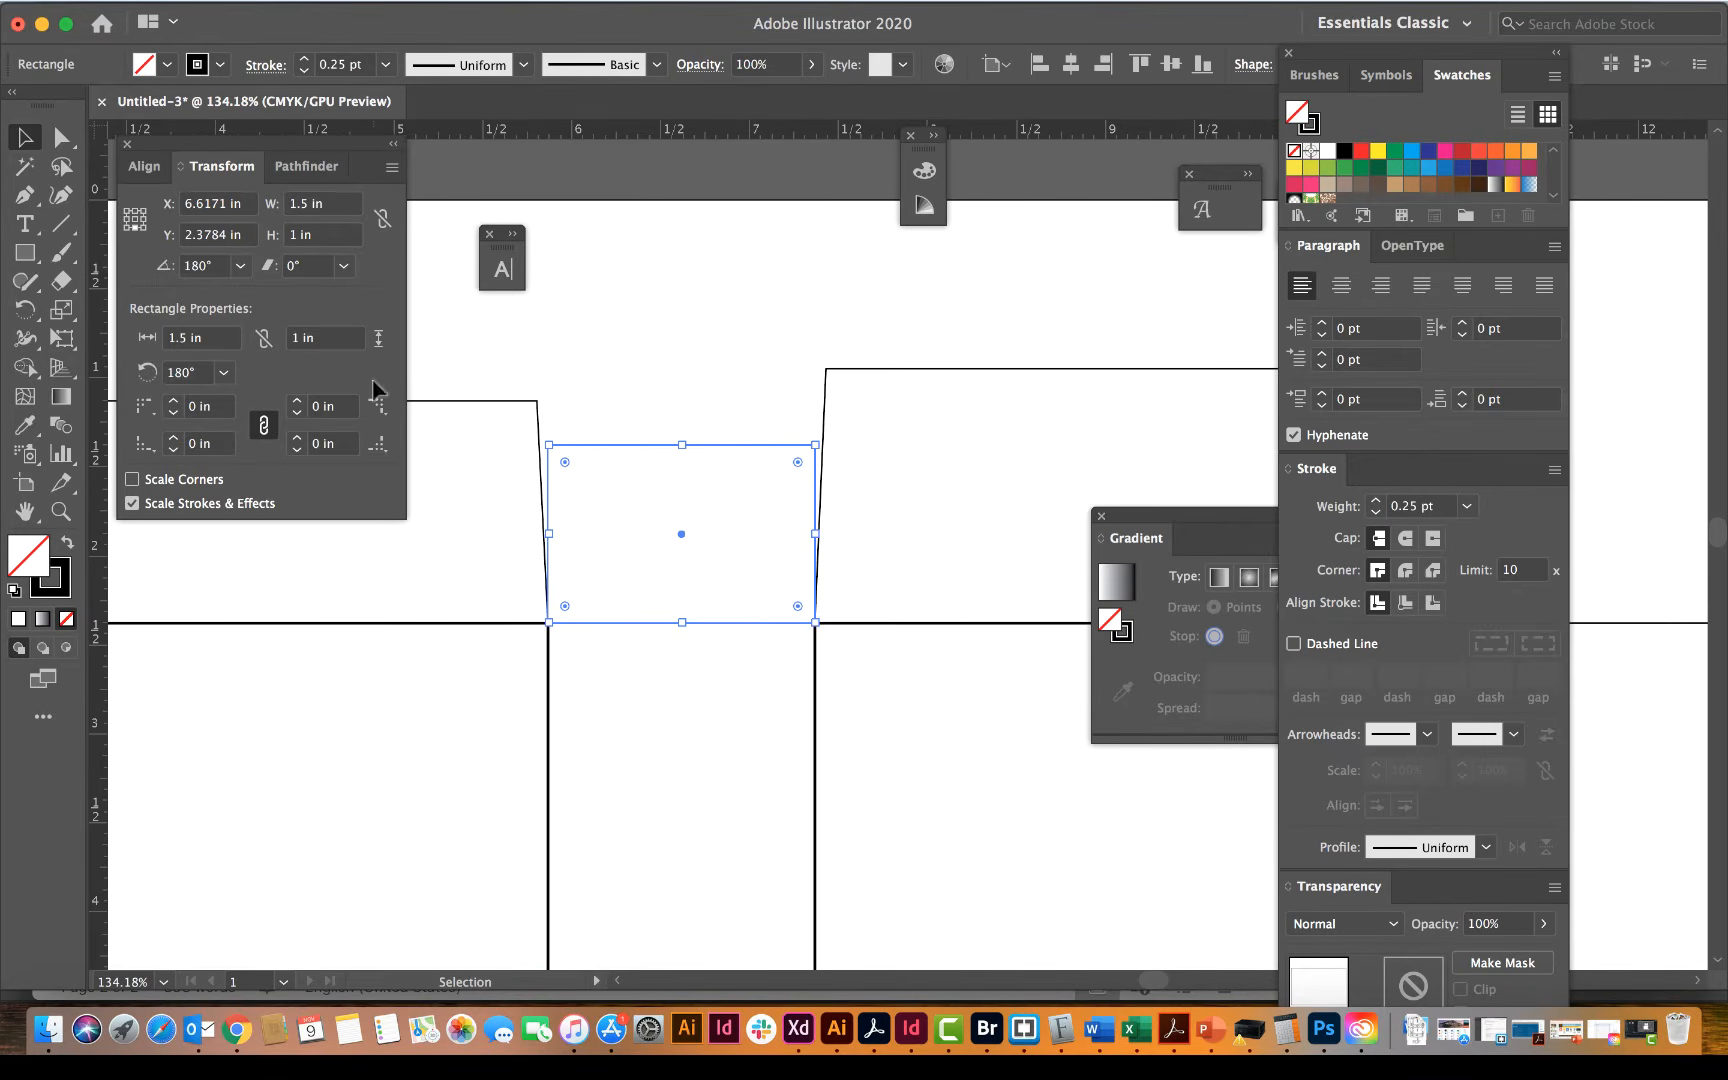
Step: Add an anchor point about midway up both the left and right edges of the side flap, and deselect it
left_click(24, 195)
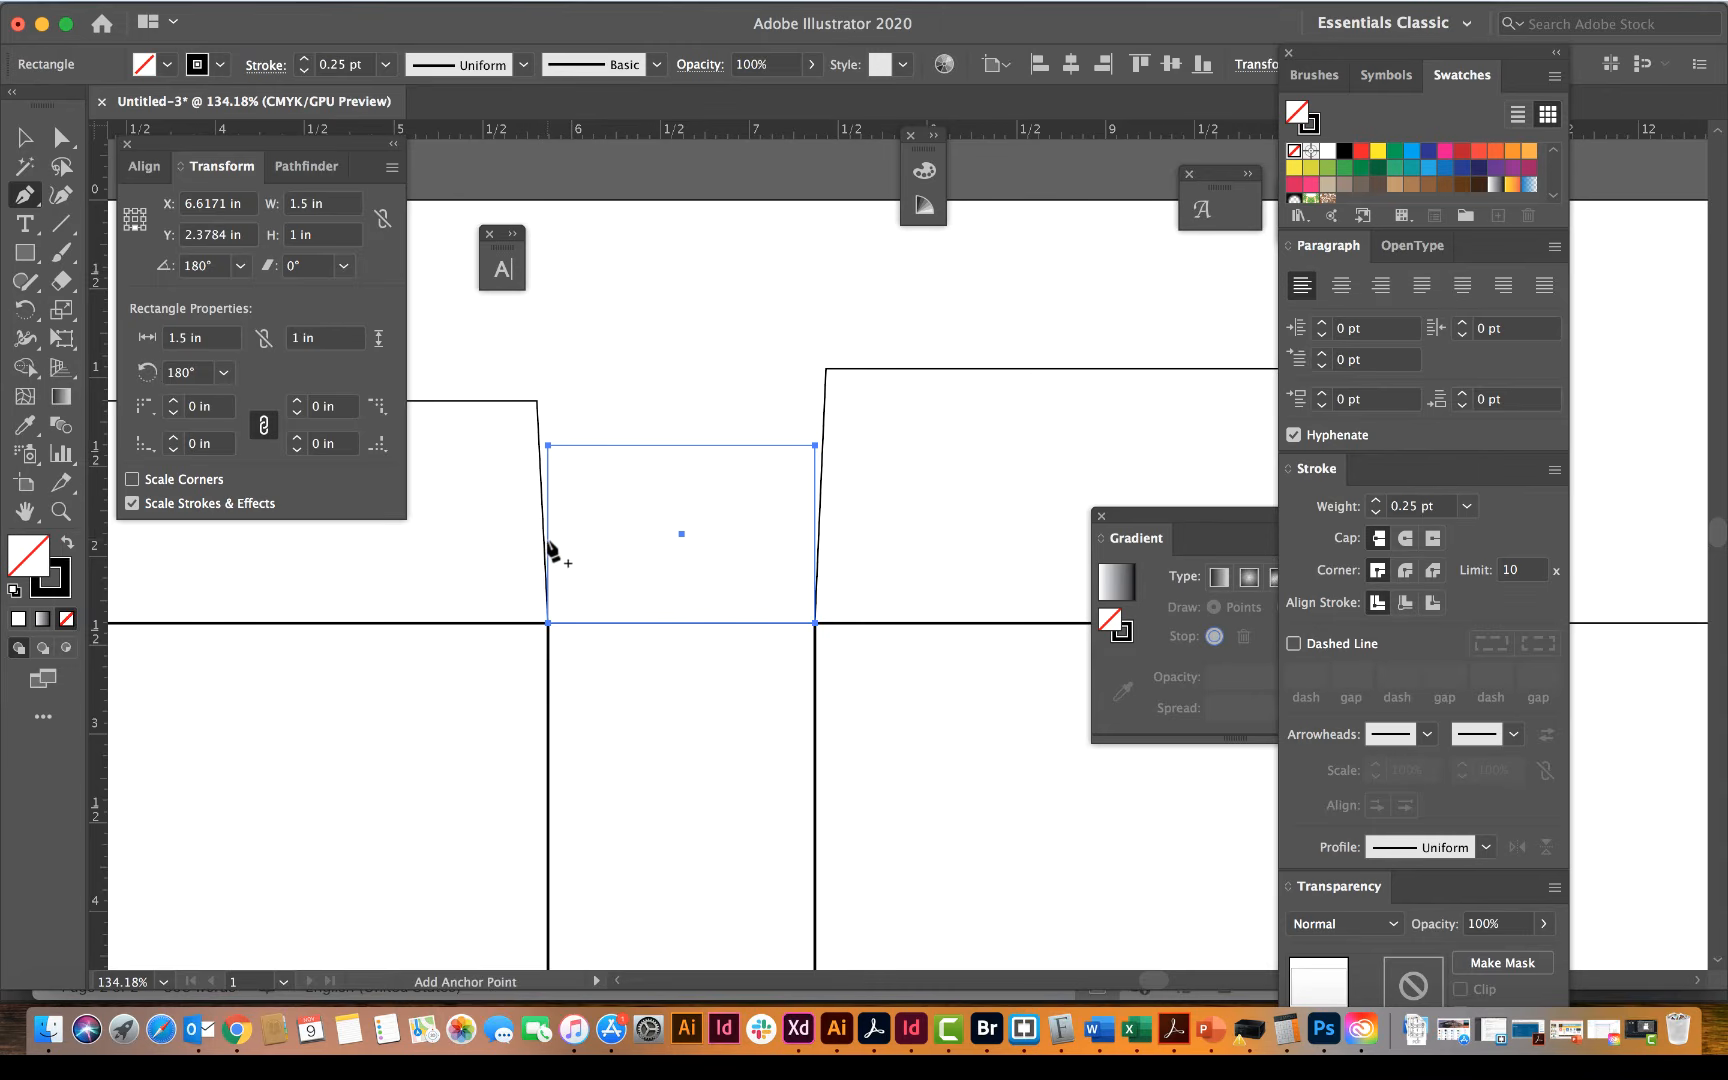
left_click(548, 542)
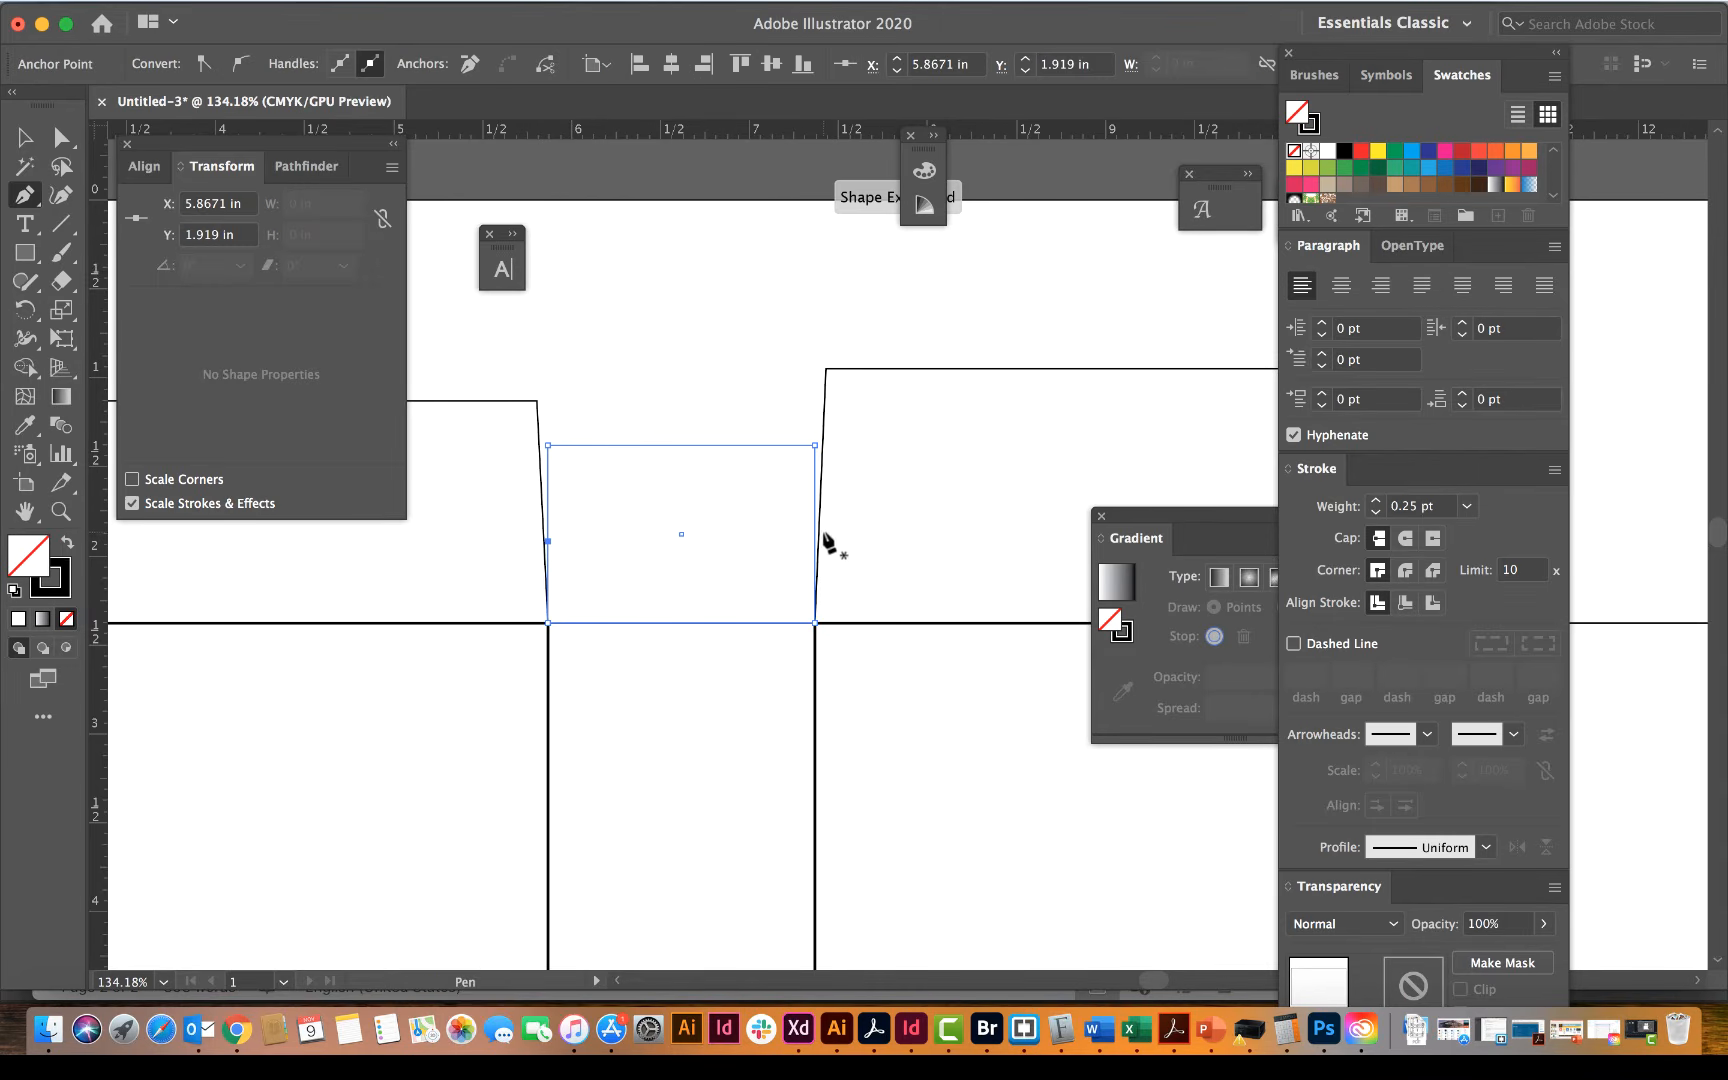
left_click(816, 534)
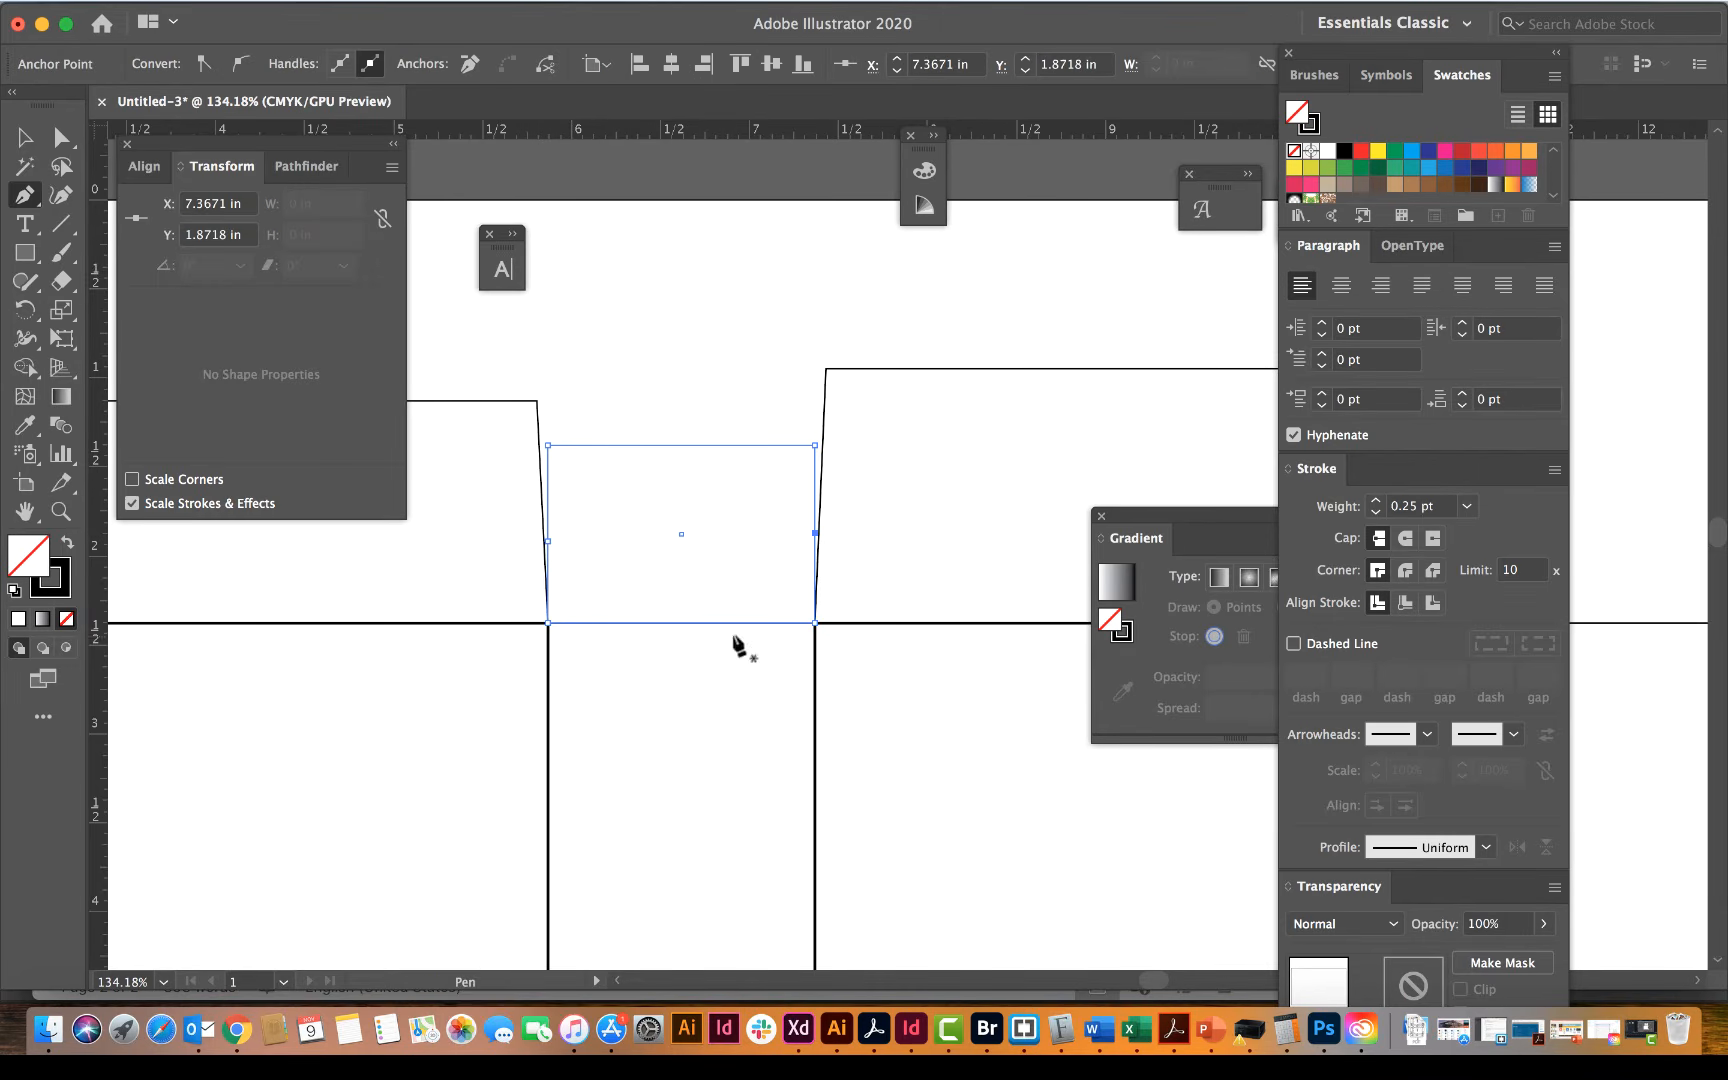
left_click(66, 139)
left_click(580, 405)
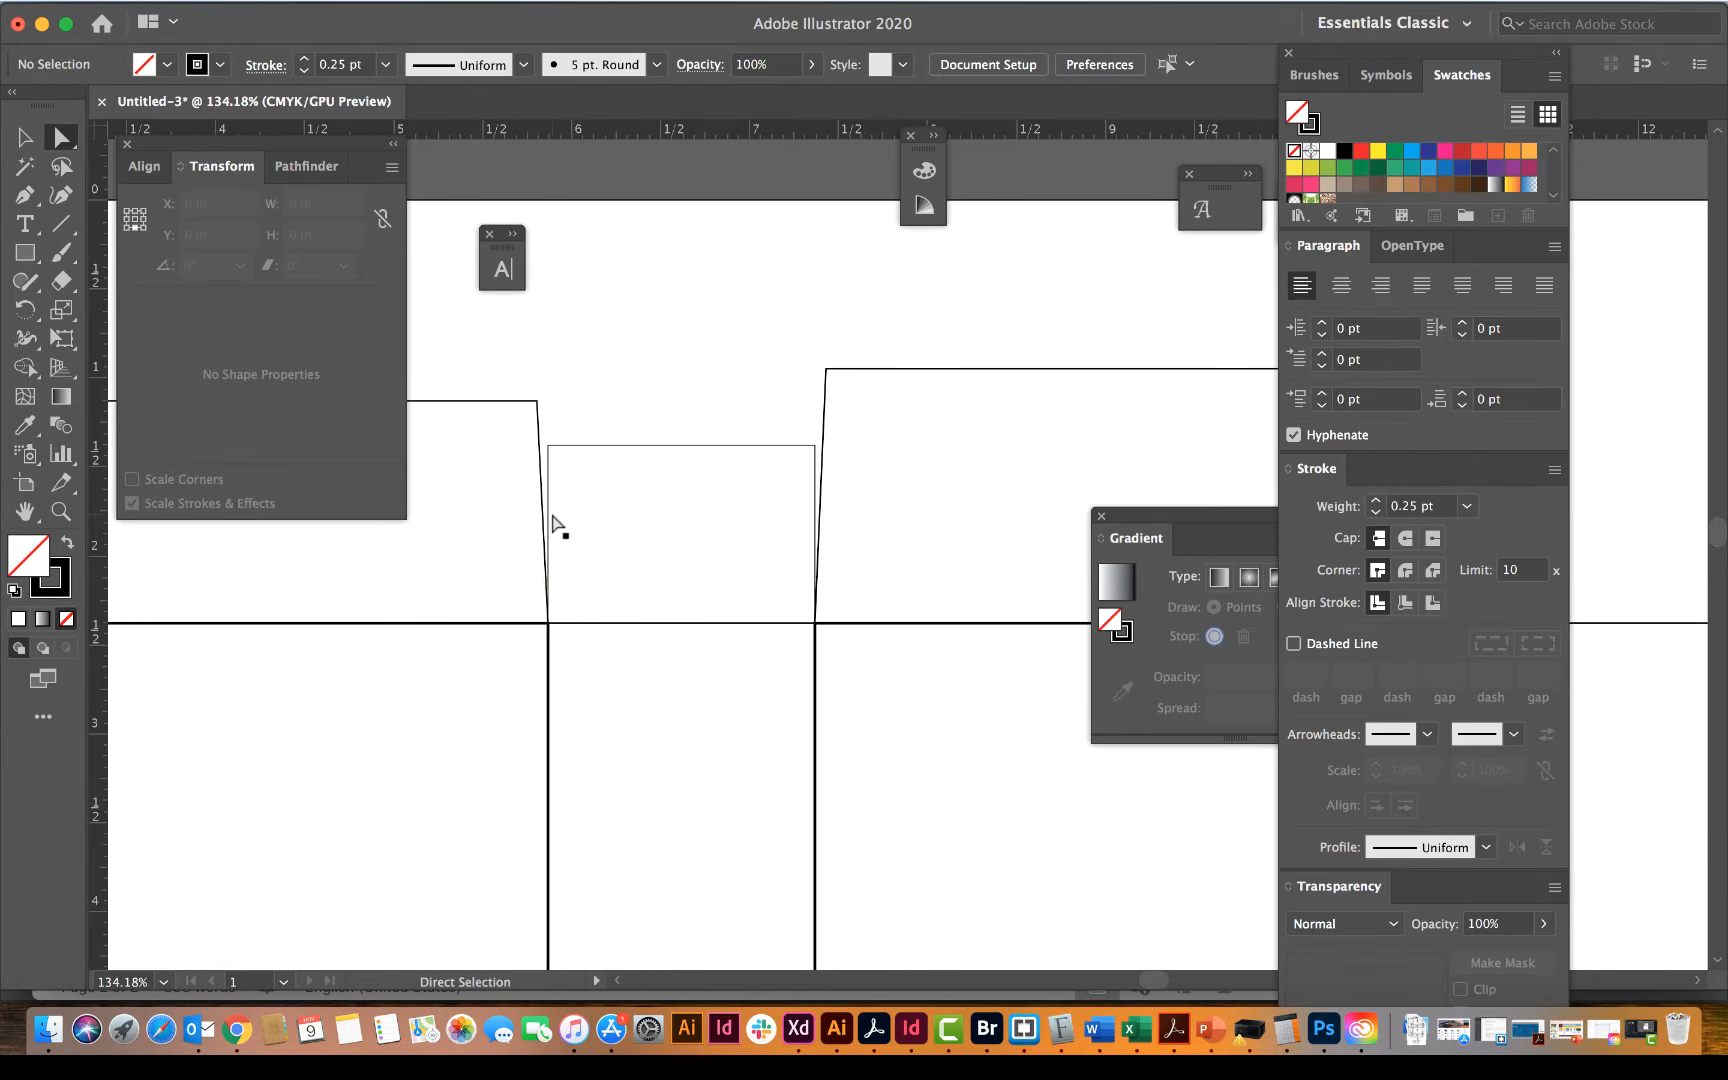
Step: Reselect the whole side flap and set the ruler origin at its lower-left corner
left_click(551, 518)
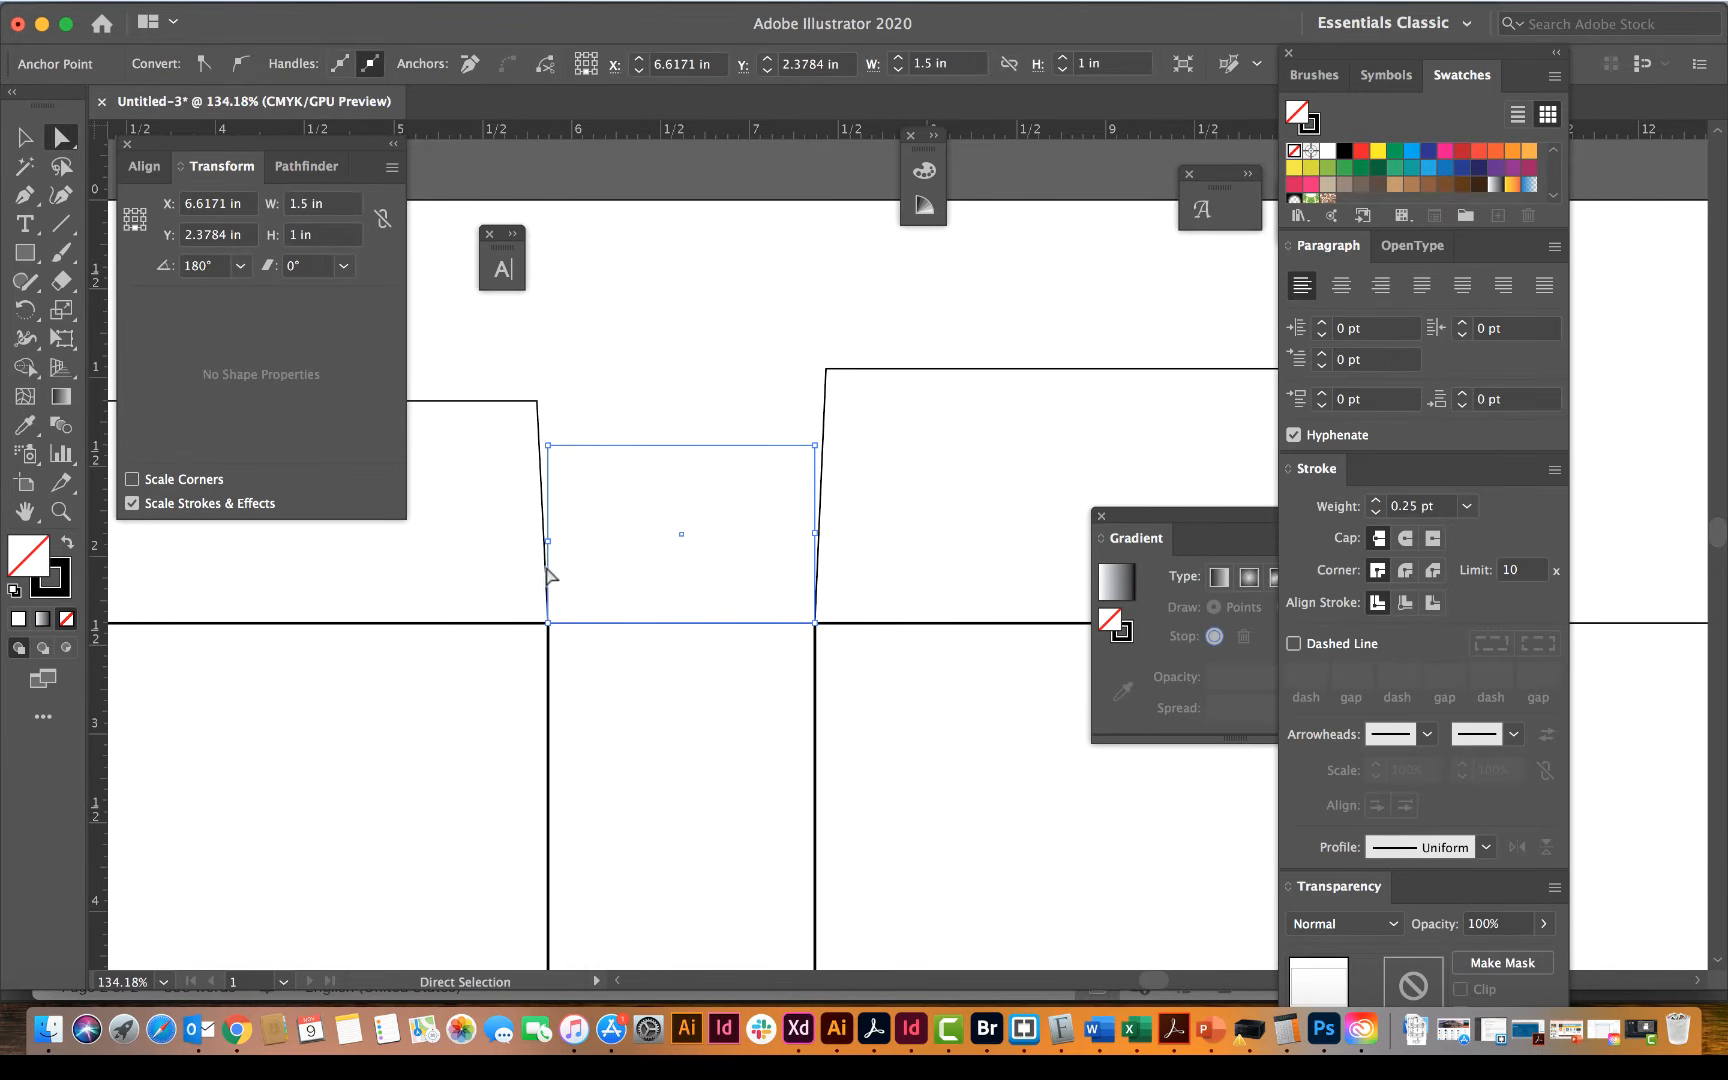
left_click_drag(165, 143, 208, 181)
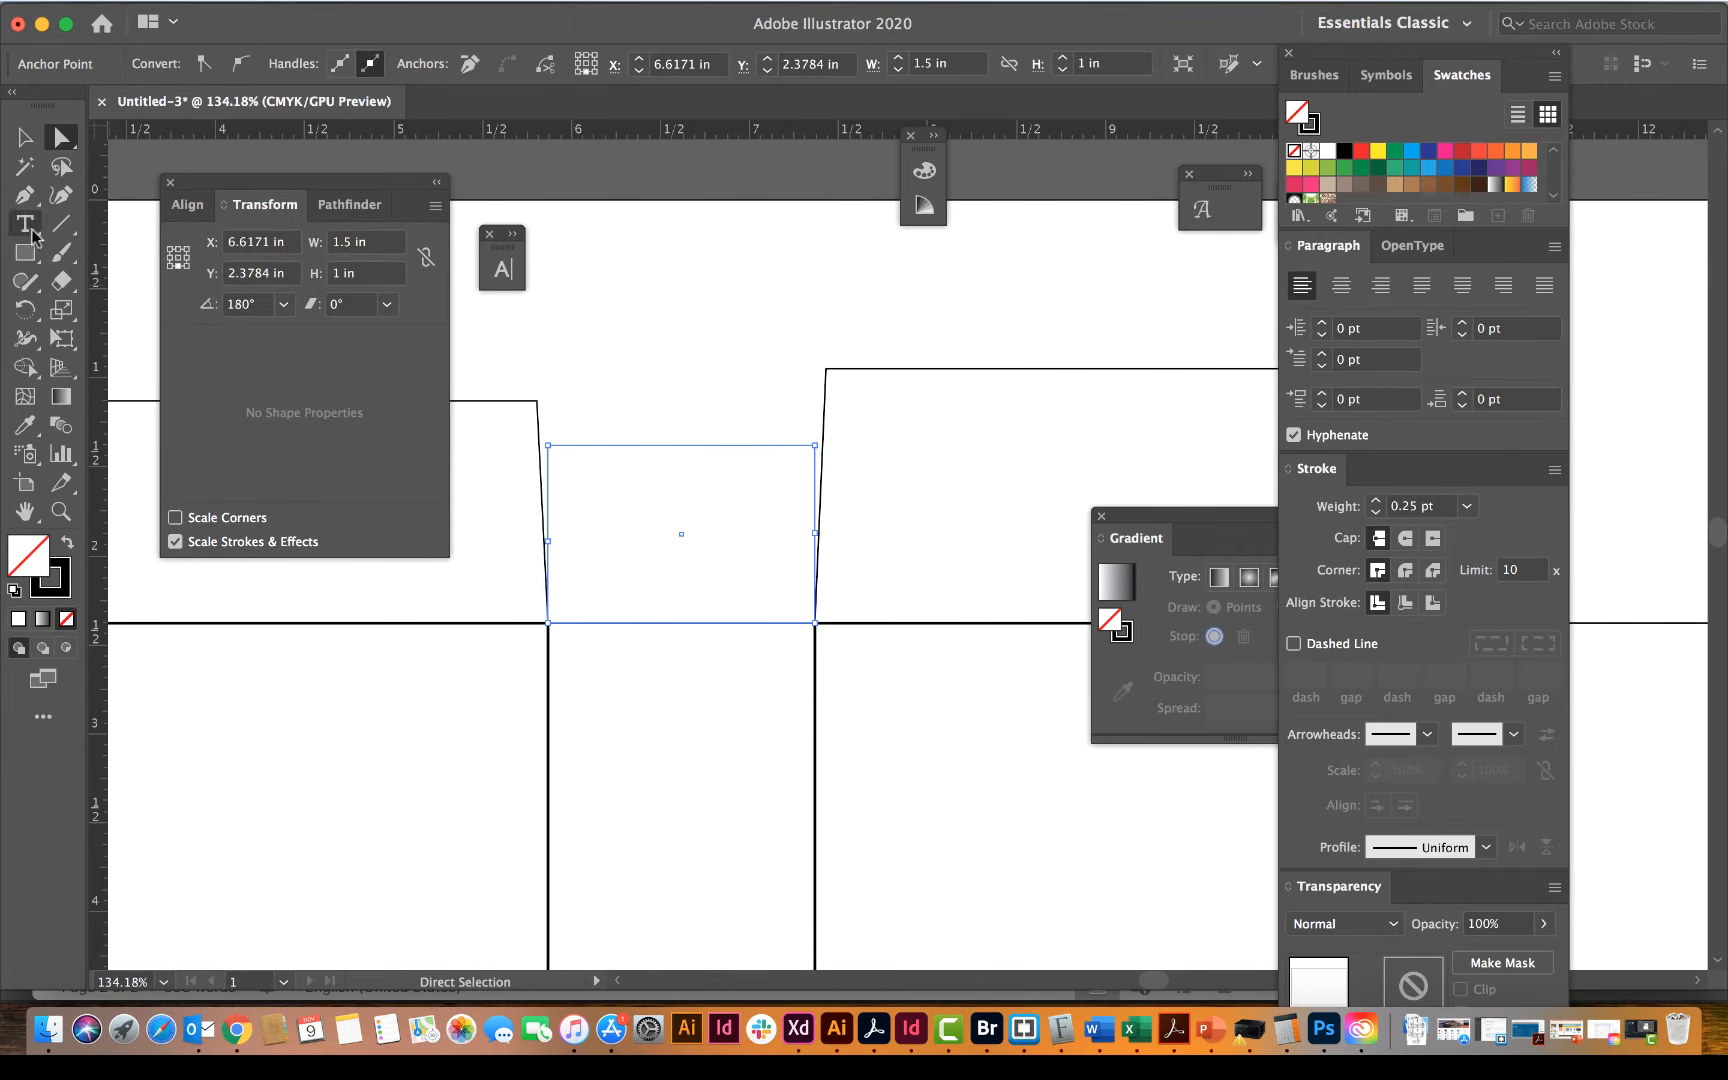
left_click(14, 144)
left_click(547, 361)
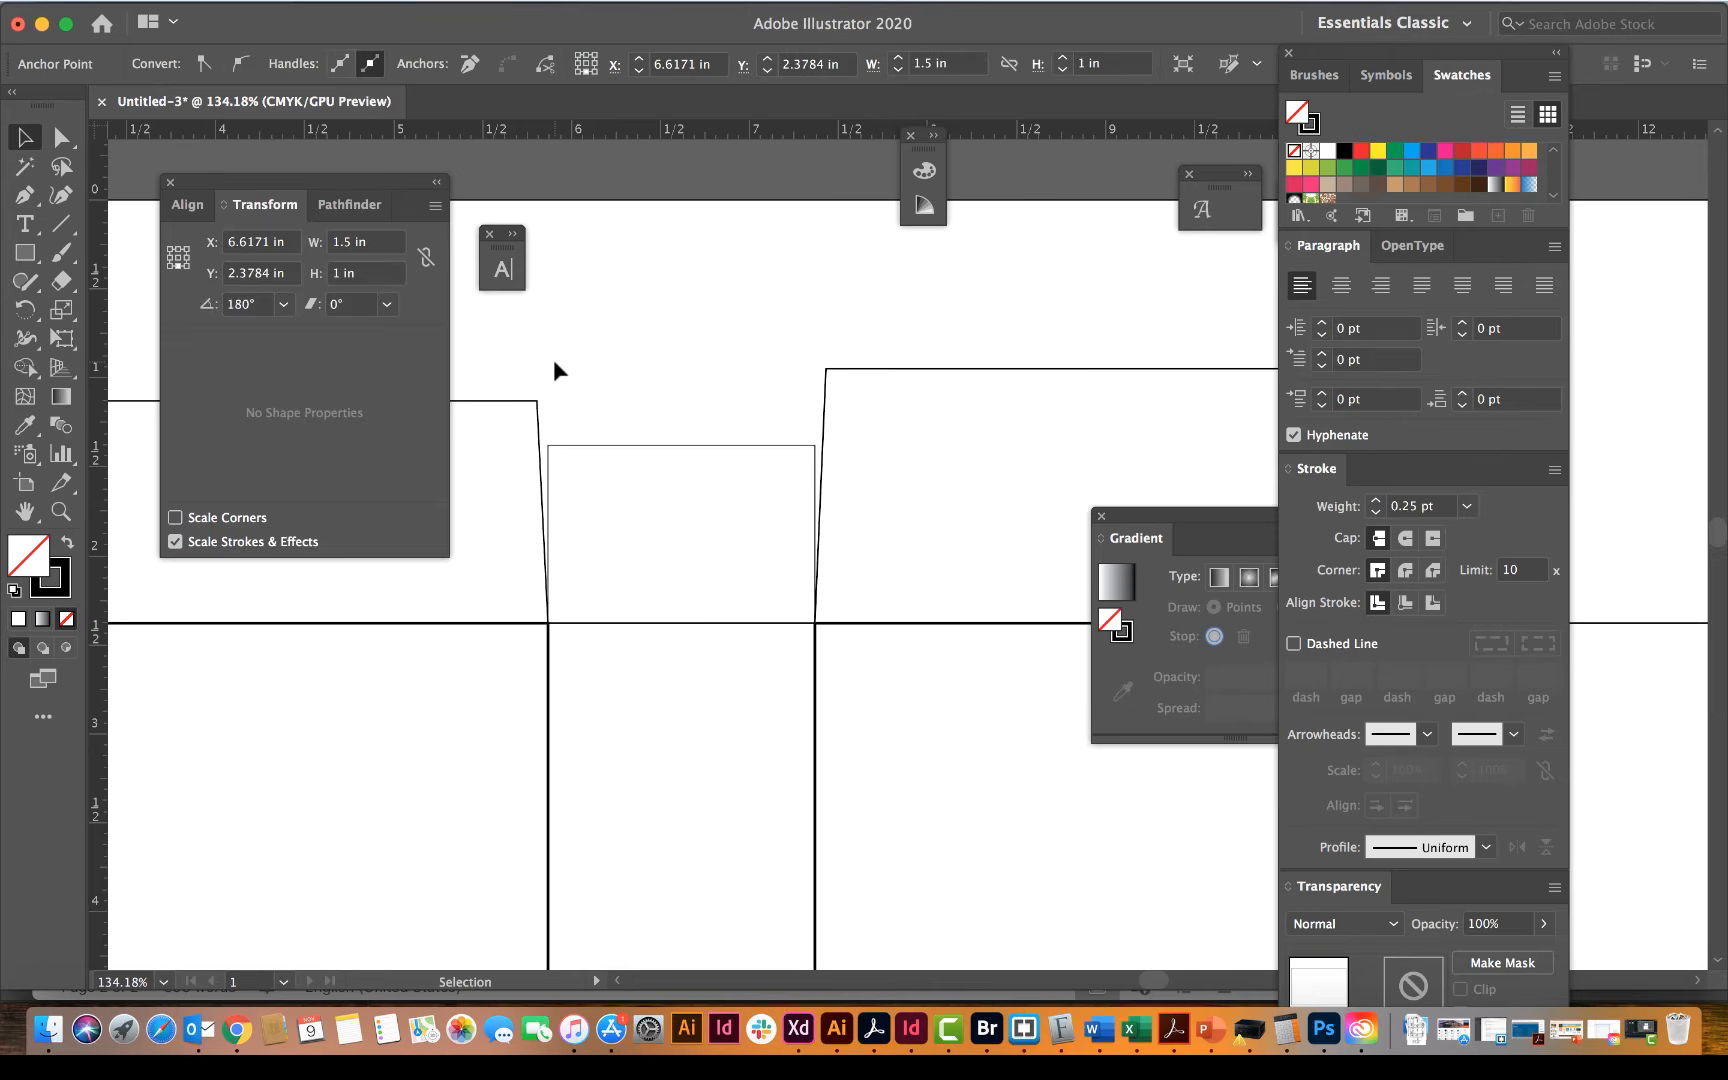
left_click(569, 446)
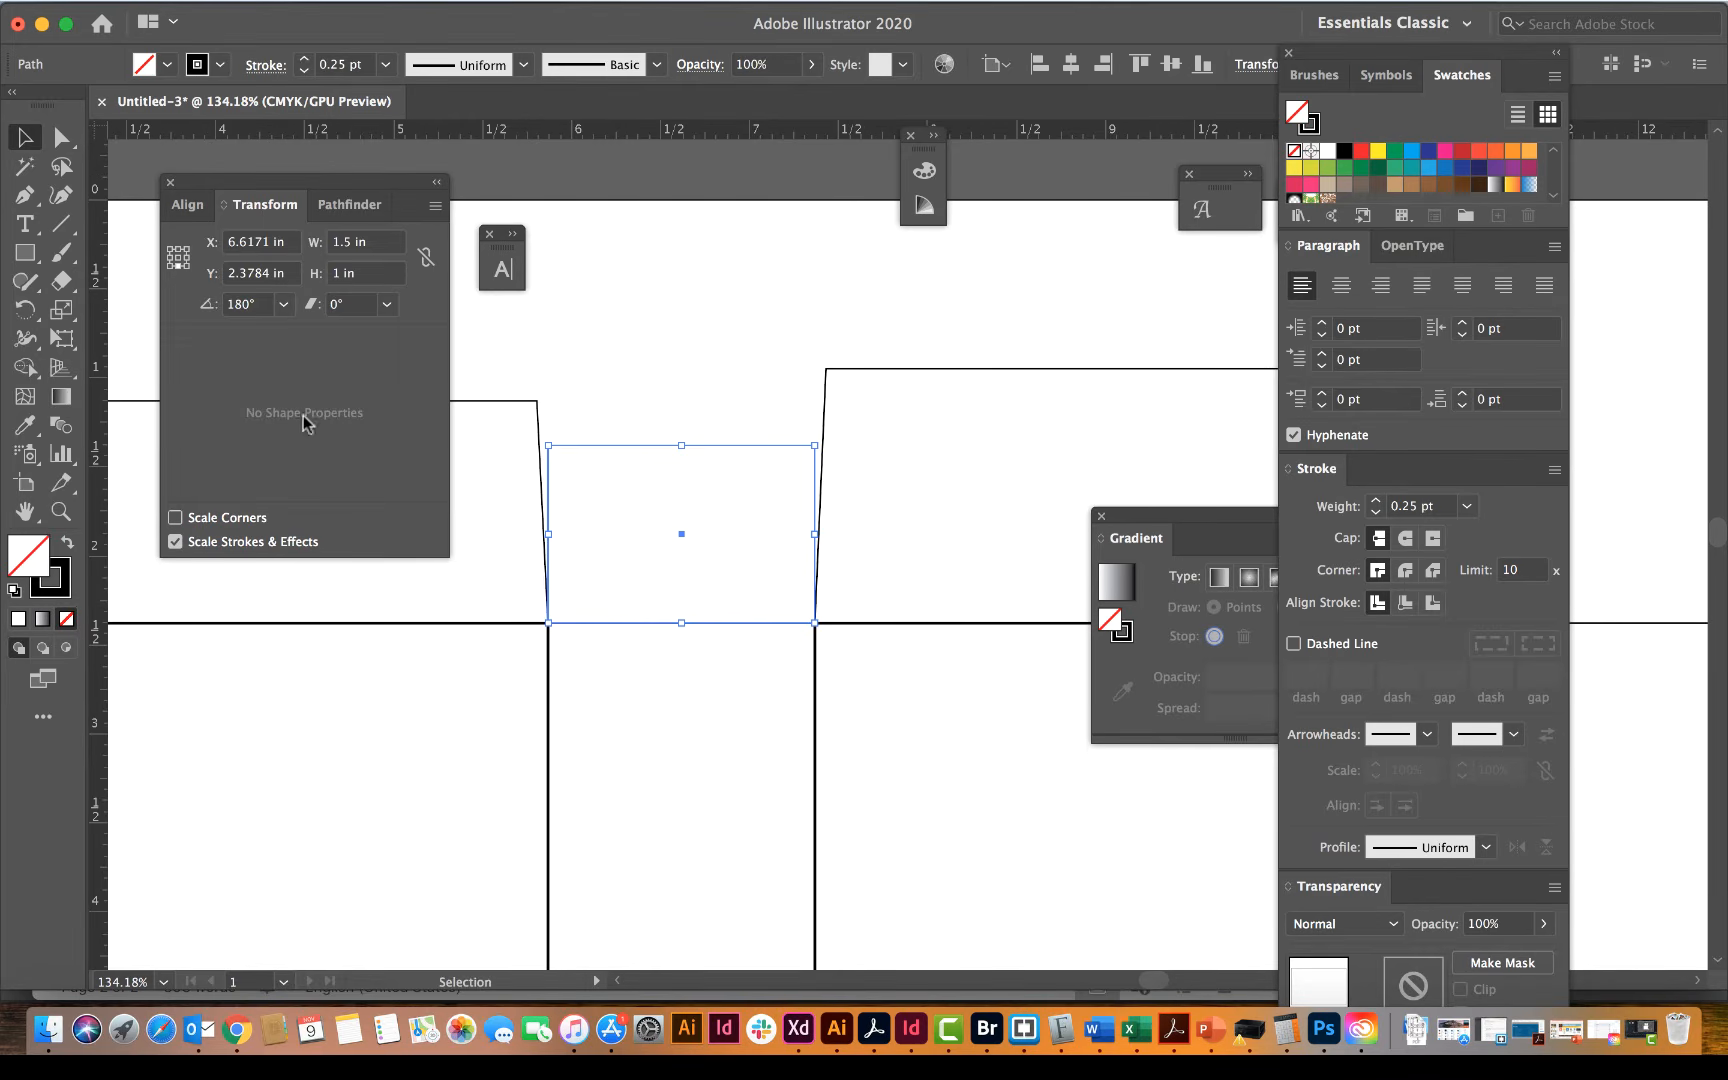
left_click_drag(100, 130, 547, 623)
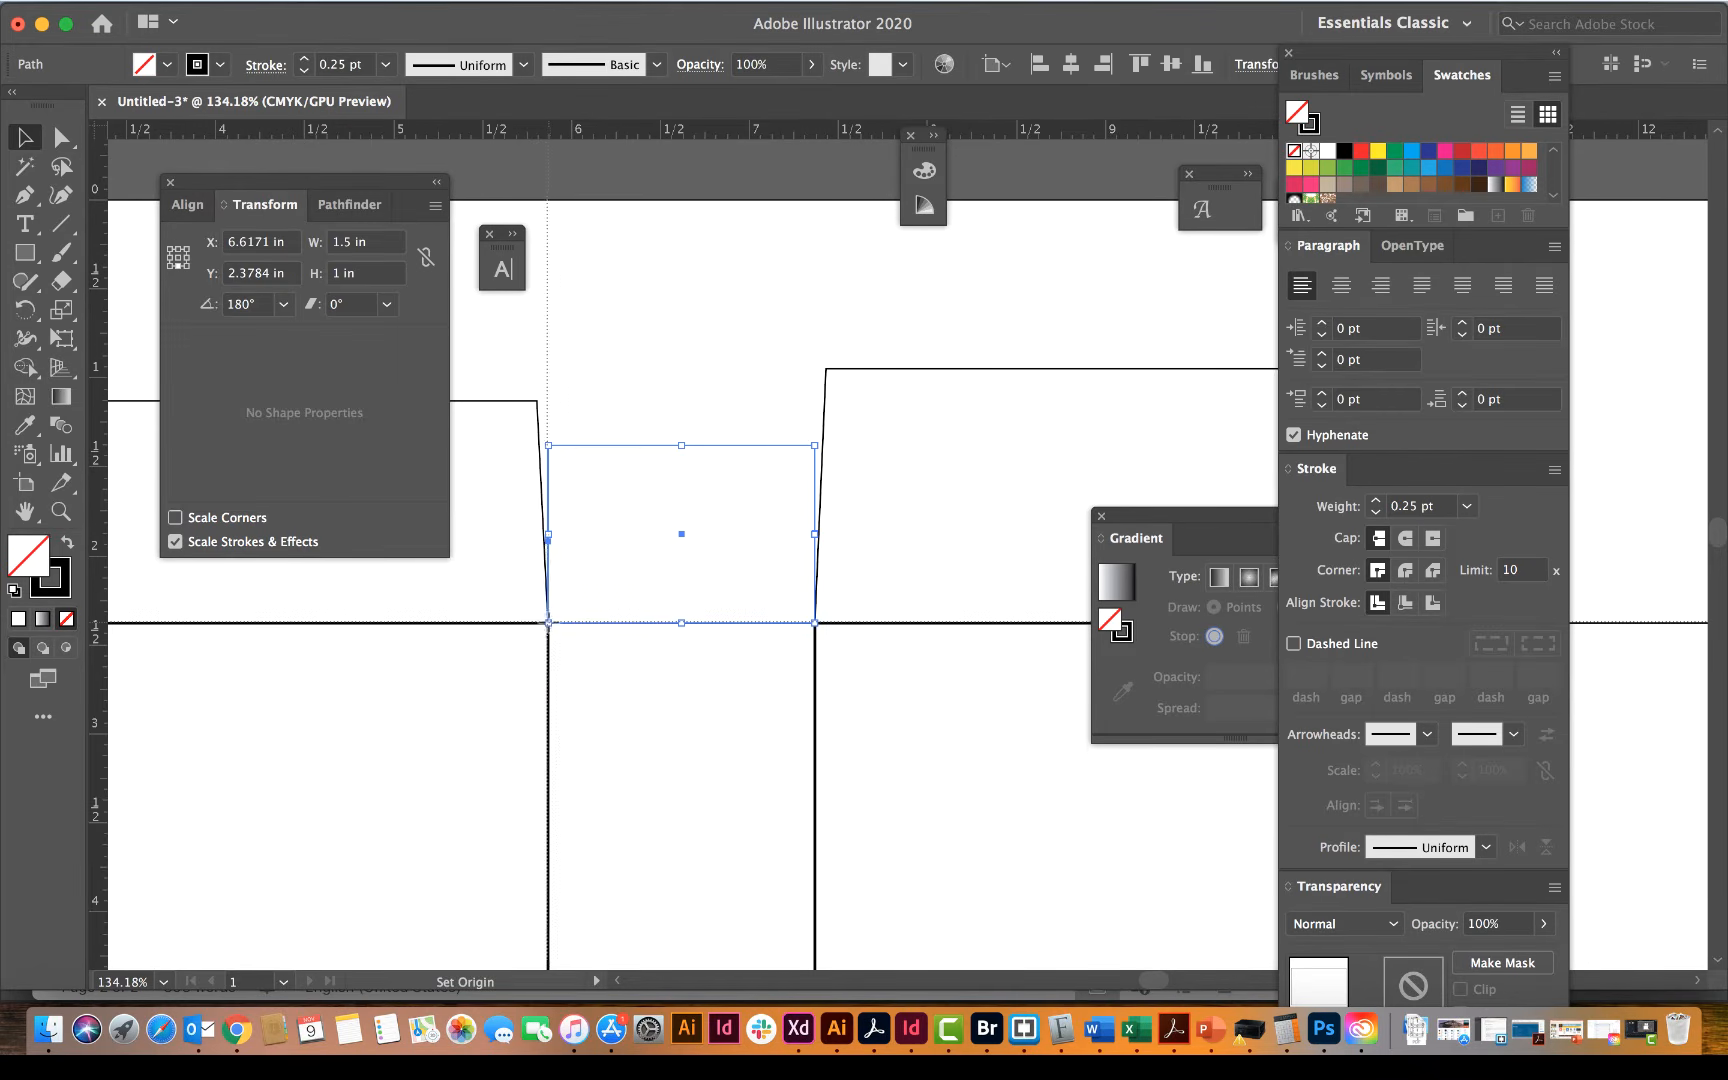
Step: Place the ruler origin exactly on the side flap's lower-left corner and deselect the flap
left_click_drag(546, 623, 550, 623)
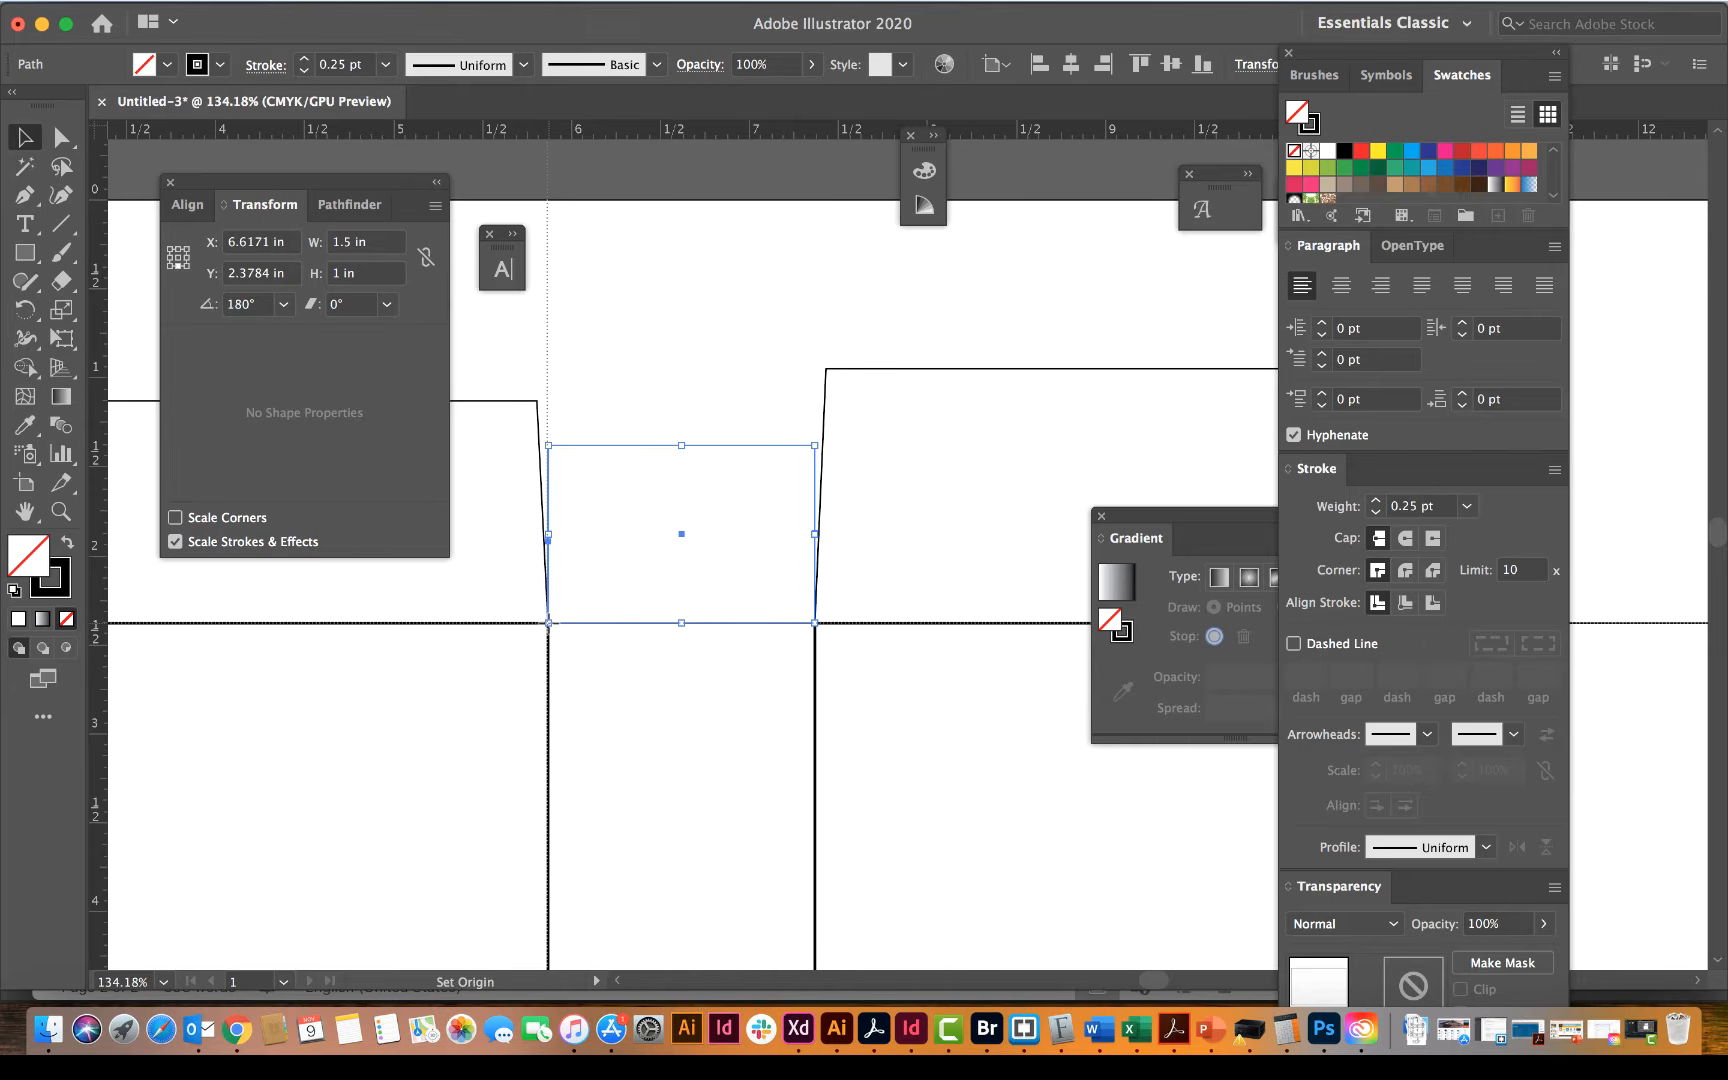
left_click_drag(548, 623, 548, 624)
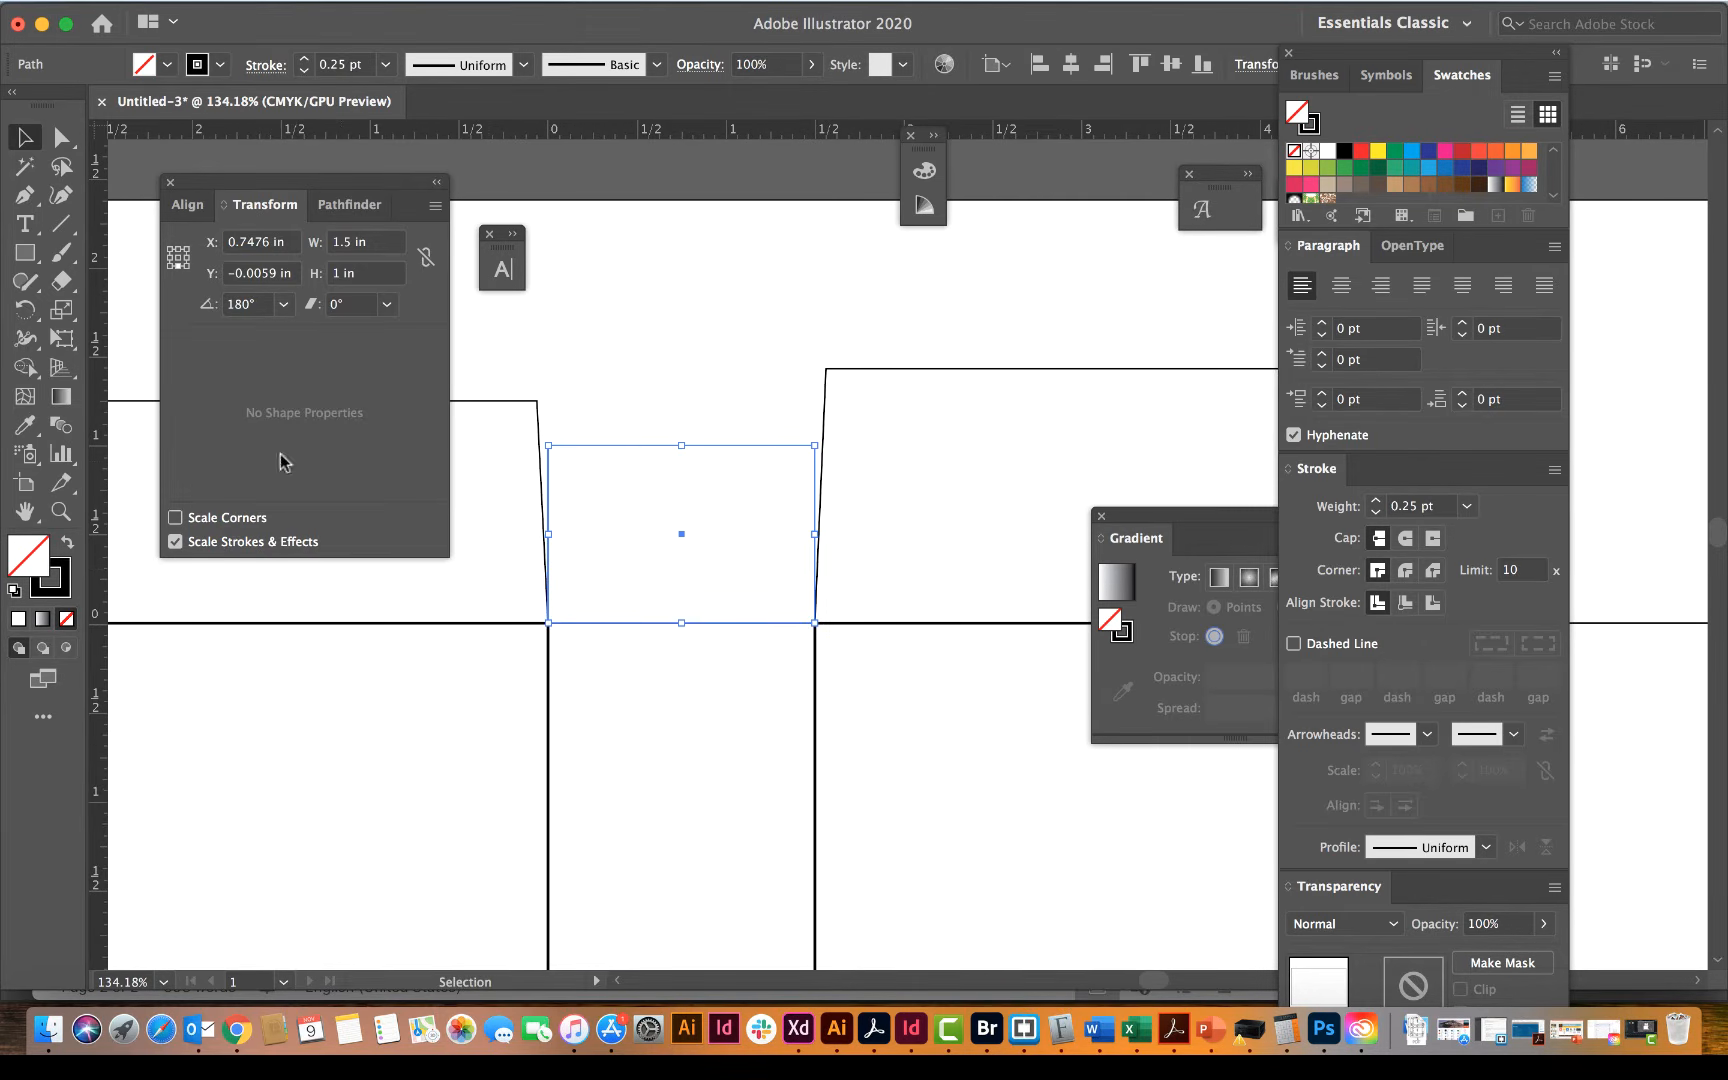
left_click(600, 405)
left_click(550, 534)
left_click(60, 140)
left_click(590, 400)
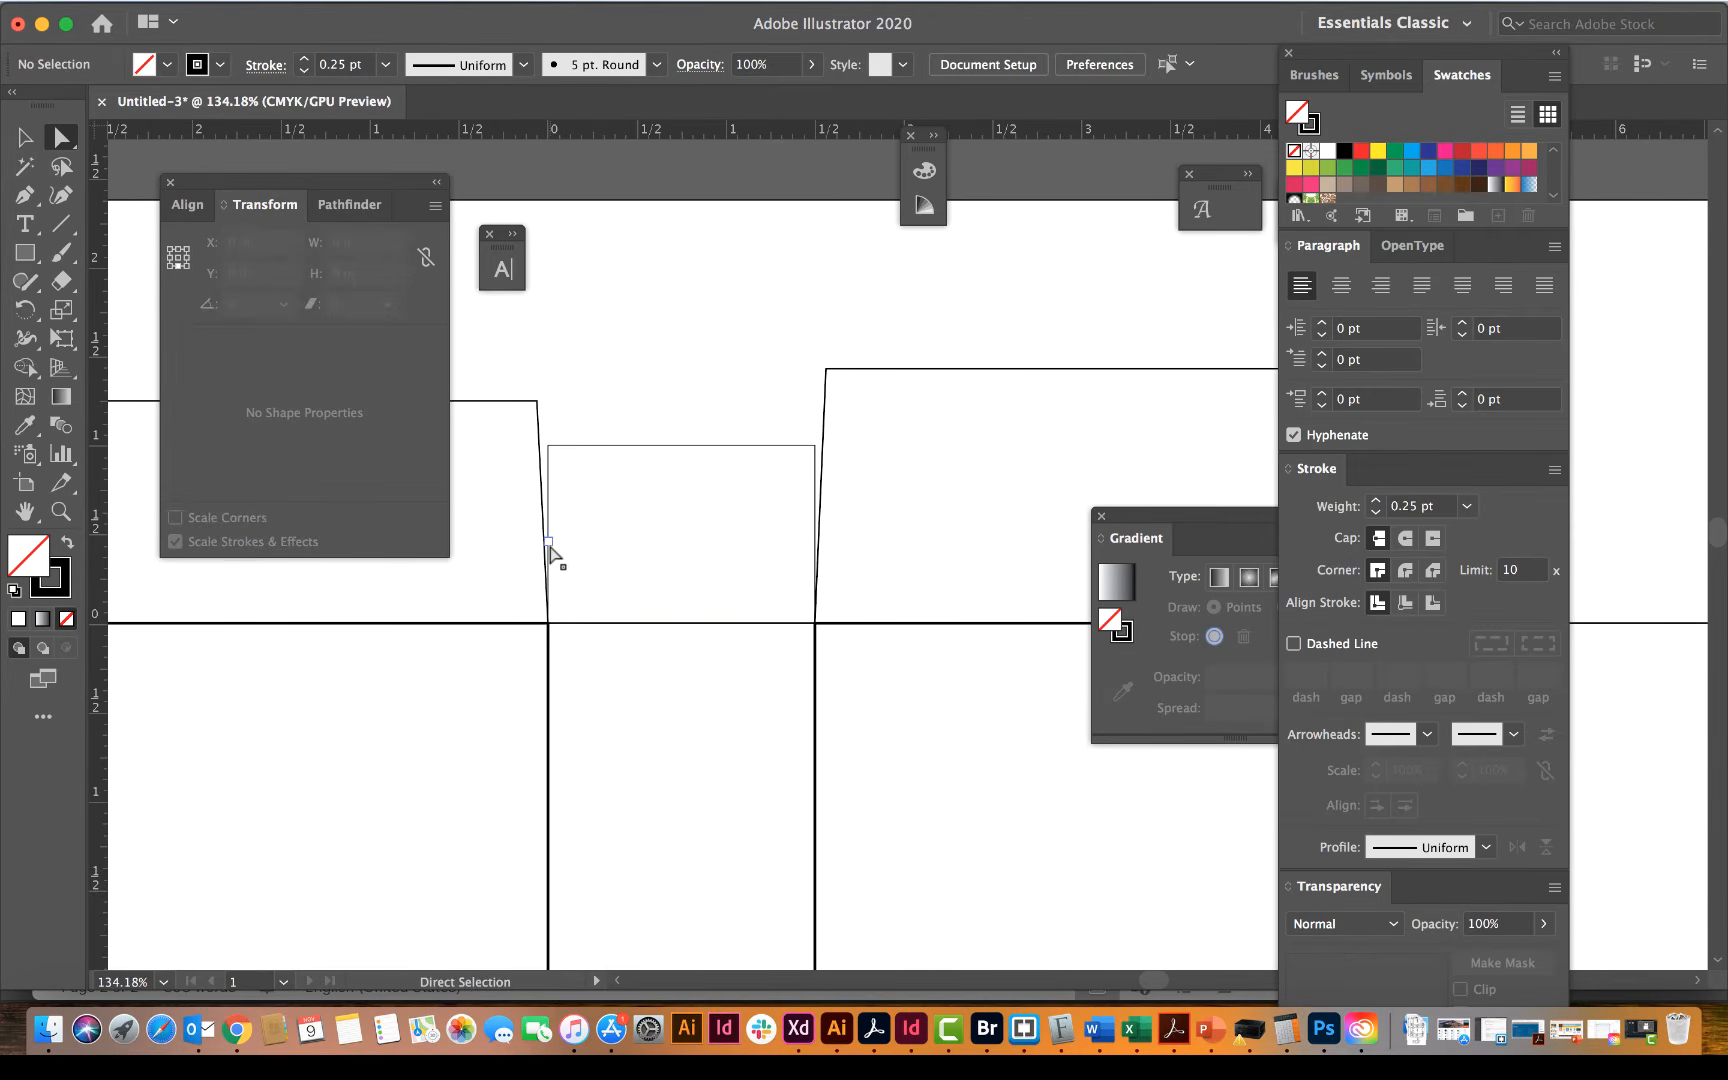
Step: Set the vertical position of the added anchor point on the side flap's left edge to -0.125 in
left_click(549, 545)
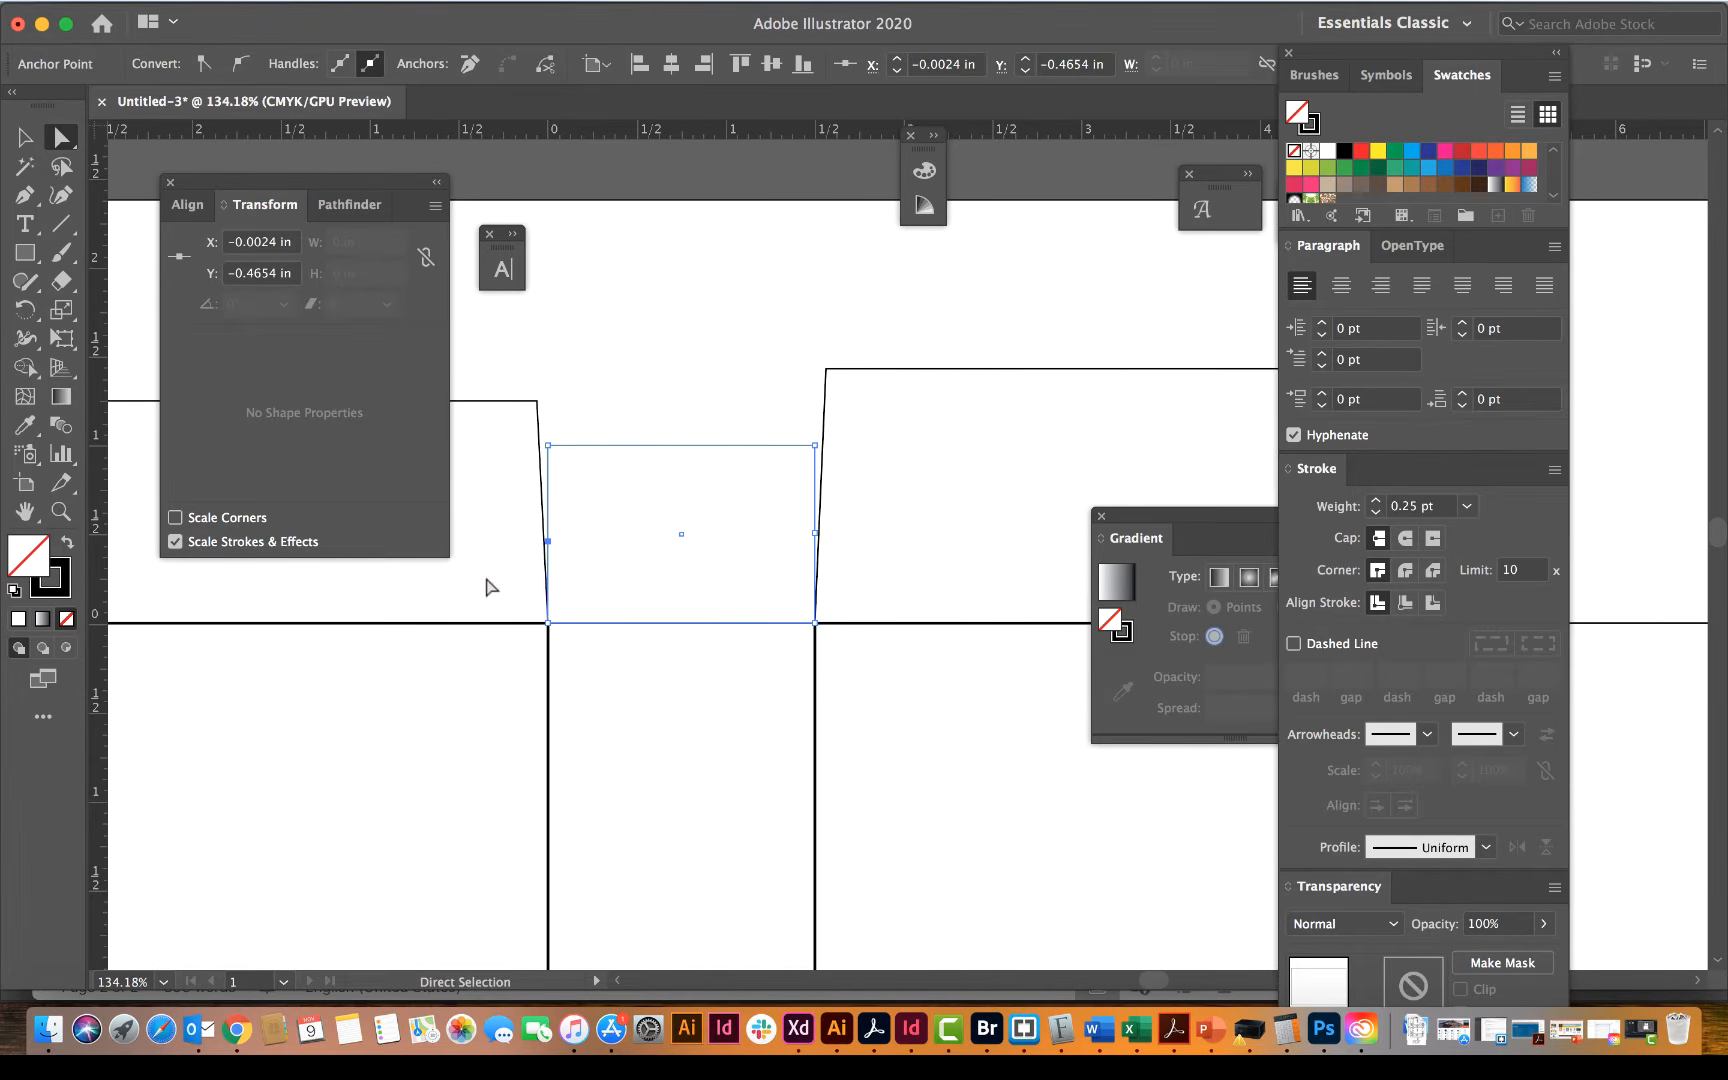
left_click(281, 276)
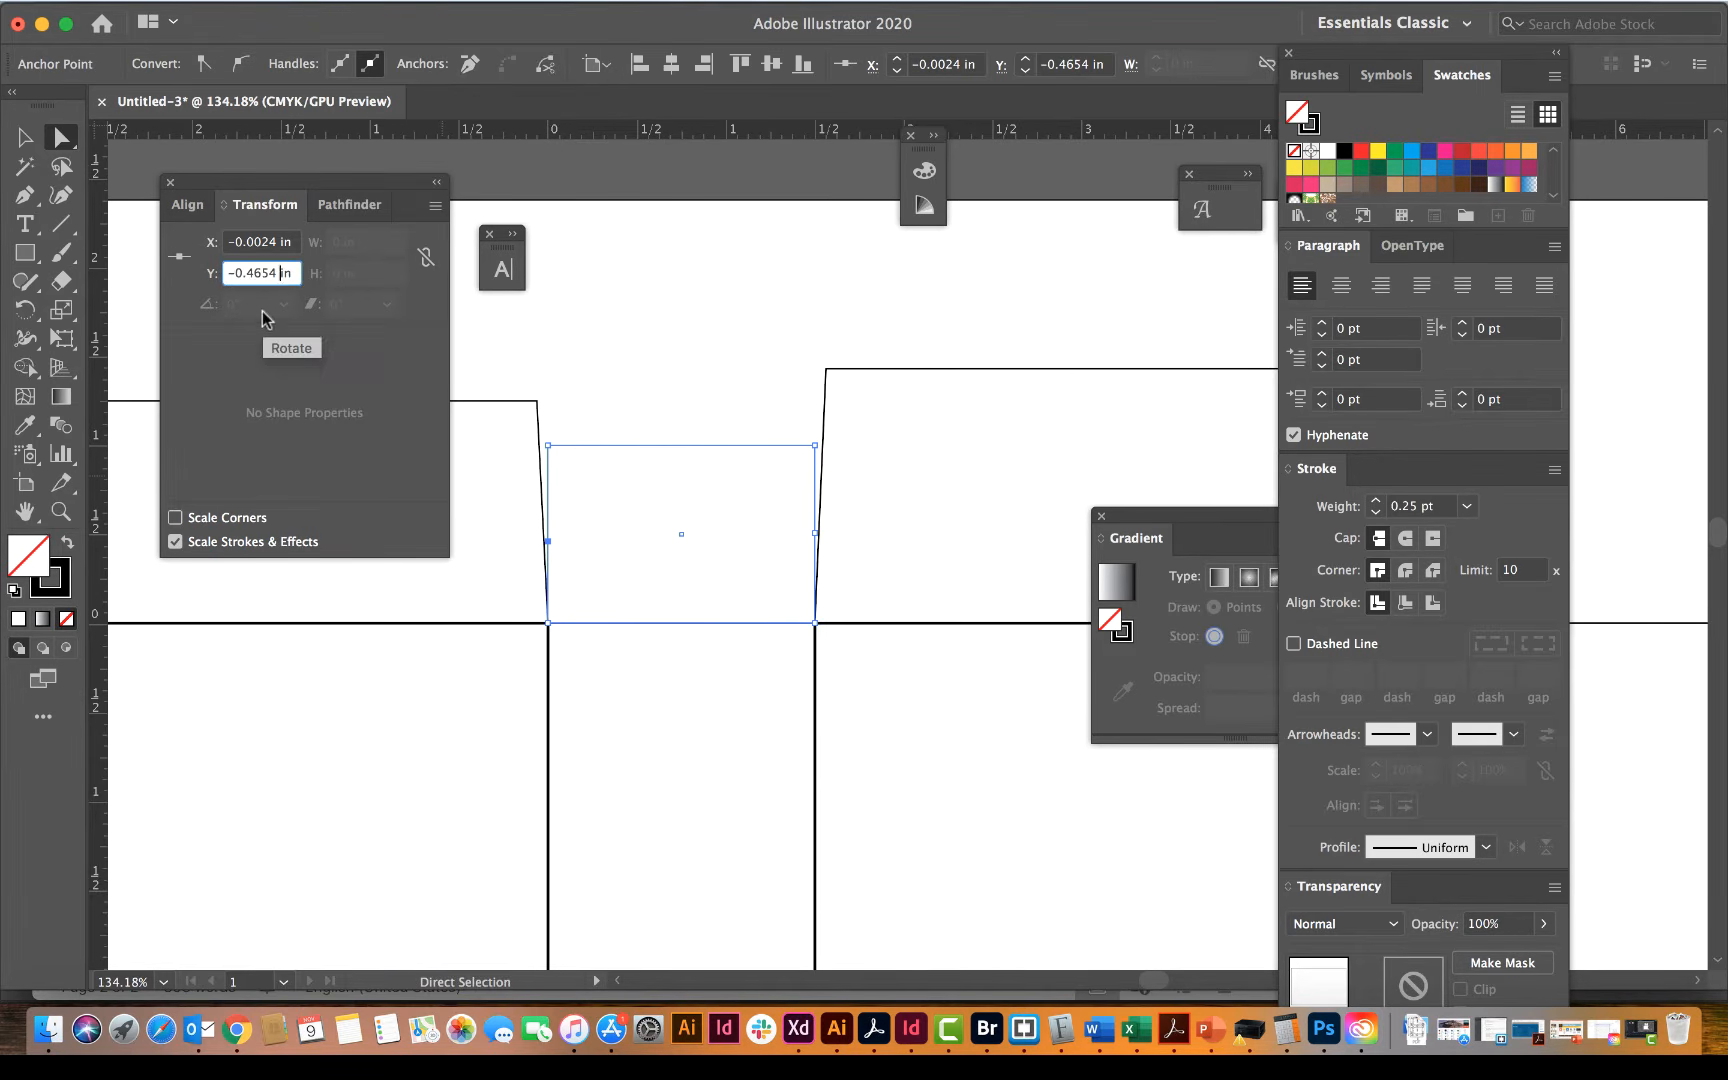
key("BackSpace")
key("BackSpace")
key("BackSpace")
key("BackSpace")
type("125")
key("shift+Tab")
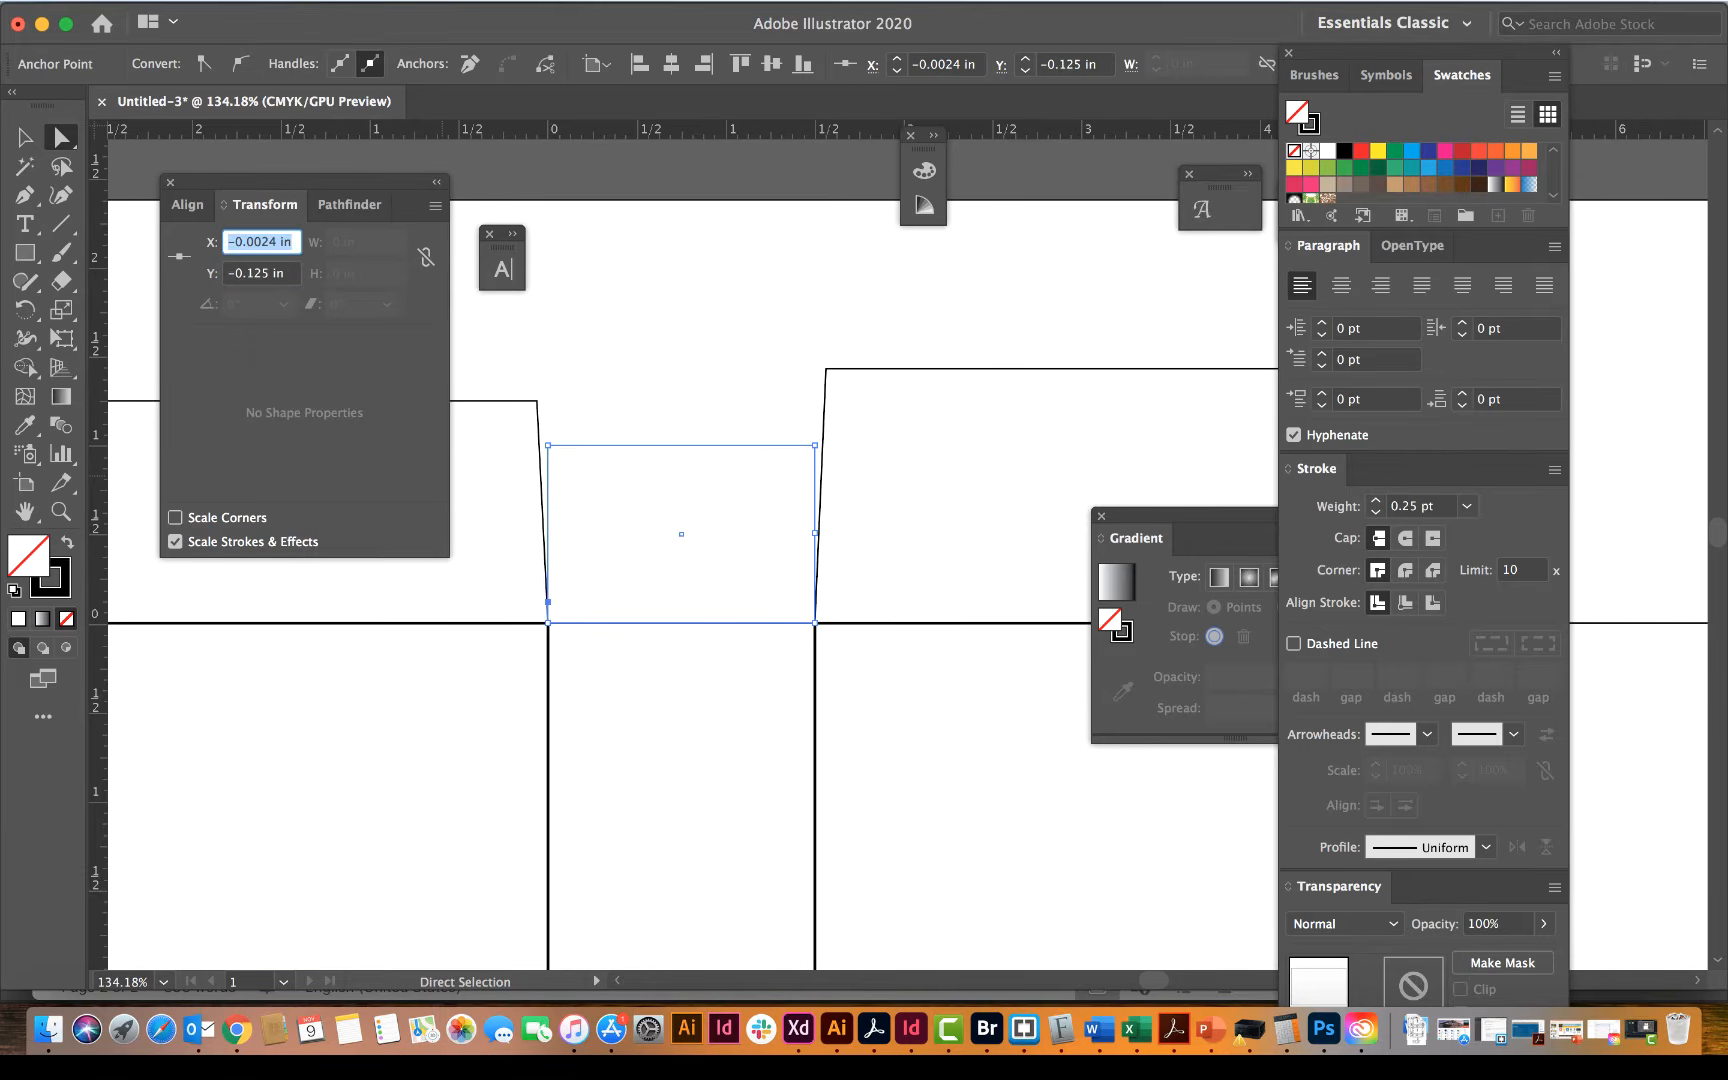
Step: Set the vertical position of the added anchor point on the side flap's right edge to -0.125 in and deselect it
left_click(816, 535)
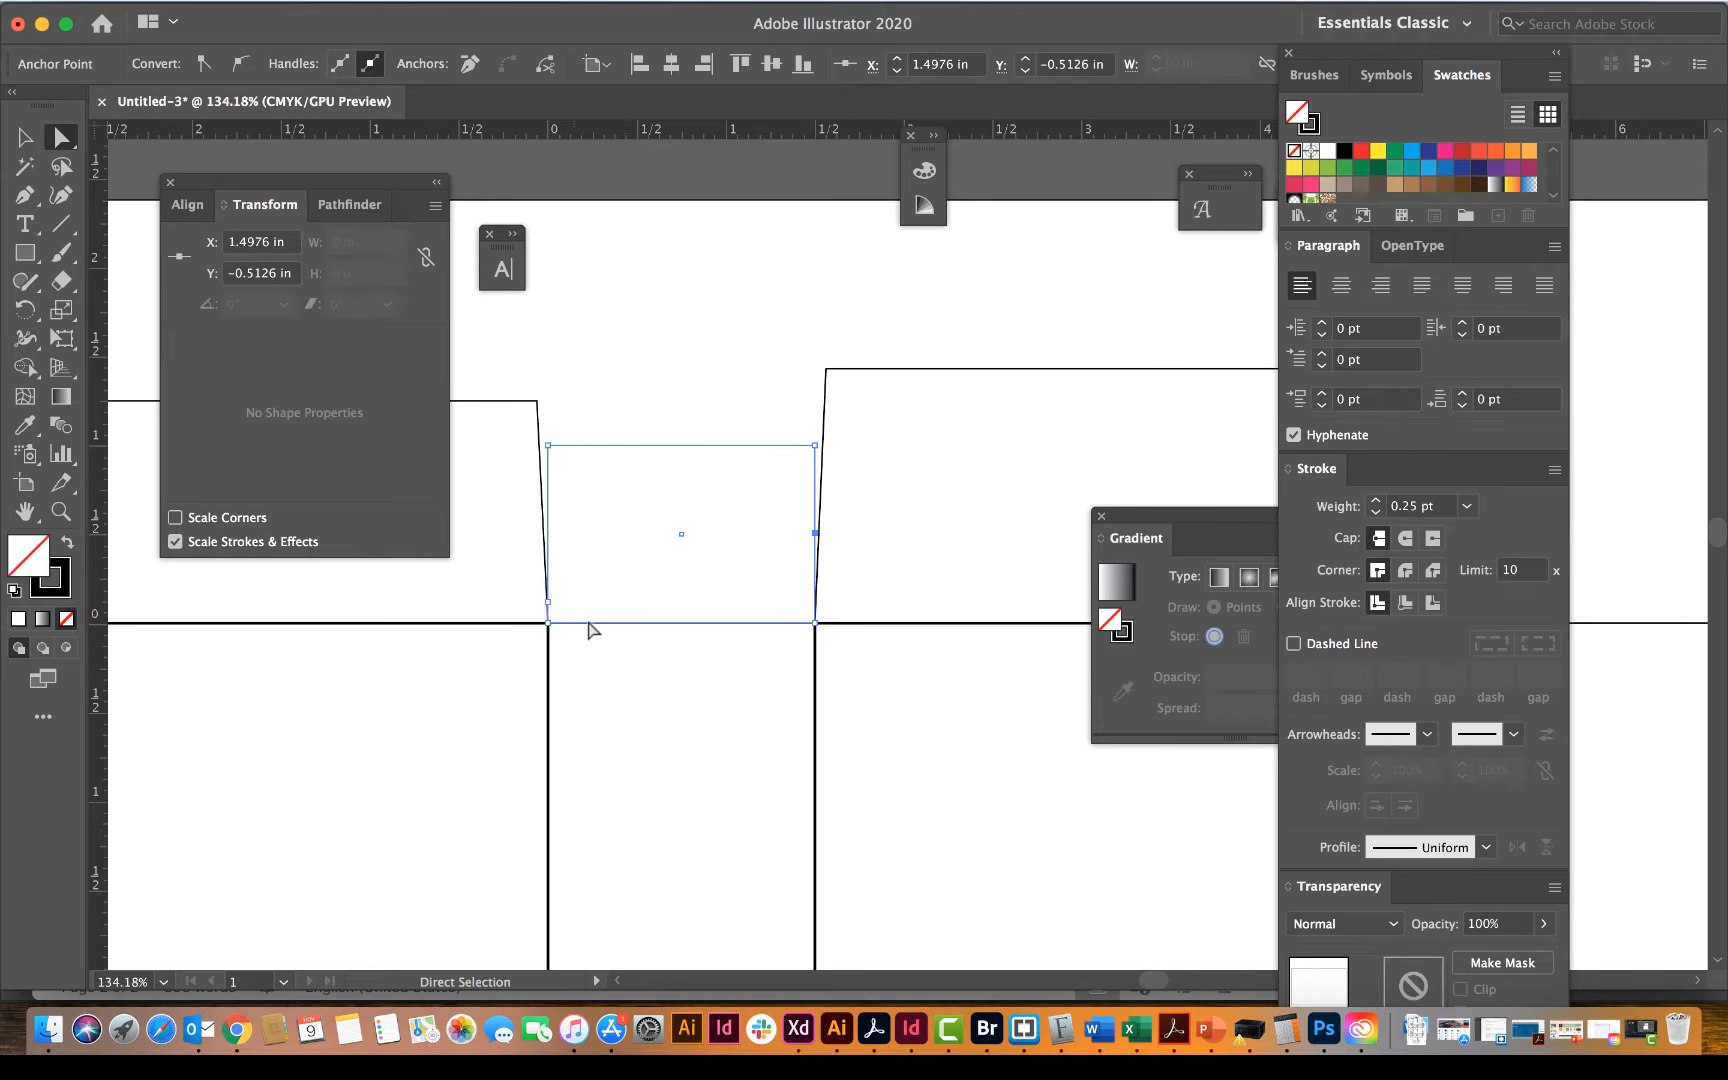
left_click(278, 274)
key("BackSpace")
key("BackSpace")
key("BackSpace")
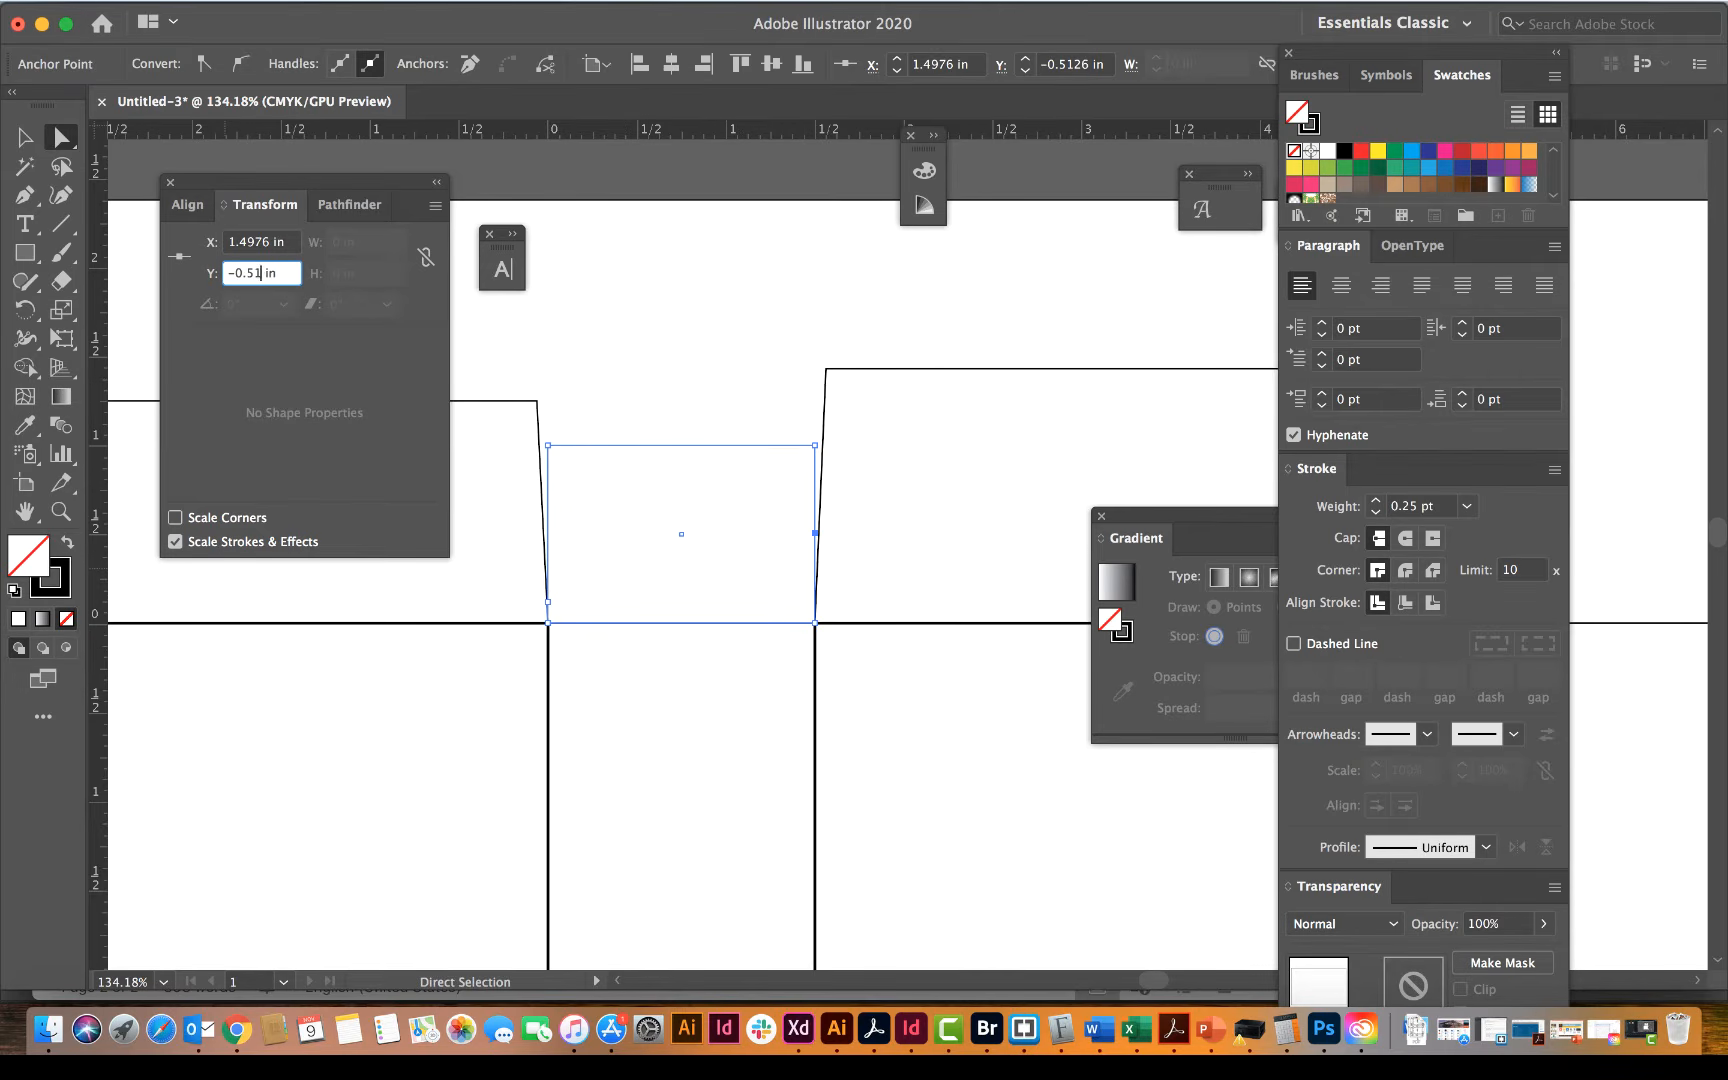
key("BackSpace")
type("125")
key("Return")
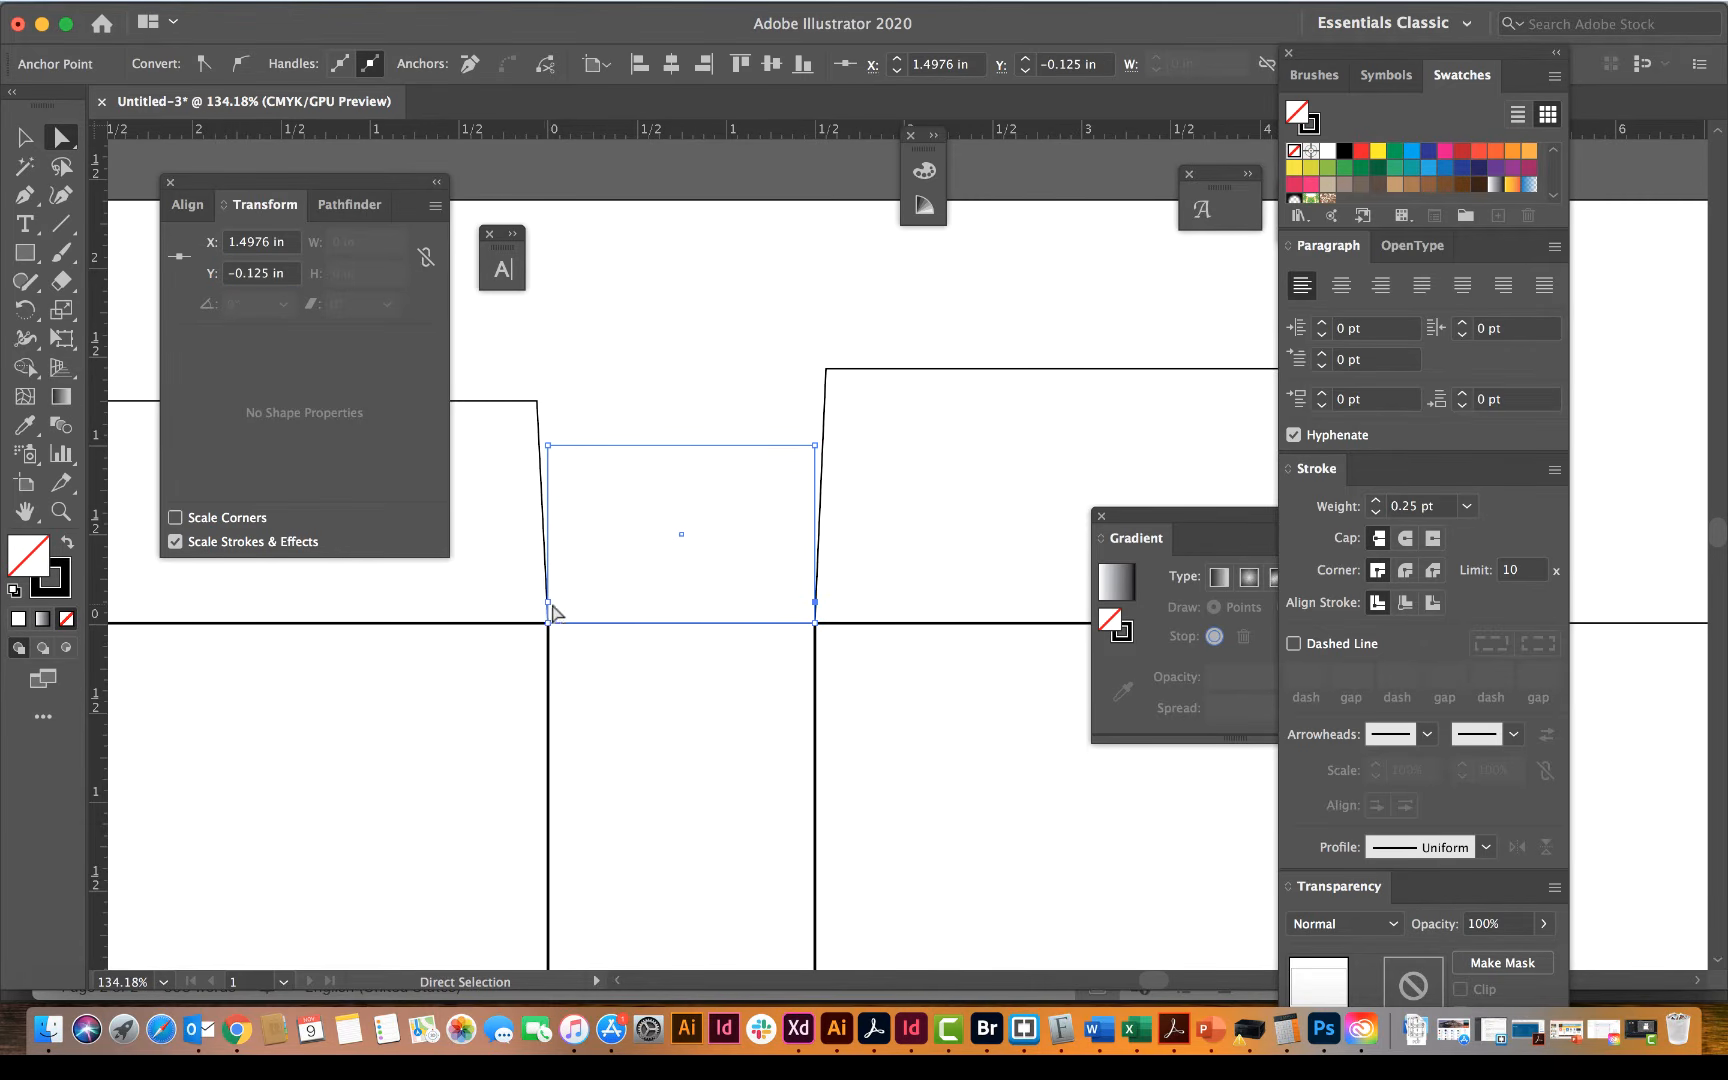
left_click(632, 368)
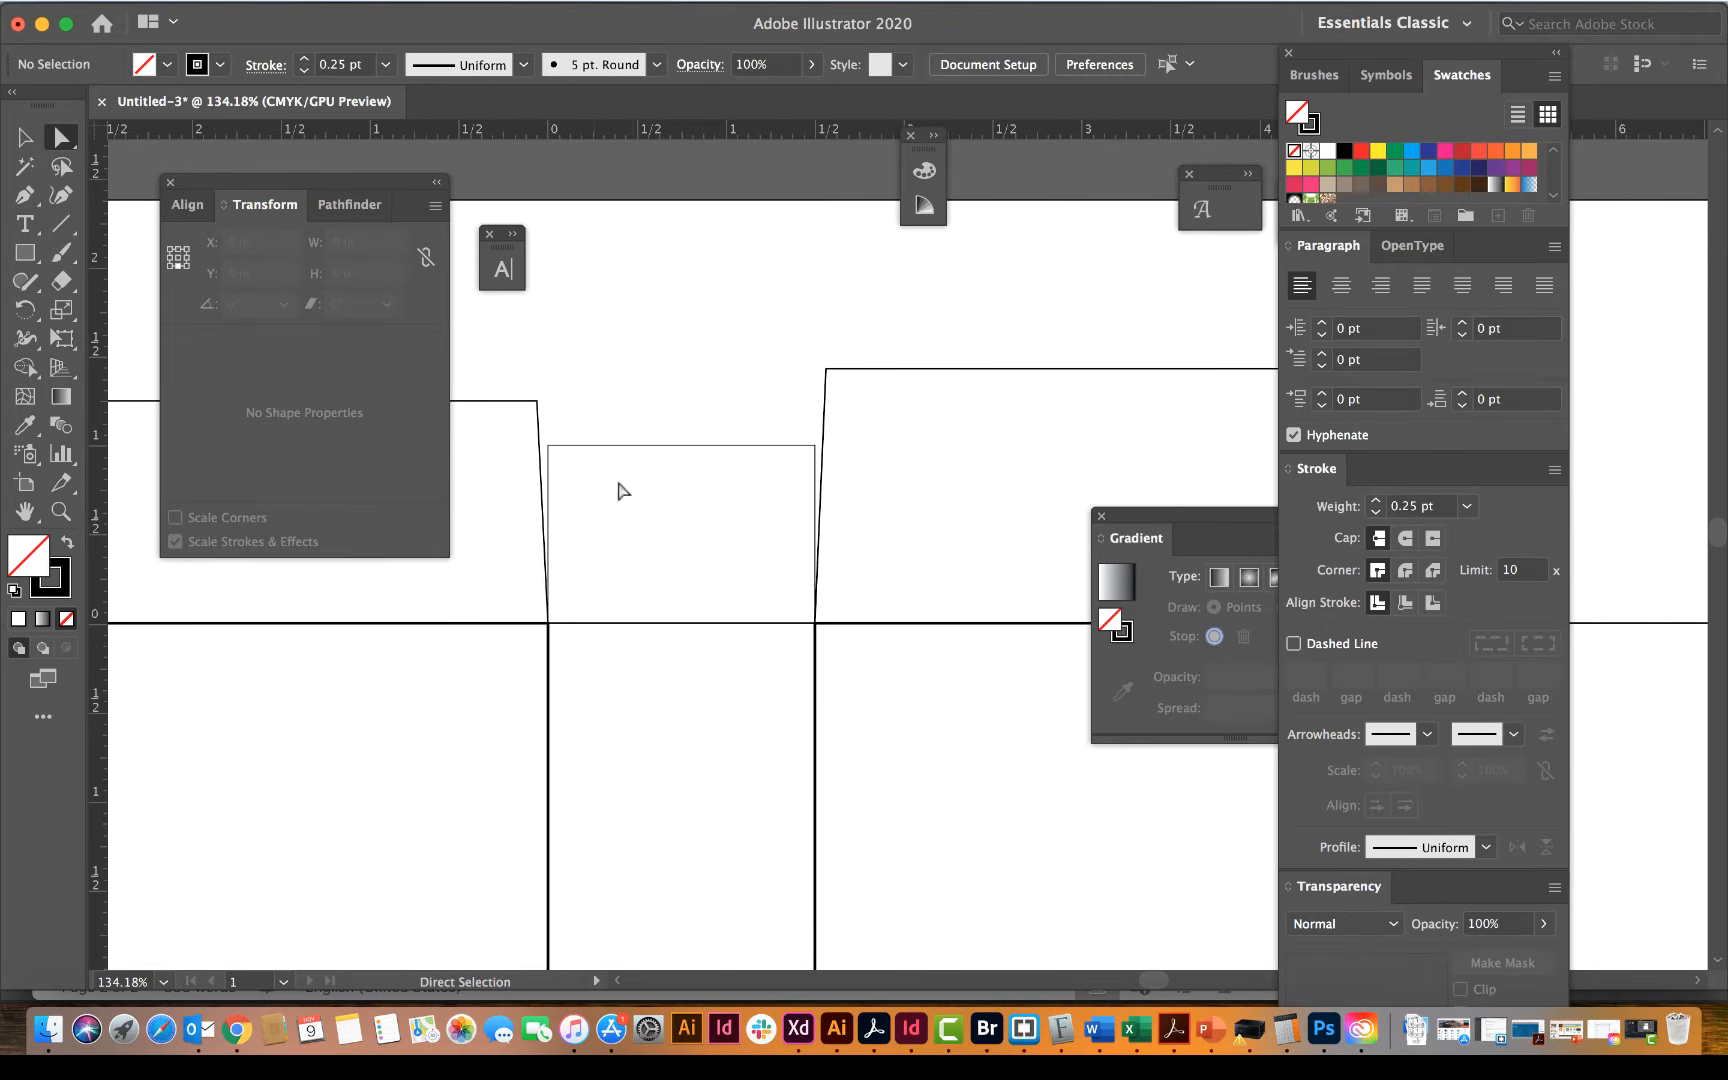
Step: Move the side flap's upper-left corner and the added left anchor point together 0.0625 in horizontally, and deselect them
left_click(549, 447)
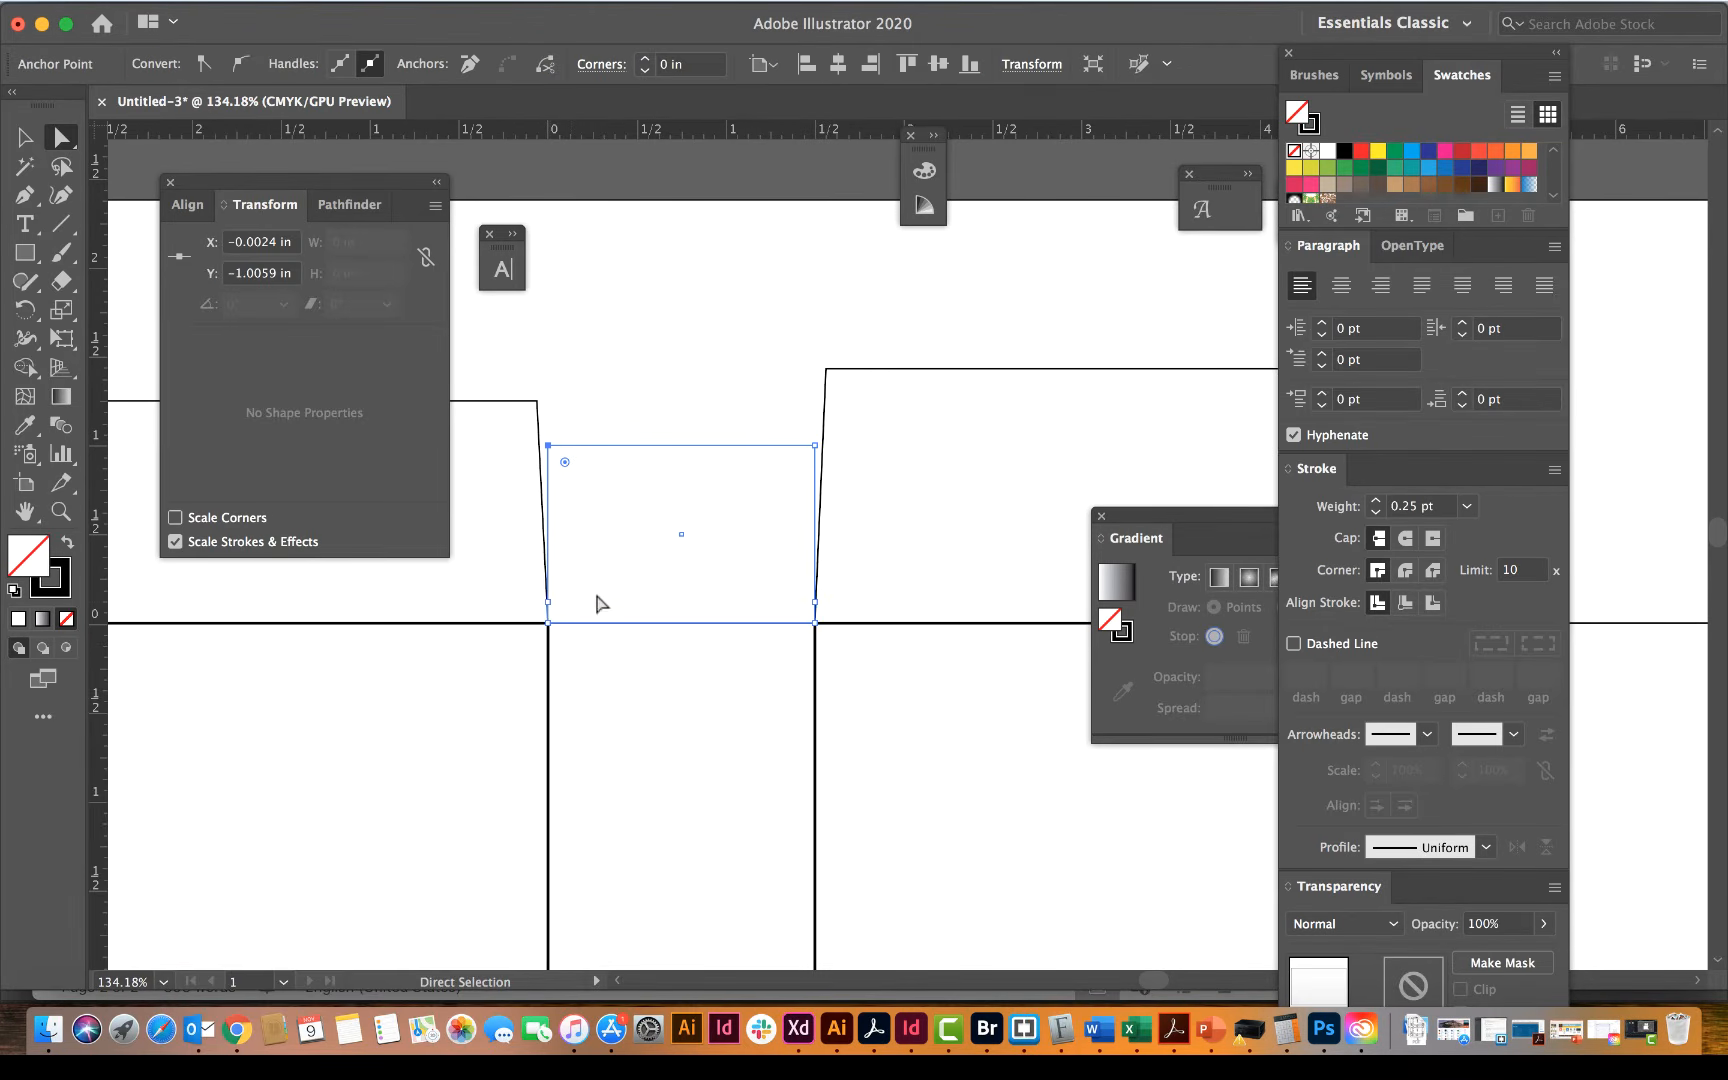
left_click(549, 603)
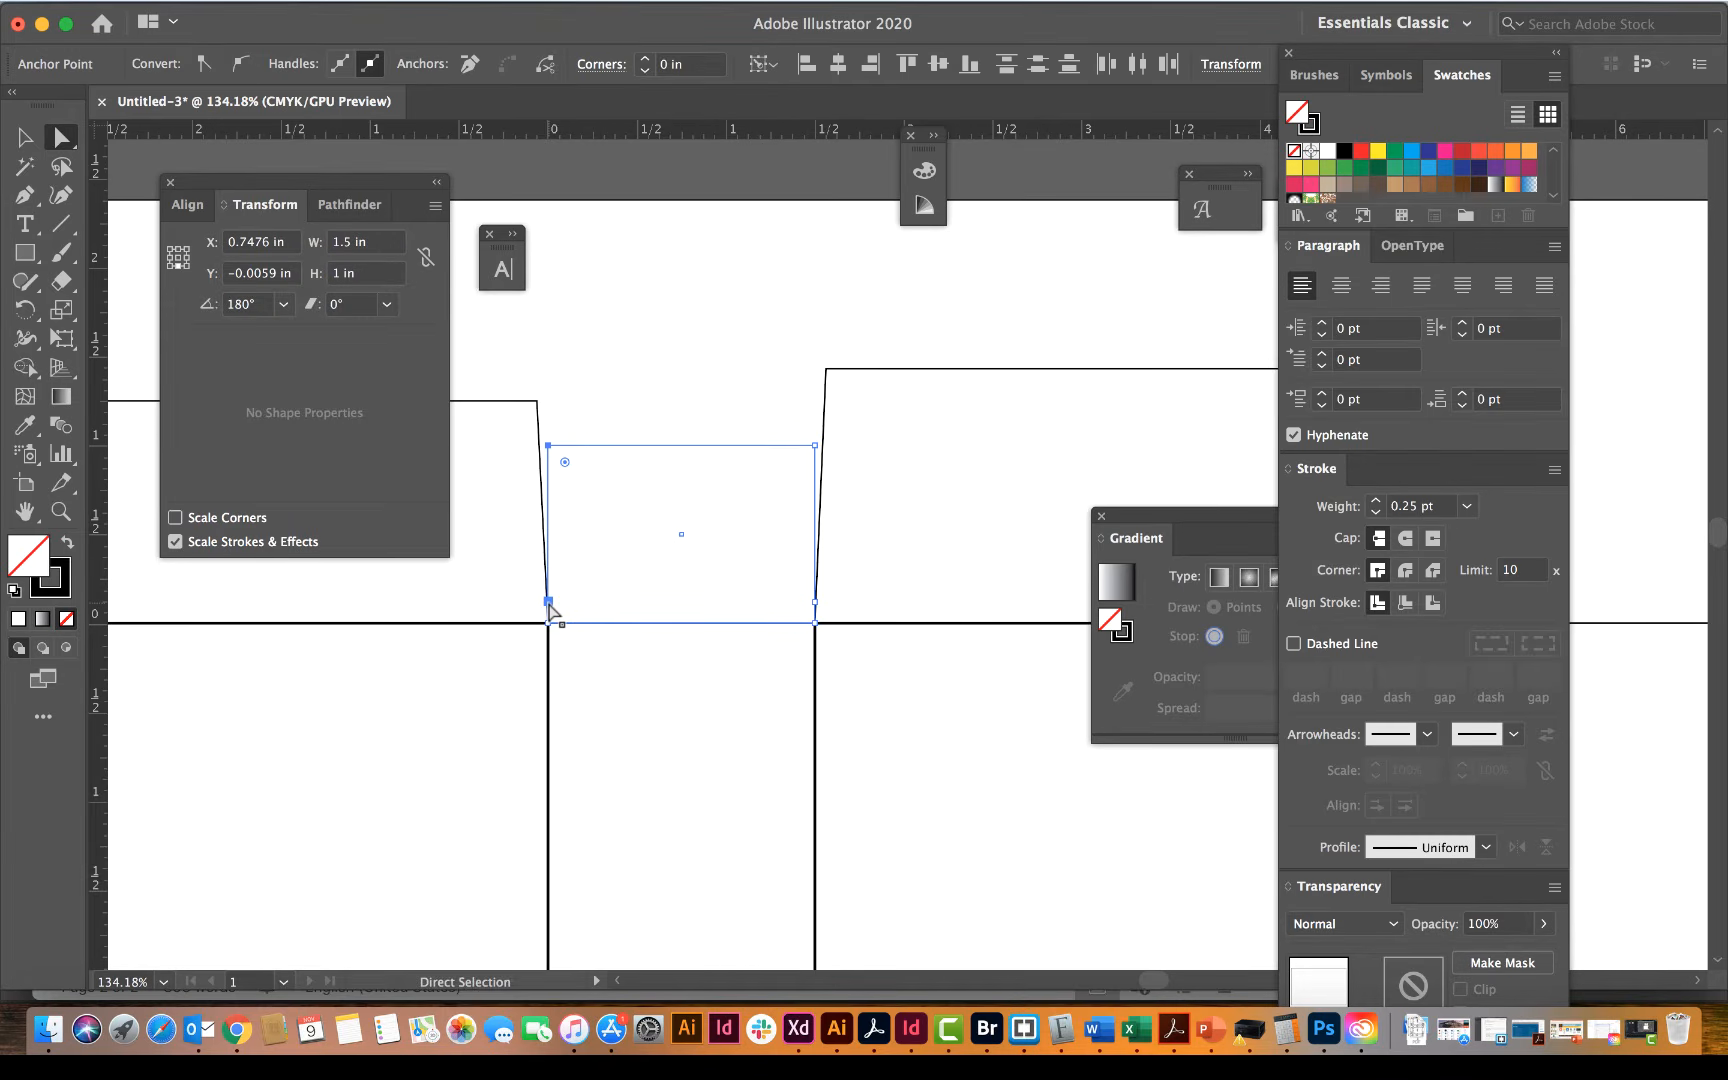
key("Return")
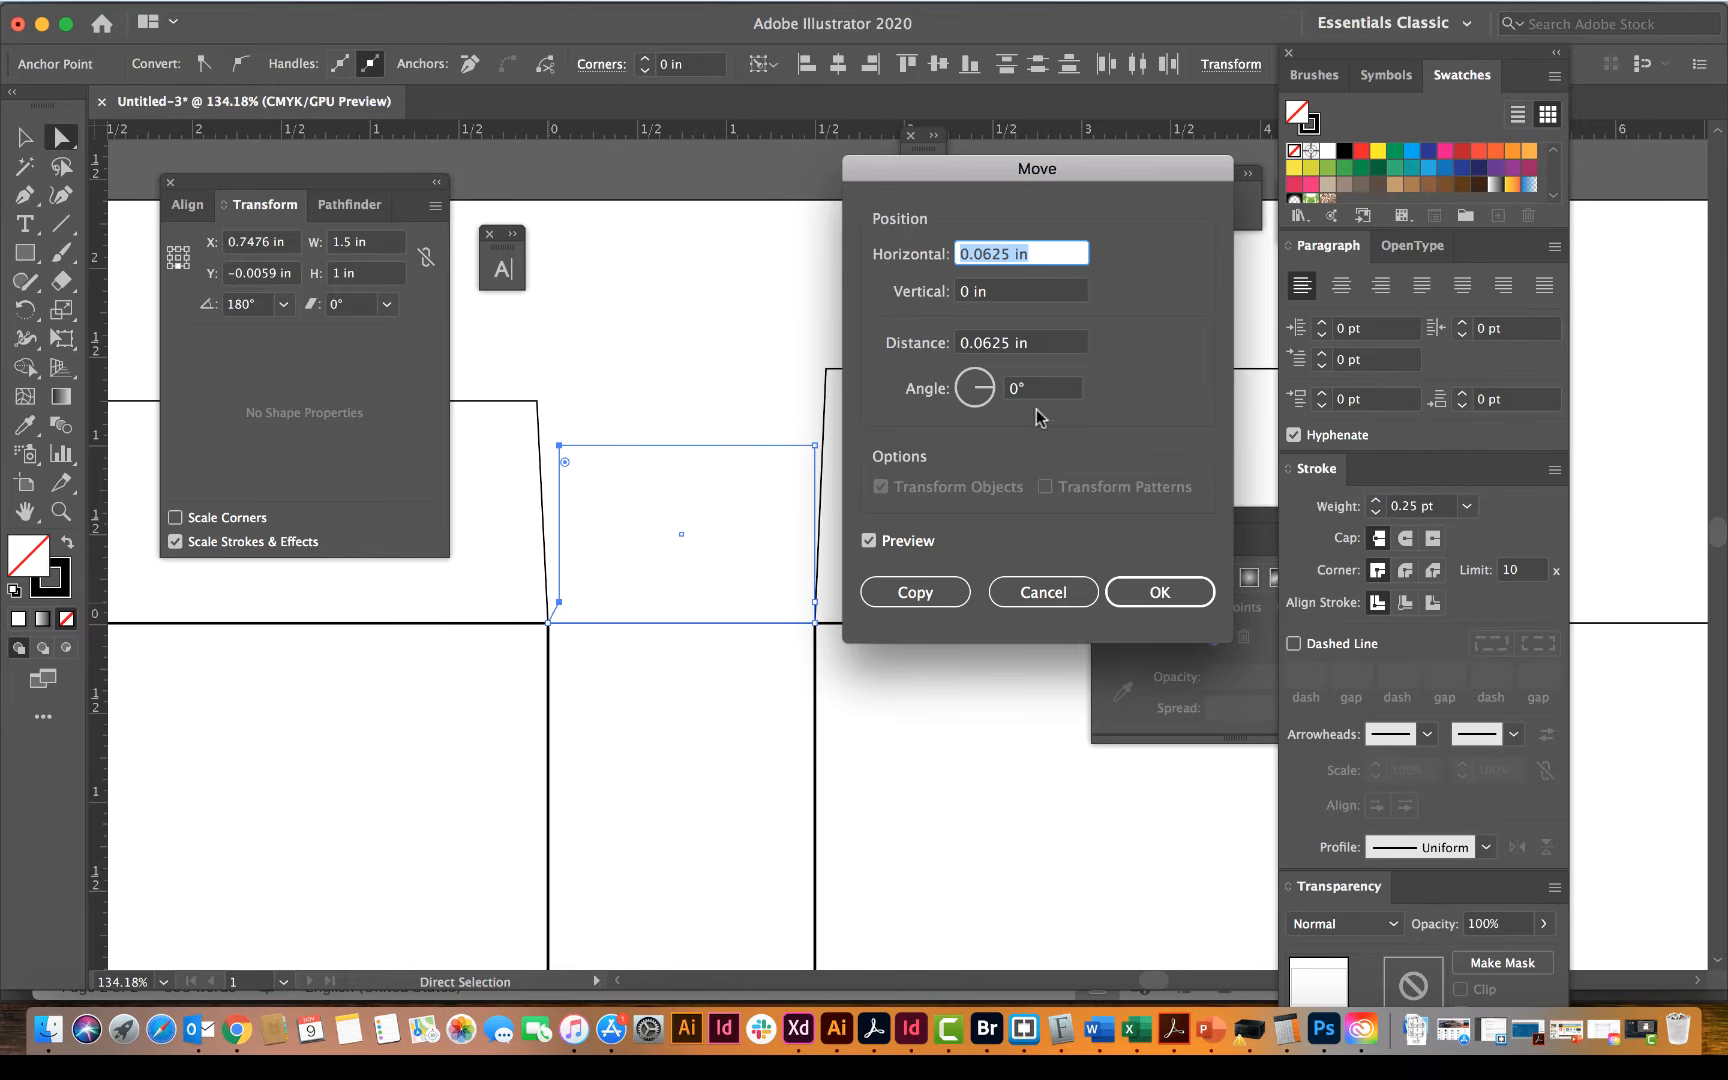
left_click(1152, 590)
left_click(1152, 591)
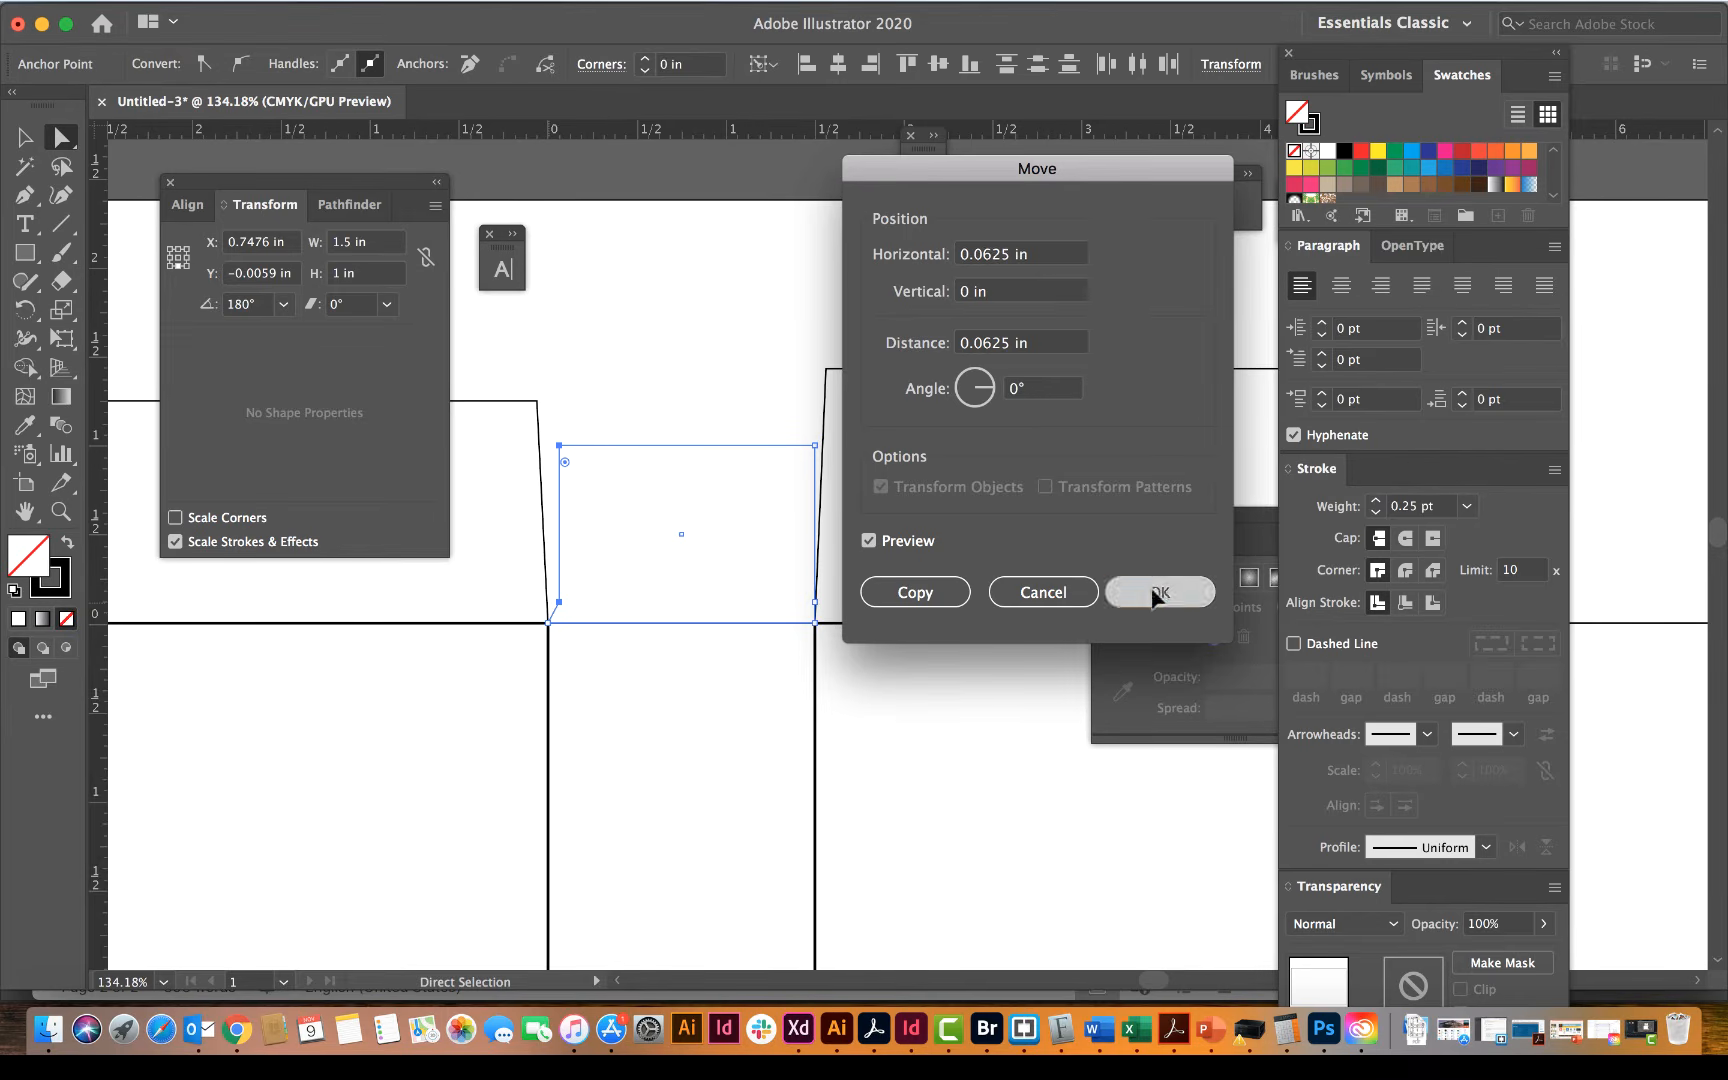
left_click(718, 393)
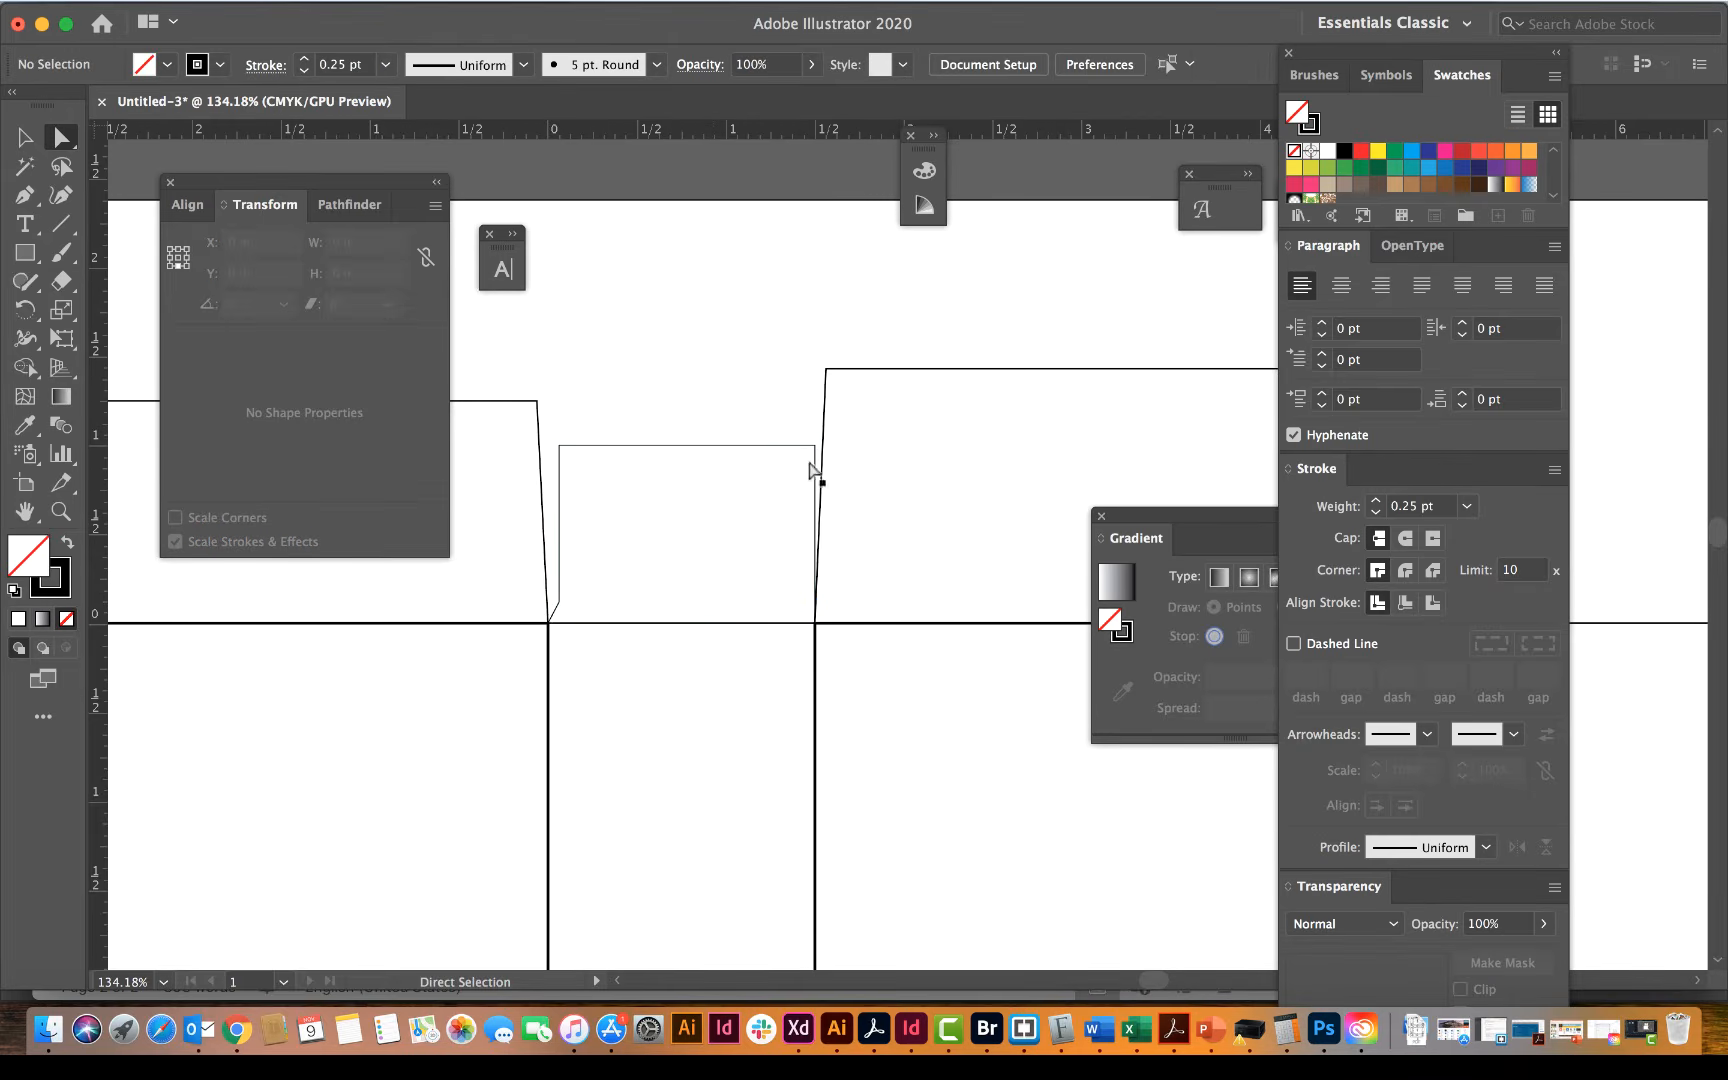
Step: Move the side flap's upper-right corner and the added right anchor point together -0.0625 in horizontally, and deselect them
left_click(815, 462)
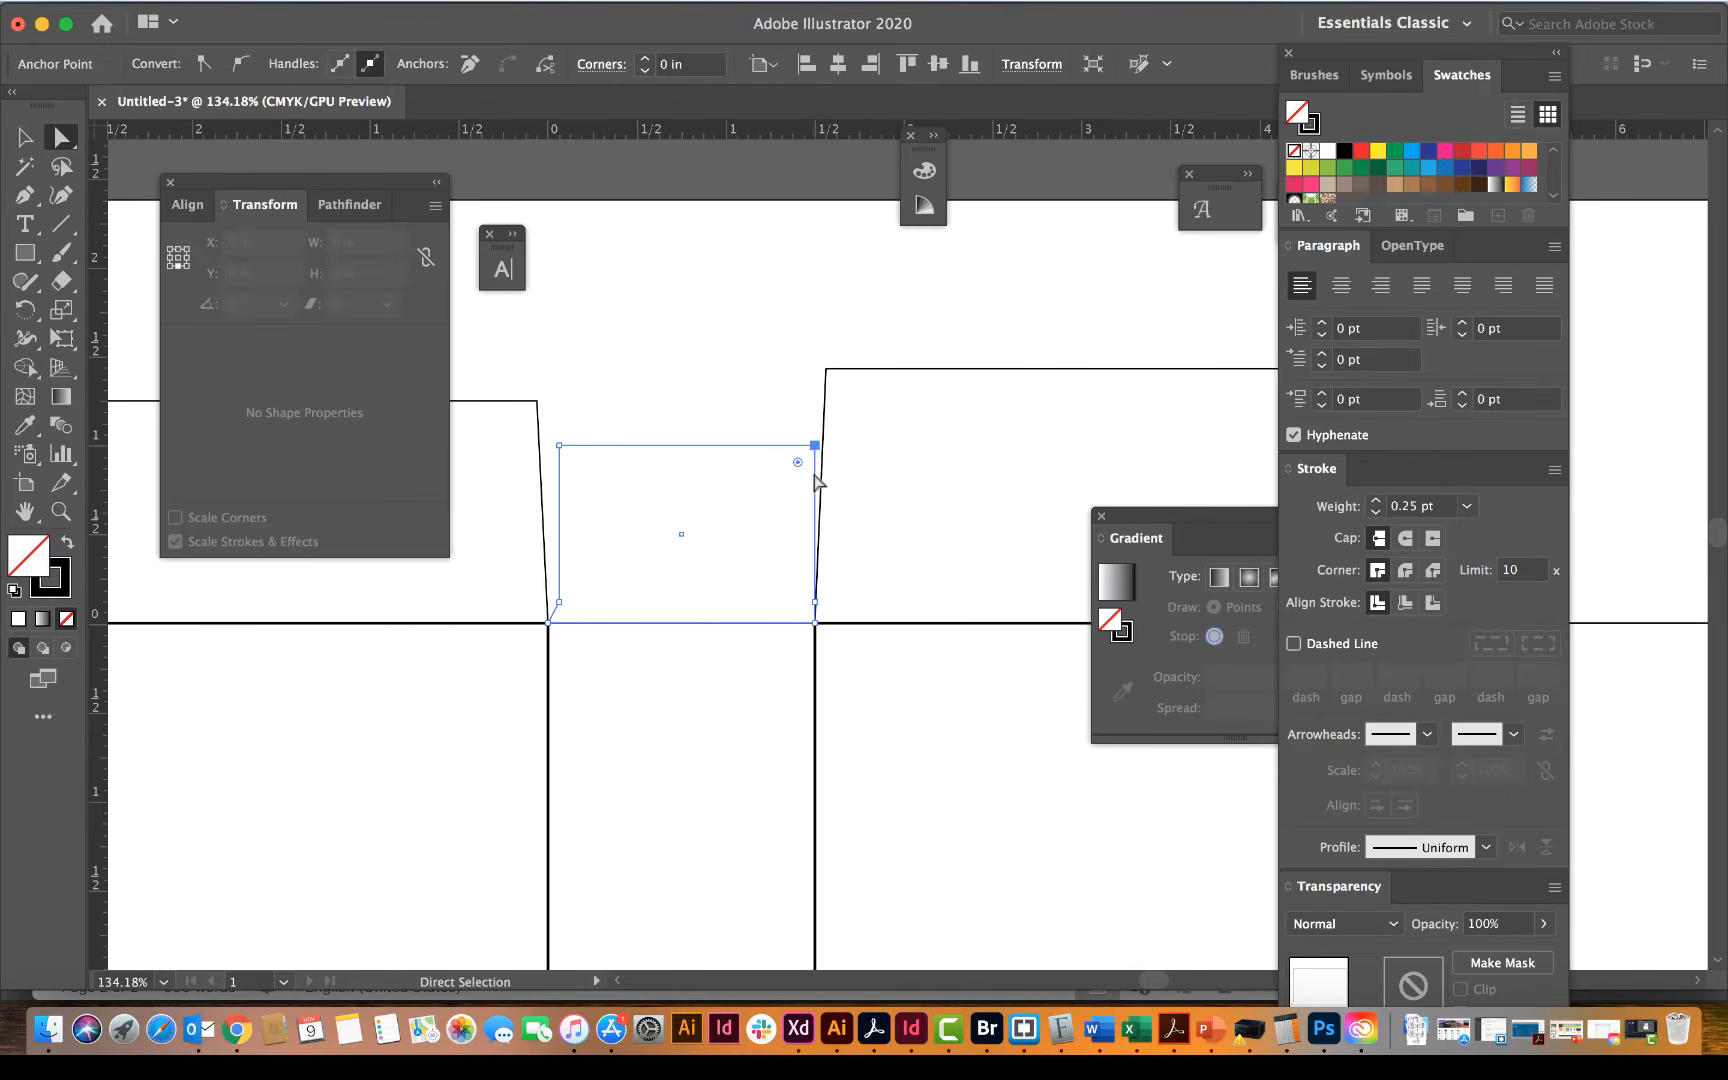
left_click(815, 603)
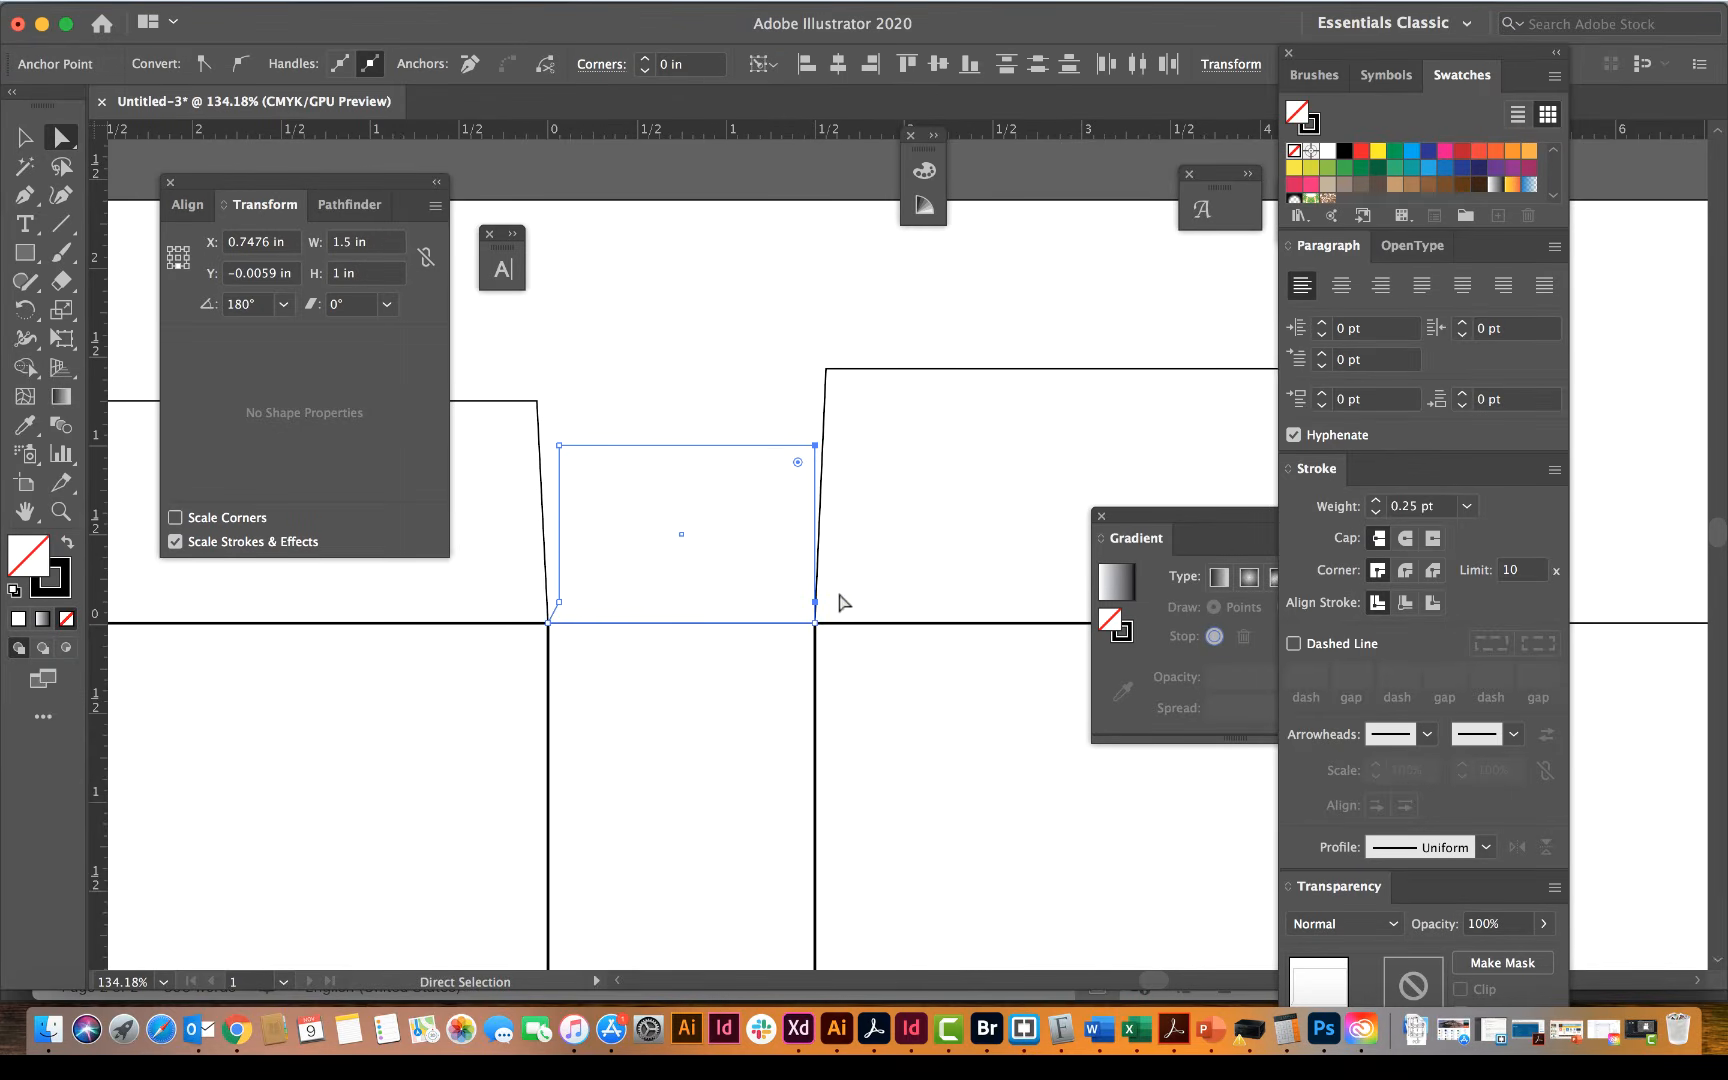
key("Return")
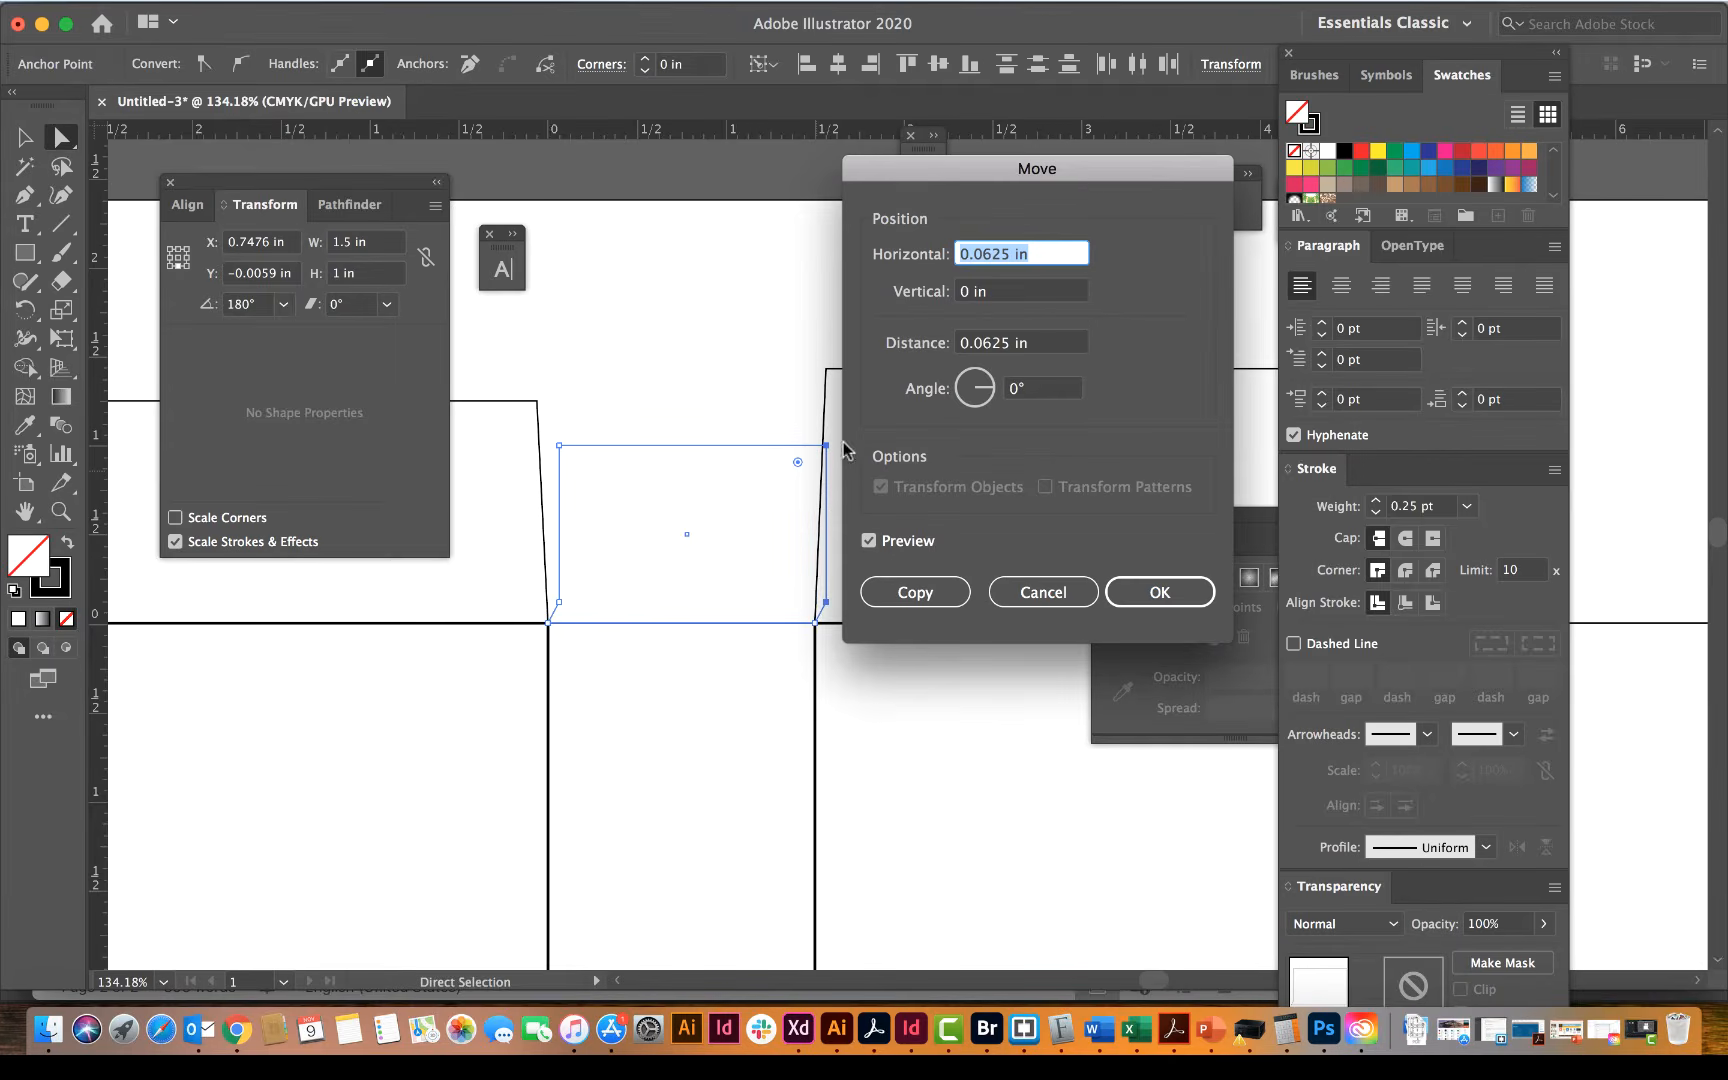
type("-")
left_click(1160, 592)
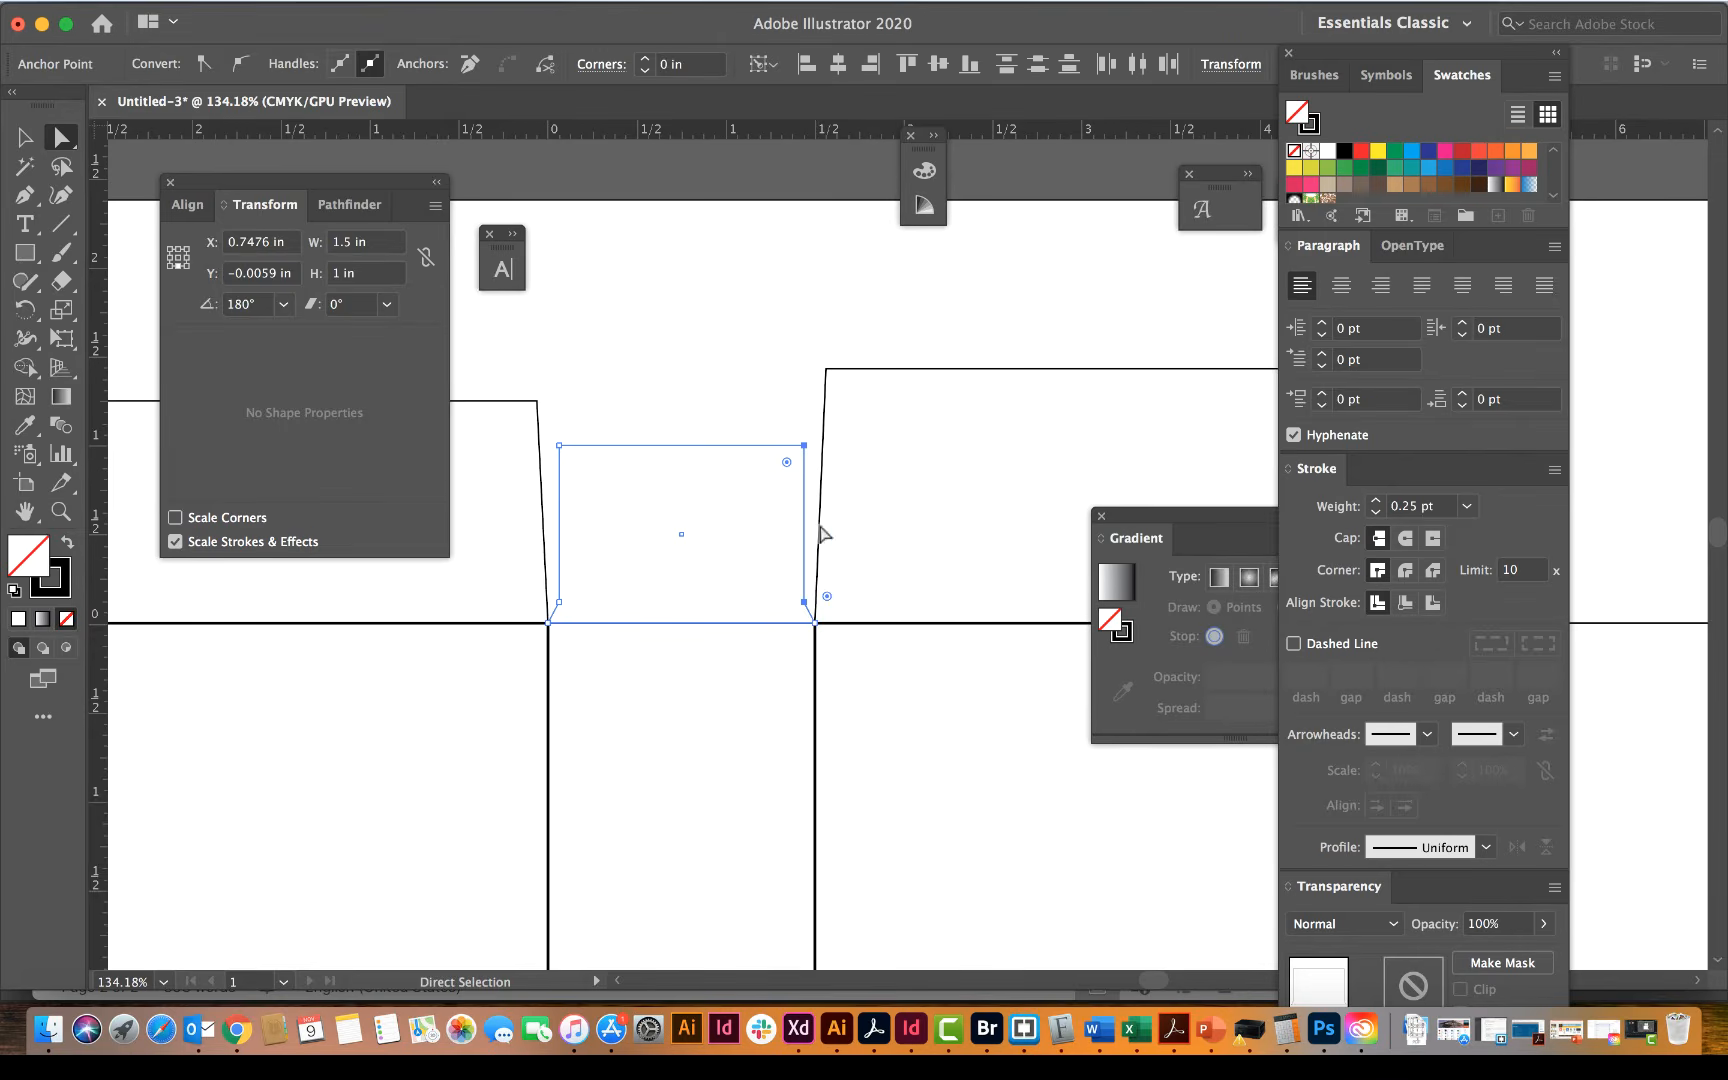
left_click(720, 428)
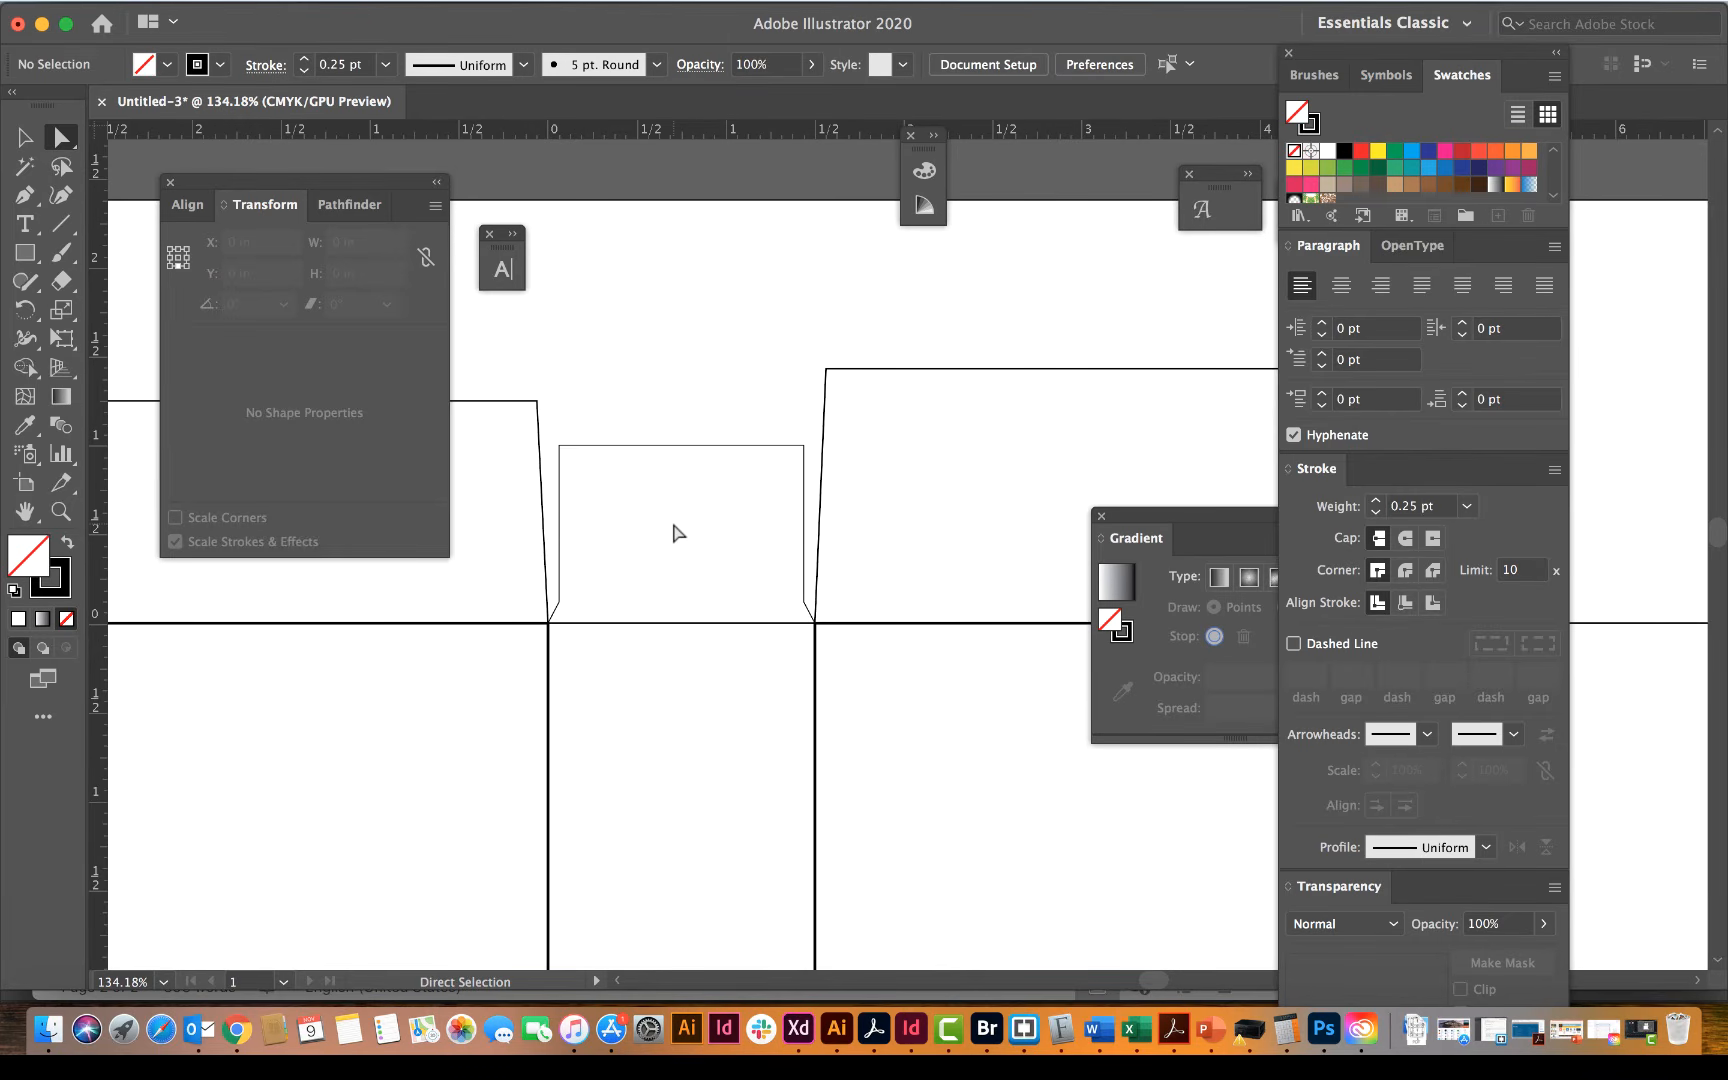
Step: Move only the side flap's upper-left corner another 0.0625 in horizontally to taper the left edge, and deselect it
left_click(558, 447)
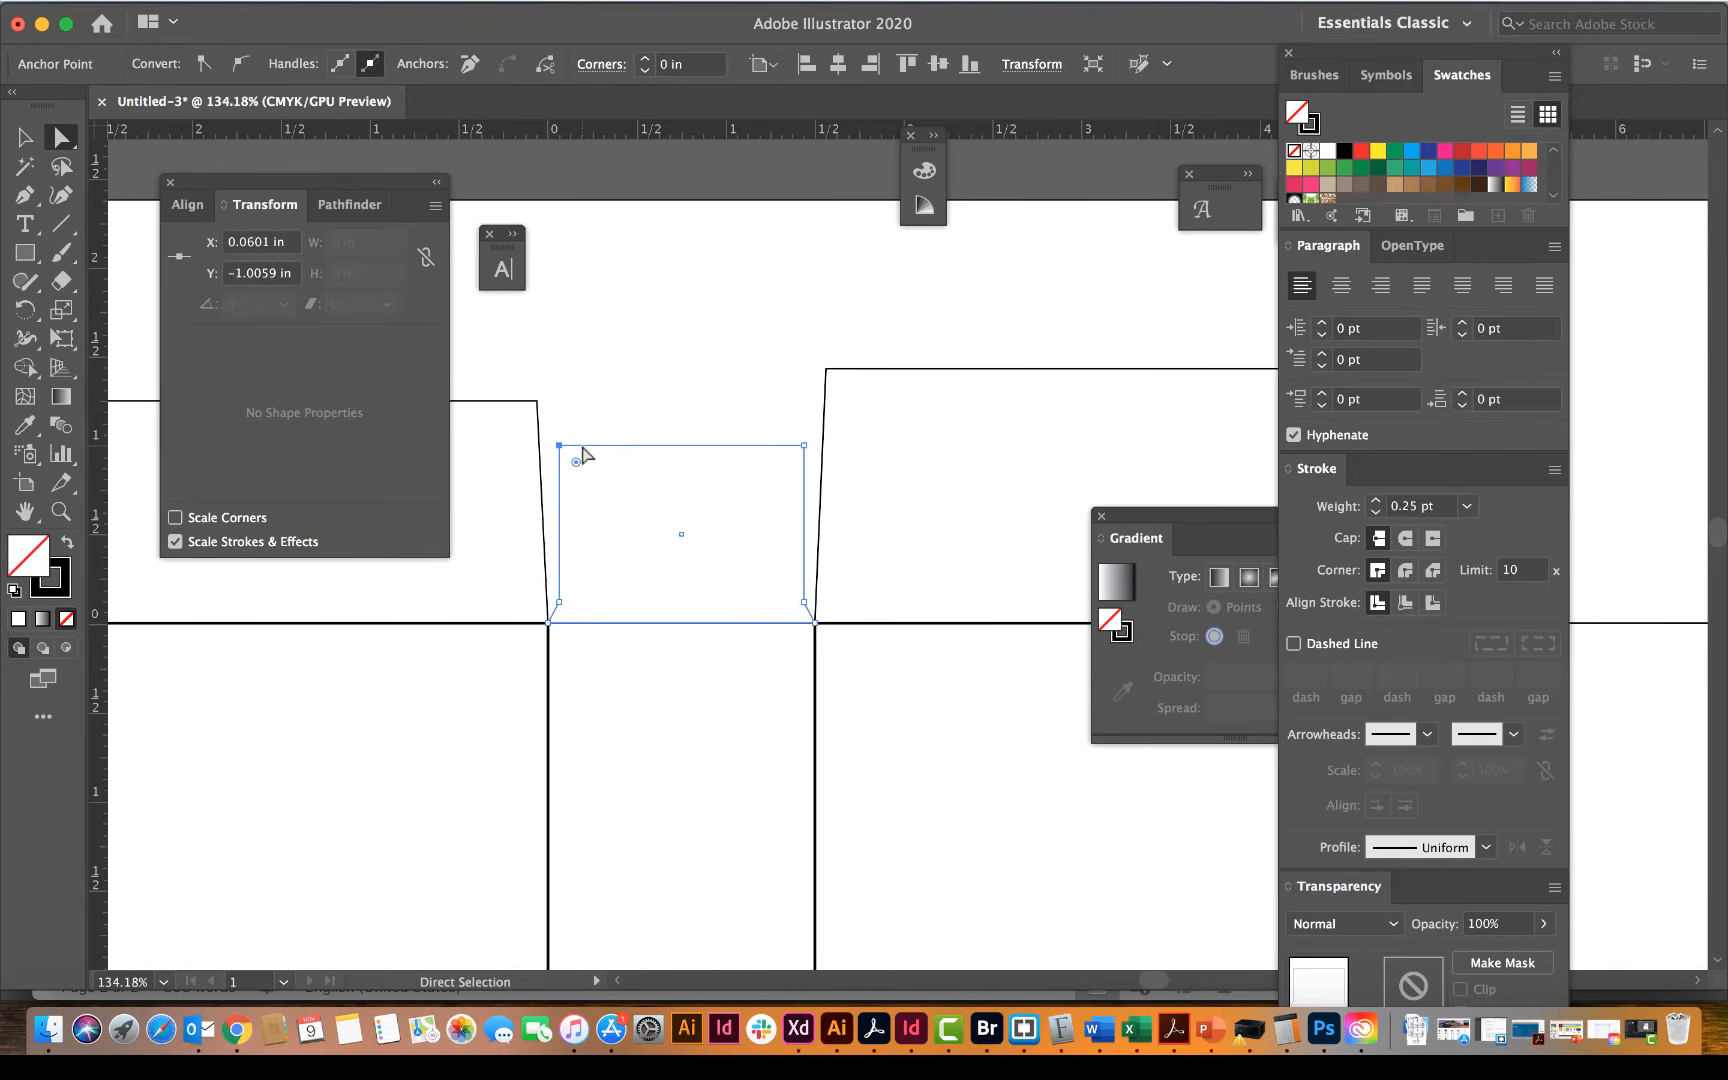
key("Return")
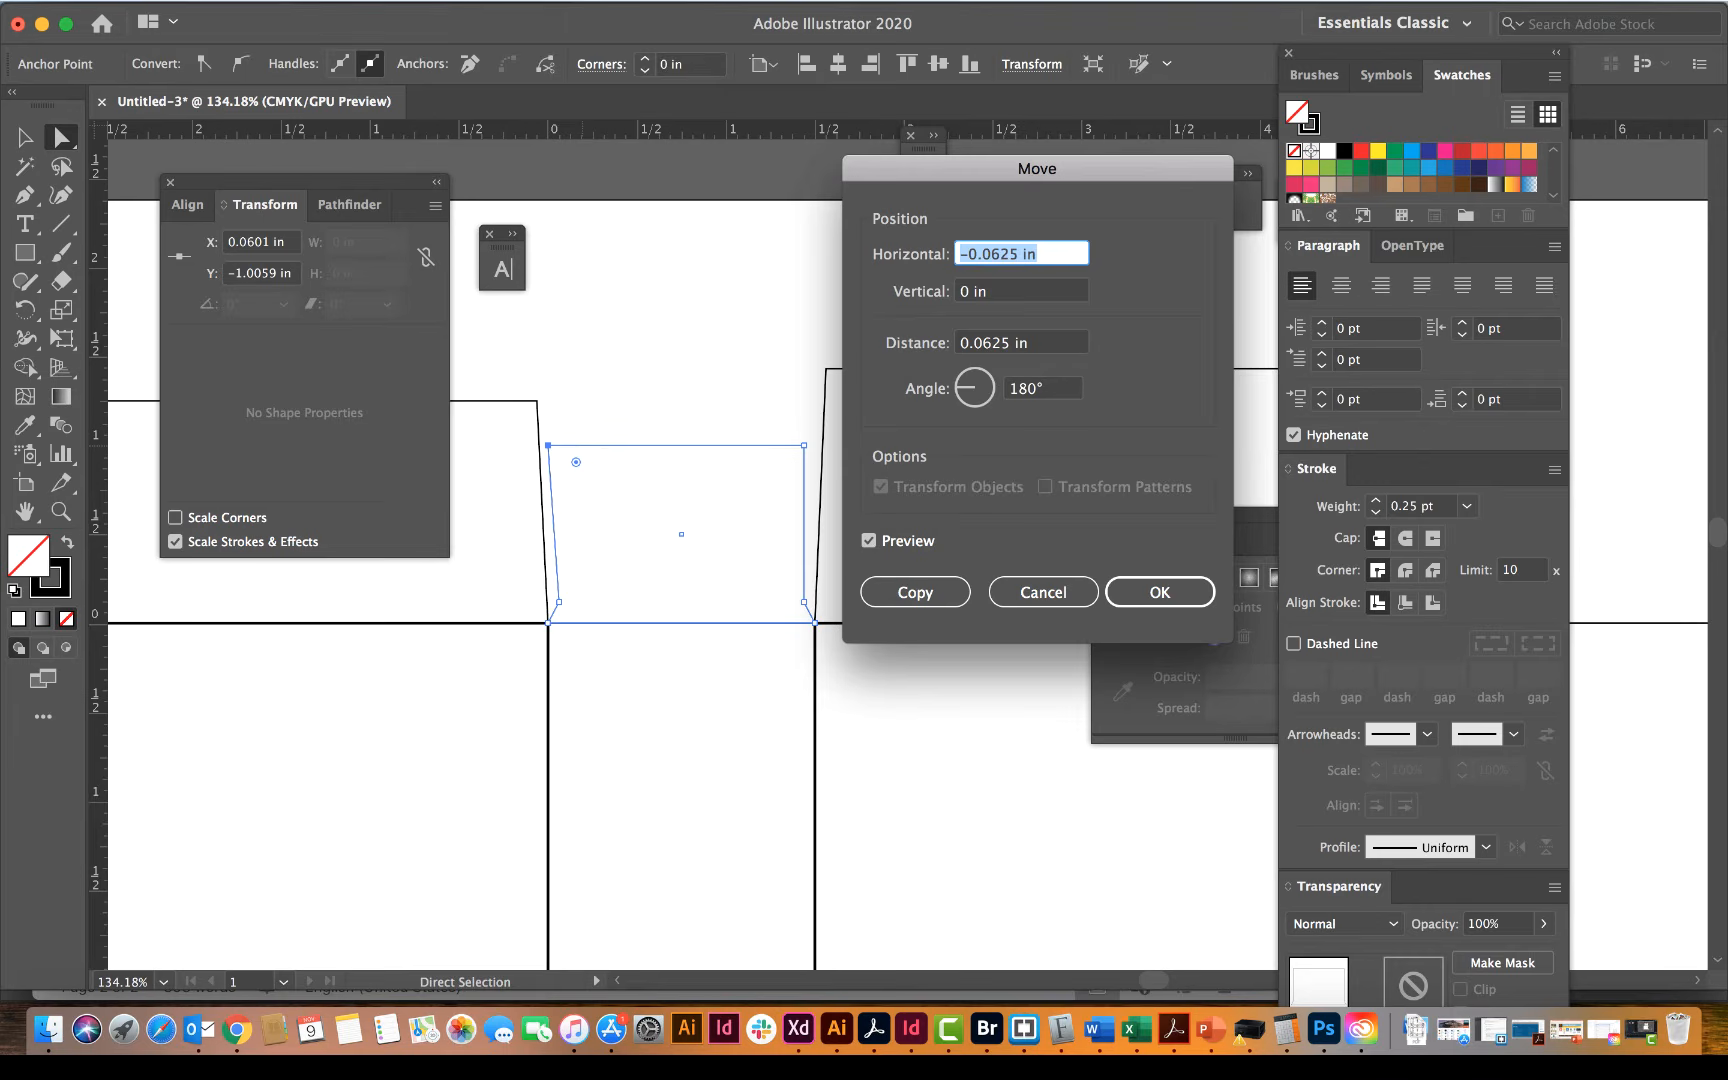
left_click(967, 254)
key("BackSpace")
key("Return")
left_click(738, 422)
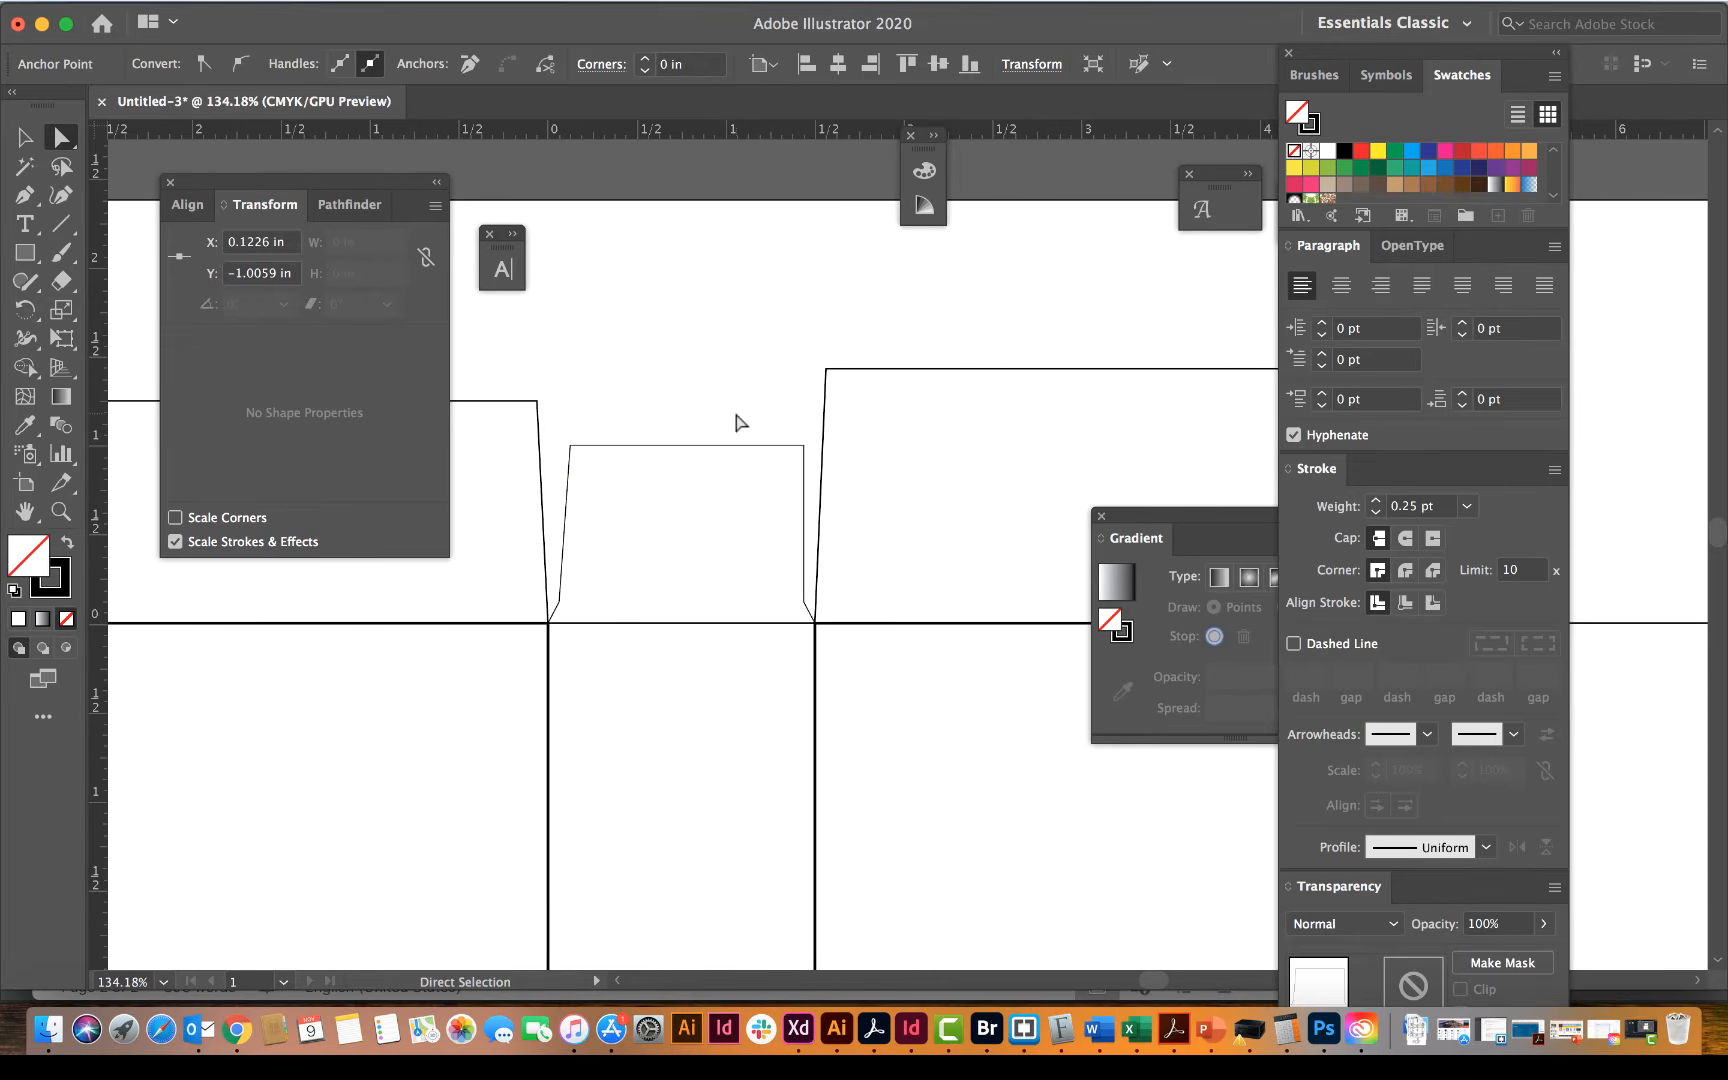
Step: Move only the side flap's upper-right corner another -0.0625 in horizontally to taper the right edge, and deselect it
left_click(806, 448)
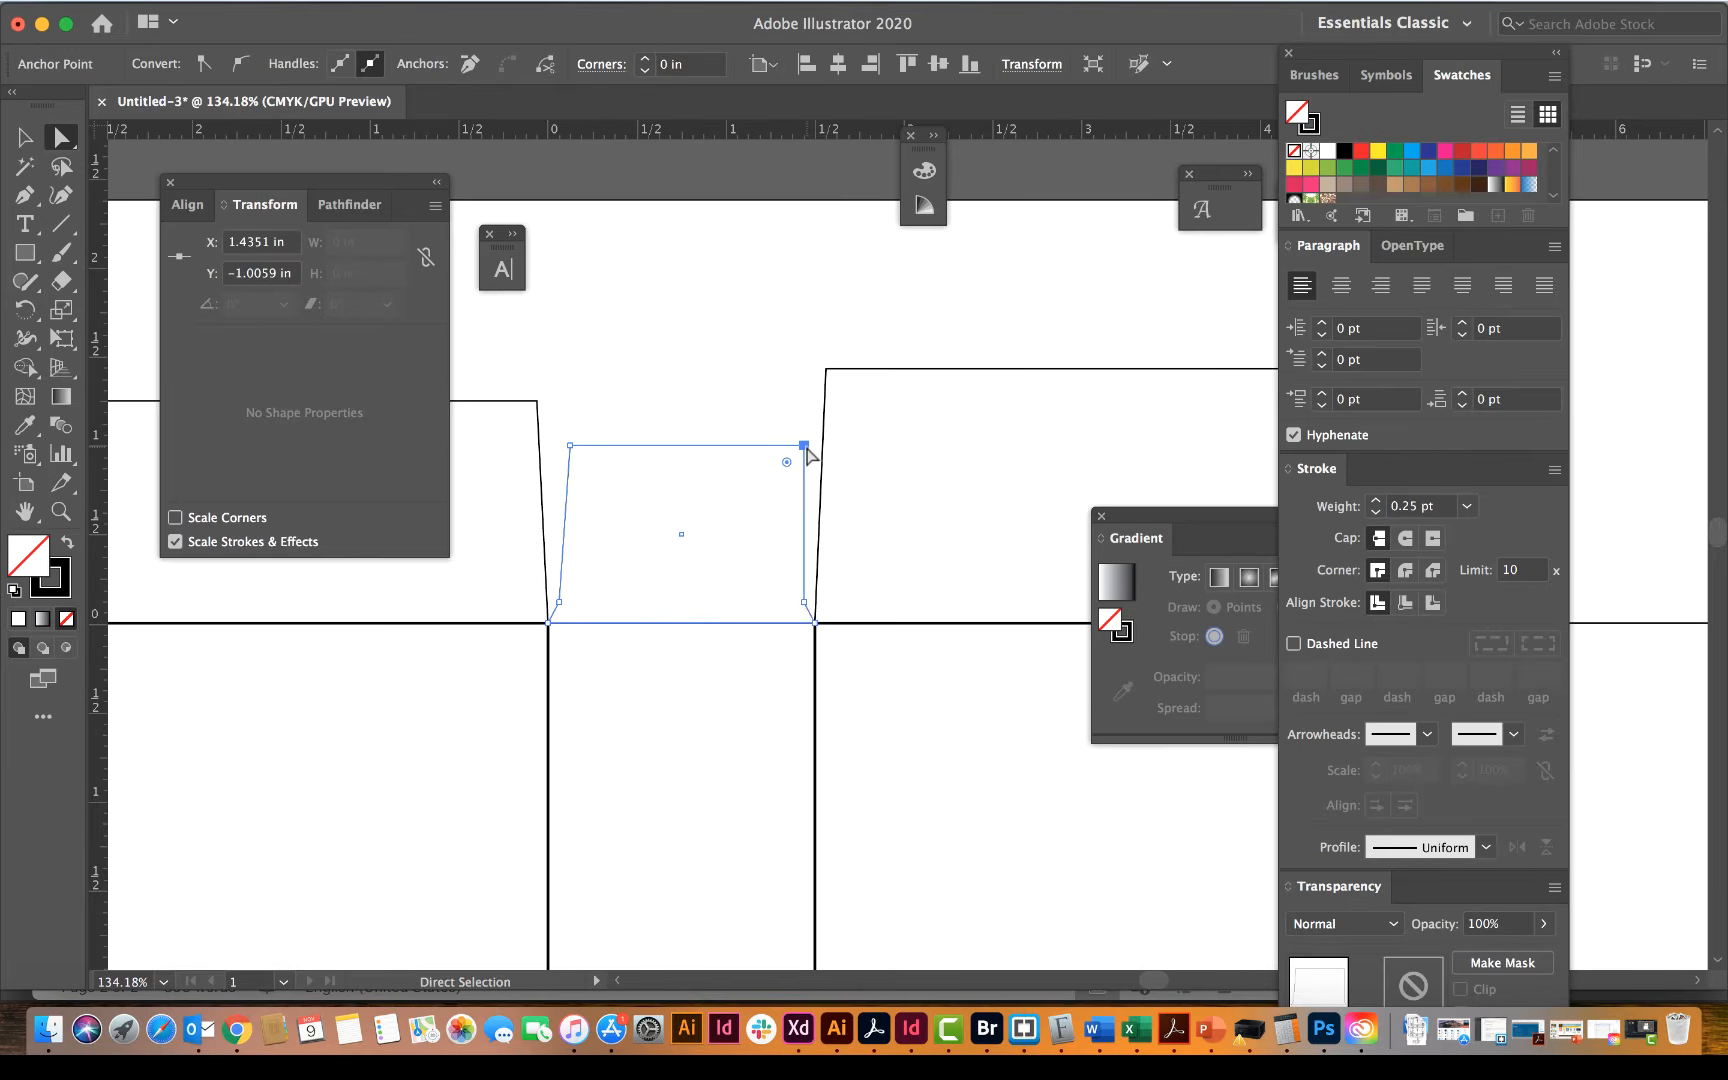
key("Return")
key("Left")
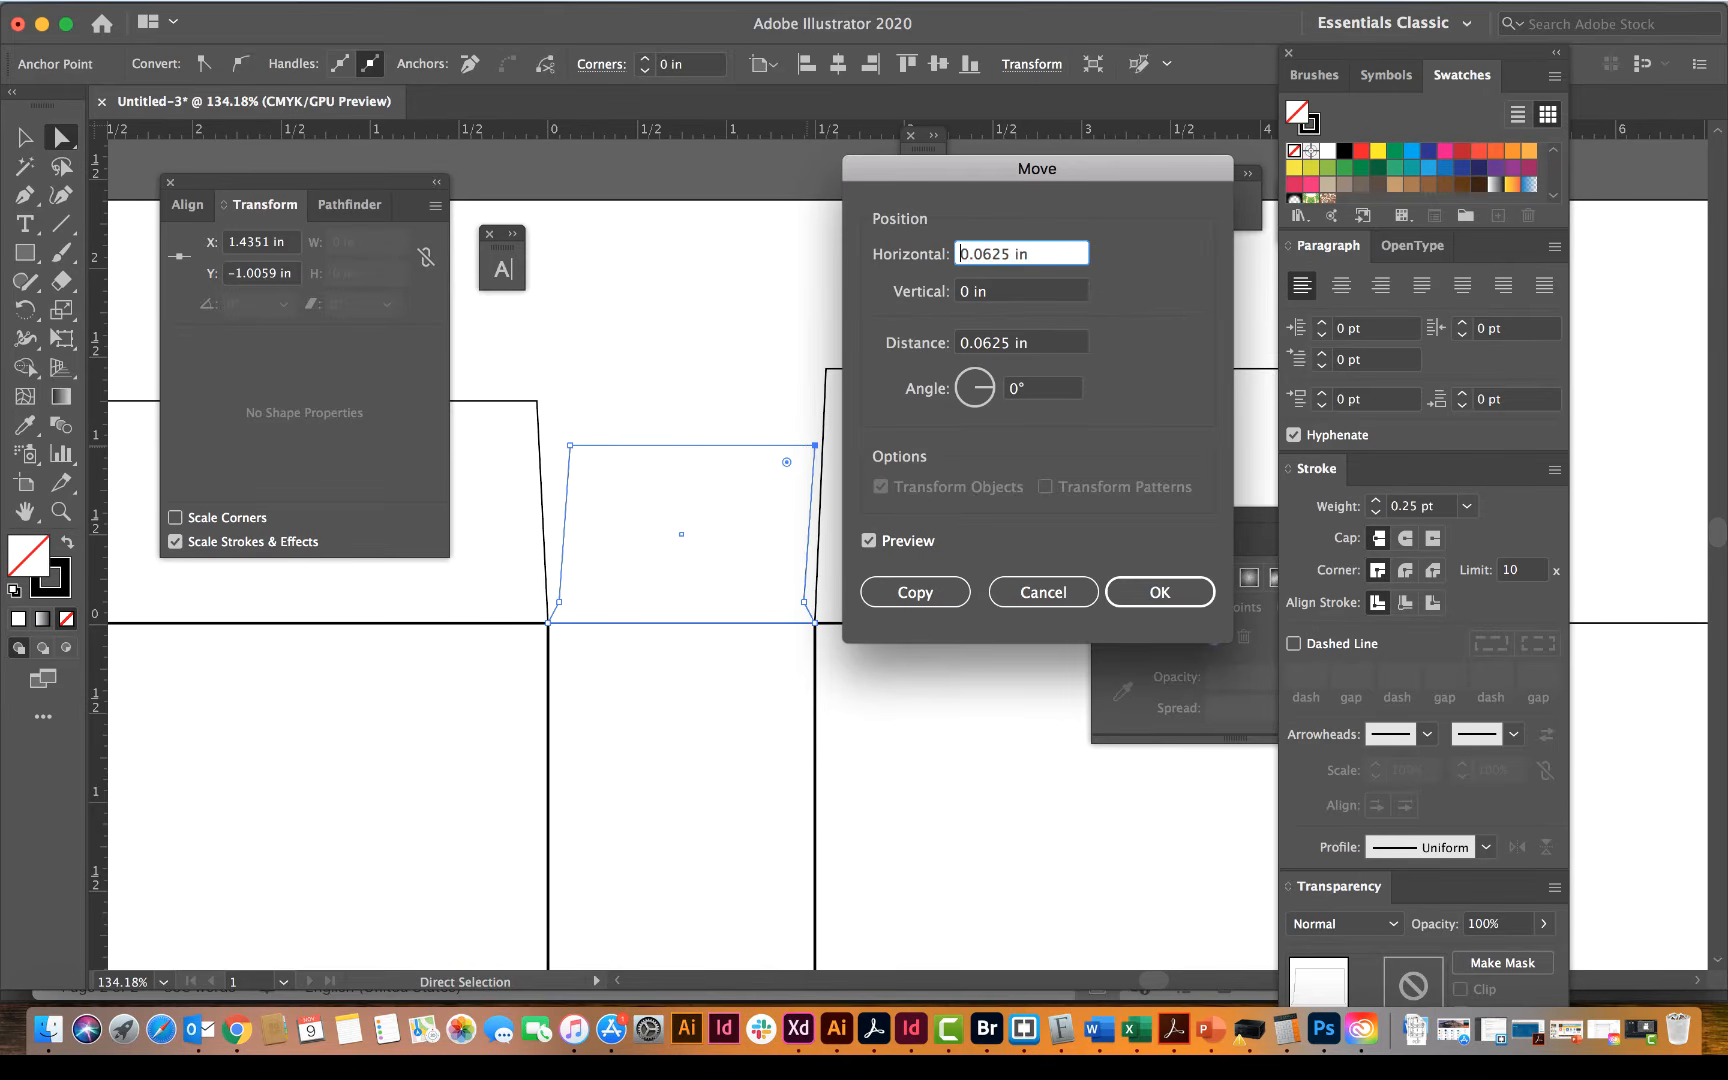
type("-")
left_click(1112, 590)
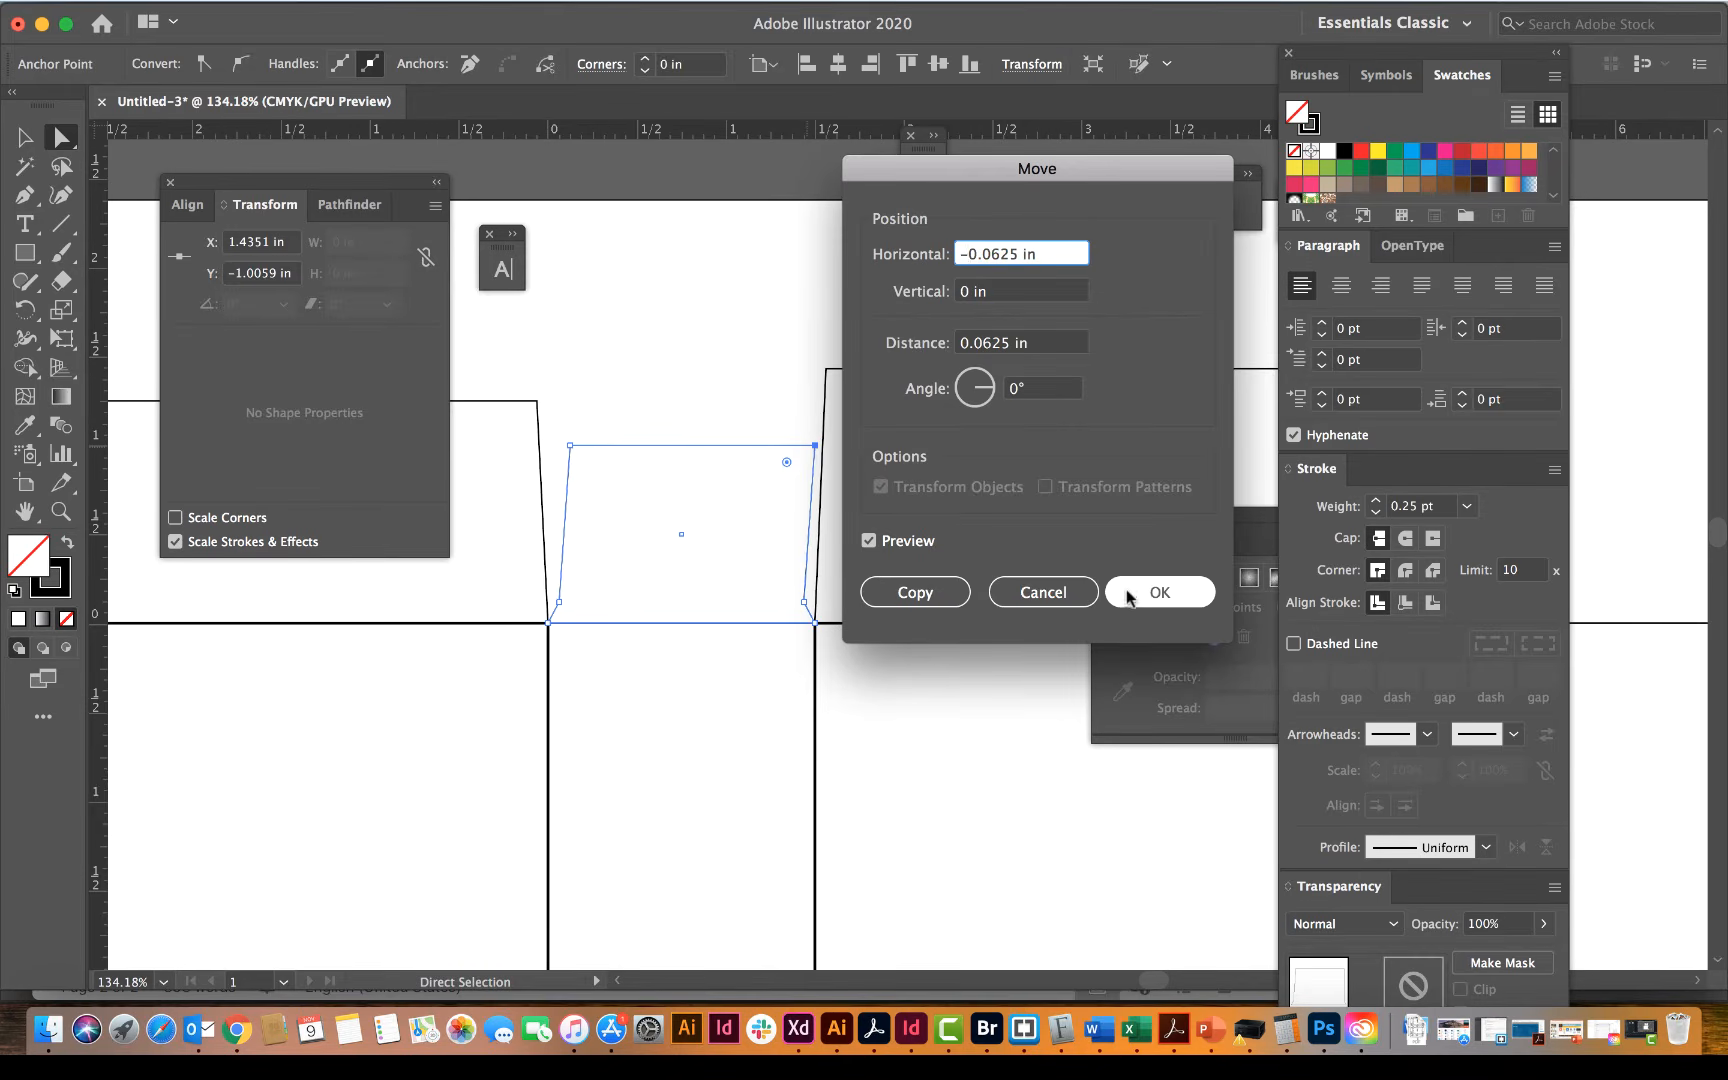
left_click(806, 362)
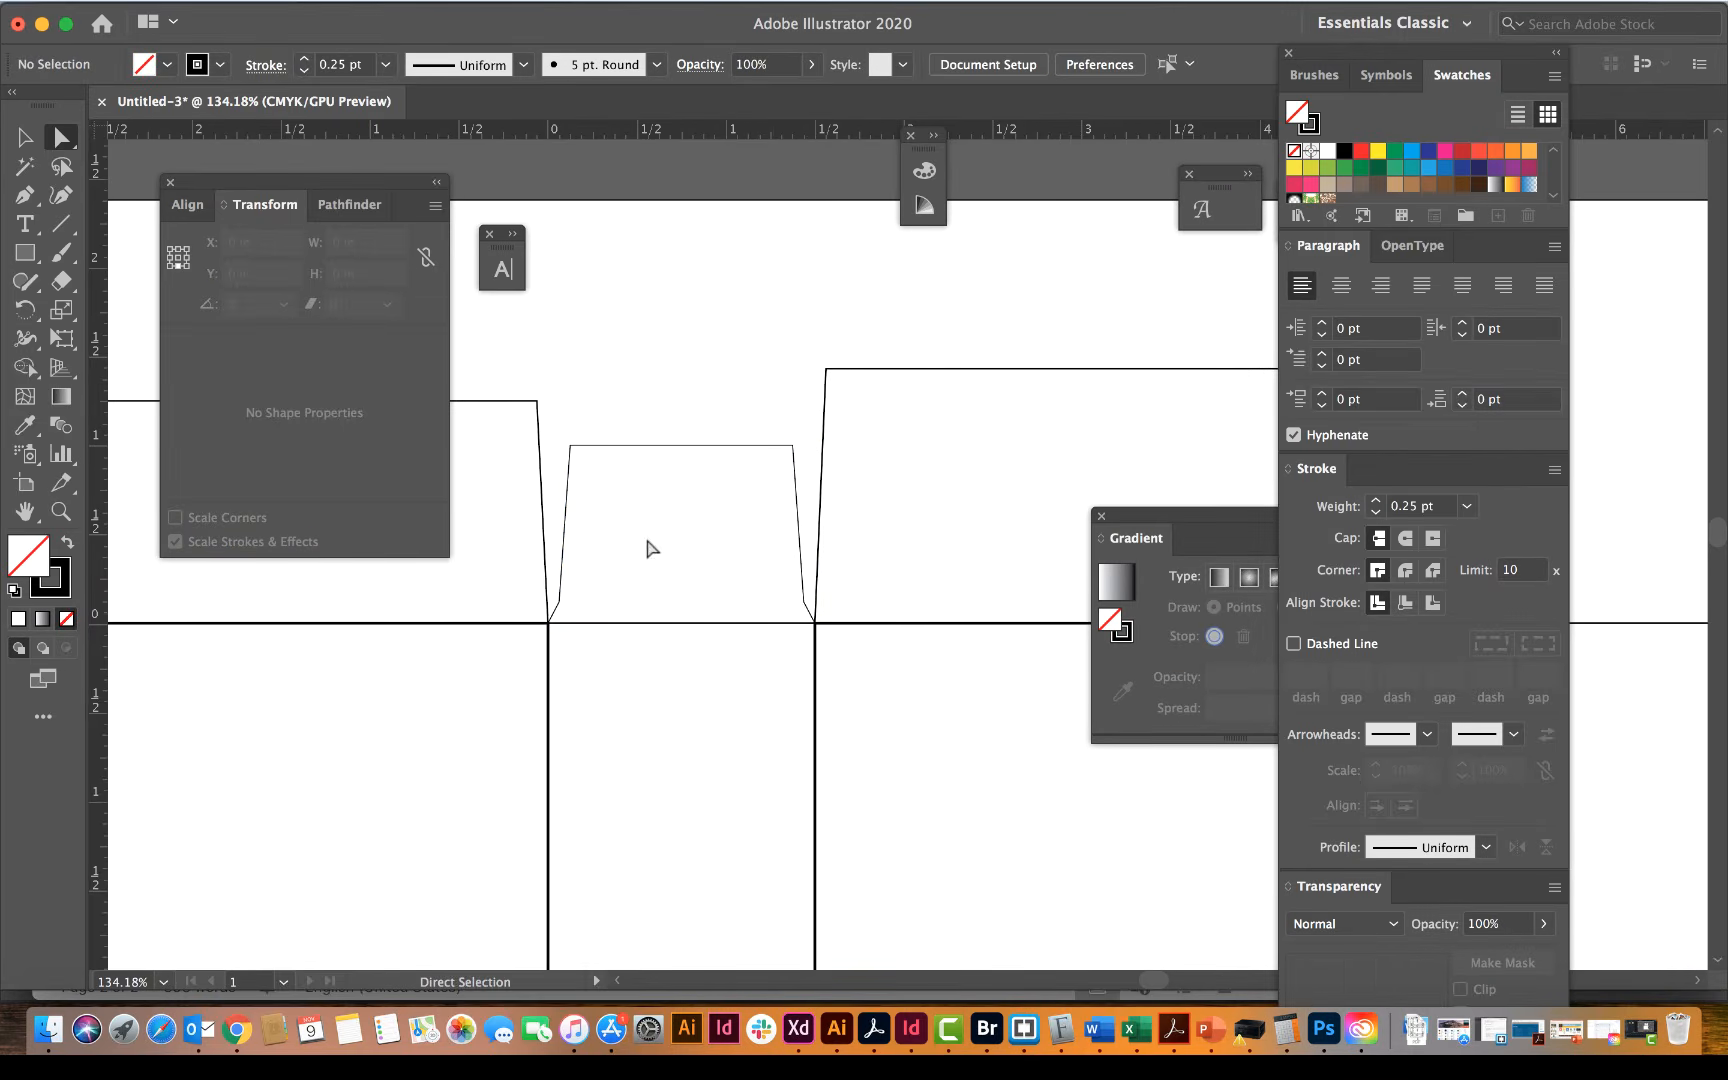
Step: Collapse the Transform panel covering the artwork and leave the tapered side flap deselected
scroll(275, 214, "right", 2)
left_click(30, 138)
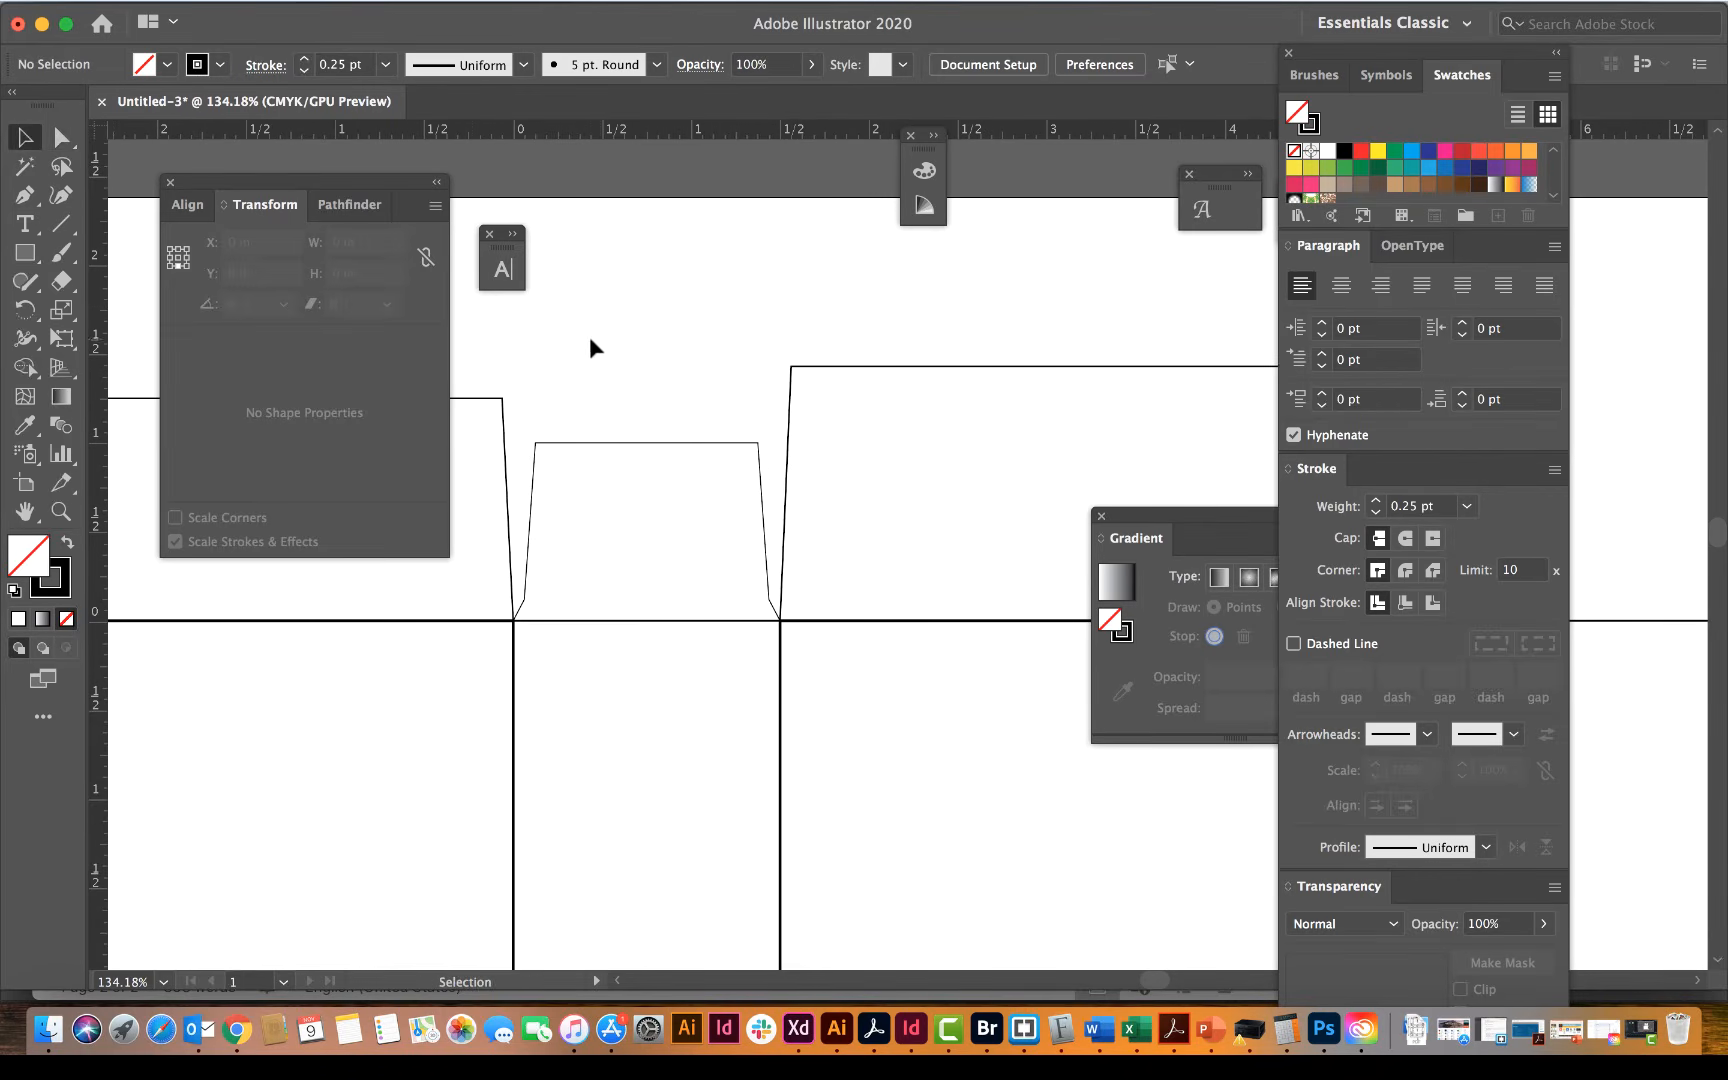
left_click(591, 445)
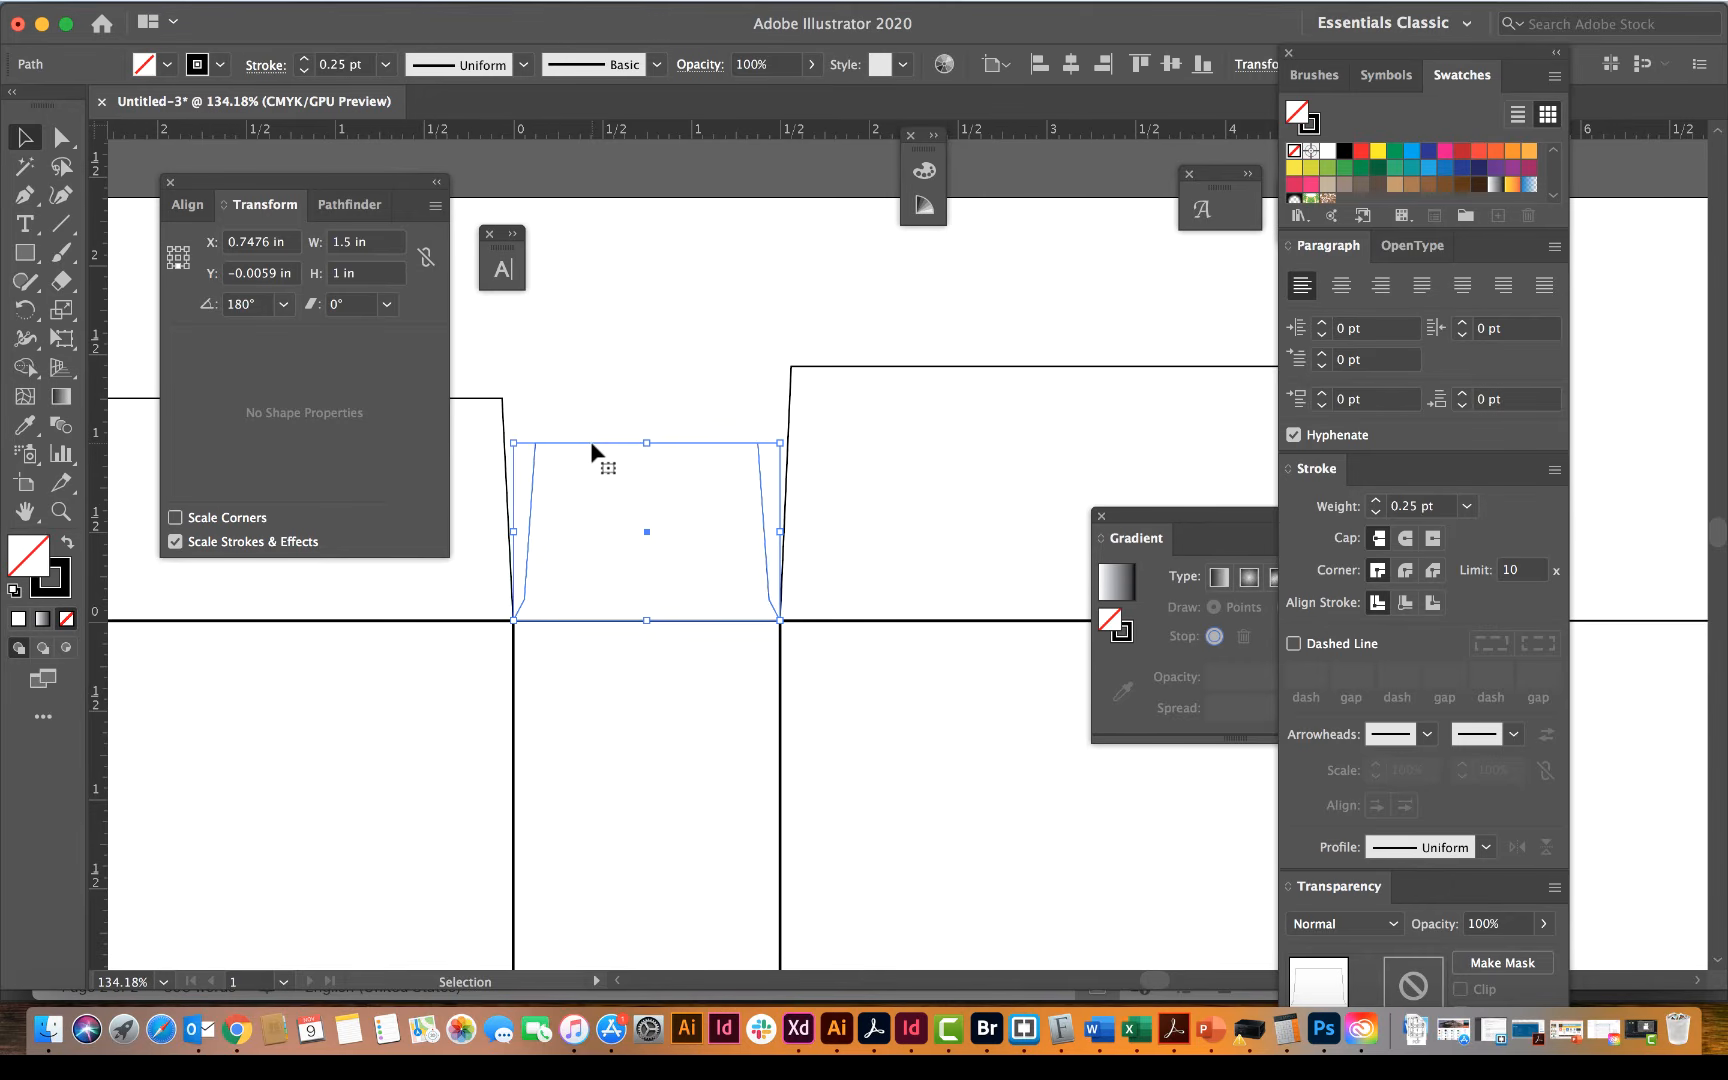
left_click(563, 398)
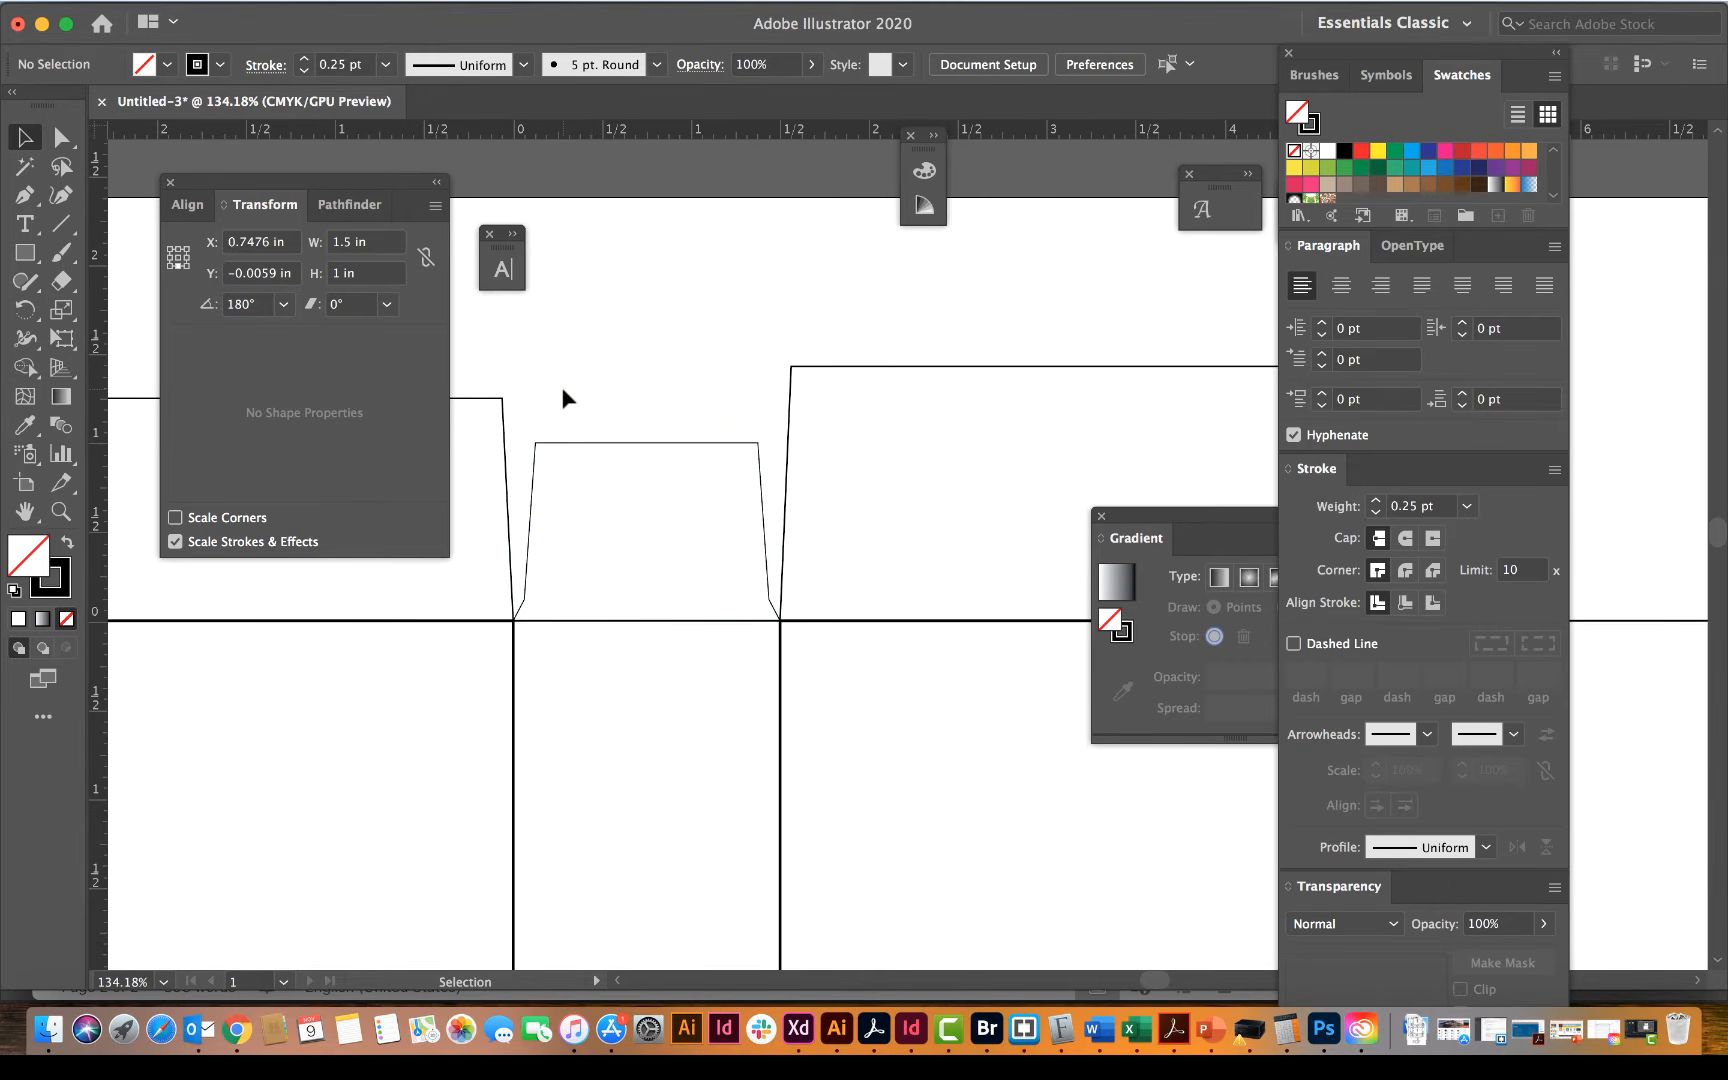
left_click(585, 443)
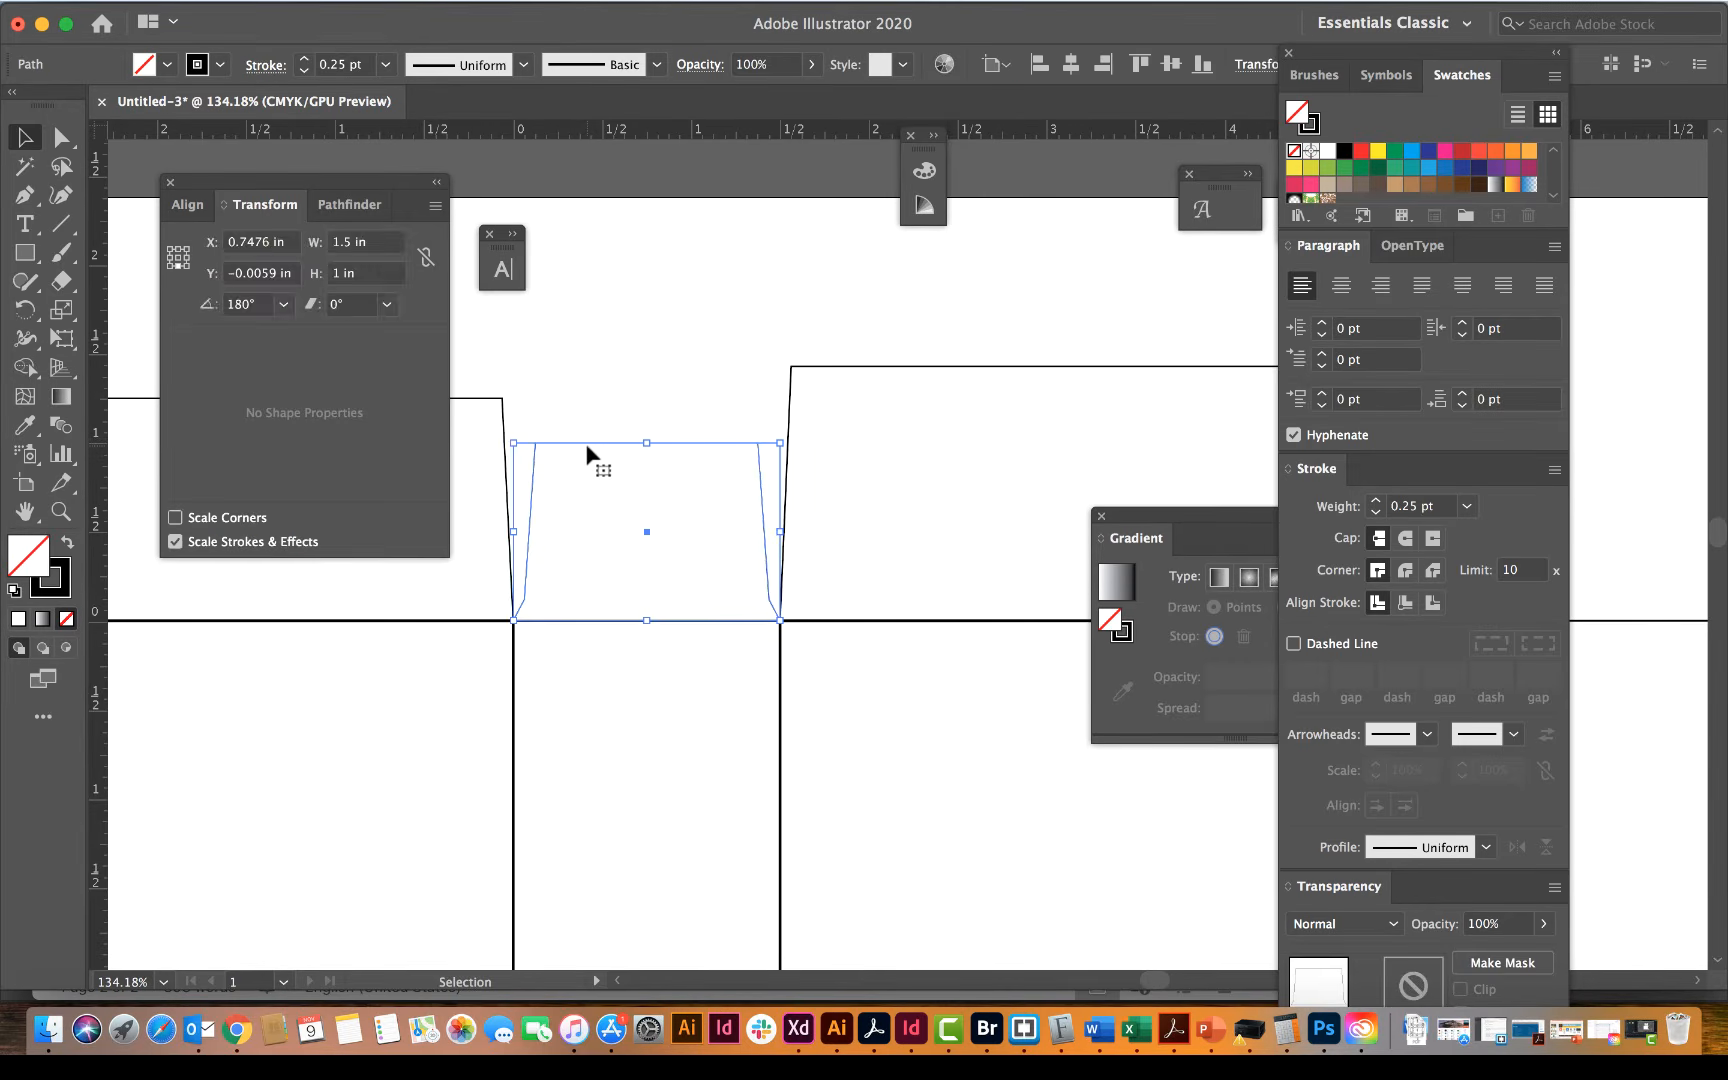
scroll(580, 444, "right", 2)
key("super+minus")
key("super+minus")
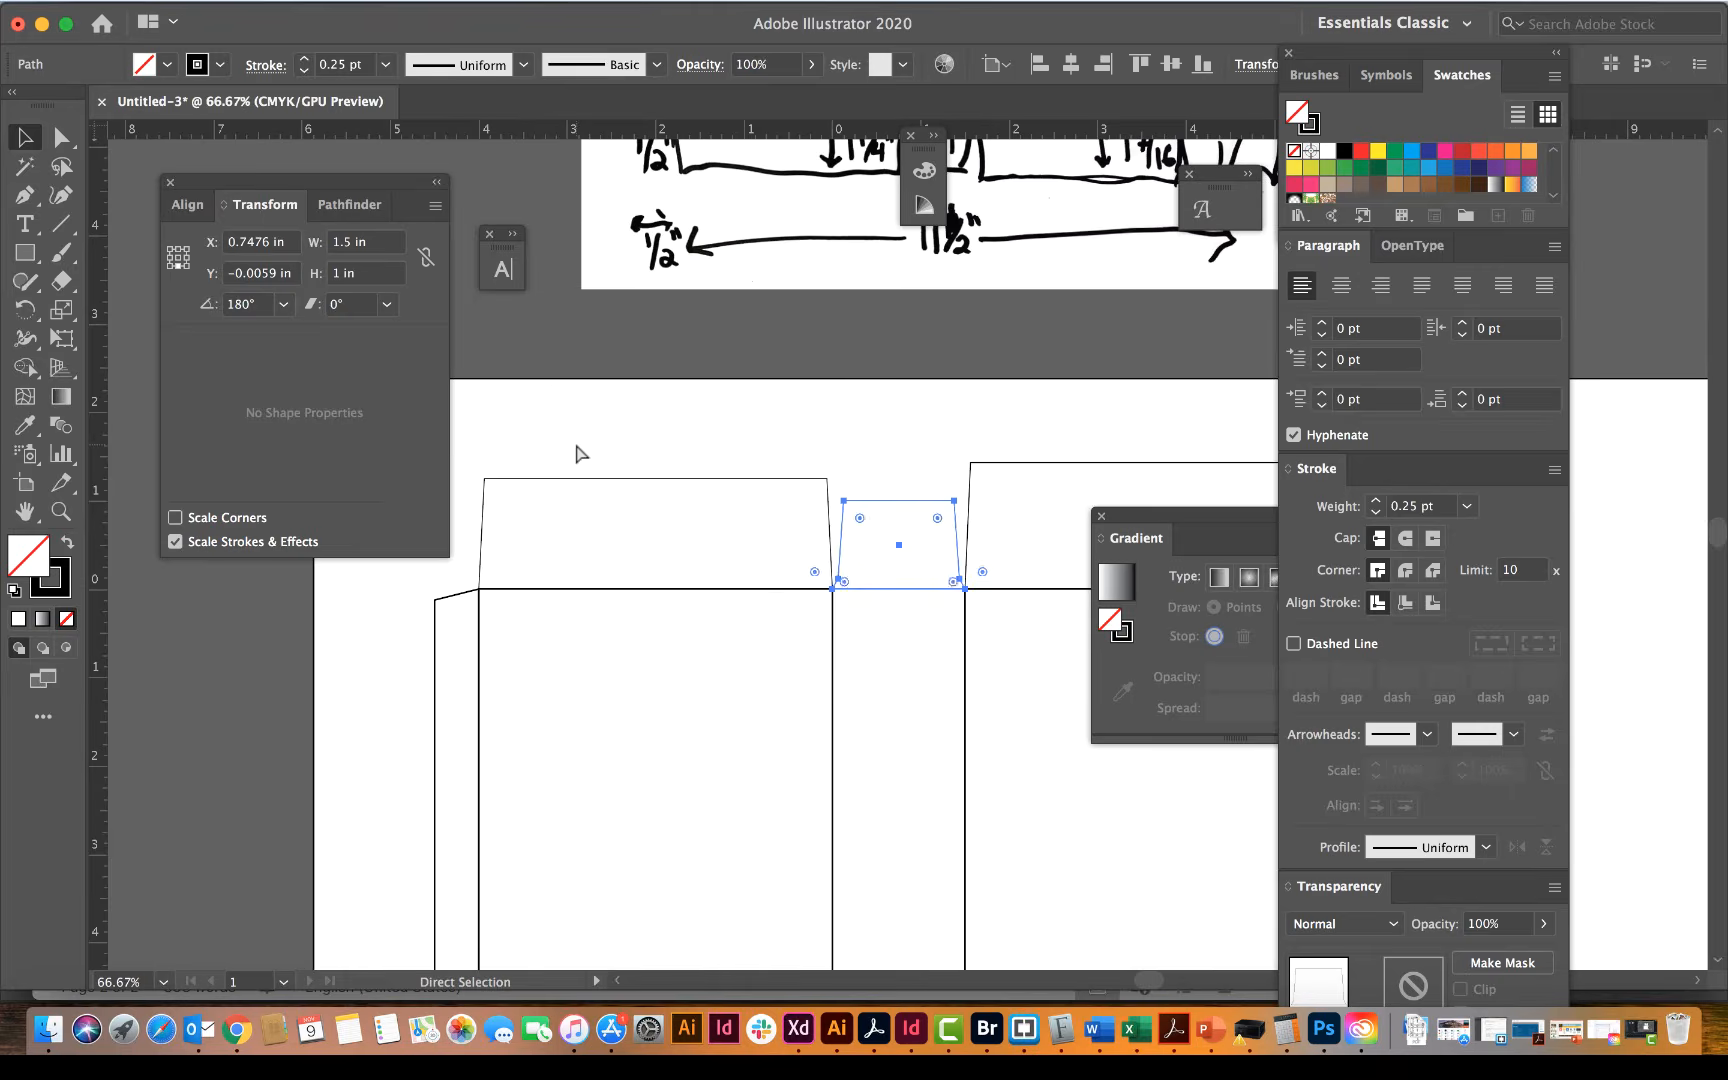
scroll(575, 441, "right", 5)
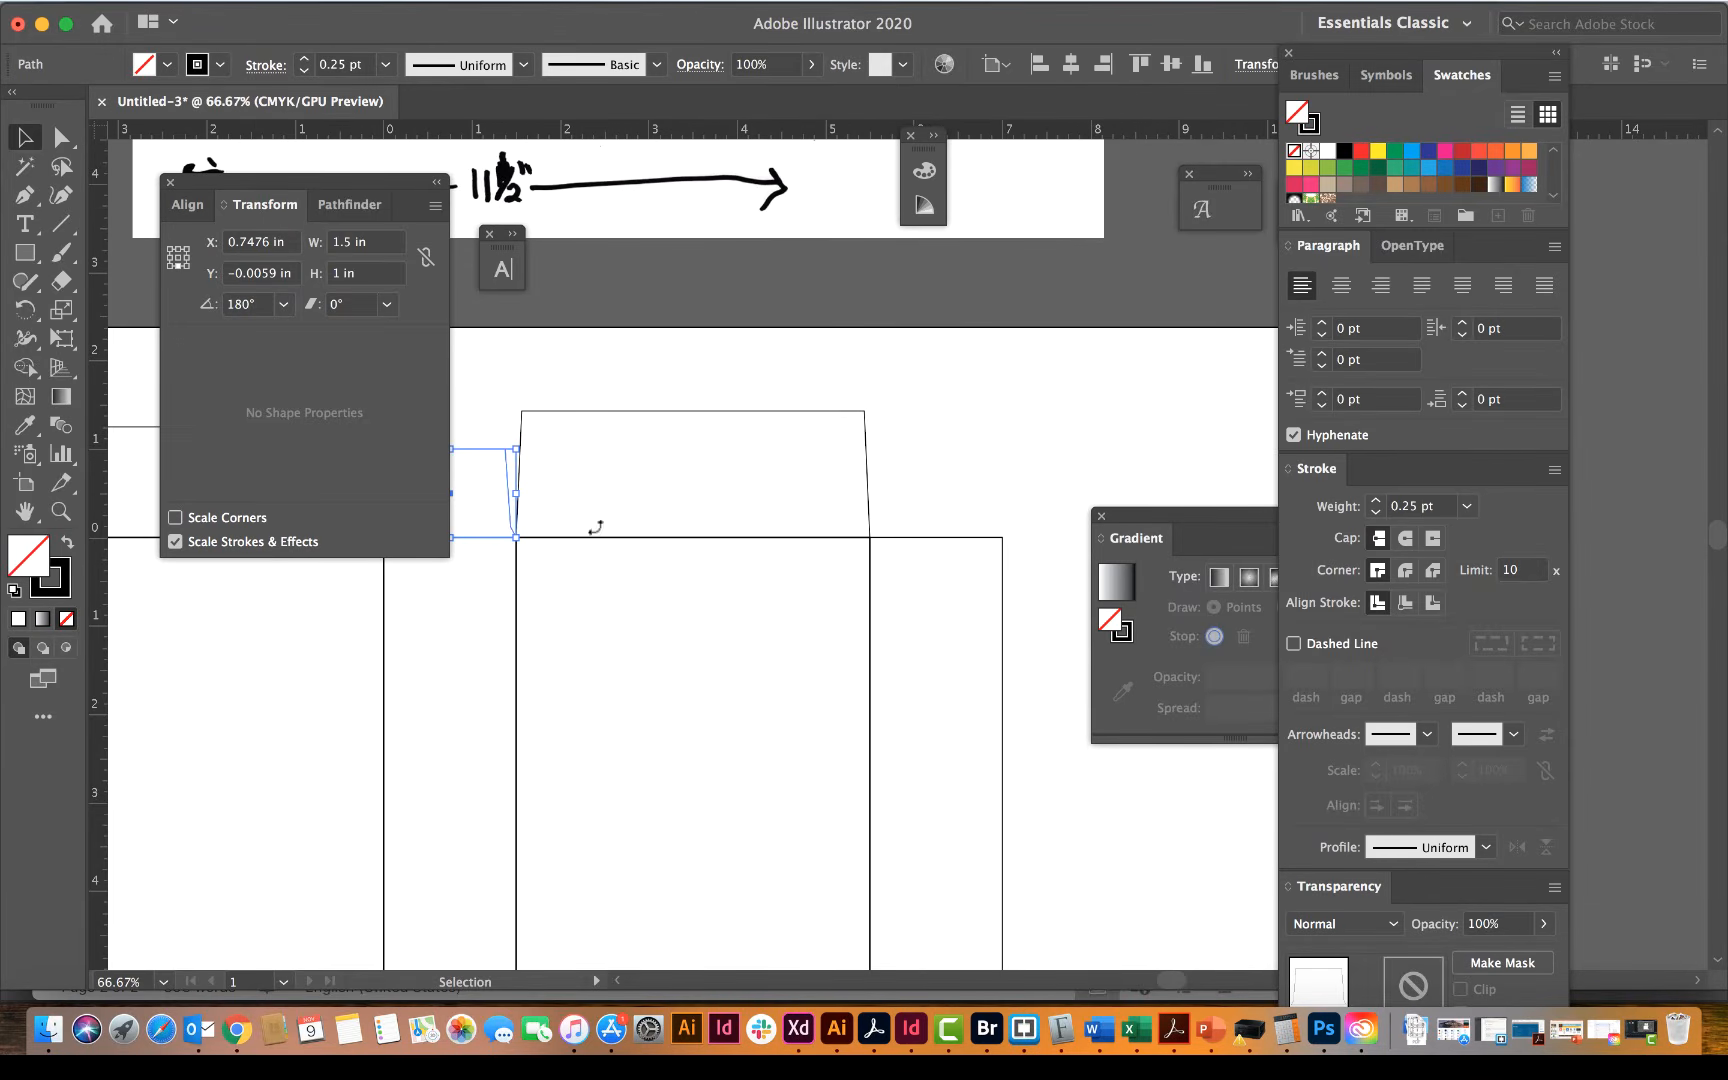
left_click(437, 183)
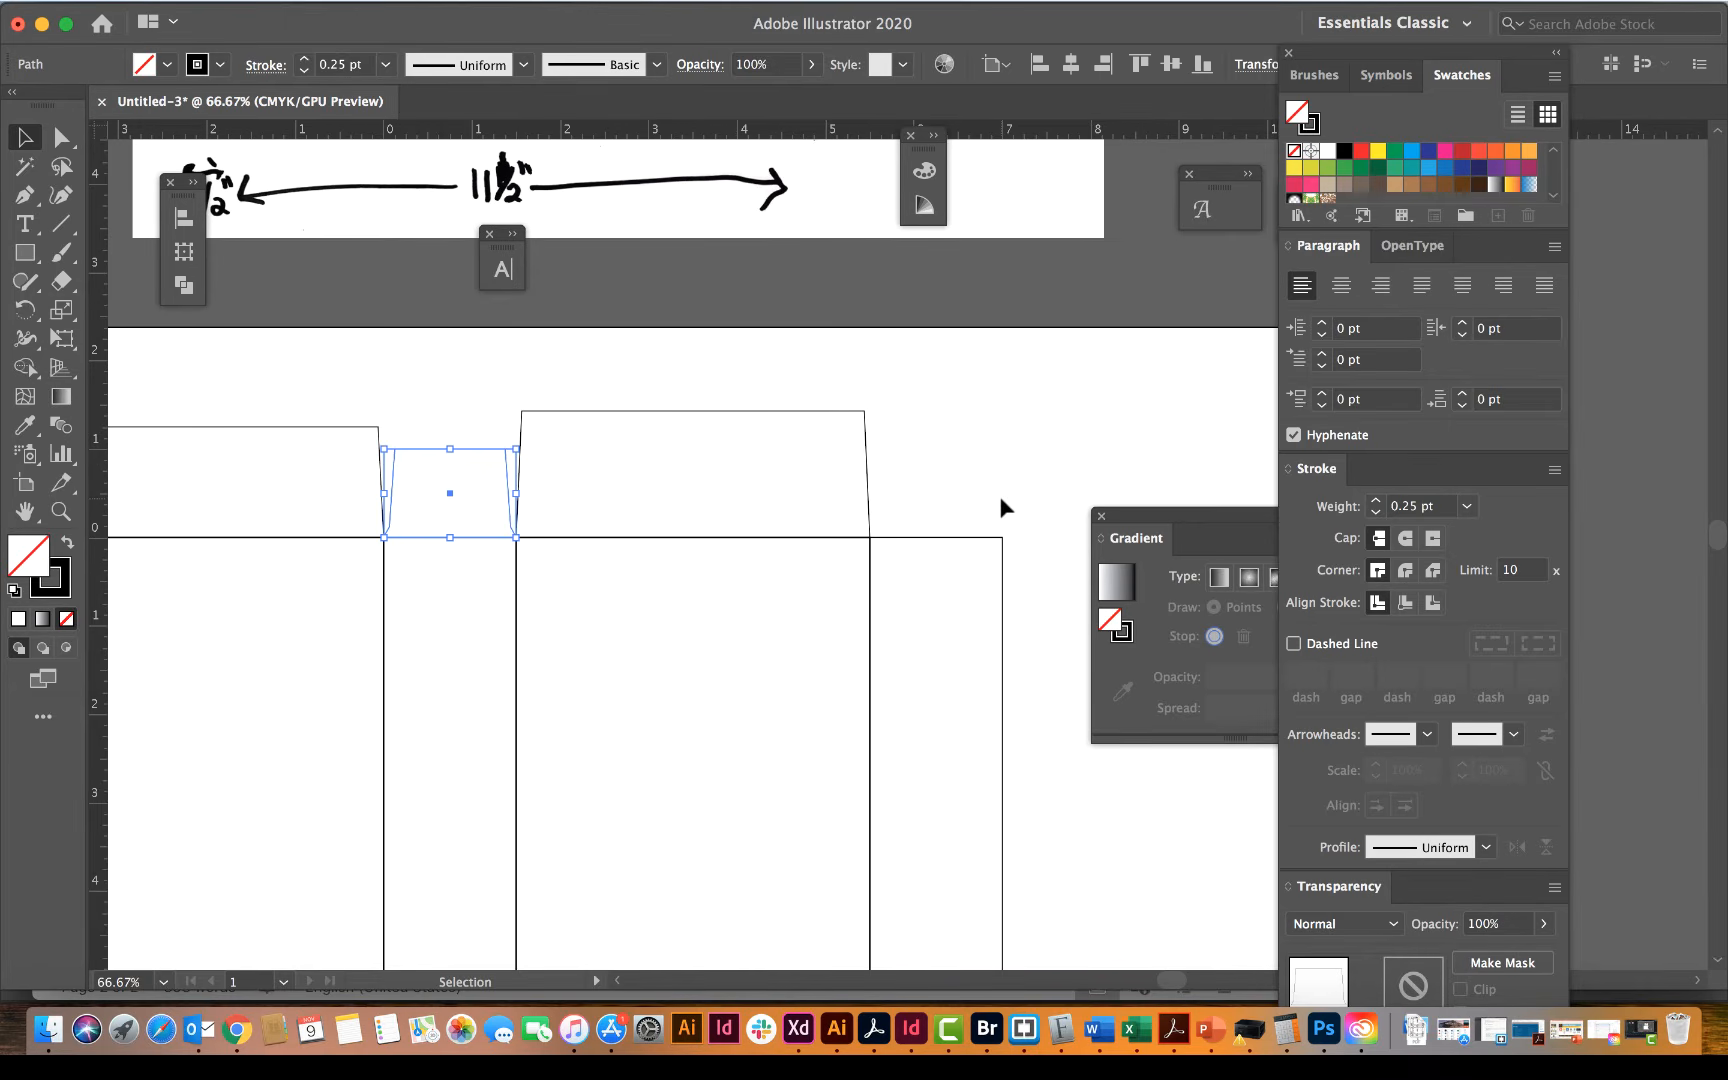
left_click(437, 487)
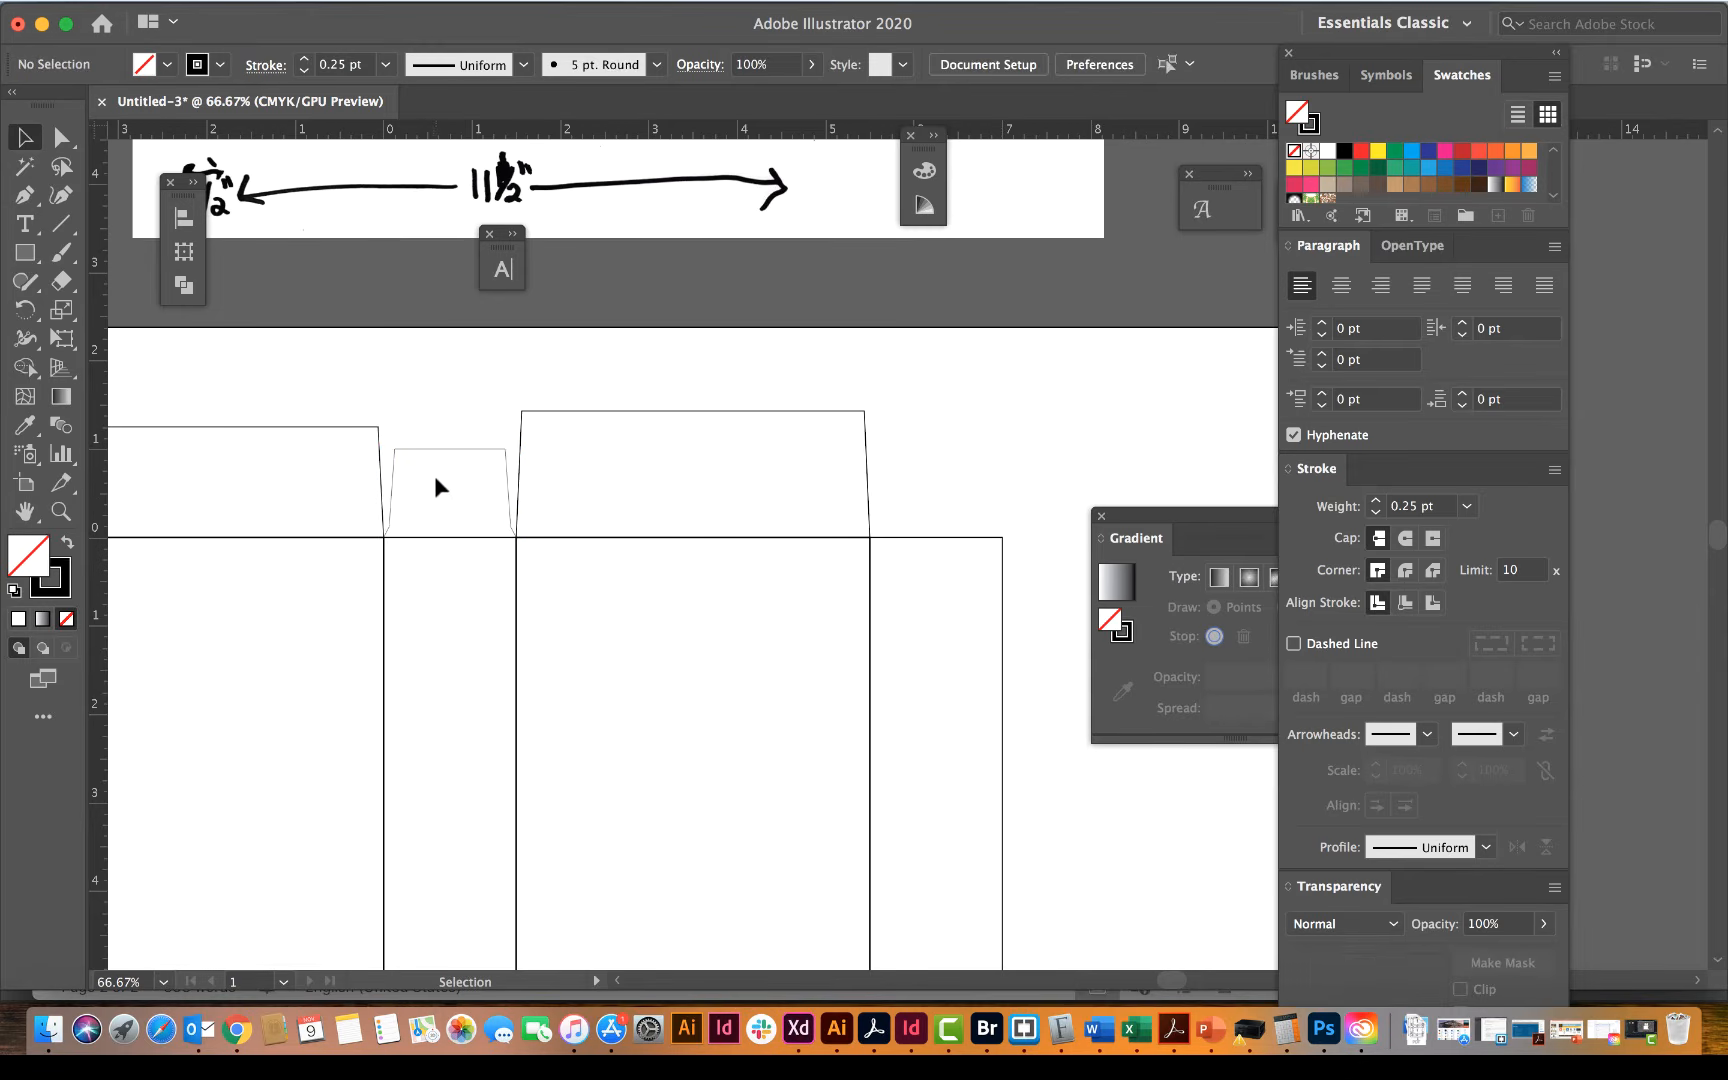
Step: Place a copy of the notched side flap 5.5 in horizontally and 0 in vertically above the other side panel, and deselect it
left_click(437, 458)
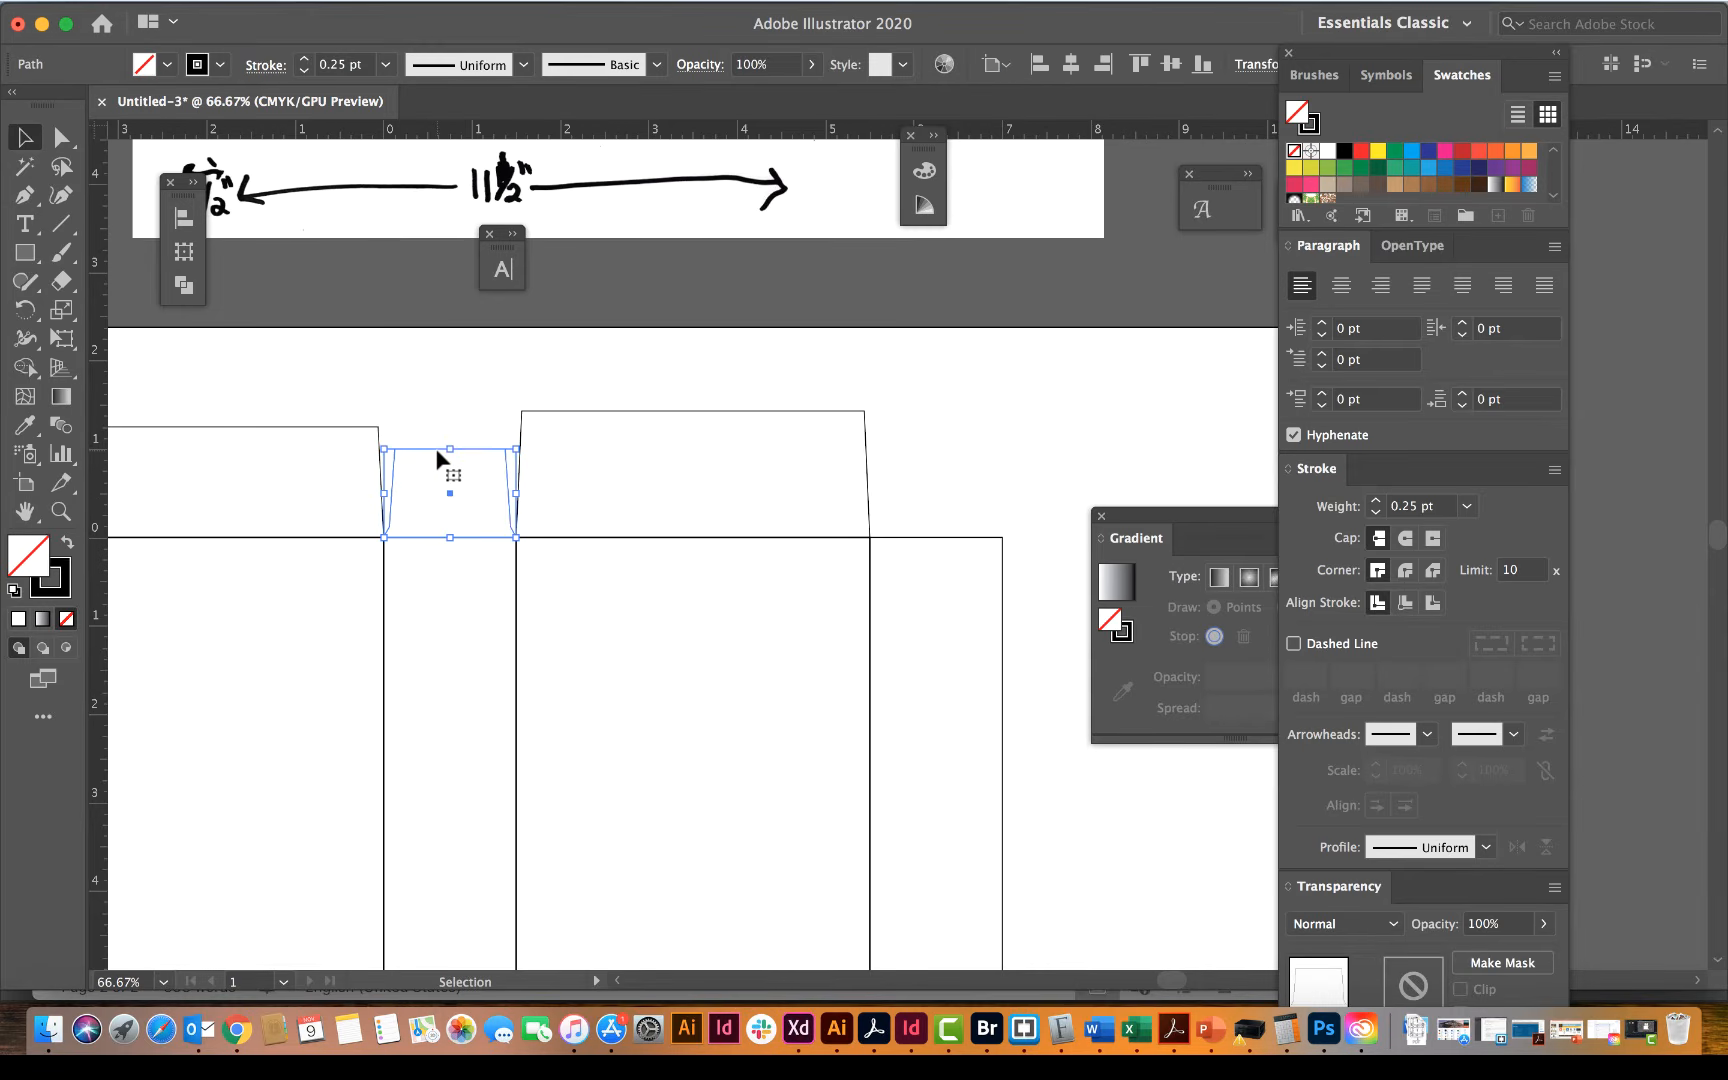
key("Return")
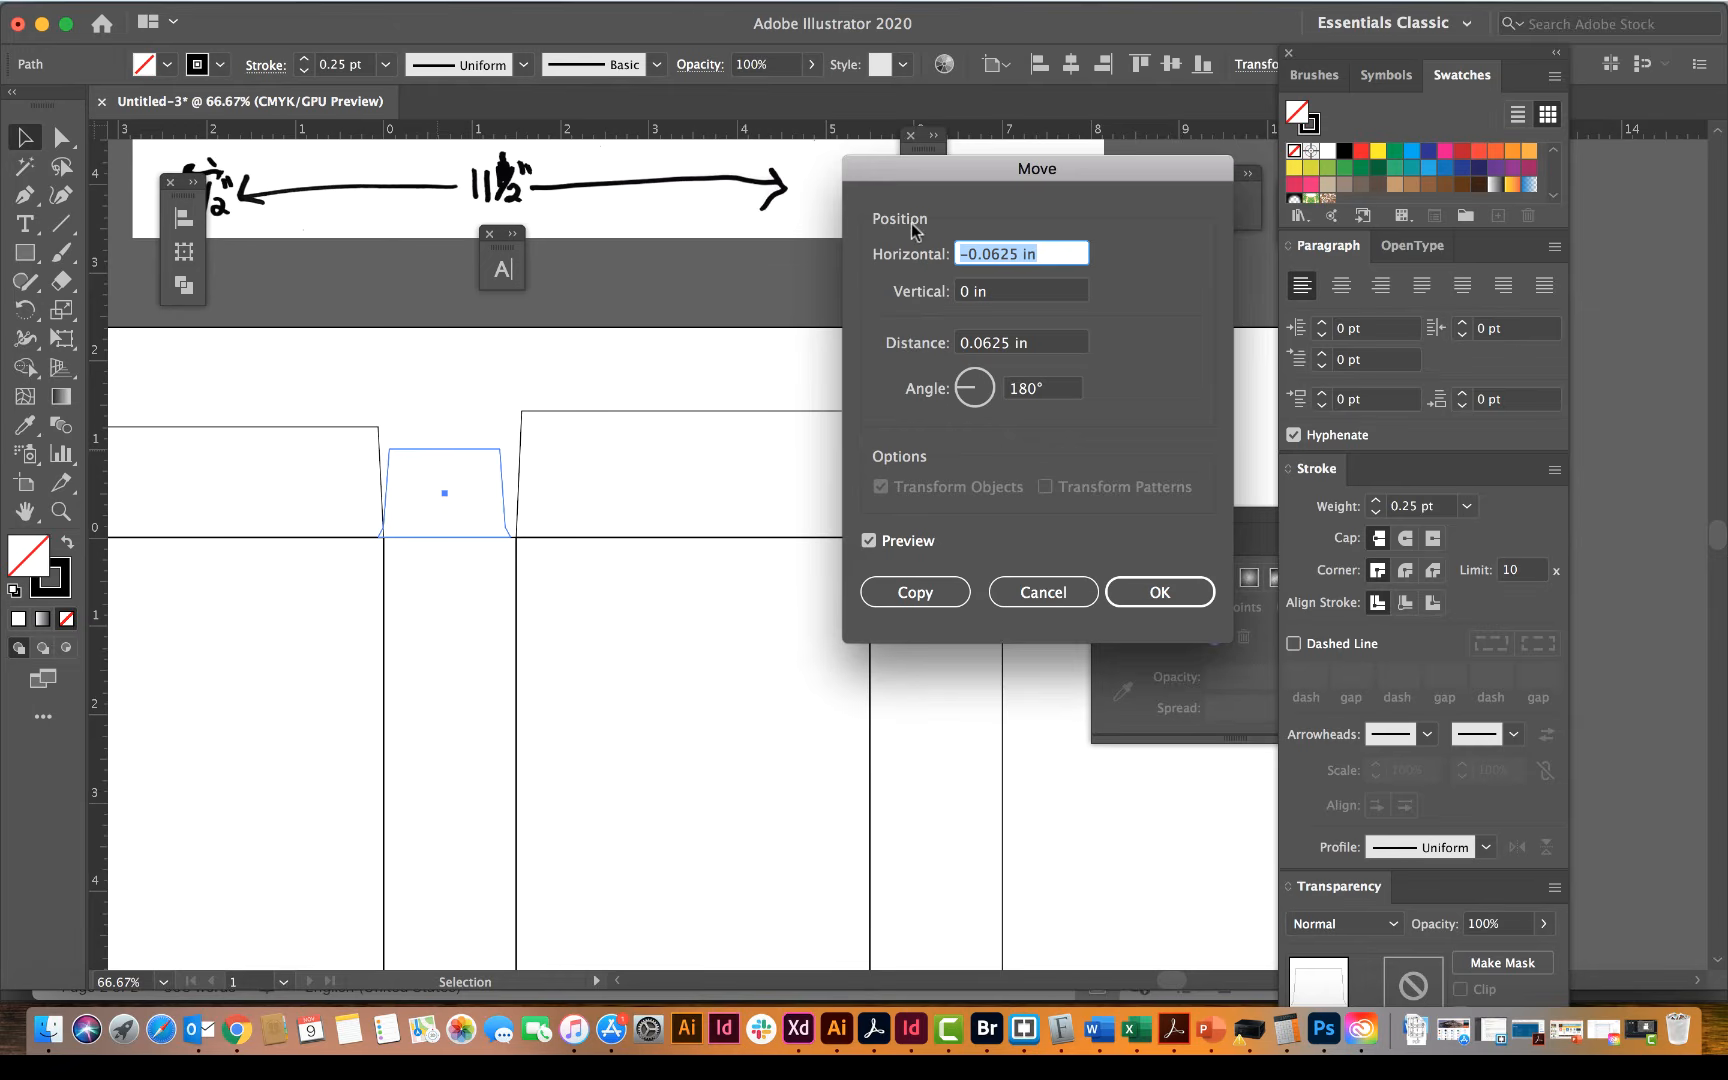
left_click_drag(929, 192, 1090, 215)
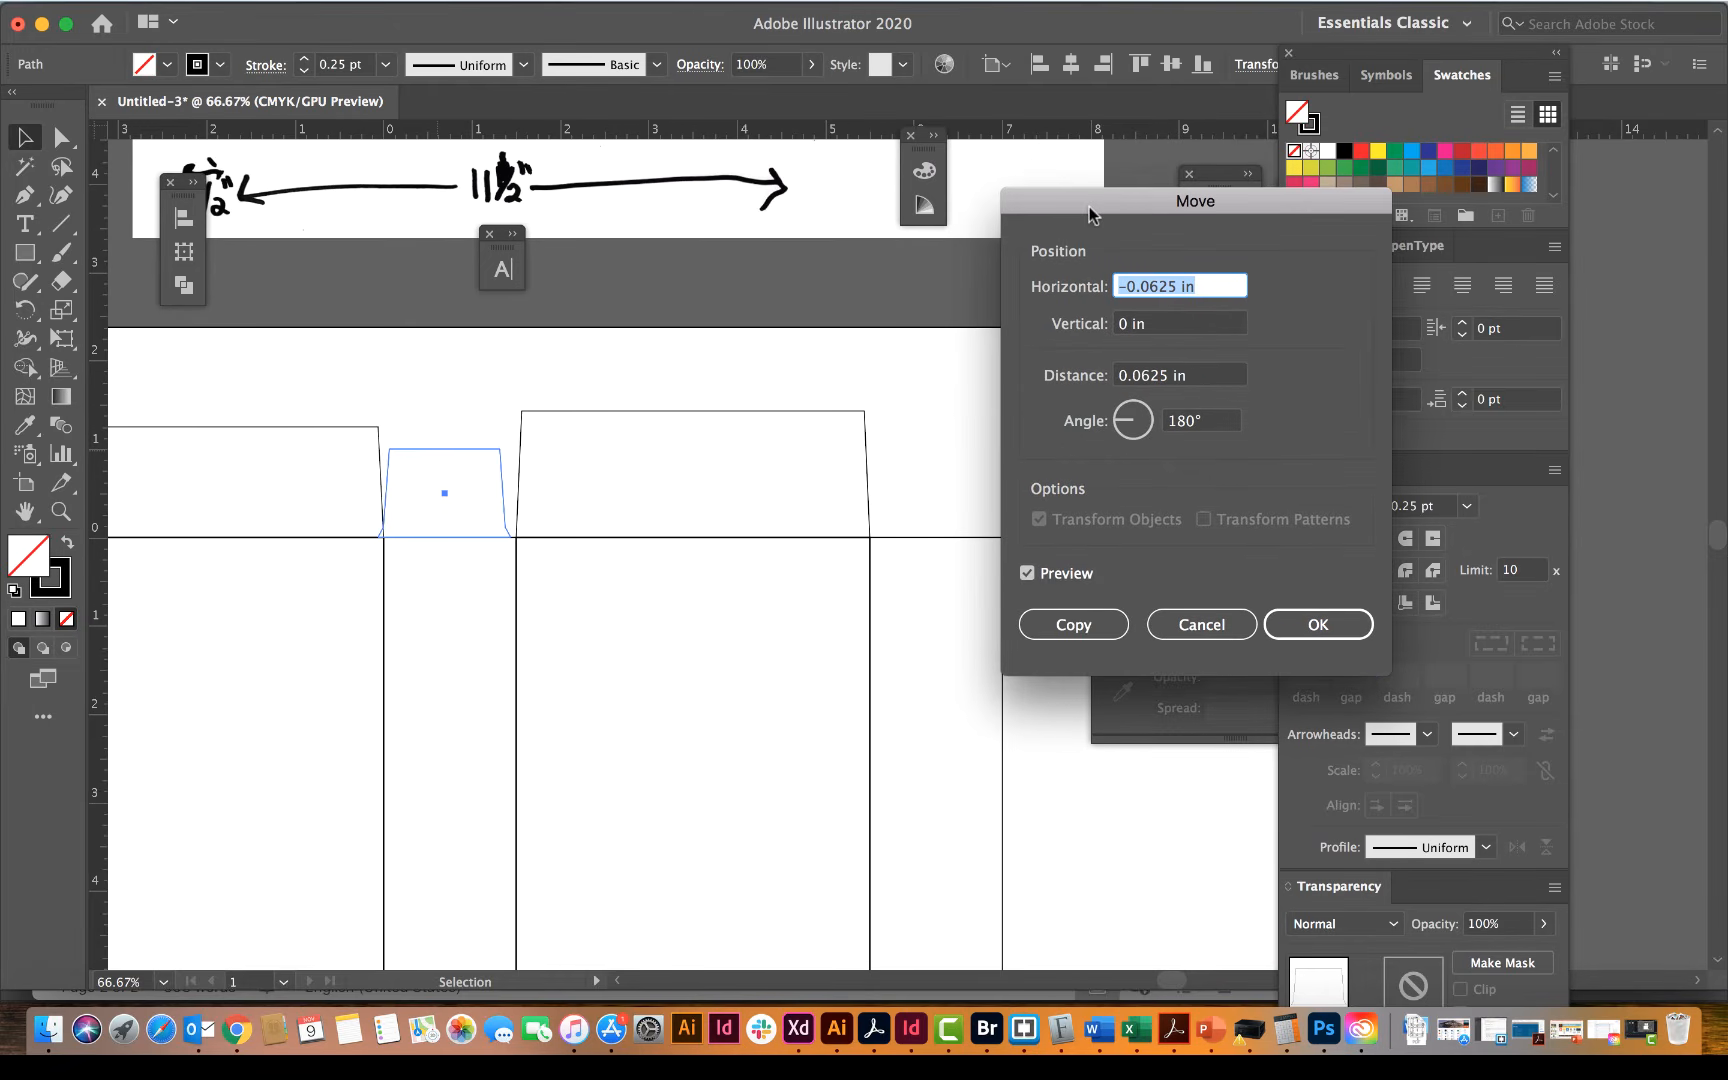
type("5.5")
key("Tab")
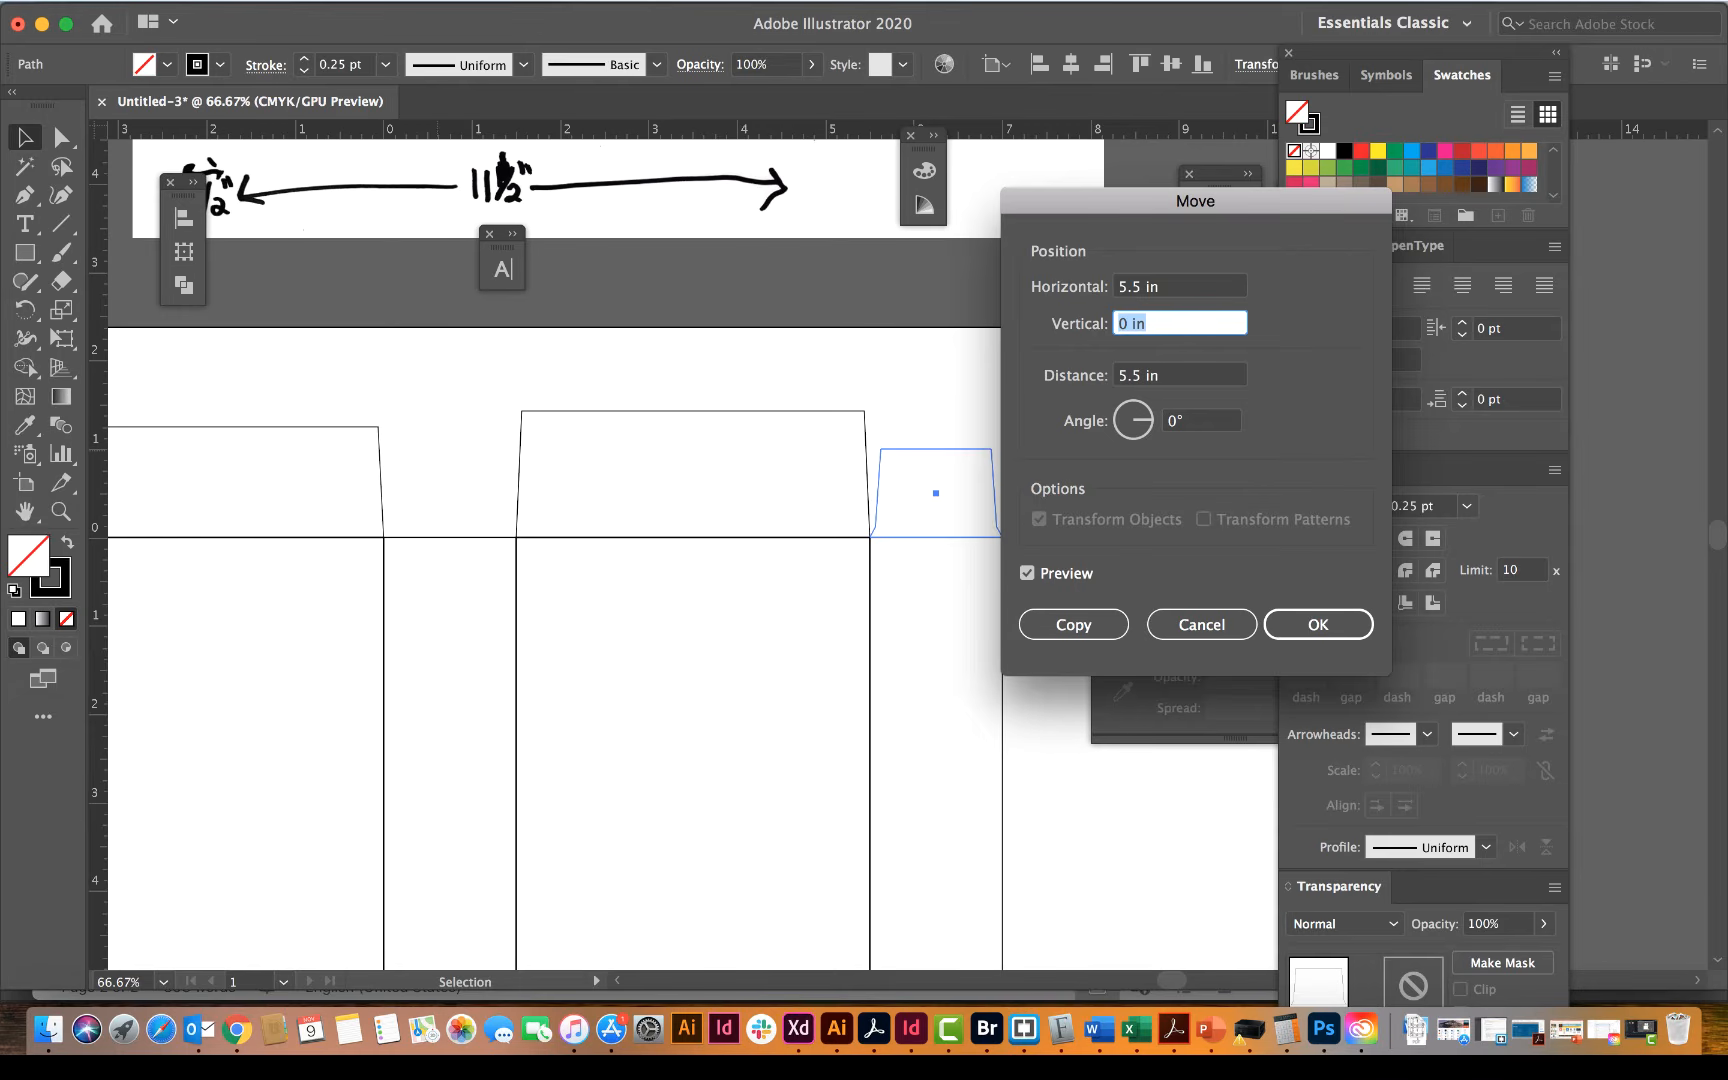
left_click_drag(1080, 204, 1201, 202)
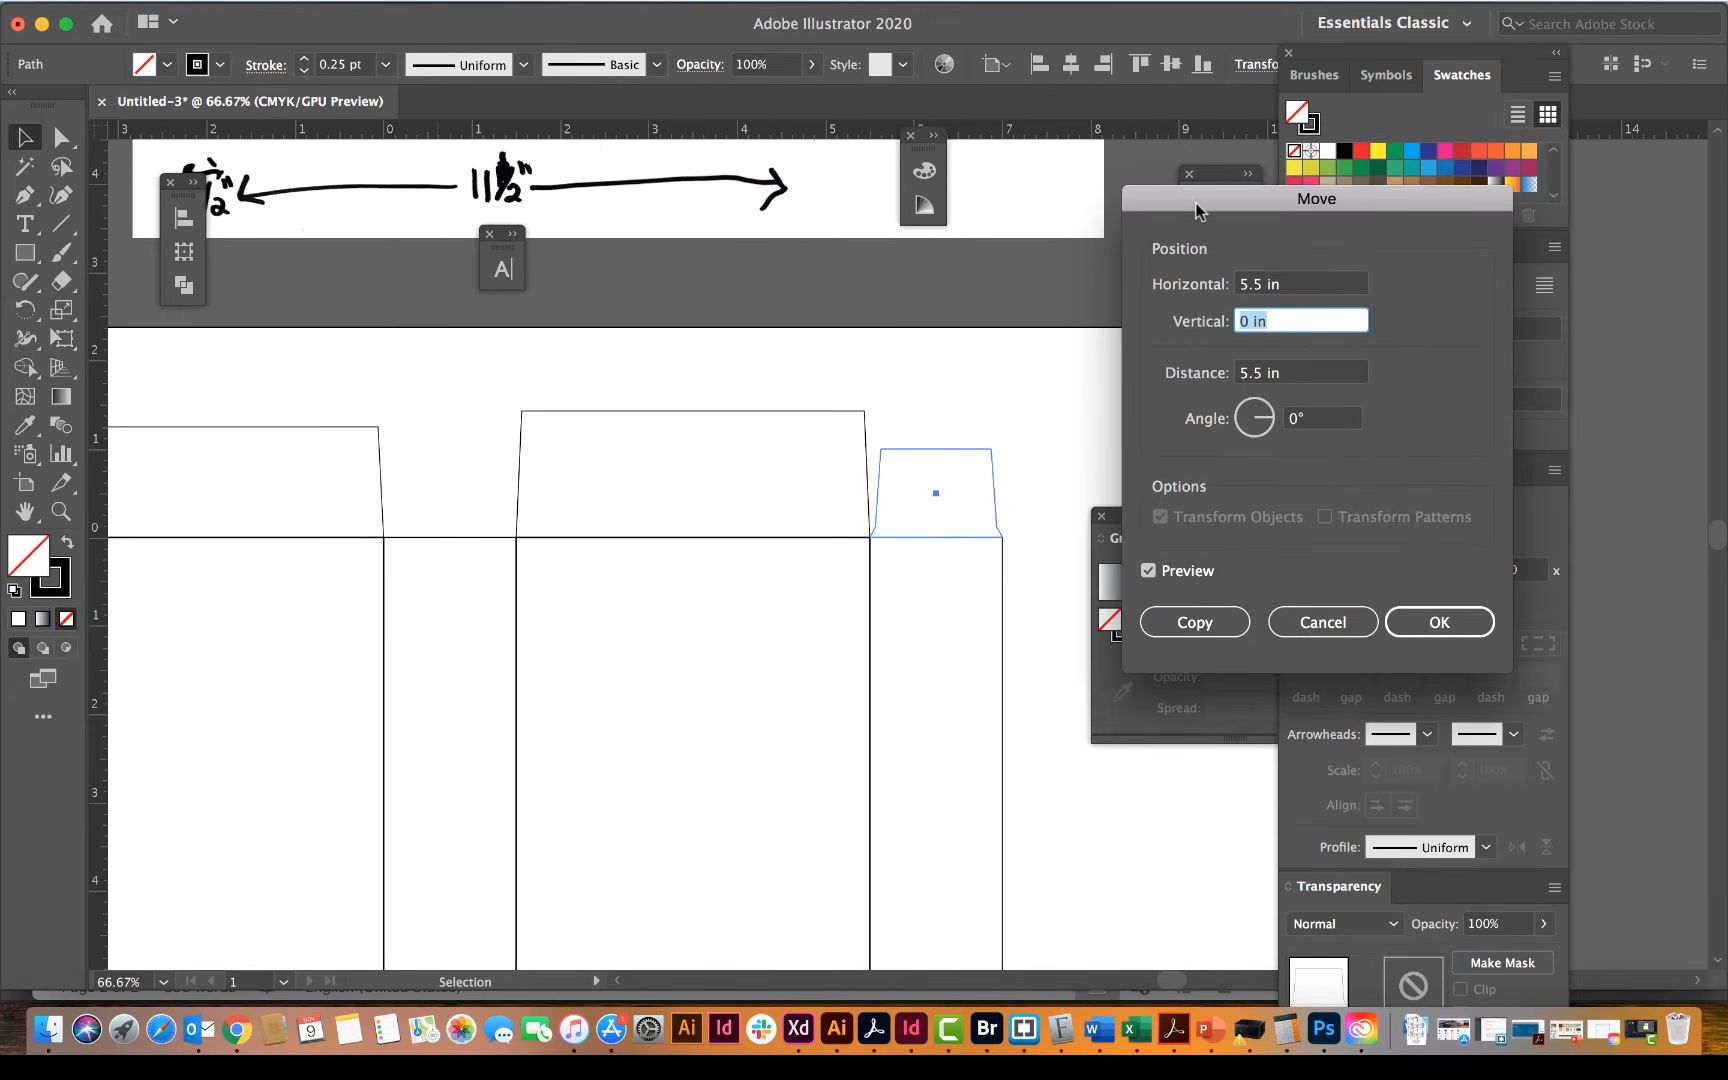
left_click(1163, 622)
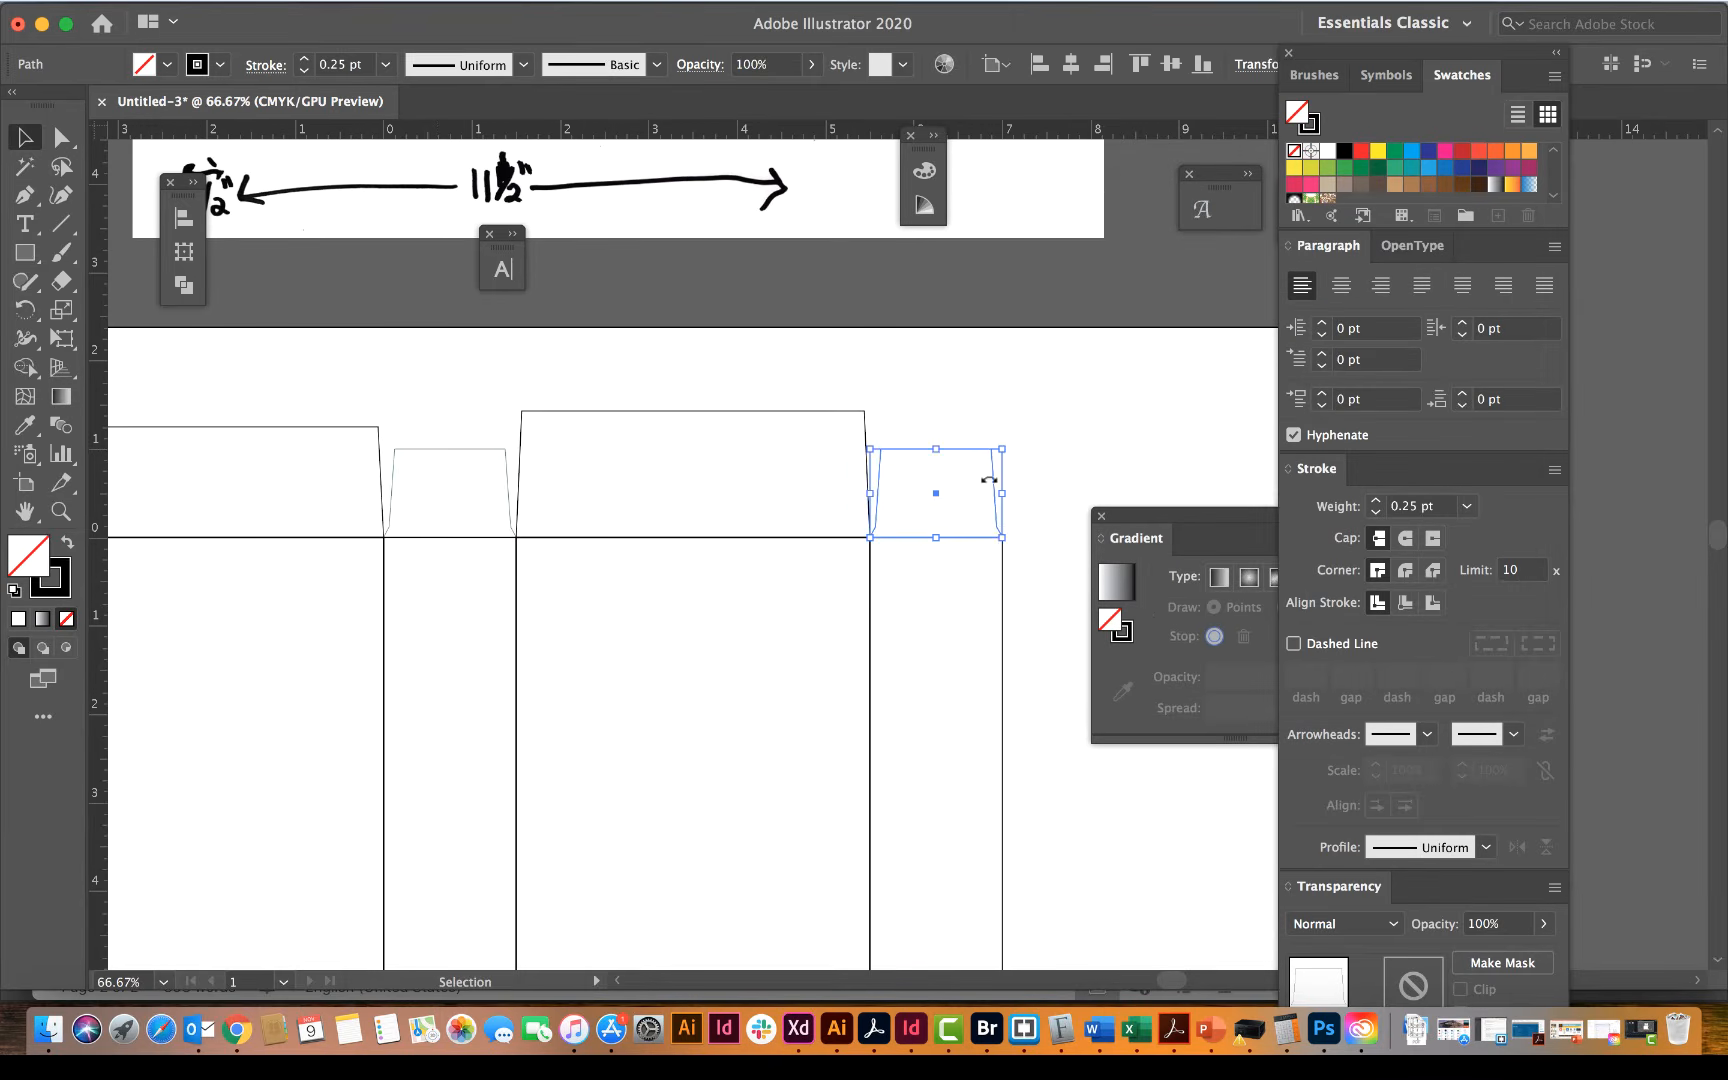
left_click(911, 430)
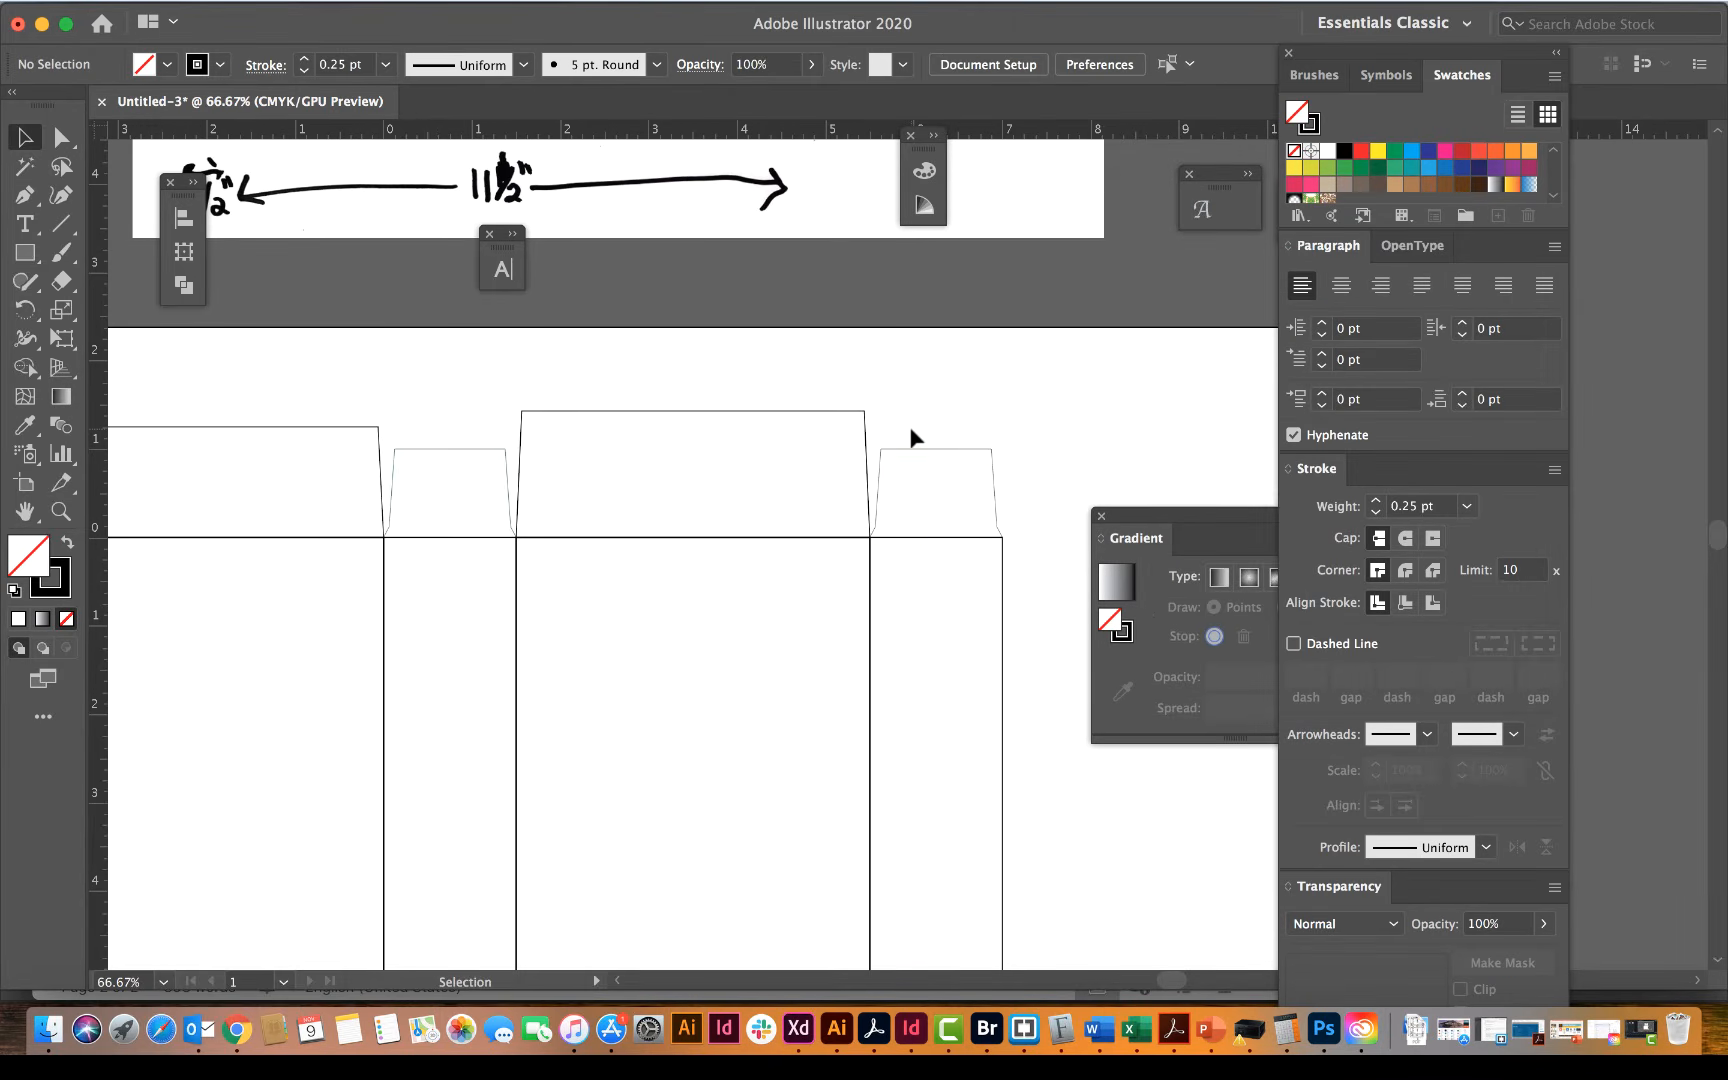
Step: Set the stroke weight of all four top flaps to 1 pt and deselect them
key("super+minus")
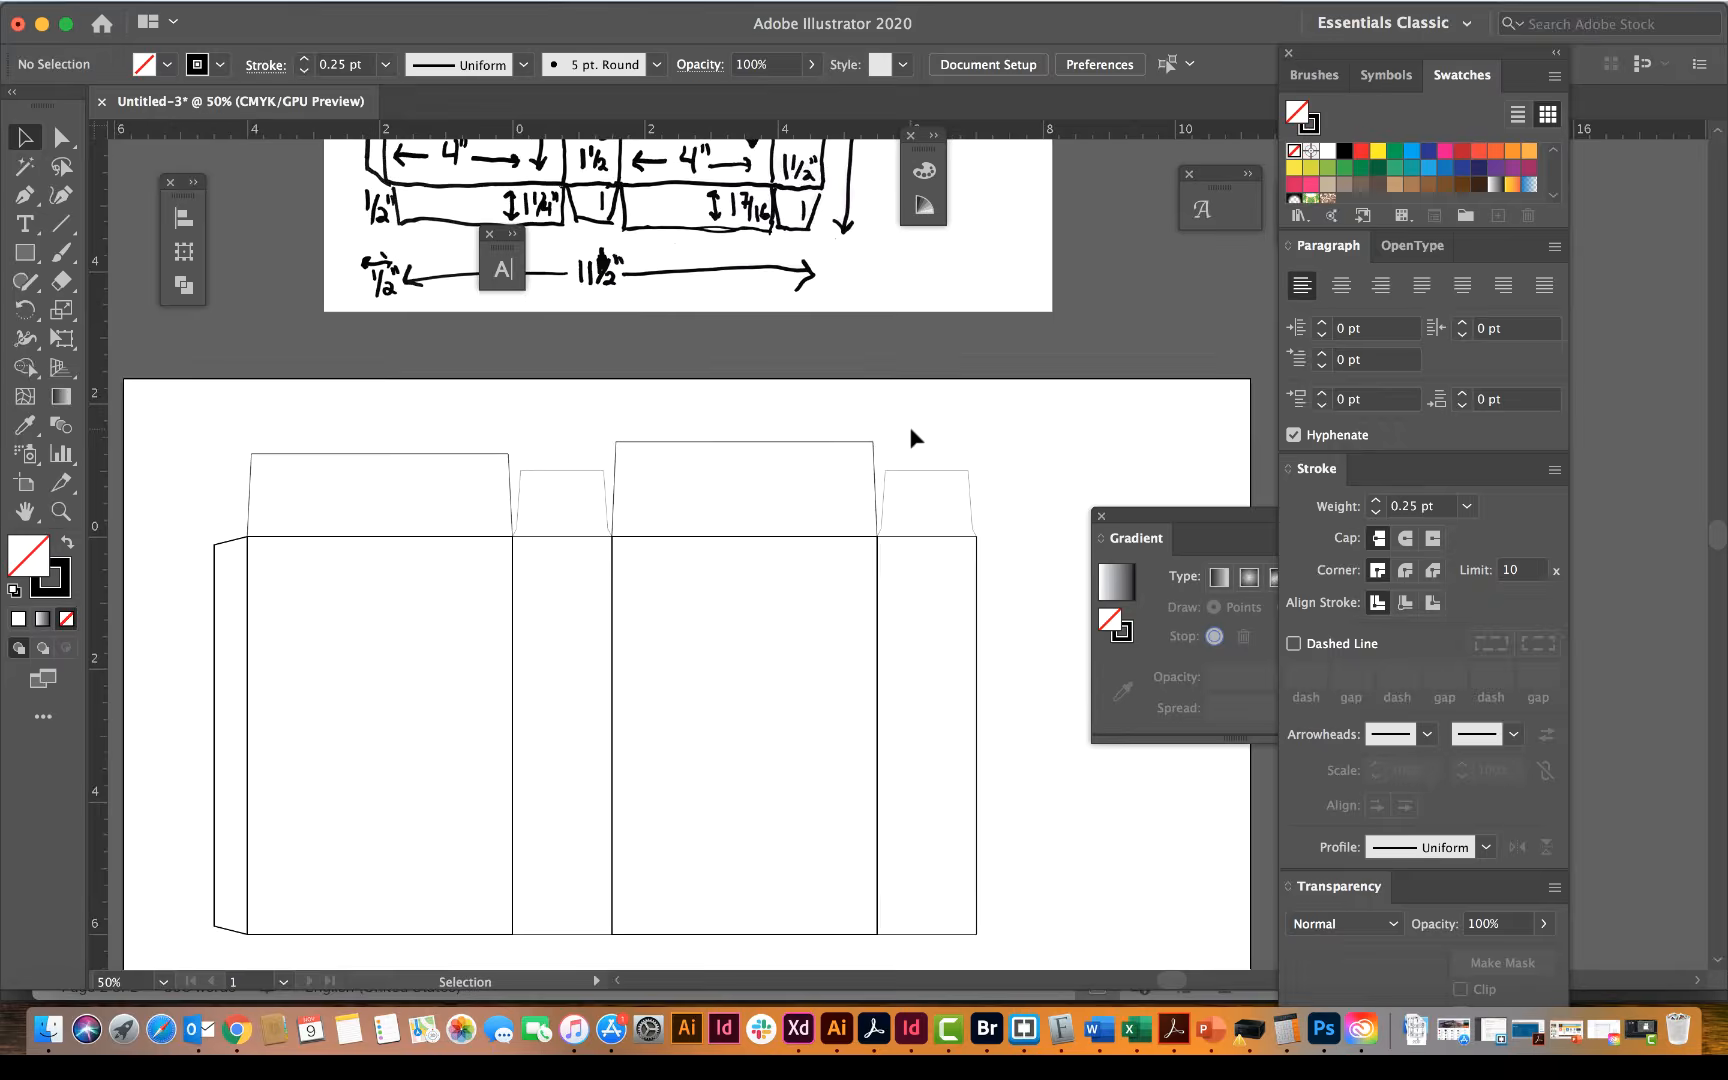
scroll(911, 430, "down", 3)
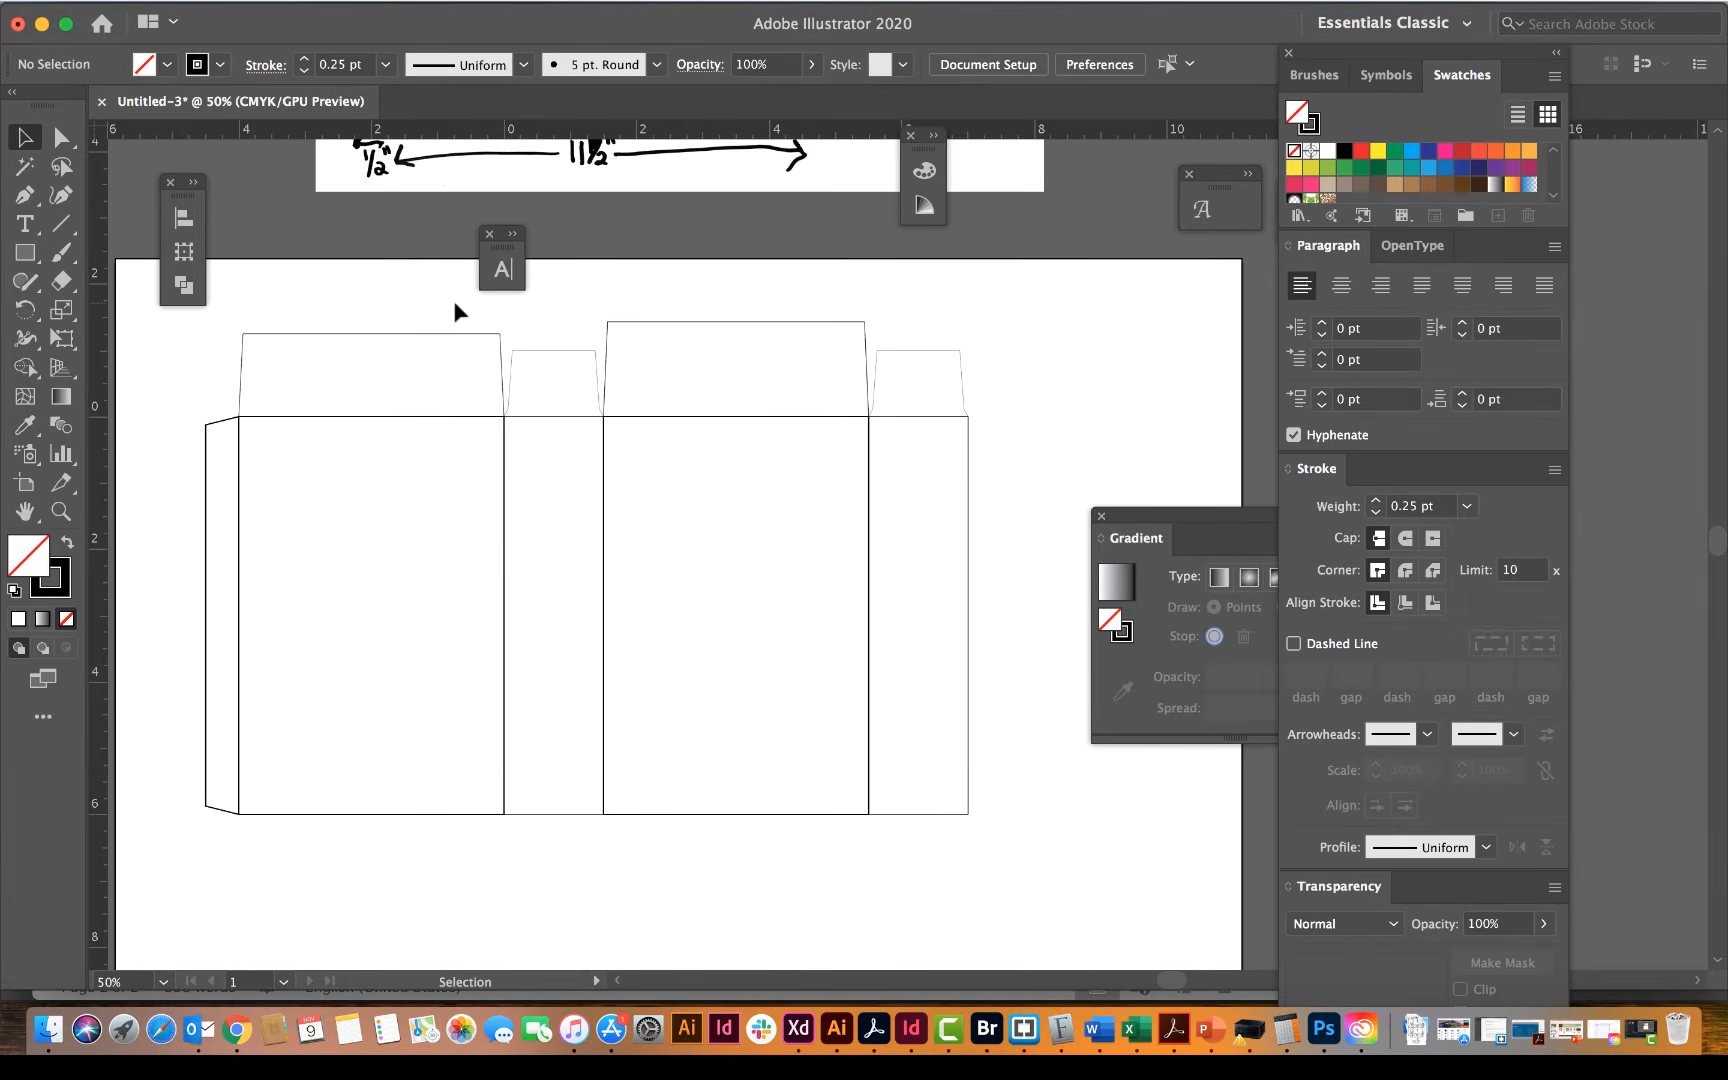
left_click_drag(454, 300, 967, 397)
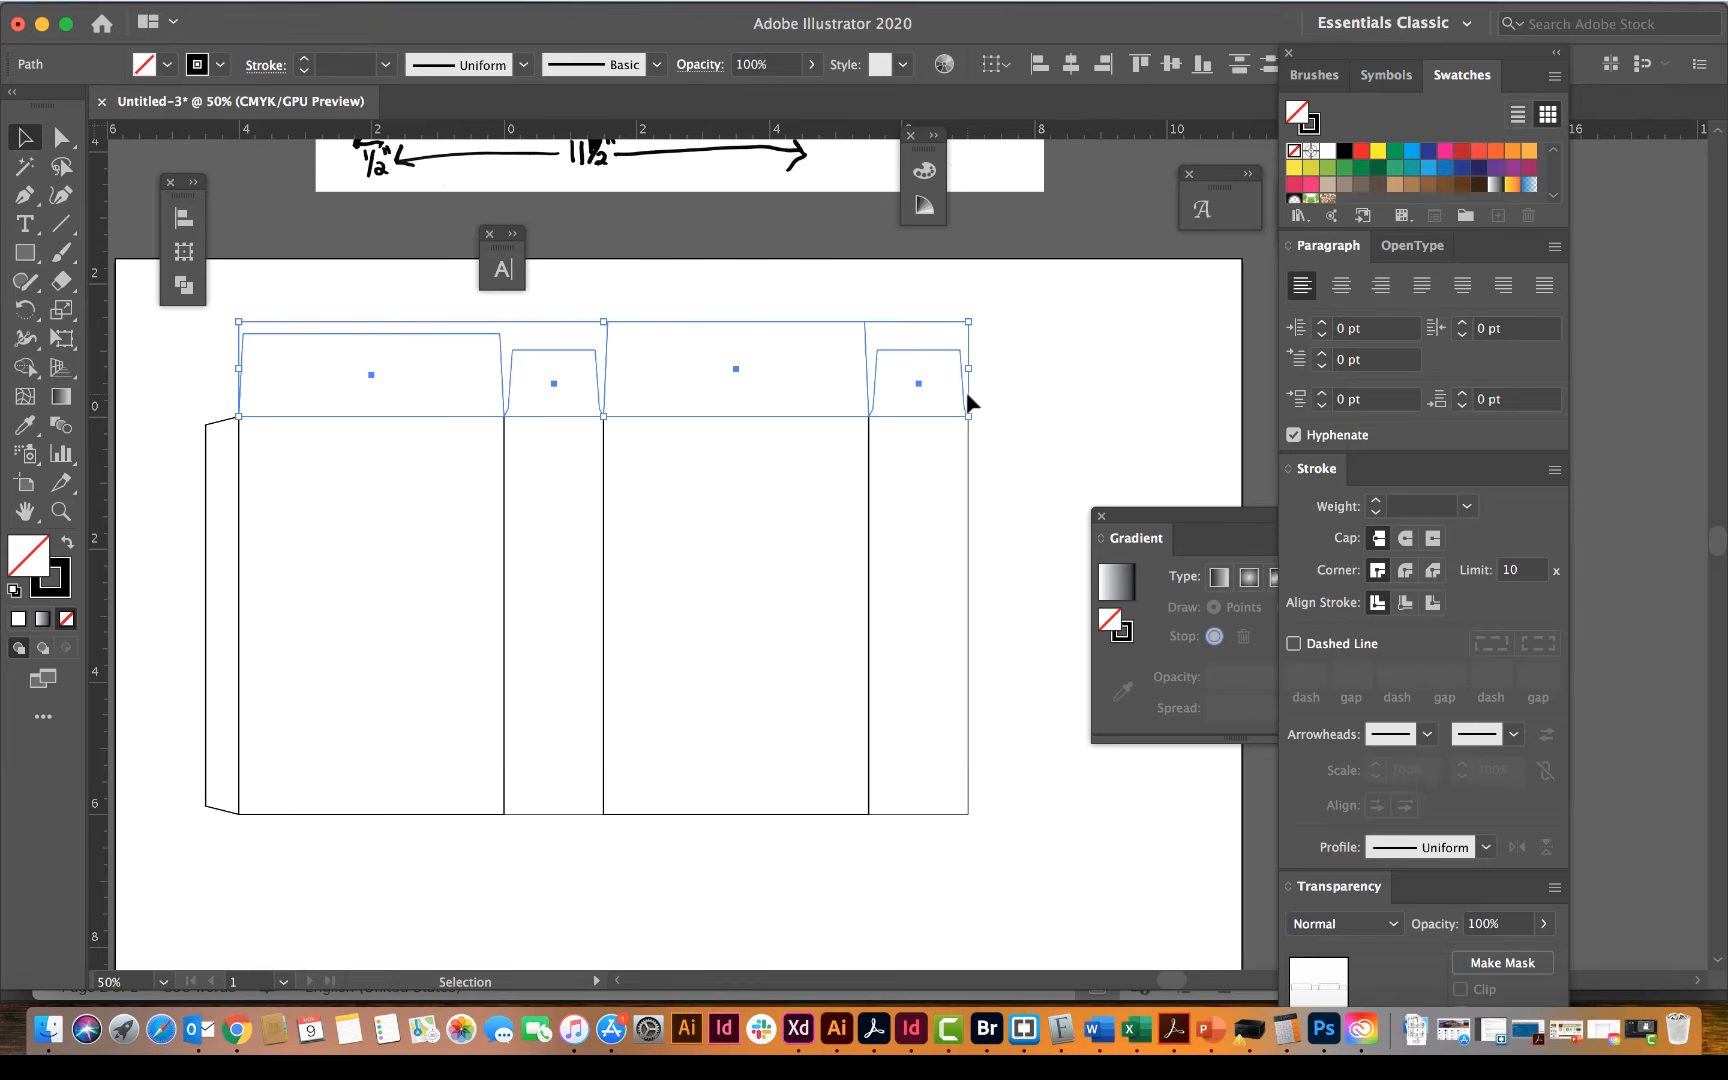
left_click(1375, 500)
left_click(1376, 500)
left_click(1376, 500)
left_click(1380, 500)
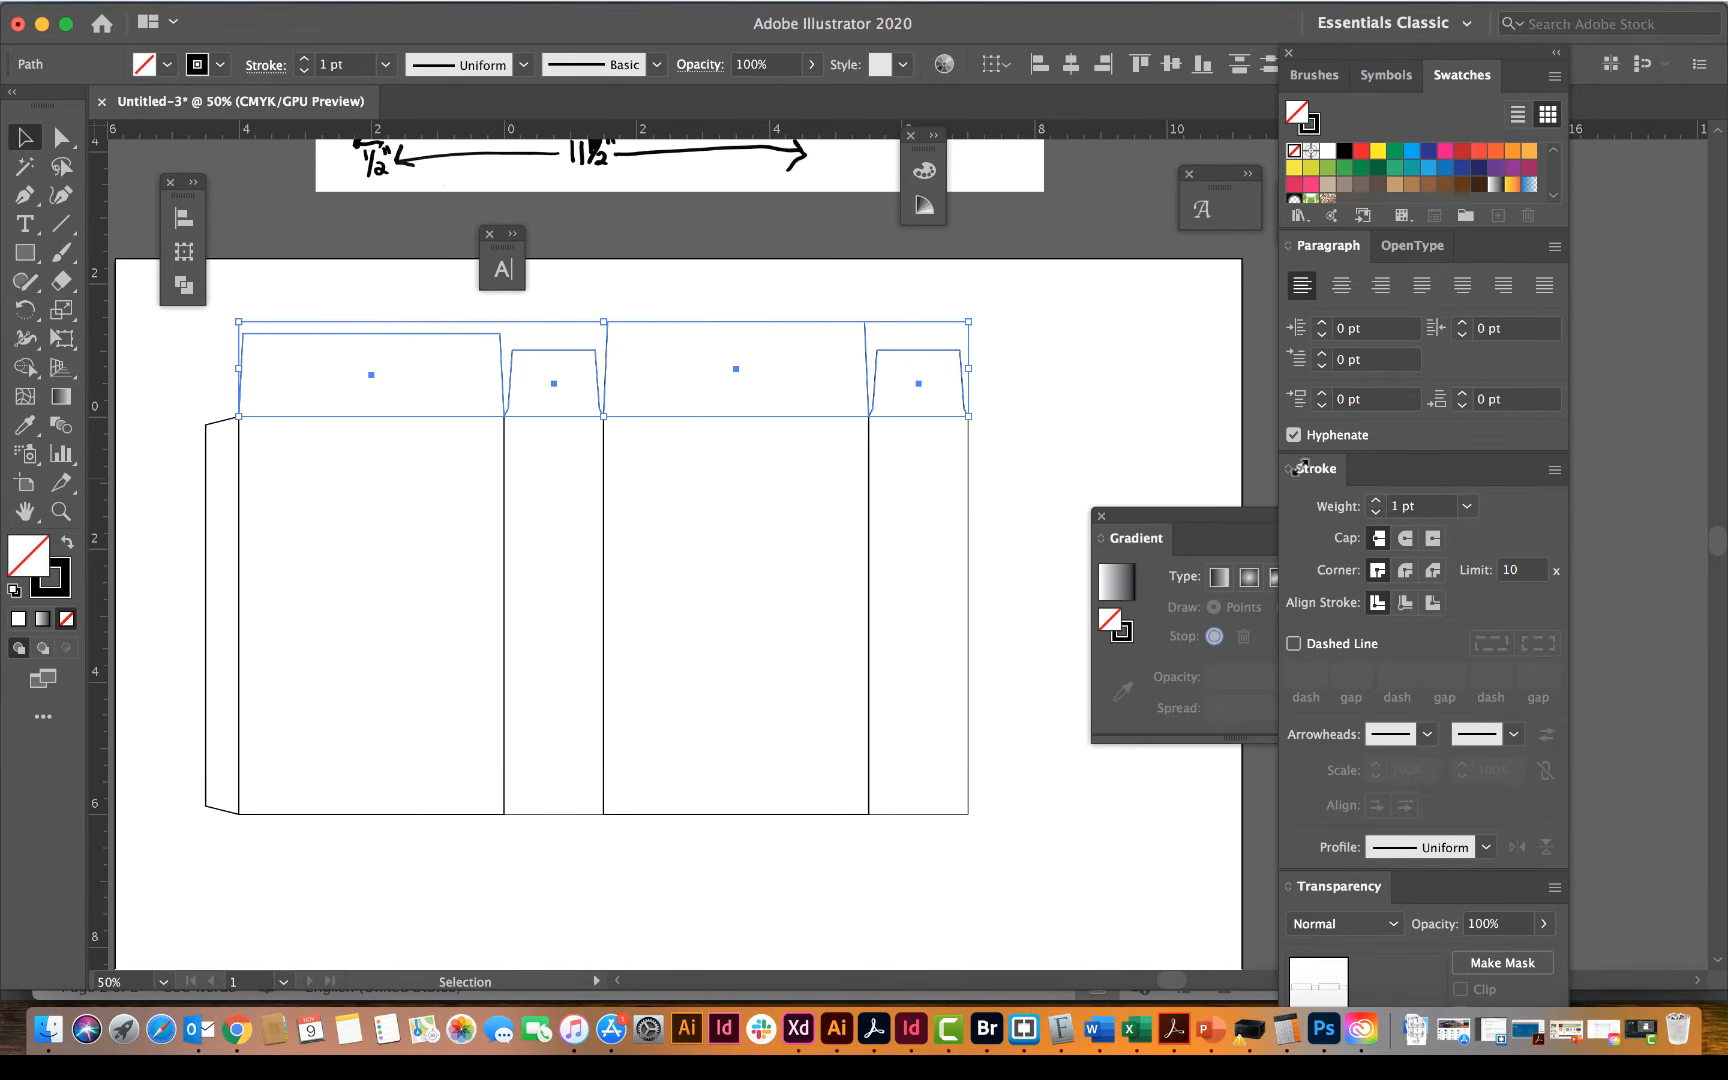
left_click(1145, 418)
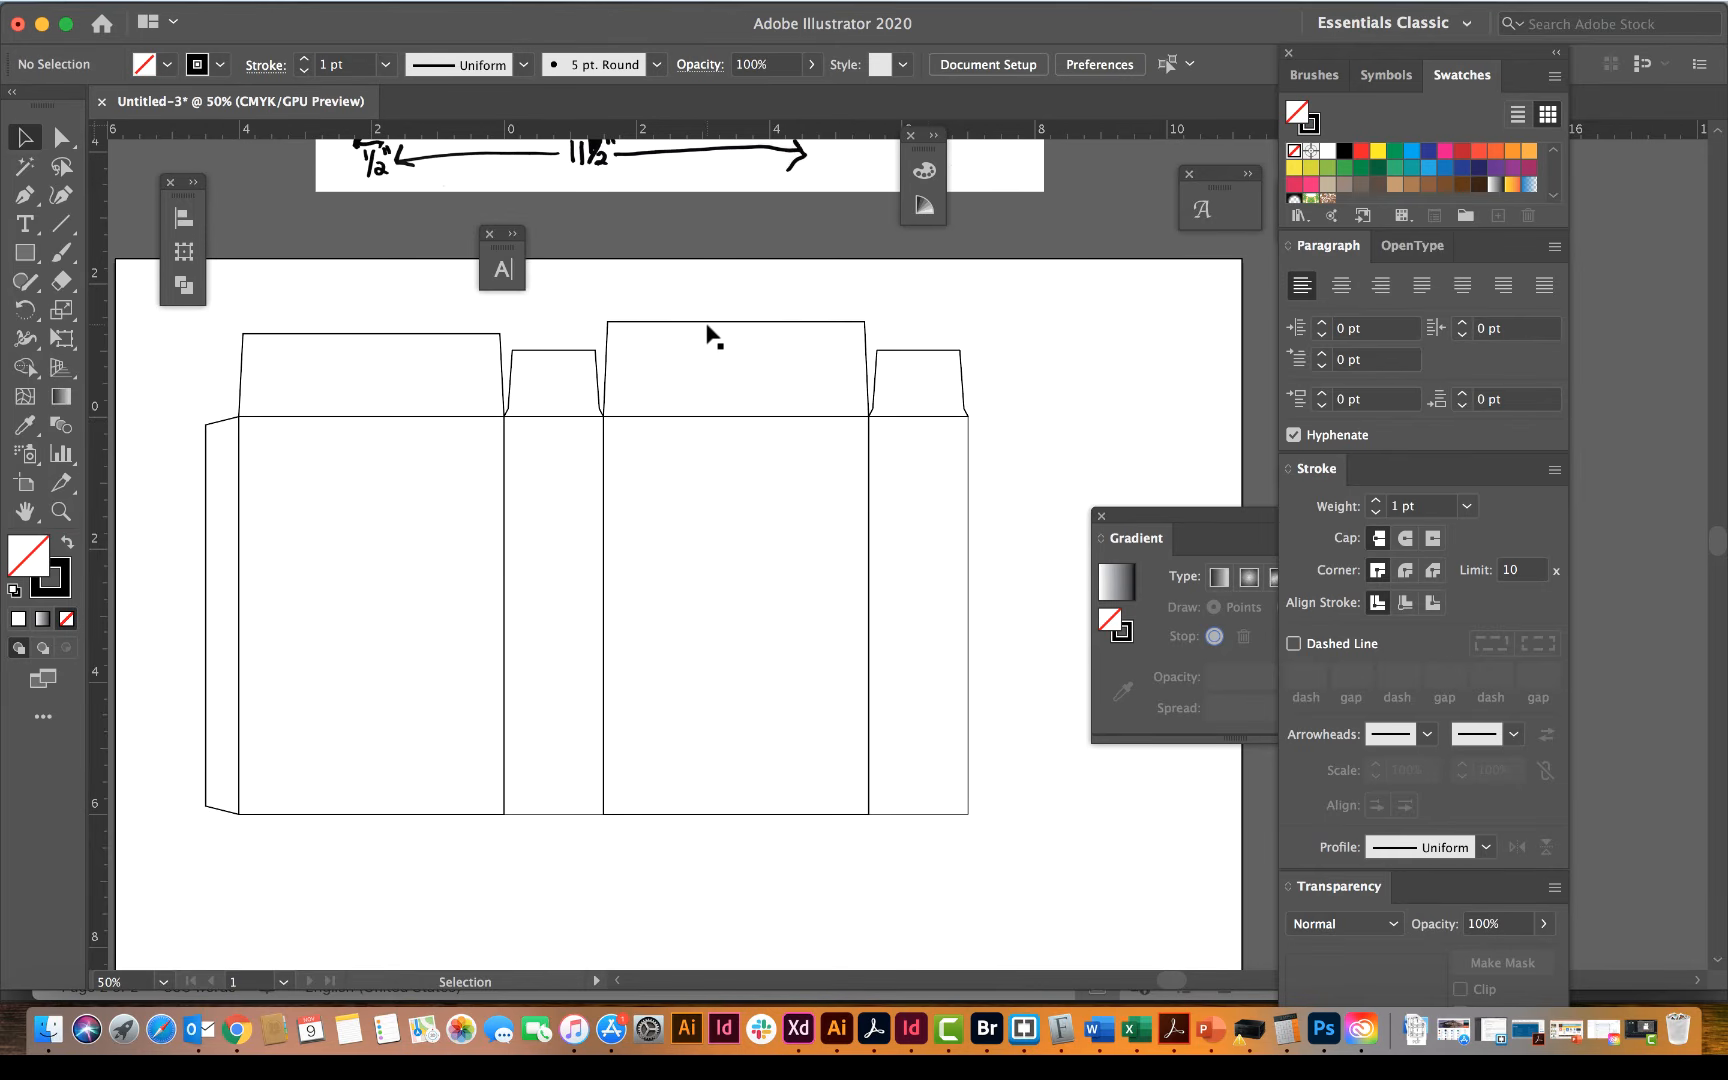
Step: Place a copy of all four top flaps 0 in horizontally and 6 in vertically, onto the lower edge of the box panels
scroll(710, 335, "up", 5)
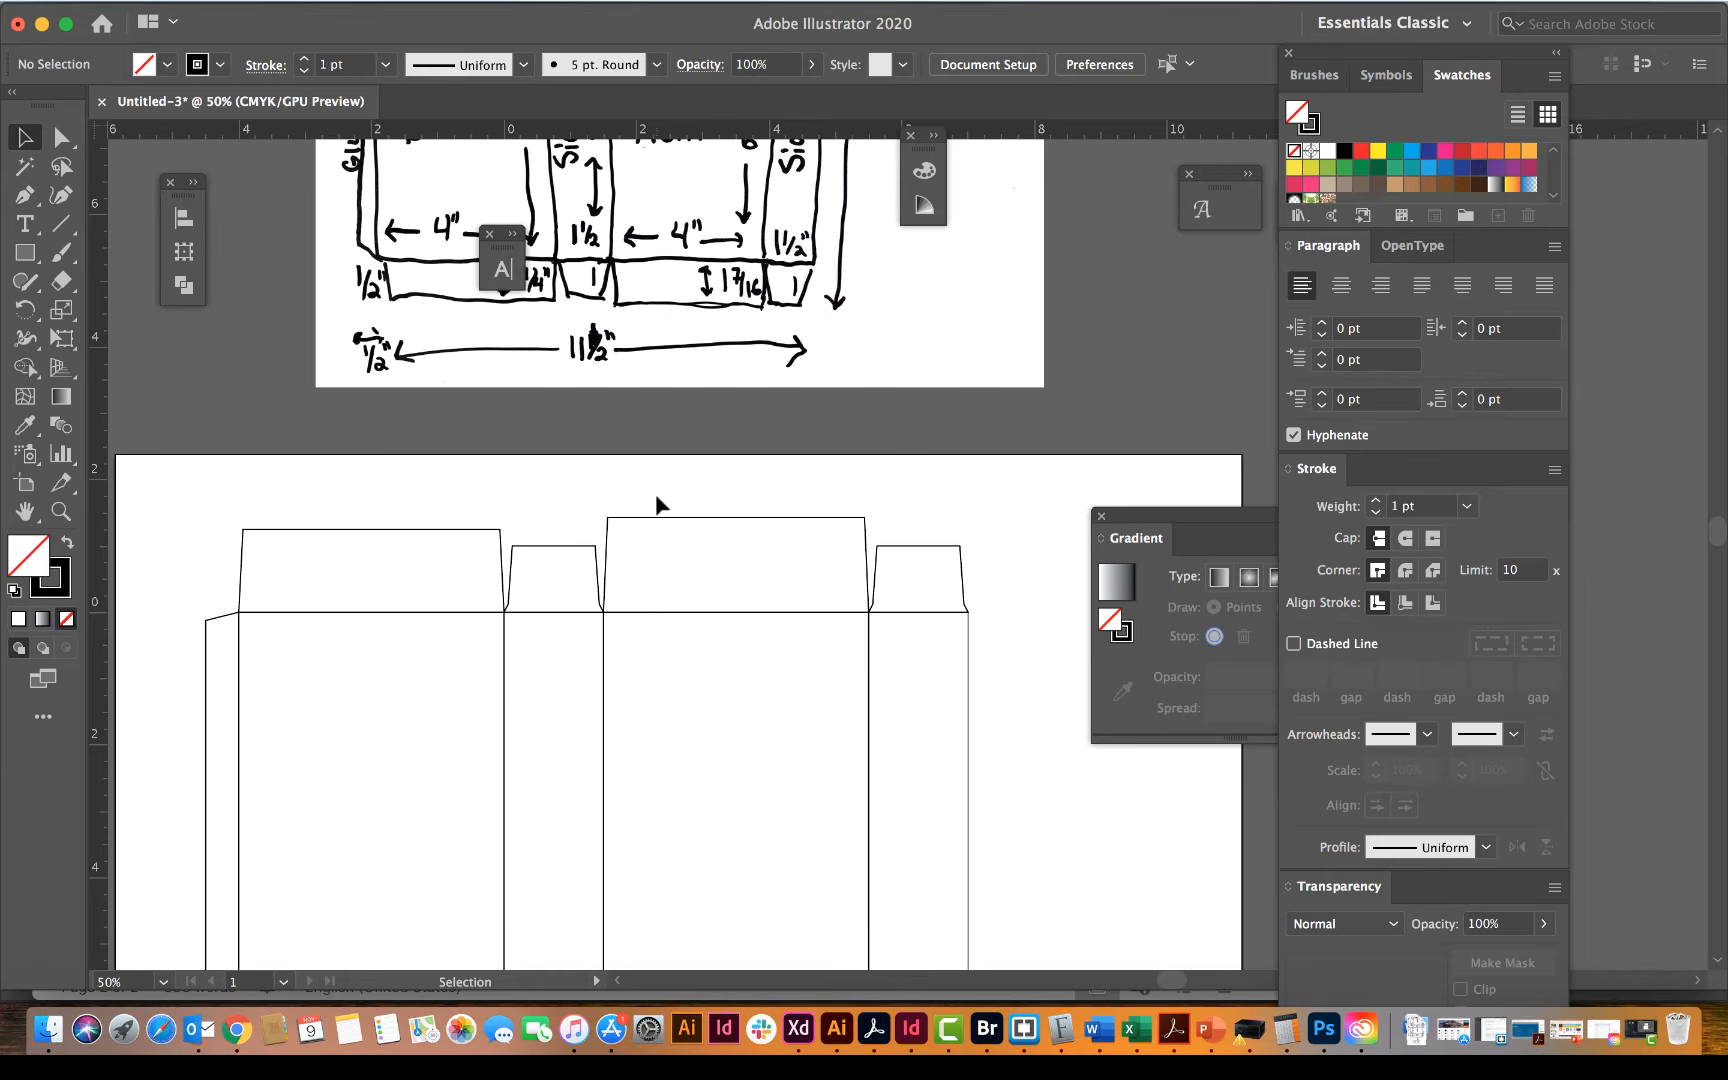
scroll(636, 589, "up", 3)
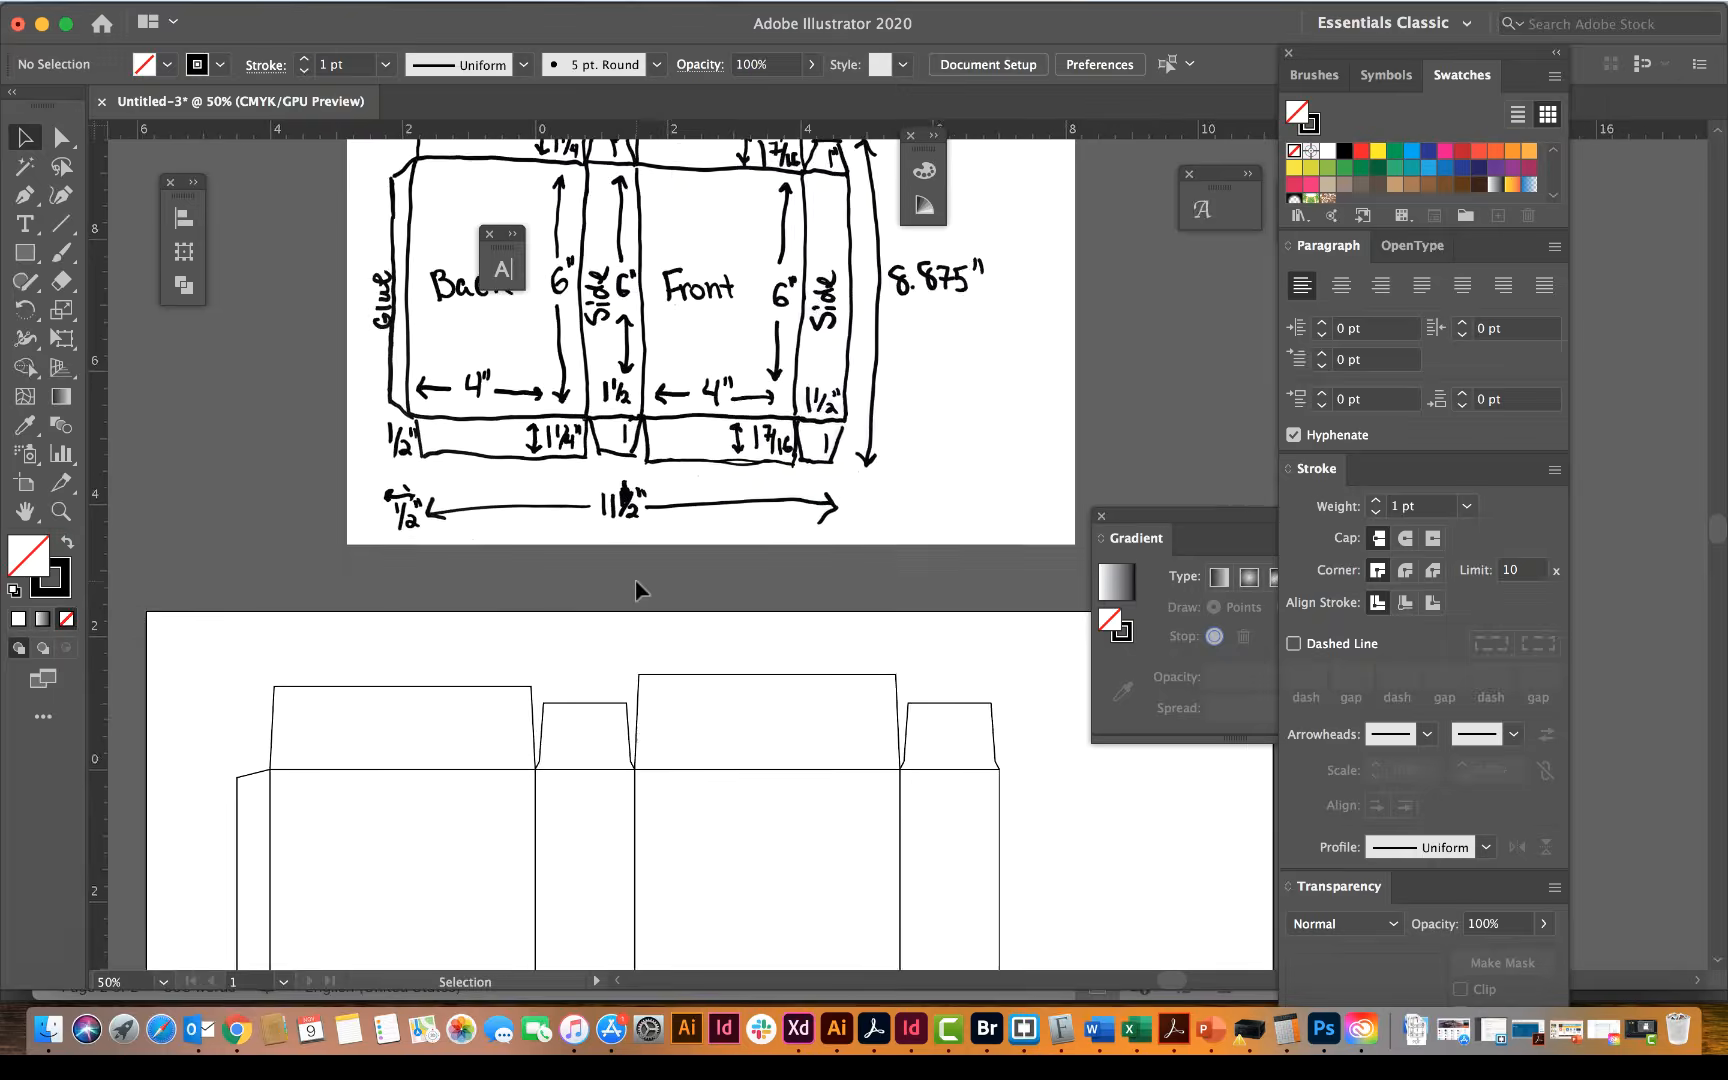
scroll(636, 589, "down", 2)
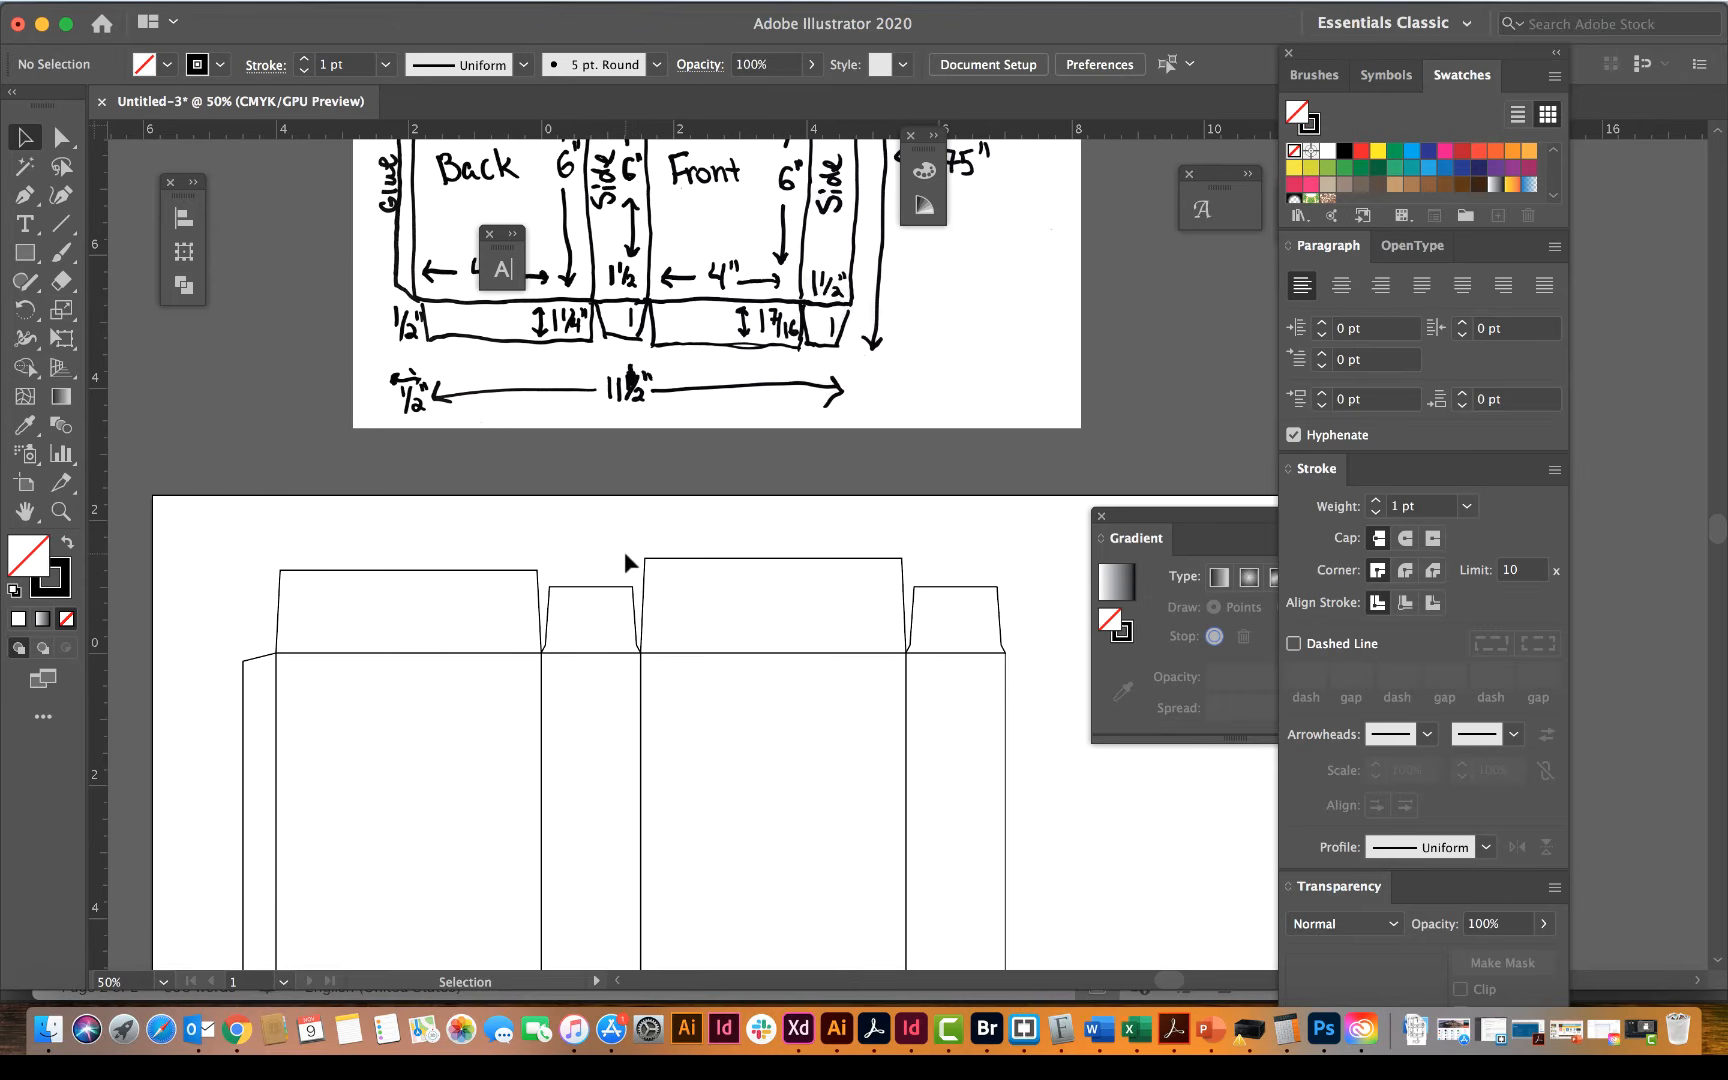
scroll(624, 551, "down", 3)
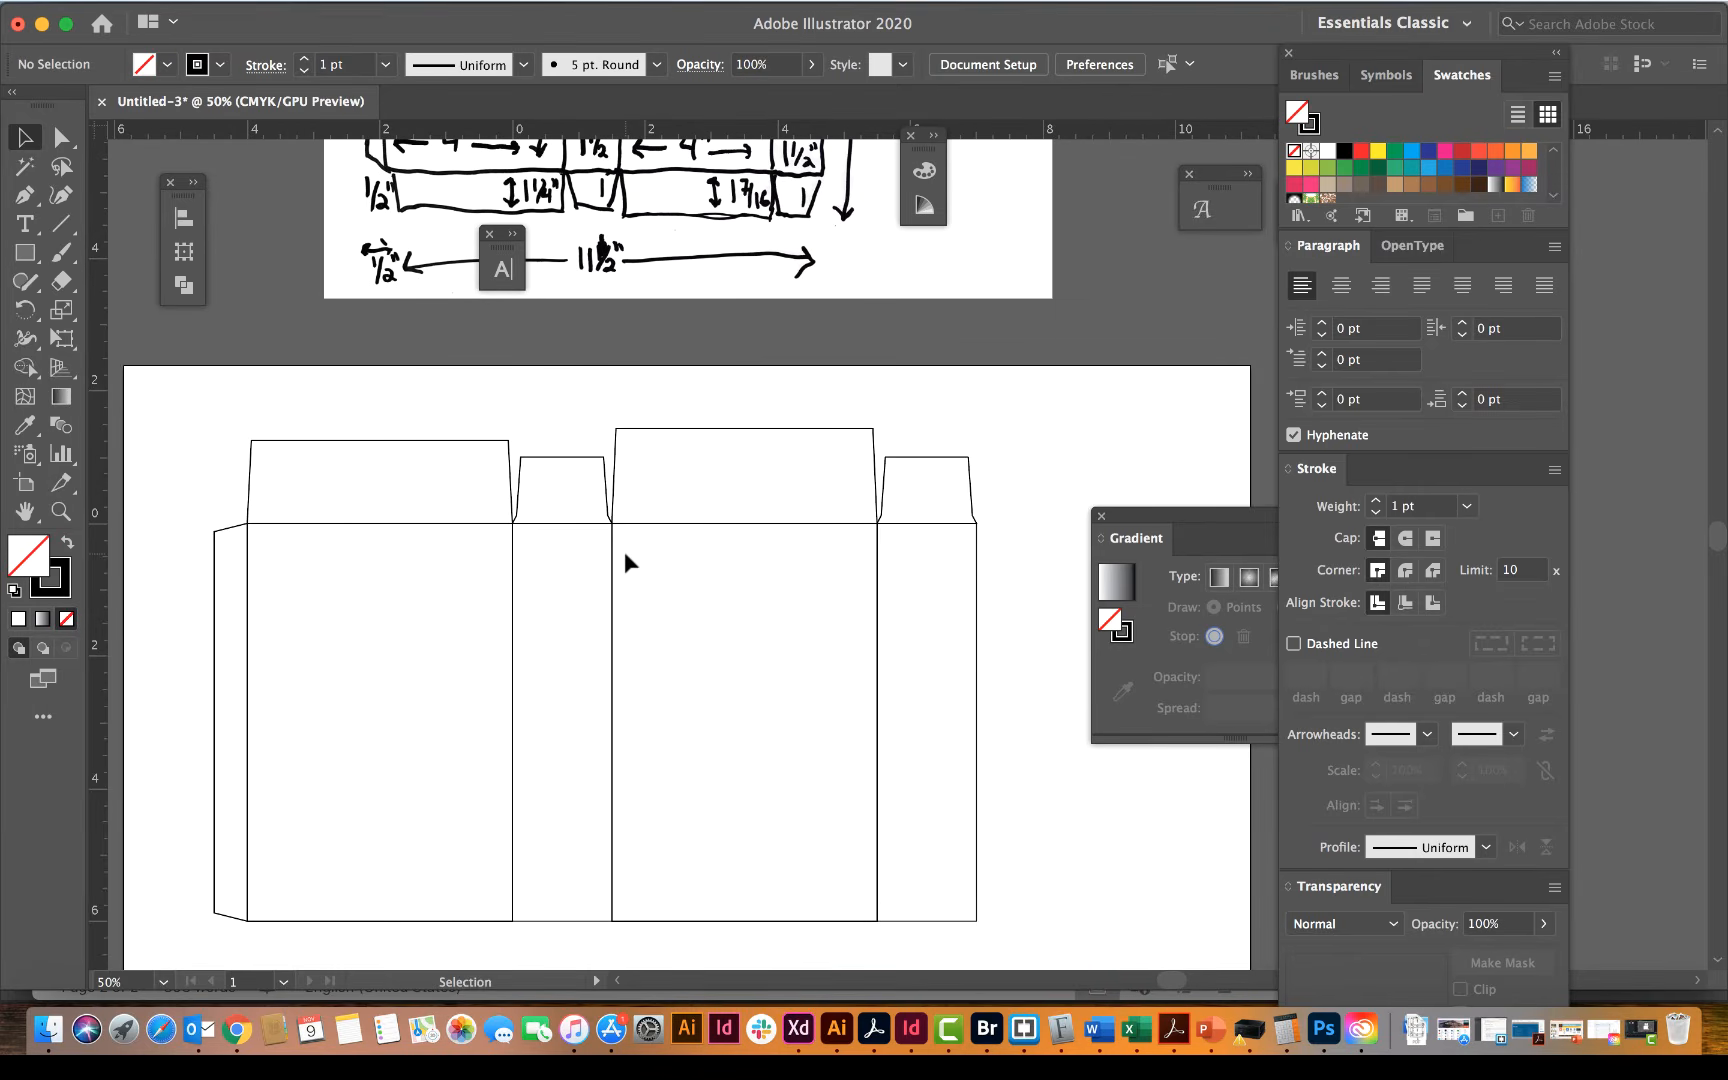
left_click_drag(431, 392, 887, 491)
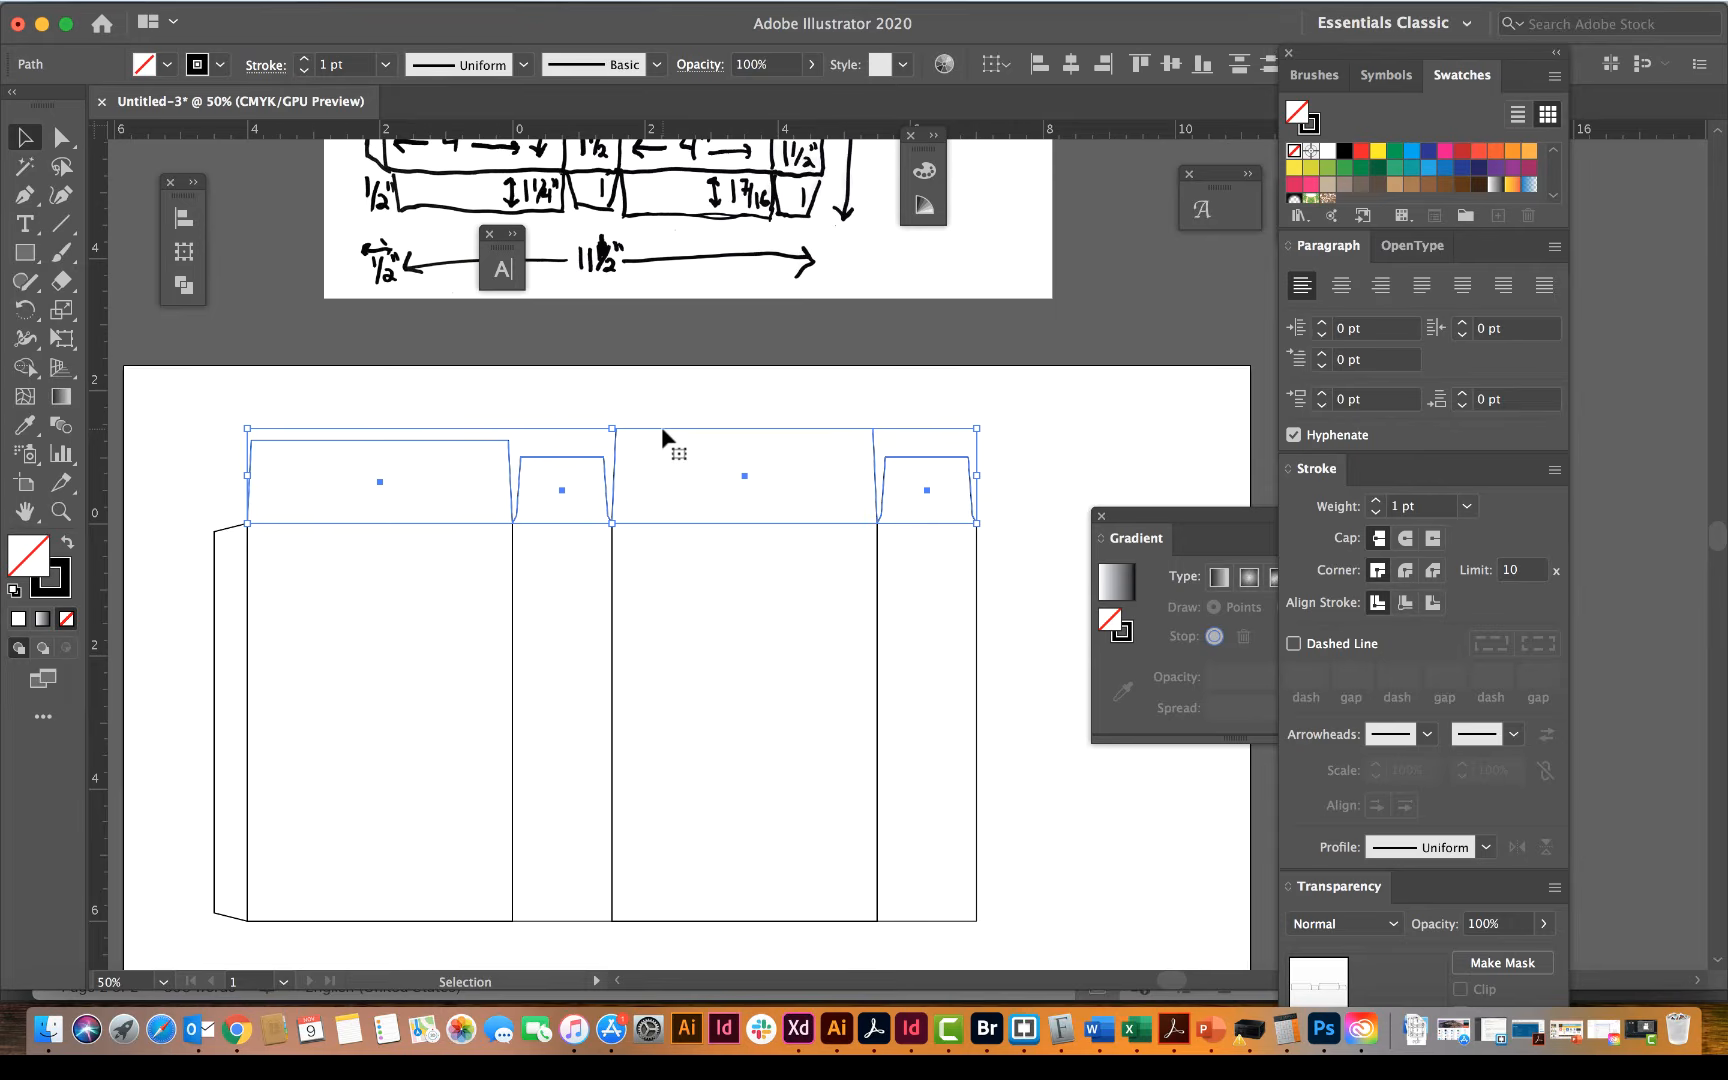
key("Return")
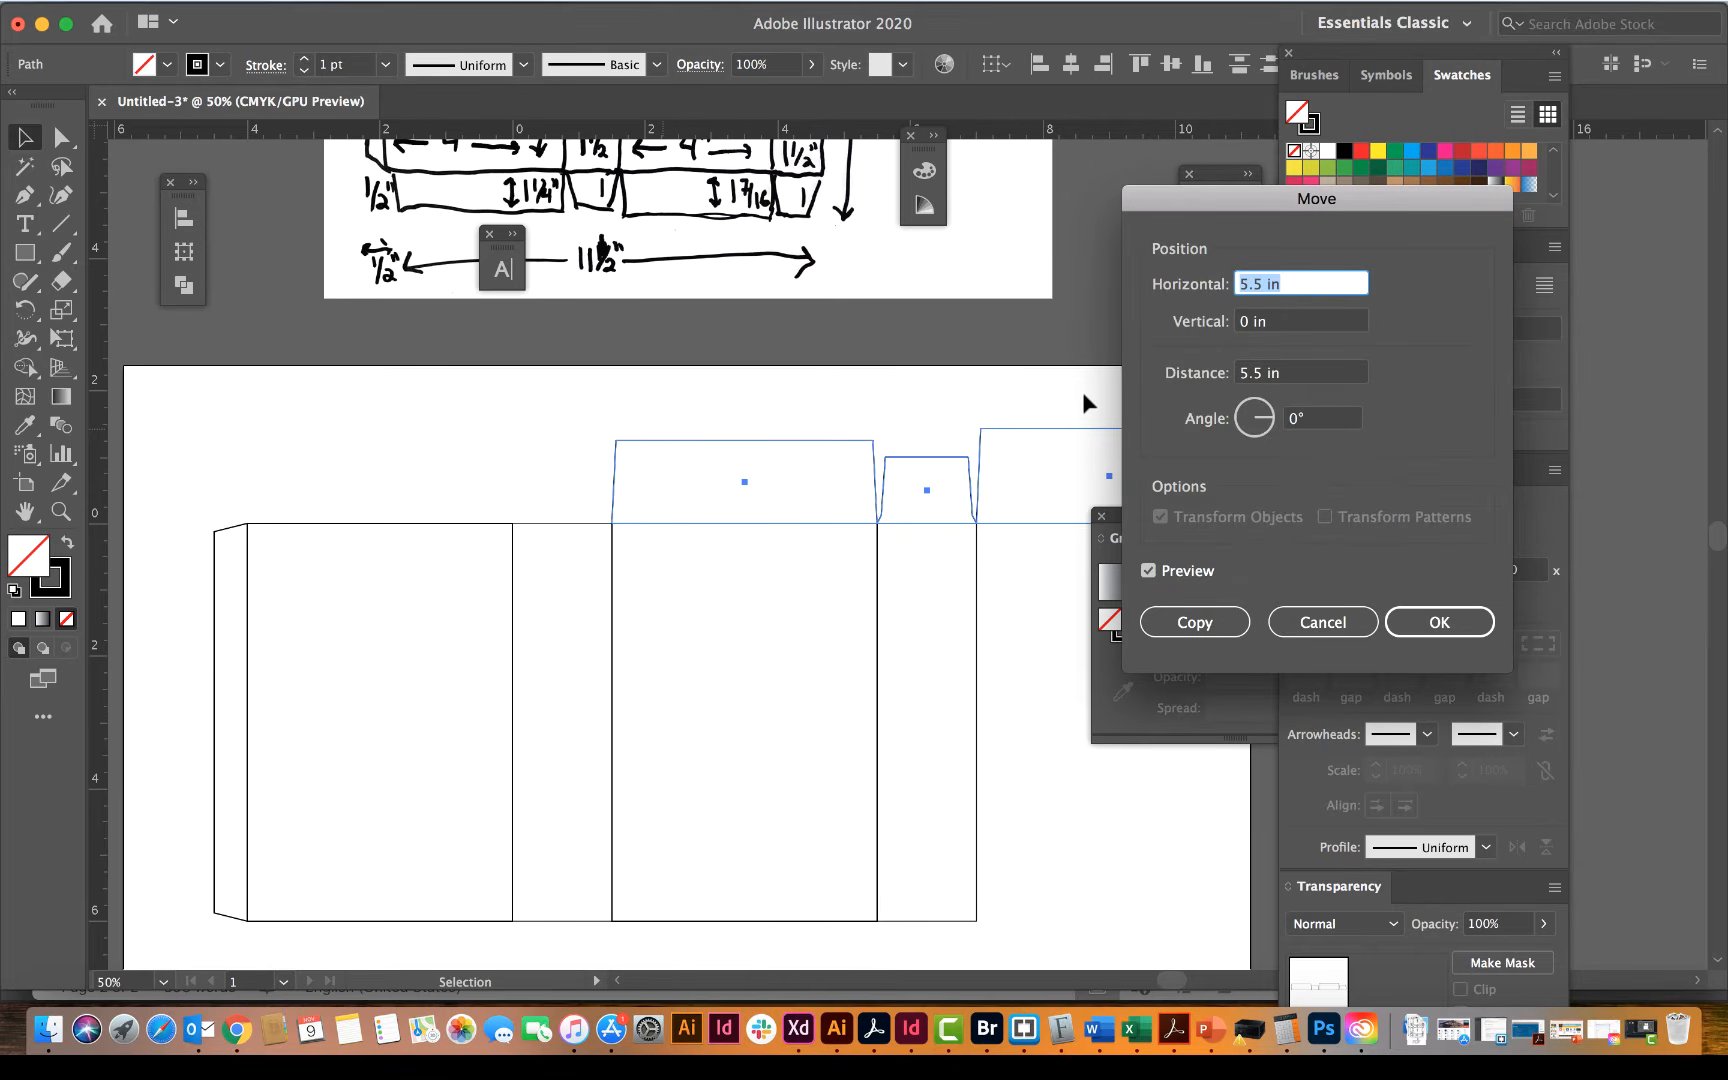
type("0")
key("Tab")
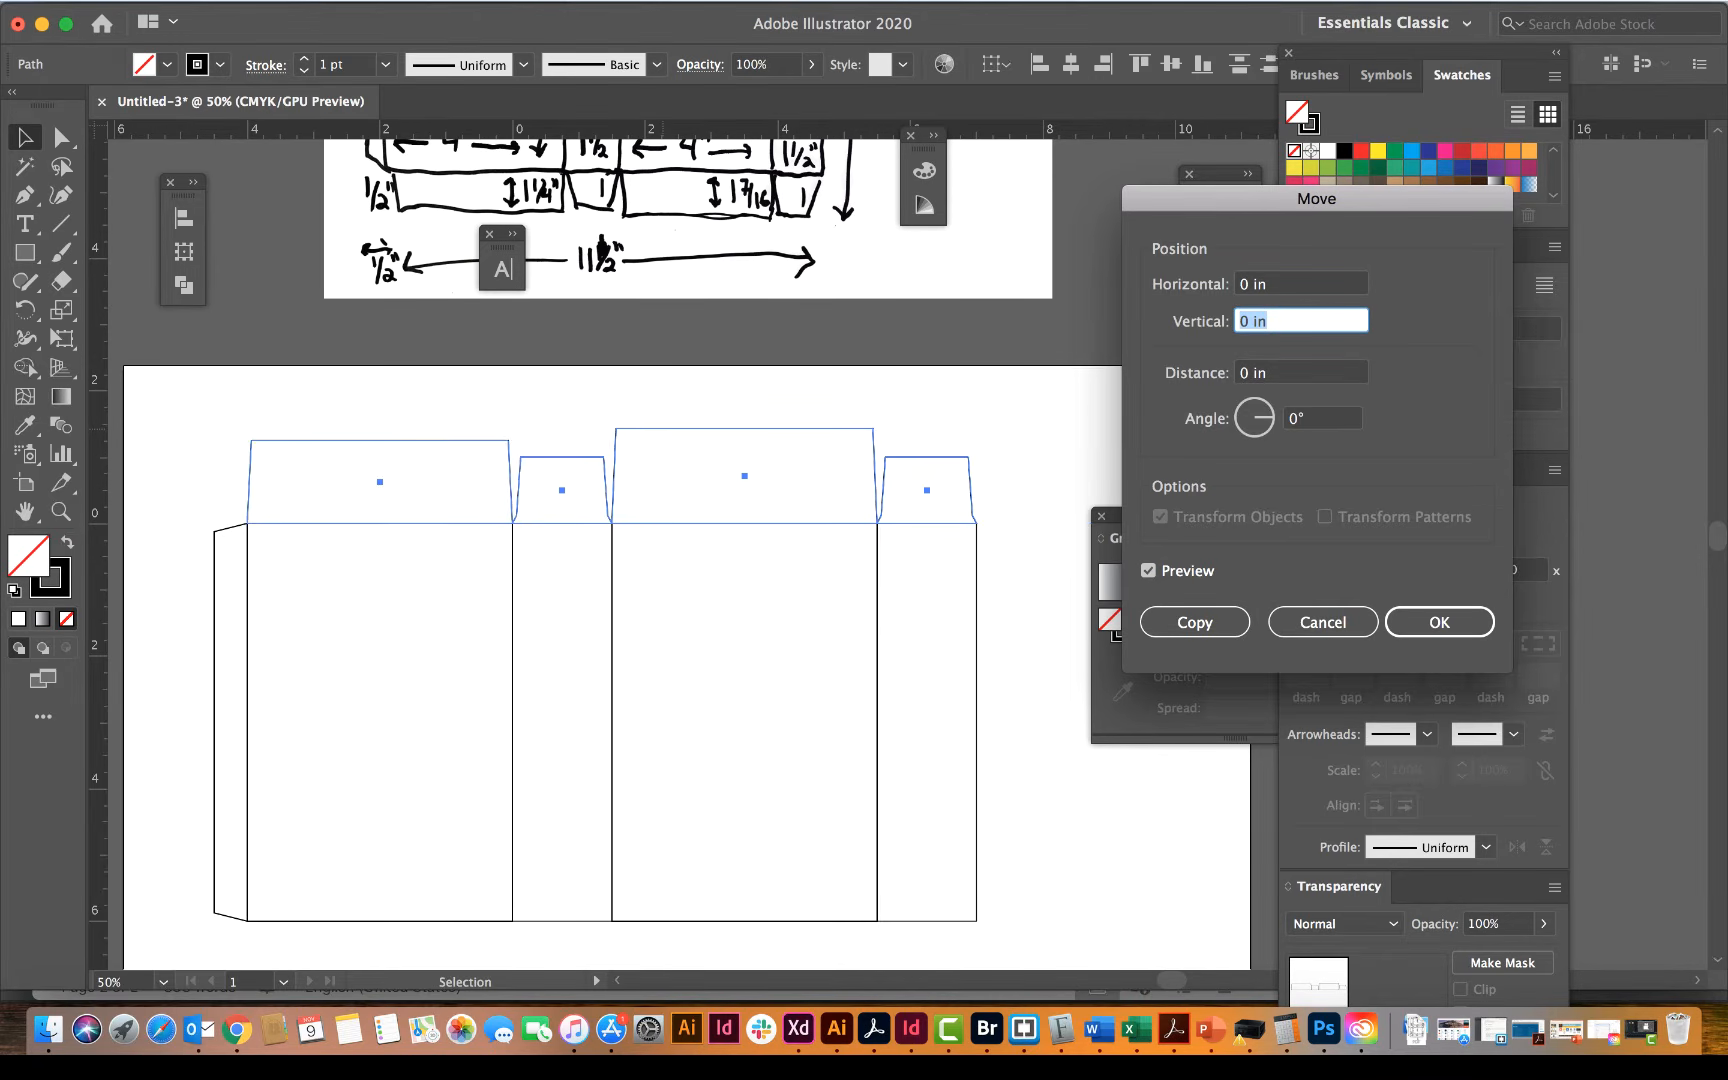
type("6")
left_click(1148, 571)
left_click(1148, 571)
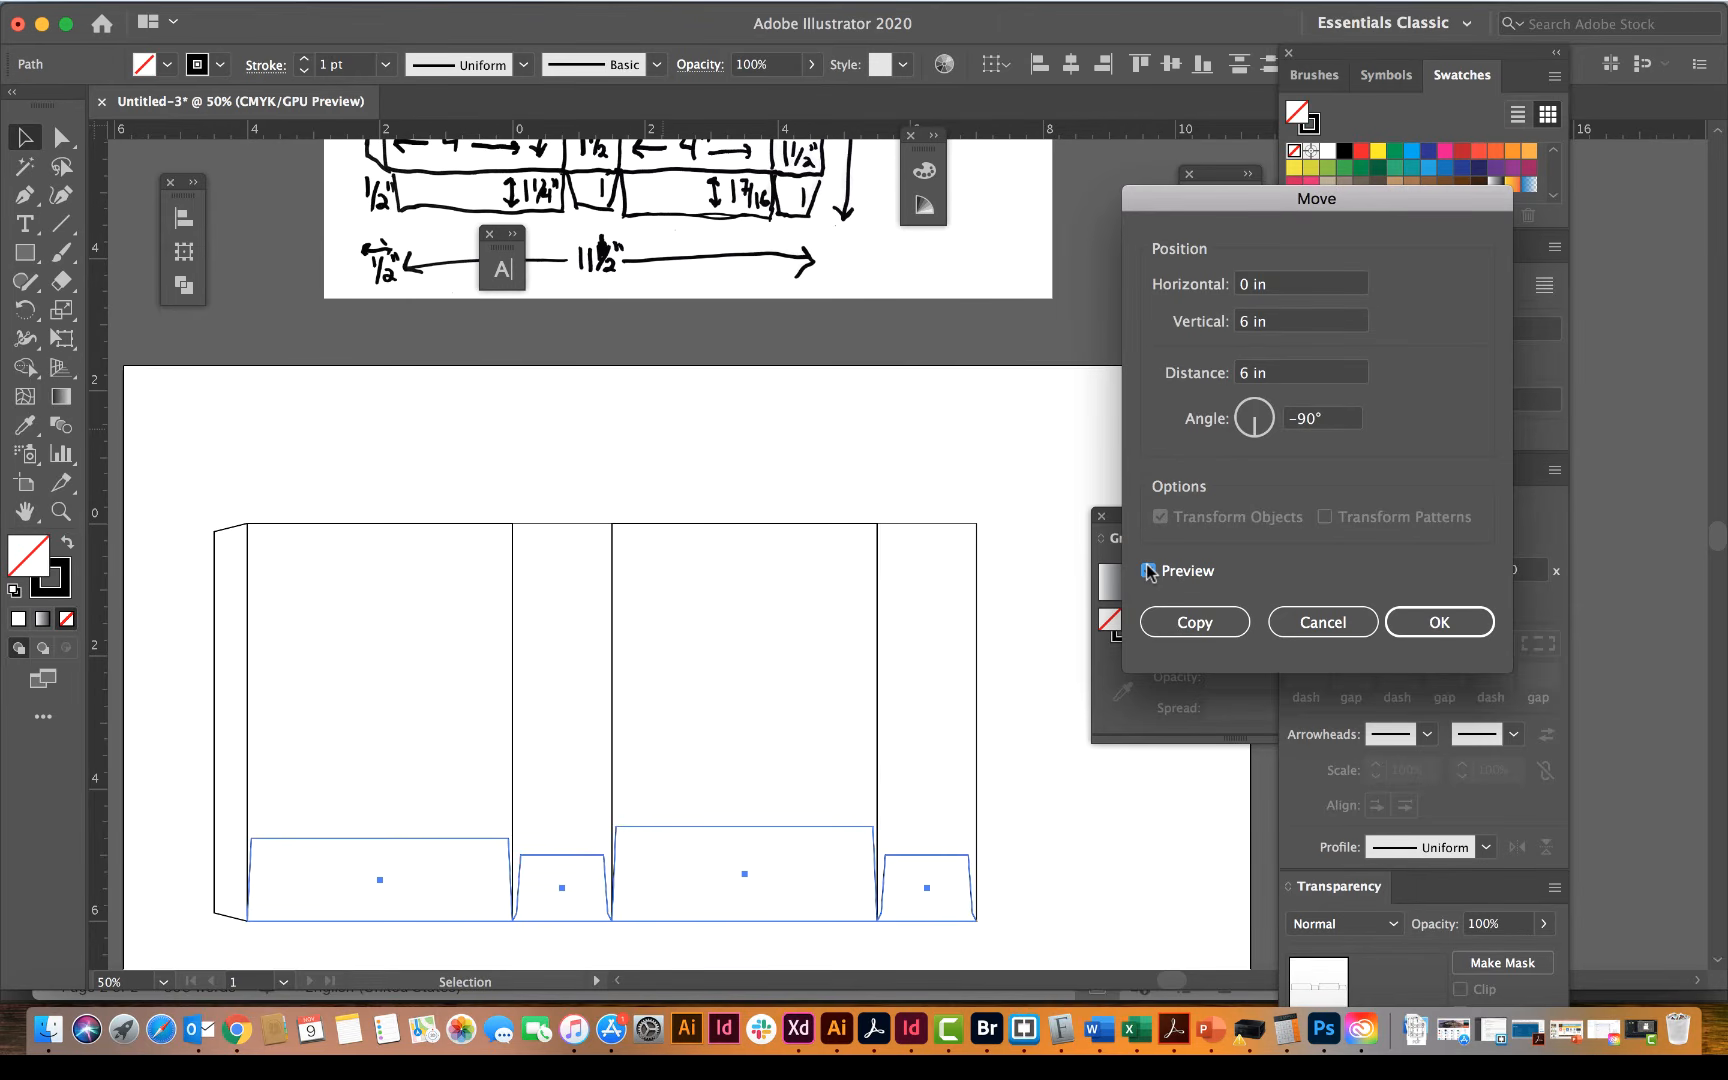
left_click(1185, 623)
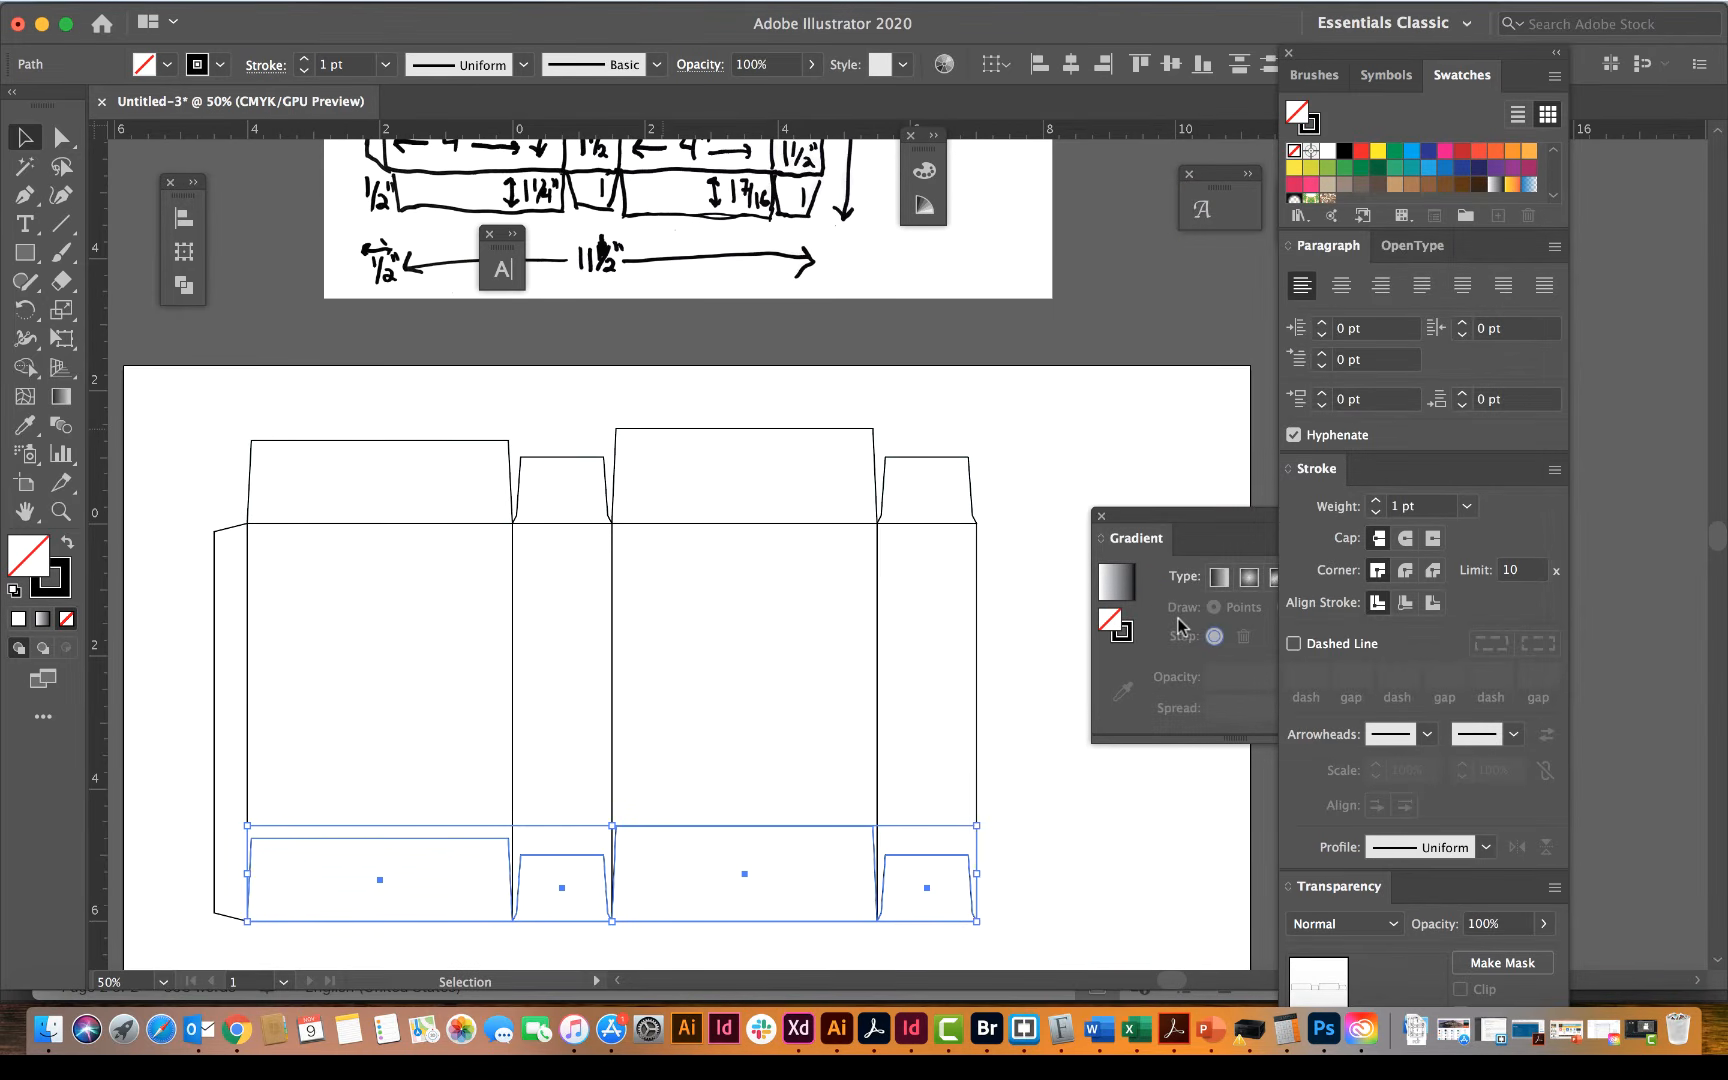
Step: Flip the copied flaps vertically so they extend below the panels, deselect them, and close the small floating Character panel over the artwork
scroll(803, 713, "down", 4)
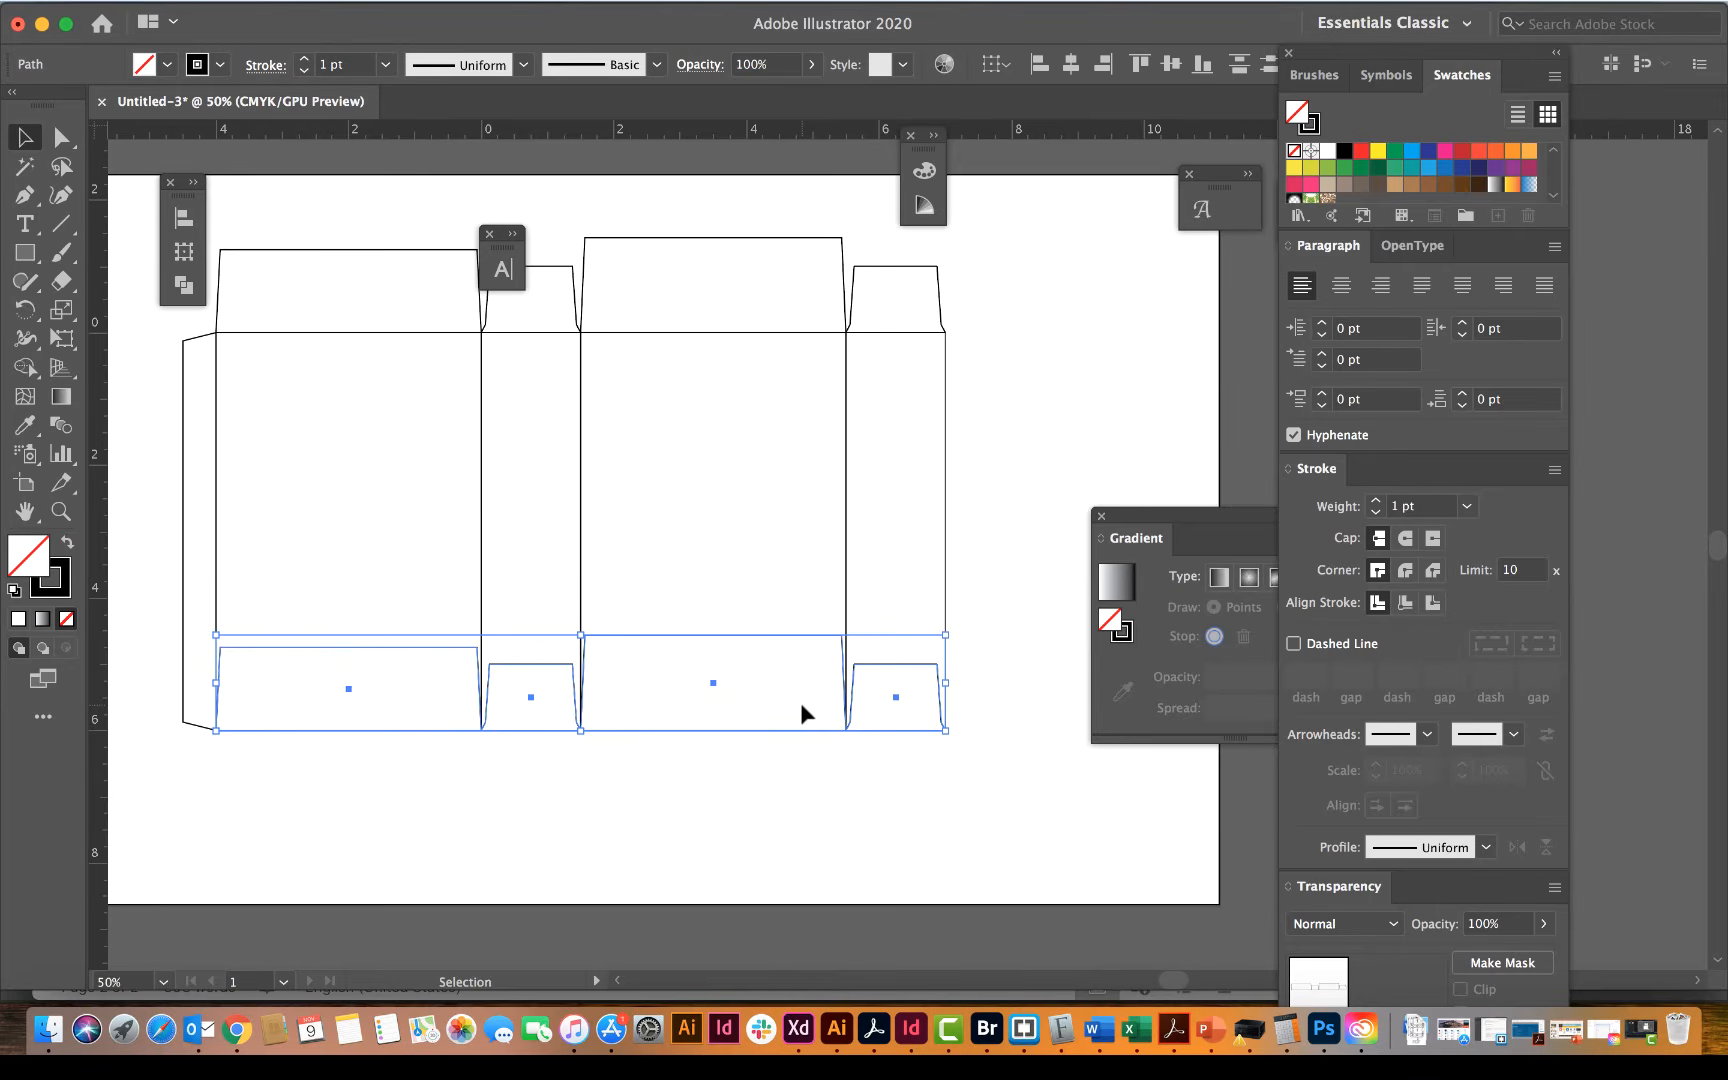
left_click(199, 192)
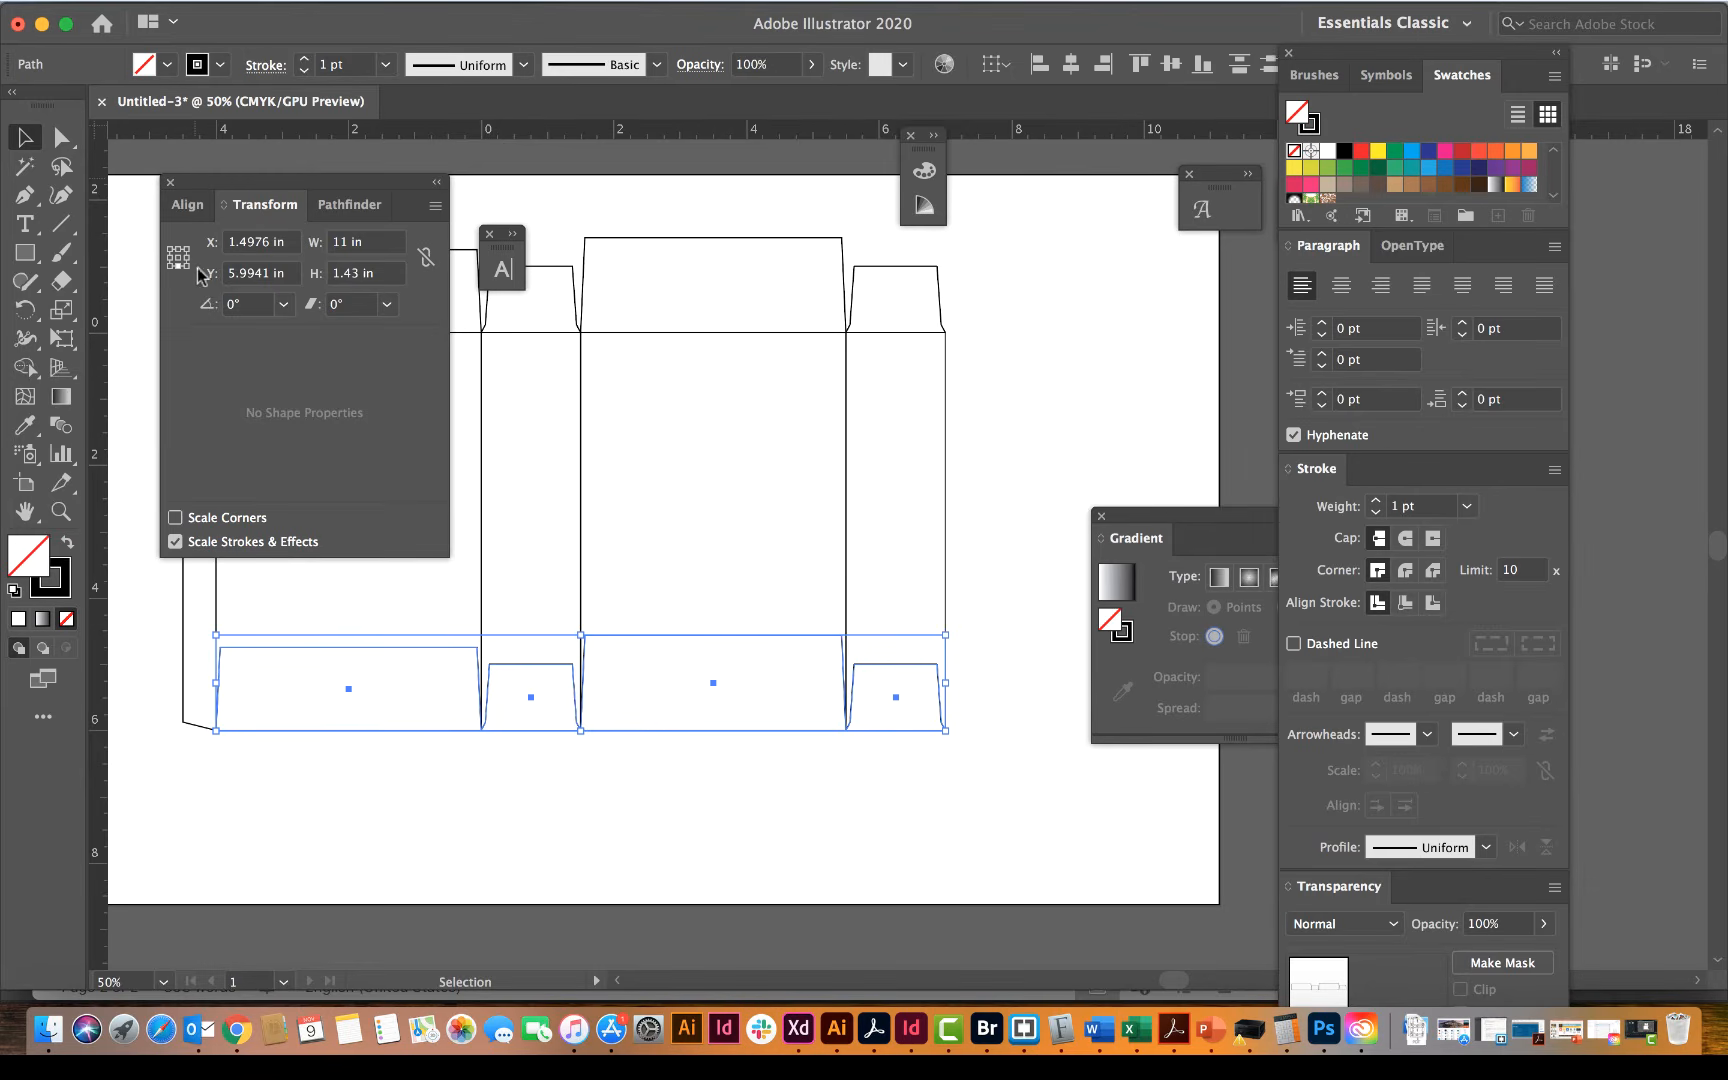
left_click(432, 207)
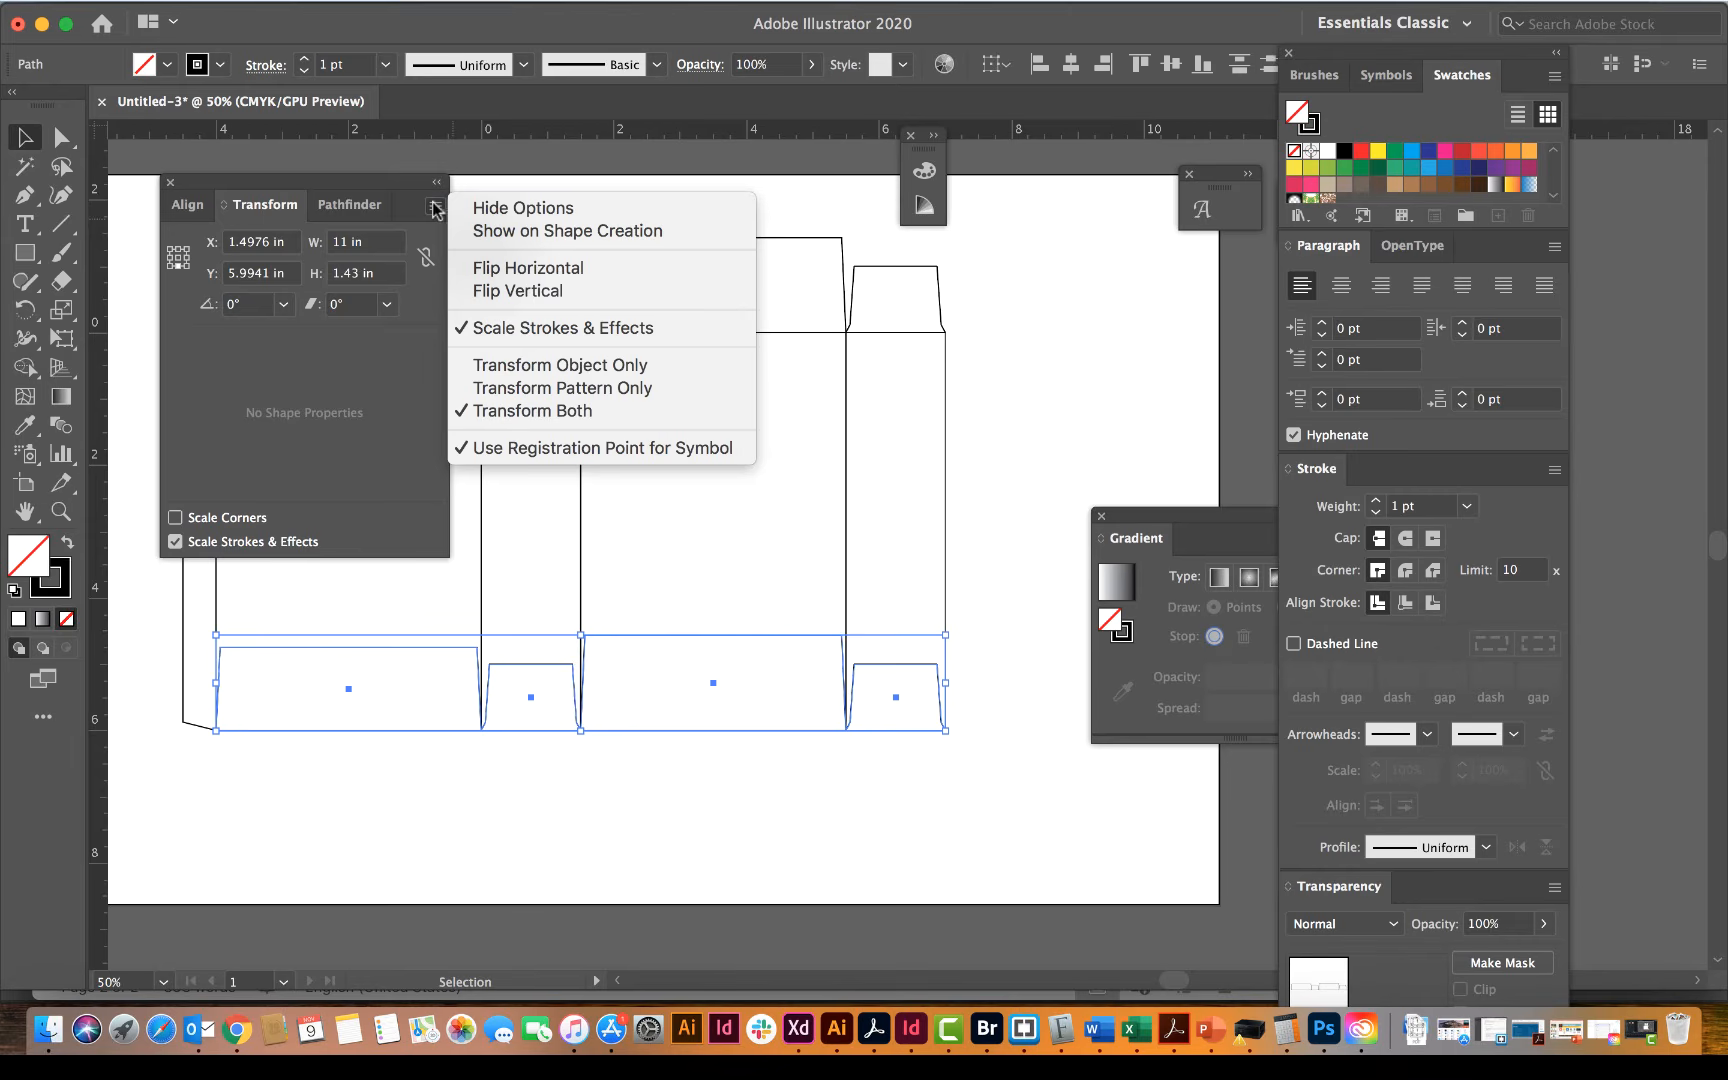
left_click(478, 291)
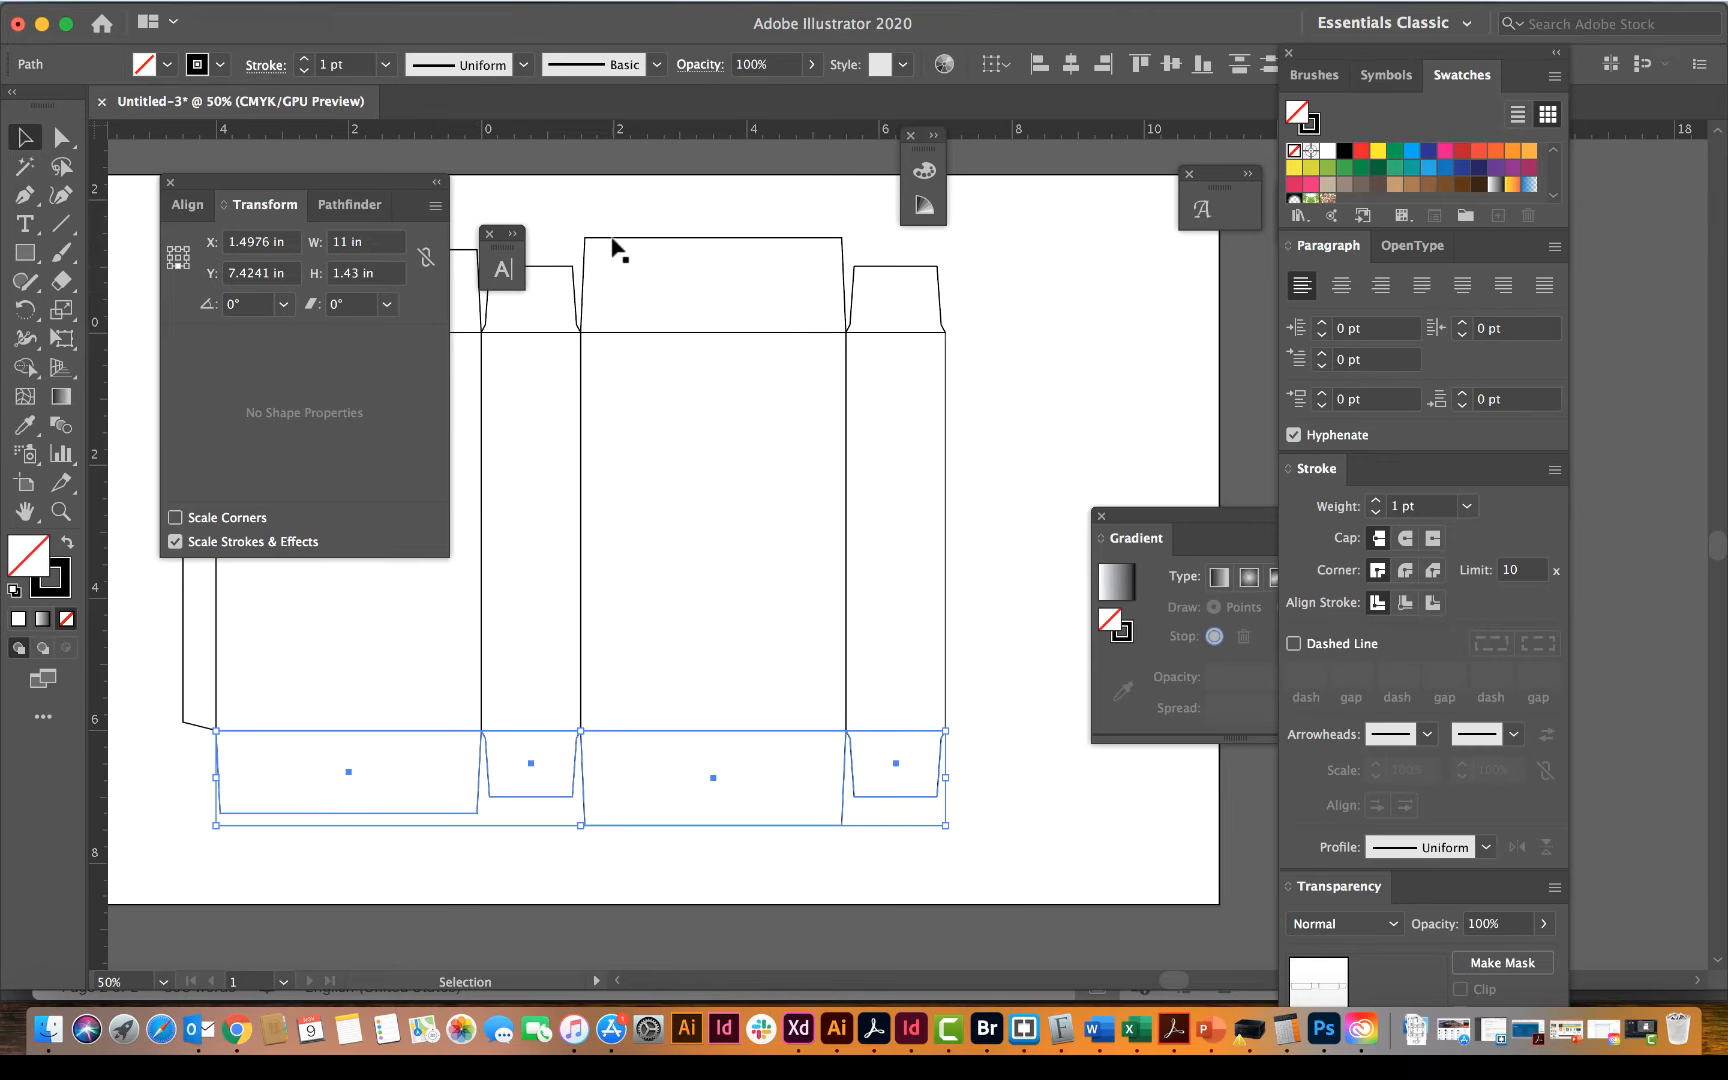
left_click(443, 188)
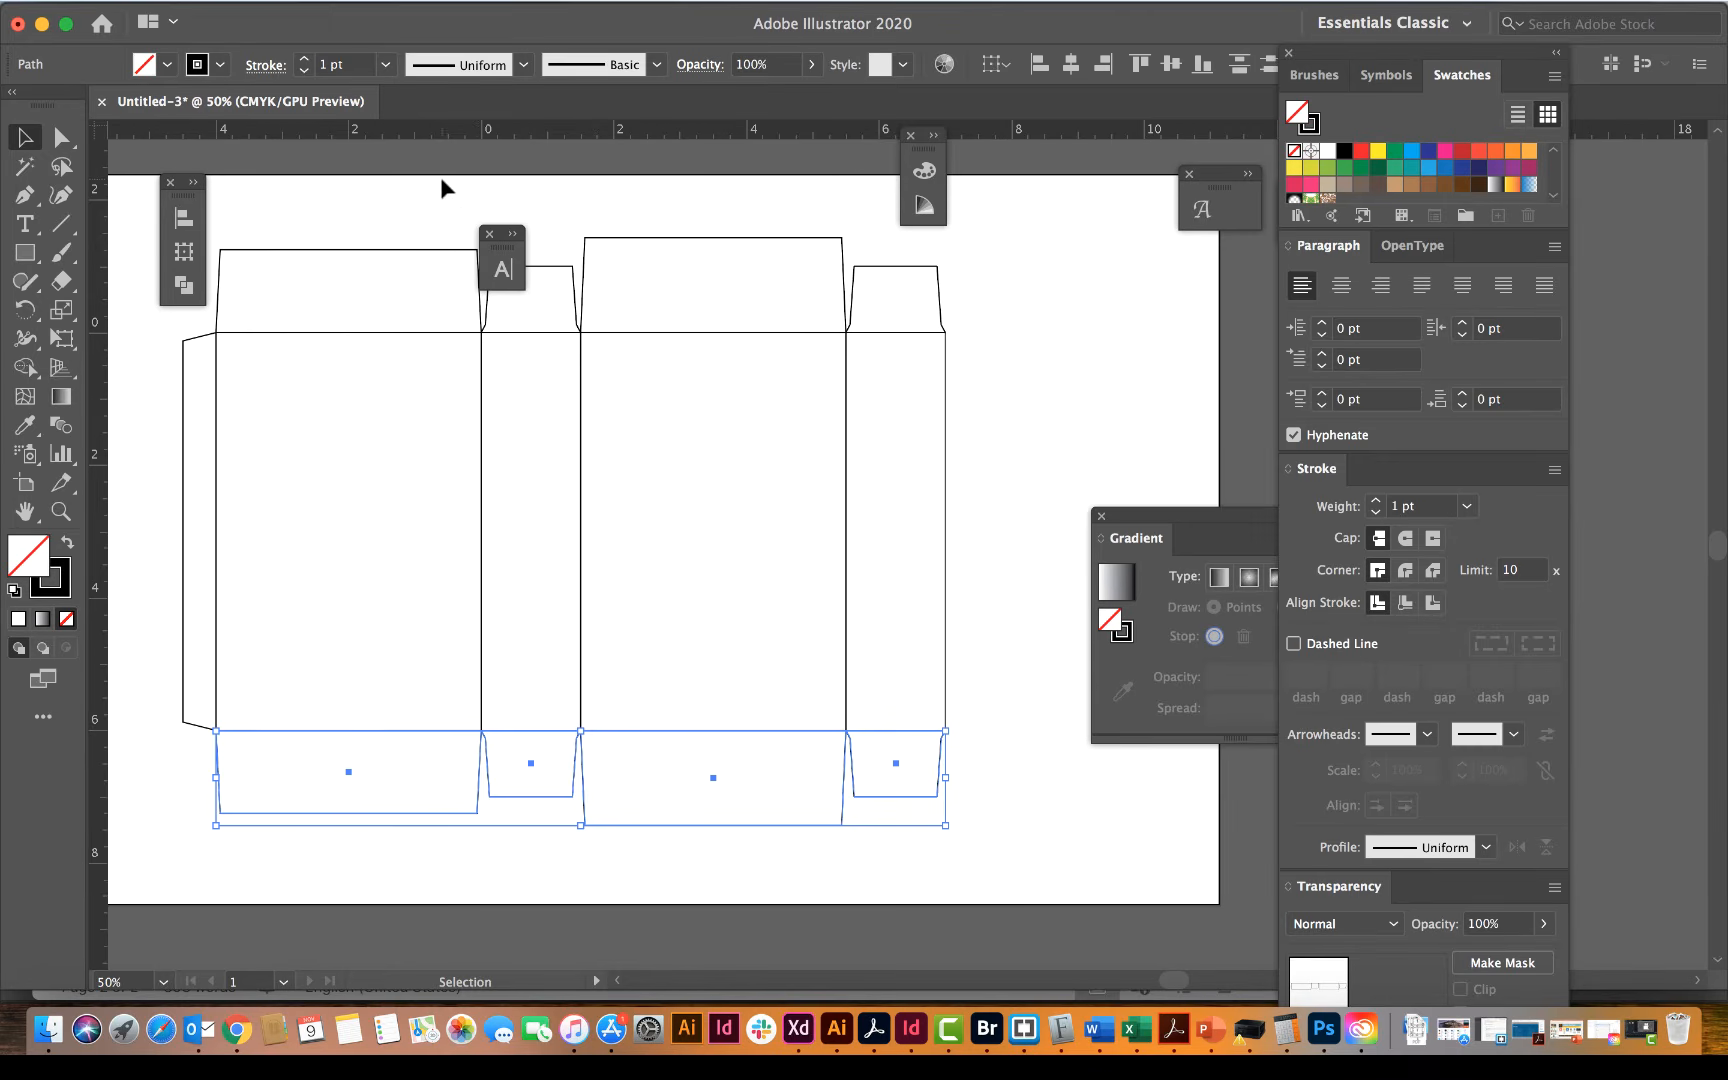
left_click(458, 205)
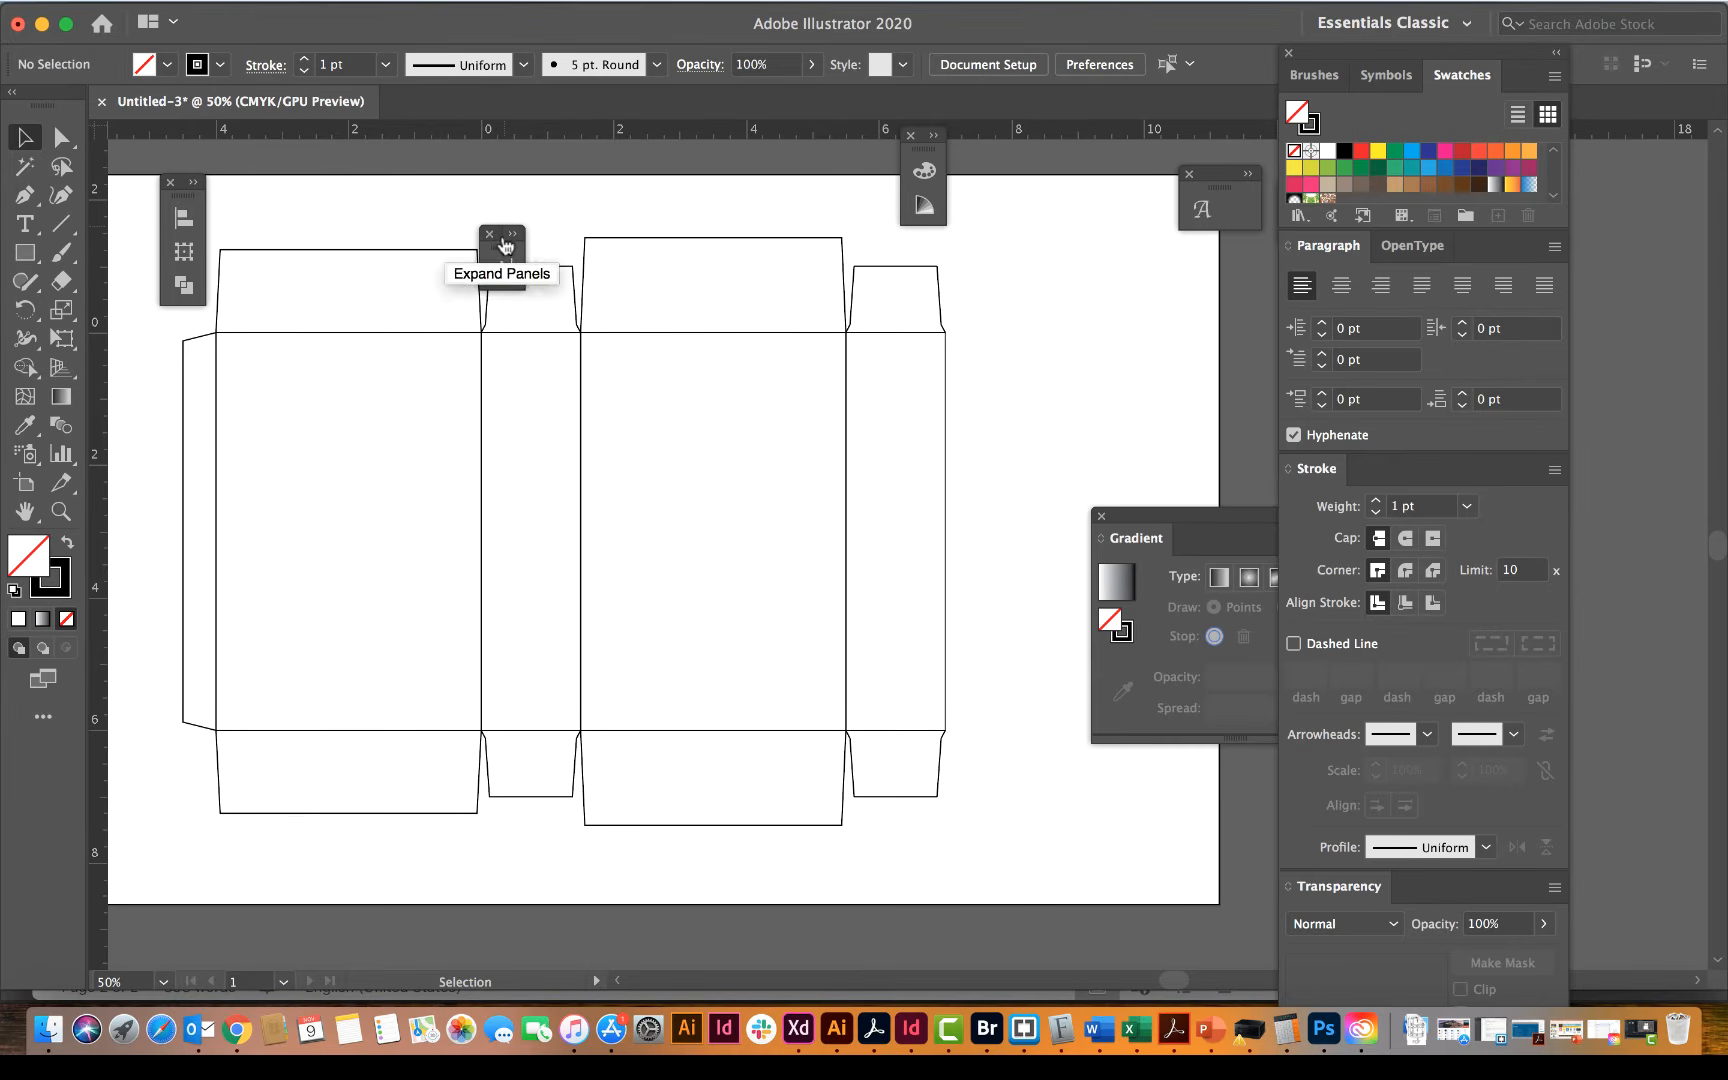
left_click(489, 235)
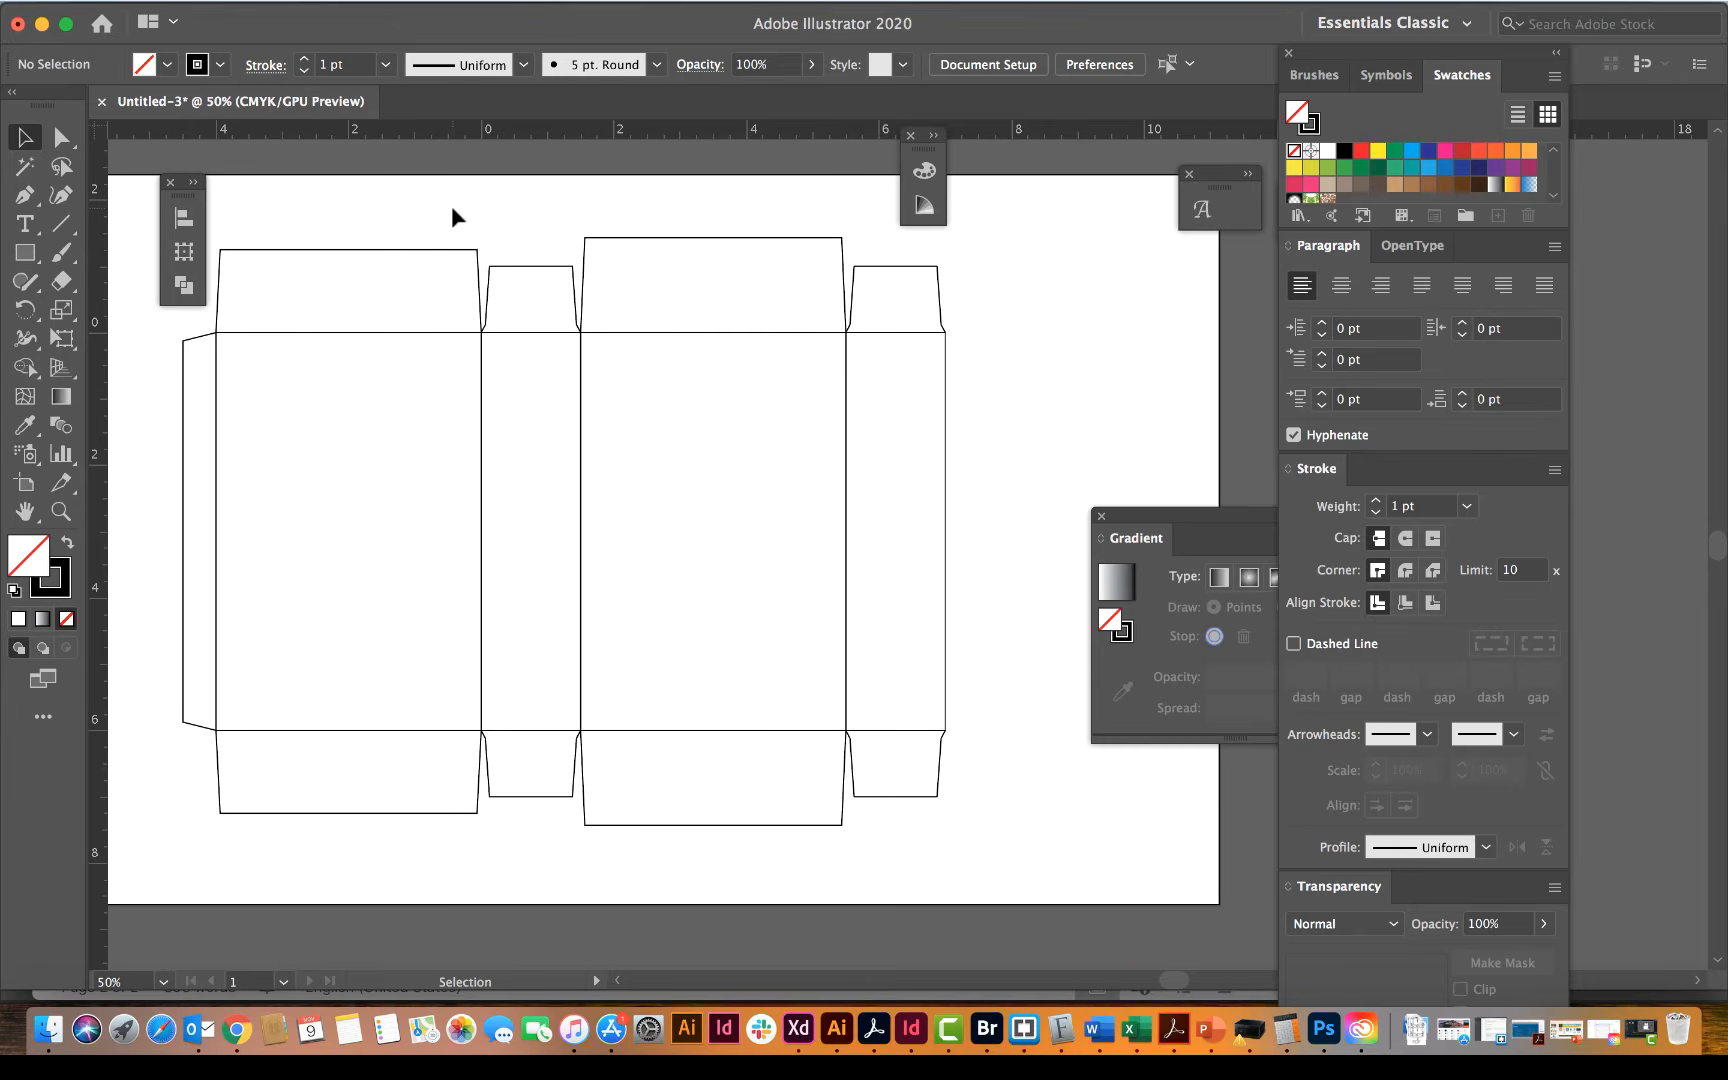
Step: Compare the drawn template's panels, flaps and glue tab with the hand-drawn sketch above it
scroll(452, 215, "up", 2)
scroll(452, 215, "left", 2)
scroll(452, 215, "up", 5)
scroll(452, 215, "right", 1)
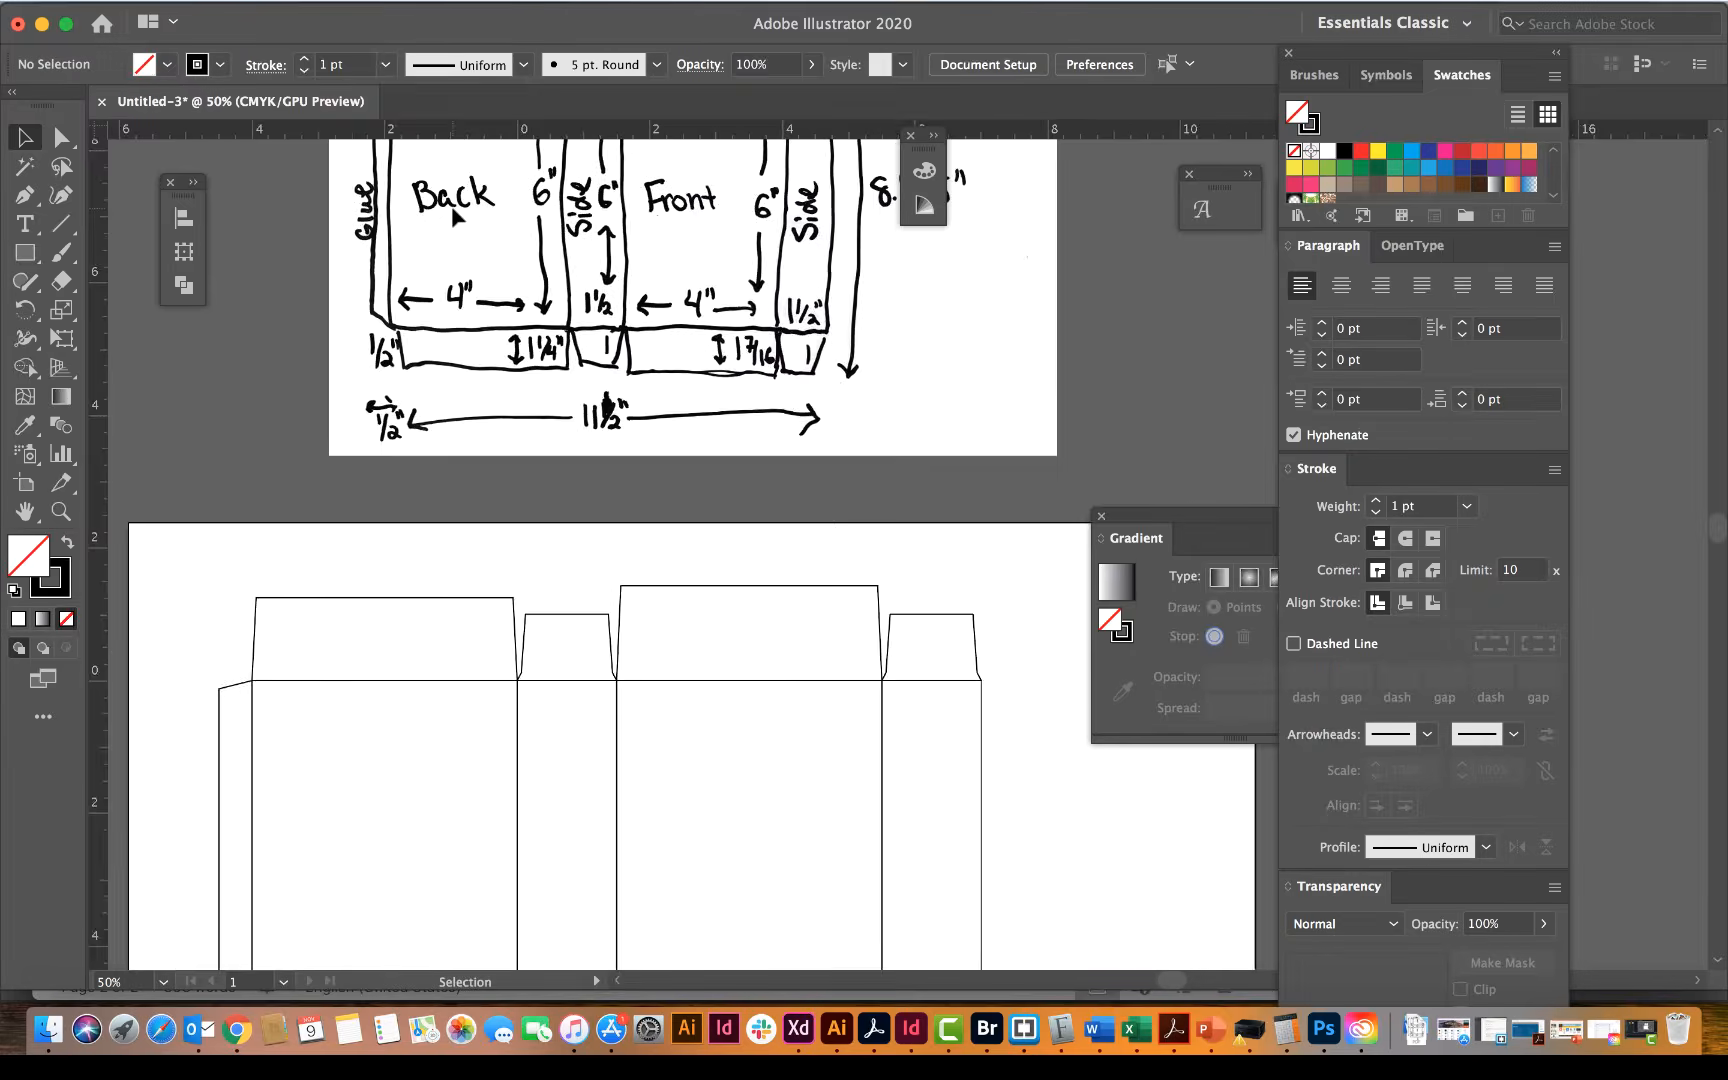
scroll(455, 215, "up", 2)
scroll(455, 217, "up", 2)
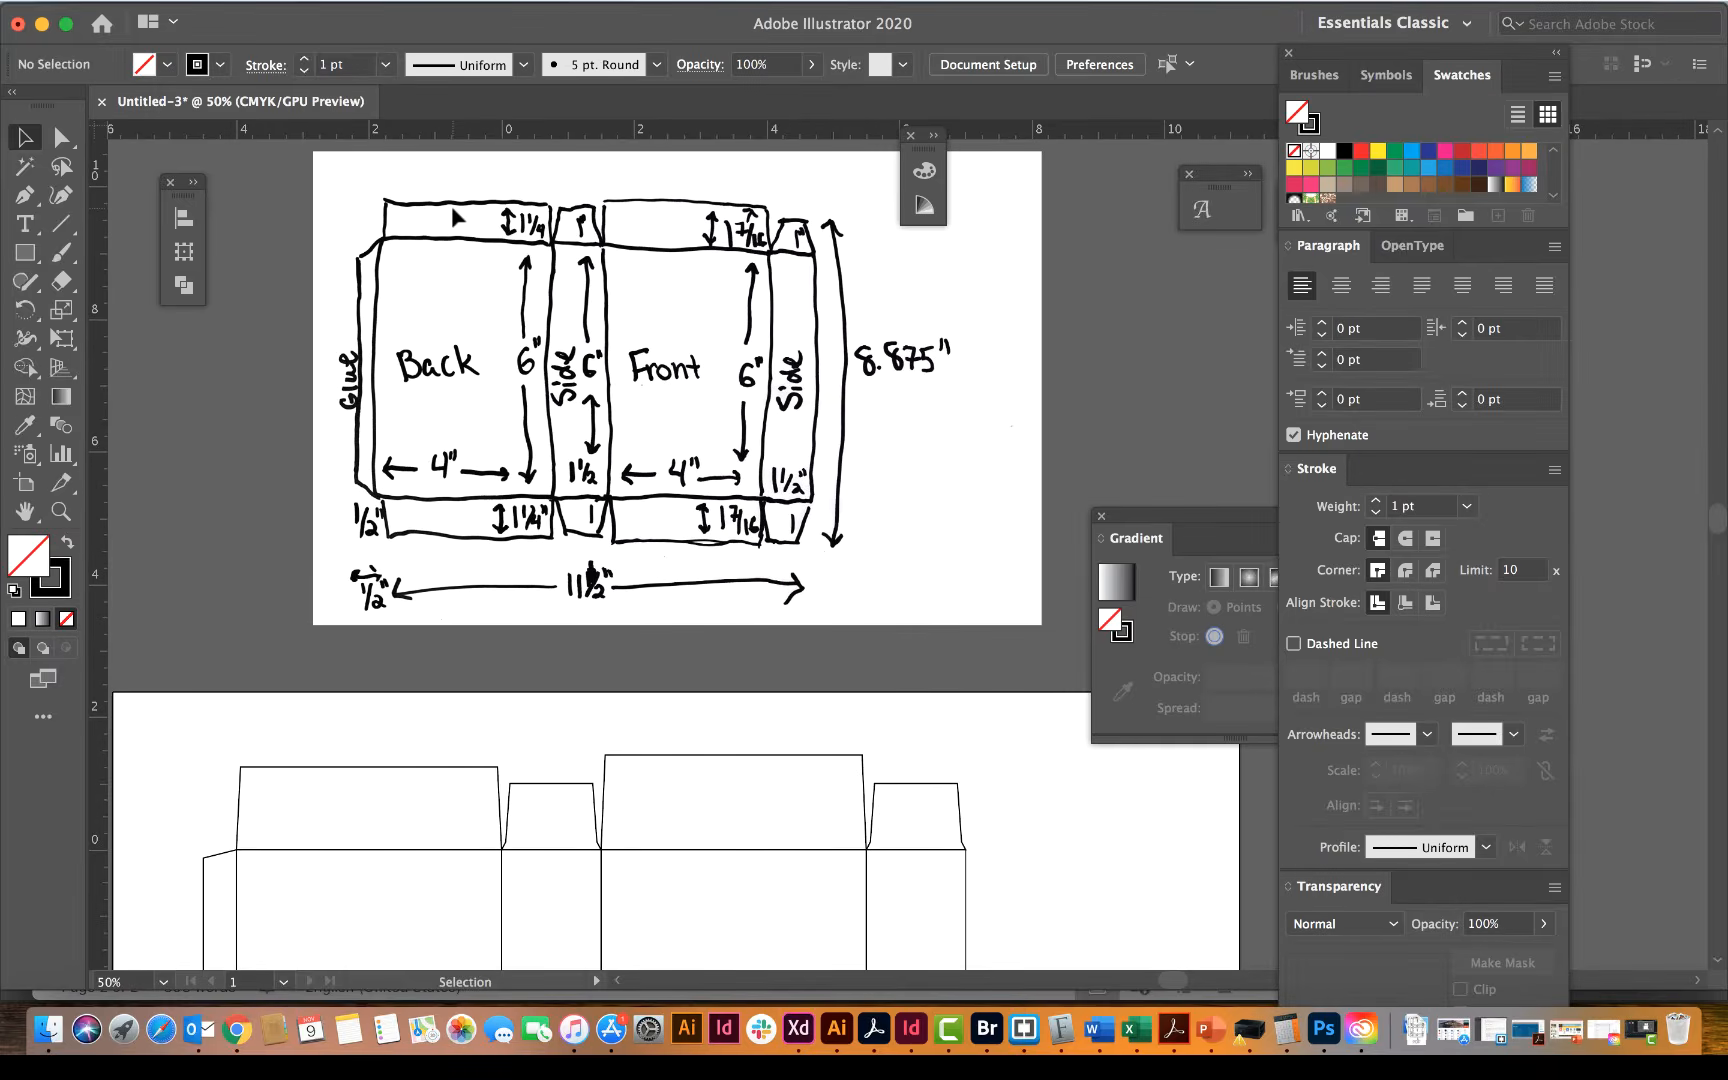
scroll(455, 217, "down", 8)
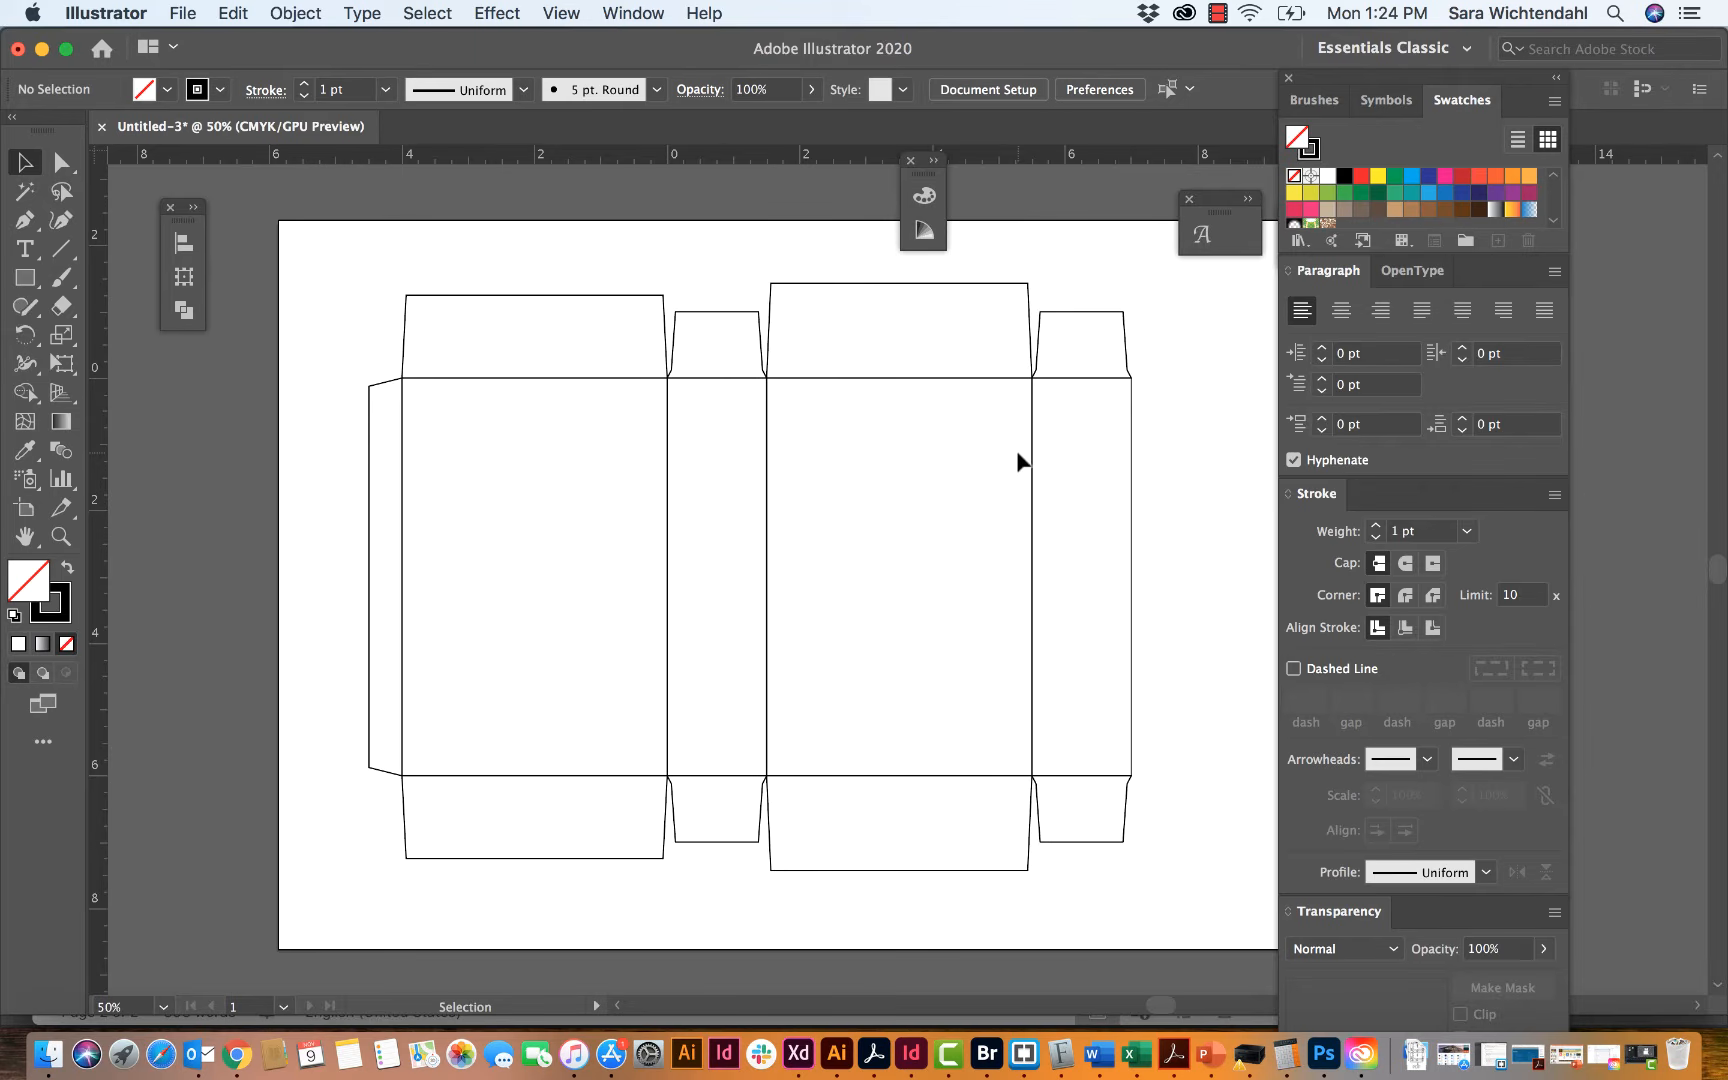
scroll(1017, 460, "down", 2)
scroll(1017, 460, "right", 2)
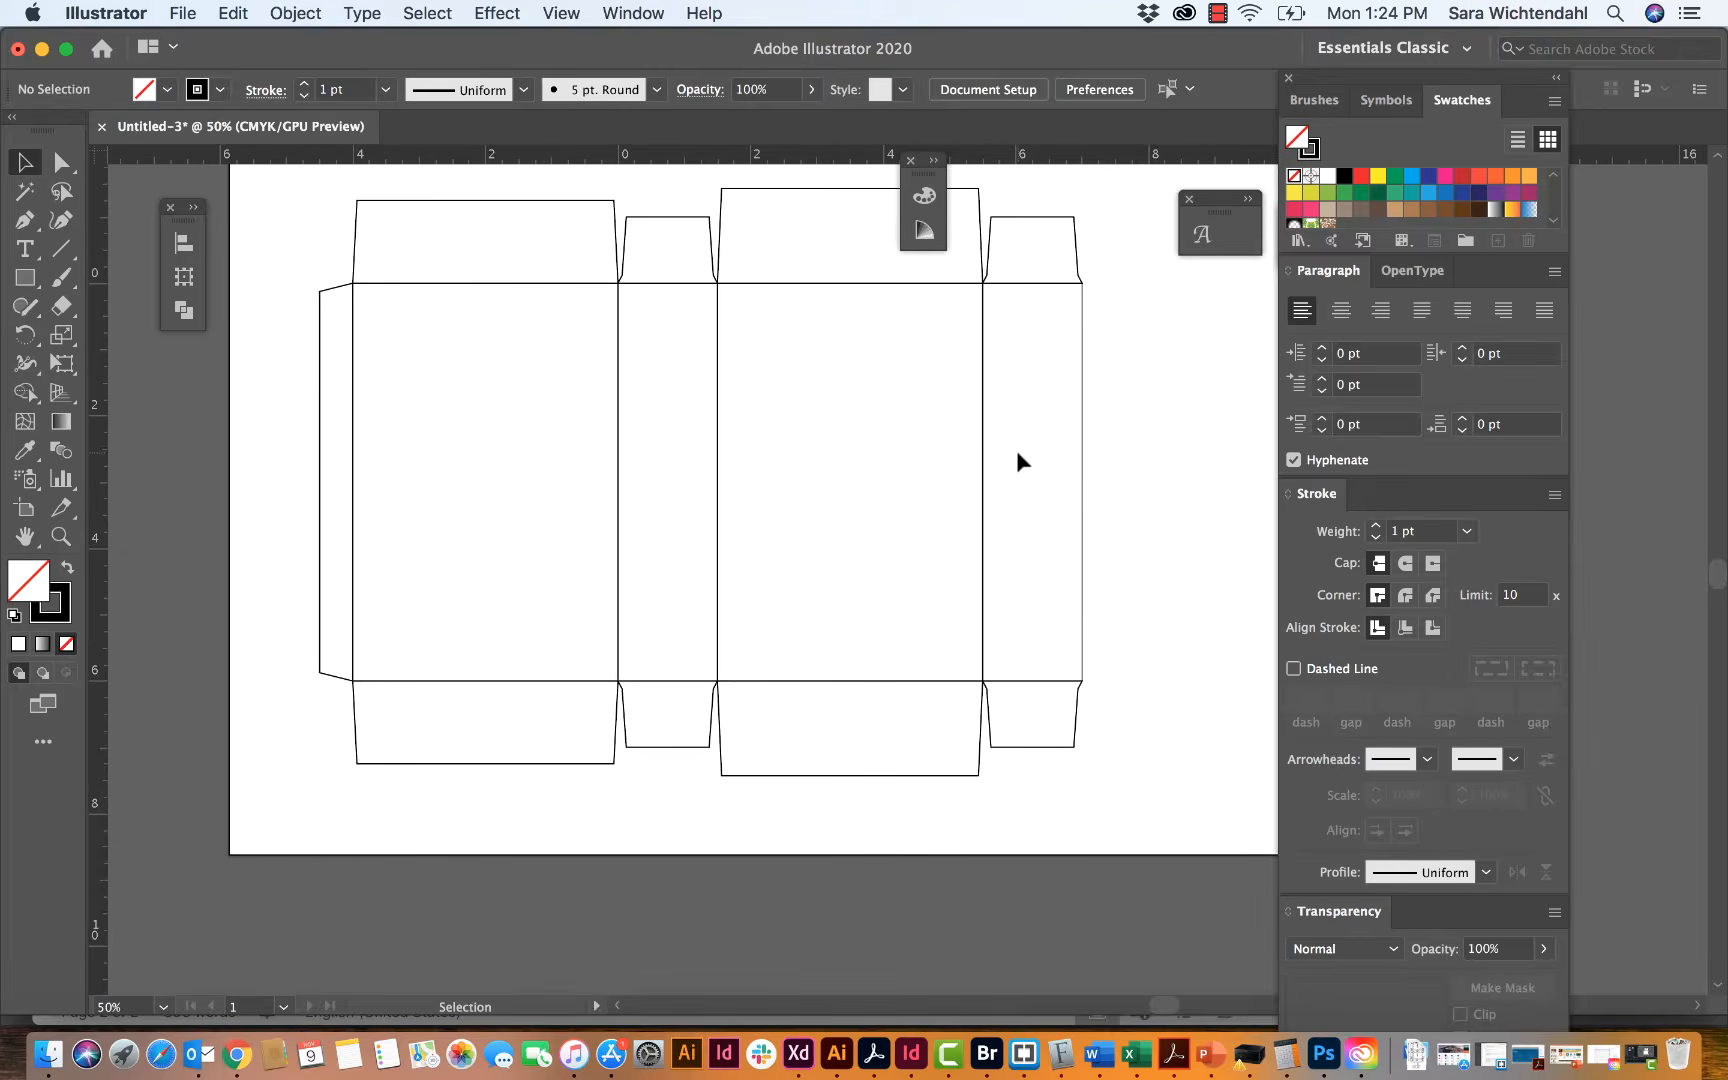
scroll(1017, 460, "up", 1)
scroll(1017, 460, "right", 1)
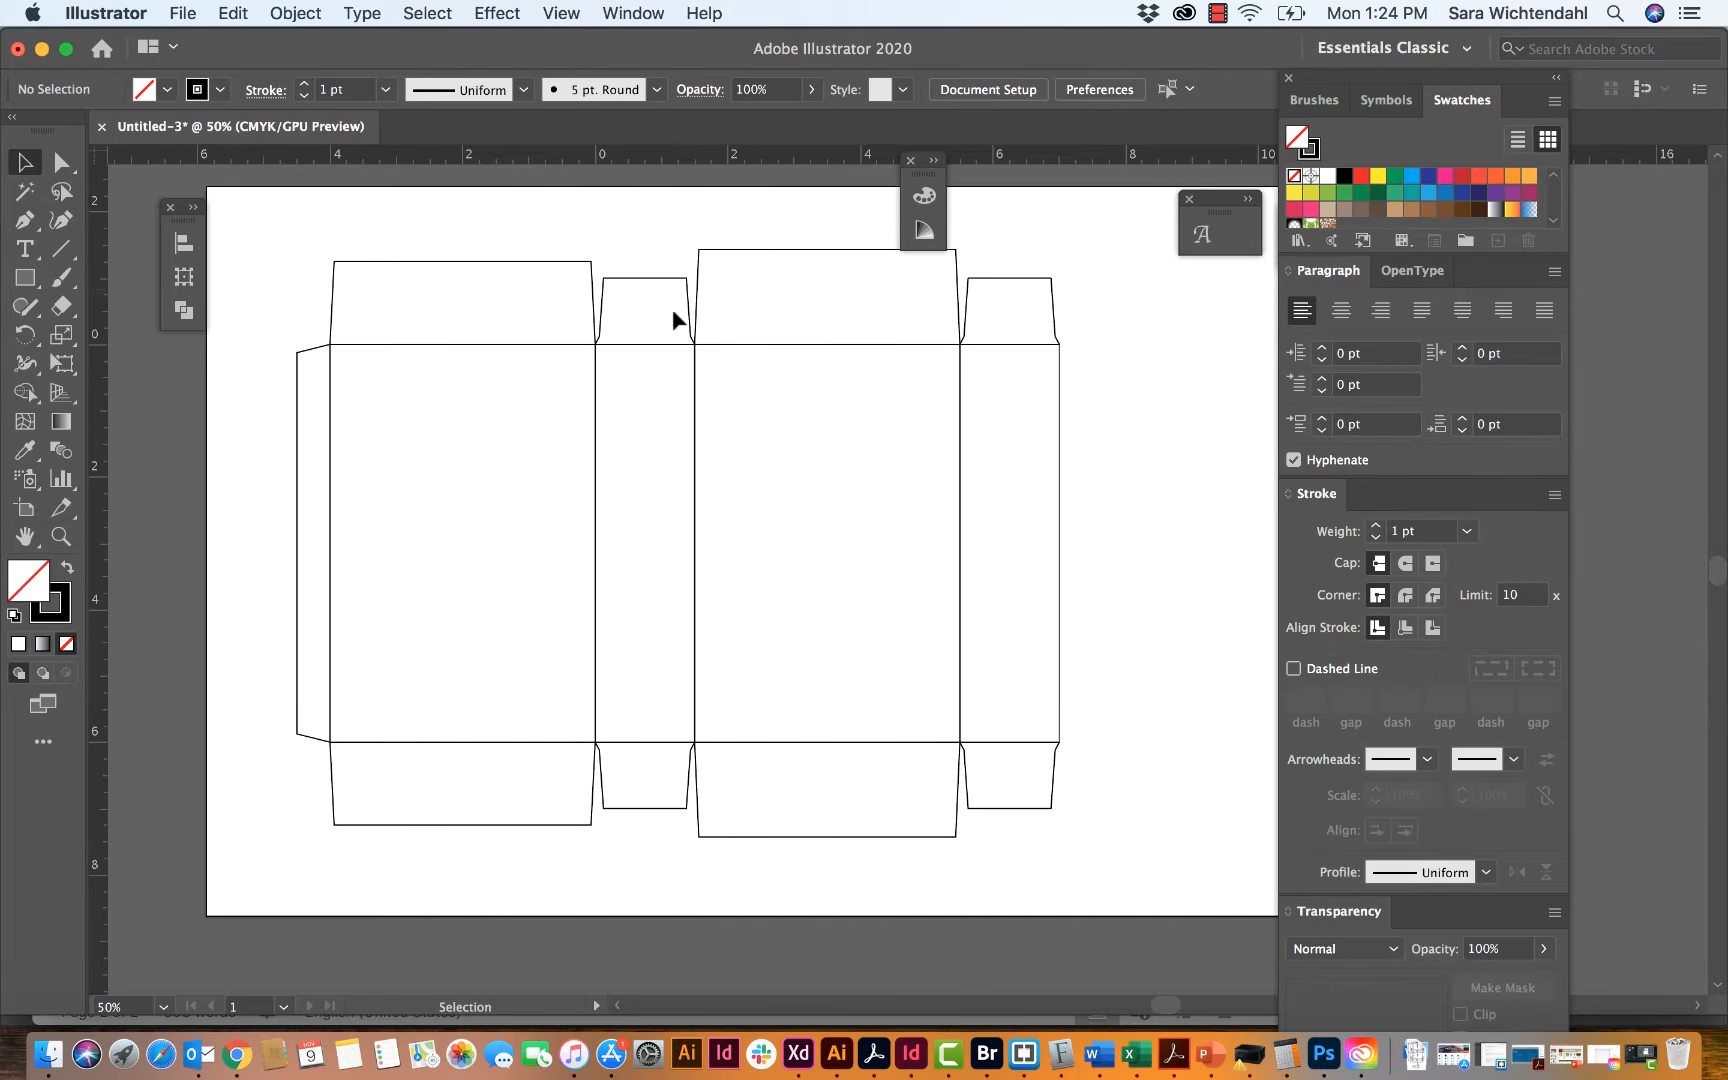
Step: Place a copy of the complete box template on the empty canvas just below the artboard, group the copy and deselect it
key("super+minus")
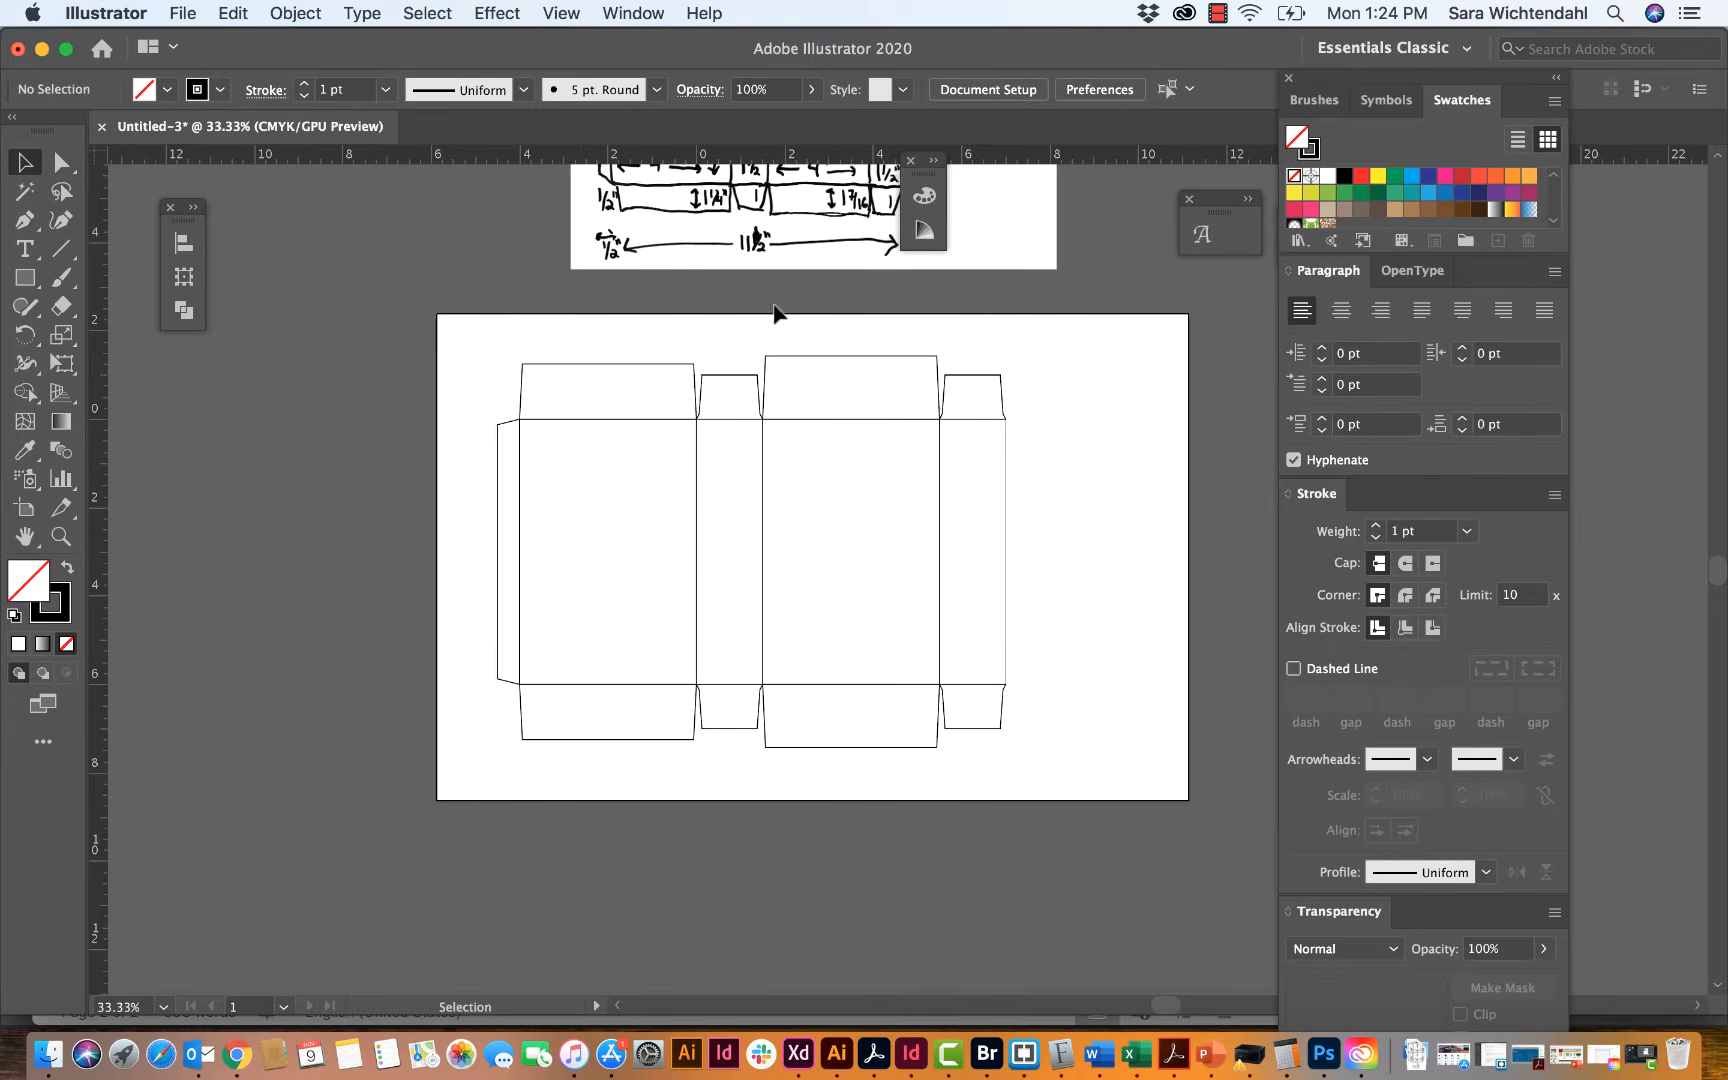
left_click_drag(457, 340, 1092, 806)
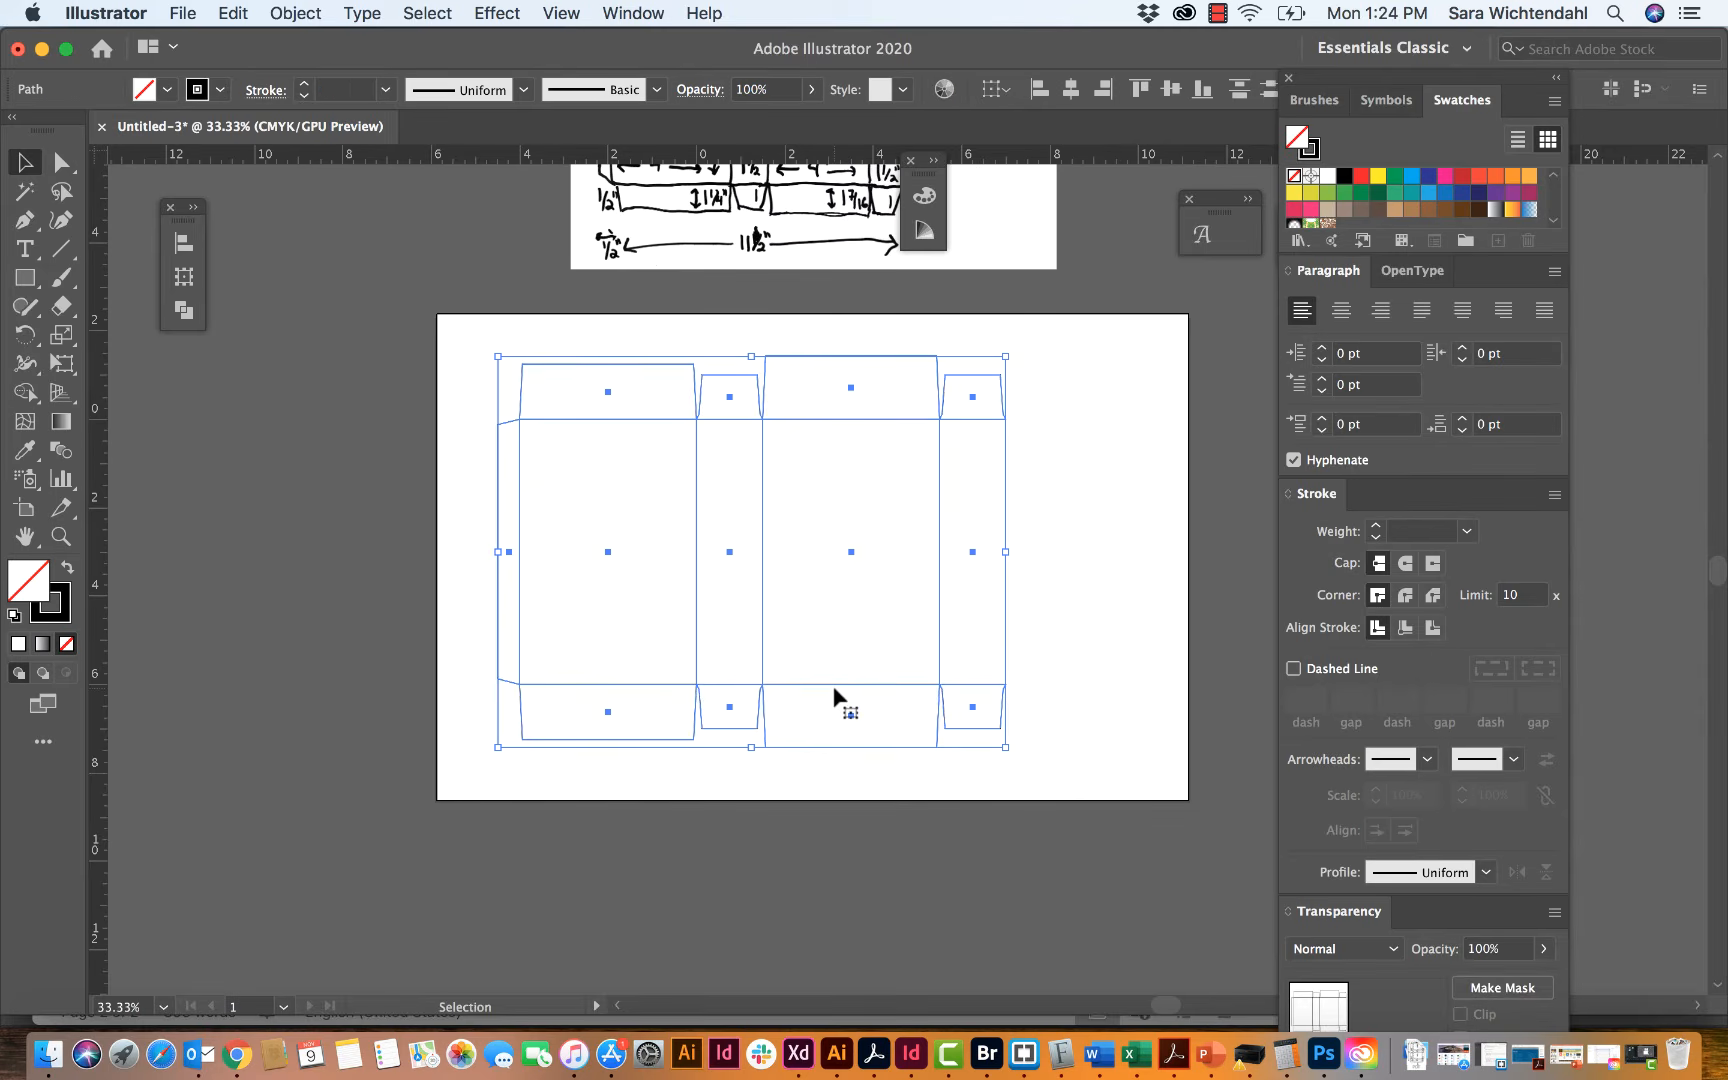
scroll(835, 697, "down", 5)
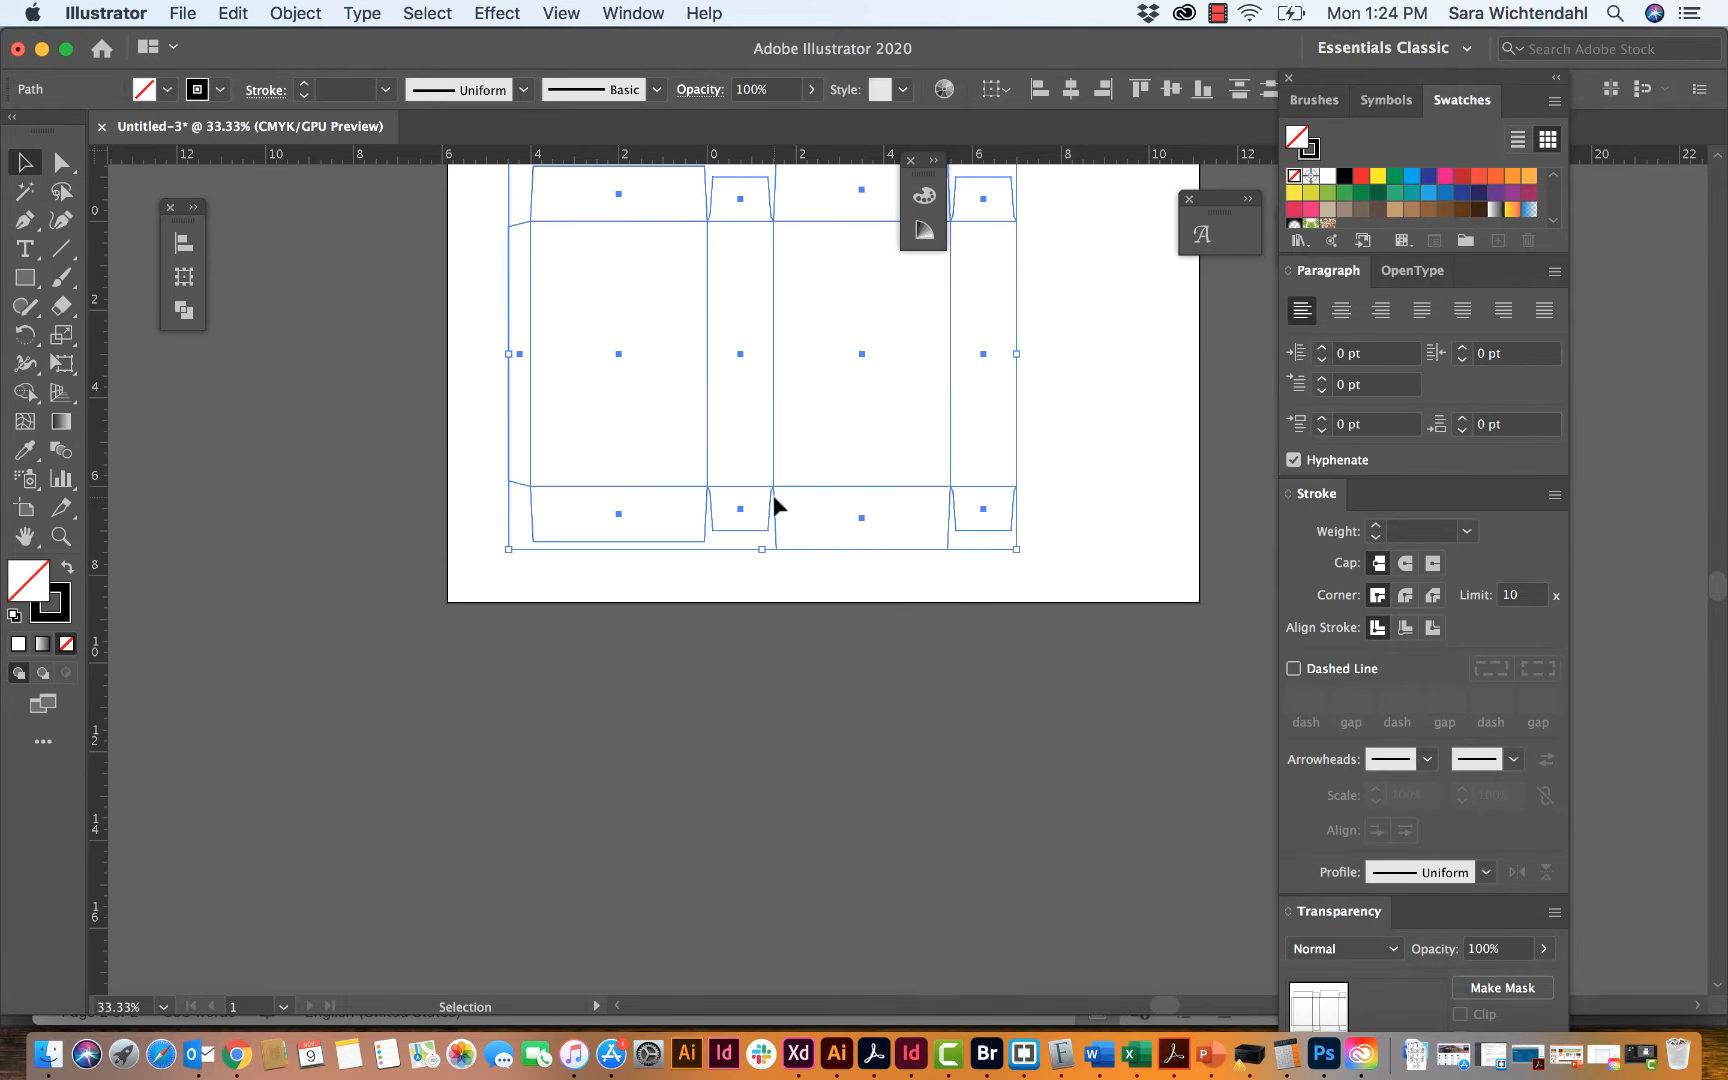
left_click_drag(777, 505, 756, 965)
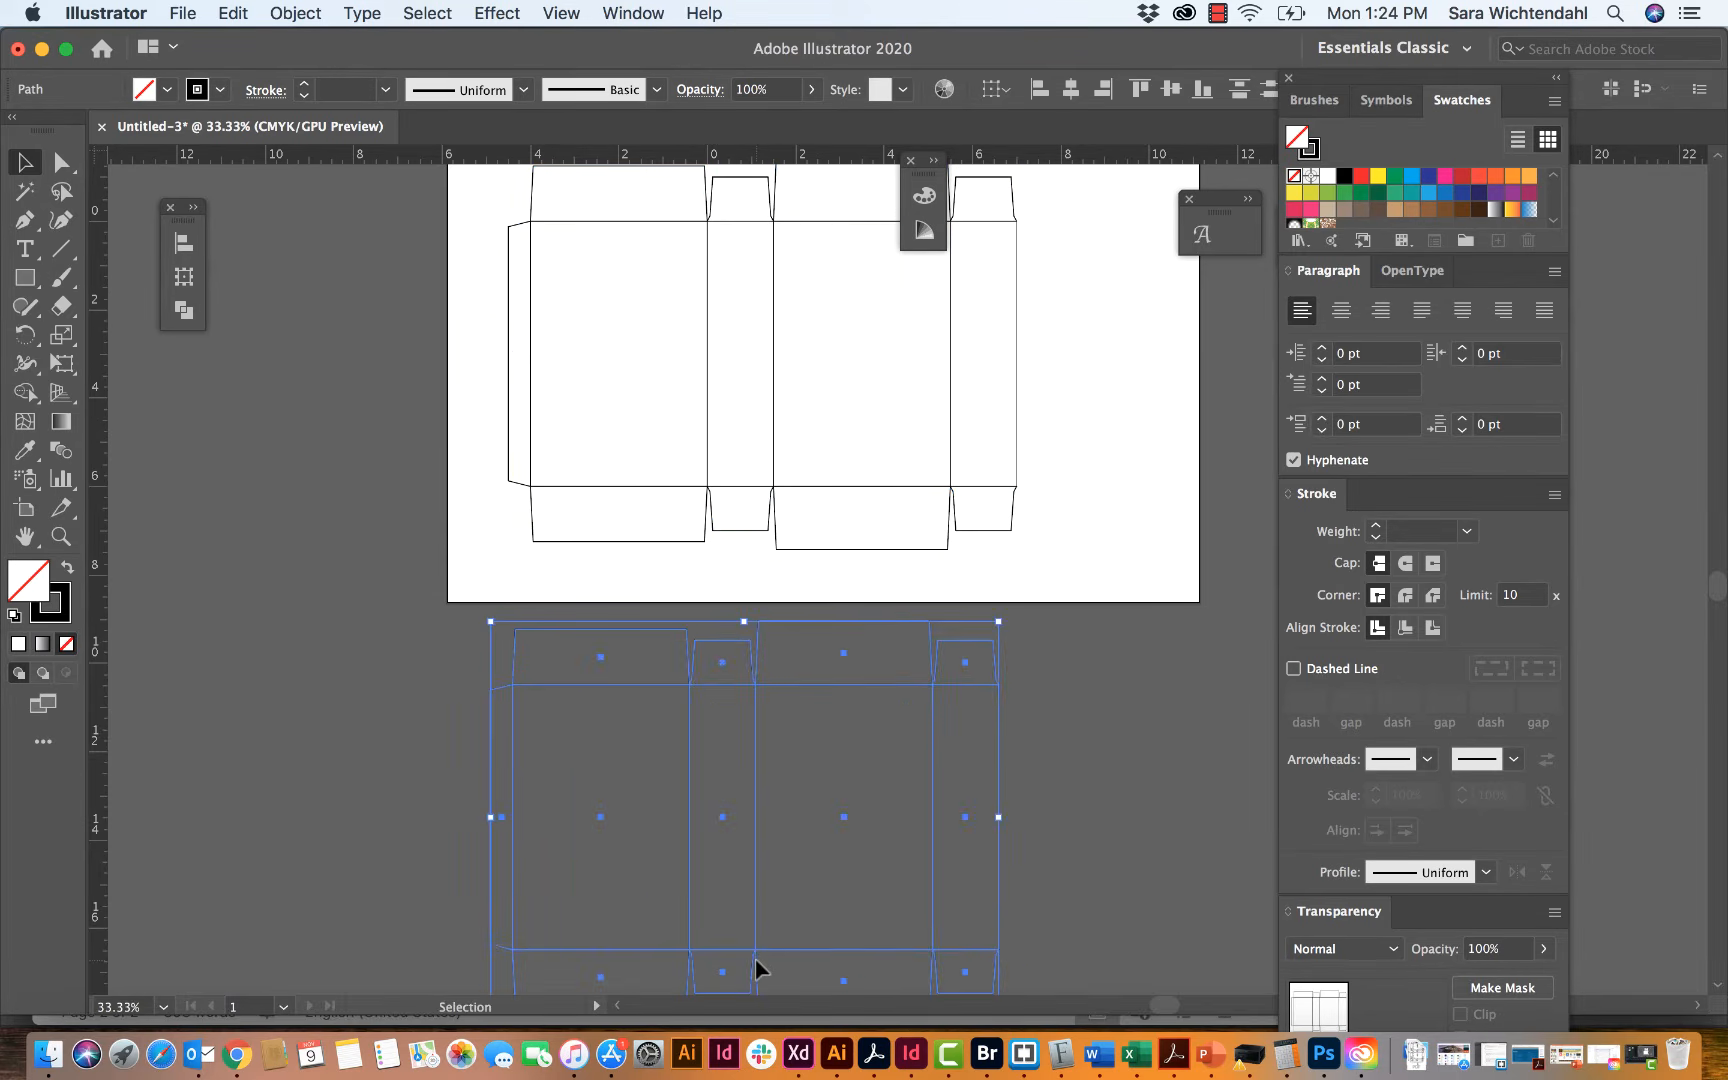
scroll(756, 965, "down", 4)
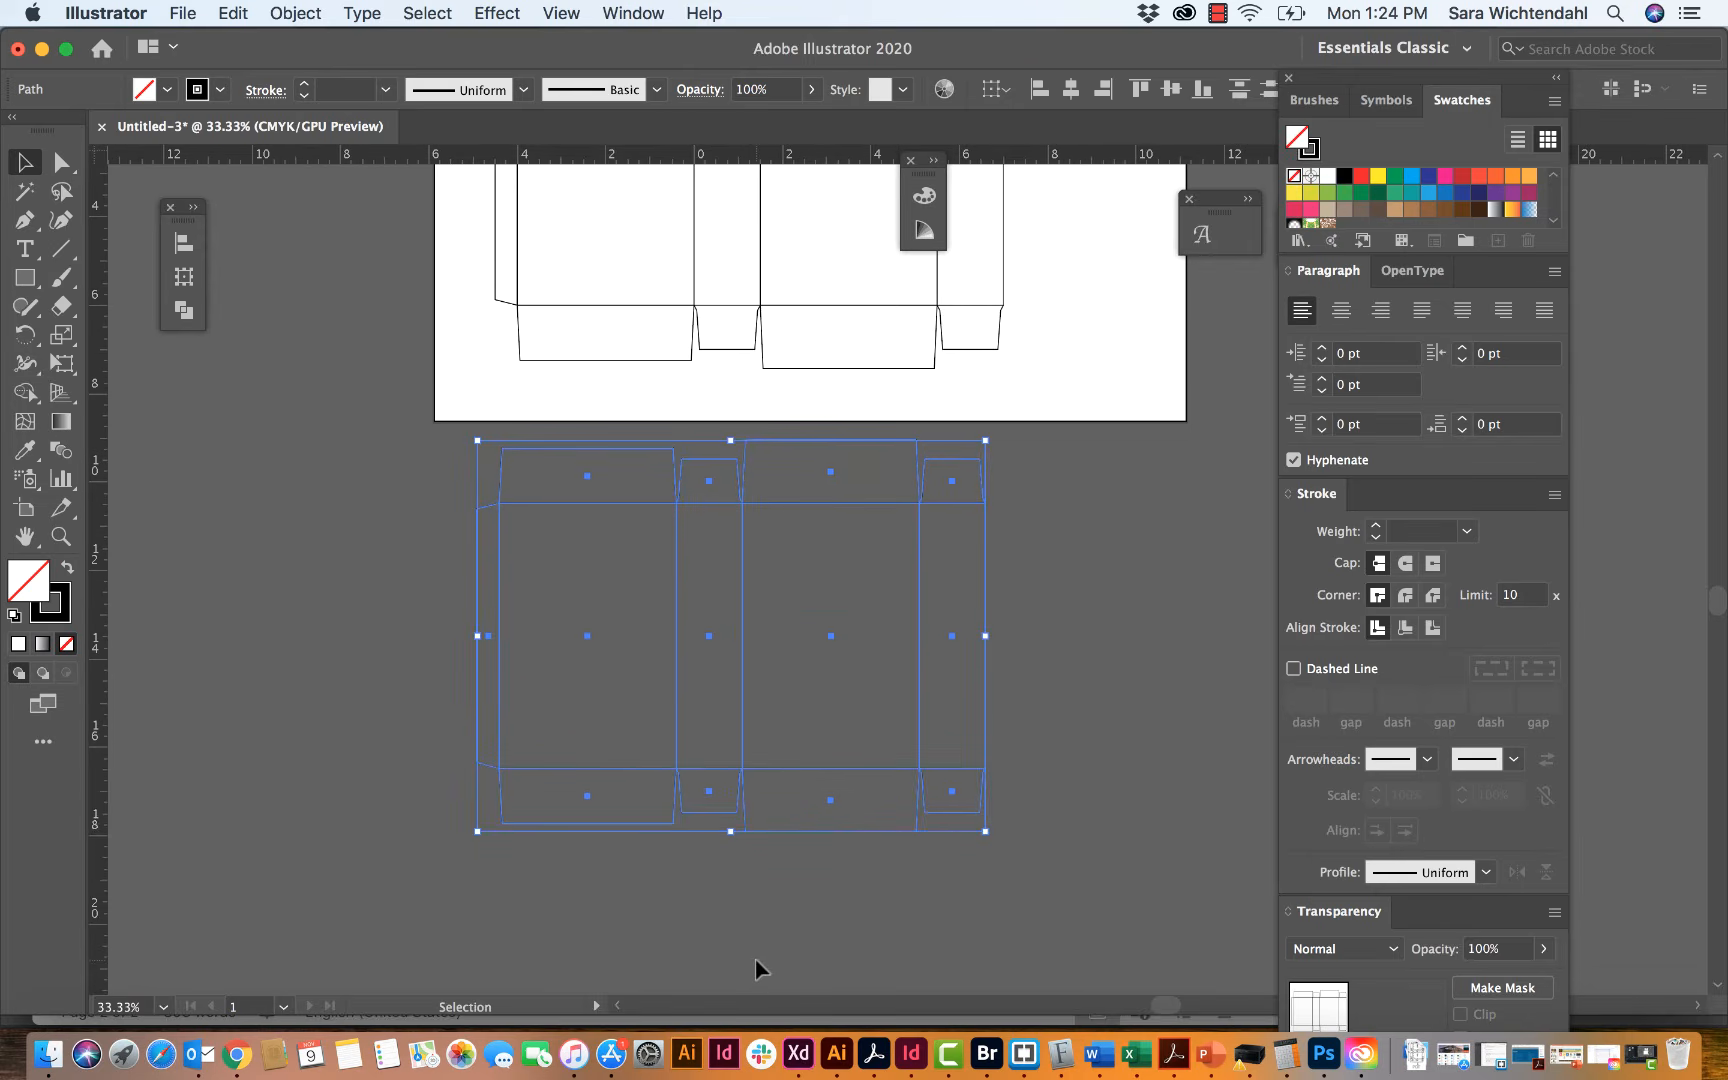
key("shift+Down")
key("shift+Down")
key("shift+Down")
key("shift+Down")
key("shift+Down")
key("shift+Down")
key("shift+Down")
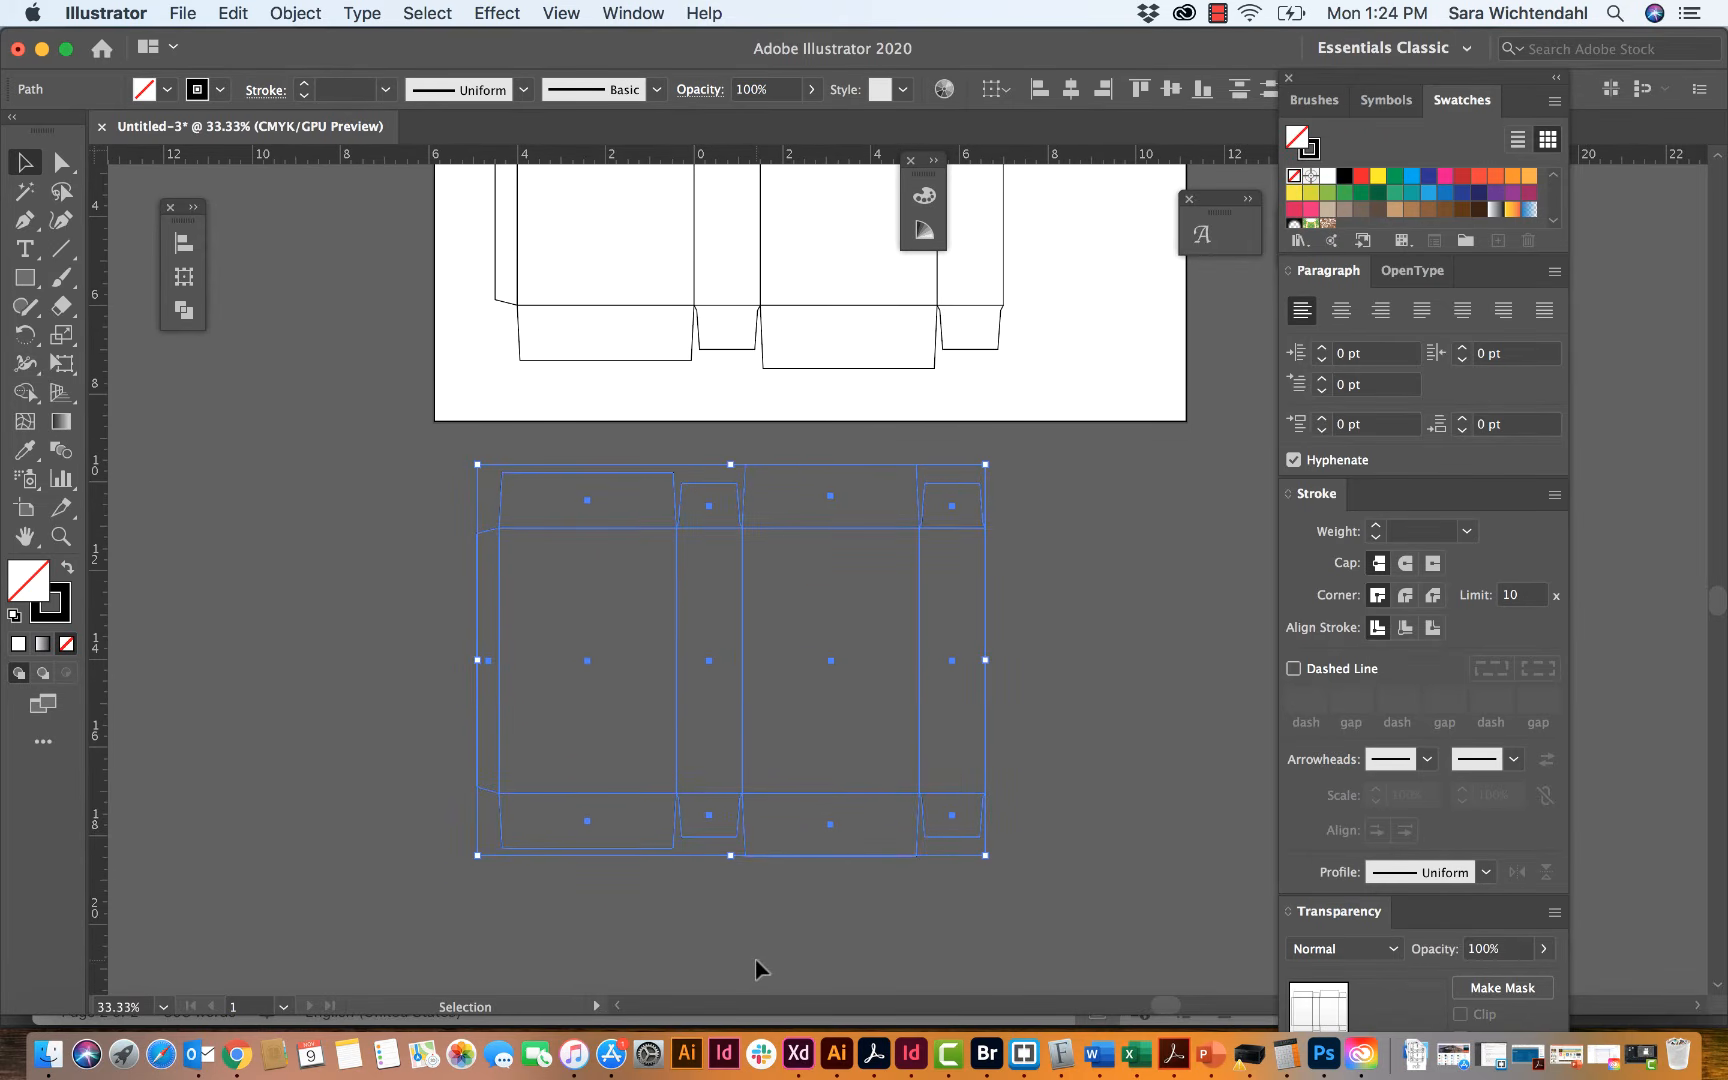
scroll(757, 968, "up", 3)
scroll(757, 968, "right", 3)
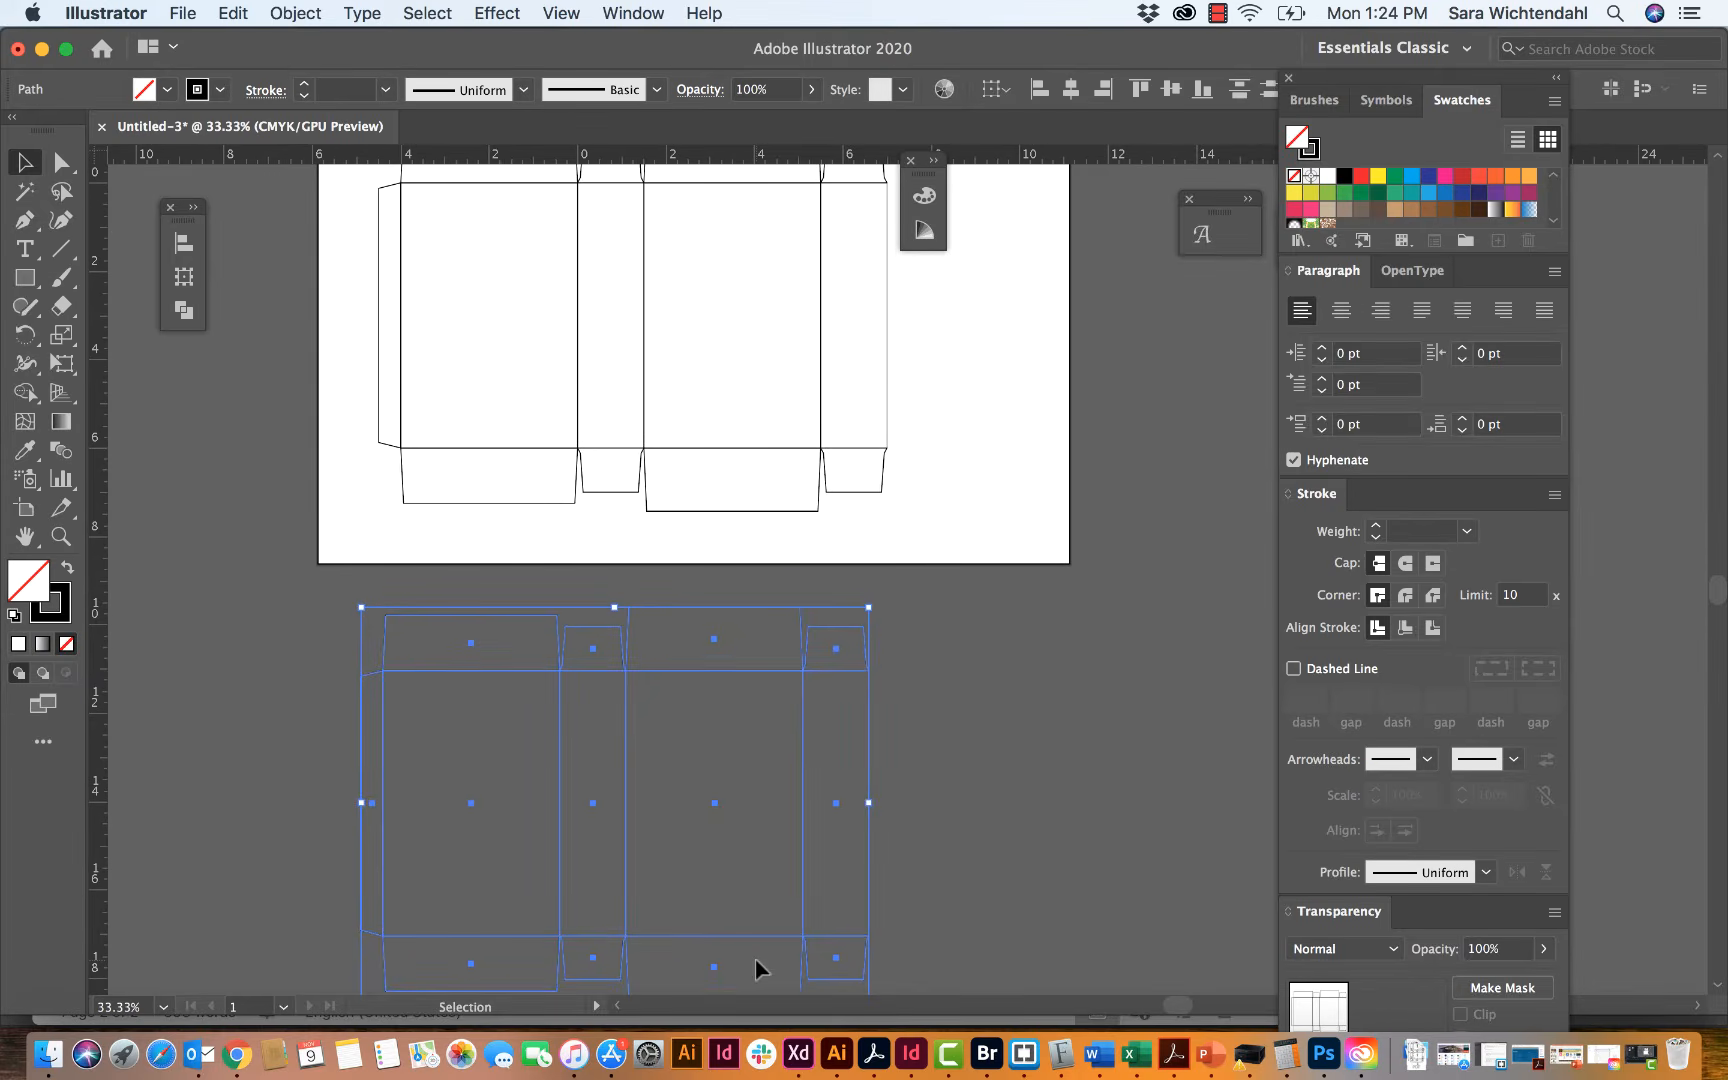
left_click(886, 877)
Step: Examine the original template's outer edges and inner panel lines alongside the sketch and the copy below the artboard
scroll(697, 773, "up", 4)
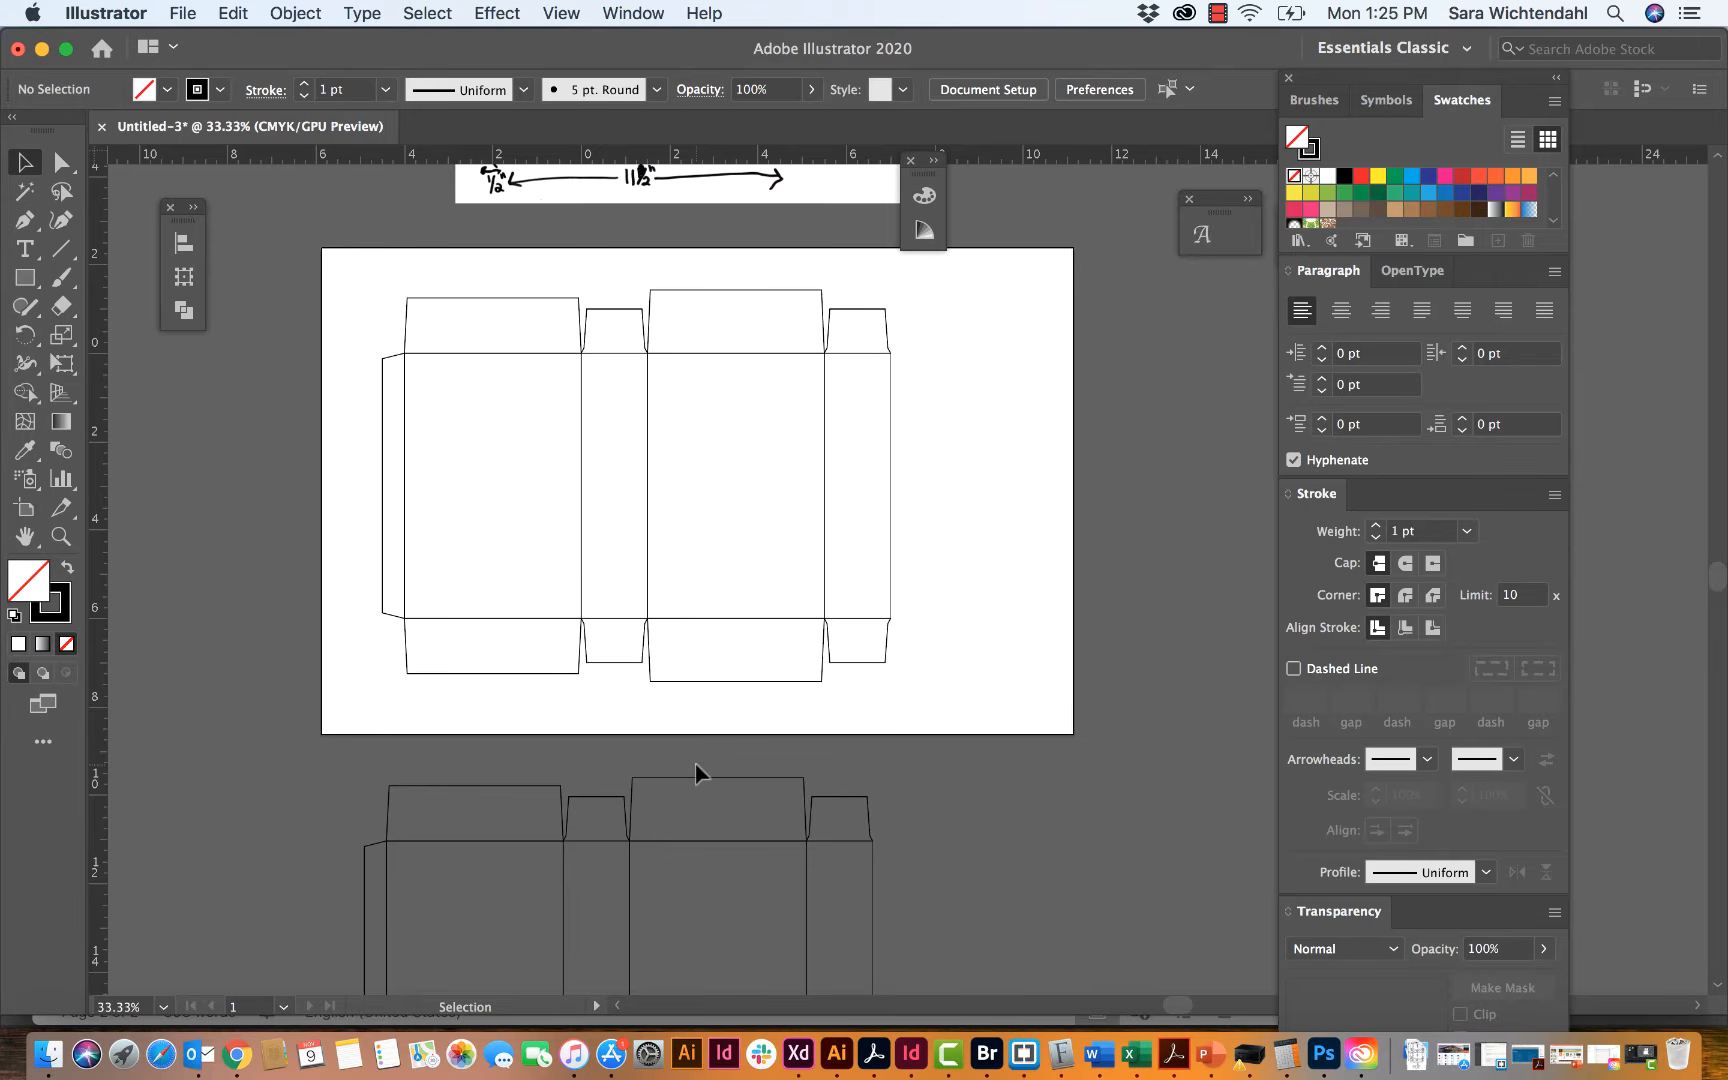
scroll(697, 773, "down", 2)
scroll(697, 773, "up", 4)
scroll(697, 773, "right", 3)
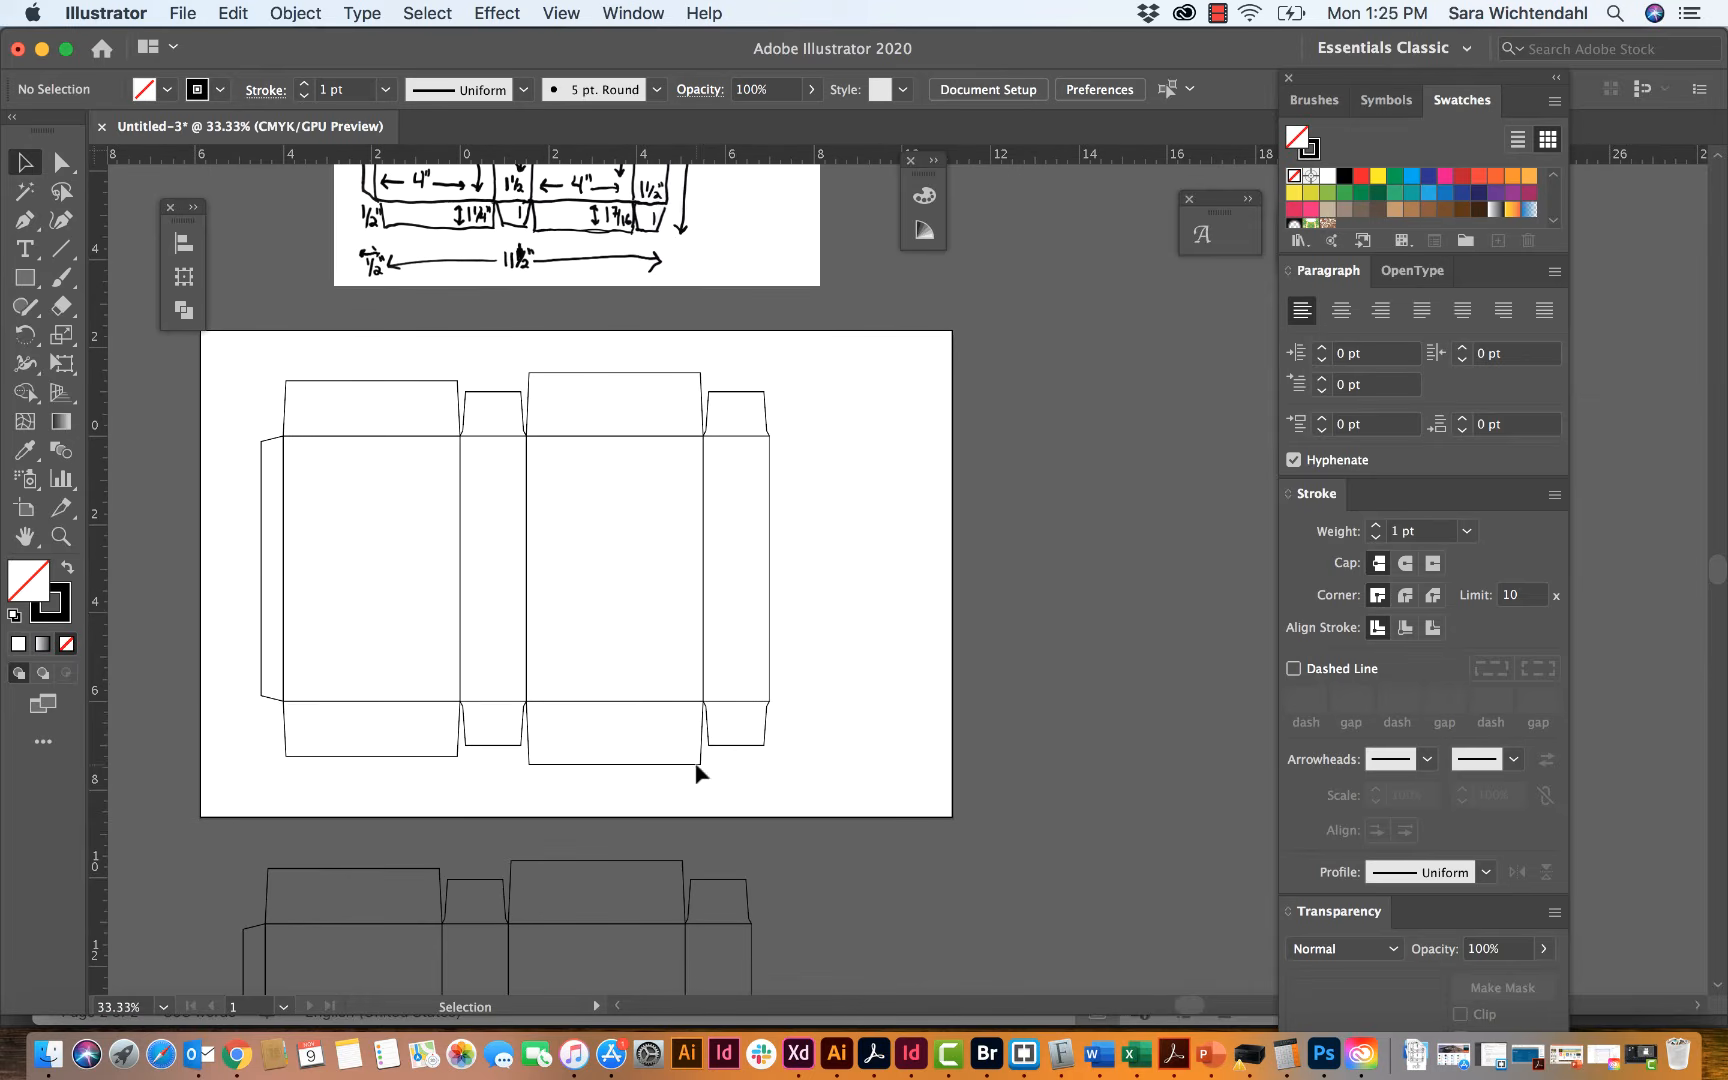
key("super+equal")
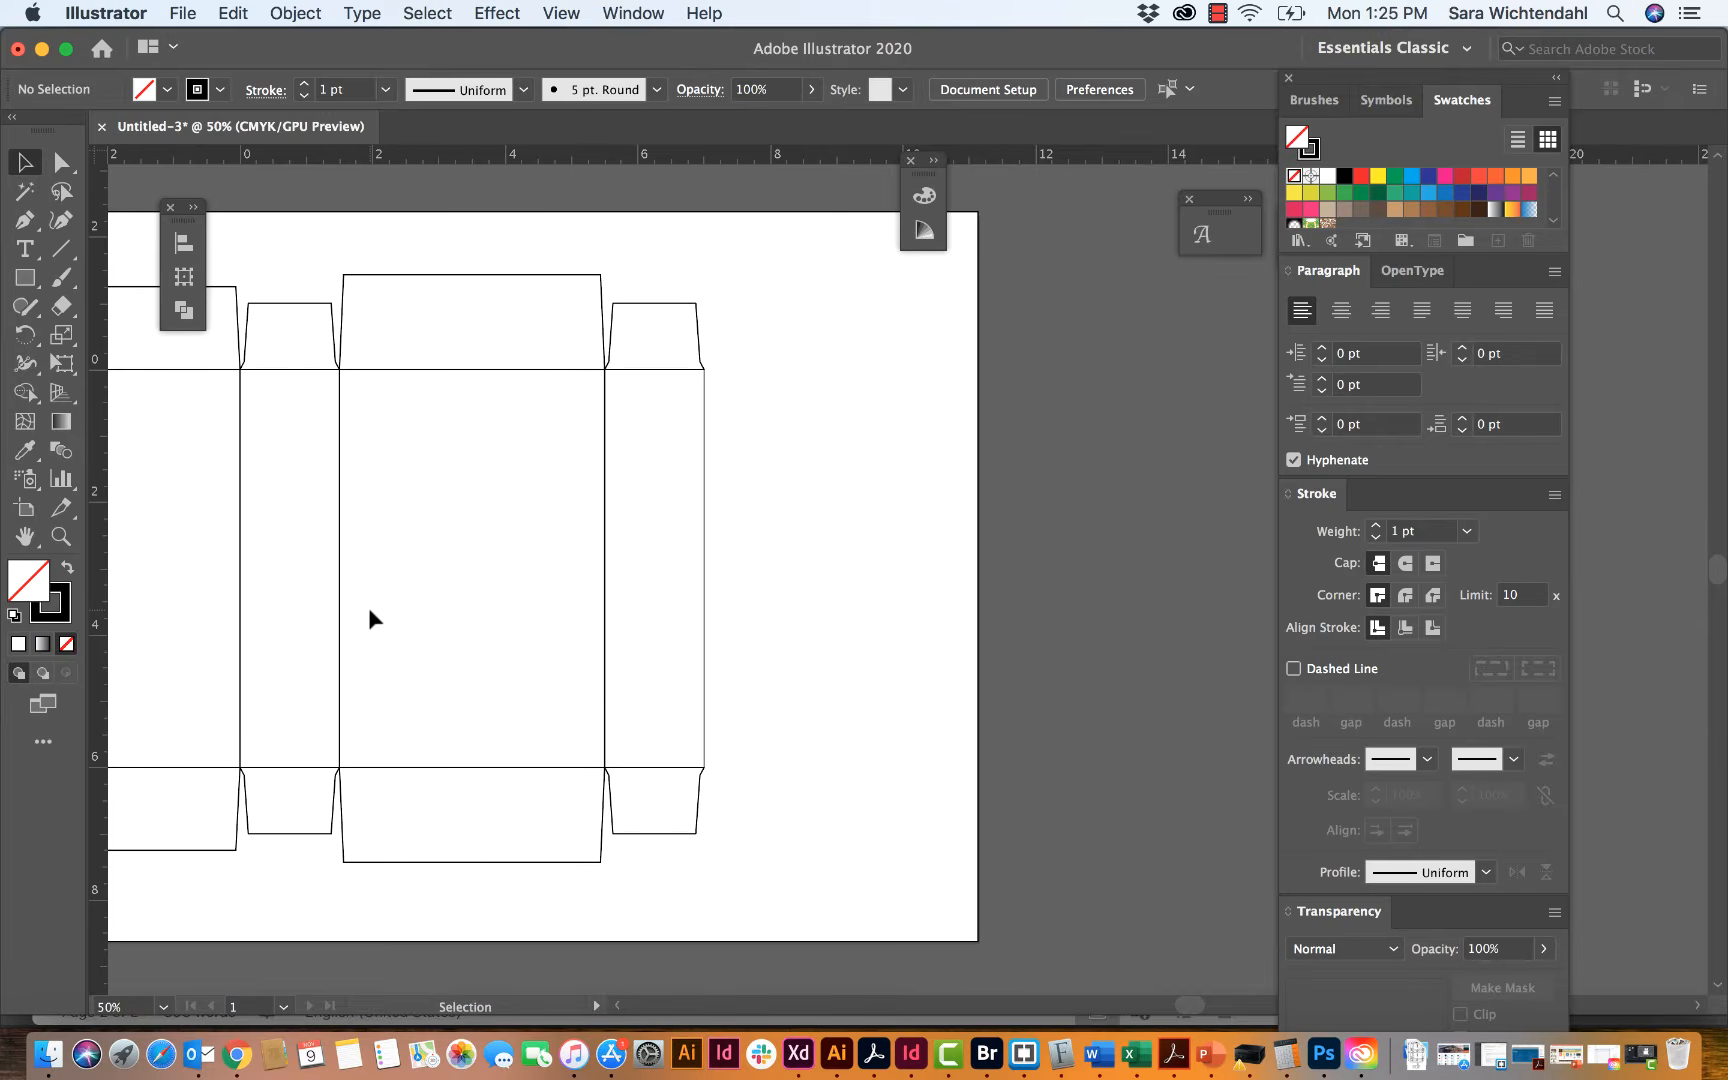
scroll(370, 612, "left", 8)
scroll(370, 612, "down", 2)
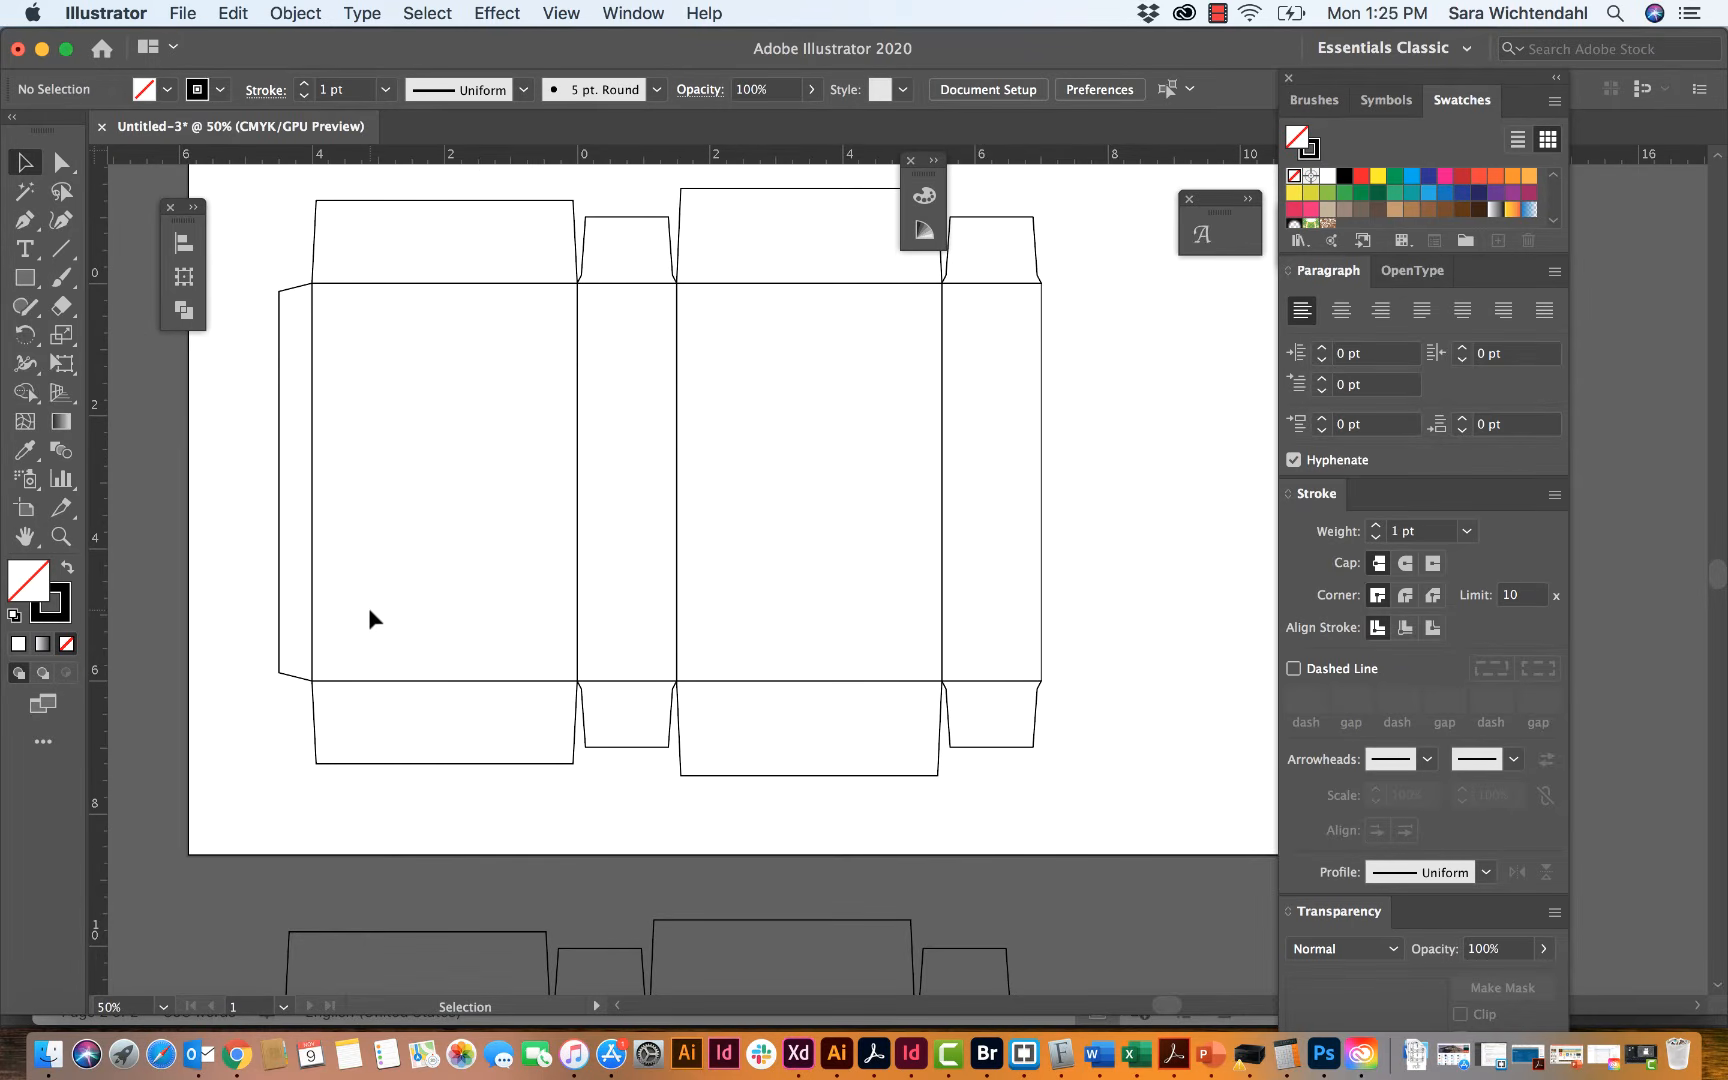
scroll(369, 608, "up", 1)
scroll(369, 608, "right", 1)
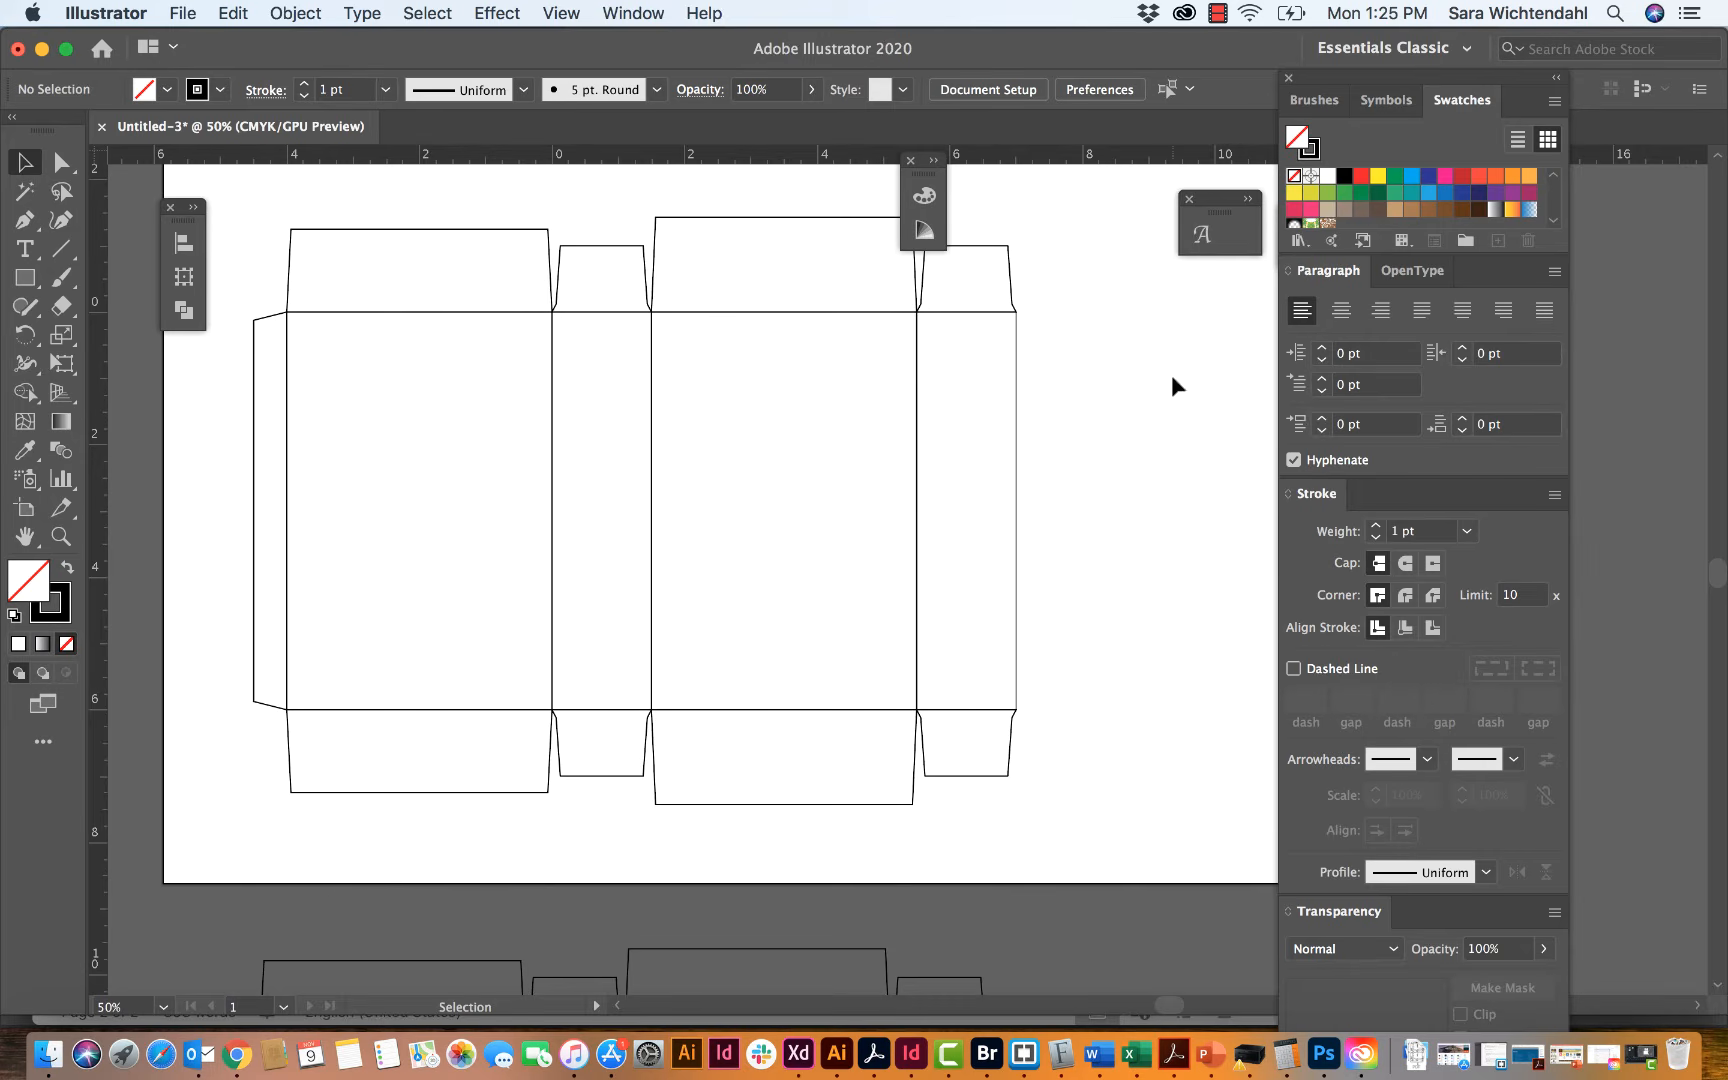
Step: Show the document's layers and rename the layer holding the template as "Die Line"
left_click(633, 14)
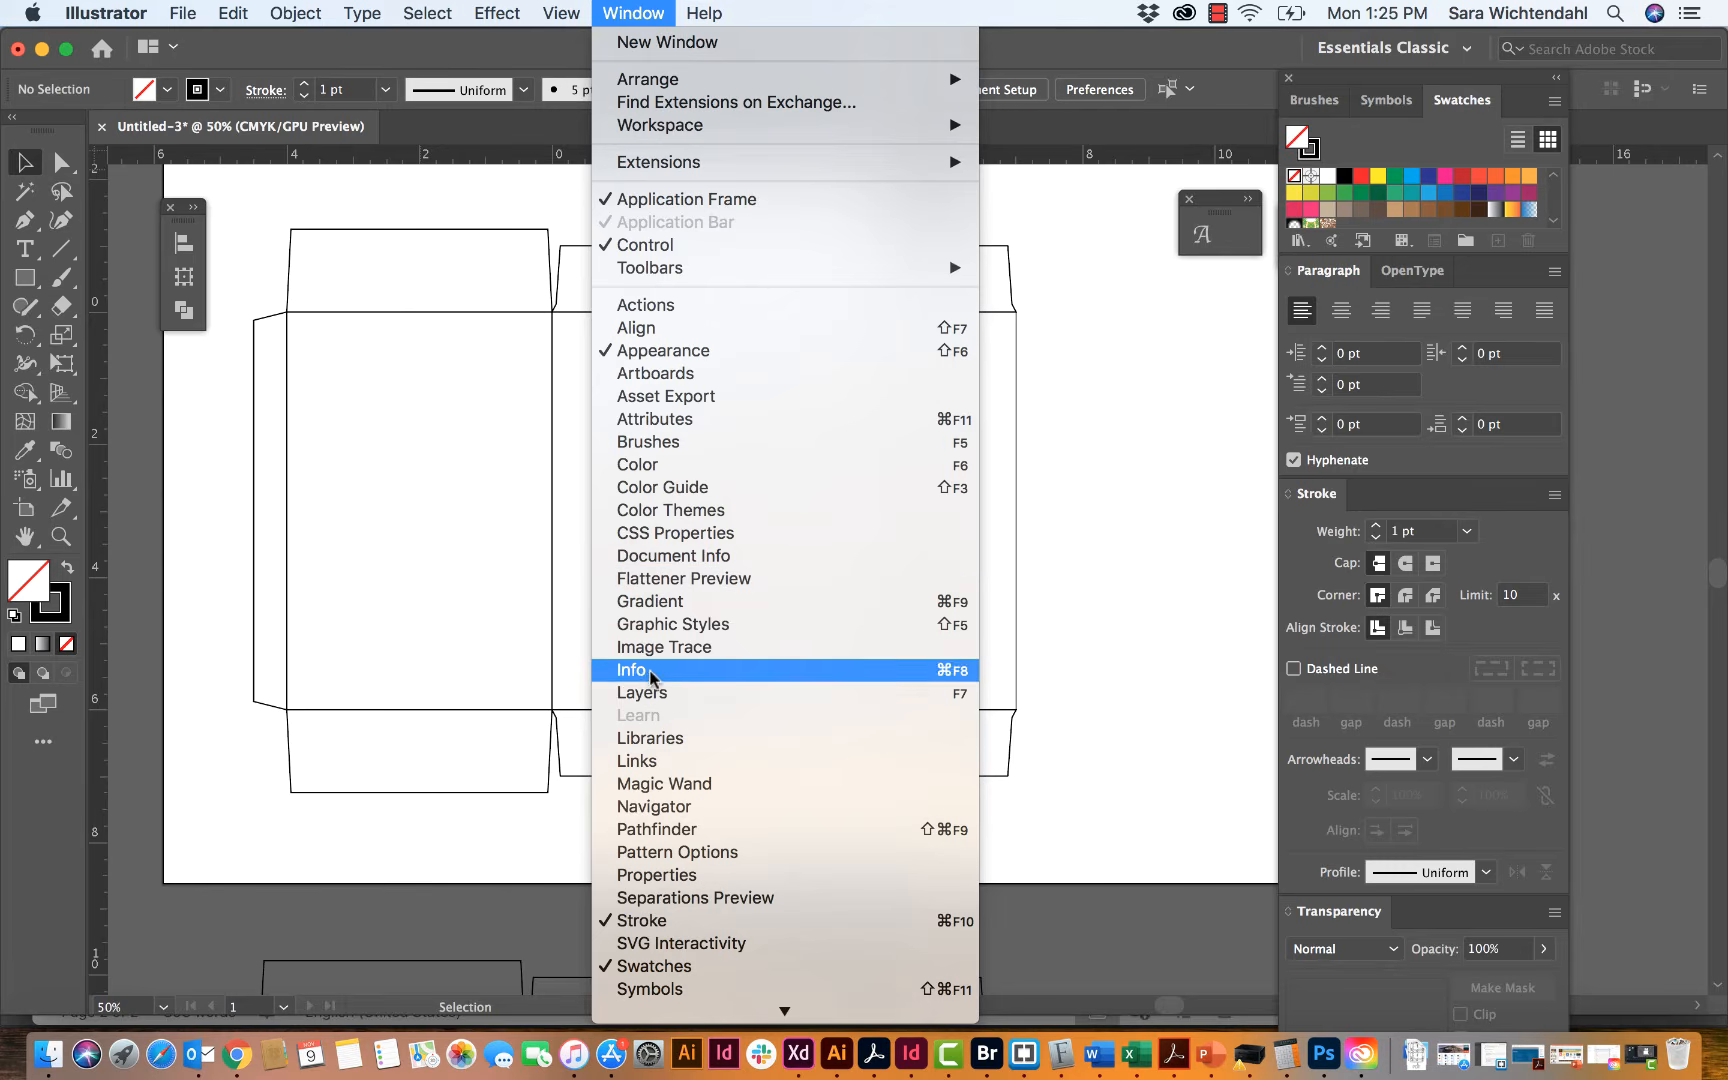
left_click(645, 693)
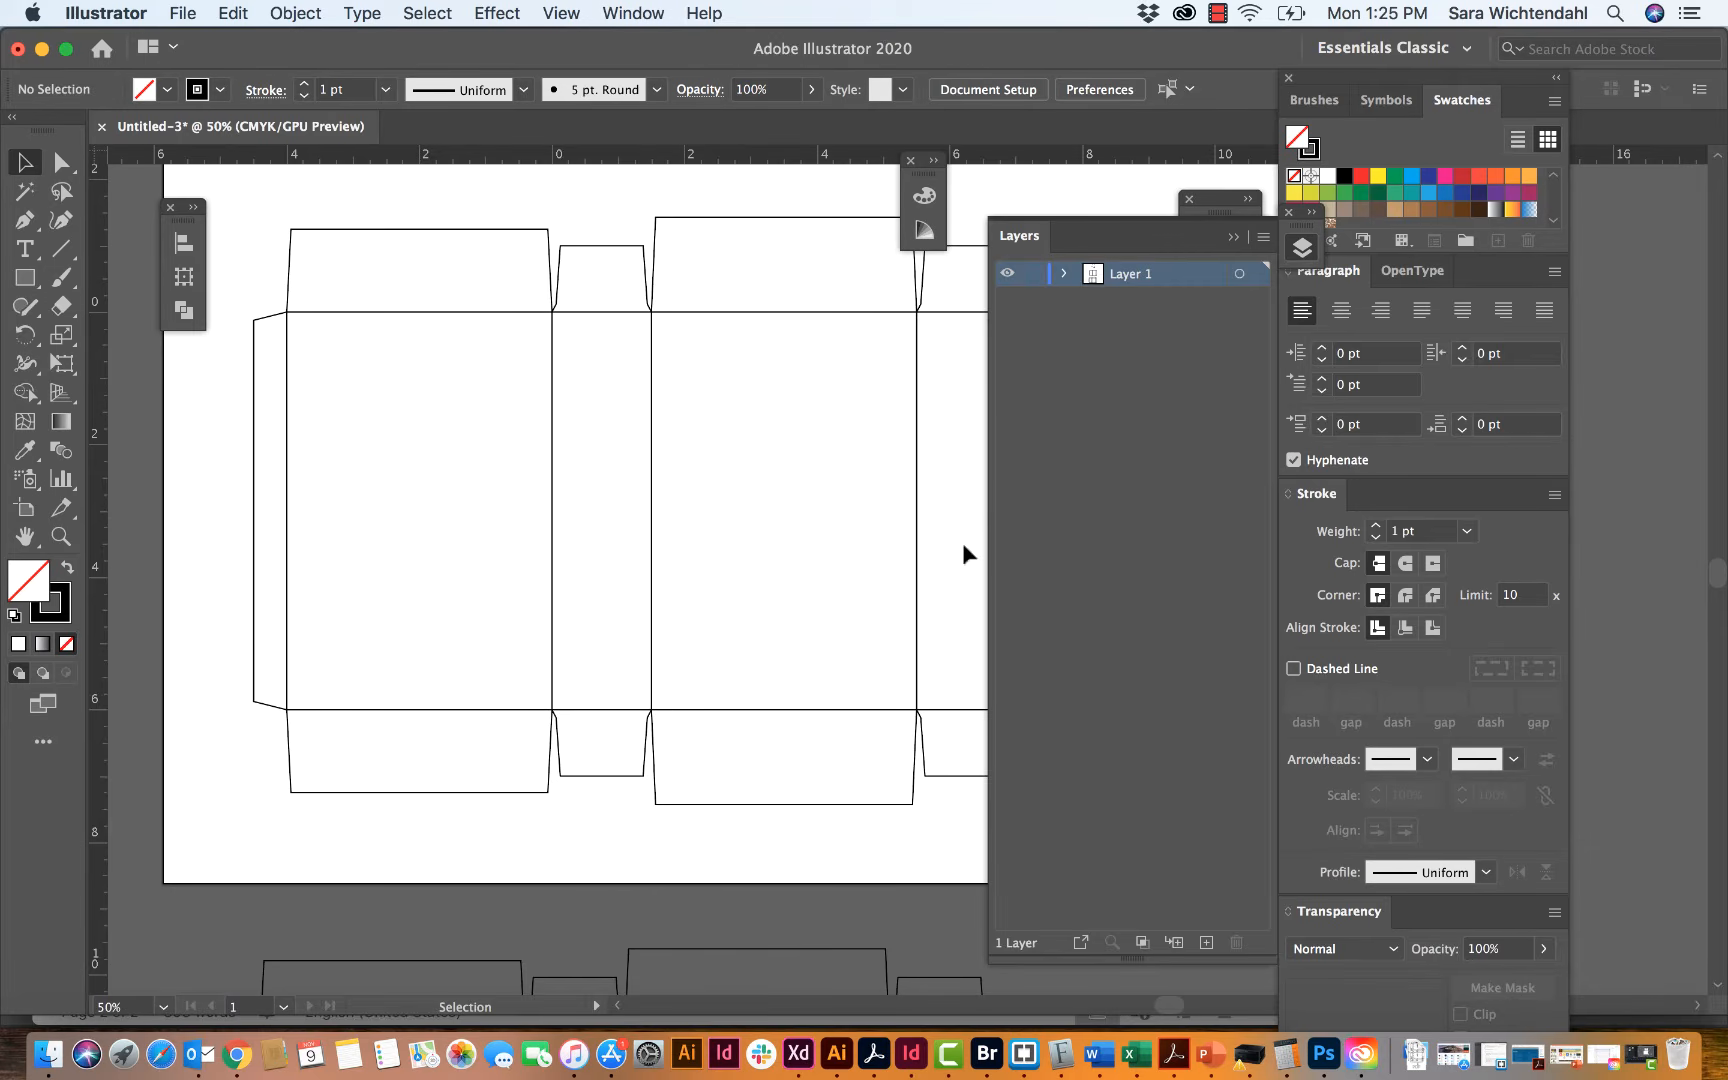
double_click(1133, 279)
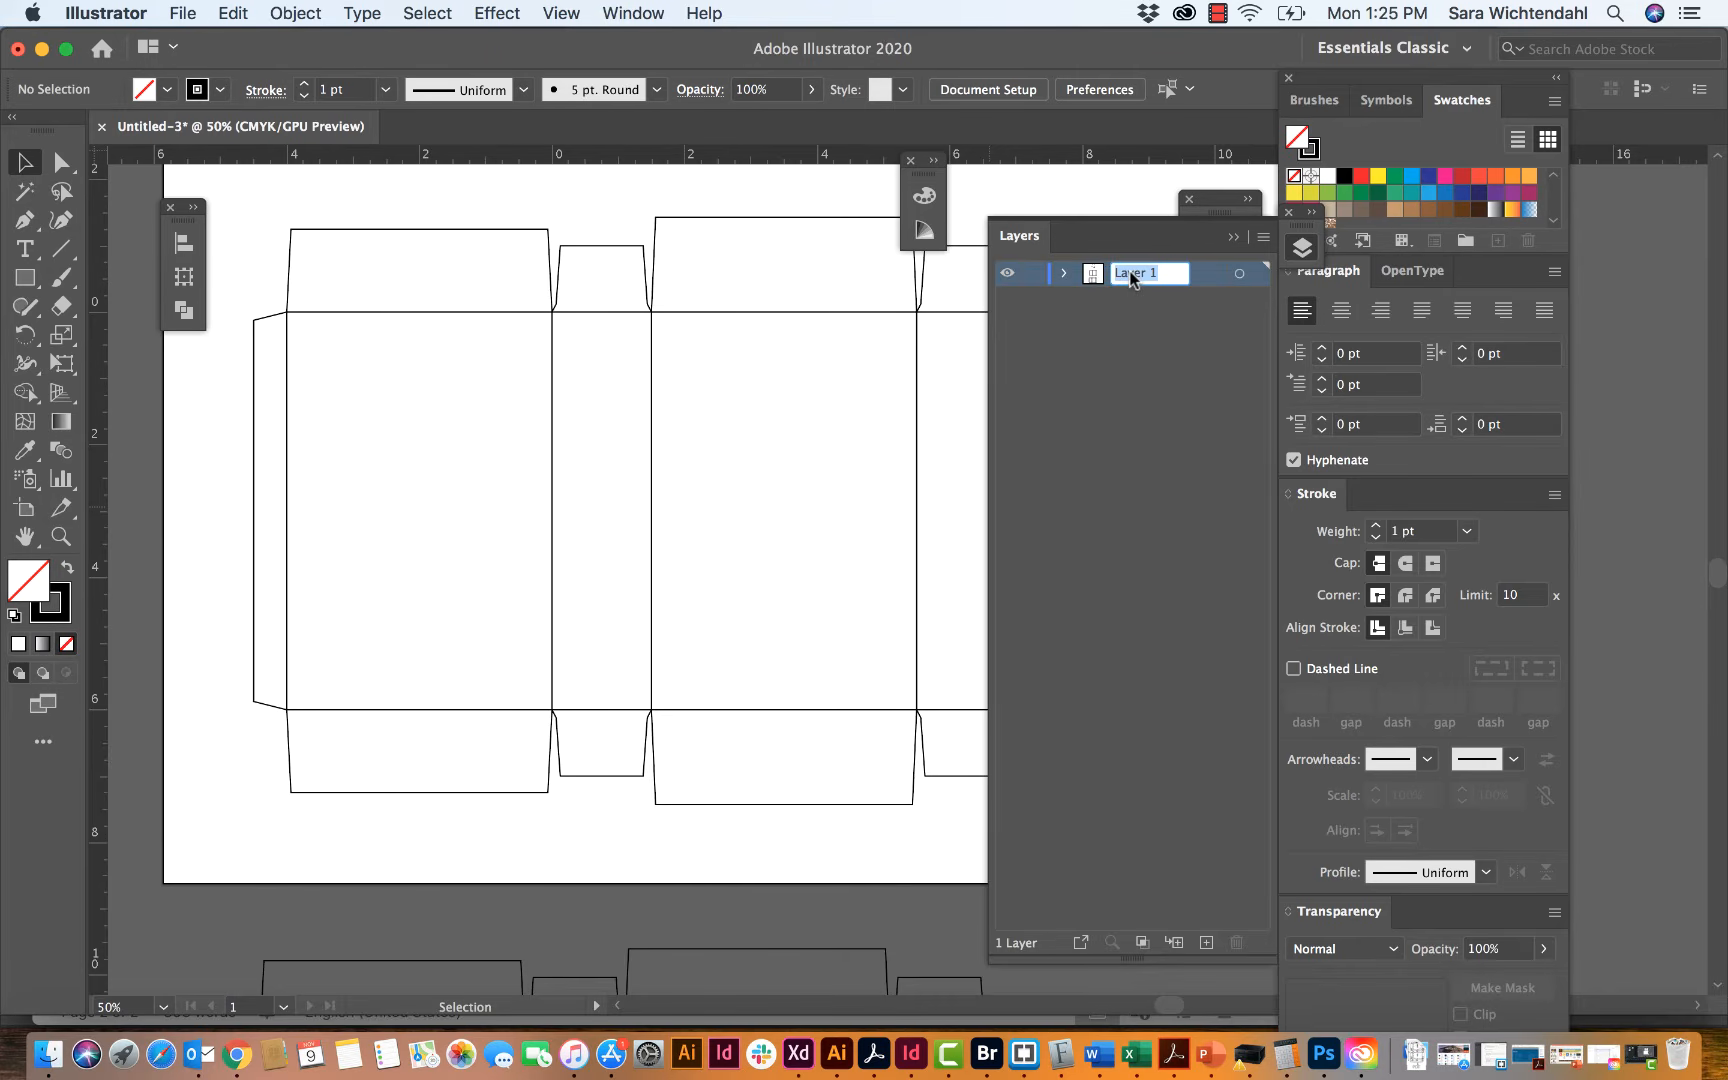
type("Die Line")
key("Return")
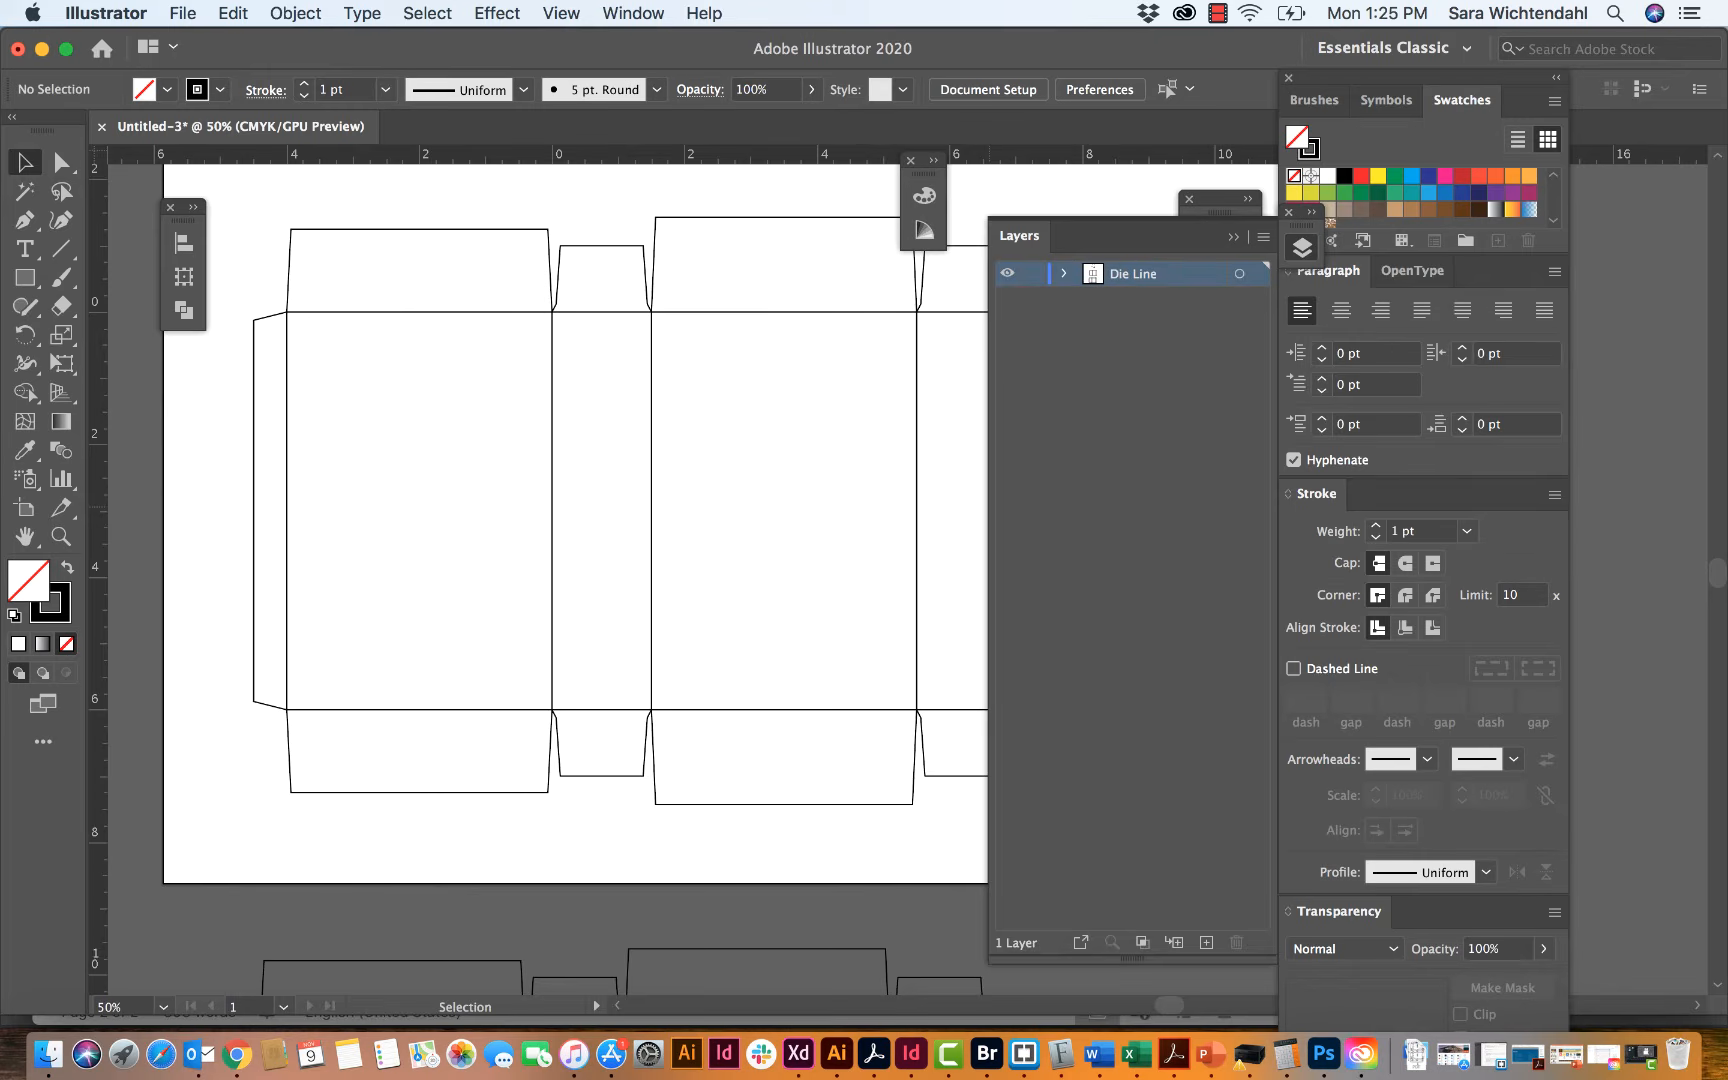
Step: Create a new layer named "Folds" above the Die Line layer and collapse the layer list
left_click(1264, 240)
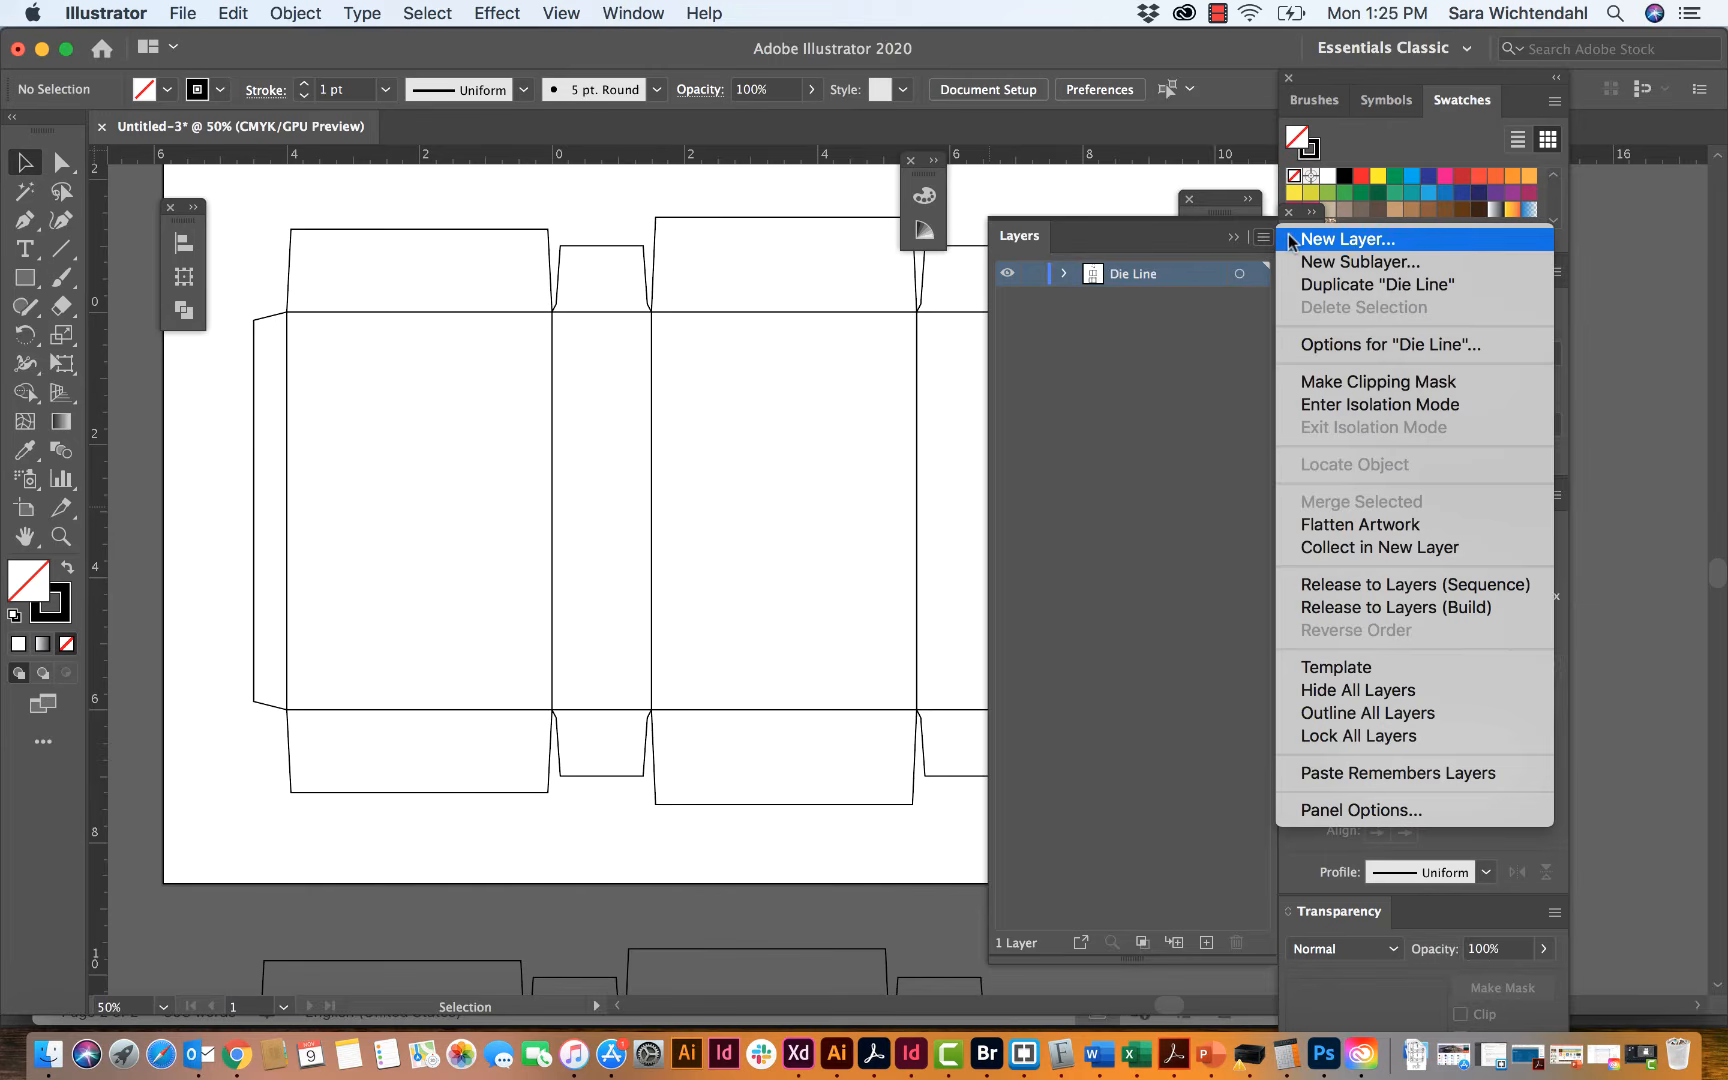
left_click(1290, 240)
type("F")
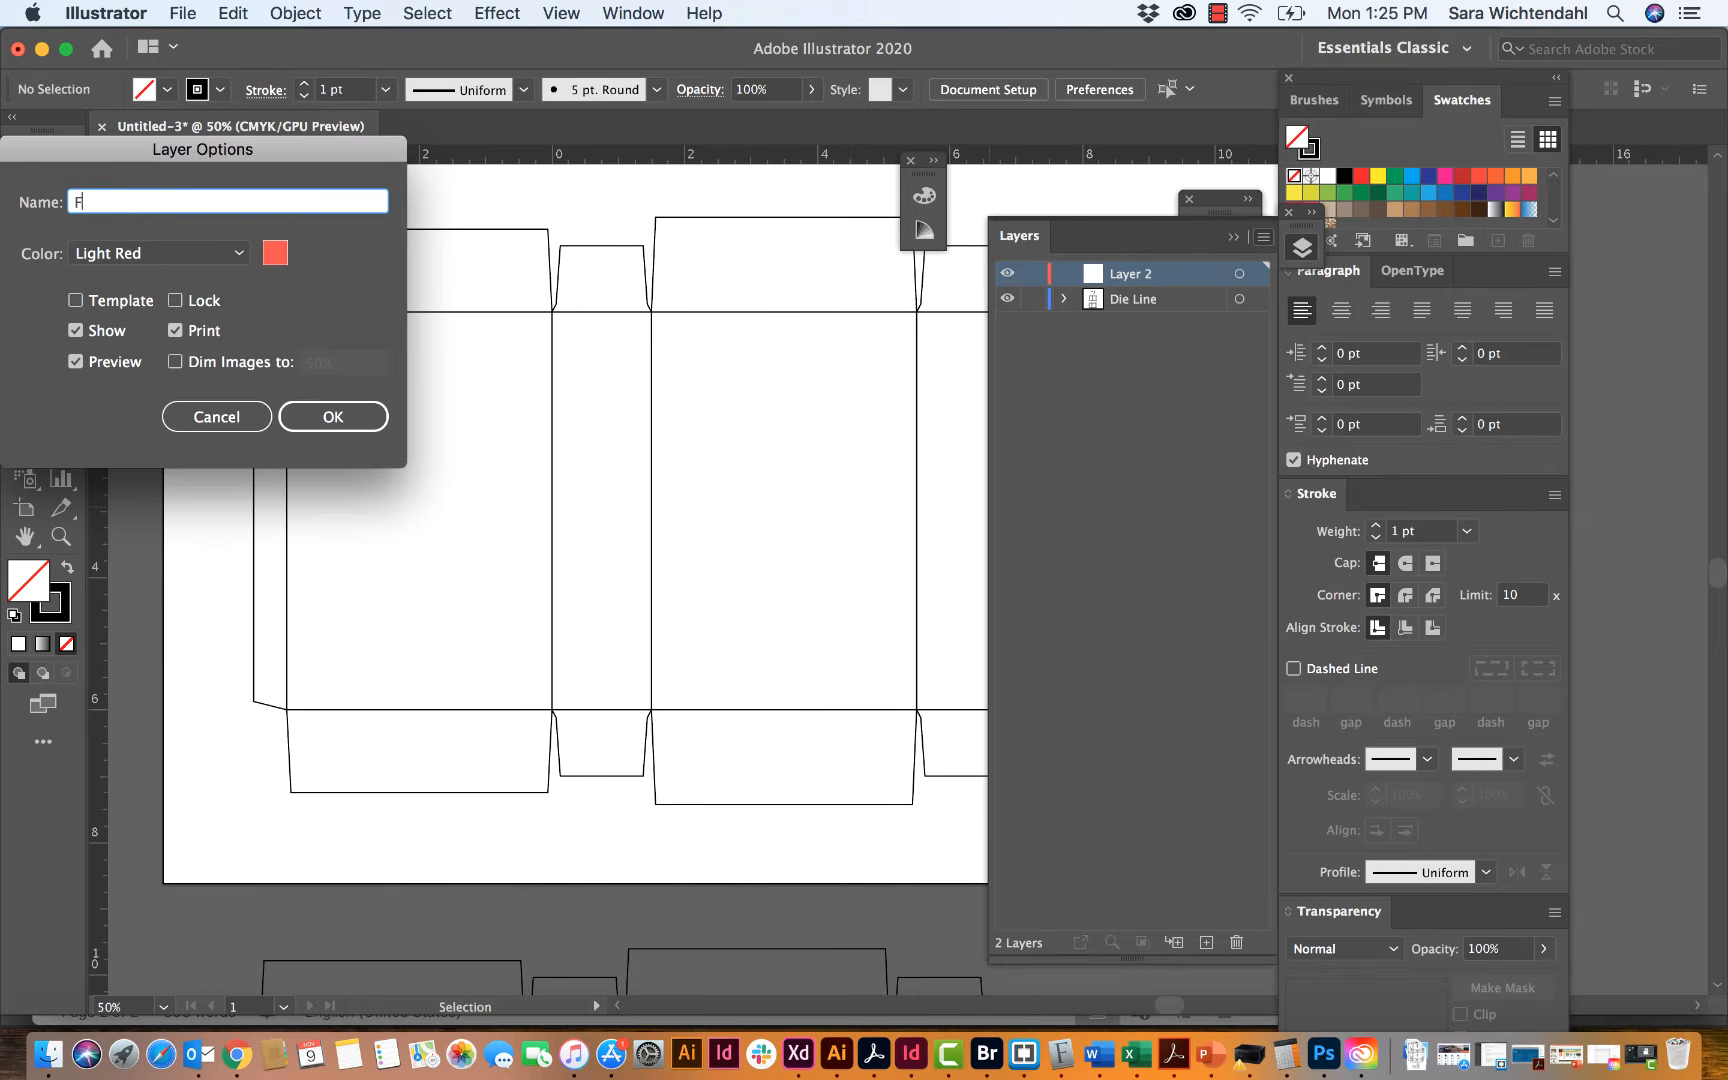
type("olds")
key("Return")
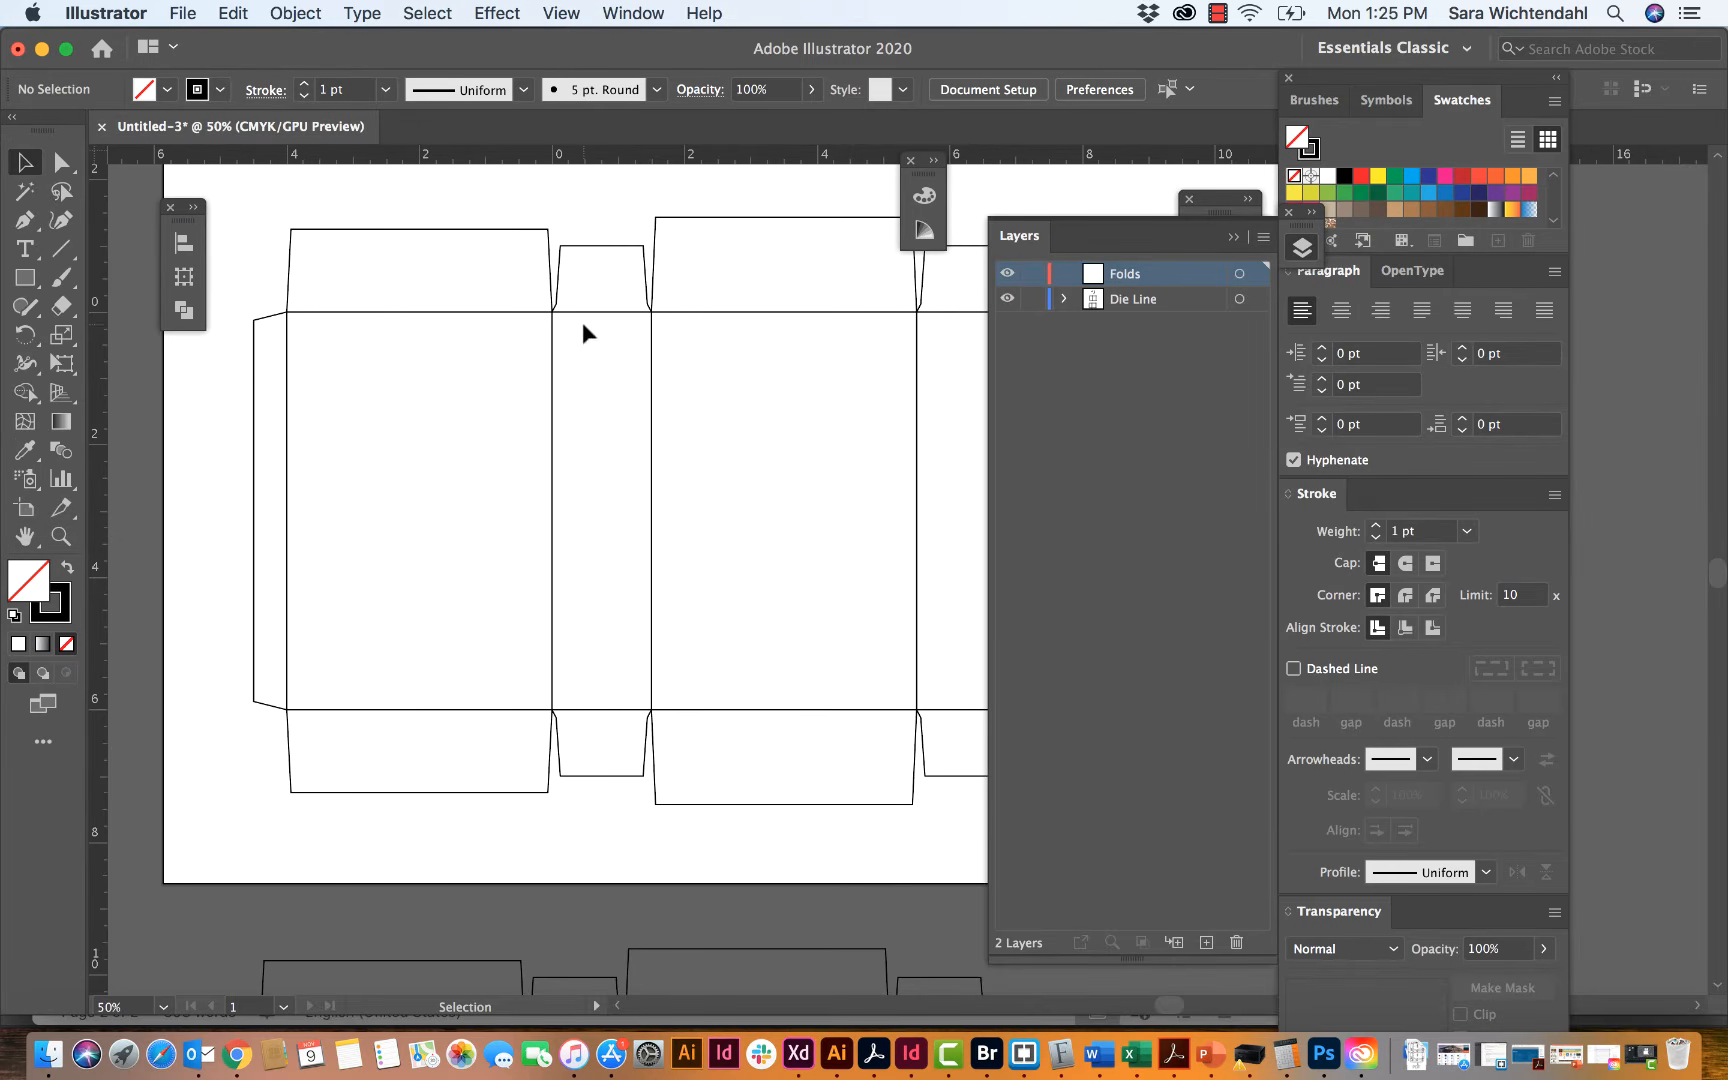
left_click(1233, 236)
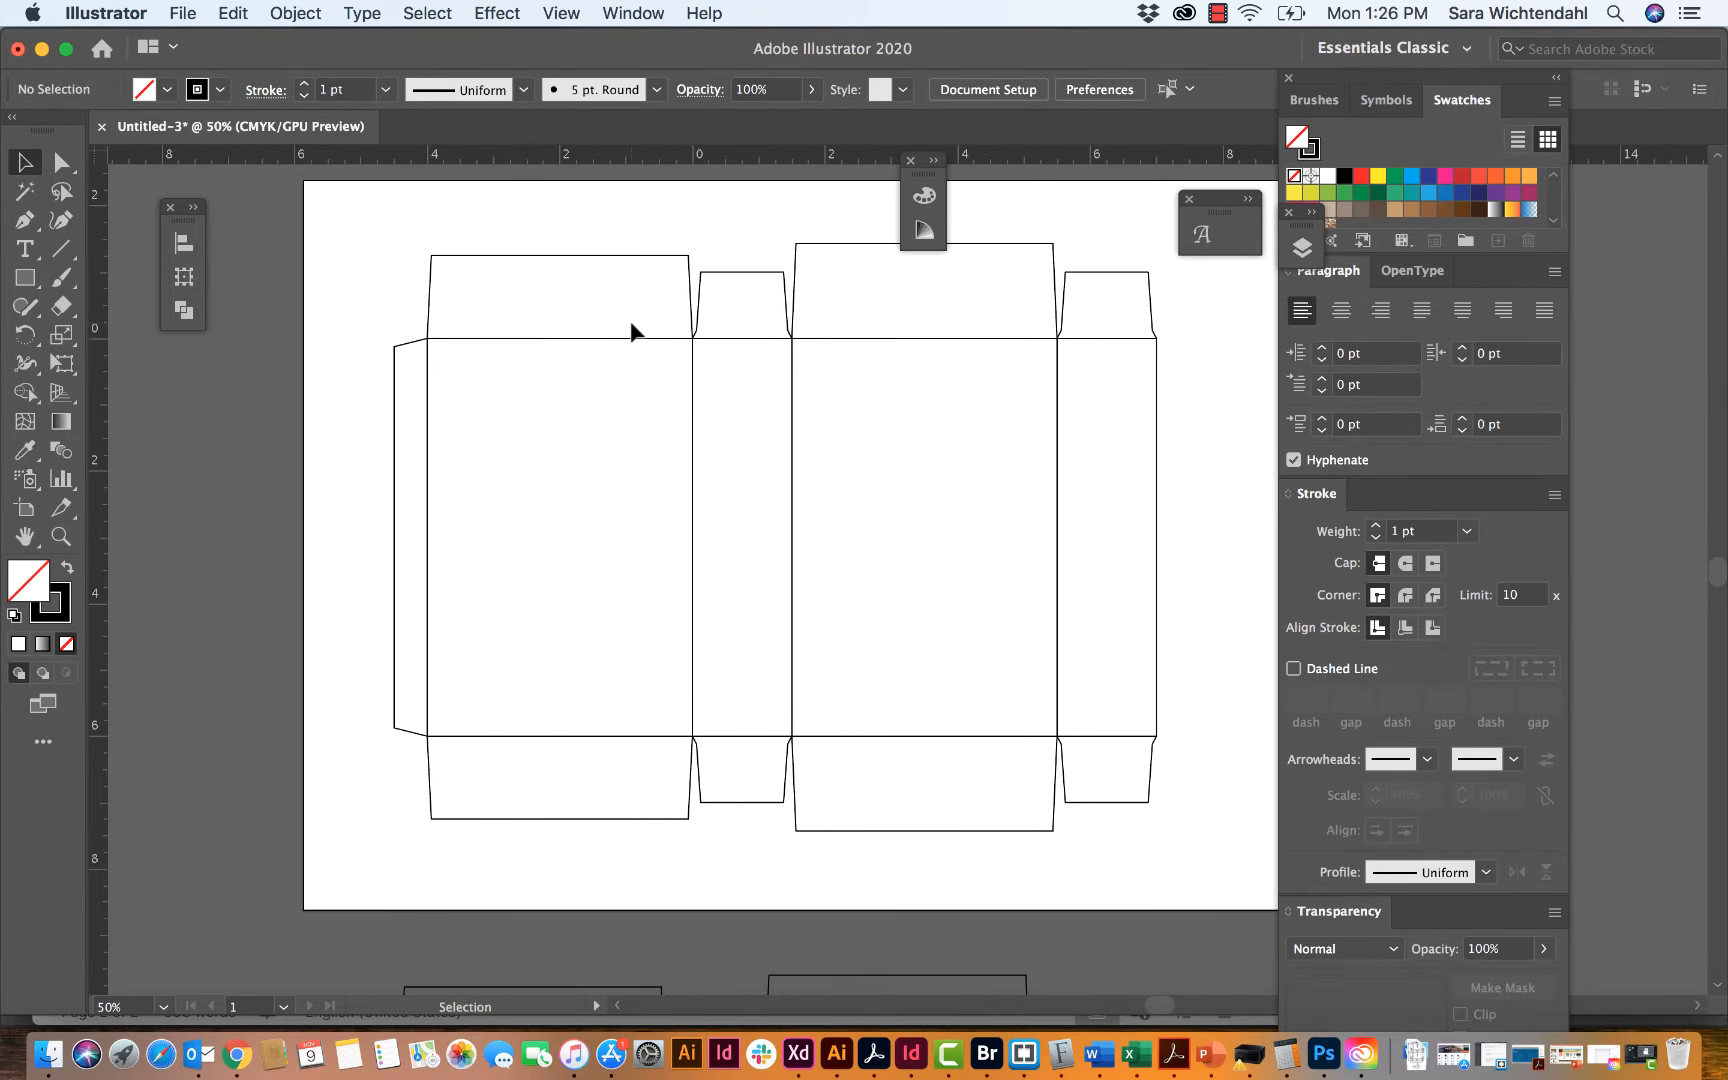
Step: Select every piece of the original box template on the artboard and move it from the Die Line layer to the Folds layer
left_click(446, 338)
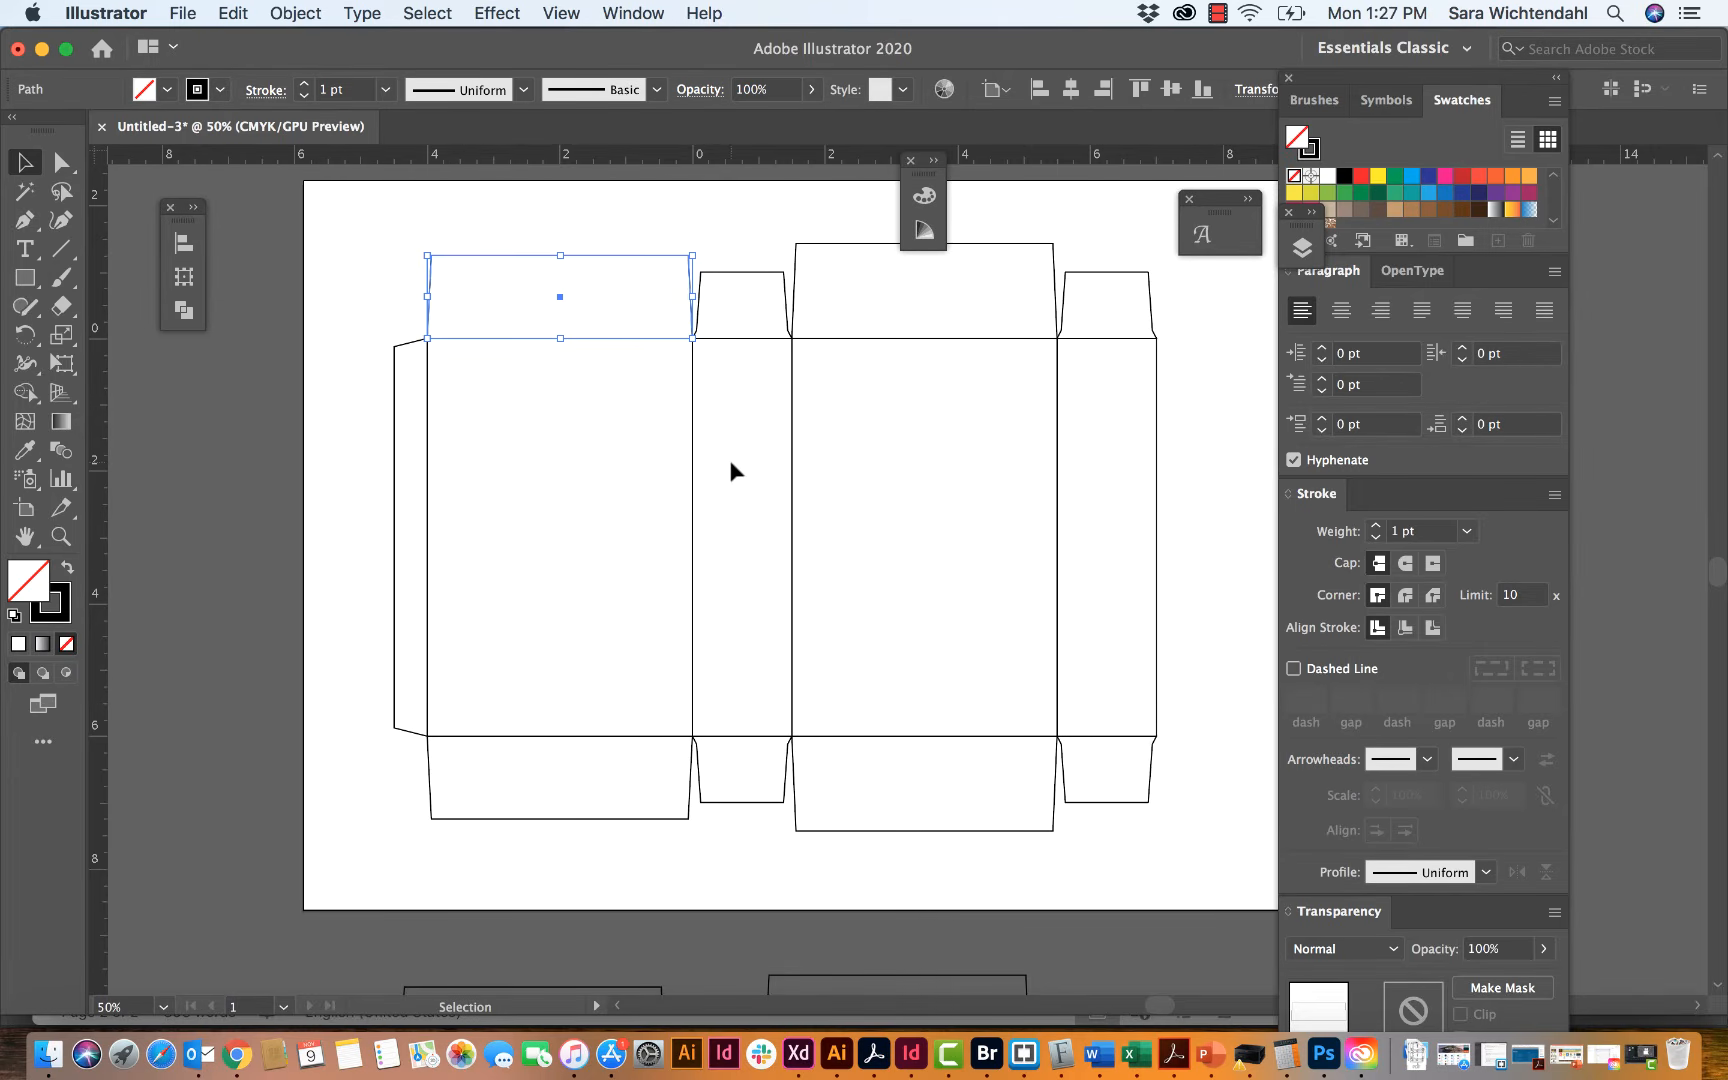
left_click(370, 308)
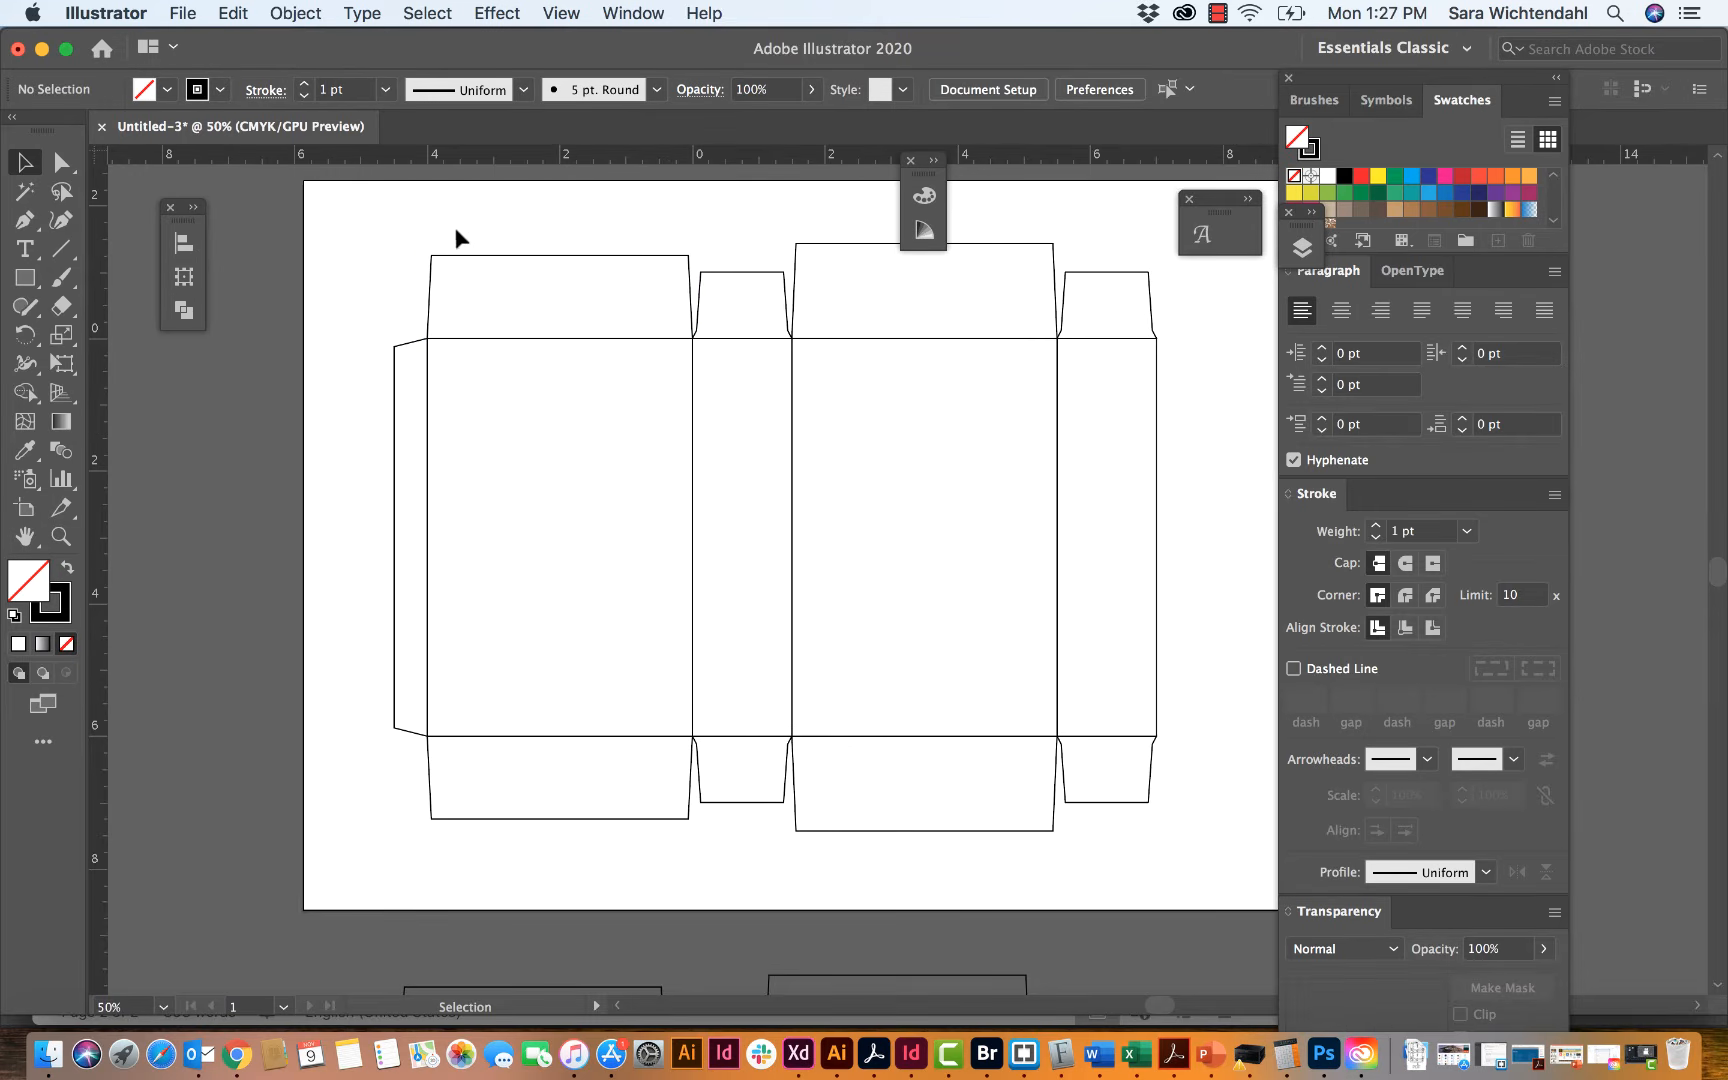
left_click_drag(379, 232, 1172, 873)
key("a")
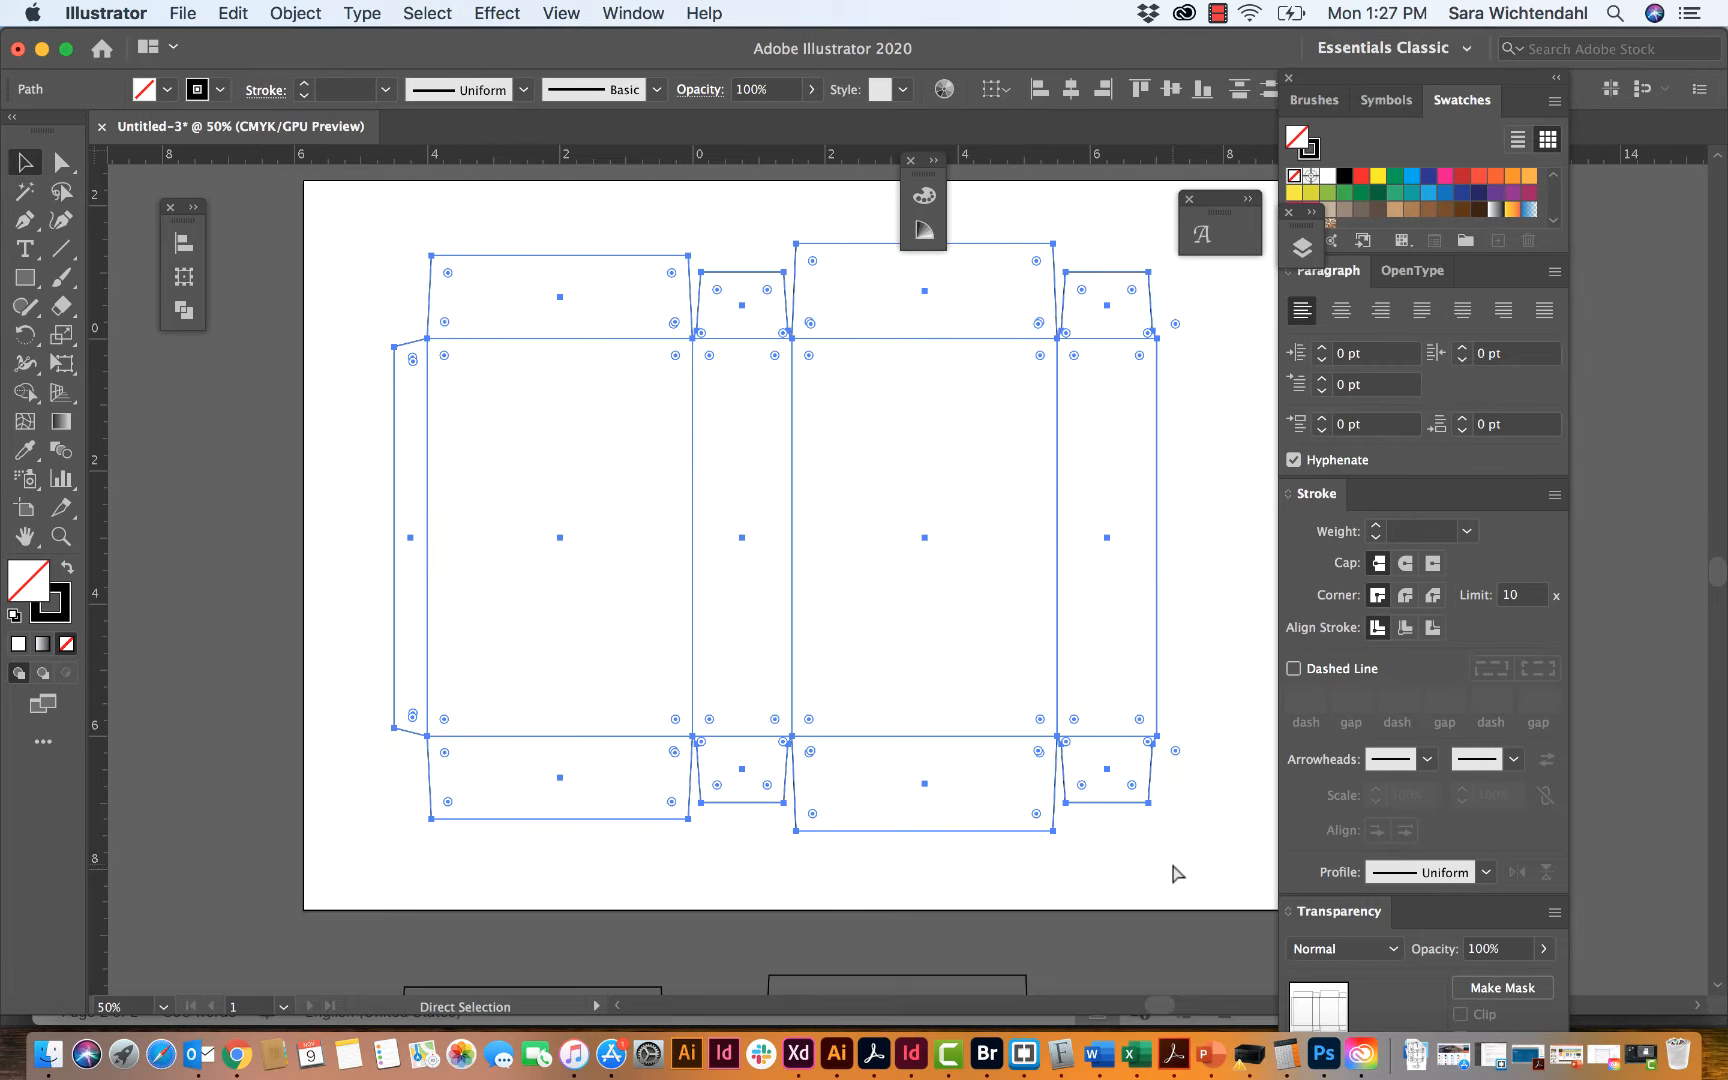
key("v")
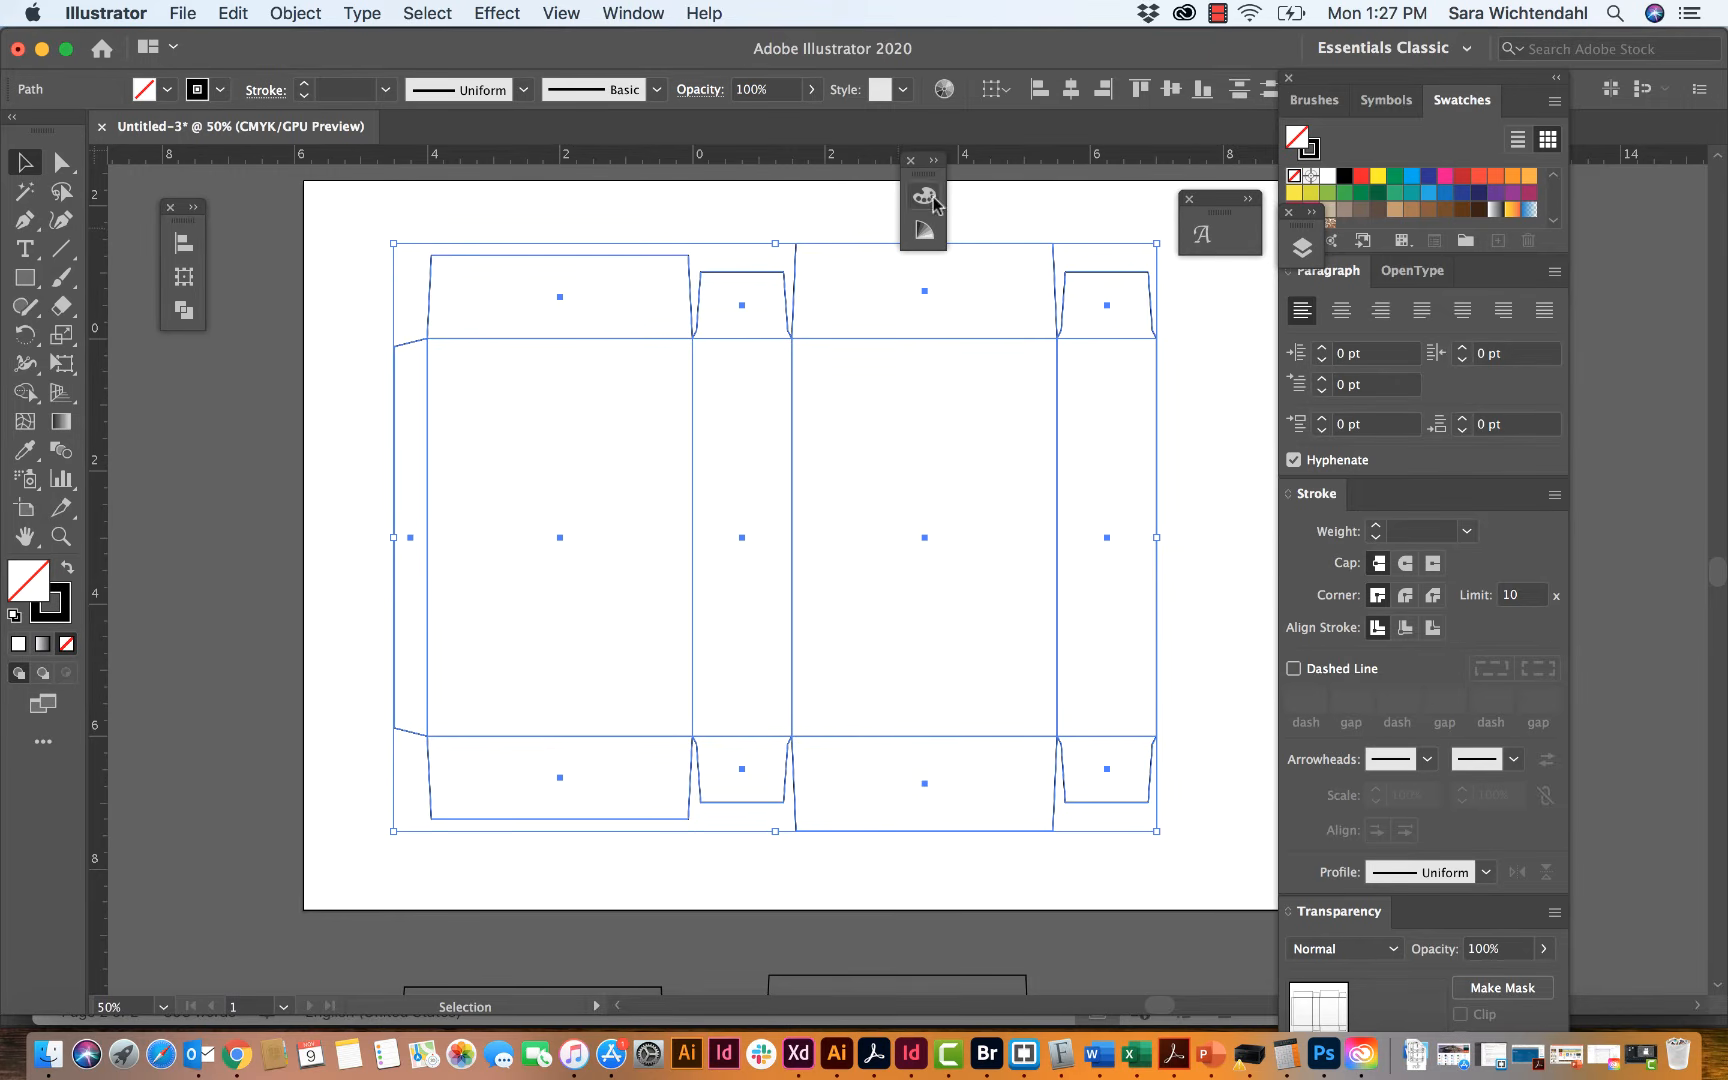
left_click(633, 13)
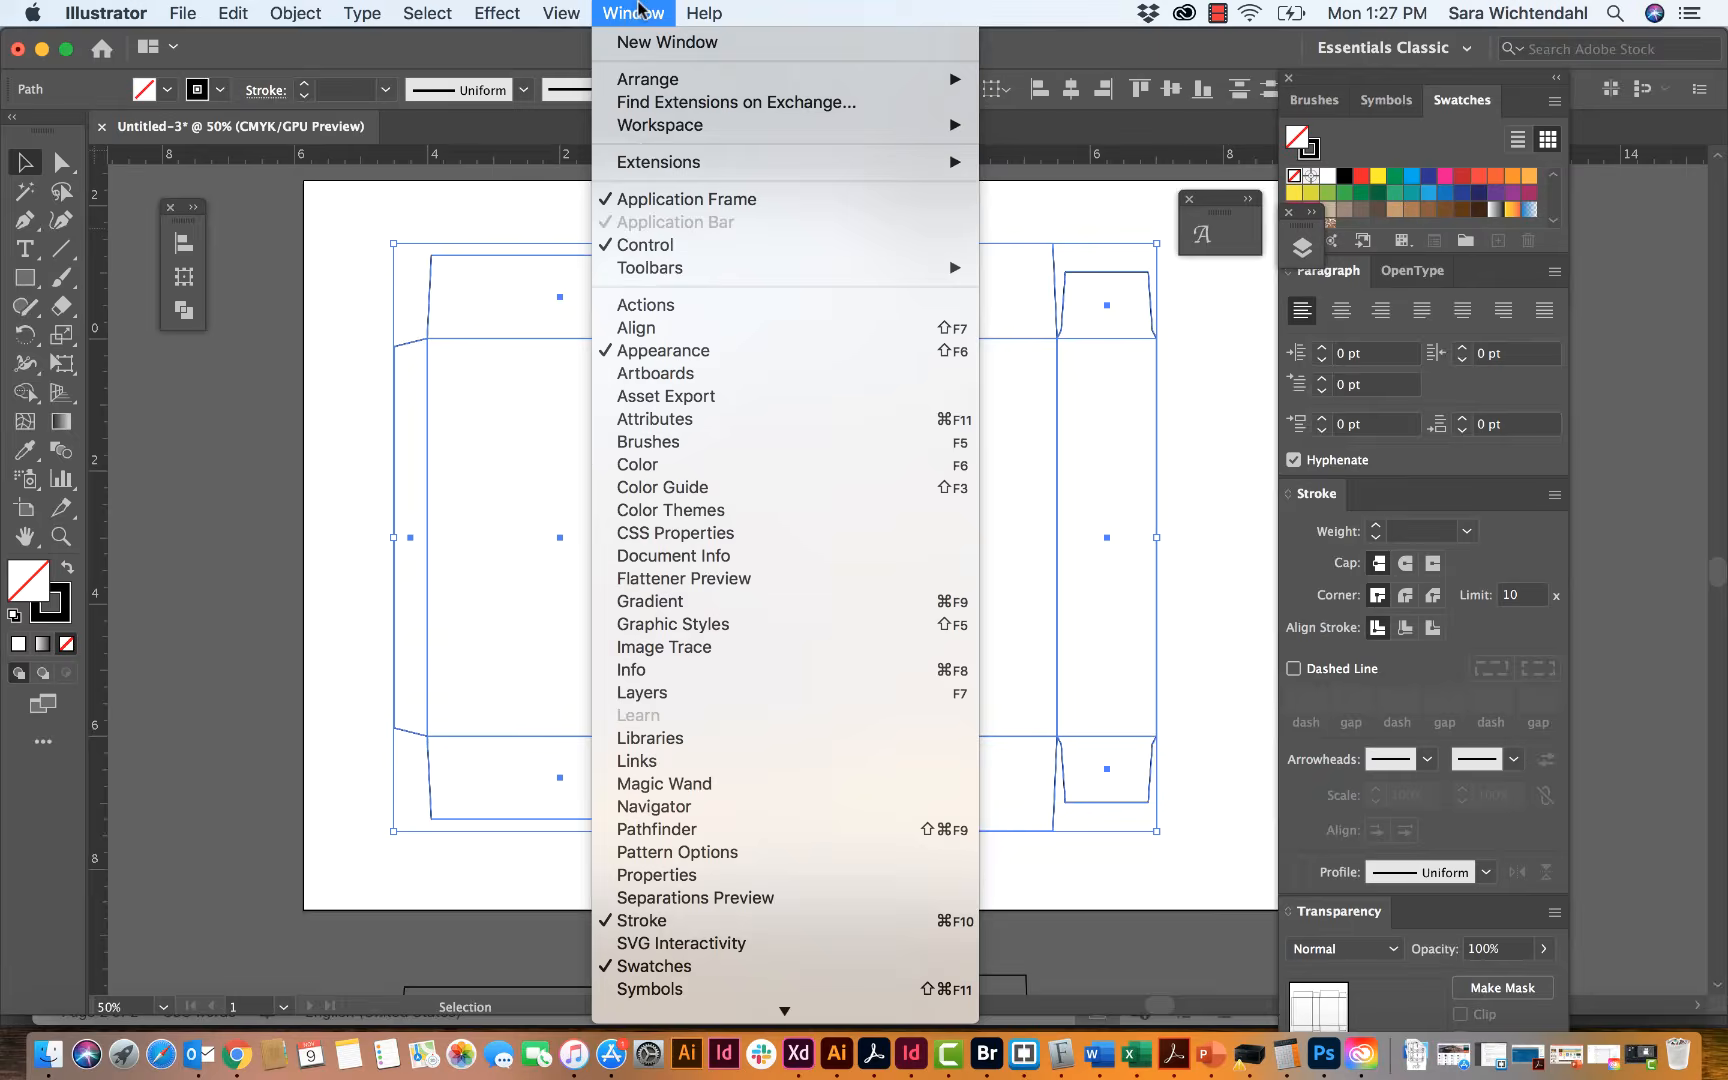
left_click(653, 693)
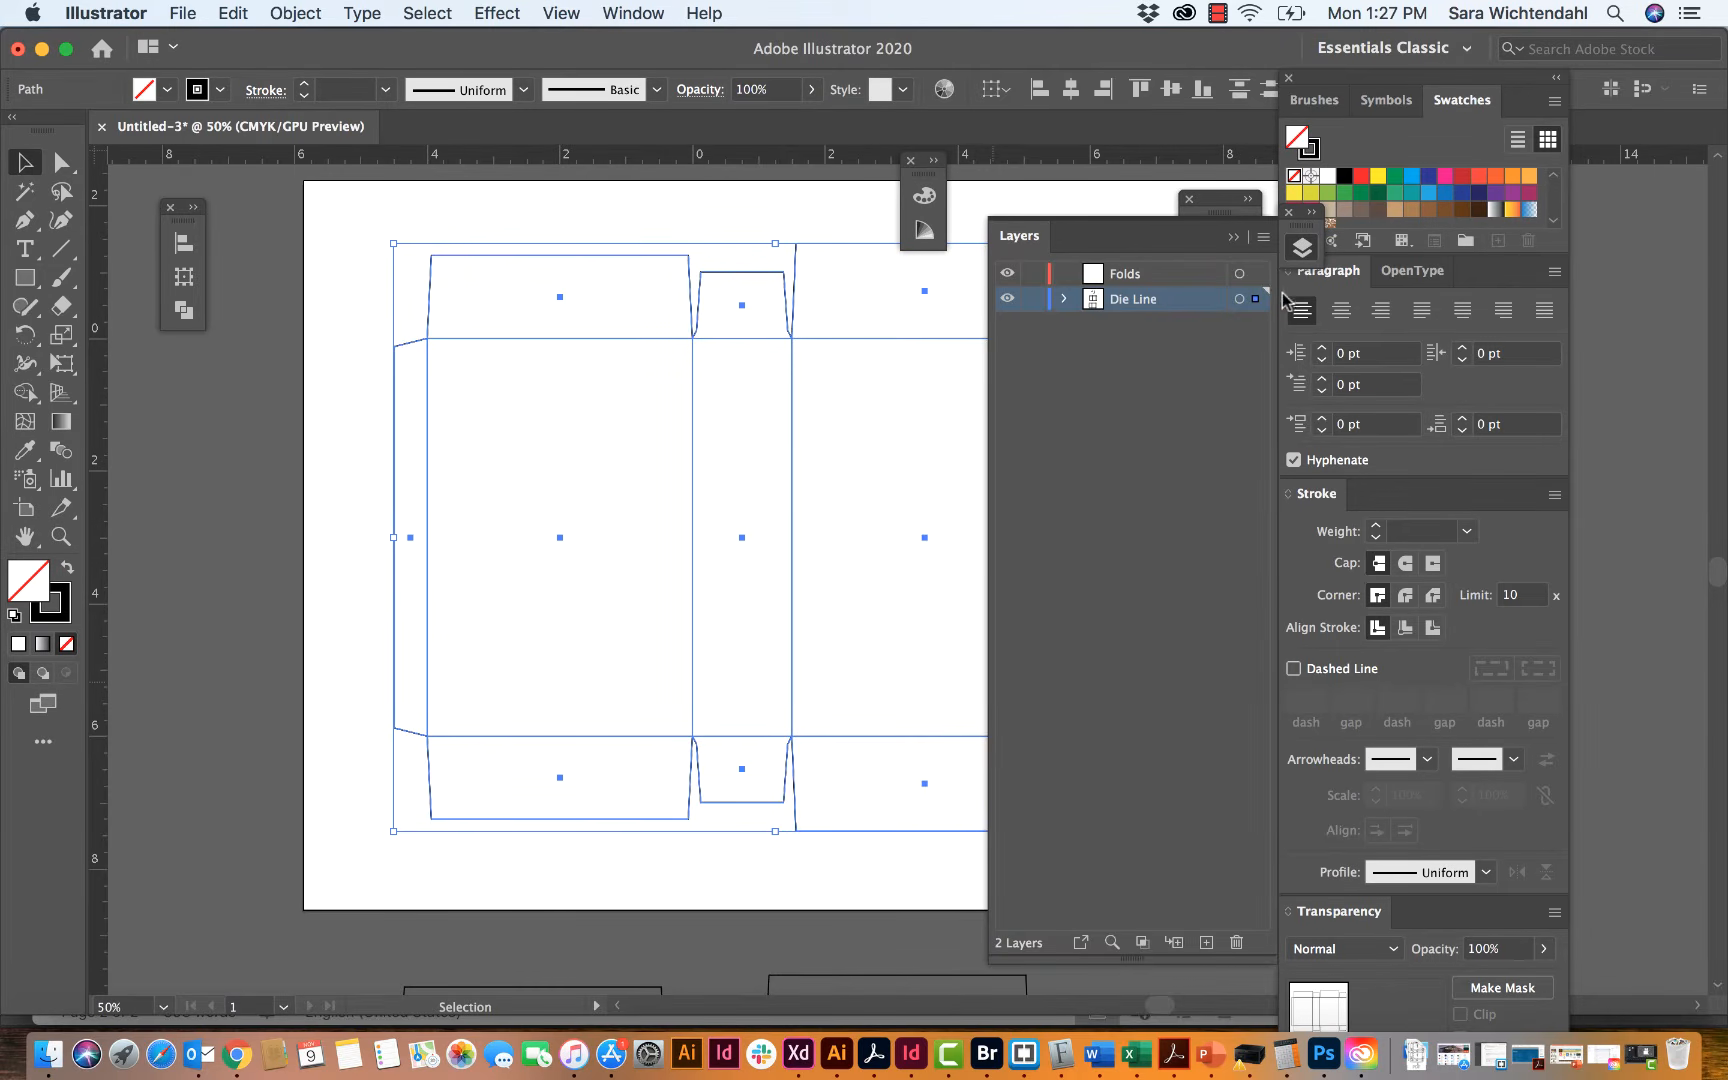
left_click_drag(1257, 302, 1257, 273)
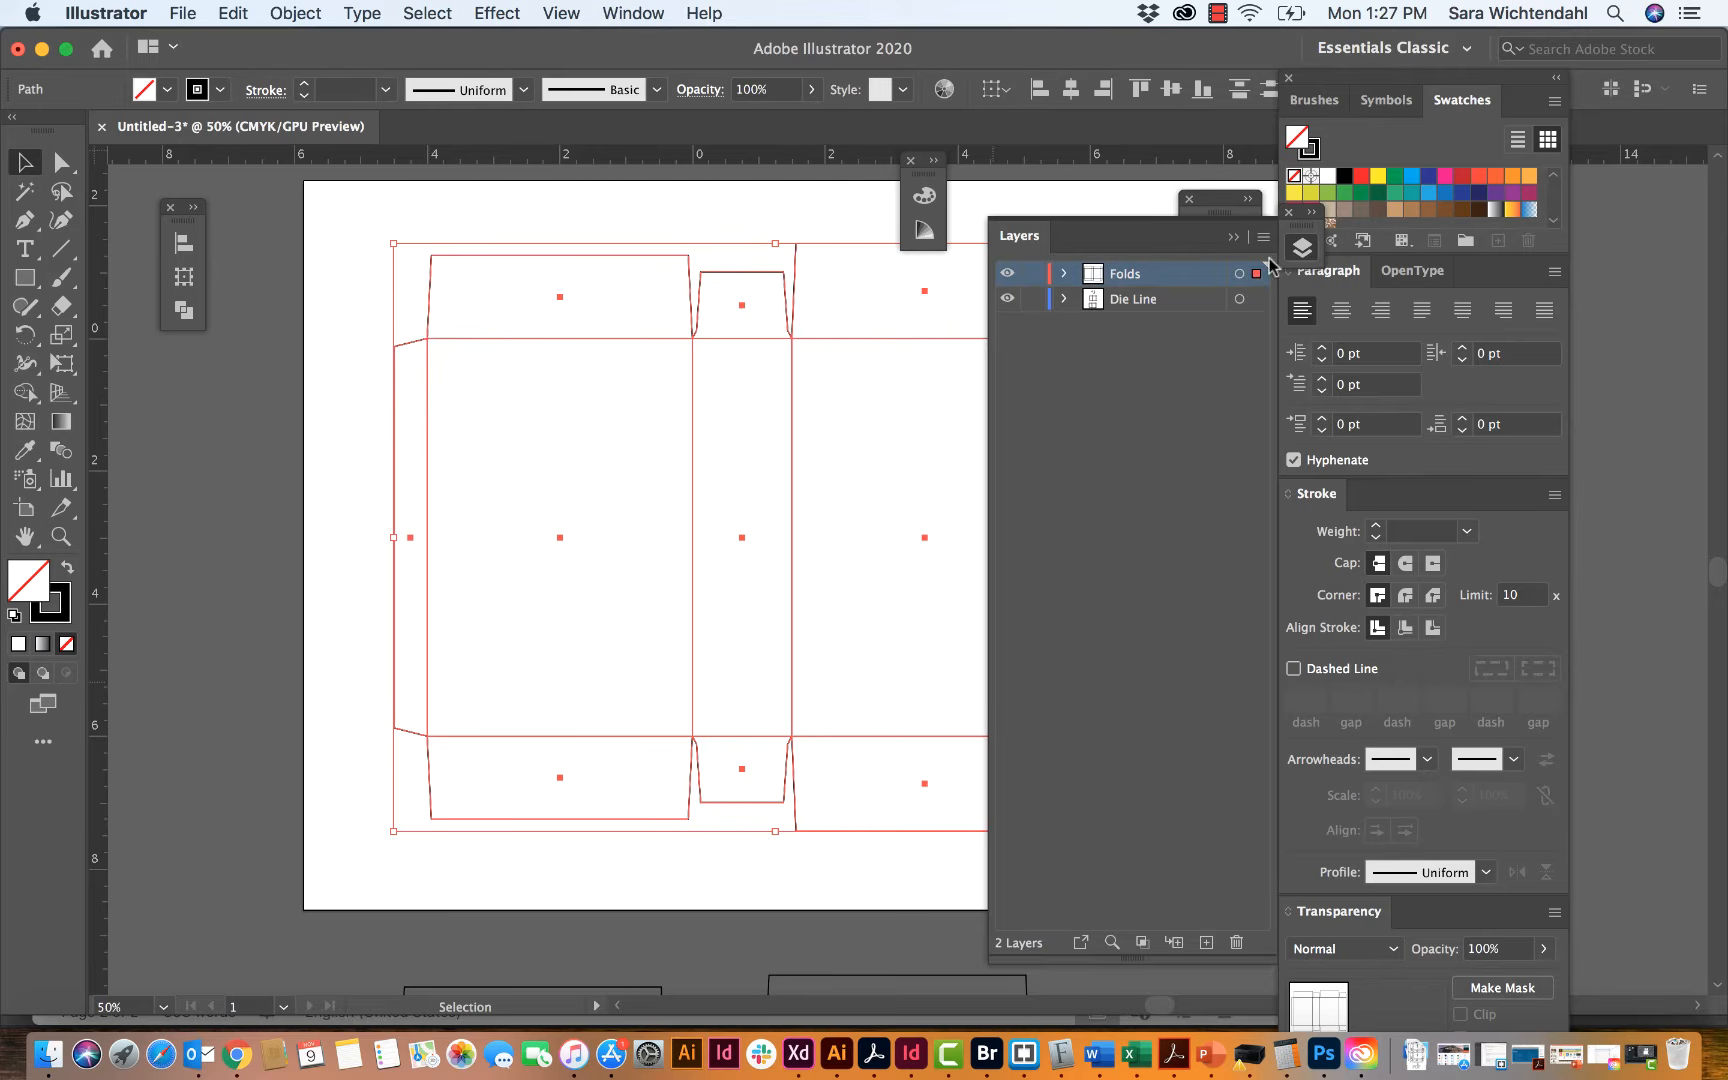
Step: Hide the Die Line layer, collapse the layer list and deselect the template
left_click(1006, 298)
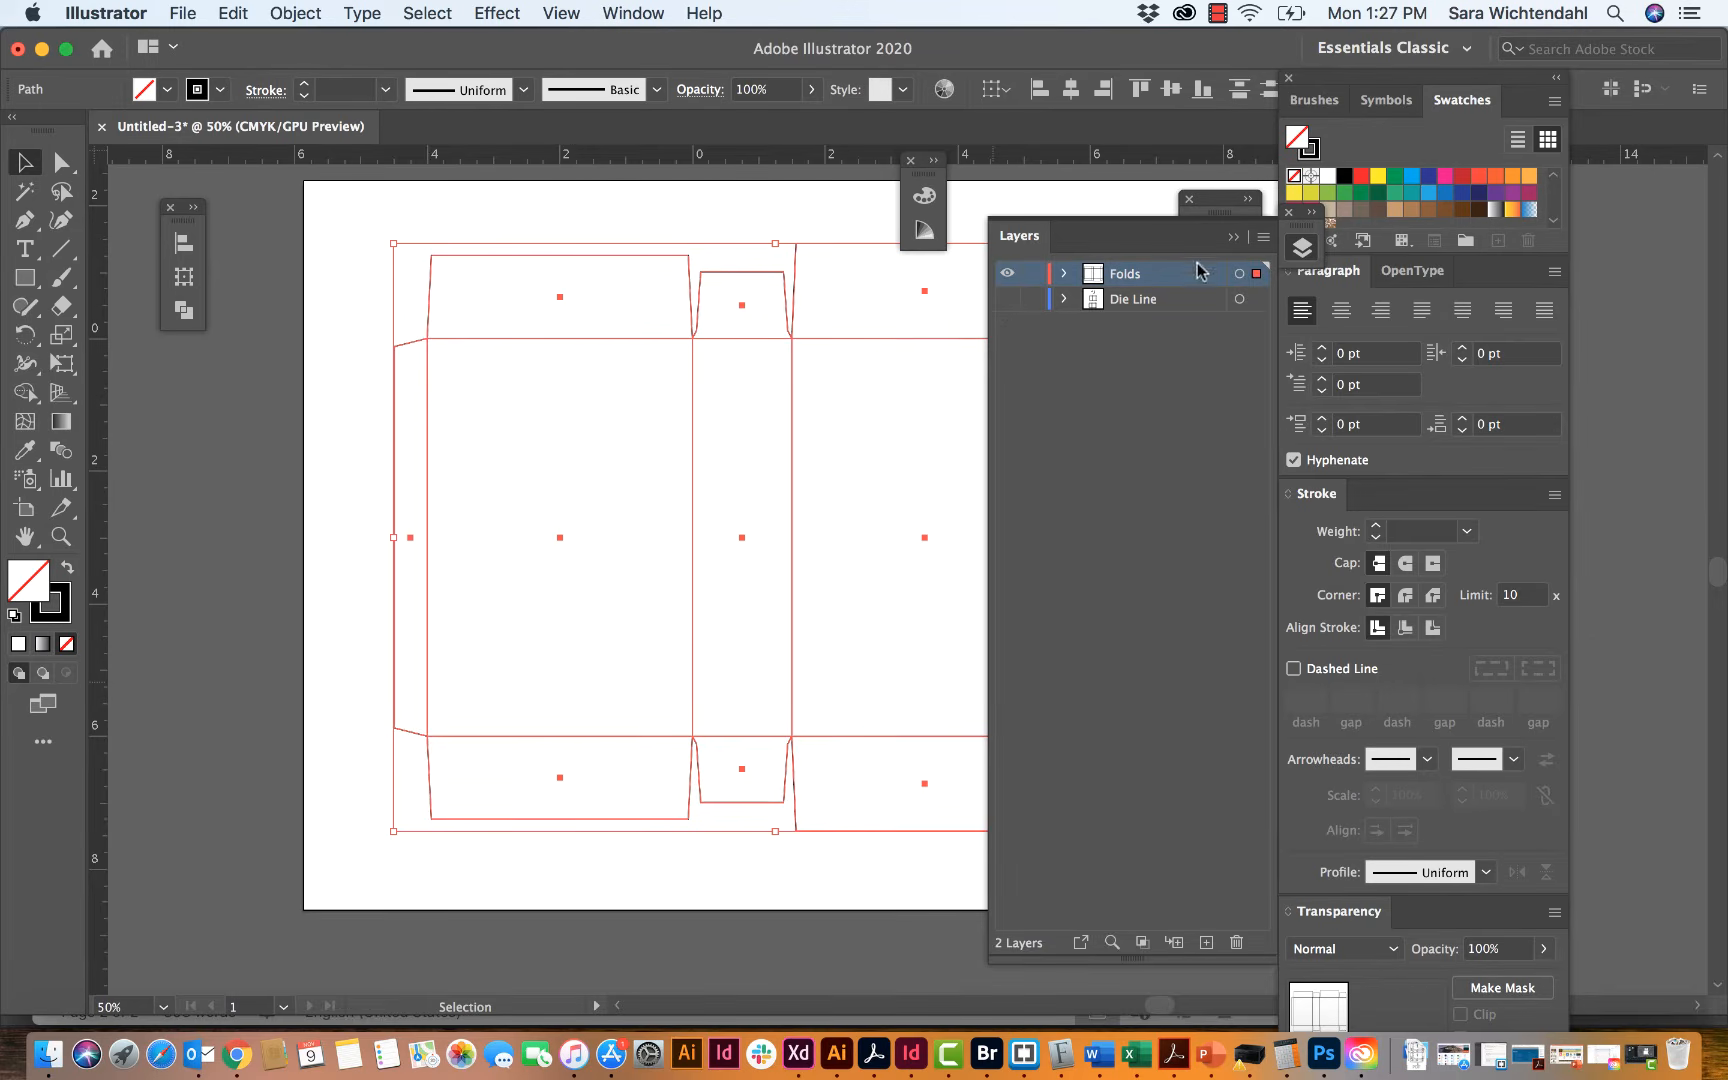
left_click(1238, 236)
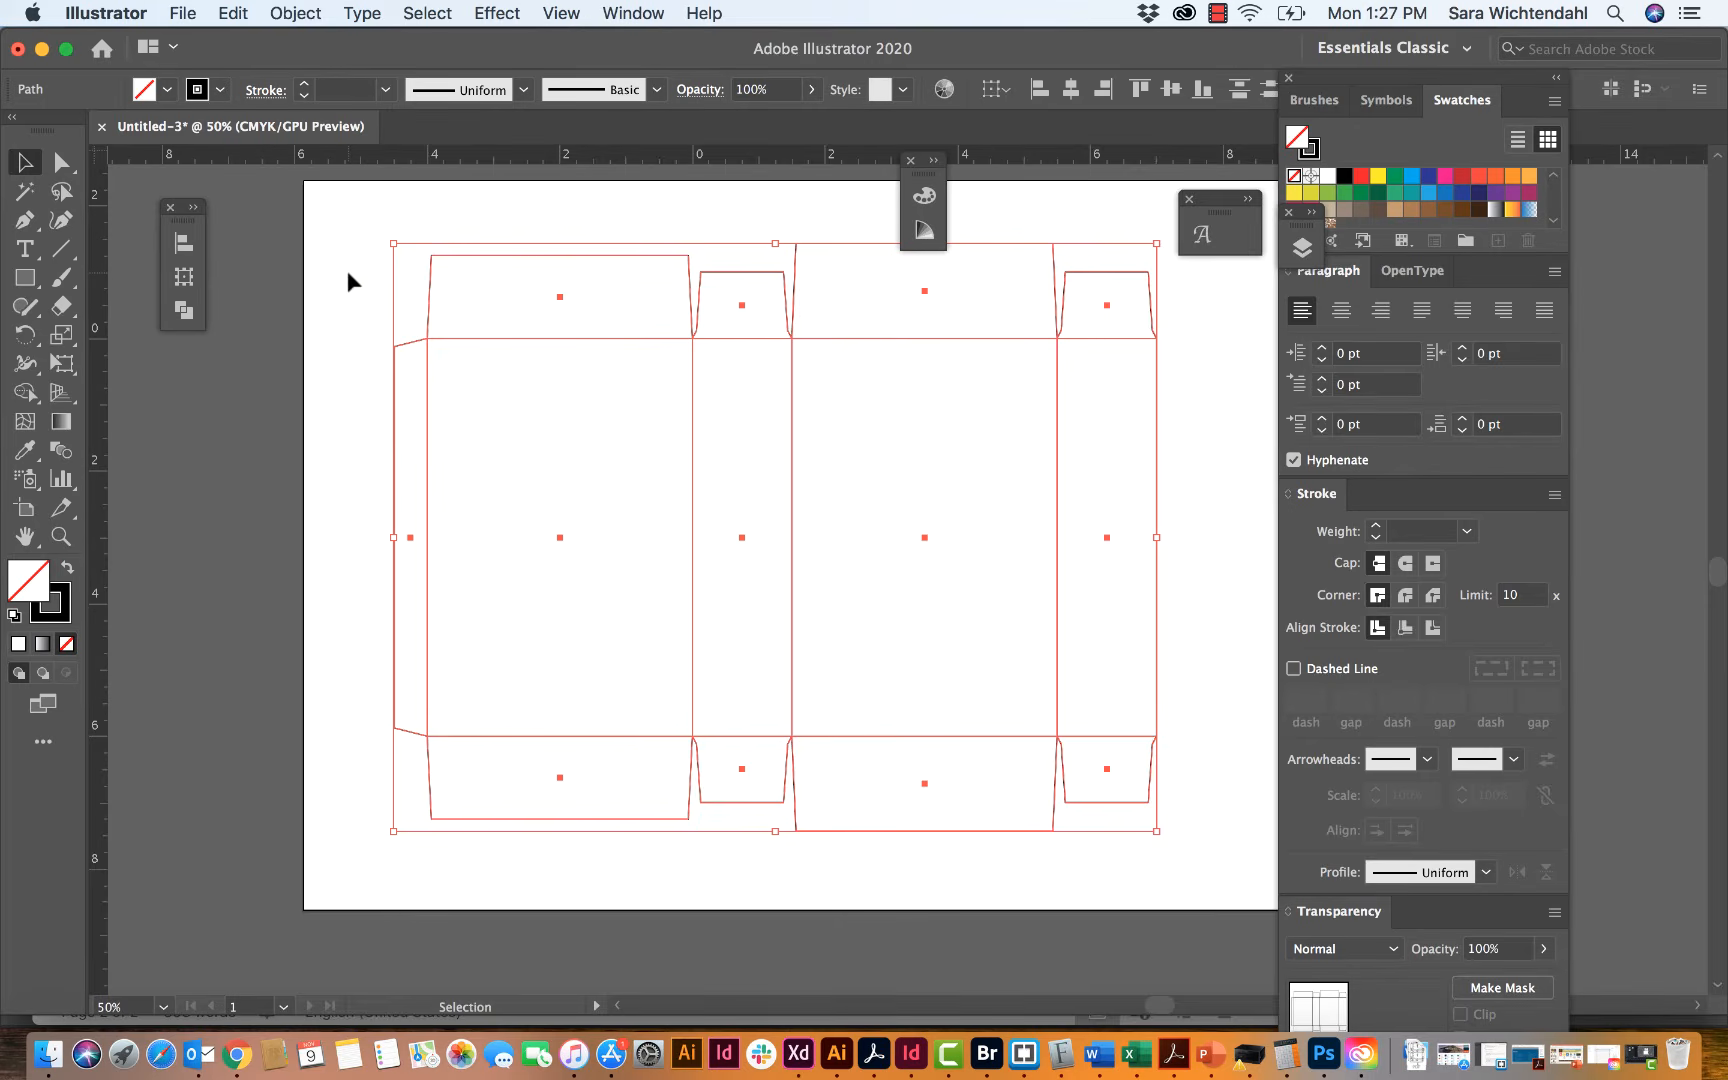
left_click(348, 272)
left_click(61, 163)
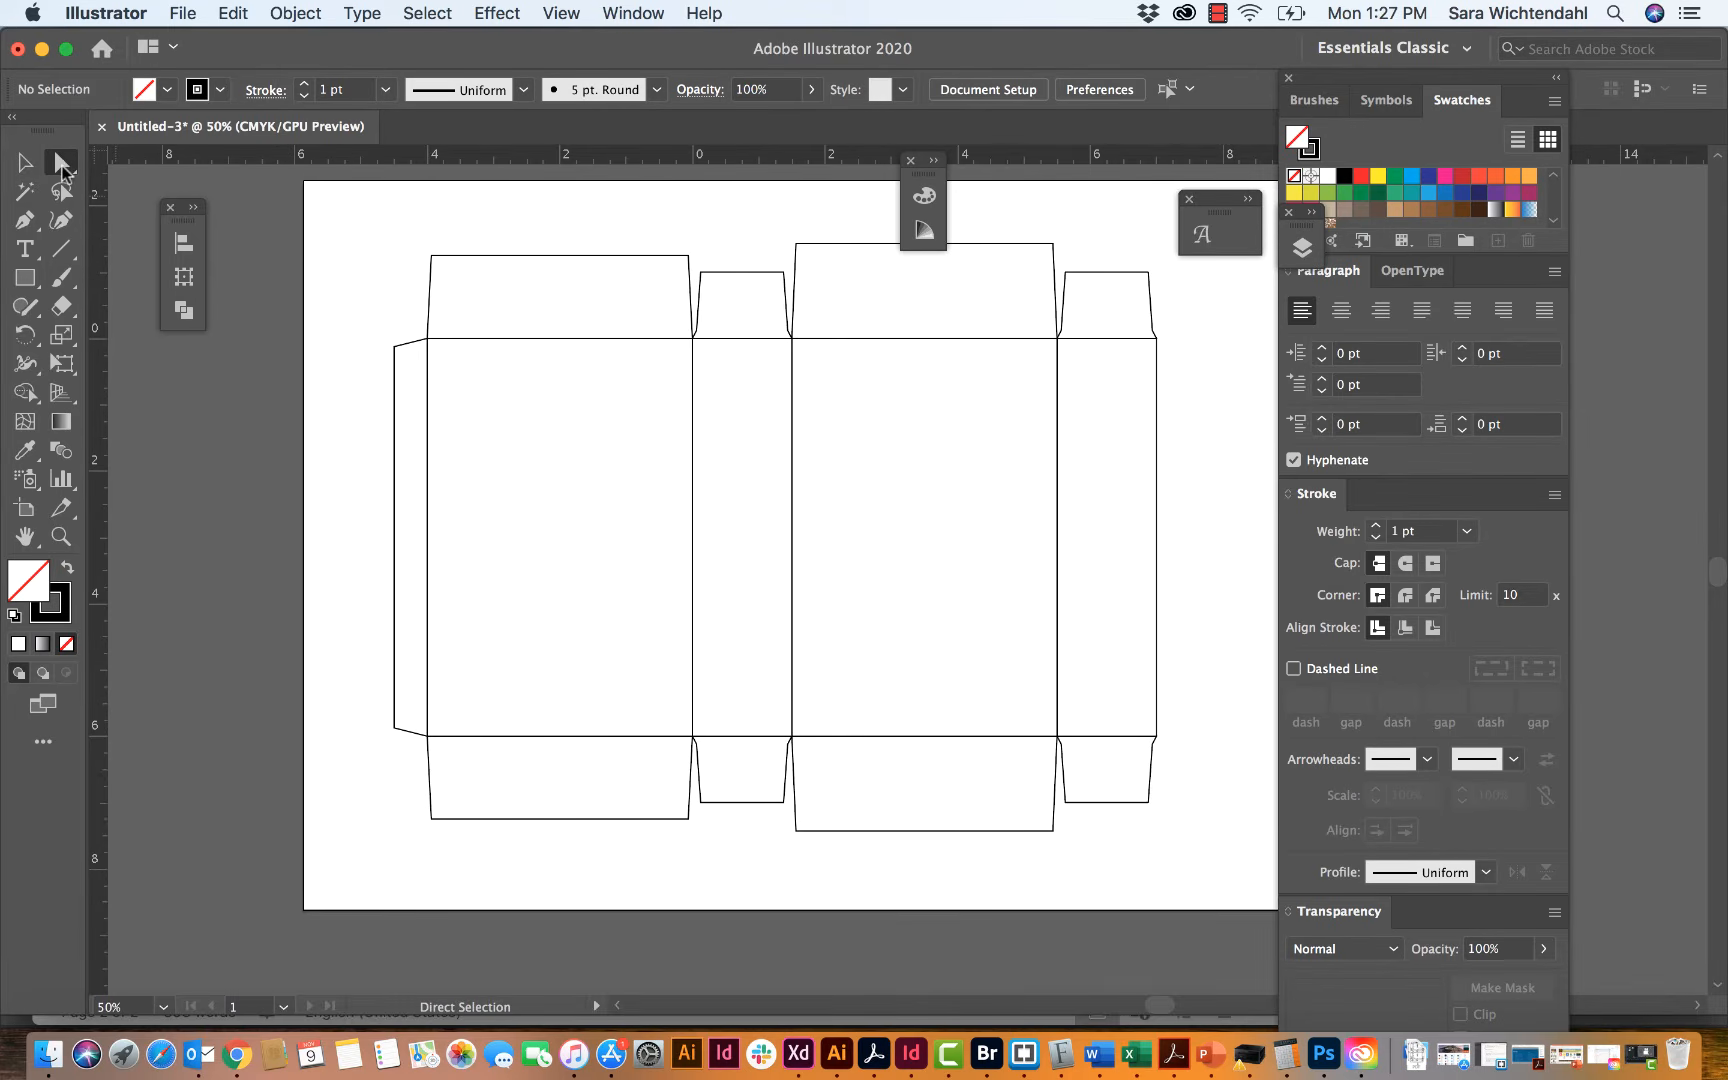
left_click(25, 162)
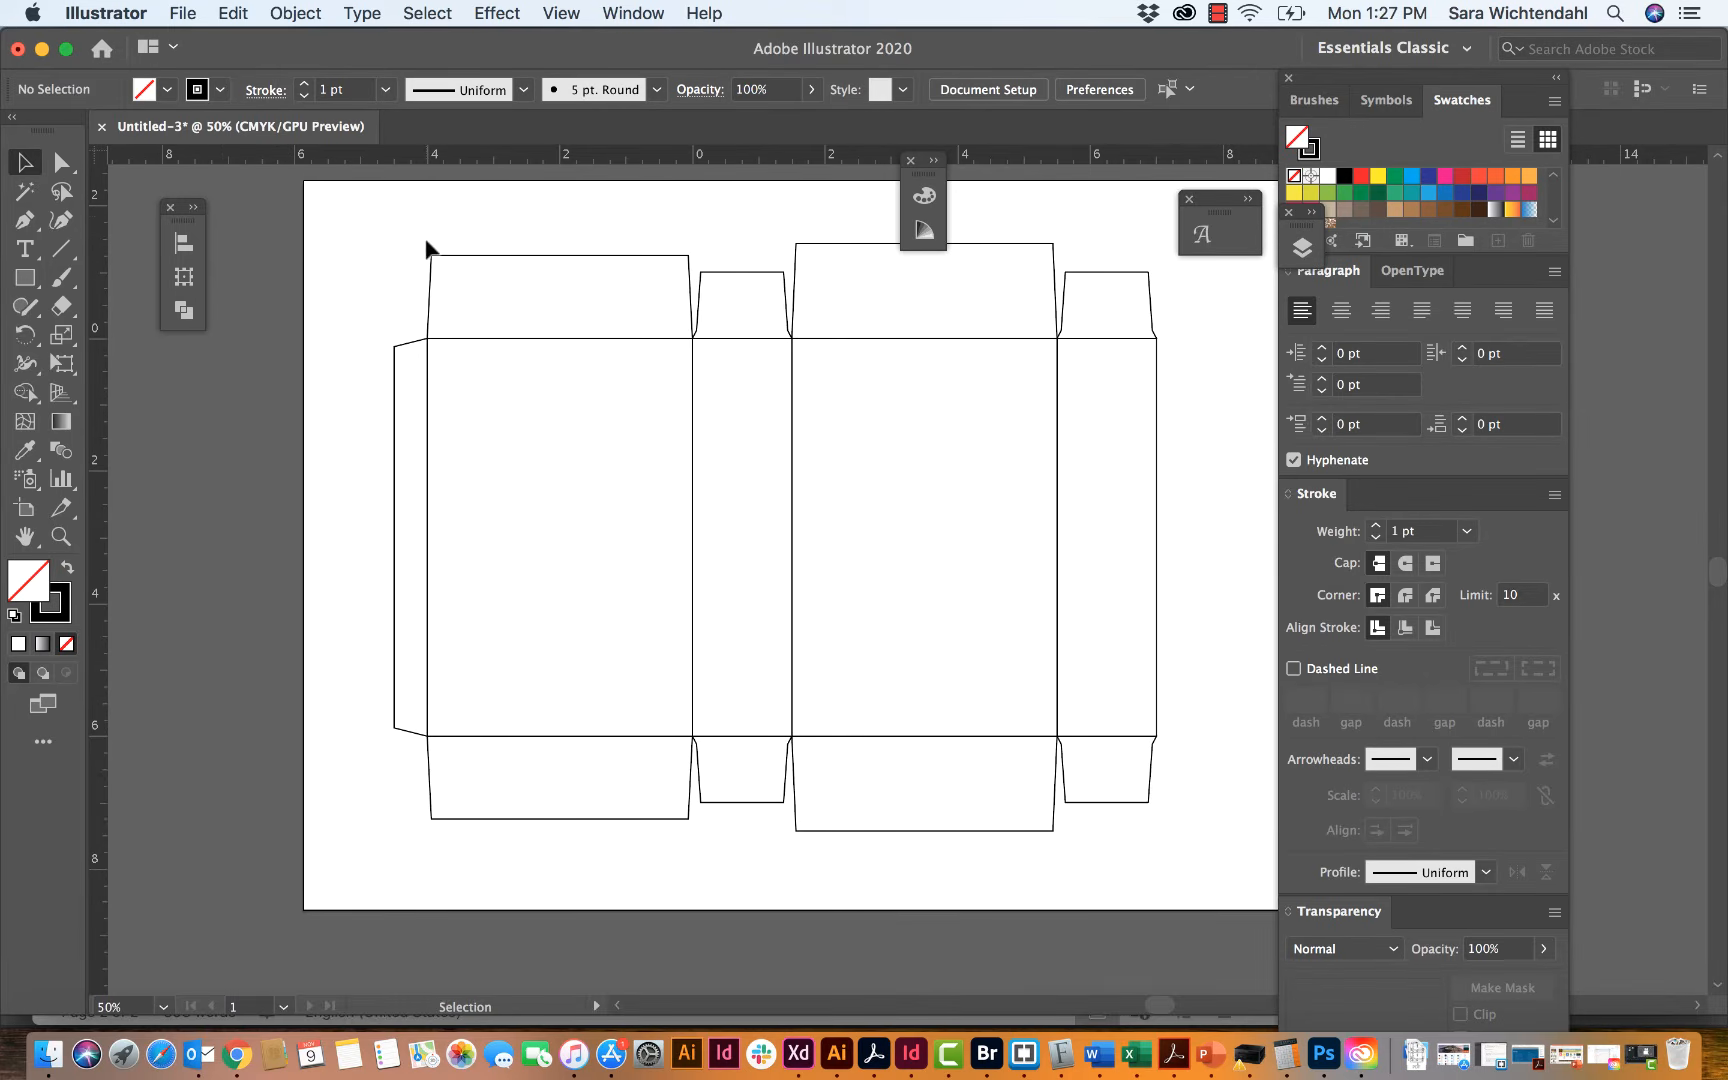
Step: Delete the four flaps along the upper edge of the template, leaving the panel rectangles in place
left_click(498, 255)
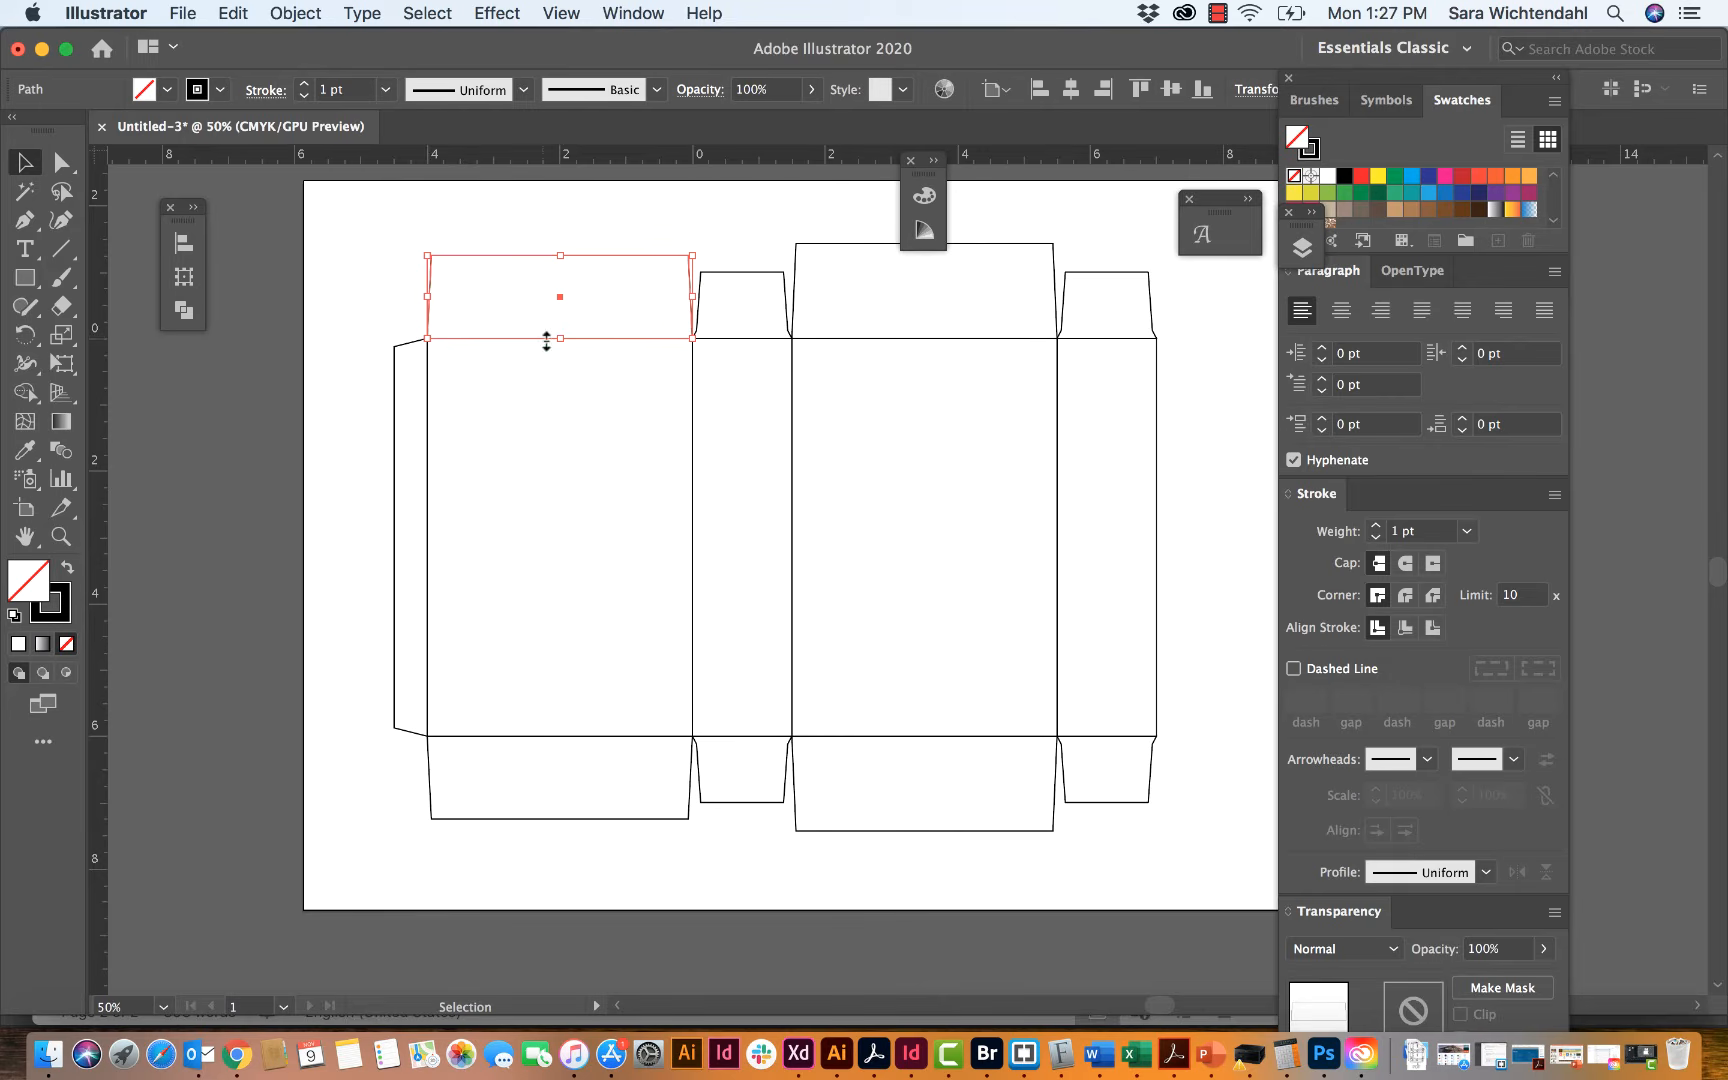
key("BackSpace")
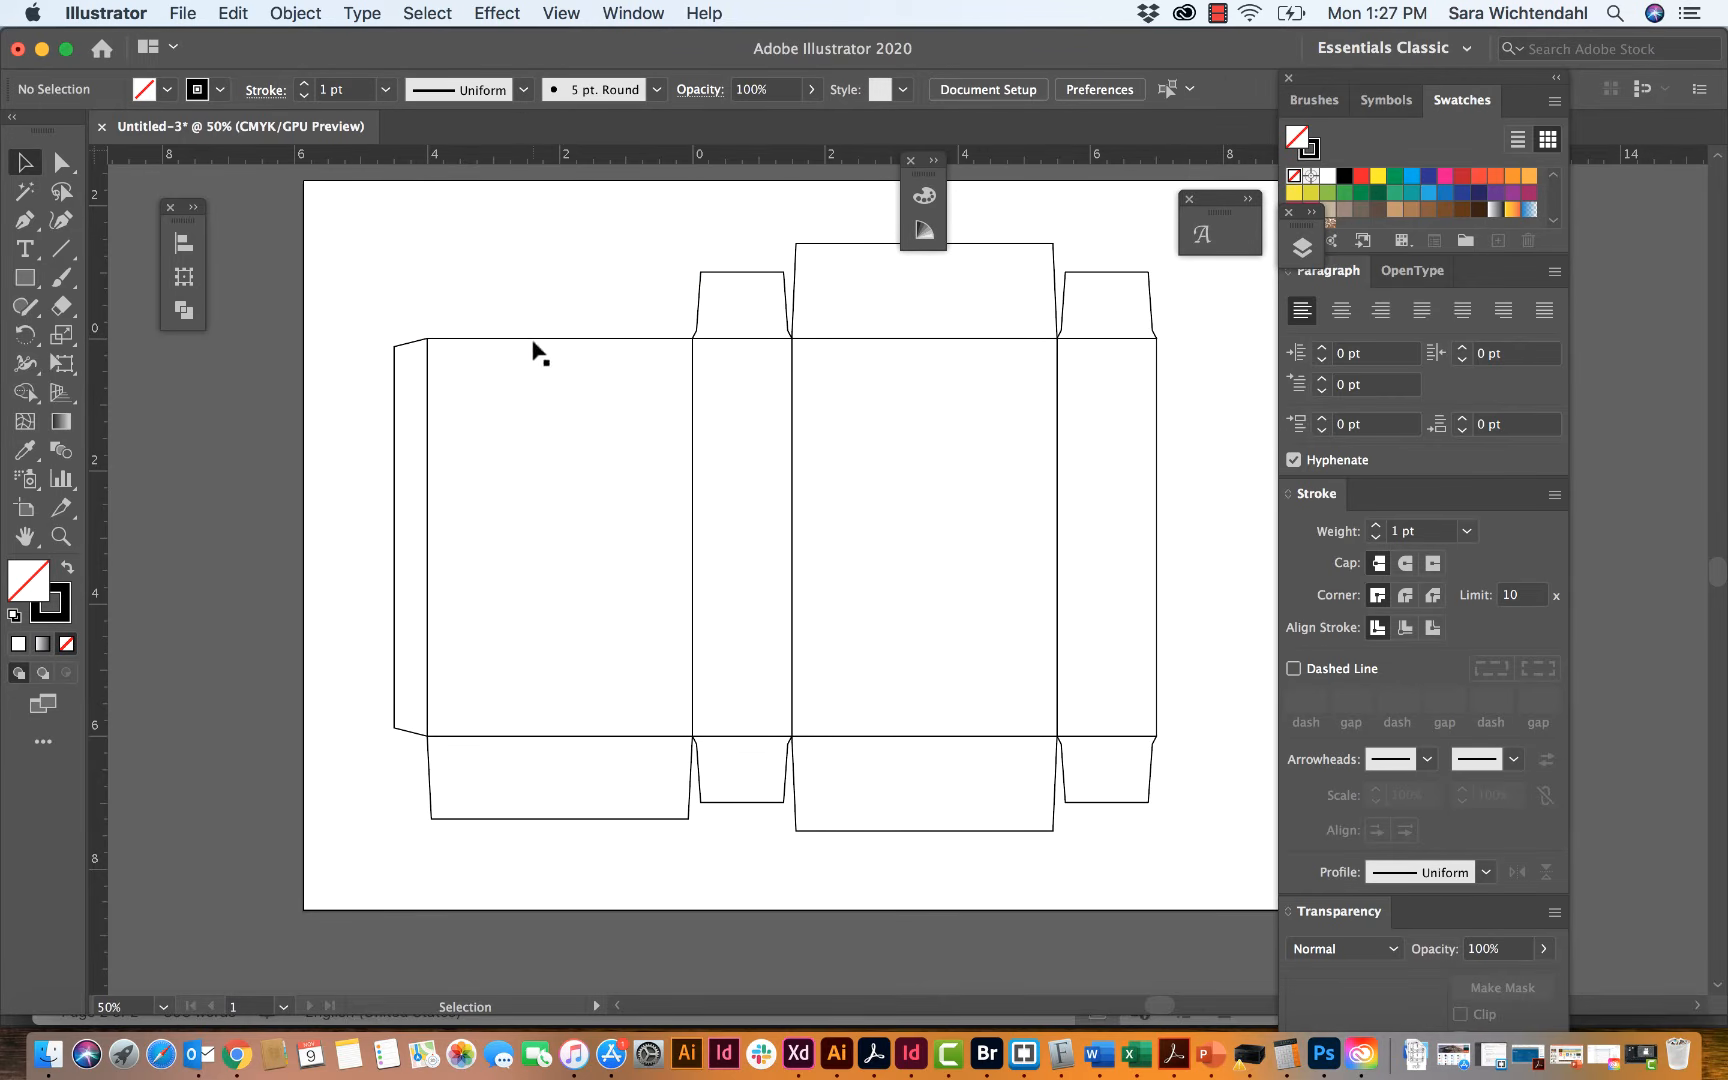
left_click(783, 278)
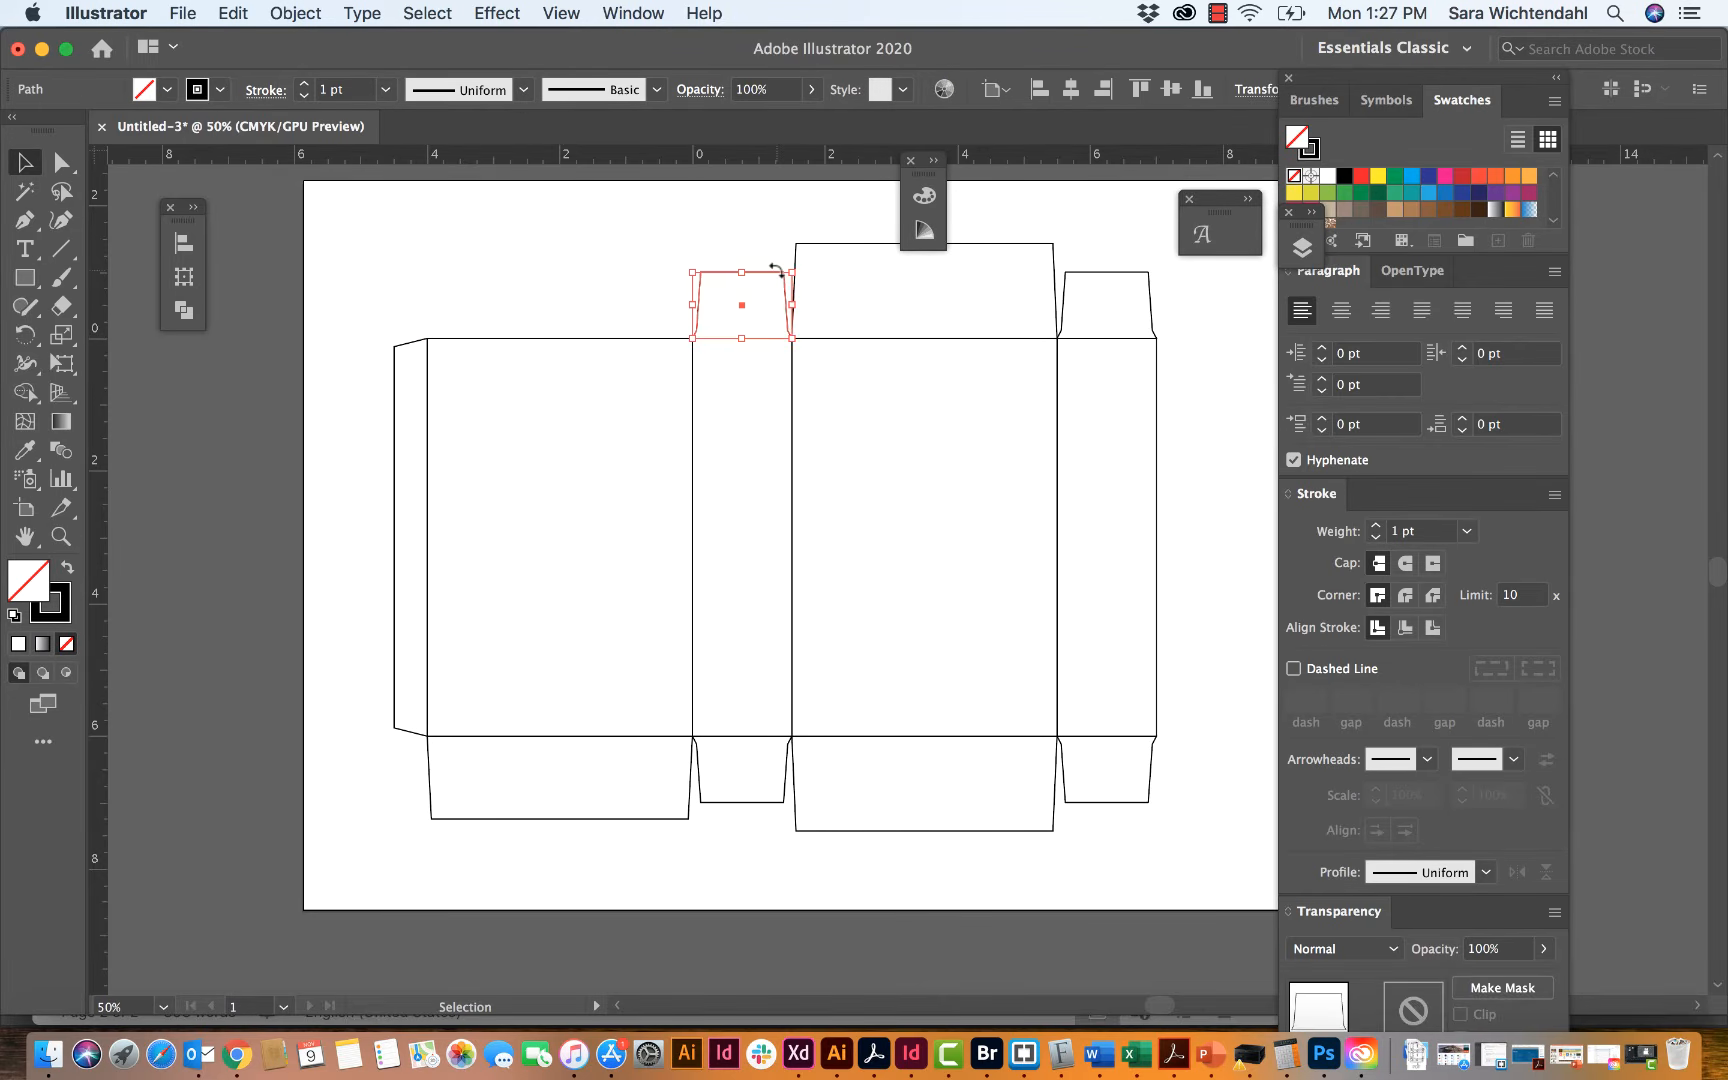
key("BackSpace")
left_click(794, 262)
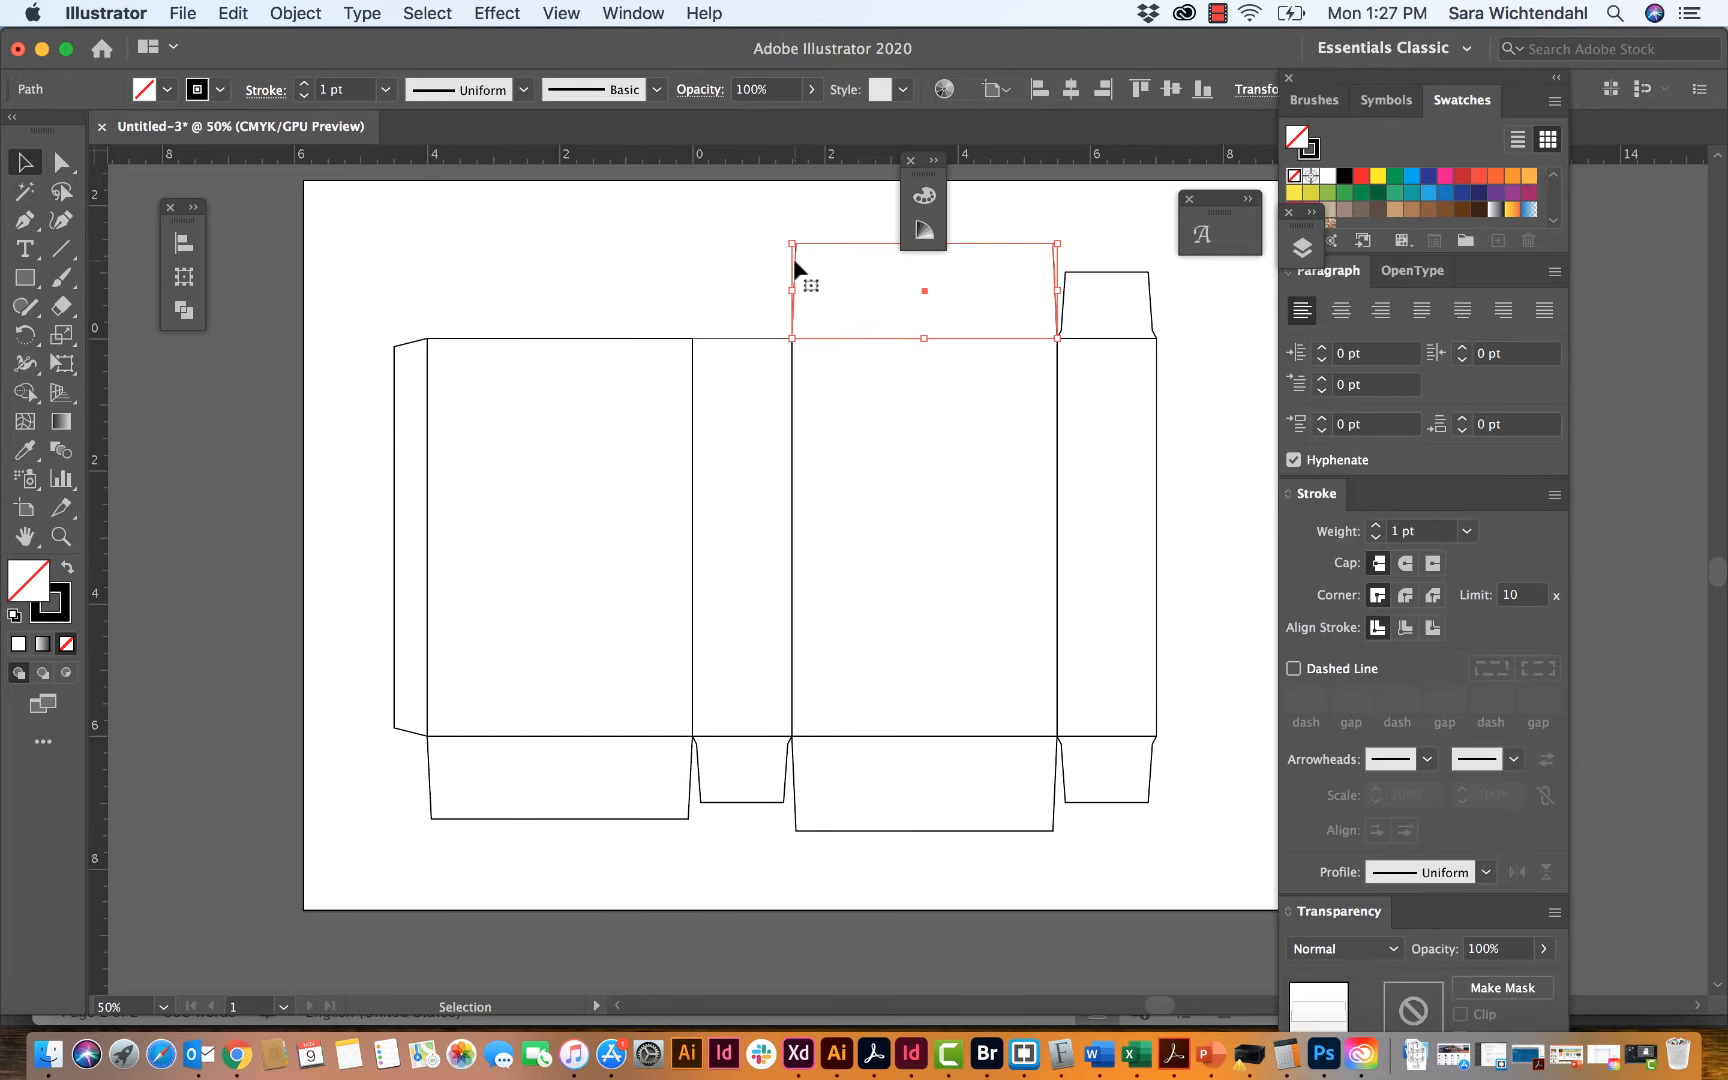
key("BackSpace")
left_click(1066, 301)
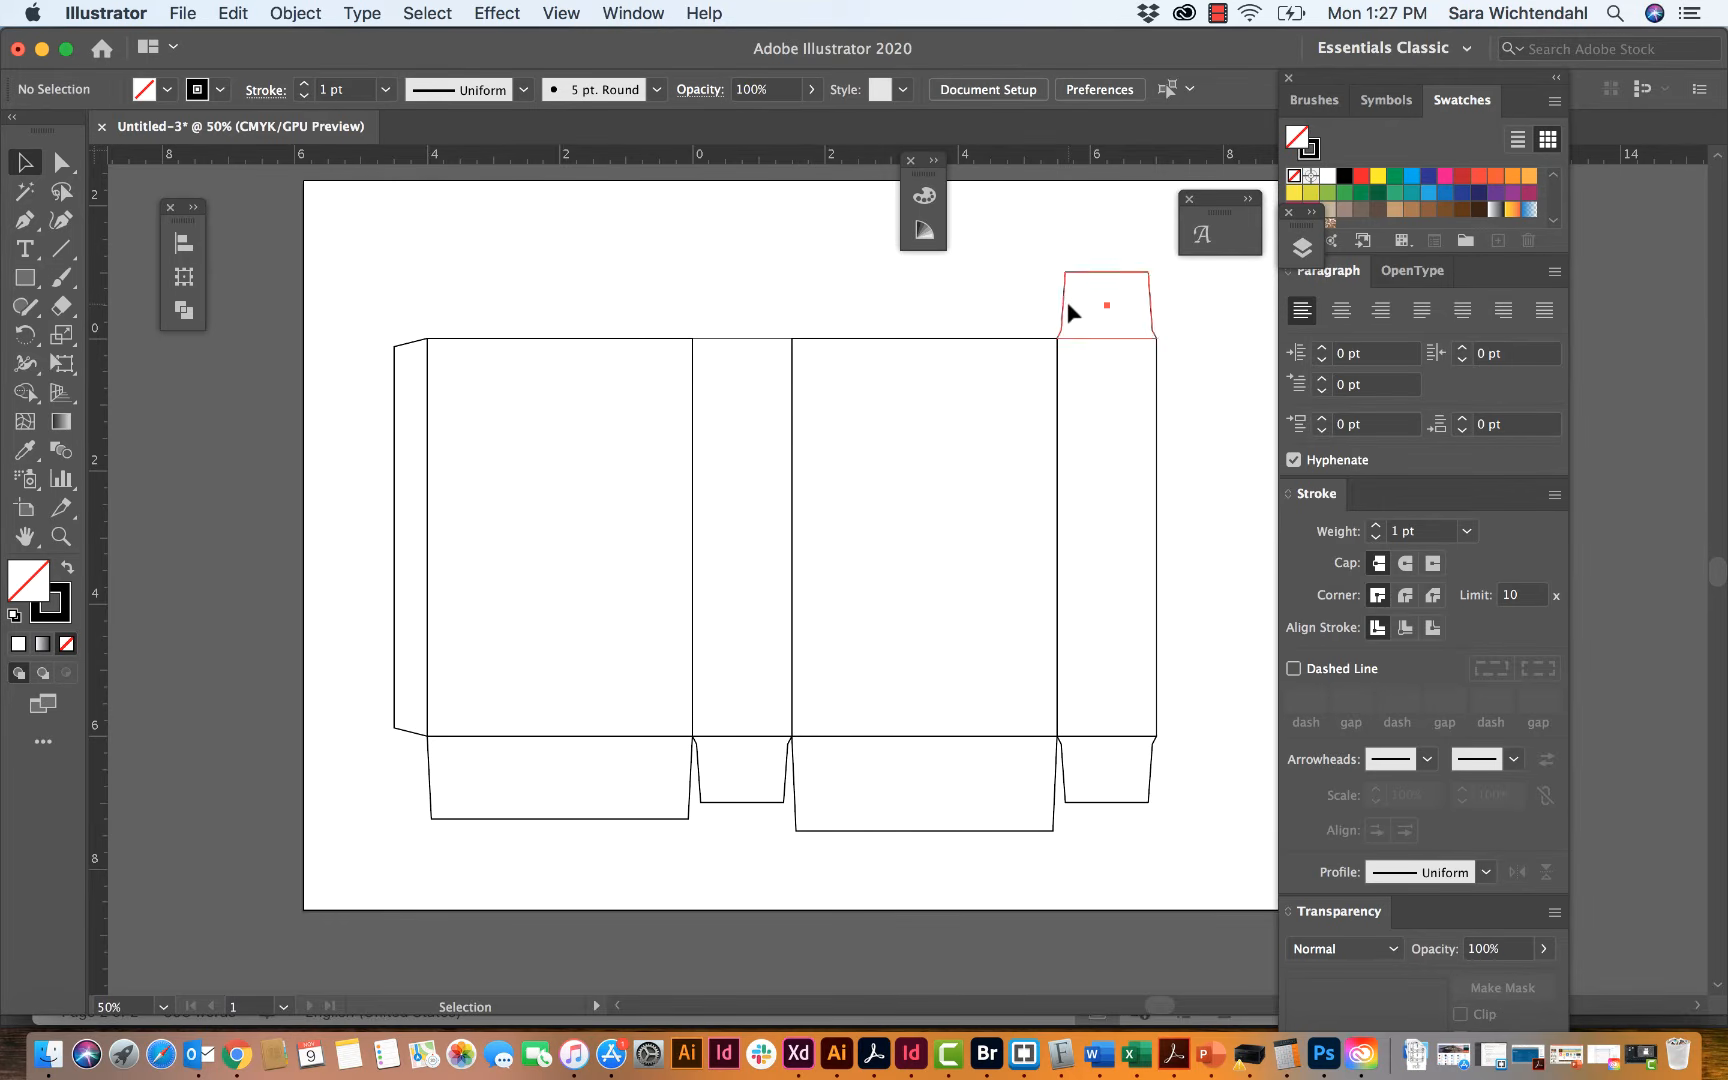
key("BackSpace")
Step: Delete the four flaps along the template's lower edge and the glue tab beside the first wide panel
left_click(1082, 808)
key("BackSpace")
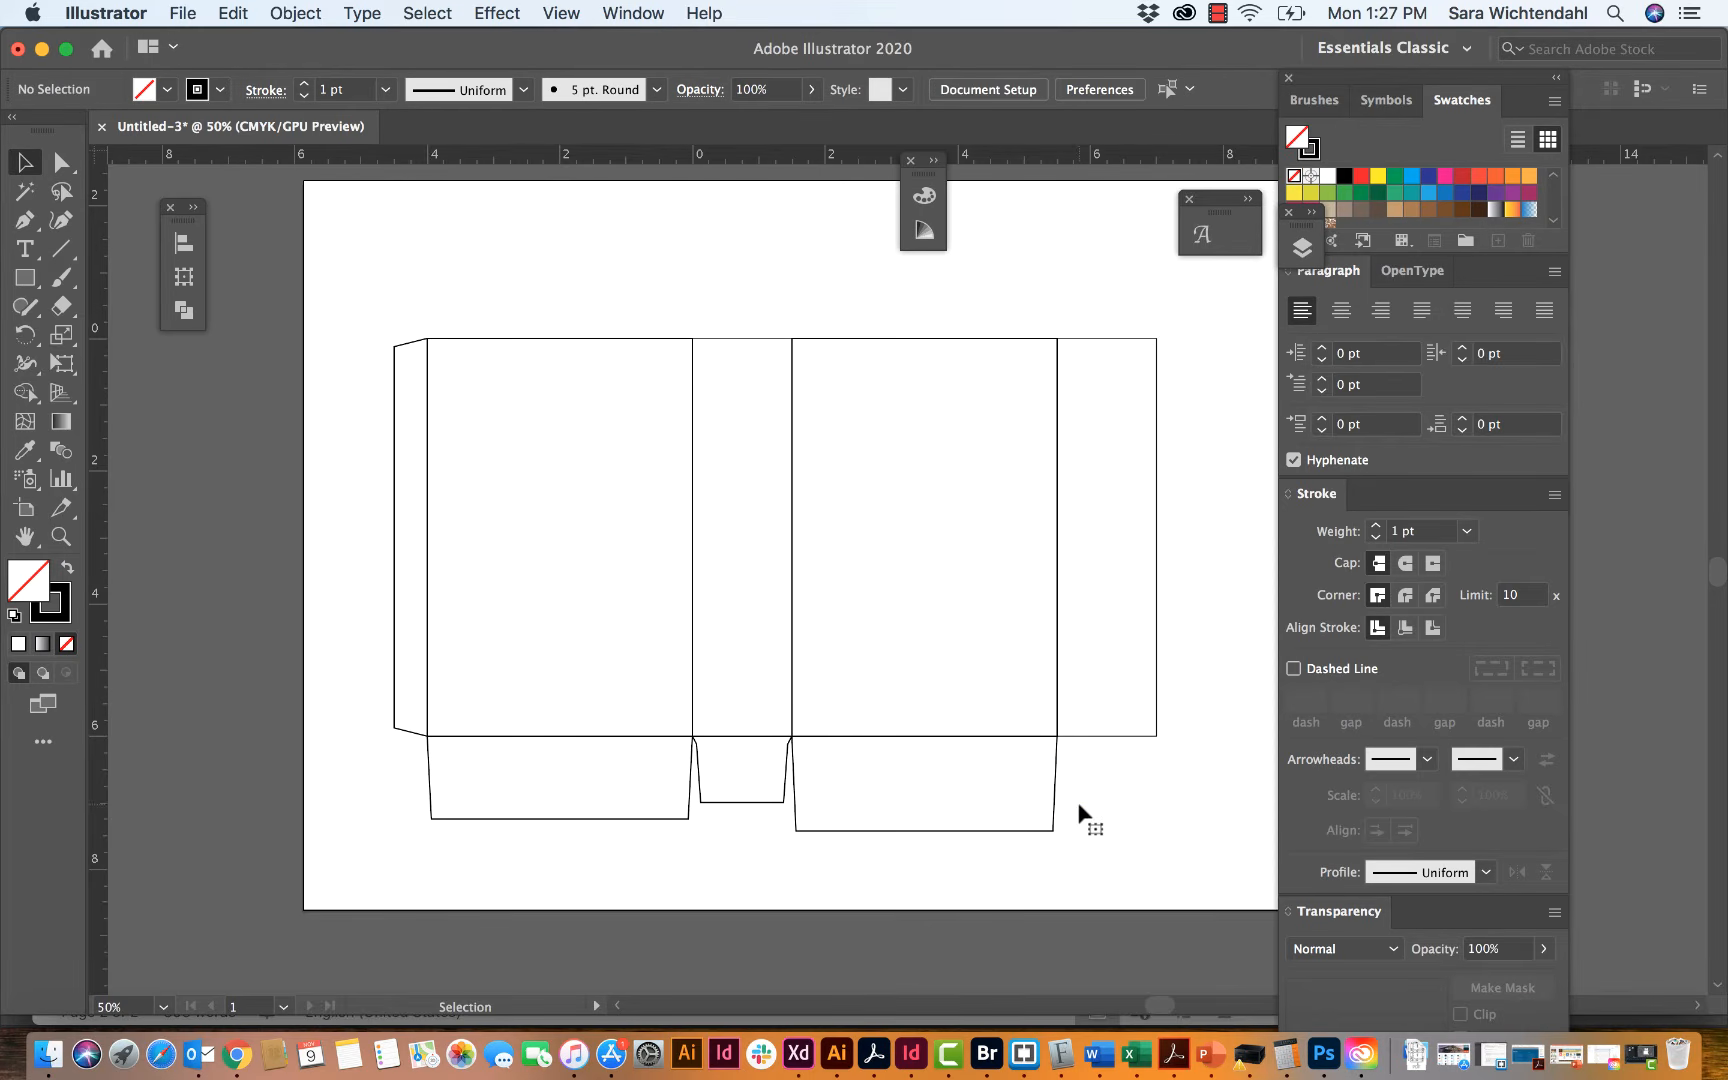
left_click(1033, 829)
key("BackSpace")
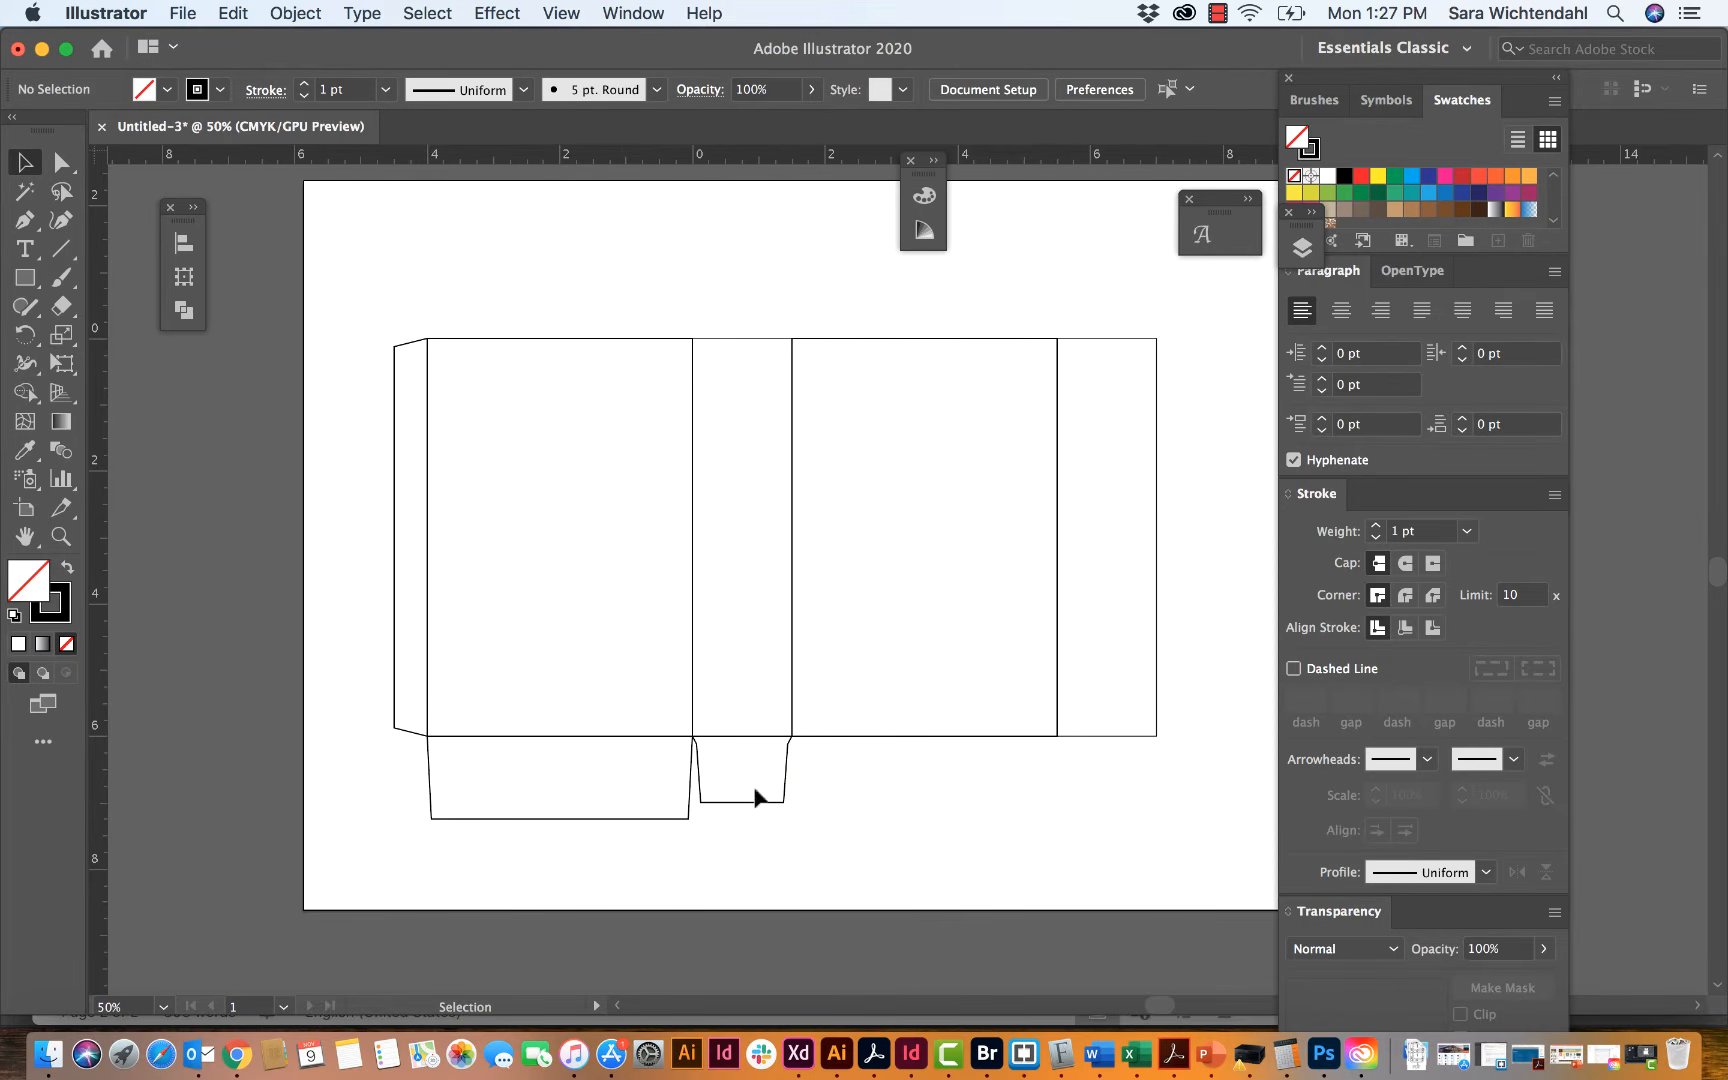
left_click(689, 816)
left_click(670, 834)
left_click_drag(664, 846, 760, 768)
key("BackSpace")
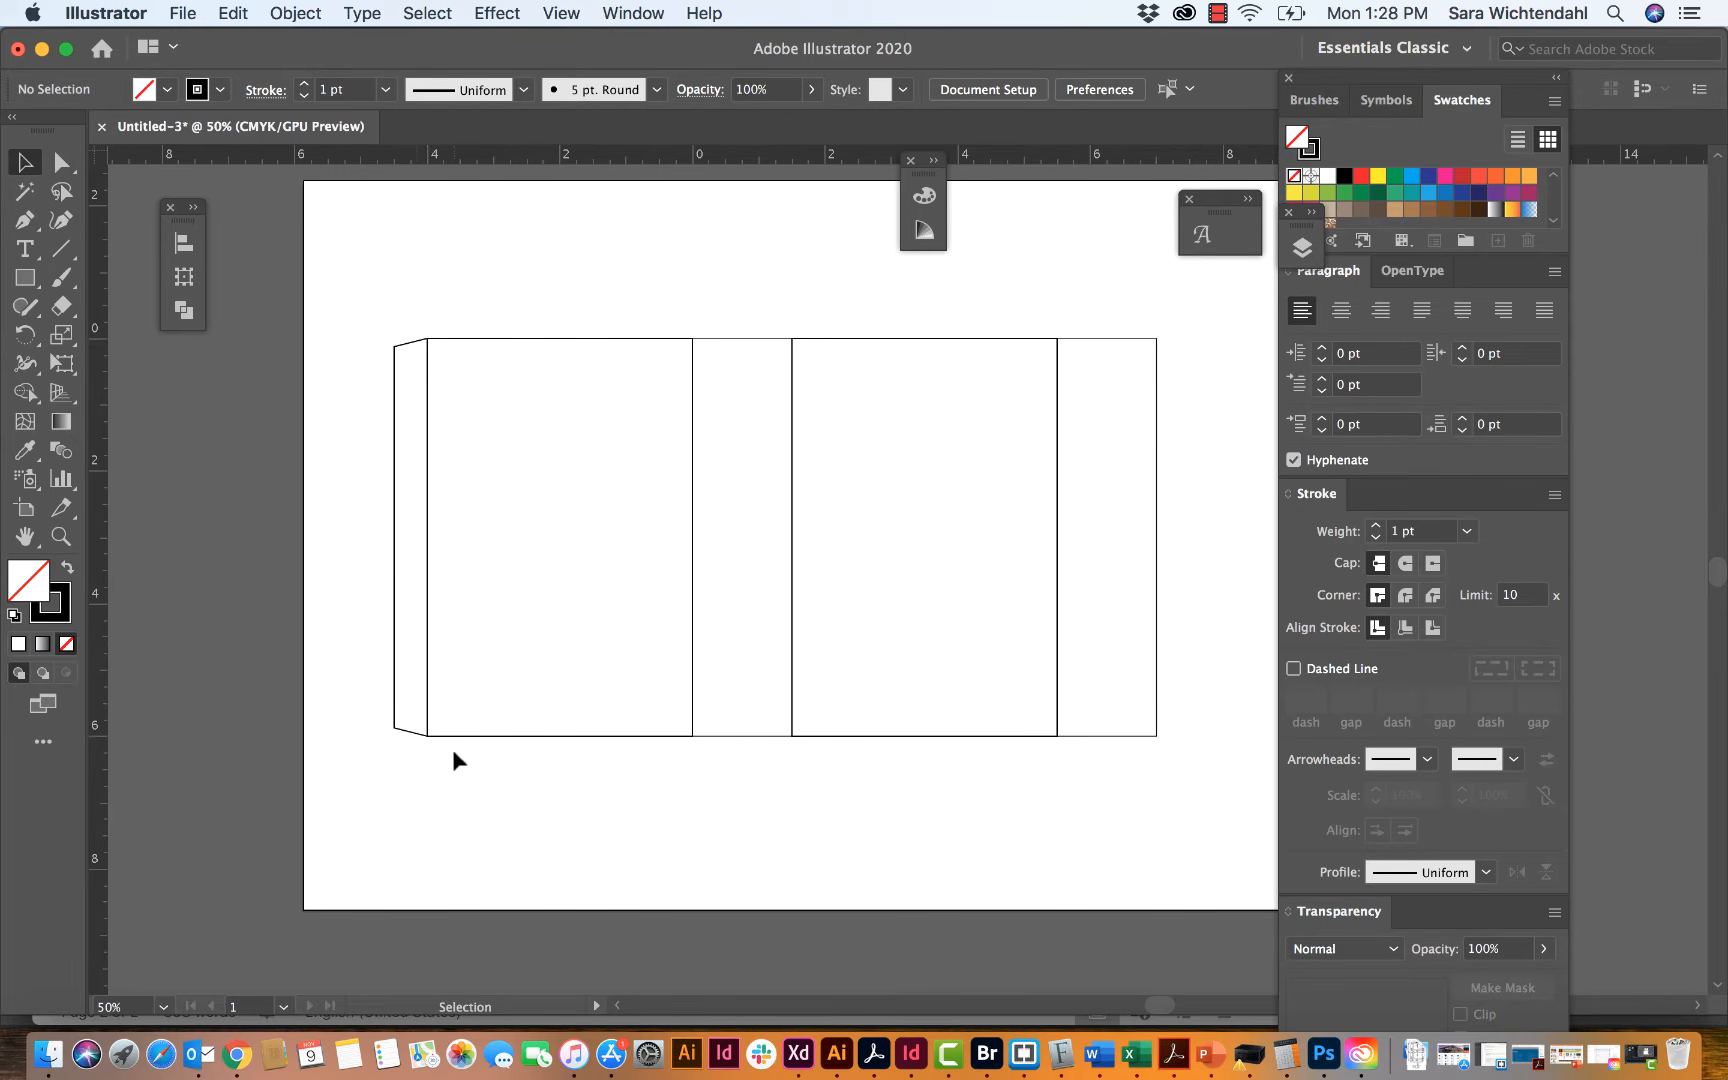
left_click(408, 726)
key("Delete")
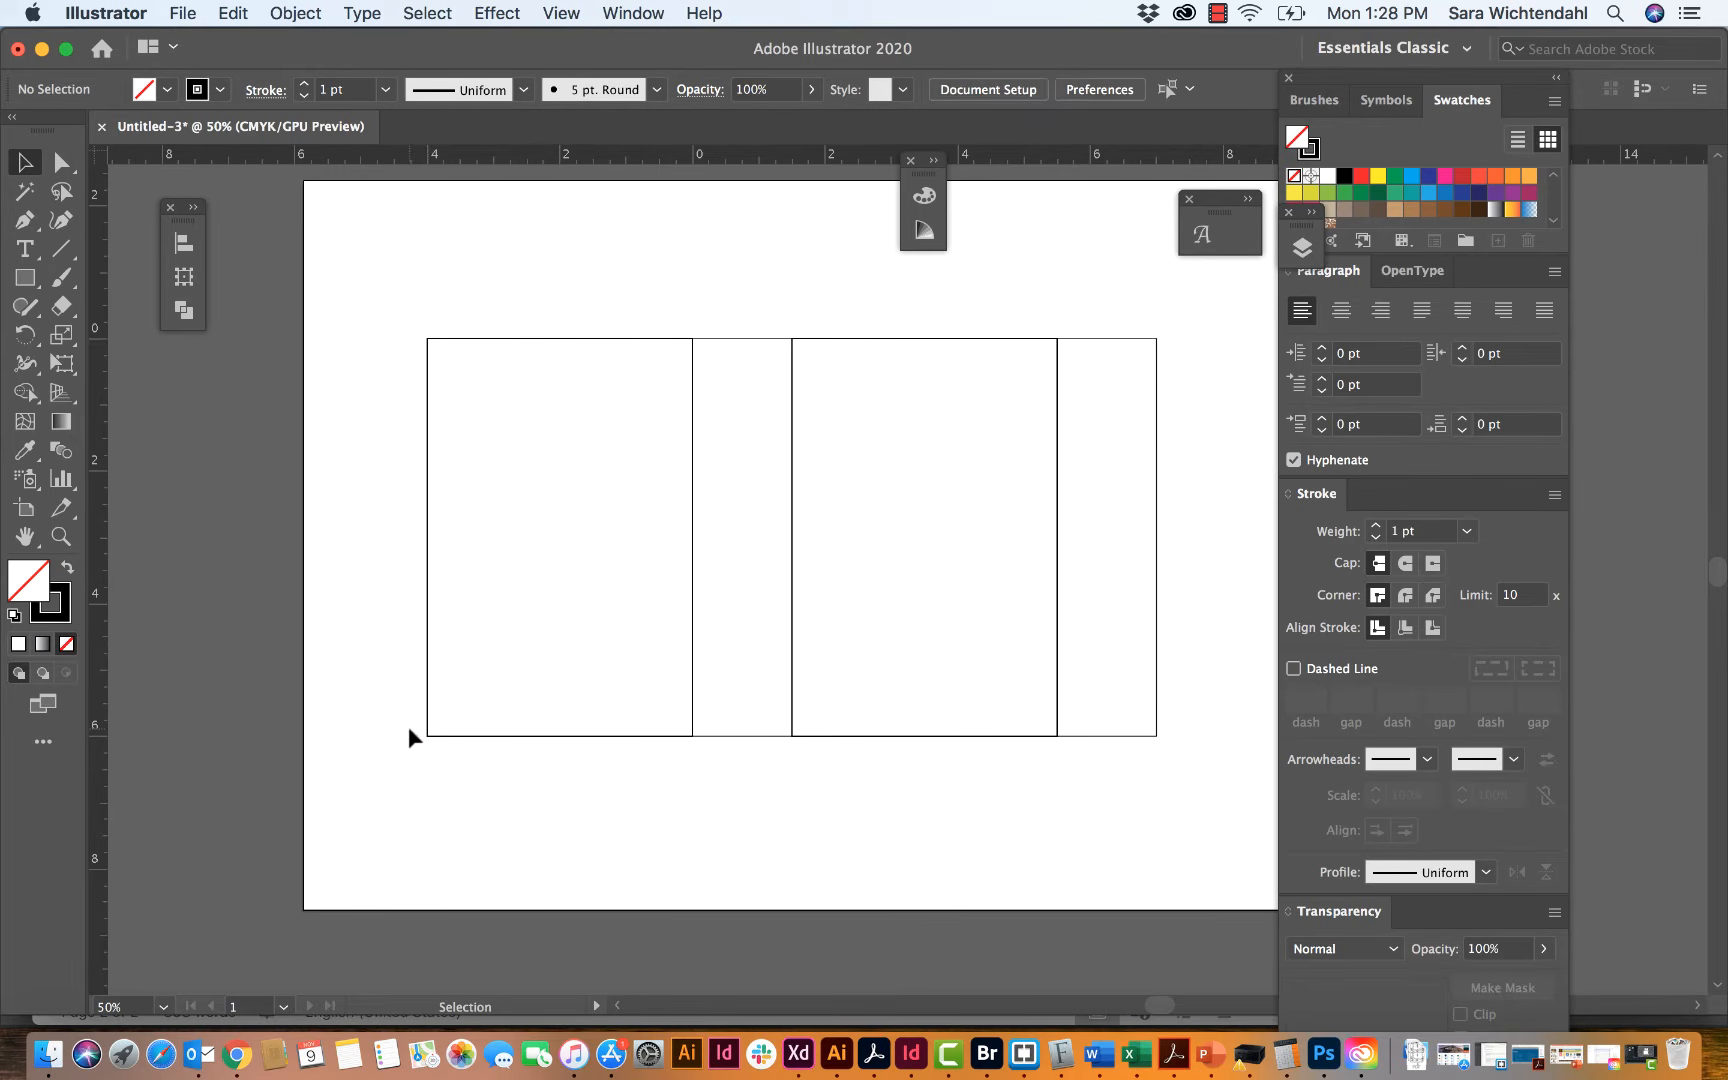
Step: Give the four remaining panel rectangles a dashed stroke with a 5 pt dash and a 5 pt gap
mouse_move(400, 797)
left_mouse_down()
mouse_move(1196, 392)
mouse_move(1192, 322)
left_mouse_up()
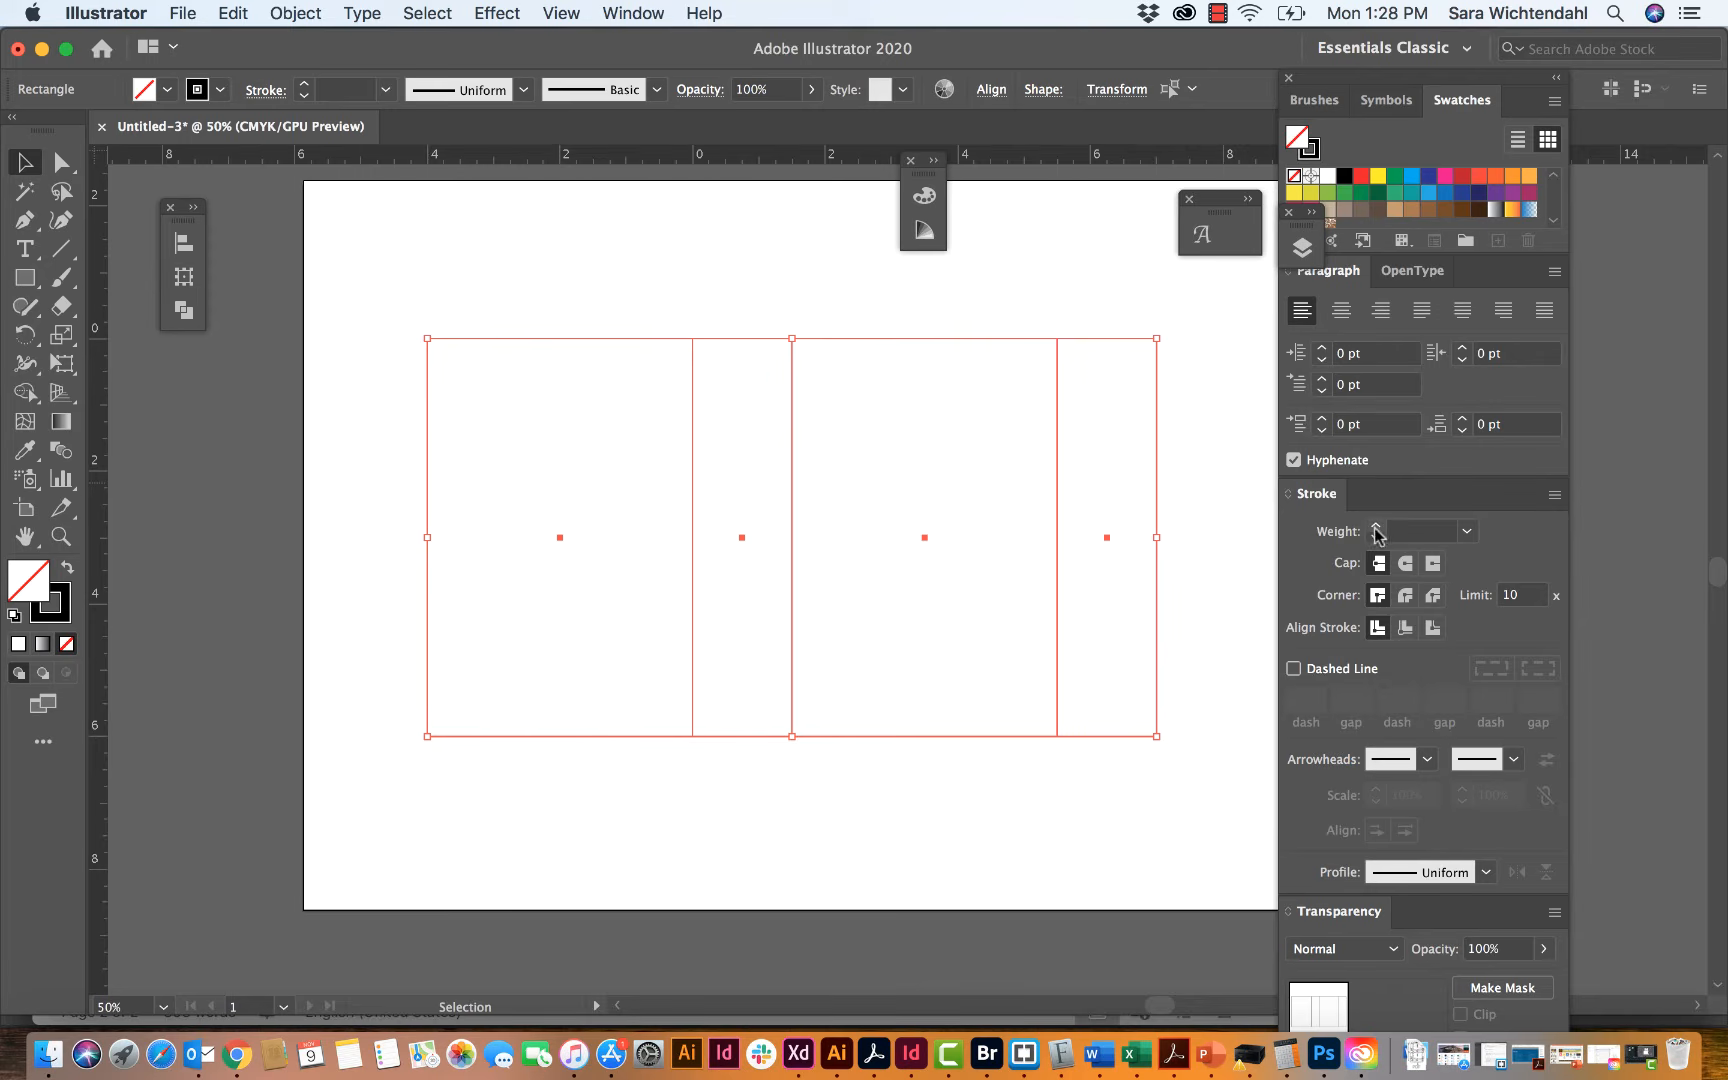
left_click(1292, 670)
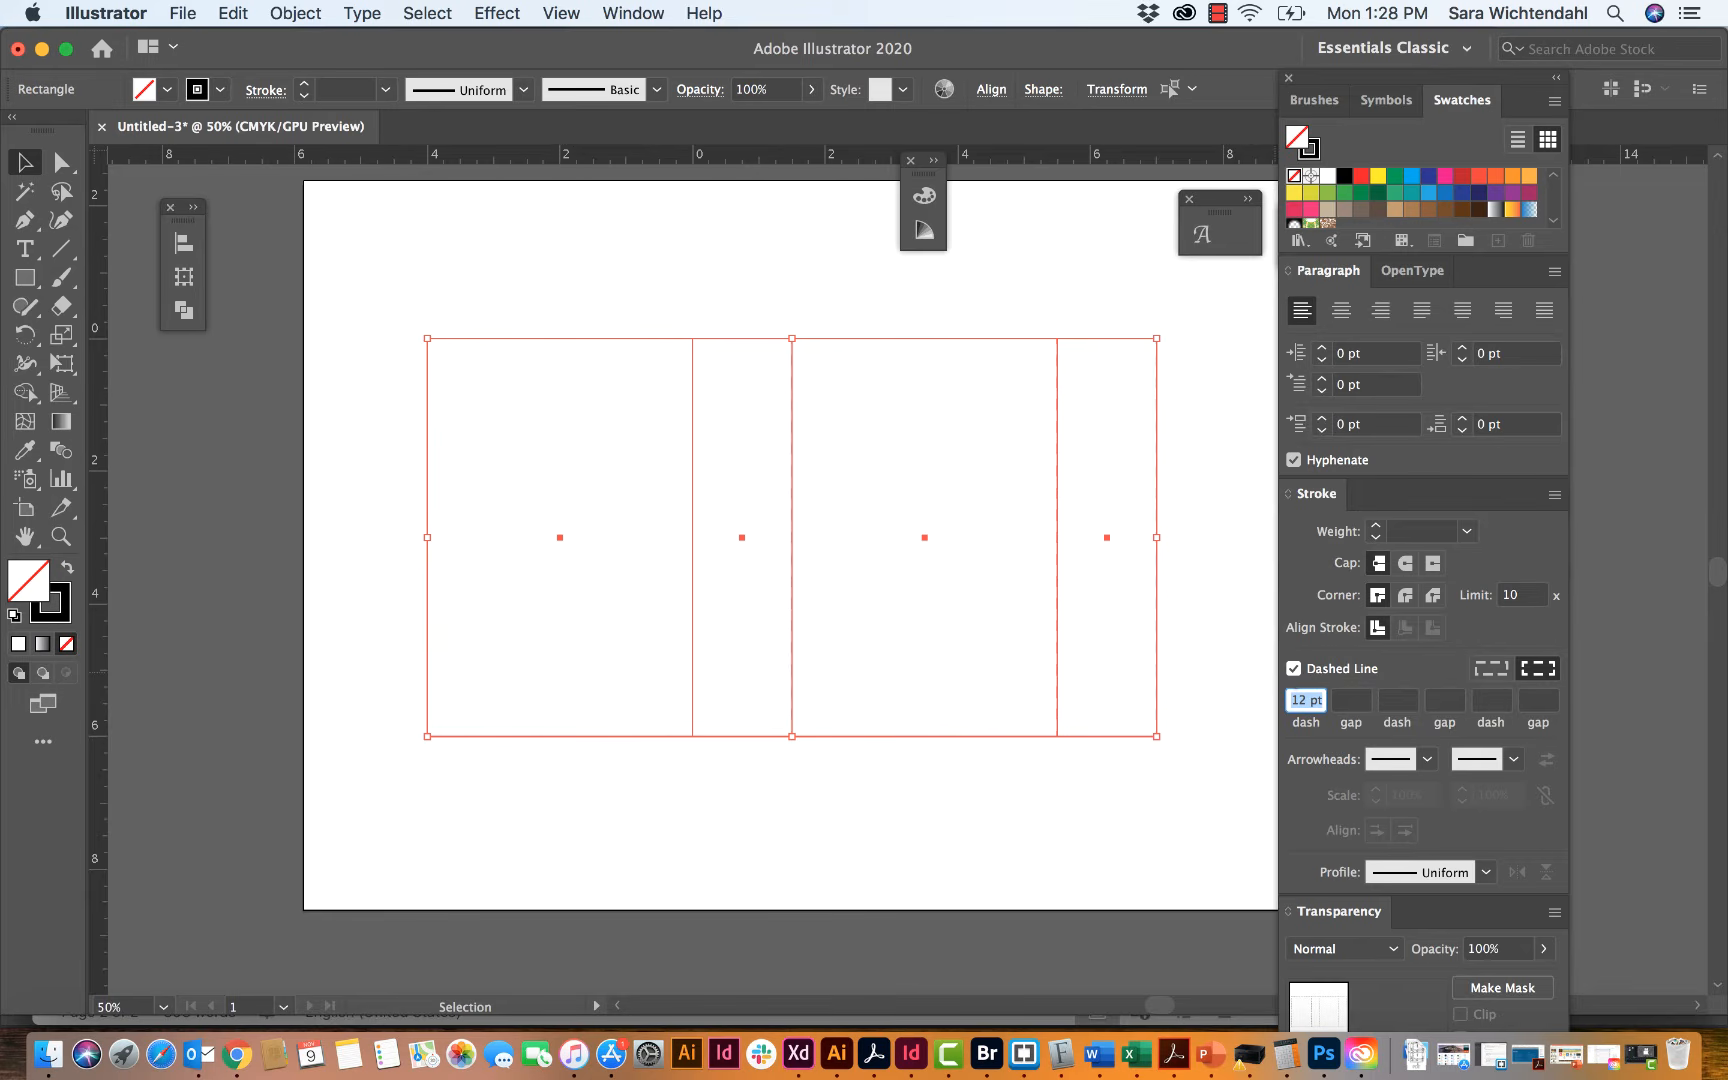
type("5")
key("Tab")
type("5")
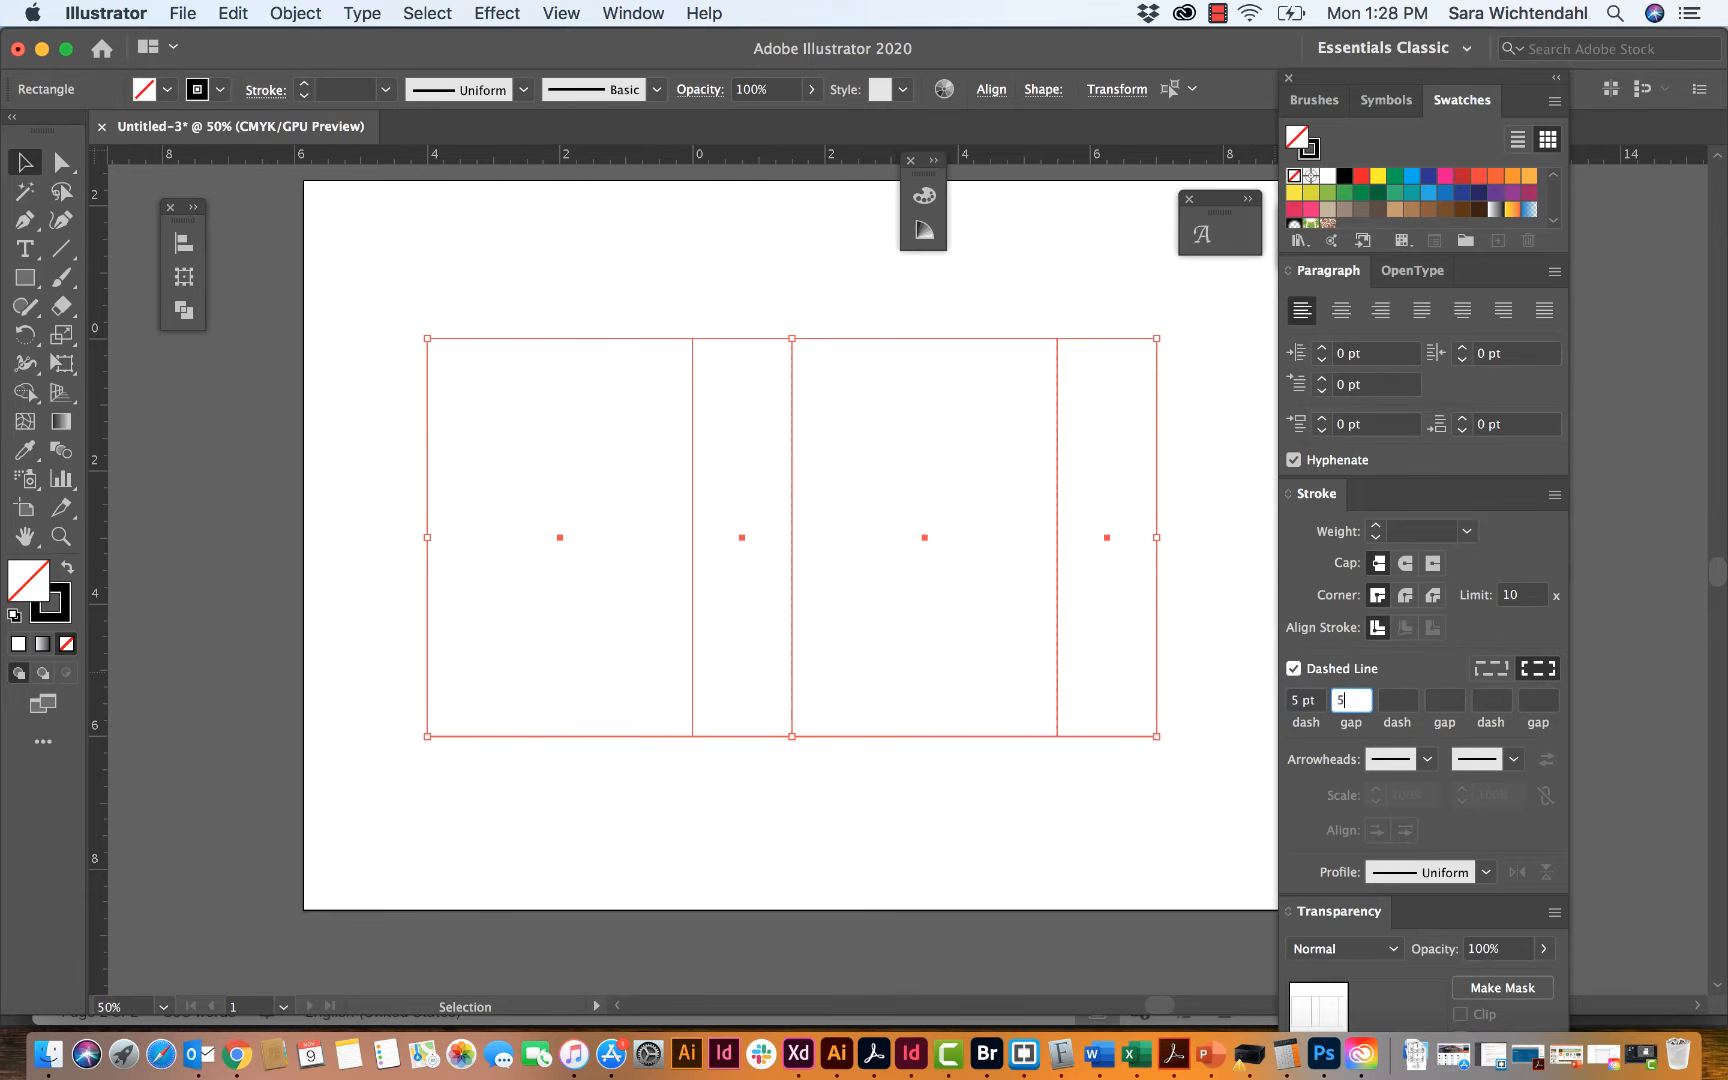
key("Tab")
left_click(1025, 923)
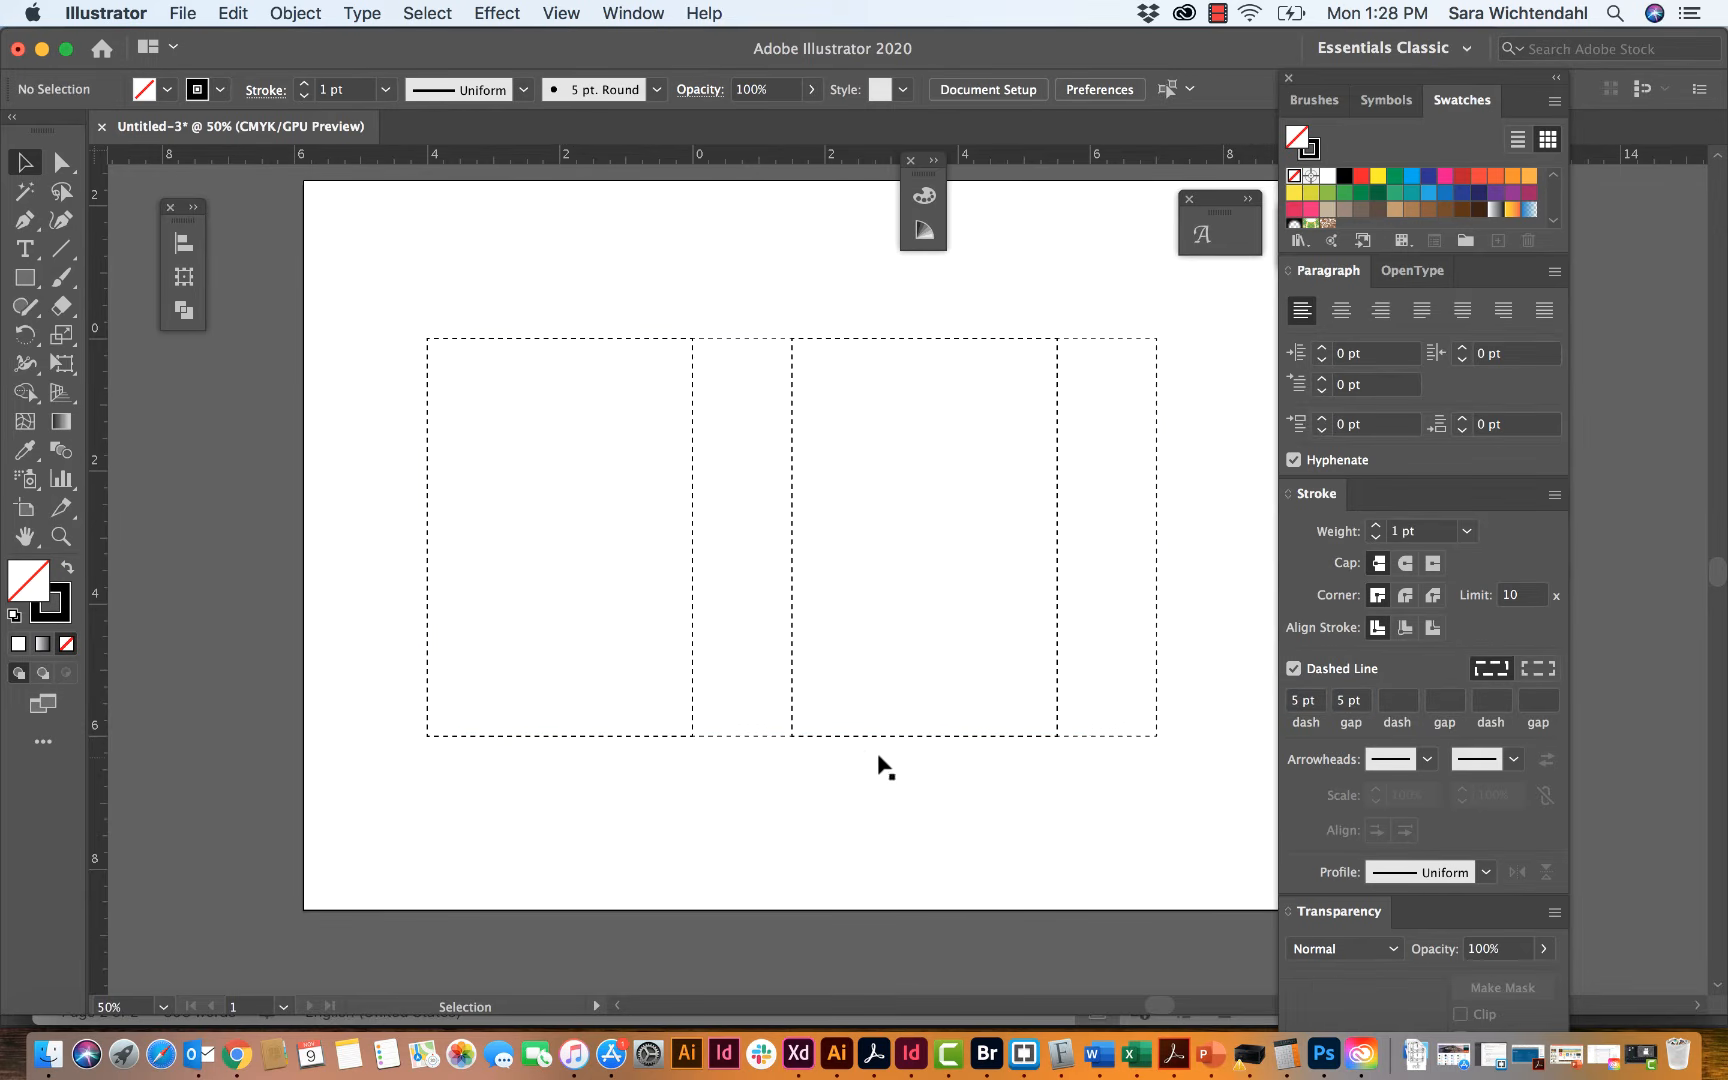
Step: Color the strokes of all four dashed panel rectangles with the magenta-pink swatch and deselect them
left_click_drag(589, 772, 1184, 423)
left_click(1312, 150)
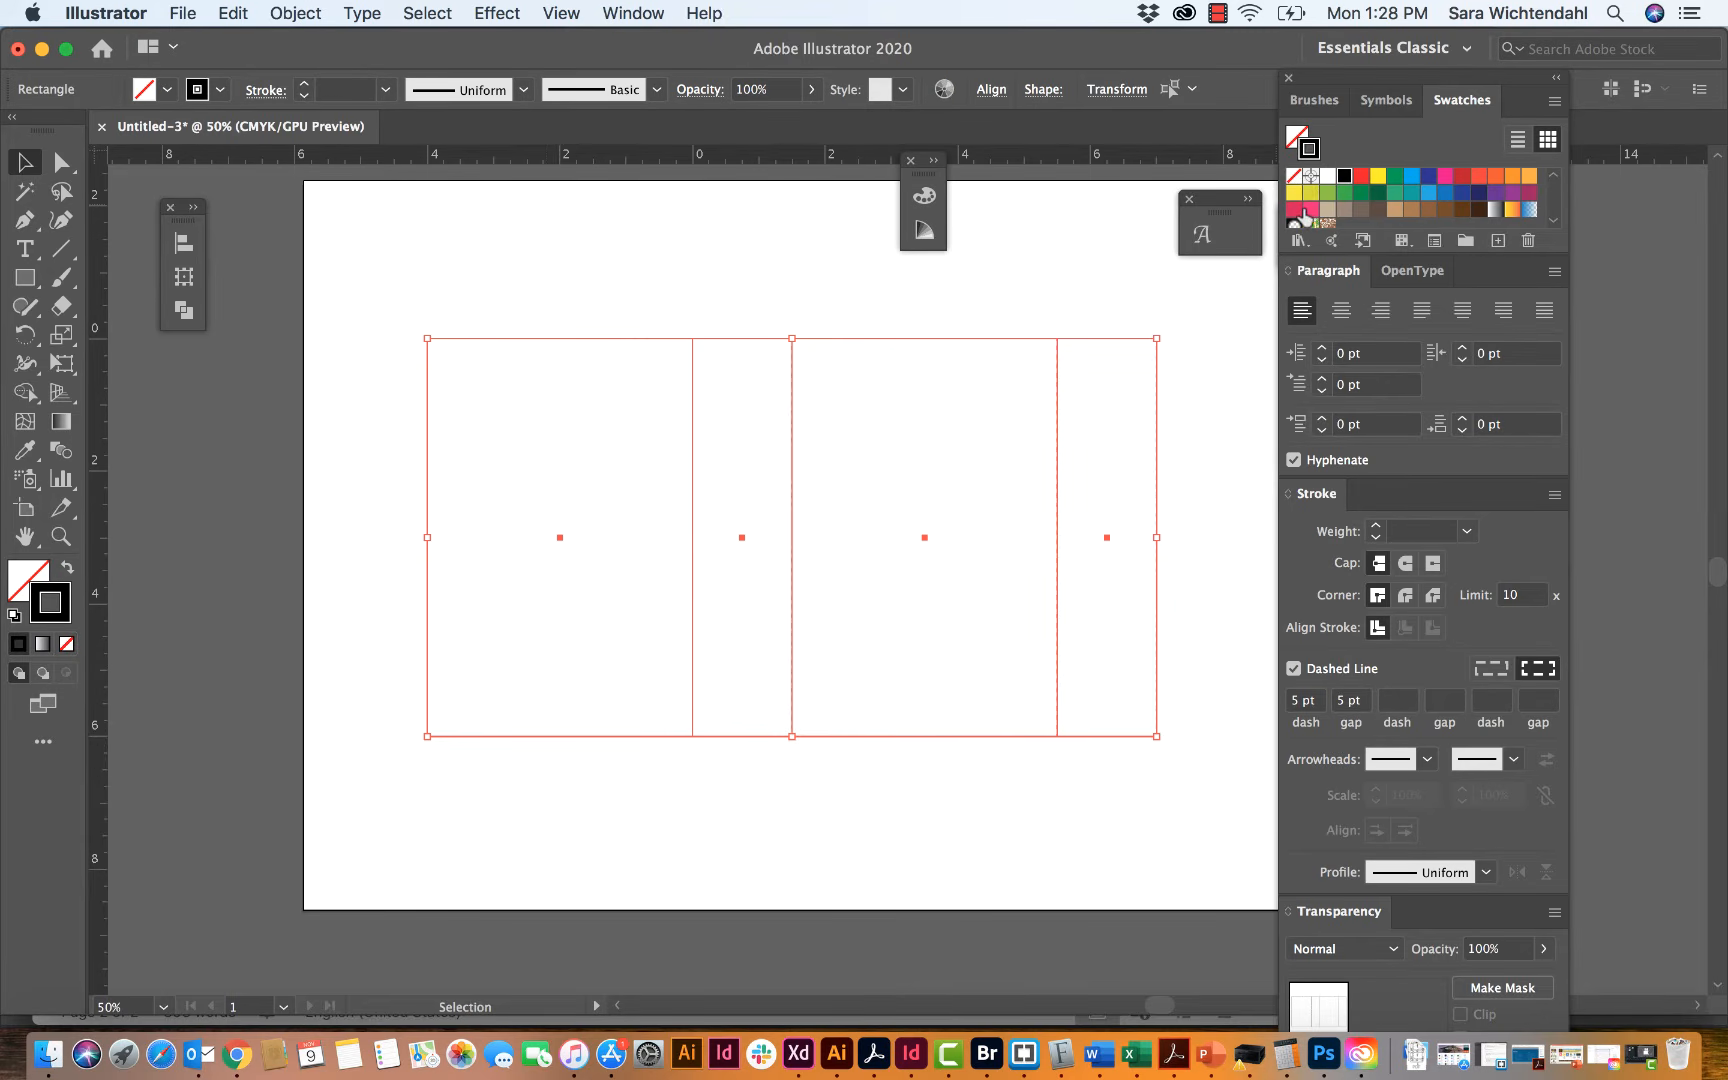
left_click(1445, 175)
left_click(1139, 251)
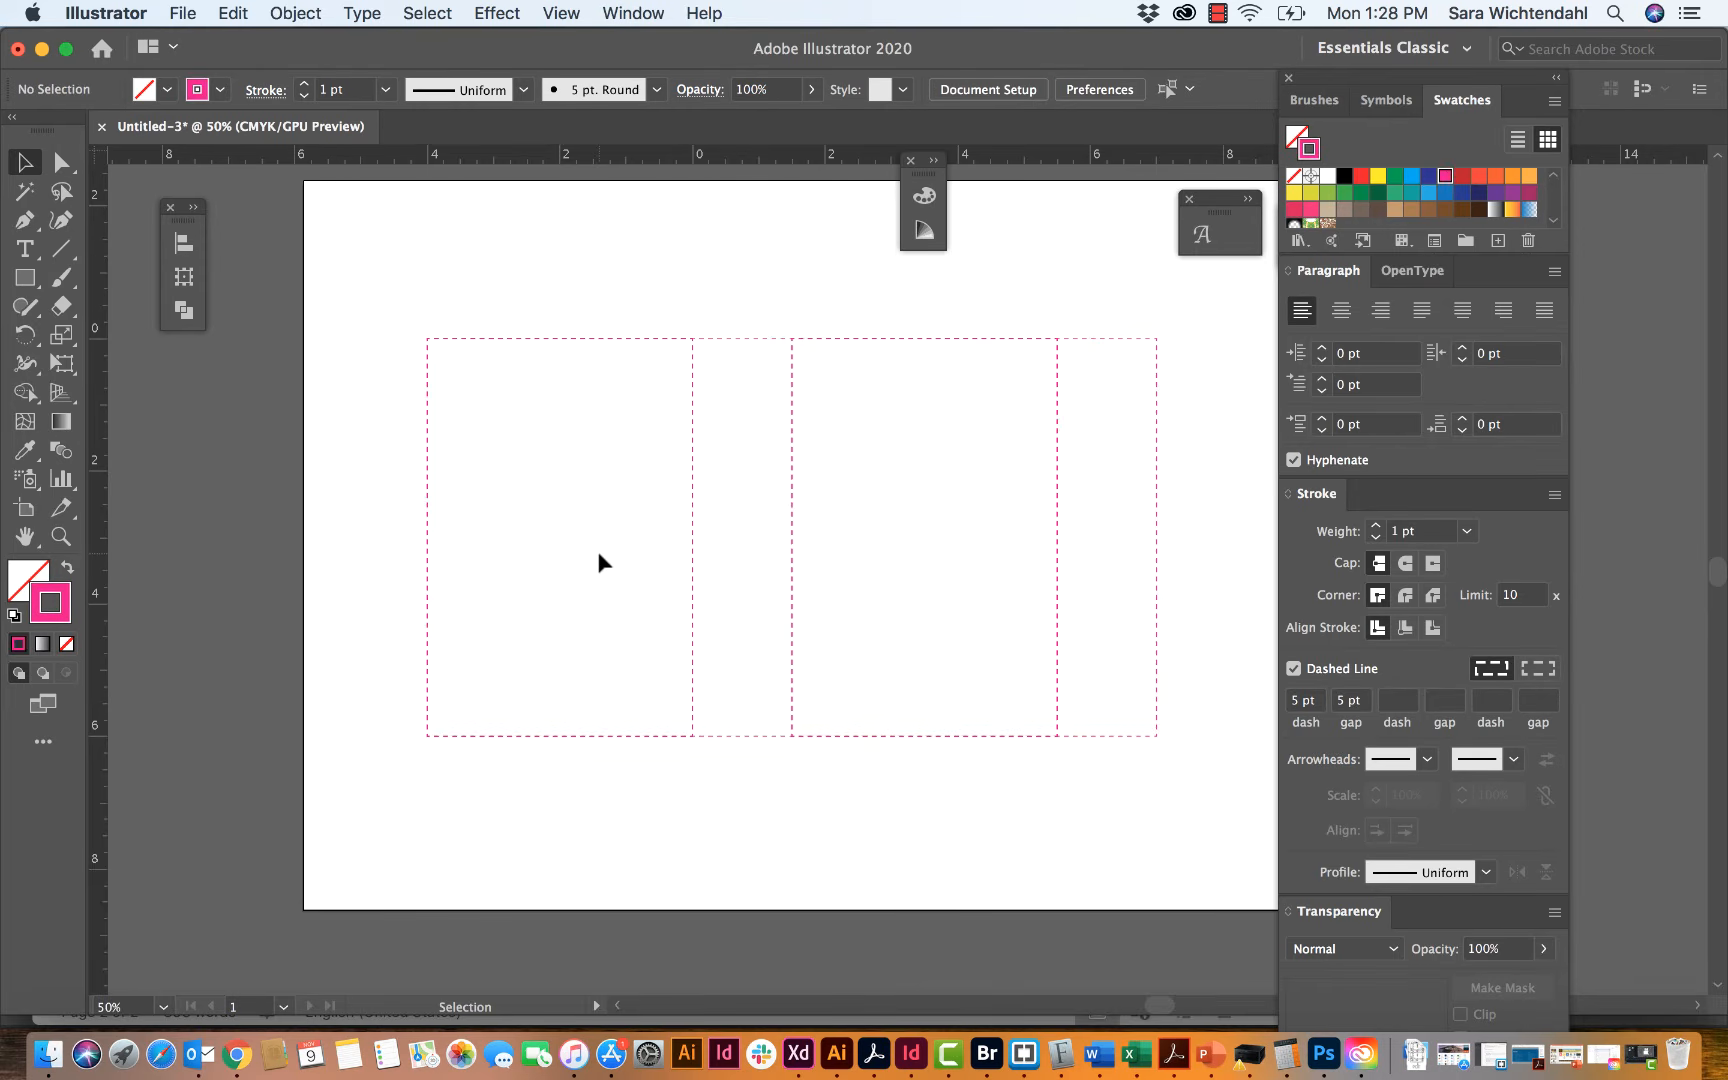
Step: Delete only the left edge of the narrow second panel, where it overlaps the first wide panel's edge
key("super+equal")
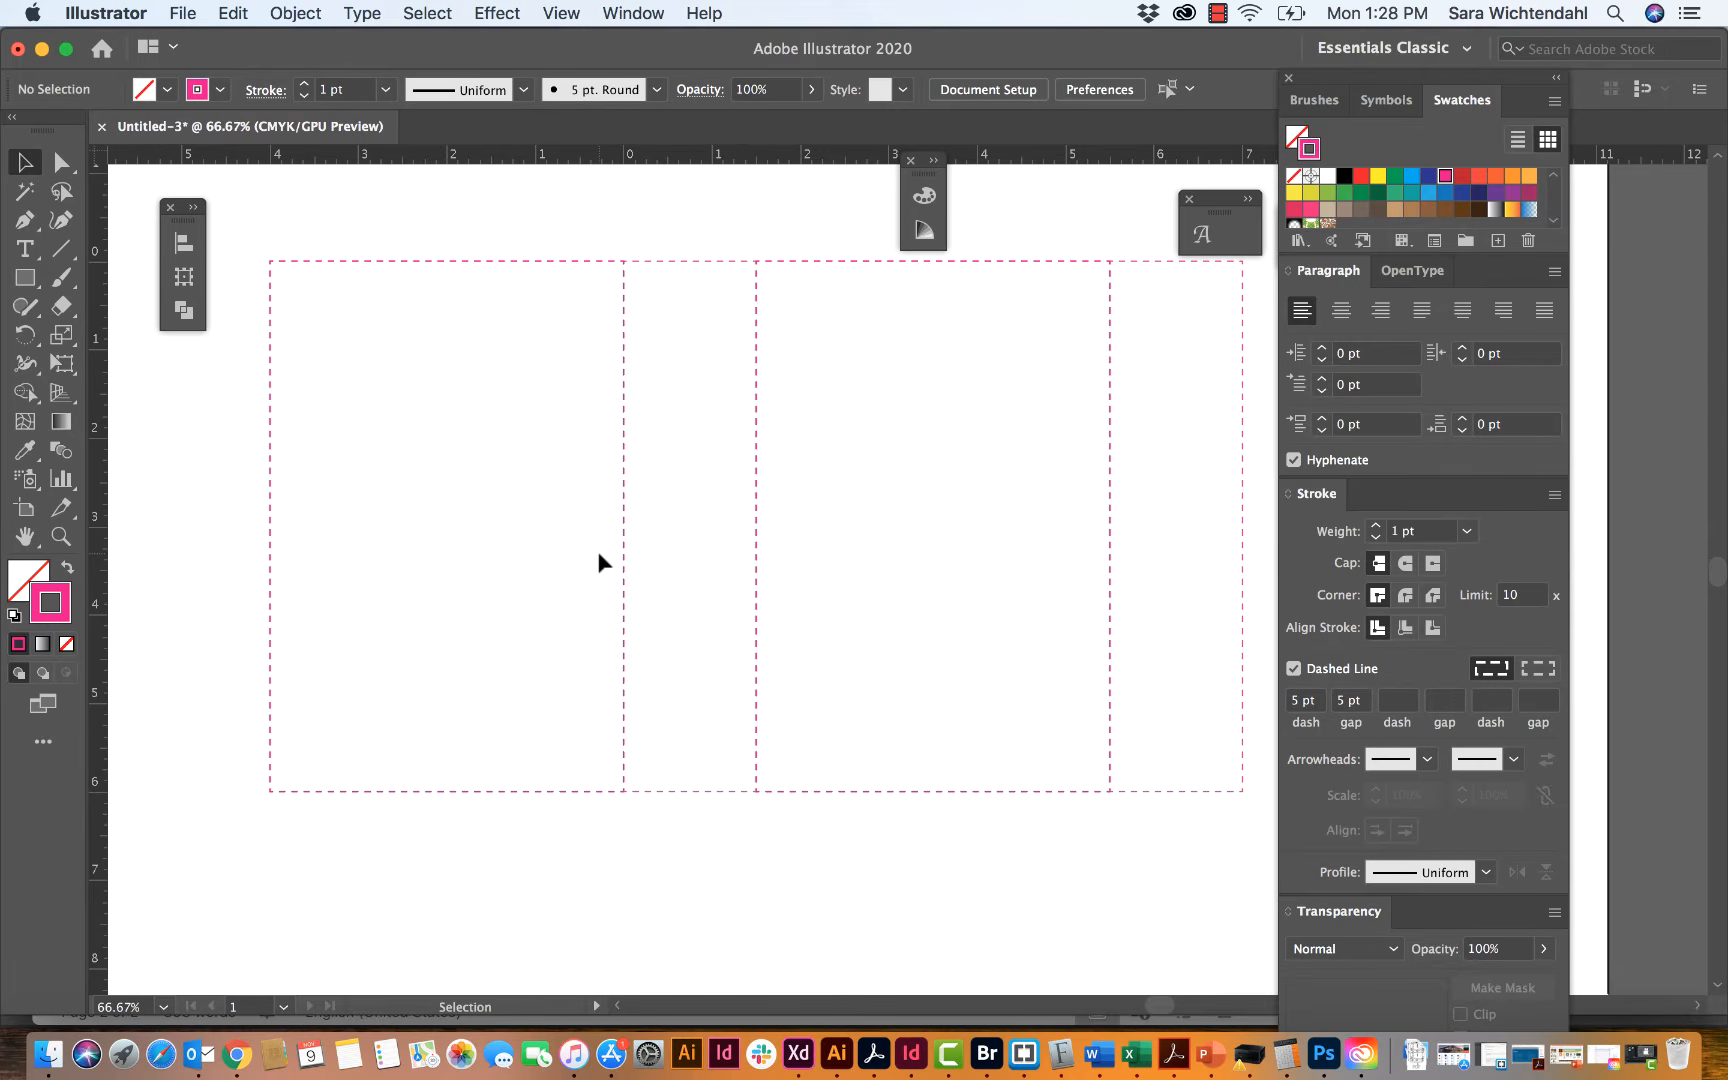
left_click(624, 605)
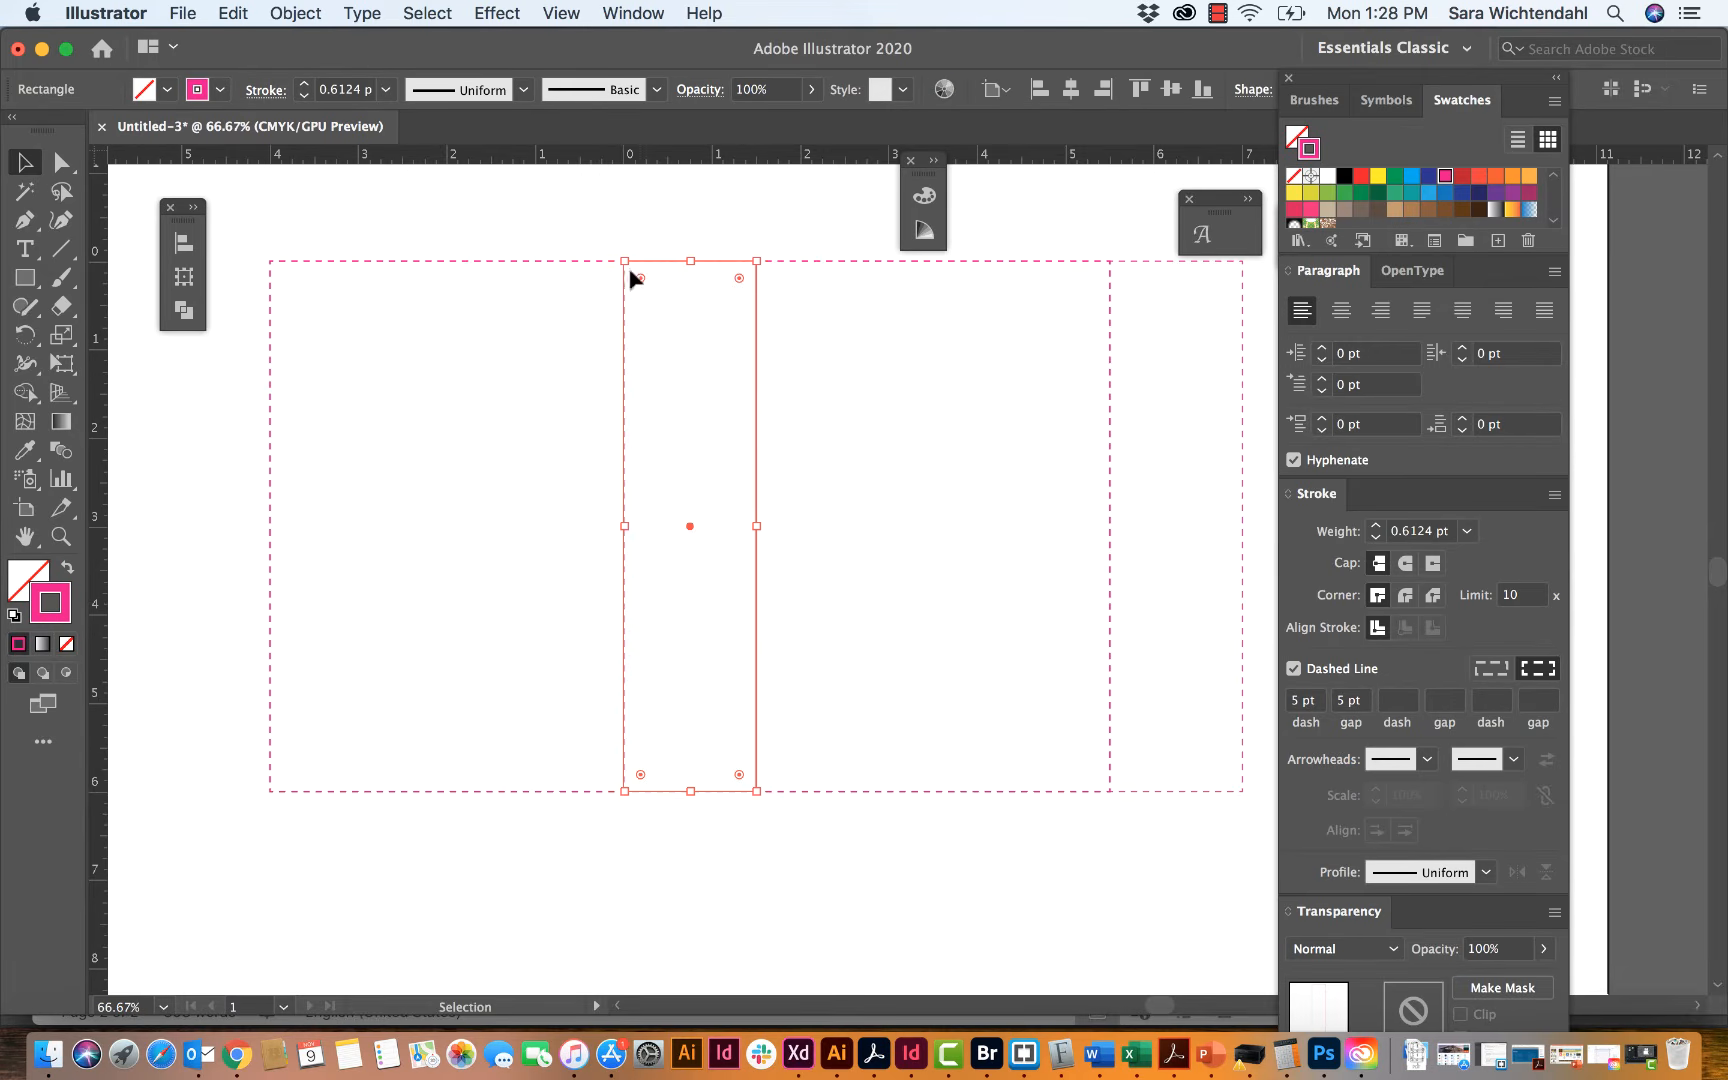
left_click(602, 228)
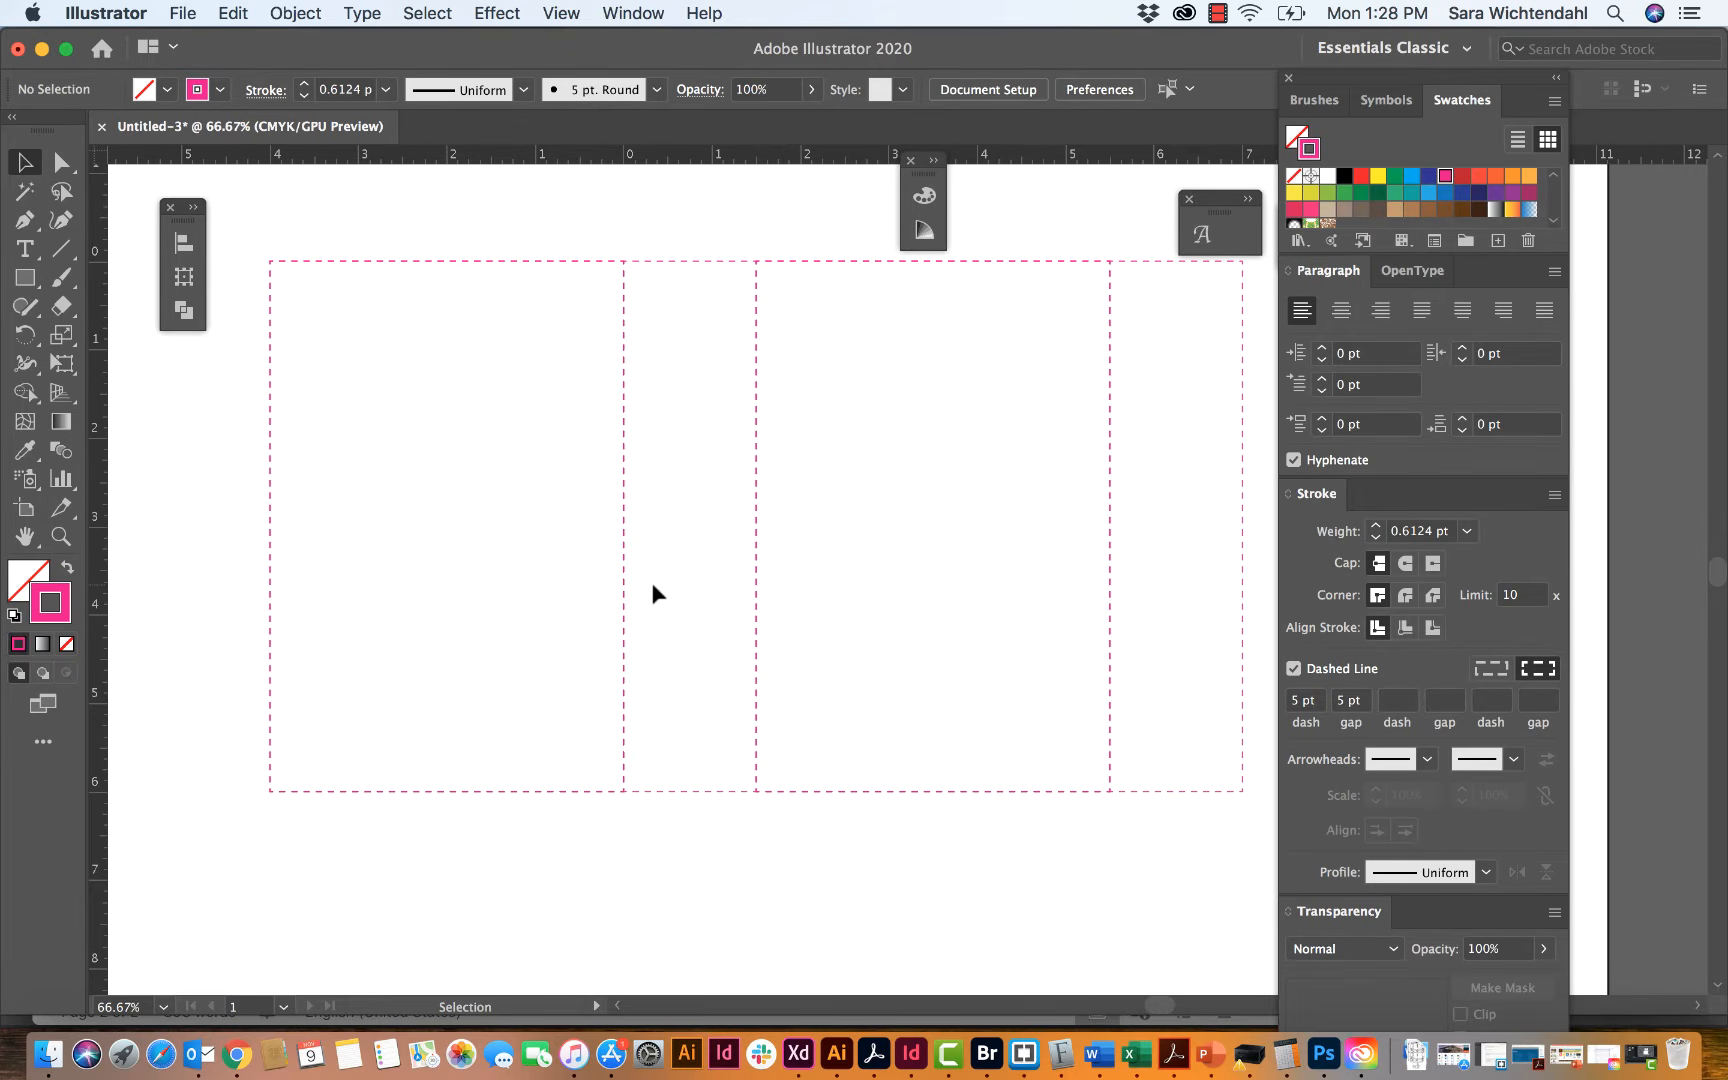
left_click(62, 161)
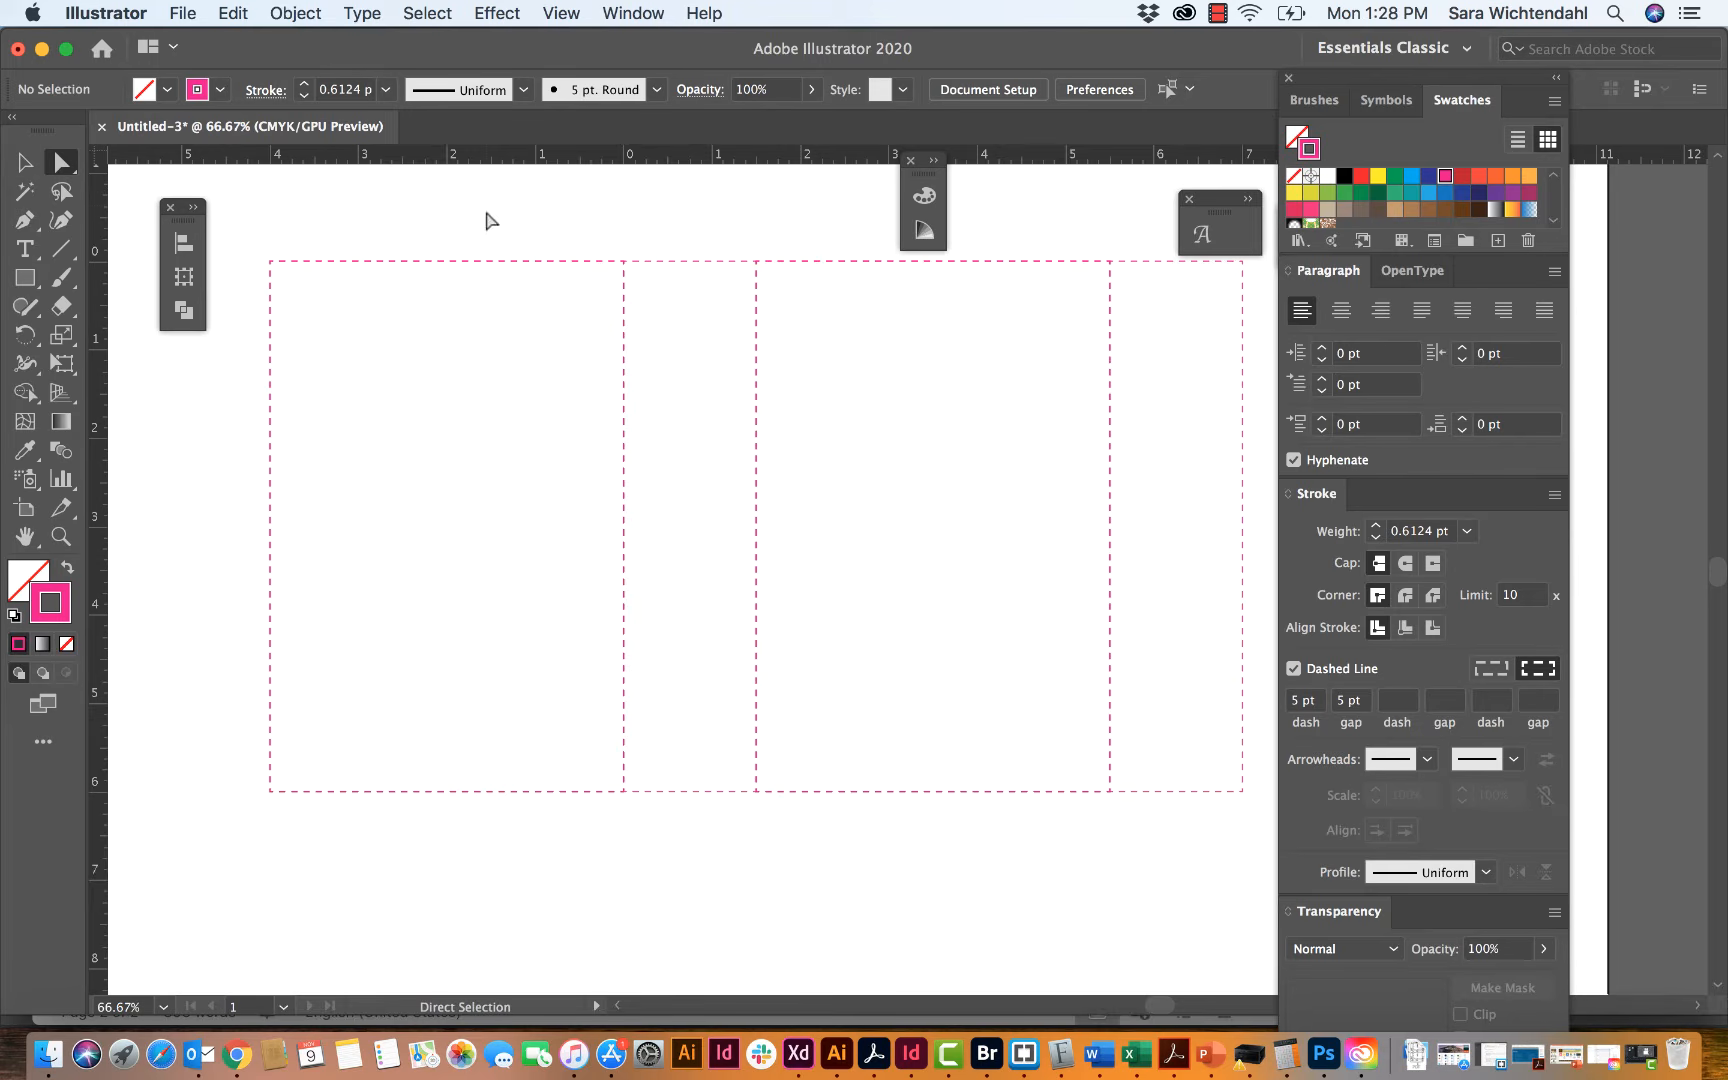
left_click(623, 437)
left_click(623, 437)
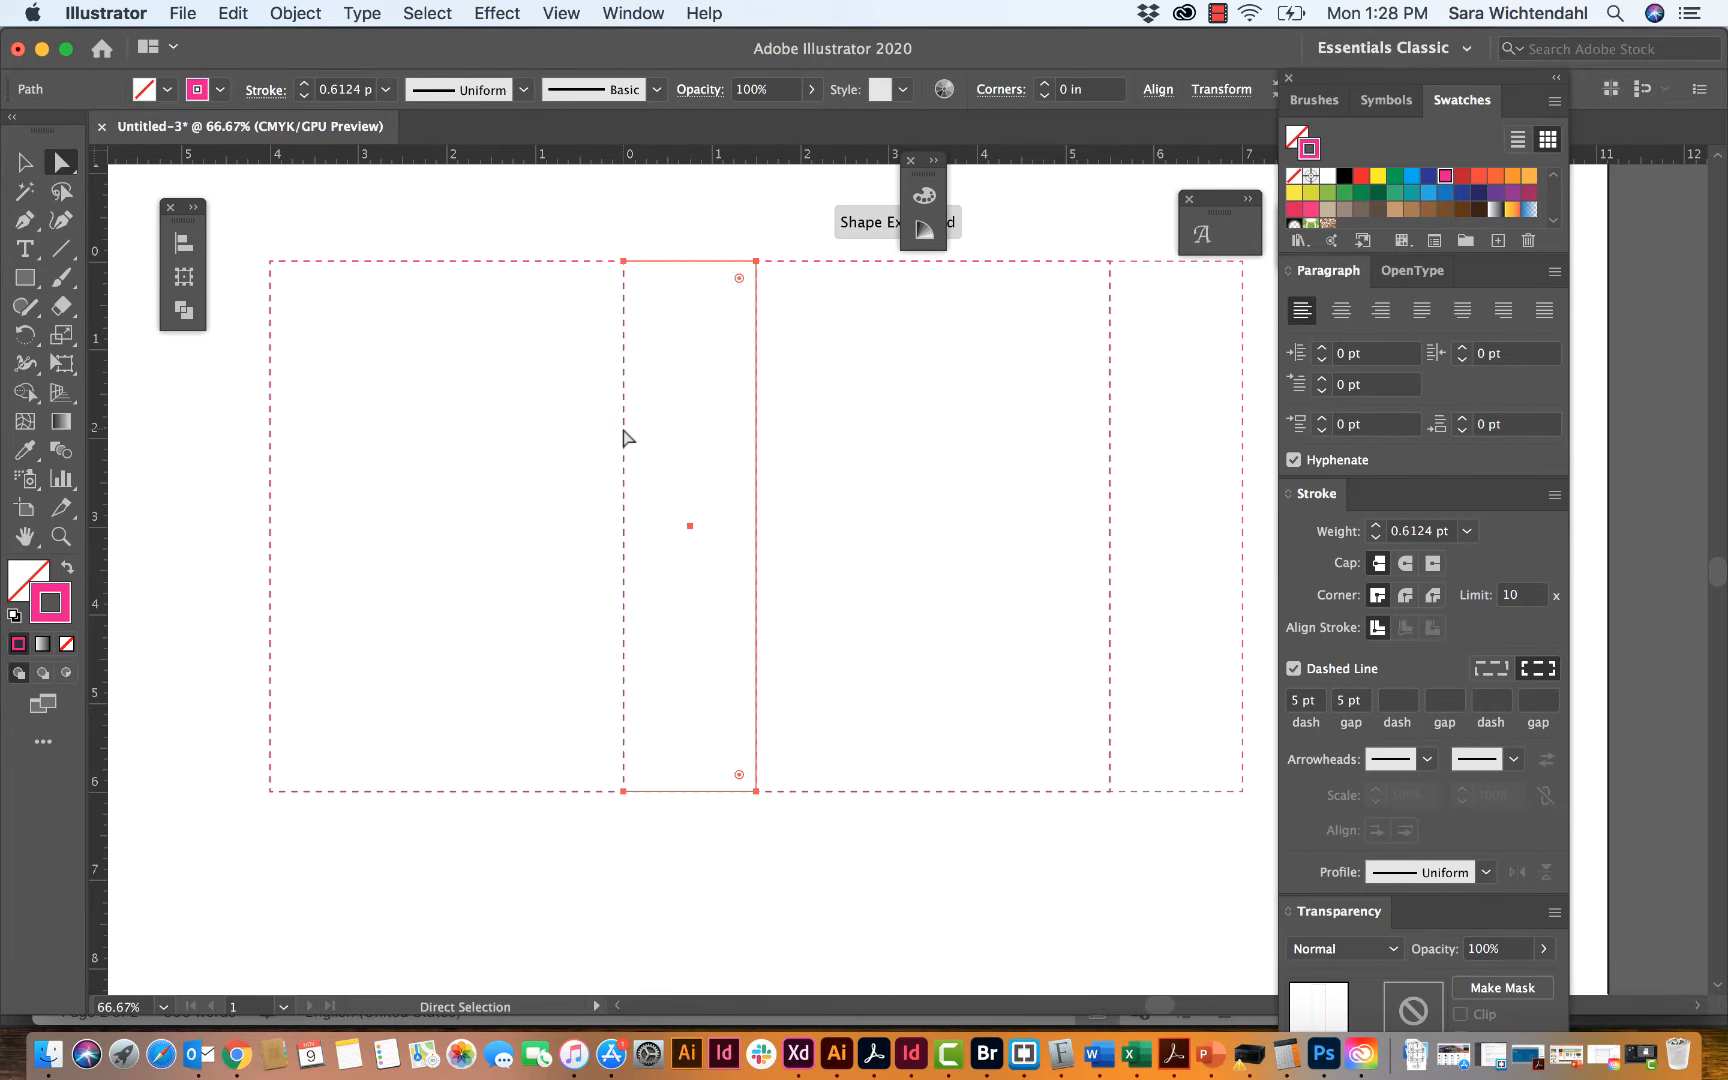
left_click(618, 234)
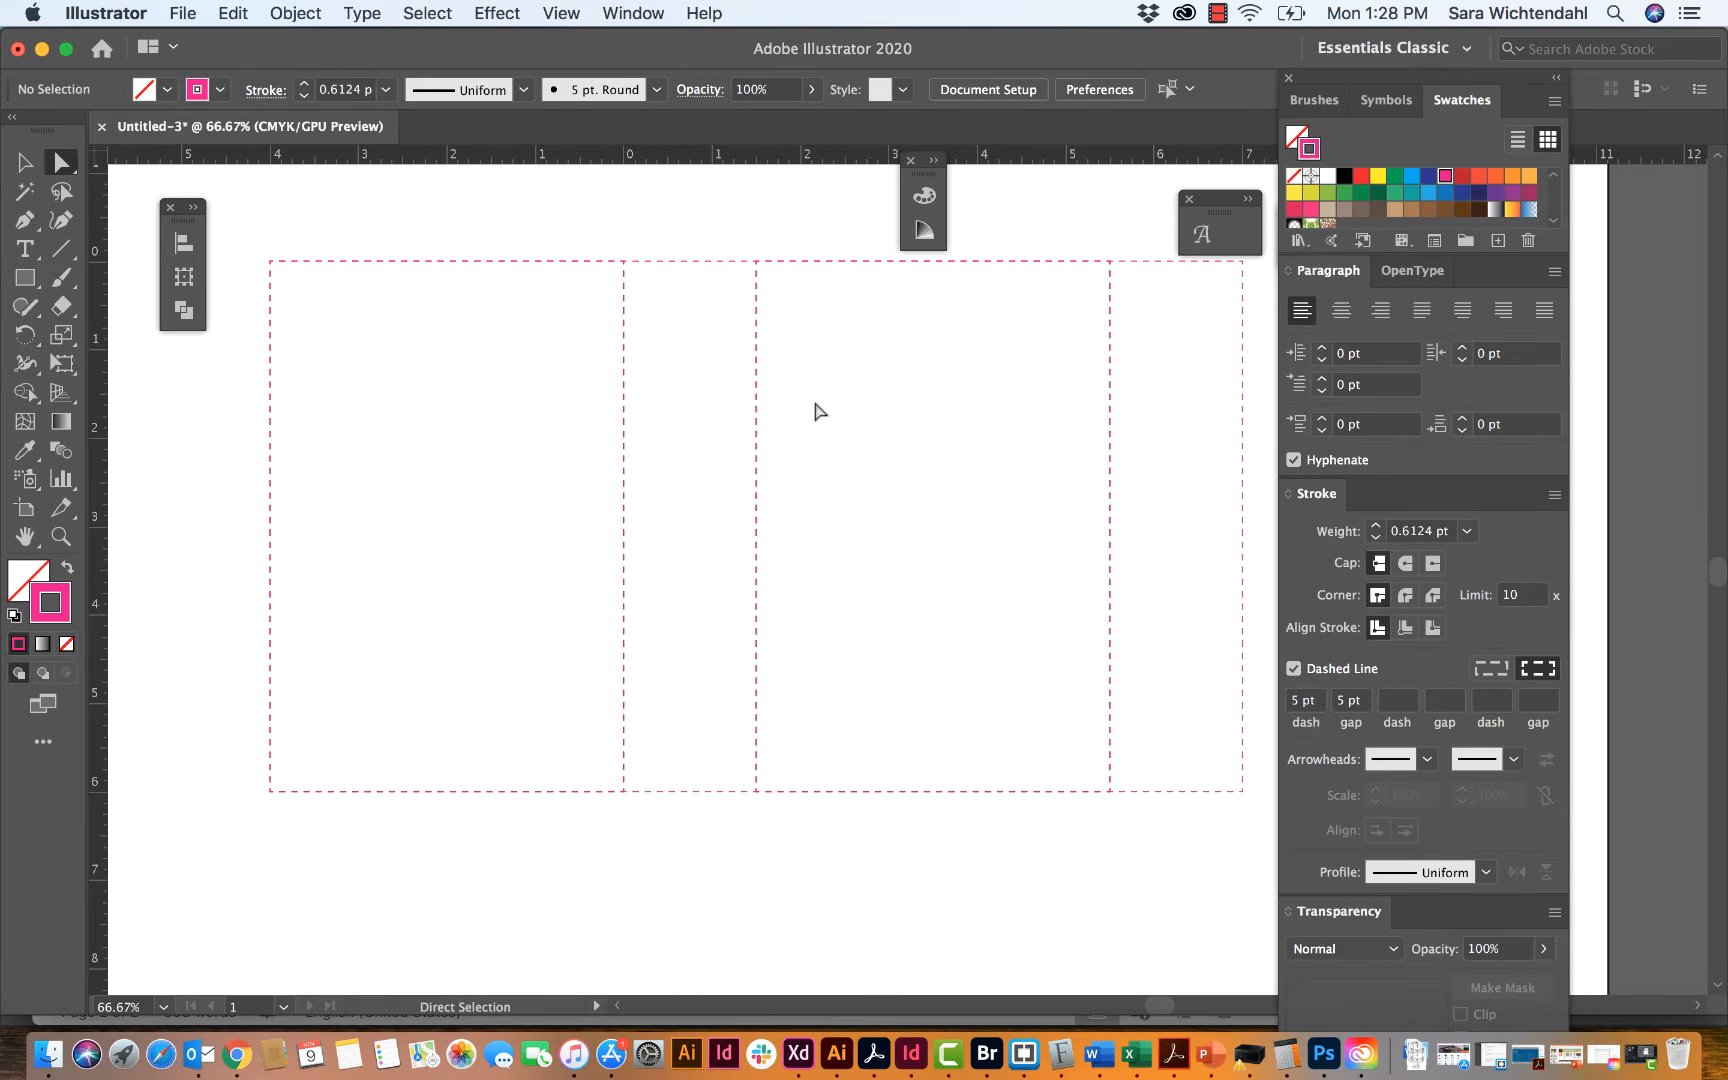
Step: Delete the overlapping left edges of the second wide panel and the last narrow panel, and check the remaining fold edges
left_click(758, 478)
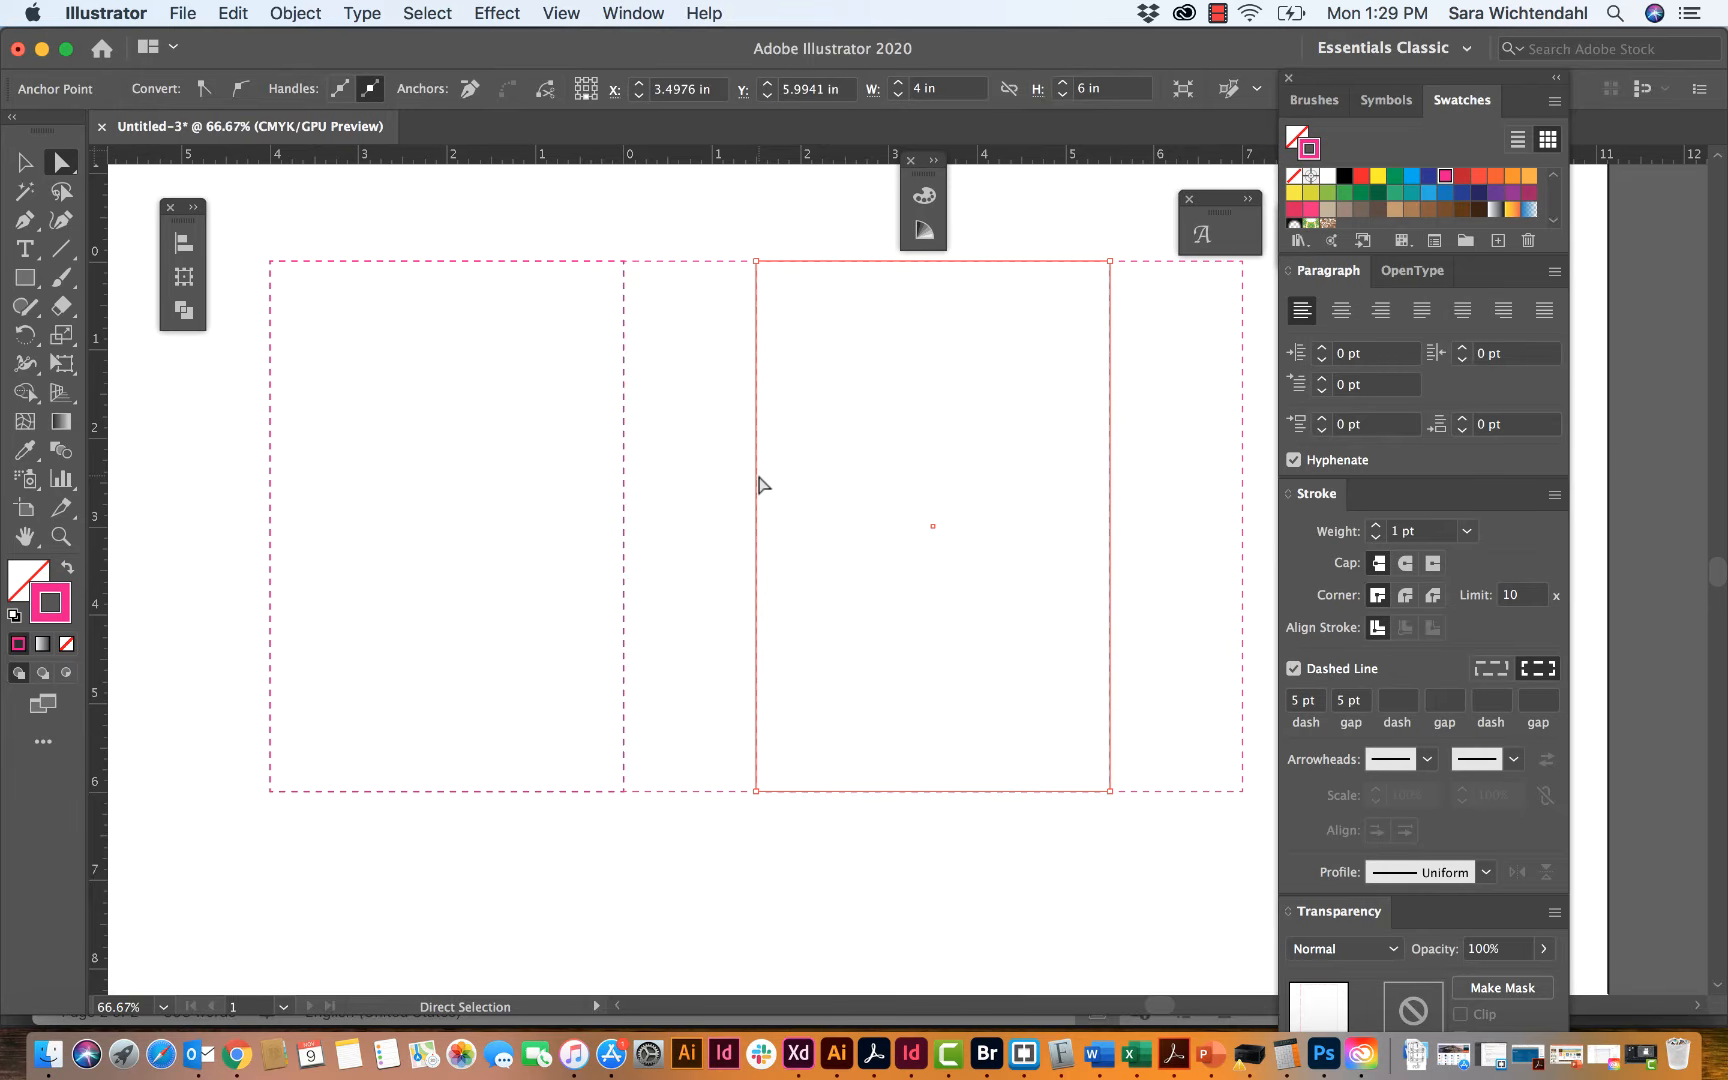
left_click(1193, 572)
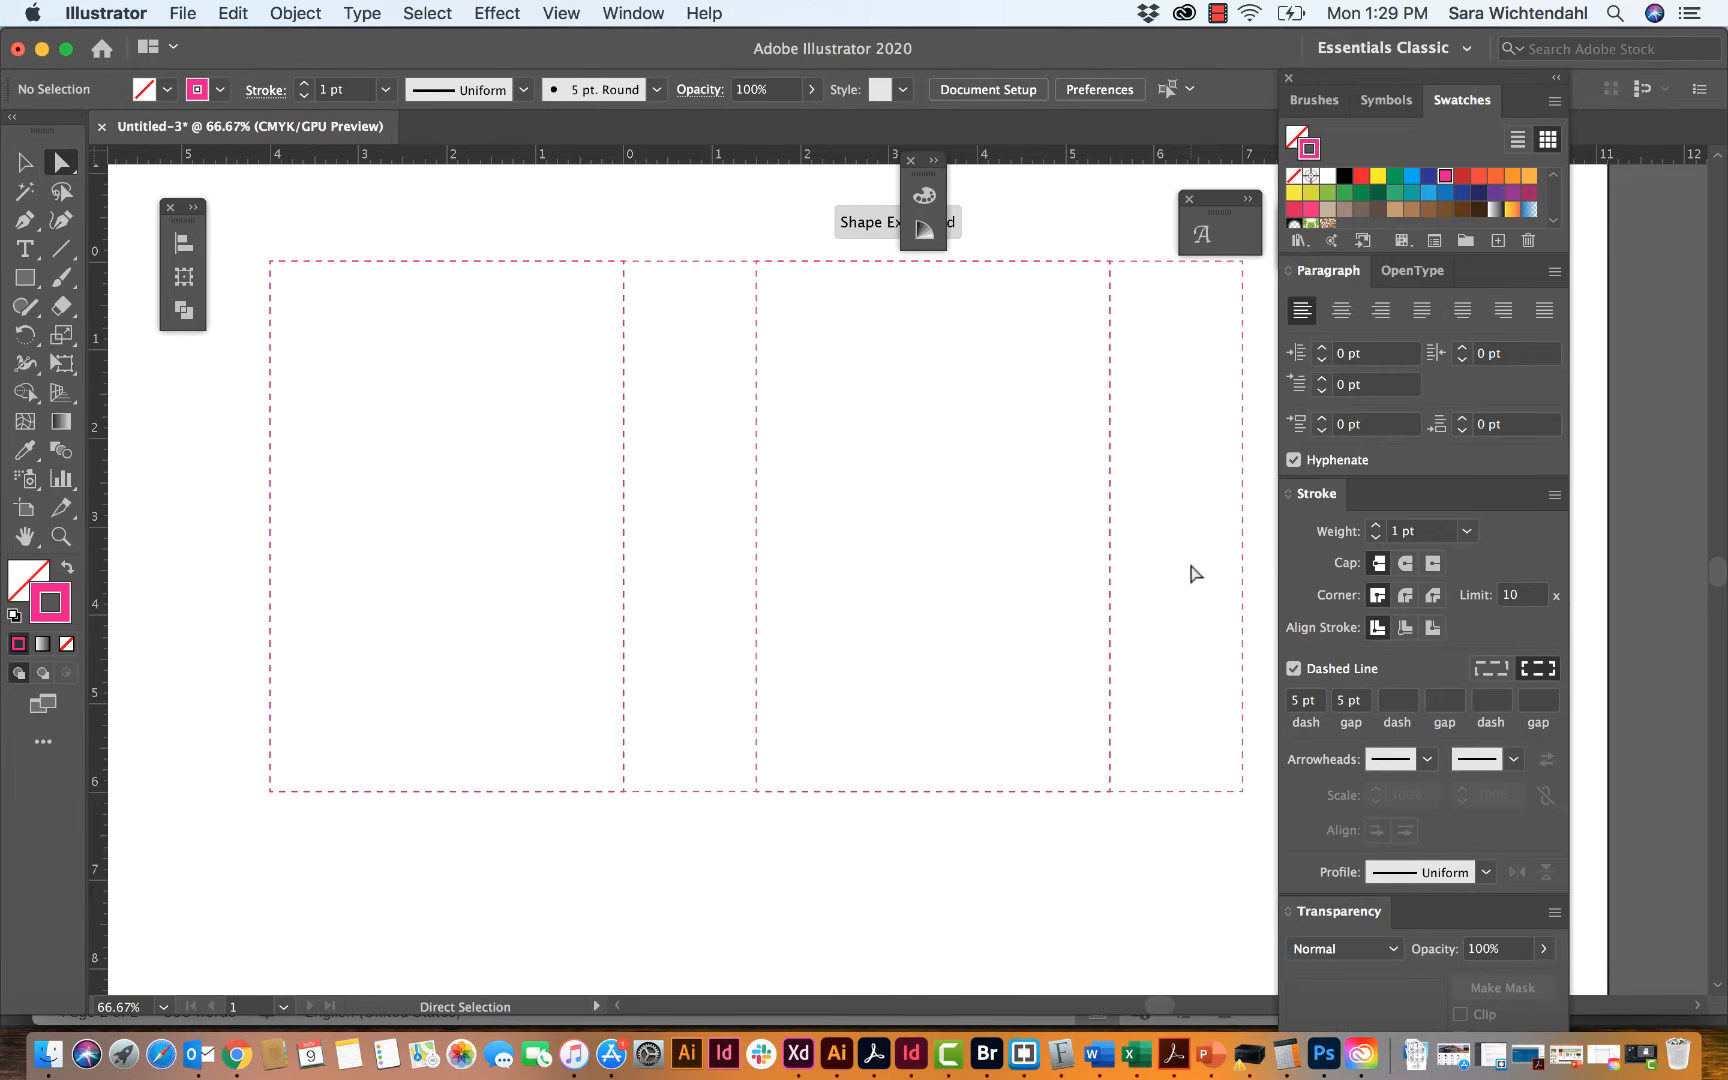
left_click(1112, 563)
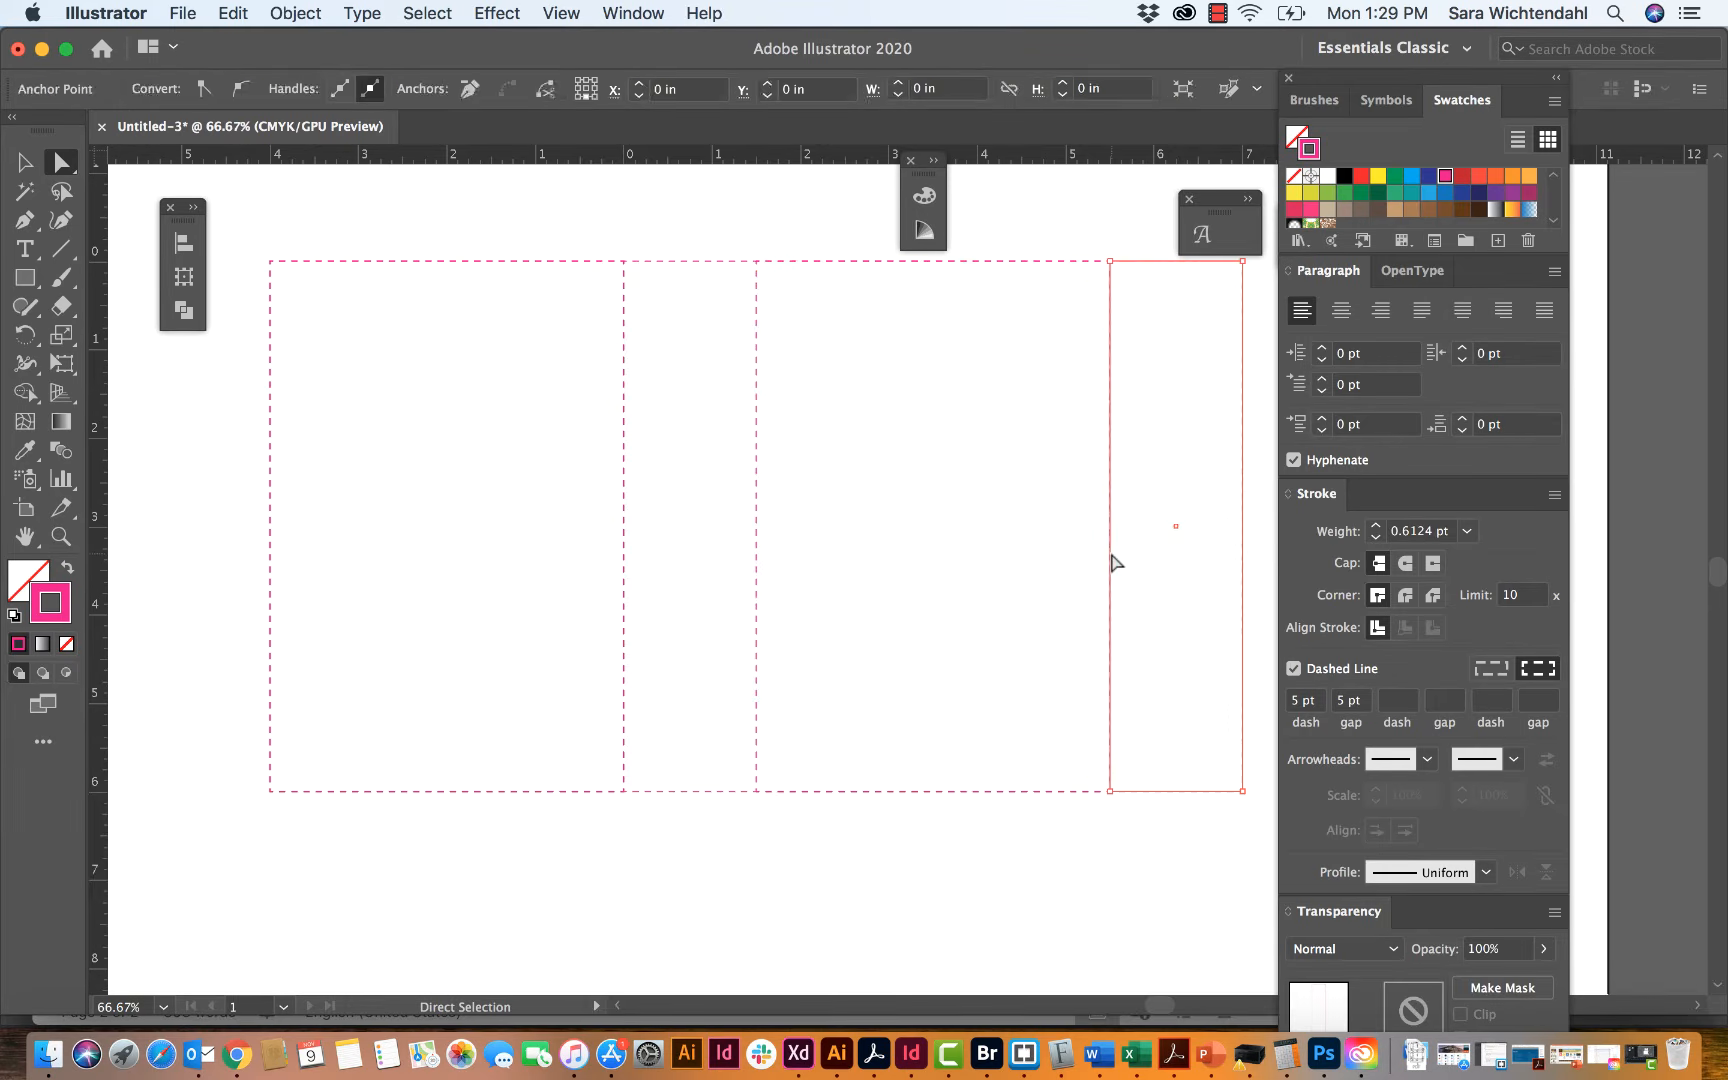
left_click(900, 893)
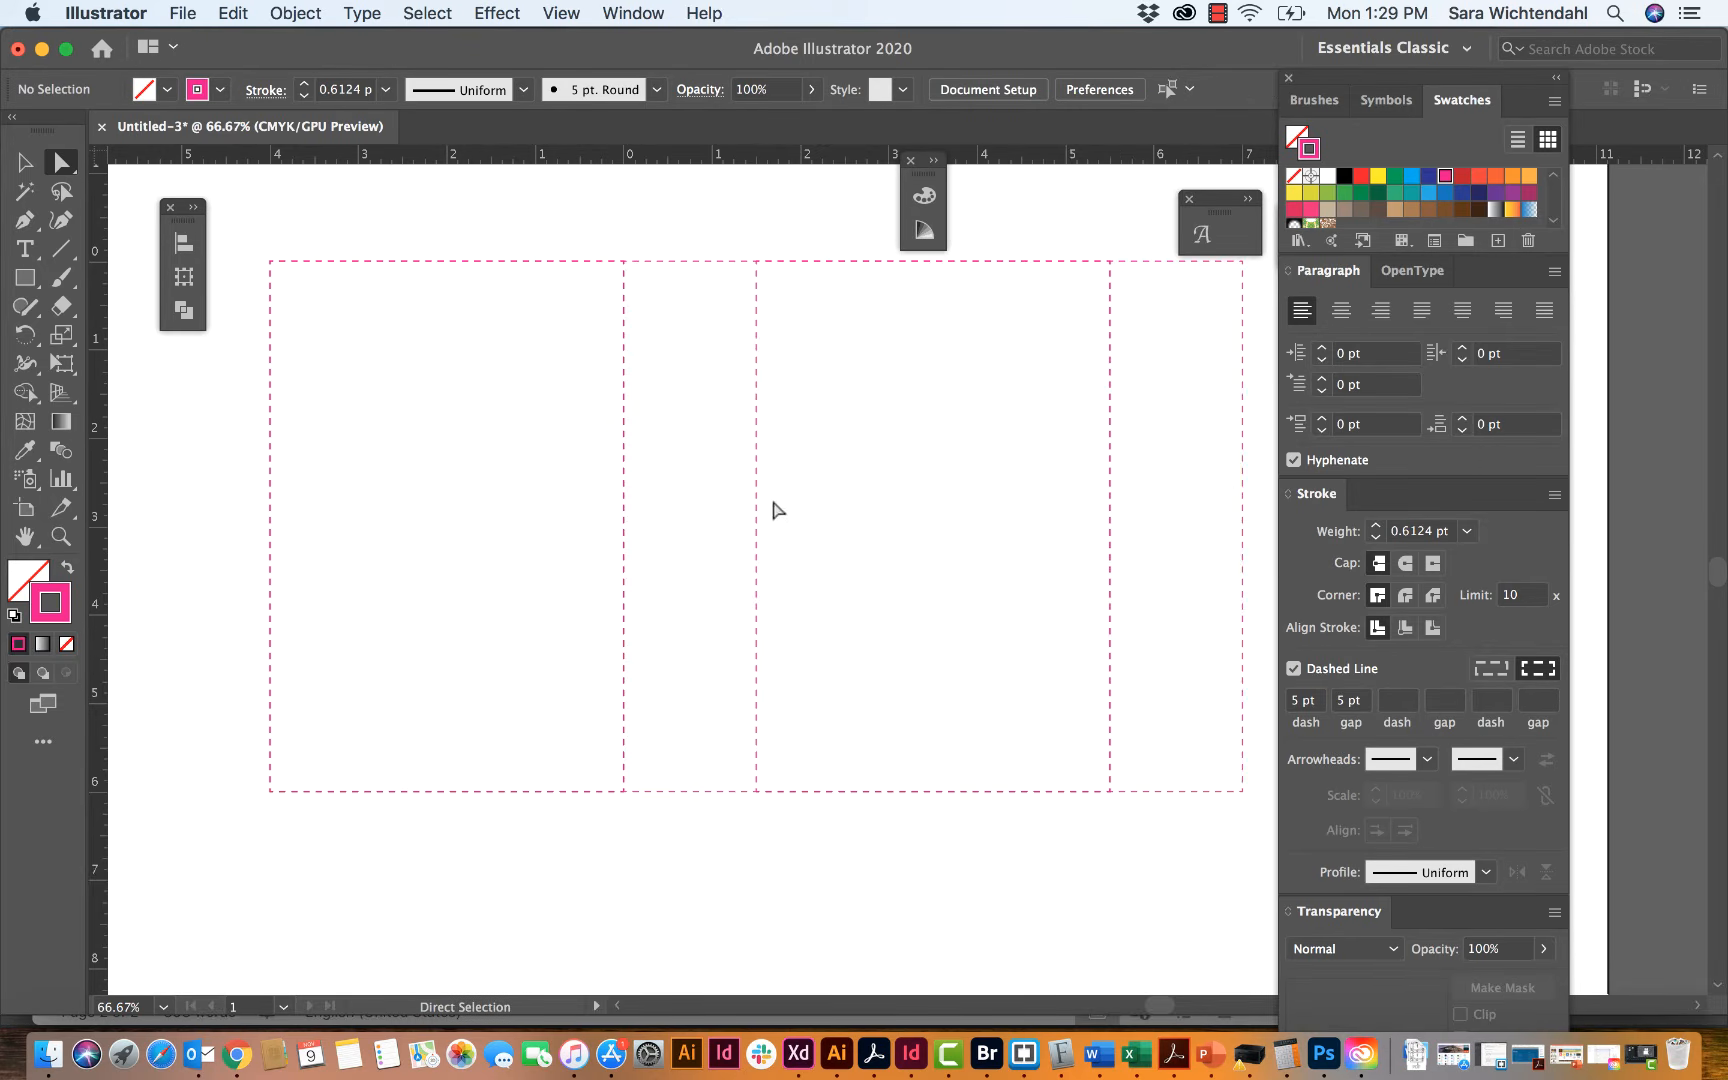
left_click(1111, 450)
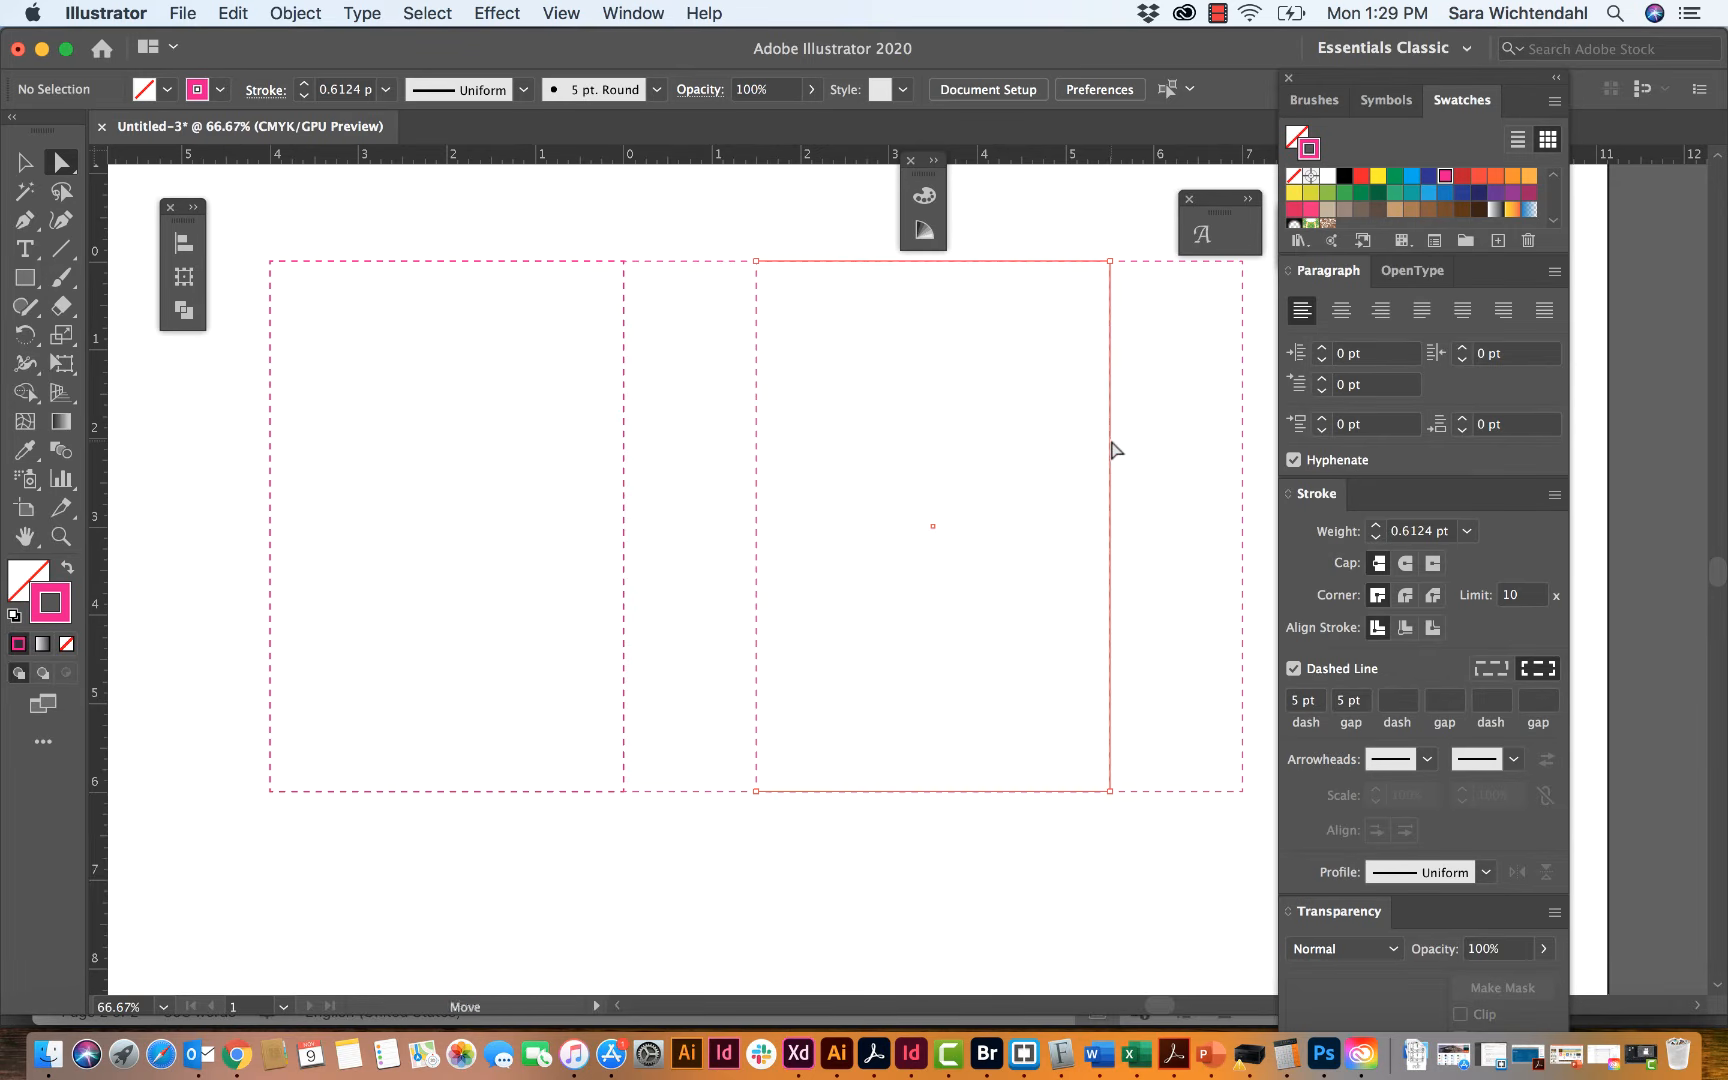
left_click(756, 319)
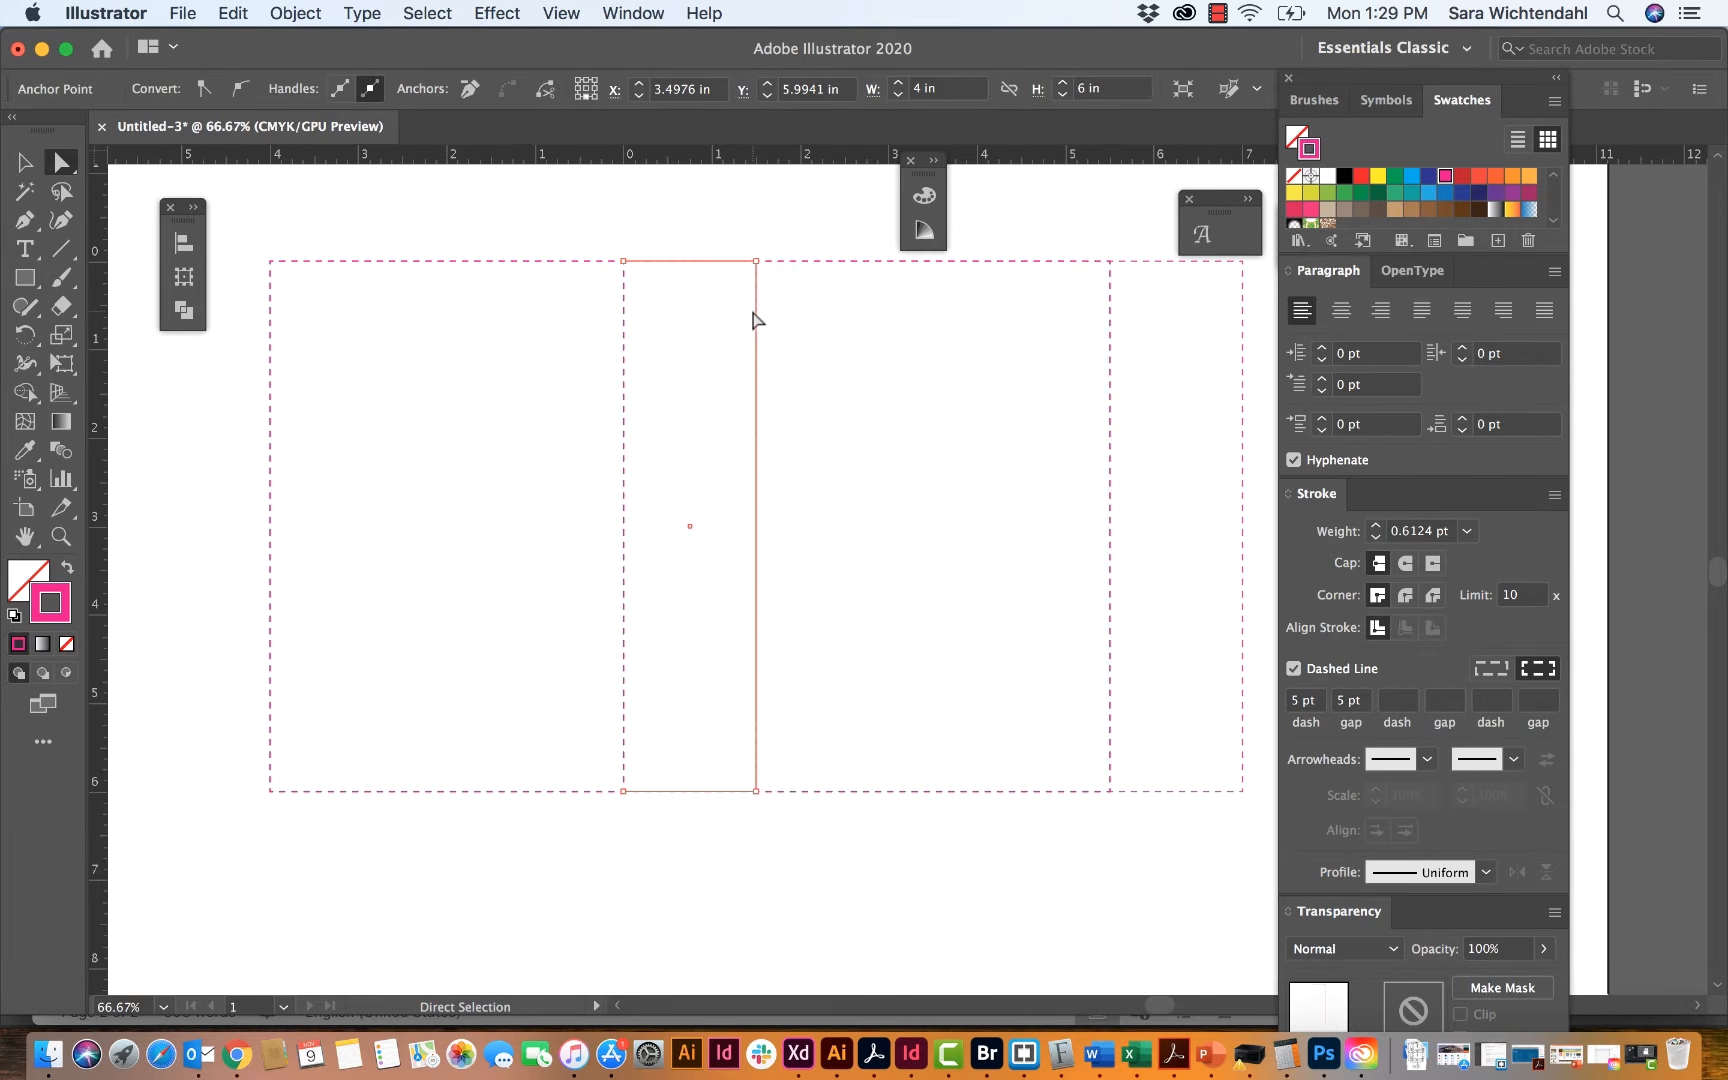
left_click(630, 400)
left_click(624, 401)
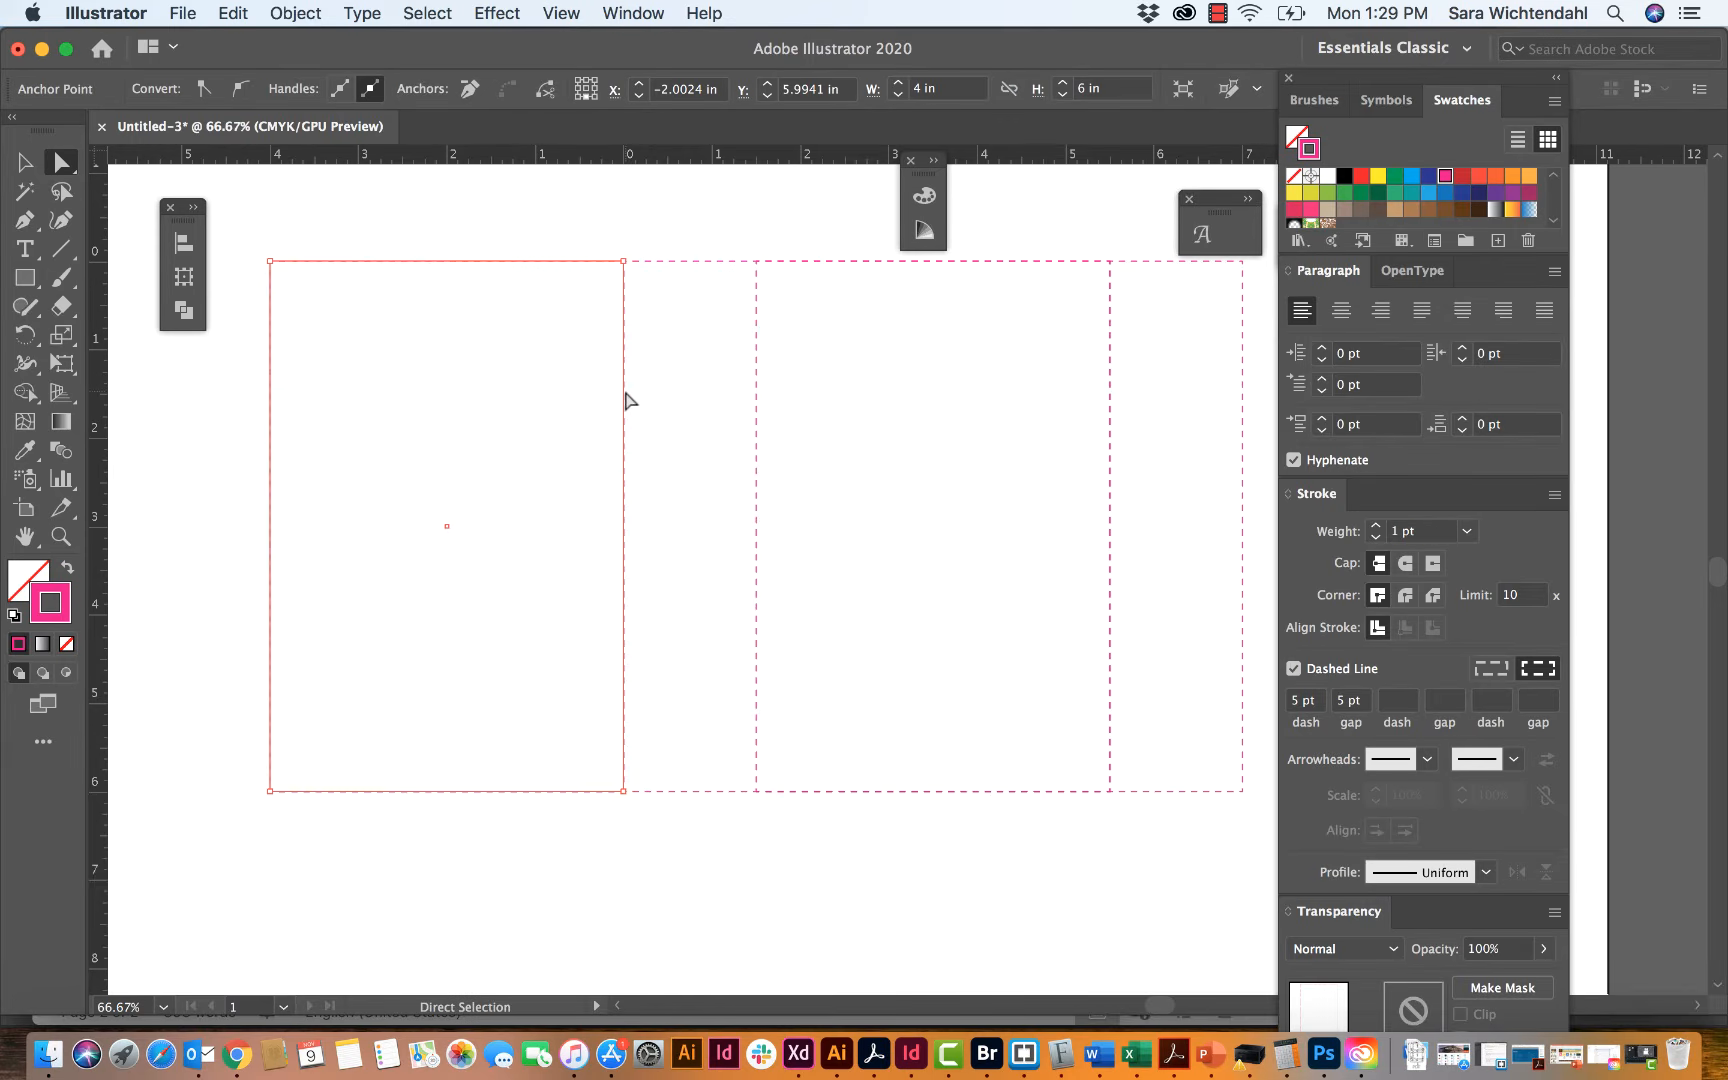
left_click(505, 900)
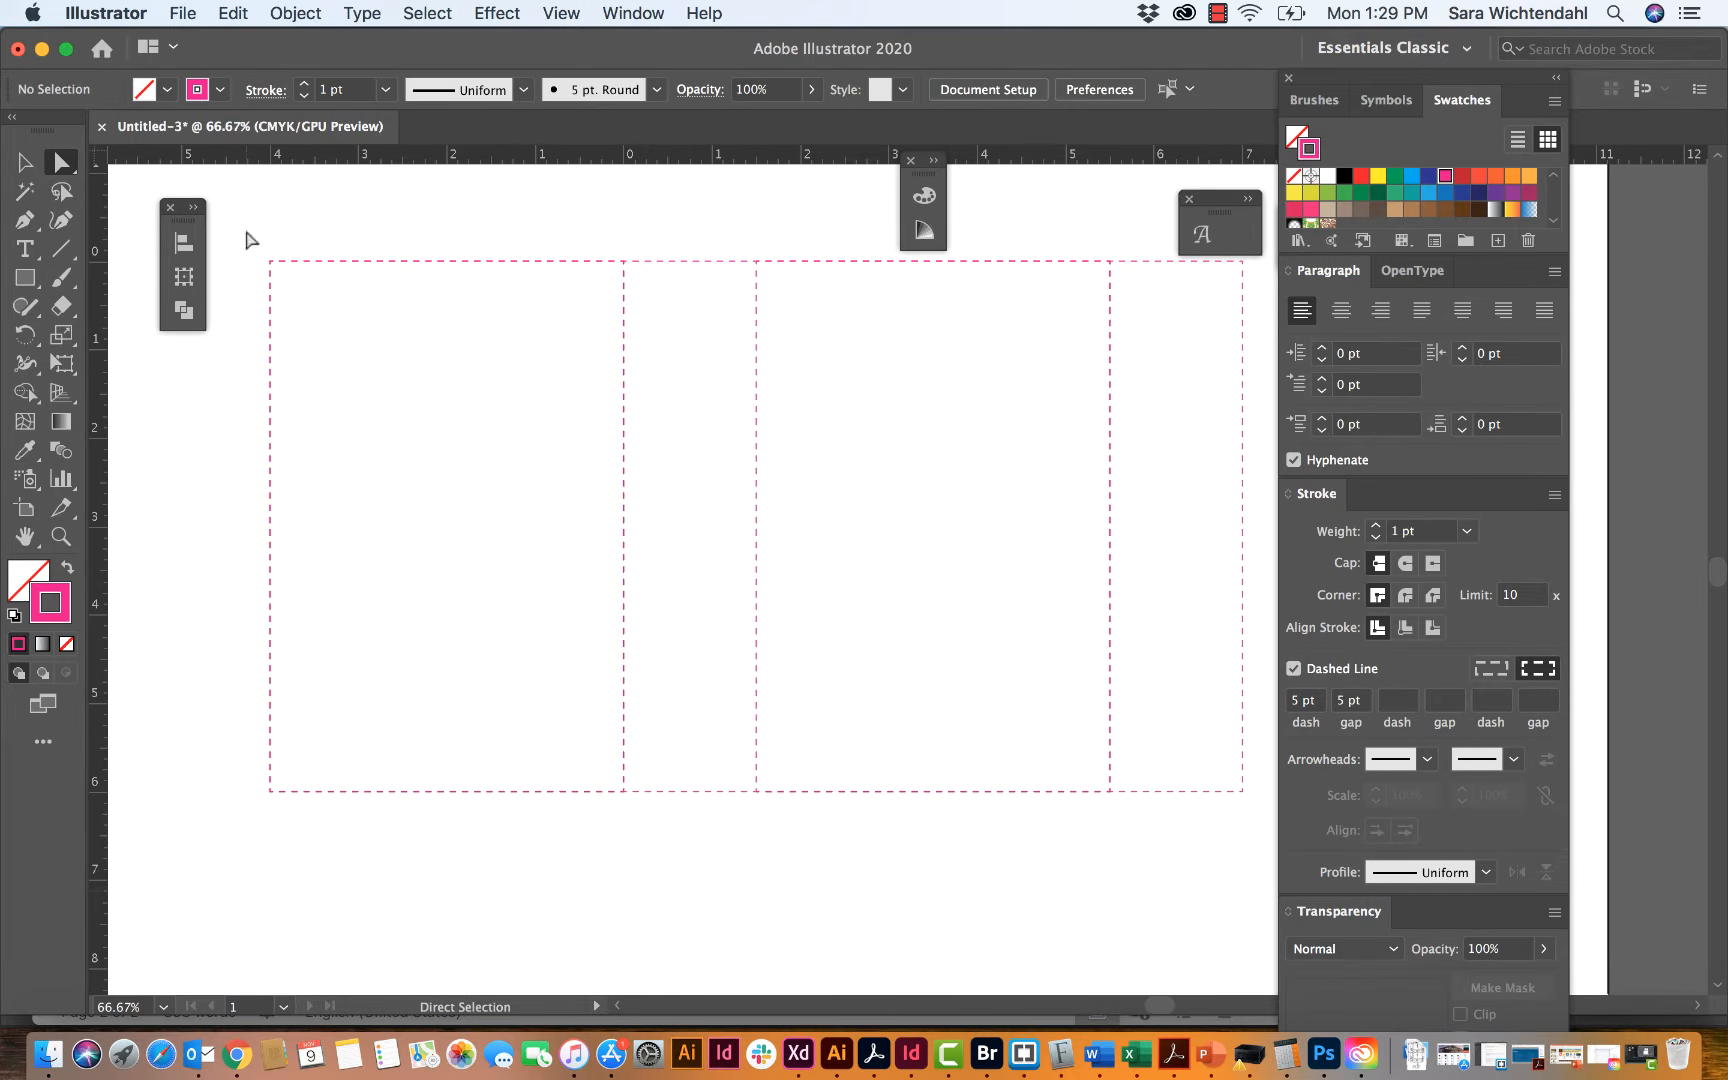
Step: Set the dashes of all four fold panels to preserve exact dash and gap lengths, and deselect them
left_click_drag(246, 231, 1265, 843)
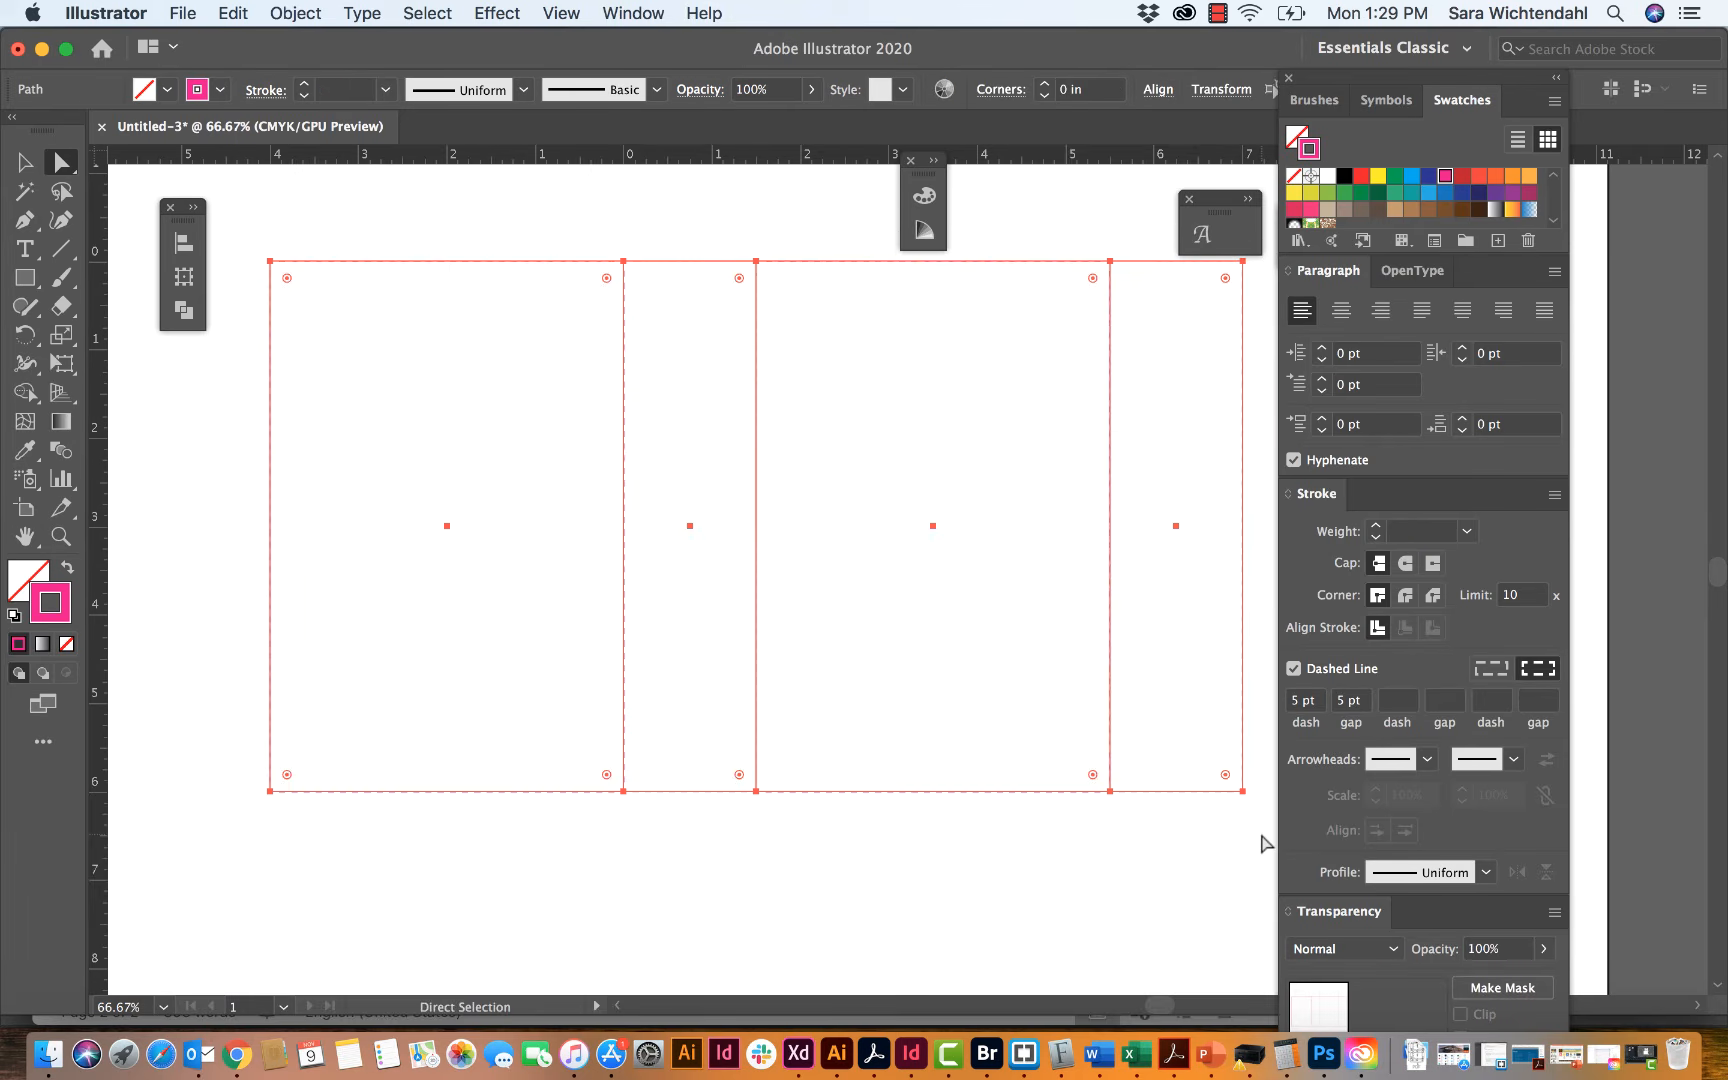
left_click(1169, 908)
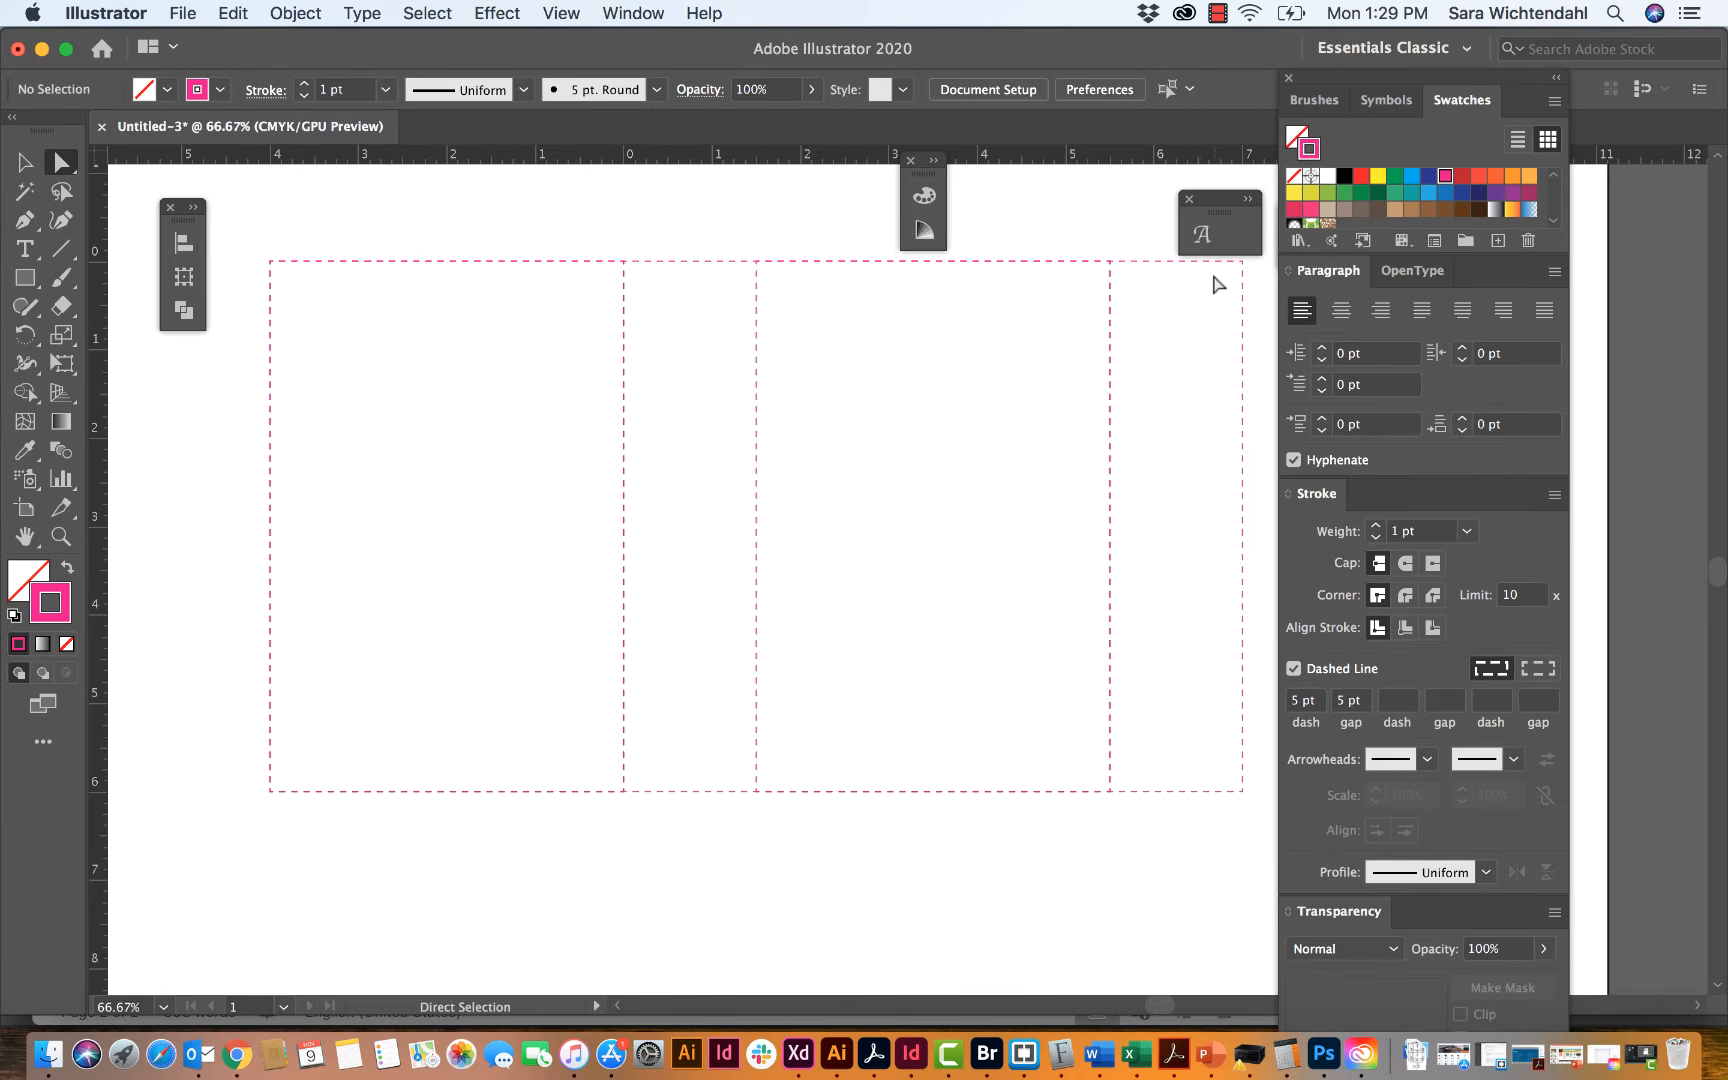
Step: Make the Die Line layer visible to compare it with the fold lines, and lock and hide the Folds layer
left_click(636, 12)
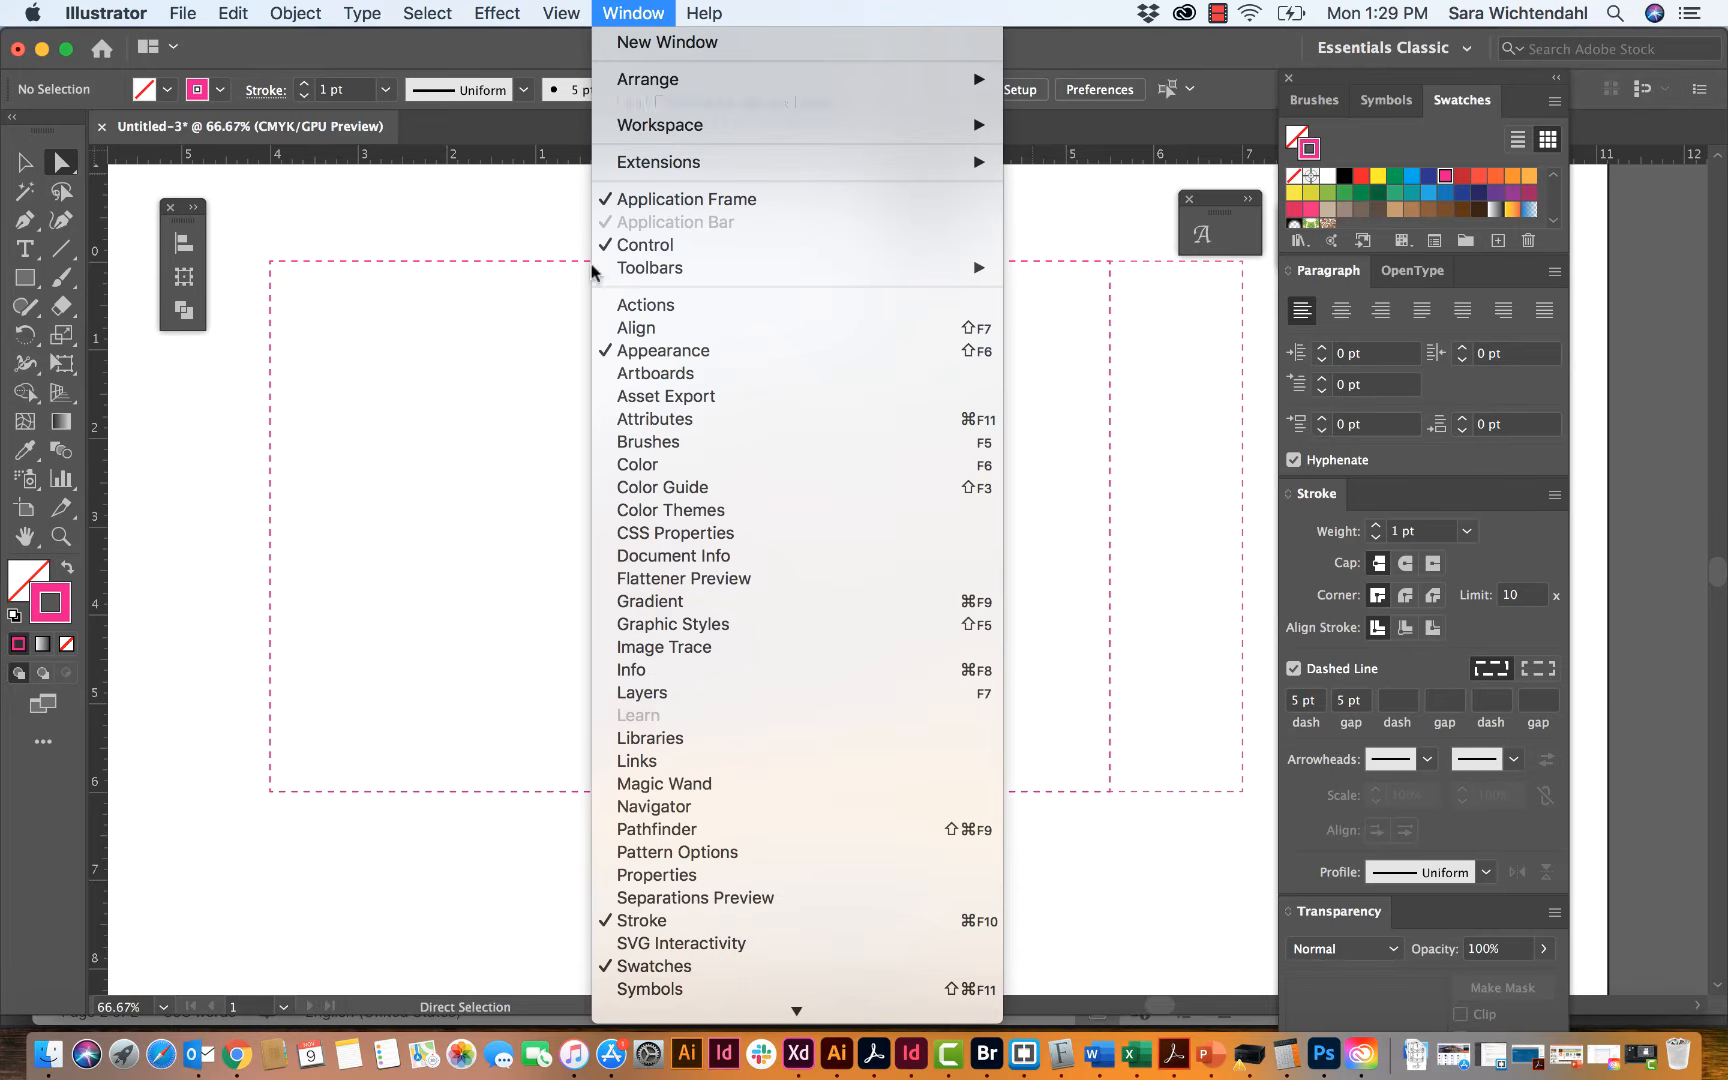
left_click(634, 692)
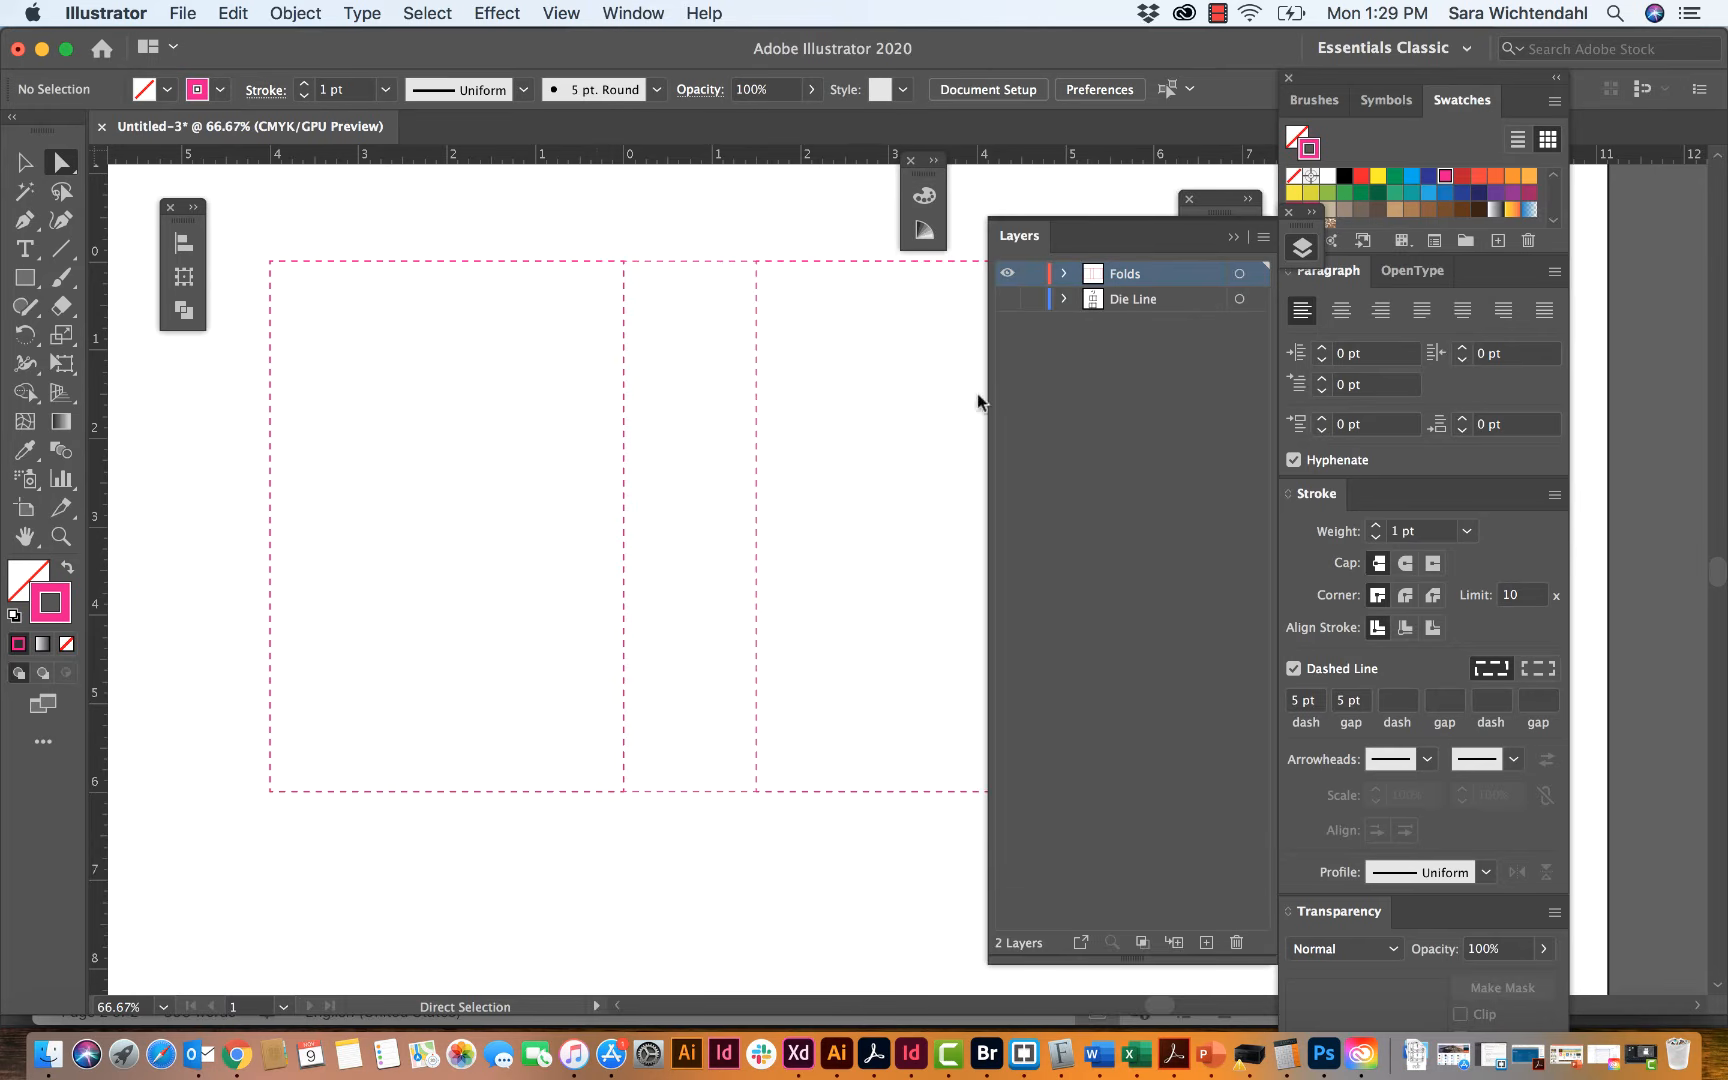
left_click(1006, 299)
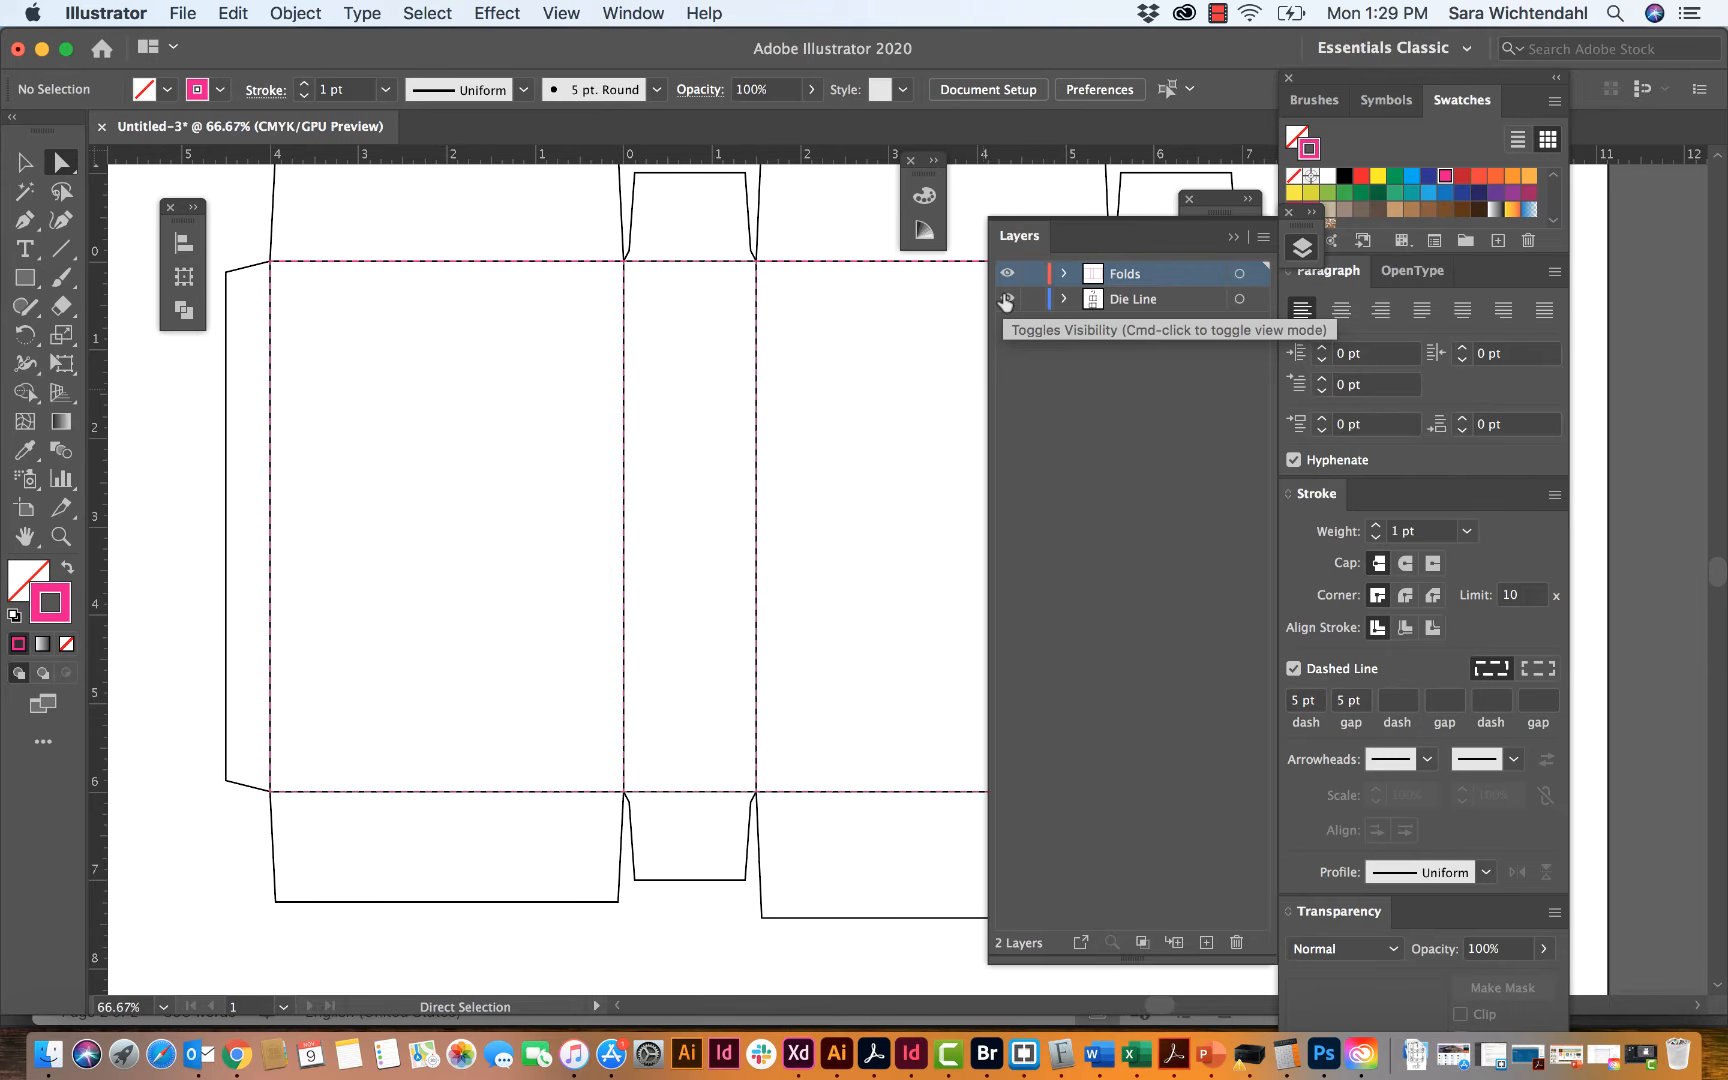
left_click(1007, 273)
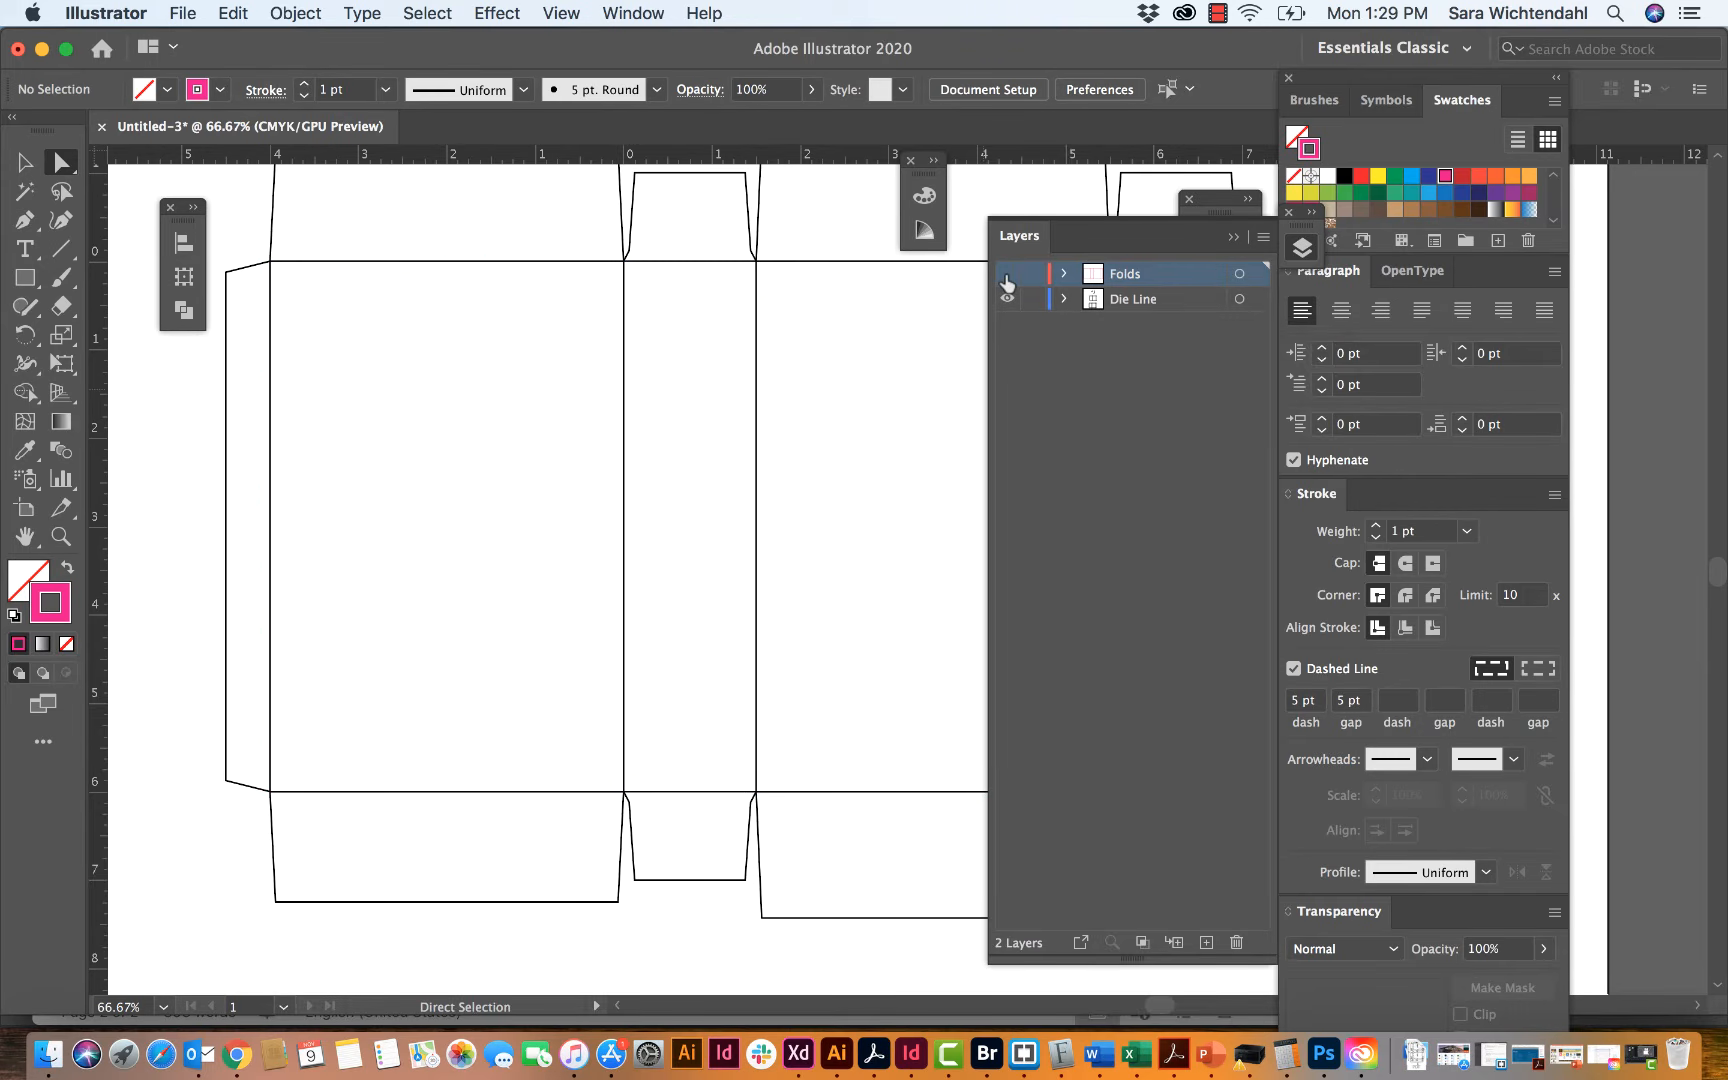
left_click(1007, 274)
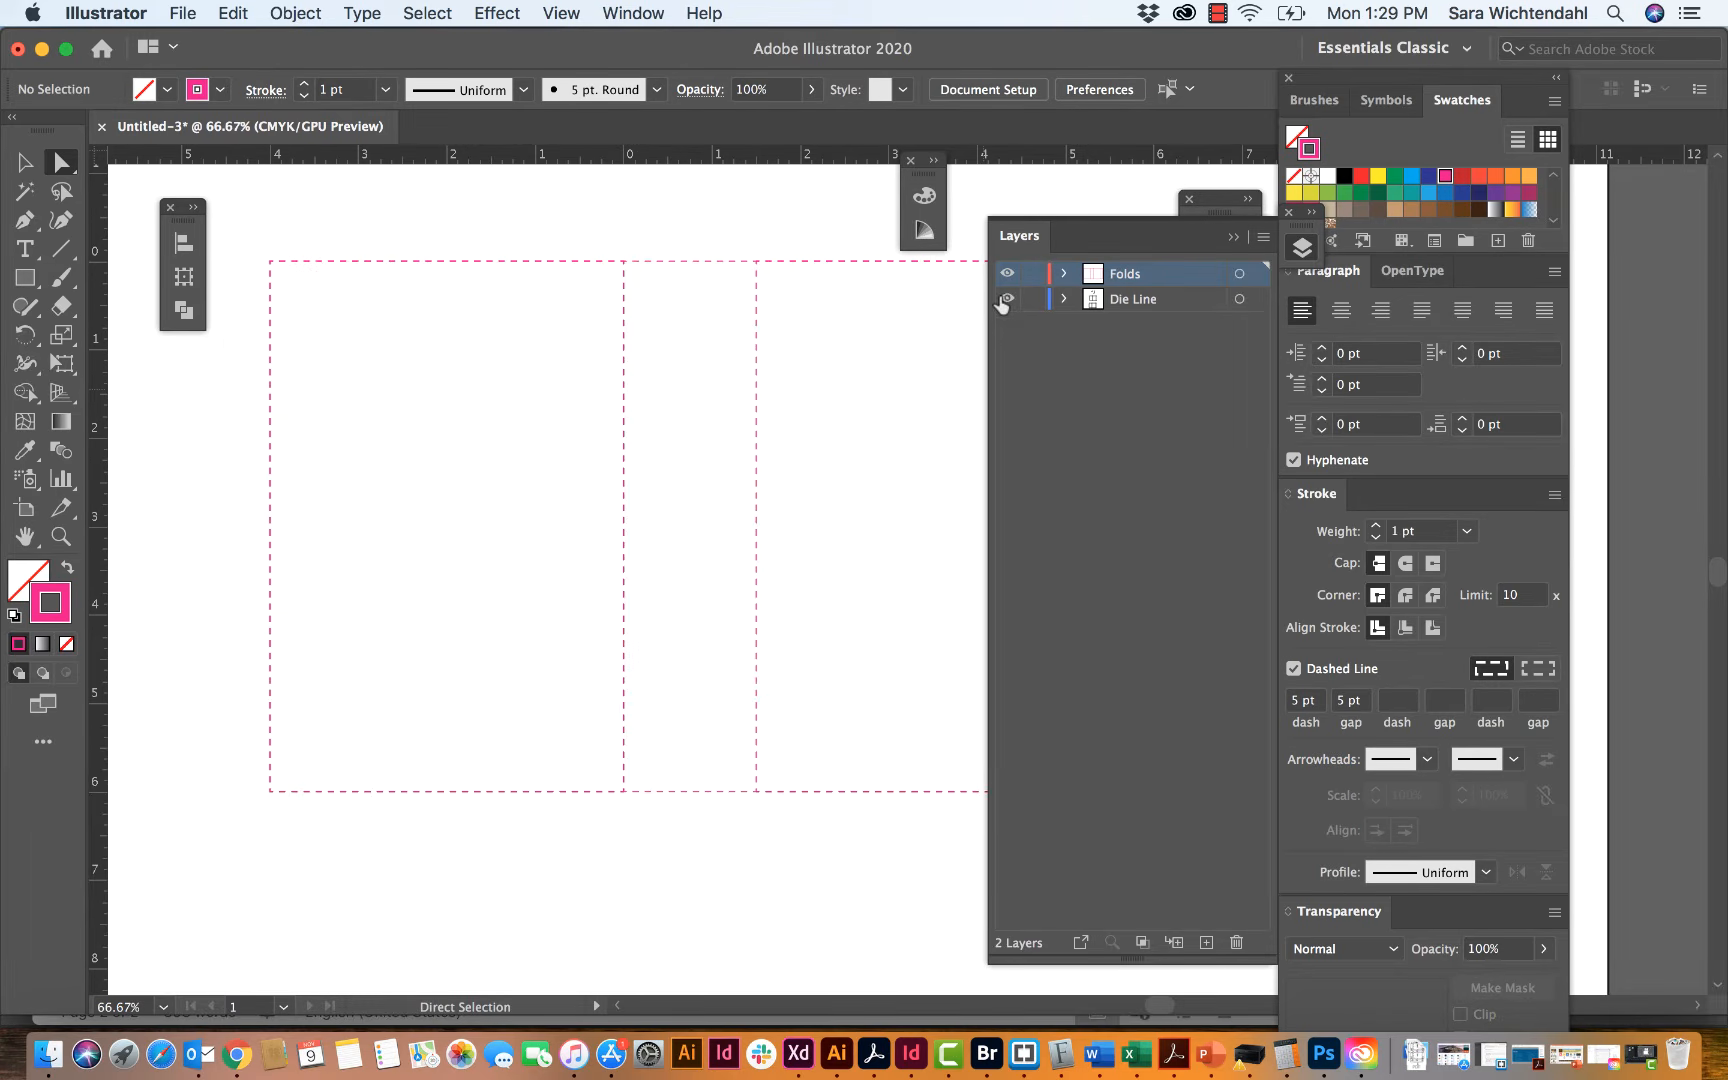
left_click(1005, 299)
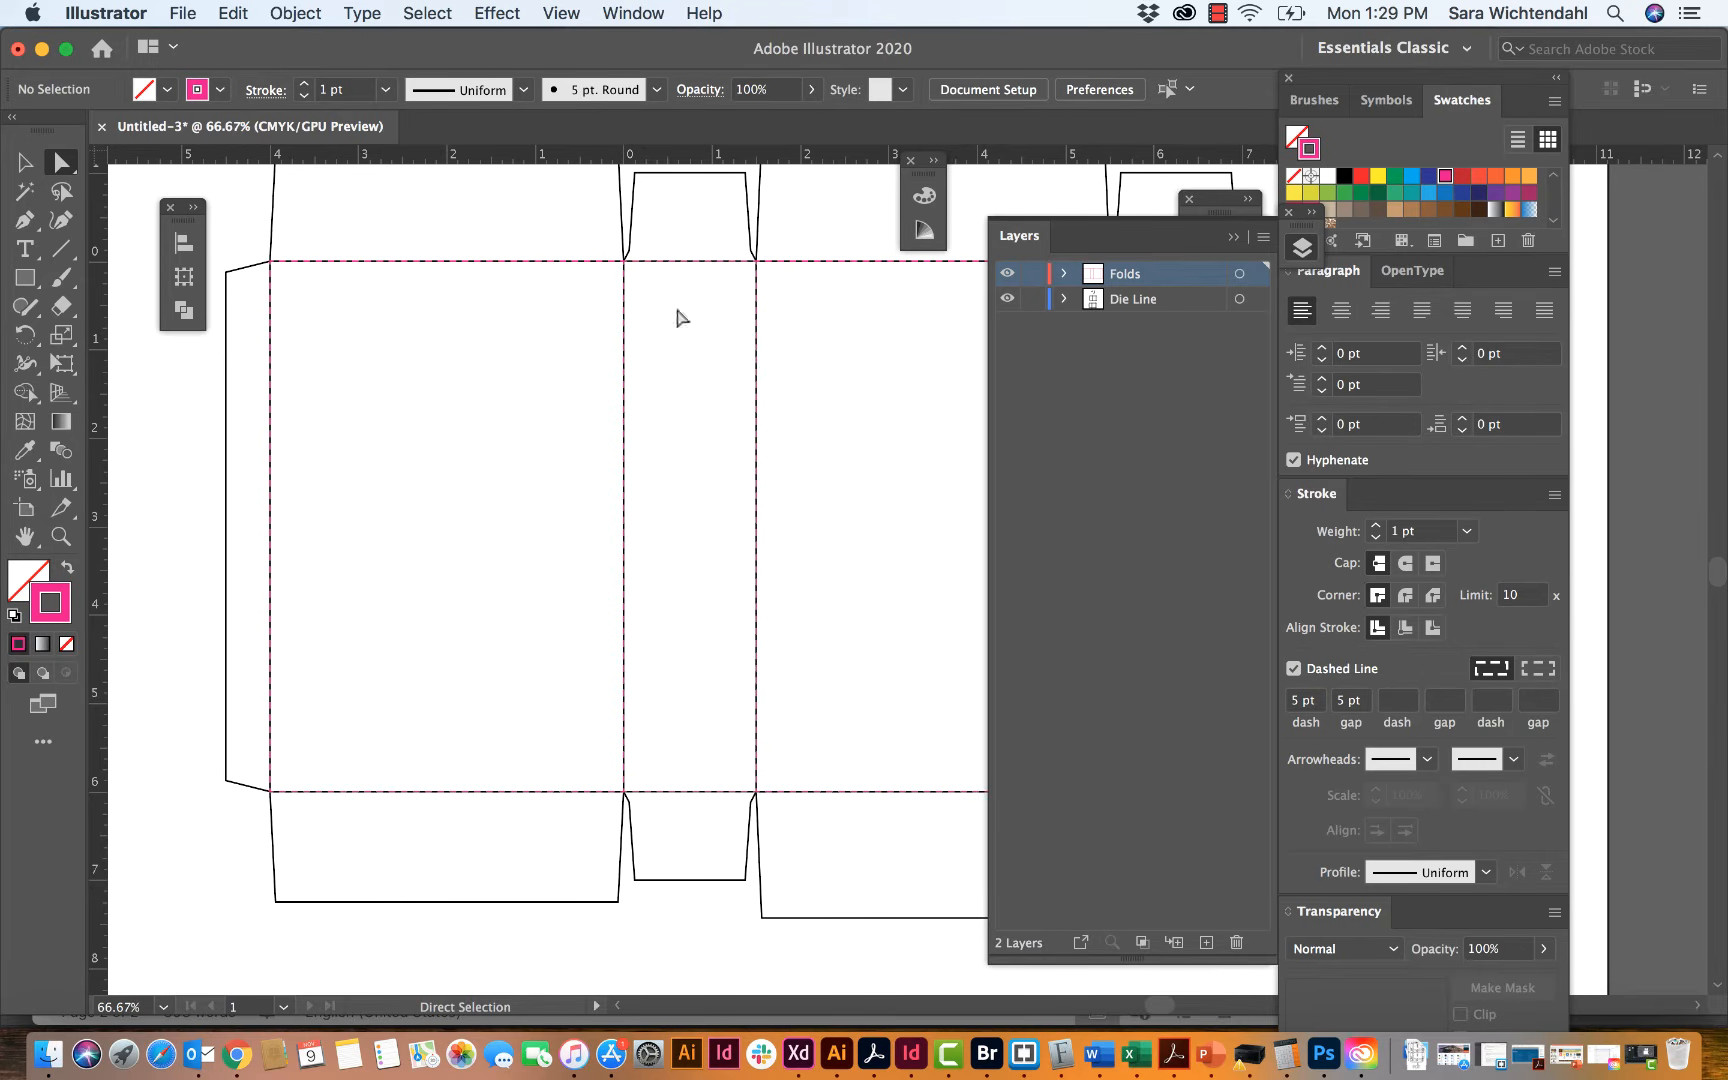
left_click(1032, 275)
left_click(1008, 274)
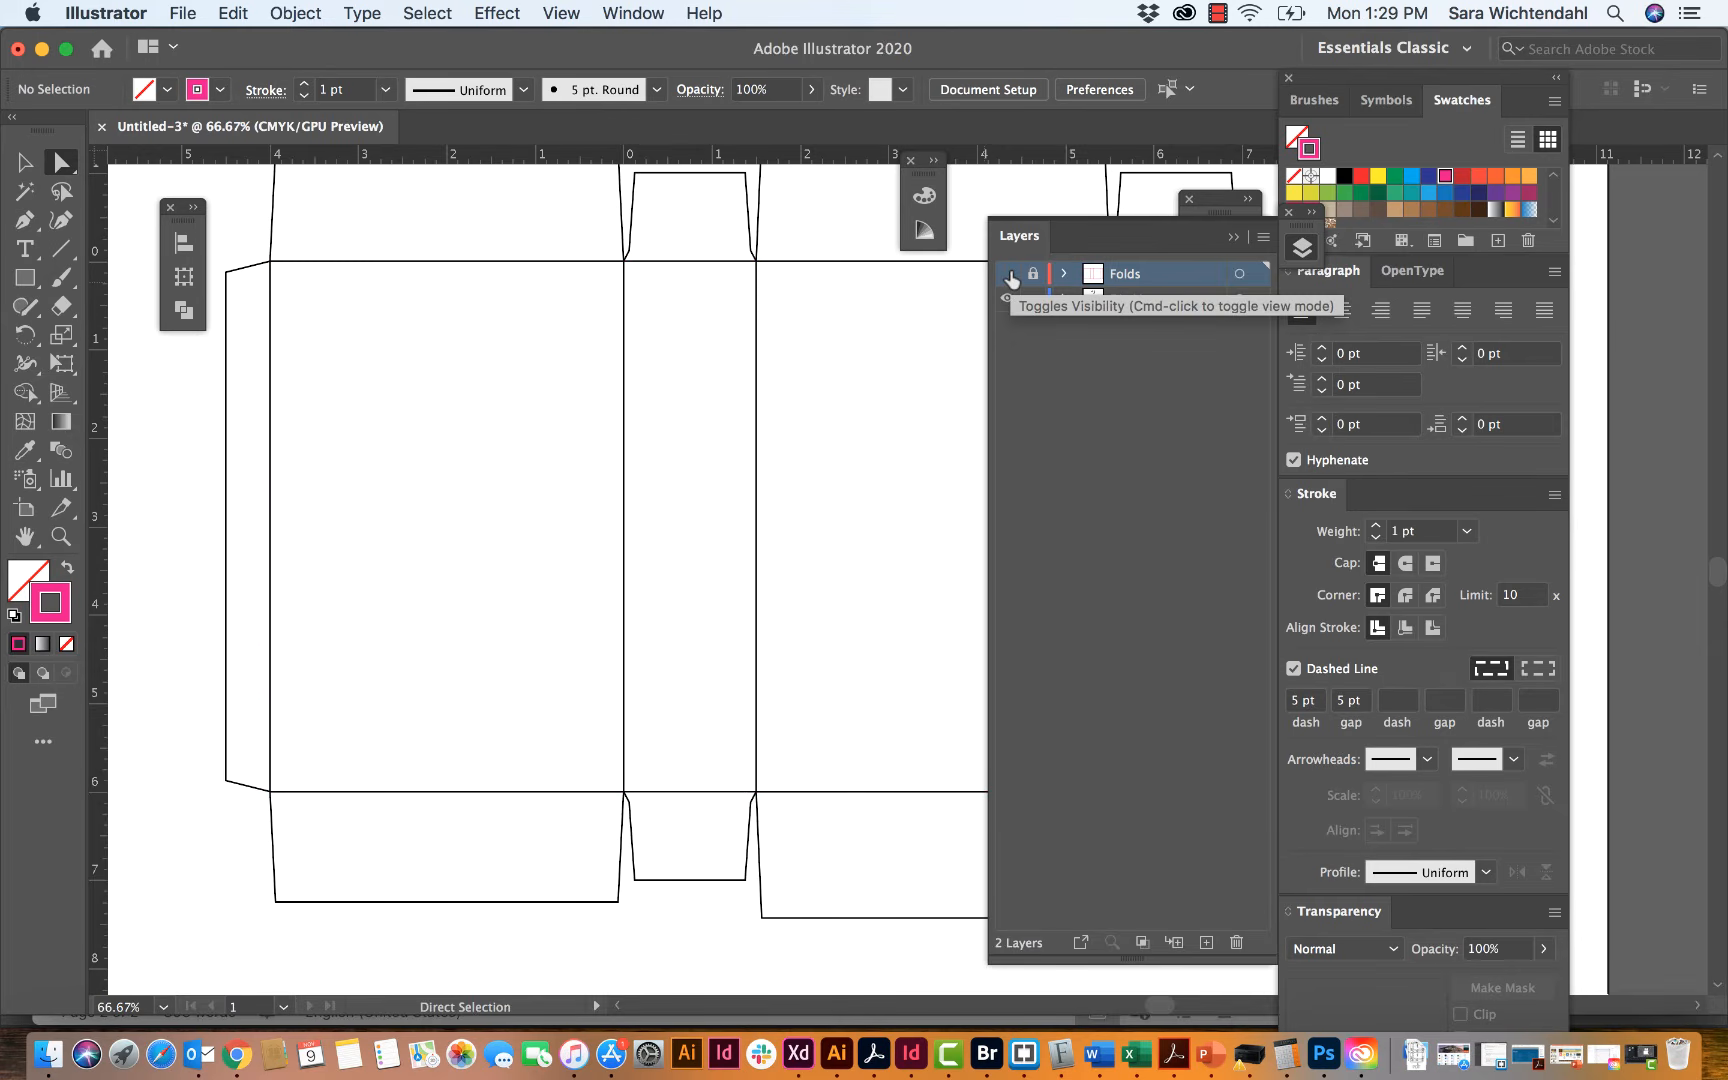
Step: Unite all panels, flaps and the glue tab of the artboard's die-line template into one outline with Pathfinder, and deselect it
key("super+minus")
key("super+minus")
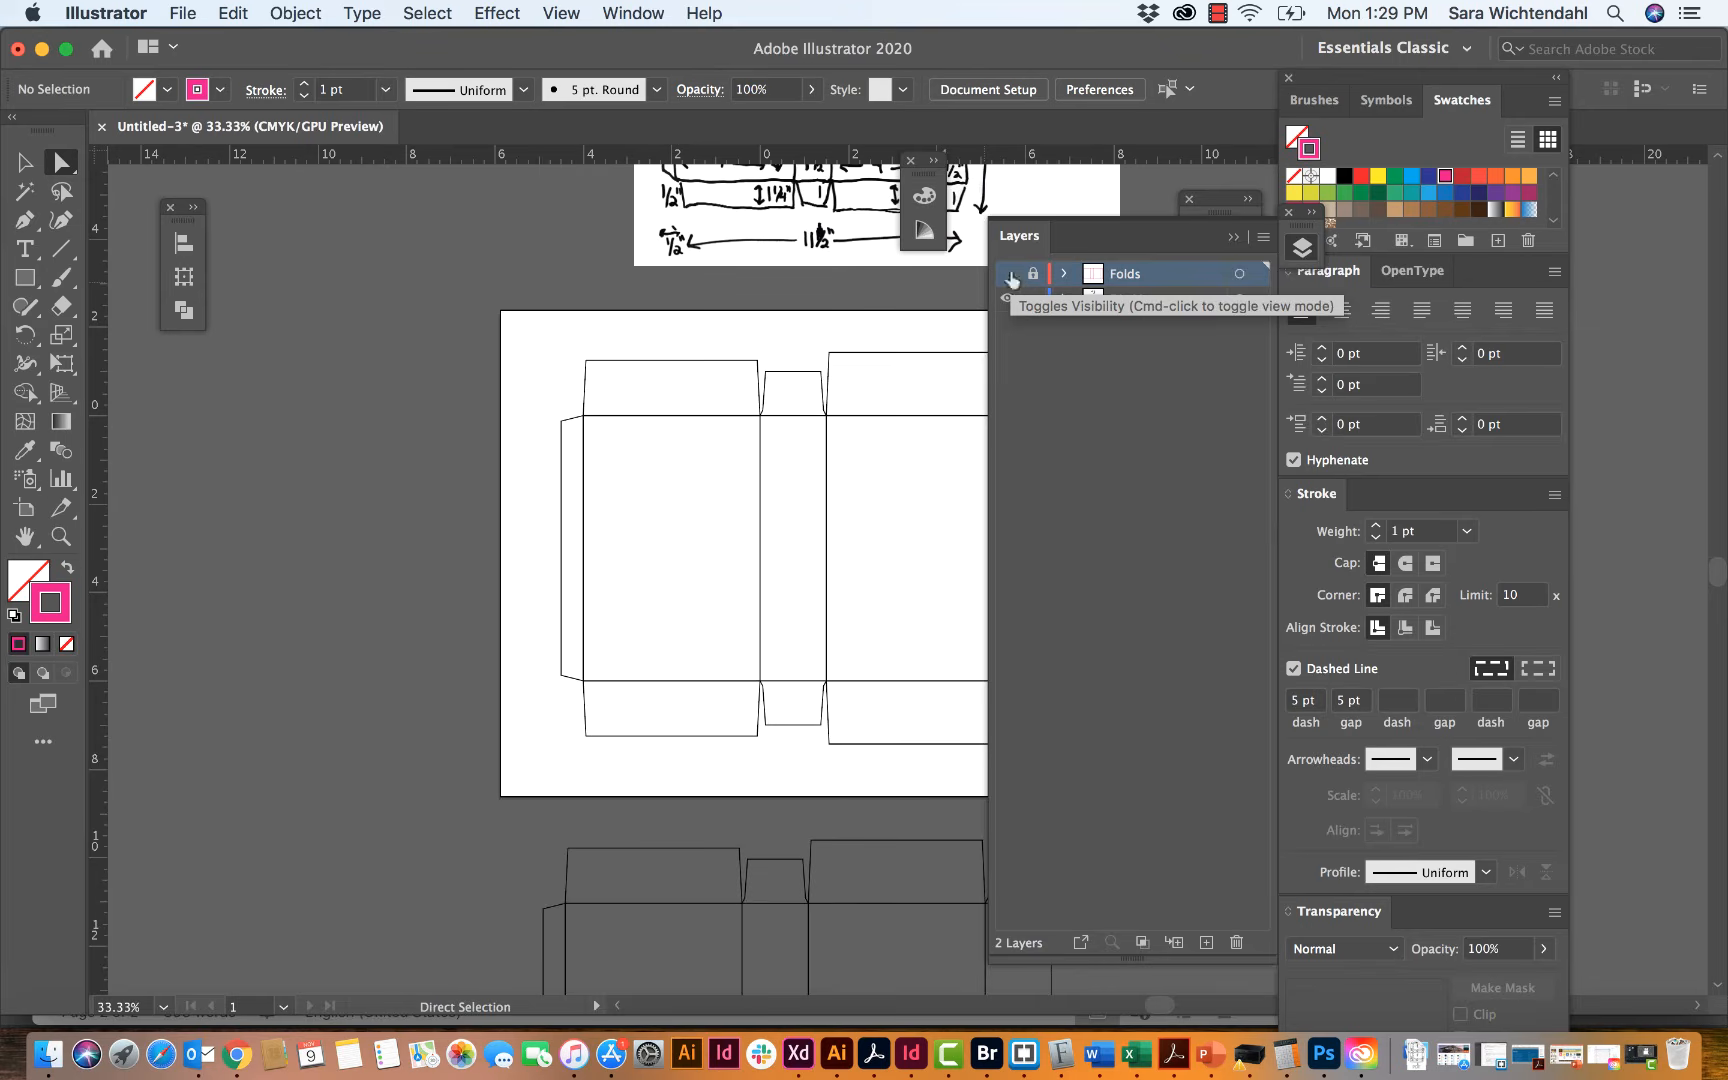
scroll(808, 461, "right", 5)
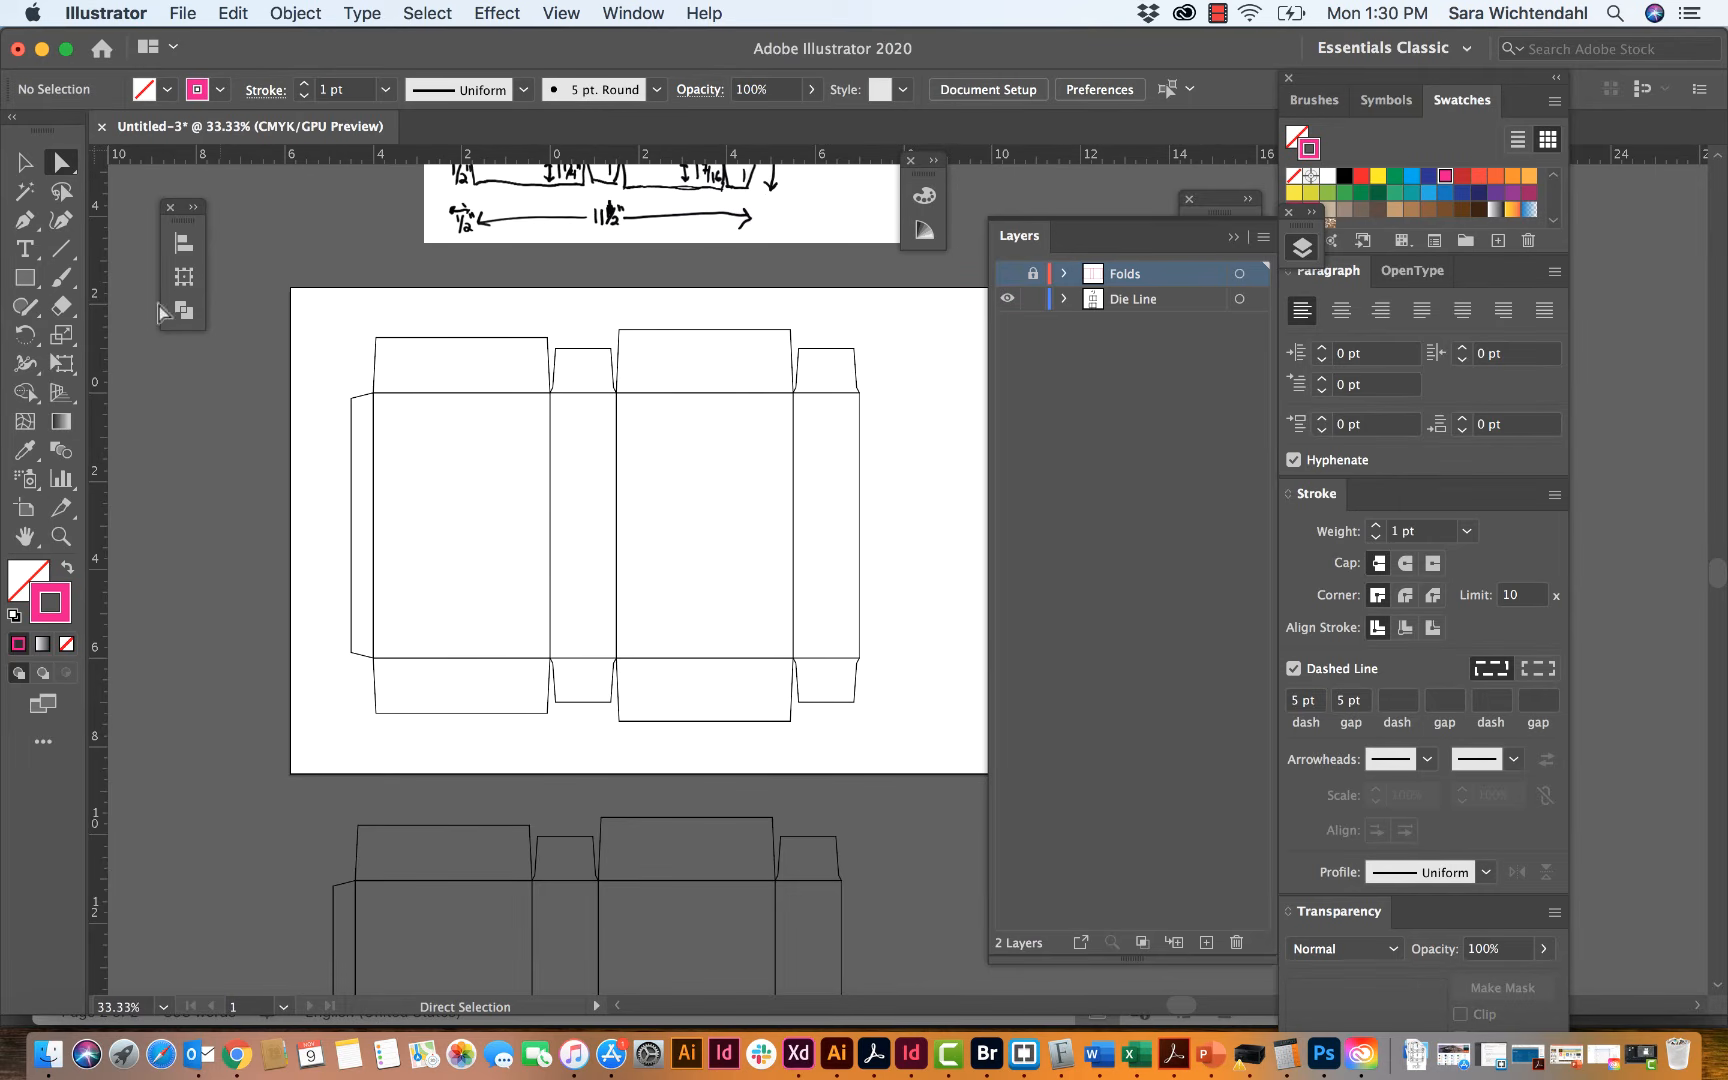
left_click(25, 162)
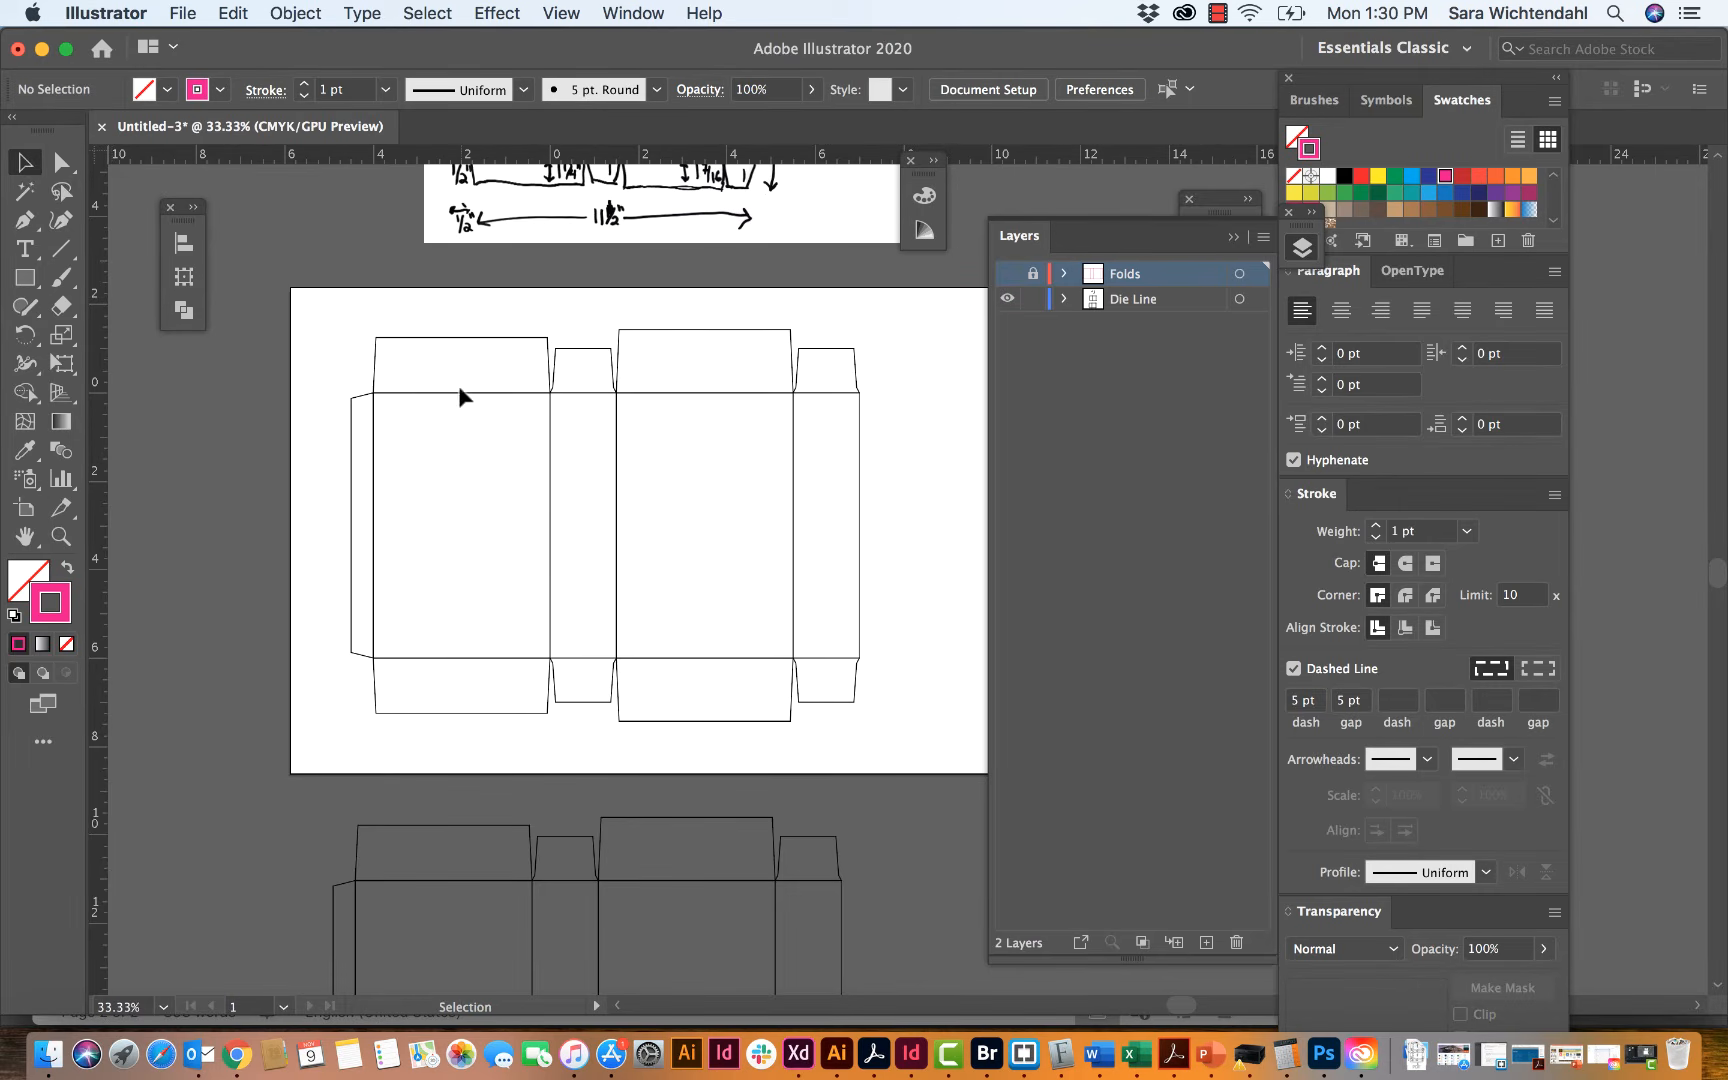
left_click_drag(325, 310, 919, 762)
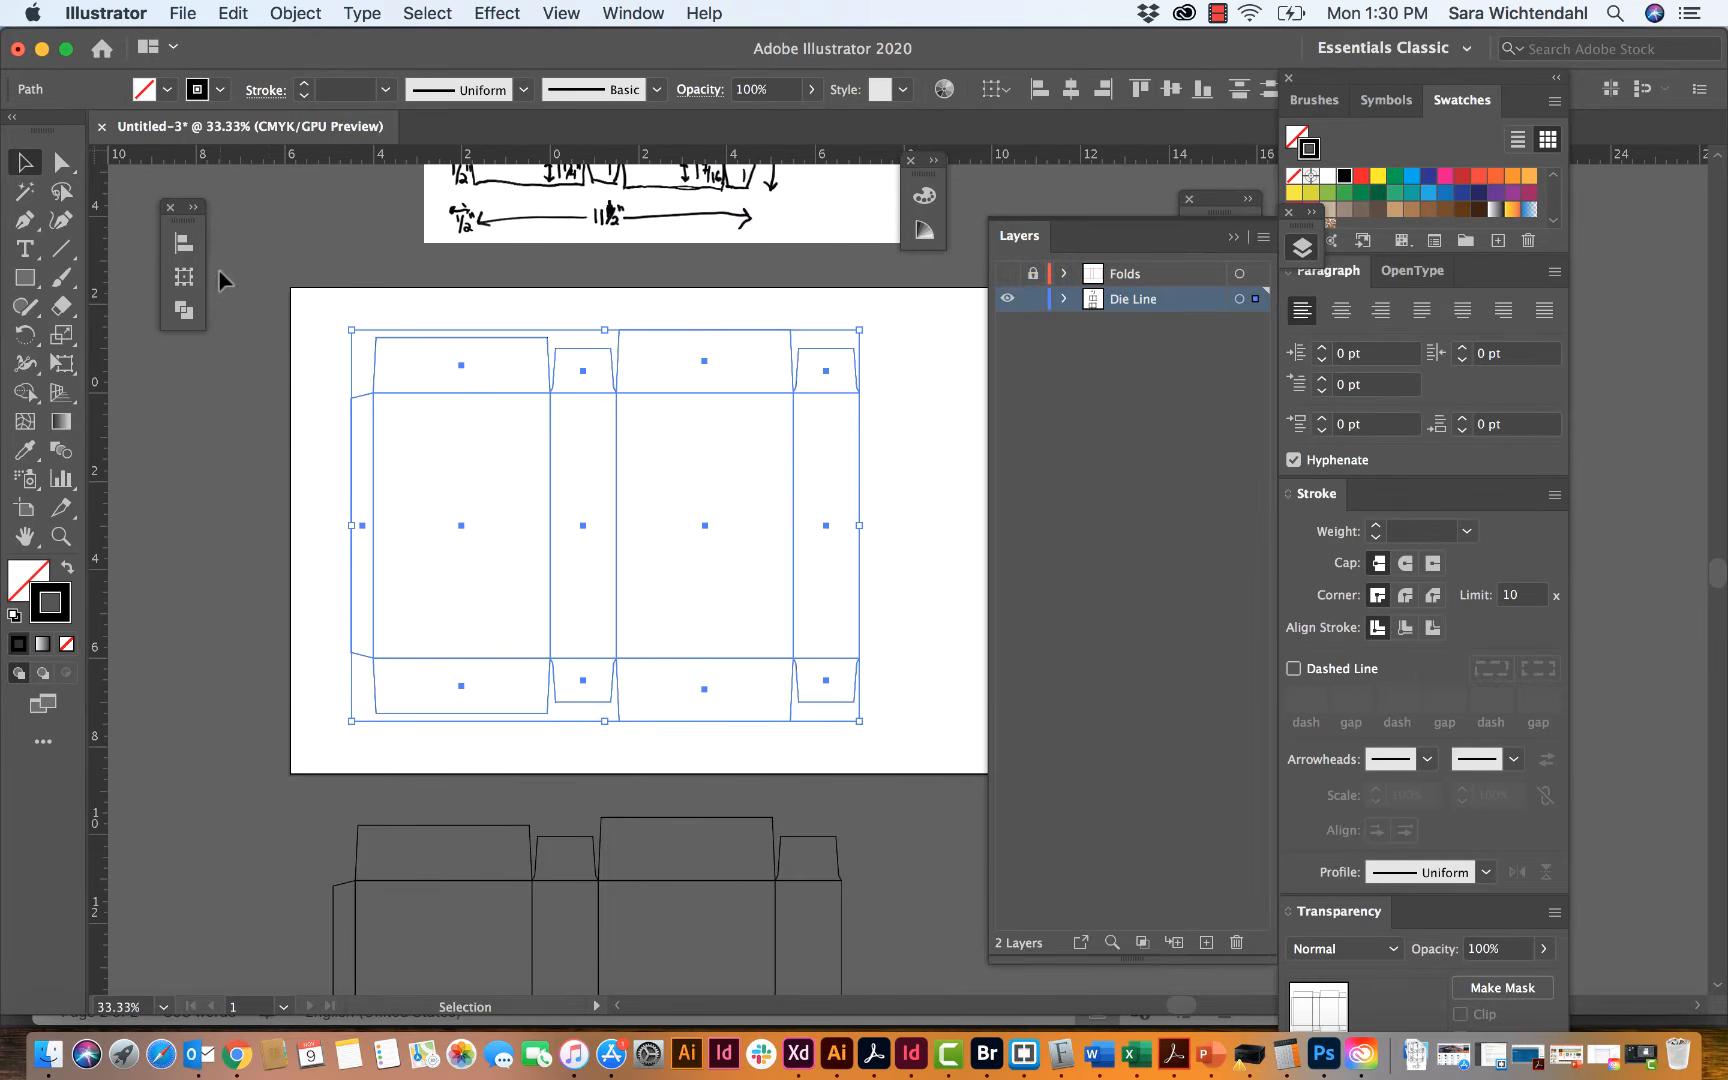
left_click(195, 211)
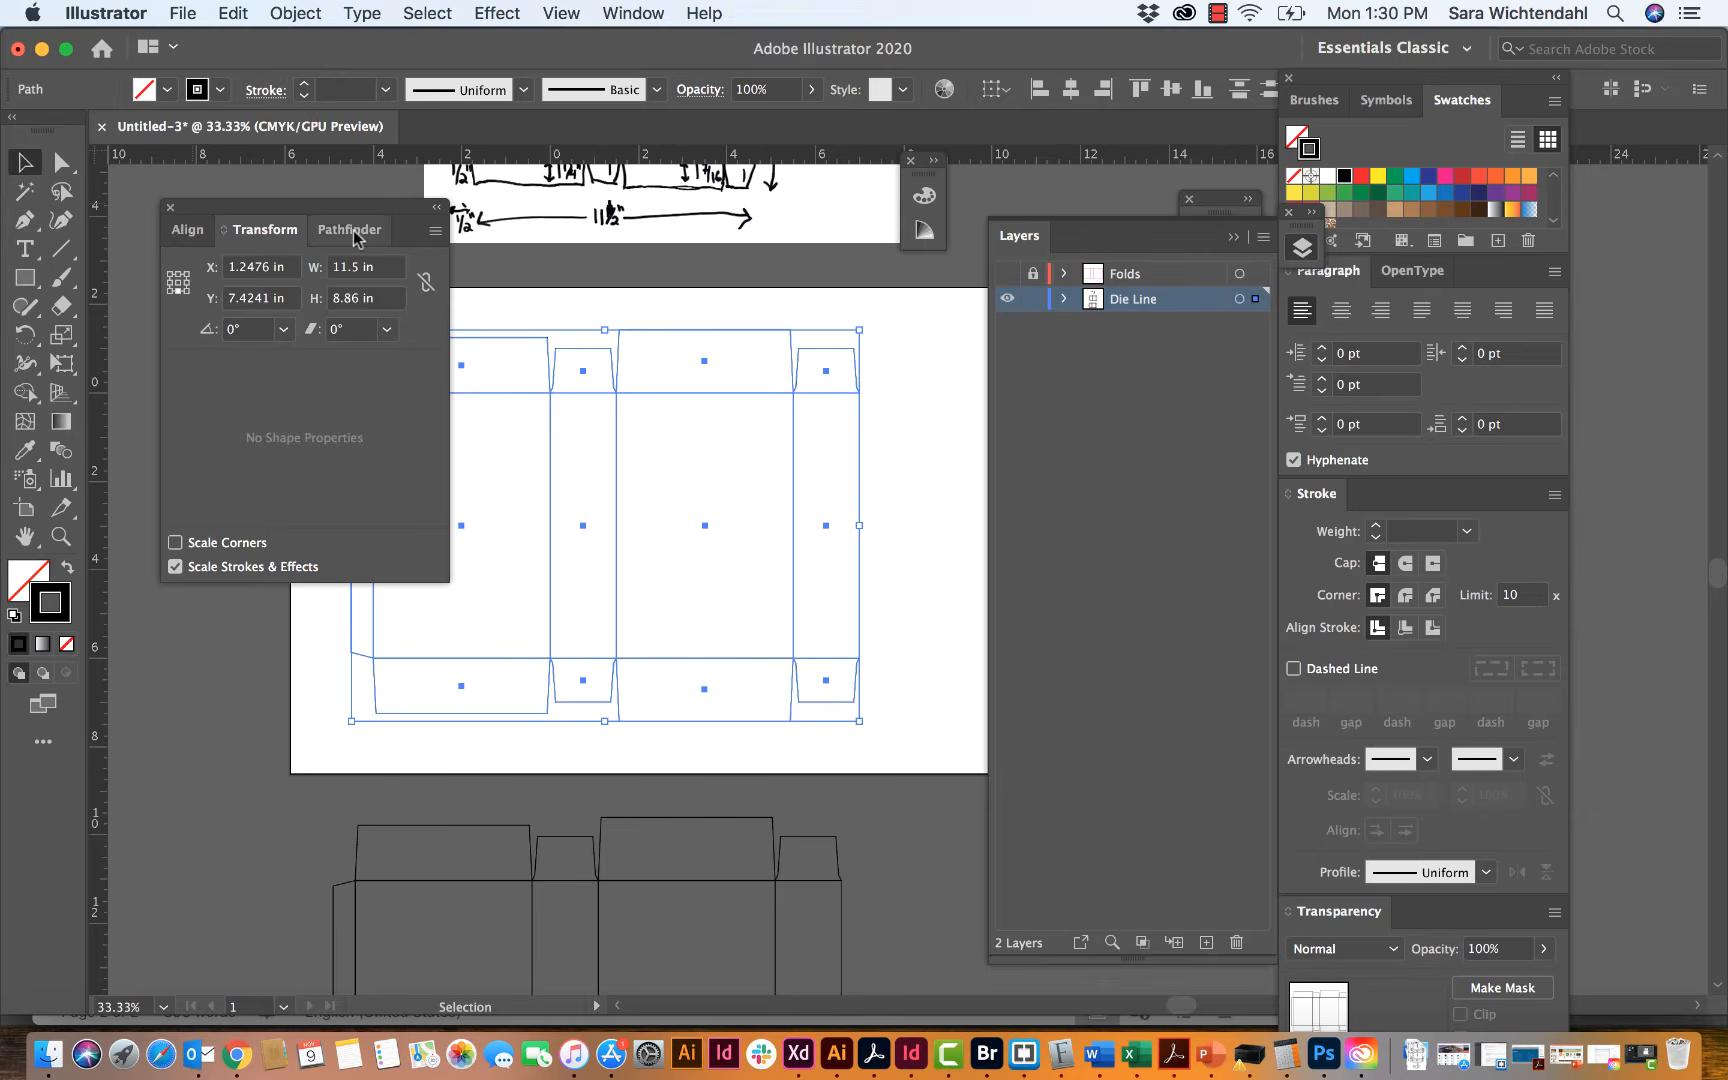
left_click(355, 236)
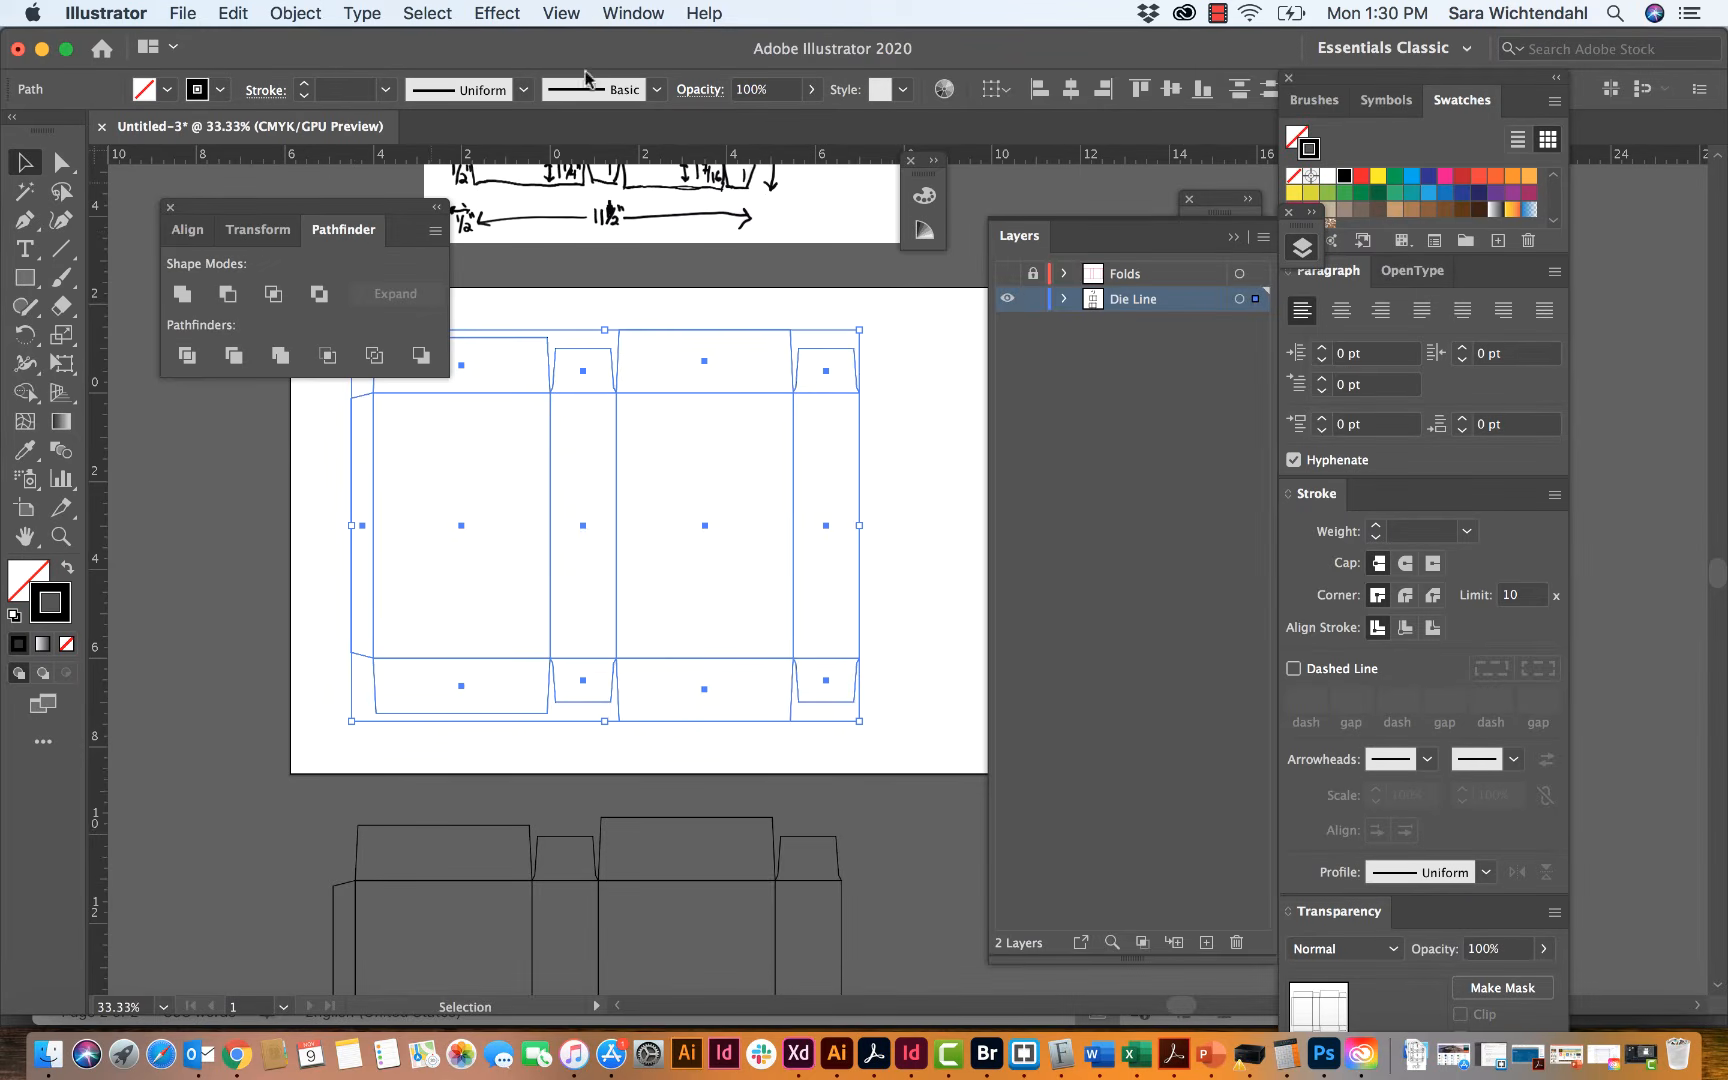
left_click(614, 13)
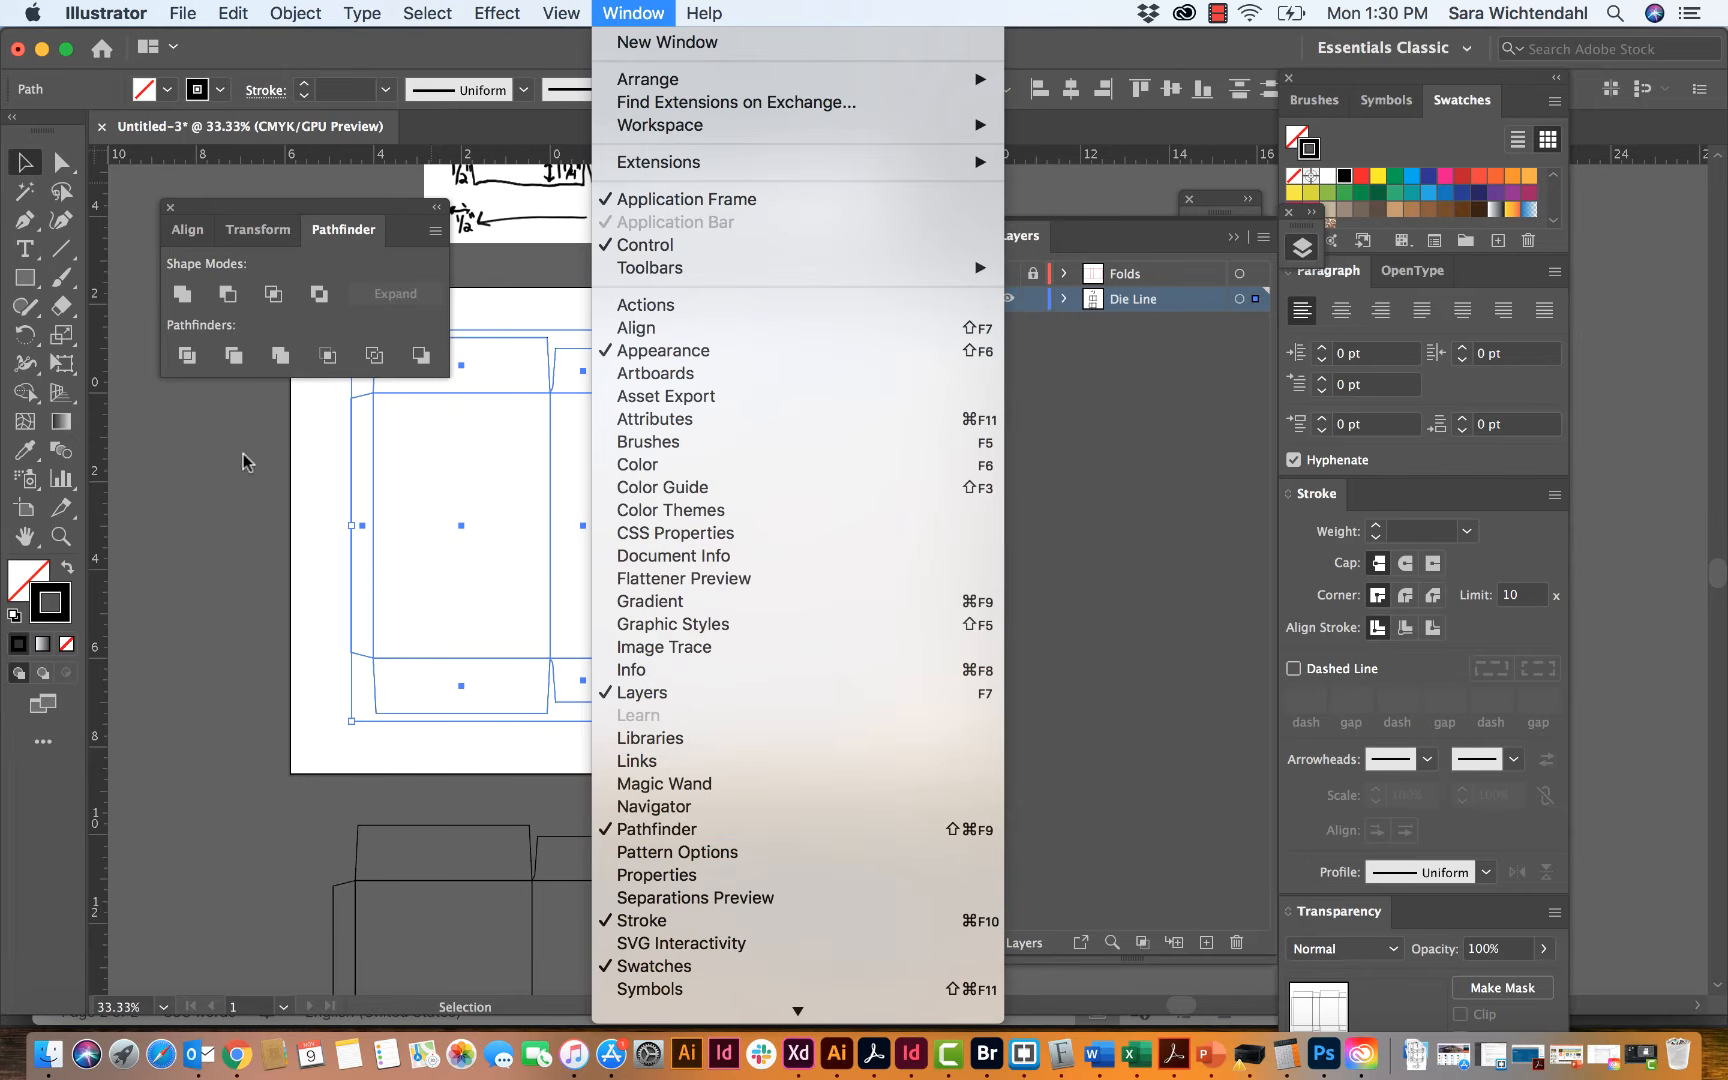
left_click(305, 273)
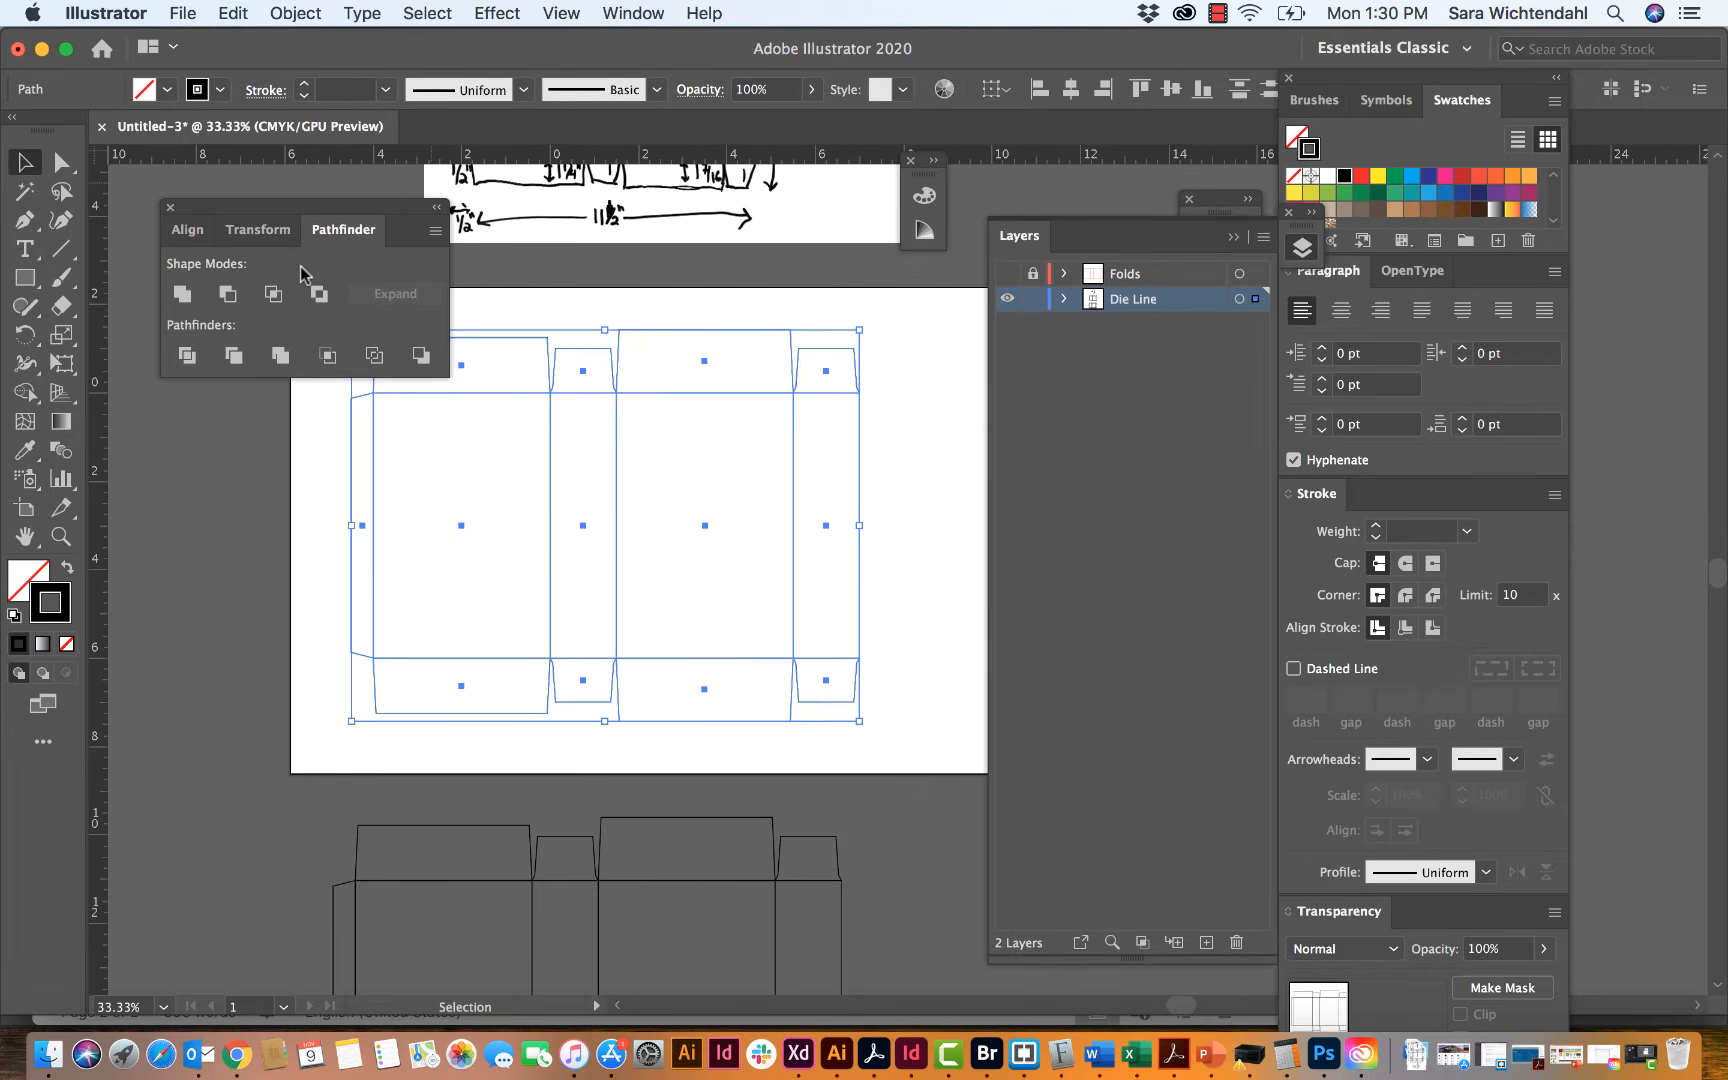
left_click(180, 295)
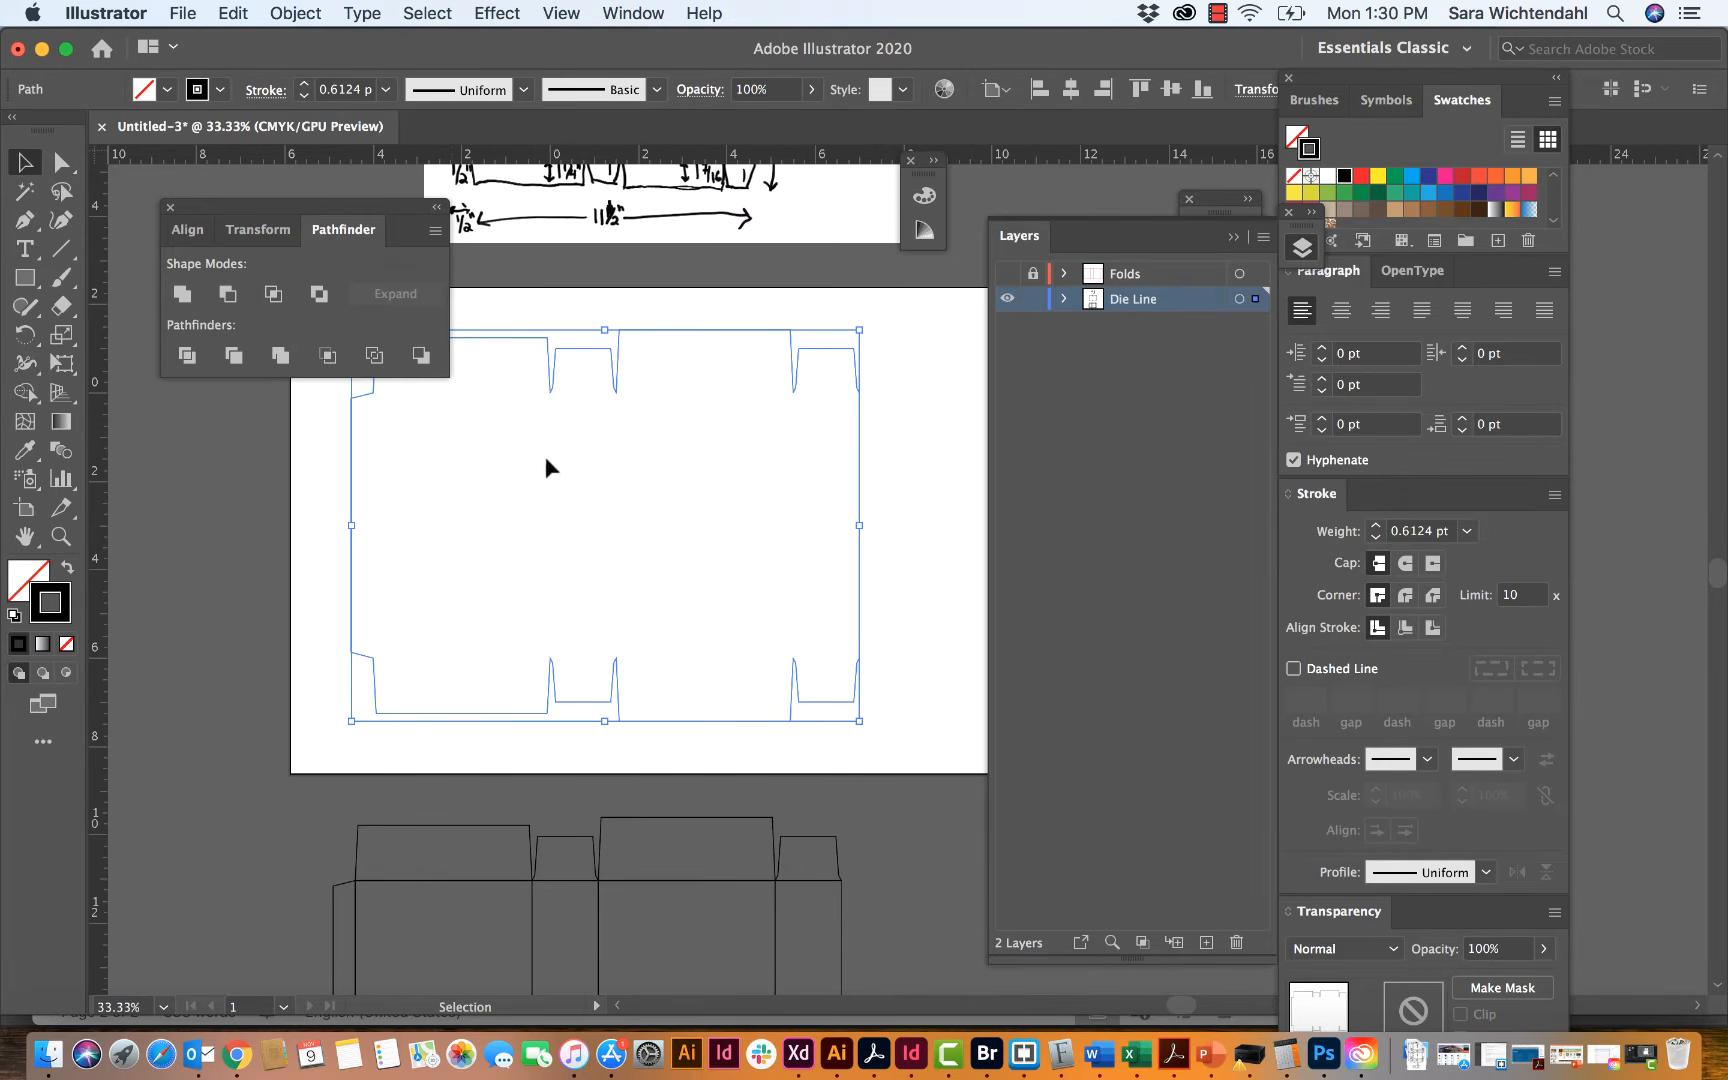
scroll(700, 235, "right", 1)
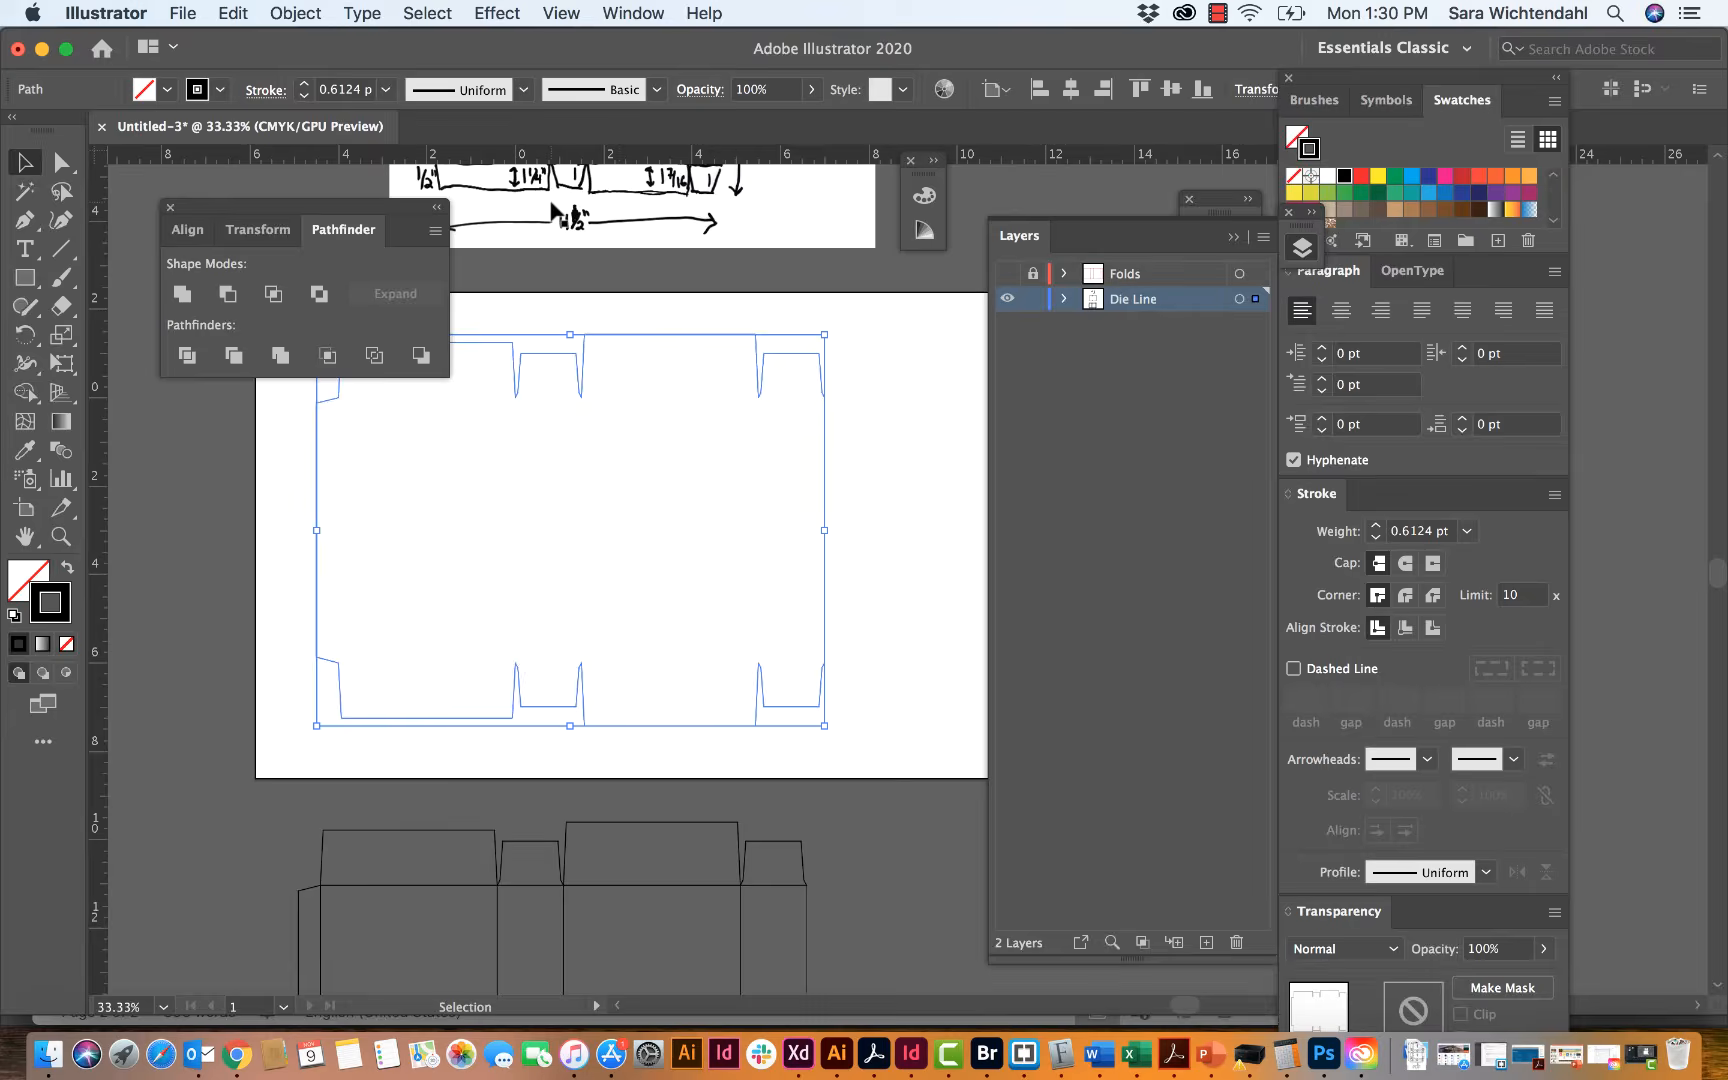
left_click(437, 208)
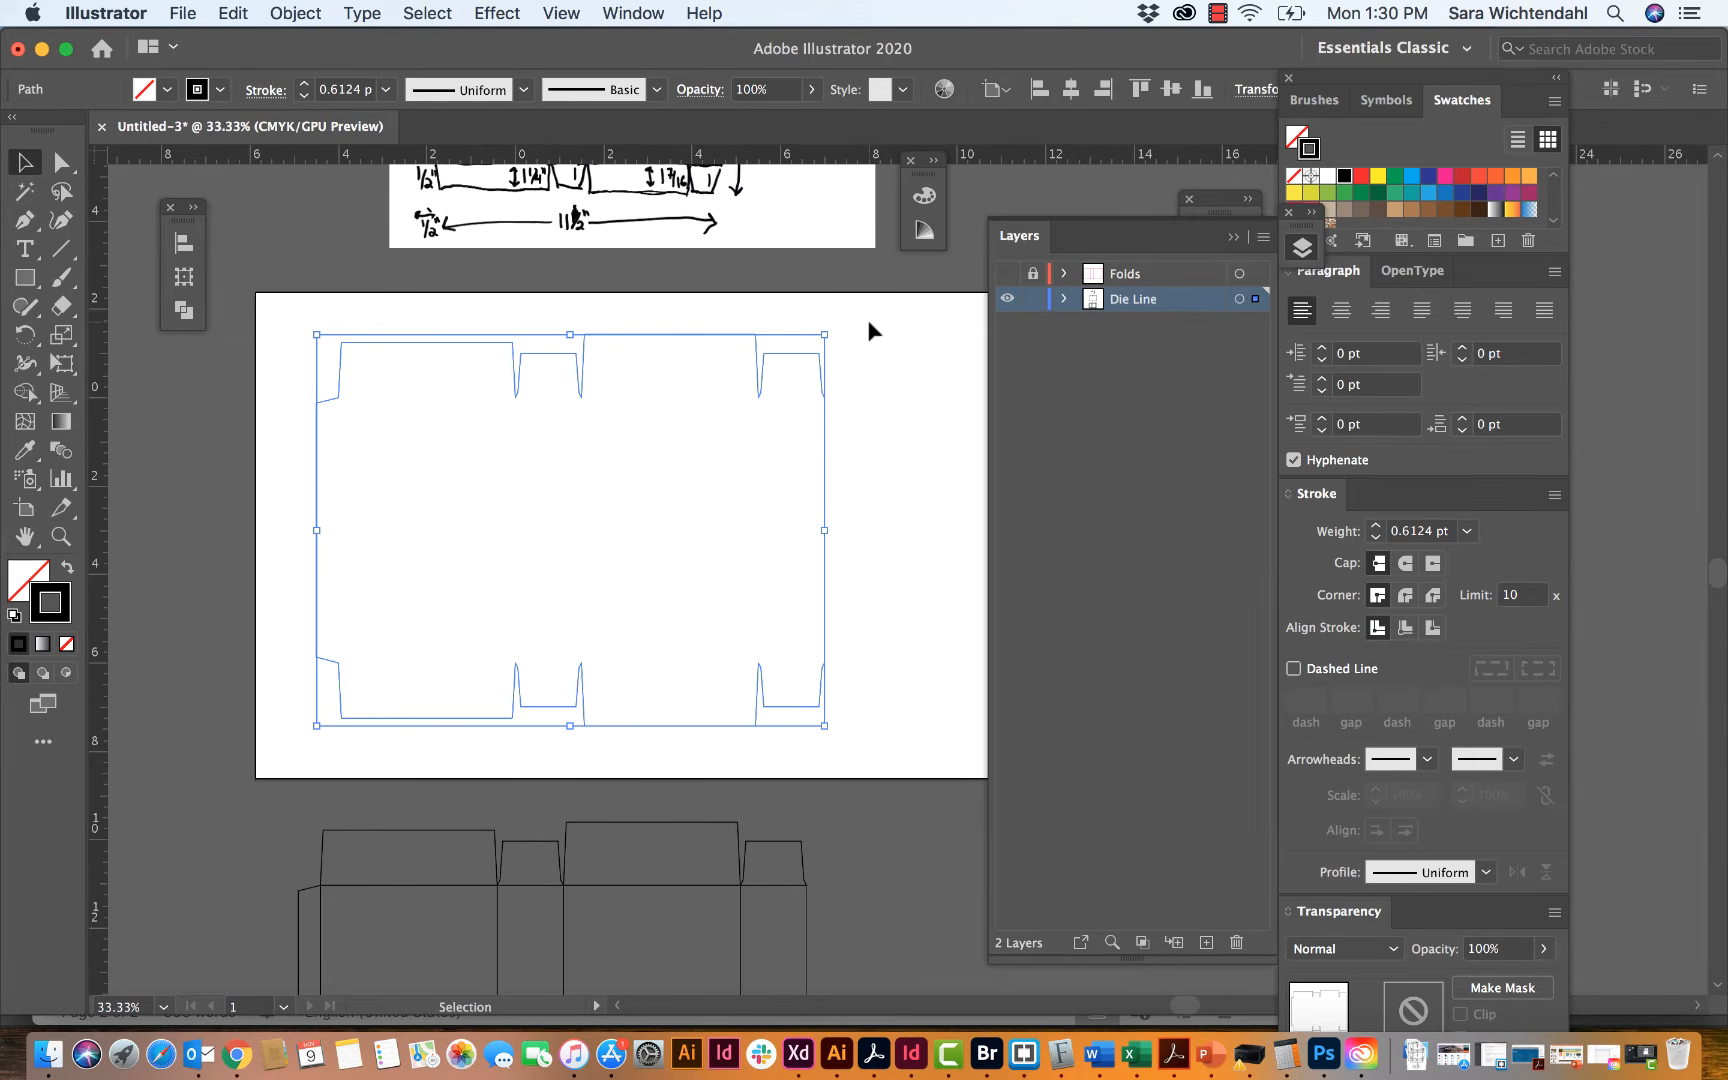
left_click(867, 319)
Step: Show the Folds layer again and examine the dashed fold lines against the united die-line outline
left_click(1007, 274)
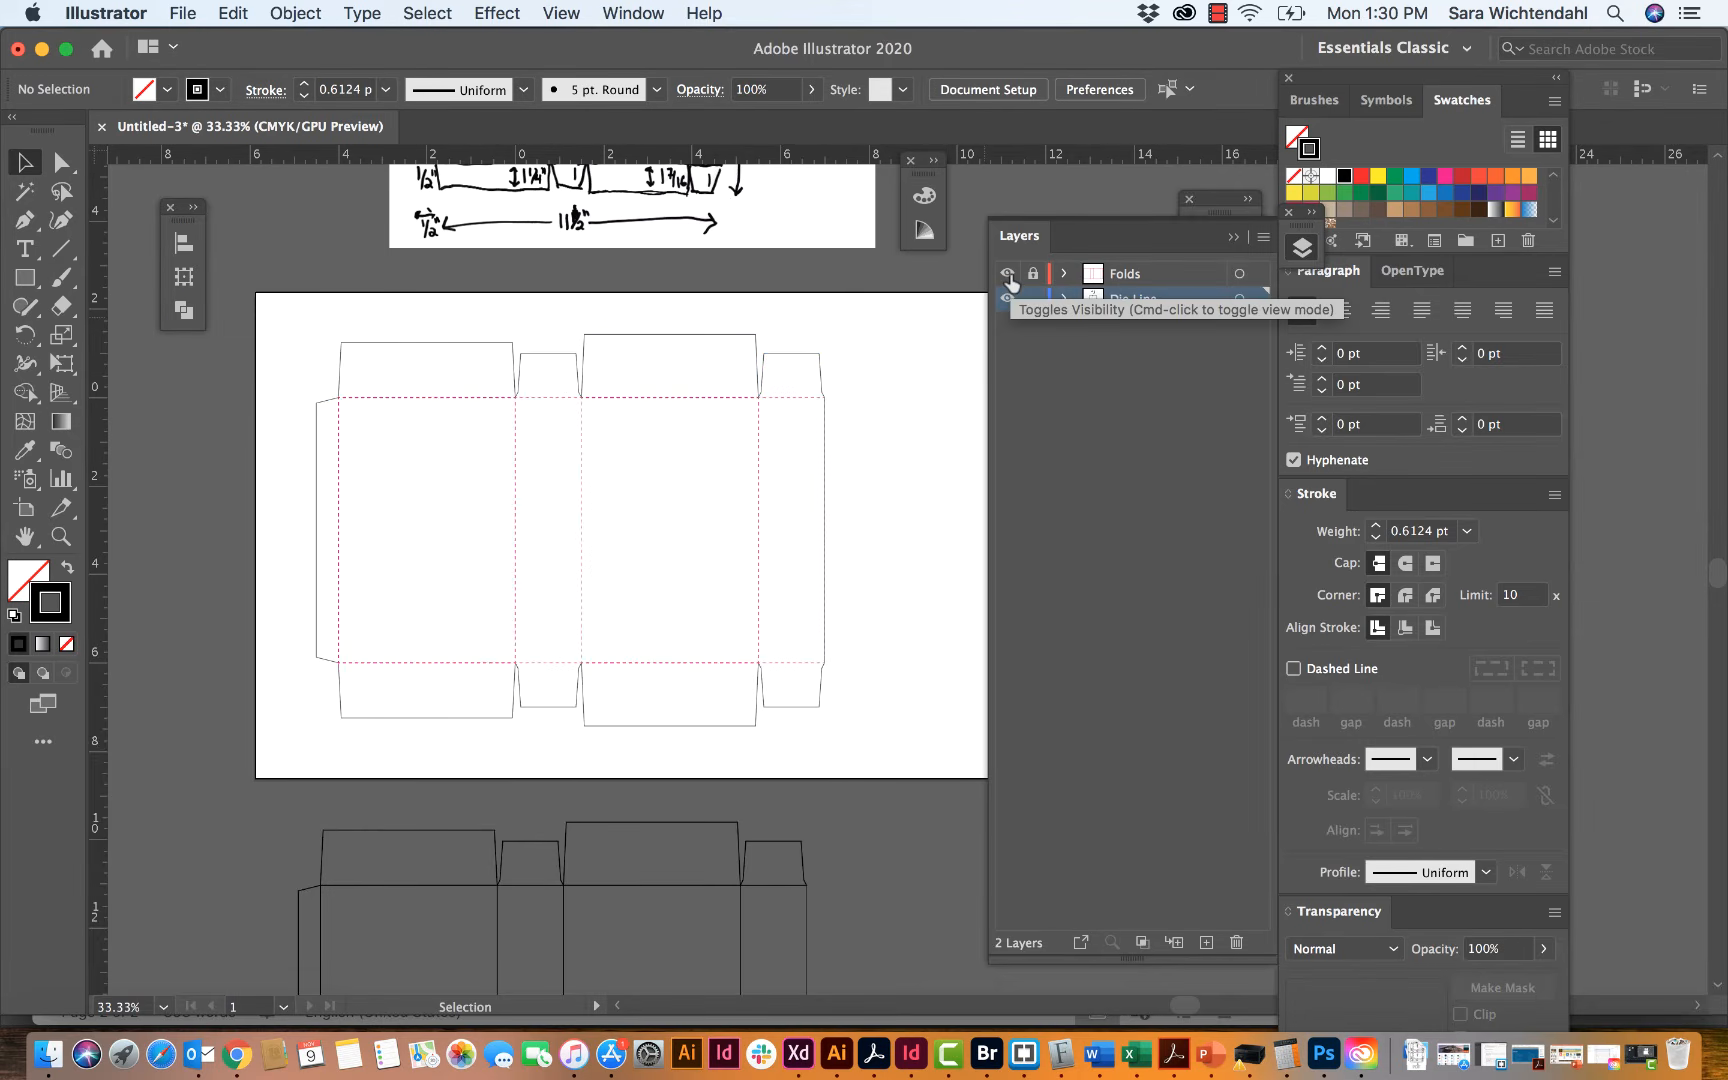
key("super+equal")
key("super+equal")
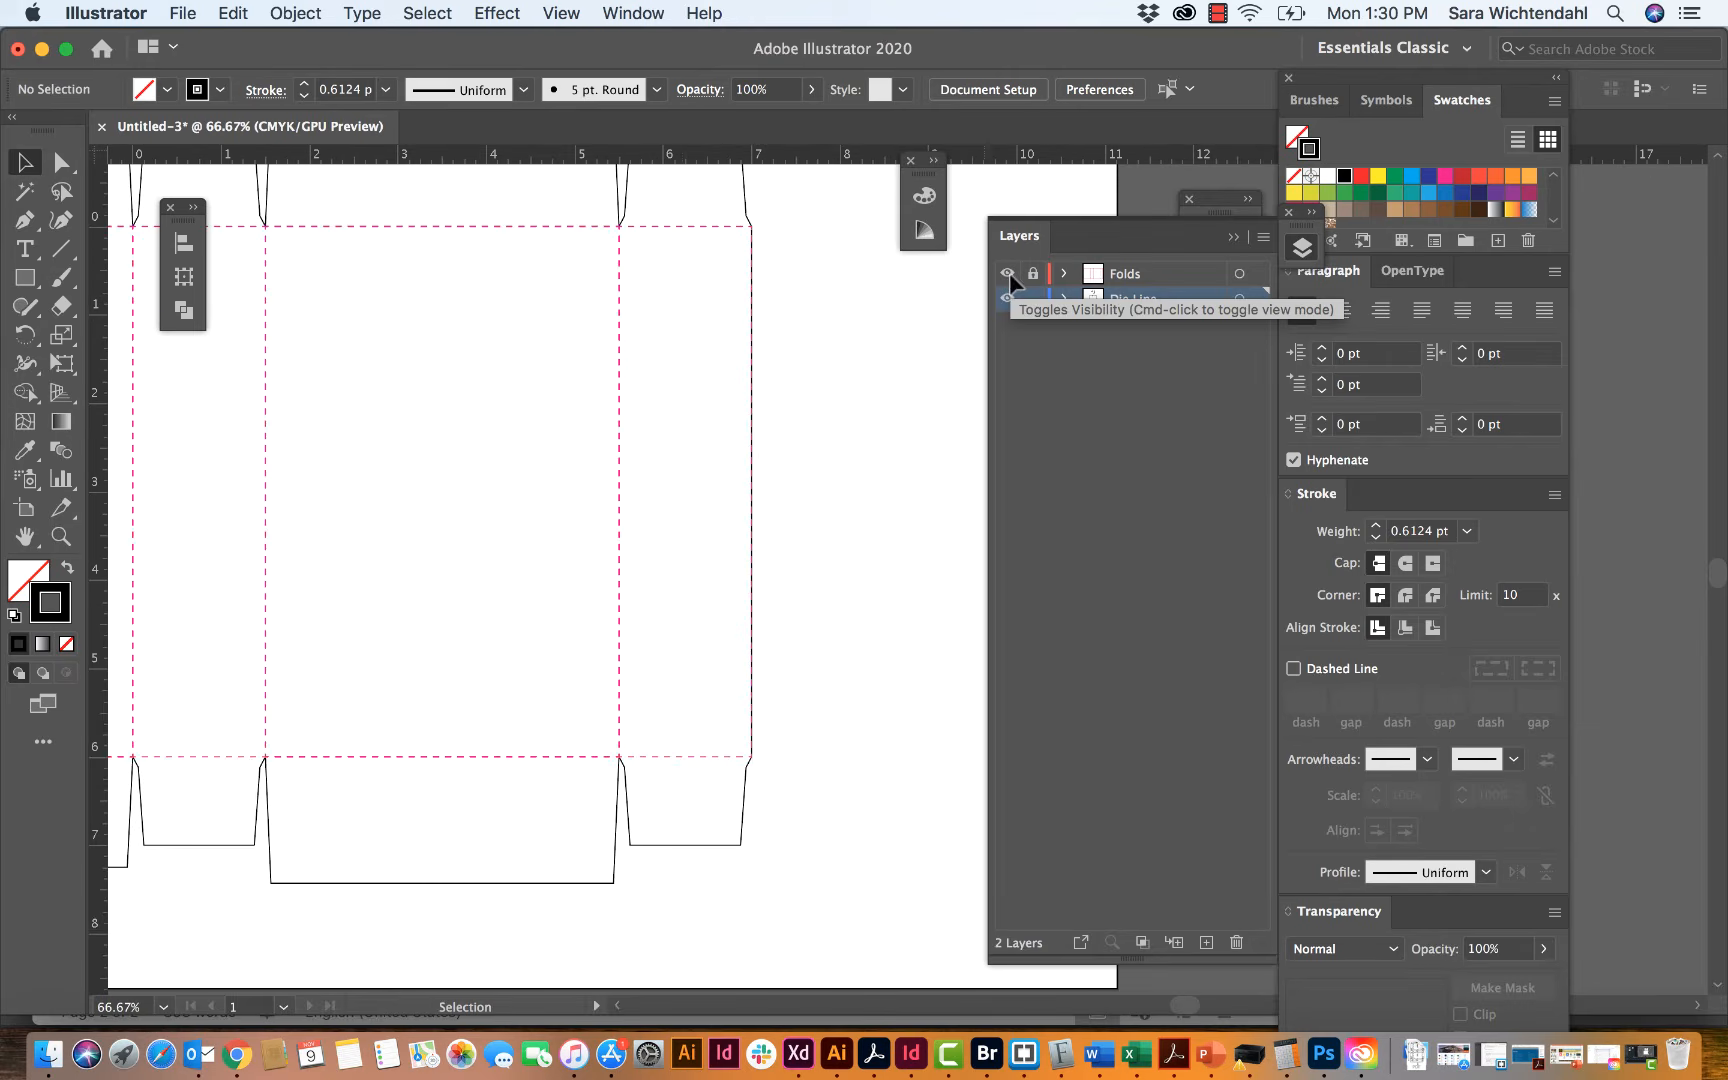
scroll(452, 487, "left", 6)
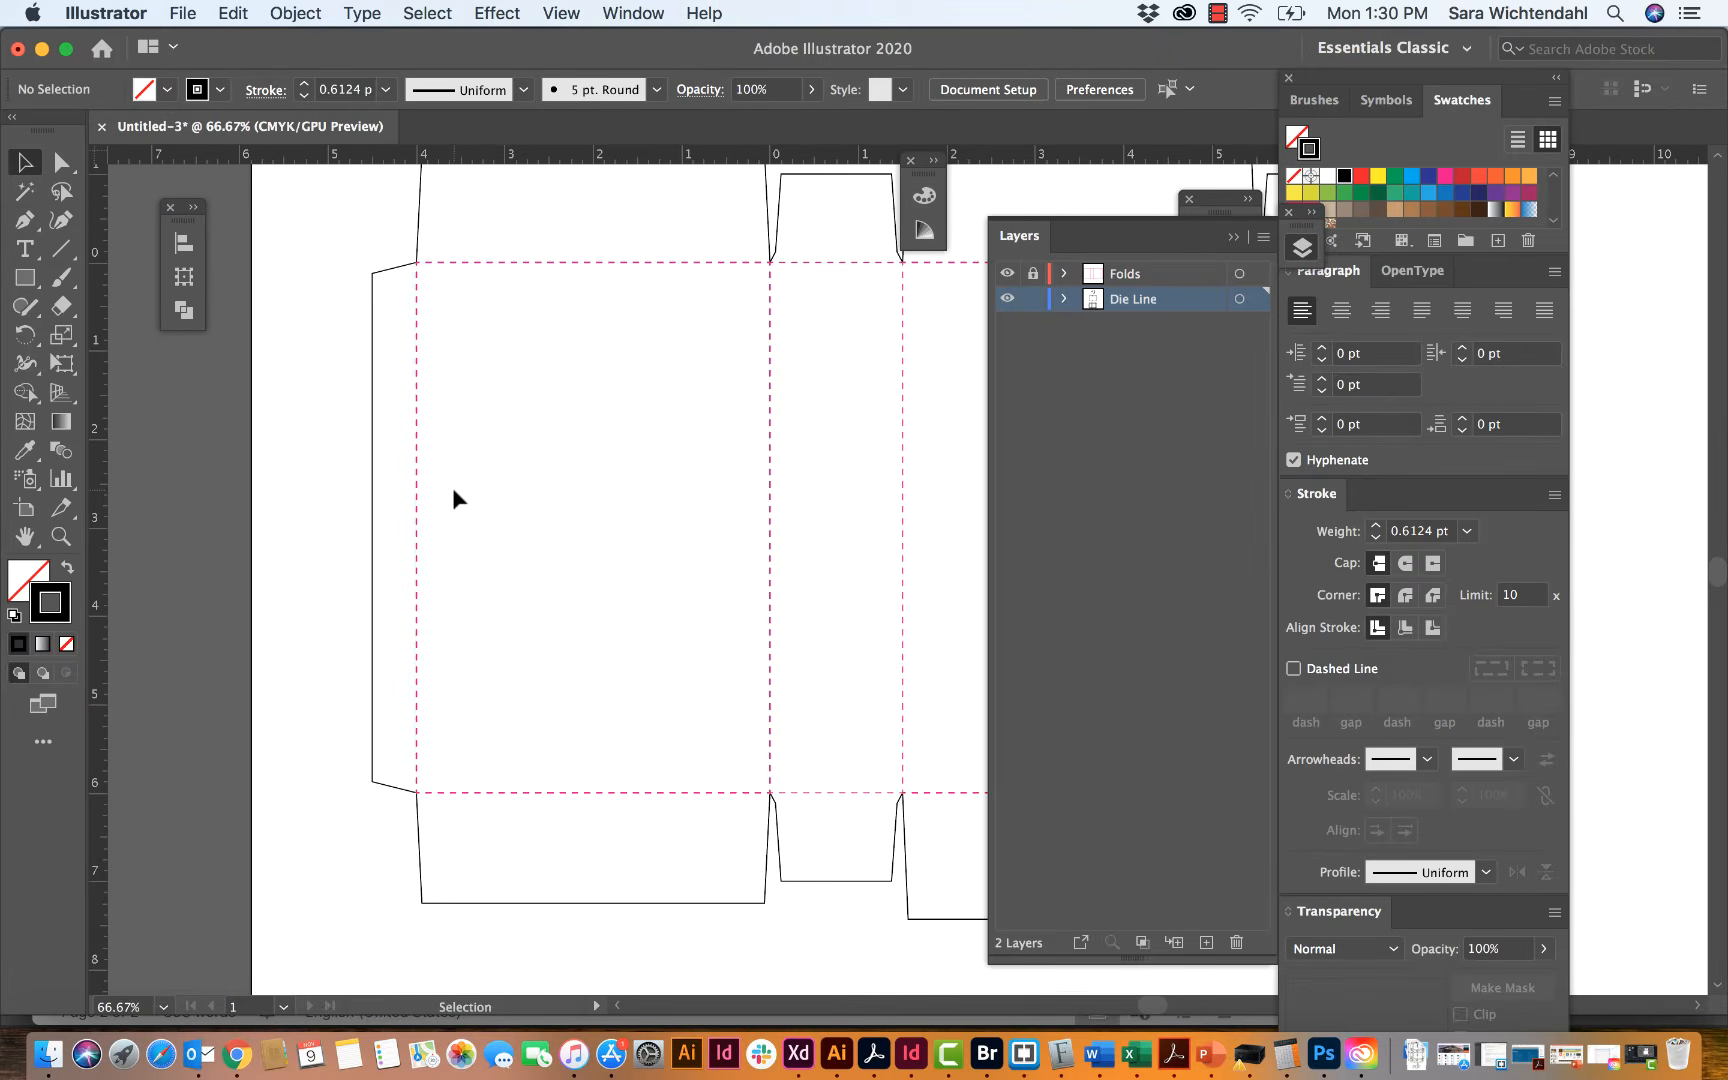
scroll(452, 487, "right", 2)
scroll(452, 487, "down", 1)
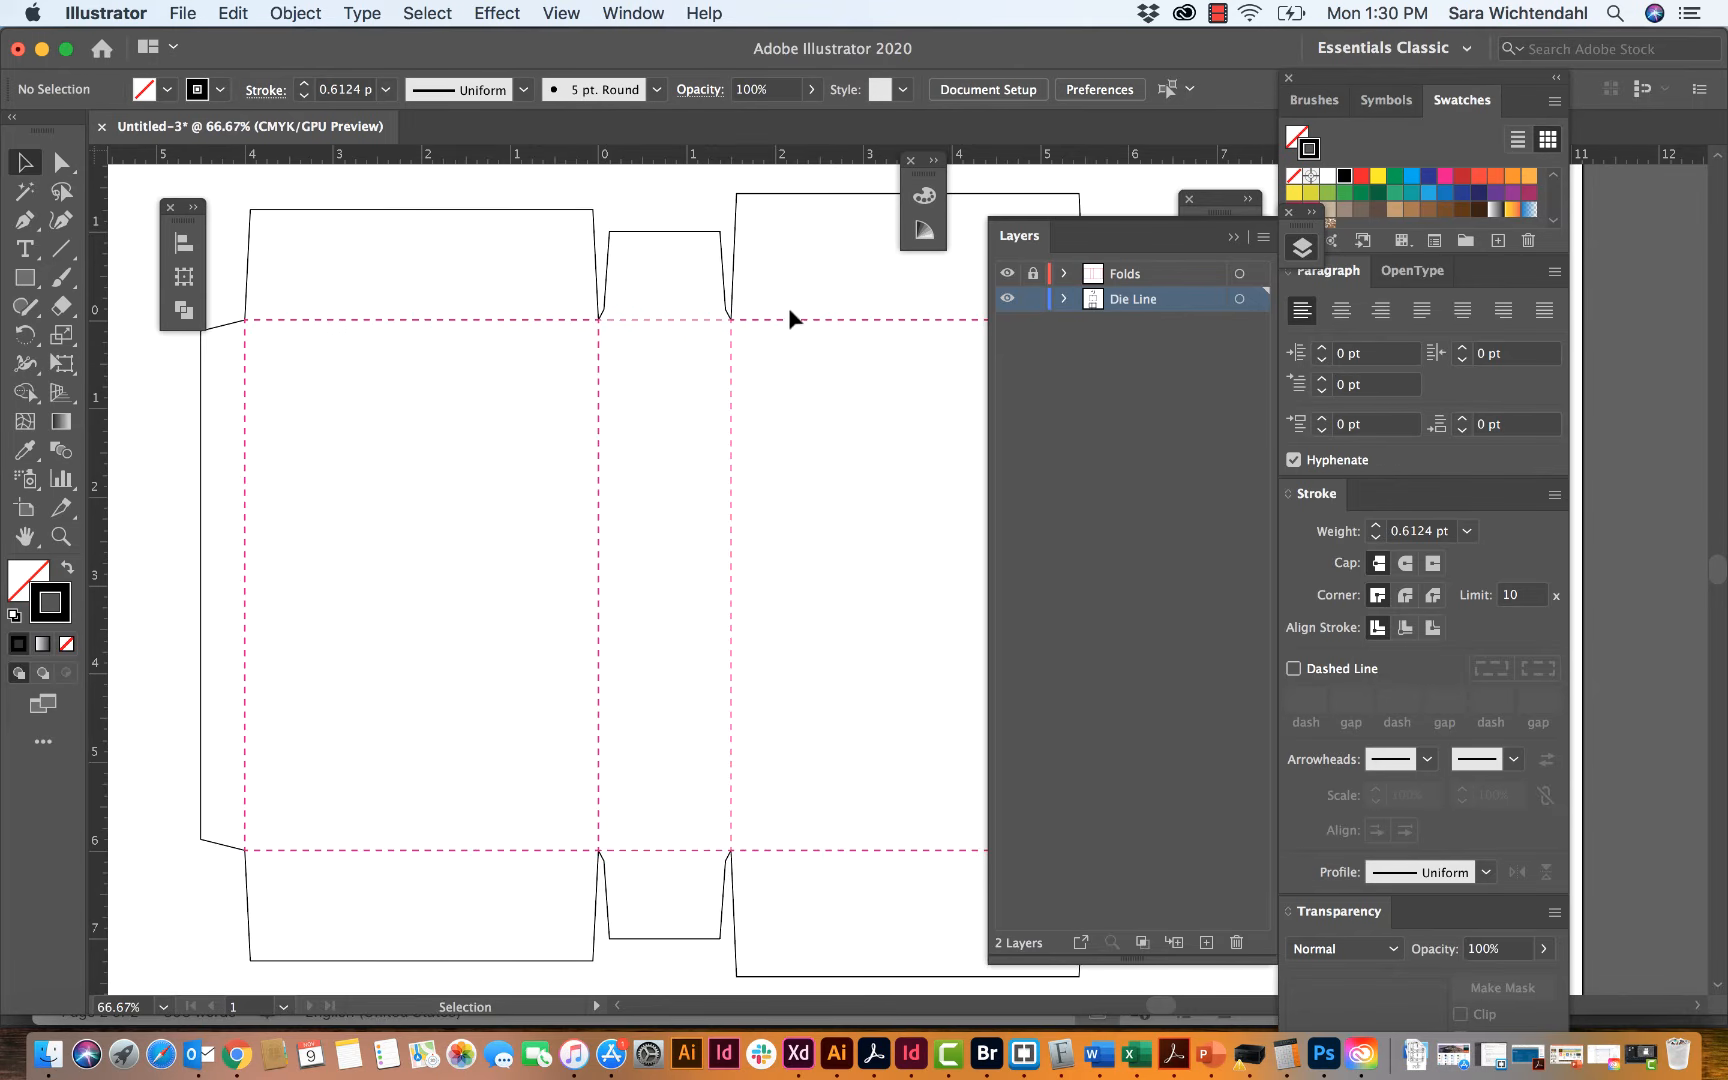
Step: Color the die-line outline's stroke with the dark blue swatch and deselect it
left_click(733, 250)
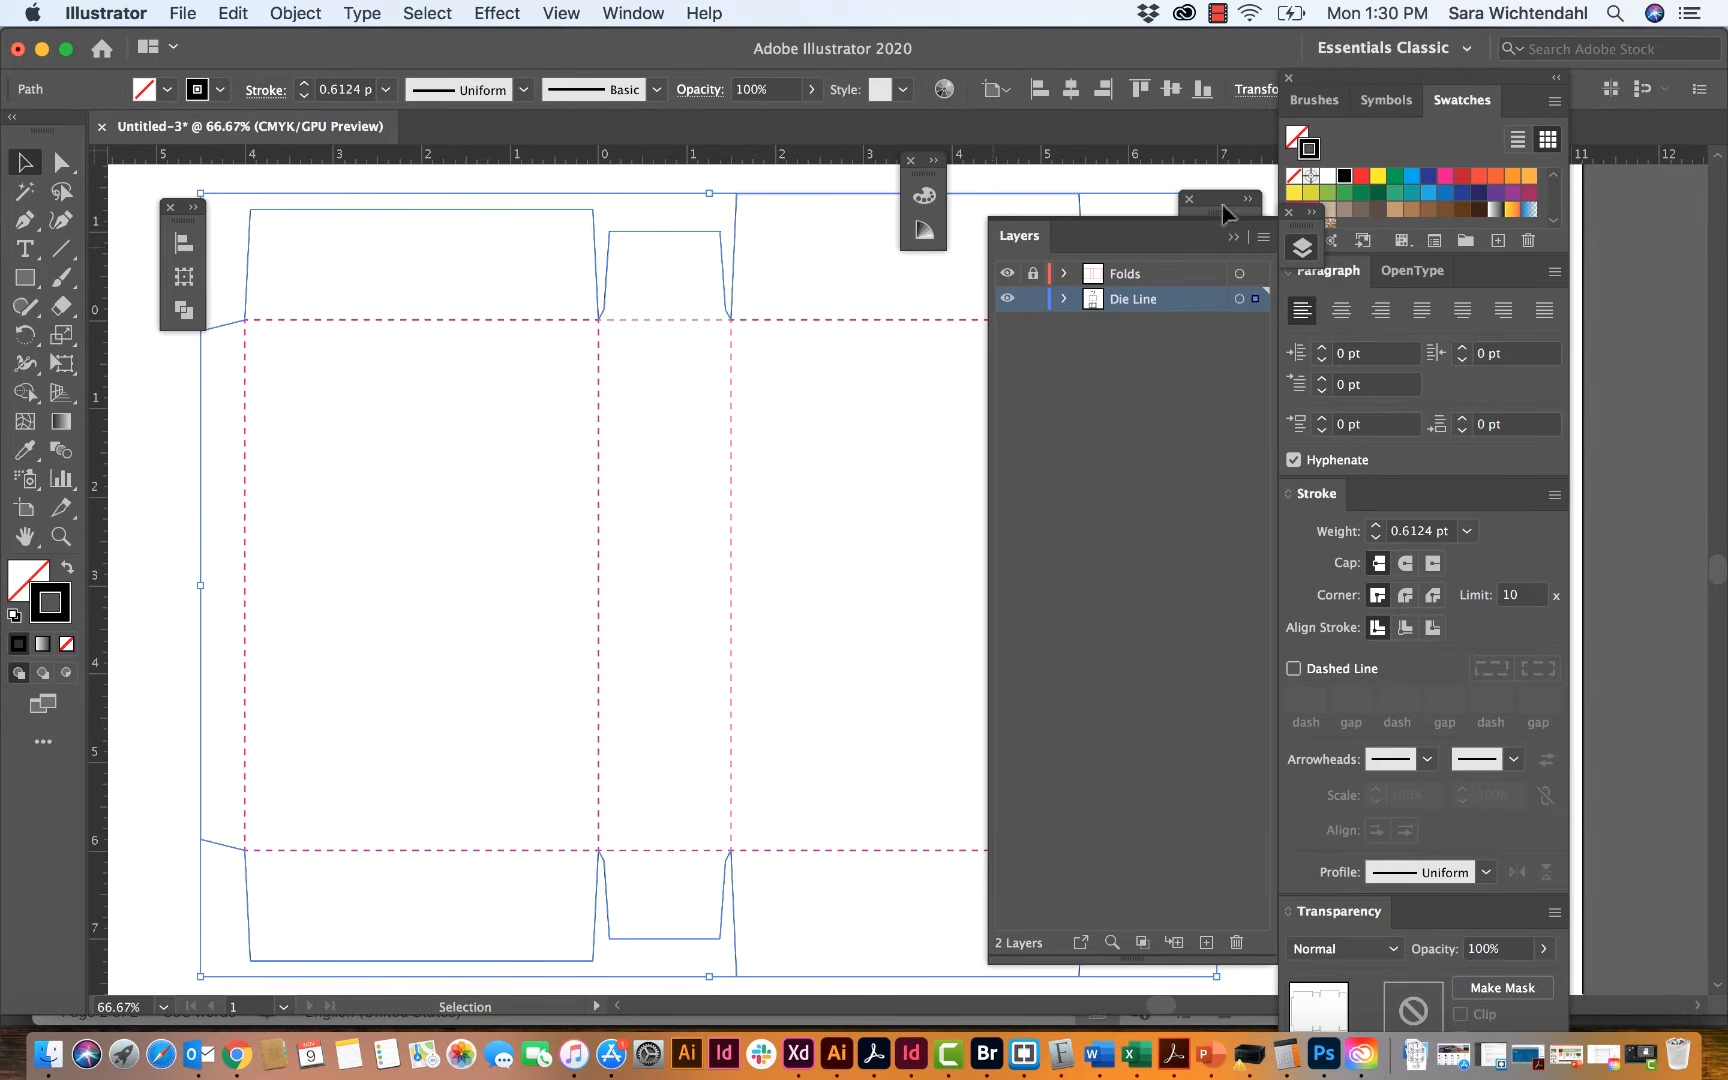
left_click(1428, 176)
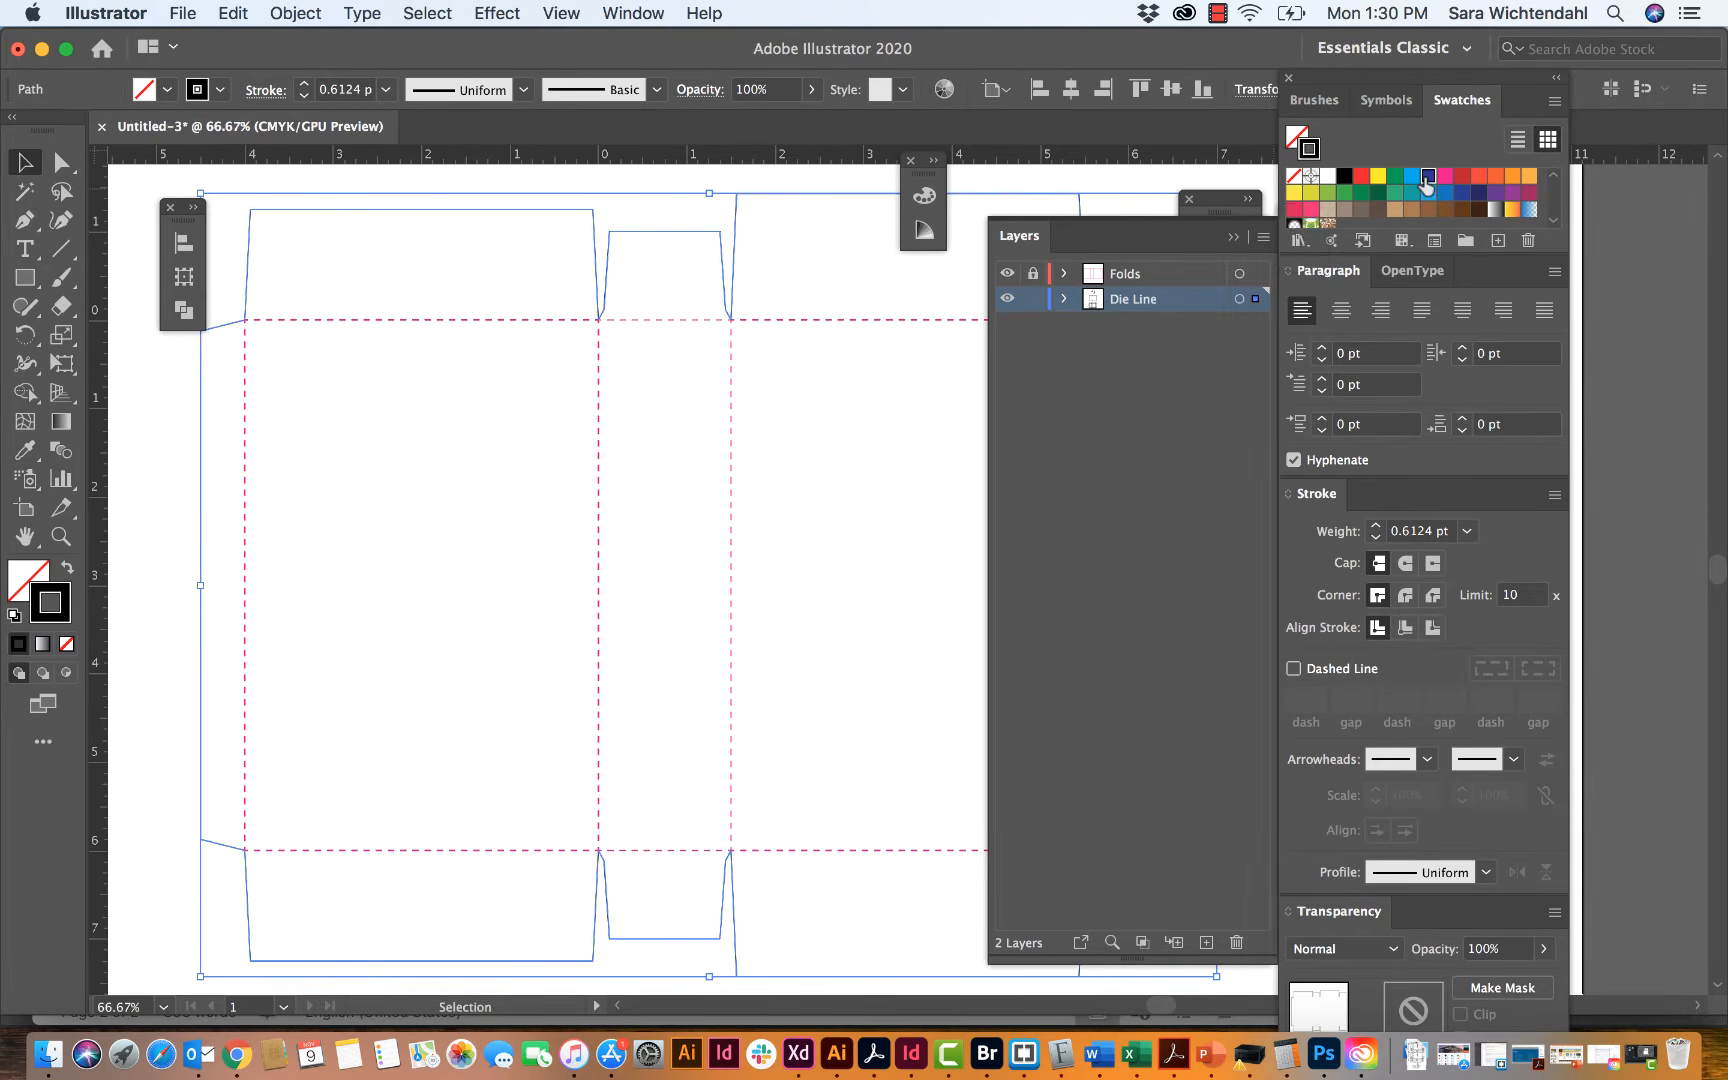
left_click(707, 205)
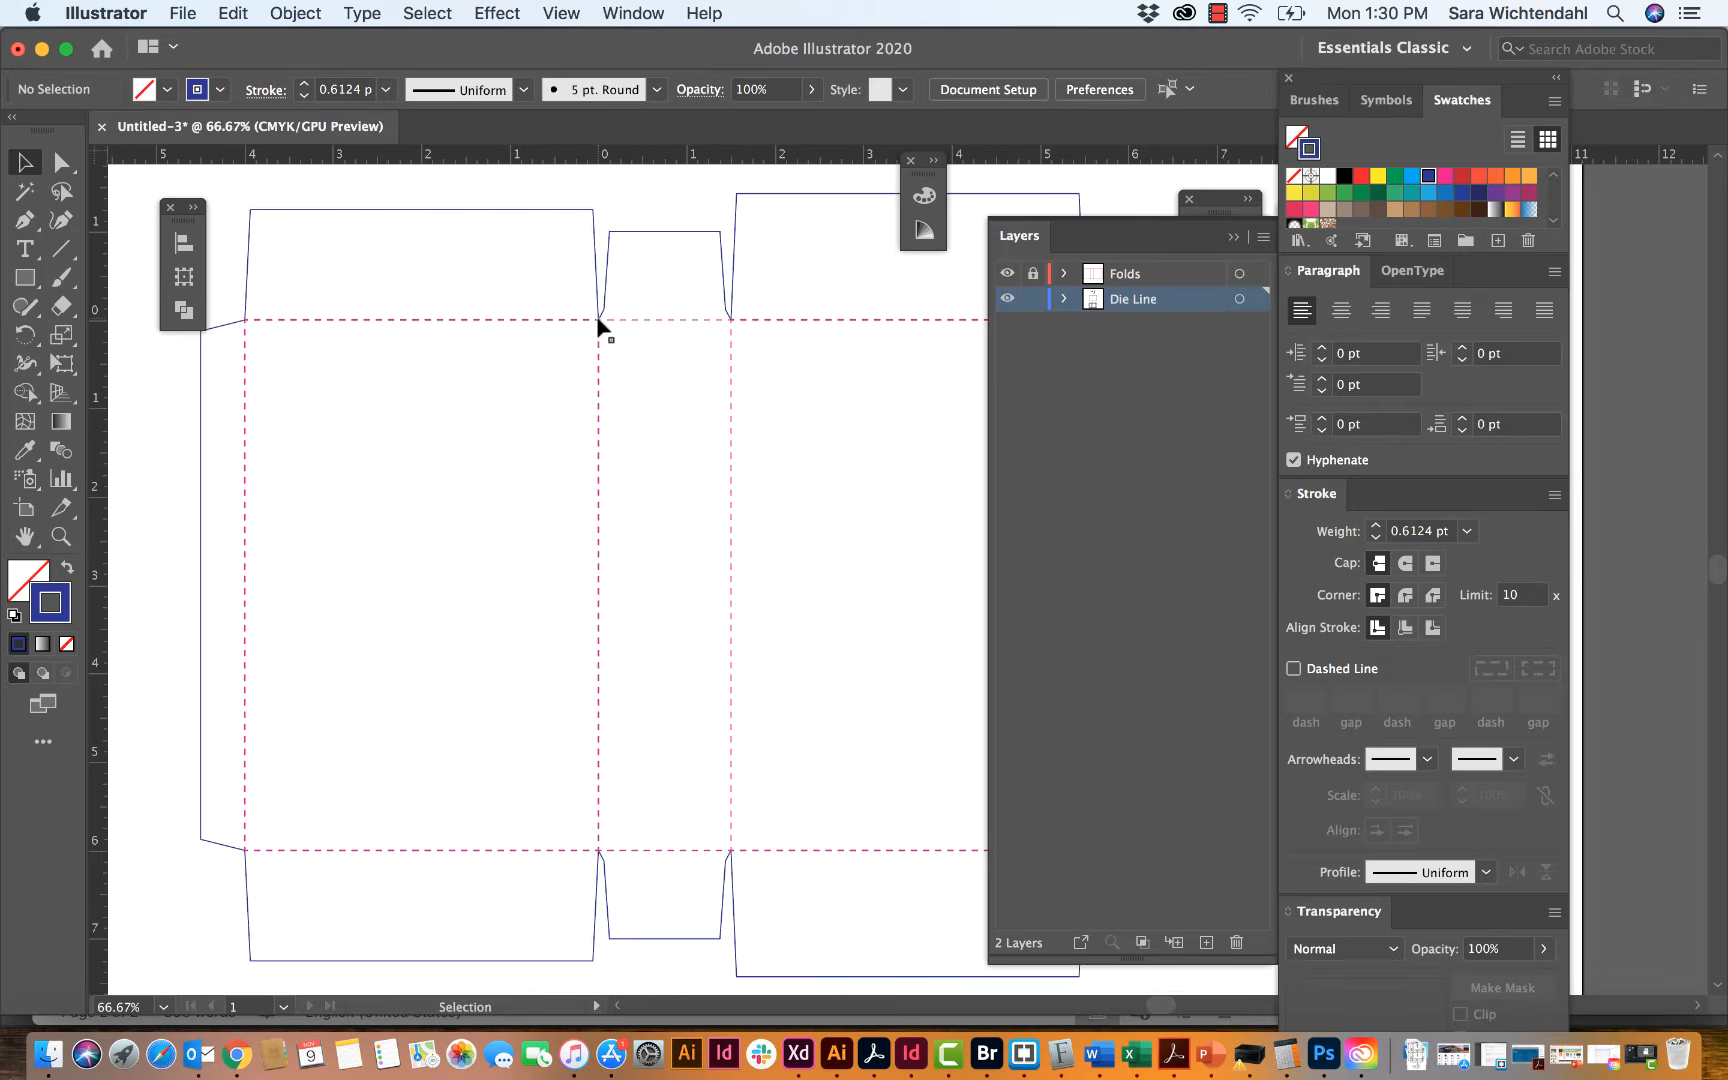
Step: Create a new layer named Glue Guides and move it above the Folds layer
scroll(598, 322, "right", 1)
scroll(598, 322, "up", 1)
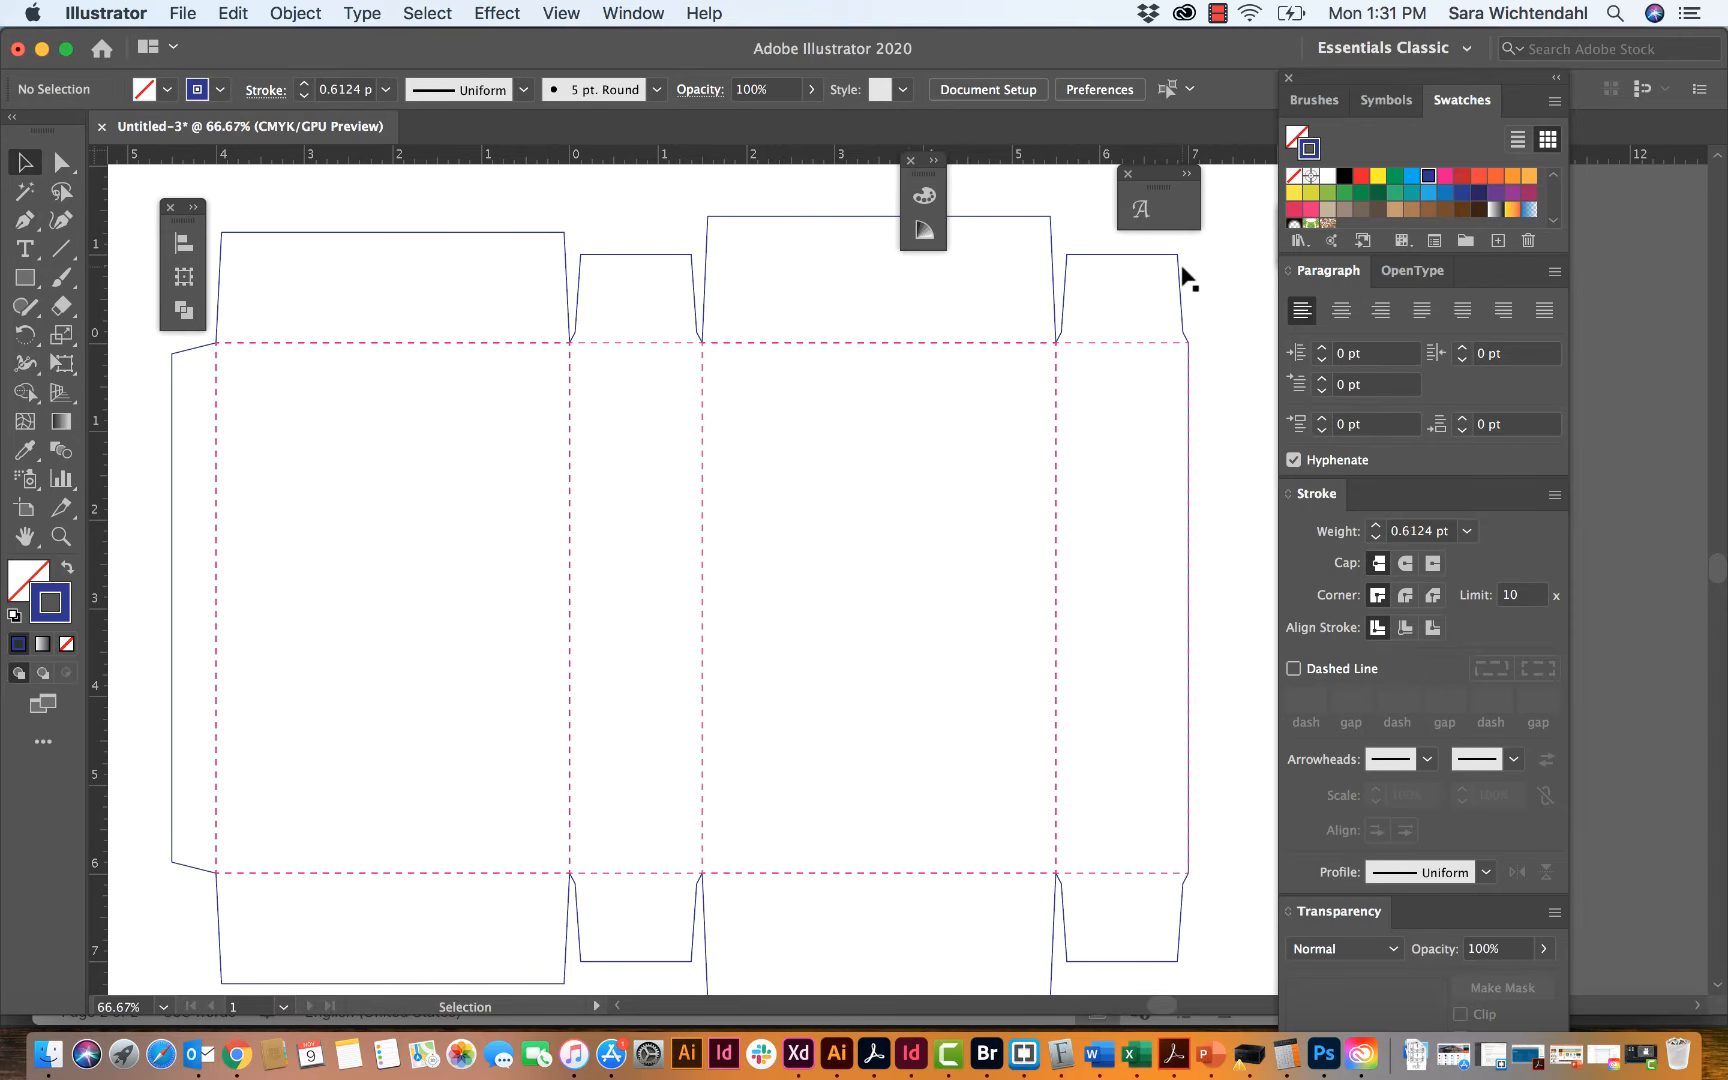
left_click(646, 13)
left_click(650, 692)
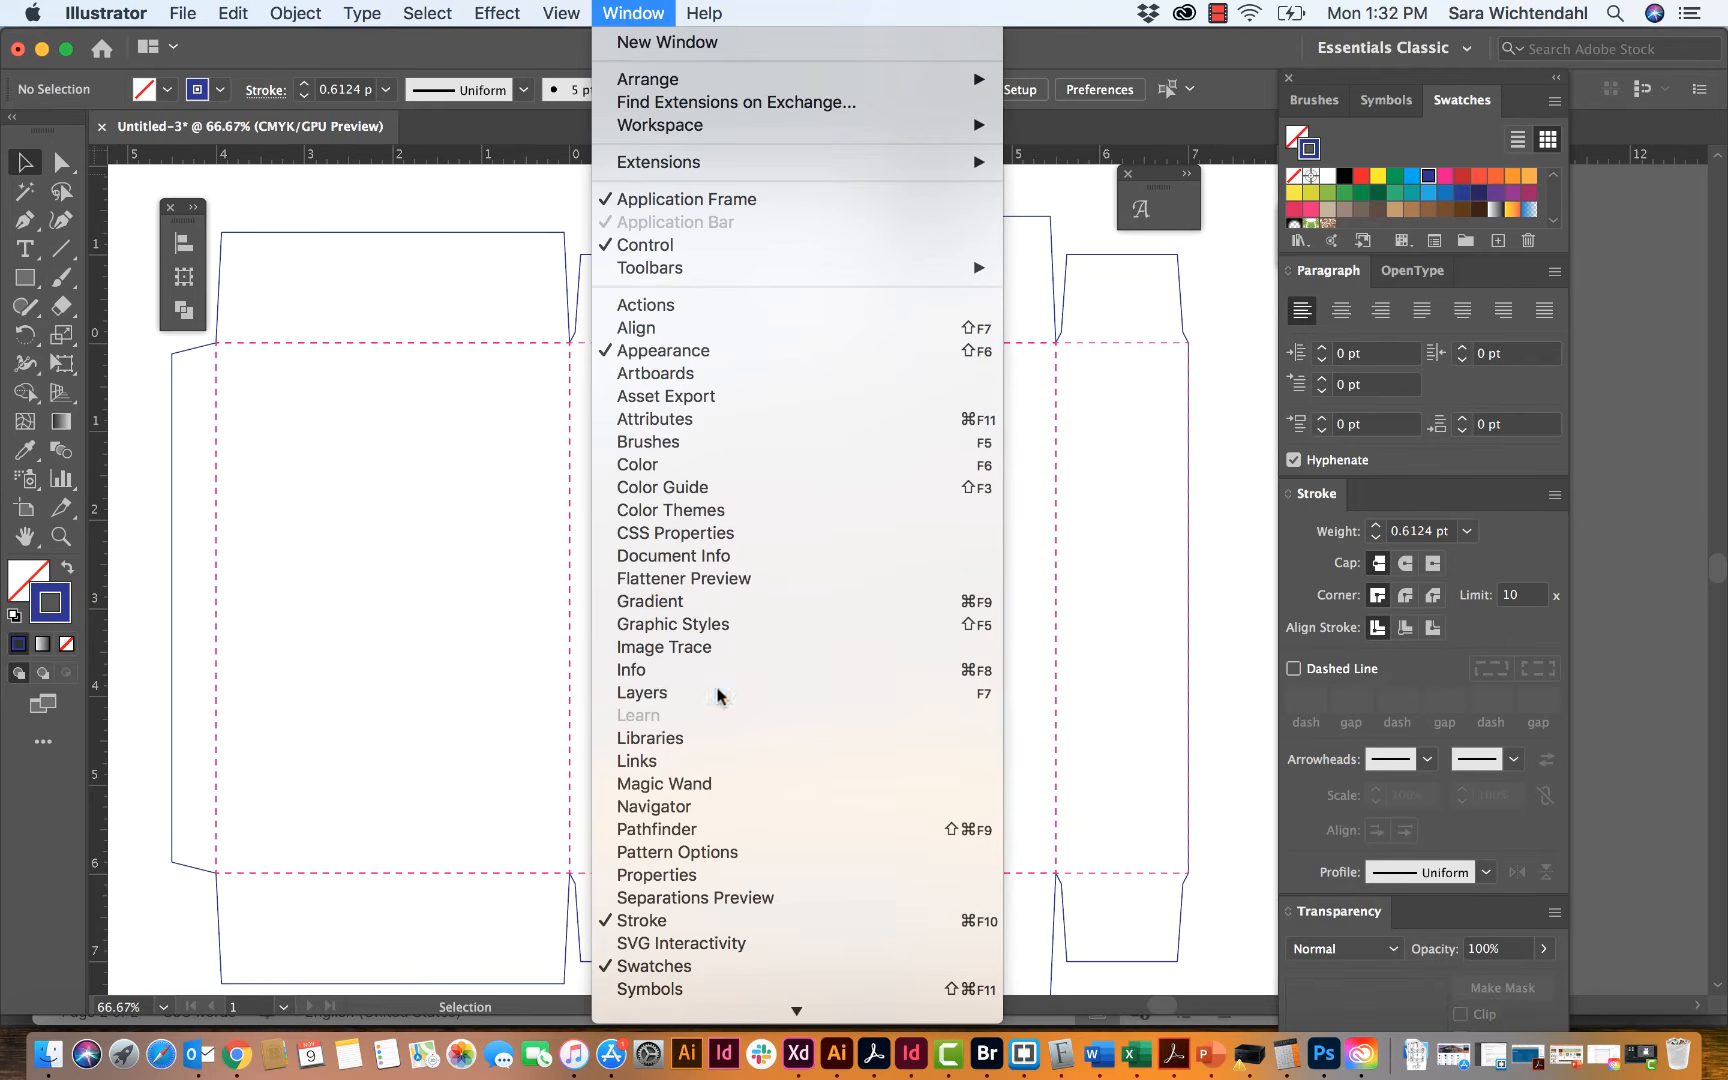
left_click(1263, 237)
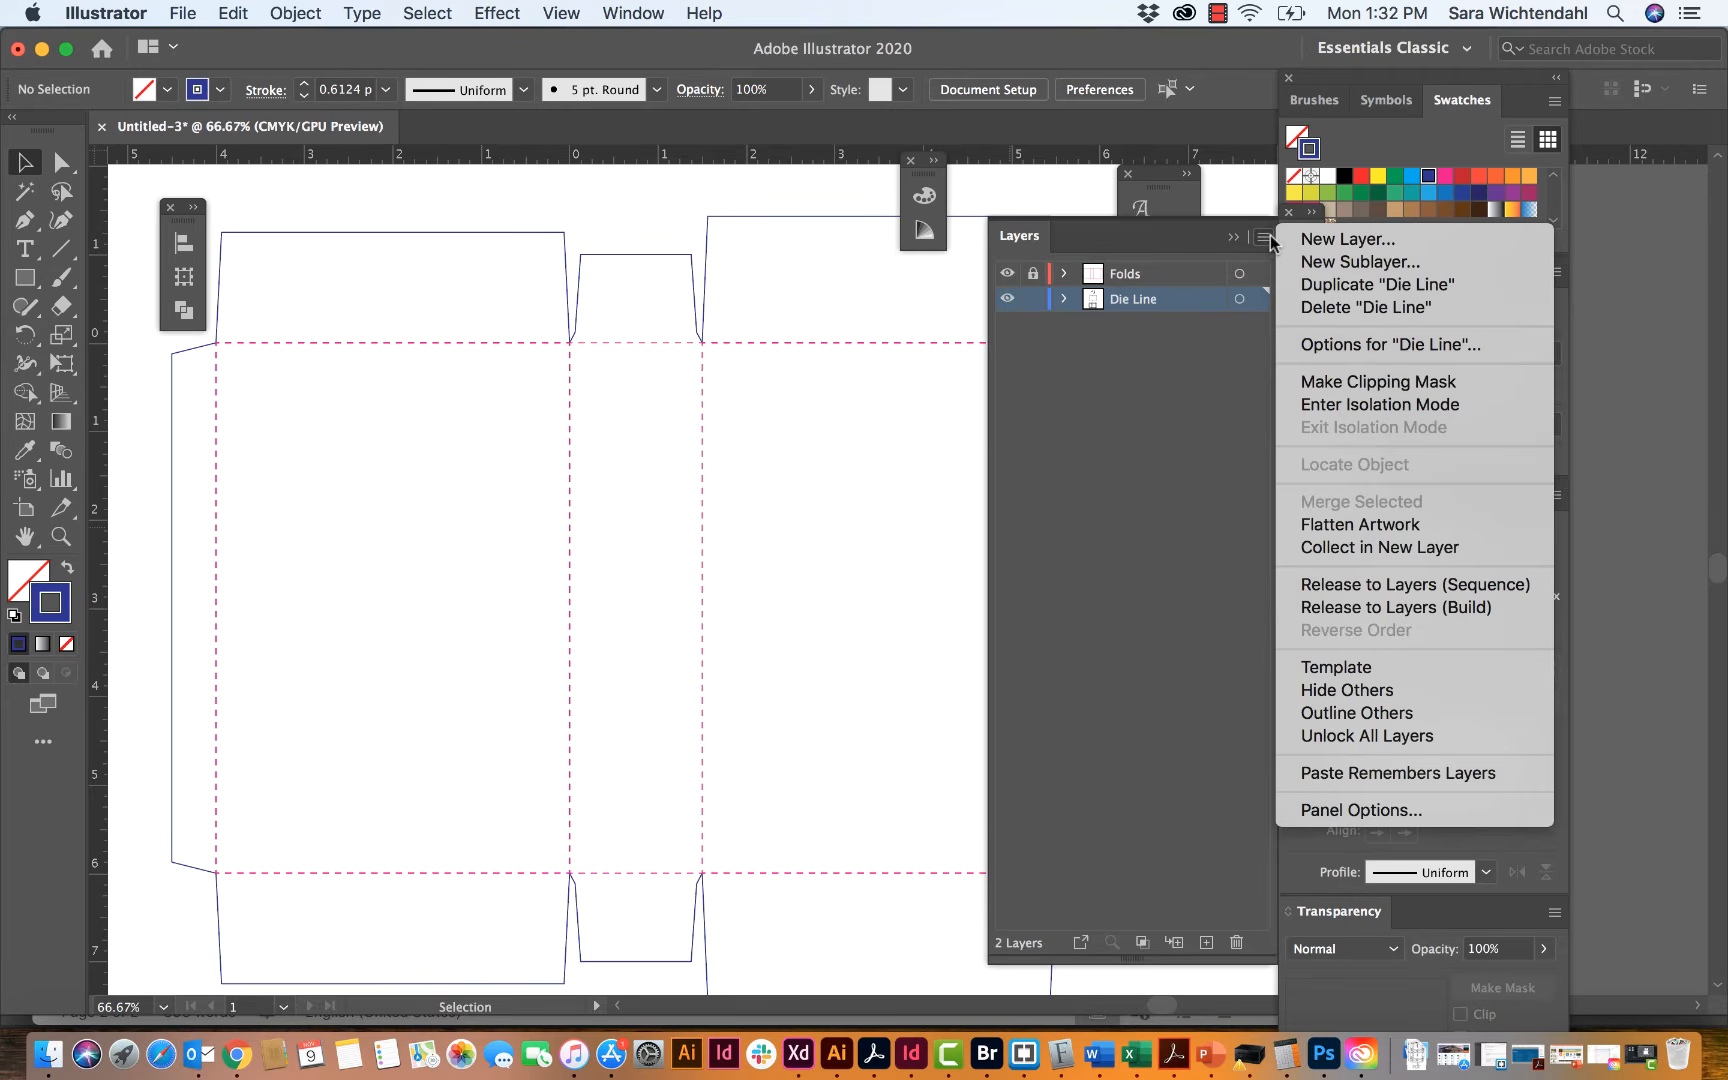
left_click(1307, 240)
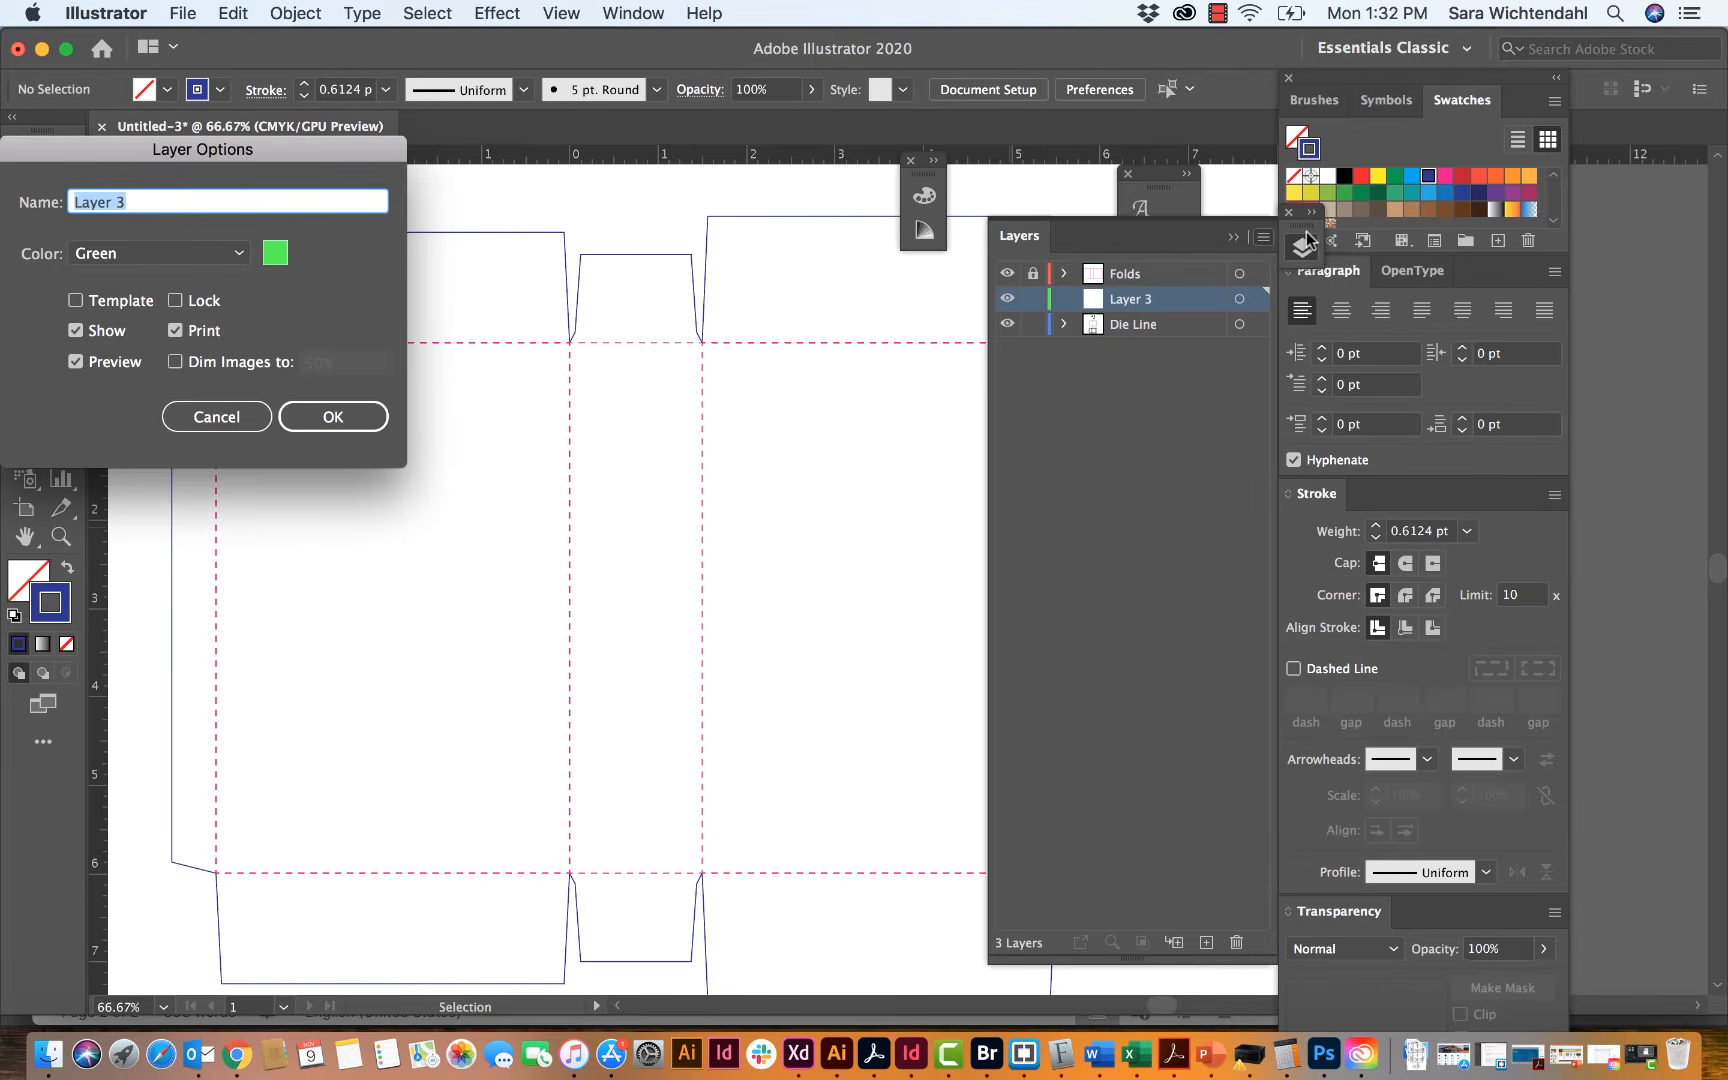
type("Glue Guides")
left_click(310, 416)
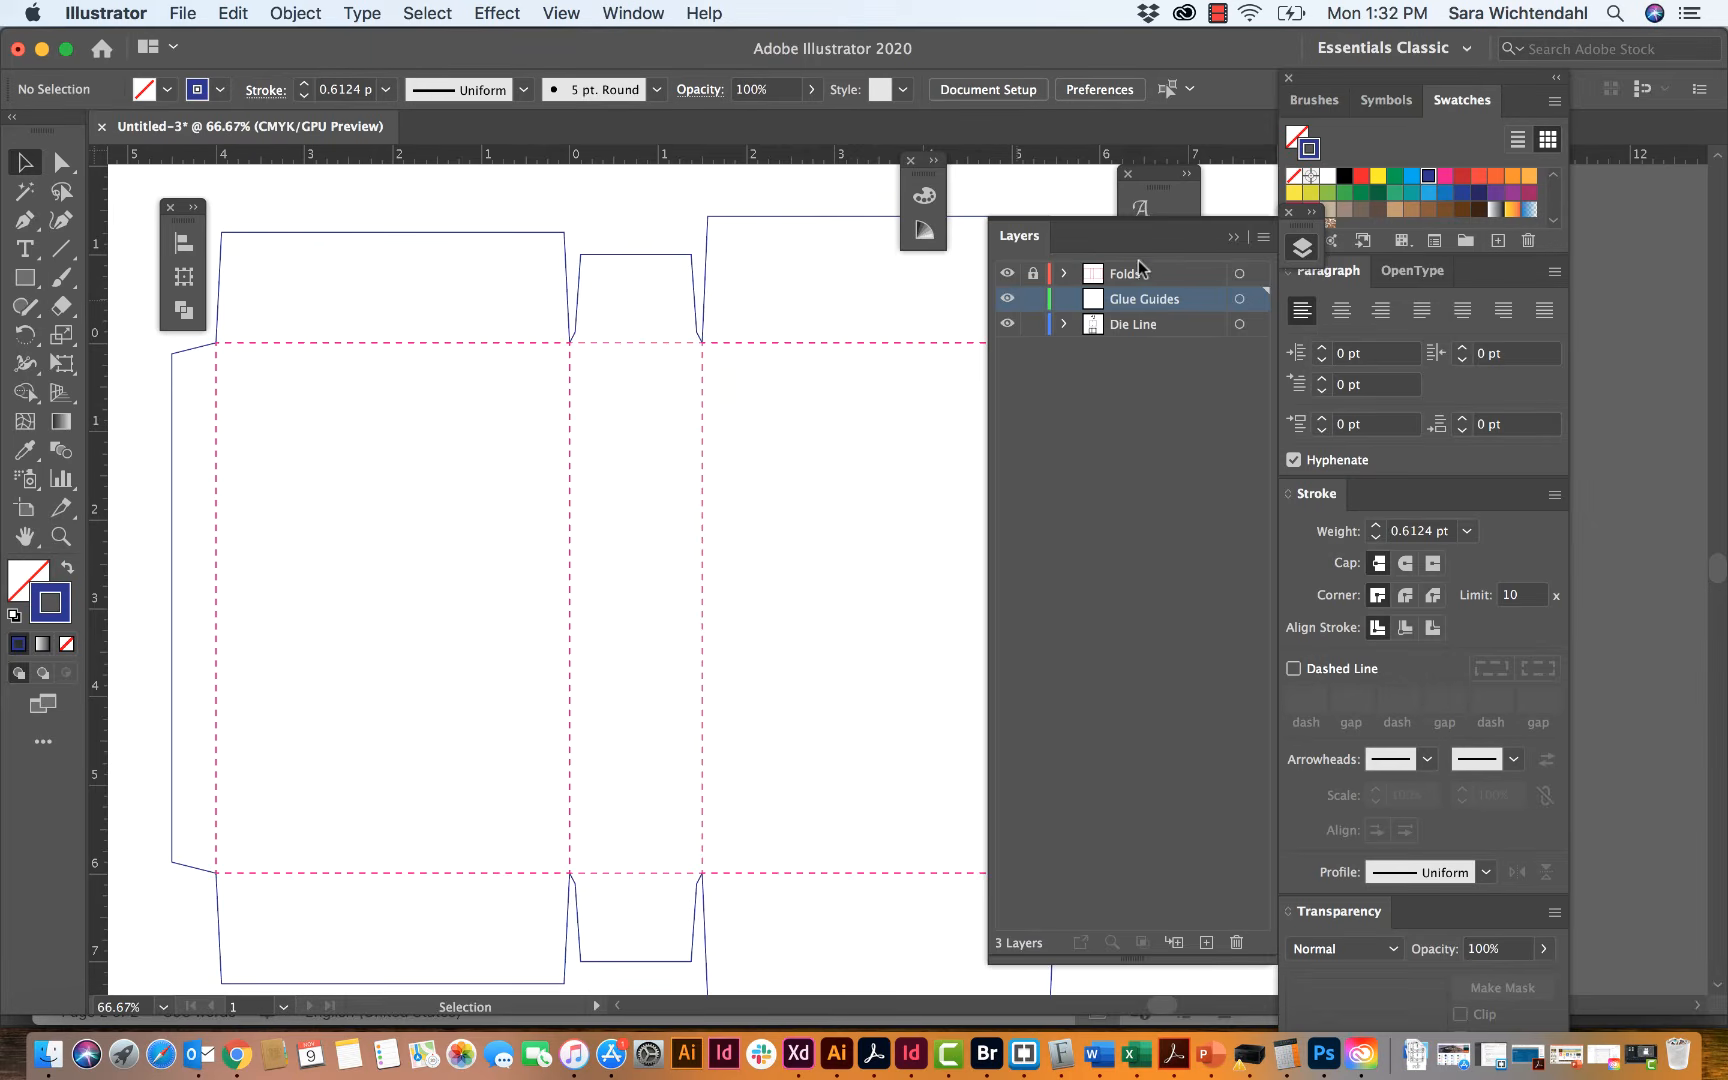
left_click_drag(1156, 300, 1151, 263)
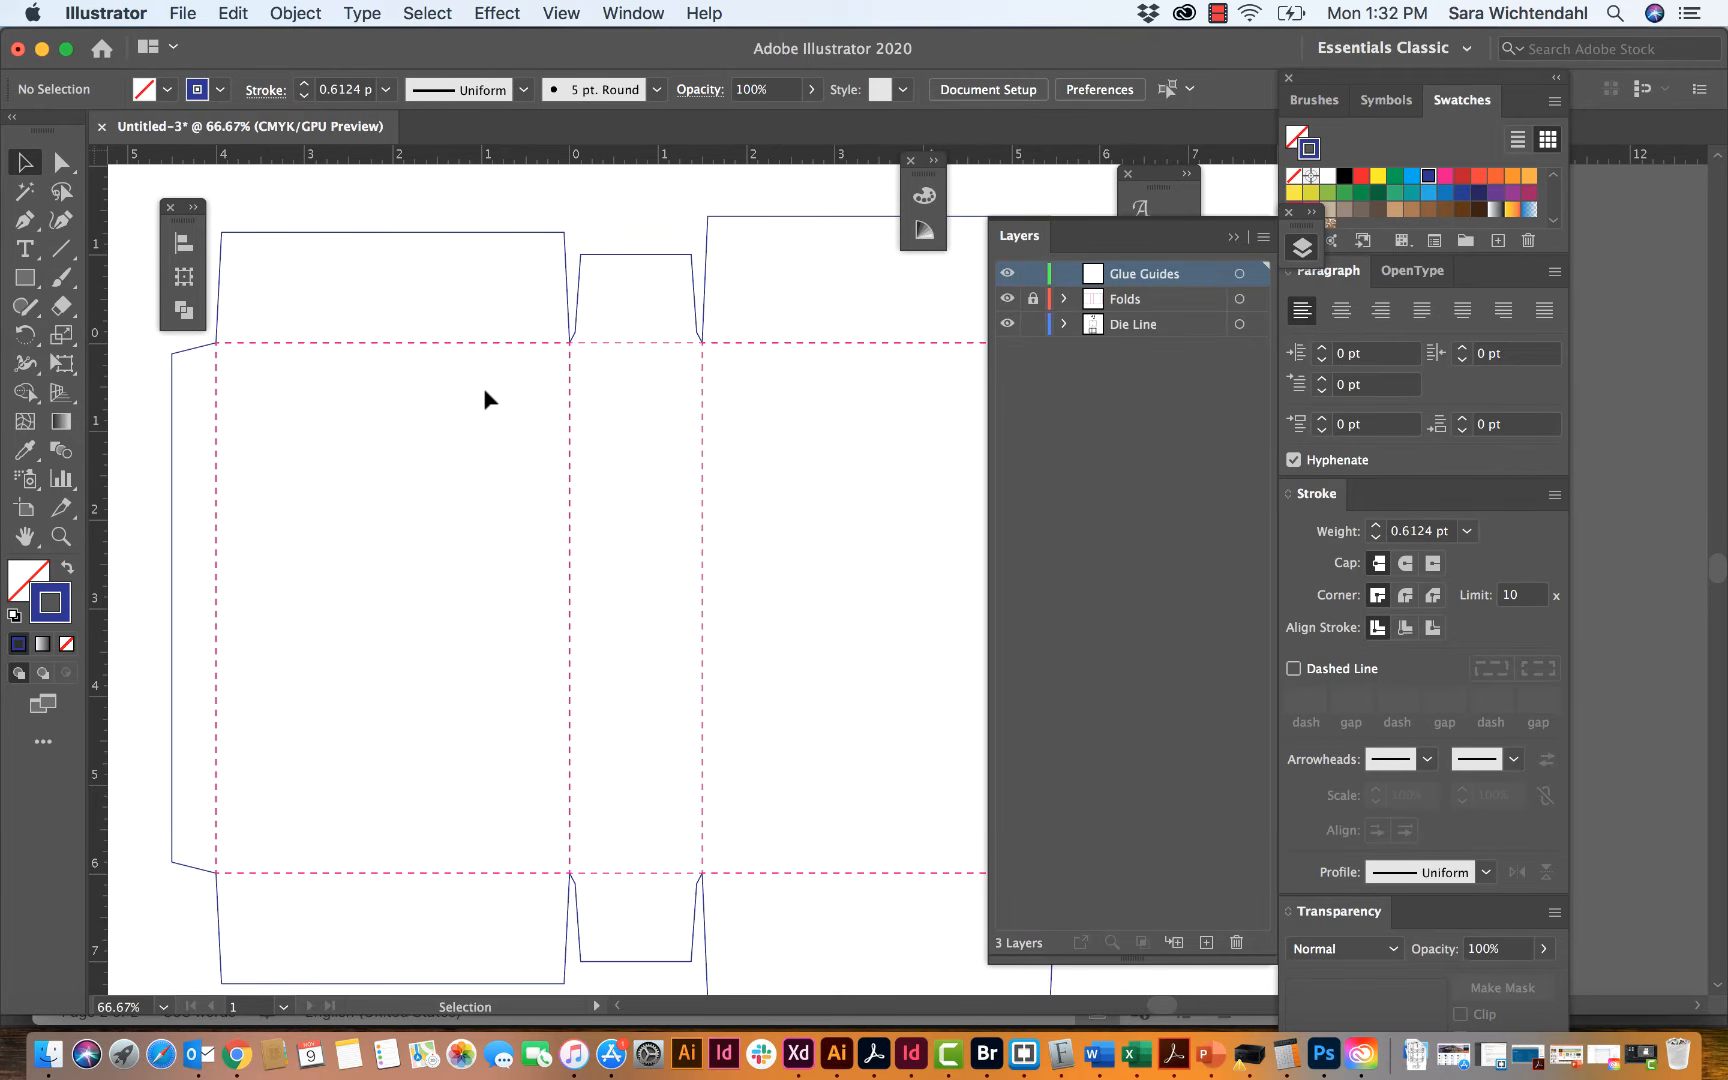
Step: Compare the glue tab on the die-line template with its shape and dimensions in the hand-drawn sketch
scroll(484, 399, "down", 5)
scroll(484, 399, "left", 7)
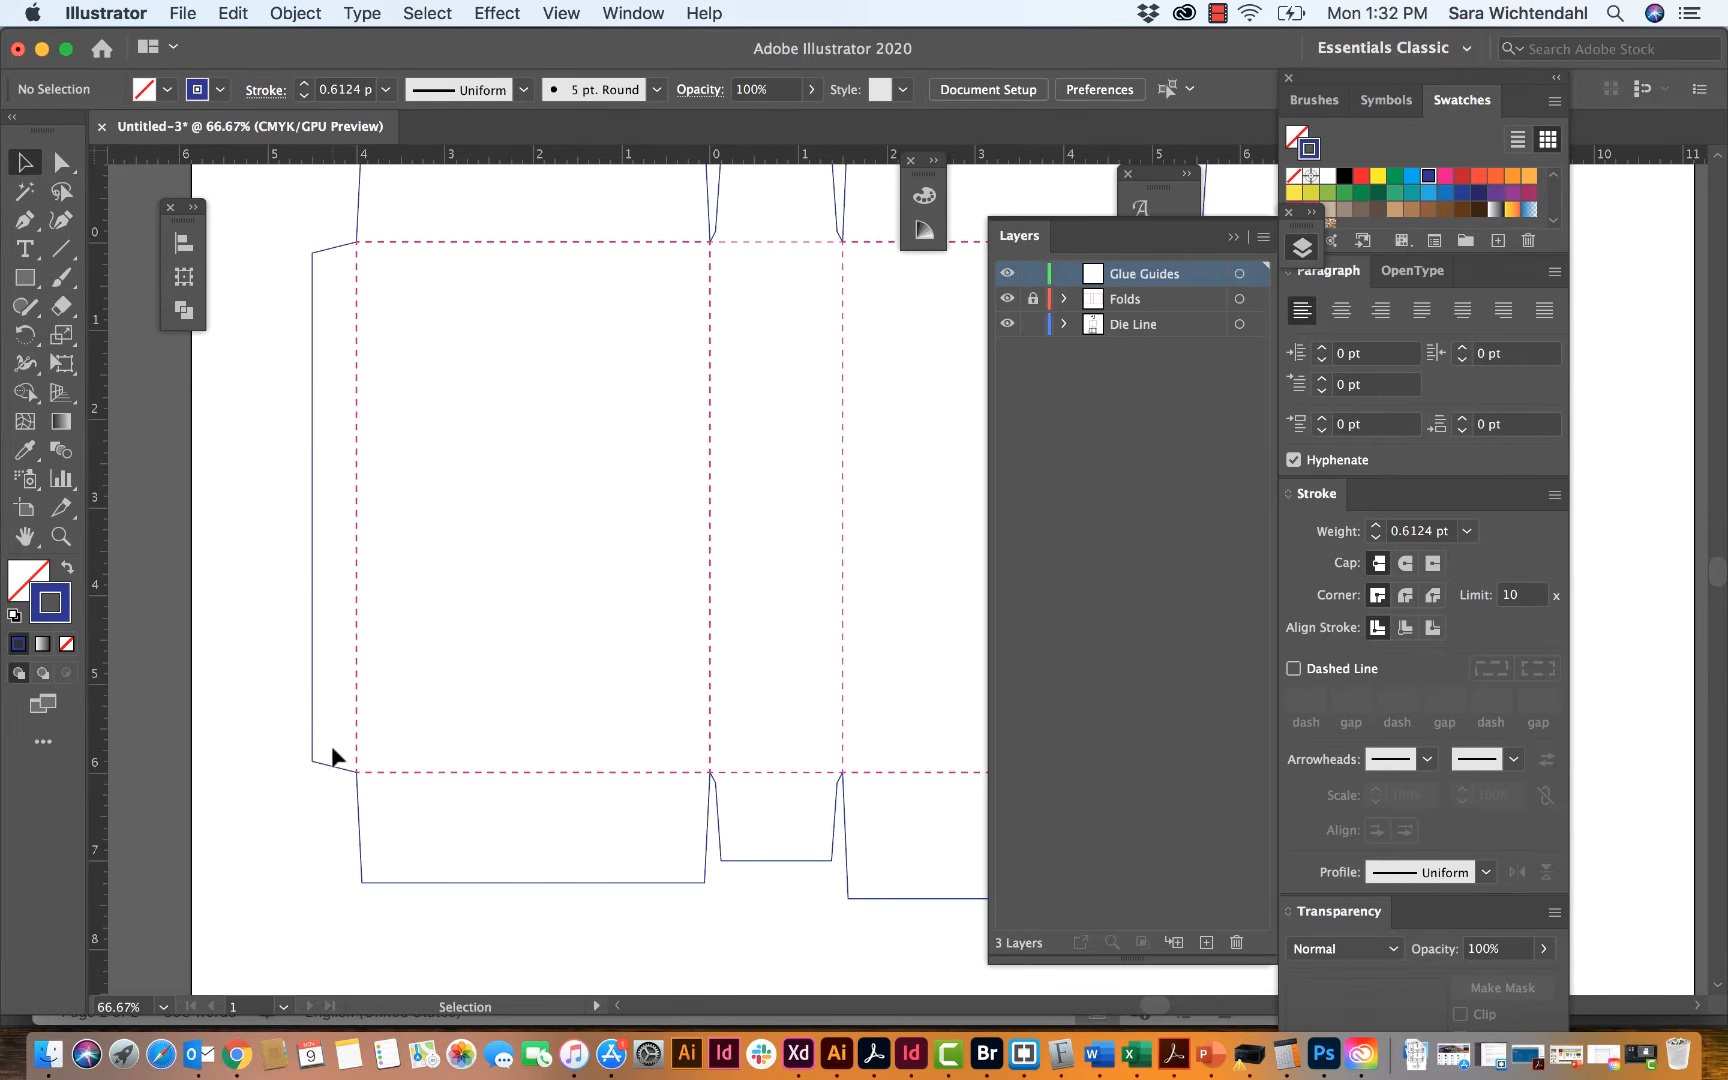
scroll(389, 483, "right", 2)
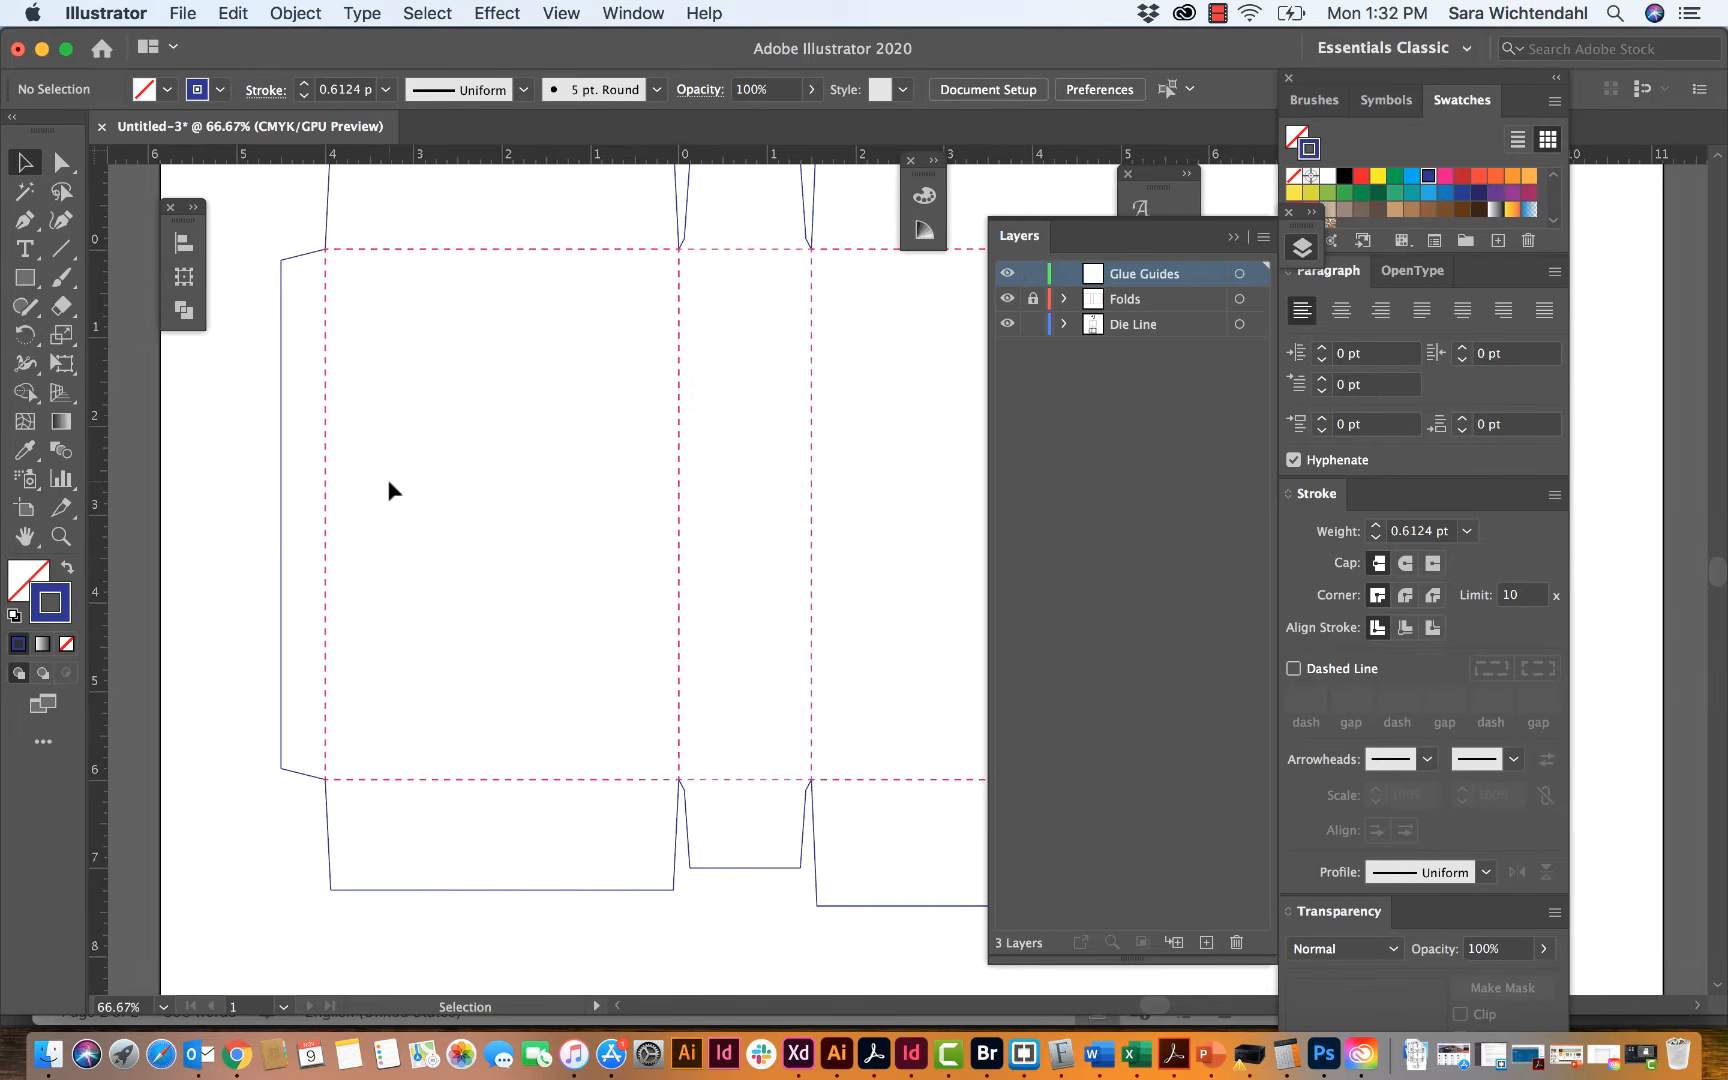
scroll(387, 479, "left", 10)
scroll(535, 522, "left", 10)
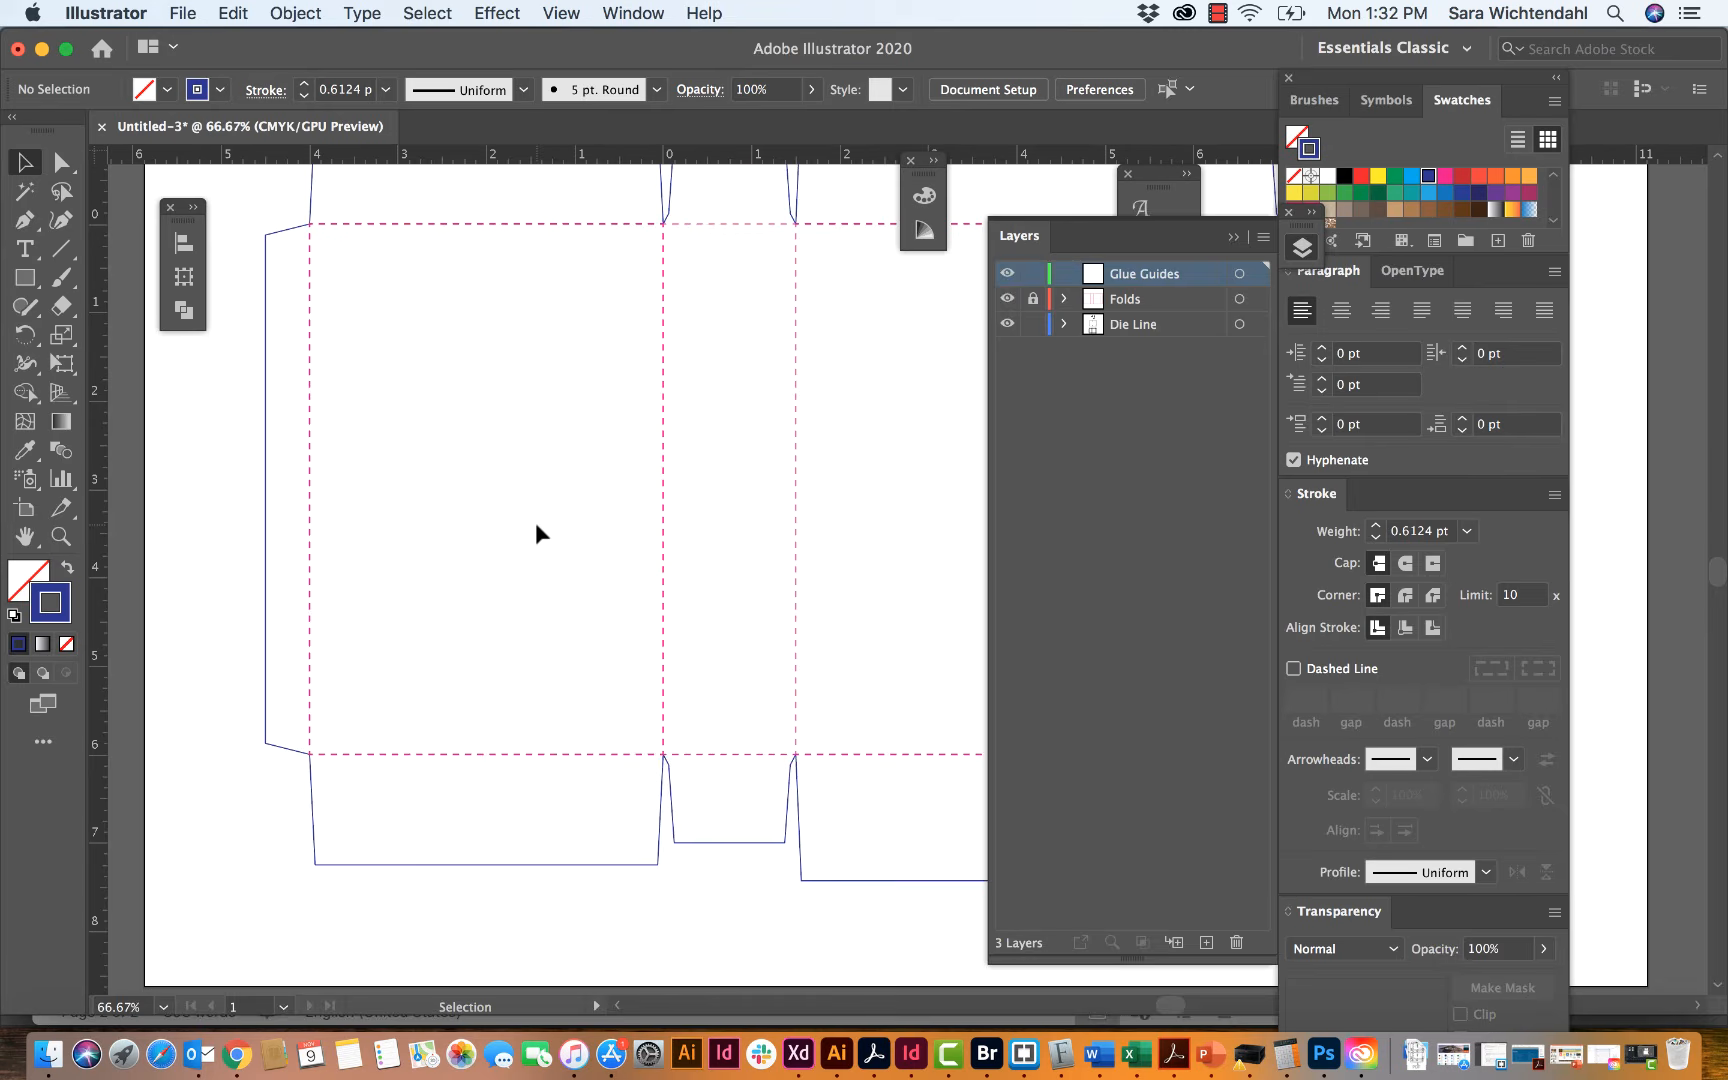
left_click(25, 277)
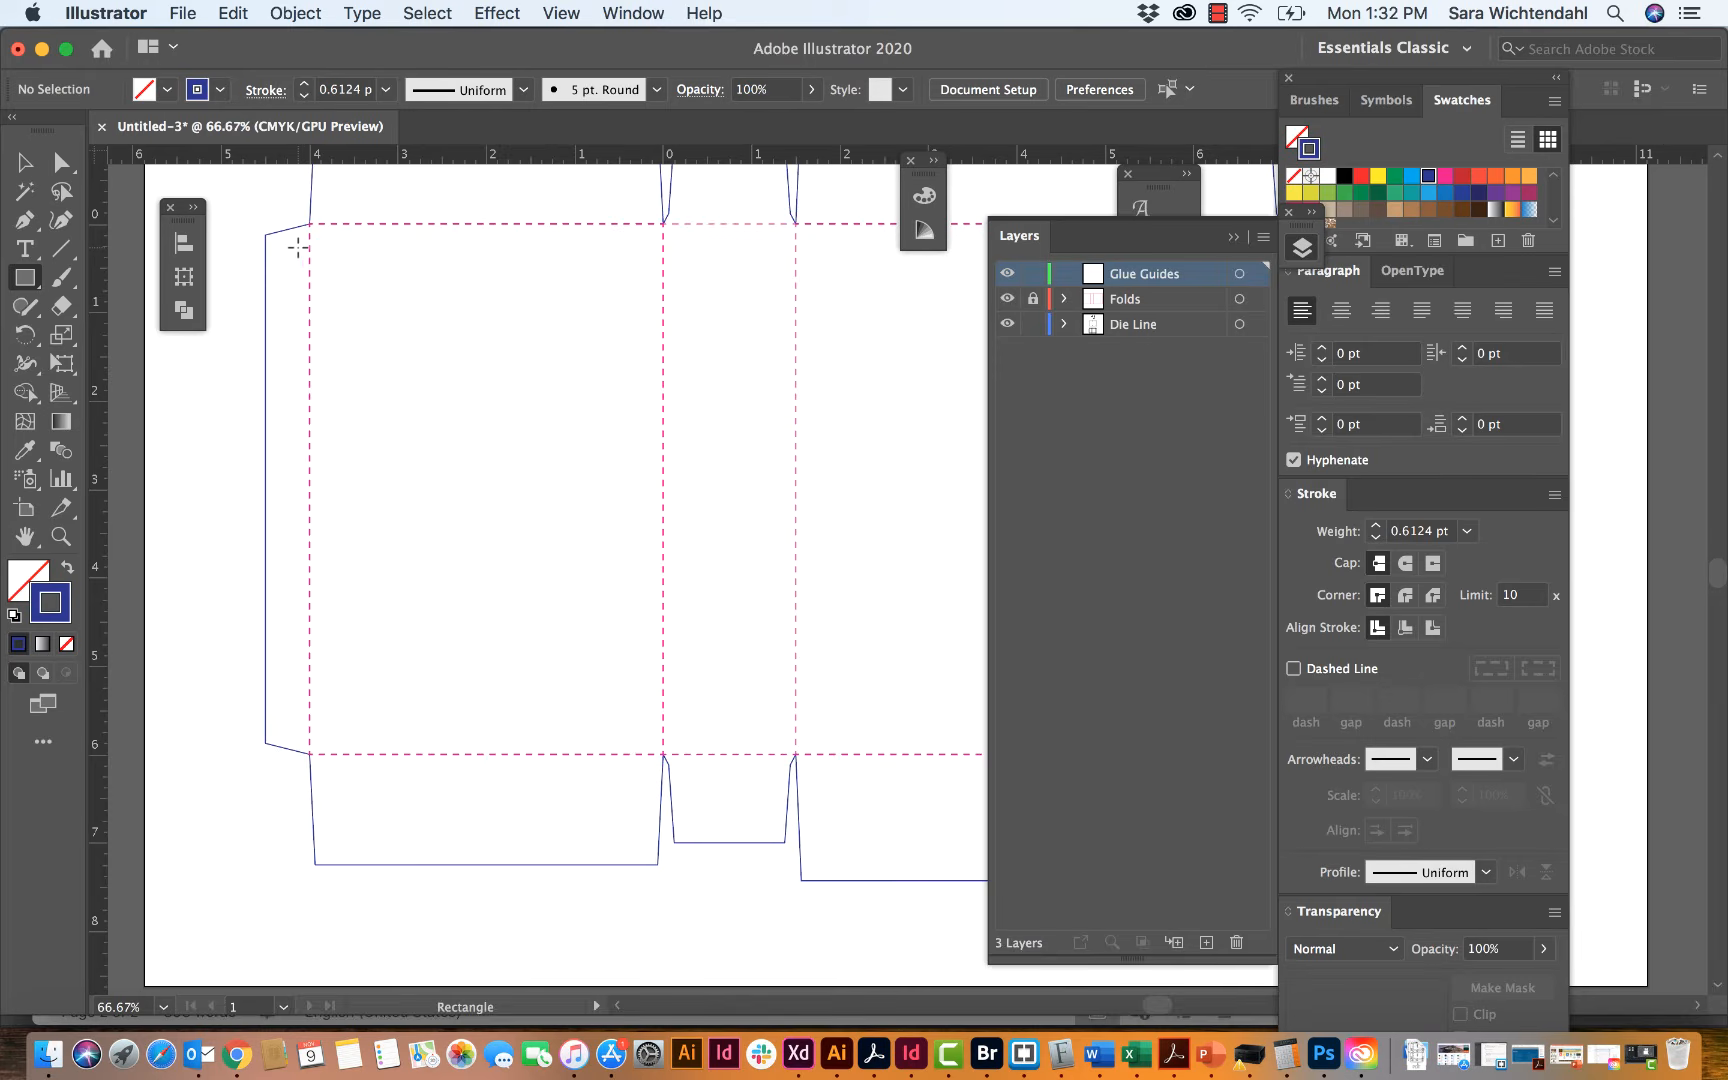
scroll(298, 247, "up", 15)
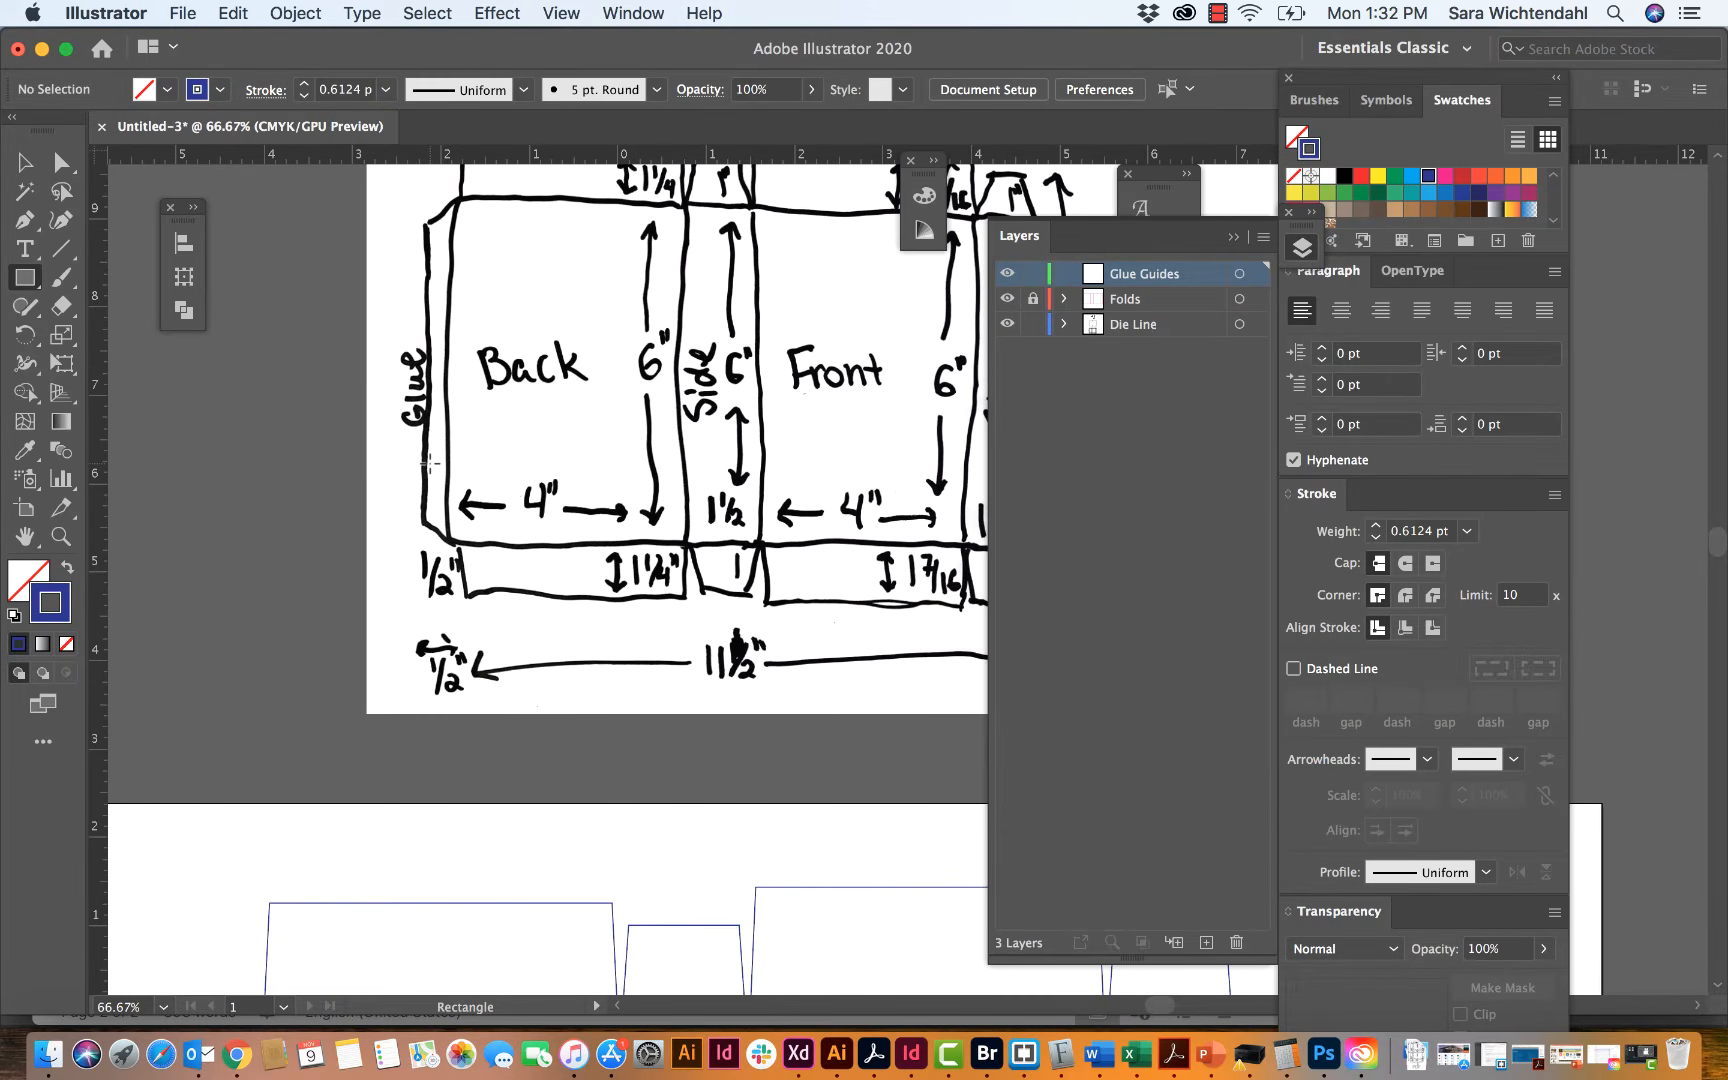
scroll(430, 463, "down", 10)
scroll(430, 463, "left", 2)
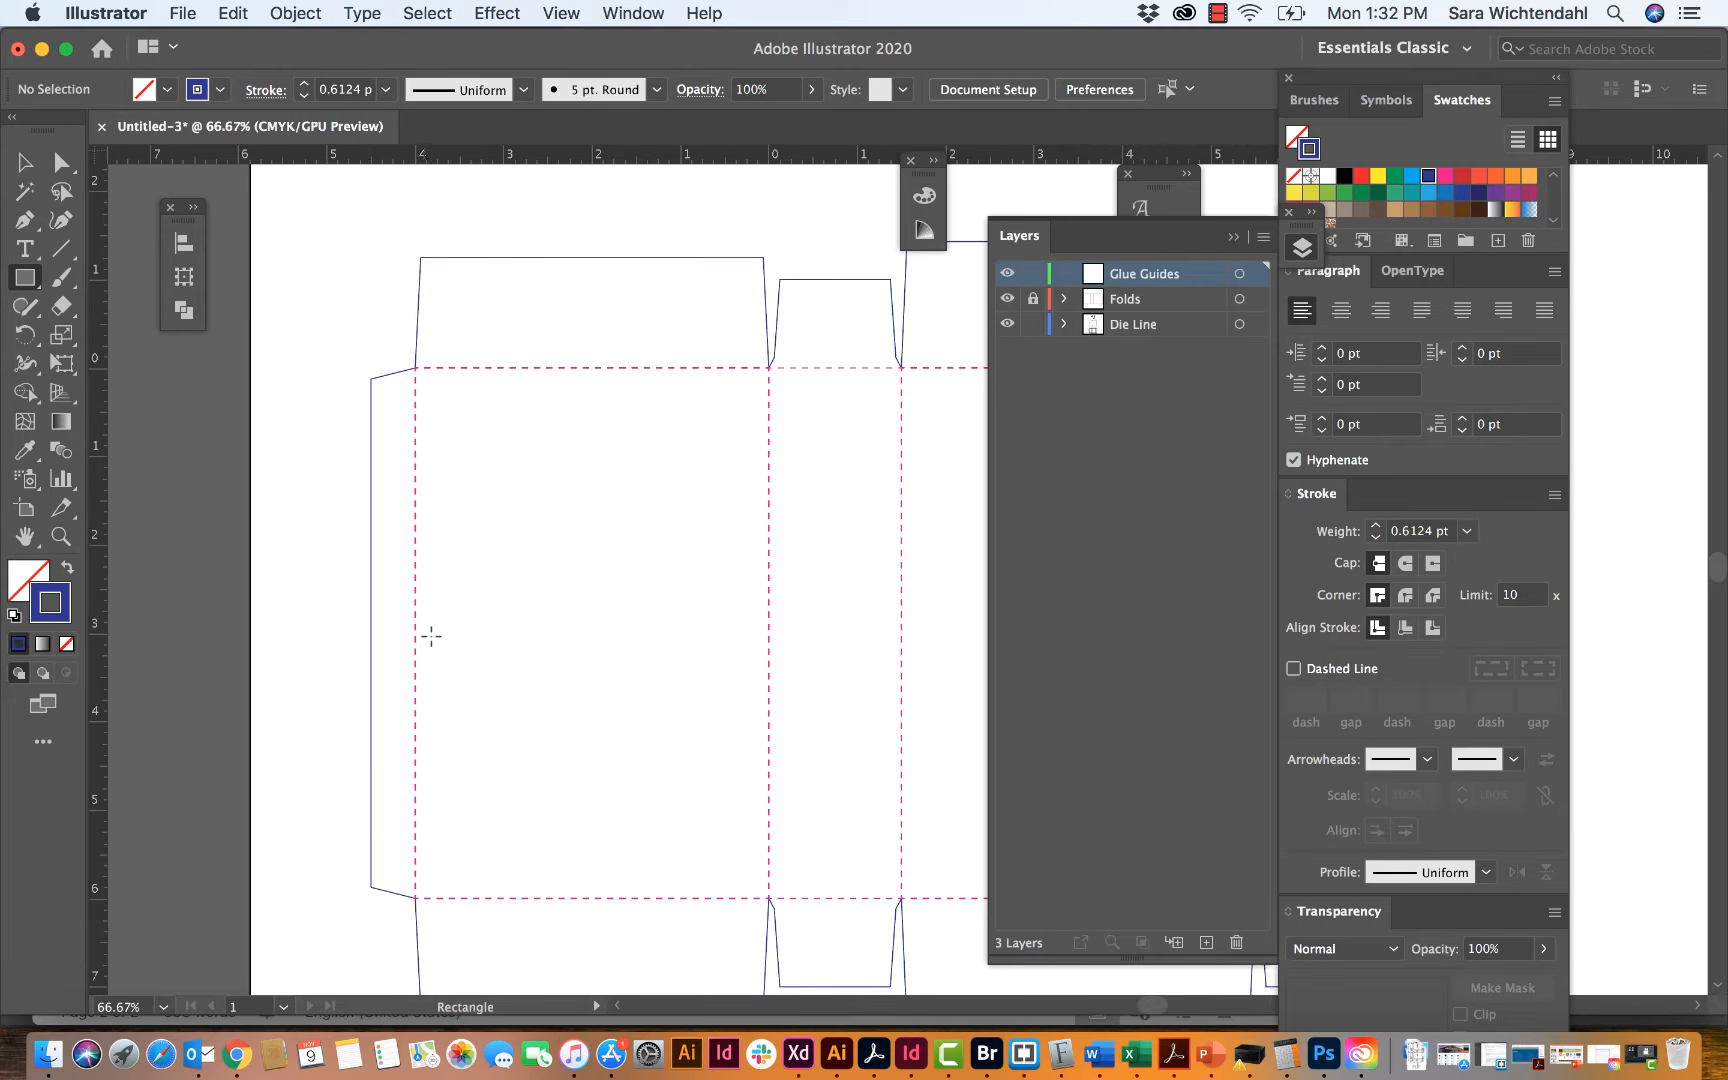
Step: Create a rectangle 0.325 in wide and 5.75 in high beside the glue tab on the Glue Guides layer
left_click(329, 516)
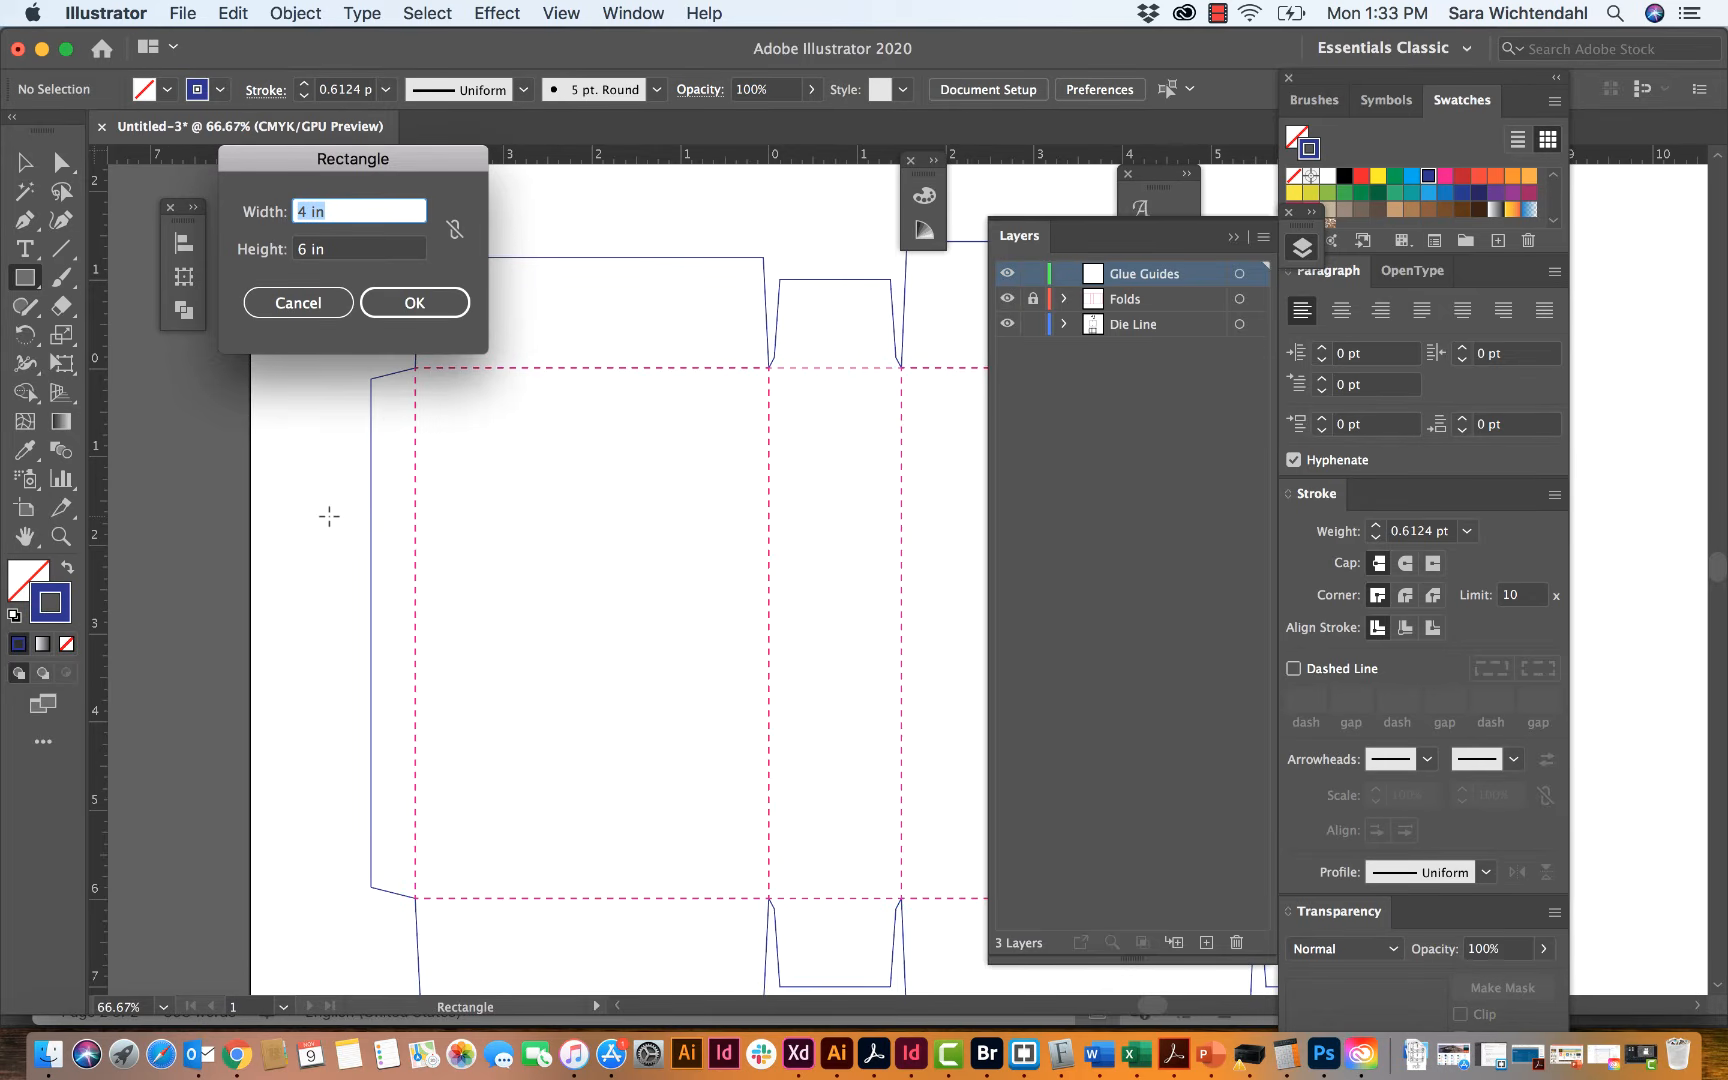
key("BackSpace")
type(".325")
key("Tab")
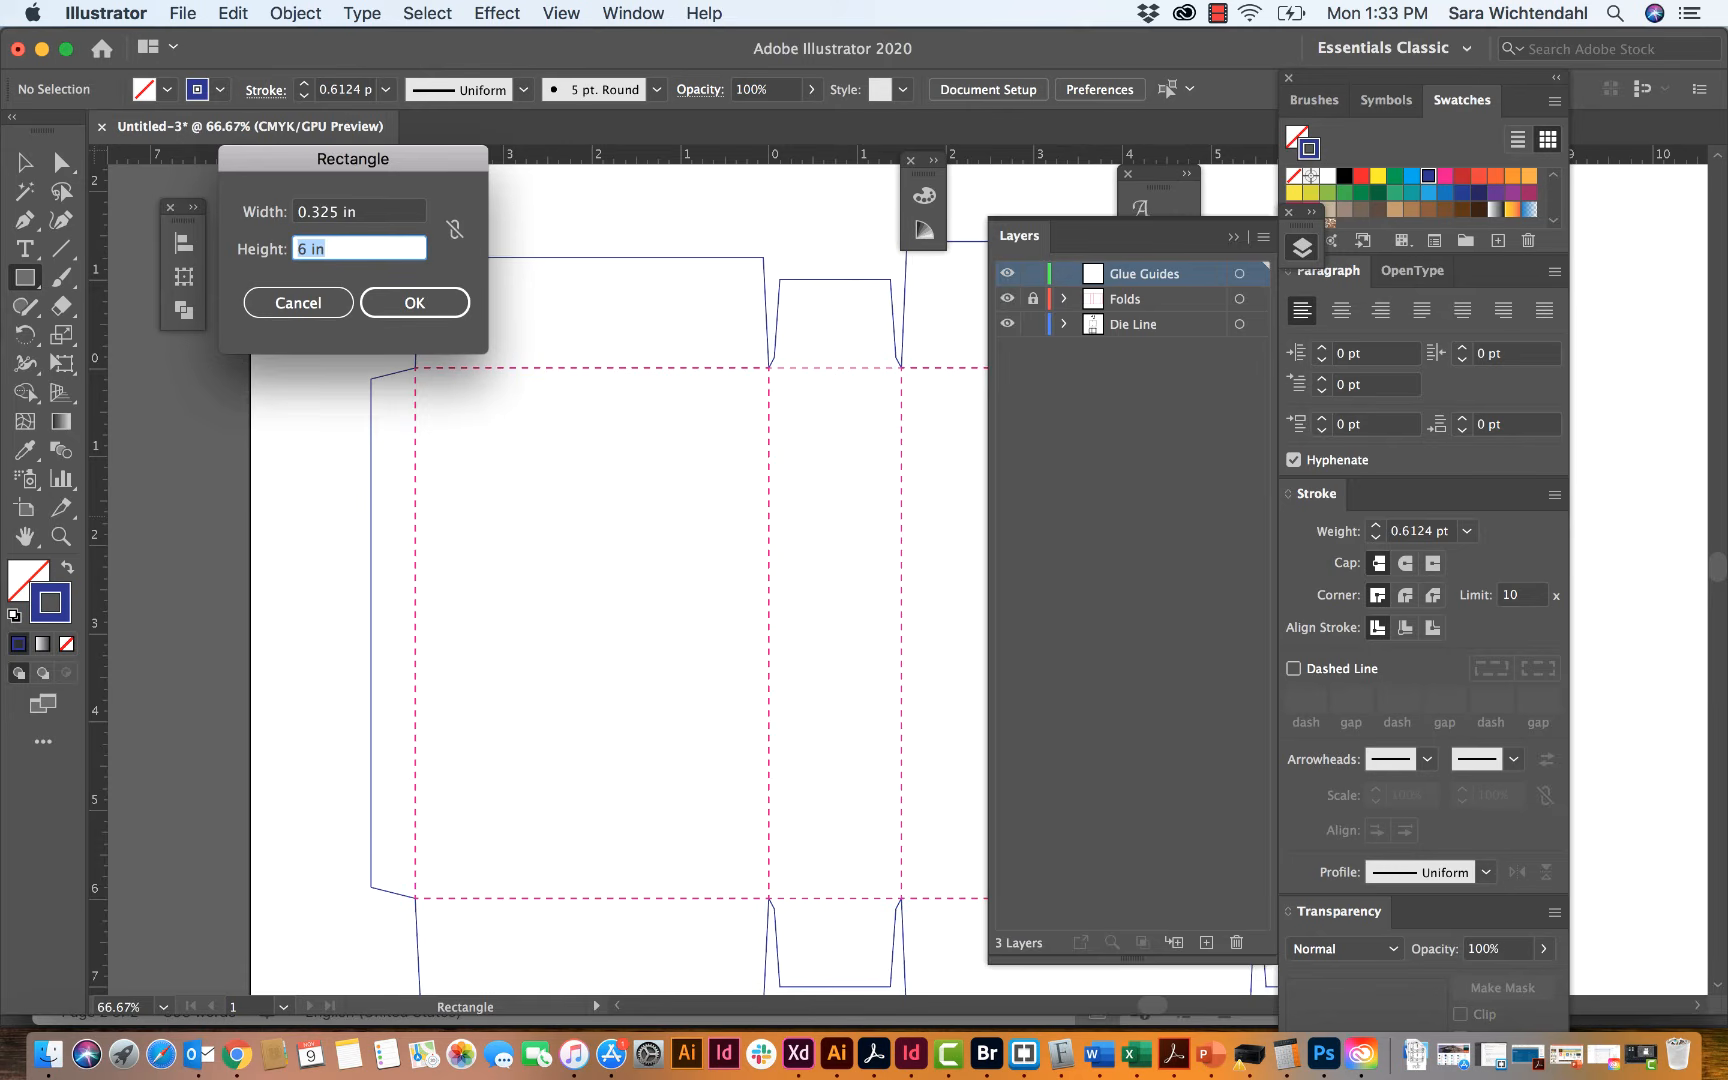
type("5.75")
key("Return")
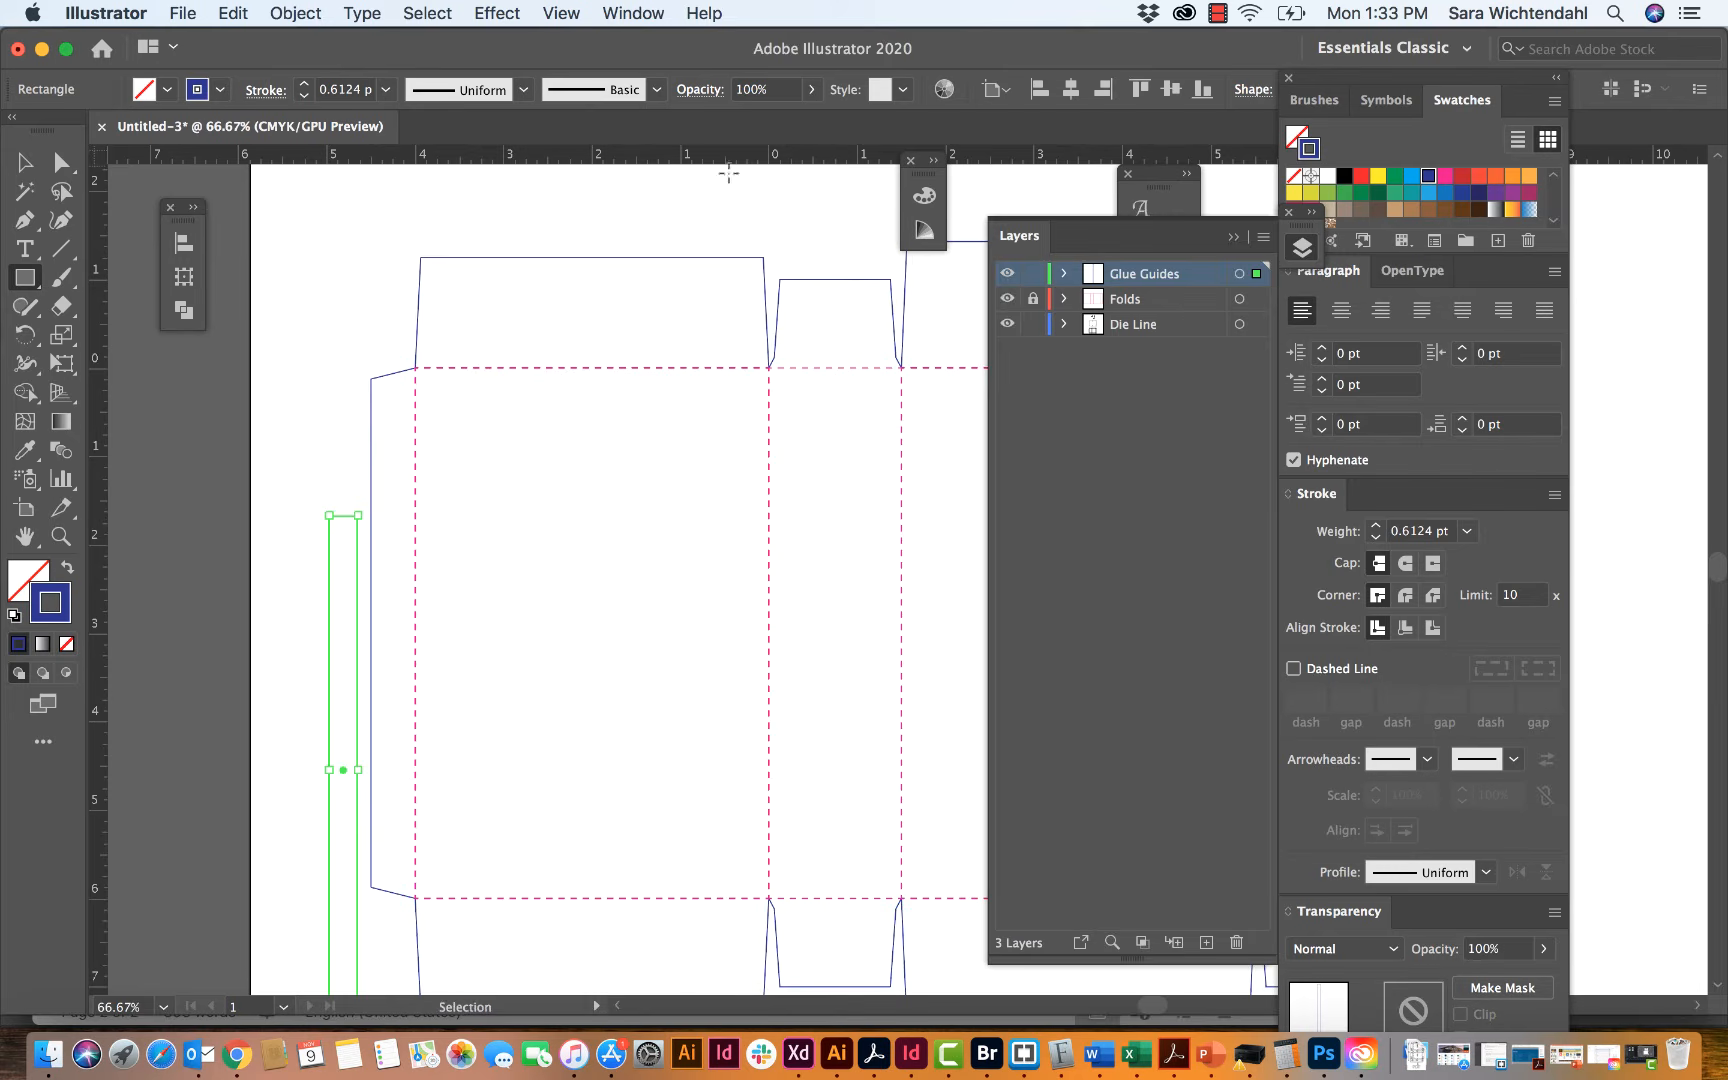
Step: Swap the rectangle's fill and stroke to make it solid dark blue, and move it onto the glue tab
left_click(68, 567)
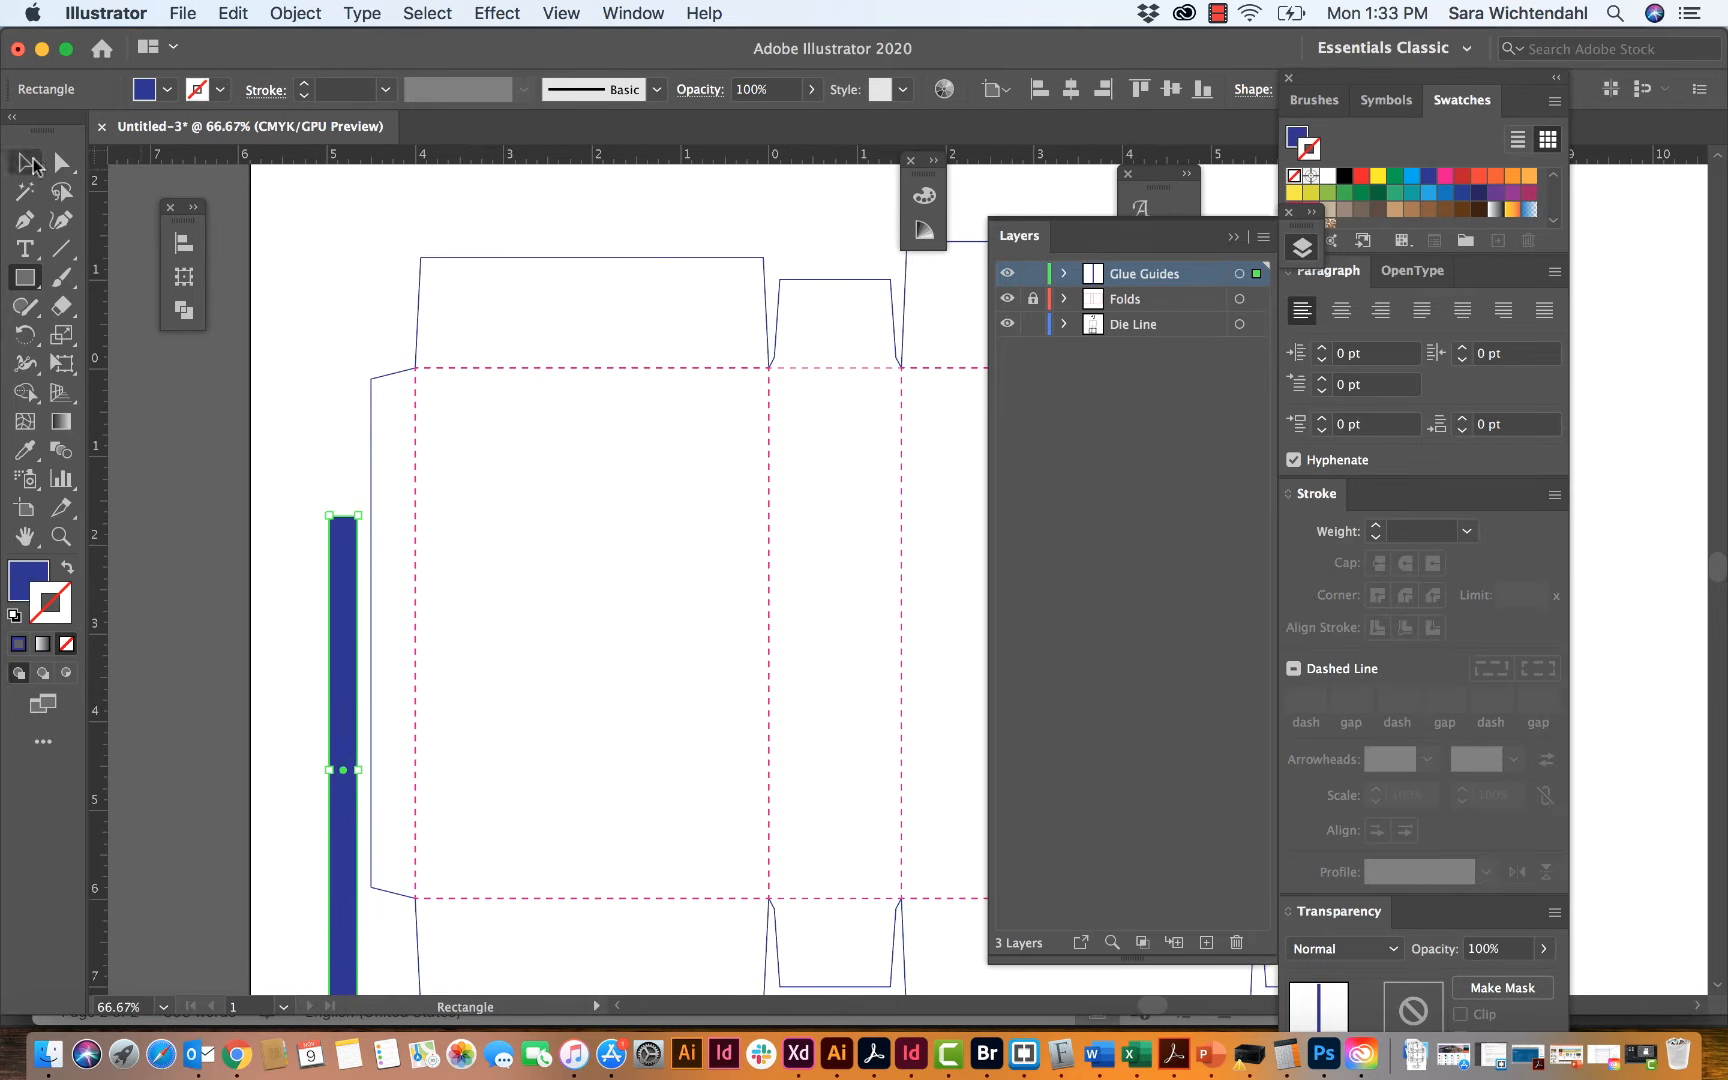
left_click(28, 162)
left_click_drag(346, 598, 397, 457)
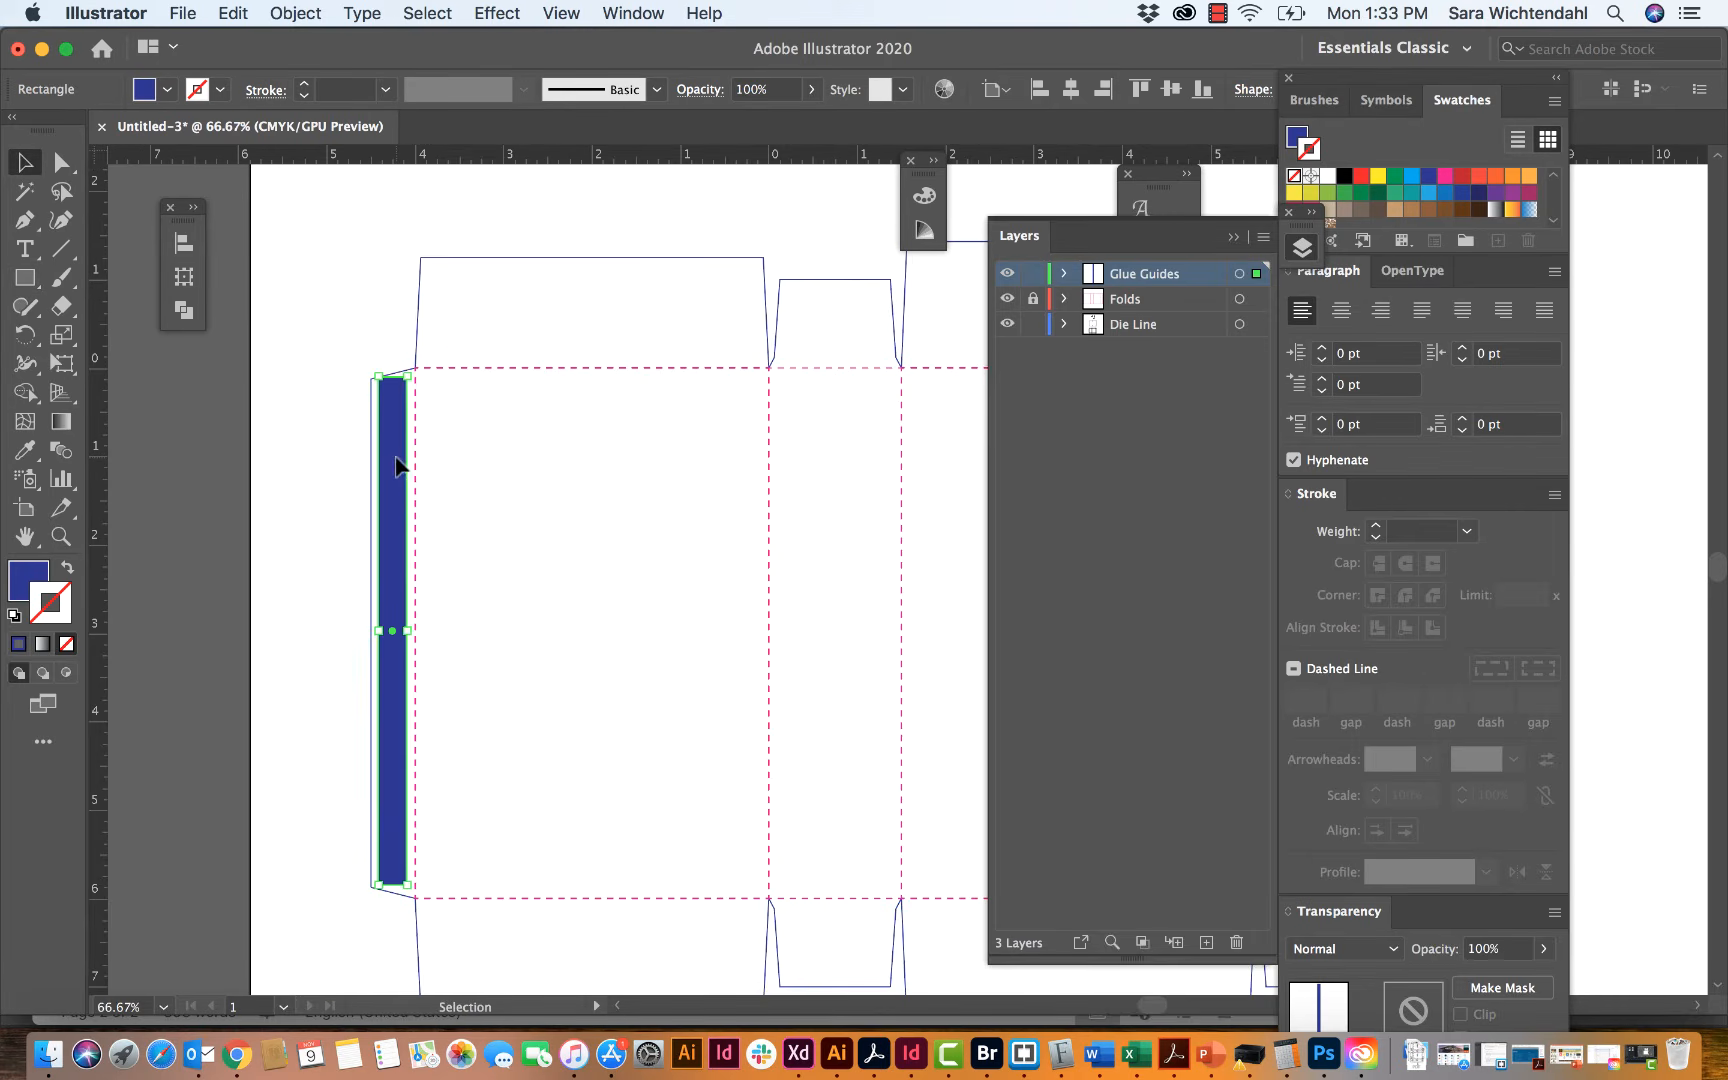
Step: Set the height of the blue glue rectangle to 5.5 in
left_click(183, 277)
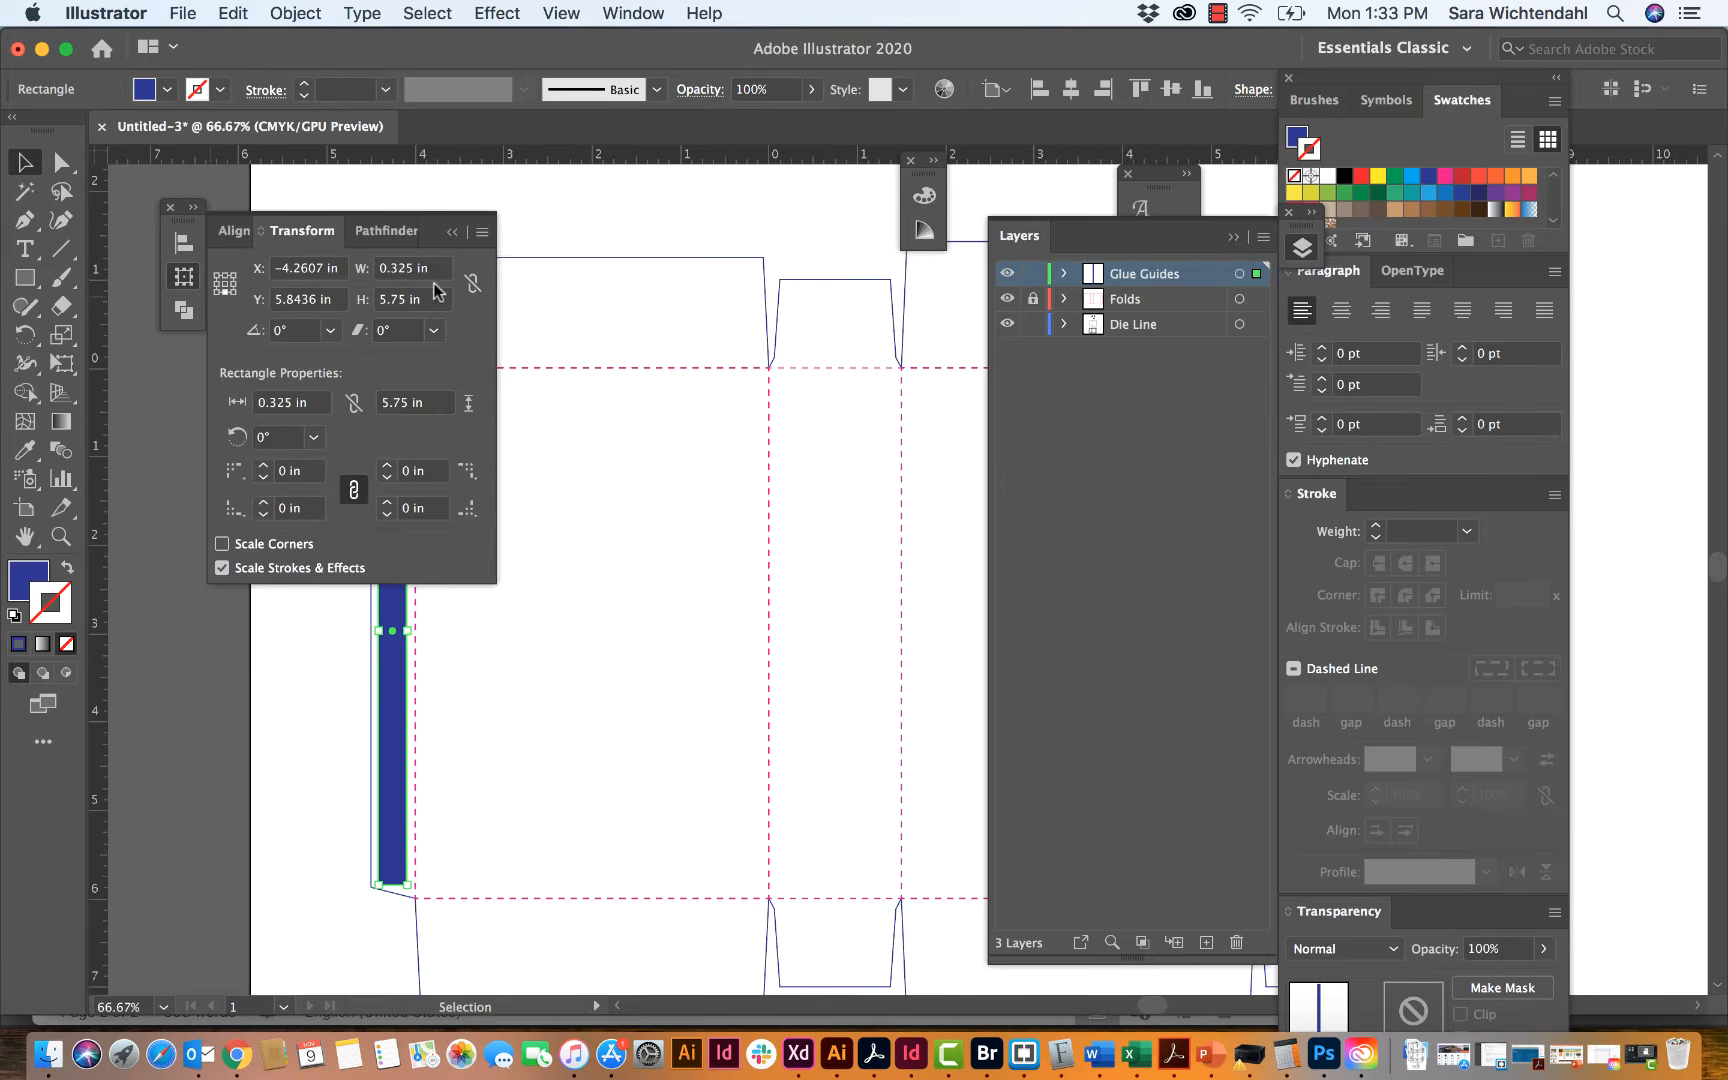
left_click(392, 300)
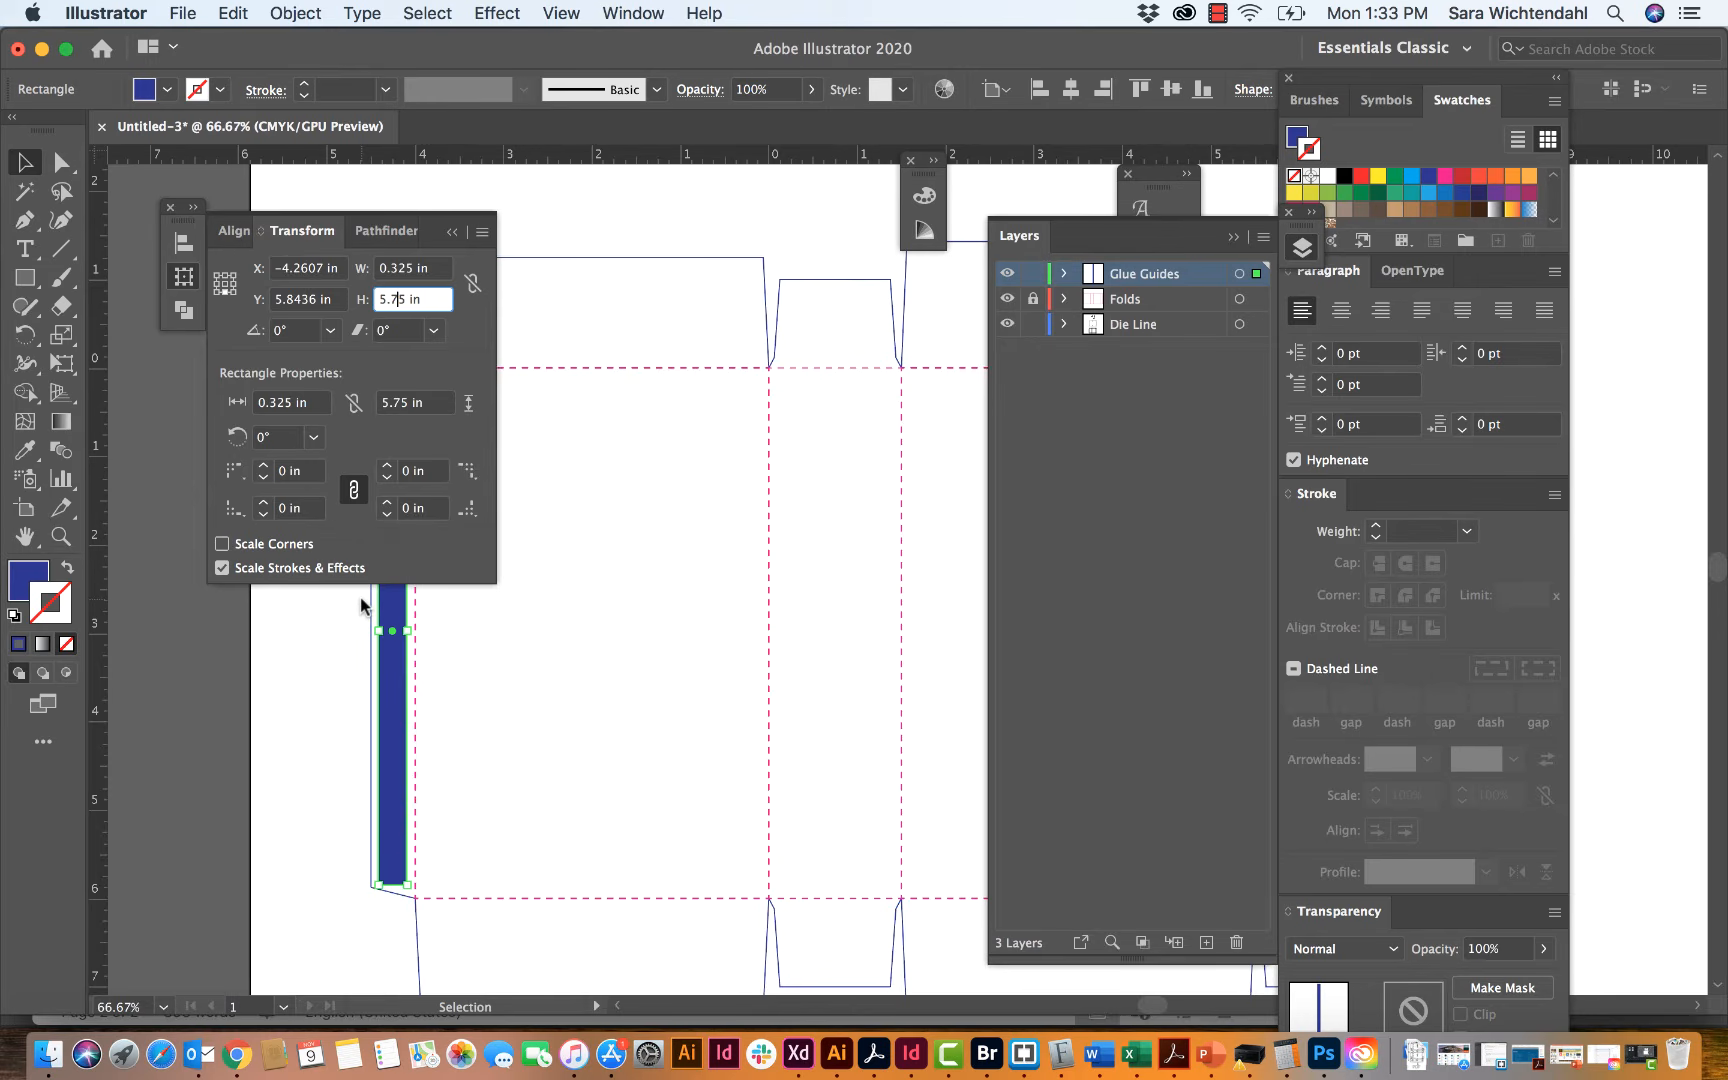
key("BackSpace")
key("Return")
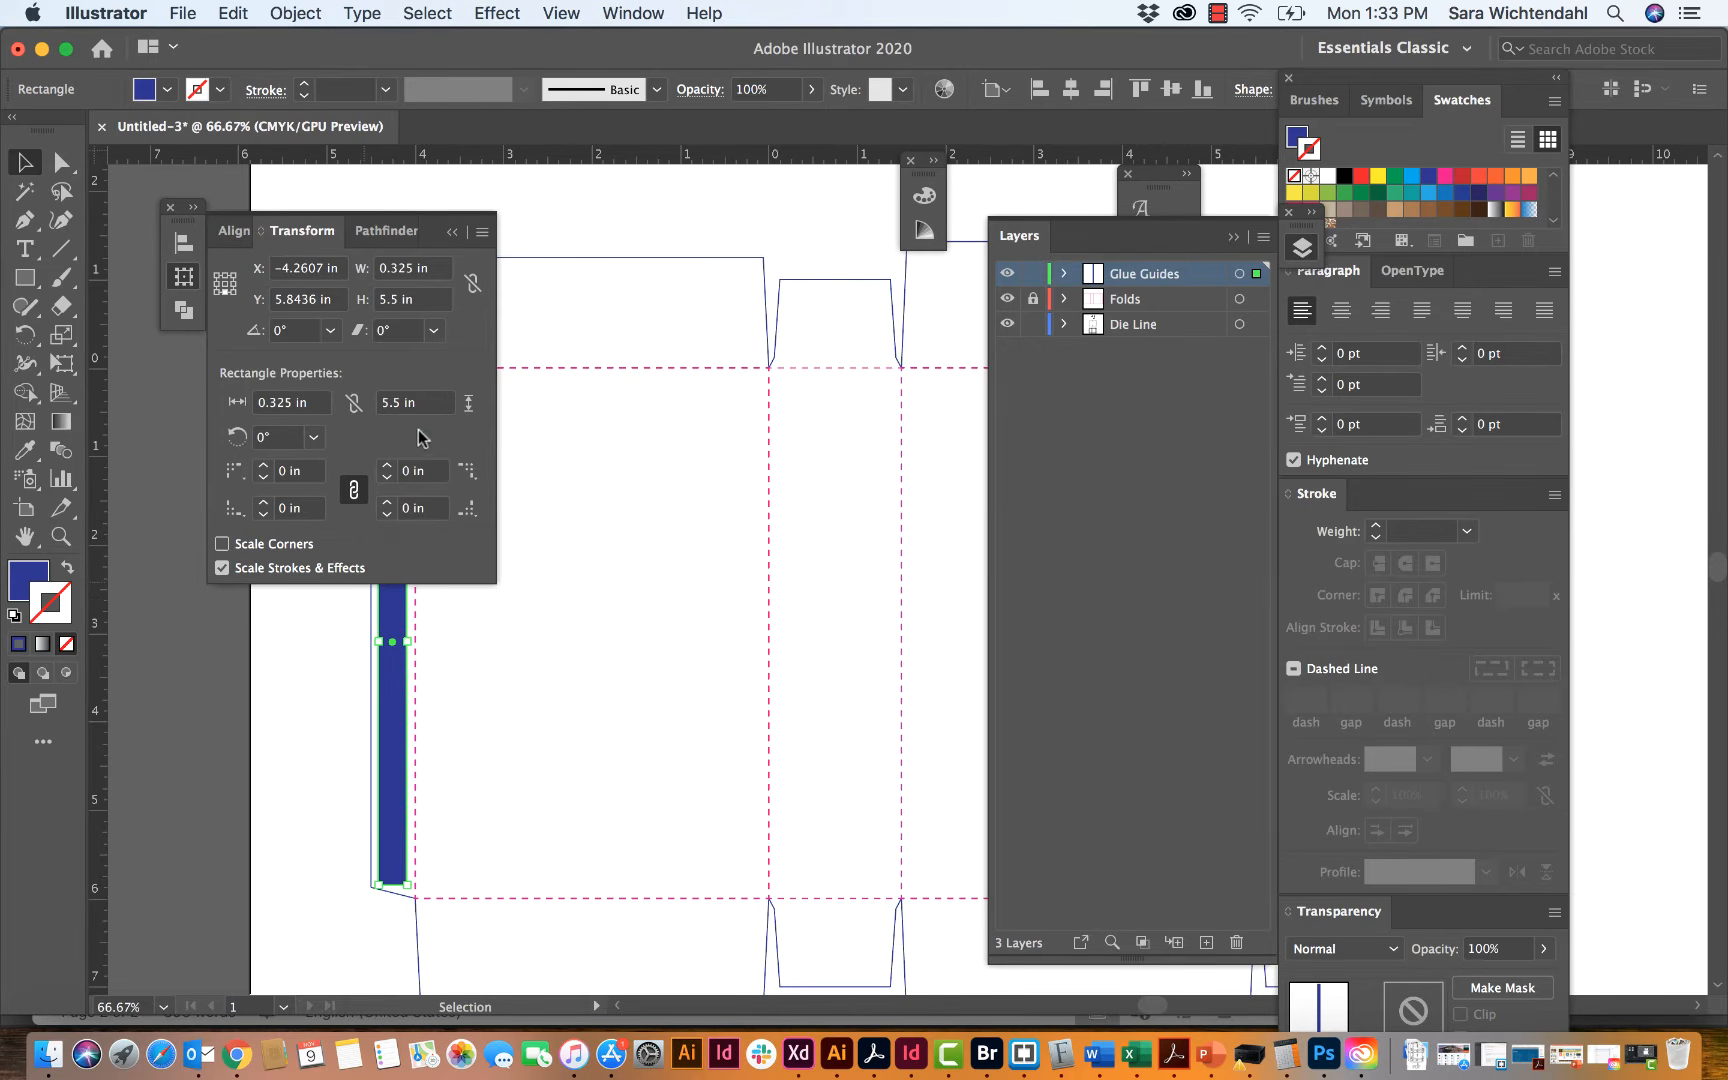
left_click(449, 233)
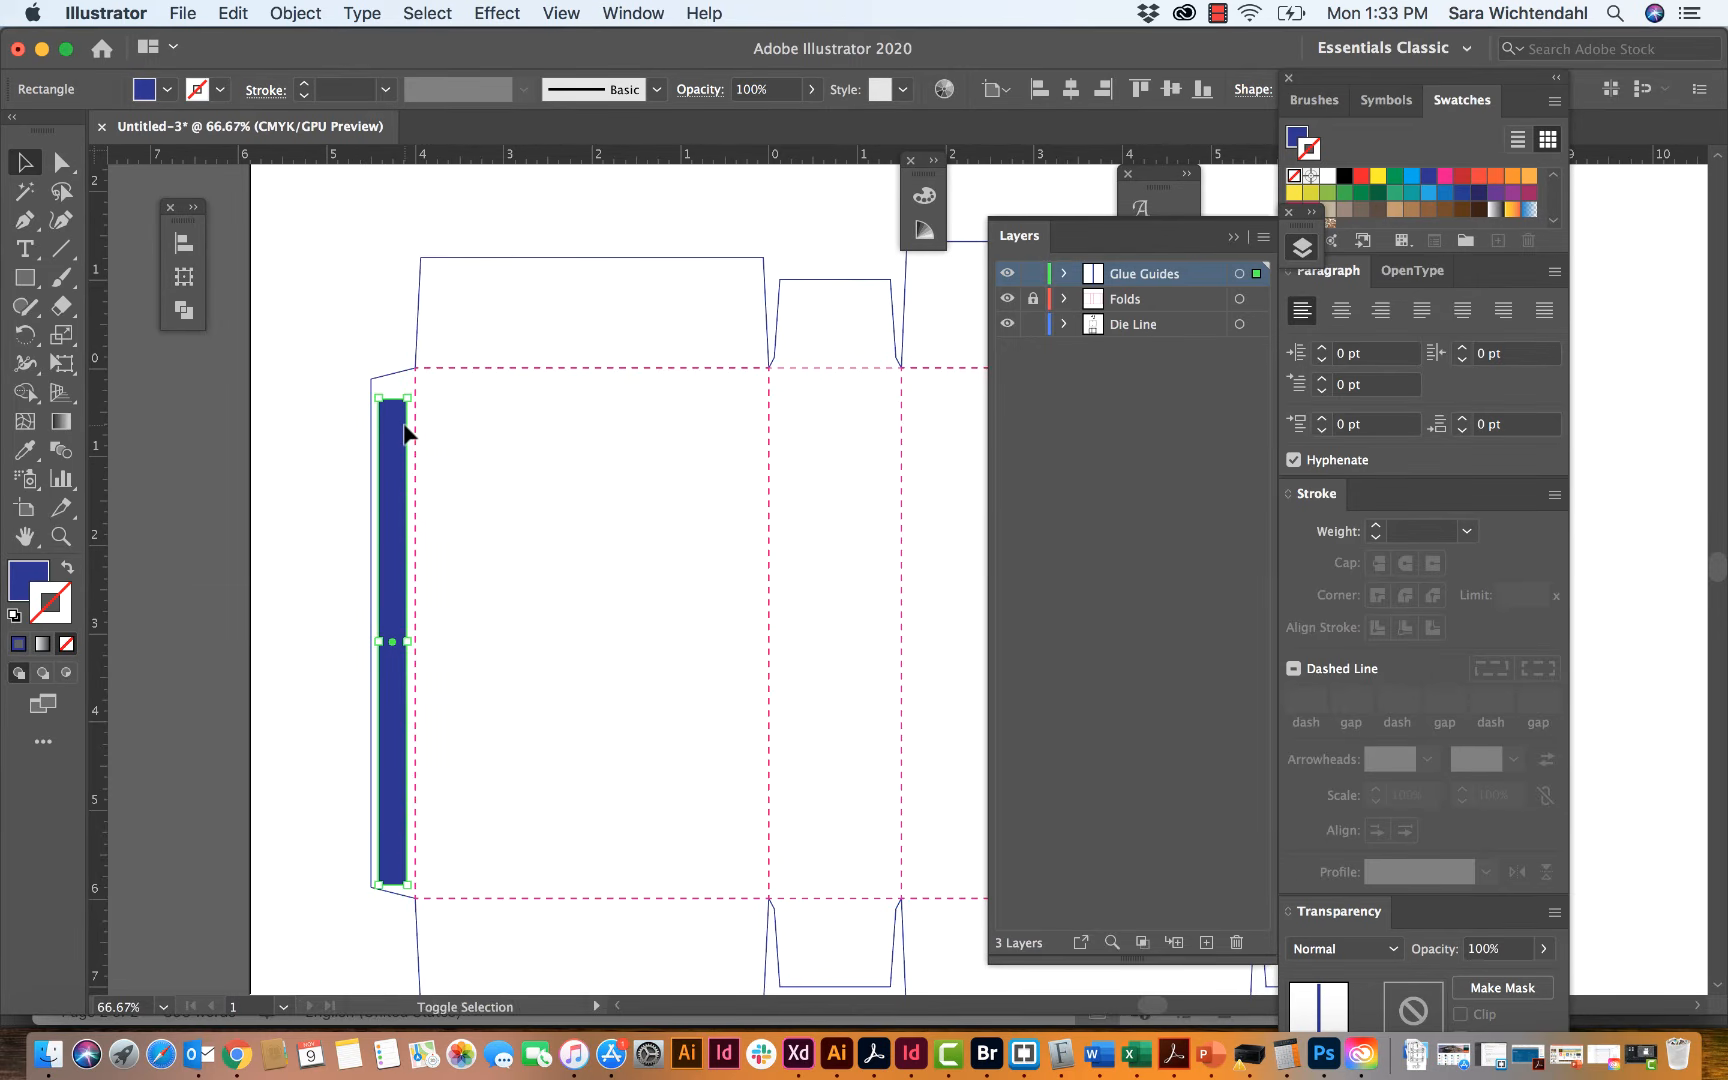
Step: Nudge the blue rectangle upward until it is vertically centered in the glue tab, and deselect it
key("shift+Up")
key("Down")
key("Down")
key("Down")
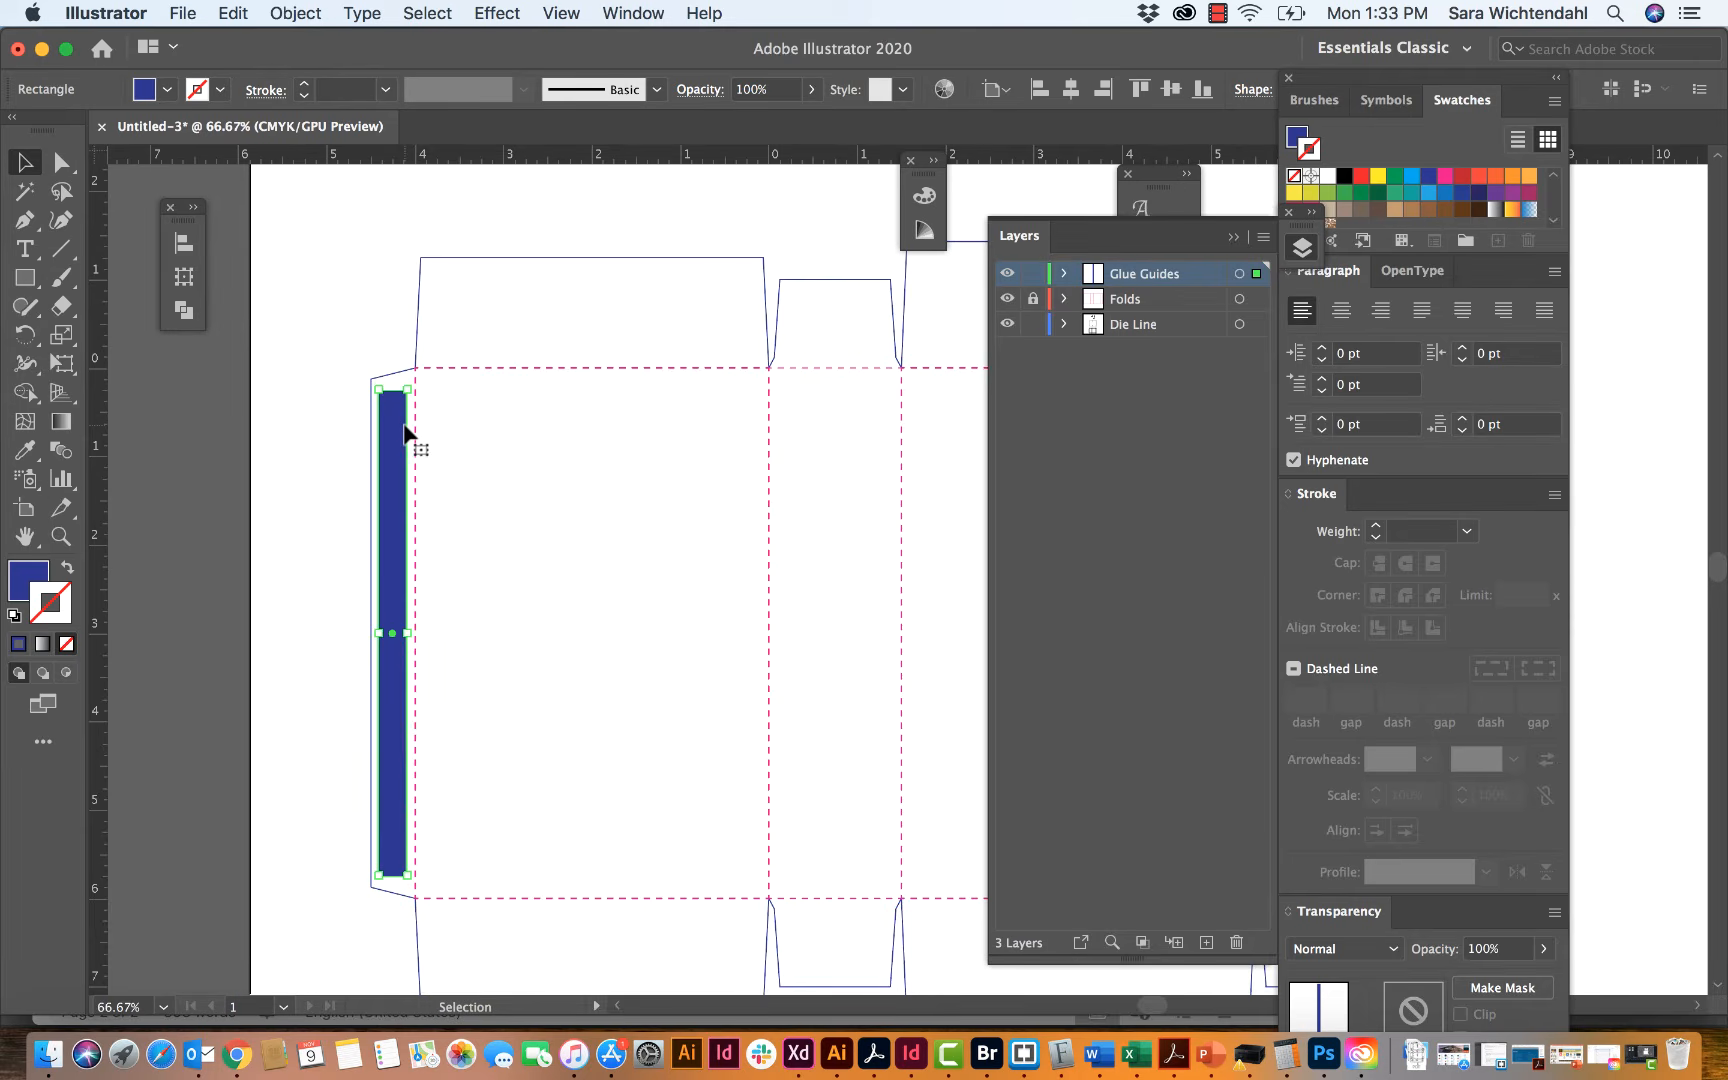
left_click(297, 491)
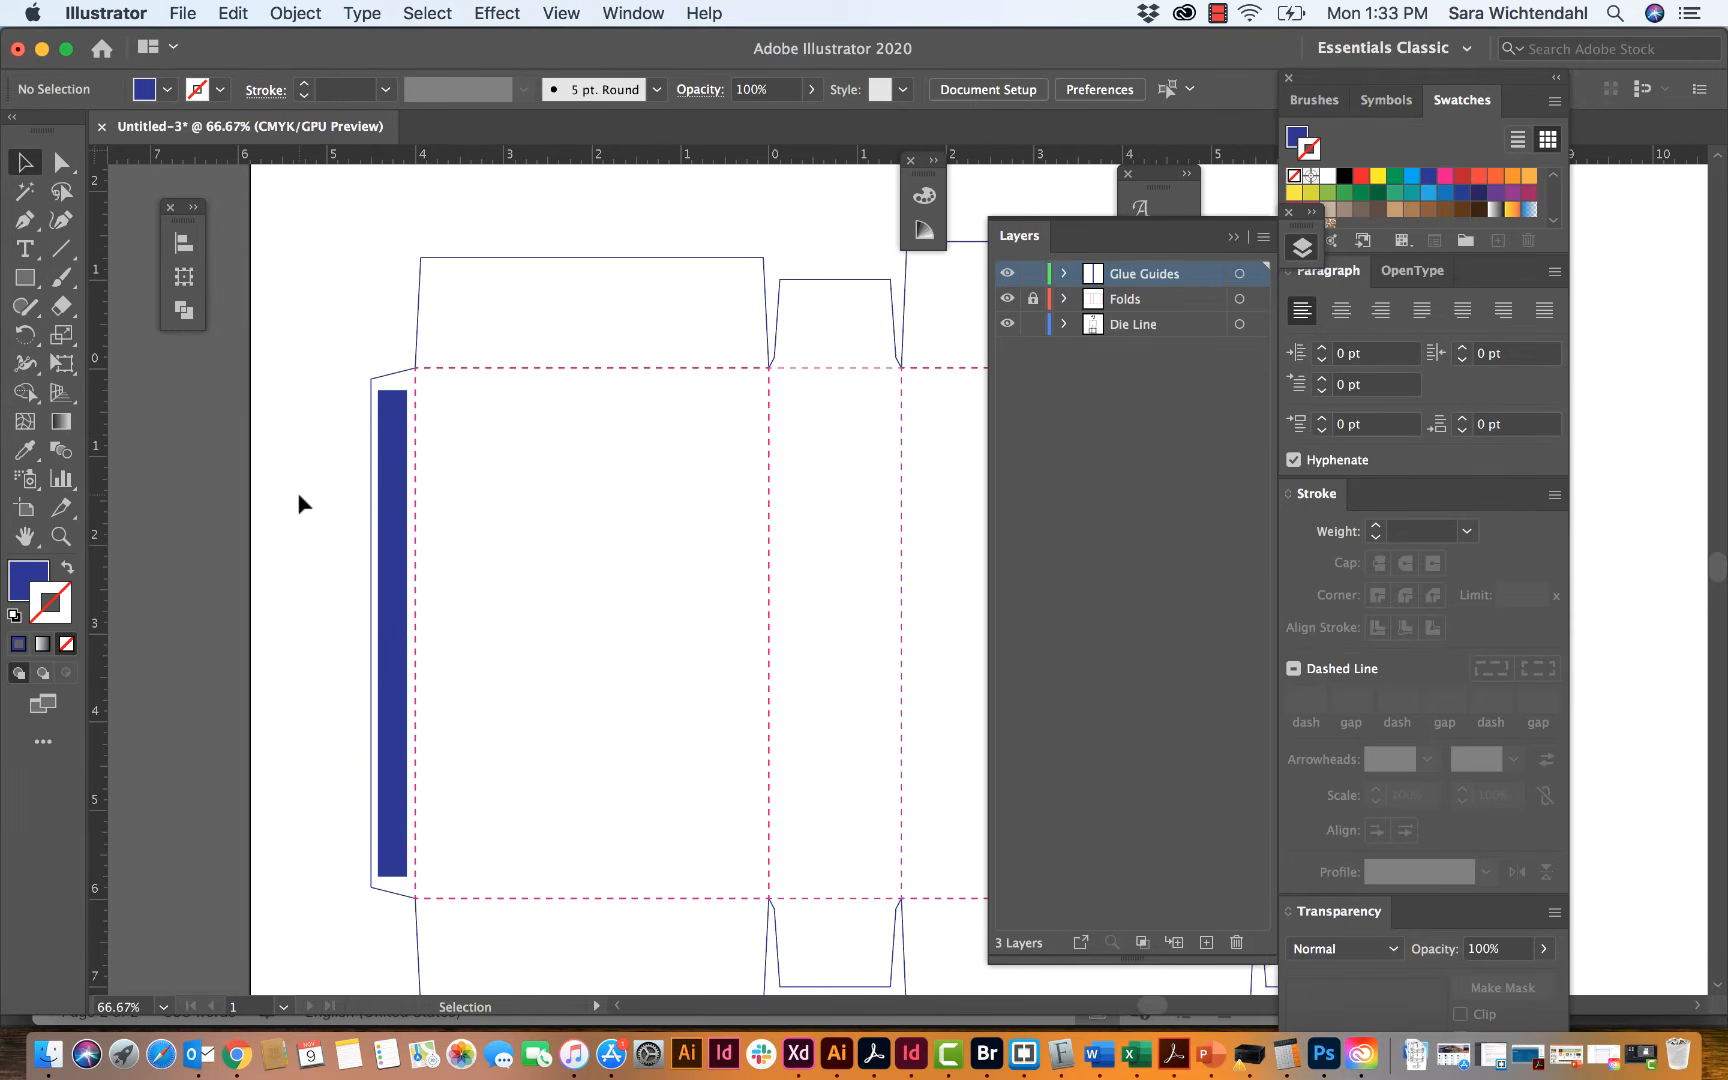
Step: Add the text label "Glue" on the blank area beside the glue tab and color it white
left_click(391, 622)
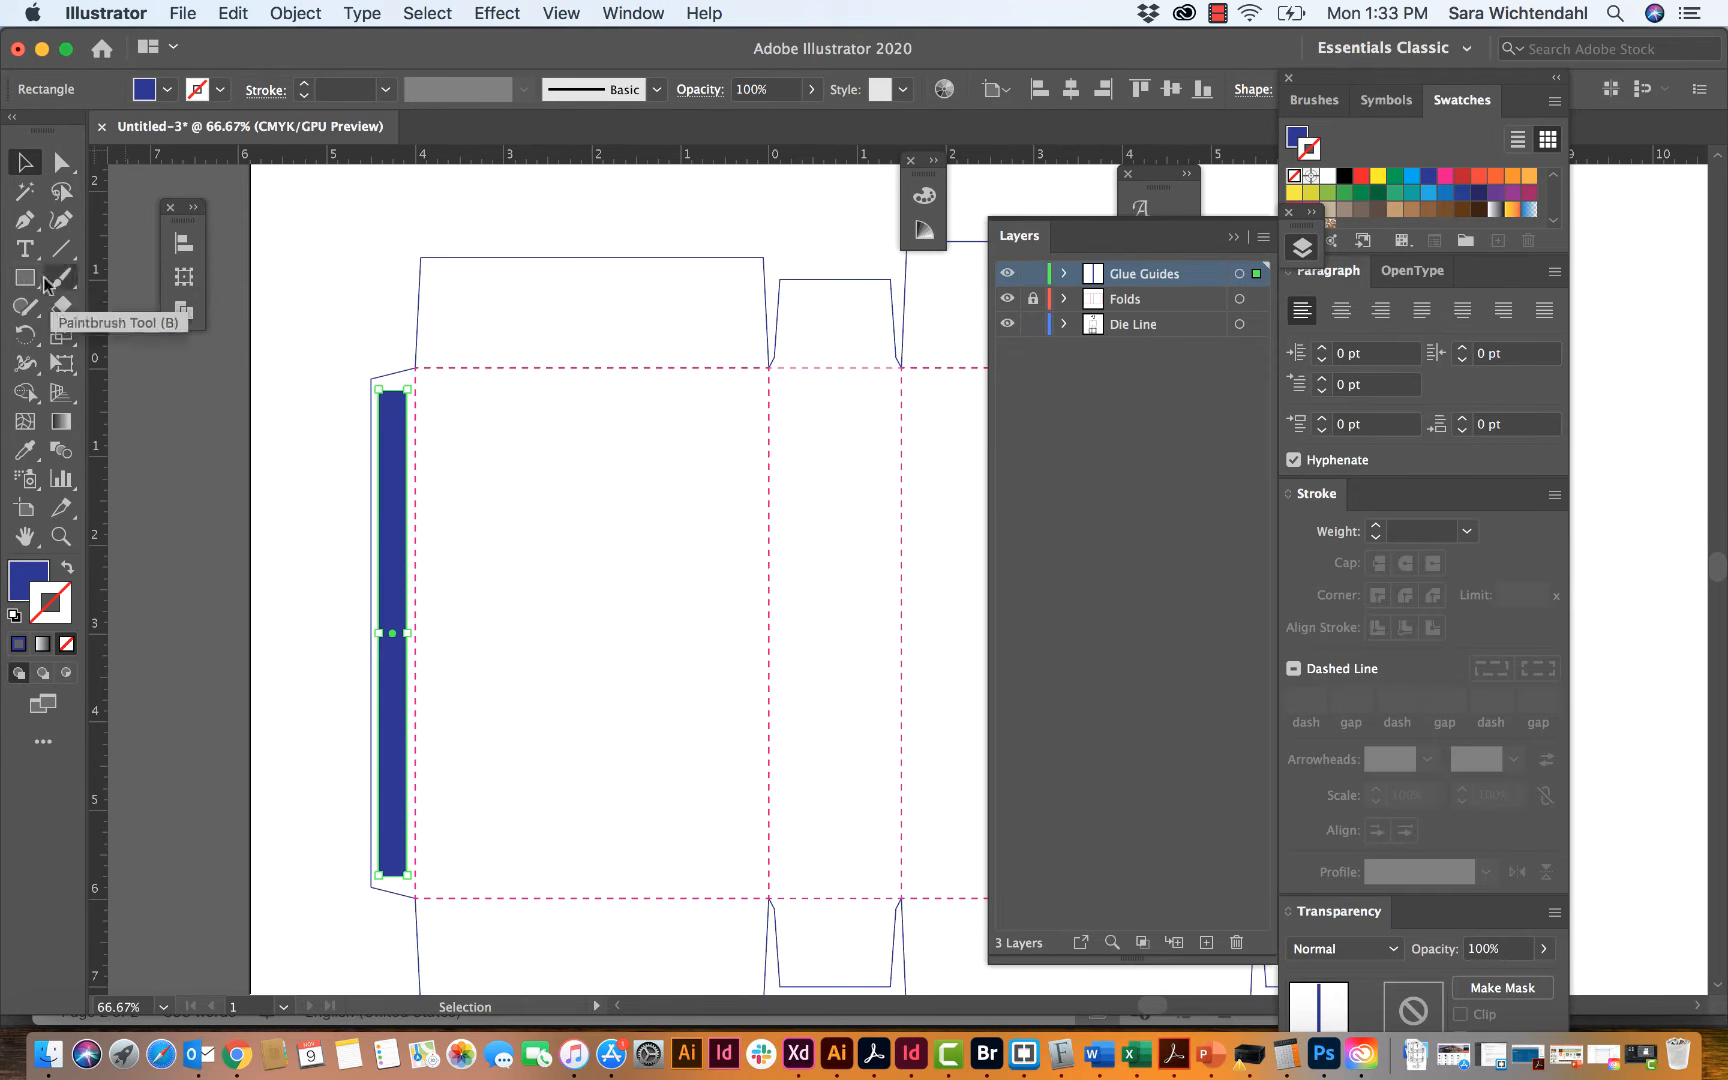
left_click(26, 248)
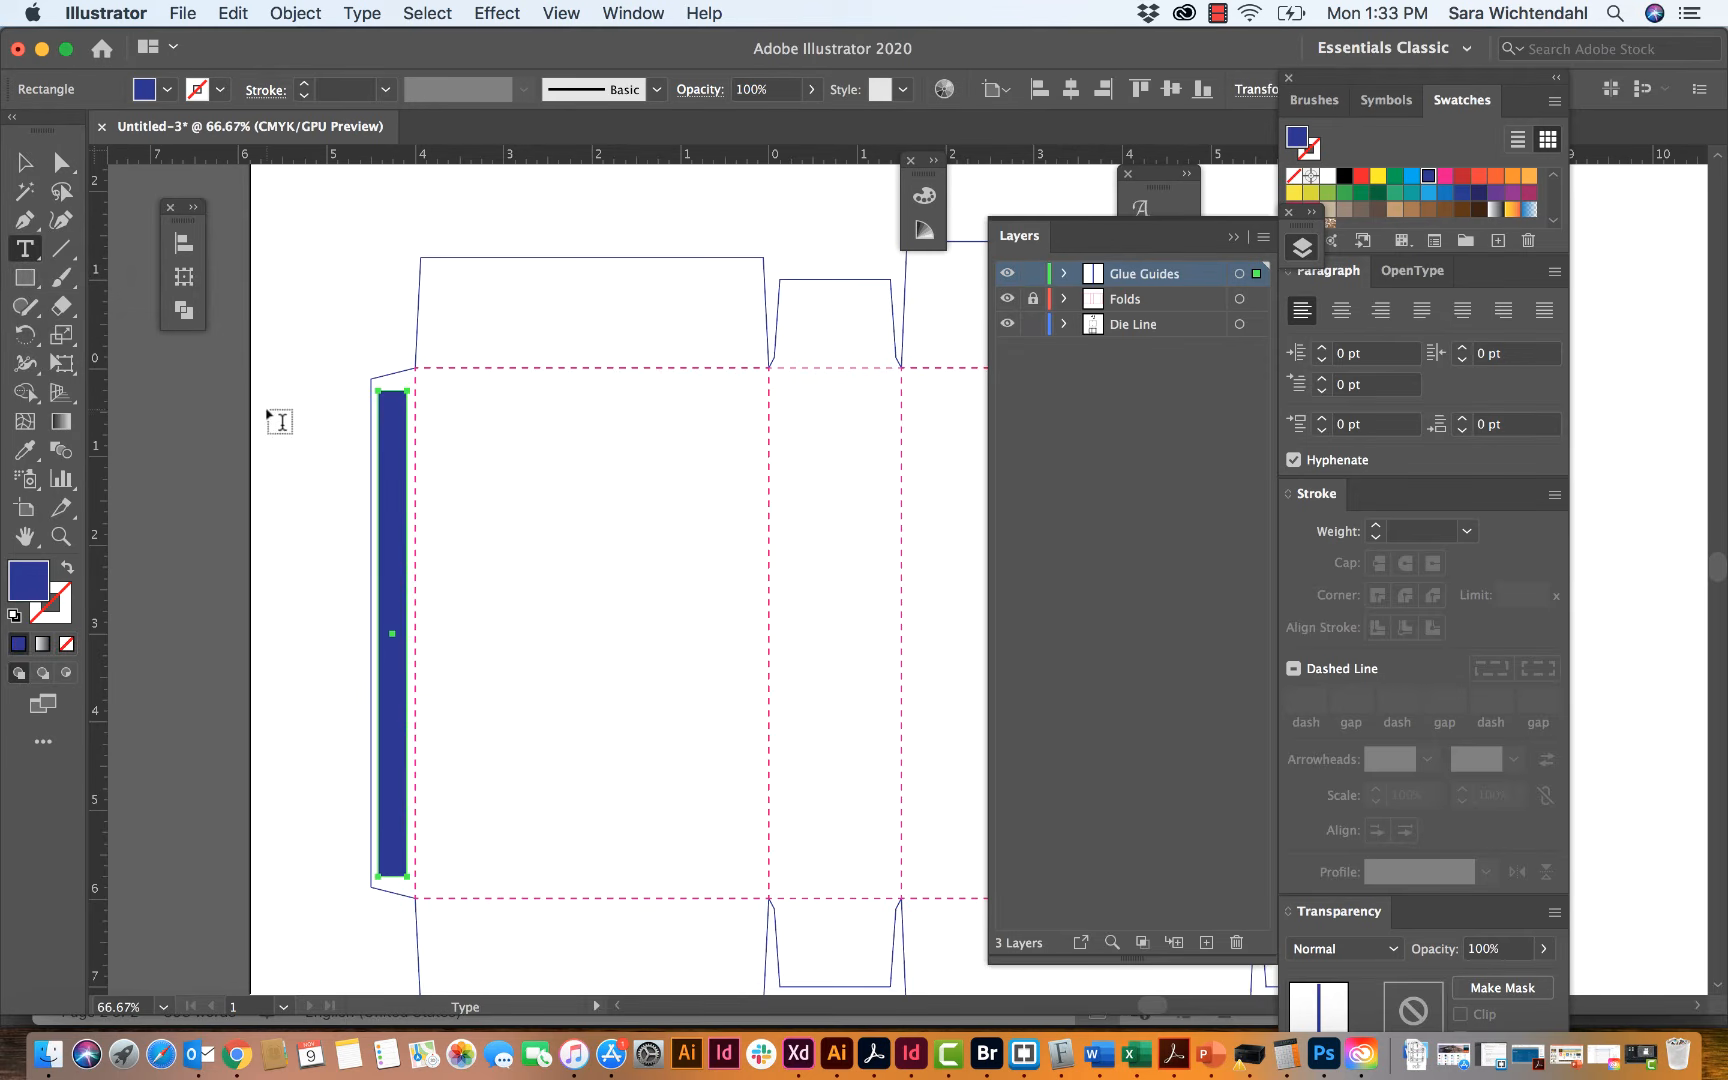
left_click(266, 405)
type("Glue")
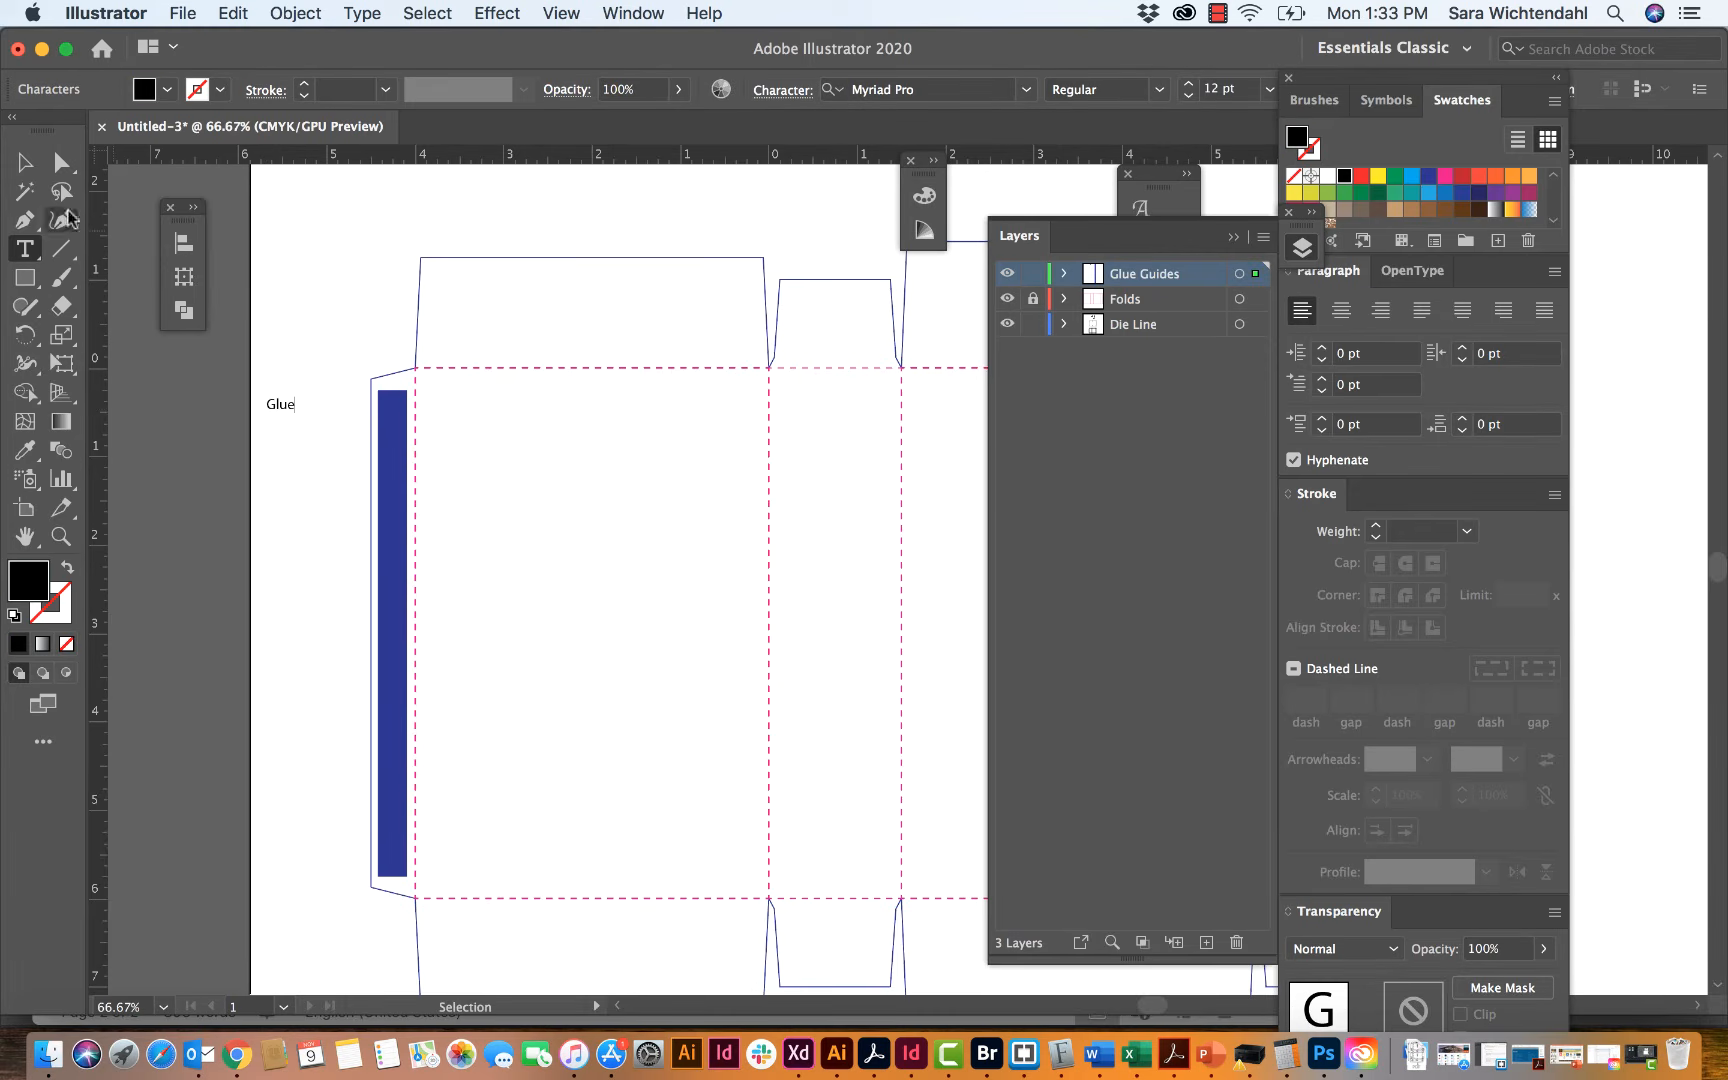
left_click(25, 161)
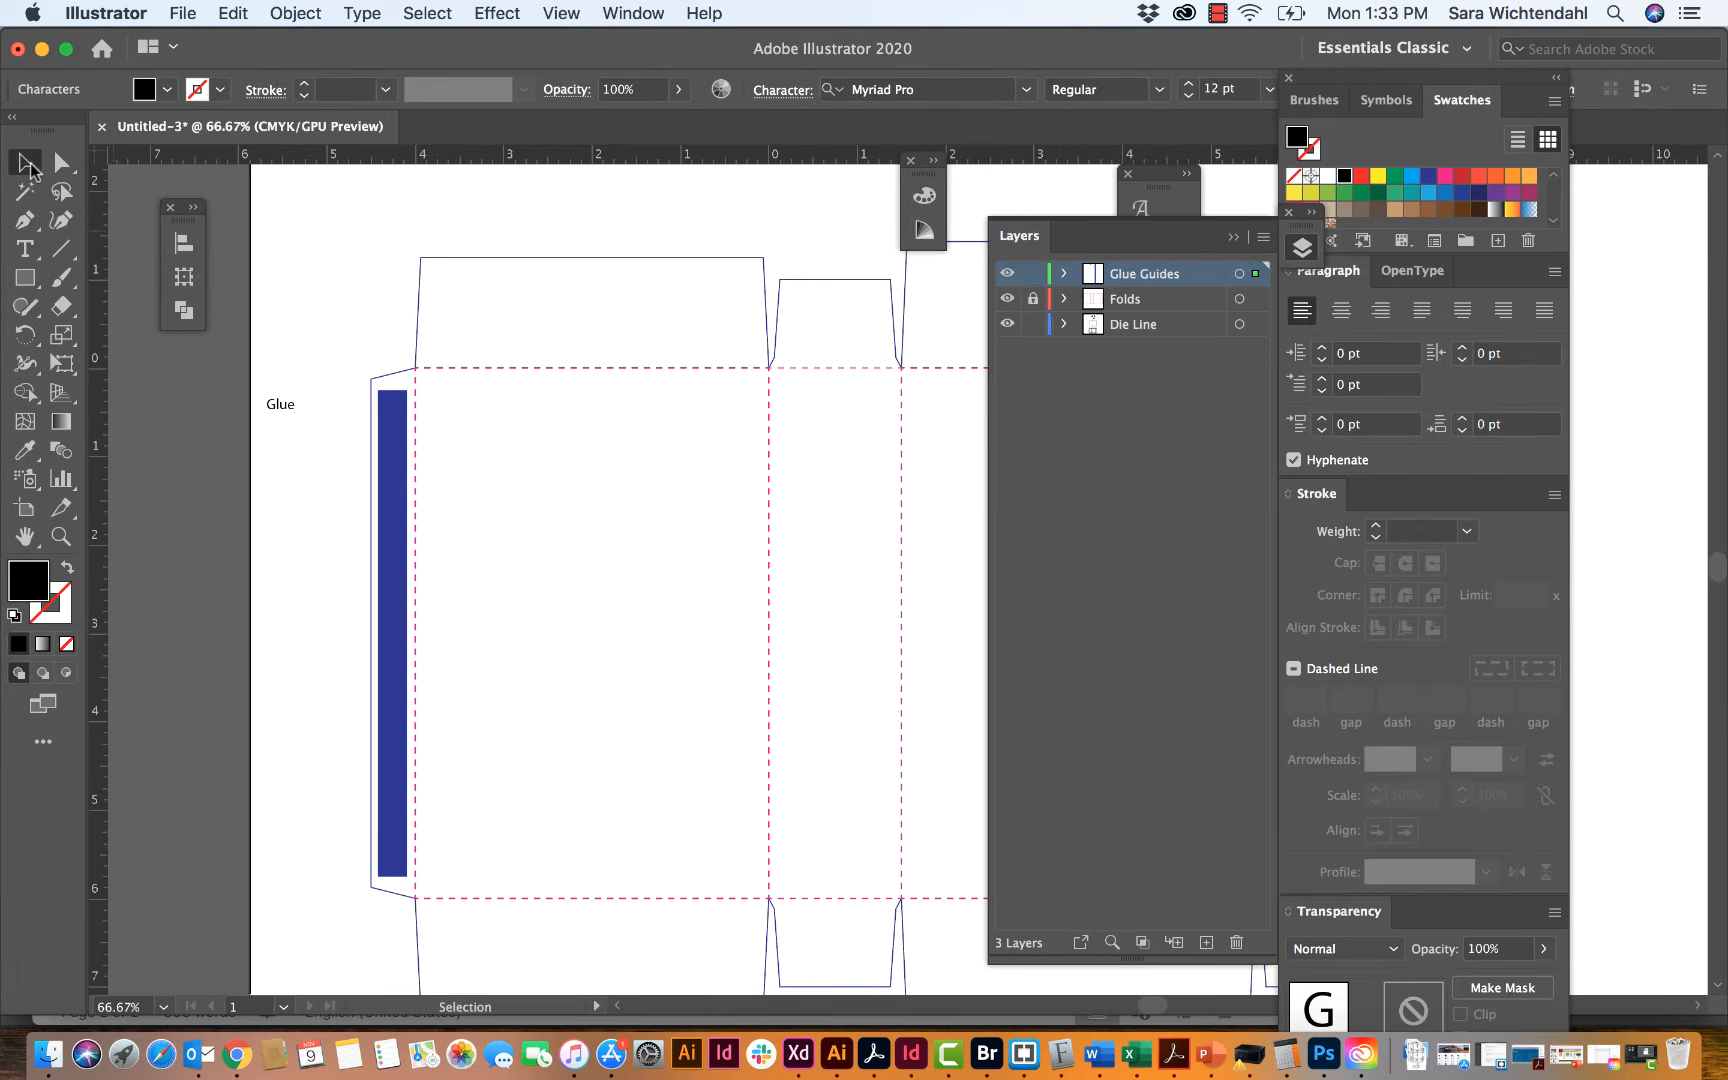
left_click(1327, 176)
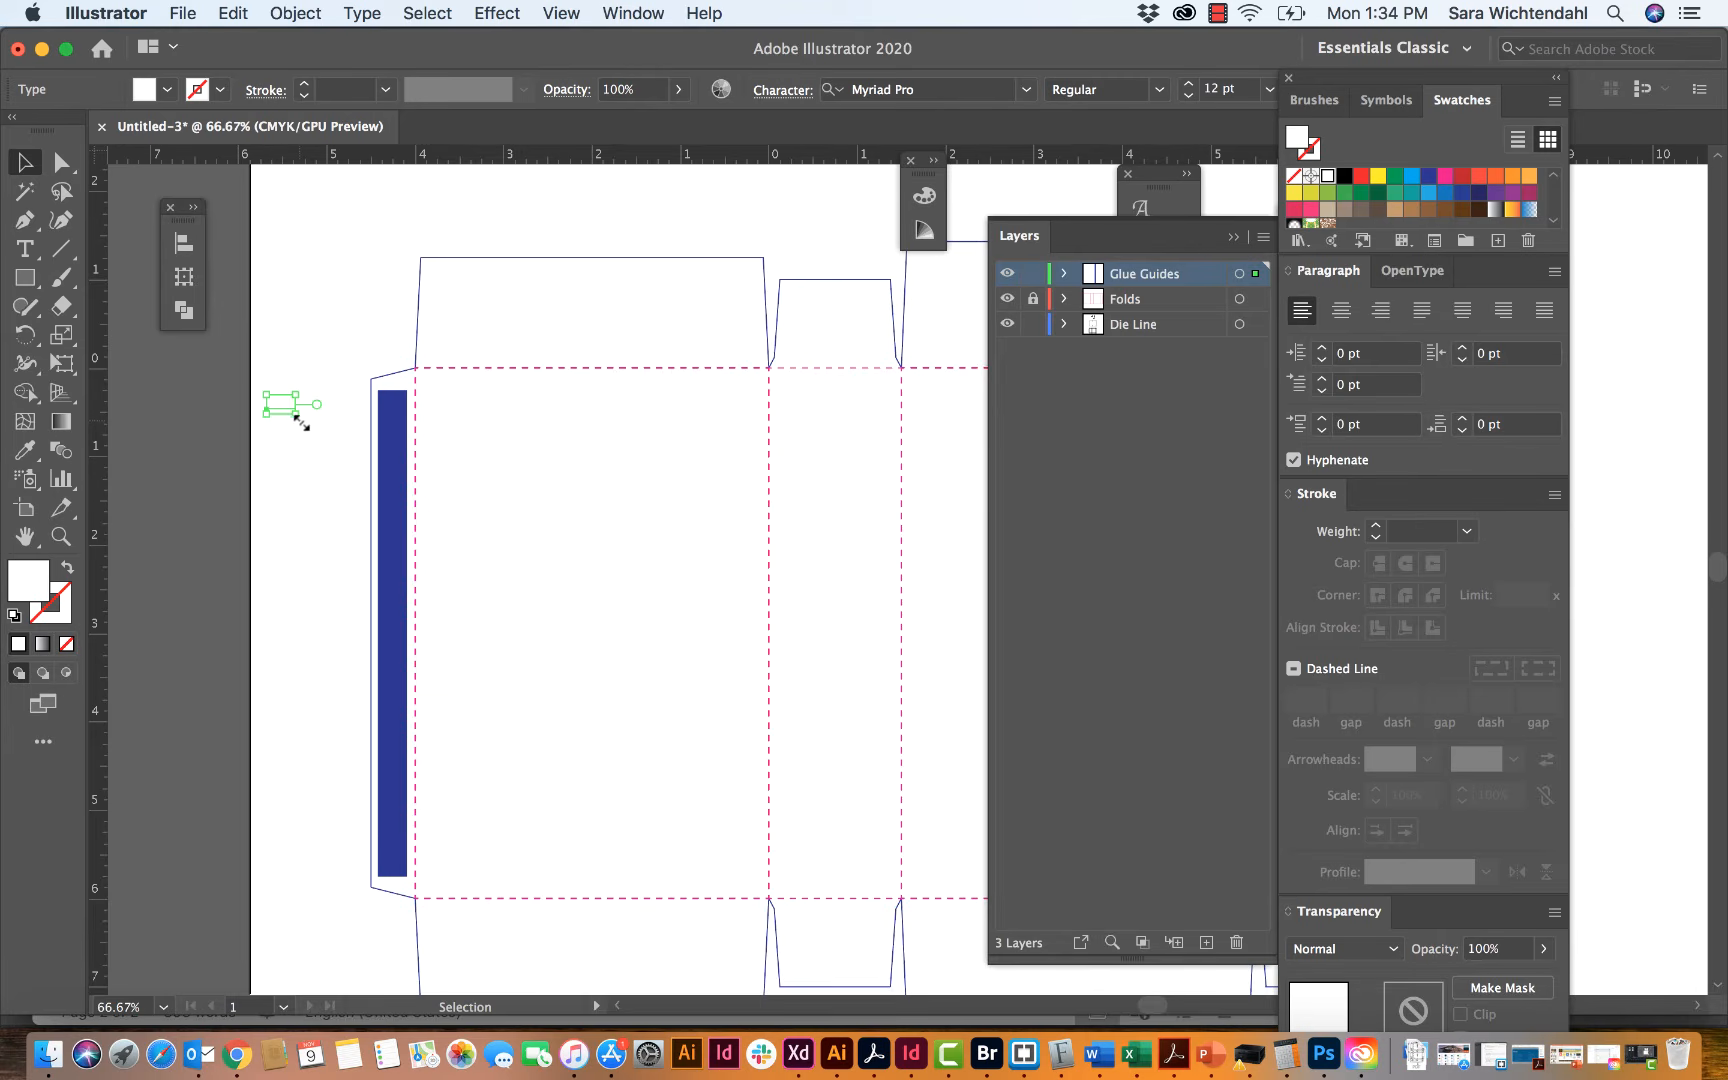
Step: Rotate the "Glue" label 90° and place it at the middle of the blue rectangle, and deselect it
left_click(184, 277)
left_click(329, 331)
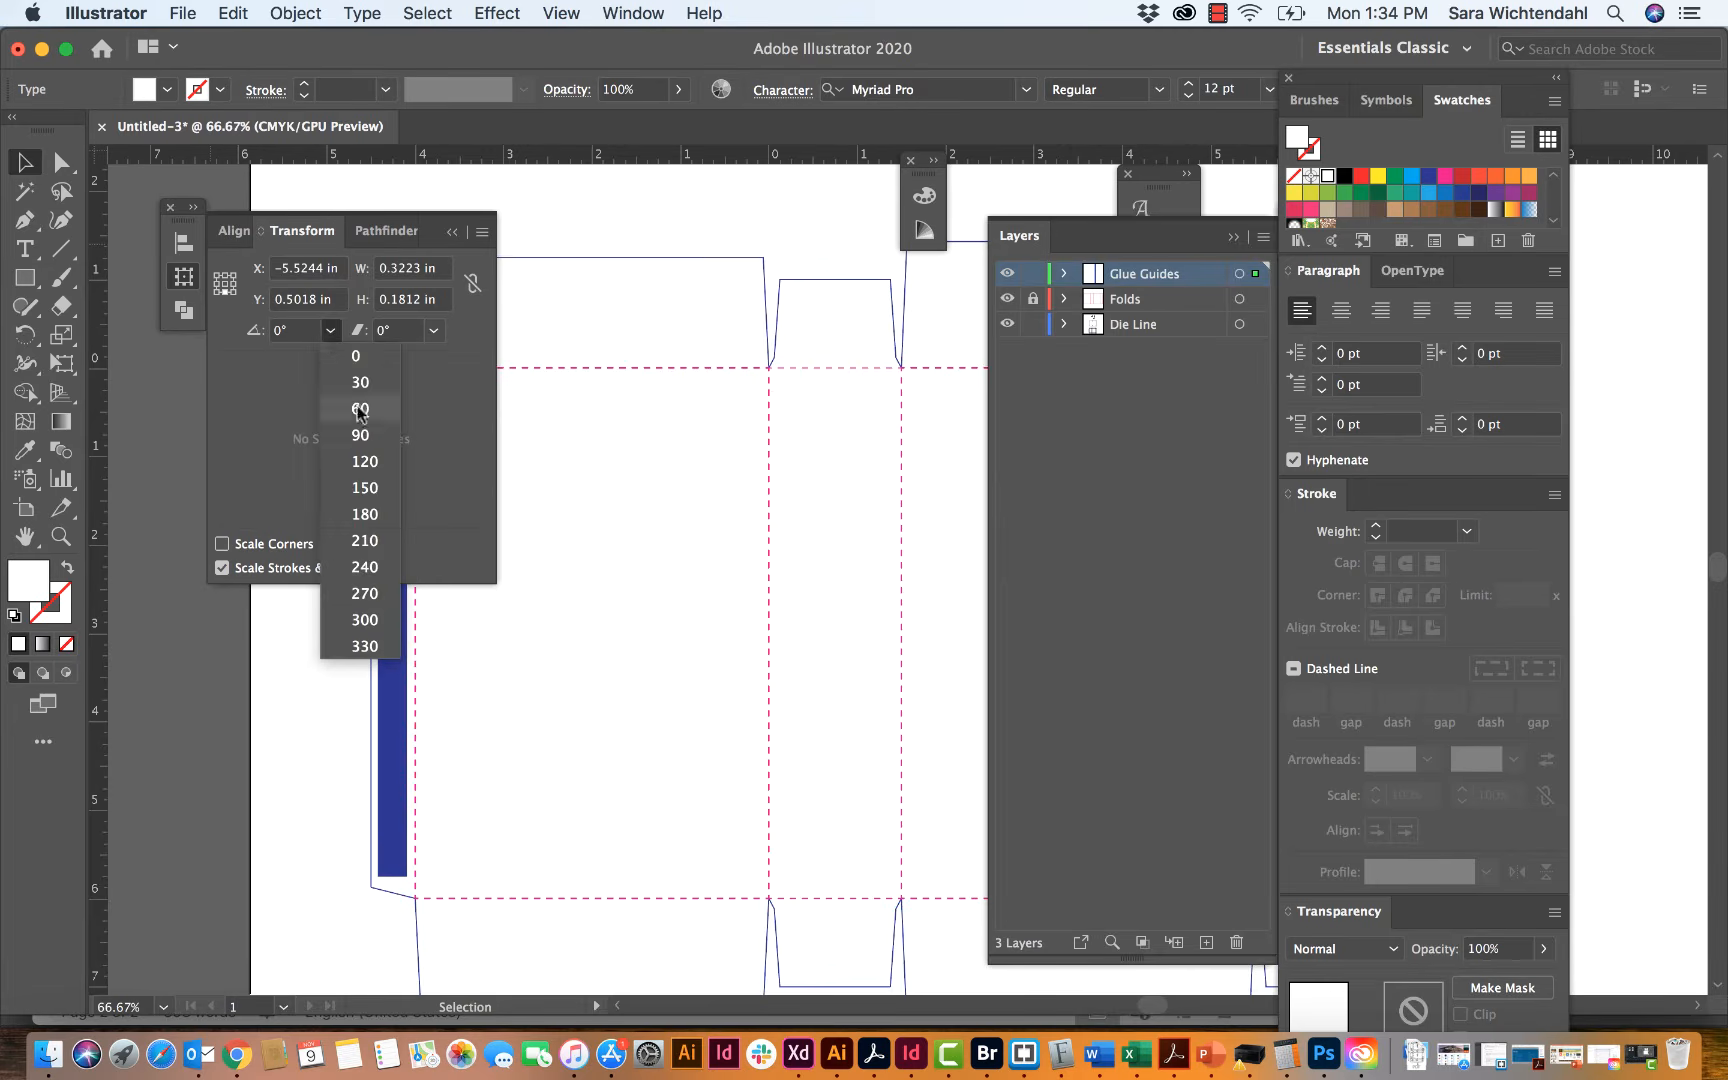
left_click(345, 434)
left_click(452, 231)
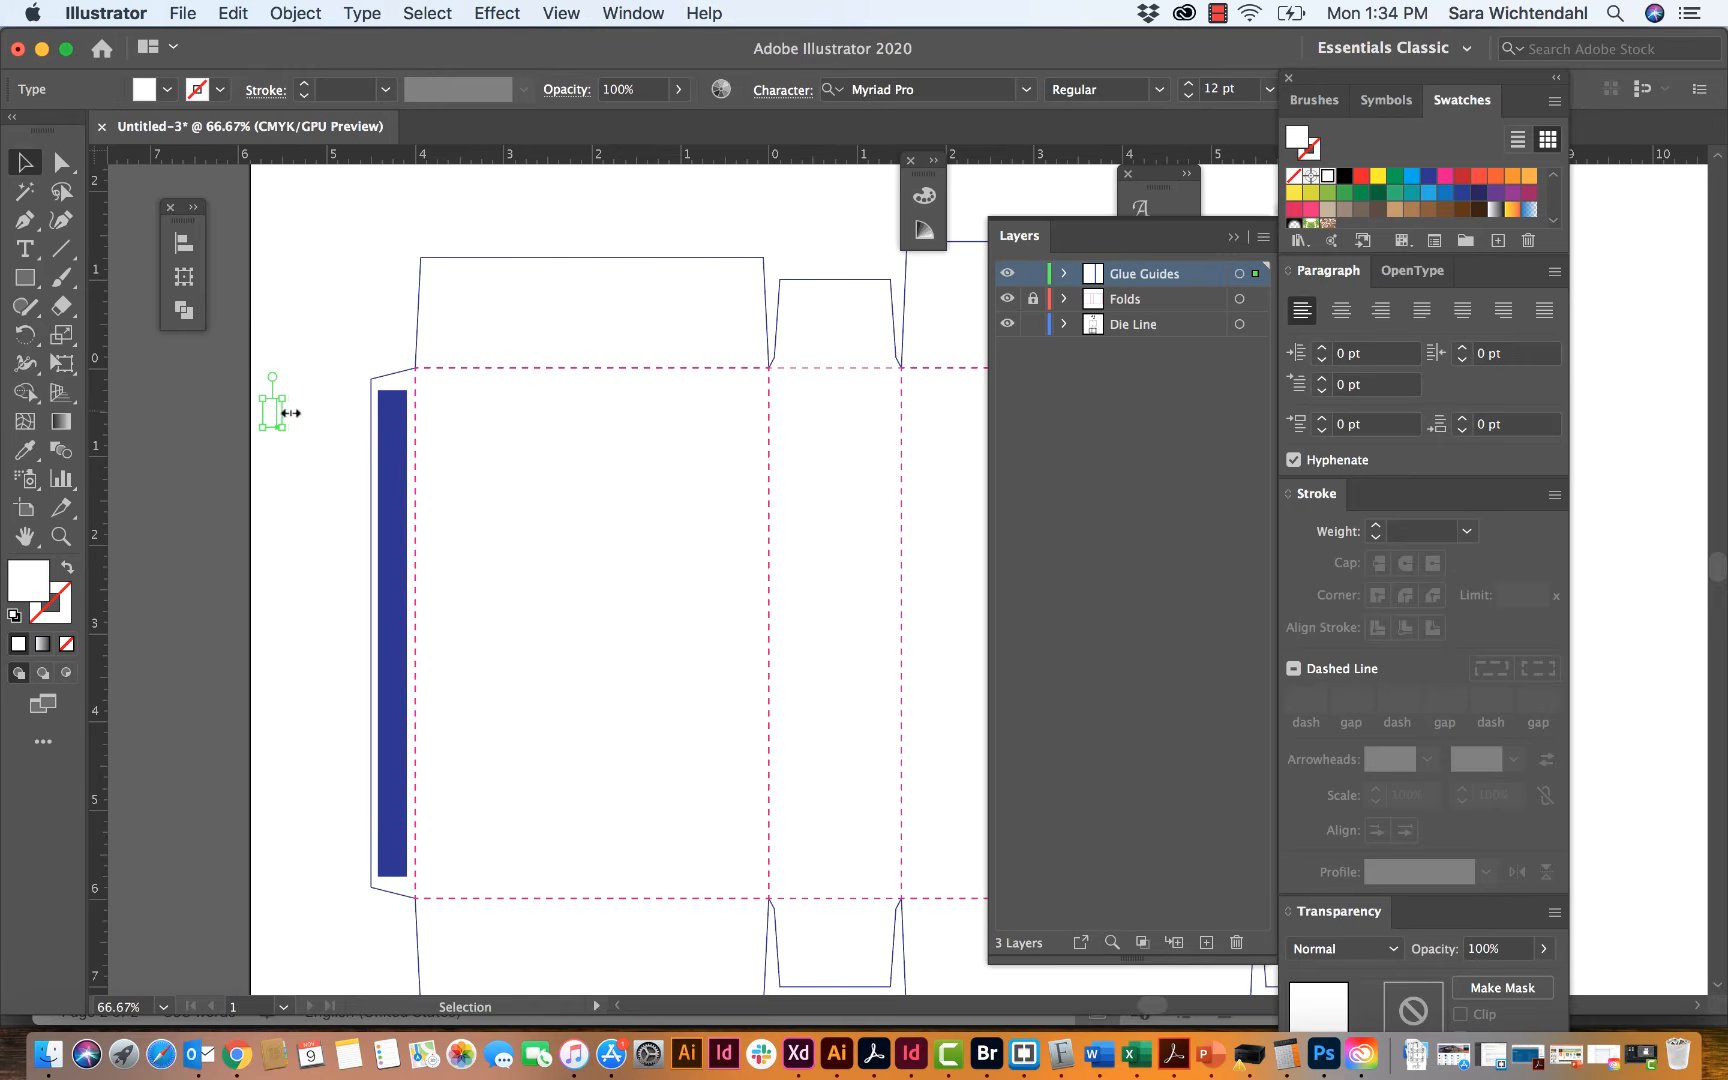
left_click_drag(272, 420, 390, 650)
left_click(288, 656)
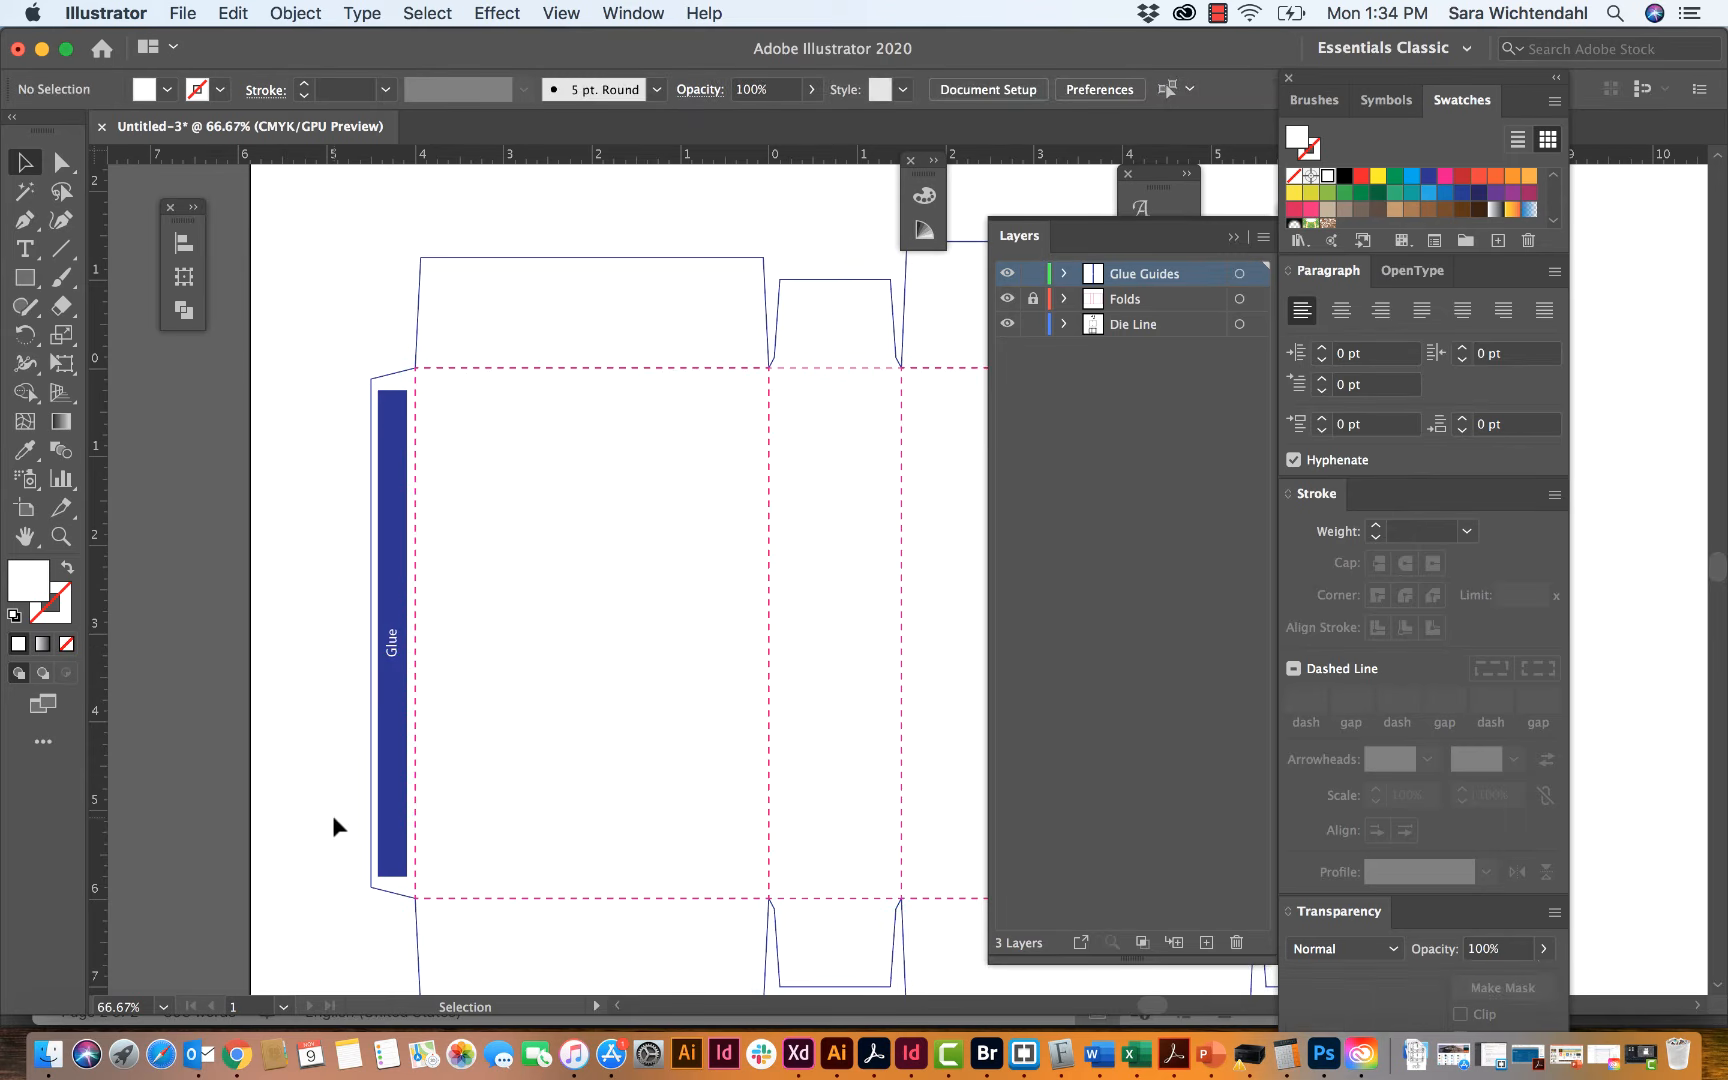
Step: Create a rectangle 3.5 in wide and 0.25 in high near the outer edge of the first panel's lower flap
scroll(332, 825, "right", 5)
scroll(332, 825, "left", 4)
scroll(332, 825, "down", 1)
scroll(334, 825, "left", 3)
scroll(334, 825, "down", 1)
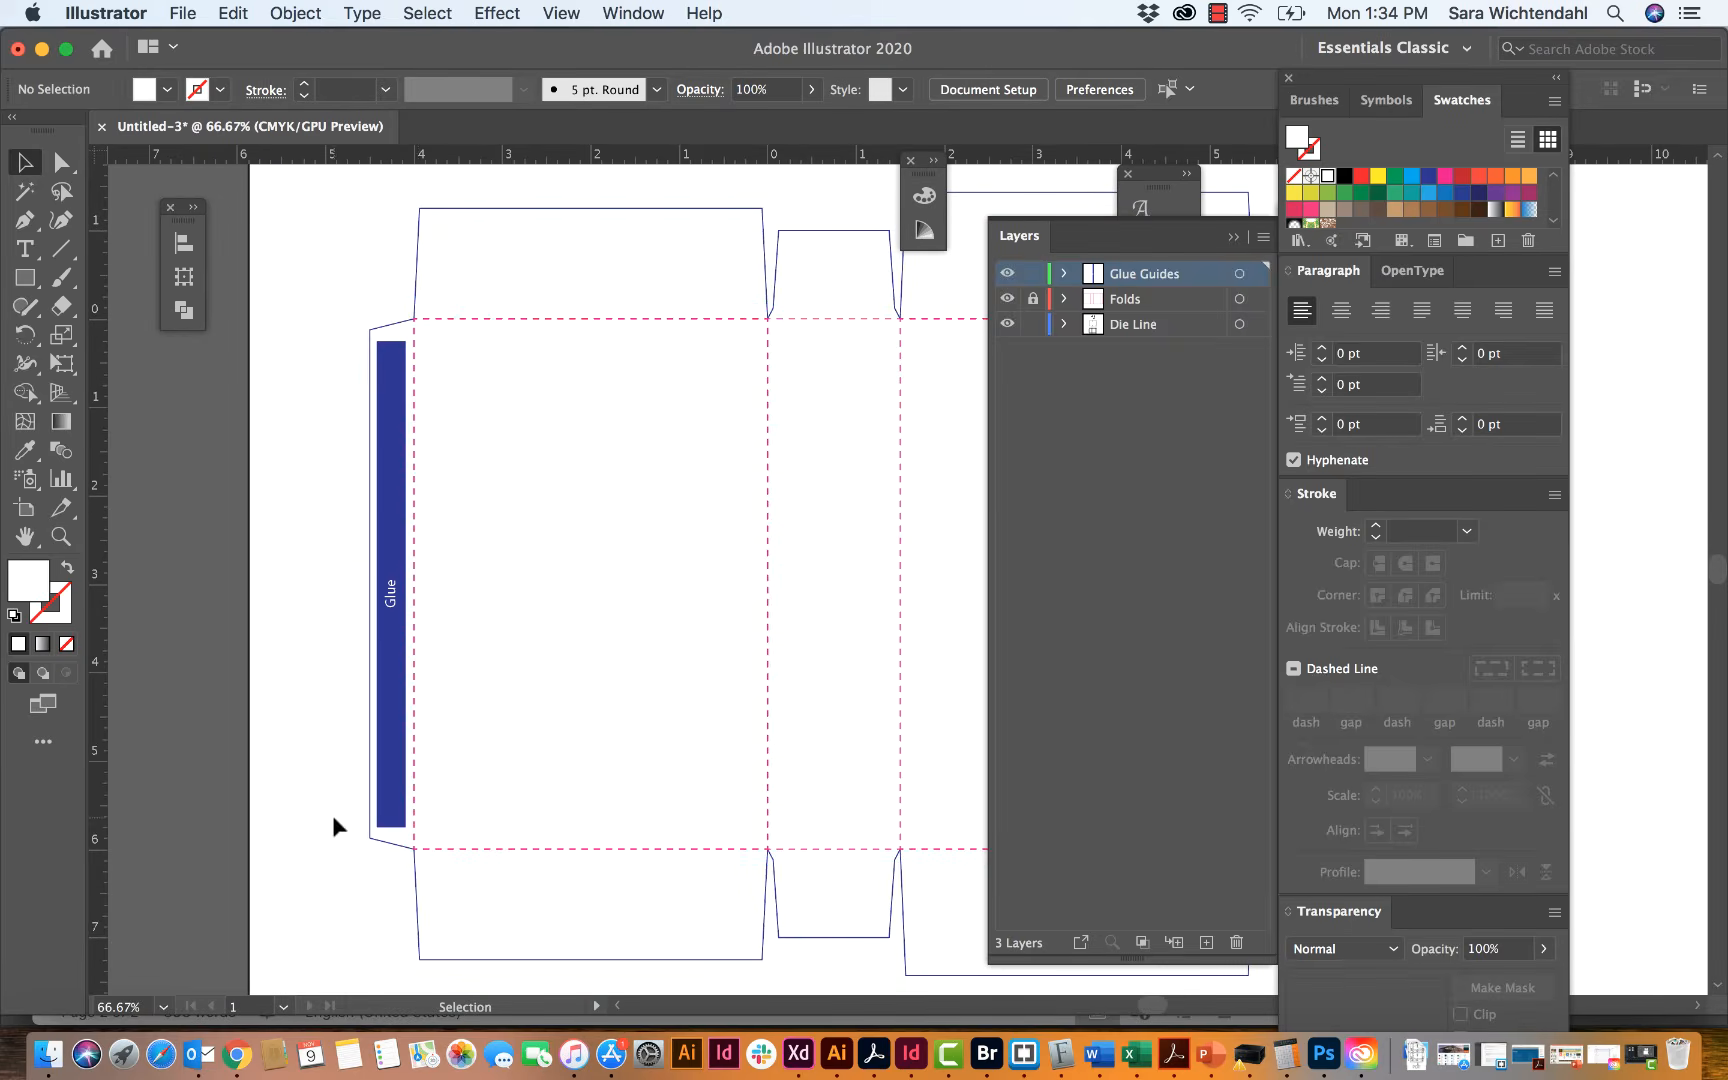
scroll(654, 430, "right", 5)
scroll(654, 430, "down", 3)
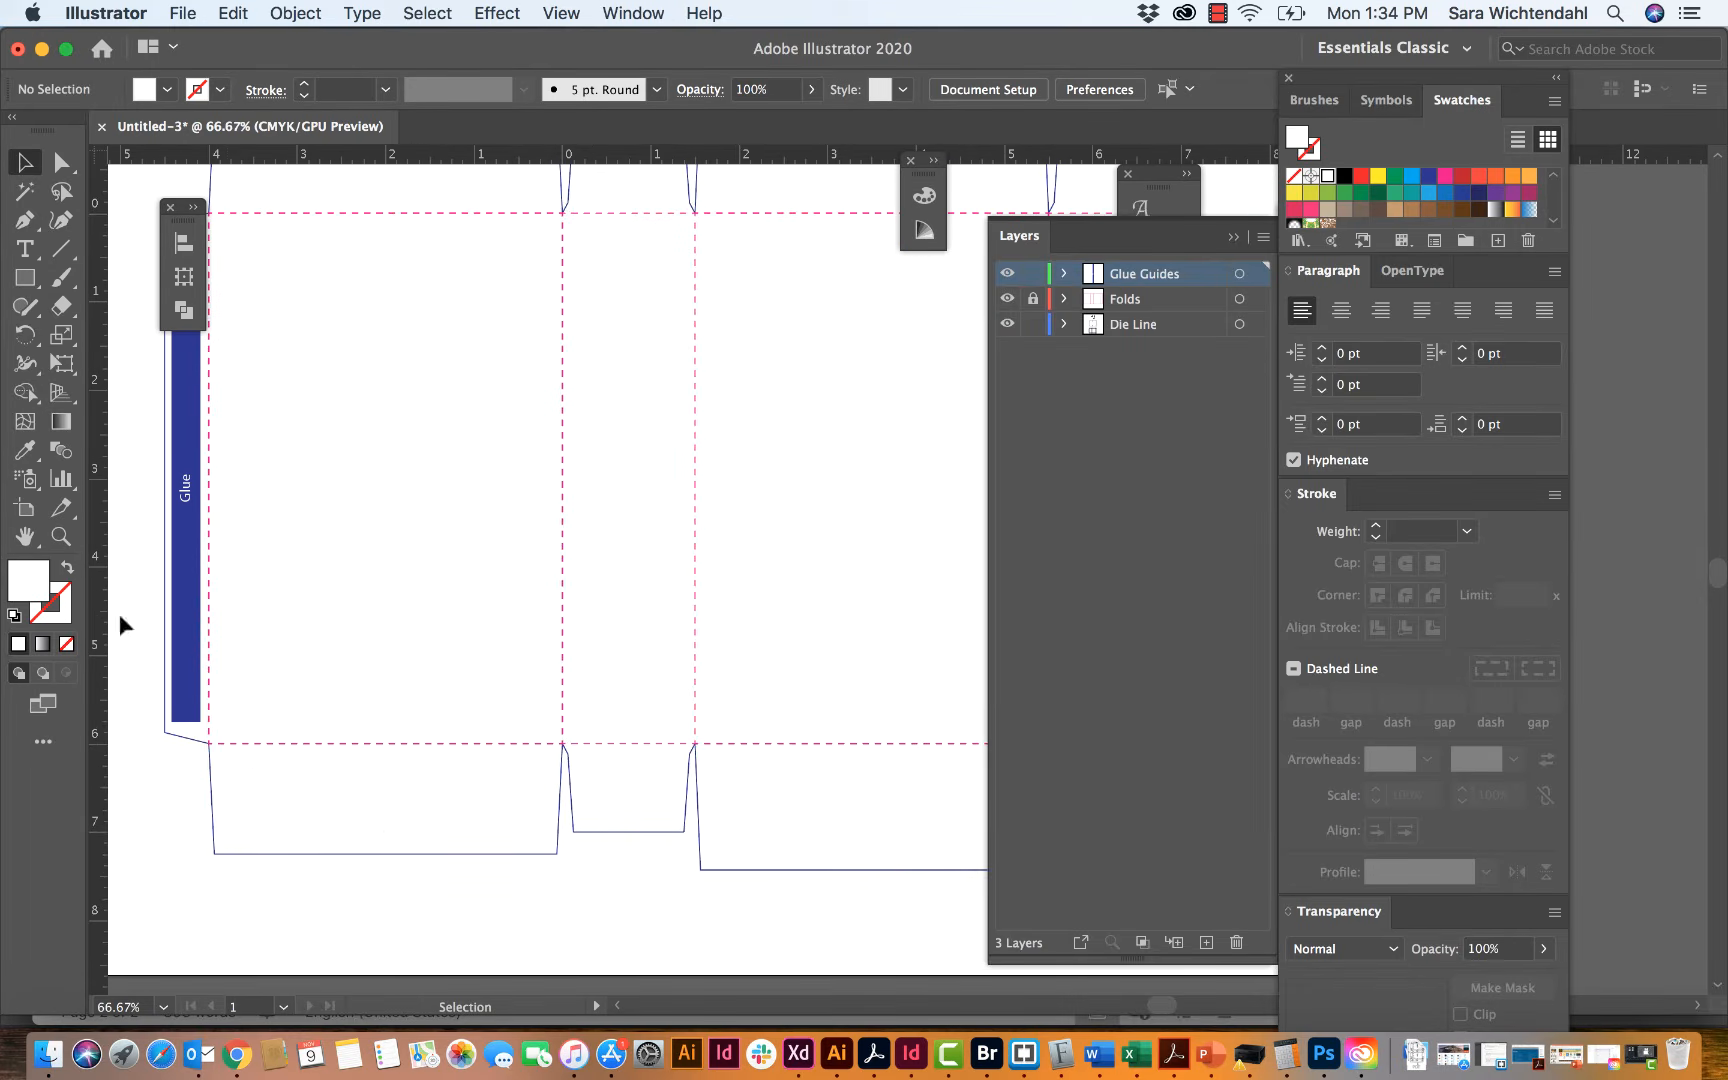
left_click(25, 278)
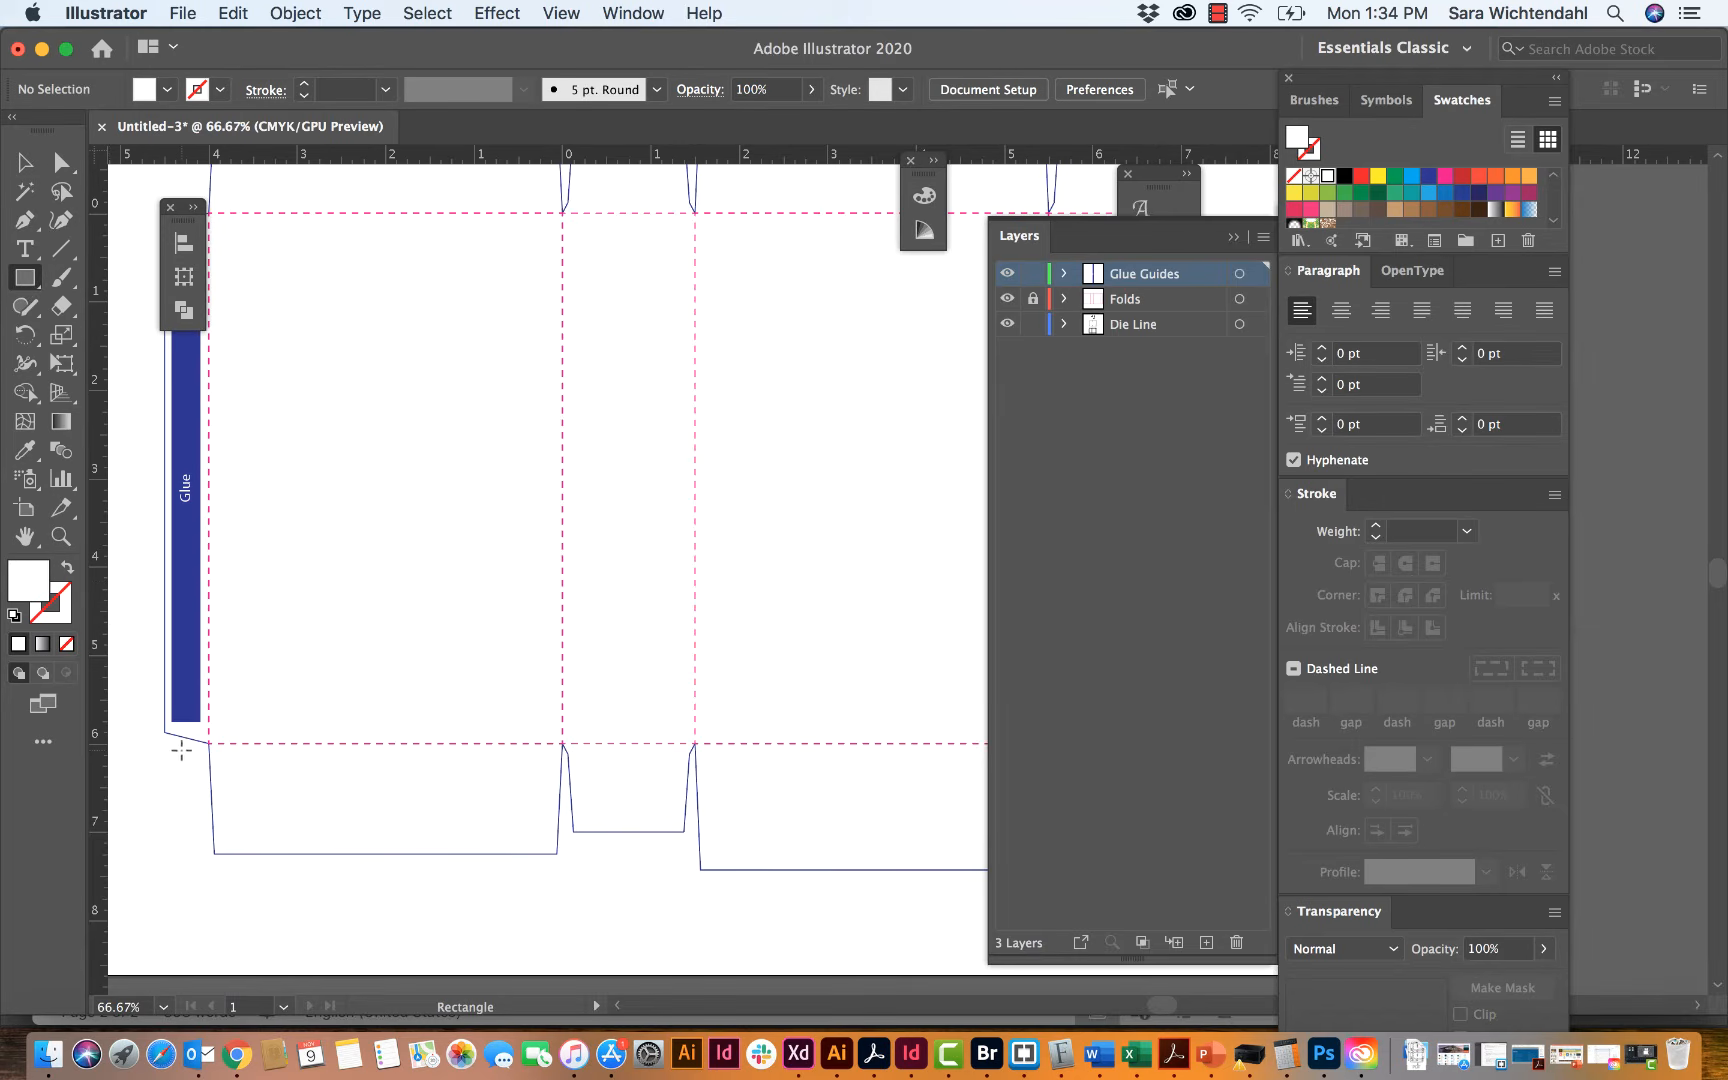
left_click(250, 823)
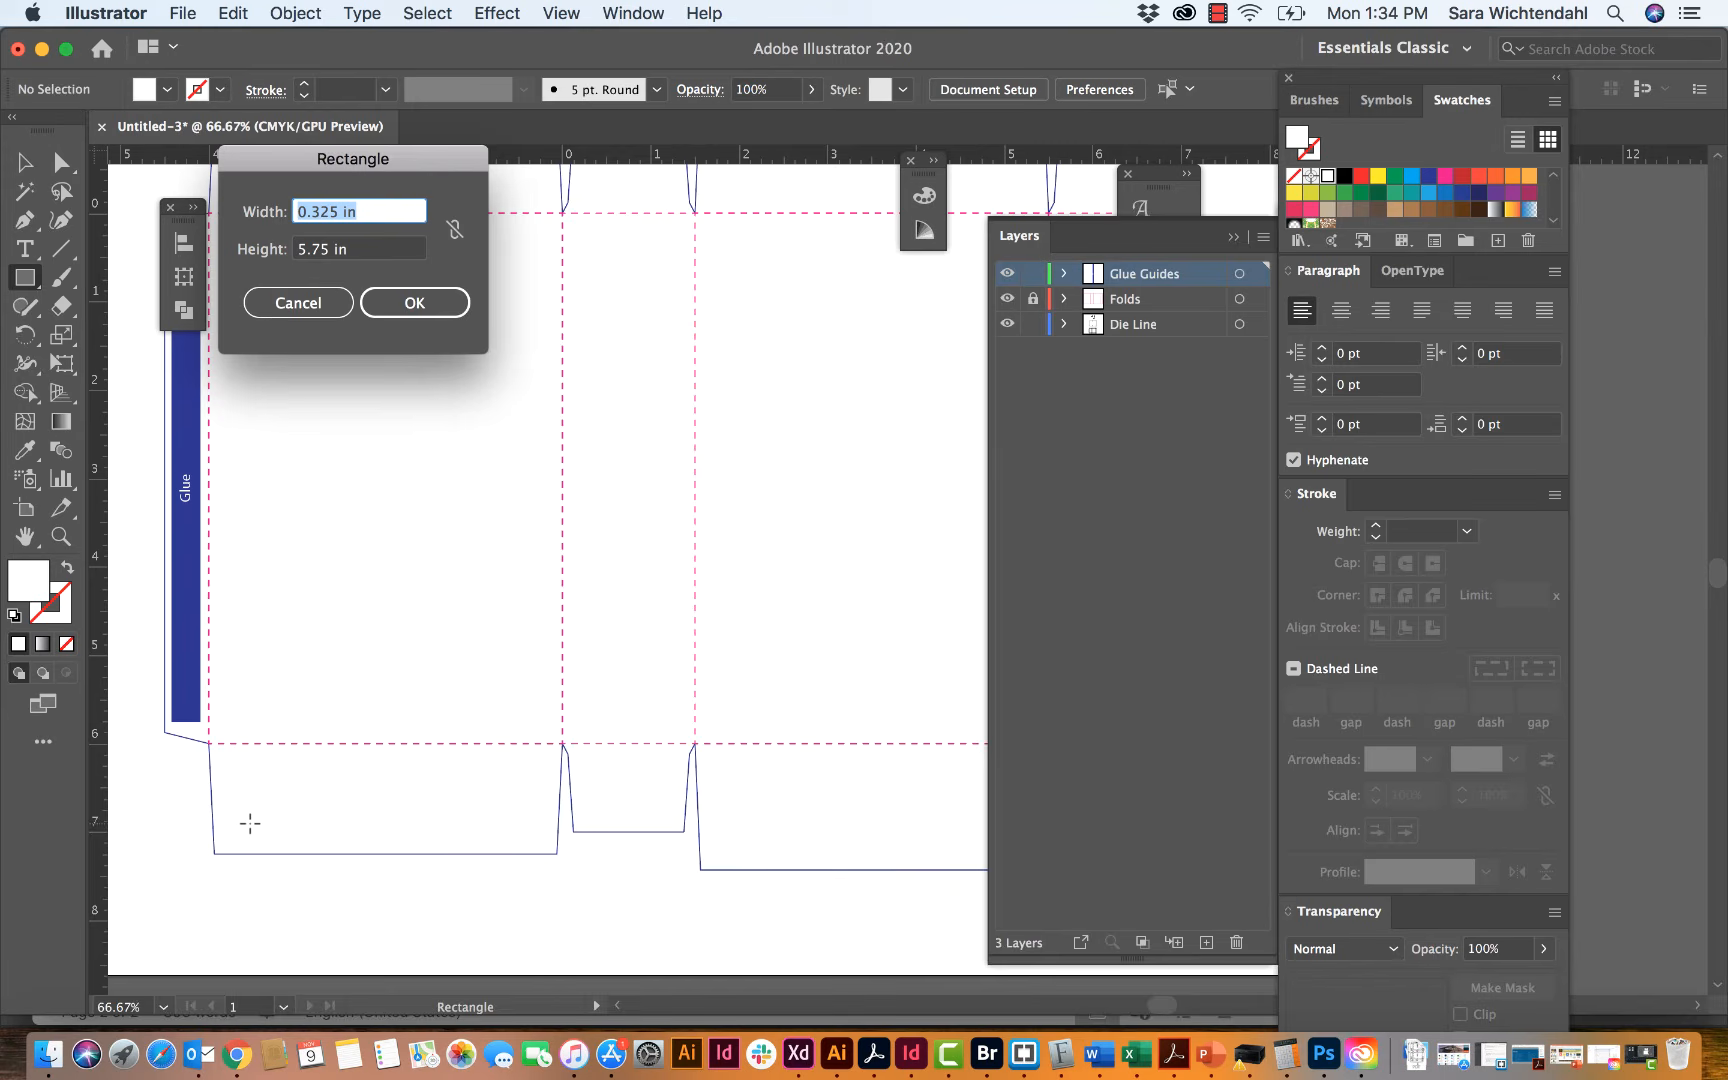
type("4.")
key("BackSpace")
type("3.5")
key("Tab")
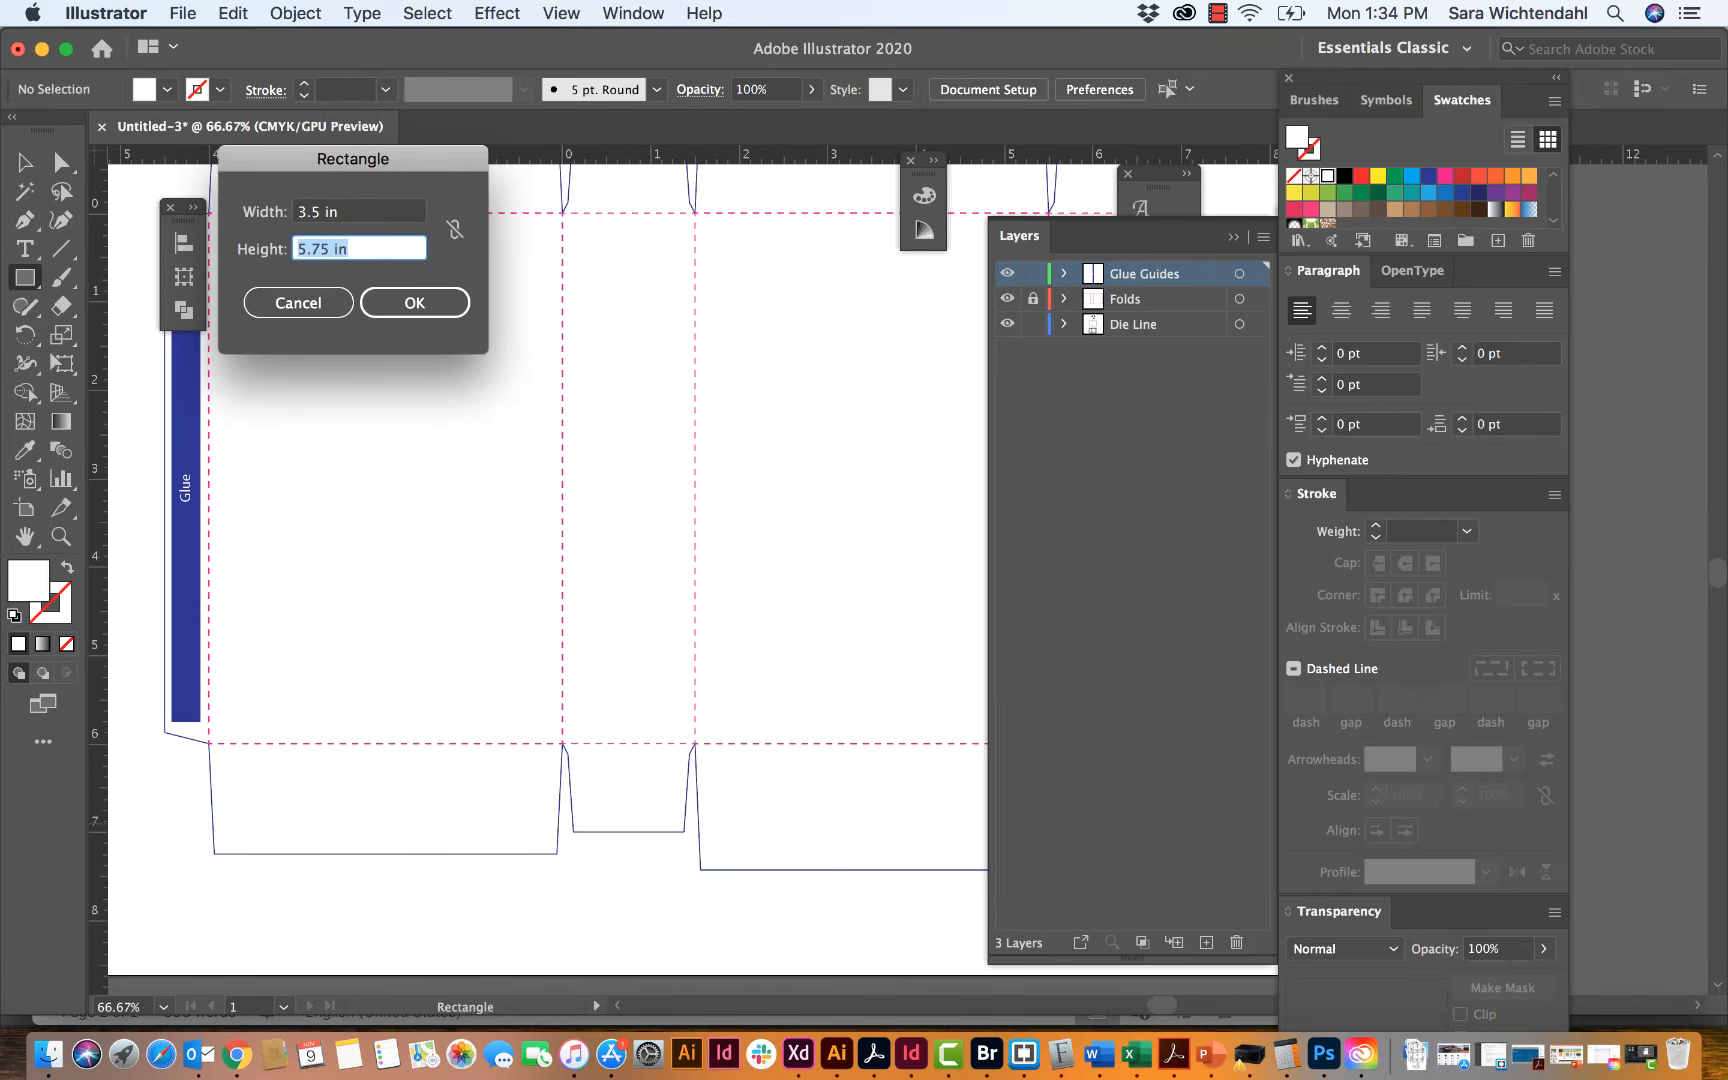
type(".25")
key("Return")
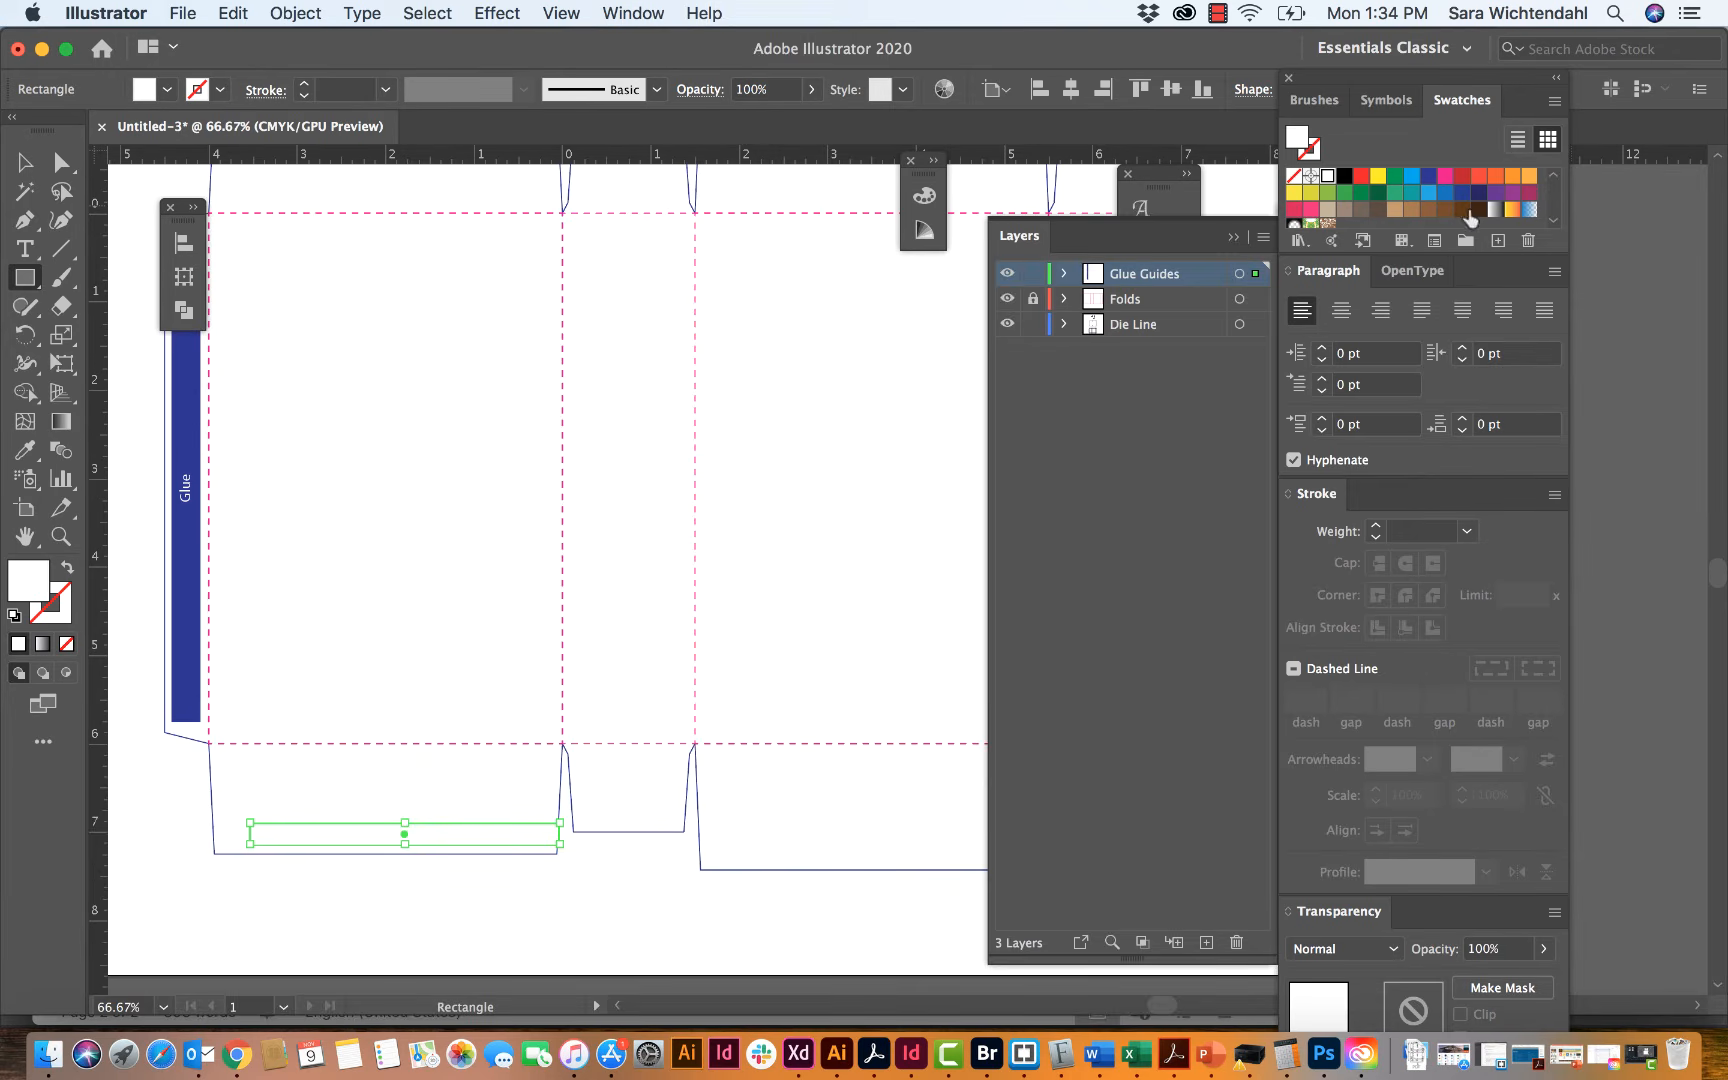
Step: Fill the new rectangle with the glue tab's blue using the Eyedropper, center it horizontally in the lower flap, and deselect it
left_click(25, 450)
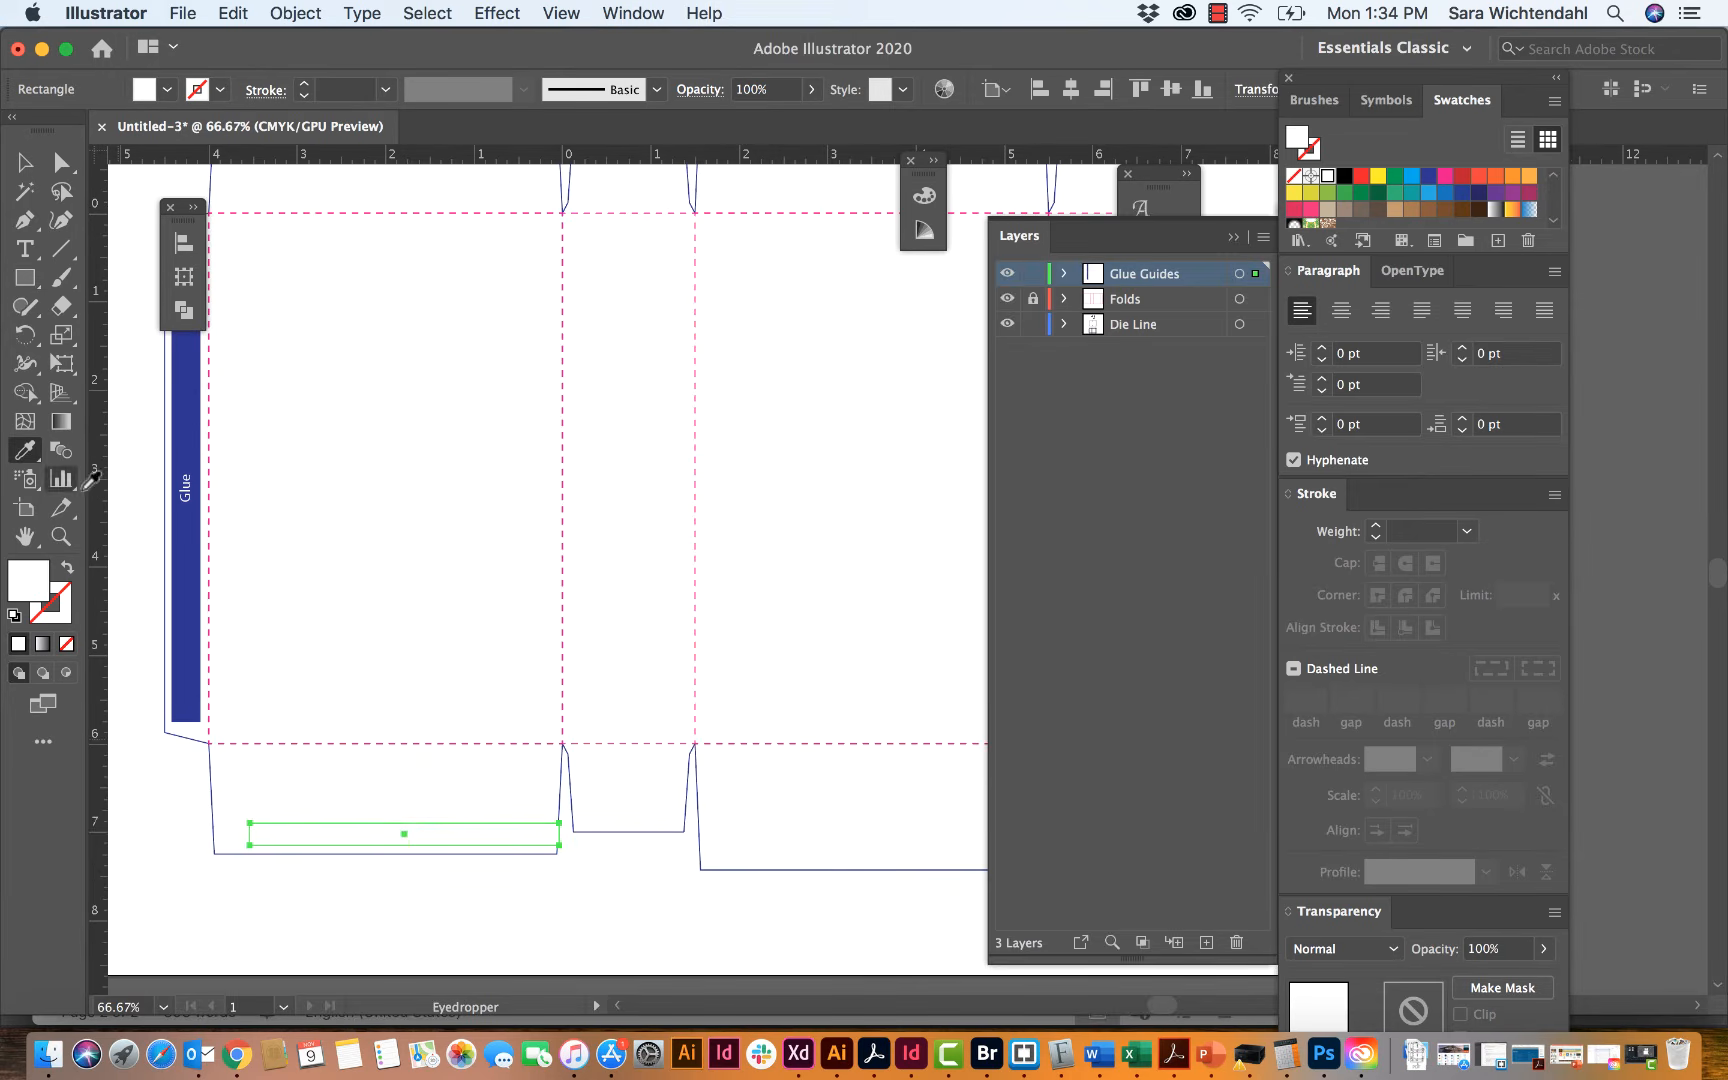
left_click(175, 565)
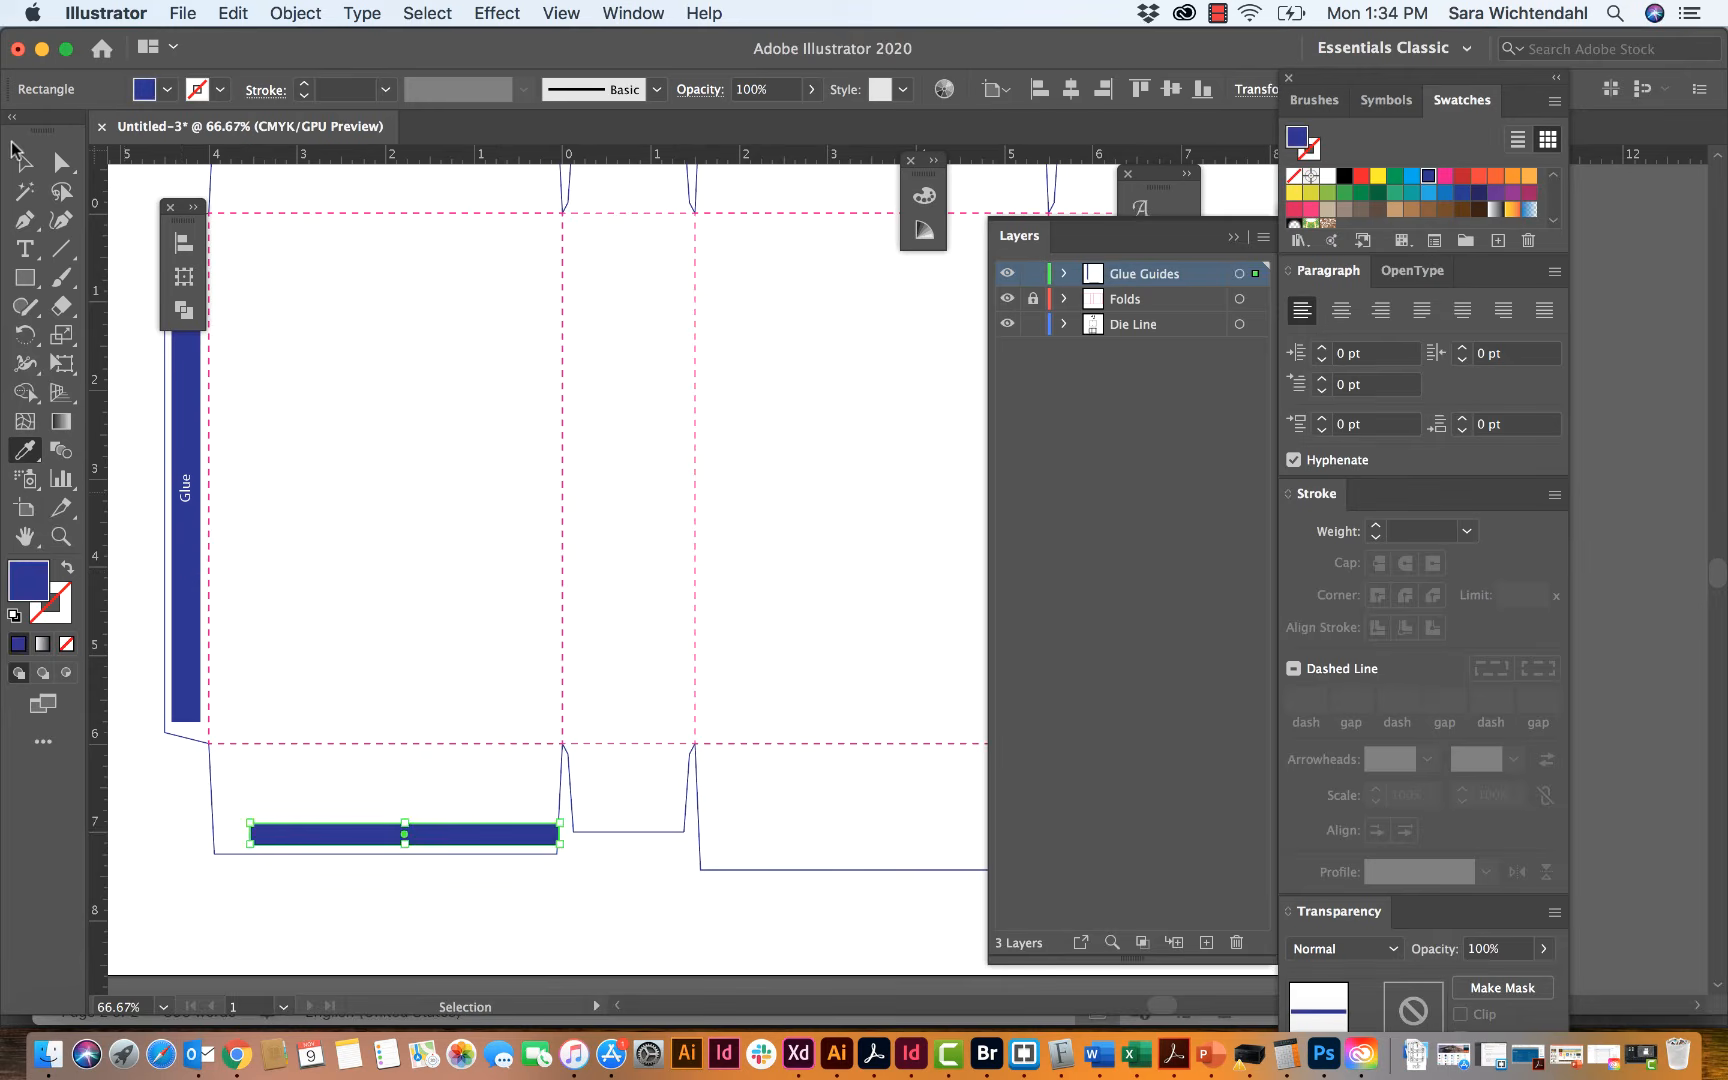
left_click(22, 160)
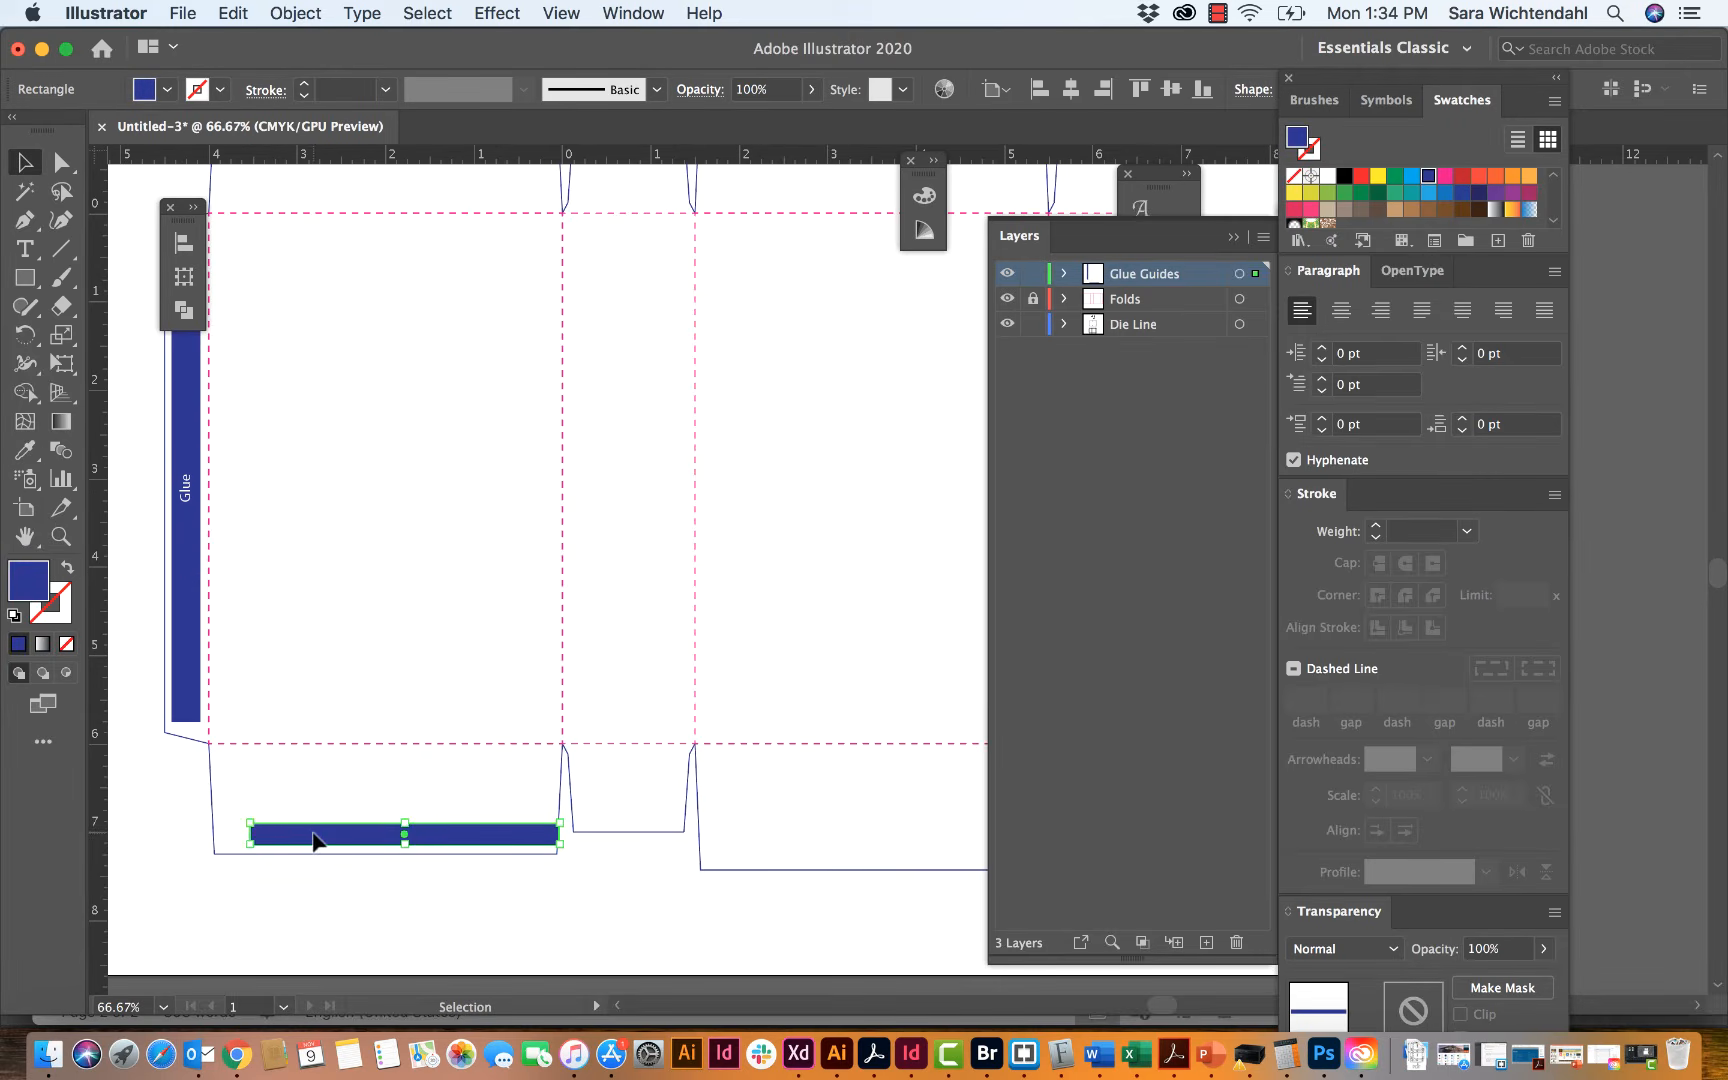
mouse_move(312, 836)
left_mouse_down()
mouse_move(277, 838)
mouse_move(292, 836)
left_mouse_up()
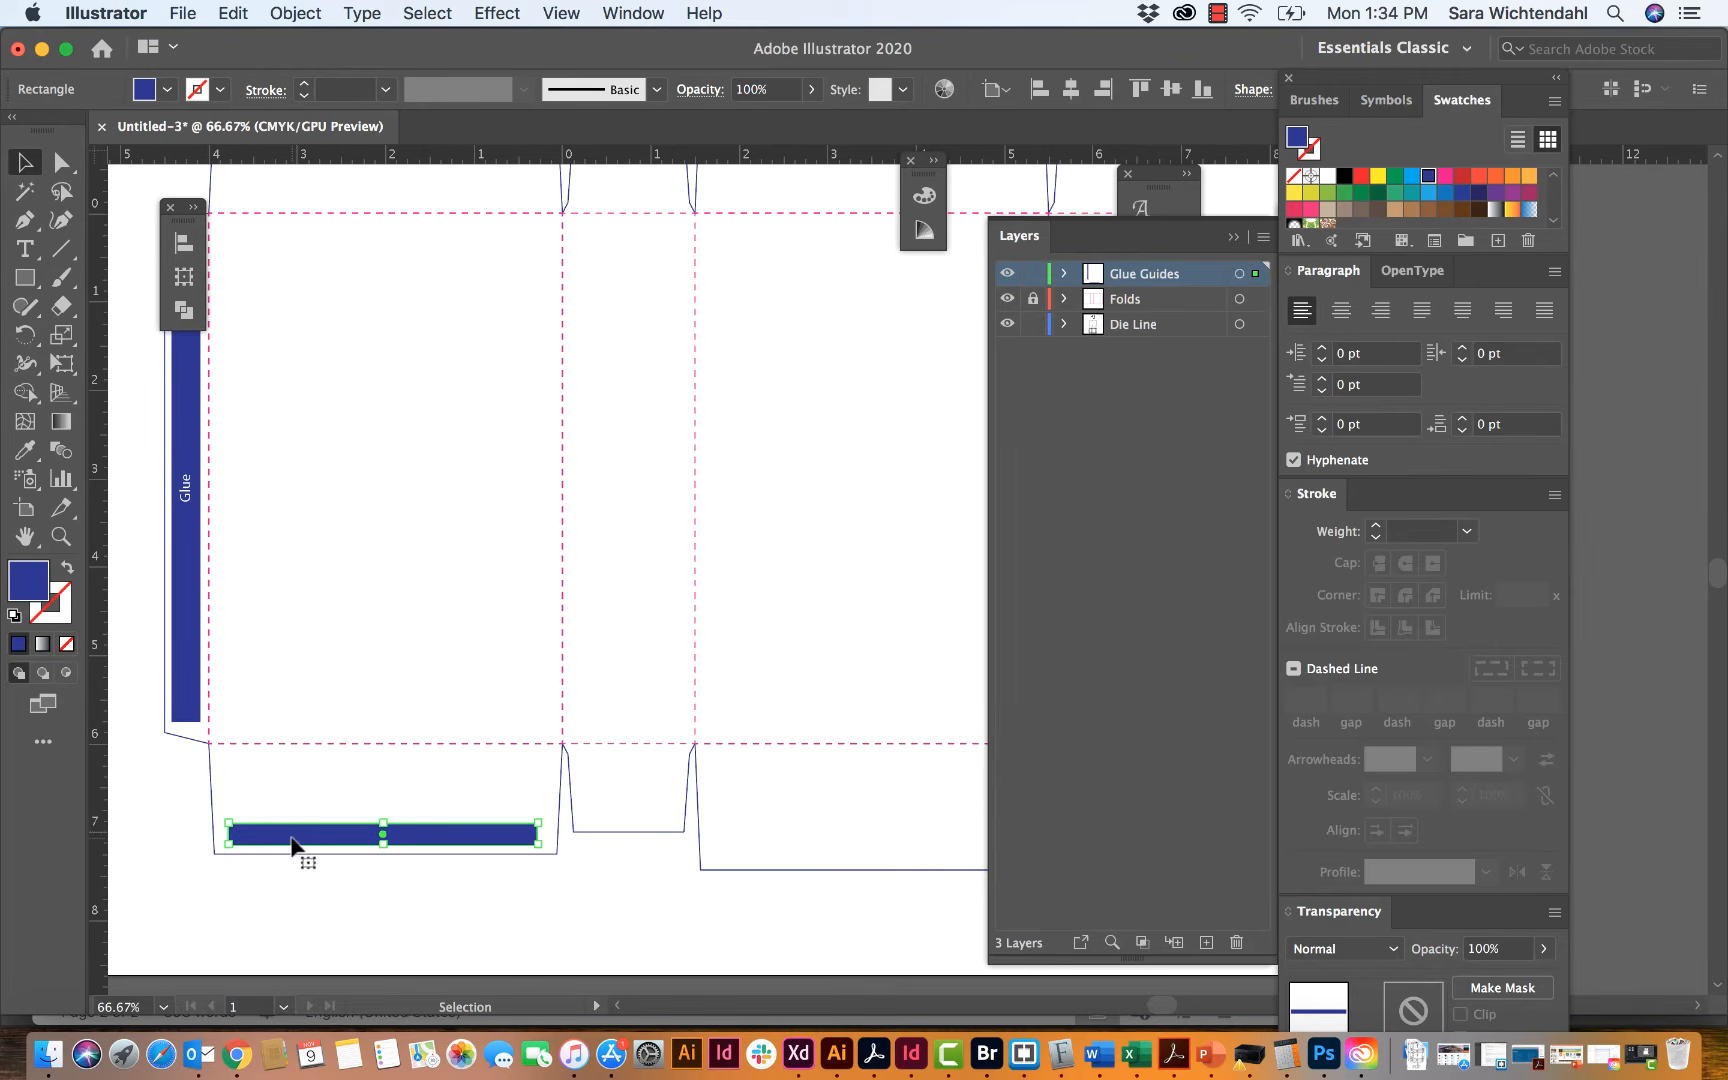
left_click(126, 481)
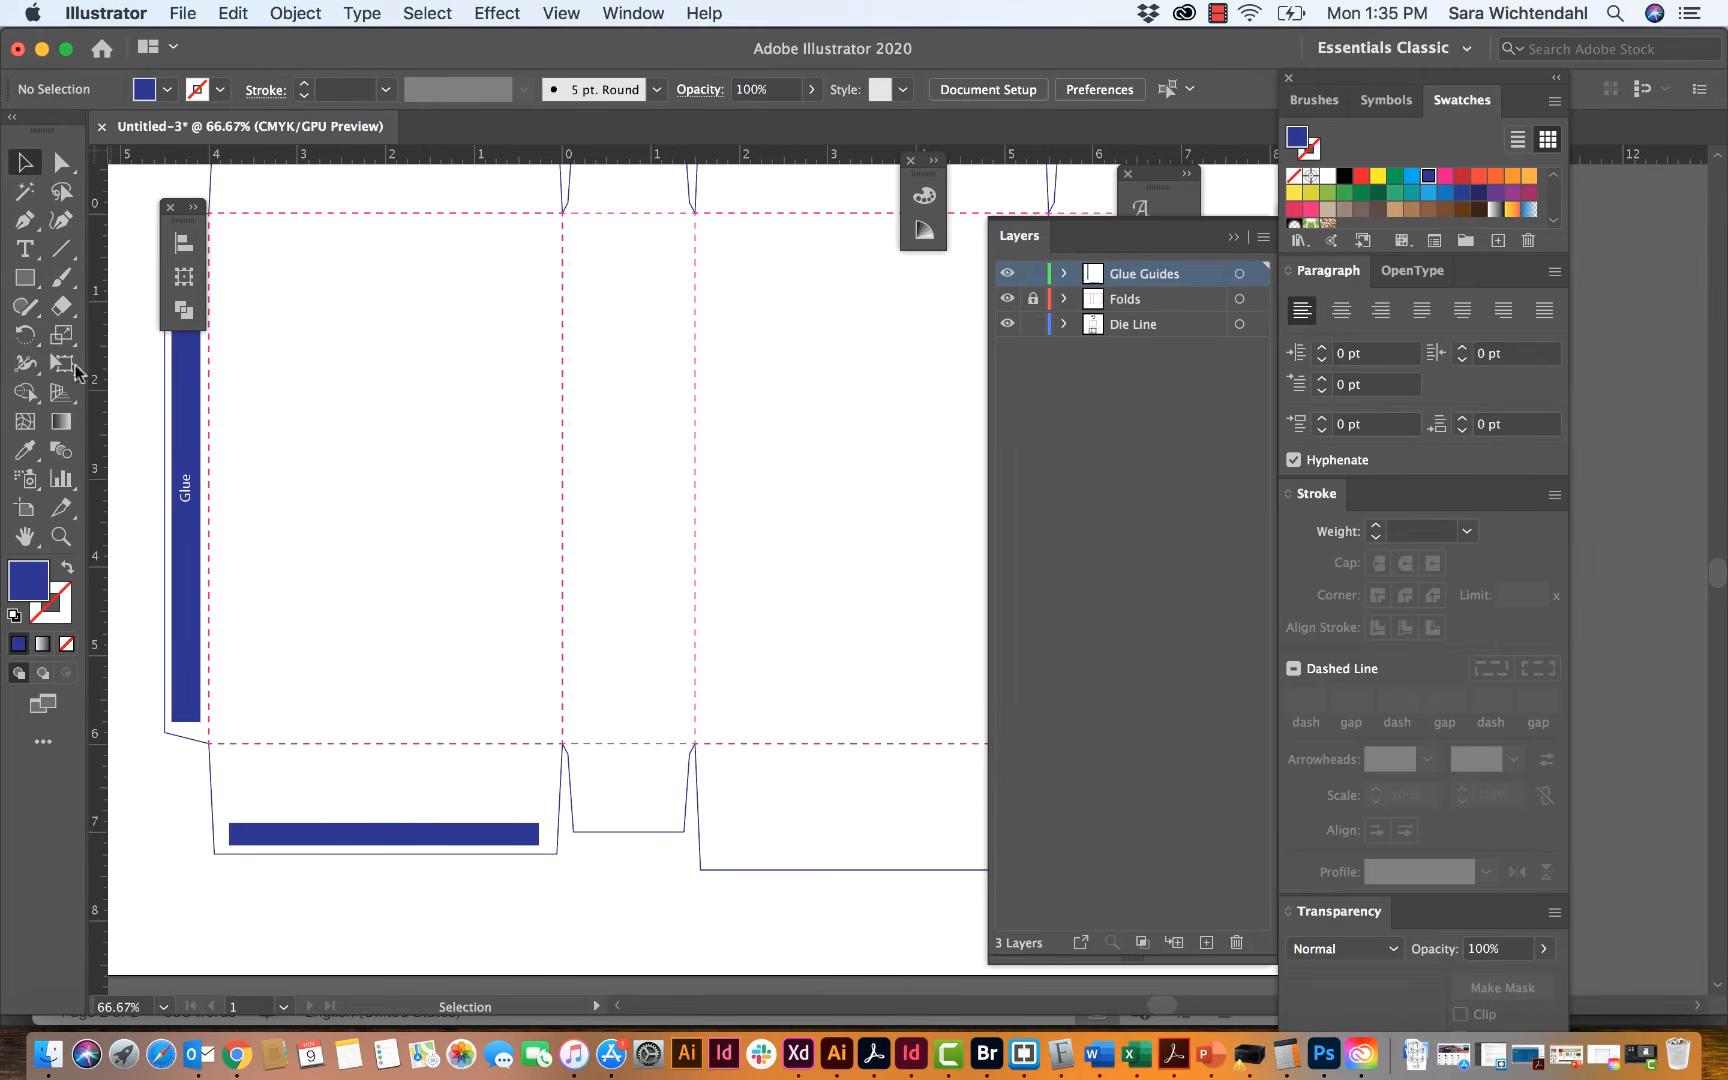
Step: Copy the "Glue" label from the glue tab onto the first panel's lower flap and set the copy's rotation to 0°
left_click(185, 493)
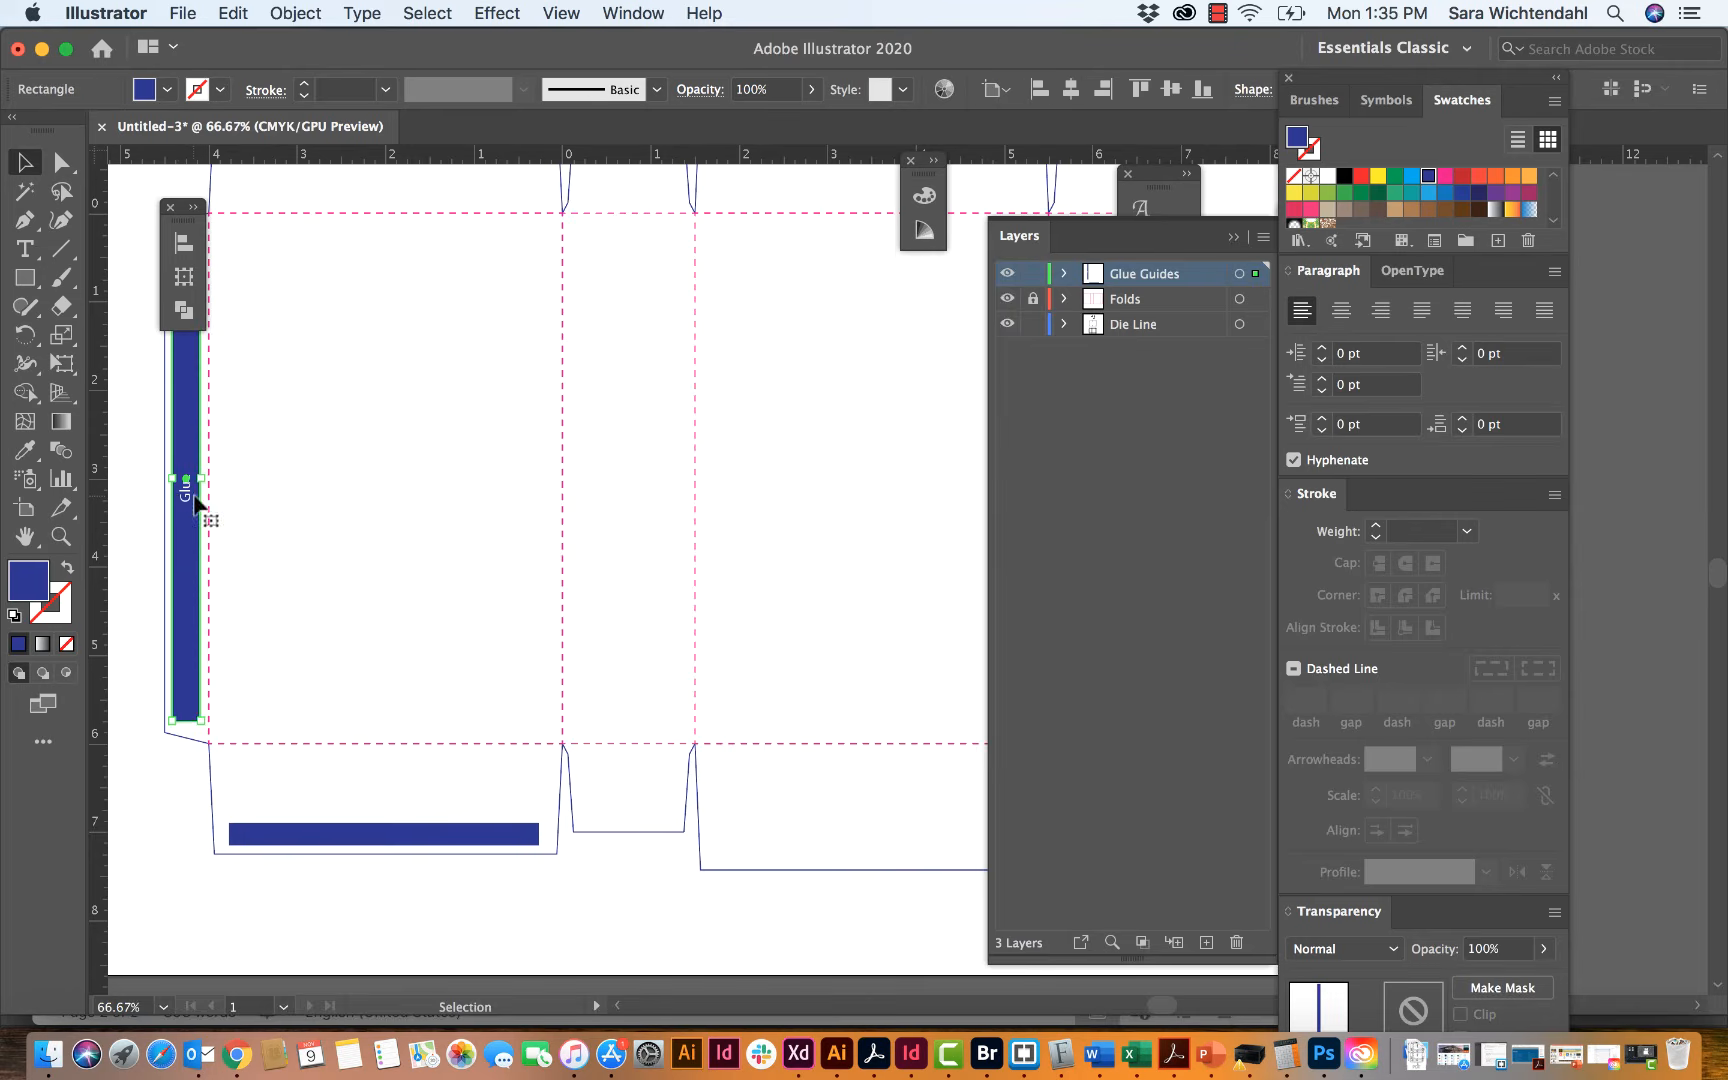
left_click(187, 497)
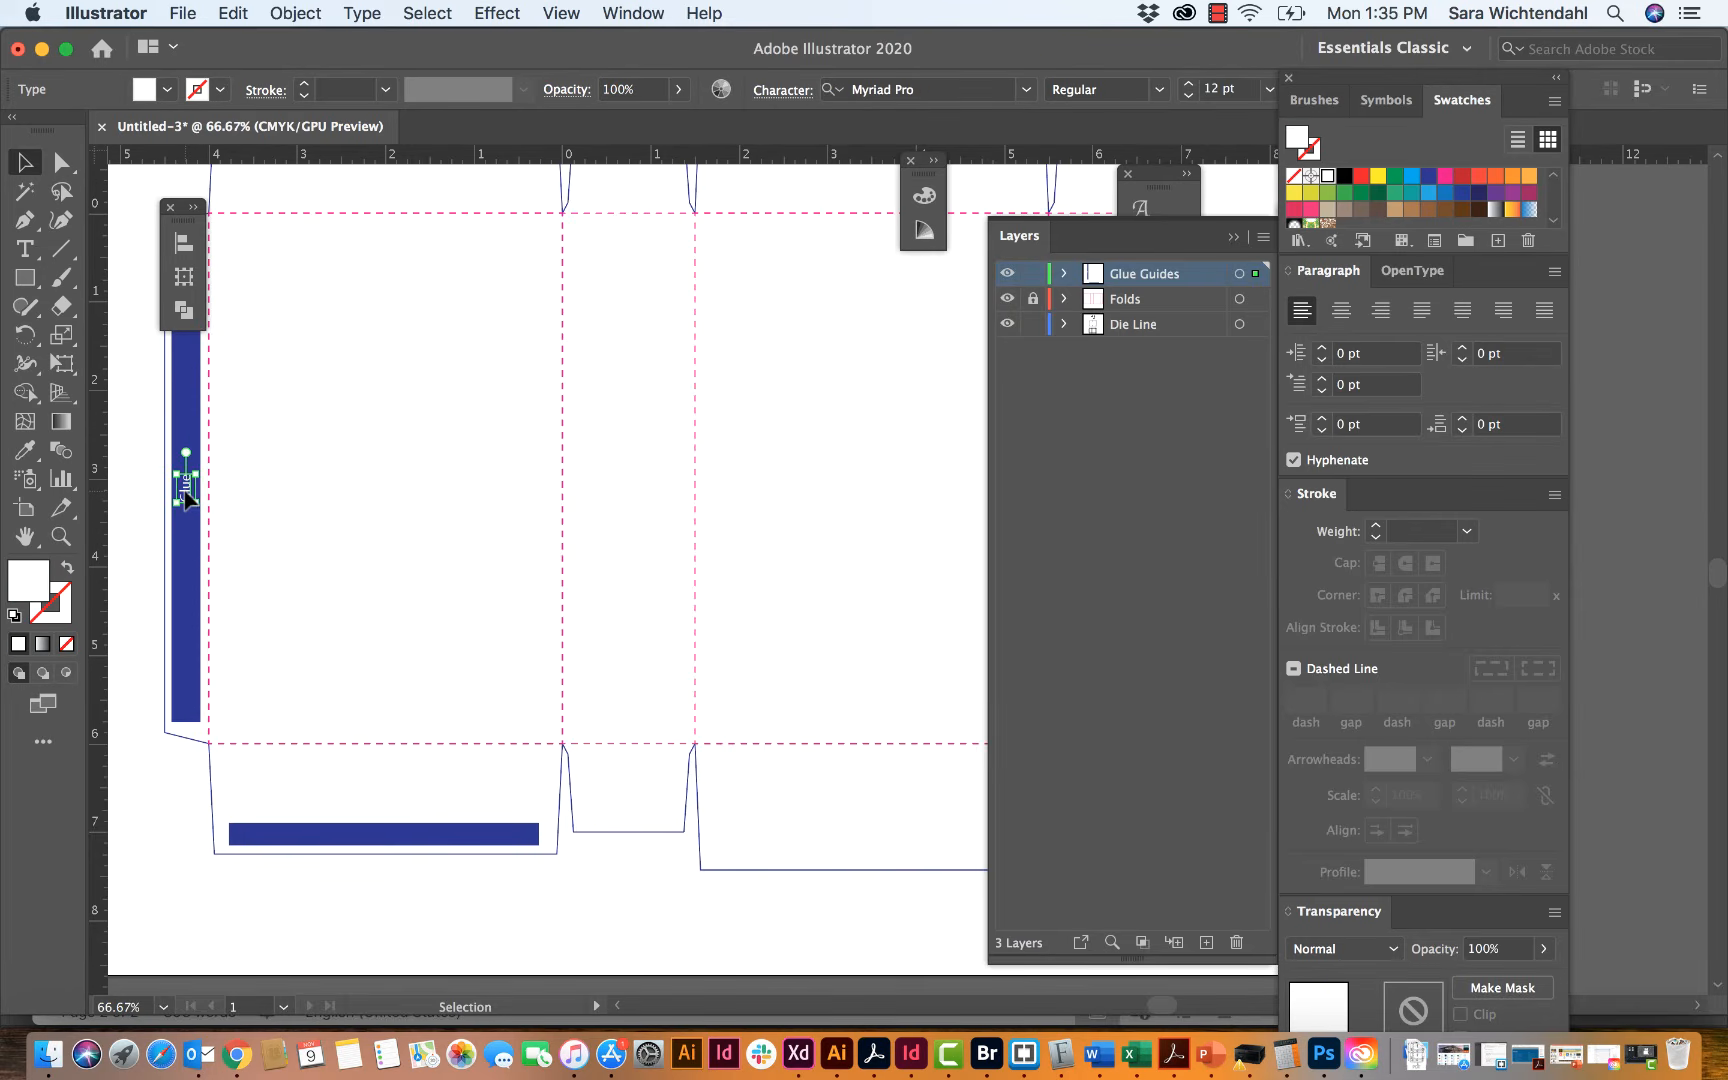
left_click_drag(185, 495, 344, 780)
left_click(184, 277)
left_click(330, 330)
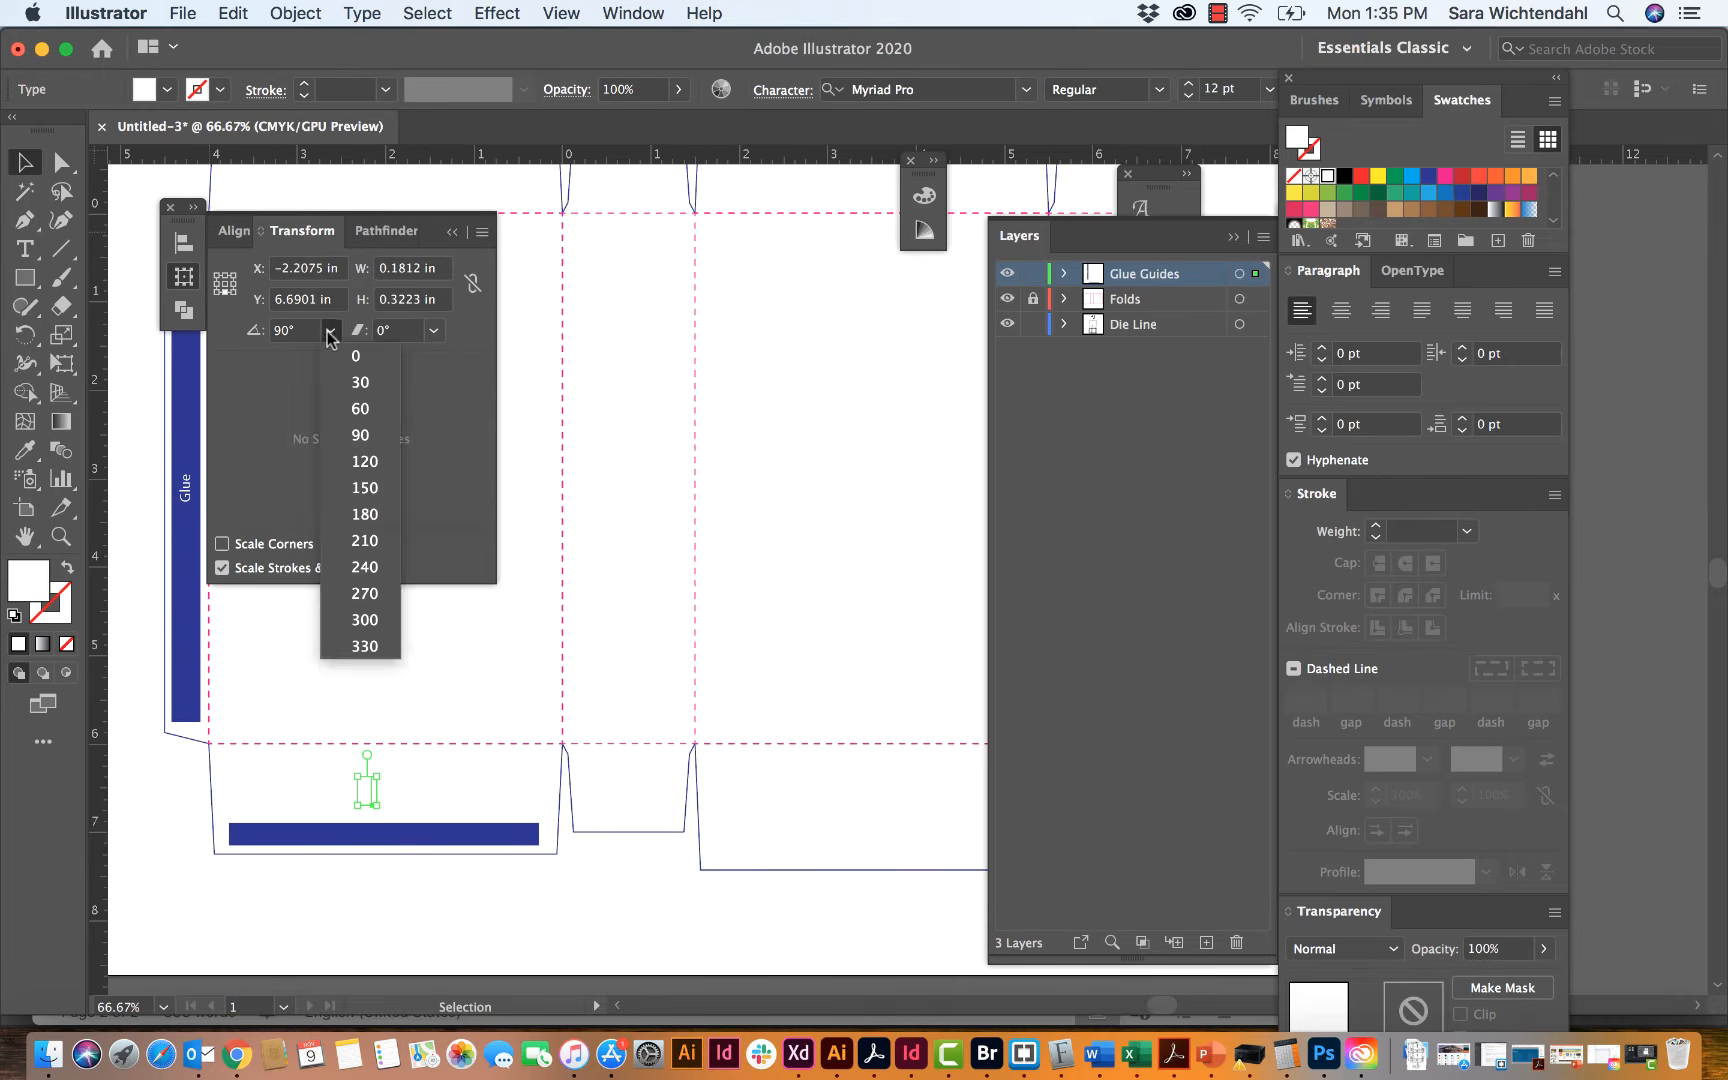
left_click(378, 357)
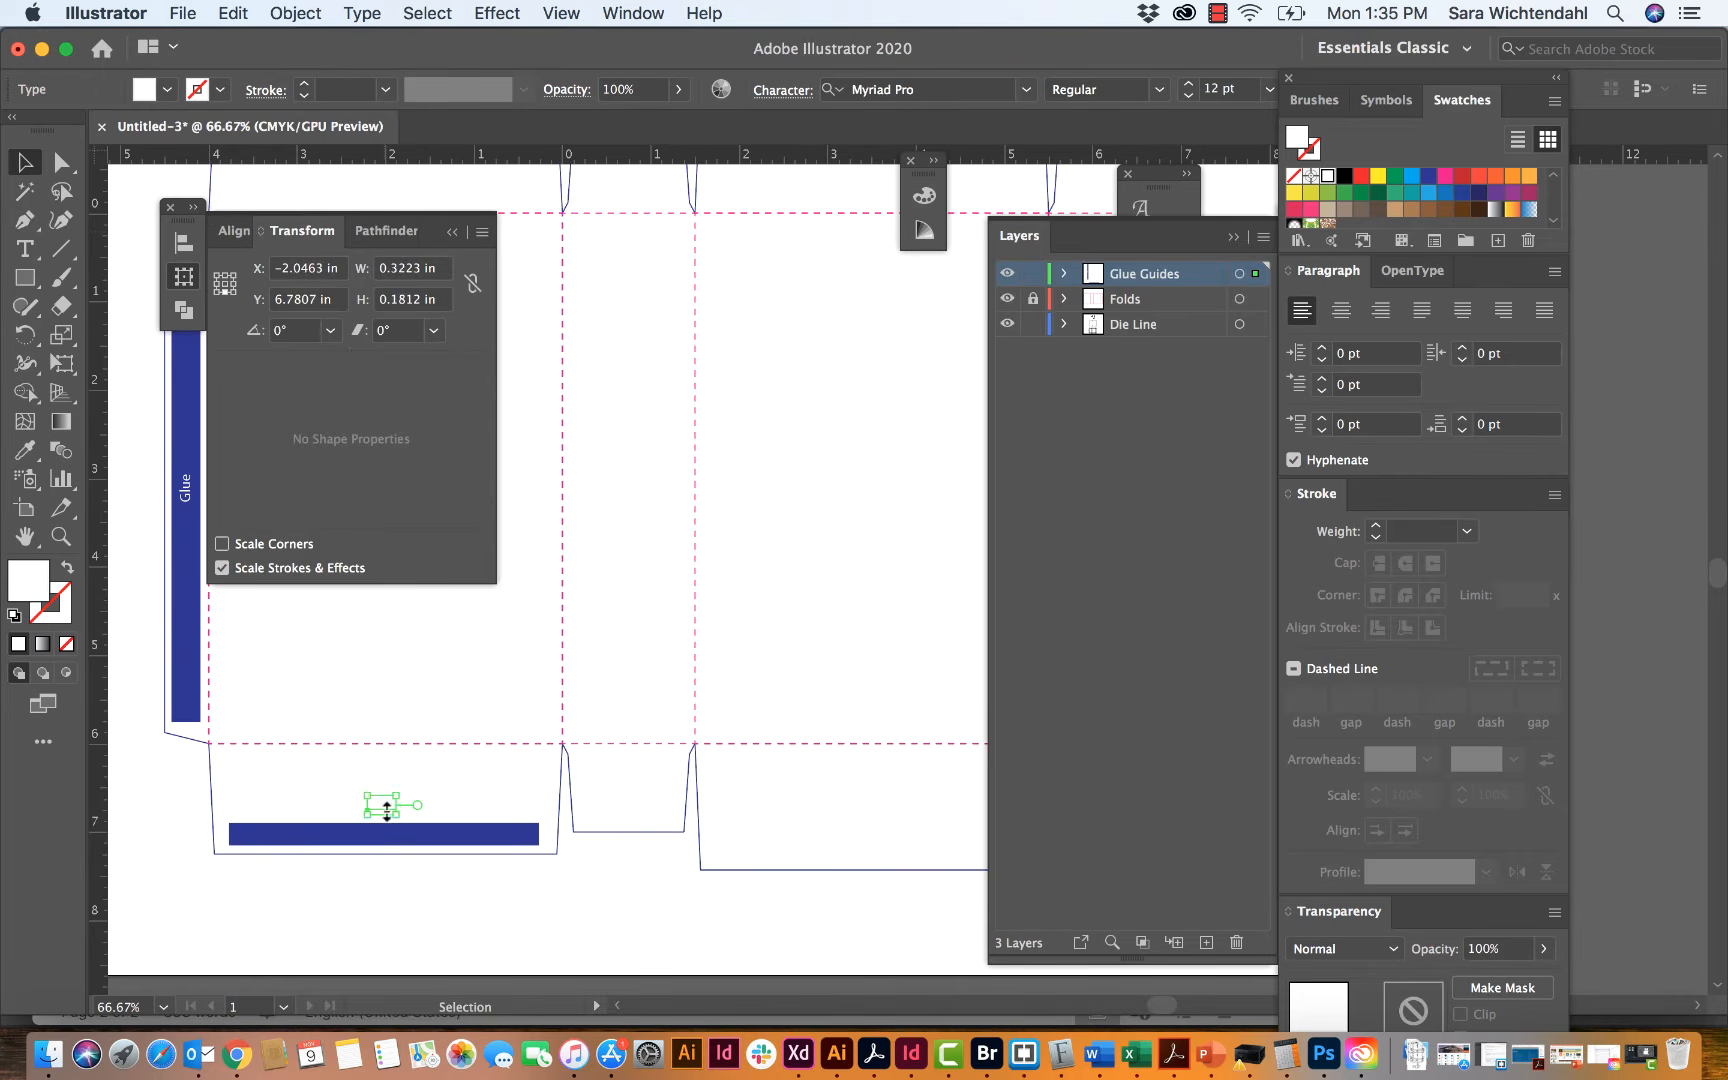
Step: Place the horizontal "Glue" label at the middle of the lower flap's blue rectangle, deselect it, and collapse the transform settings
left_click_drag(383, 812, 390, 843)
left_click(413, 897)
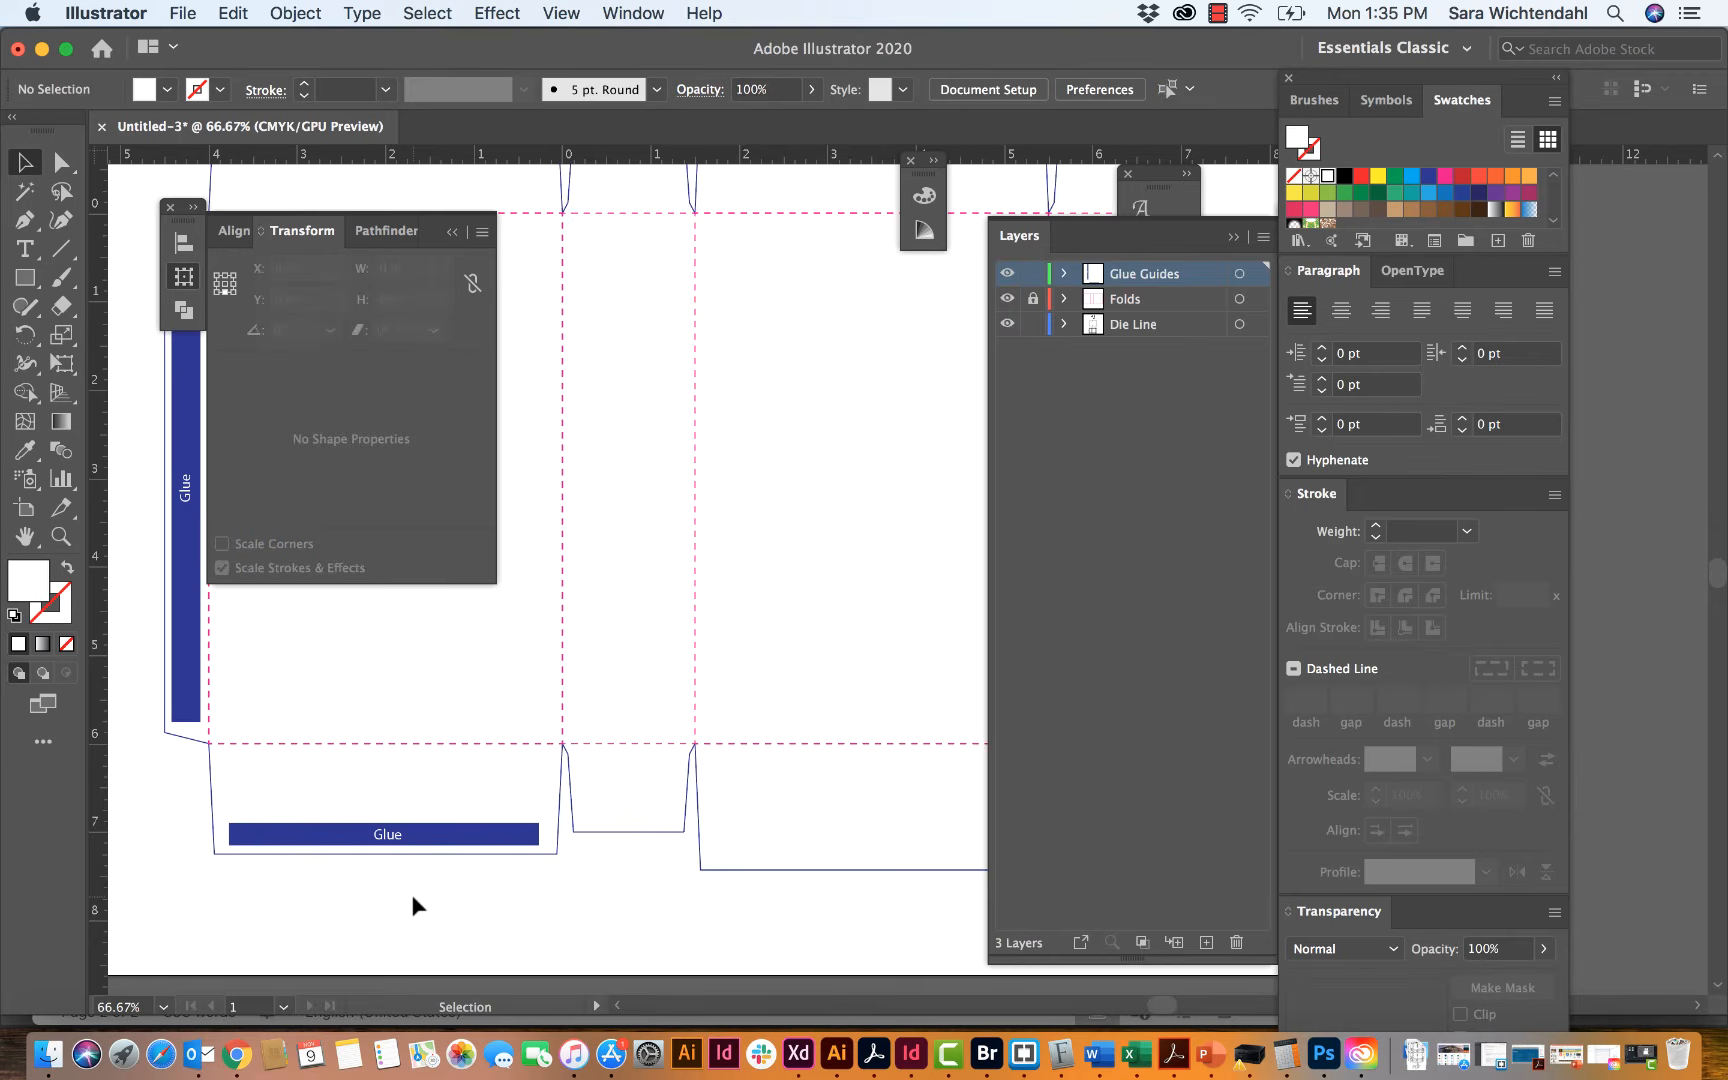
left_click(452, 231)
Step: Select the lower flap's blue rectangle together with its label and set their horizontal move distance to 0 in
scroll(483, 843, "up", 5)
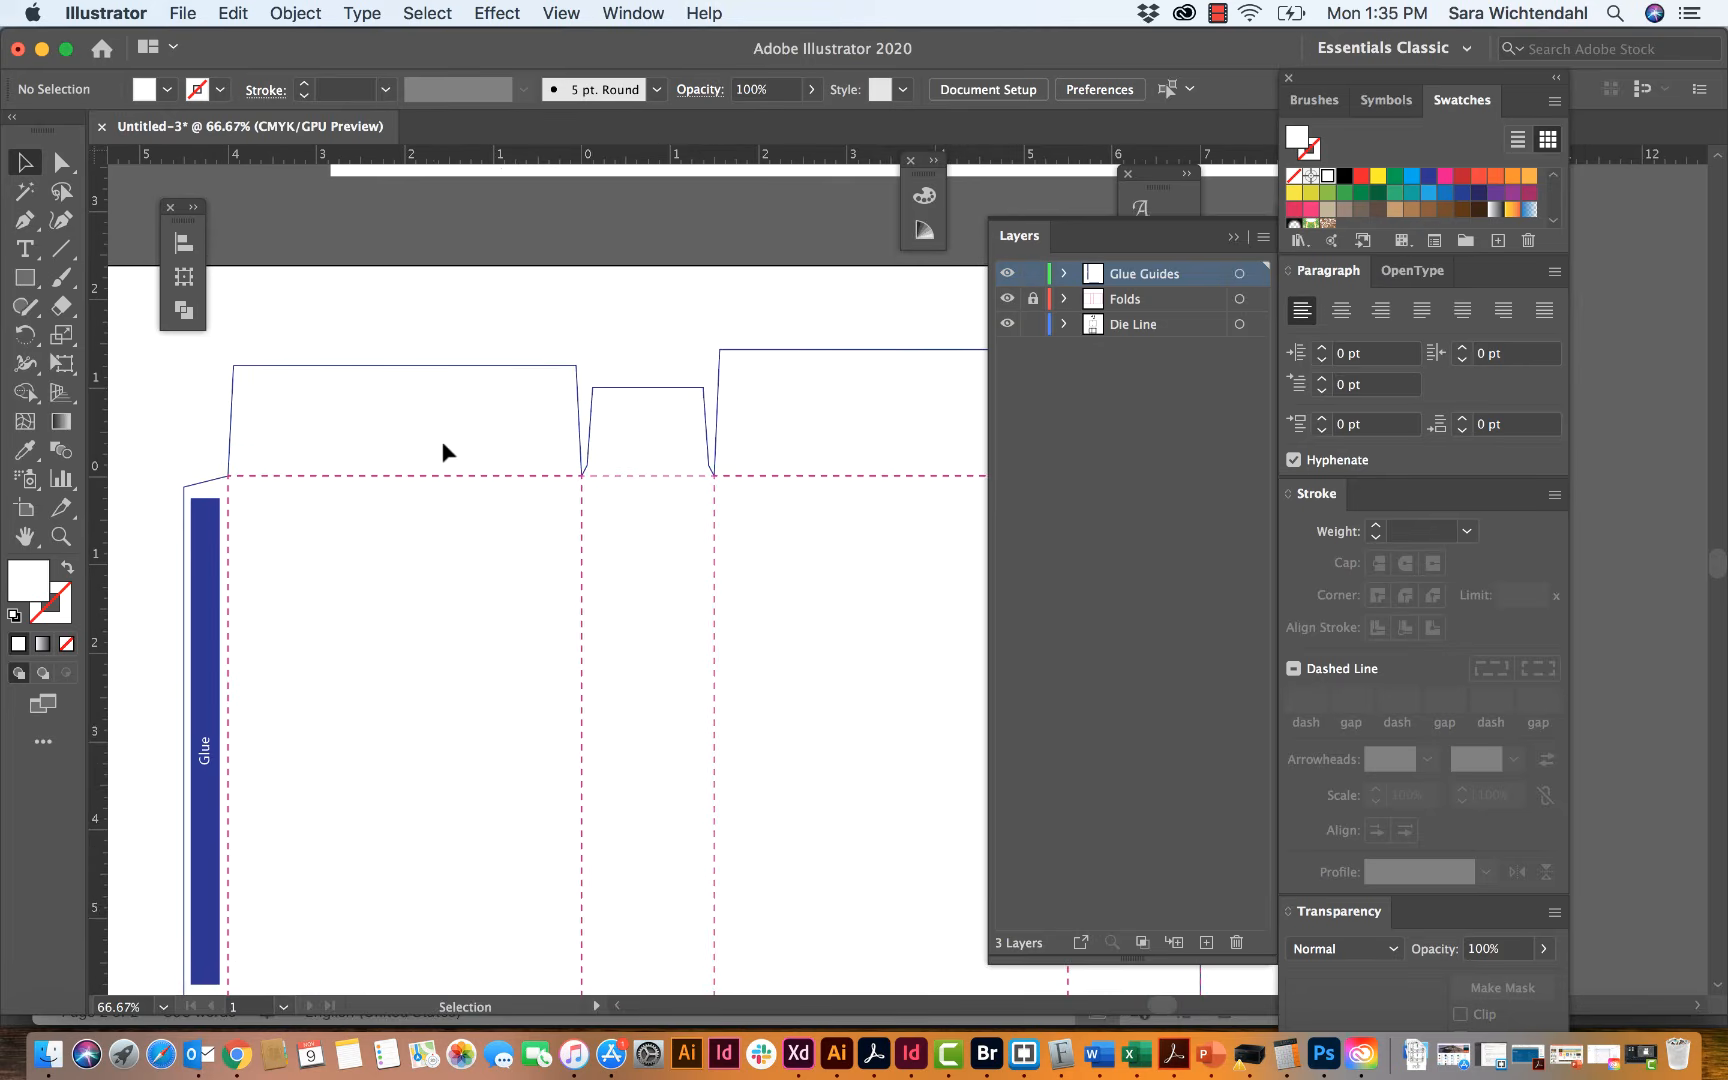
scroll(436, 393, "down", 3)
scroll(433, 389, "down", 5)
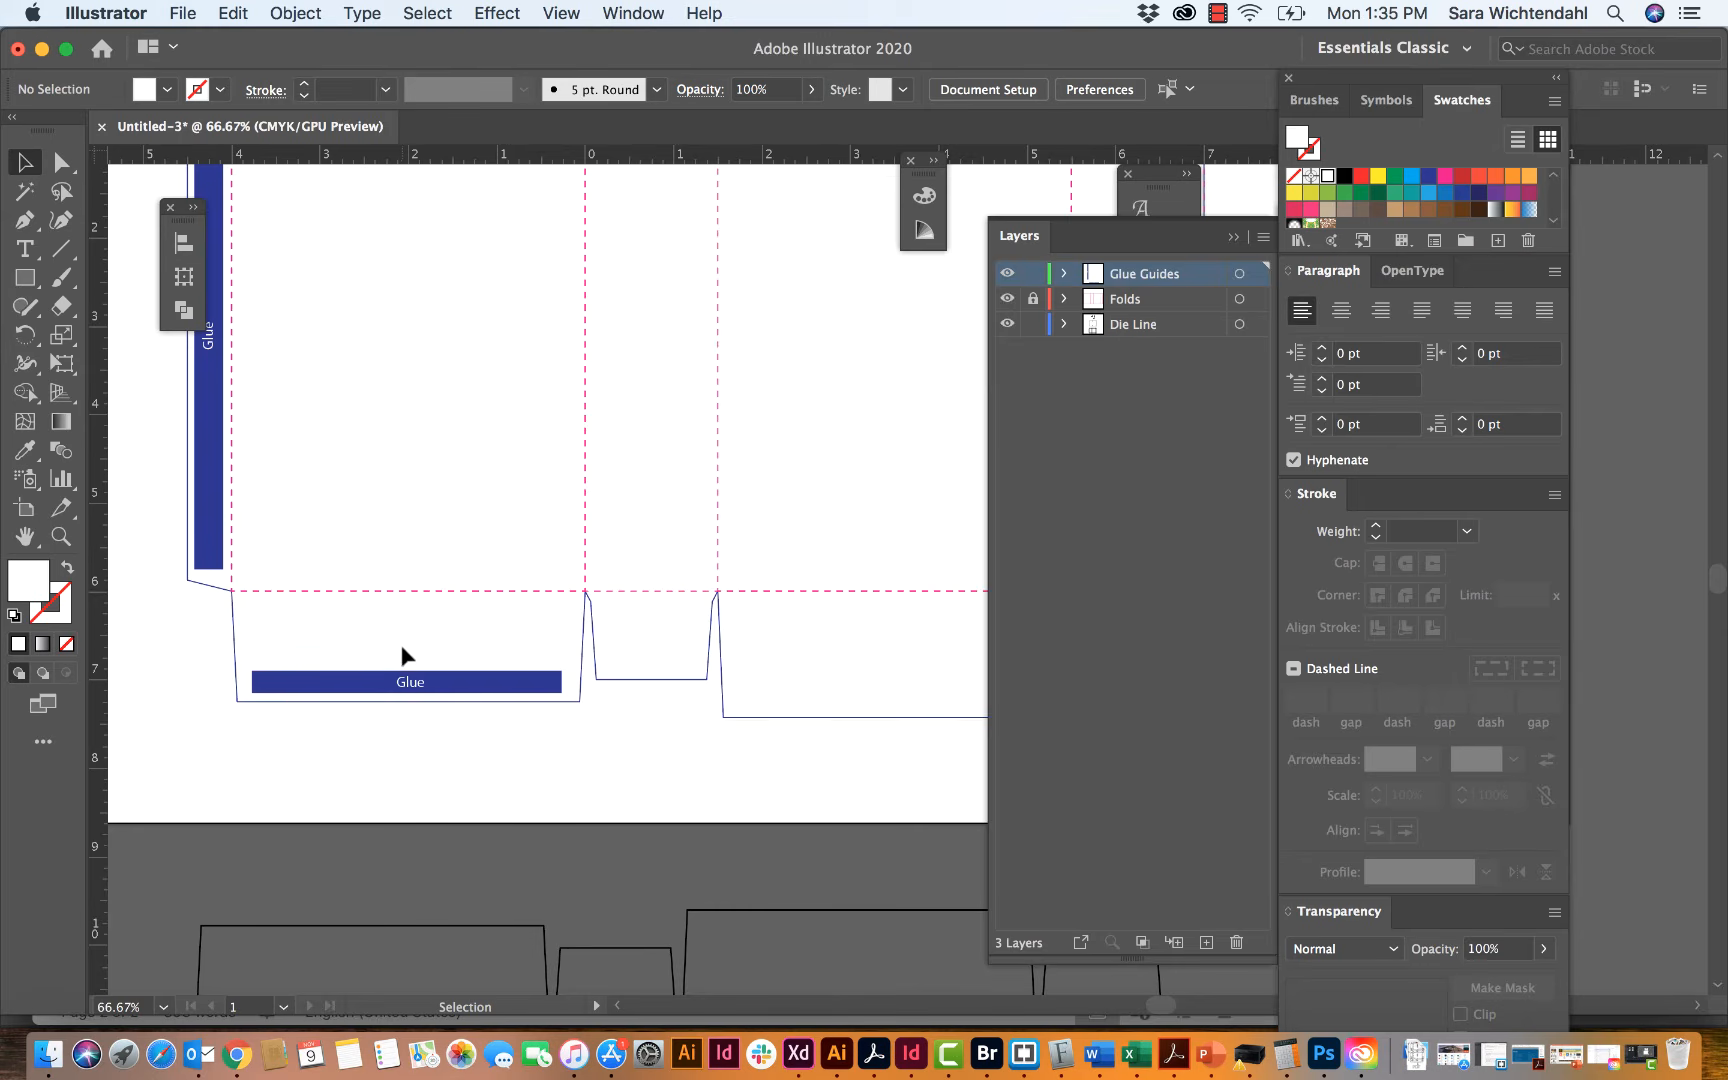
left_click(410, 683)
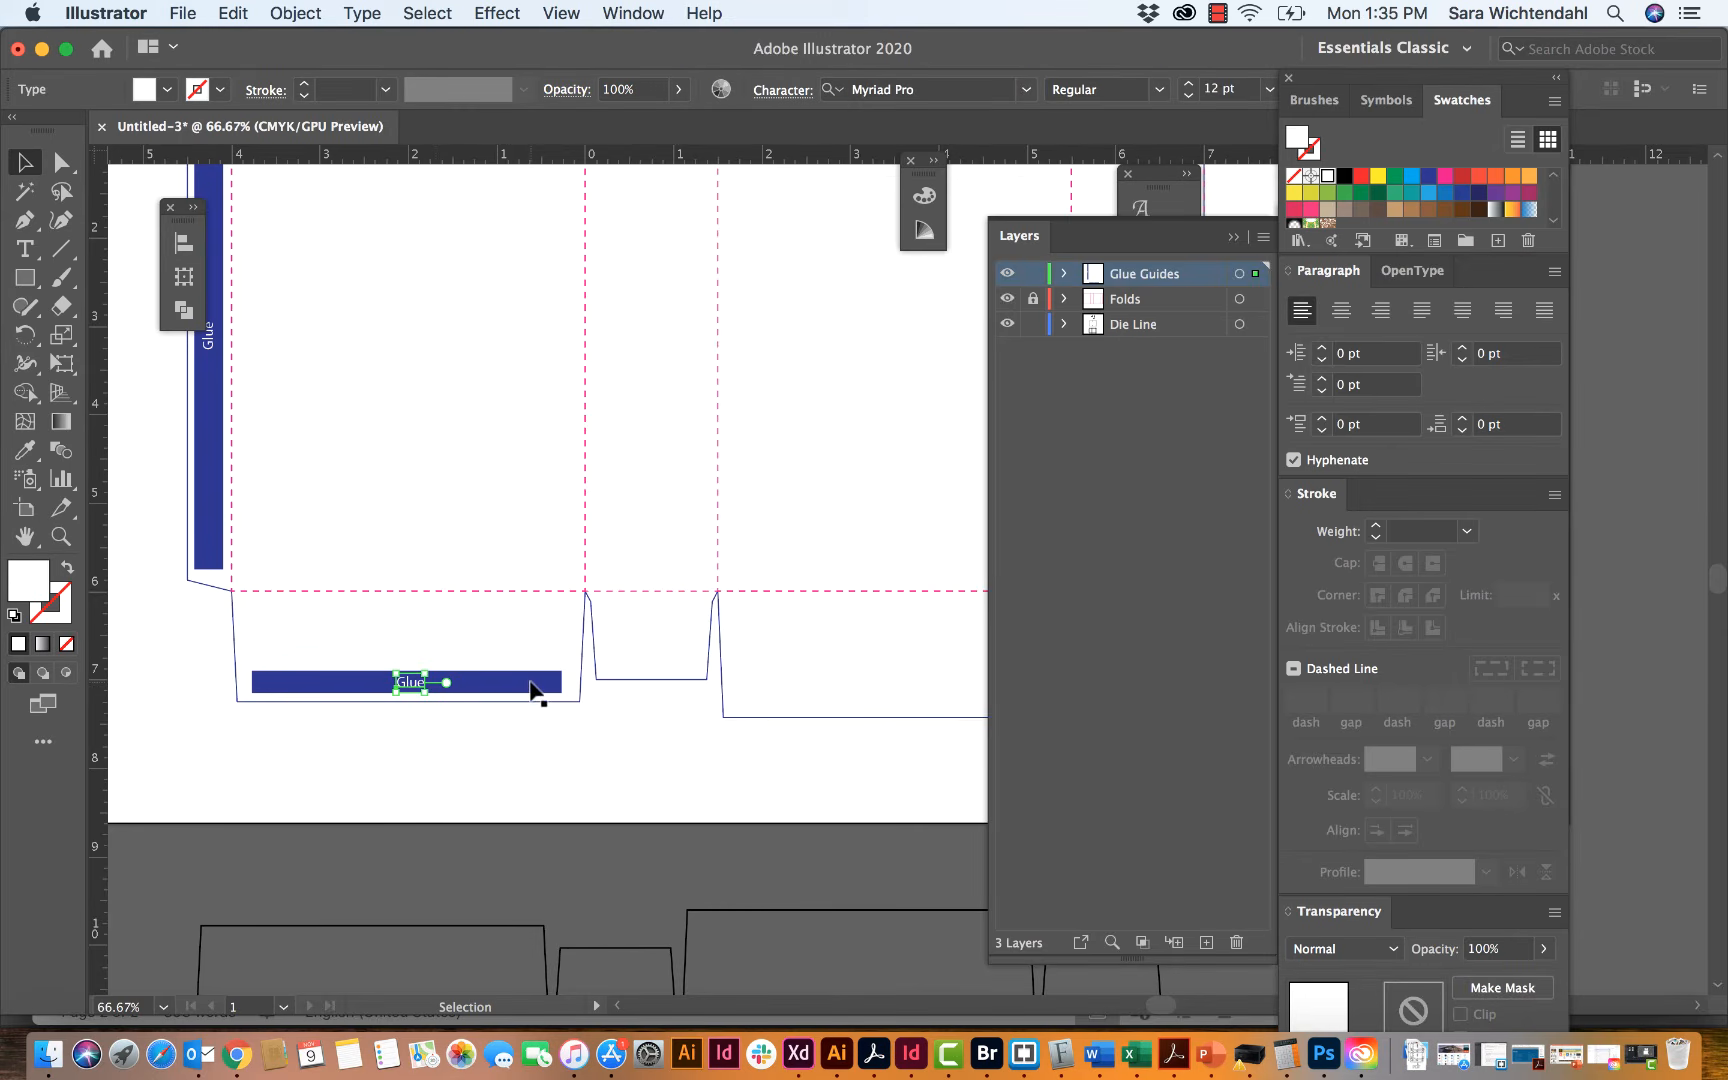
left_click(533, 689, "shift")
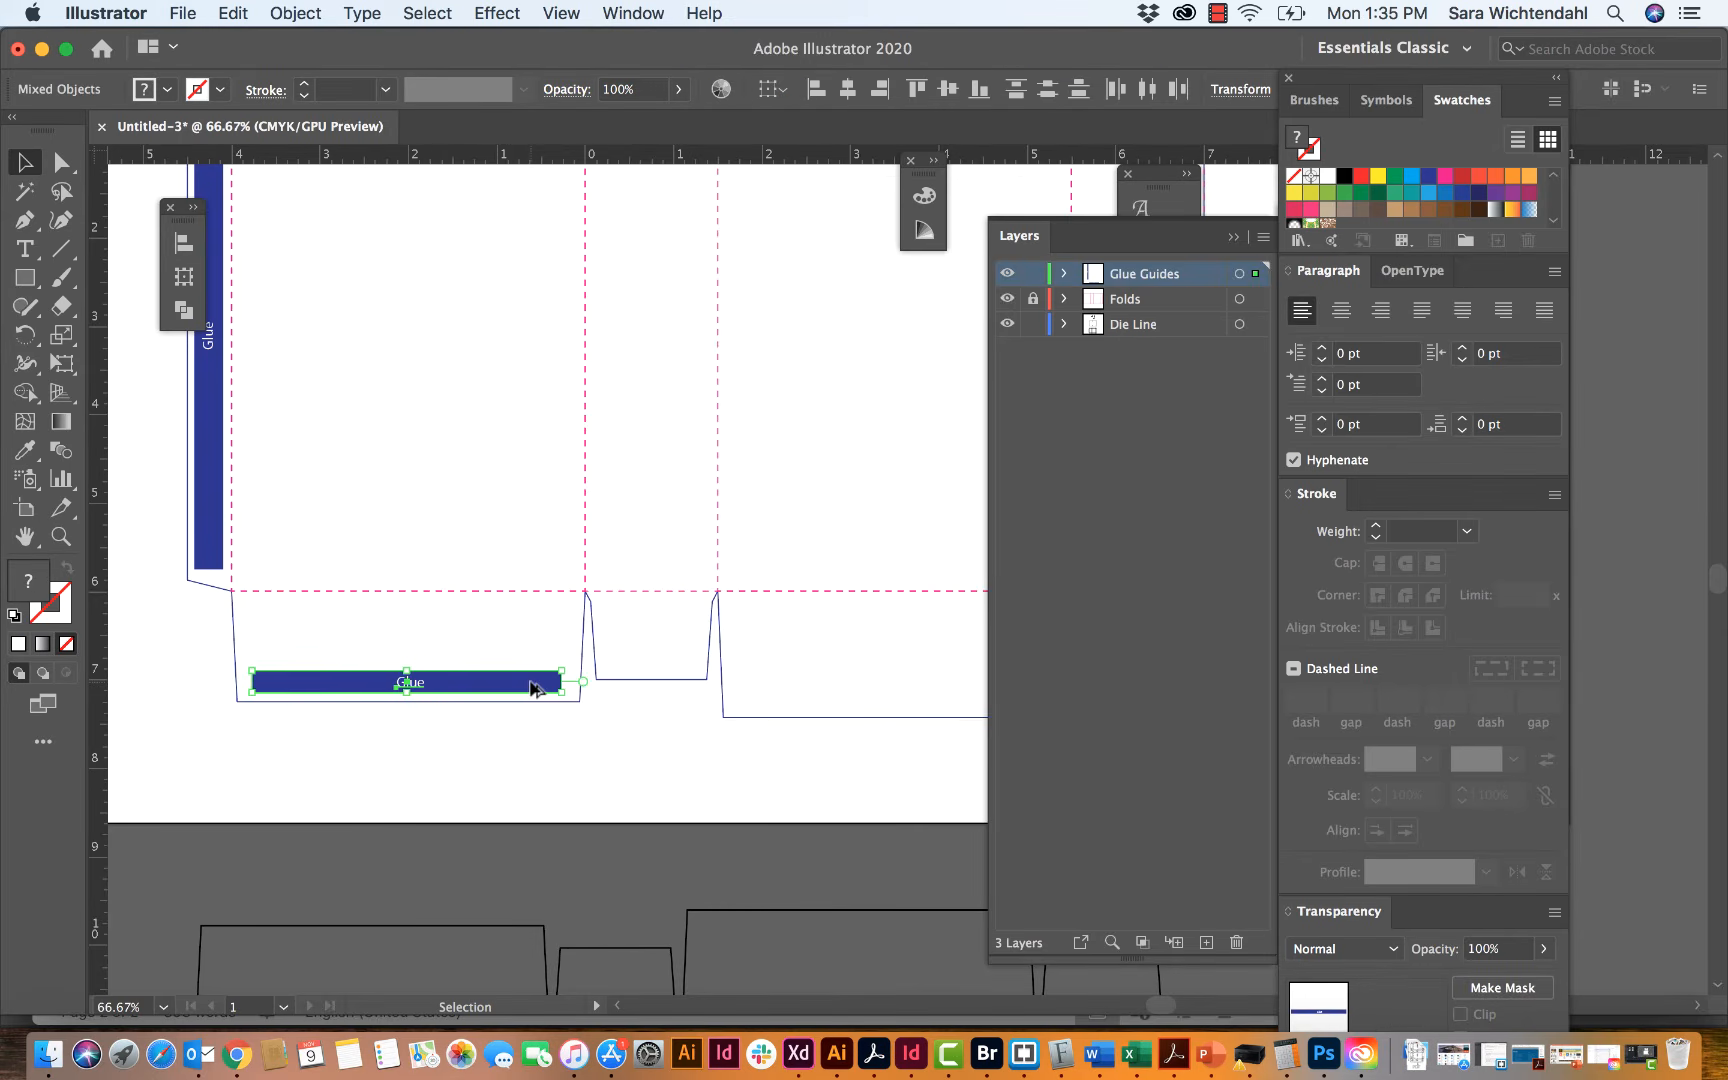
left_click(533, 689)
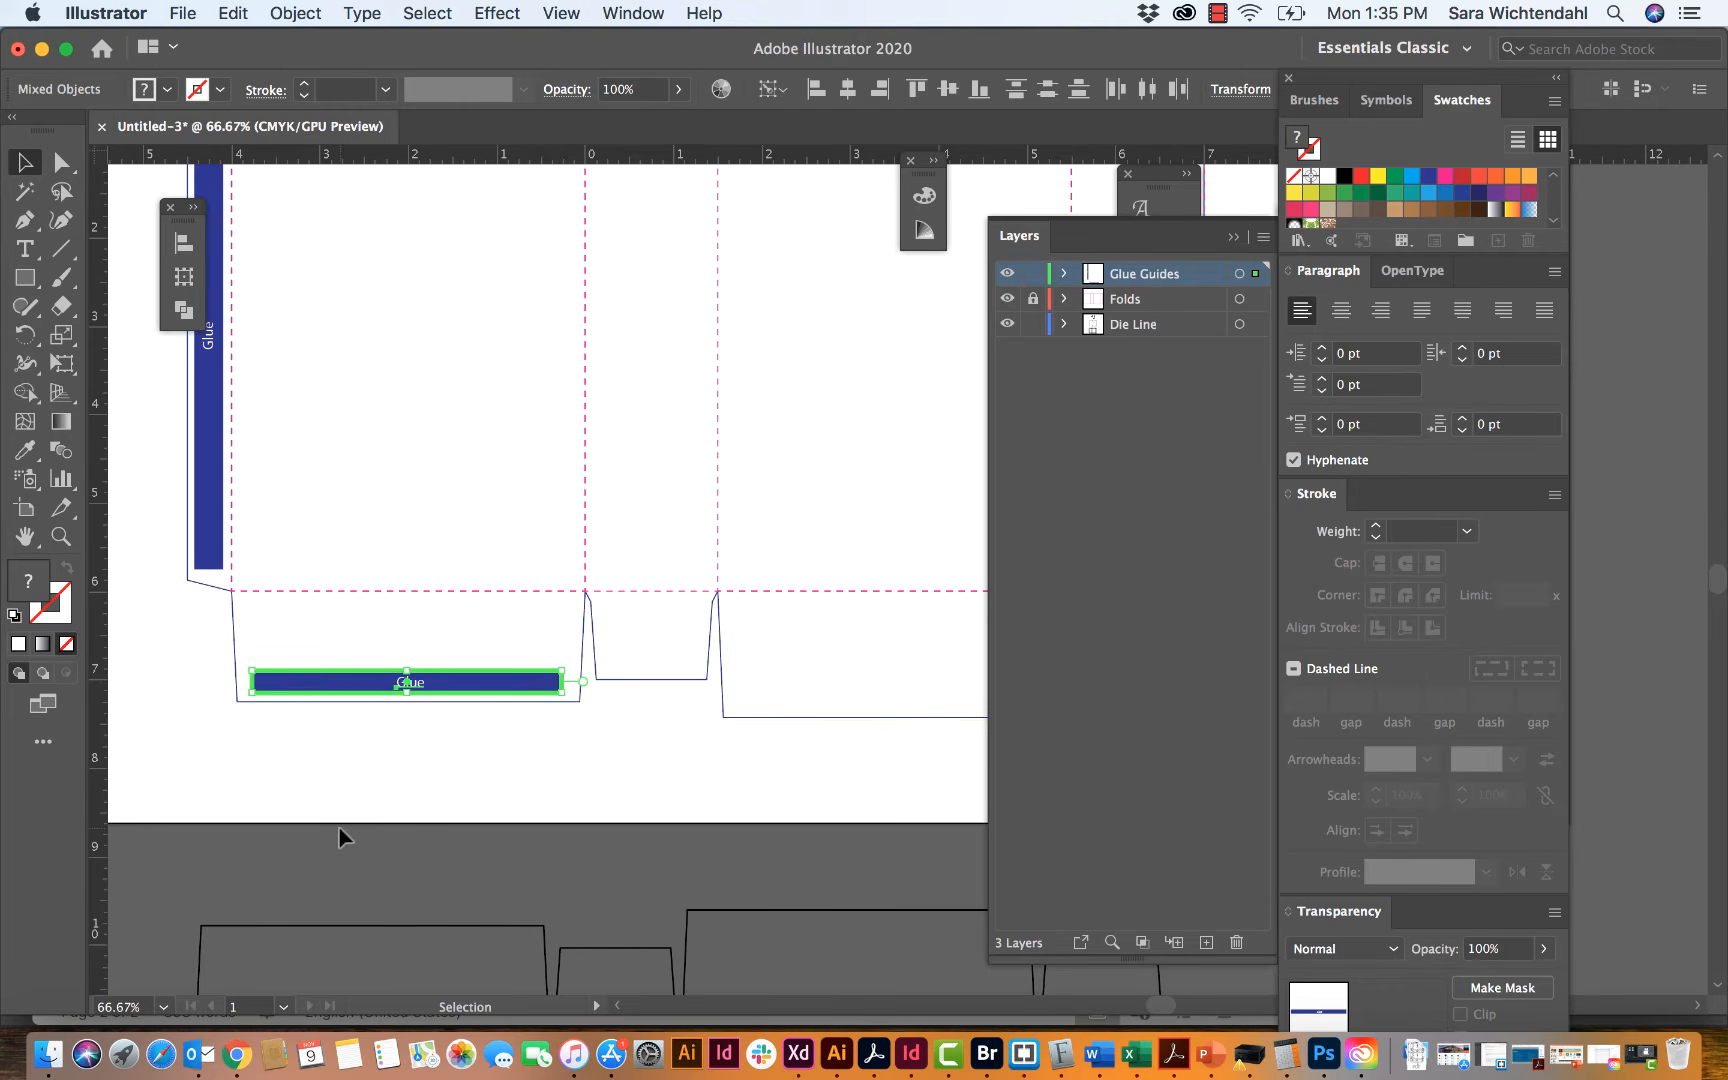
key("Return")
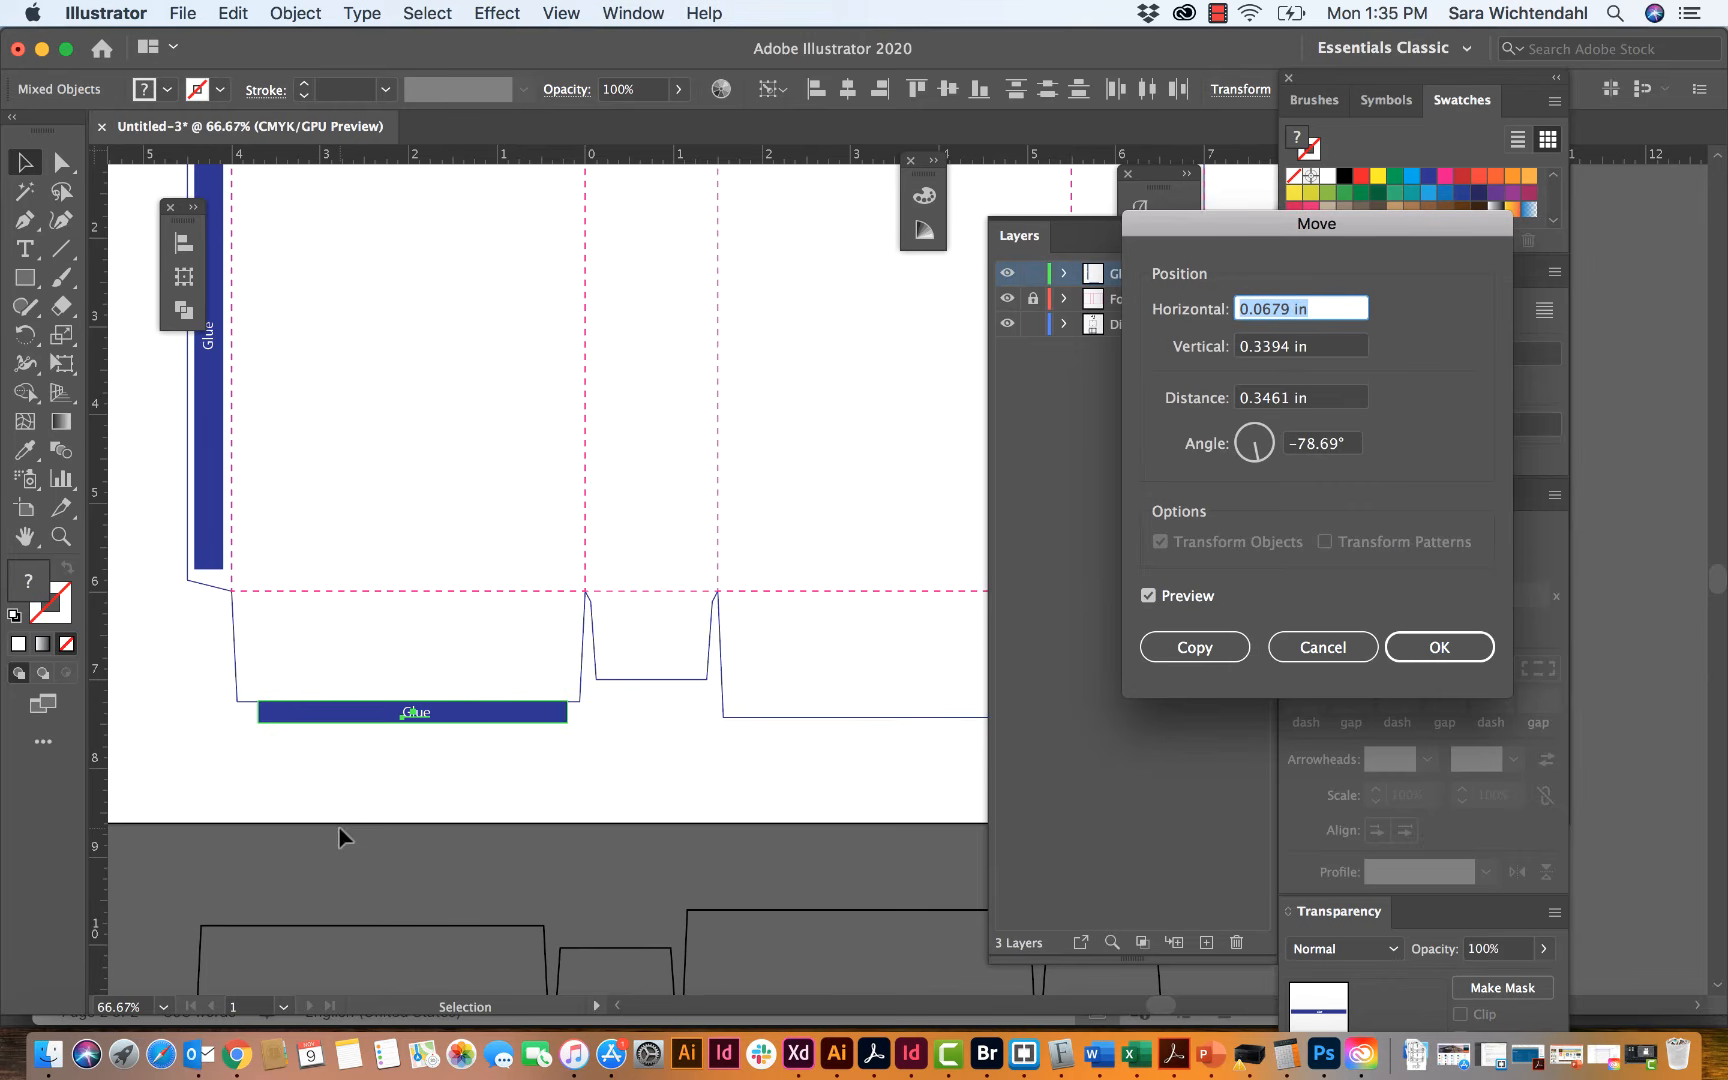
key("Left")
key("Right")
key("Right")
key("Right")
key("Right")
key("Right")
key("Right")
key("BackSpace")
key("BackSpace")
key("BackSpace")
key("BackSpace")
key("BackSpace")
key("BackSpace")
type("0")
key("Tab")
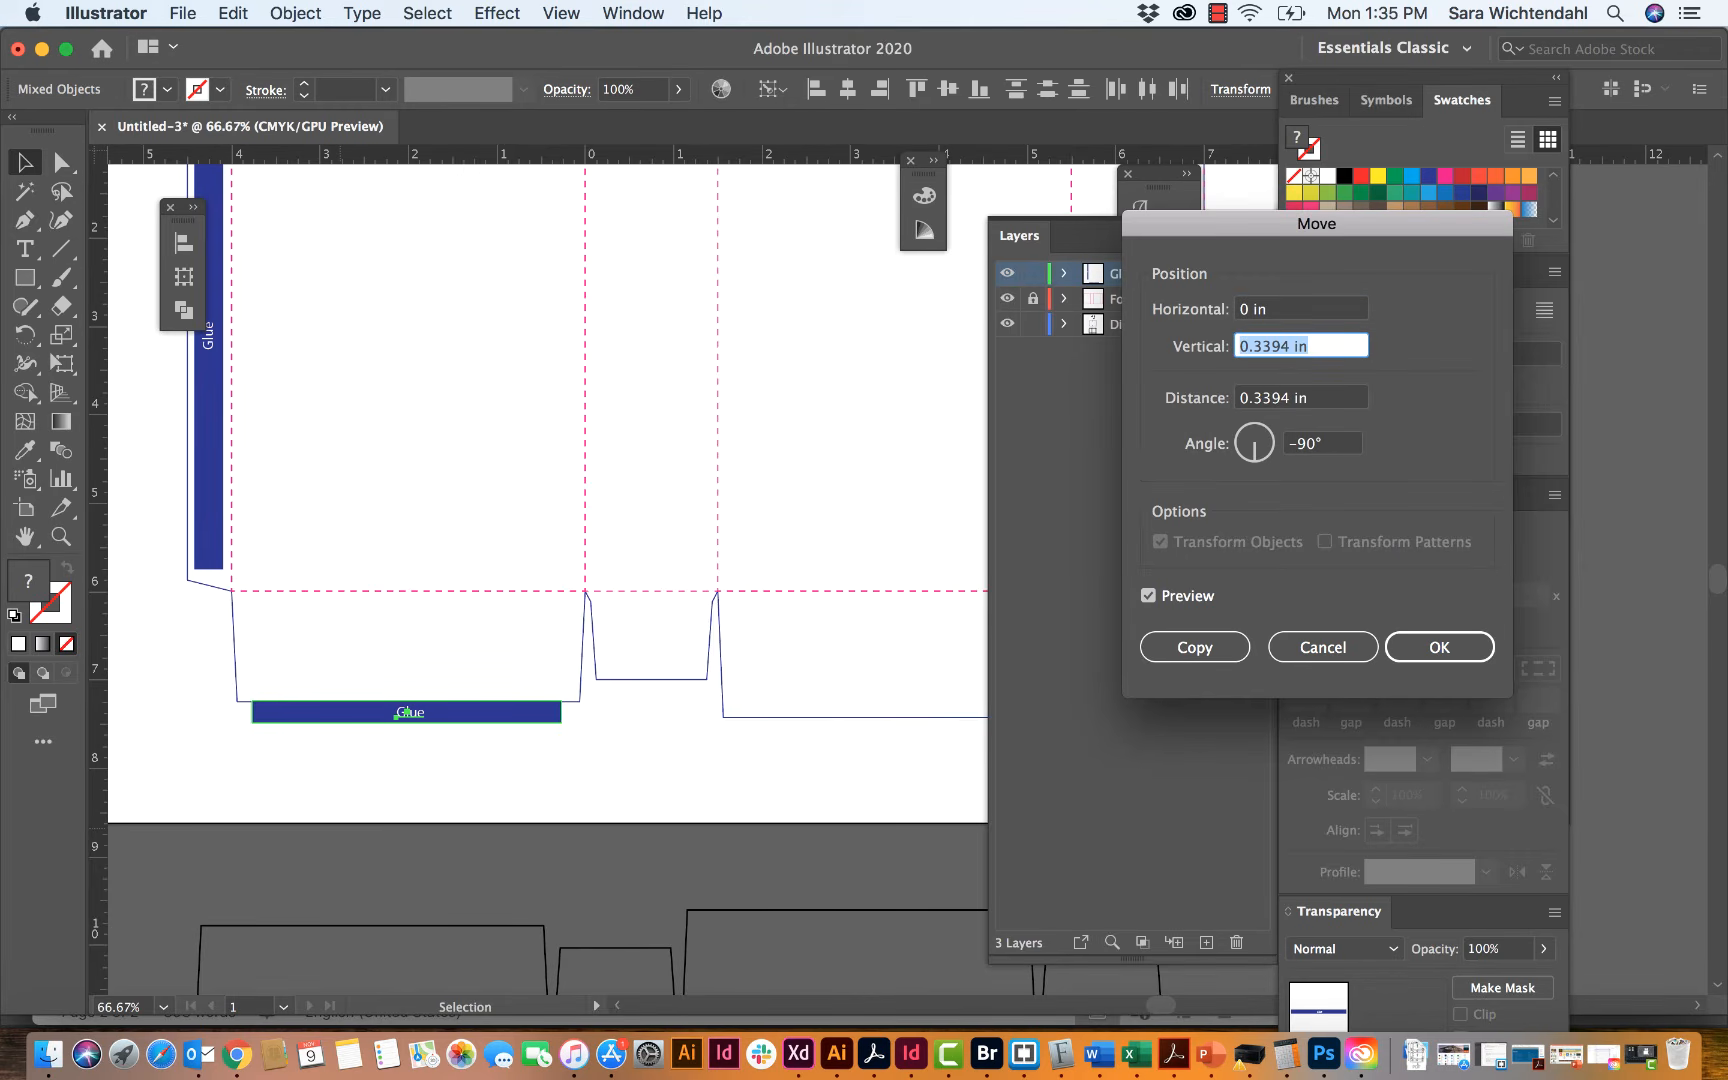
Step: Set the vertical move distance to -7.25 in and create the moved copy of the rectangle and label
type("-")
type("7/25")
key("Left")
key("Left")
key("BackSpace")
type(".")
left_click(1148, 596)
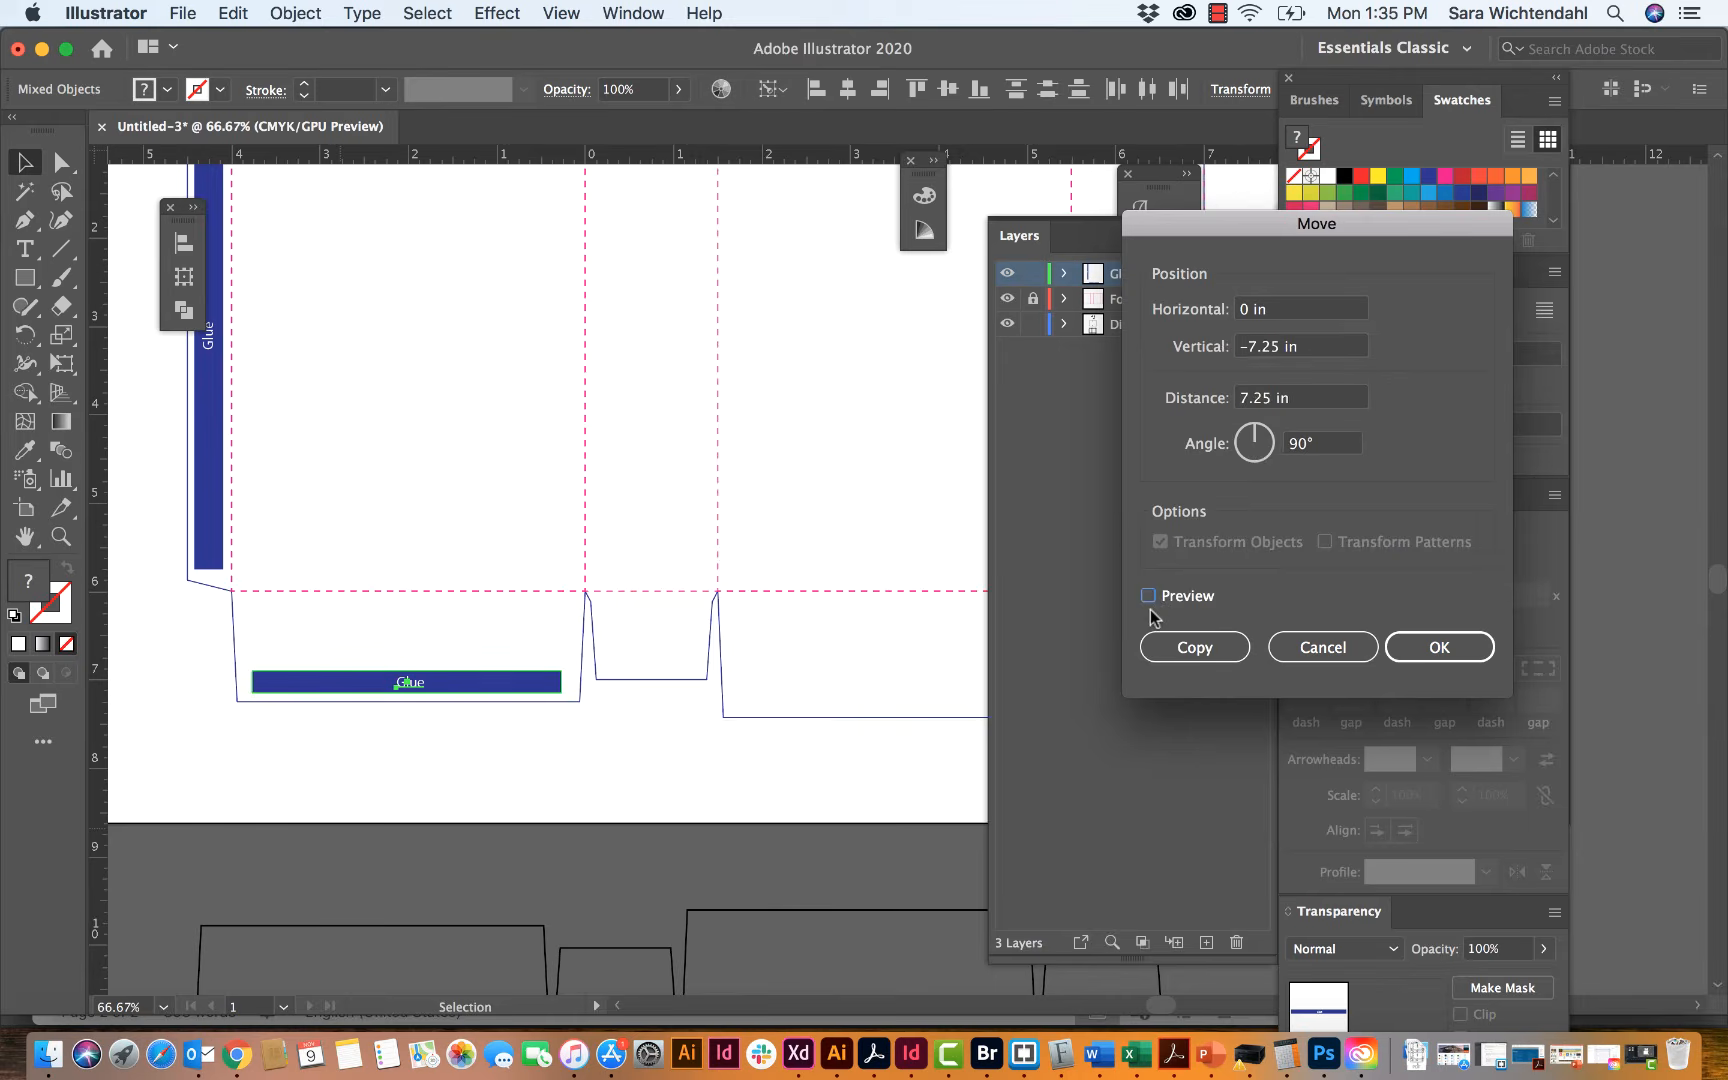
left_click(1148, 596)
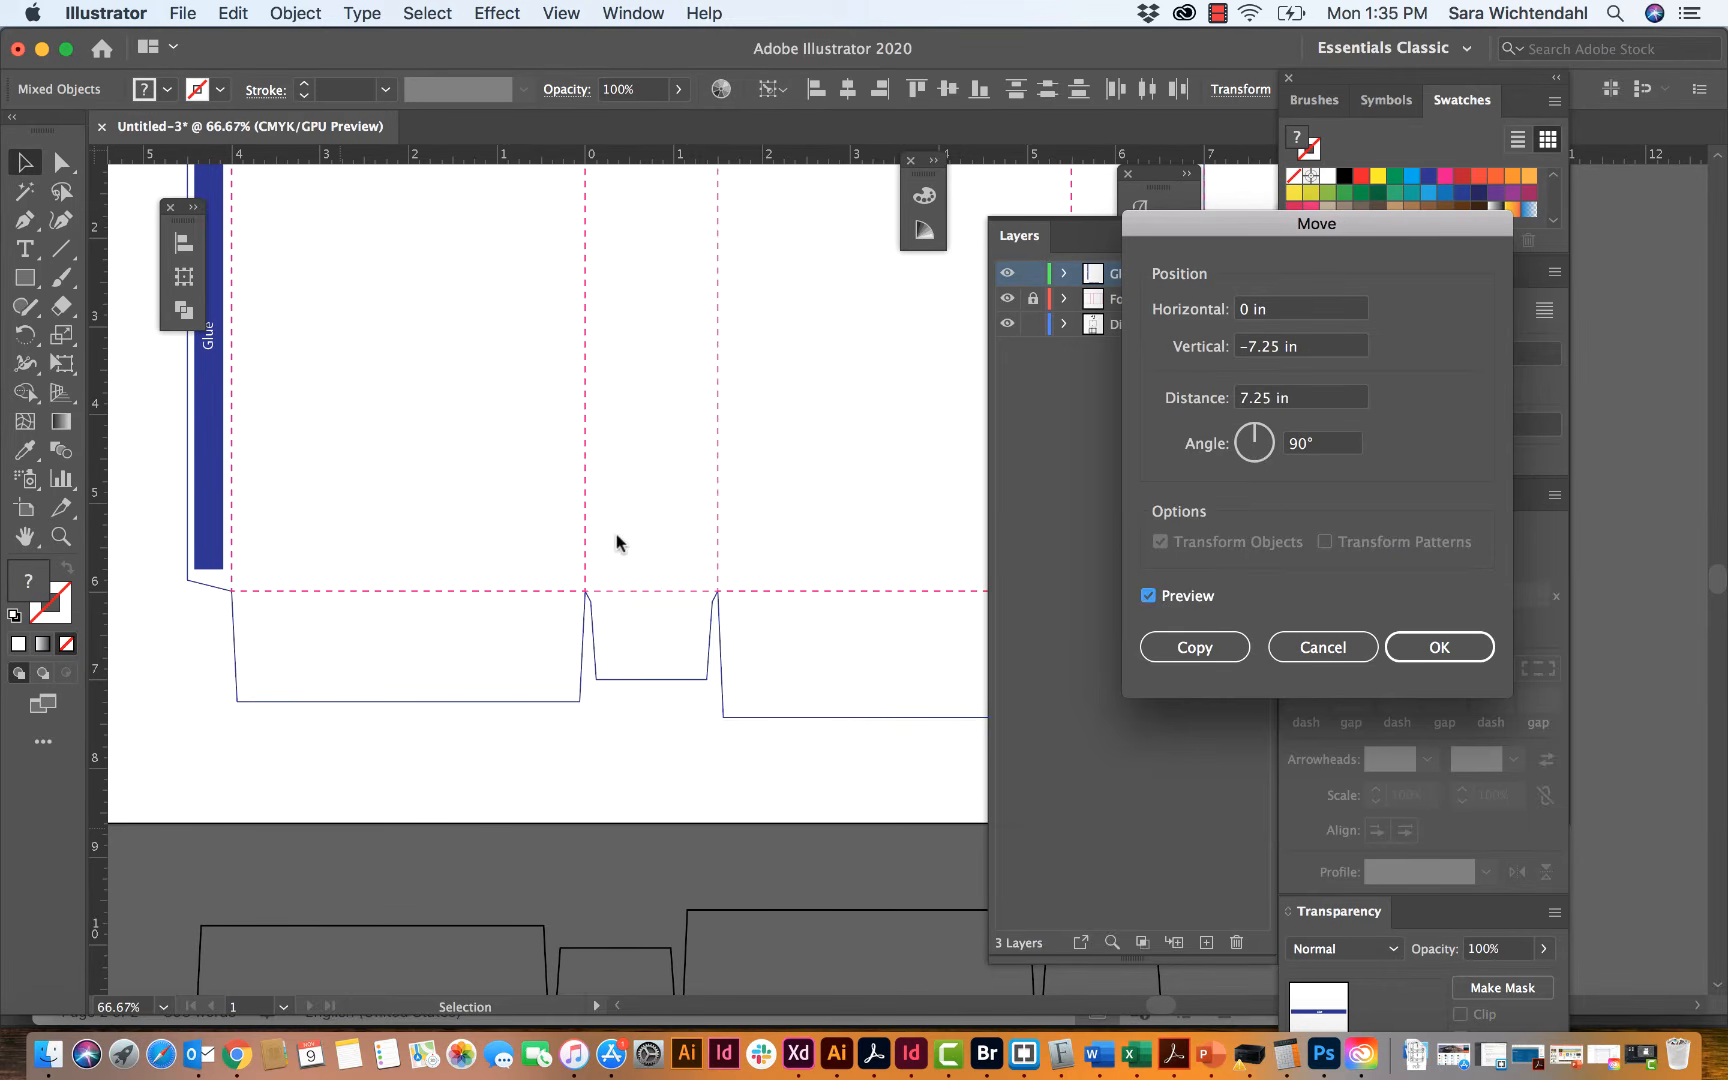
left_click(1200, 647)
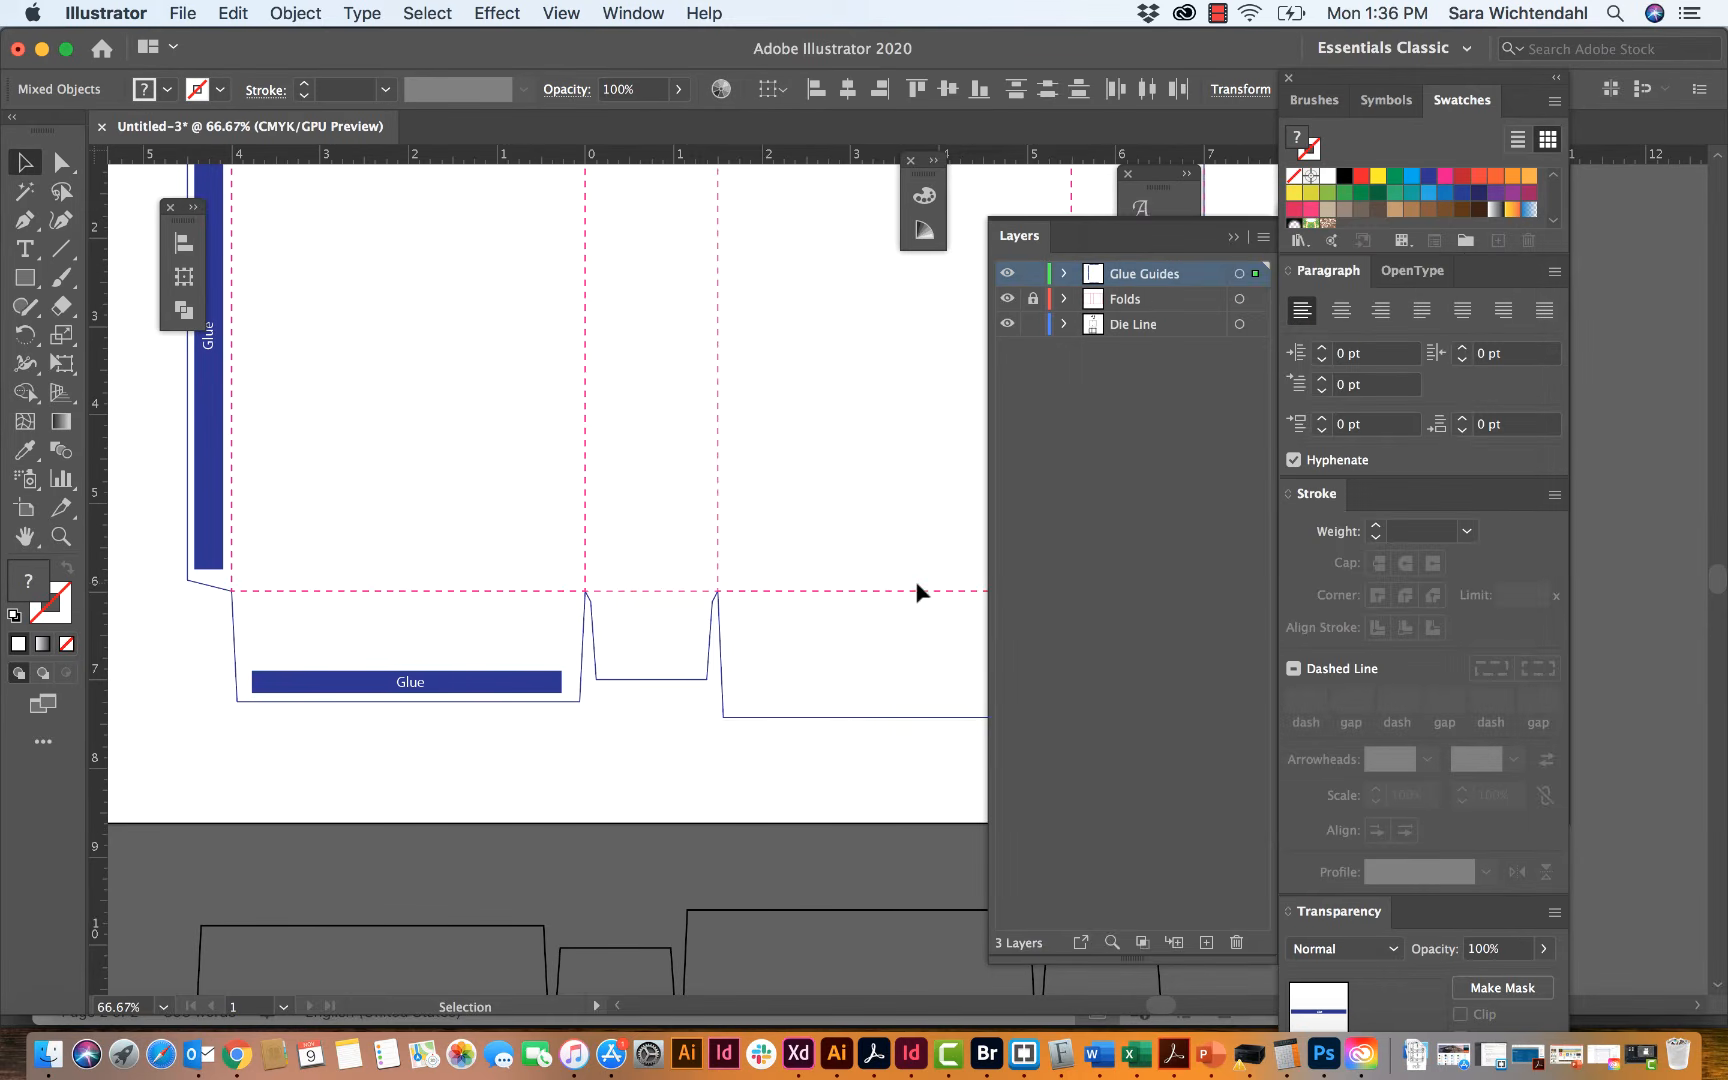
Step: Try a vertical move of -1 in on the copied glue rectangle and label, previewing the position
scroll(915, 580, "up", 5)
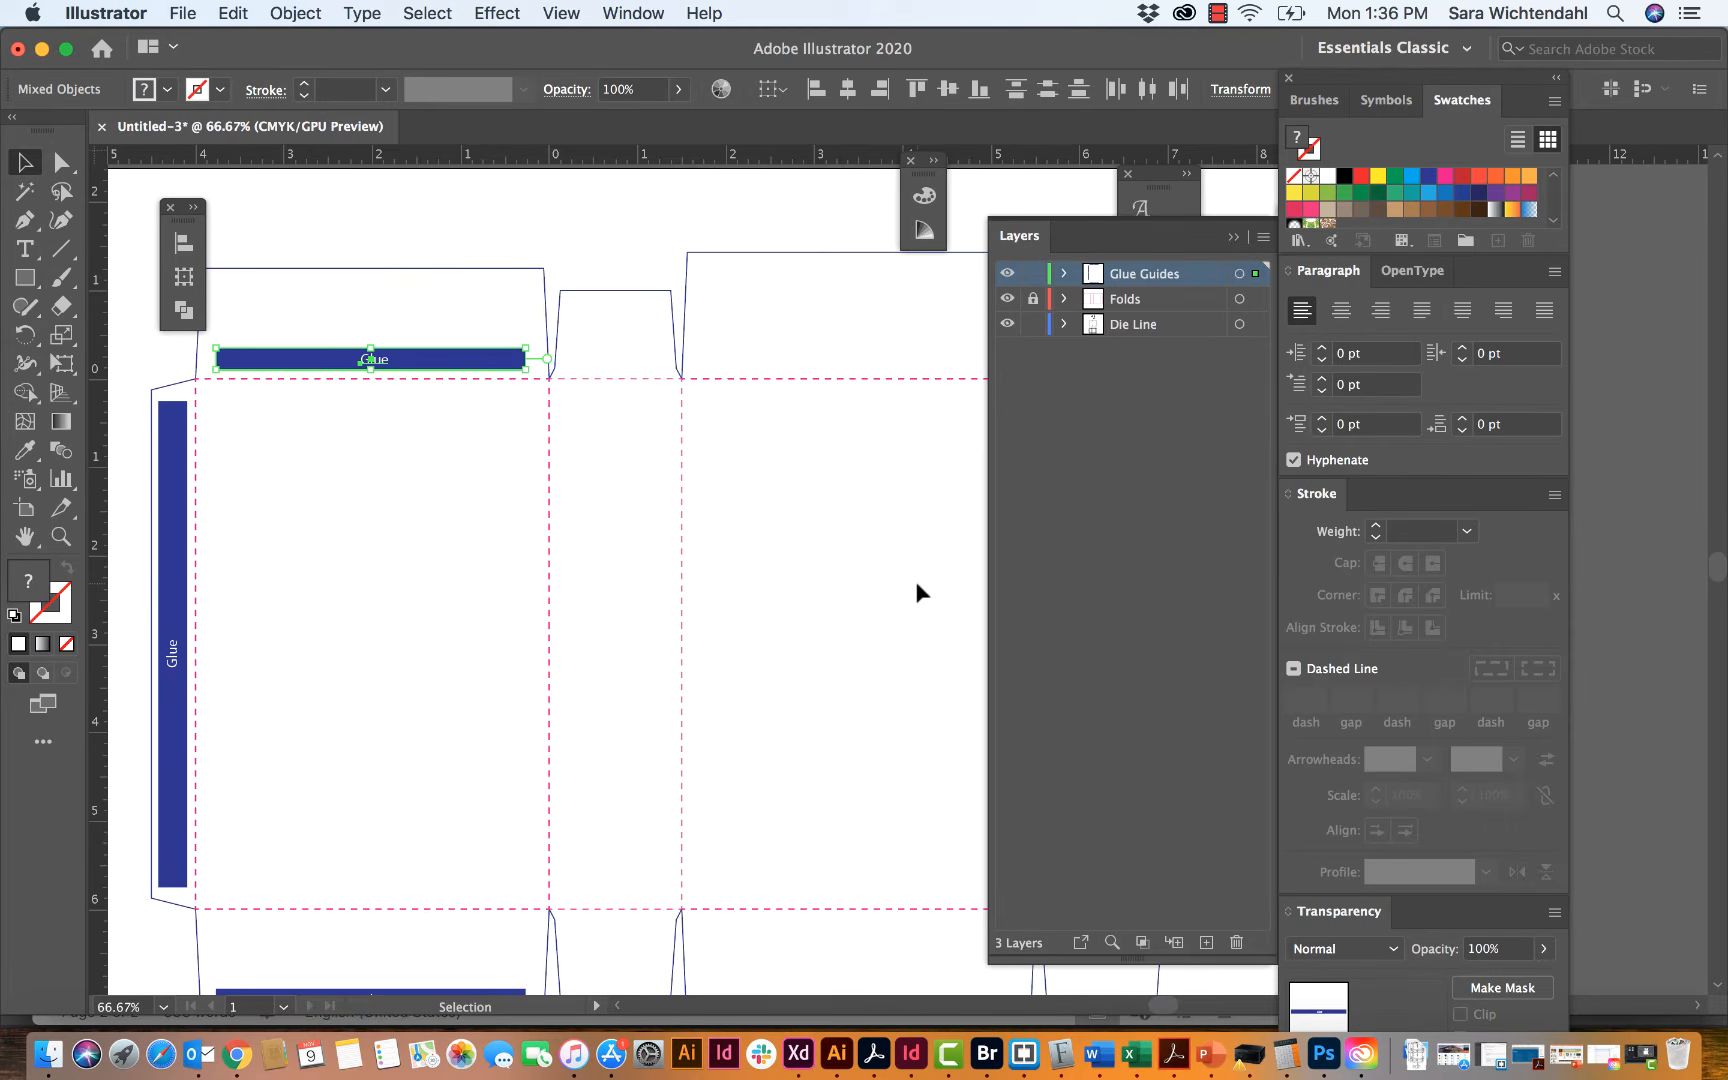
key("Return")
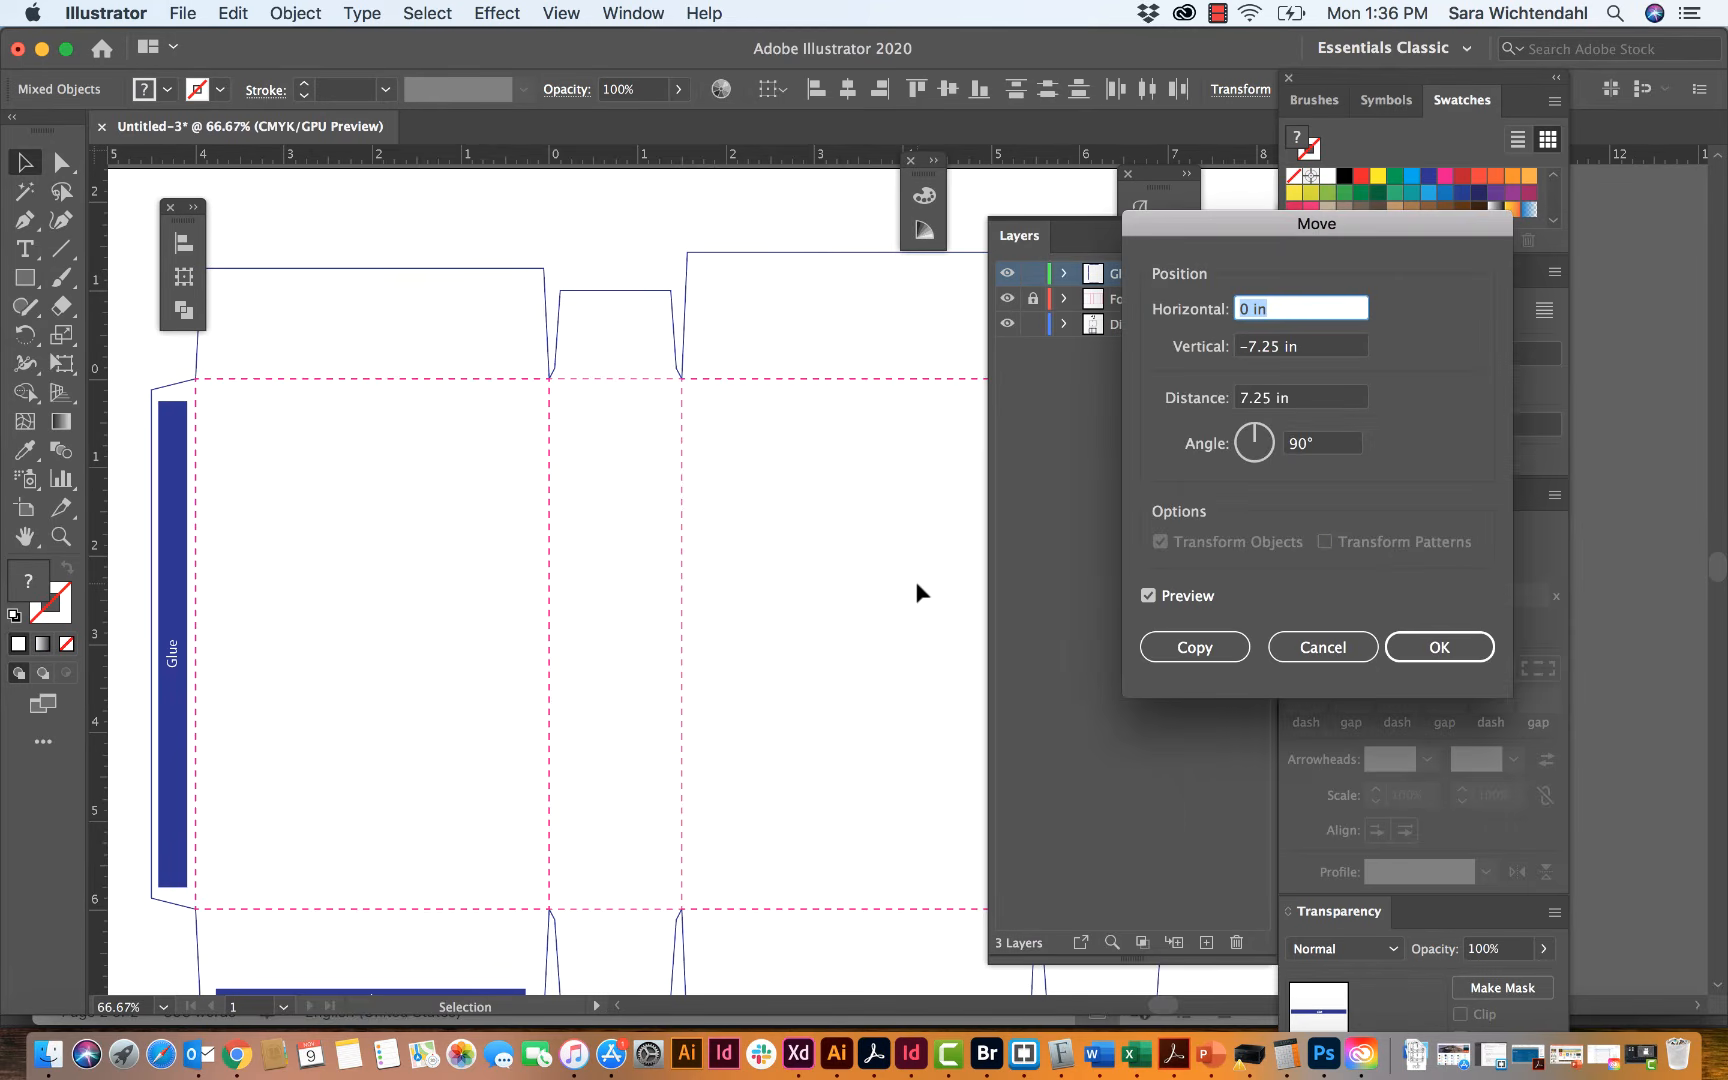
left_click(1255, 346)
key("BackSpace")
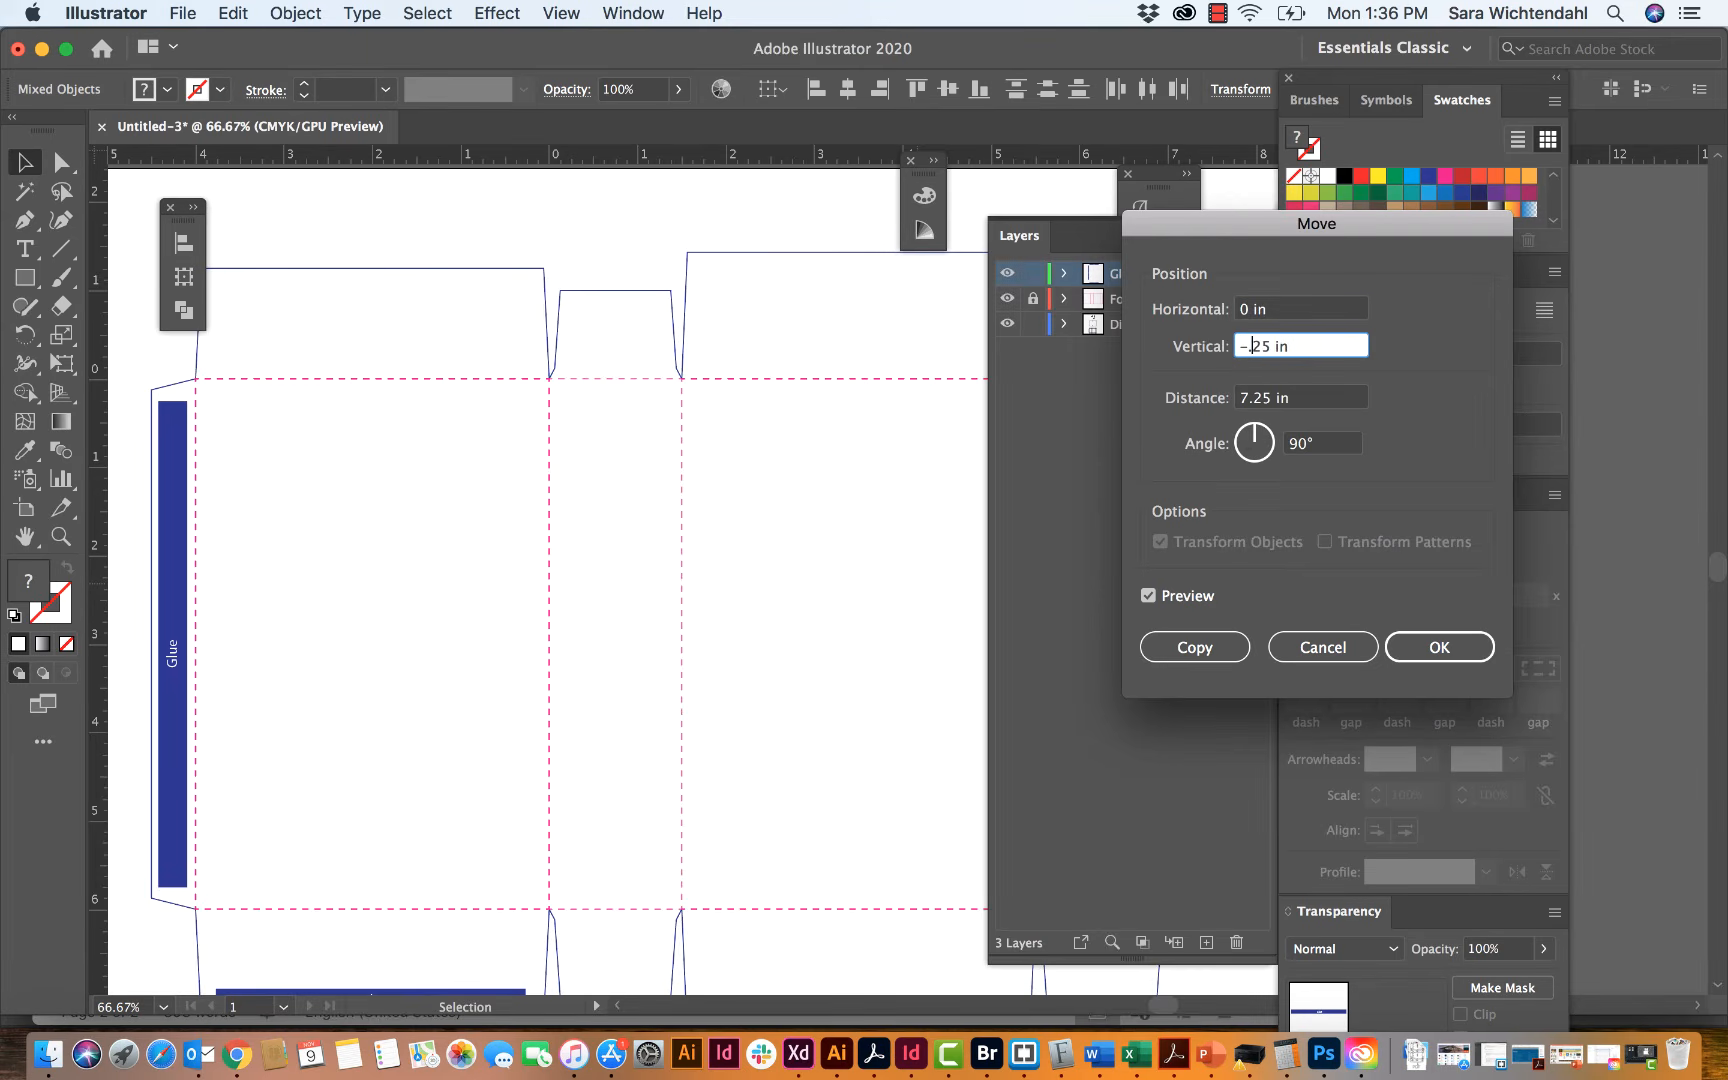
key("Delete")
key("Delete")
key("Delete")
type("1")
left_click(1146, 597)
left_click(1146, 597)
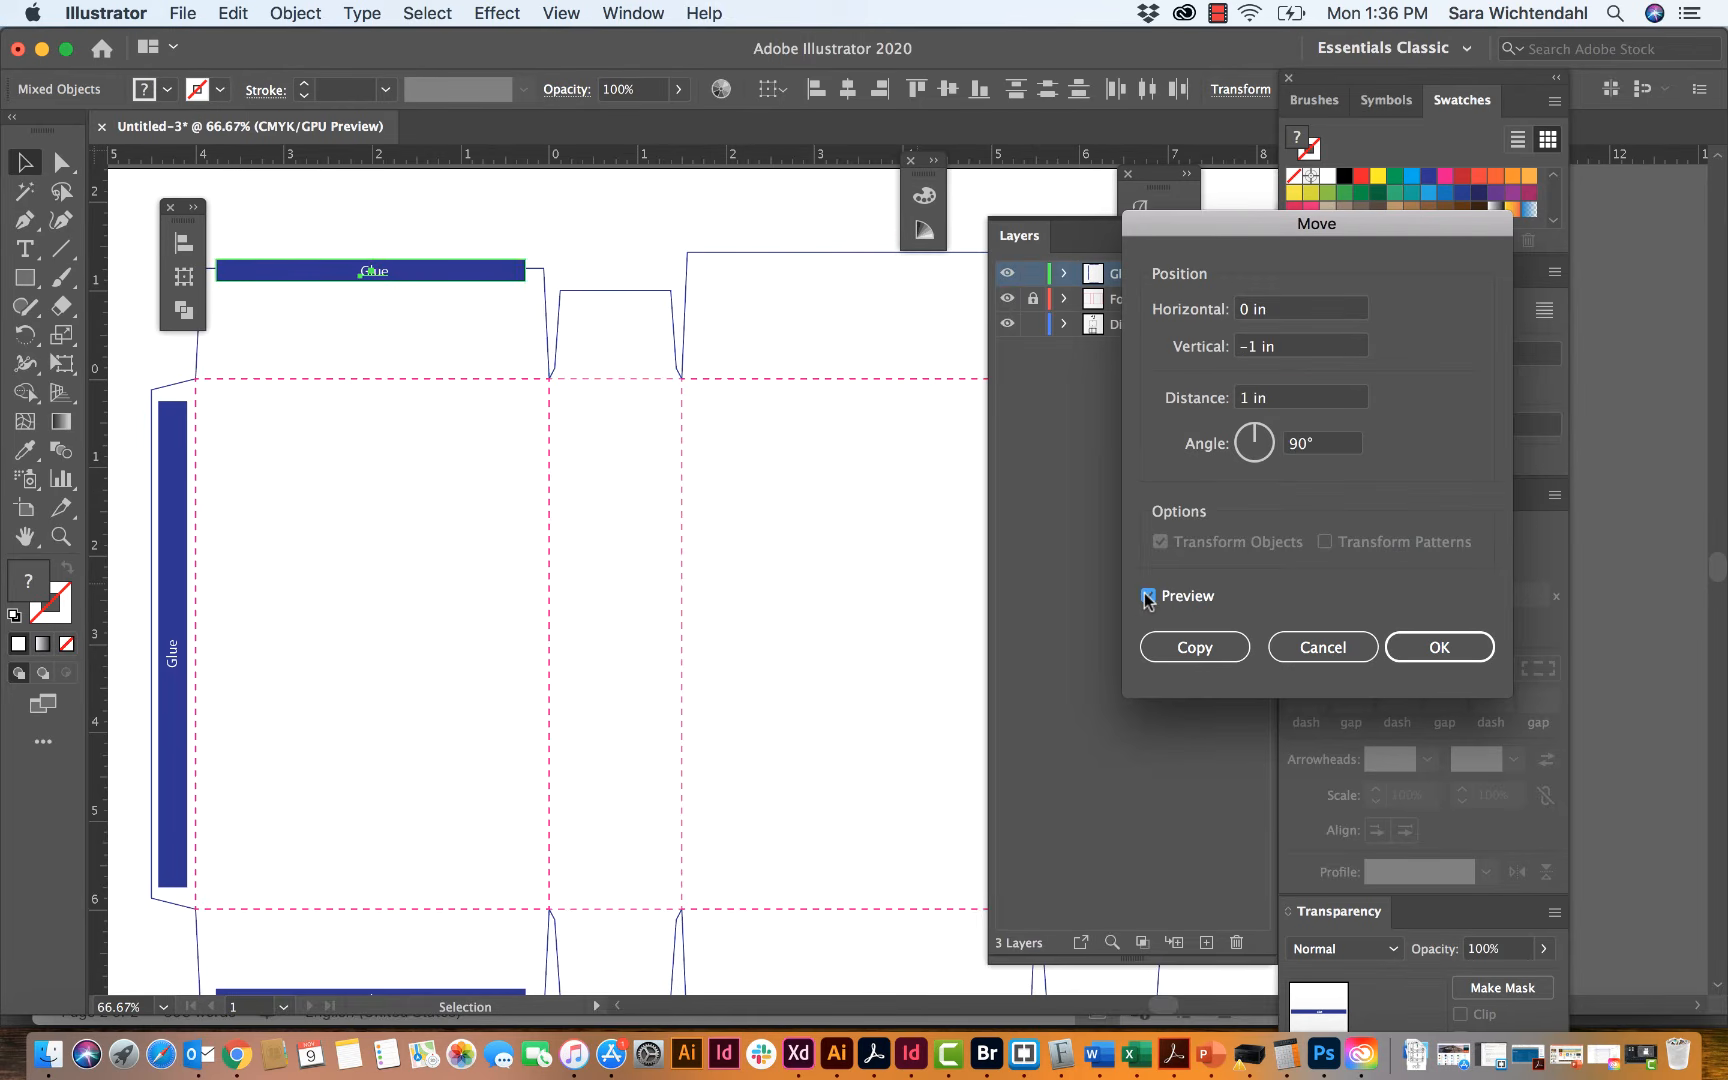
Step: Set the vertical move distance to -0.75 in, apply it to the copied glue rectangle and label, and deselect them
left_click(1253, 348)
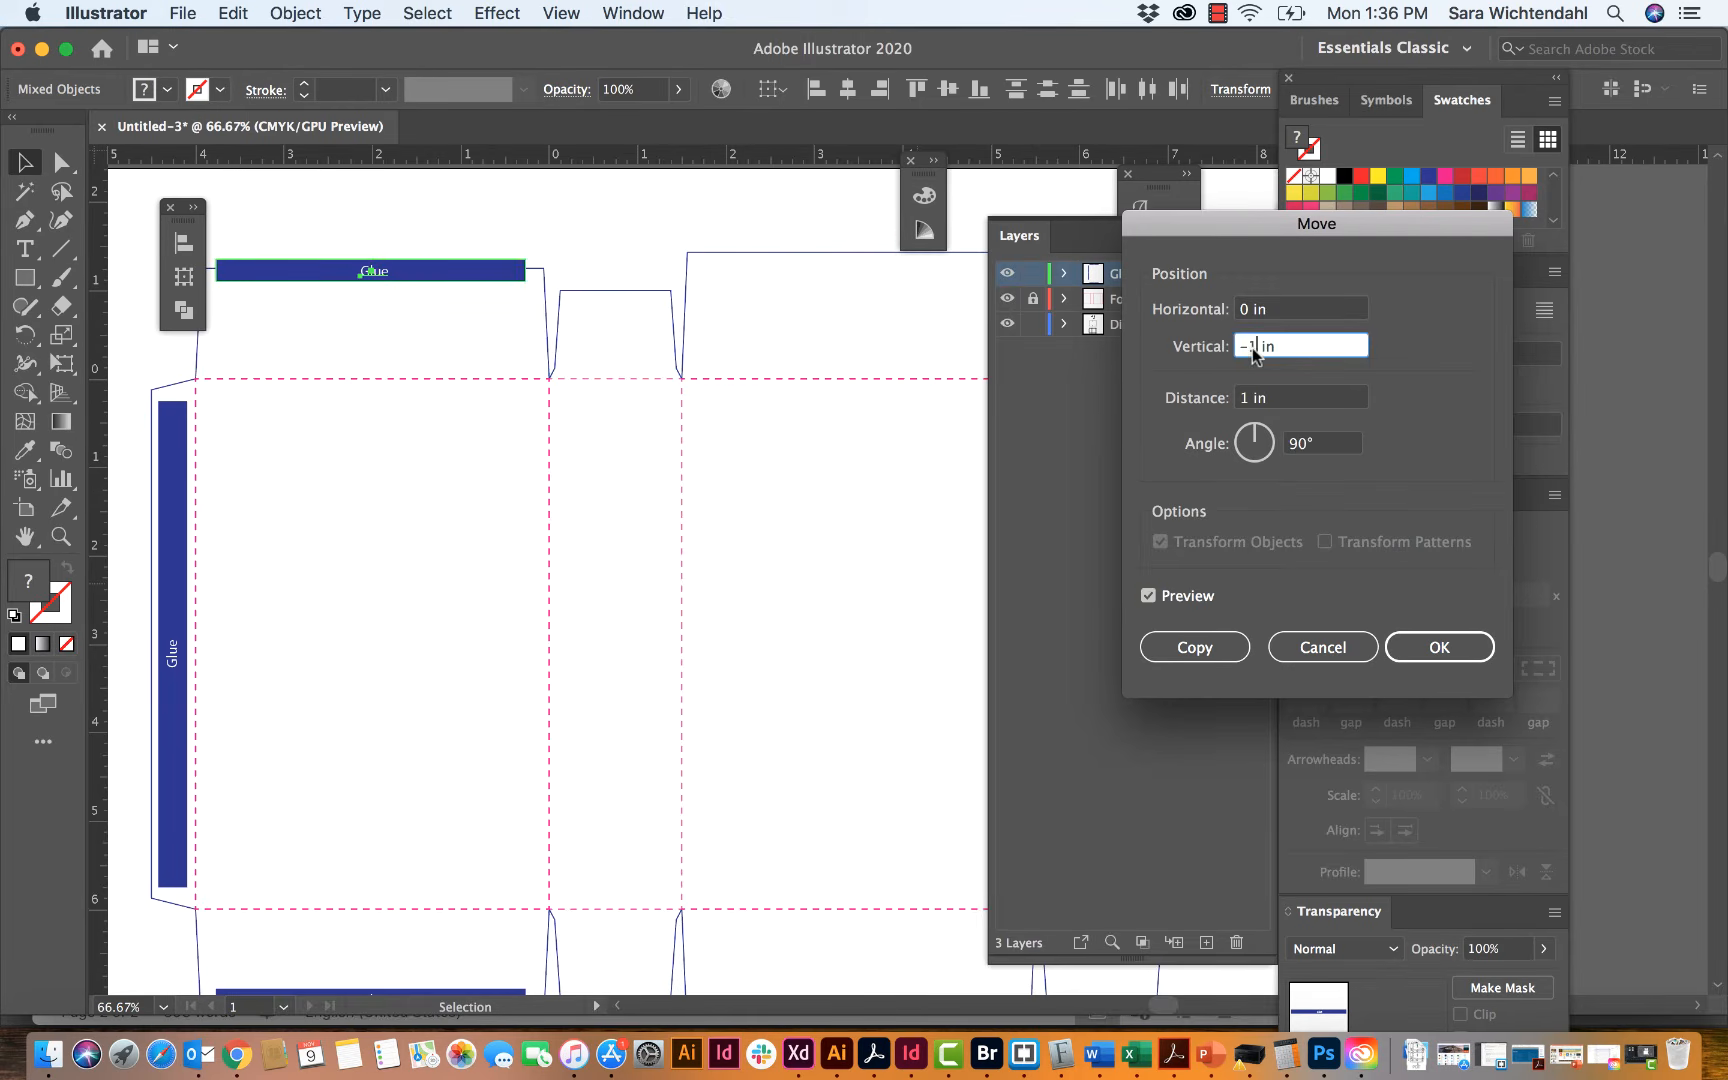
key("BackSpace")
type("0.75")
key("Tab")
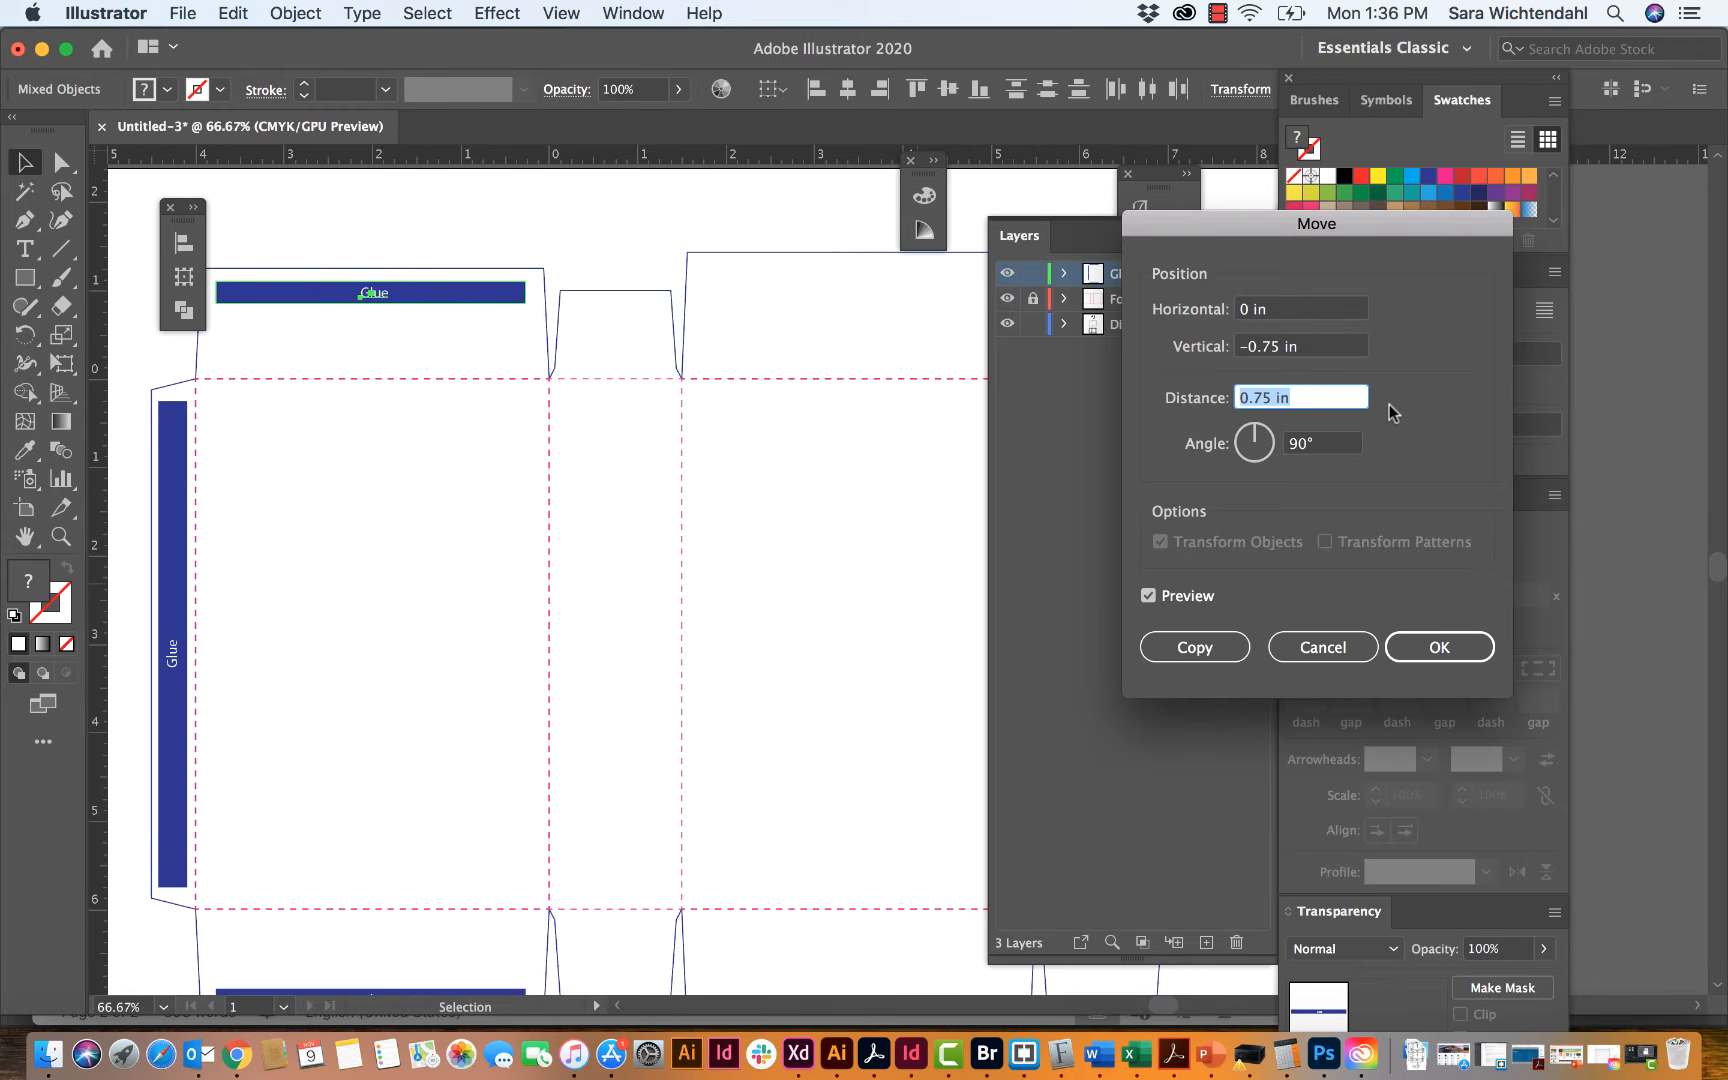
left_click(1420, 643)
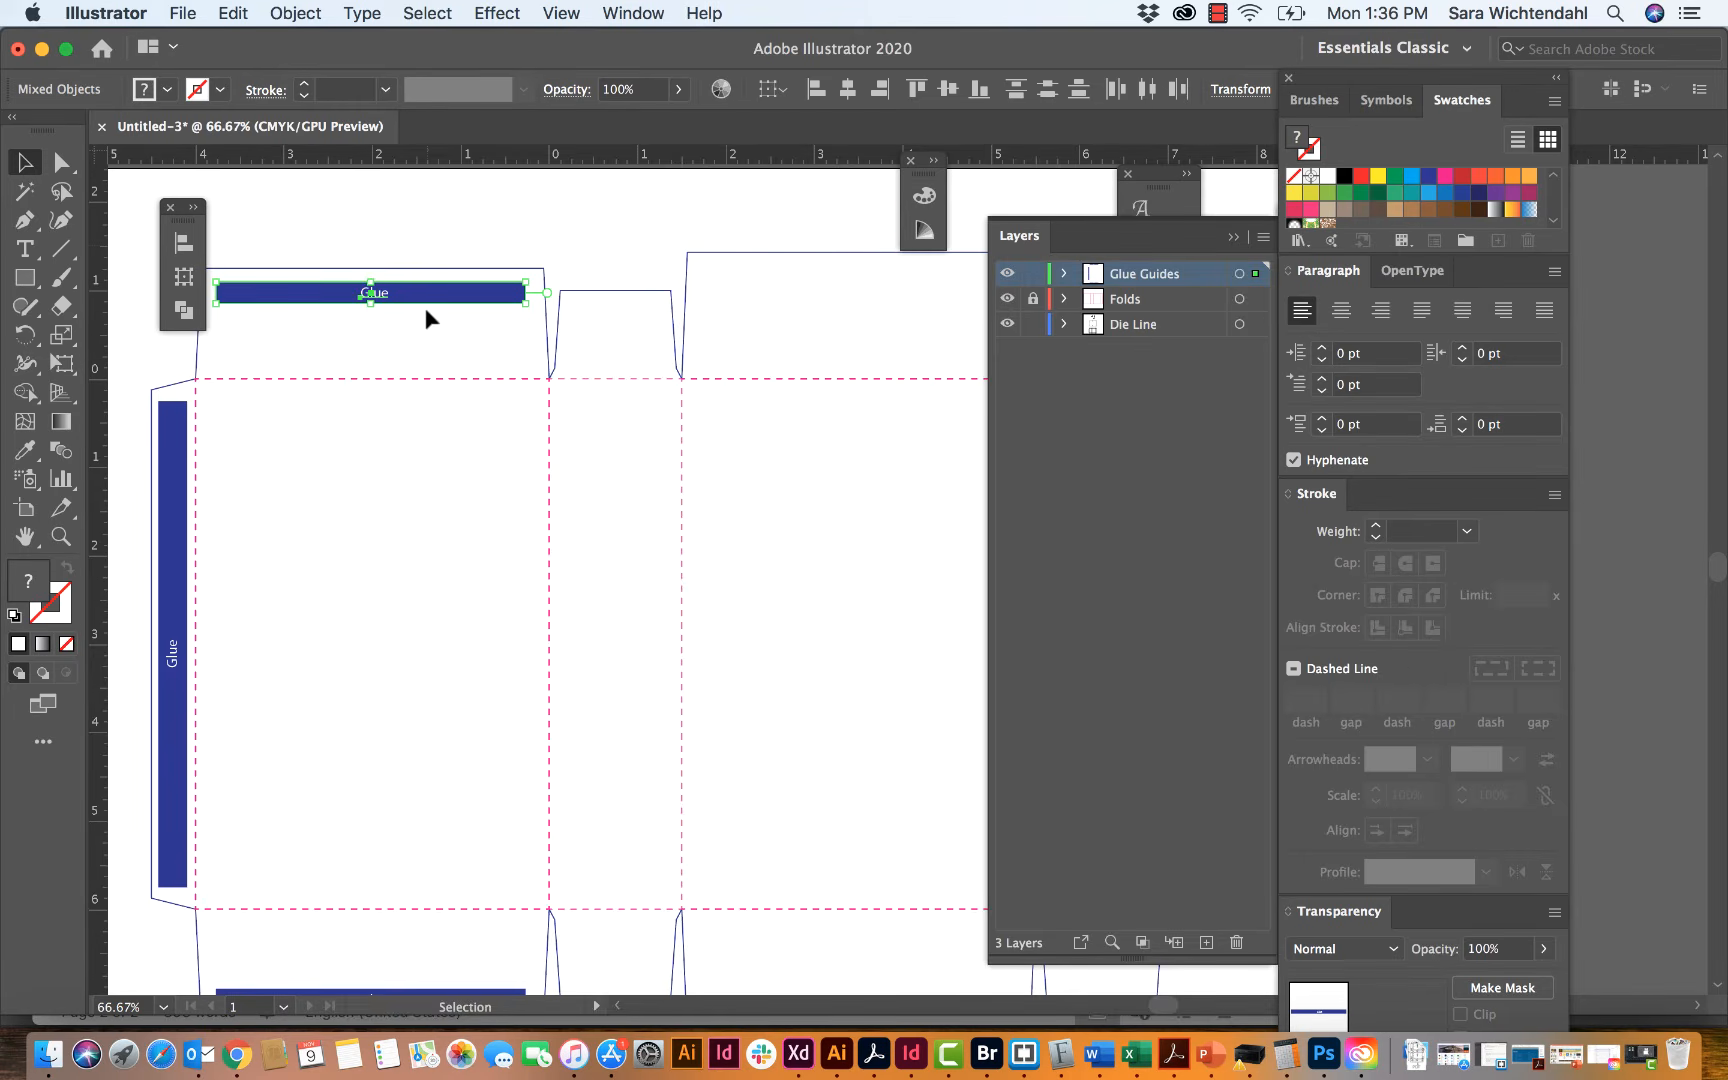
left_click(482, 238)
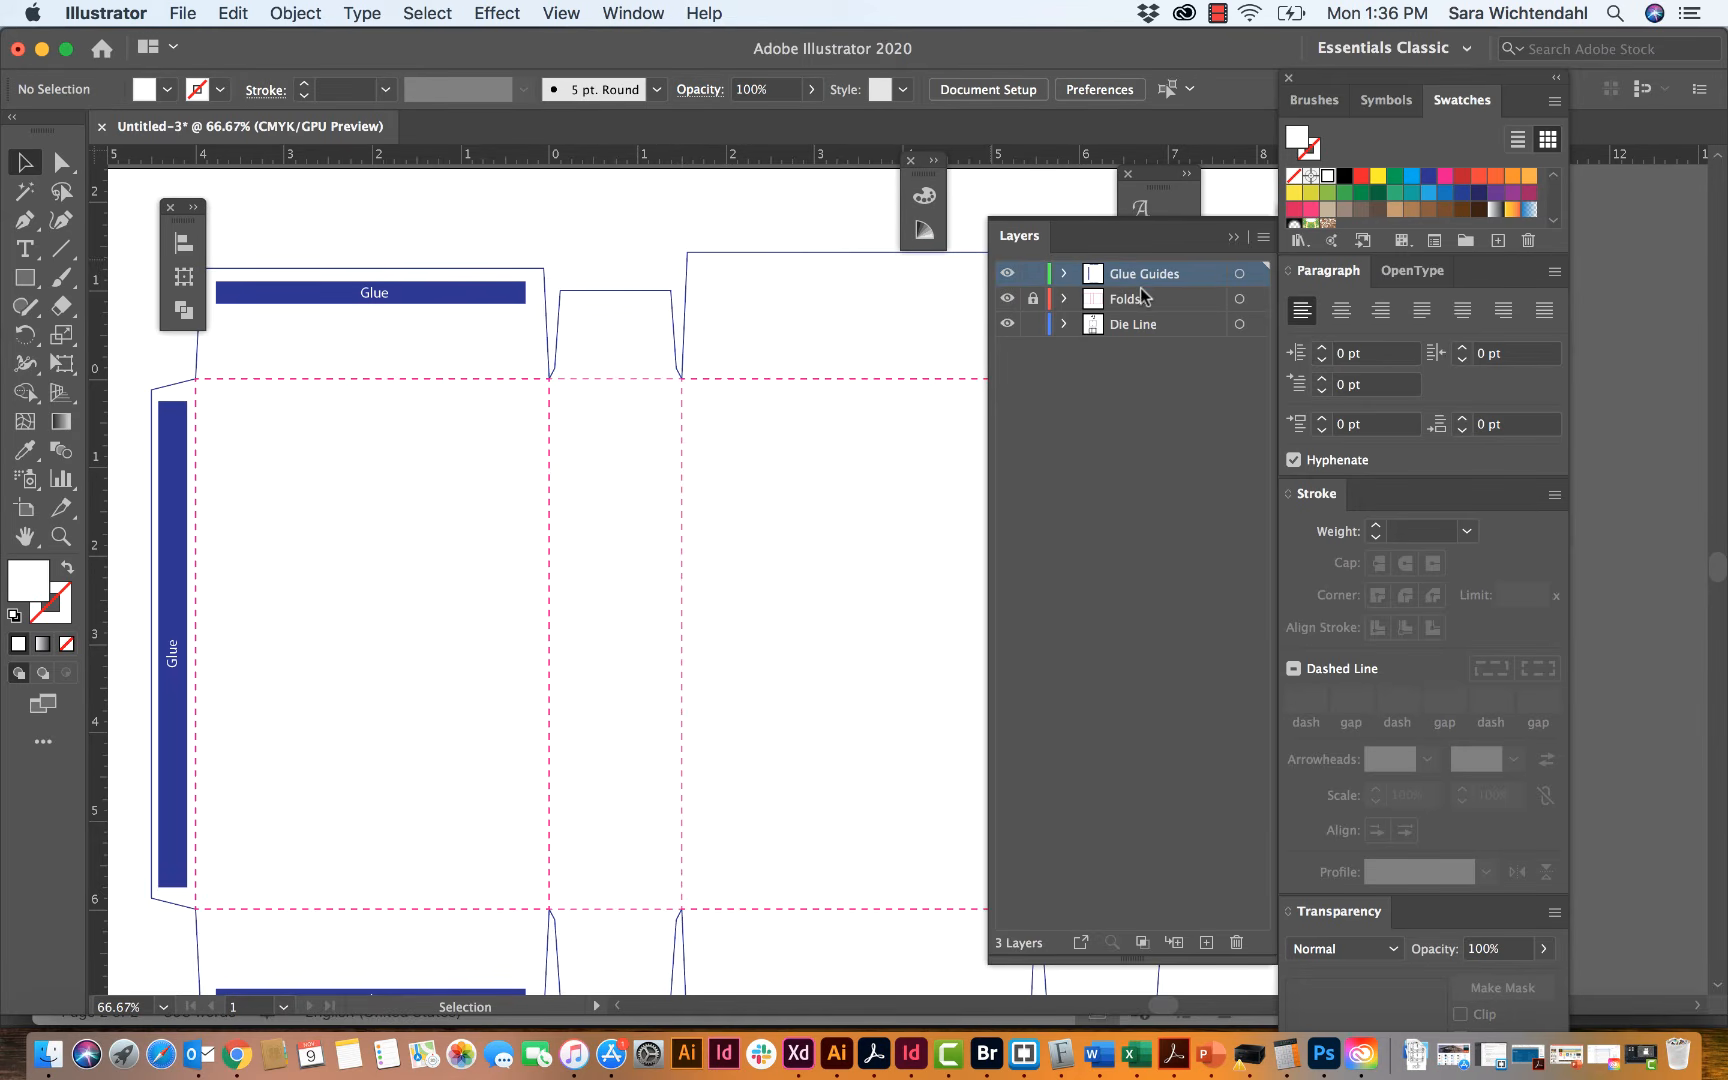
Step: Toggle the visibility of the Glue Guides layer to compare the template with and without it, leaving the layer hidden
left_click(1007, 273)
left_click(1007, 273)
left_click(1007, 273)
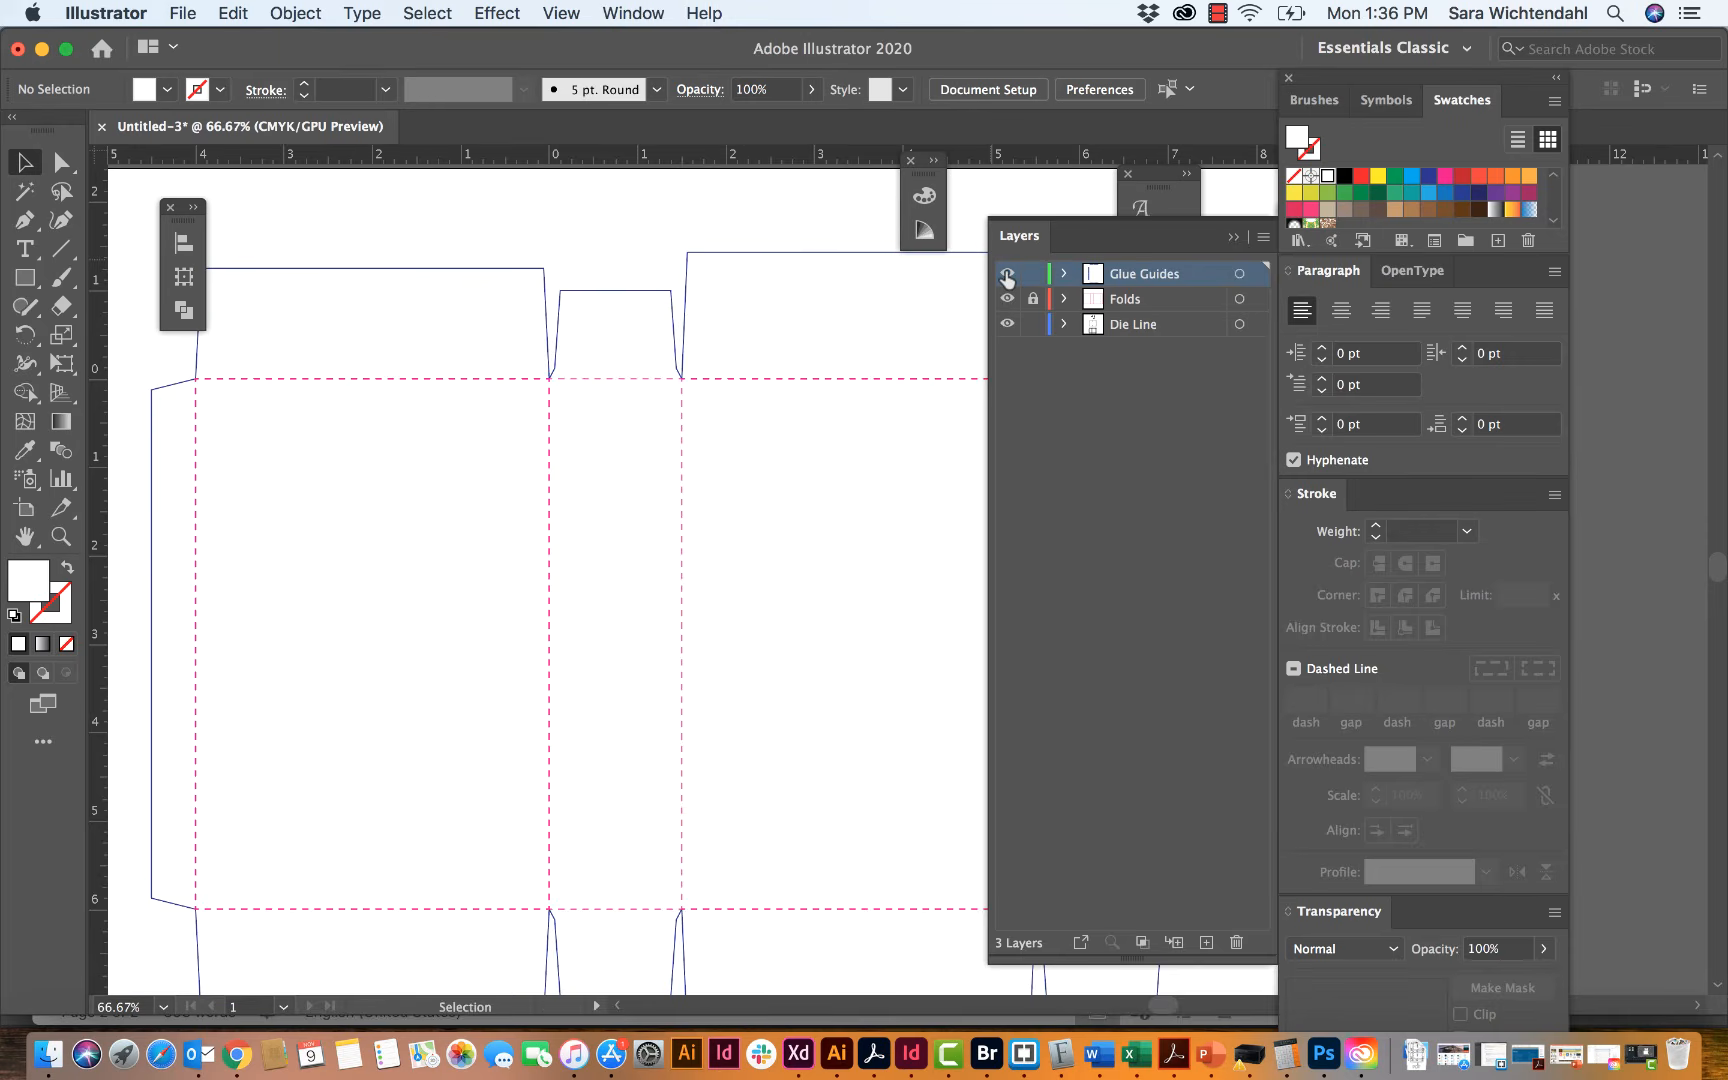
Step: Make the Glue Guides layer visible again and lock it alongside the Folds layer
left_click(1007, 273)
left_click(1007, 298)
left_click(1007, 298)
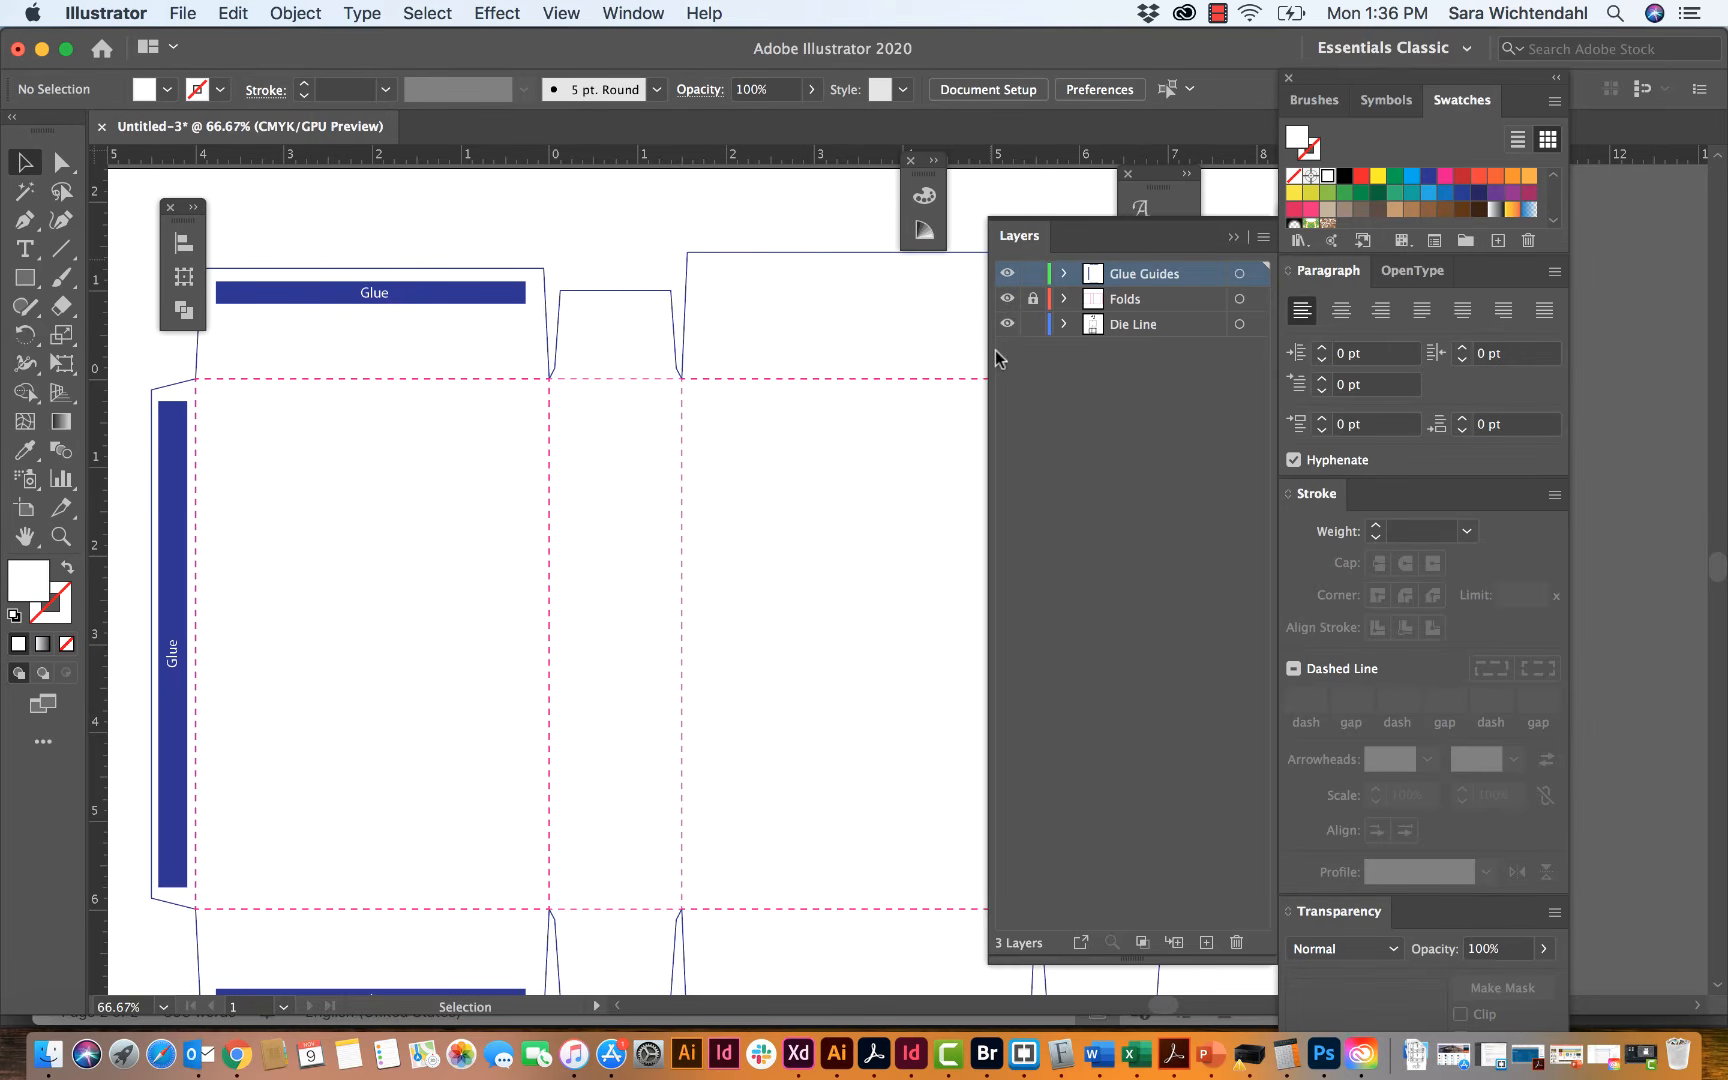
left_click(1007, 323)
left_click(1007, 323)
left_click(1034, 299)
left_click(1033, 273)
Step: Apply Offset Path to the die-line outline with a 0.125 in offset and preview the result
key("super+minus")
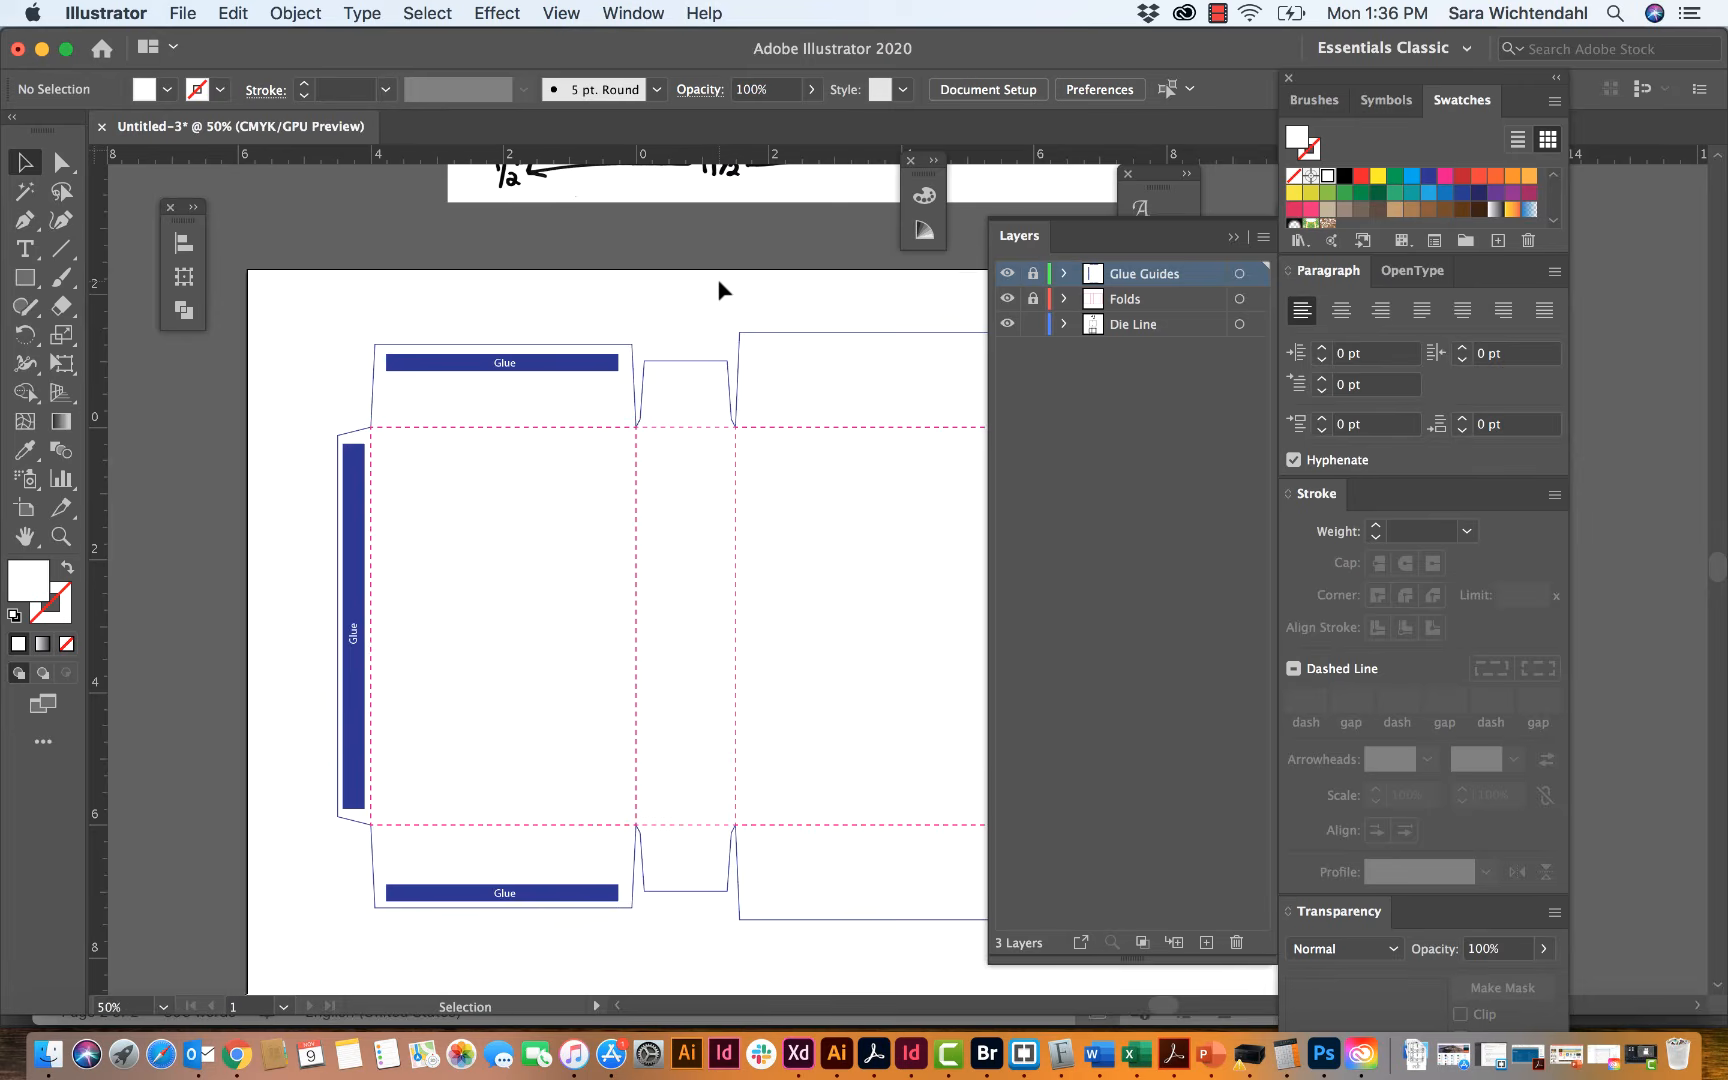
scroll(717, 286, "right", 5)
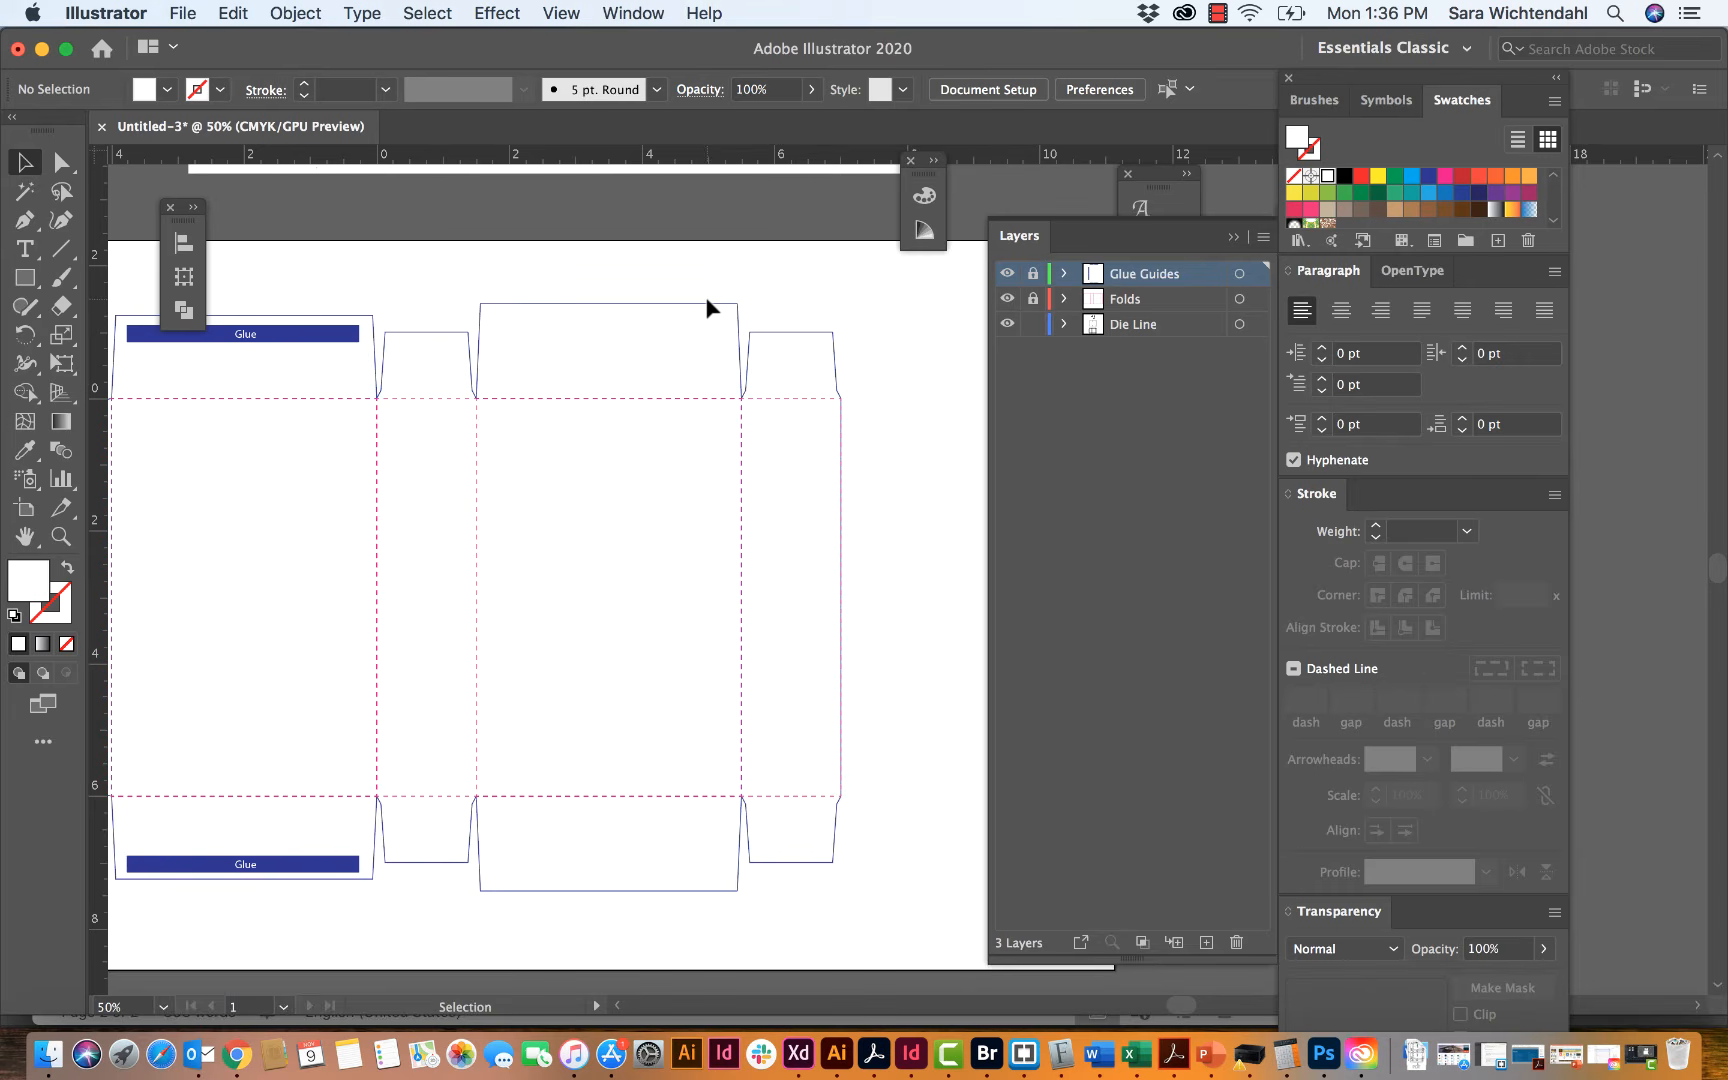
left_click(708, 304)
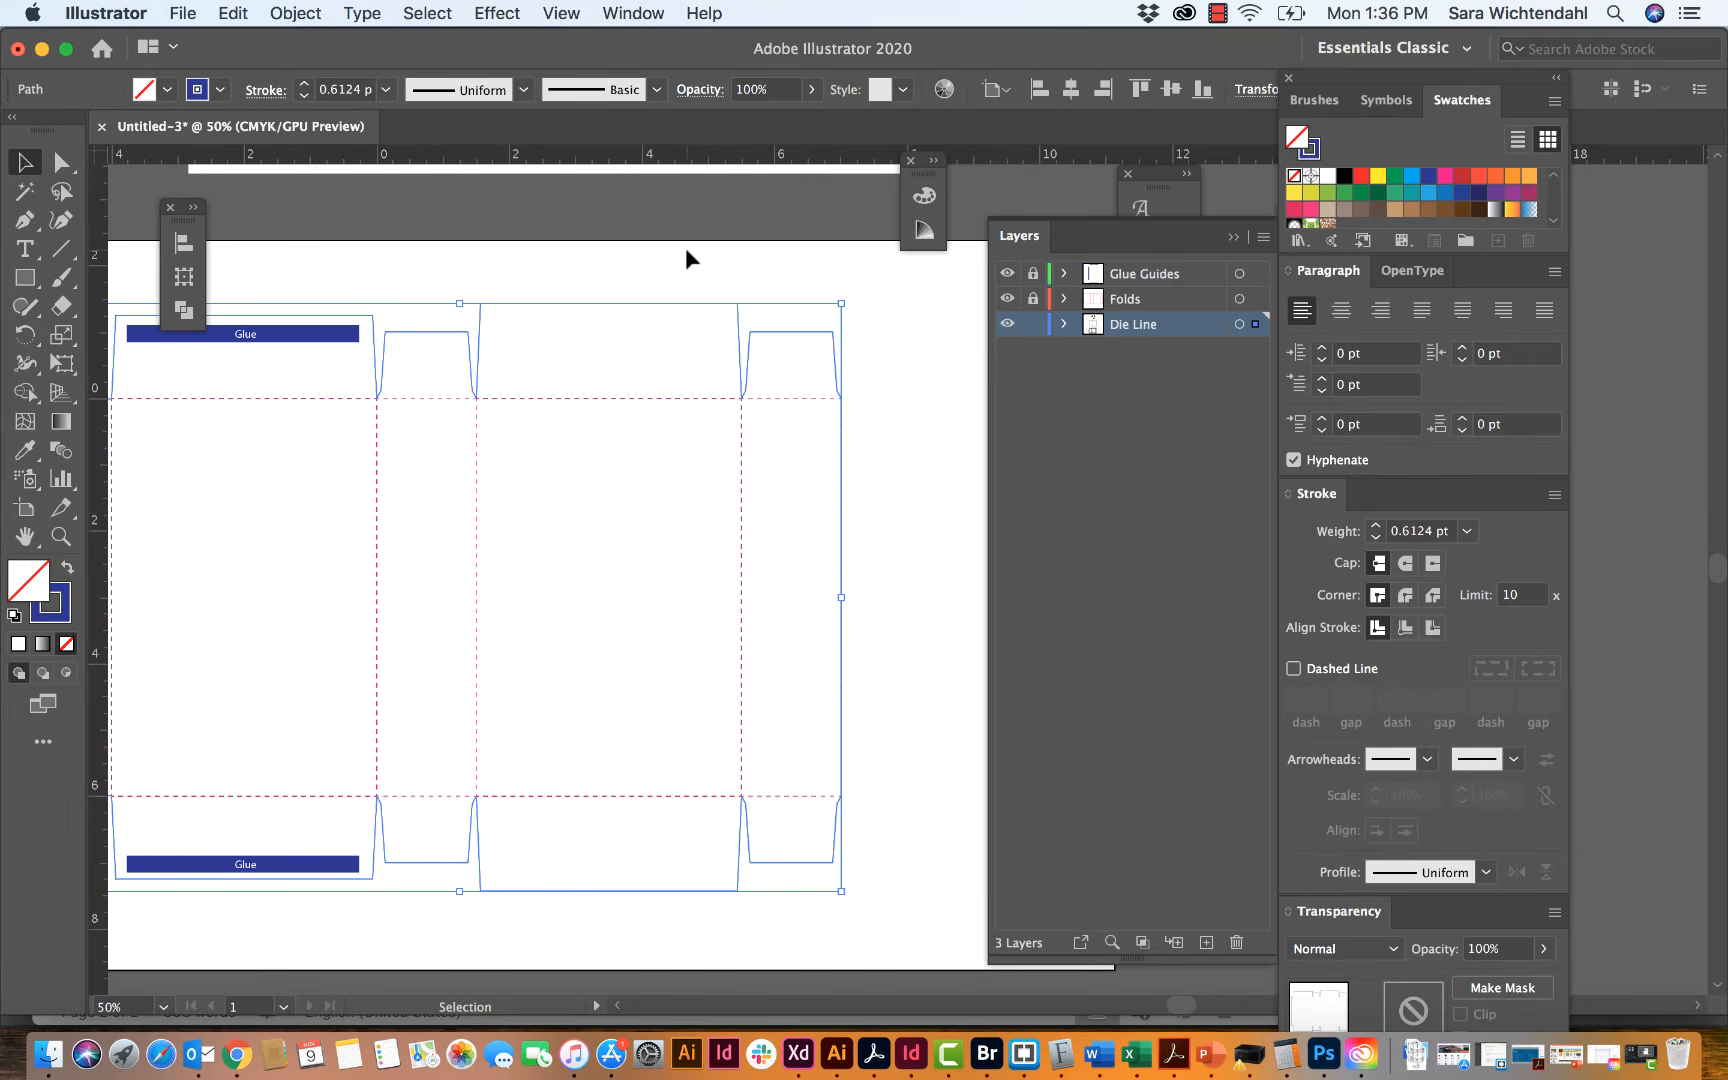
scroll(684, 247, "left", 4)
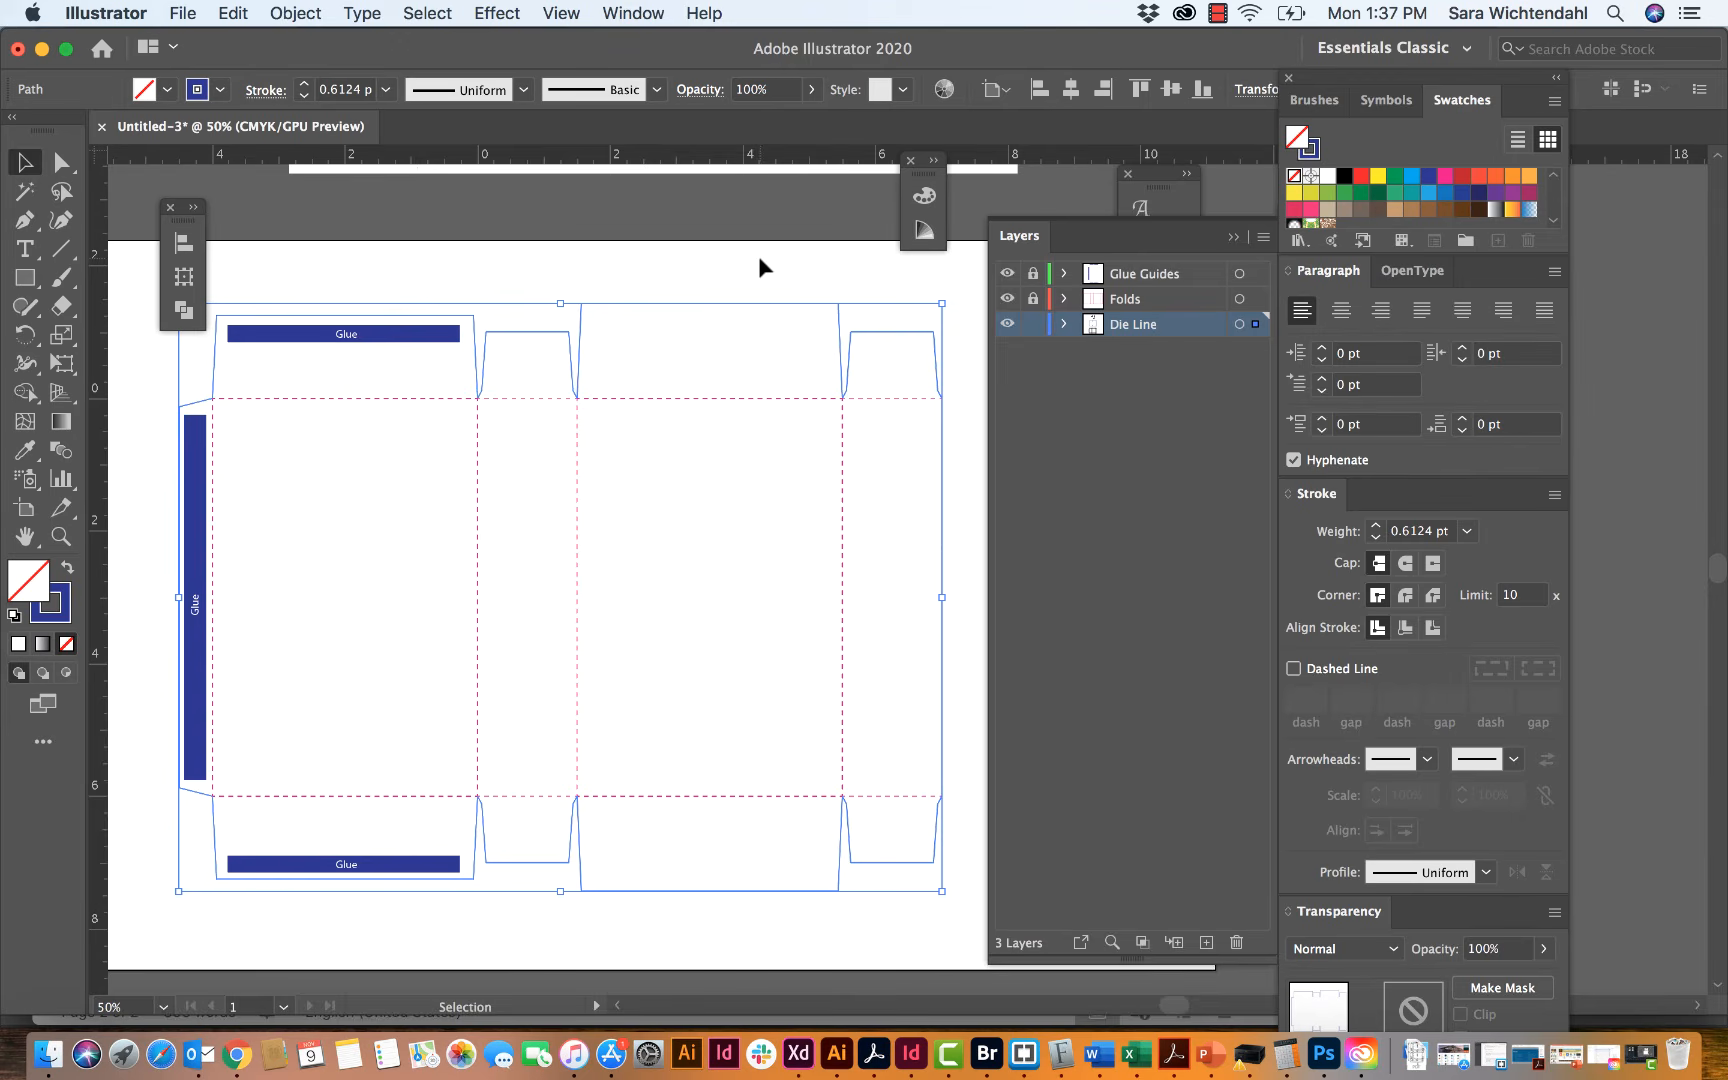
left_click(757, 292)
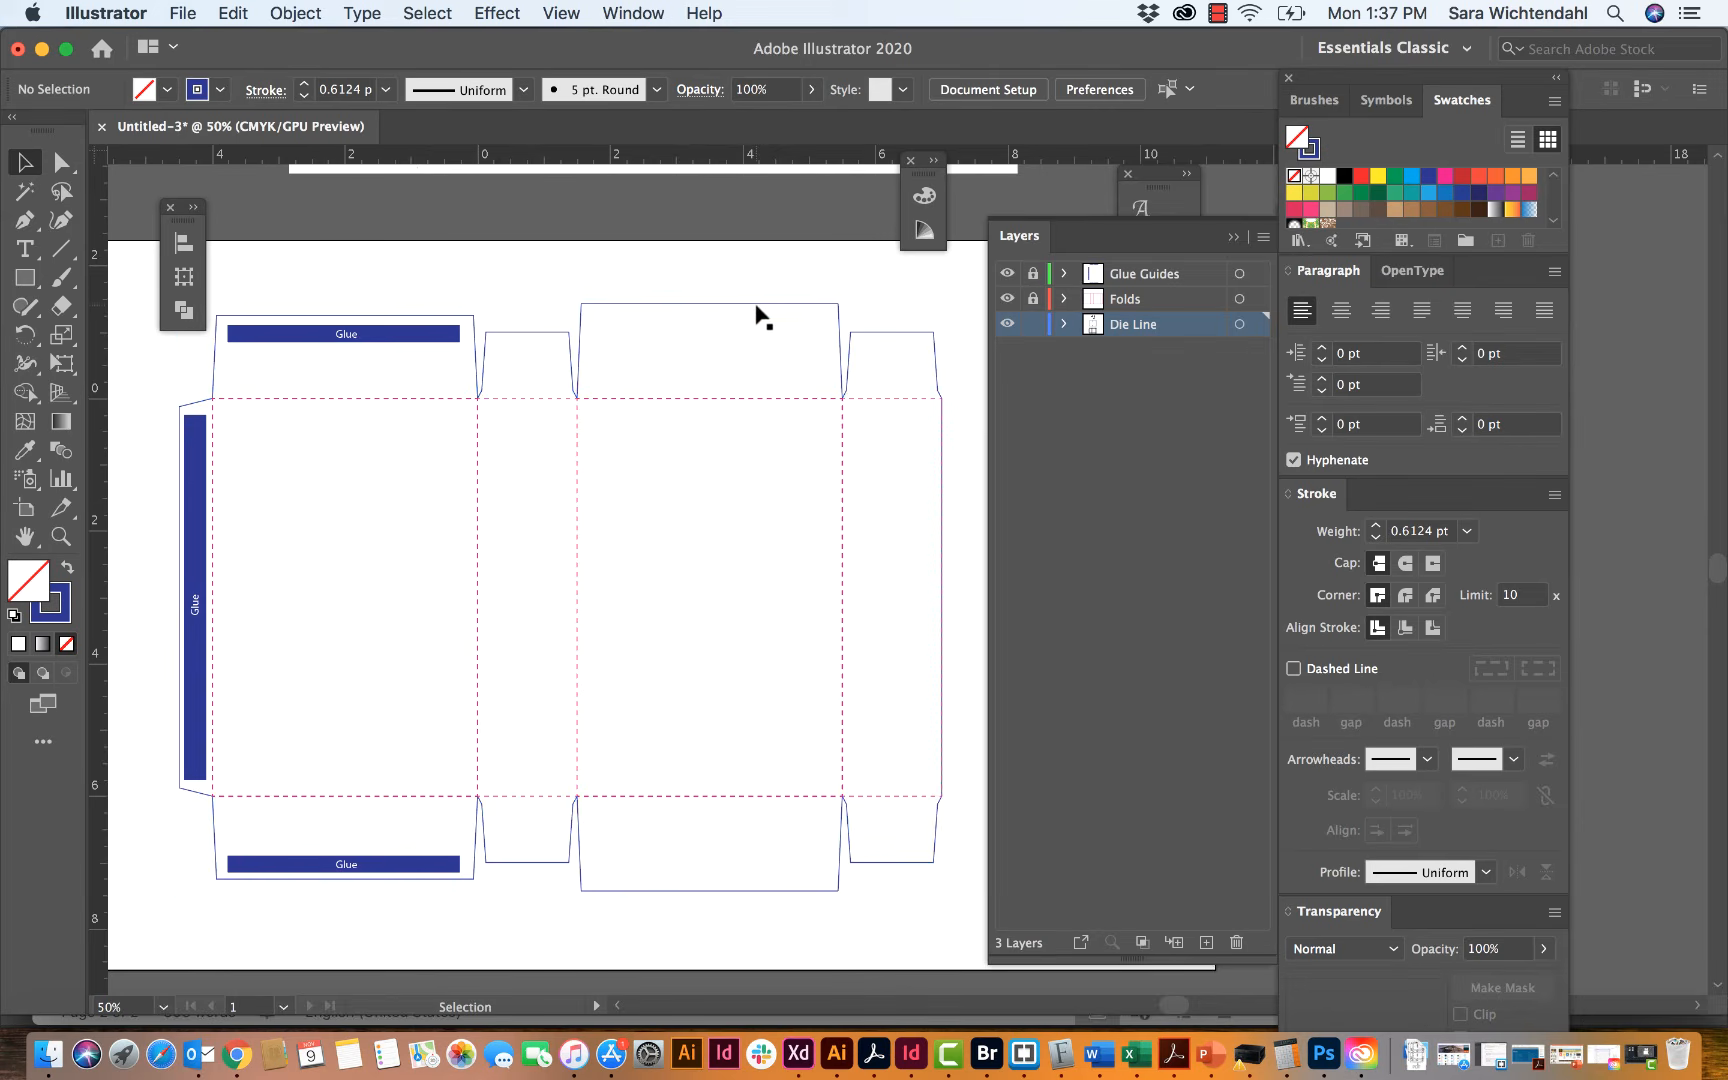
left_click(757, 304)
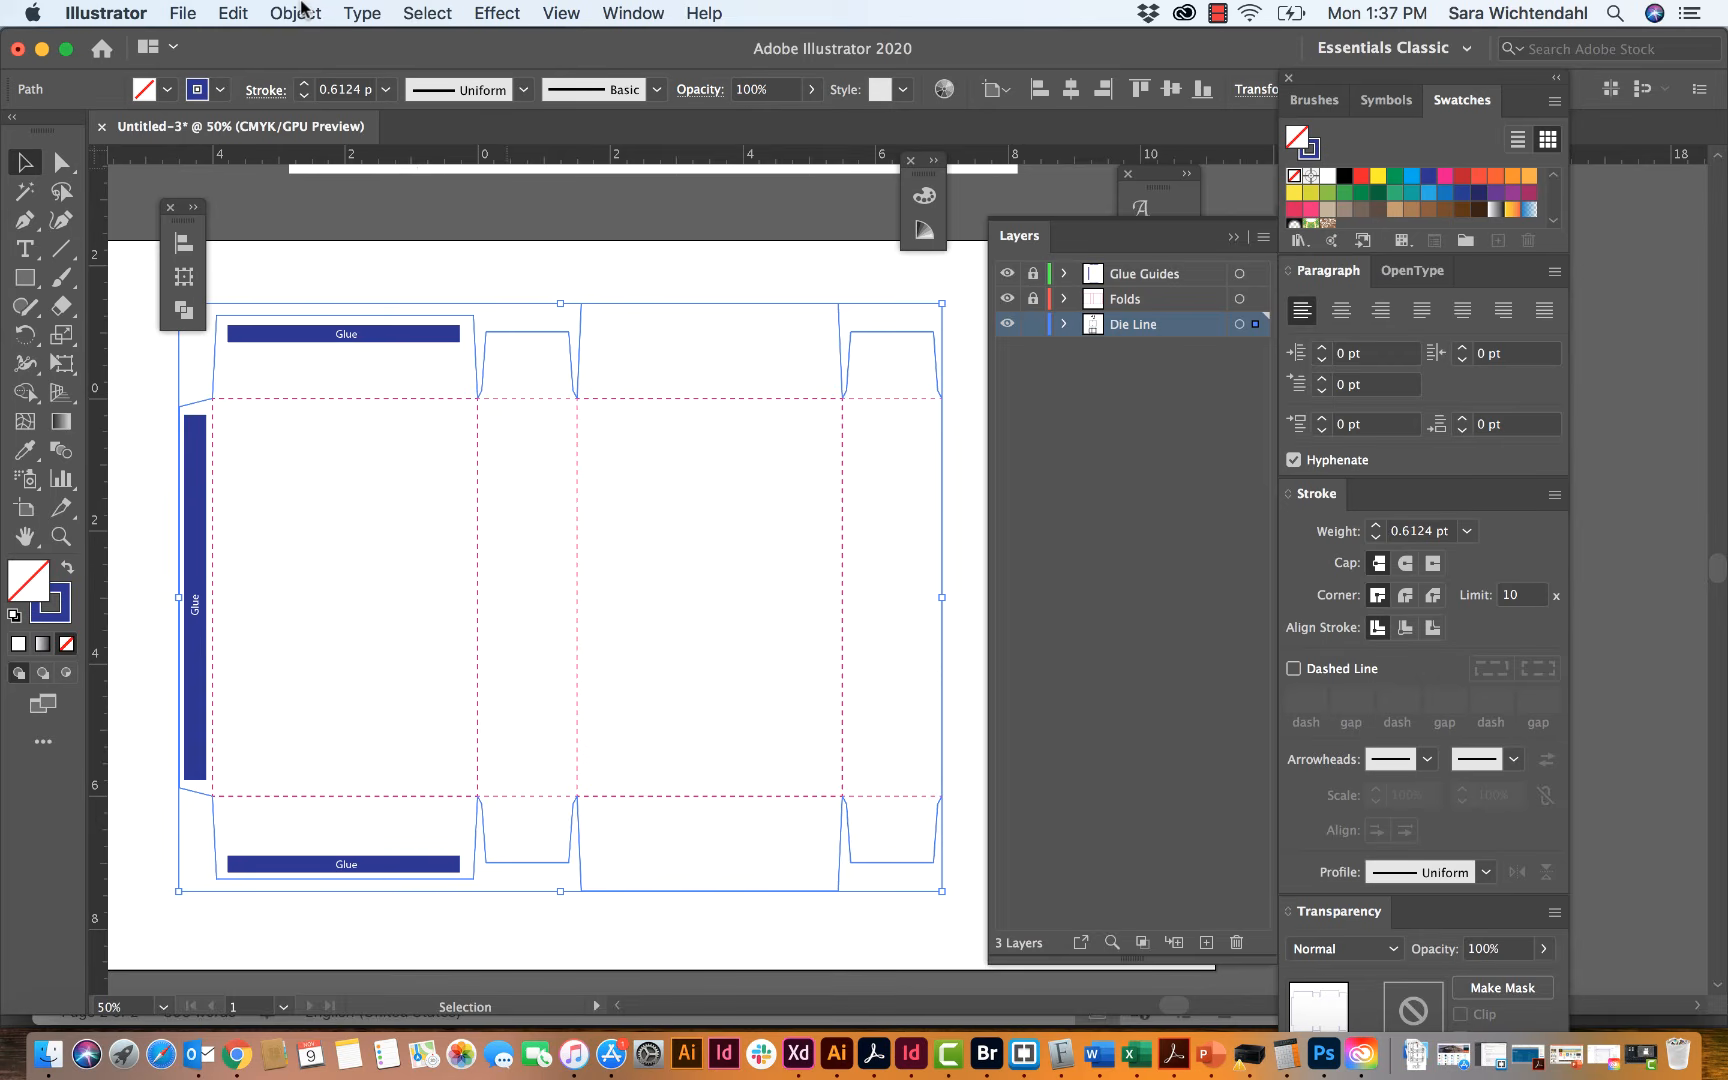
left_click(301, 12)
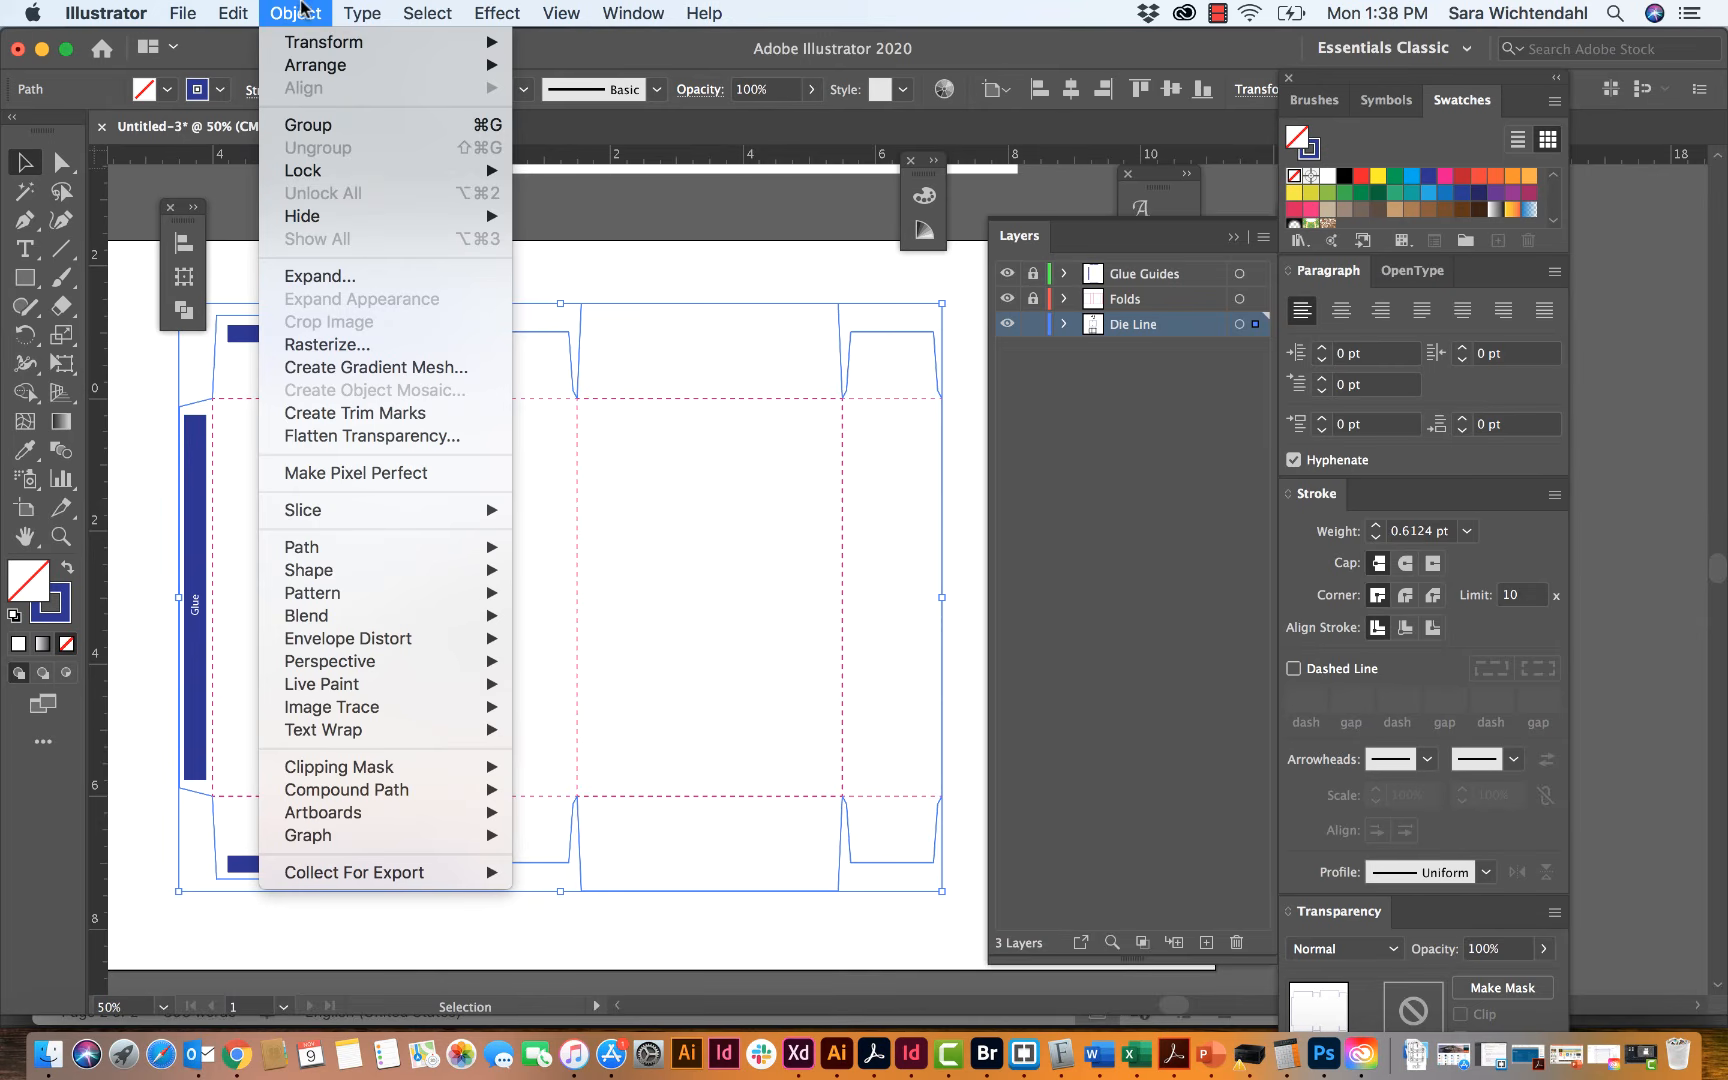
mouse_move(363, 543)
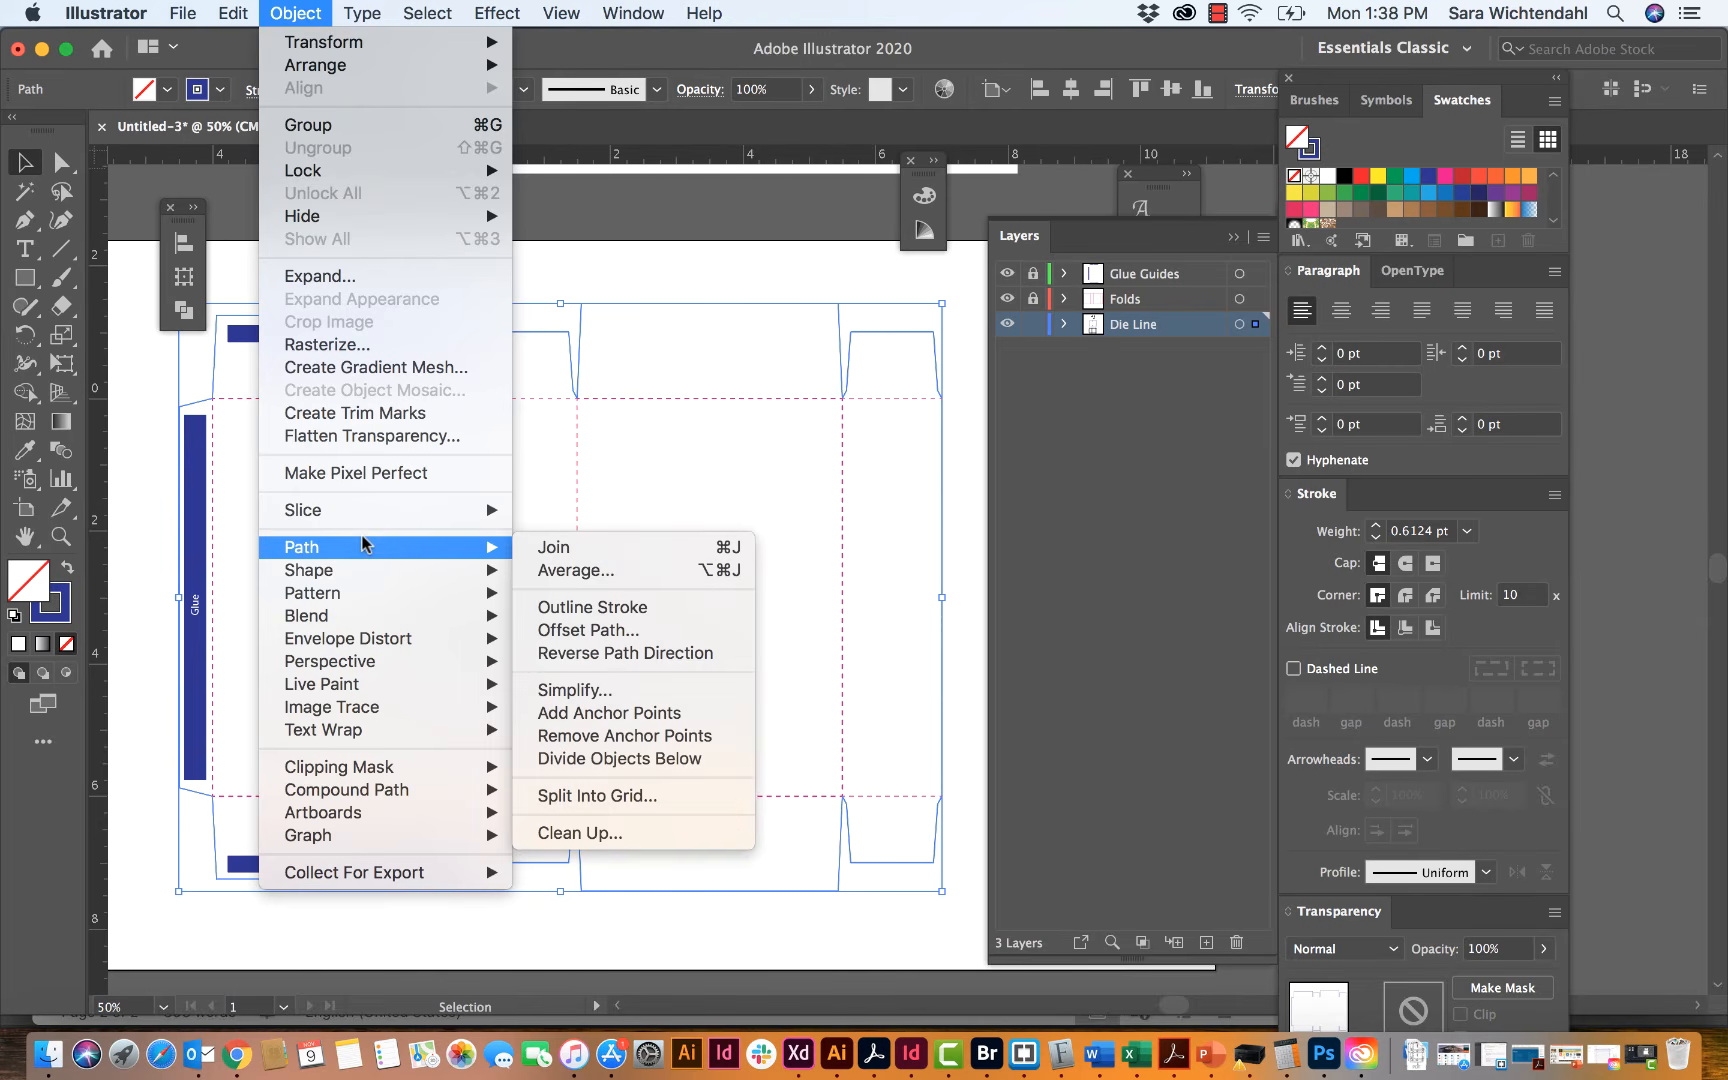
left_click(587, 630)
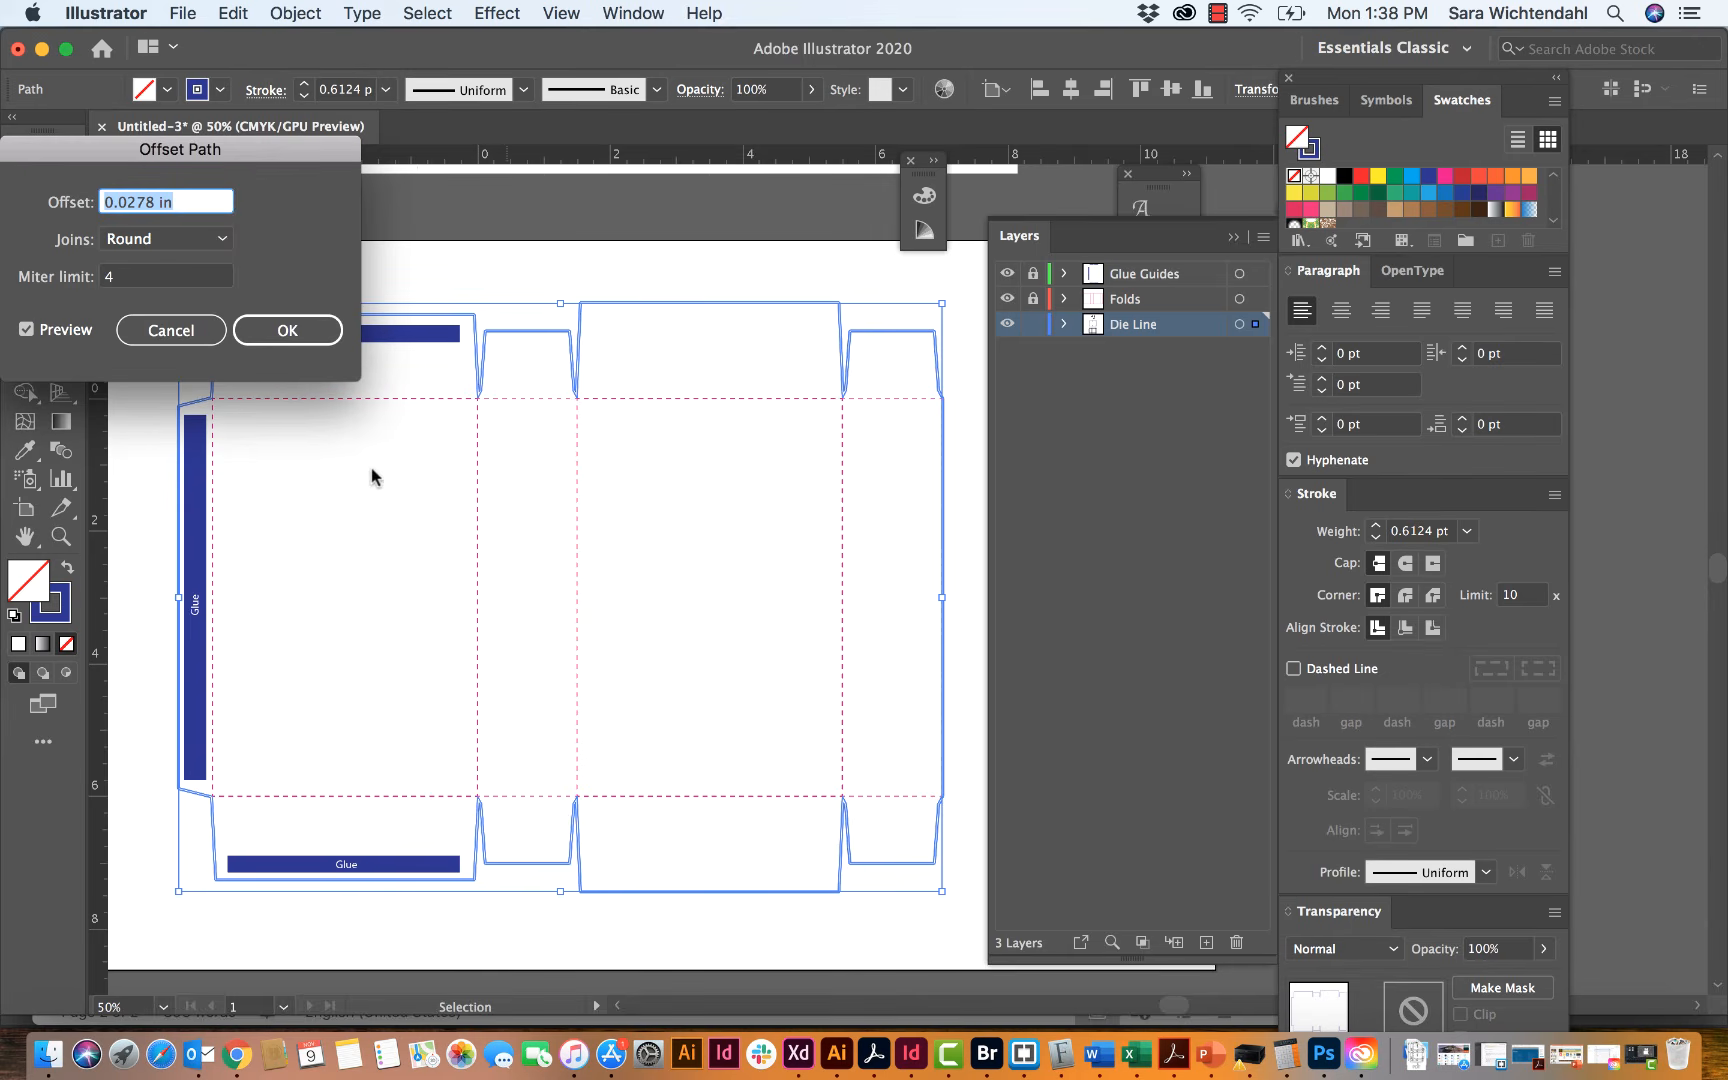
type(".125")
left_click(28, 322)
left_click(28, 328)
left_click(29, 330)
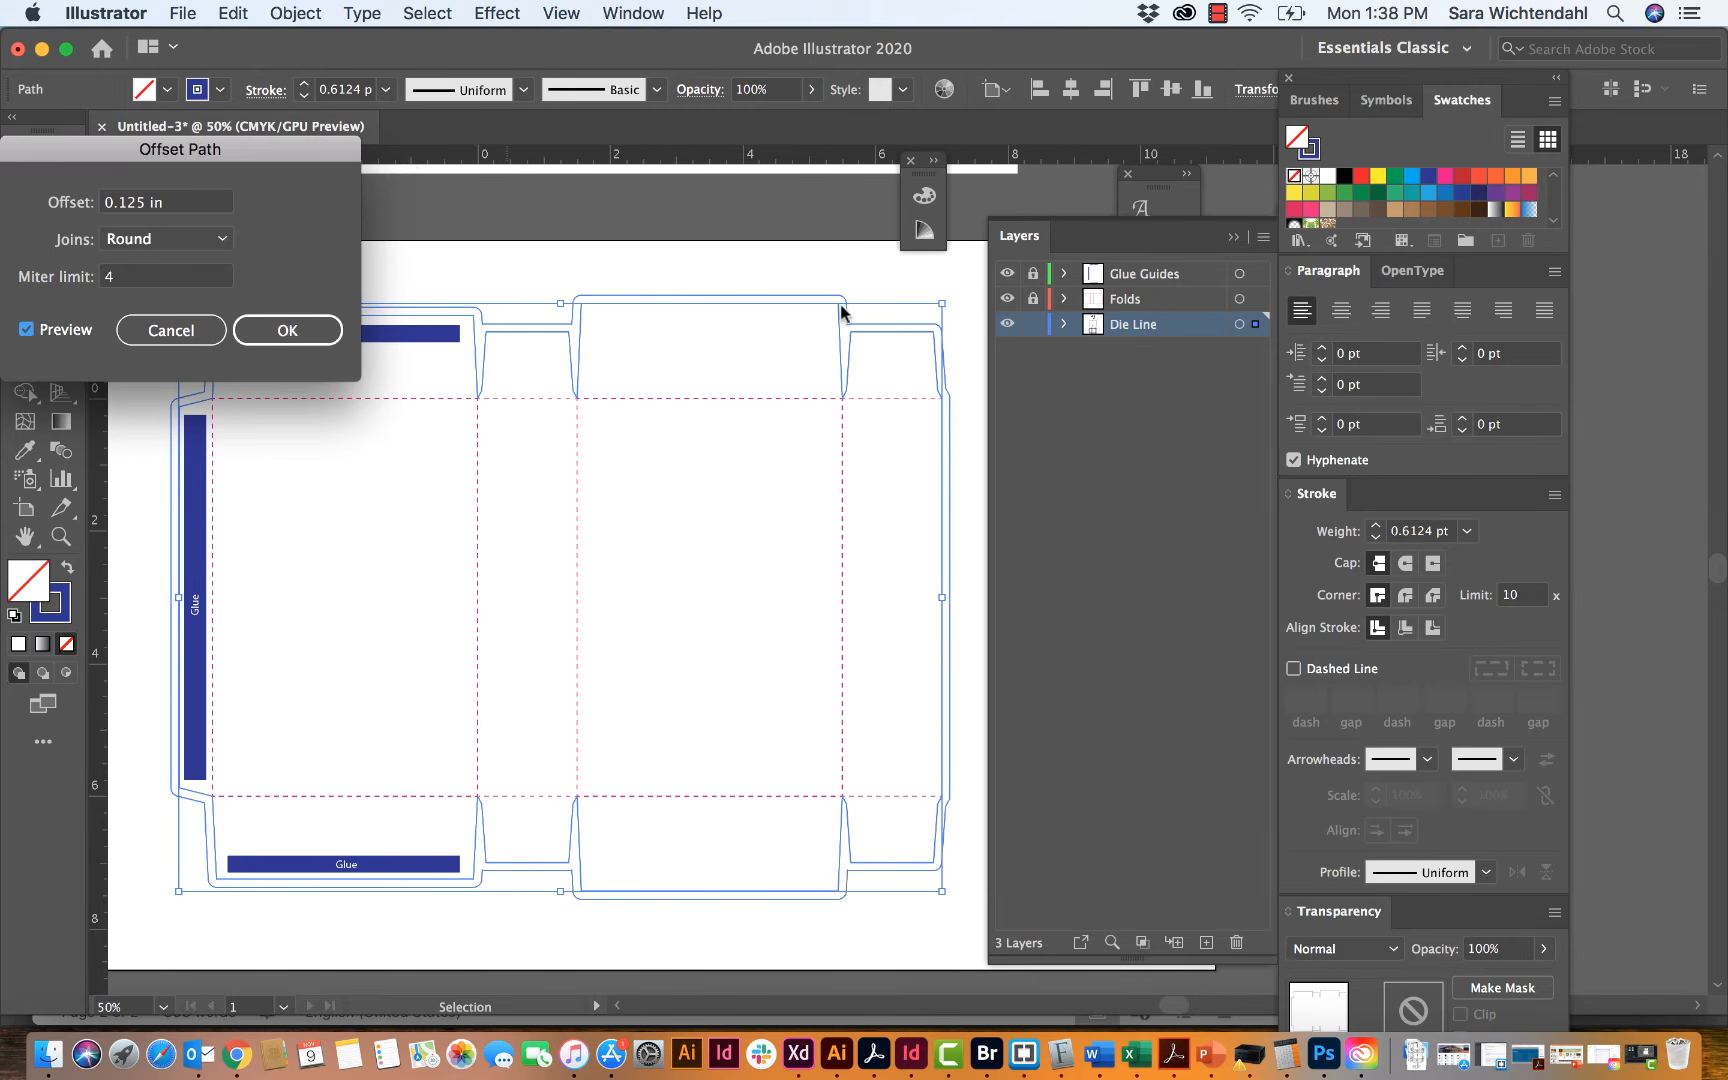
Step: Compare Miter and Round joins for the offset, keep Miter, create the offset outline and deselect it
left_click(168, 239)
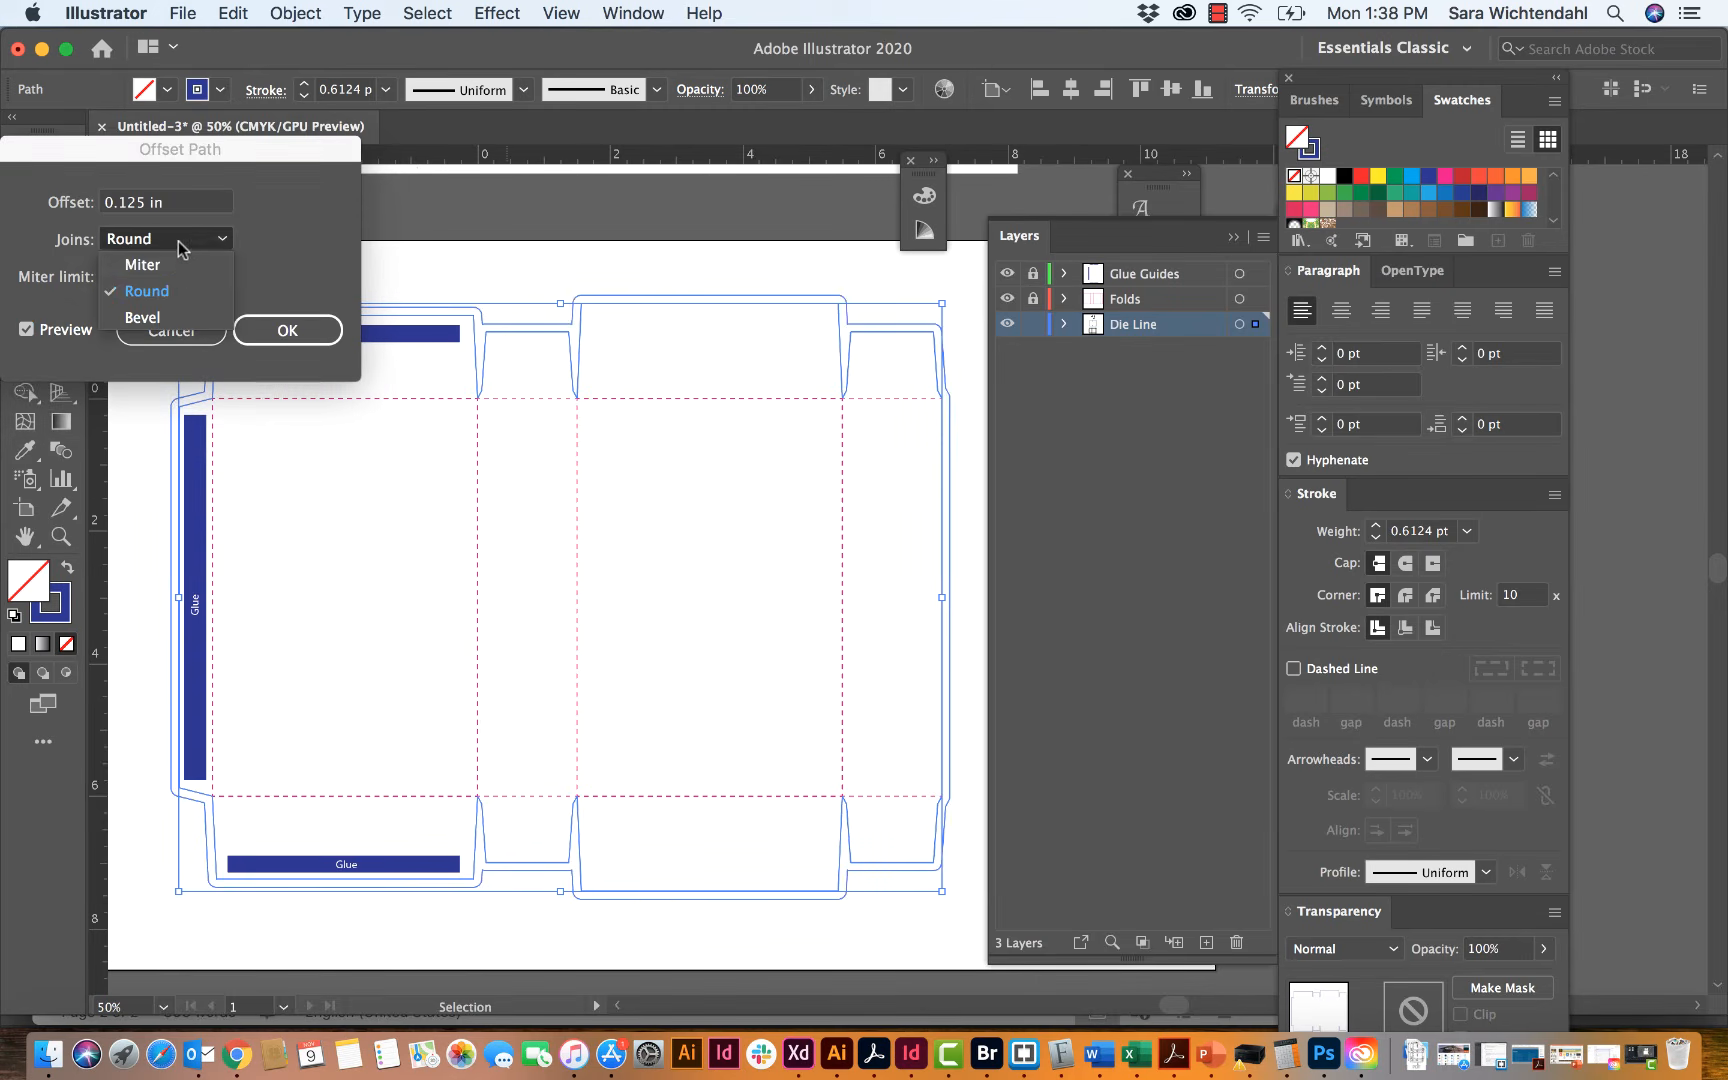
left_click(142, 265)
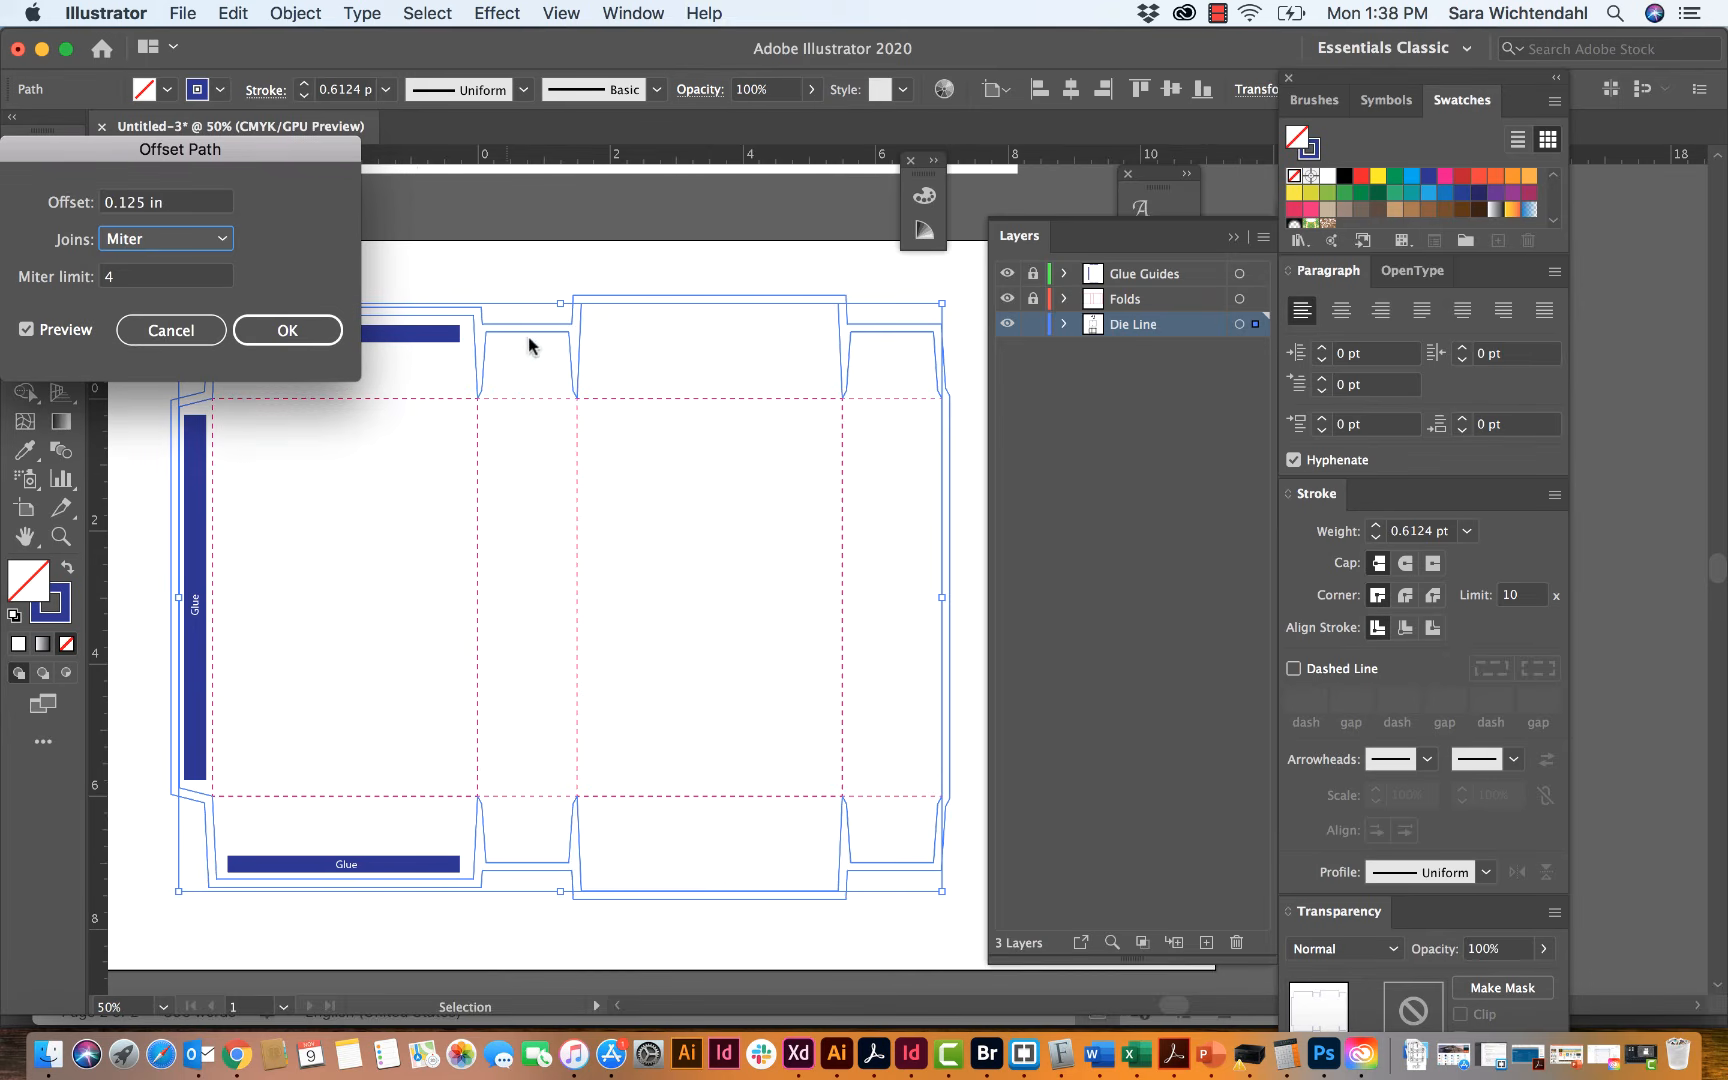
left_click(220, 240)
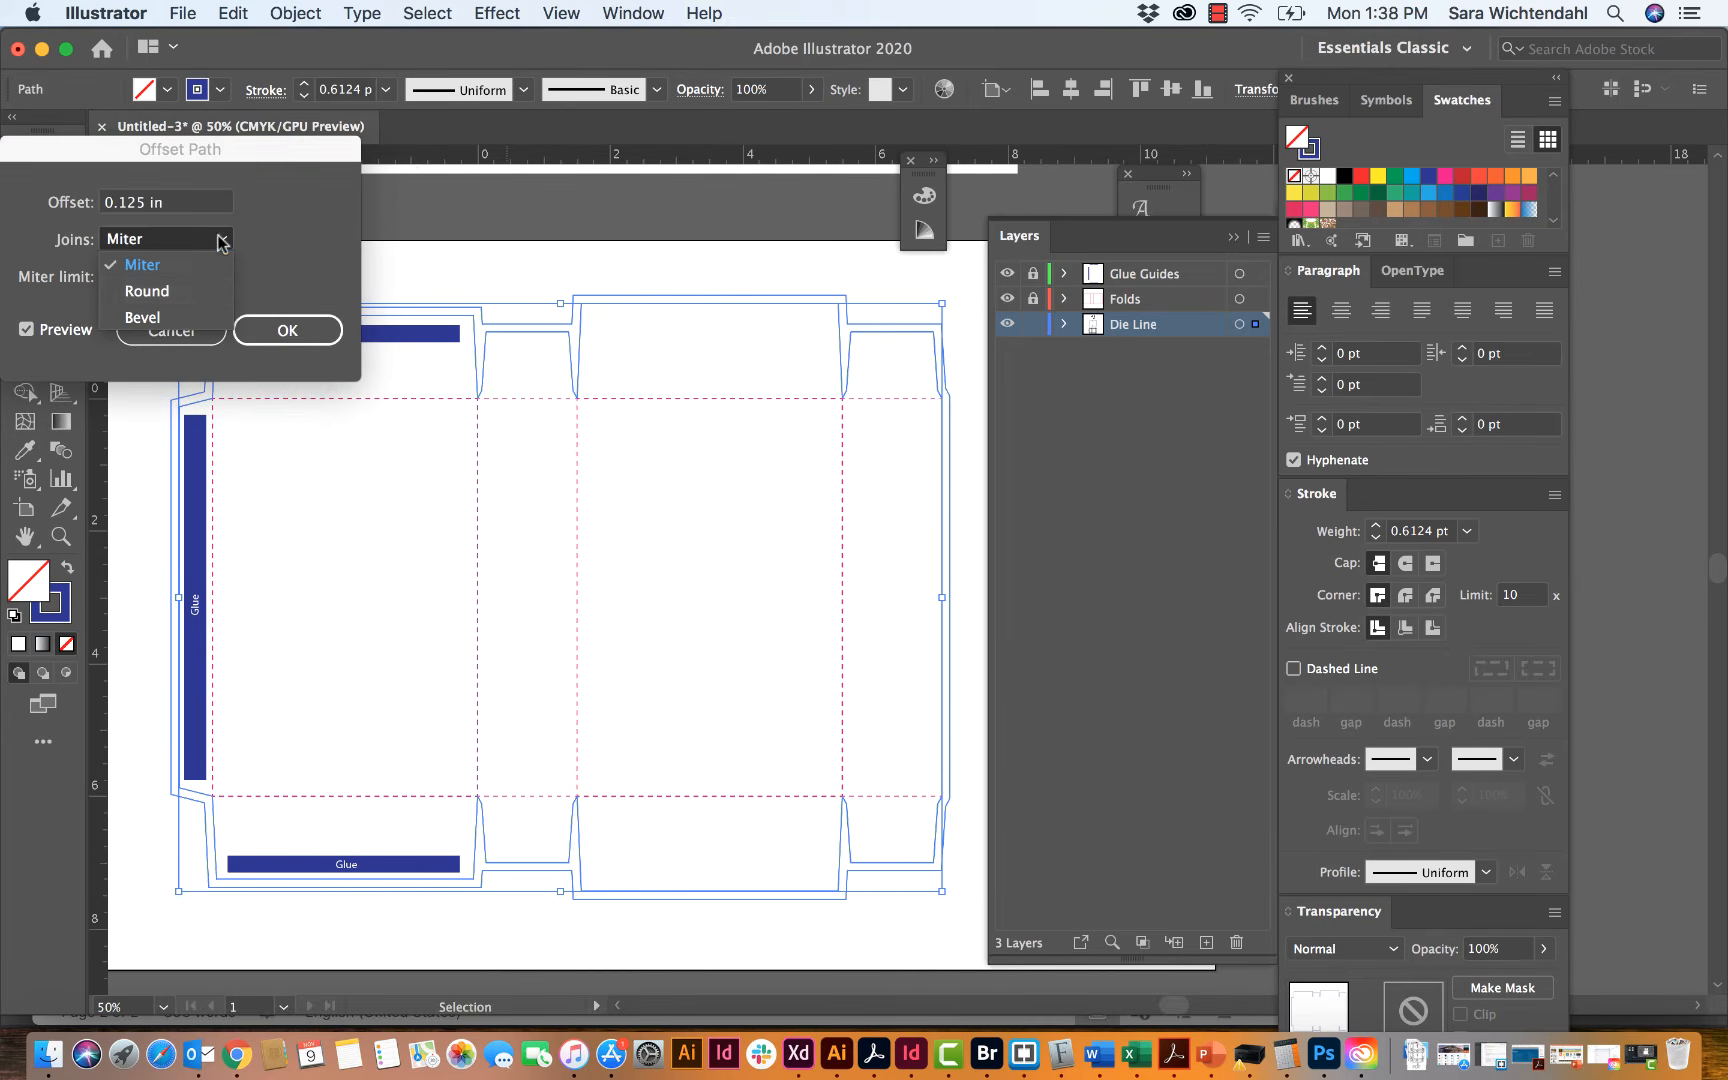
left_click(200, 290)
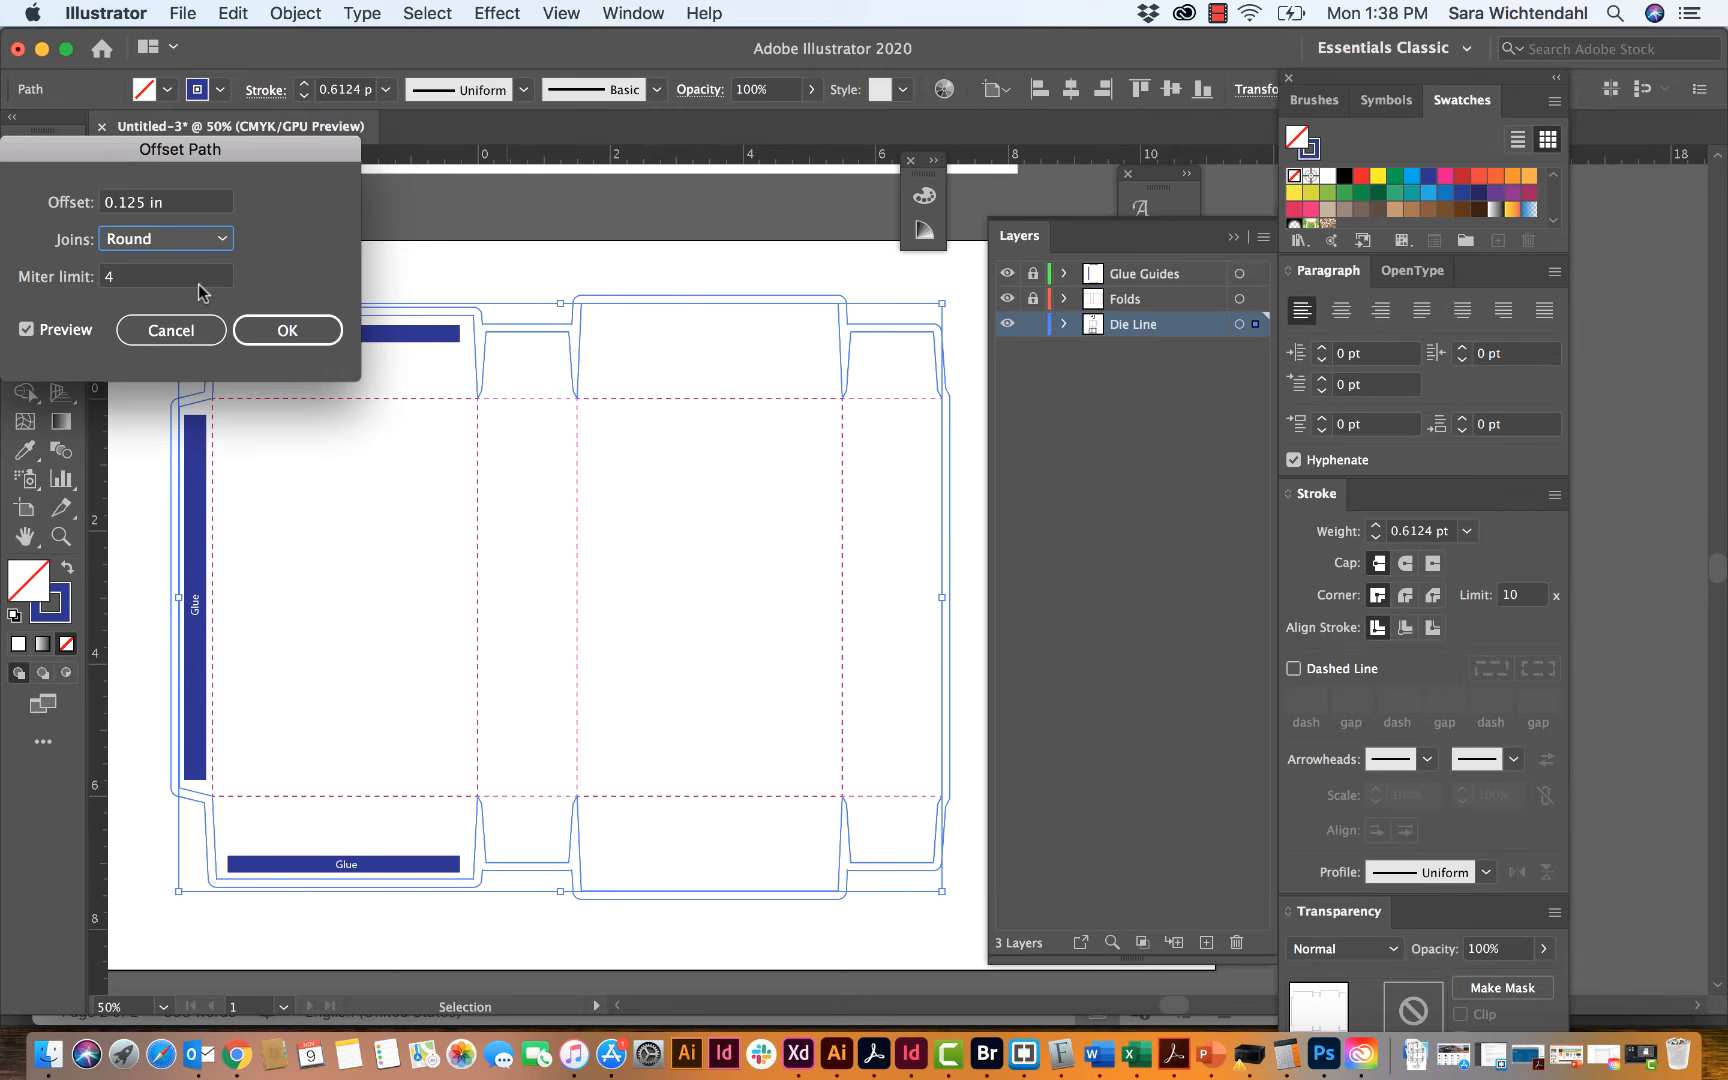
left_click(180, 240)
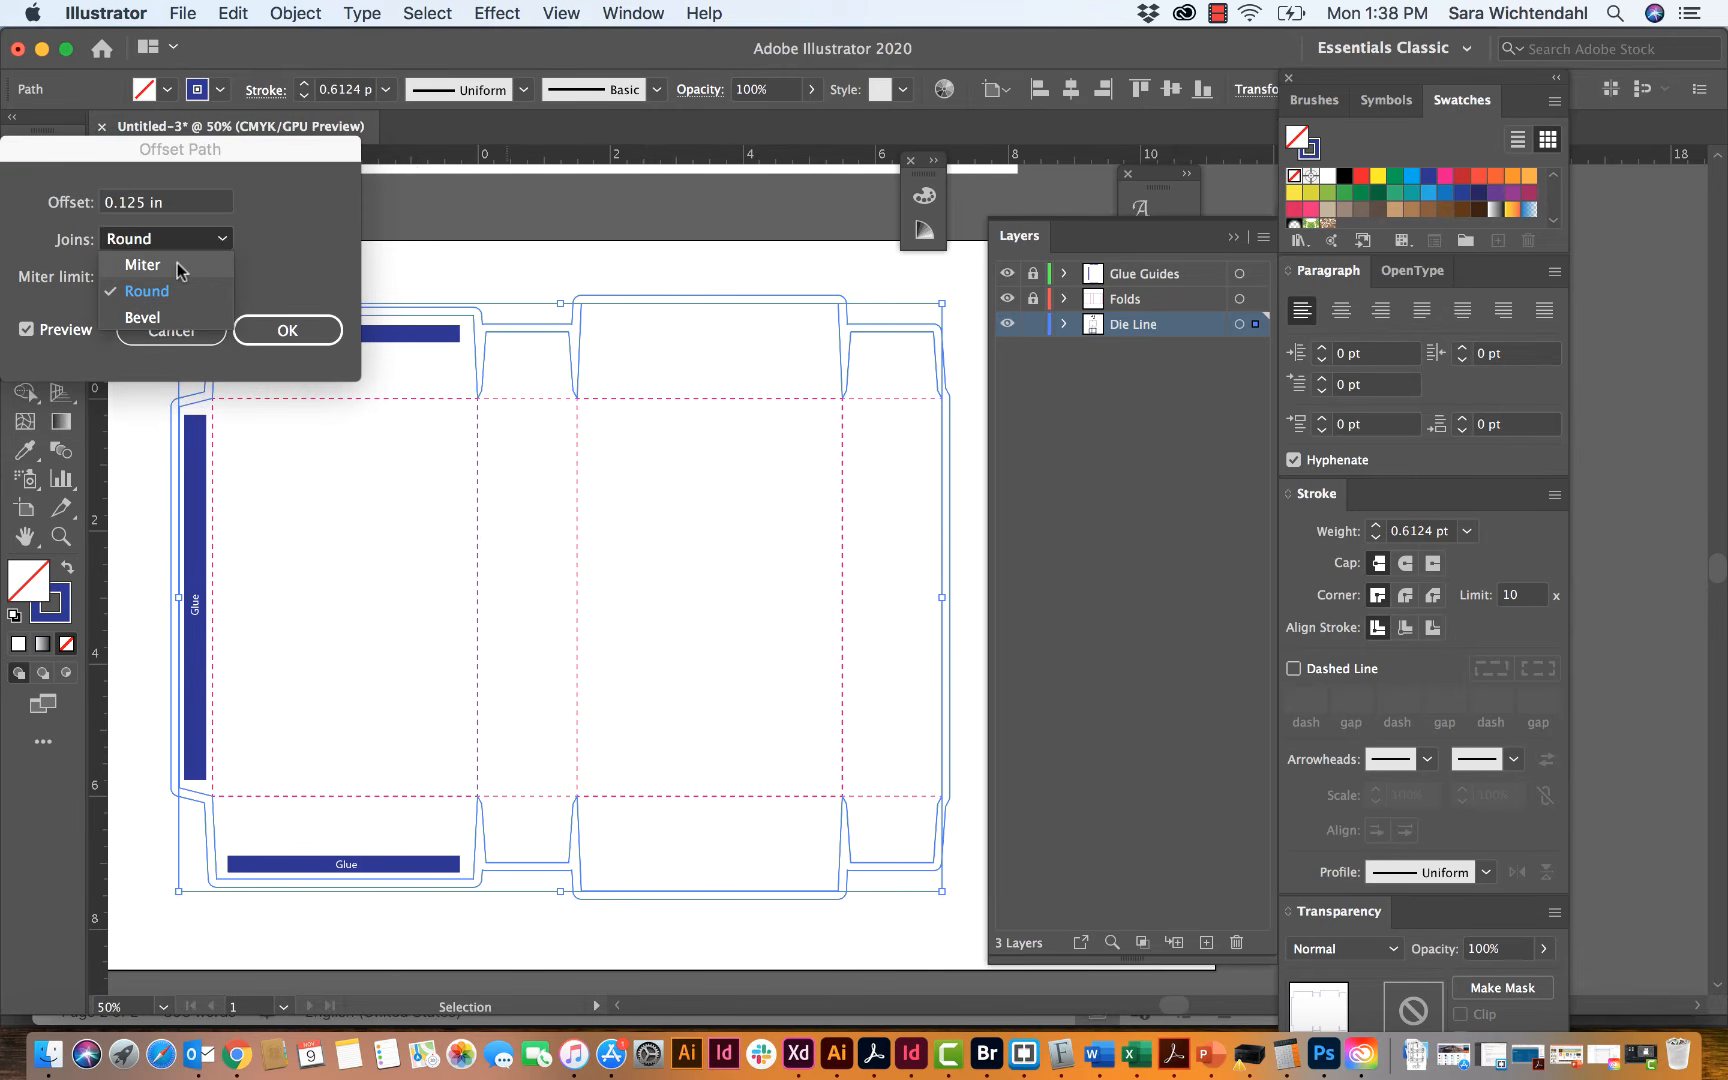
left_click(180, 265)
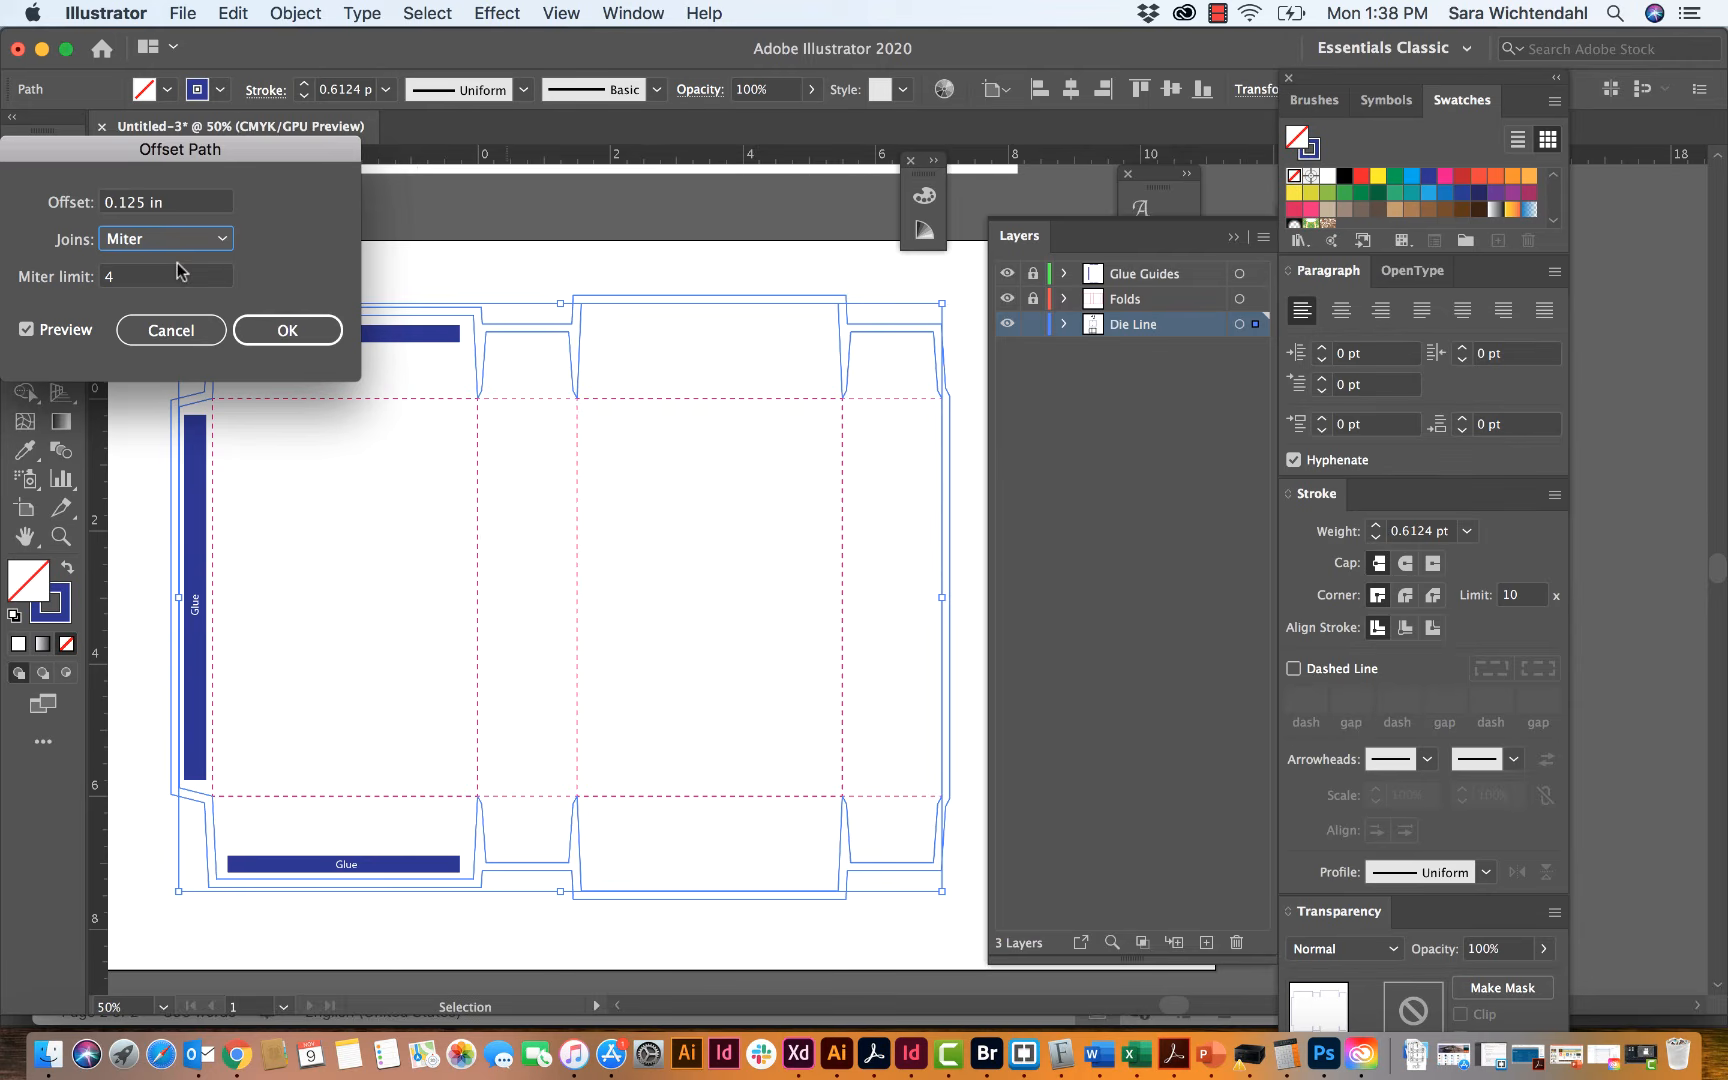
left_click(255, 330)
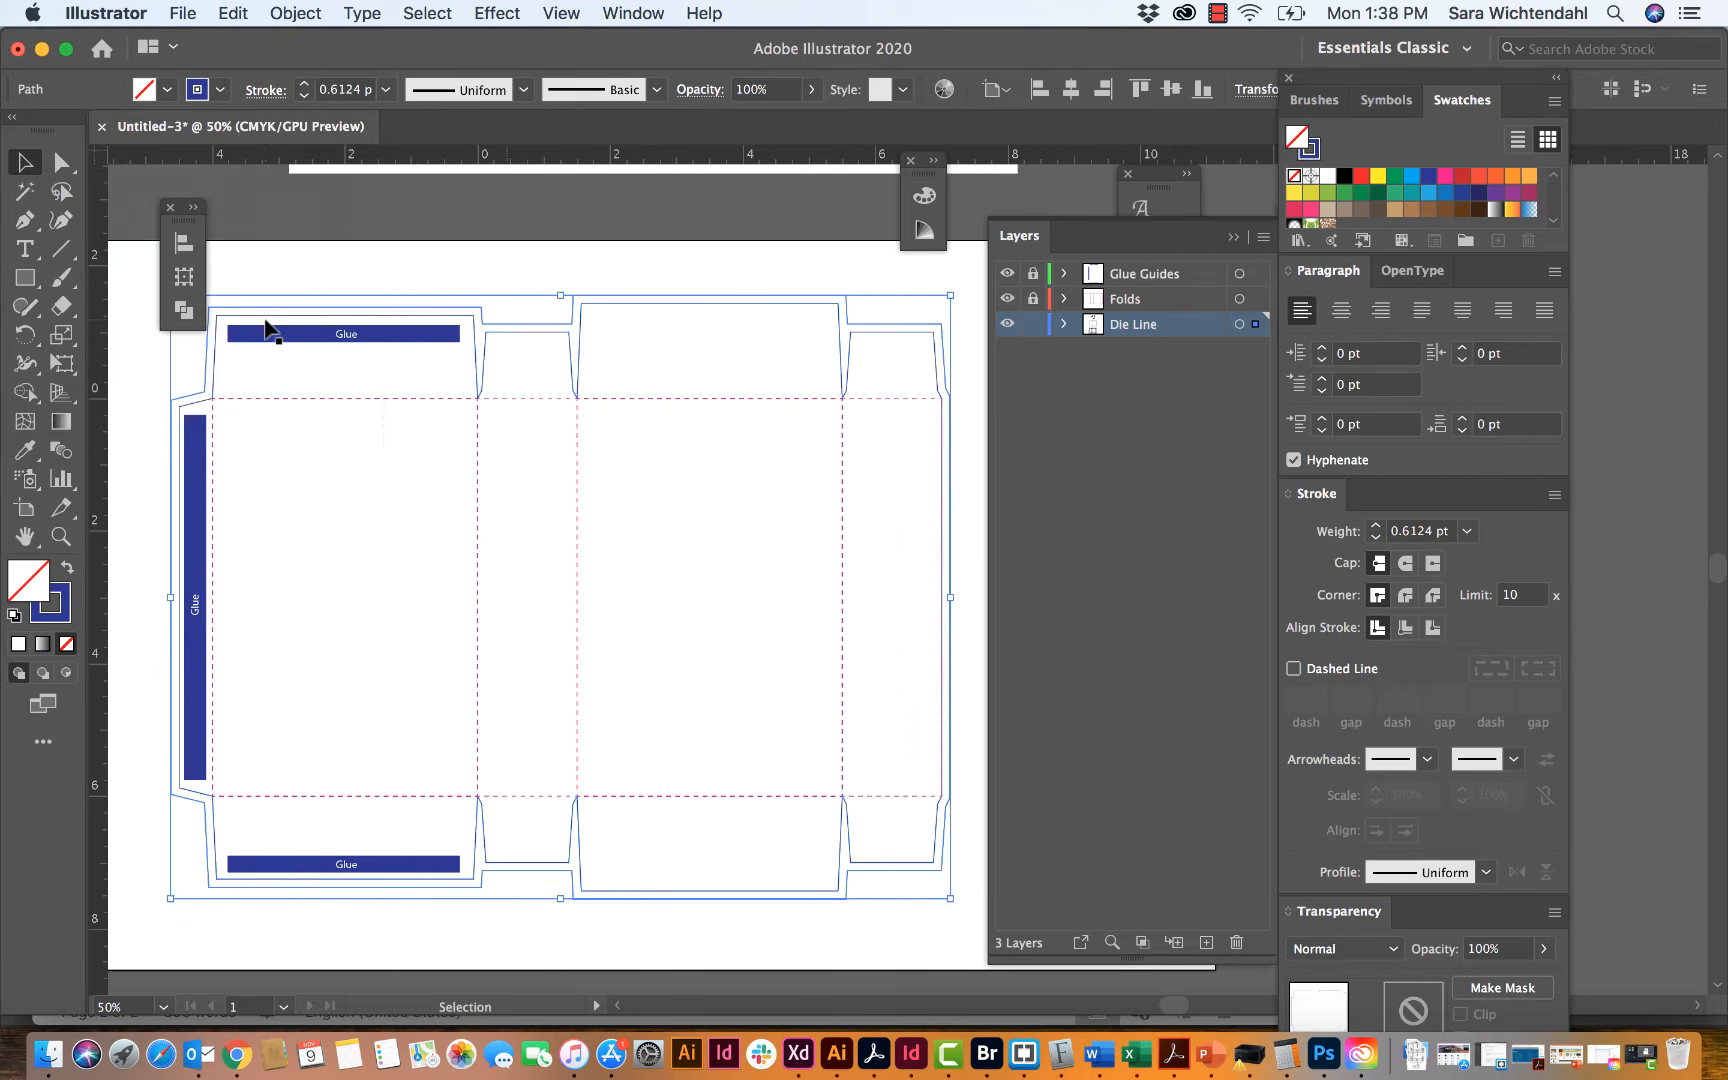
left_click(327, 270)
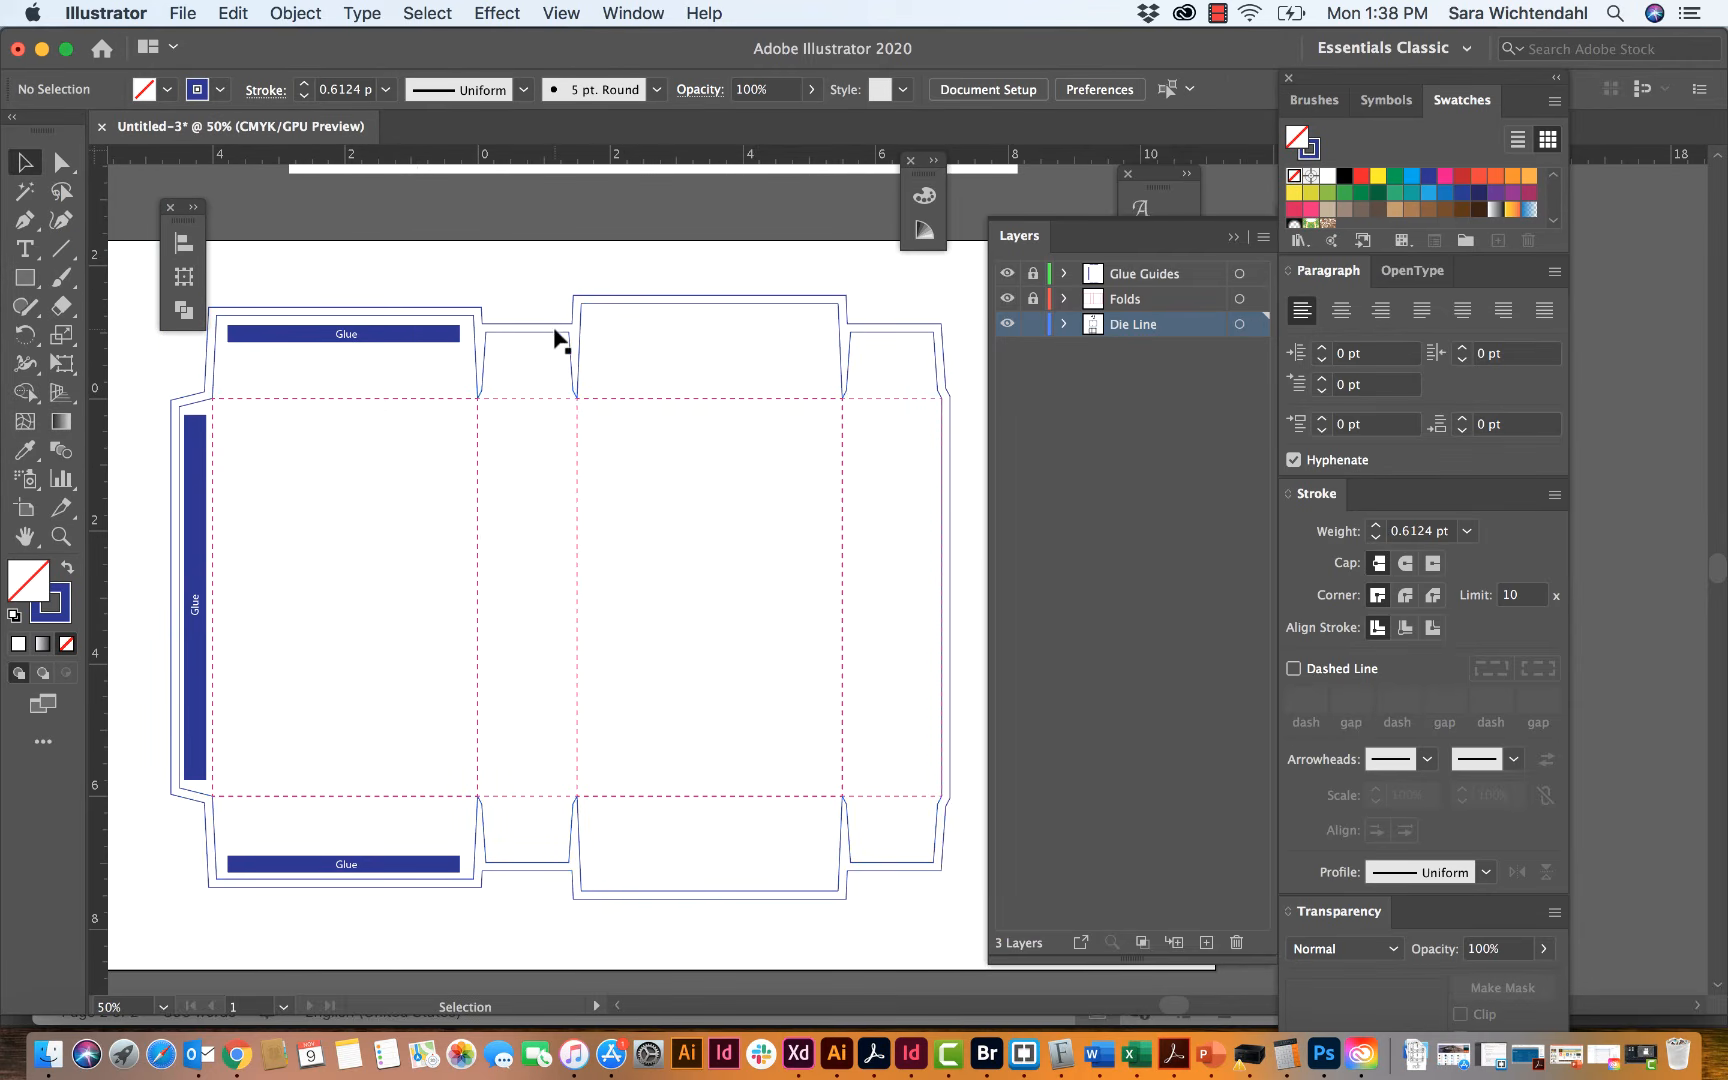
Step: With the offset outline selected, add a new layer named Artwork and place it below the Die Line layer
left_click(548, 331)
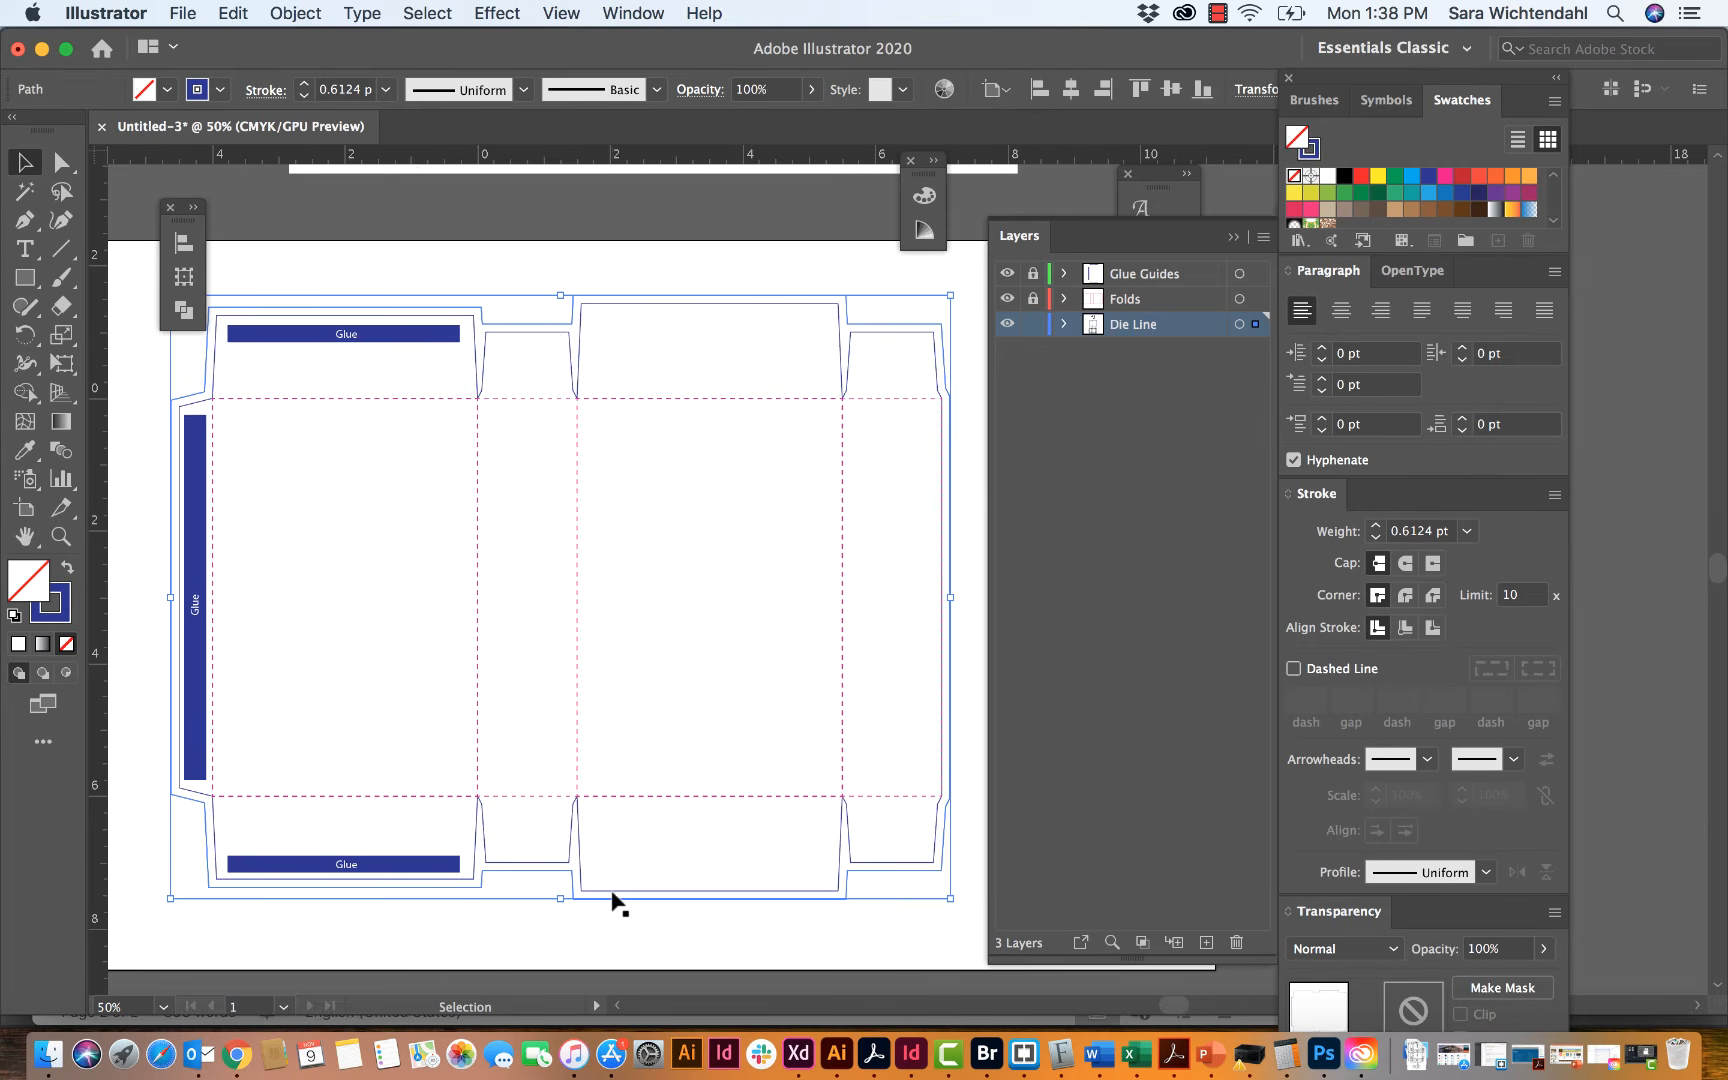
scroll(618, 903, "left", 3)
scroll(618, 903, "down", 2)
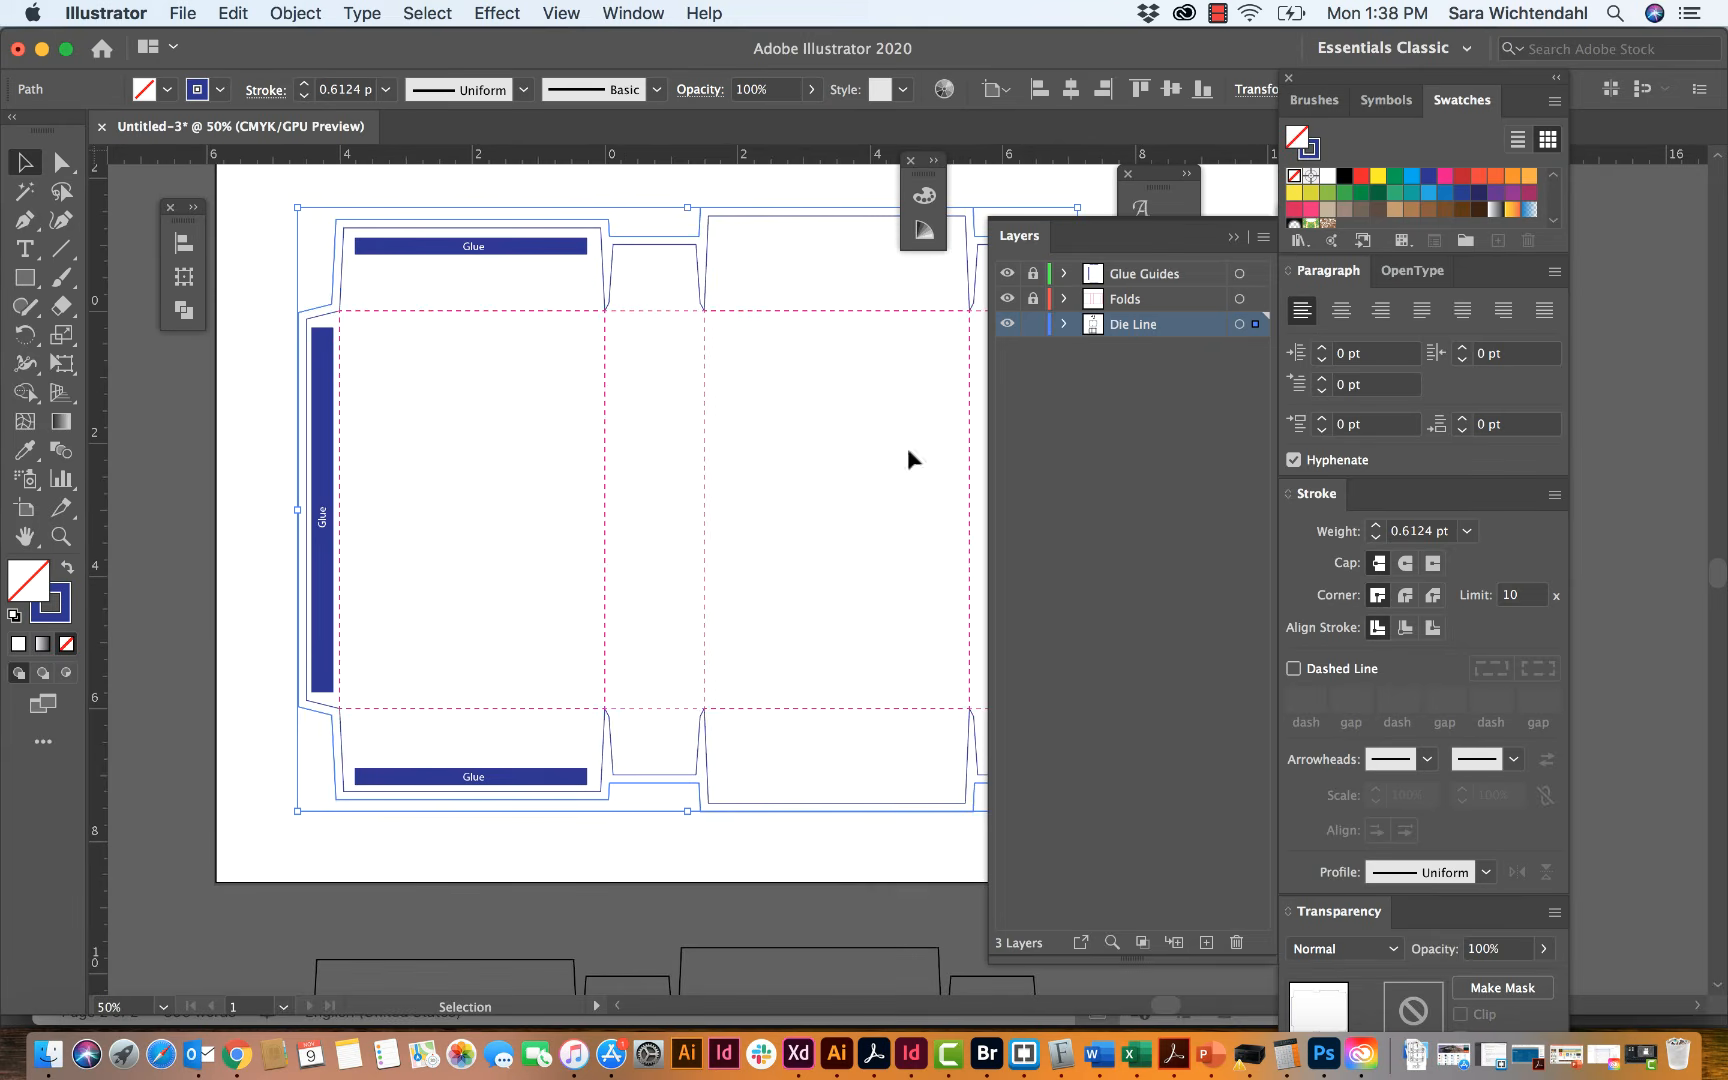
left_click(1263, 240)
left_click(1330, 236)
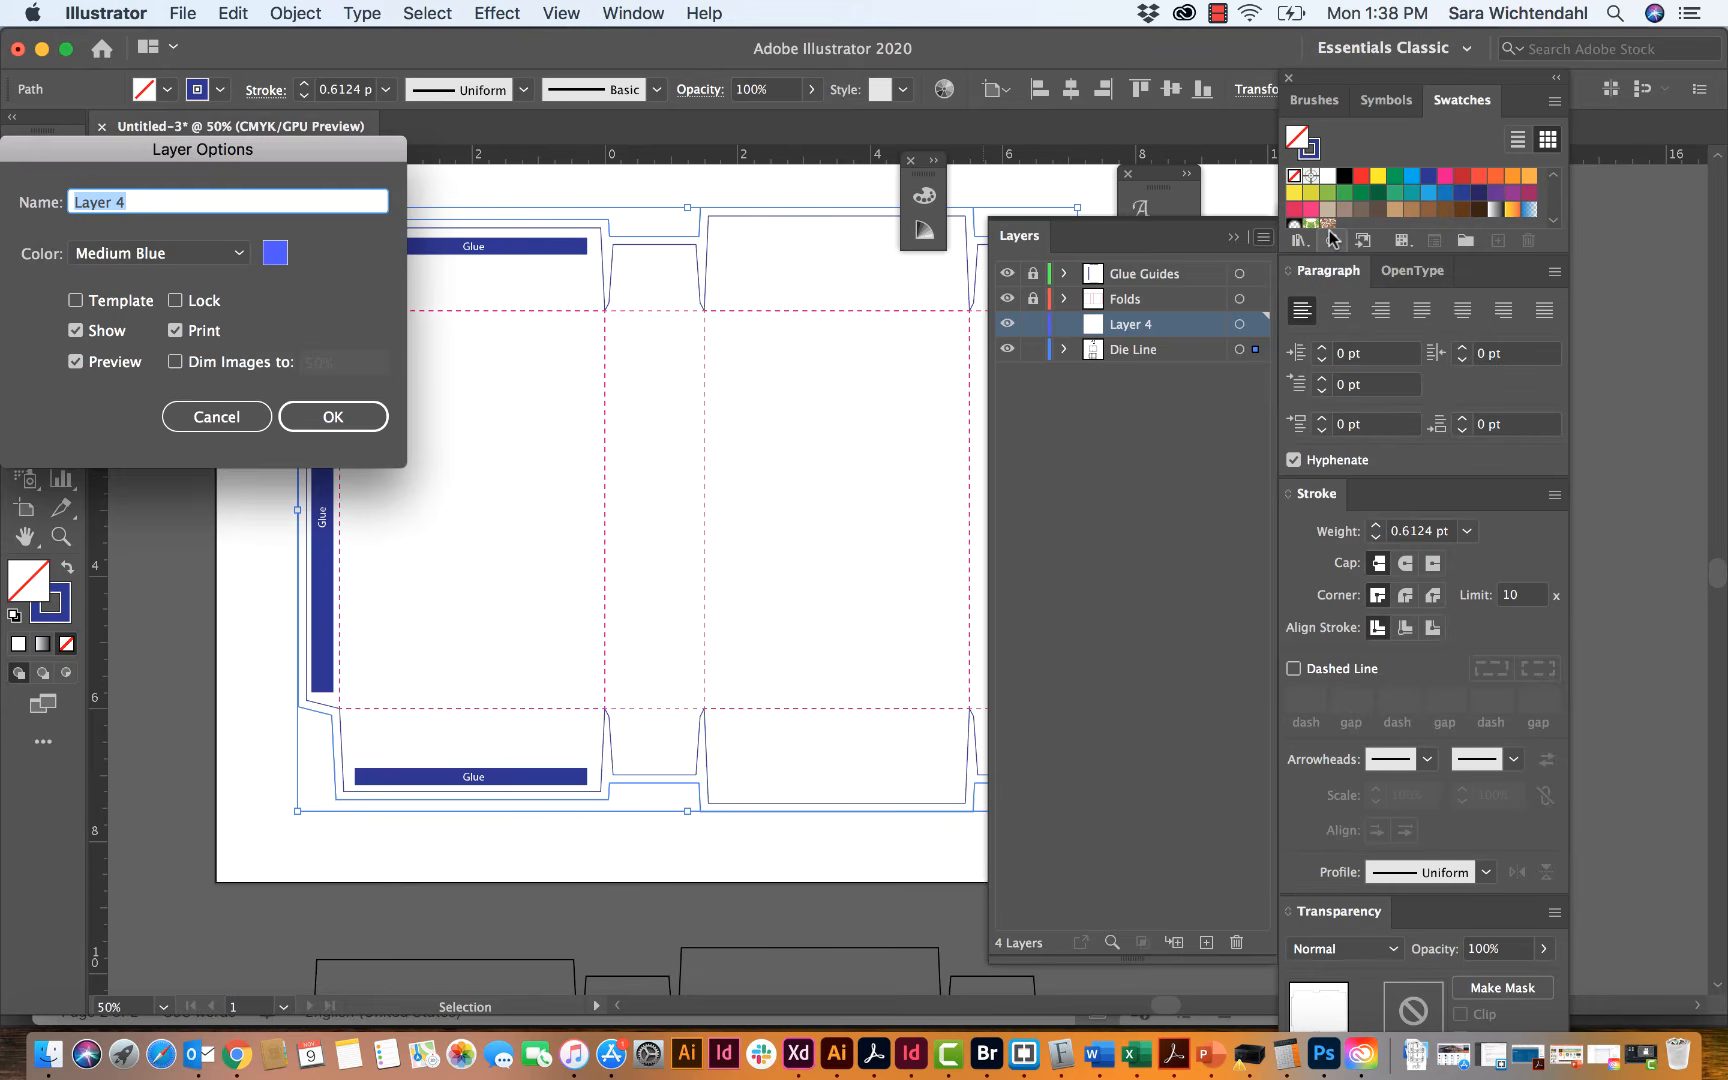
type("Artwork")
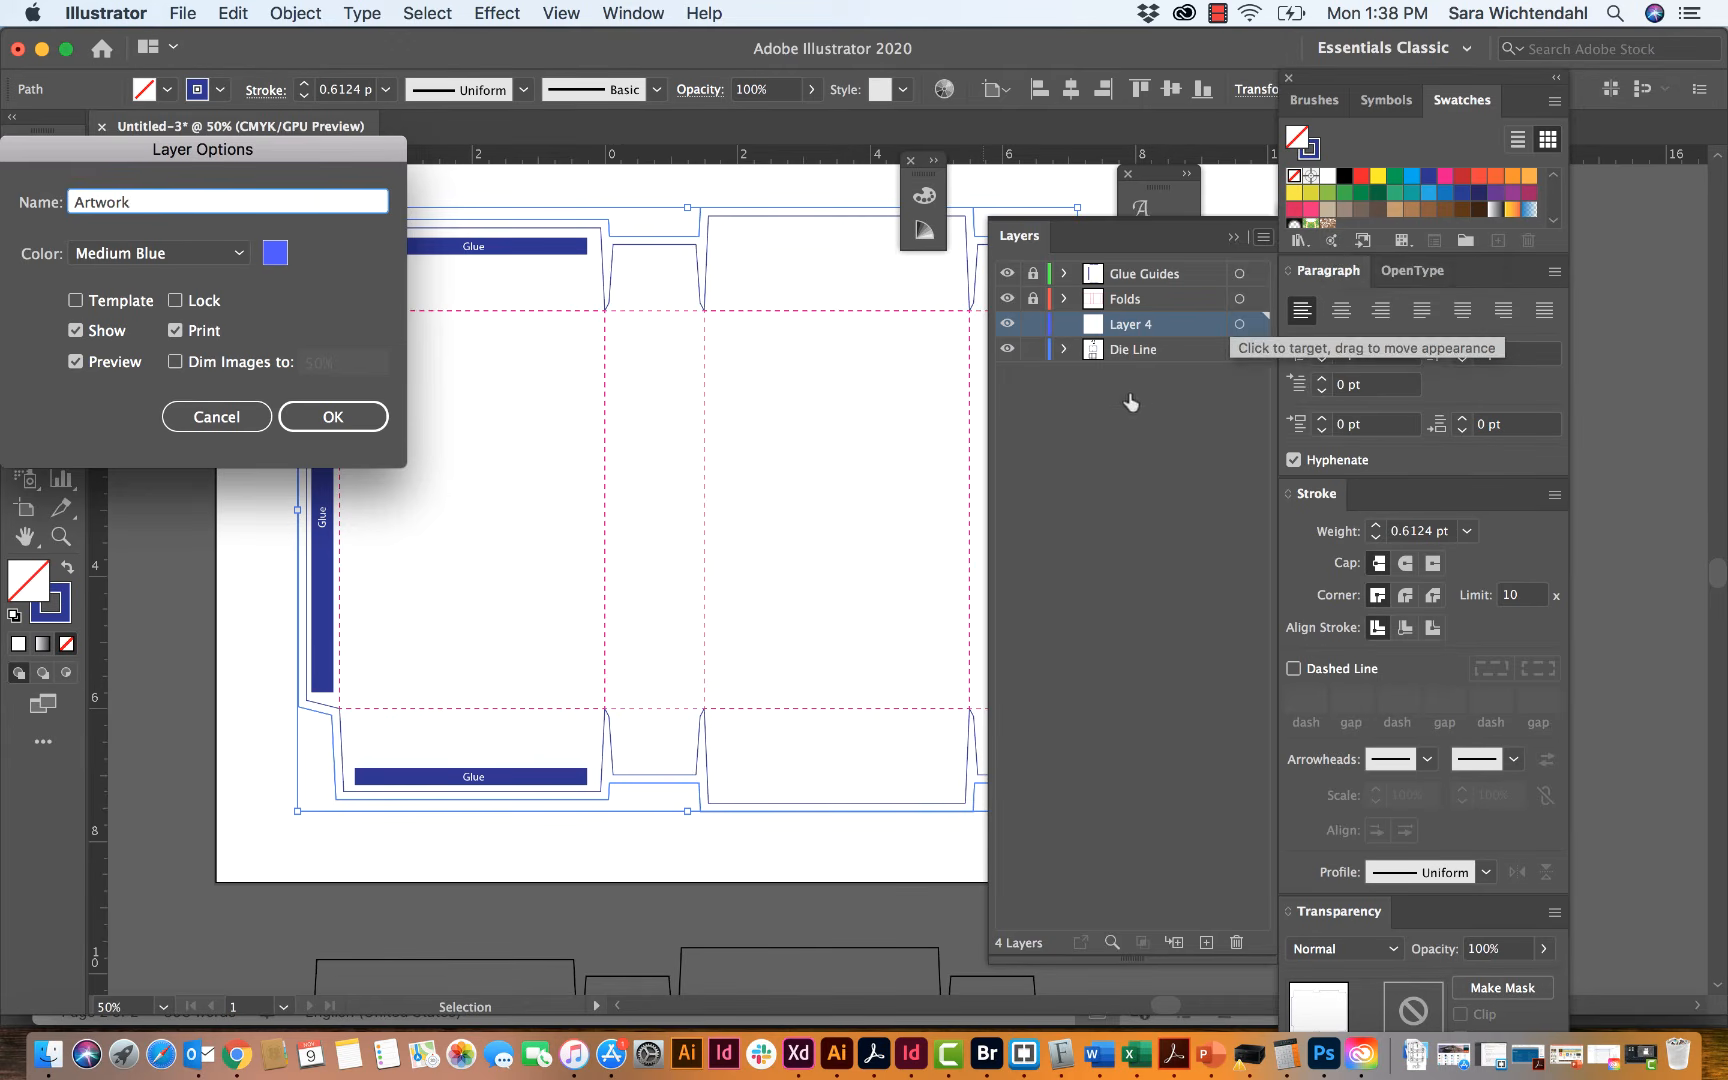
left_click(336, 416)
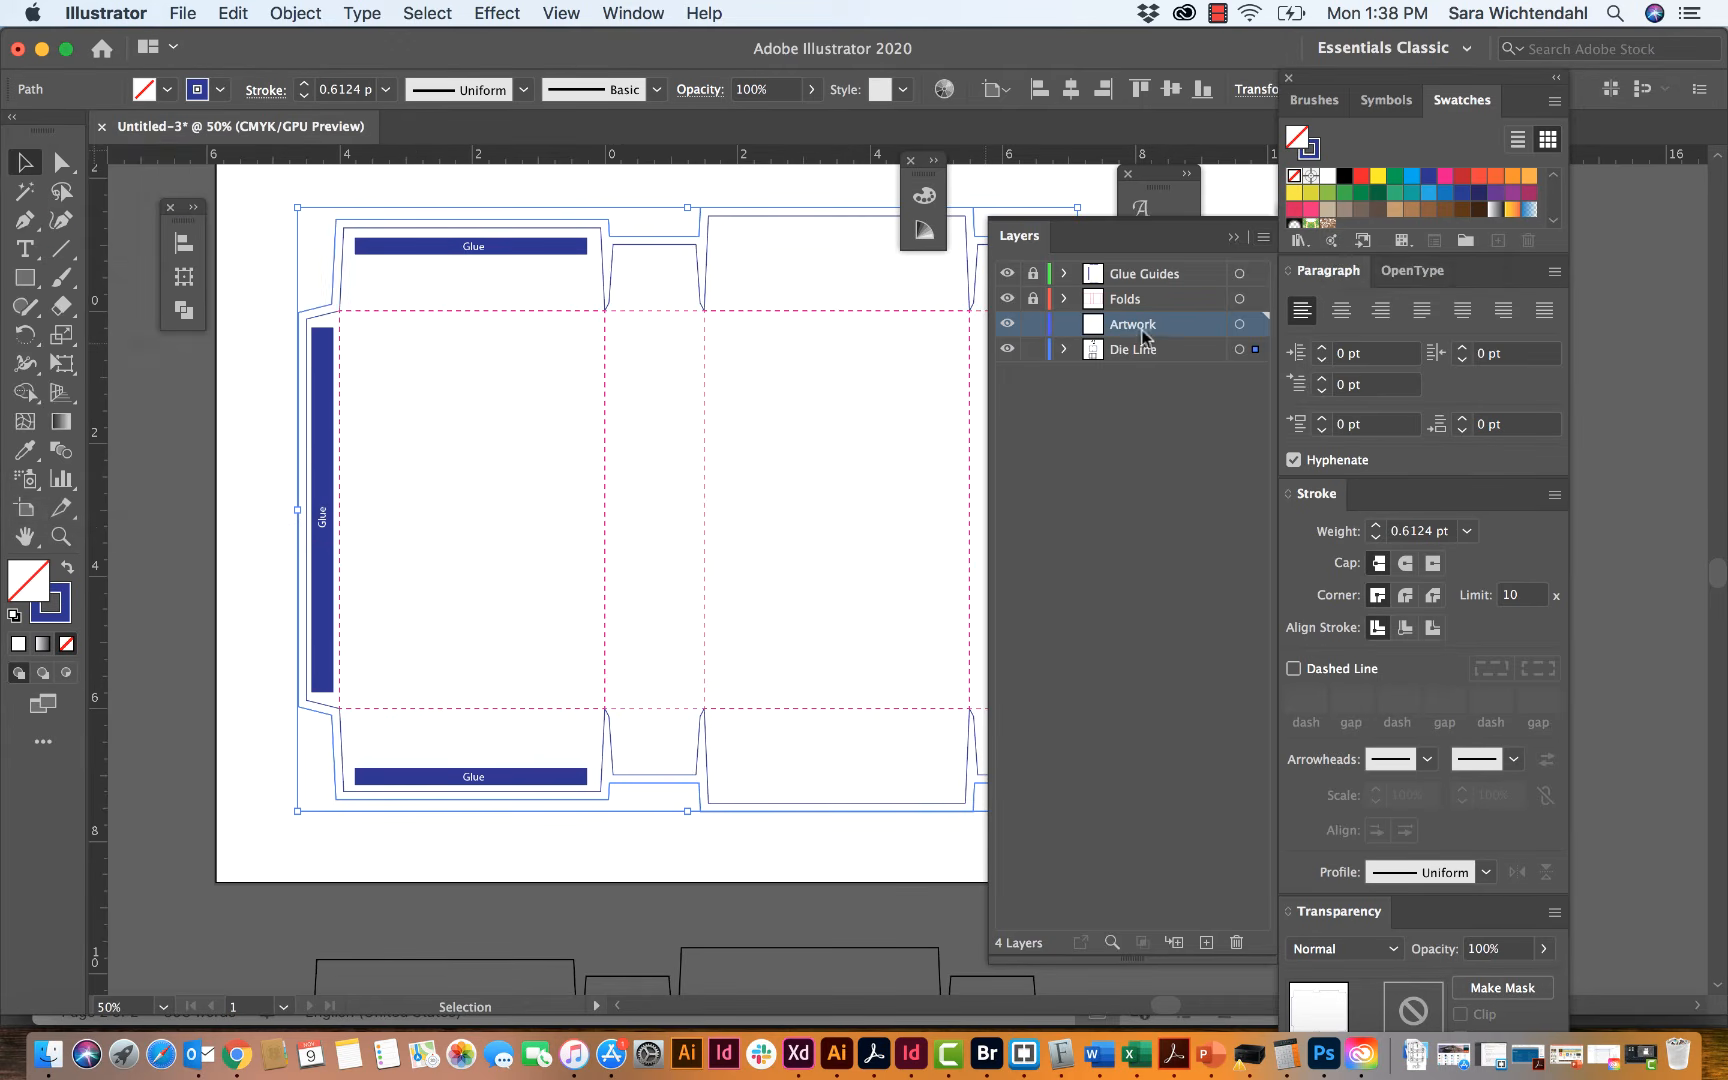
left_click_drag(1146, 328, 1150, 360)
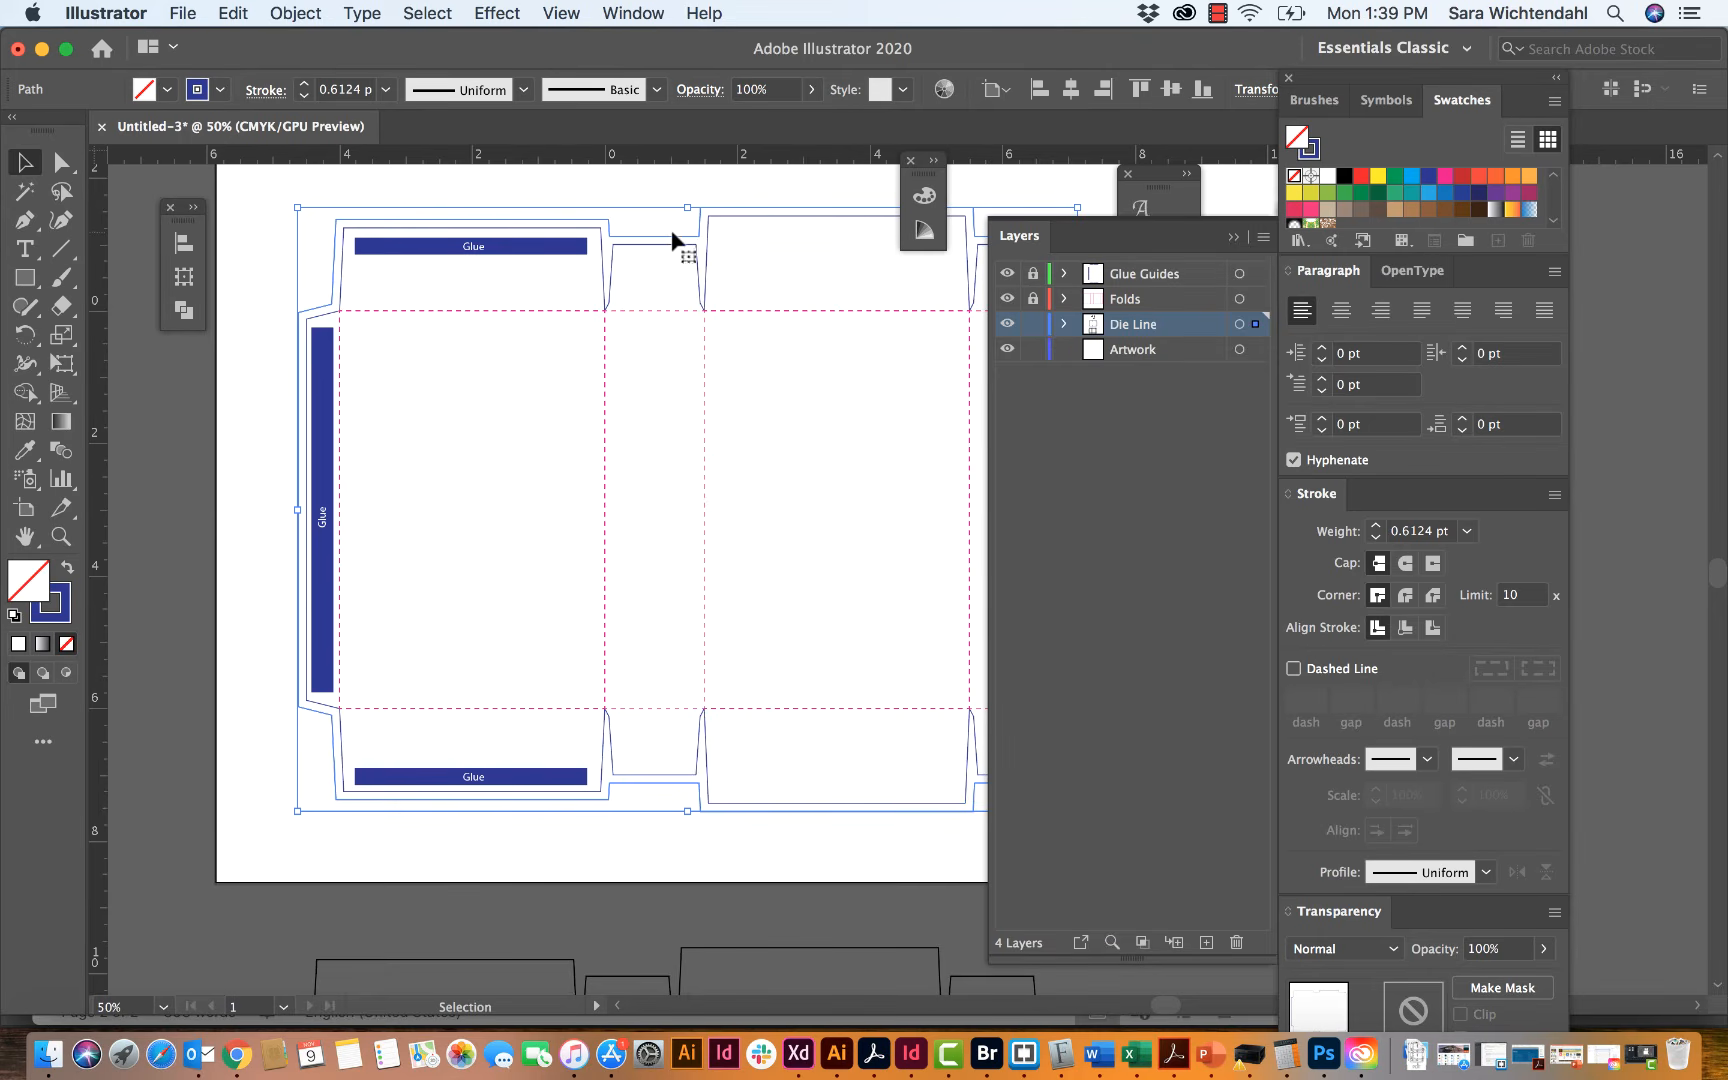
Step: Move the selected offset outline onto the Artwork layer, and lock Die Line while hiding every layer except Artwork
left_click_drag(1256, 328, 1256, 349)
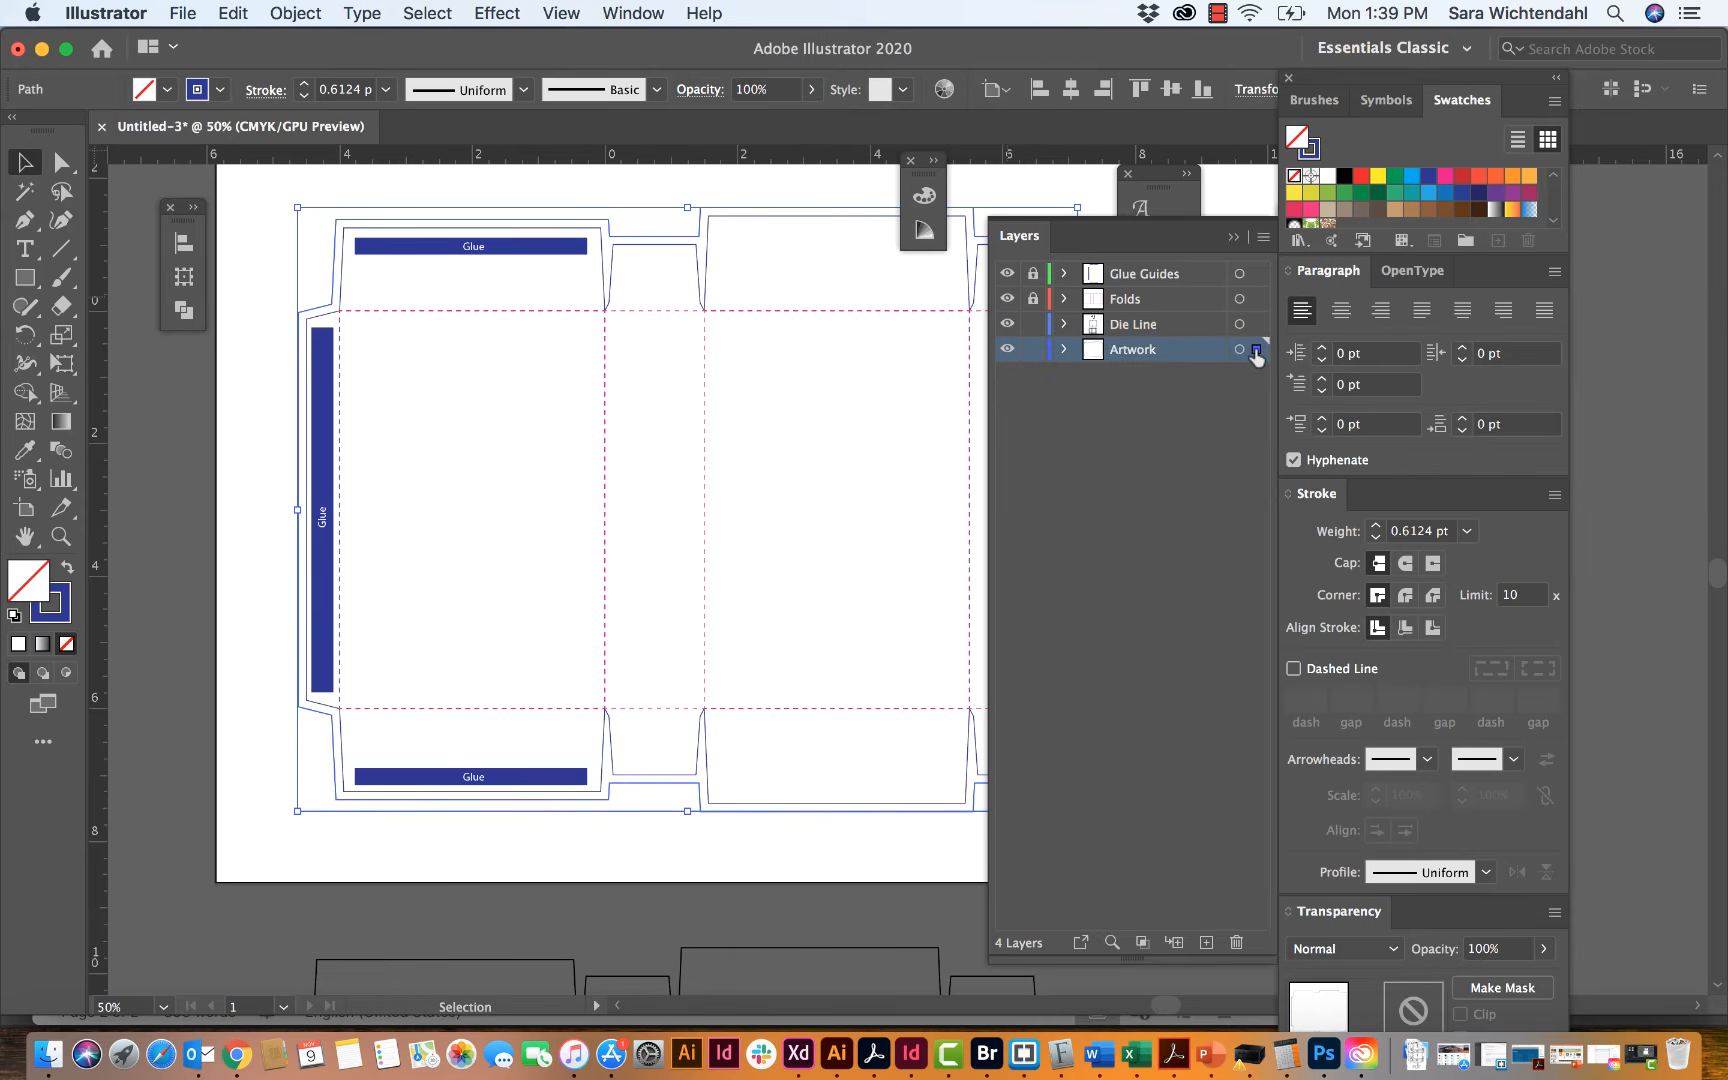
left_click(1033, 323)
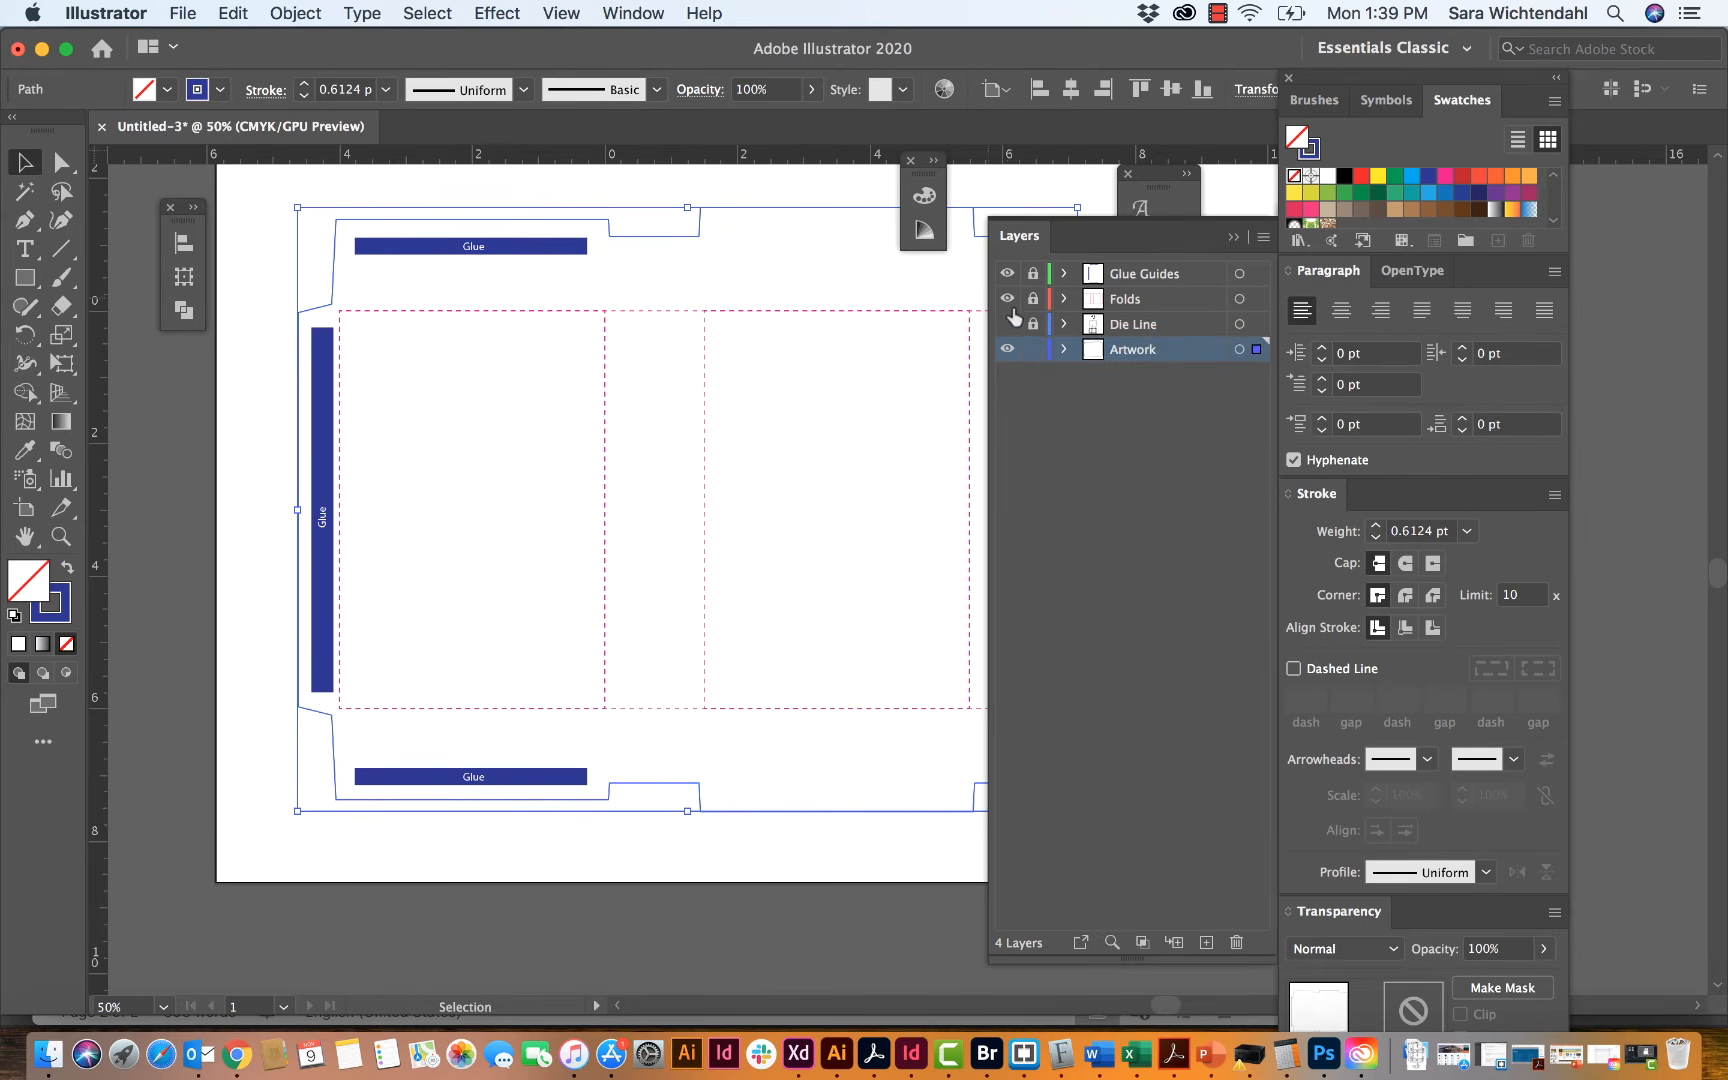
left_click(1008, 299)
left_click(1008, 274)
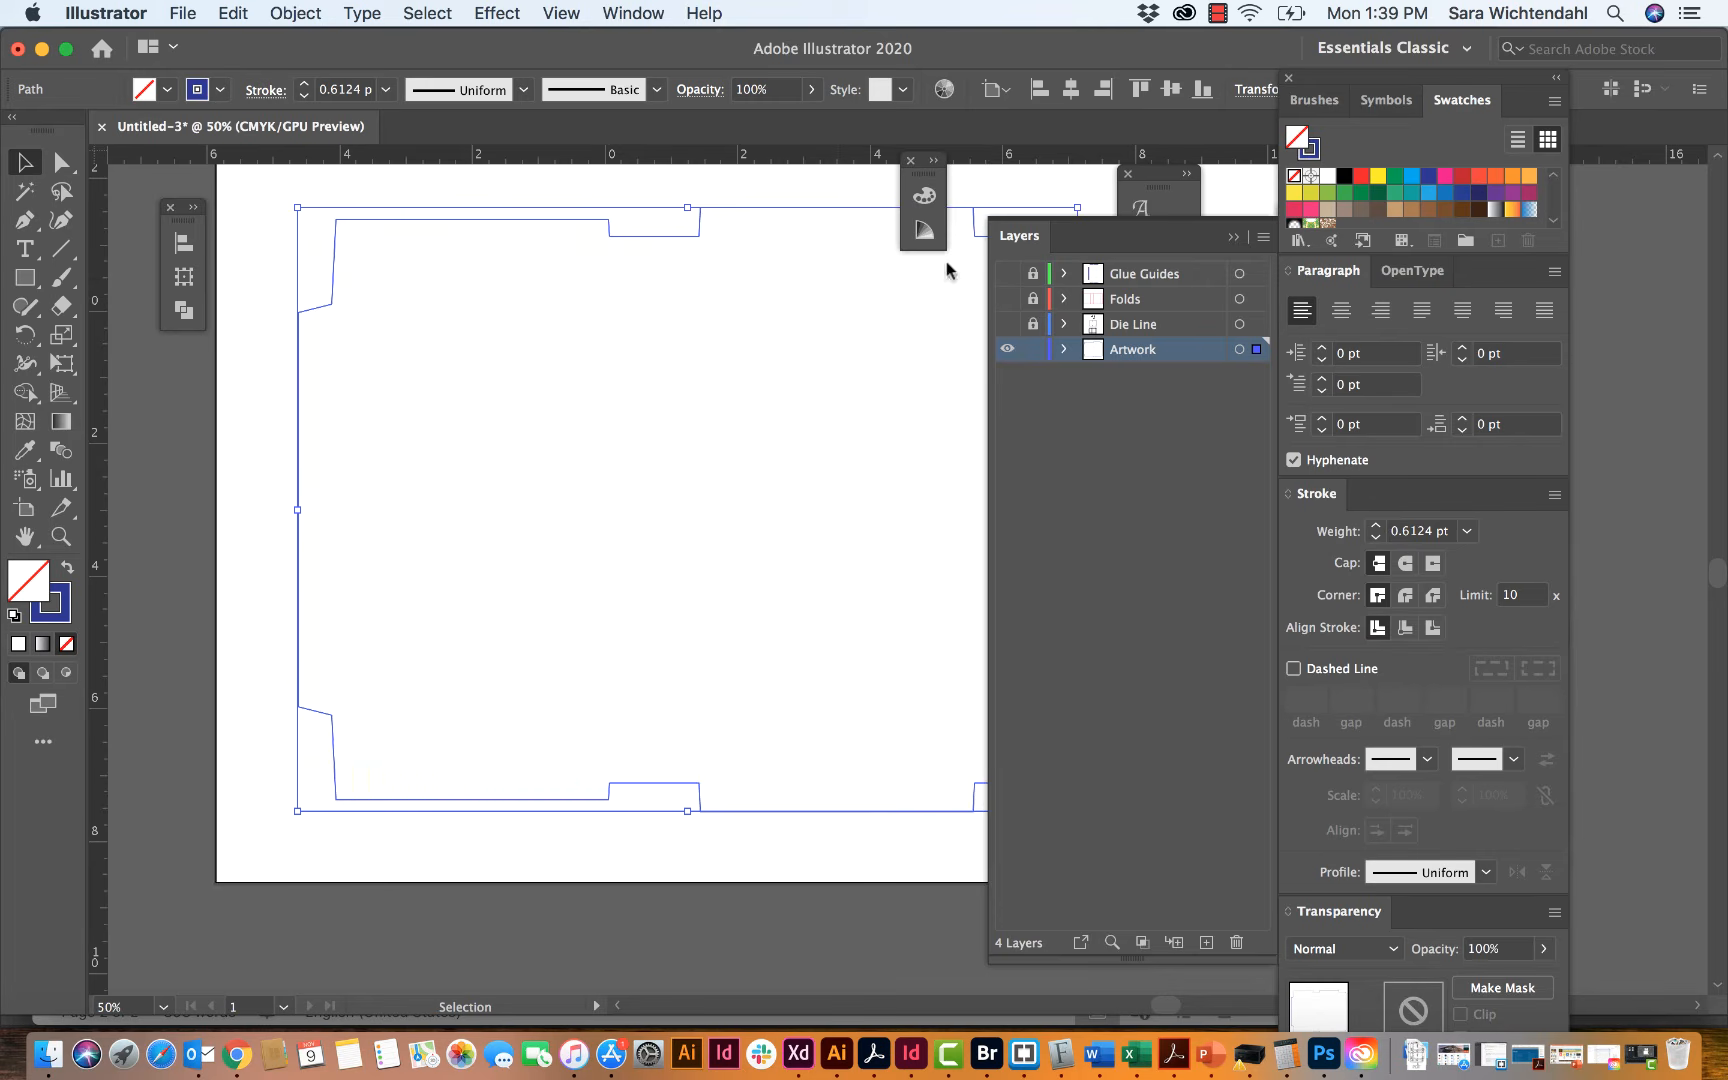
Step: Try converting the offset outline on the Artwork layer into a guide, check guide visibility, and revert it to a regular path
left_click(765, 197)
left_click(763, 209)
left_click(756, 192)
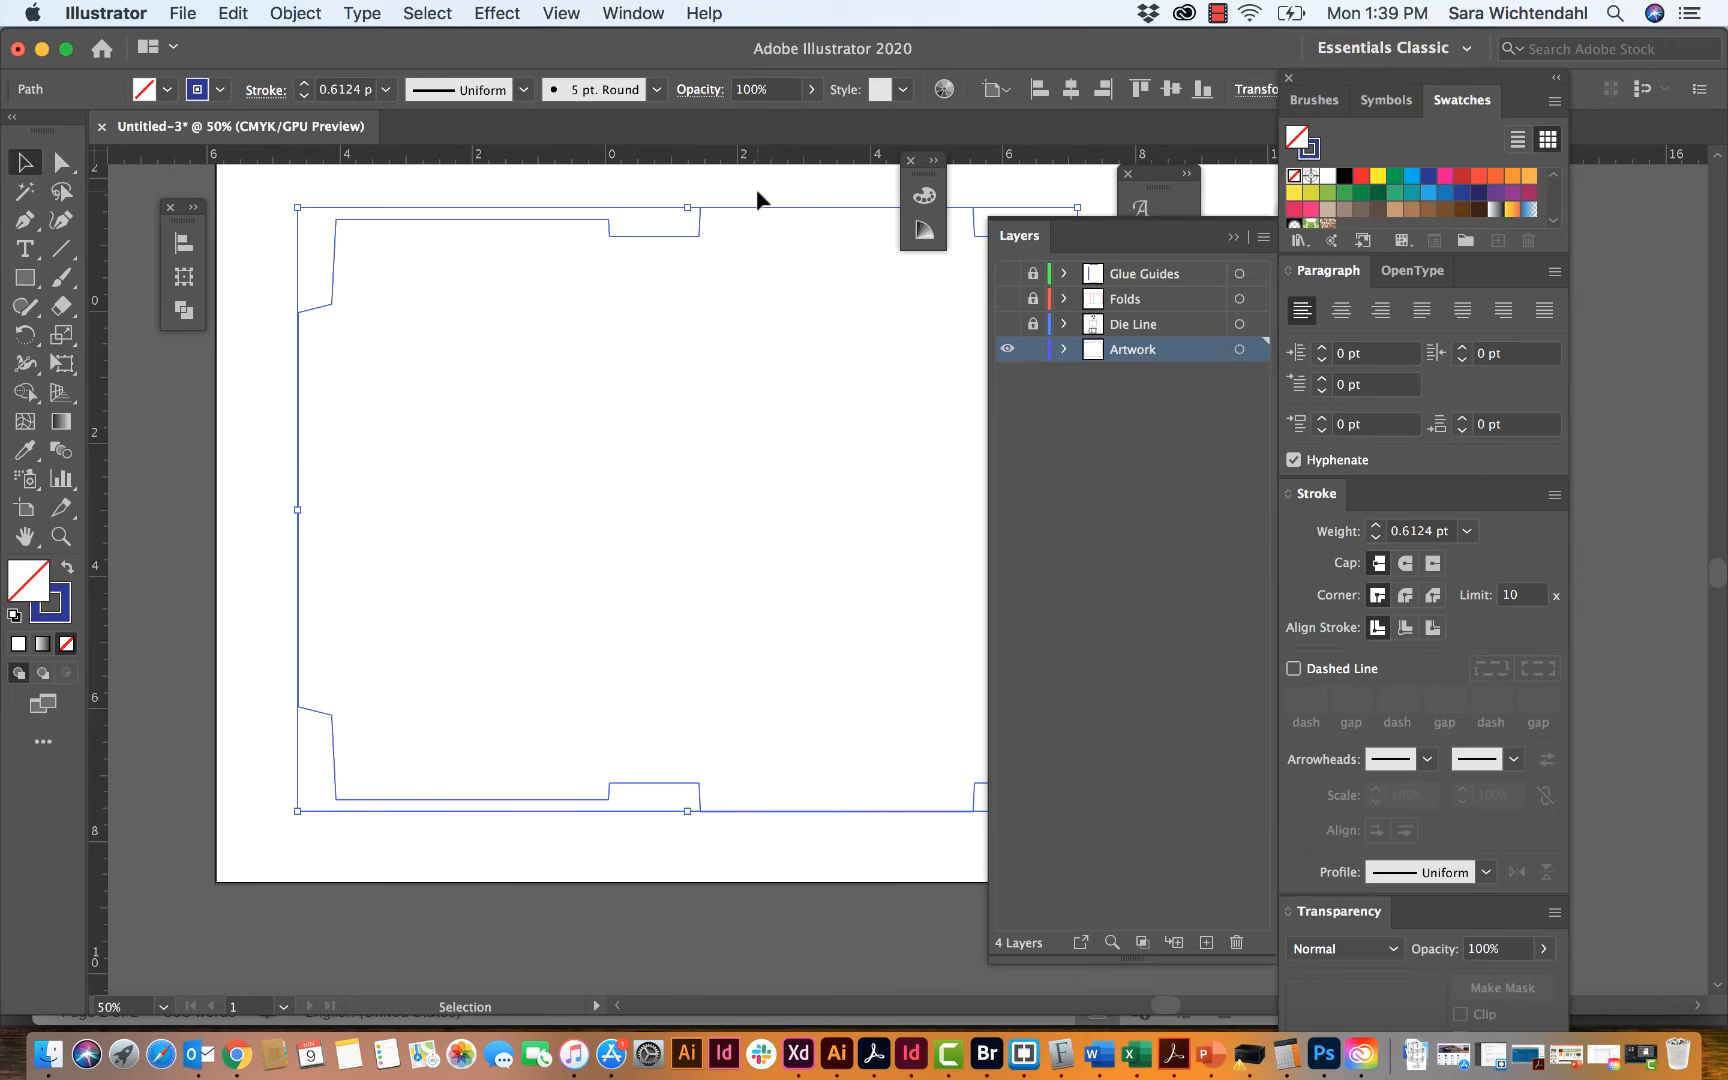
left_click(654, 240)
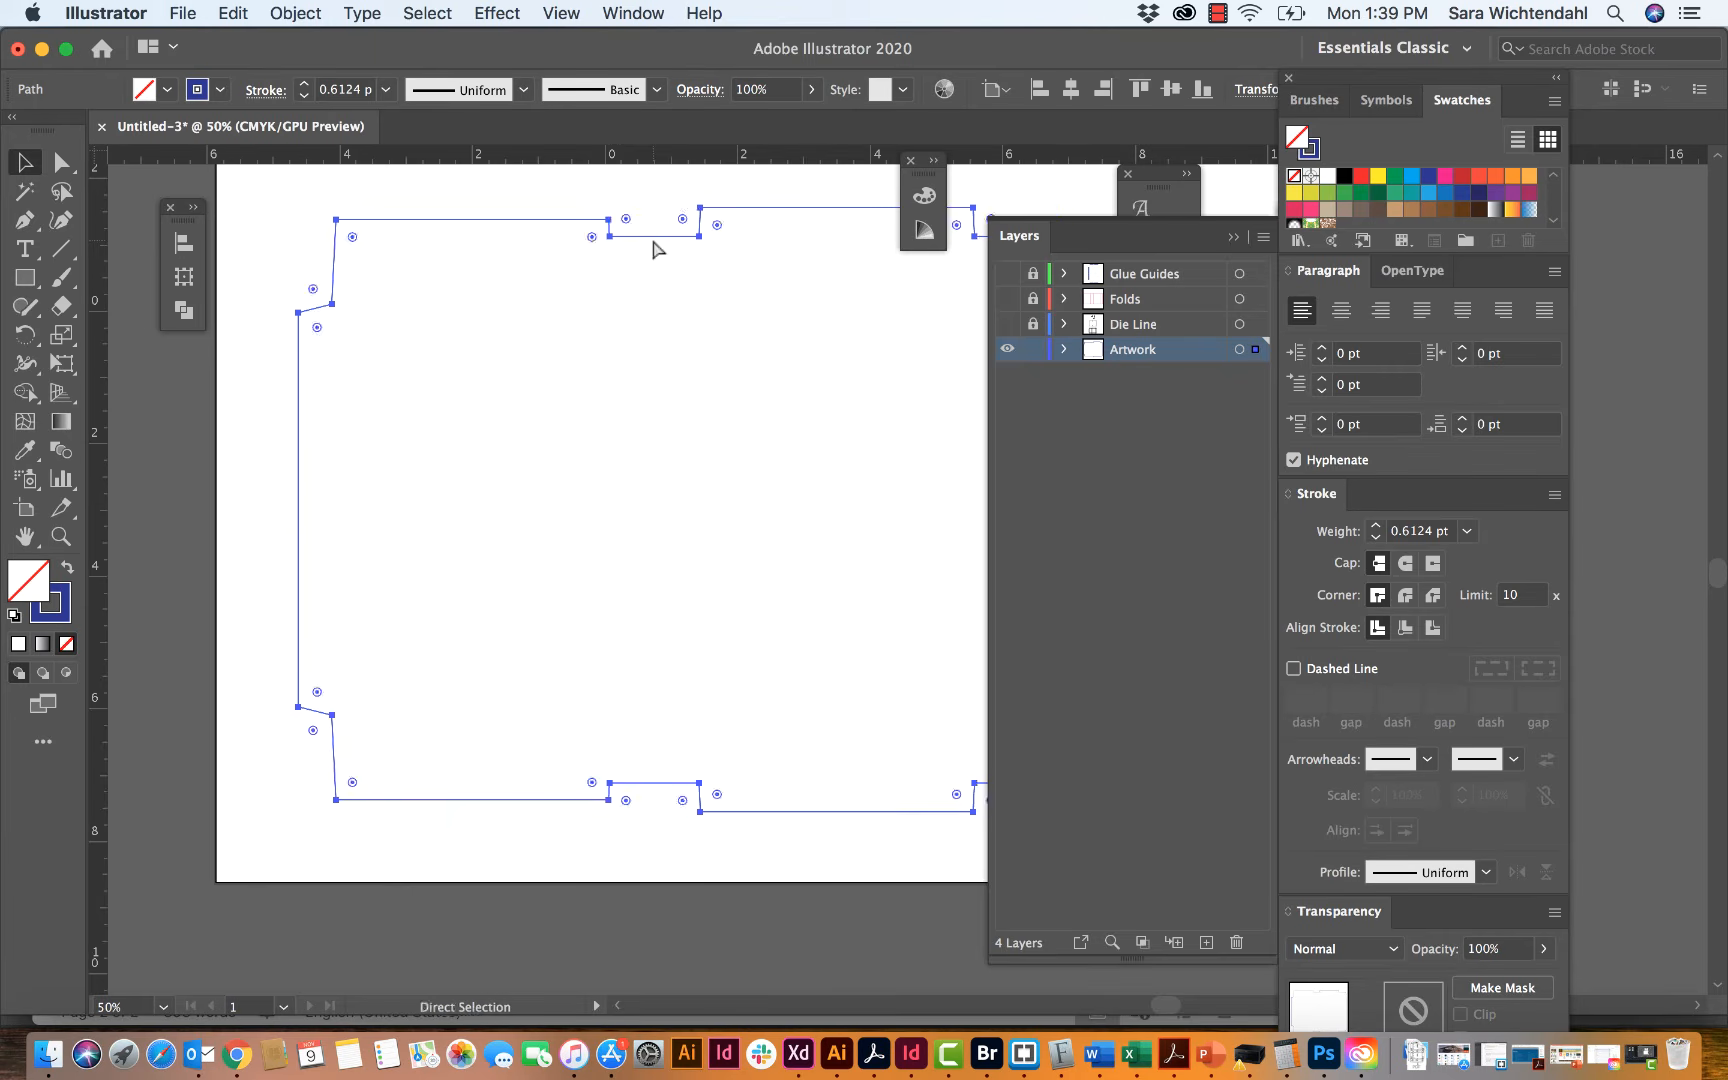
key("super+5")
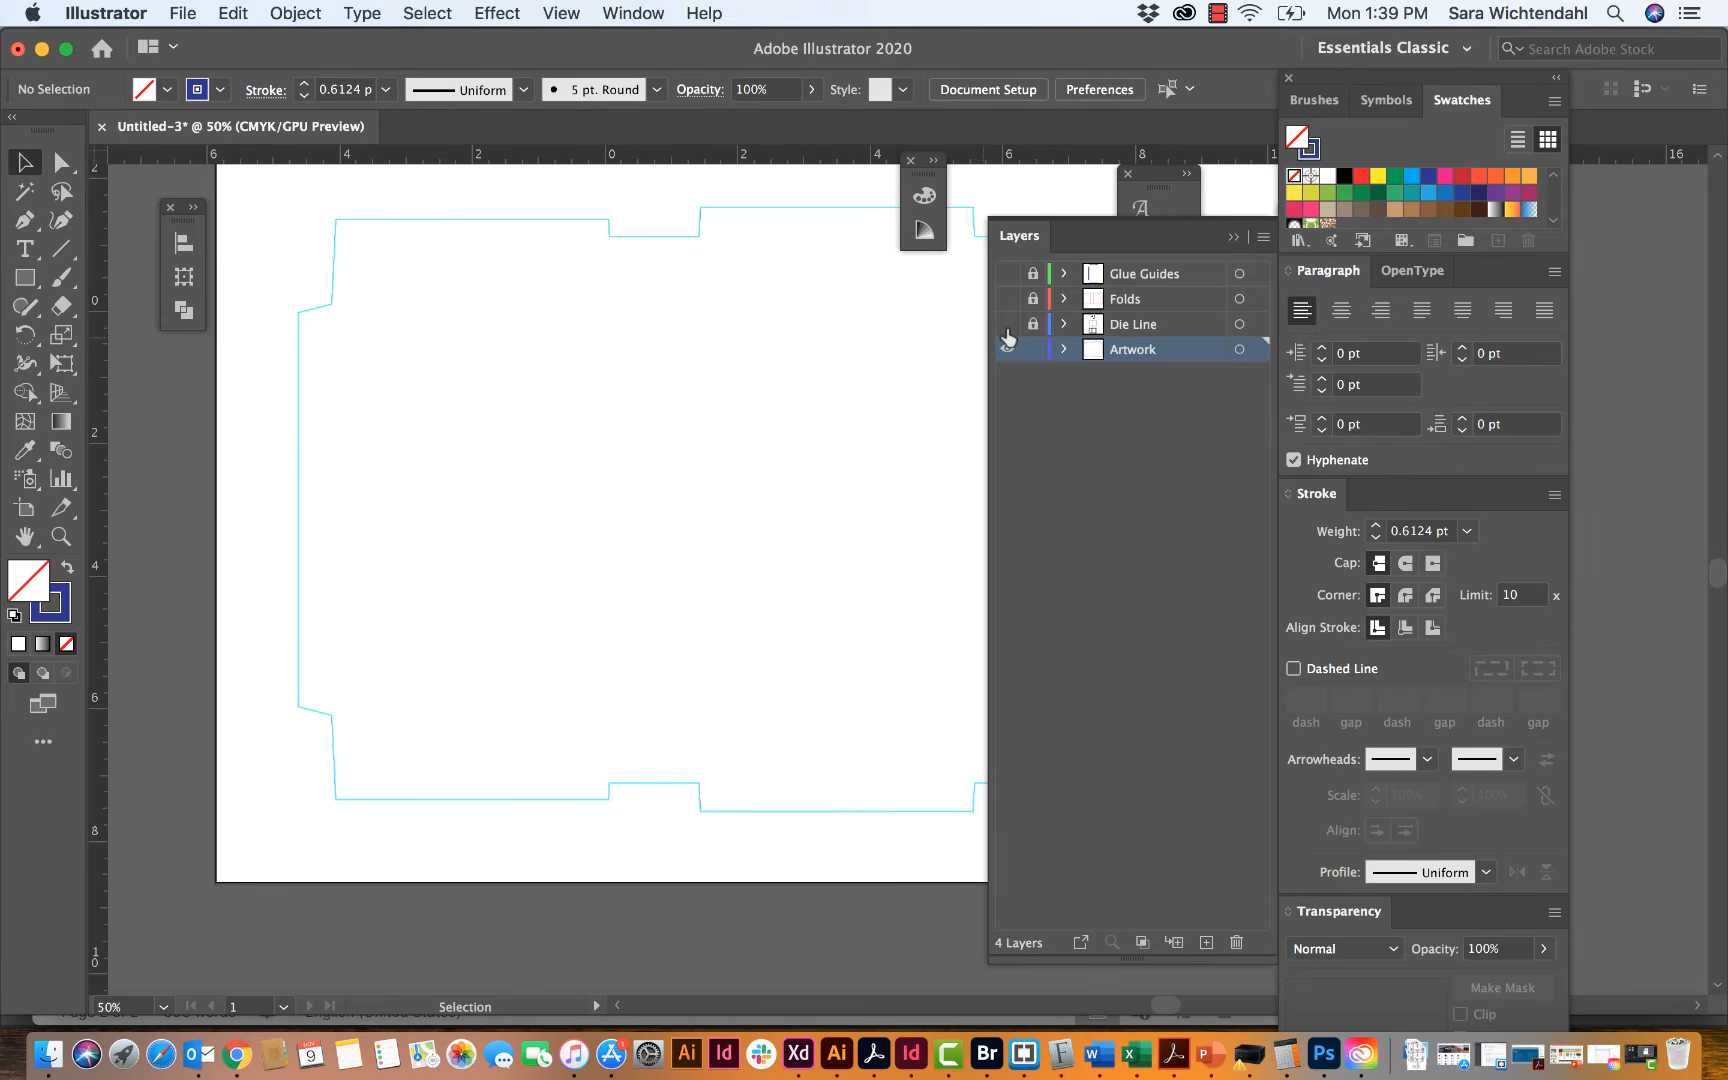
key("super+semicolon")
key("super+semicolon")
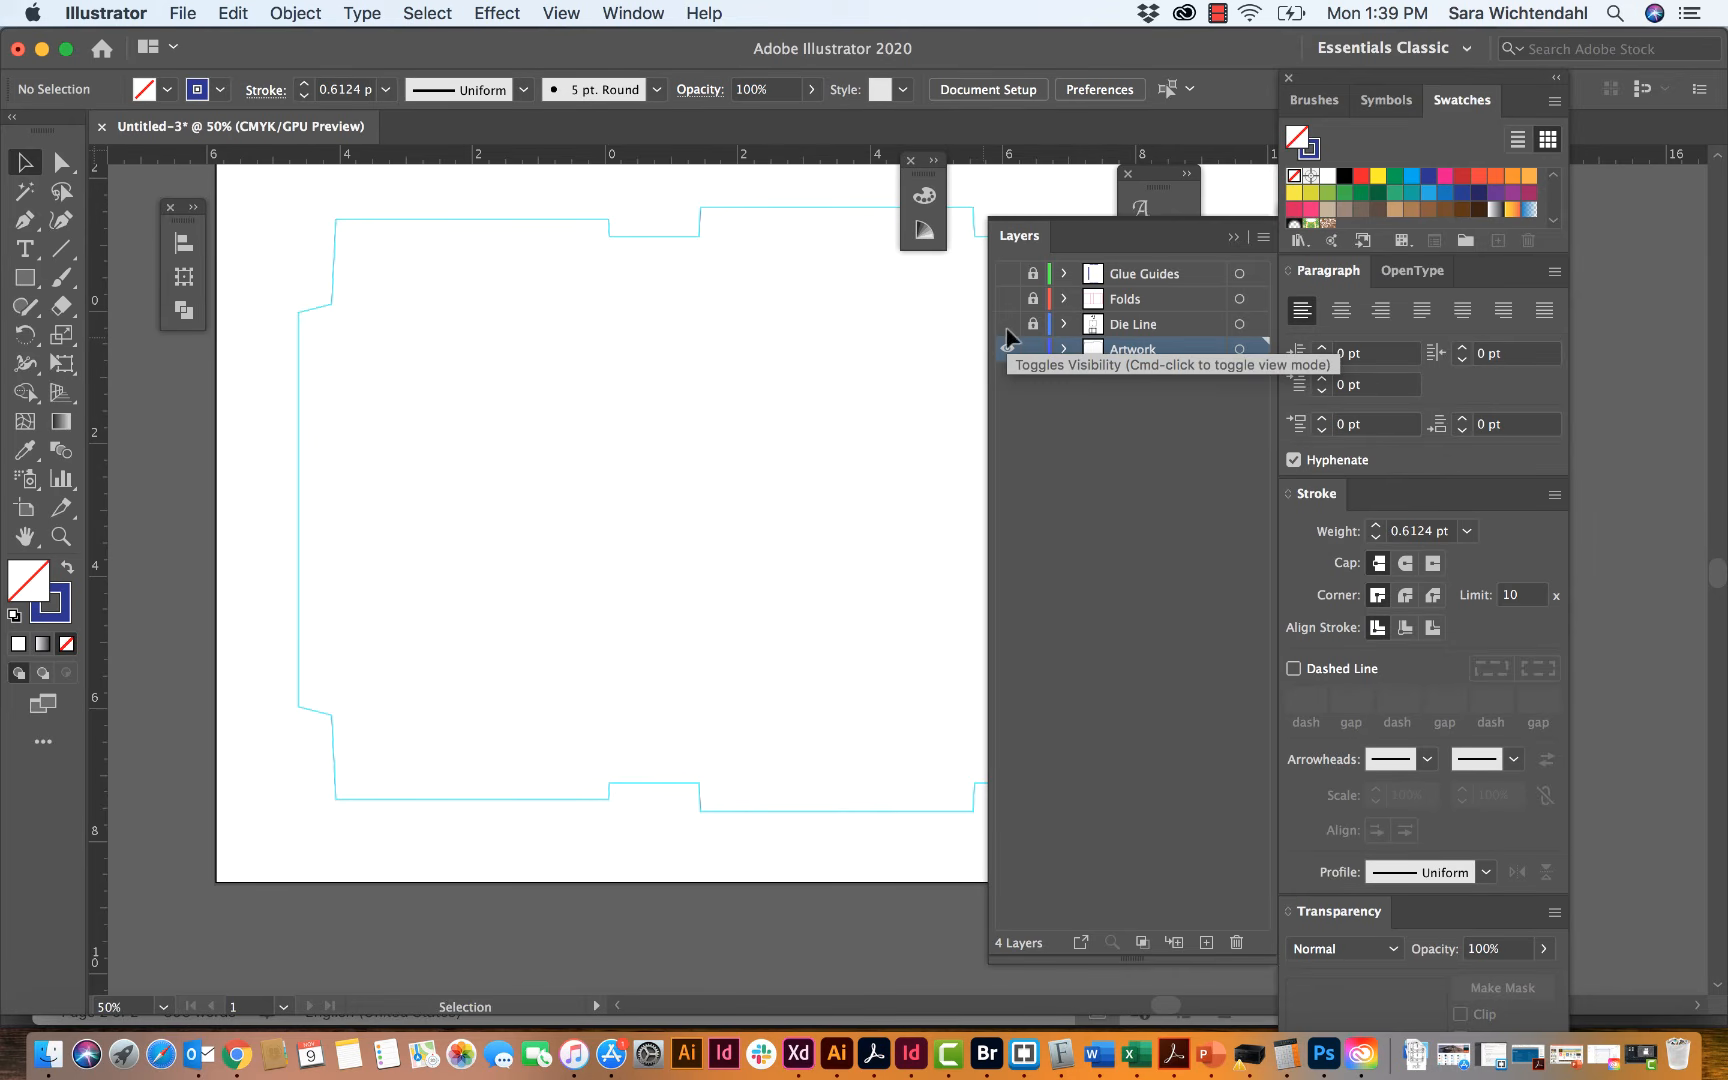
left_click(1008, 340, "super")
left_click(1008, 340, "super")
left_click(1008, 340, "super")
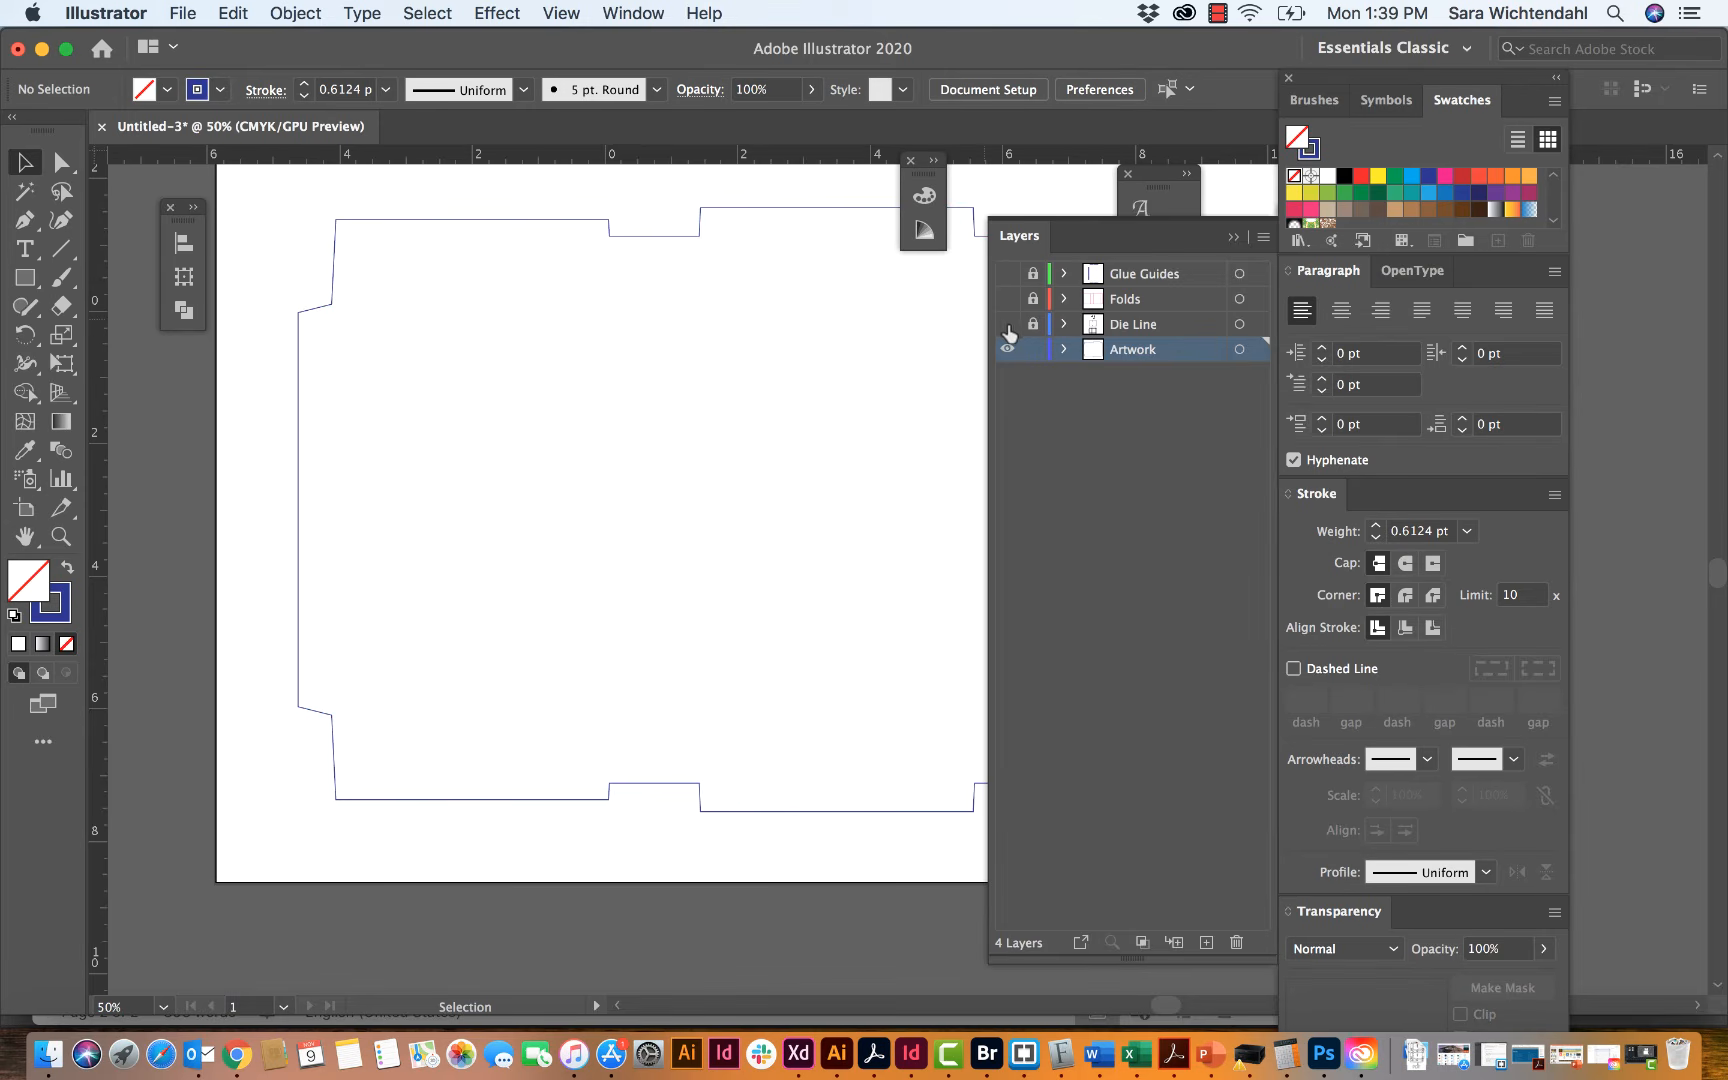
Step: Make the Die Line, Folds and Glue Guides layers visible again
left_click(1007, 322)
left_click(1007, 298)
left_click(1006, 273)
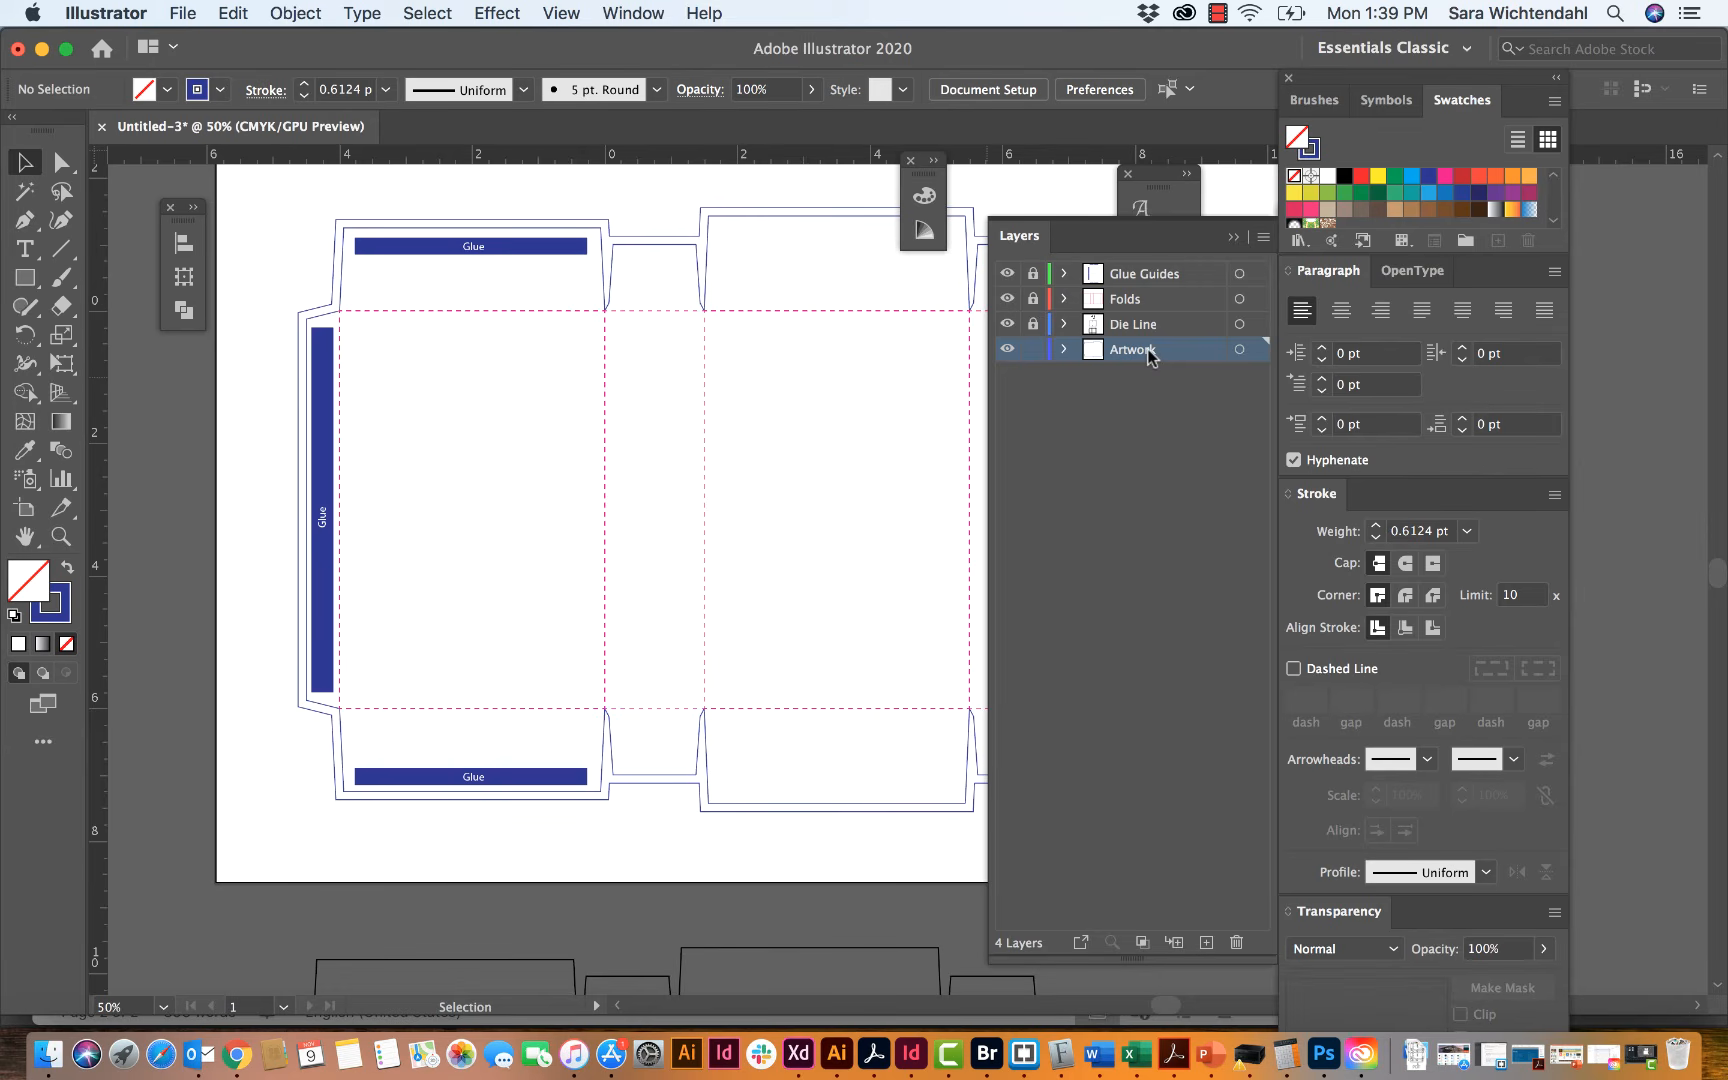
Step: Review the box template with all layers shown, comparing it with the hand-drawn dimension sketch and the black outline copy below the artboard
scroll(855, 366, "right", 5)
scroll(855, 366, "up", 3)
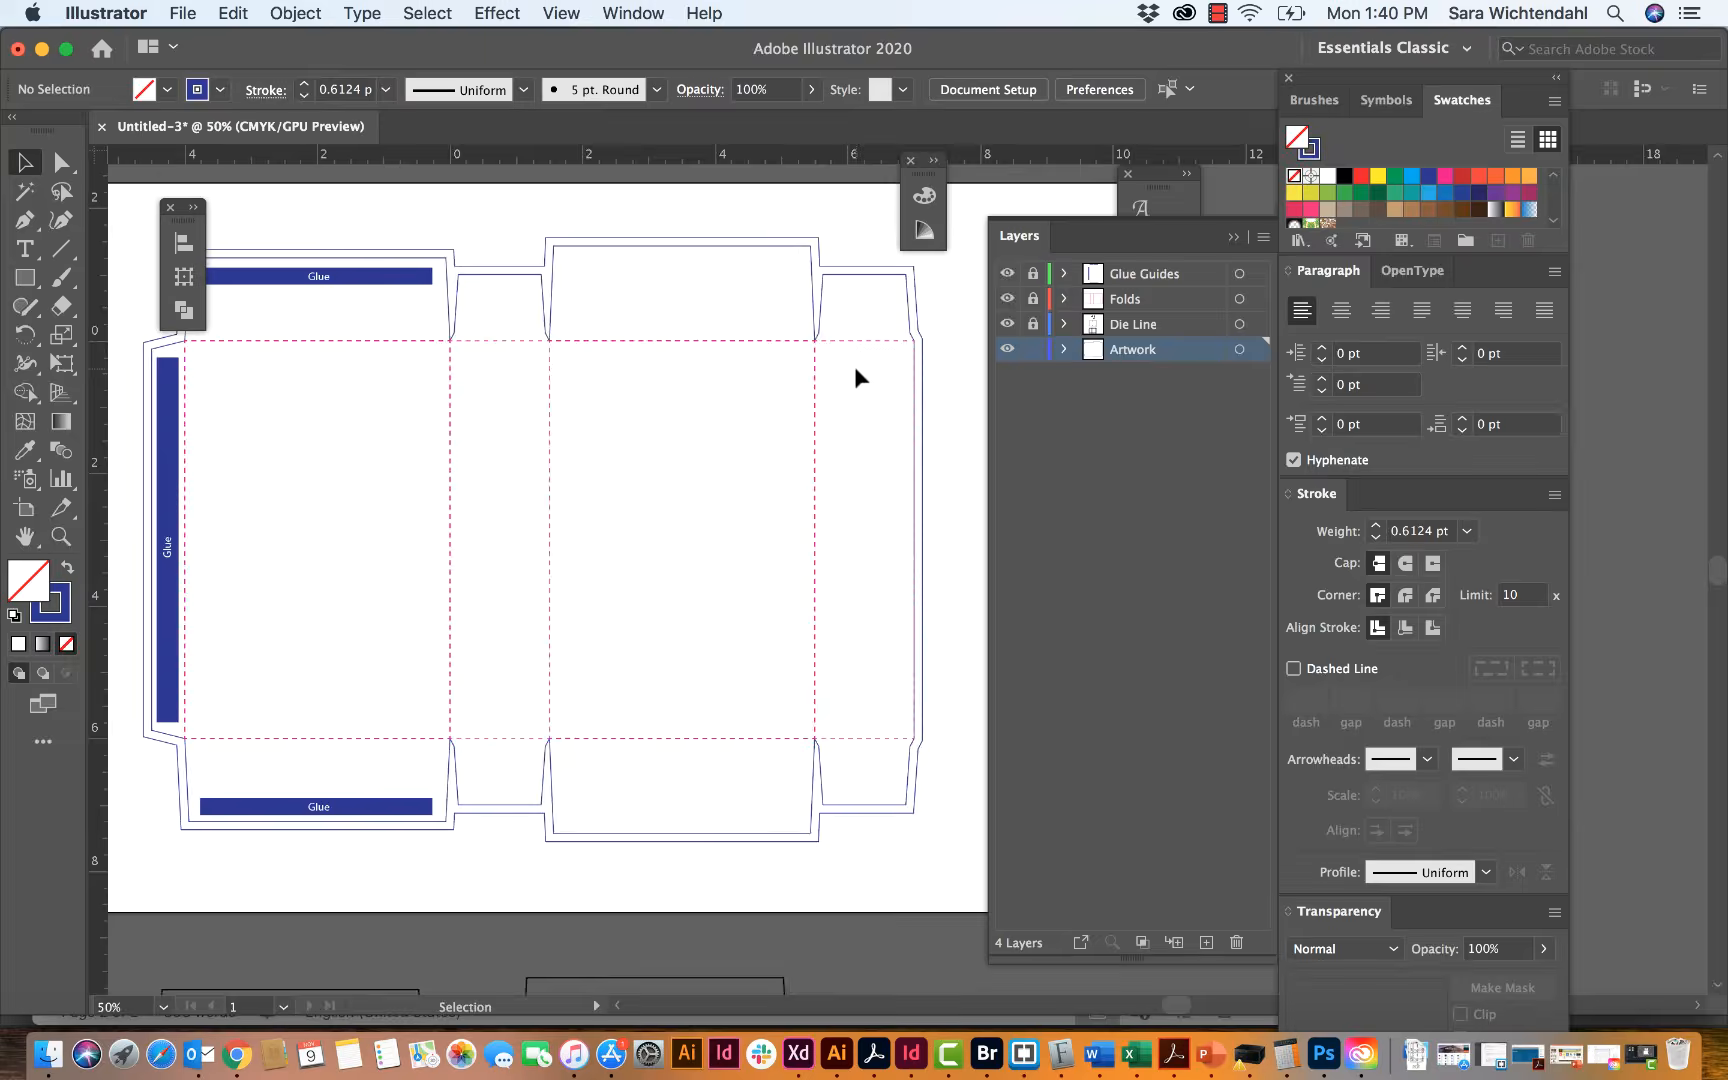
scroll(855, 366, "left", 1)
scroll(855, 366, "up", 1)
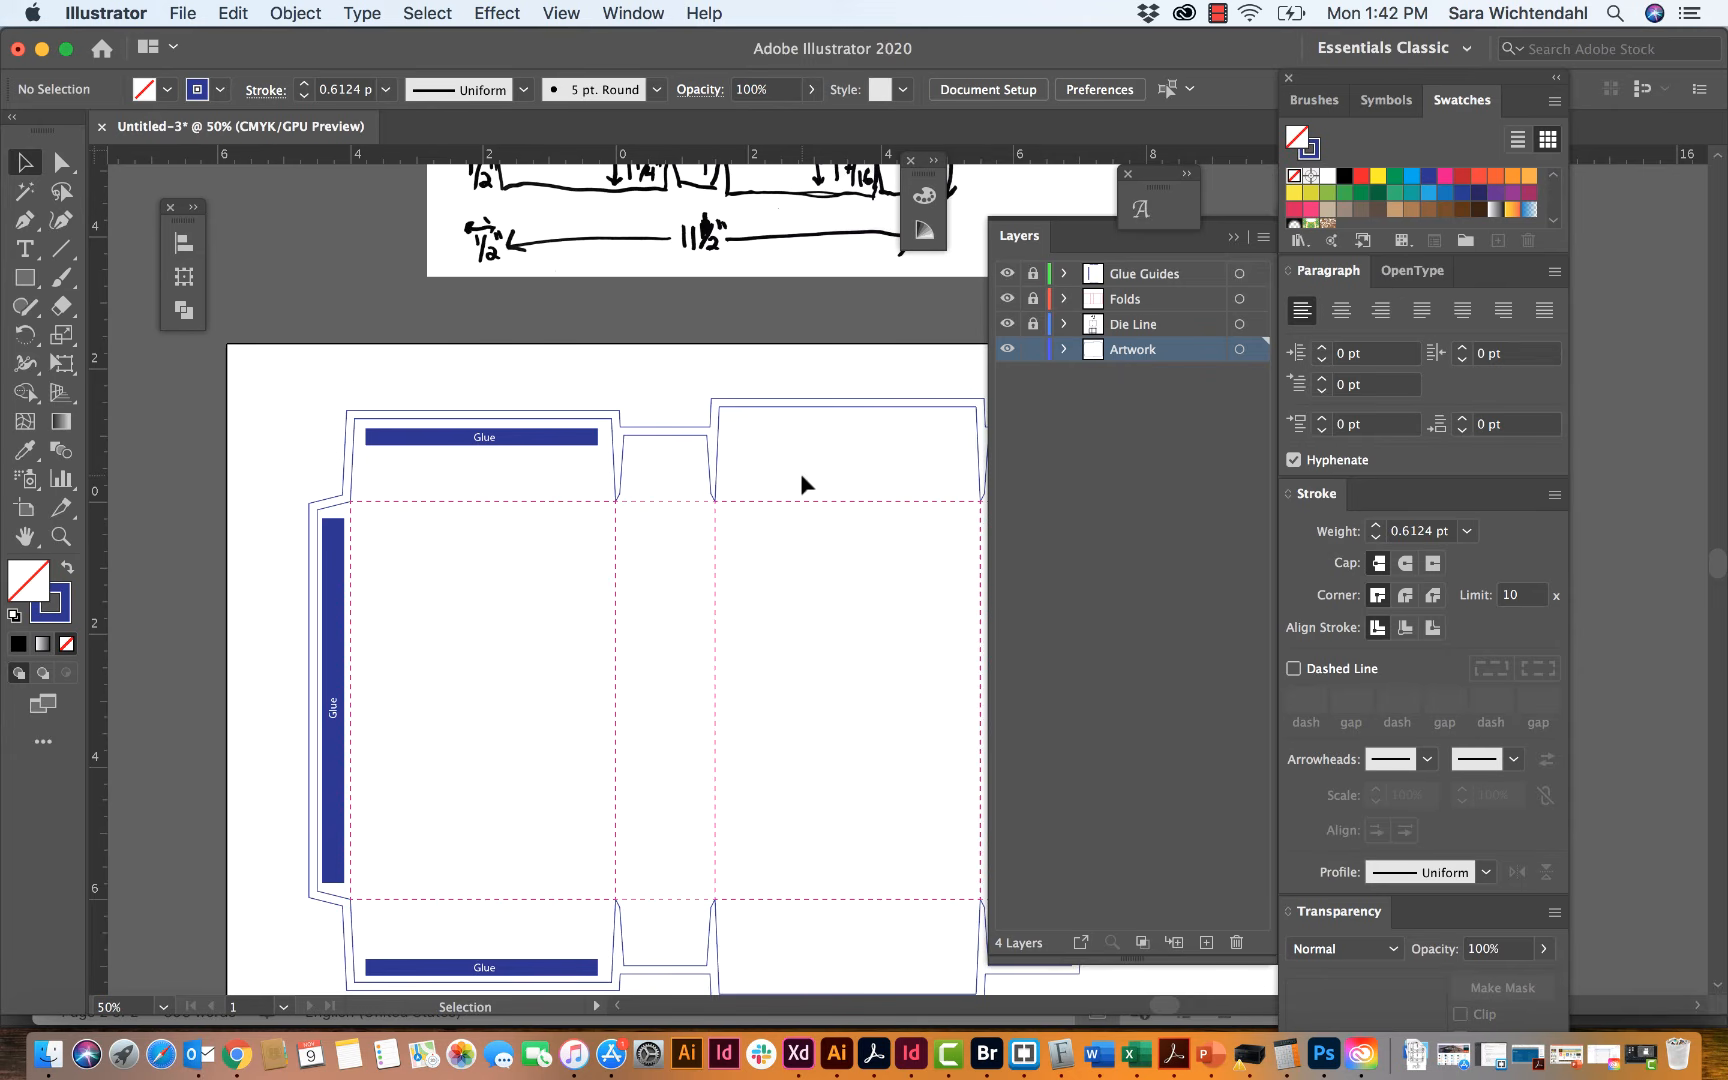
scroll(800, 475, "down", 3)
scroll(800, 475, "right", 3)
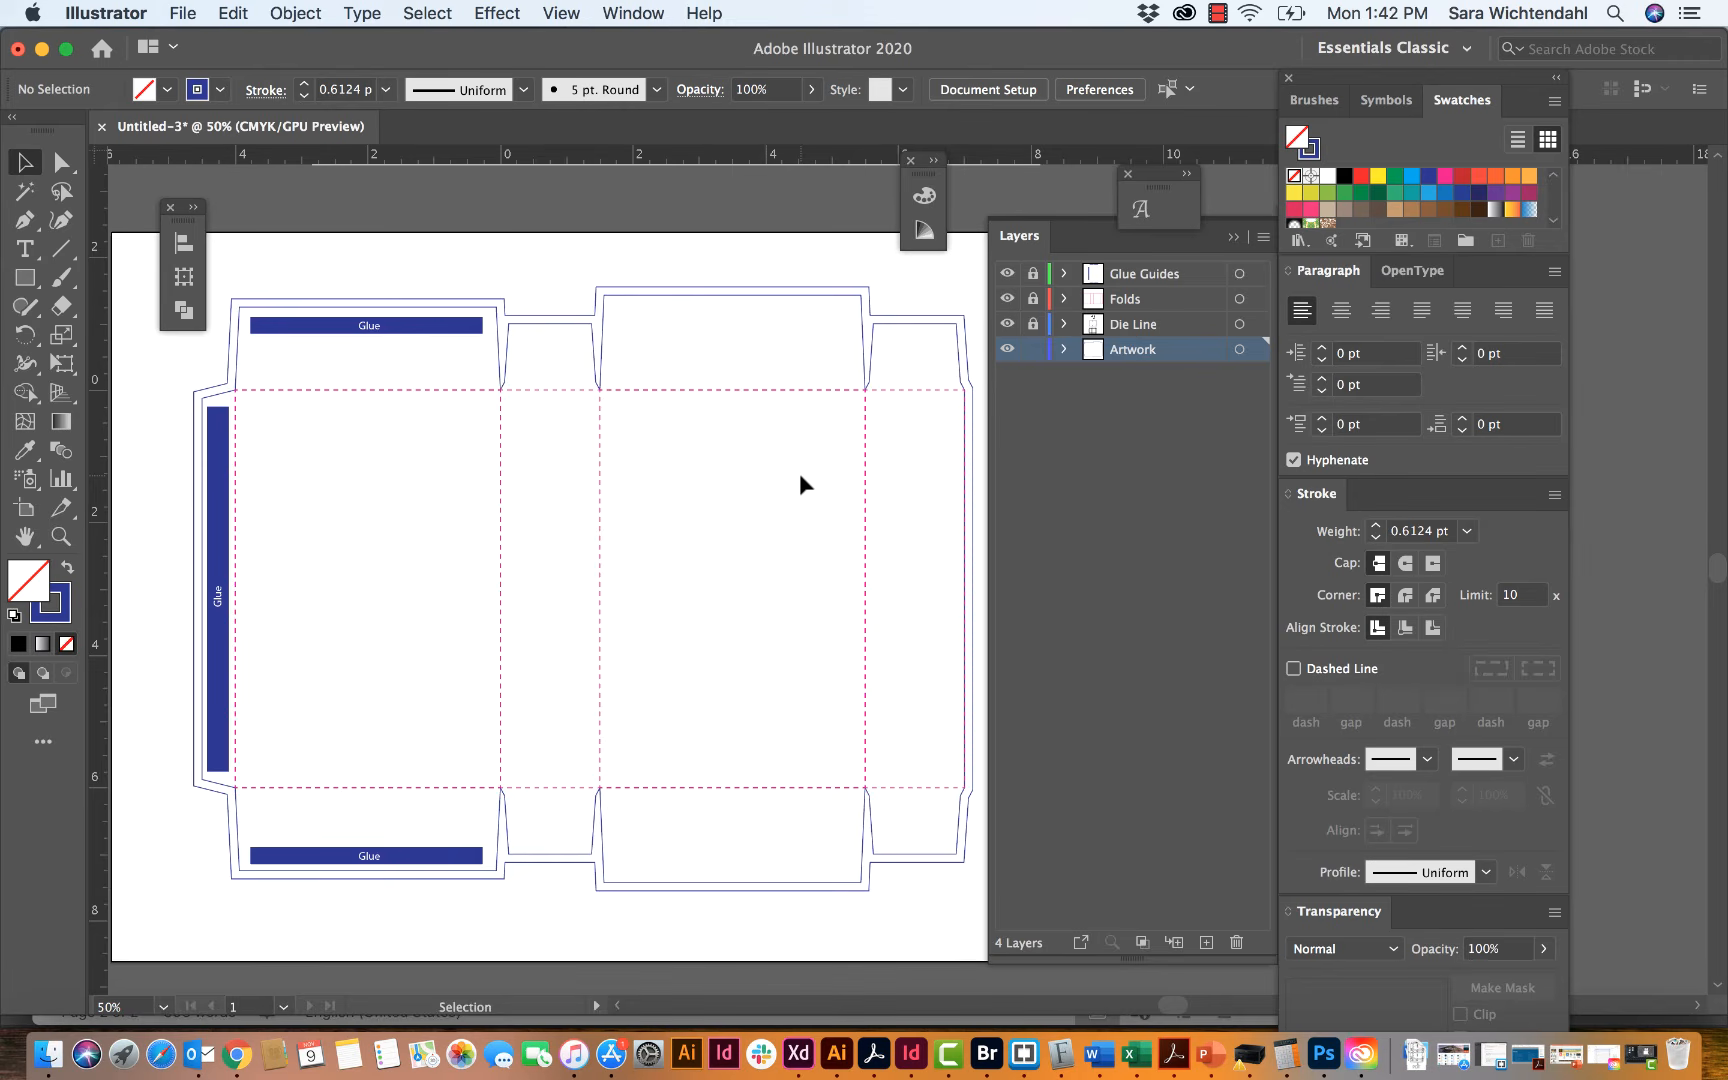
scroll(800, 476, "up", 10)
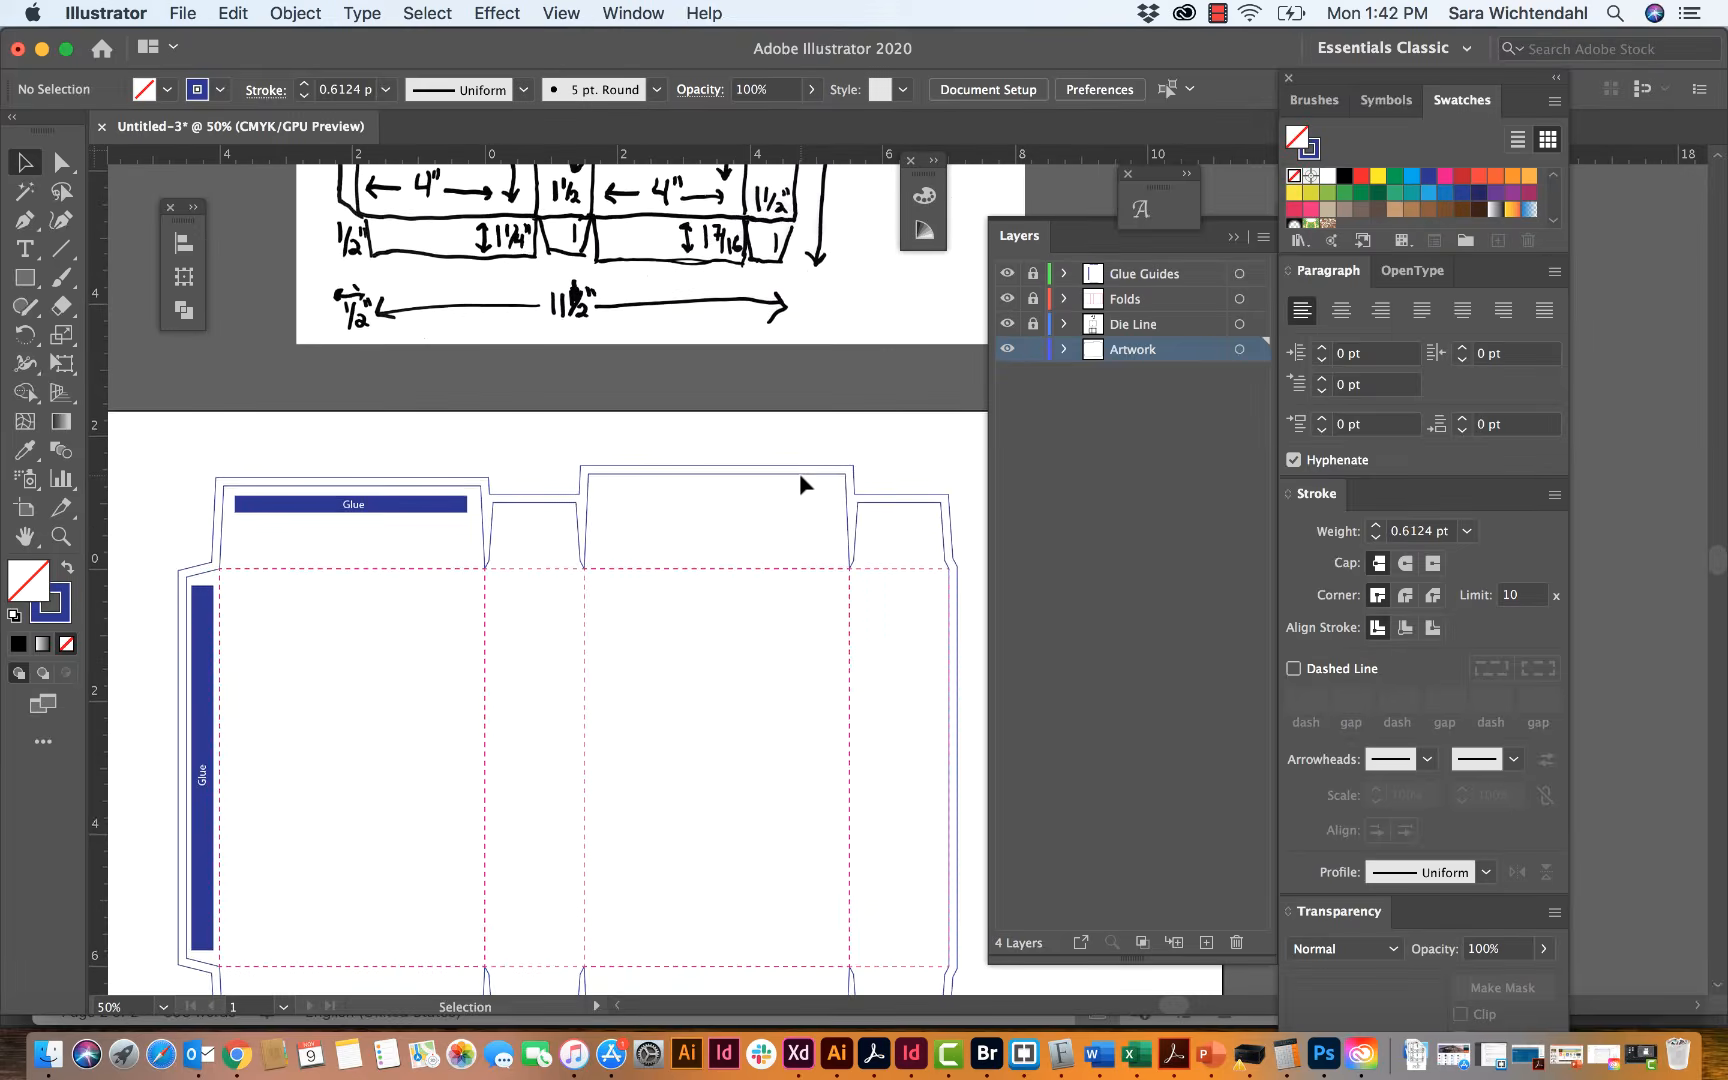
scroll(799, 473, "up", 2)
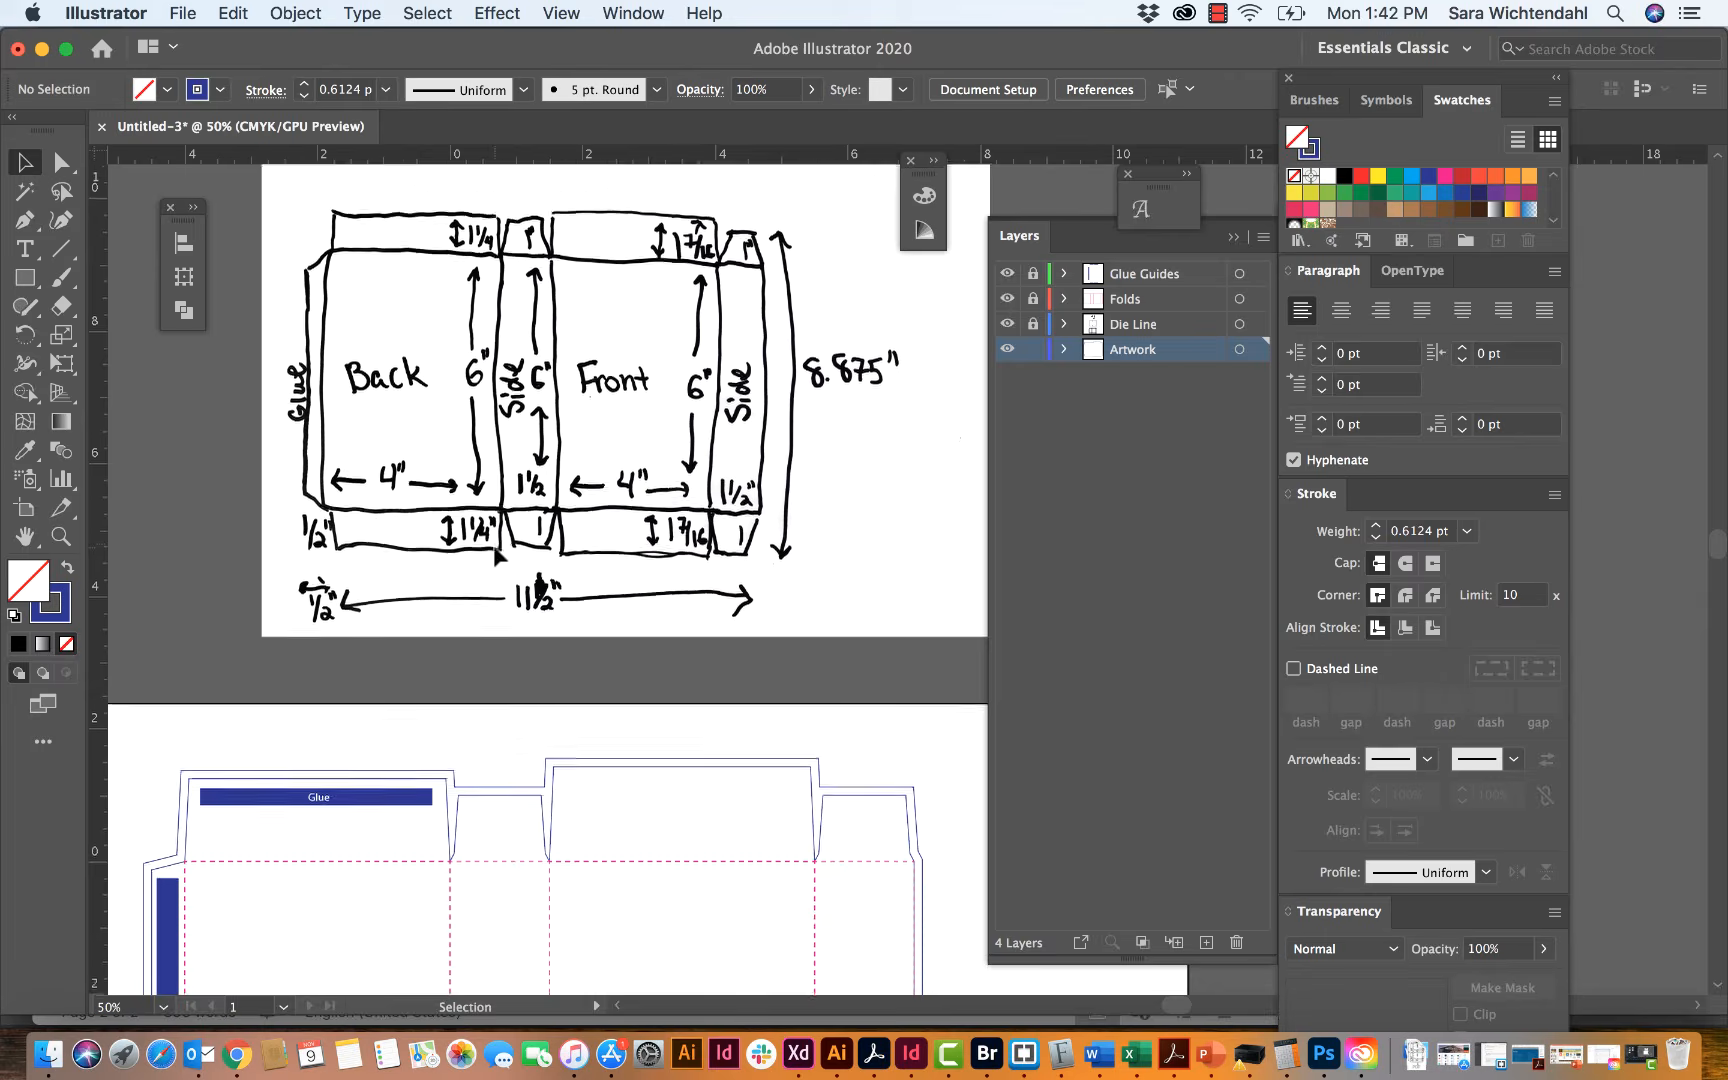
scroll(497, 555, "down", 5)
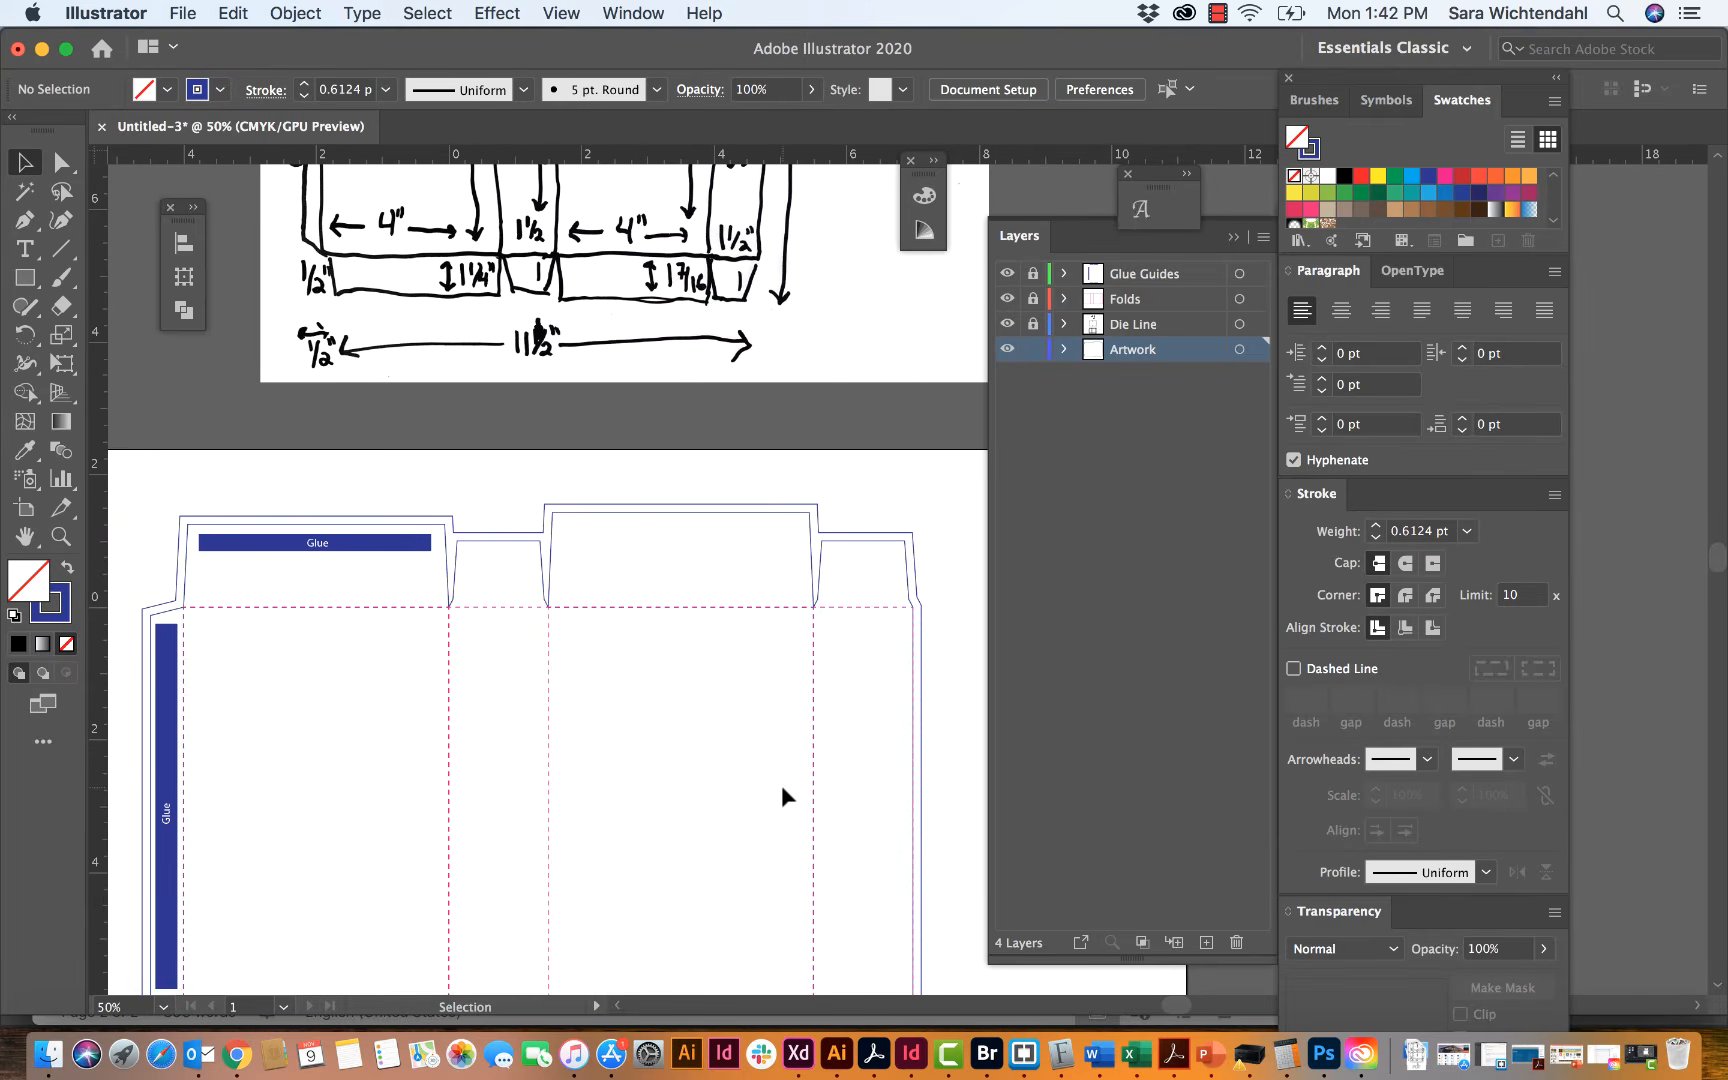
scroll(782, 784, "down", 6)
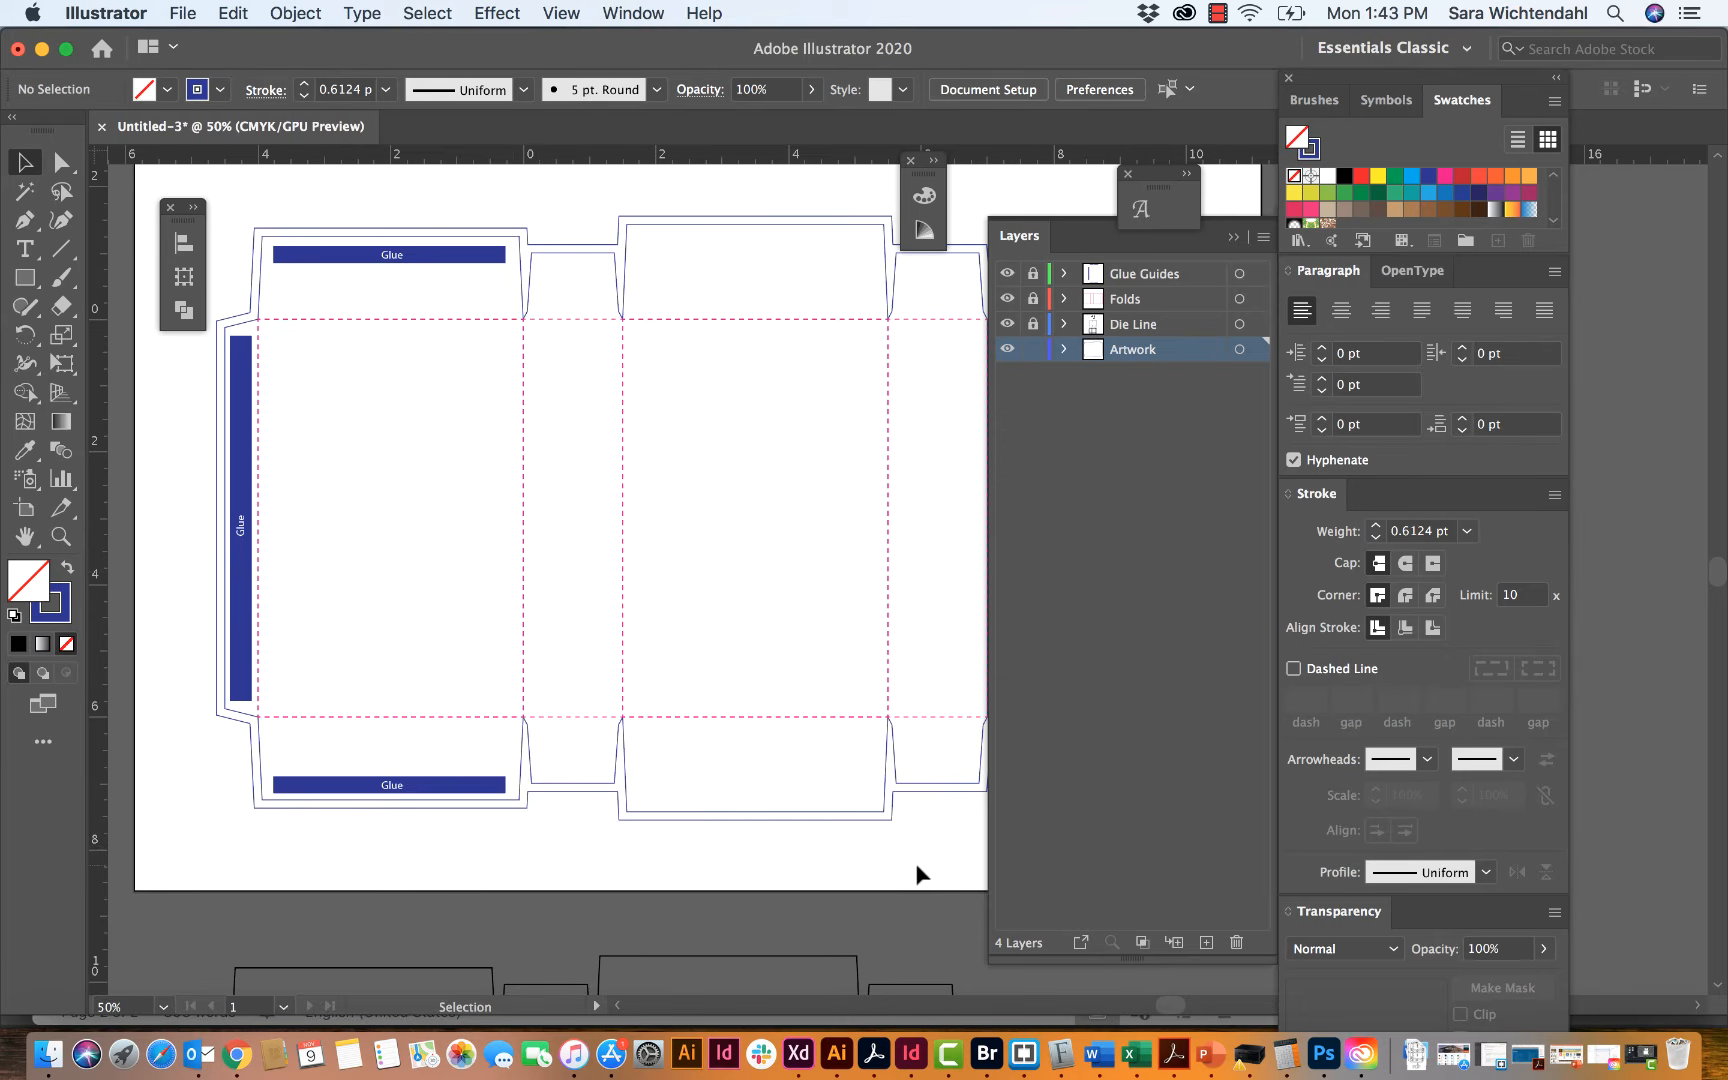
scroll(664, 262, "down", 3)
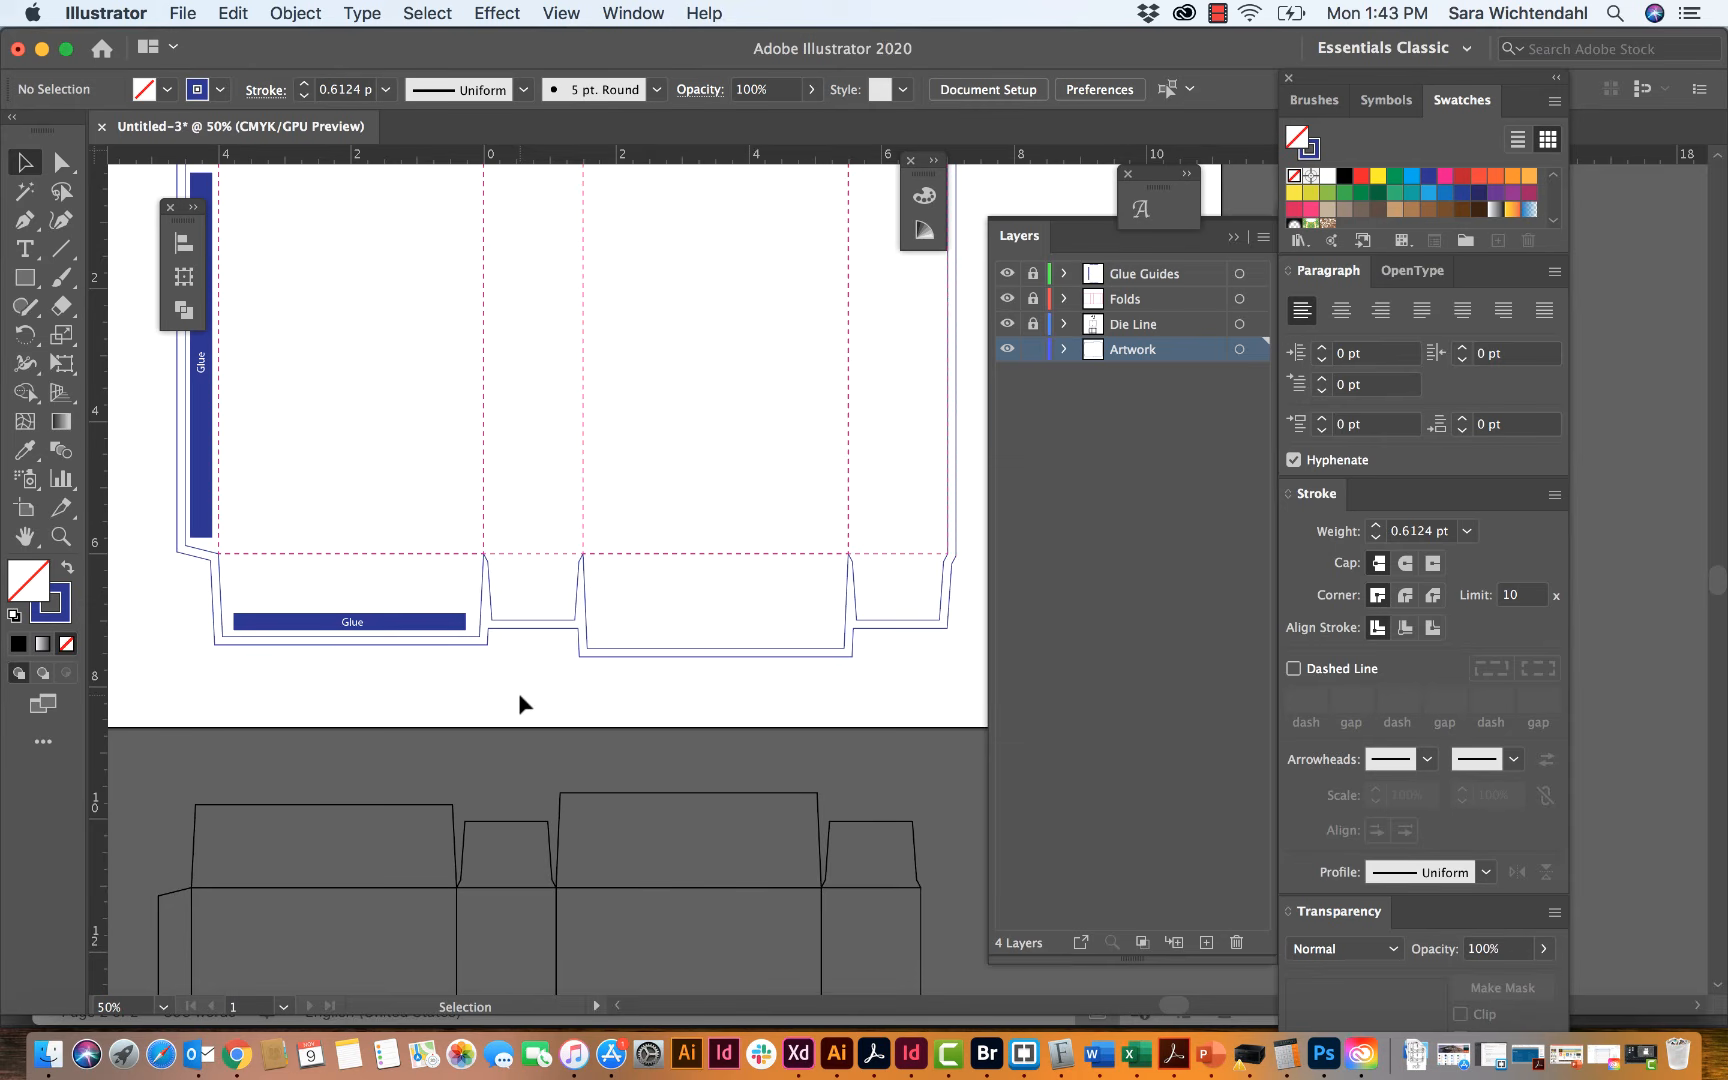
scroll(518, 693, "up", 2)
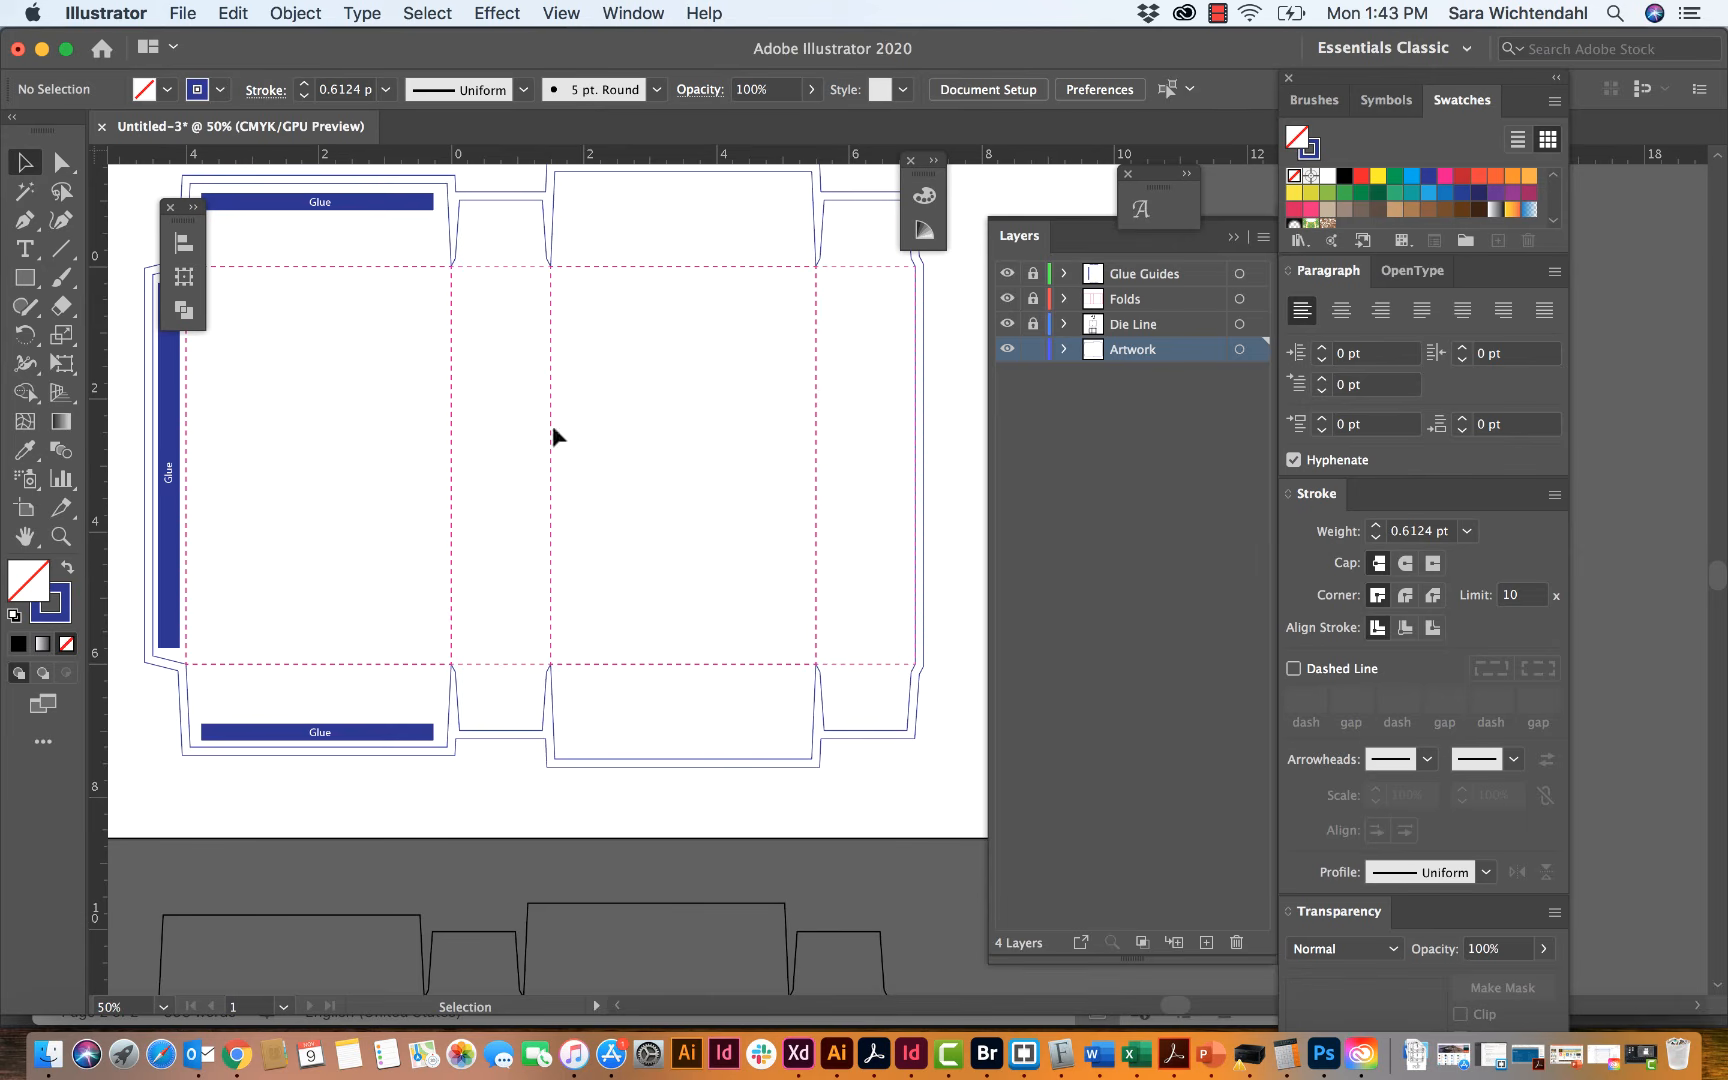
Step: Add a new layer named Template and place it below the Artwork layer
left_click(1262, 237)
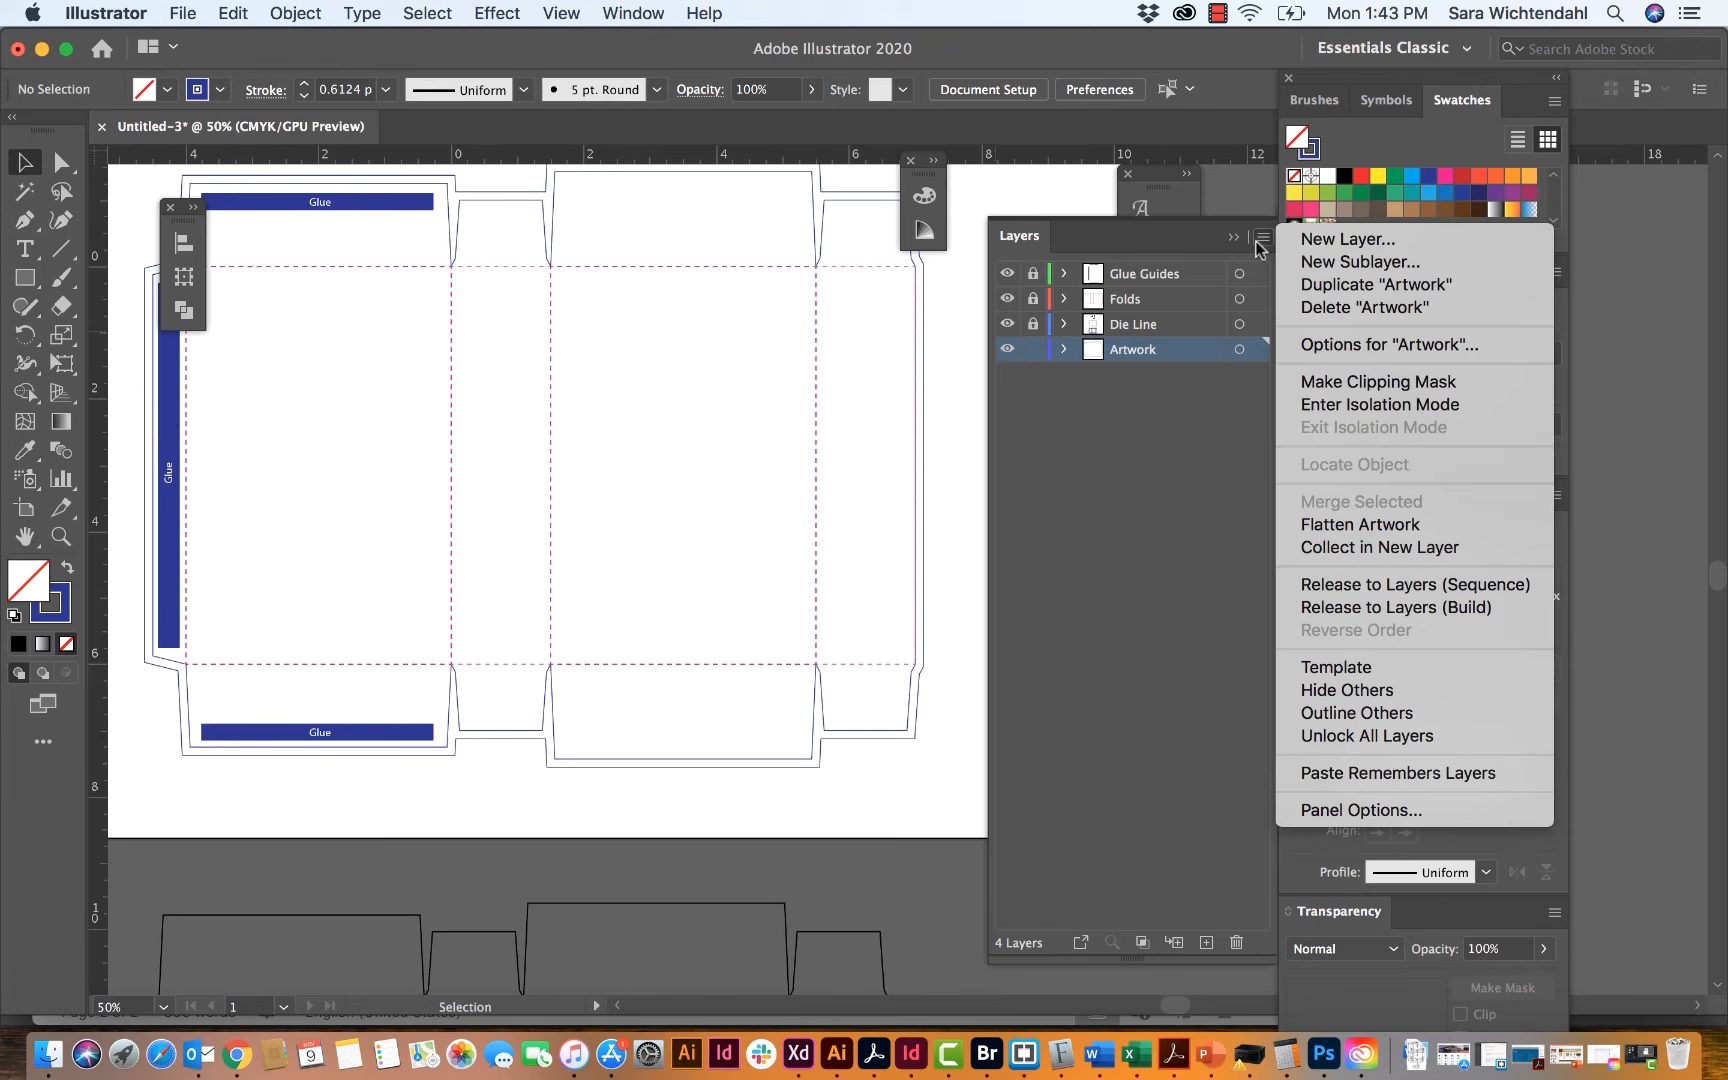
left_click(1372, 244)
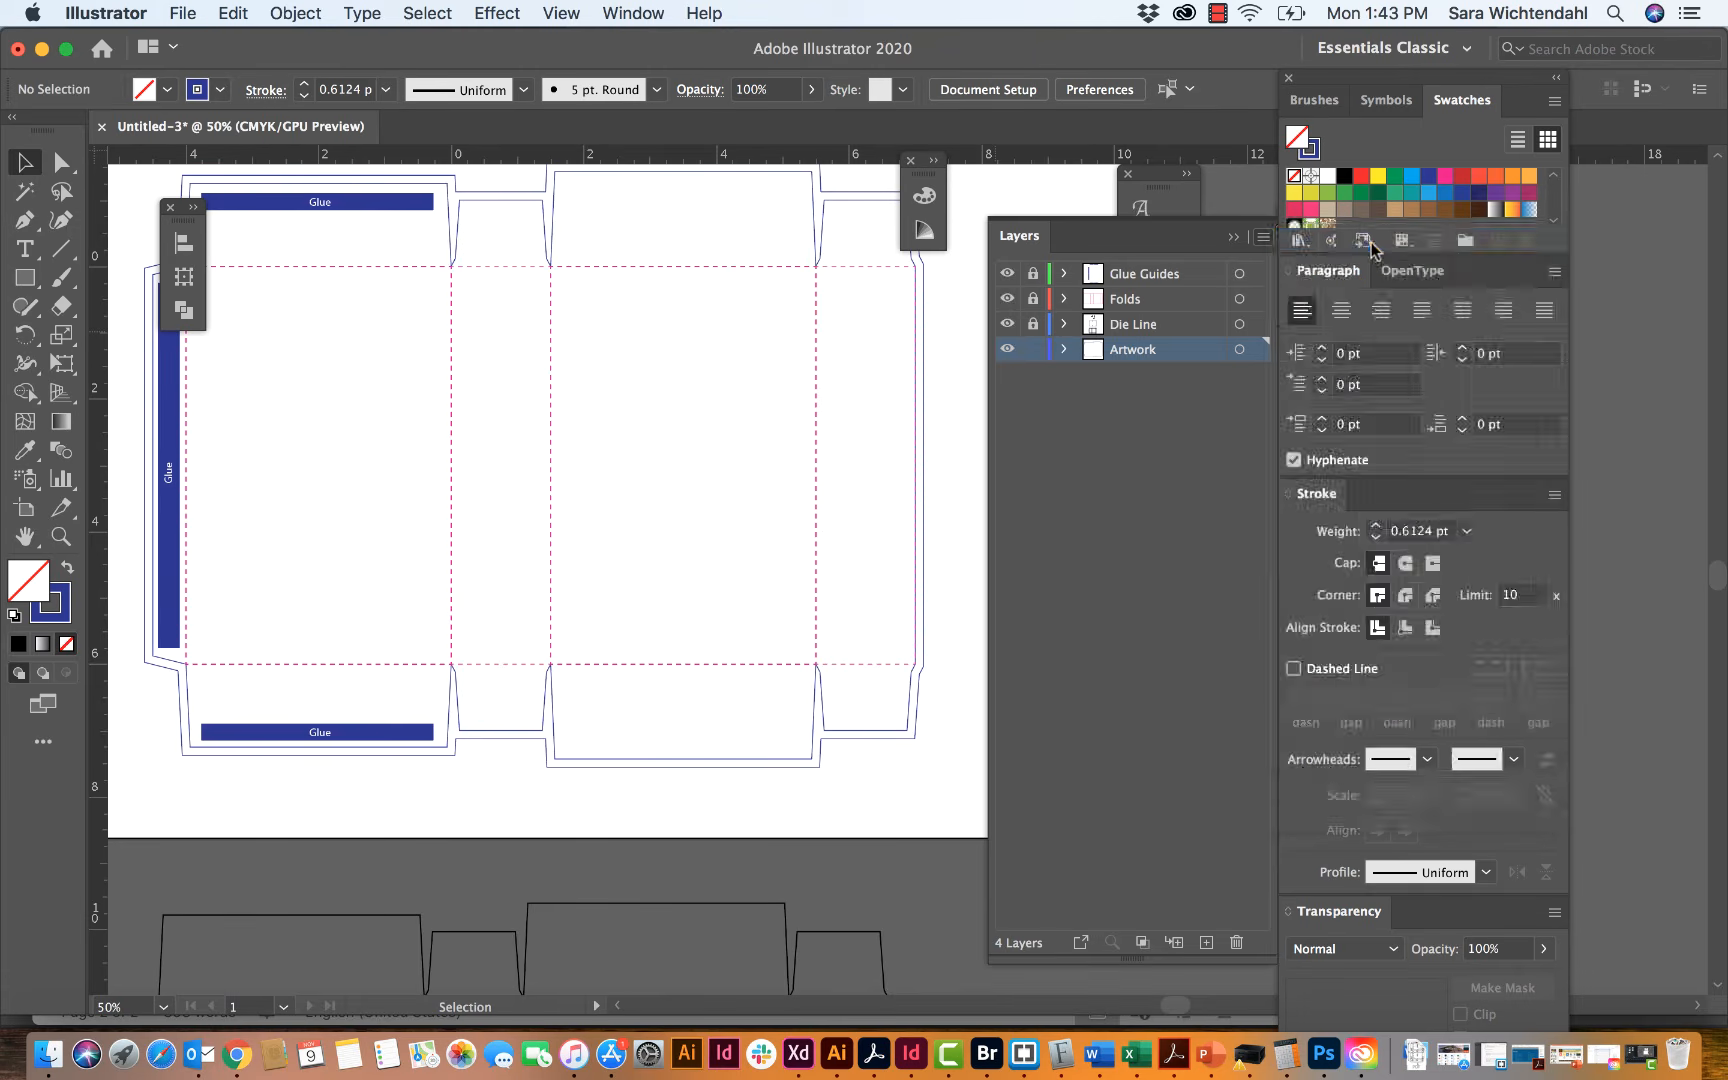
type("Template")
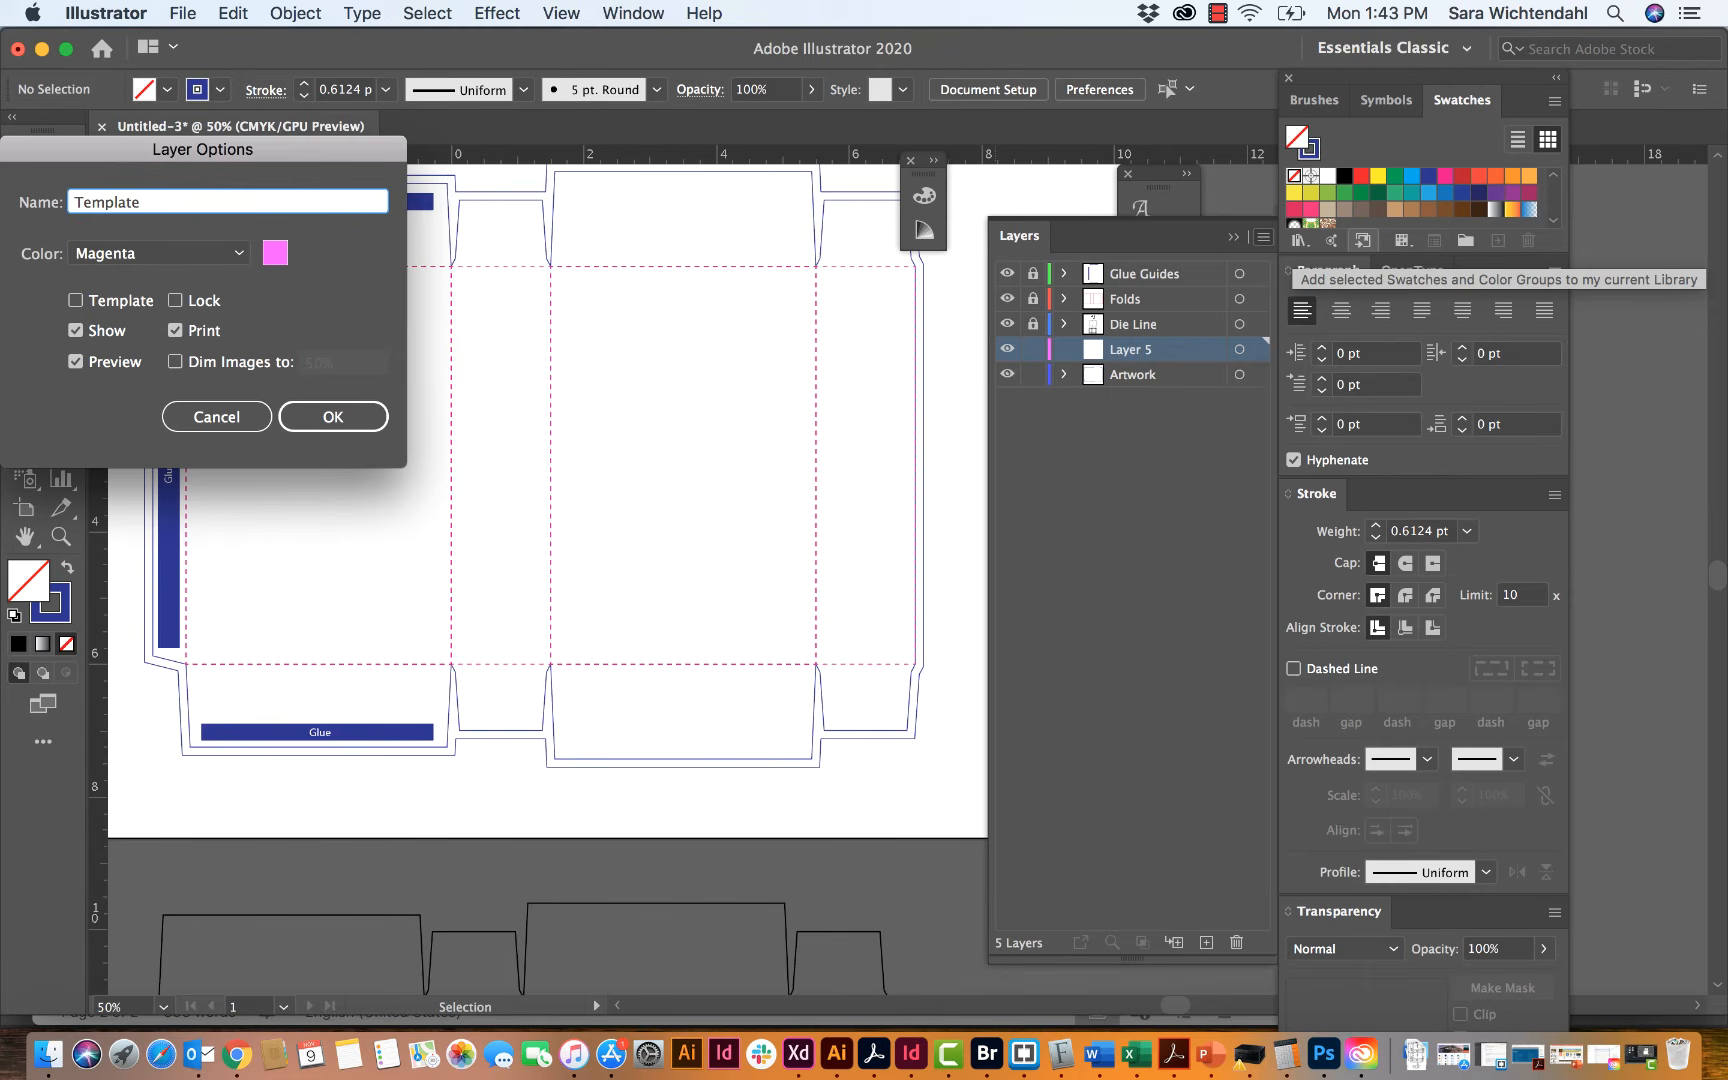
left_click(331, 418)
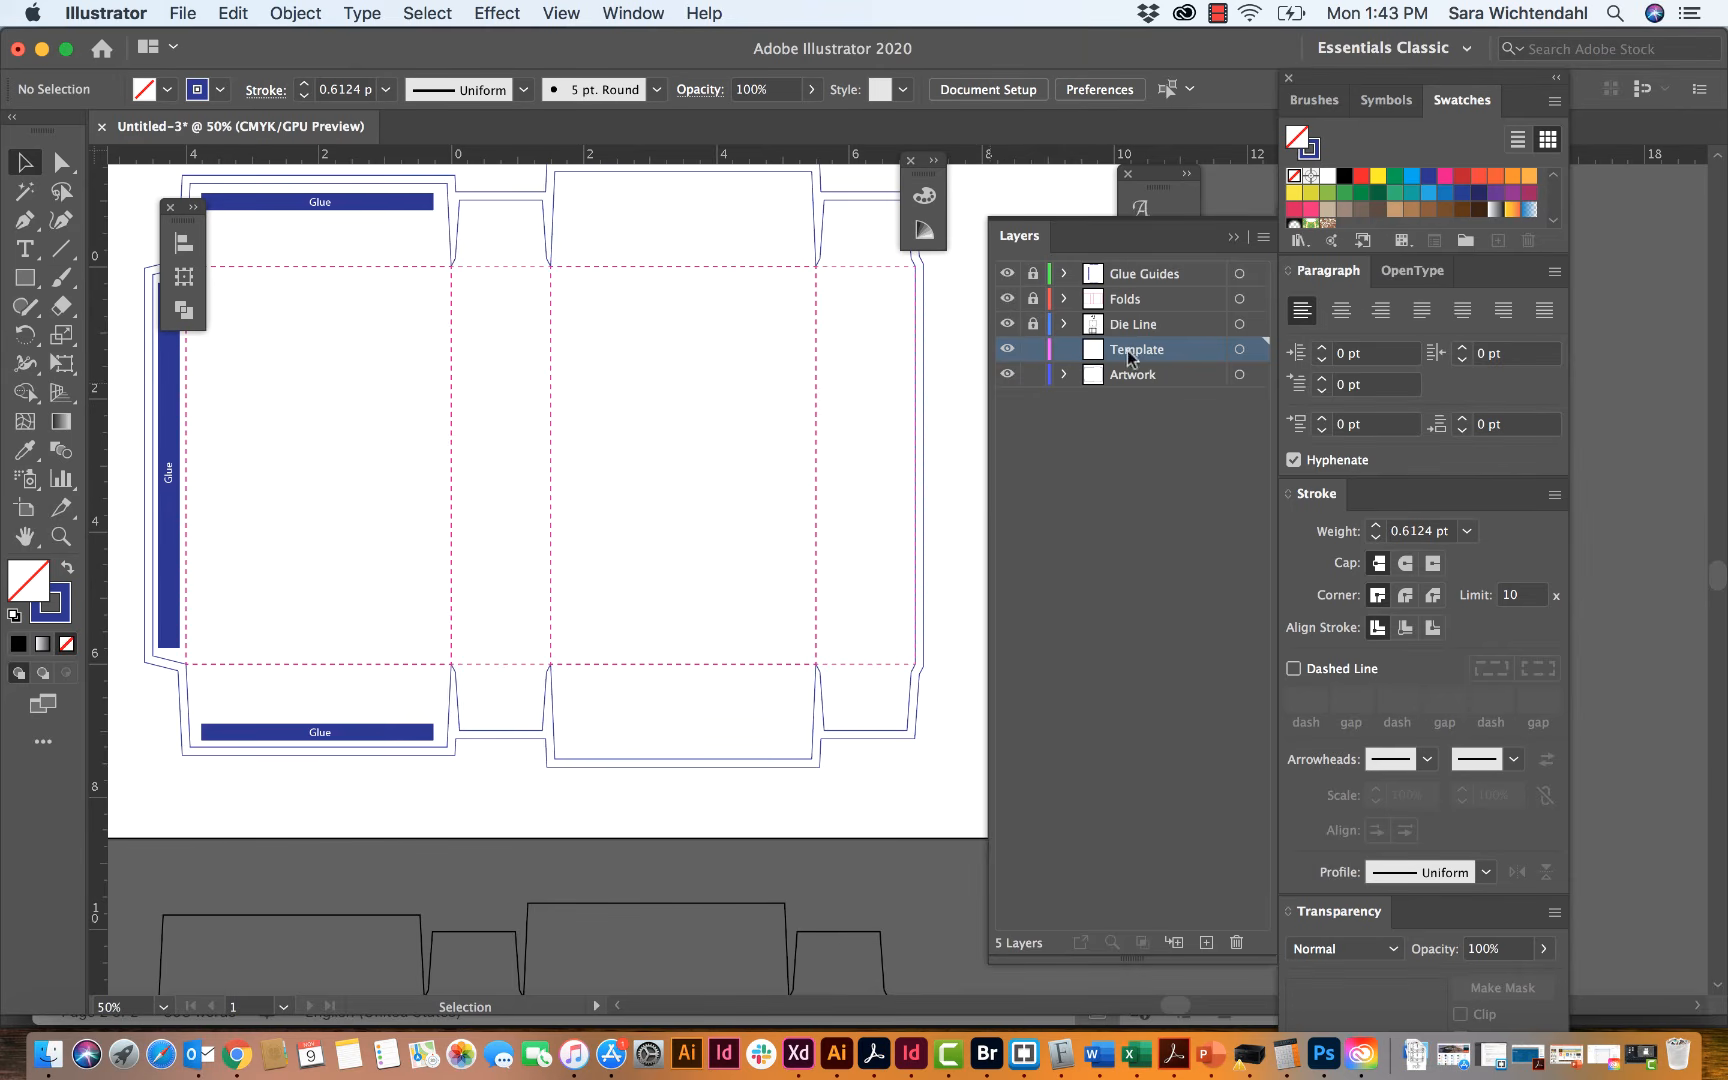
left_click_drag(1127, 350, 1125, 383)
Step: On the Template layer, draw a 6 in vertical line at 270° just outside the outer side panel's bleed outline
scroll(641, 521, "left", 3)
scroll(641, 521, "down", 2)
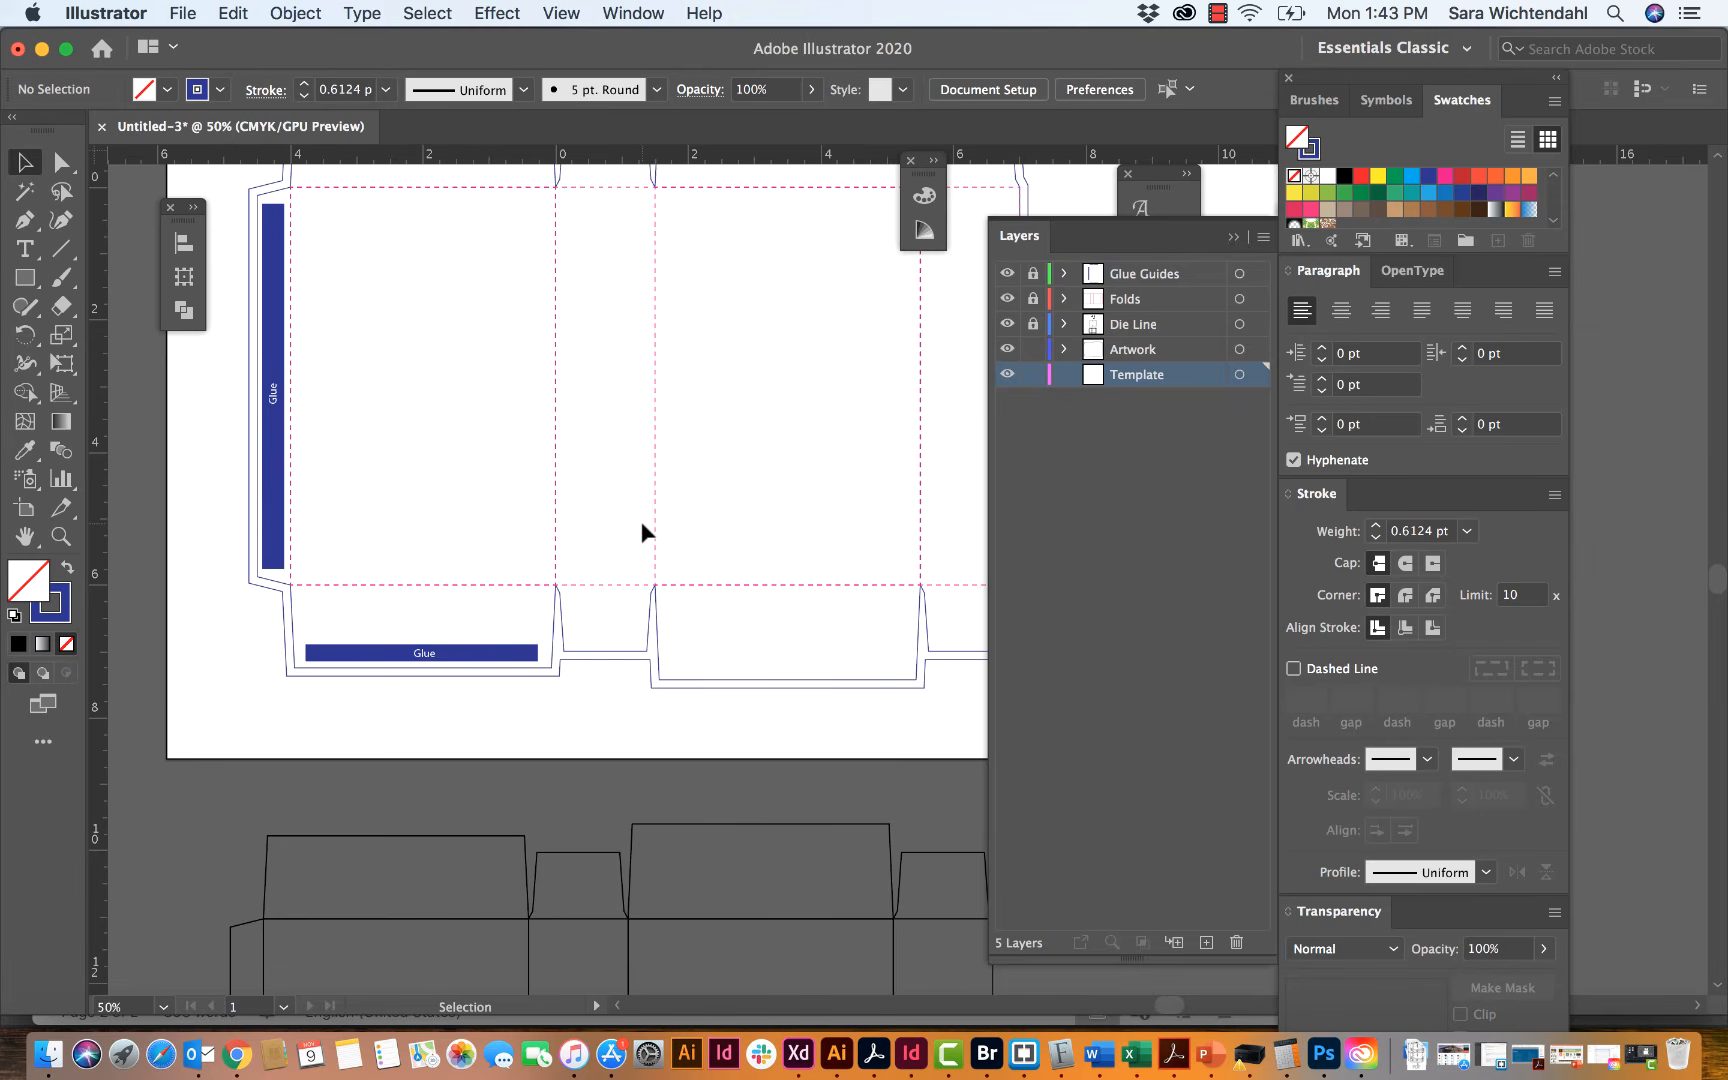
scroll(491, 502, "down", 2)
scroll(491, 502, "right", 1)
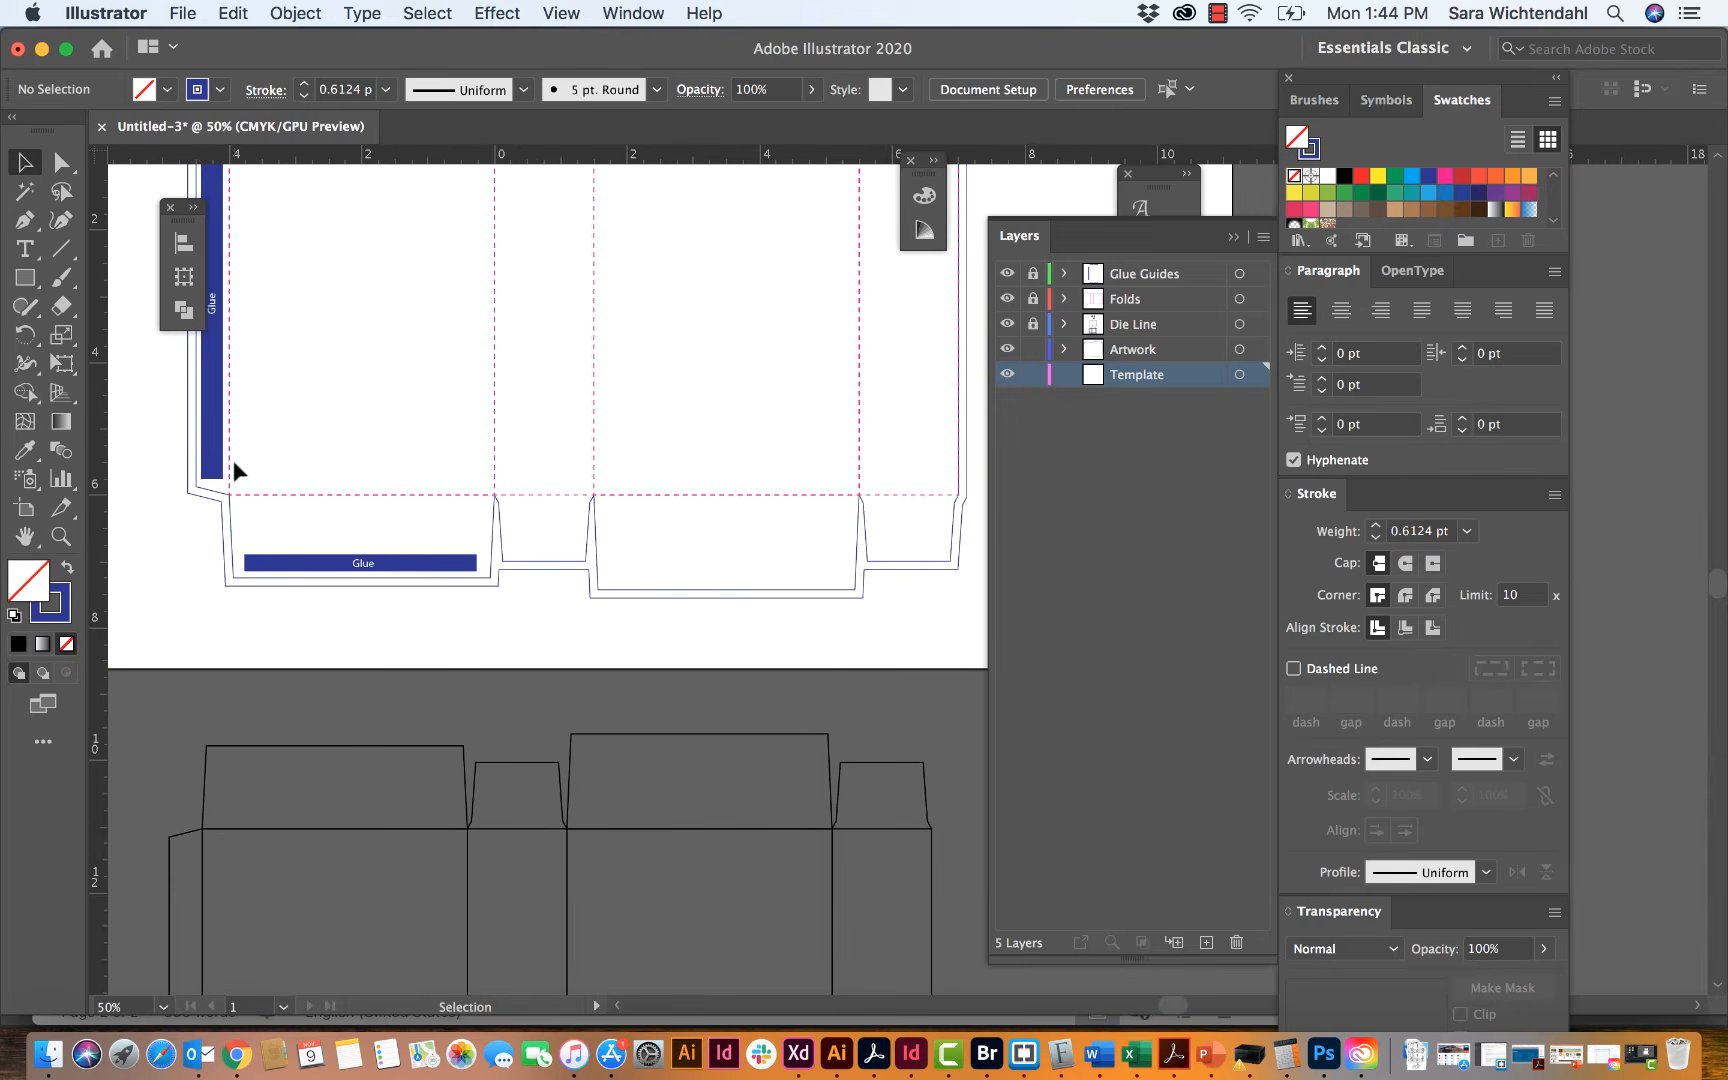
left_click(63, 250)
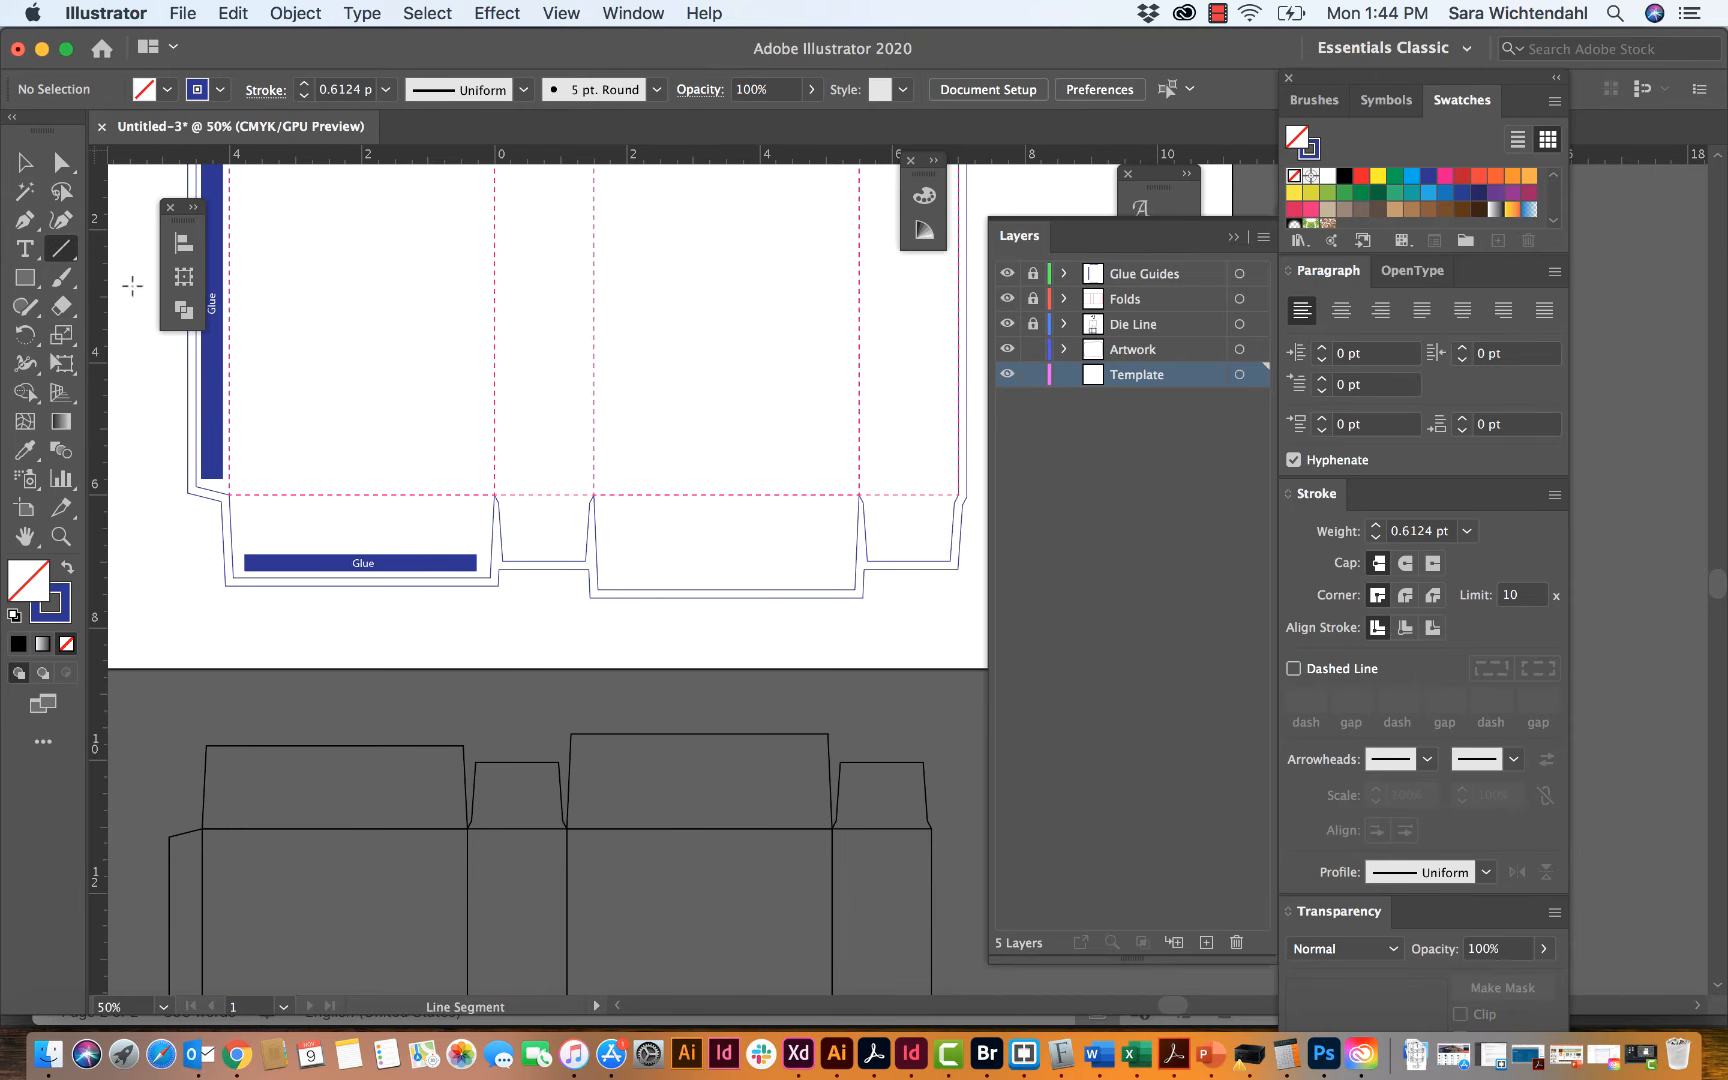
scroll(394, 428, "up", 2)
scroll(394, 428, "right", 3)
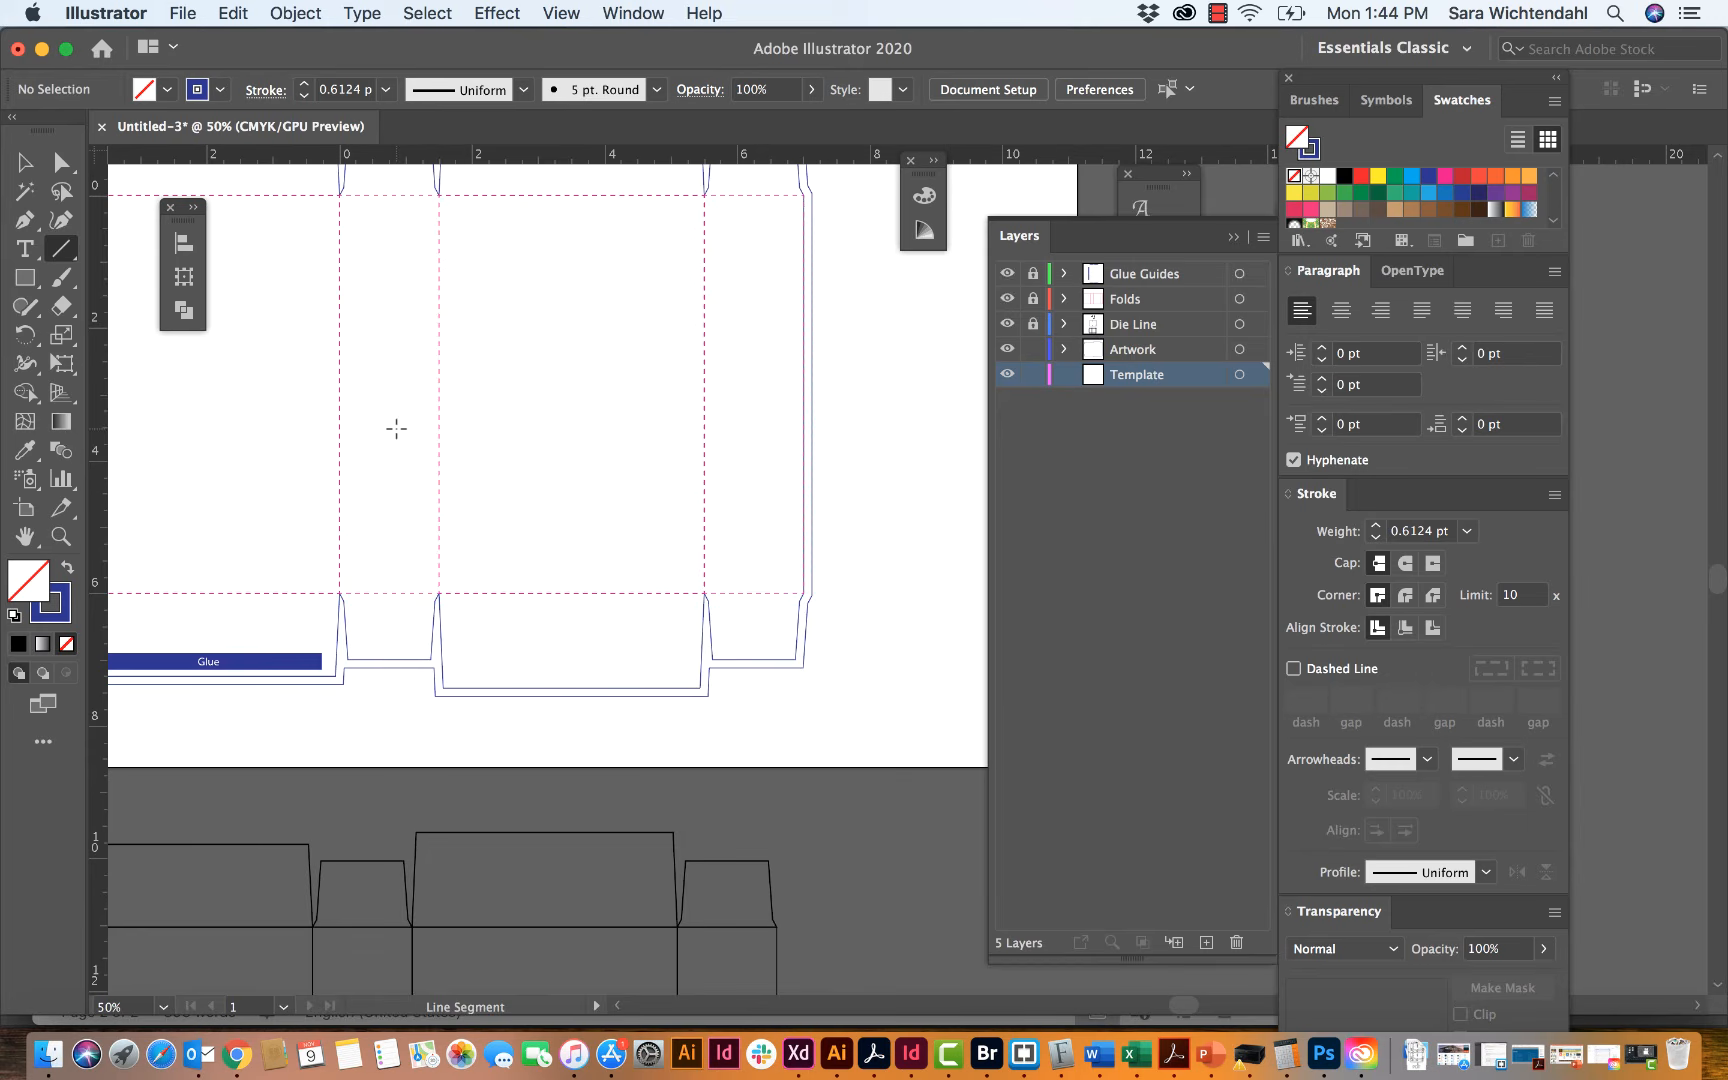
scroll(396, 428, "up", 2)
scroll(396, 428, "left", 2)
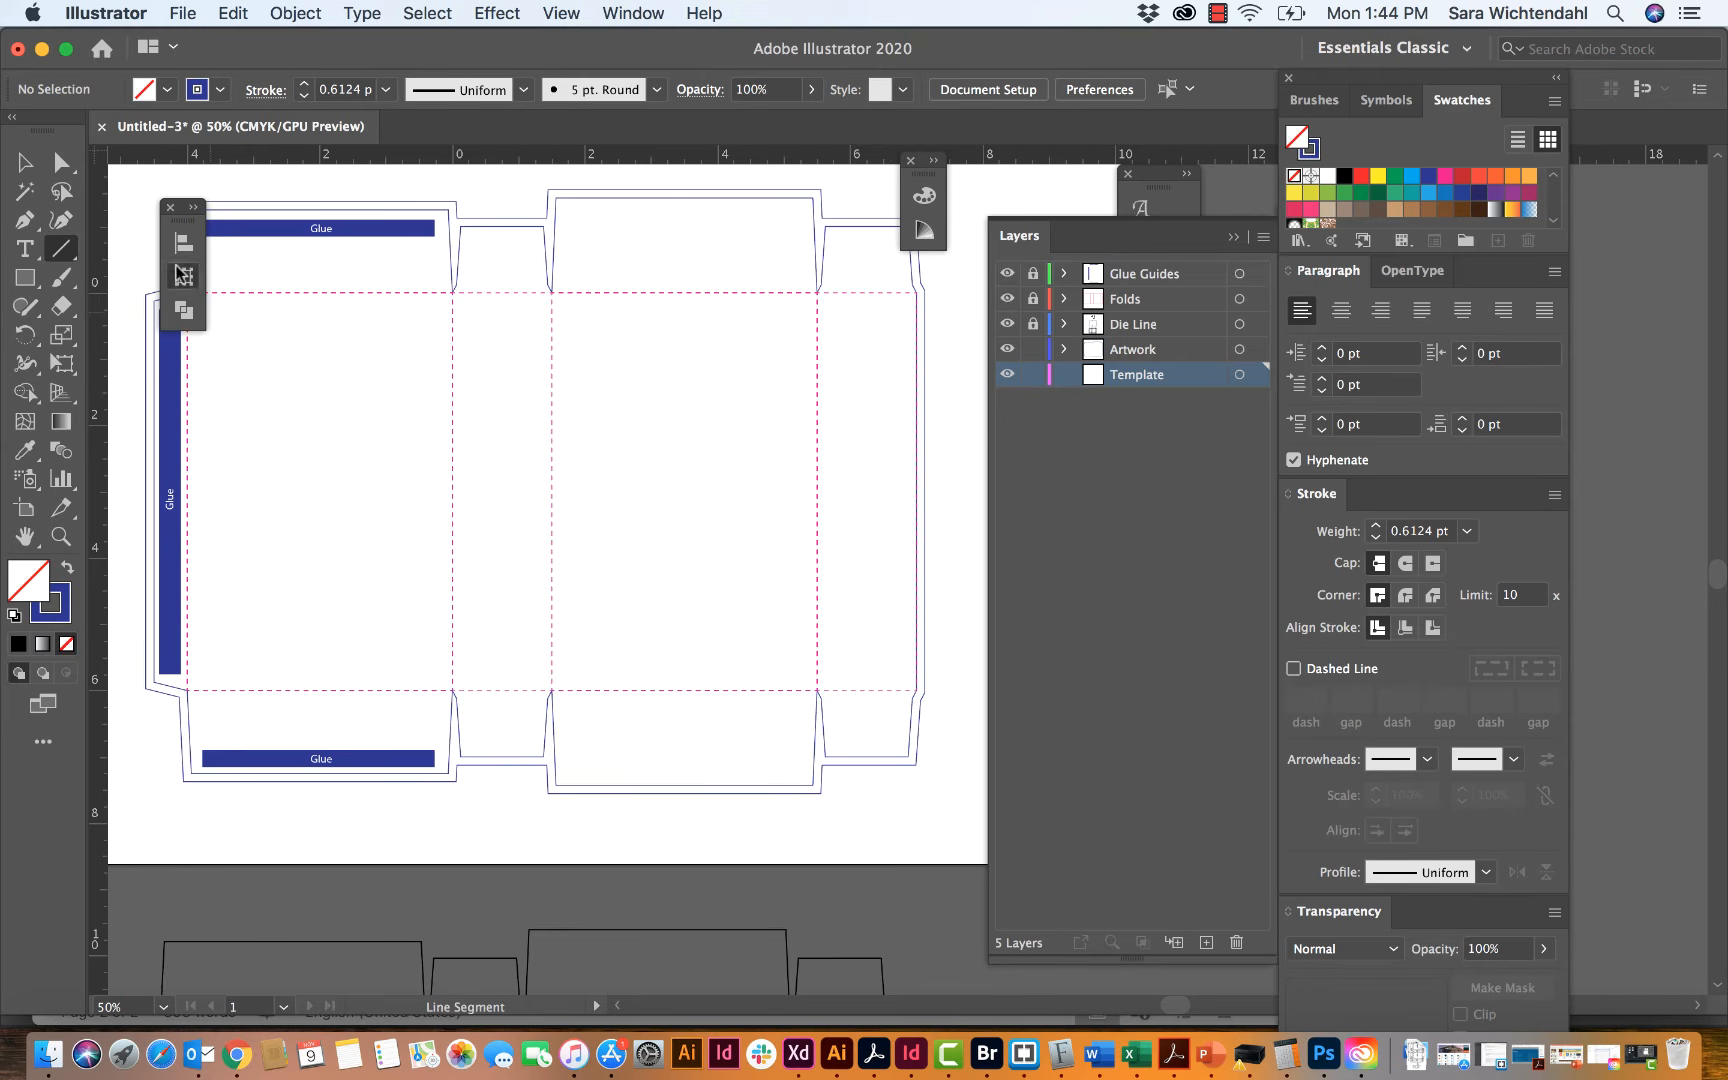
left_click(183, 276)
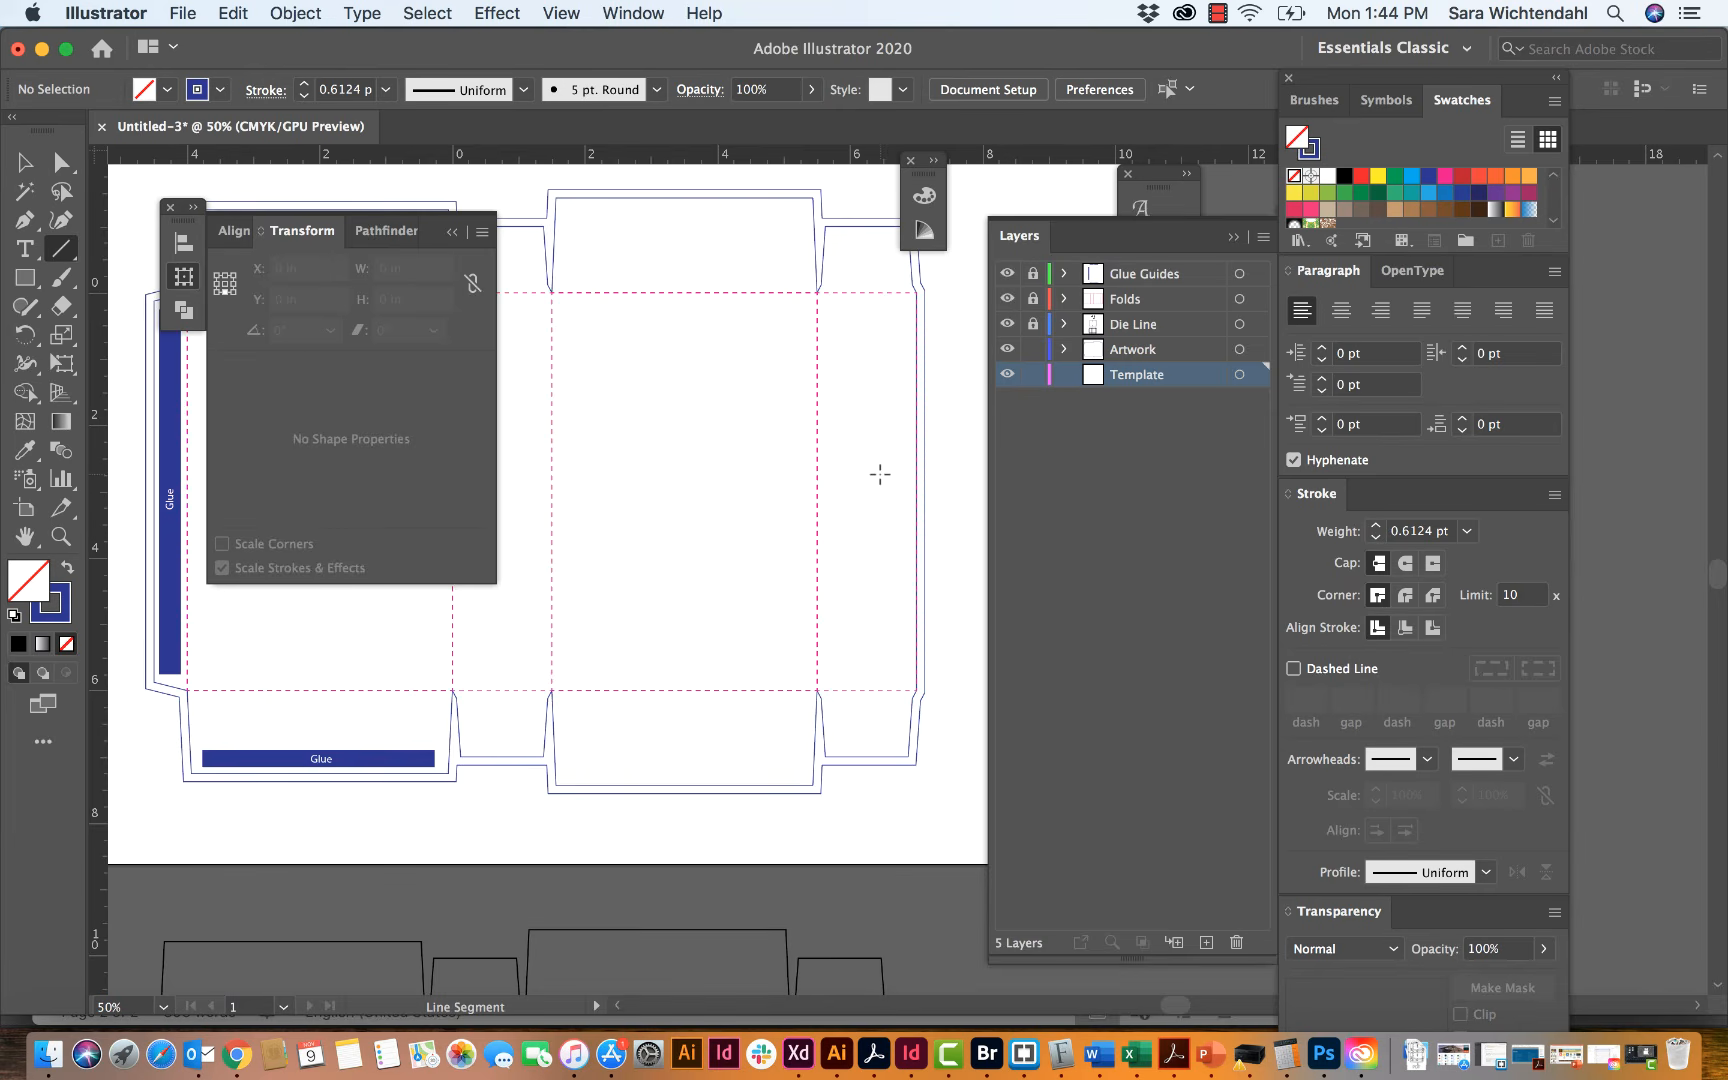
scroll(880, 474, "right", 2)
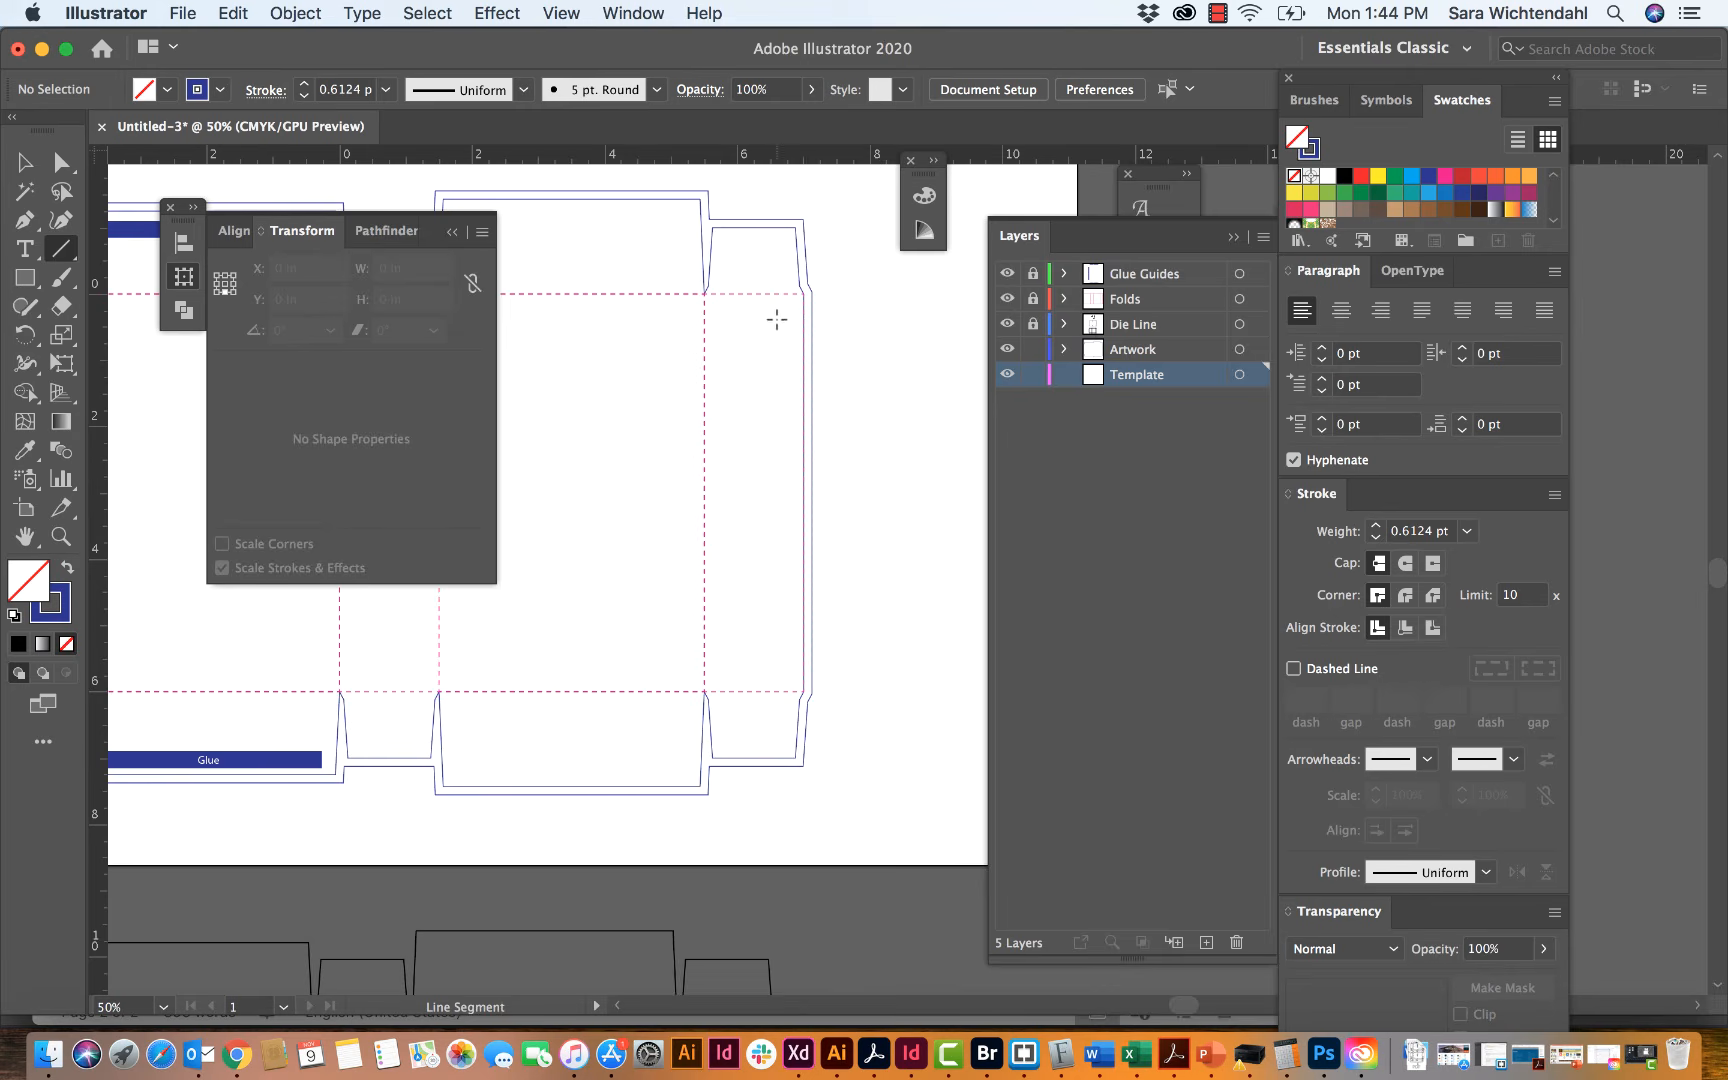
left_click(842, 329)
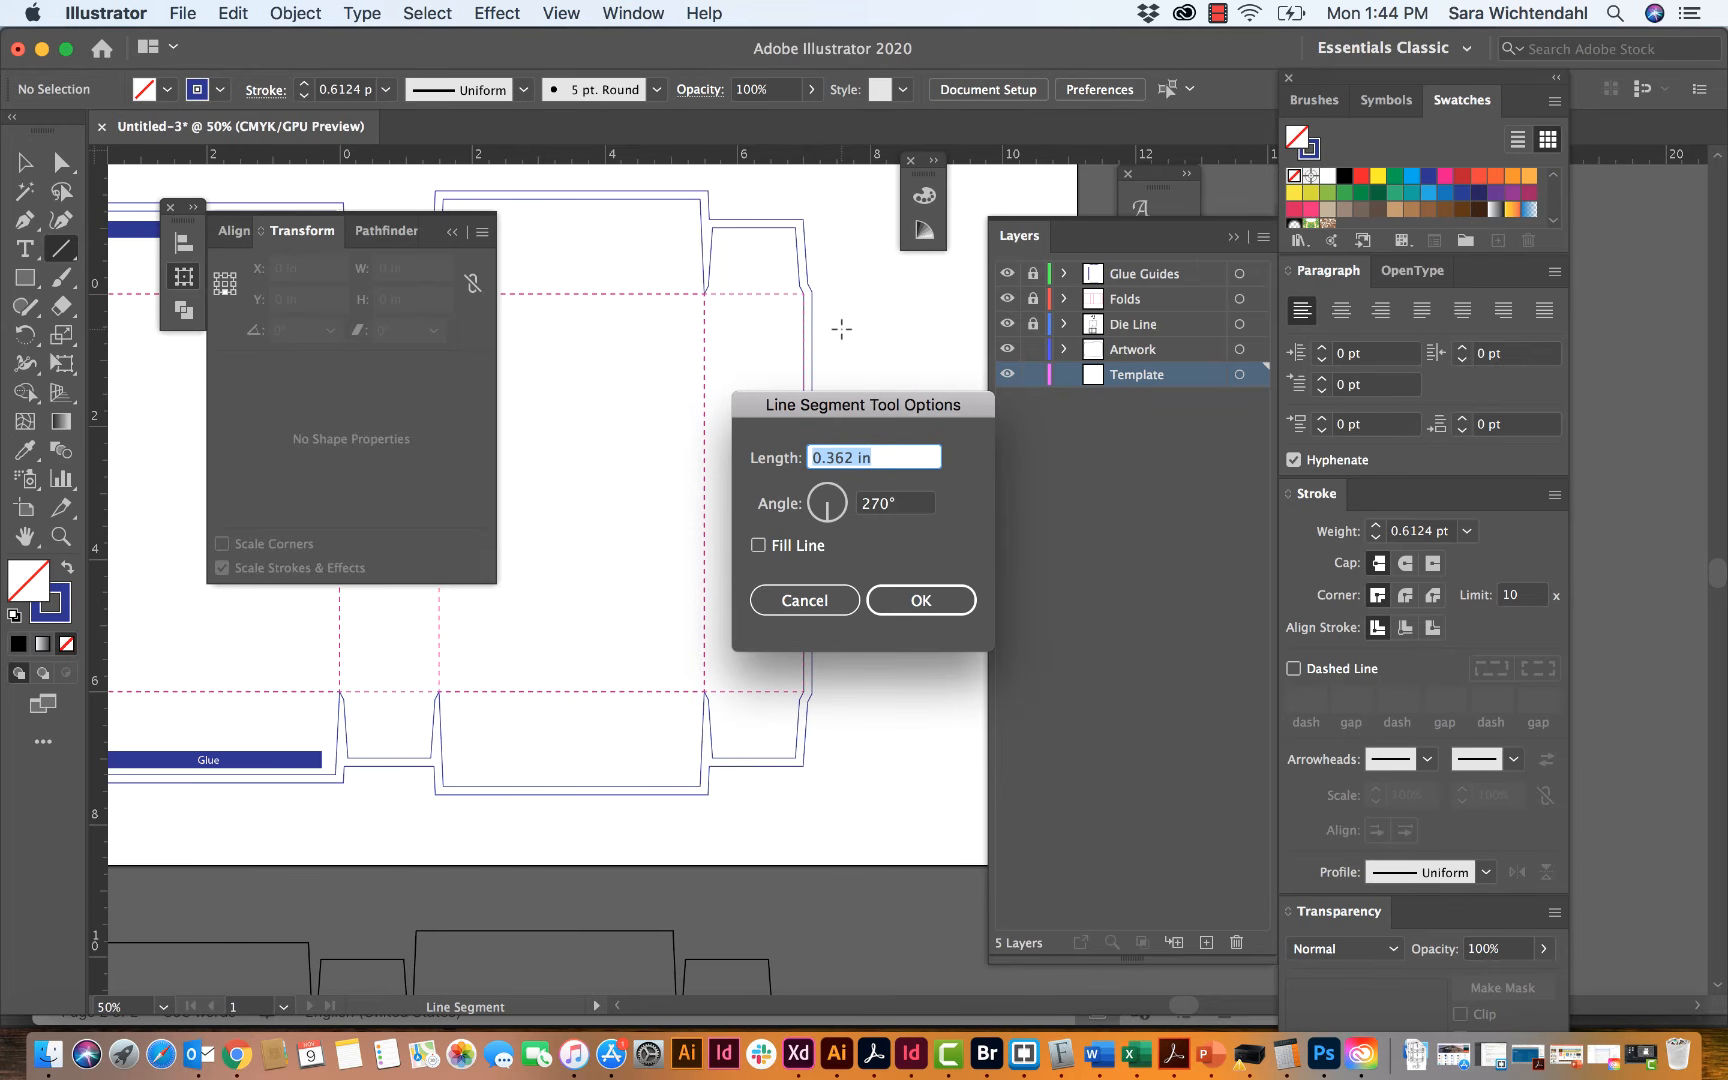
type("6")
key("Tab")
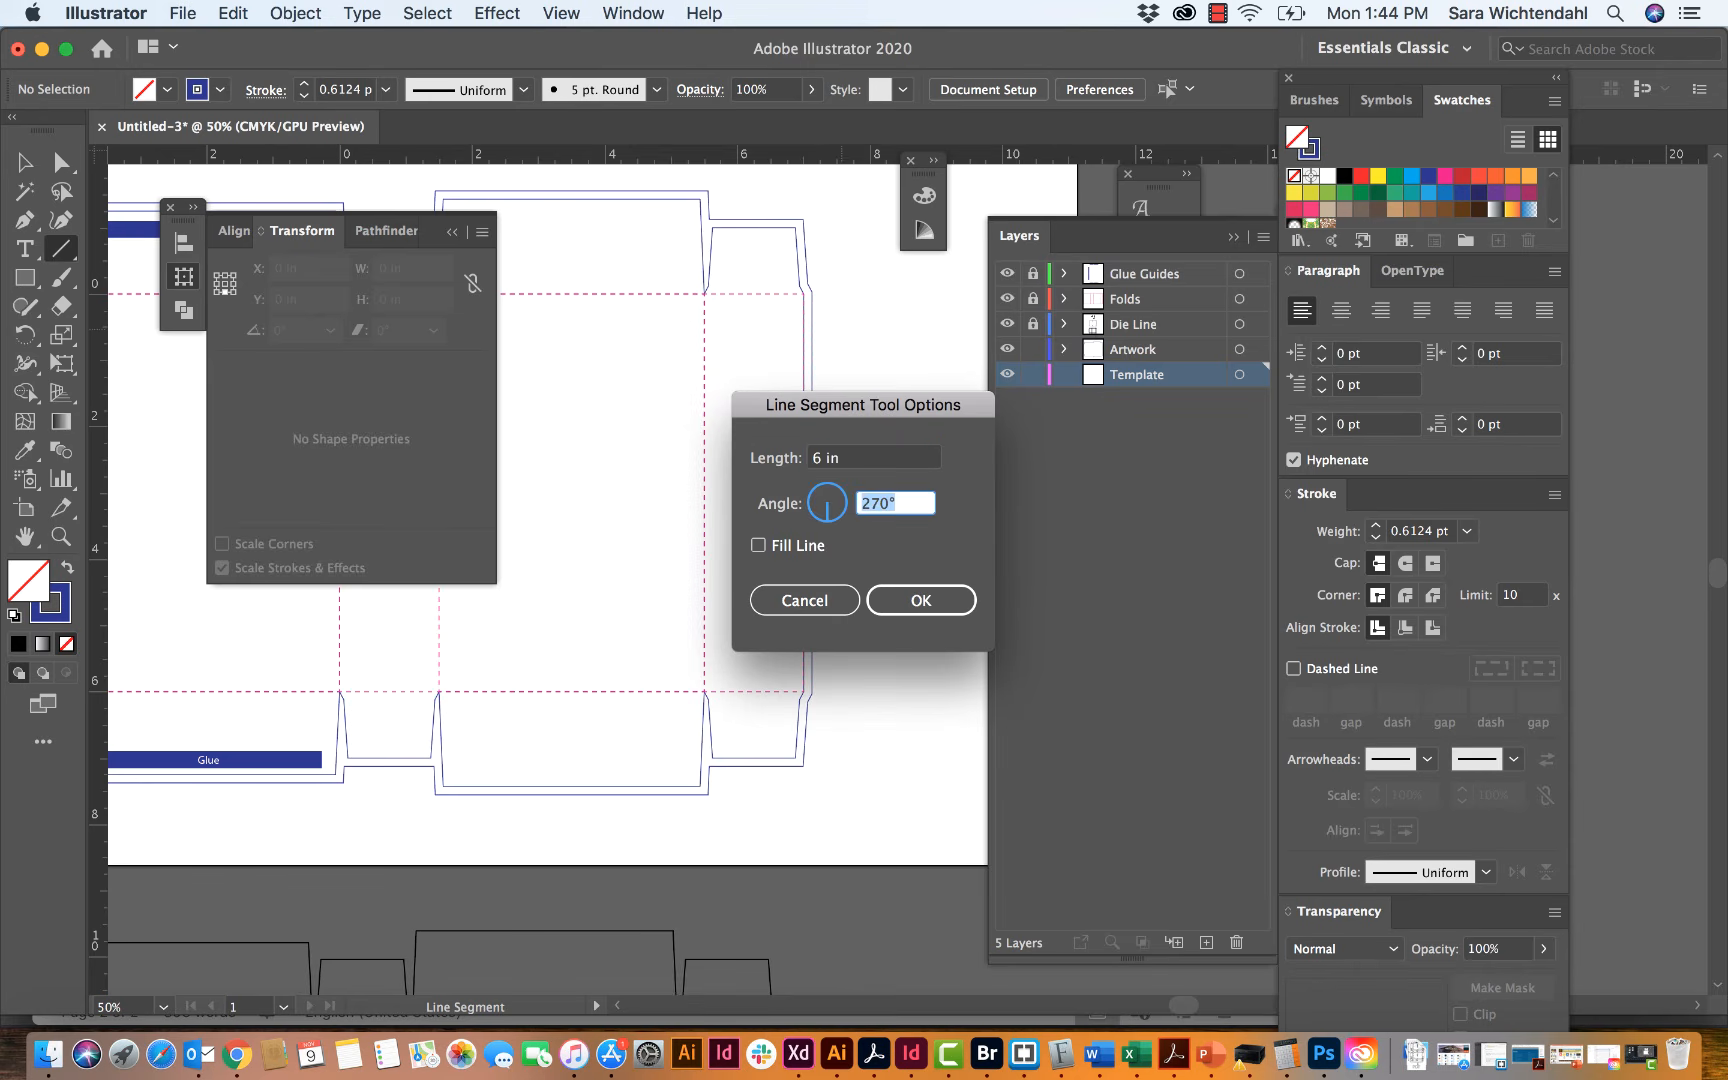
left_click(918, 600)
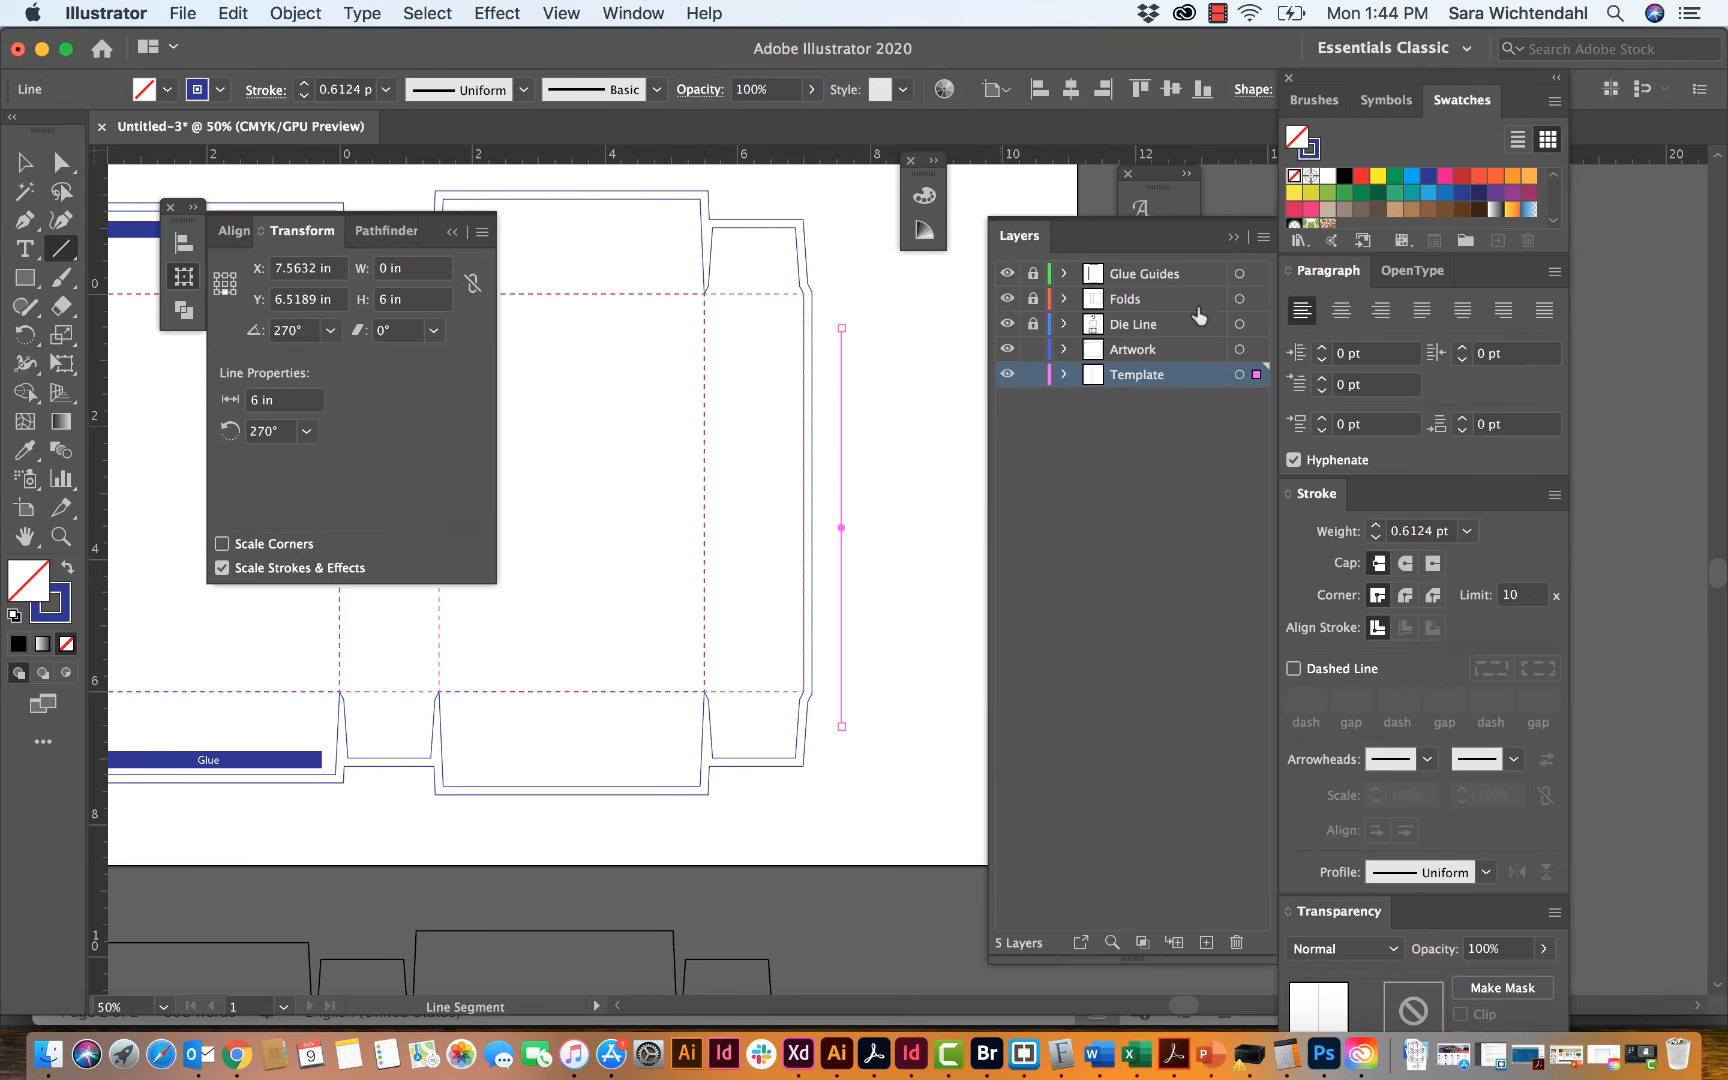
Step: Give the 6 in line a black stroke and Arrow 10 arrowheads at both ends
left_click(1310, 151)
left_click(1344, 176)
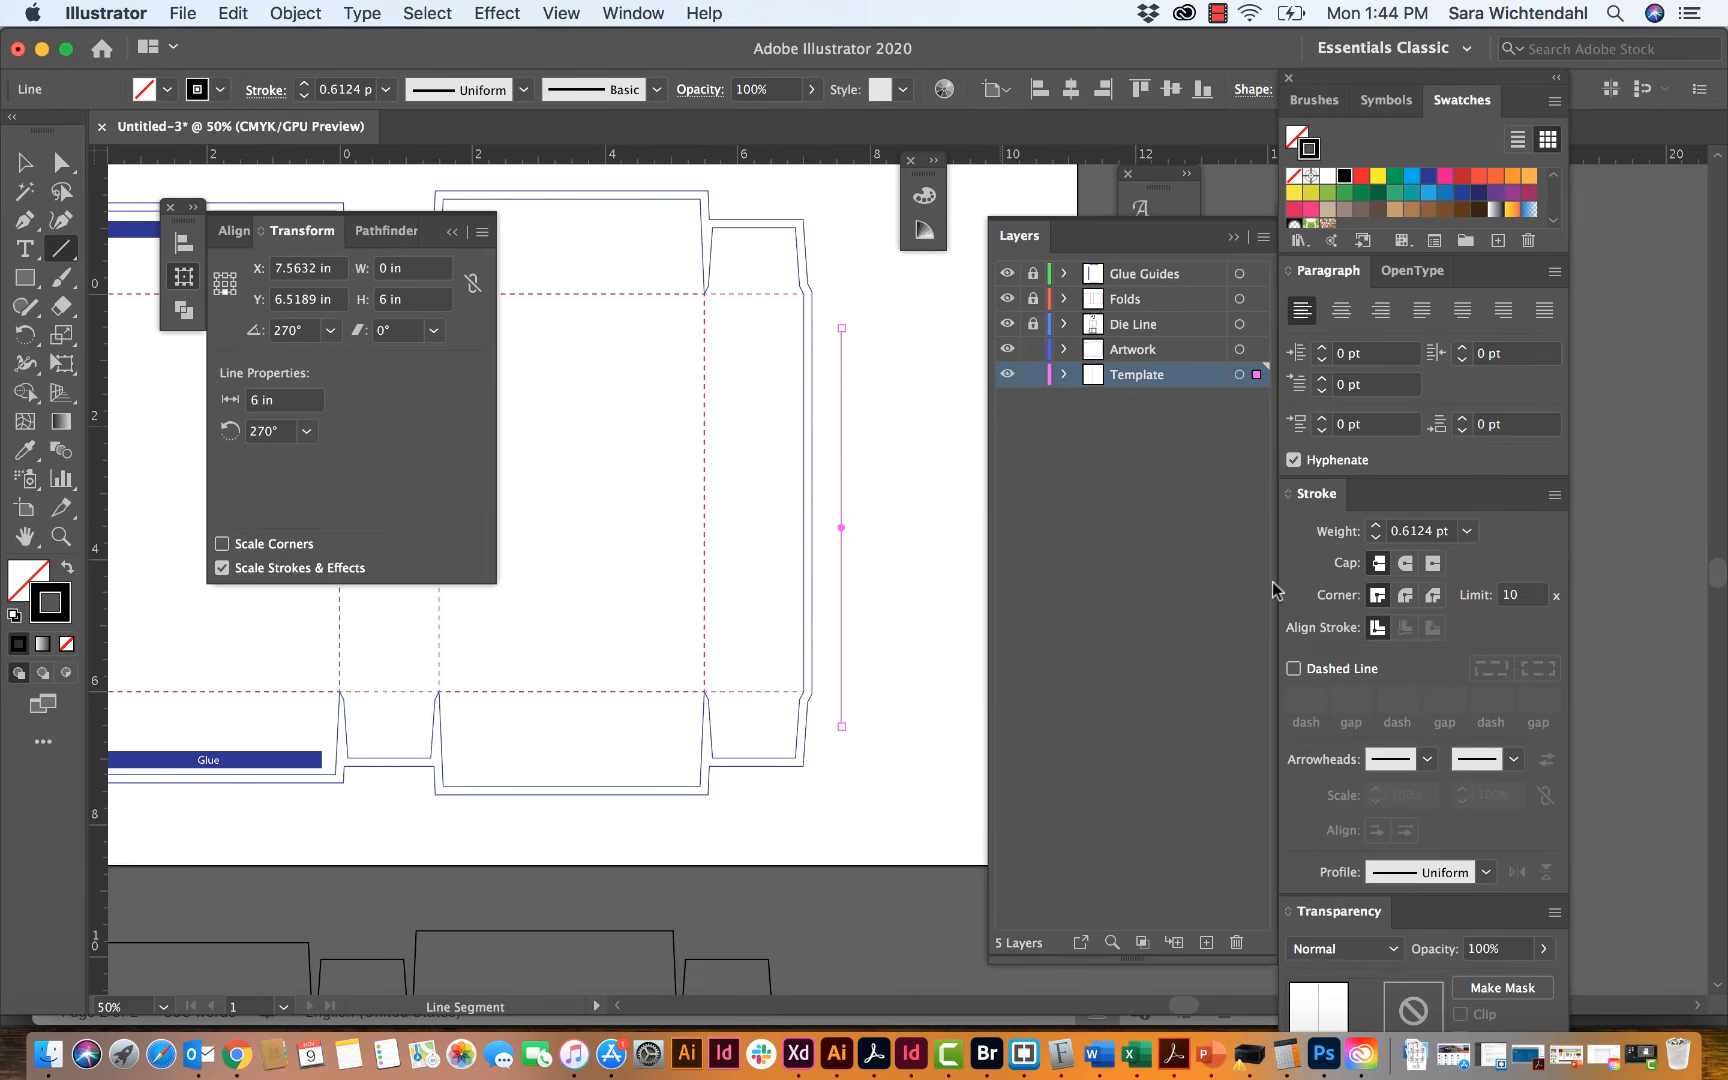
left_click(1428, 760)
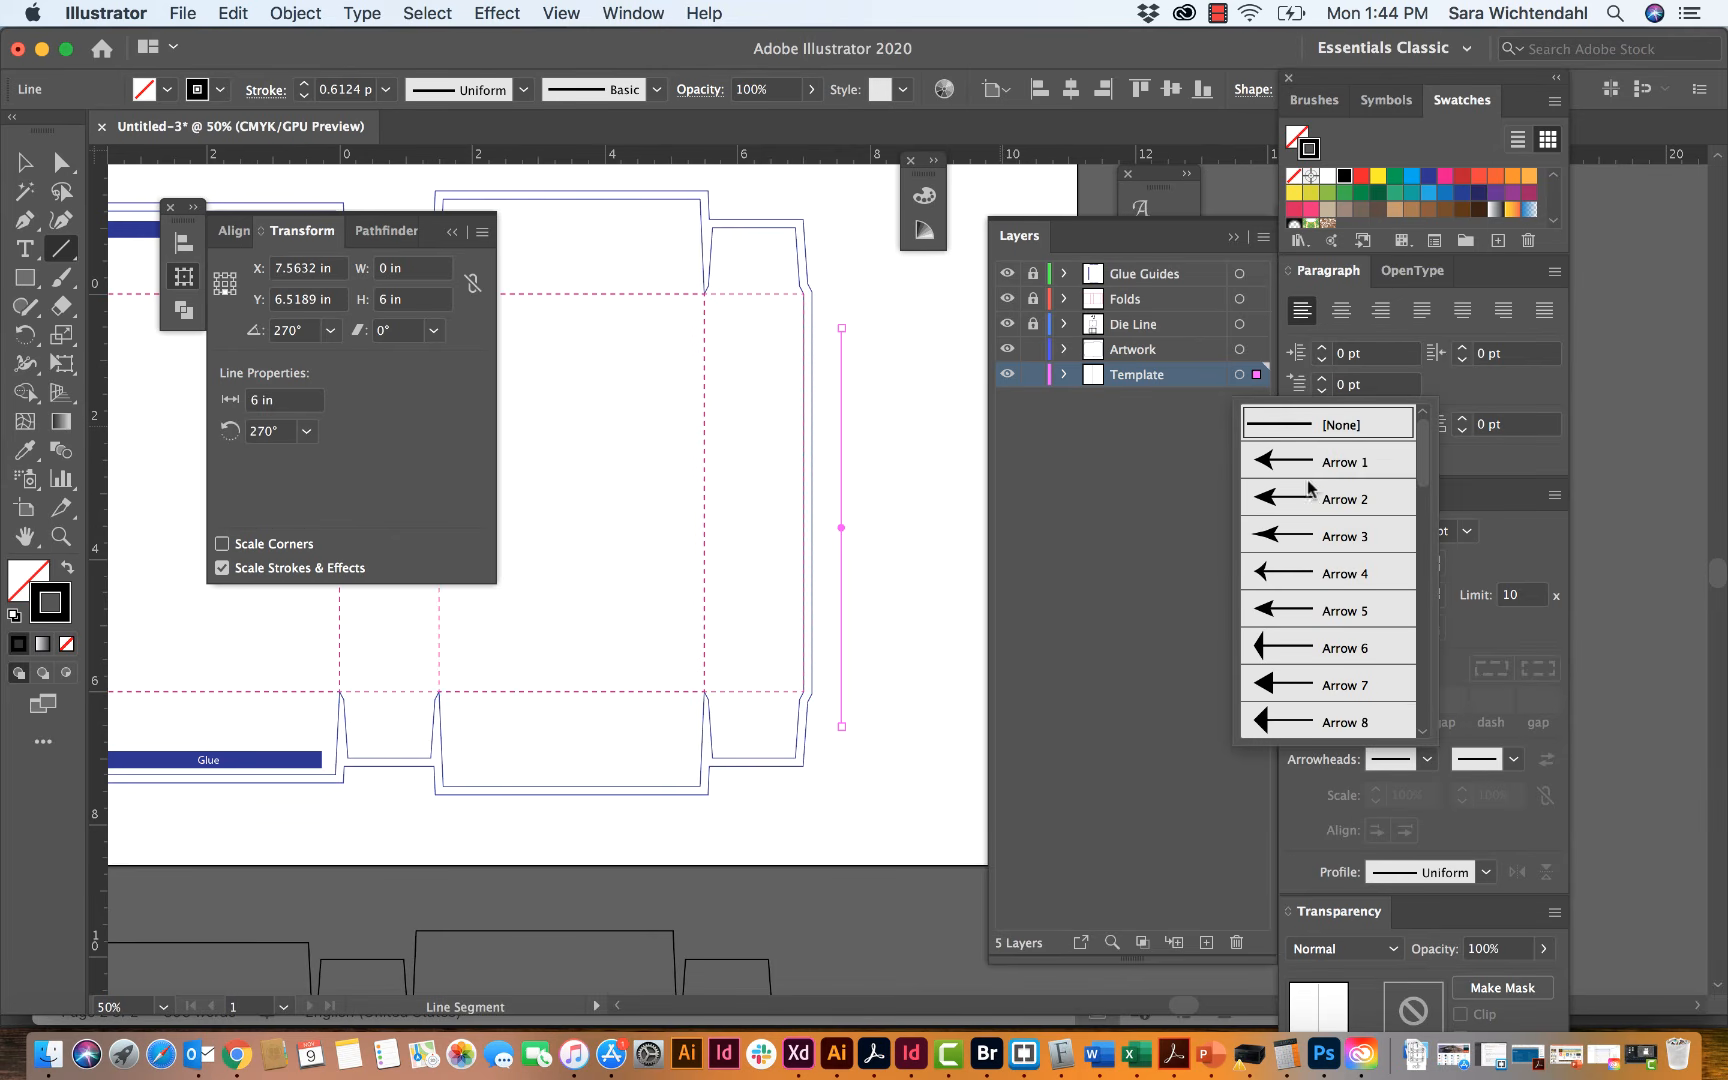
scroll(1313, 586, "down", 3)
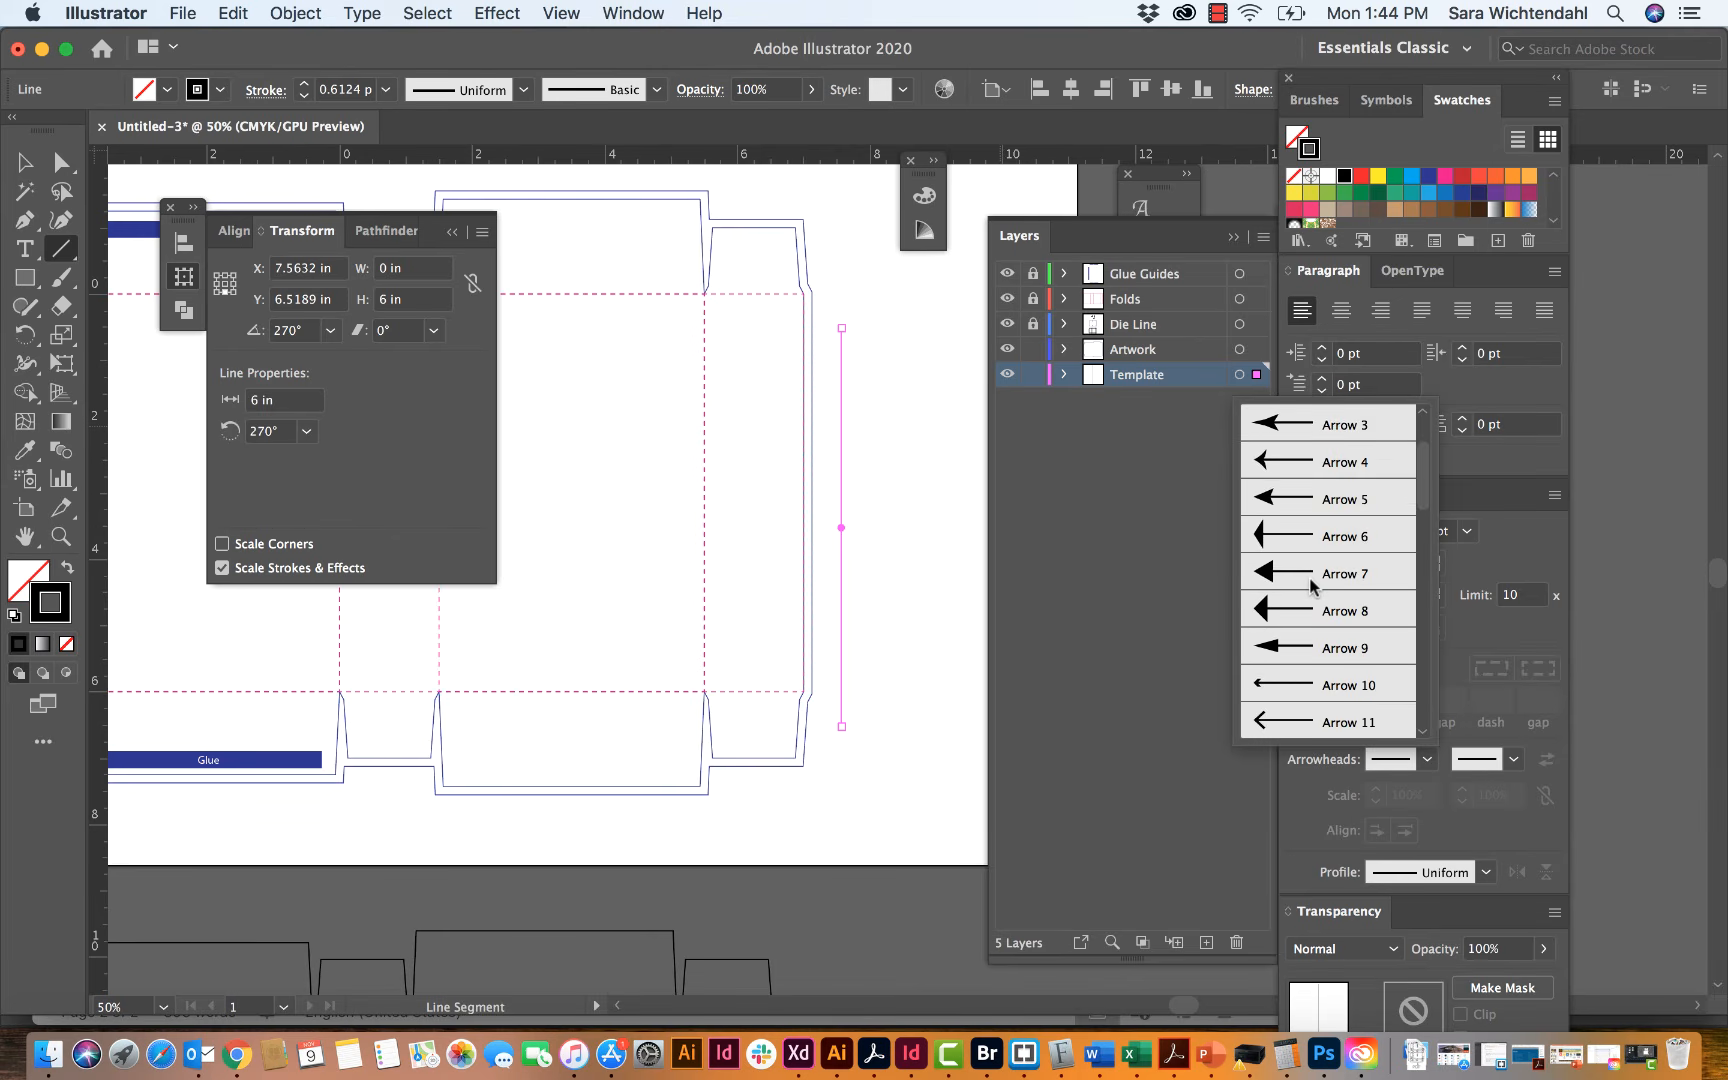
left_click(1330, 682)
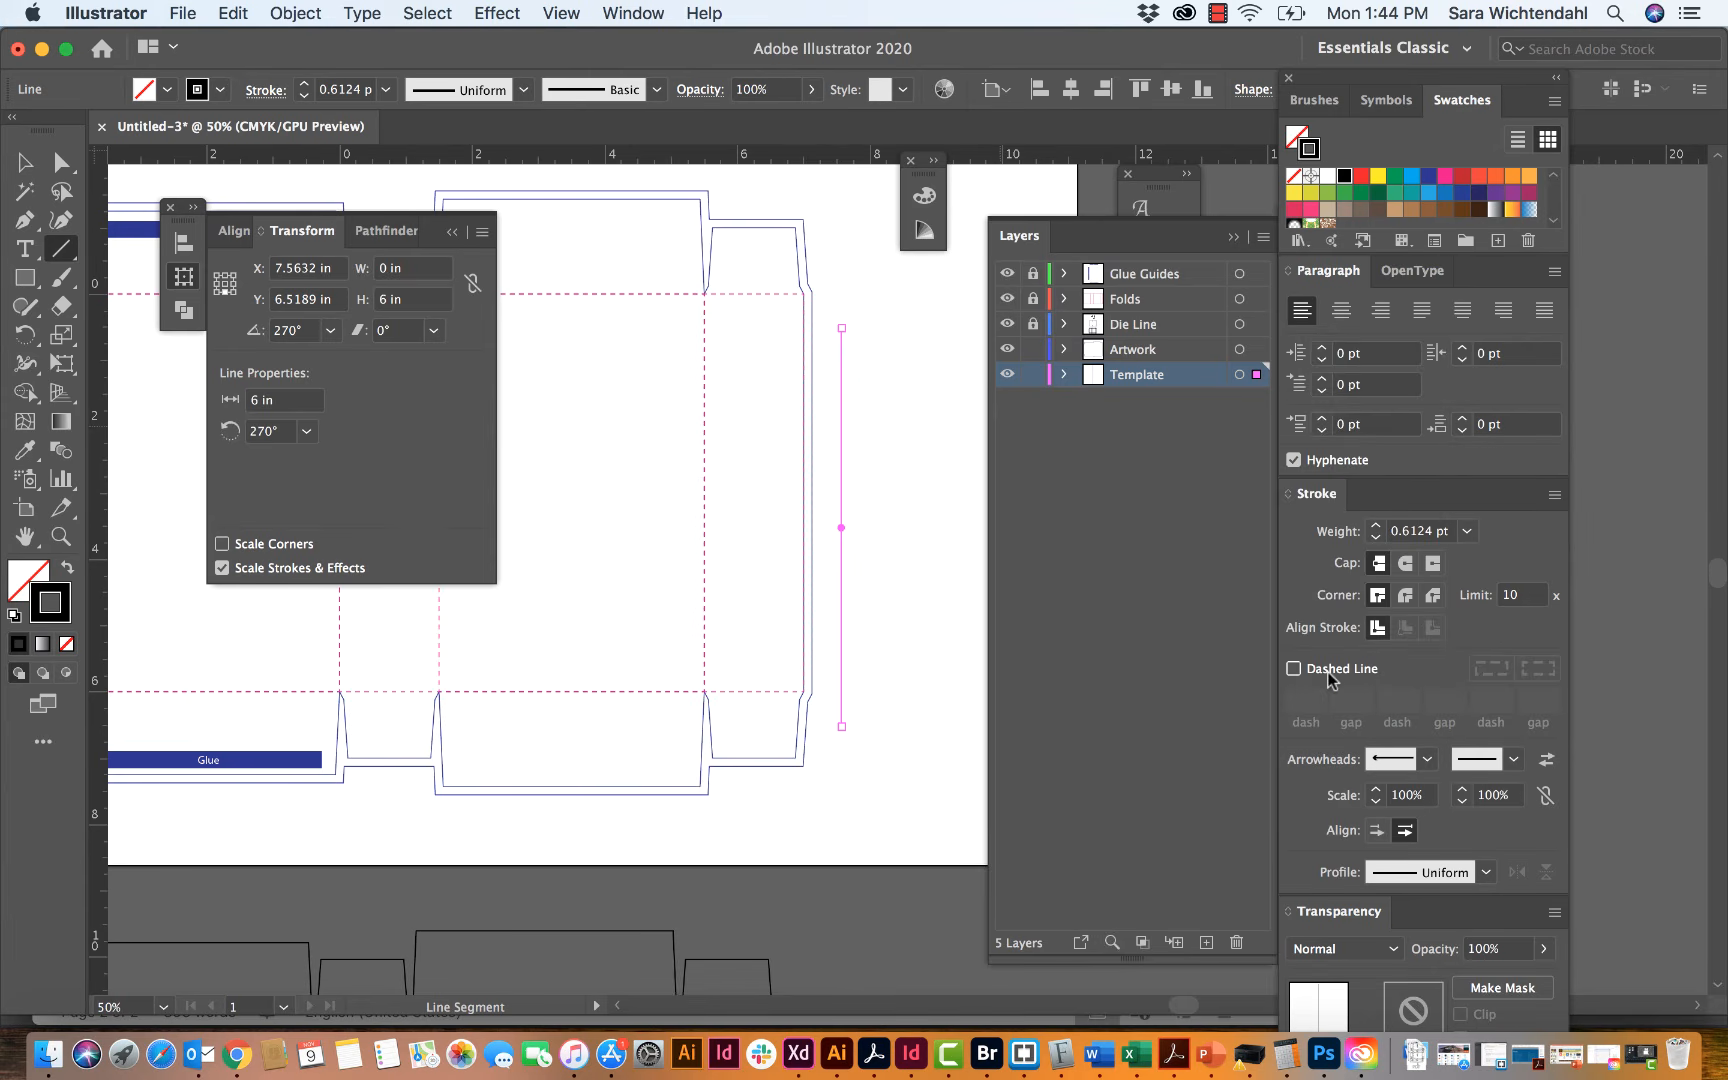
left_click(1505, 766)
scroll(1467, 688, "down", 2)
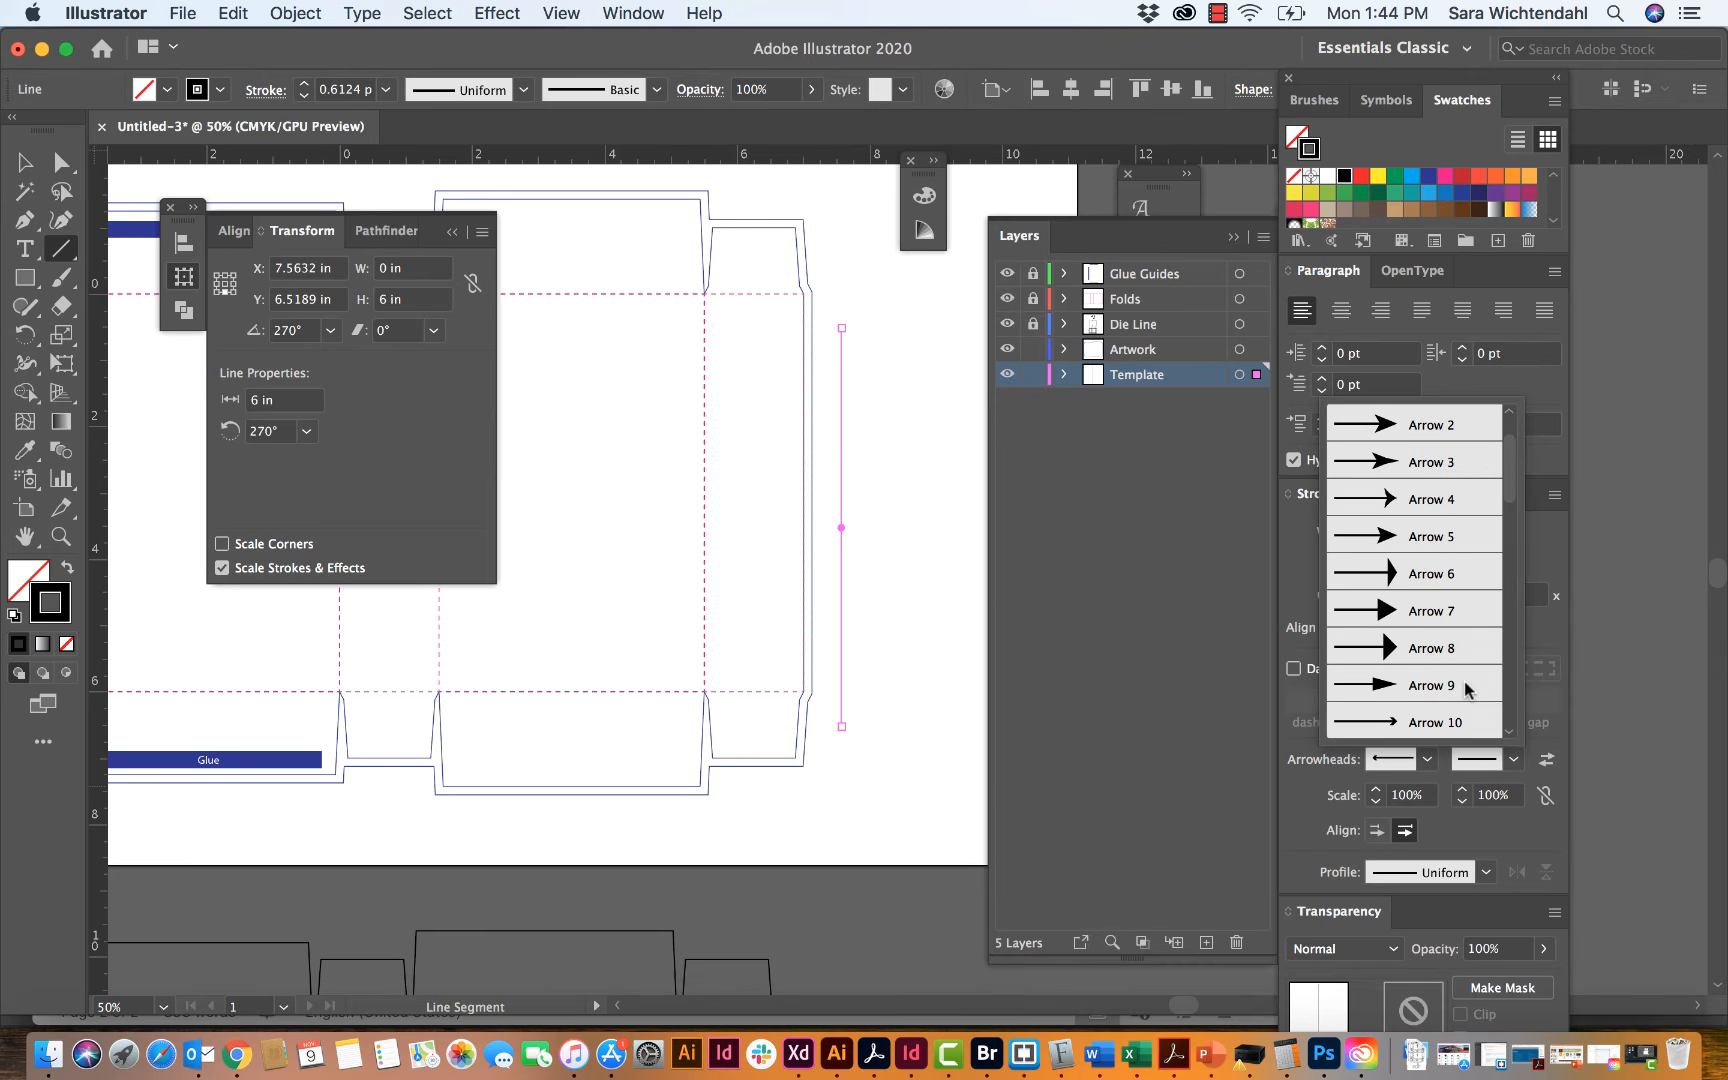
left_click(1453, 718)
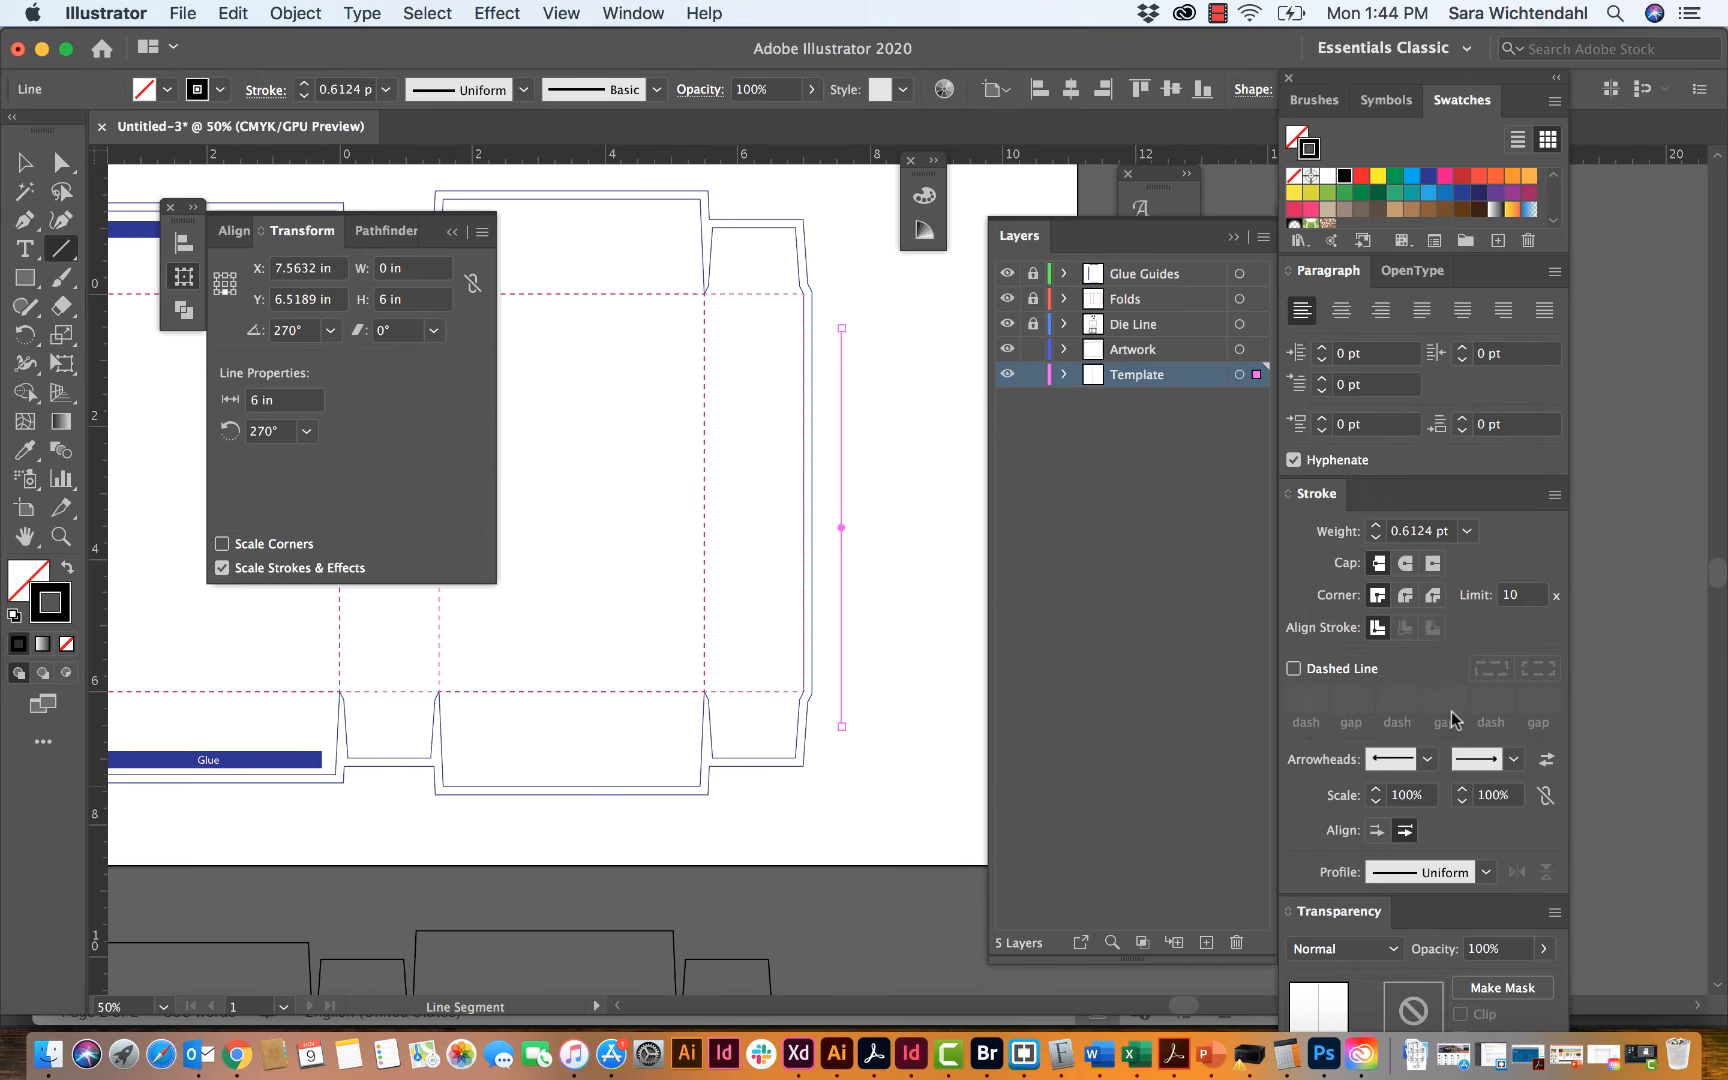
Step: Inspect the arrowed line up close, then reselect it and replace its start arrowhead with a larger style
left_click(22, 162)
left_click(858, 418)
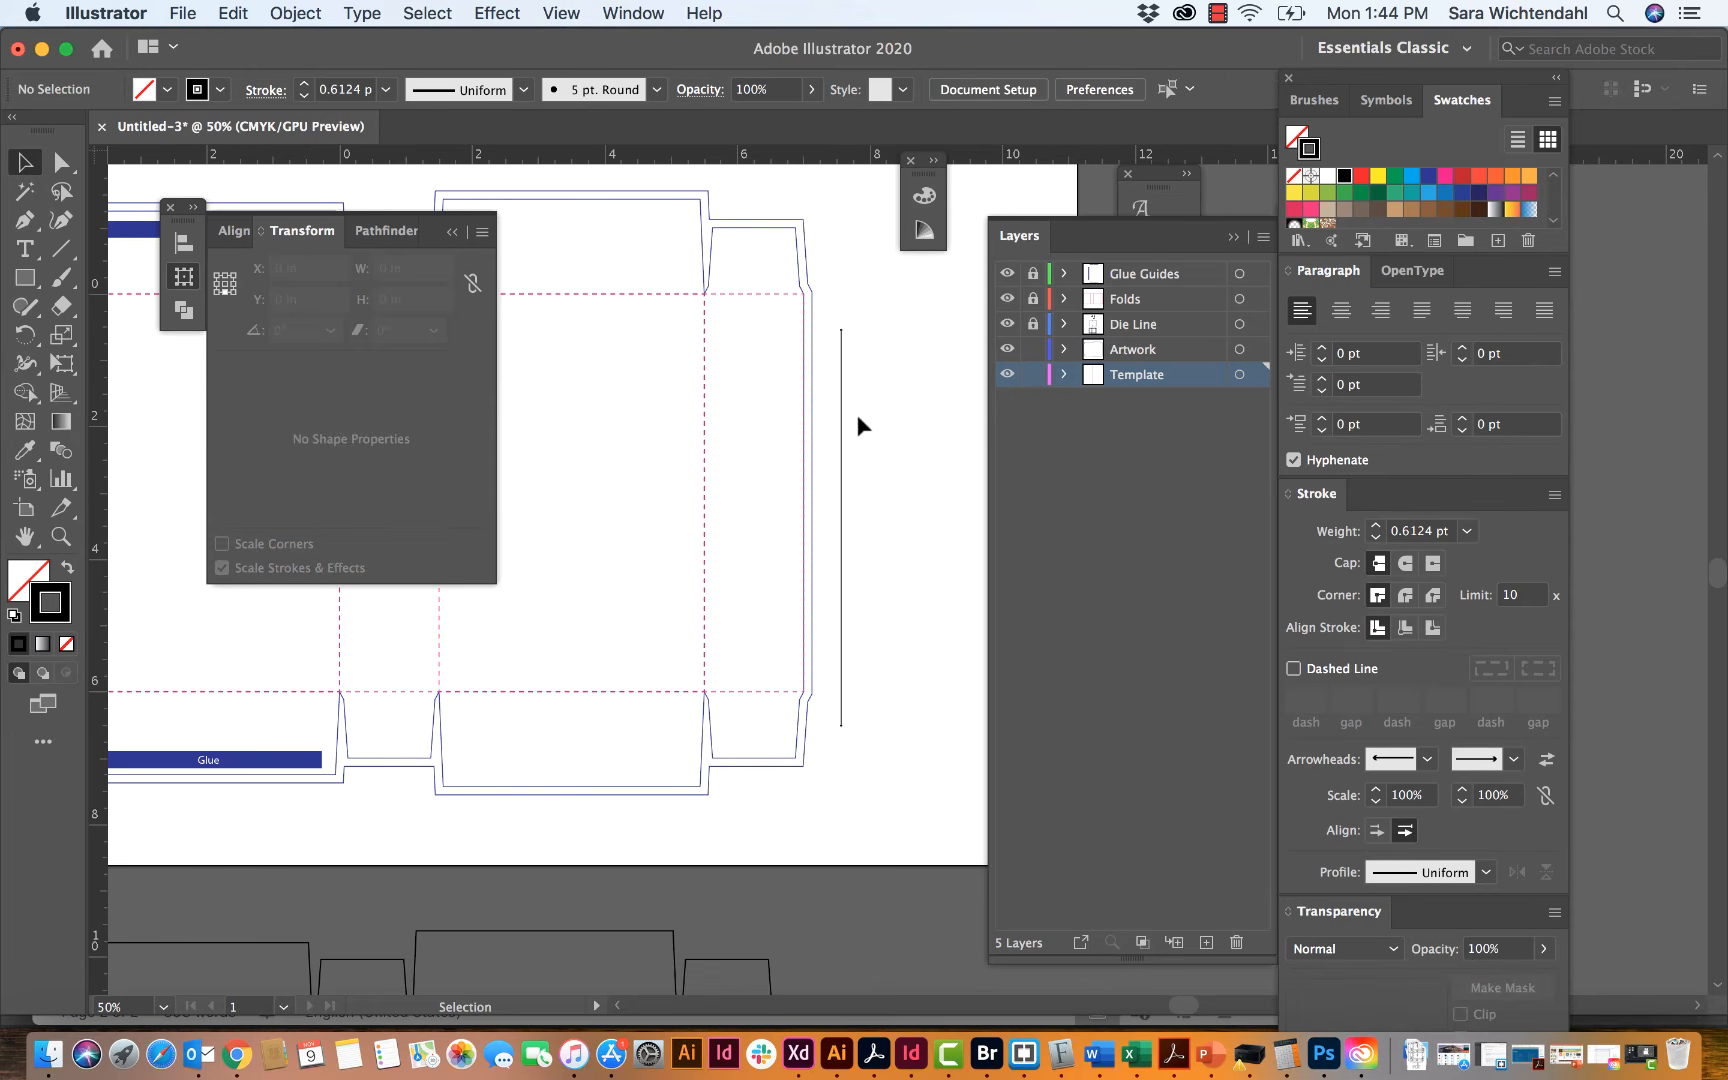
key("super+equal")
key("super+equal")
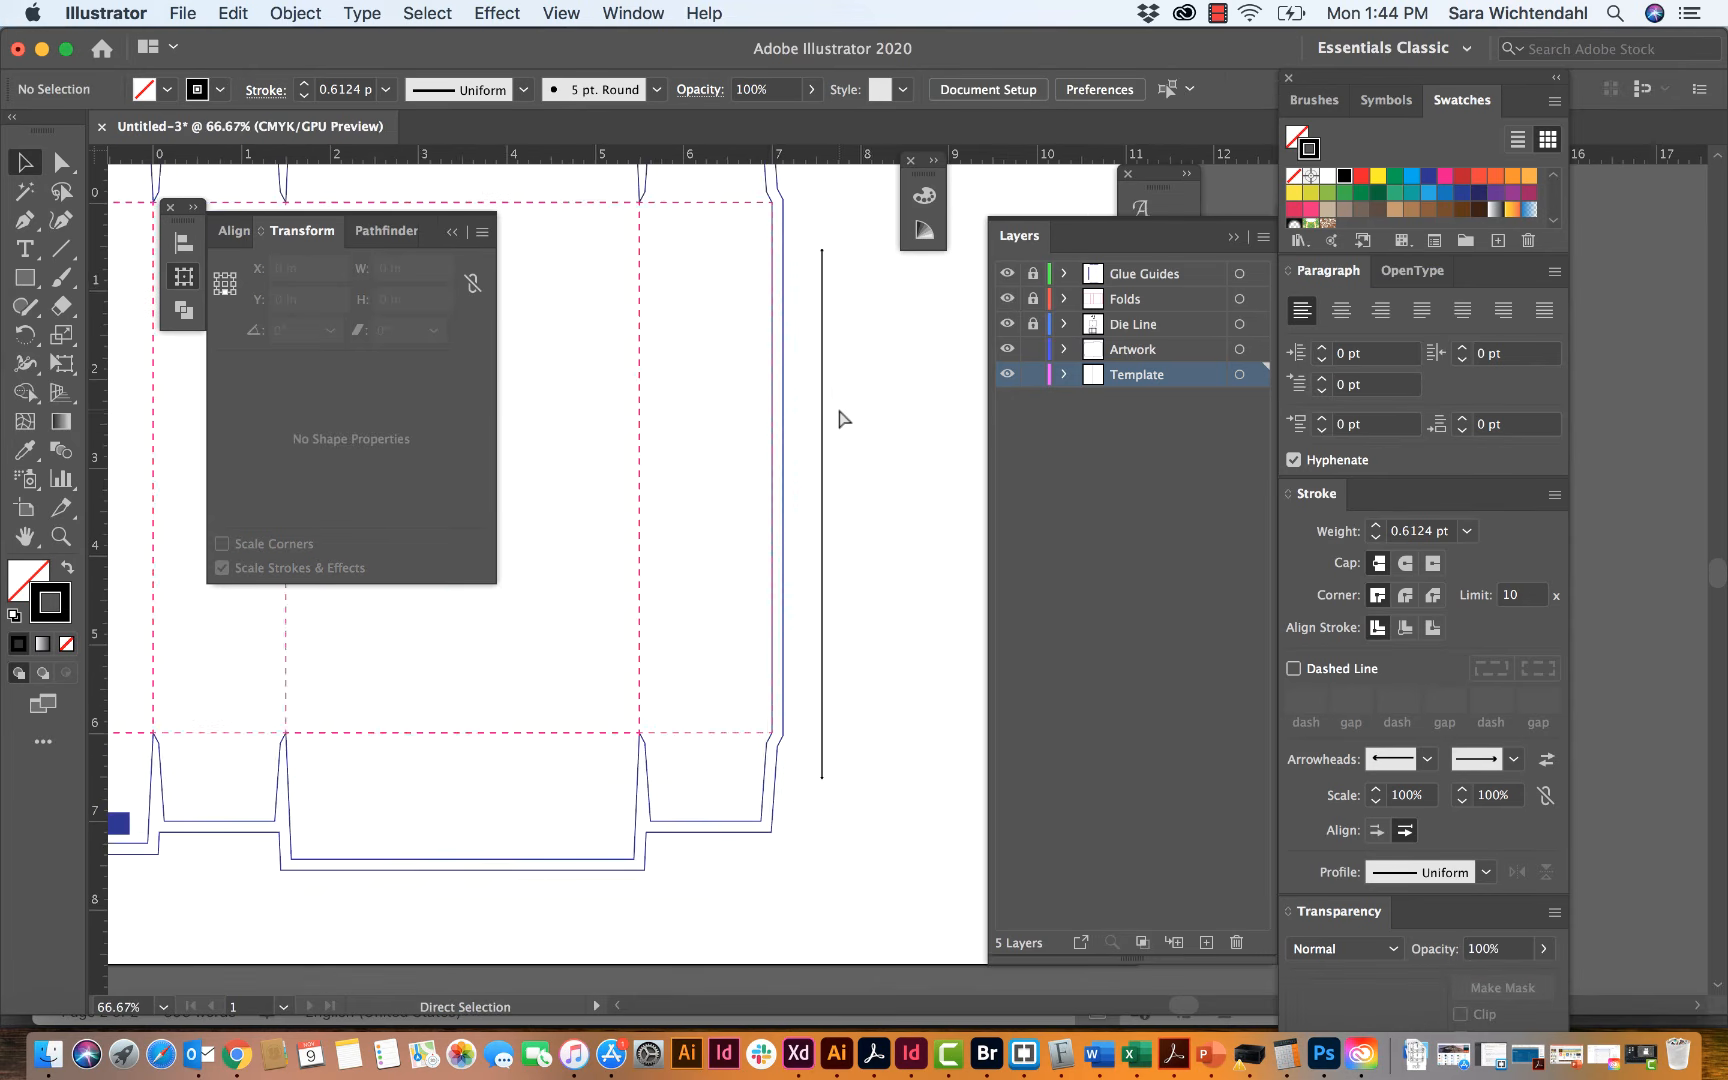
left_click(784, 402)
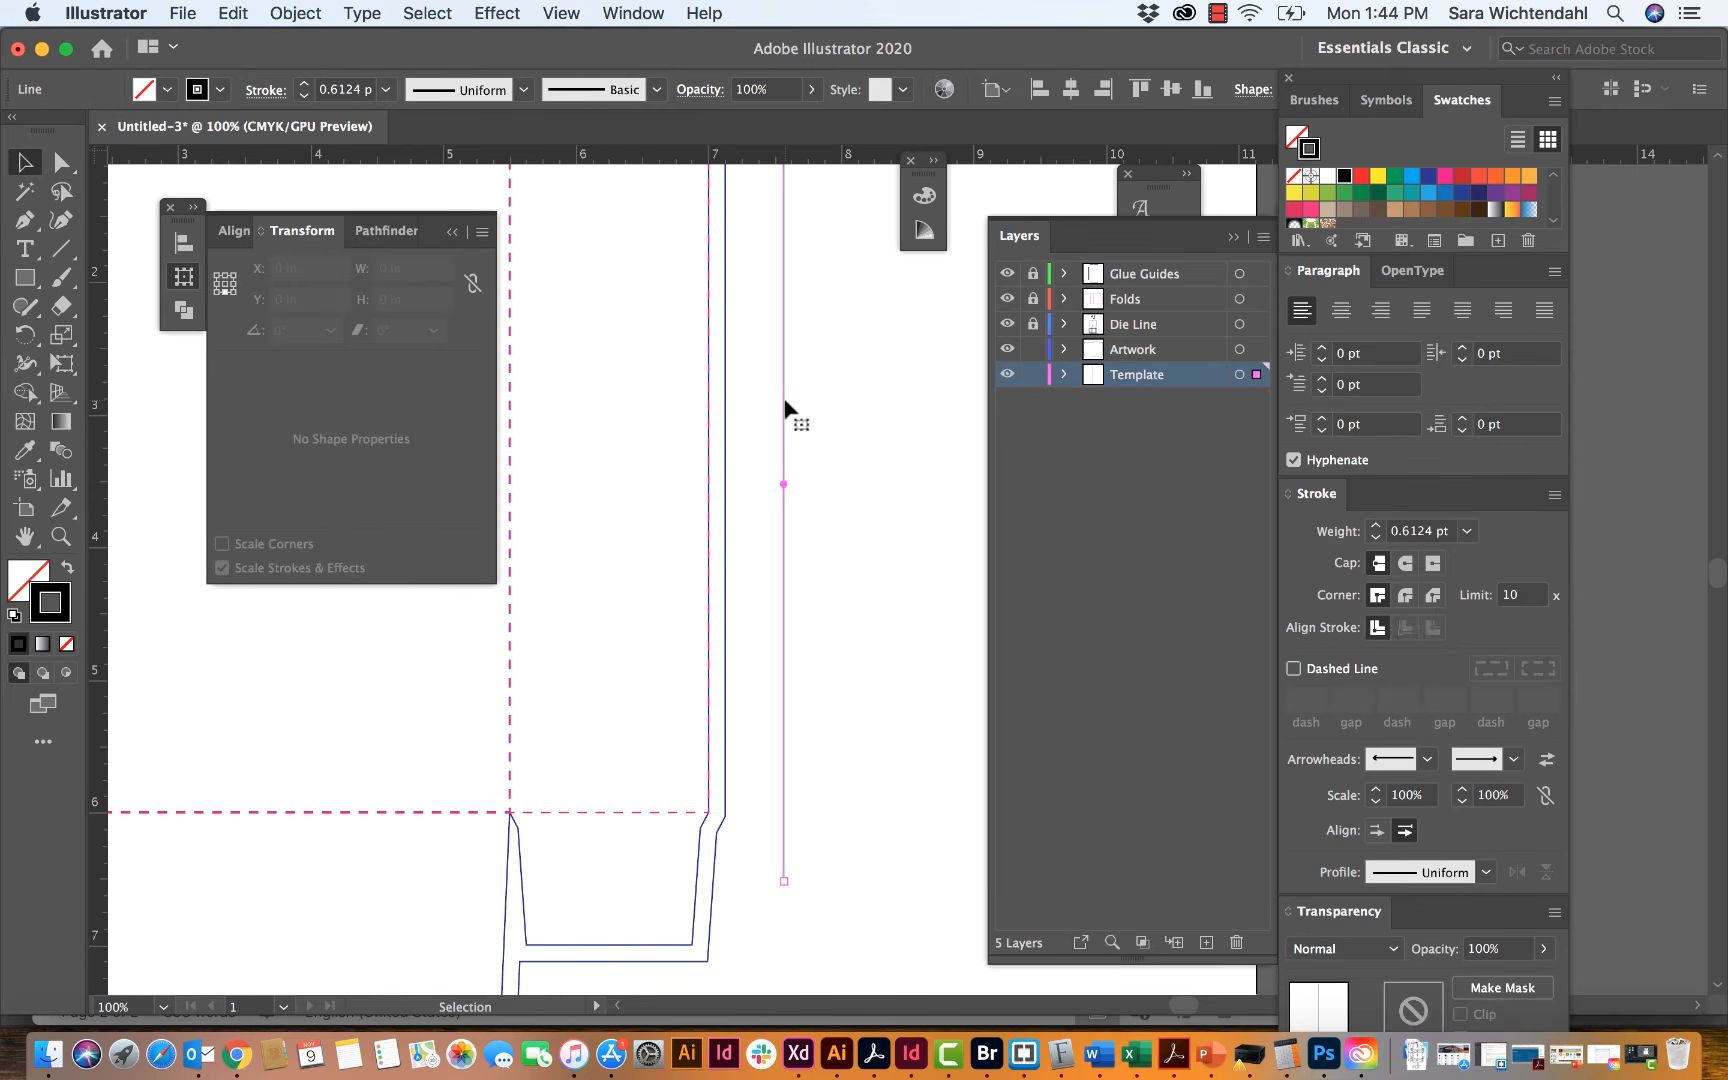
left_click(1426, 759)
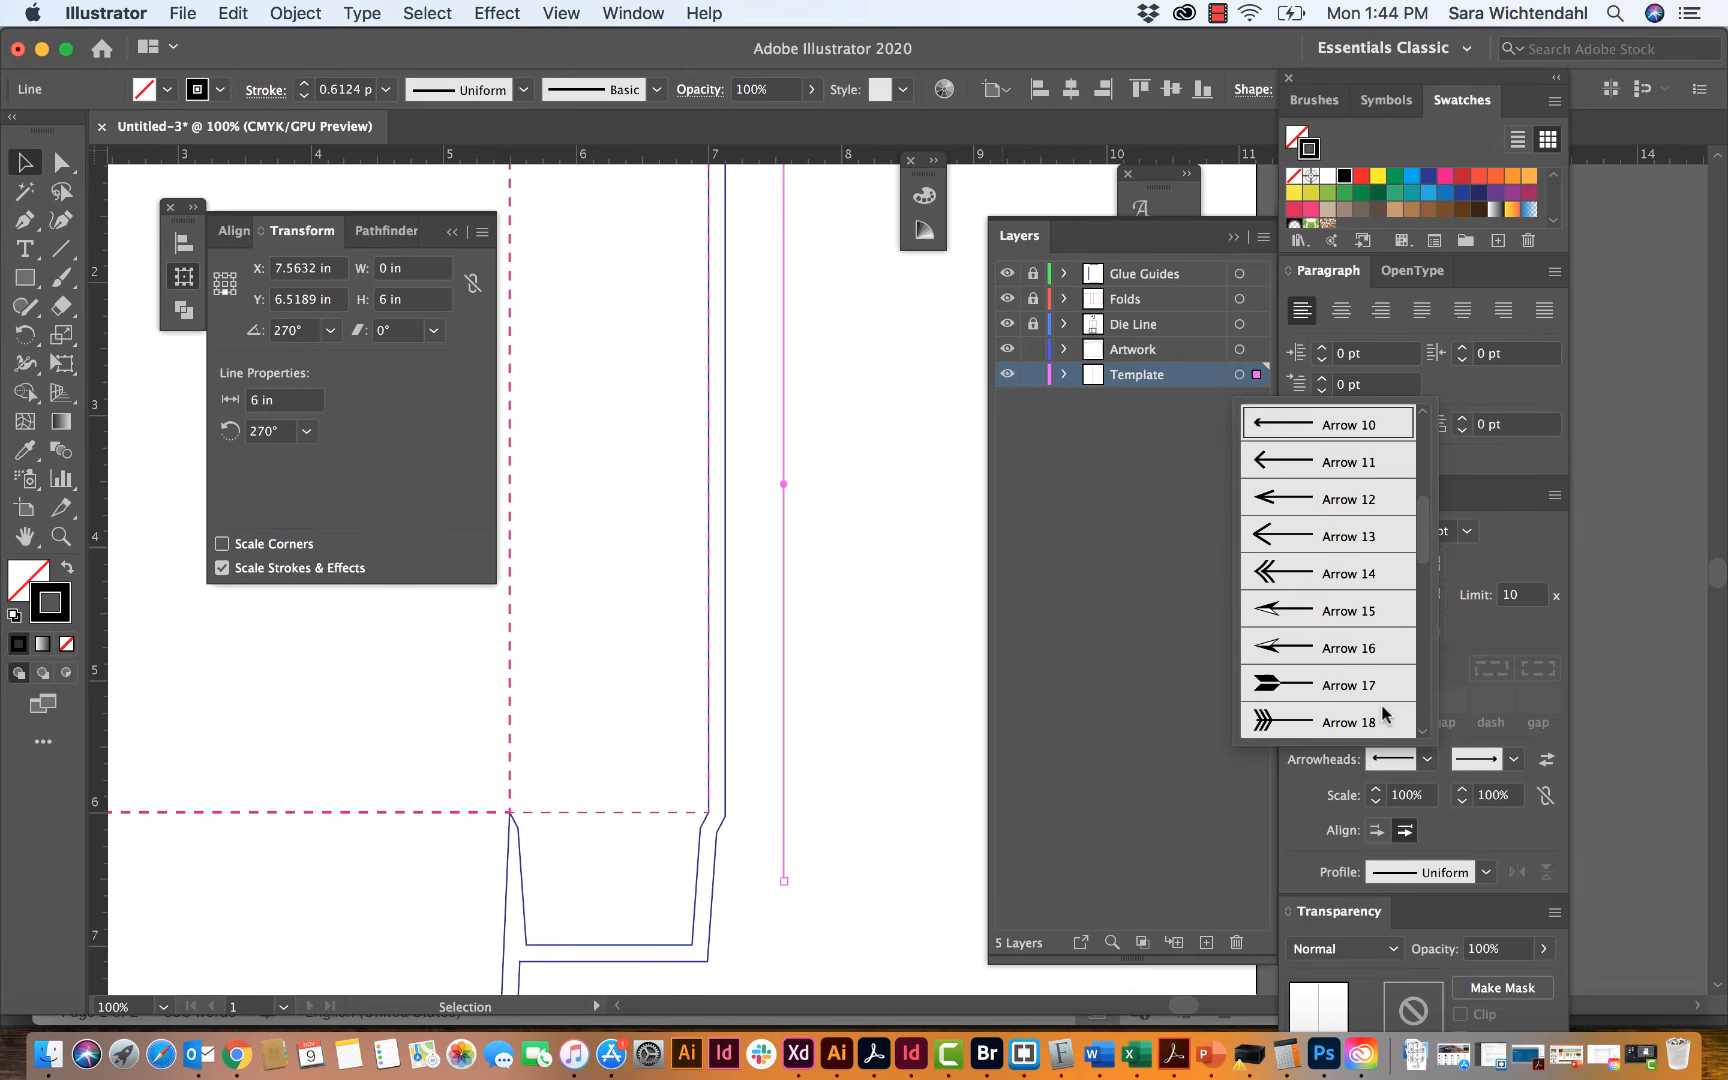
left_click(1307, 482)
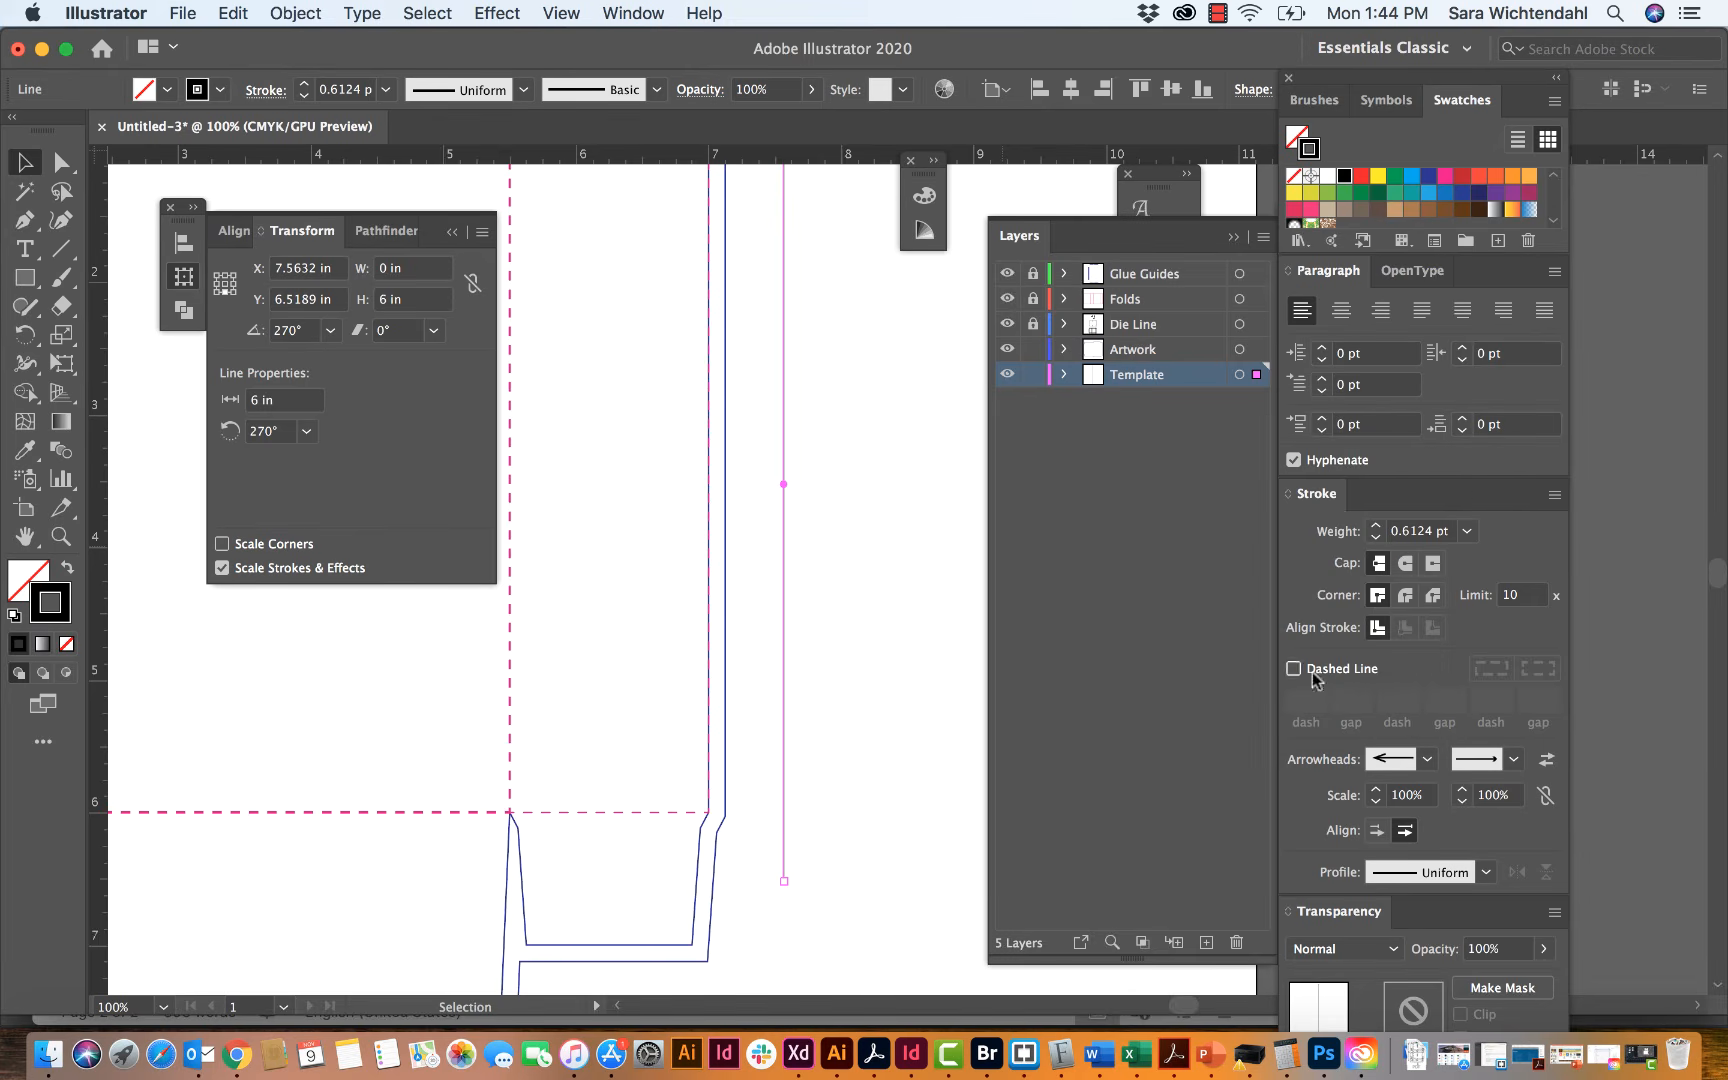
Step: Replace the 6 in line's end arrowhead with a larger open style that matches its start arrowhead
left_click(1495, 759)
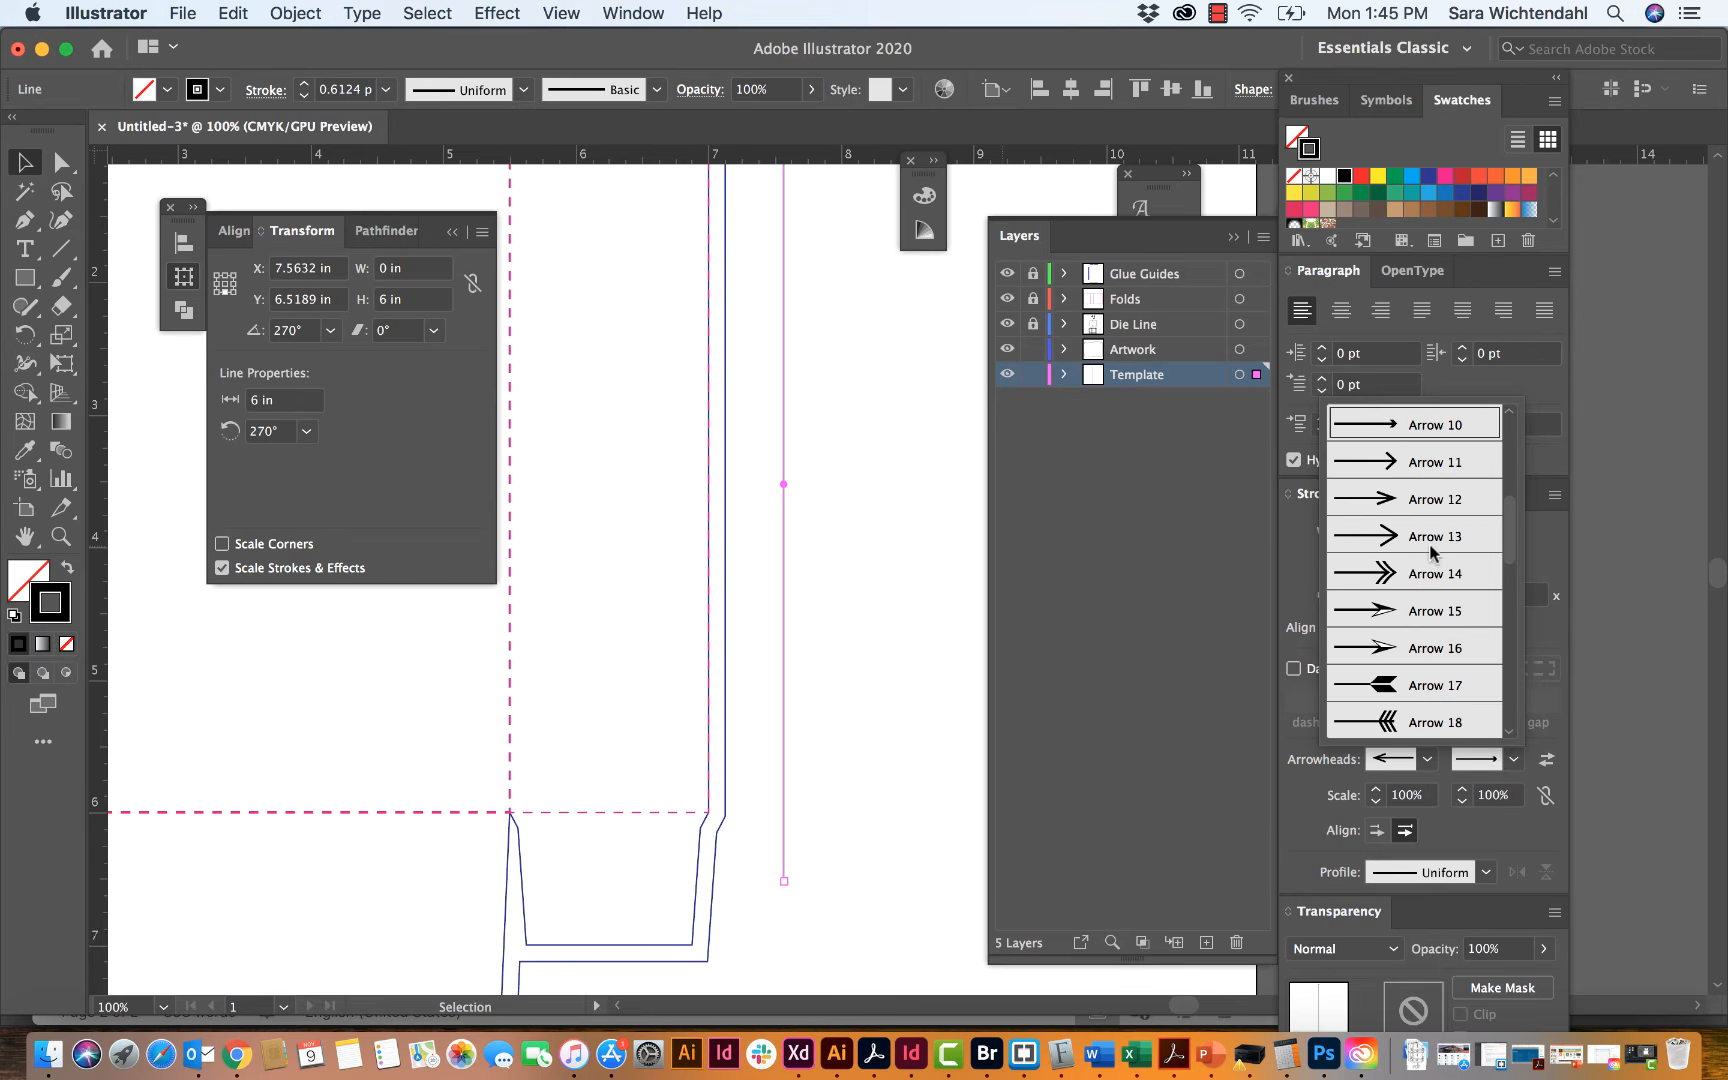
left_click(1425, 500)
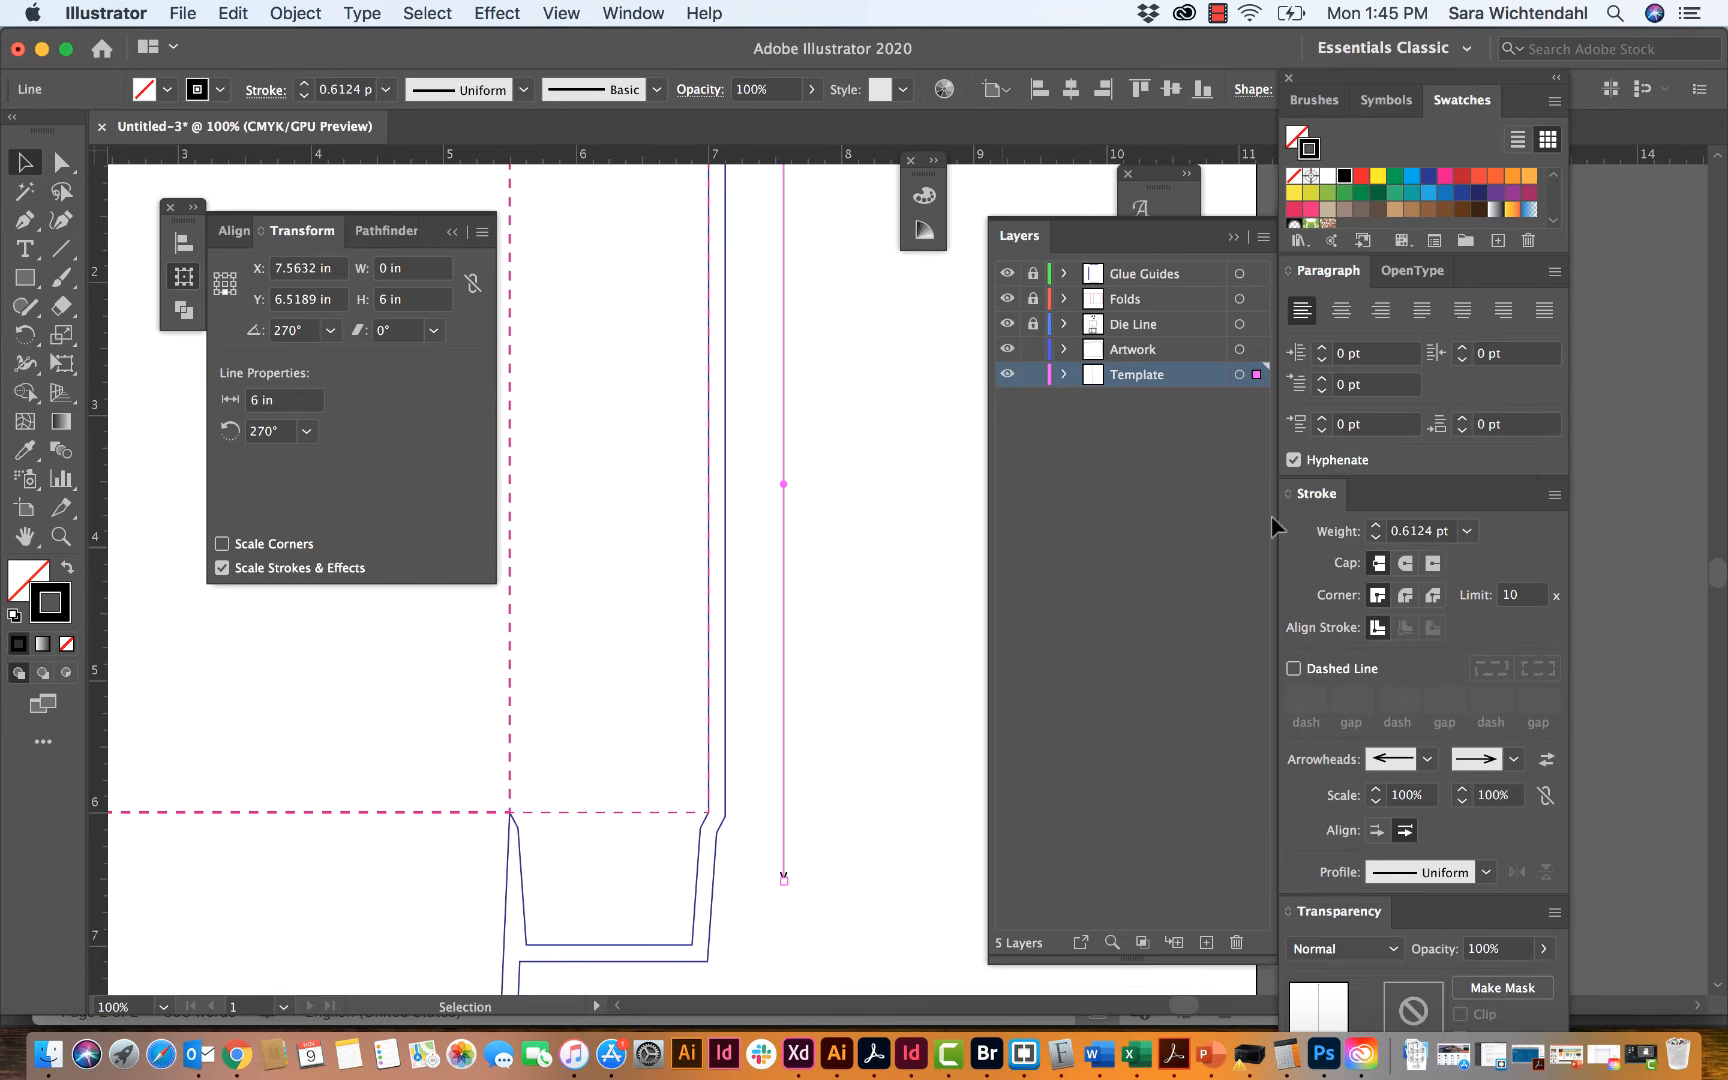
left_click(840, 630)
Step: Move the 6 in arrowed line right beside the outer side panel's bleed outline, spanning the height between the two horizontal folds
scroll(810, 638, "right", 1)
scroll(806, 630, "left", 1)
scroll(806, 630, "up", 3)
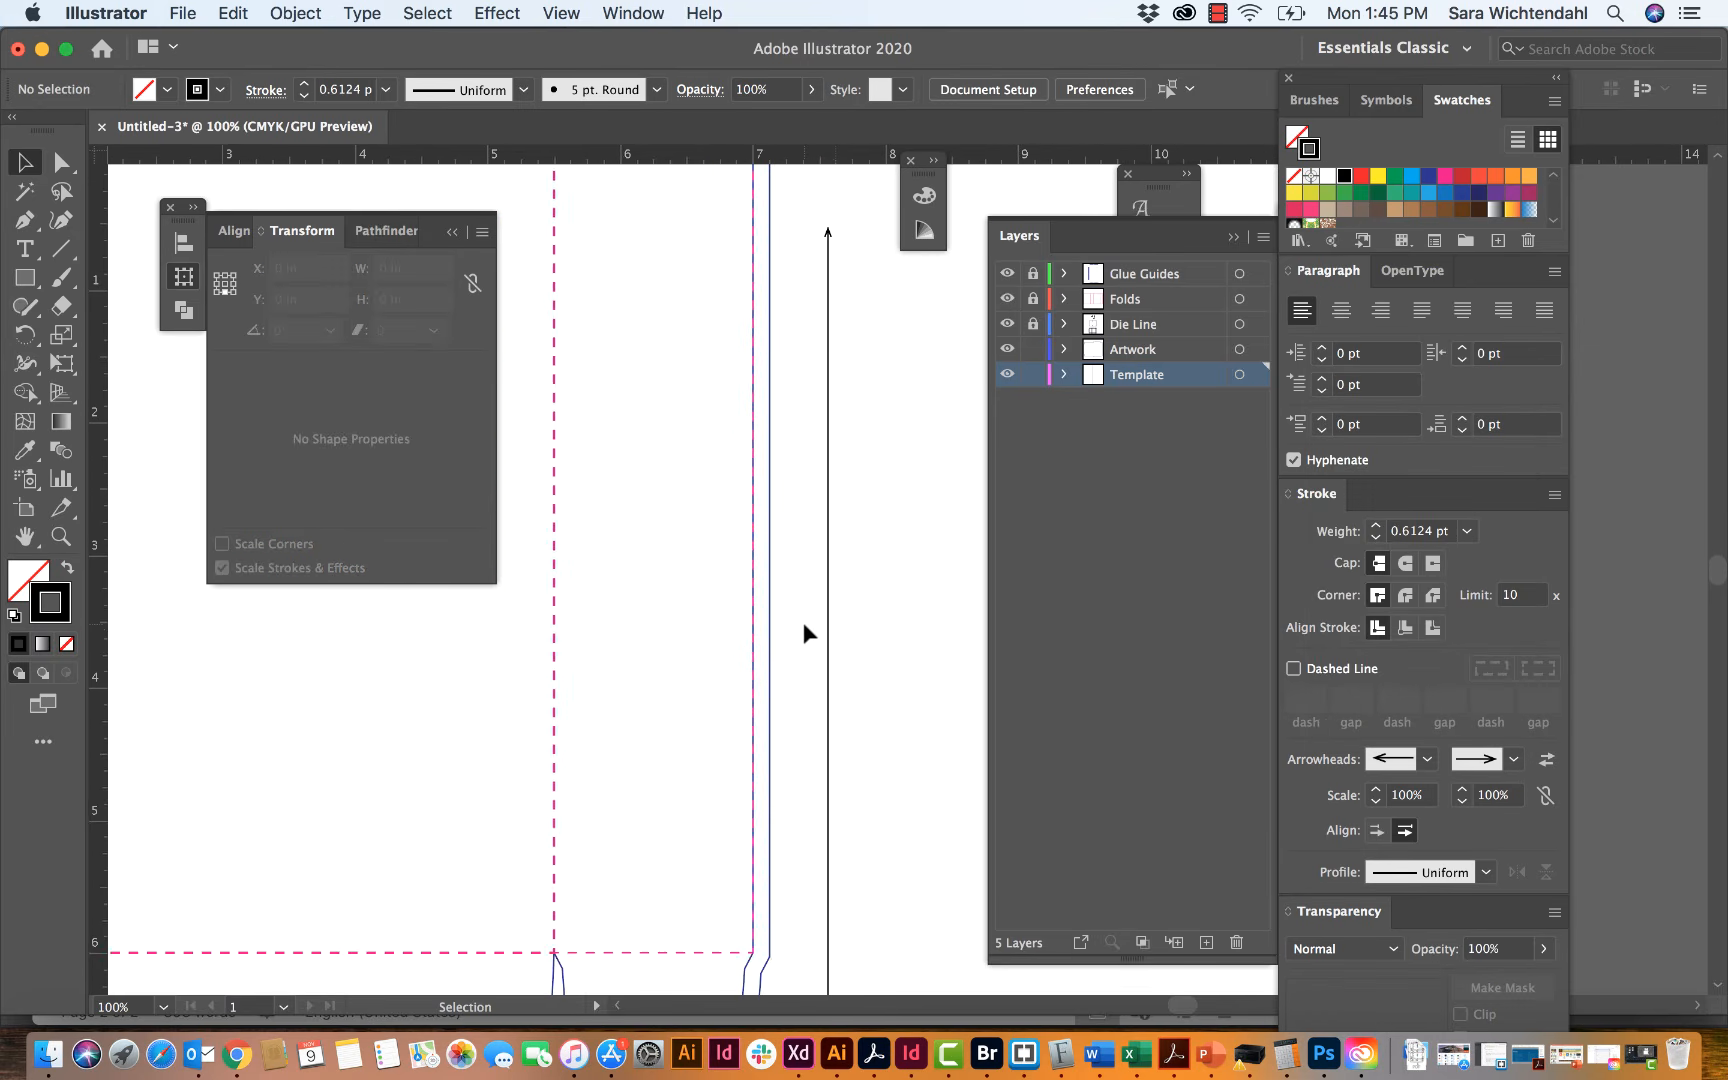
left_click_drag(833, 636, 783, 567)
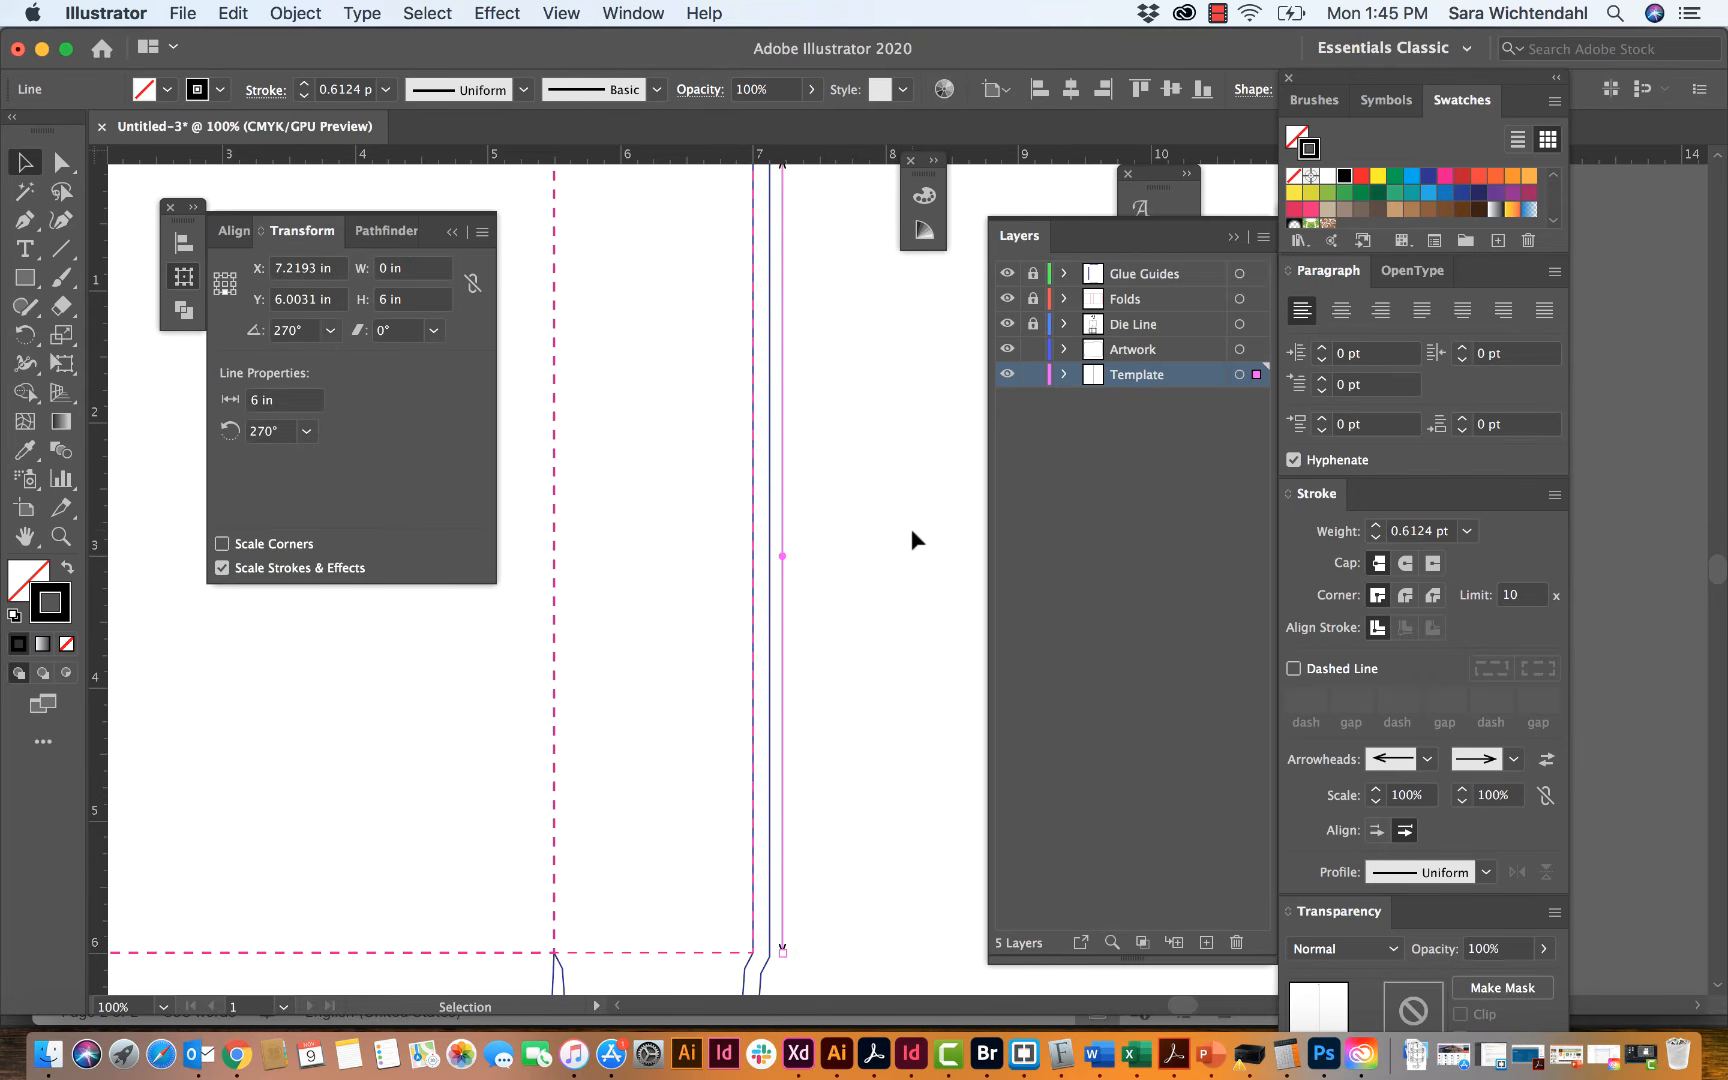
scroll(911, 528, "down", 10)
left_click(834, 548)
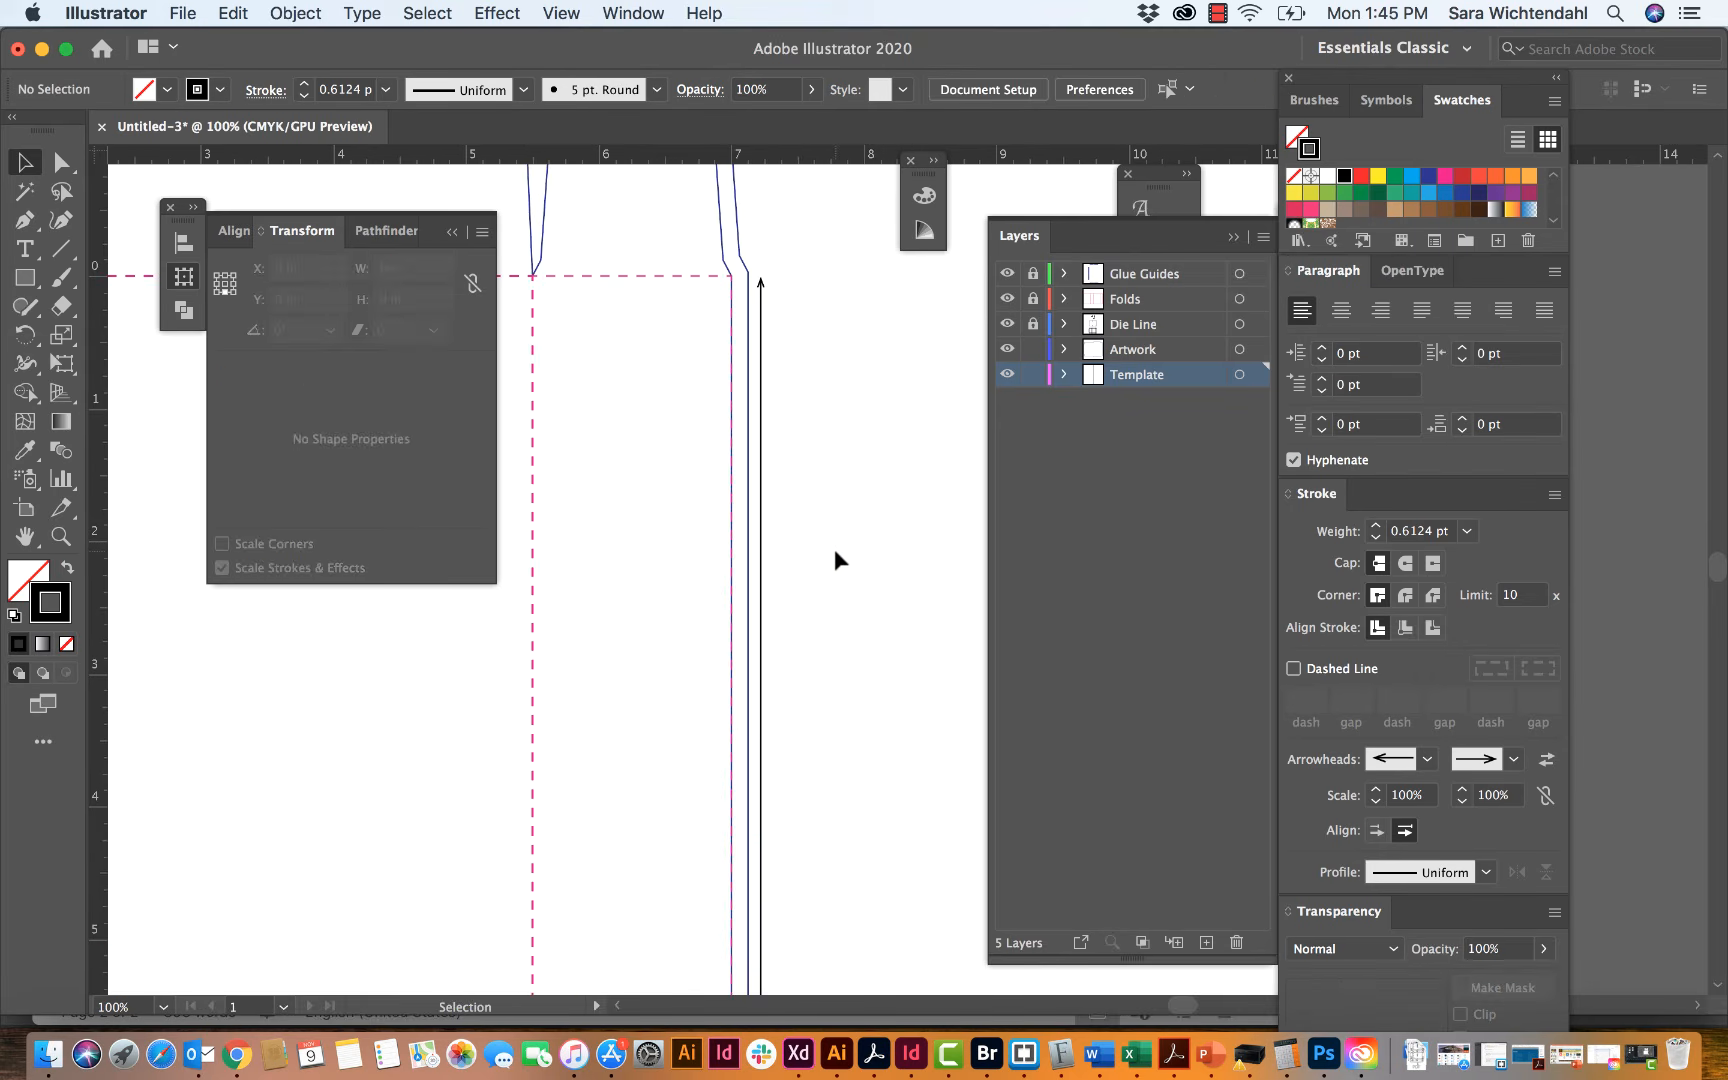
Step: Add a 6" text label outside the arrowed vertical line on the Template layer
scroll(834, 548, "down", 5)
scroll(834, 548, "left", 2)
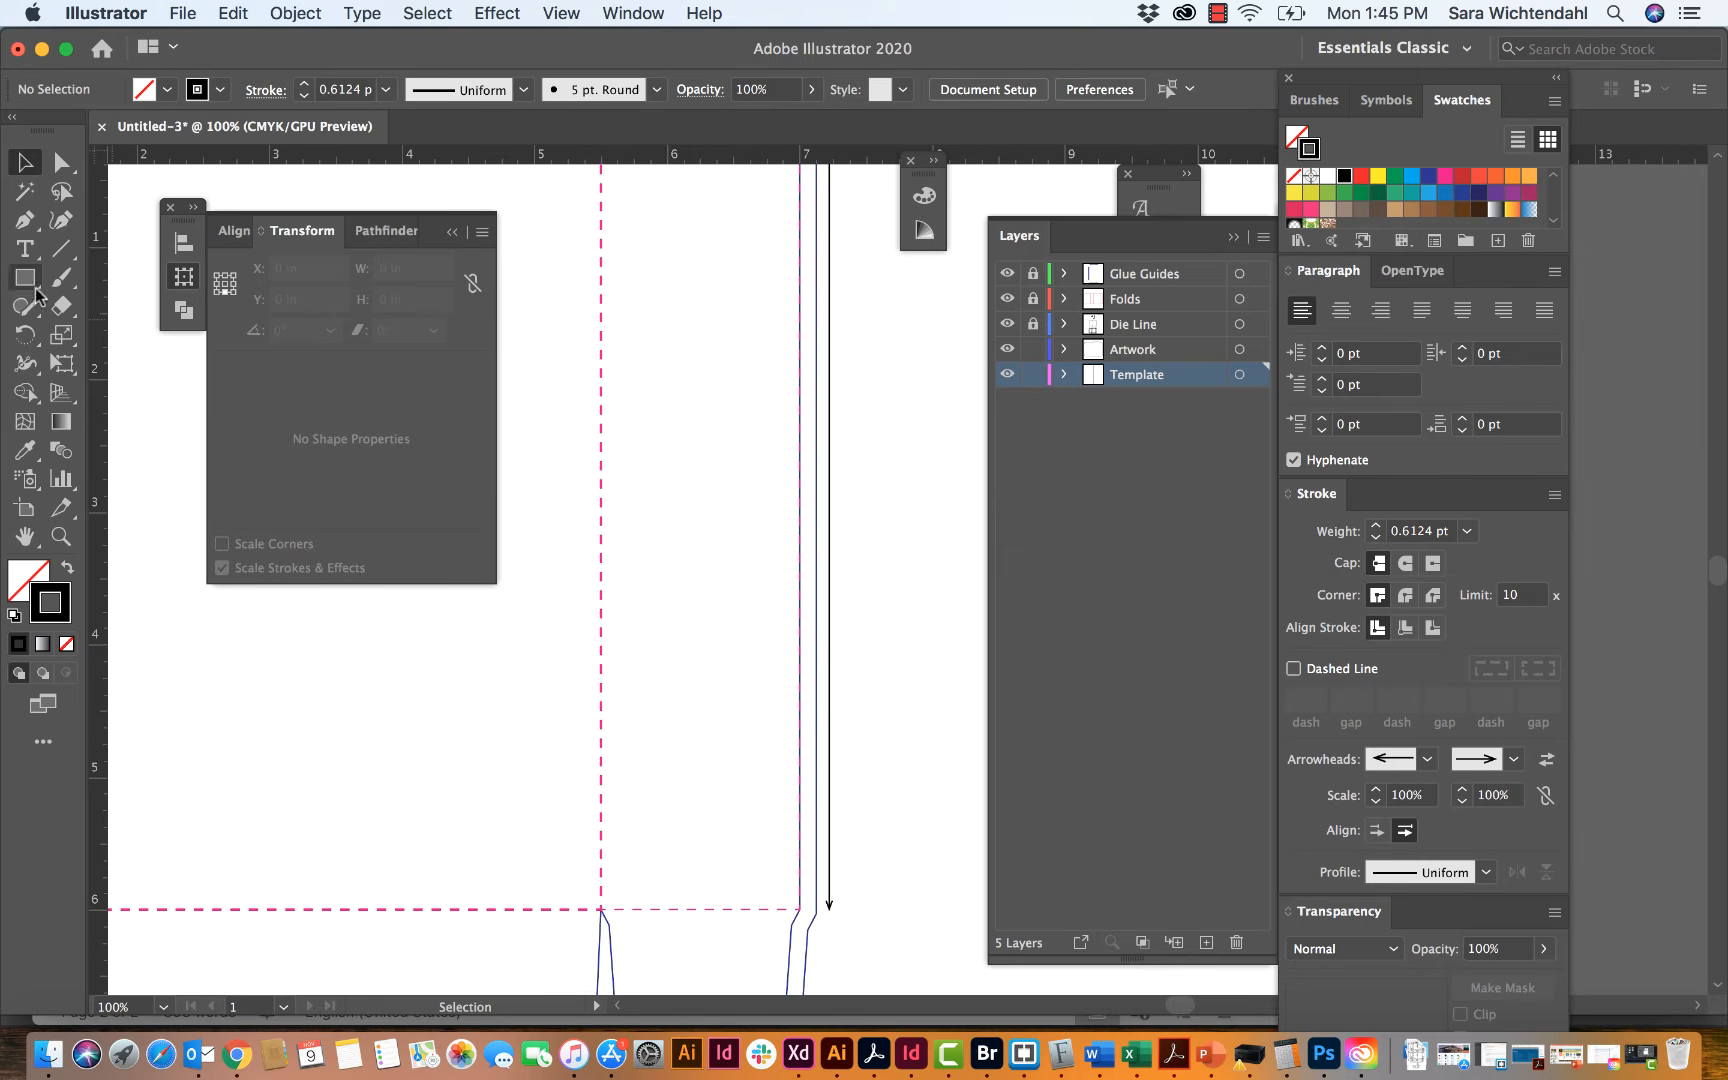
left_click(25, 248)
left_click(869, 415)
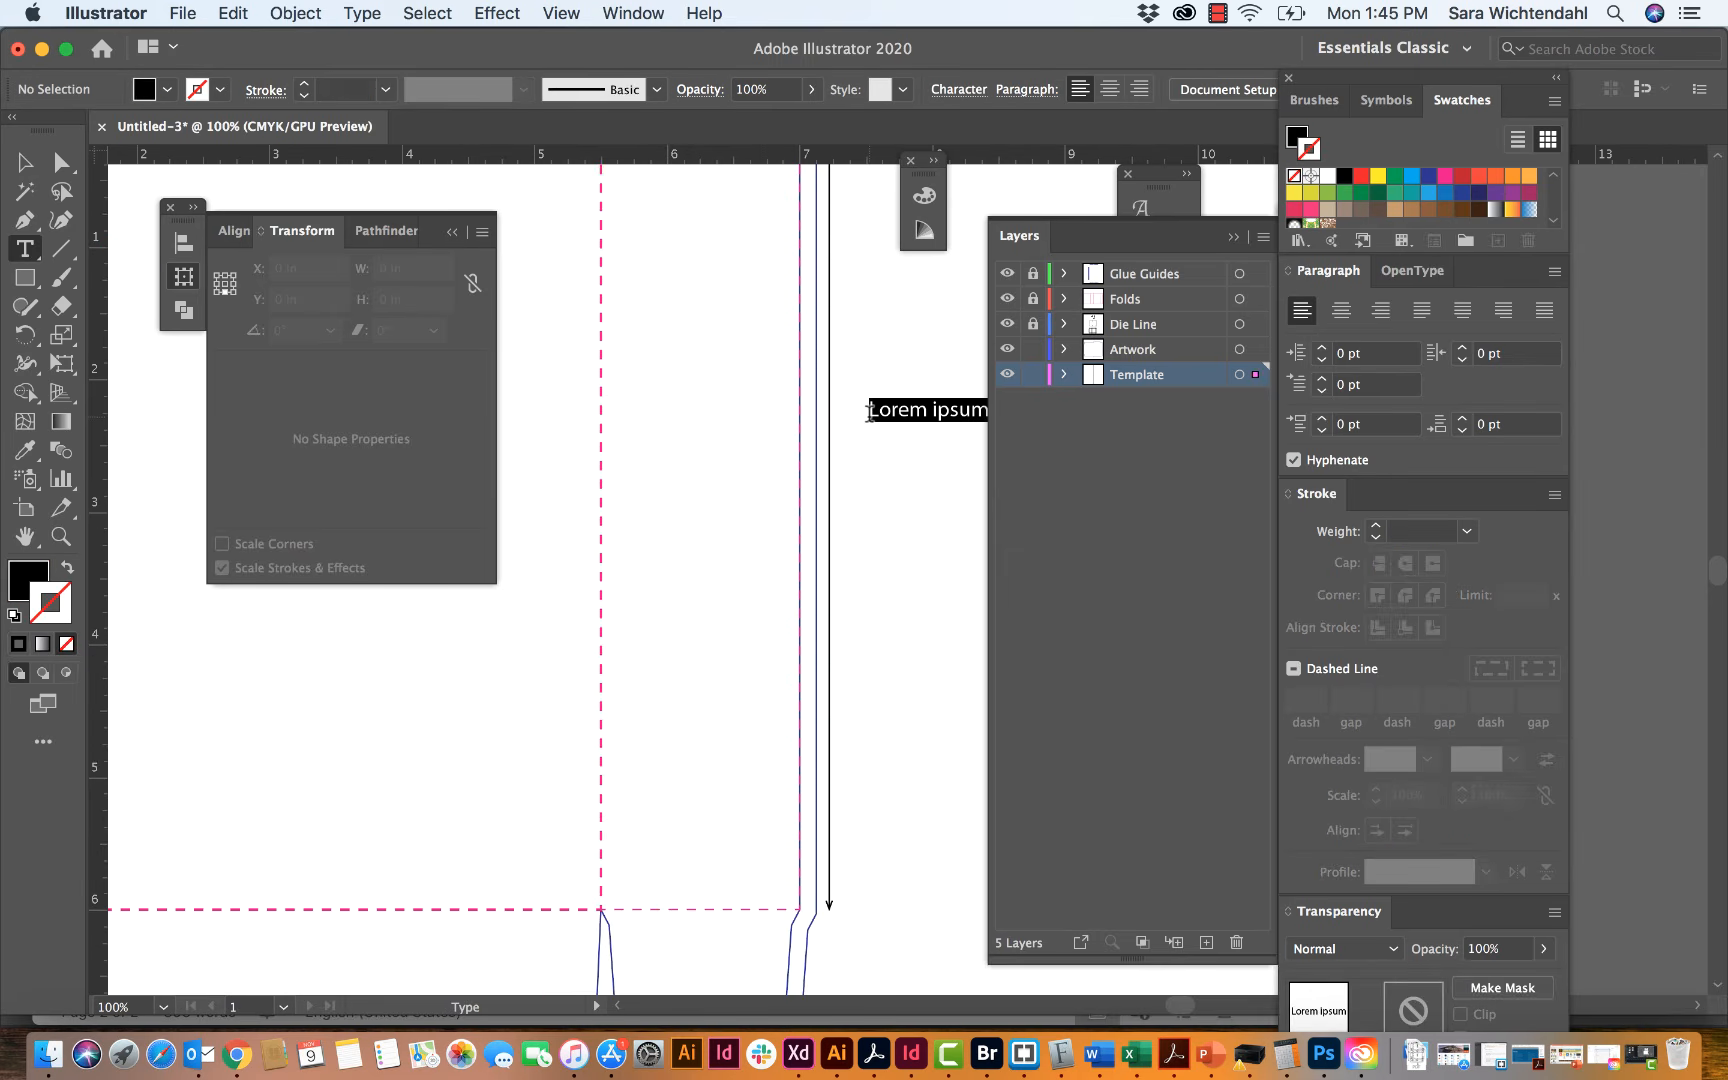
type("6\"")
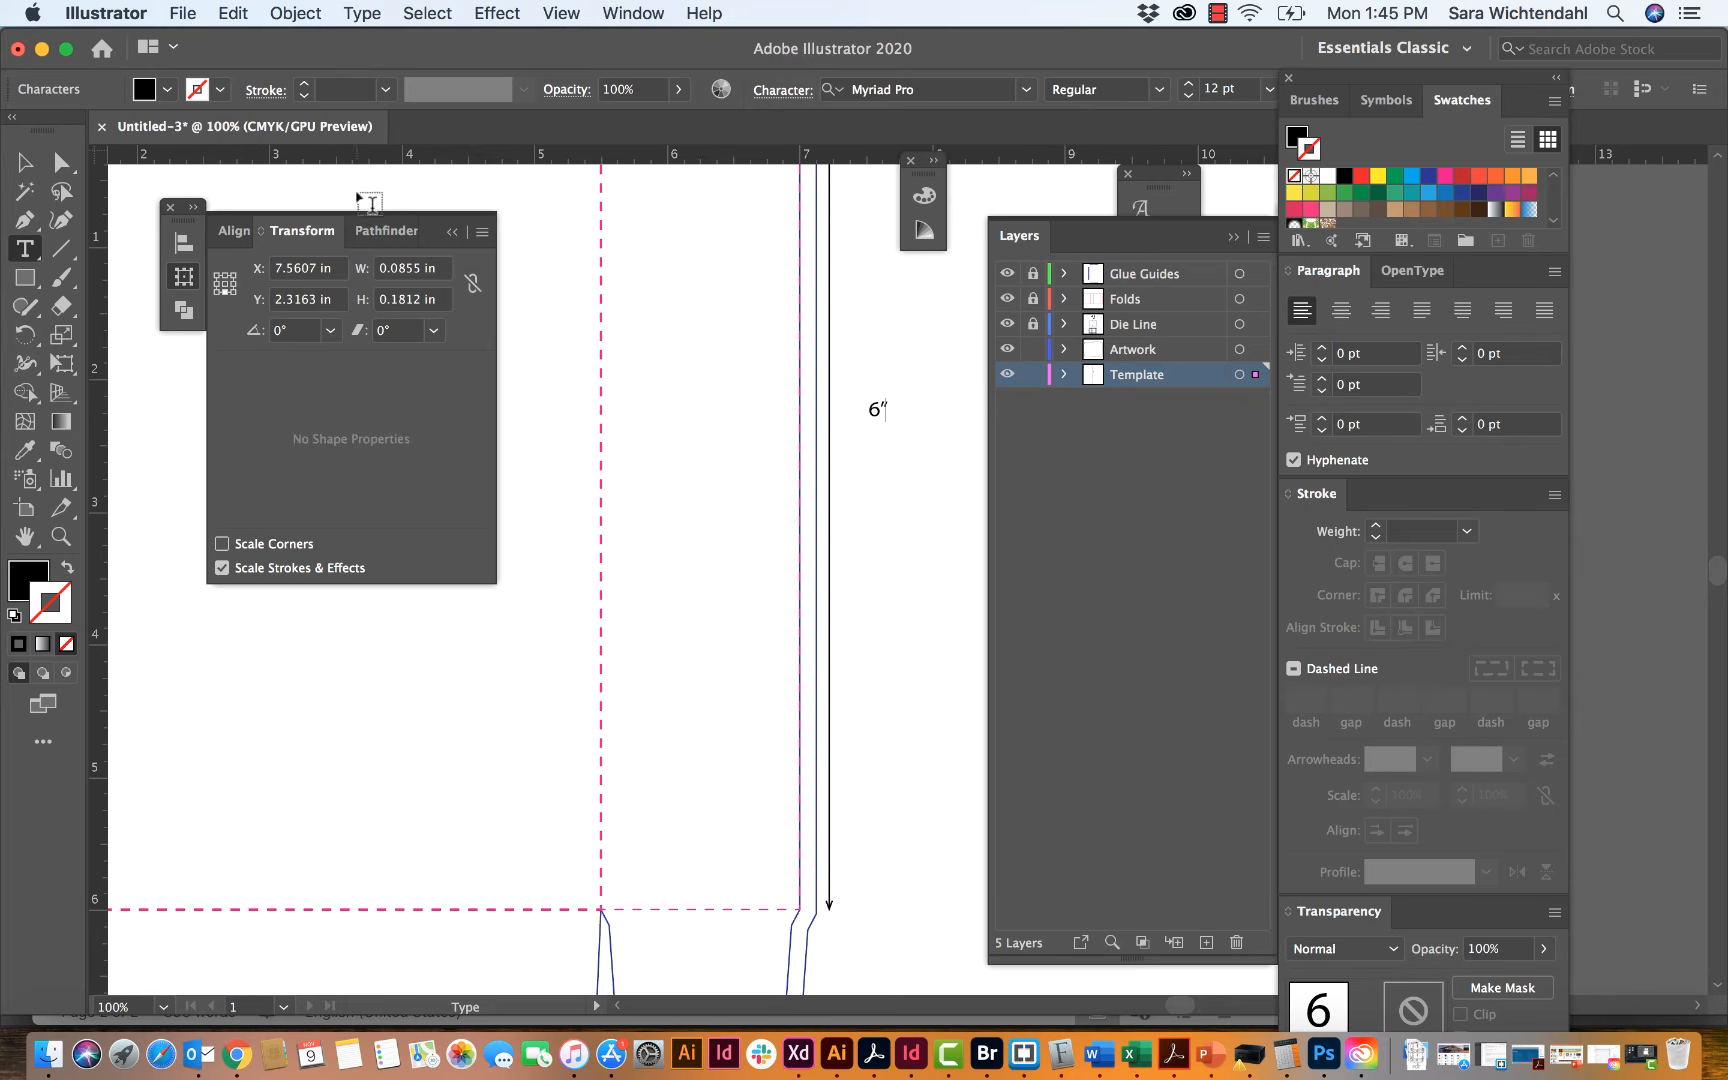
left_click(25, 162)
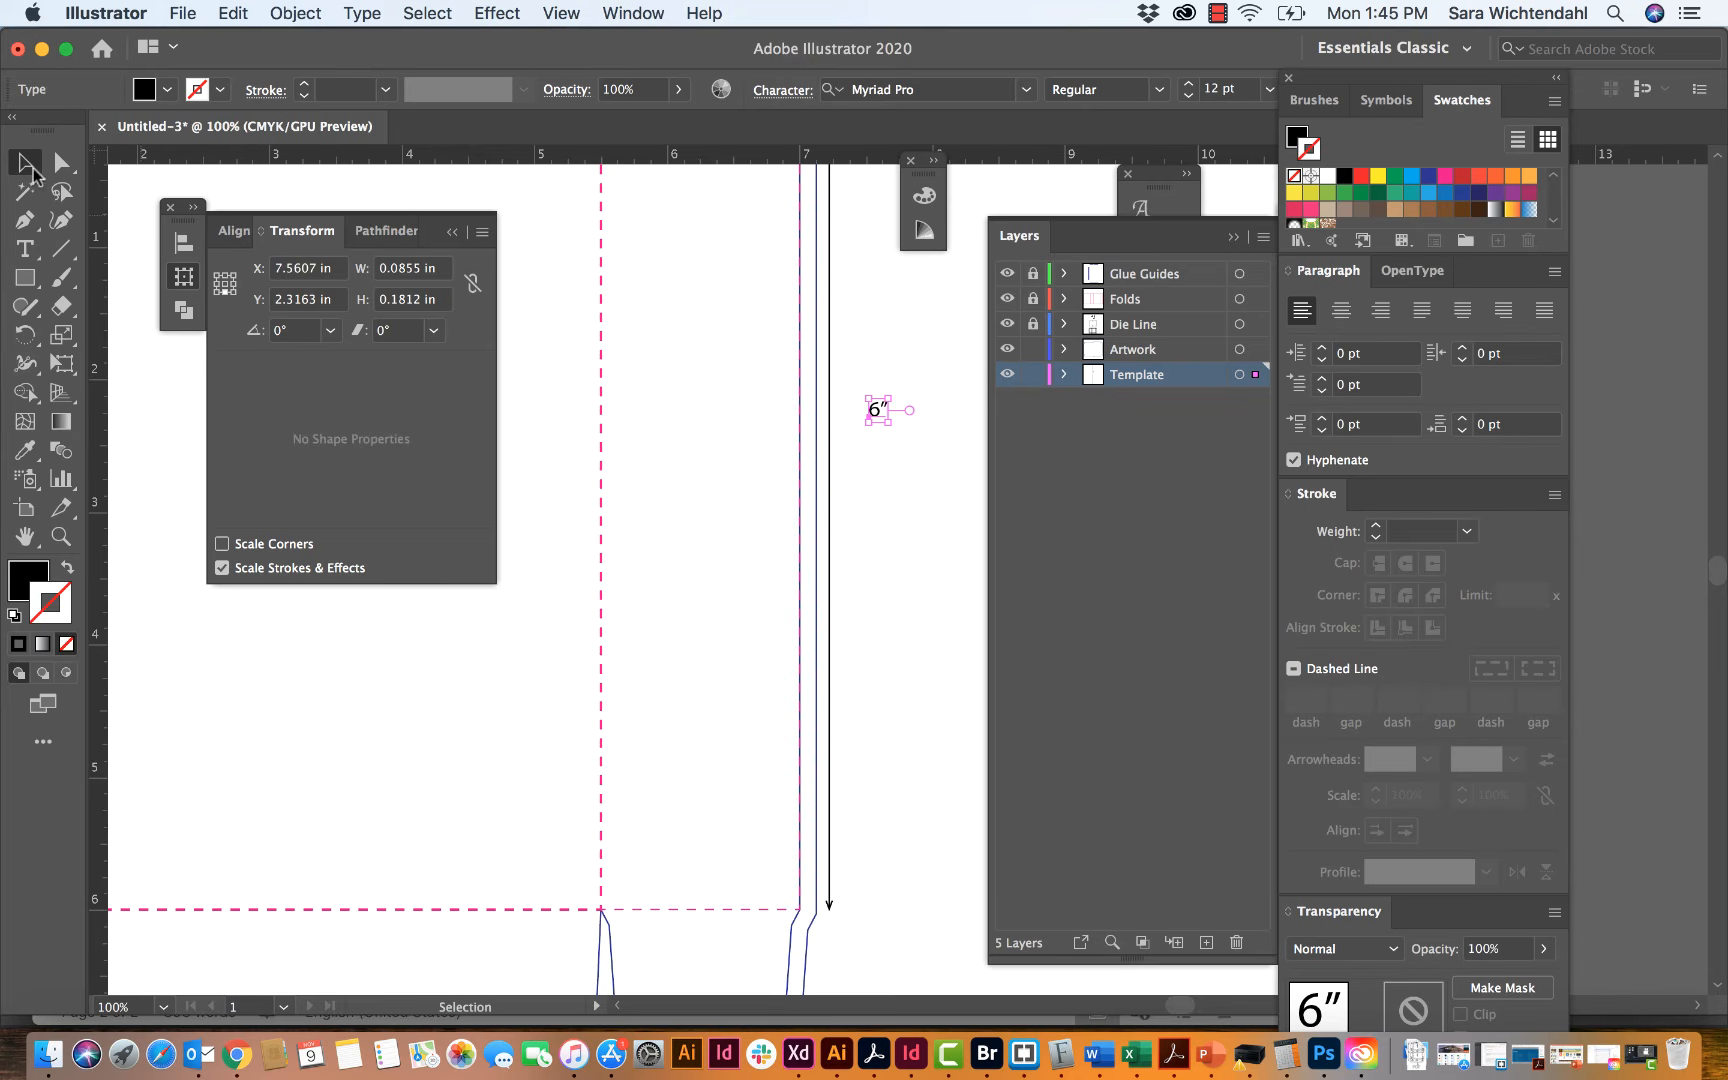
Step: Move the 6" label closer to the arrowed vertical line, near its mid-height
left_click(890, 462)
left_click_drag(876, 422, 852, 420)
left_click(869, 473)
key("super+minus")
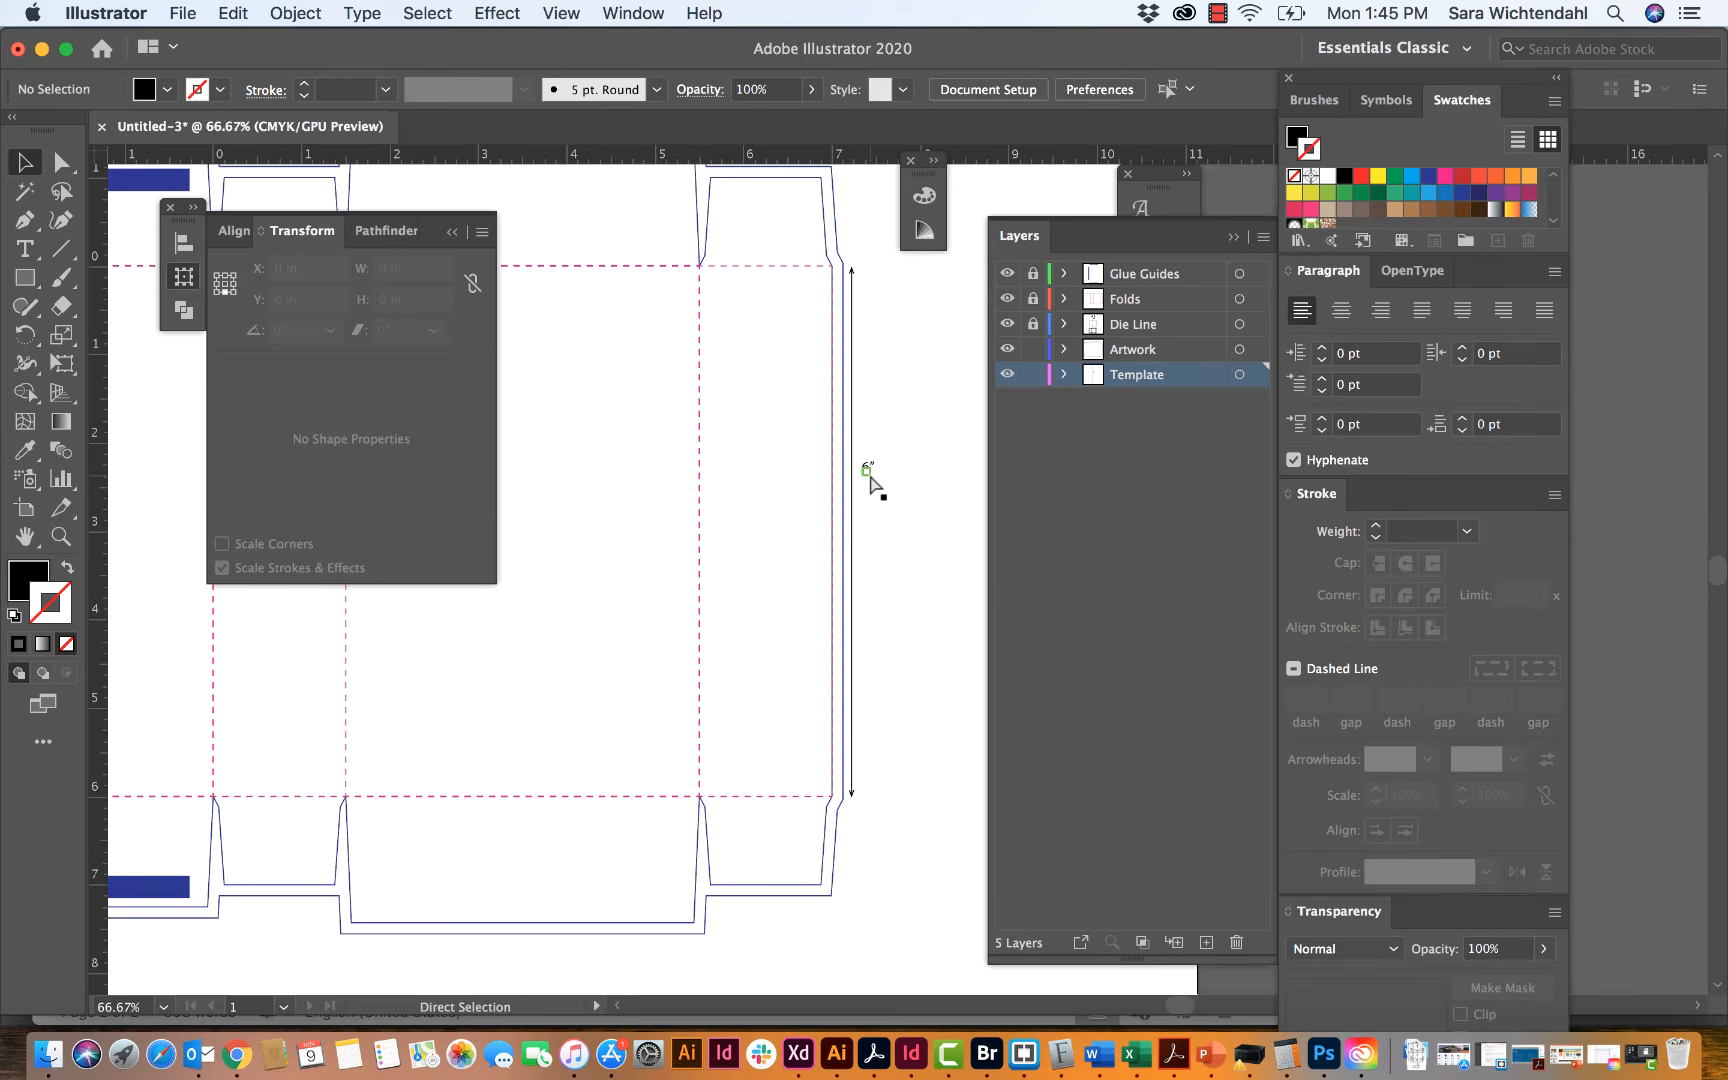
key("super+minus")
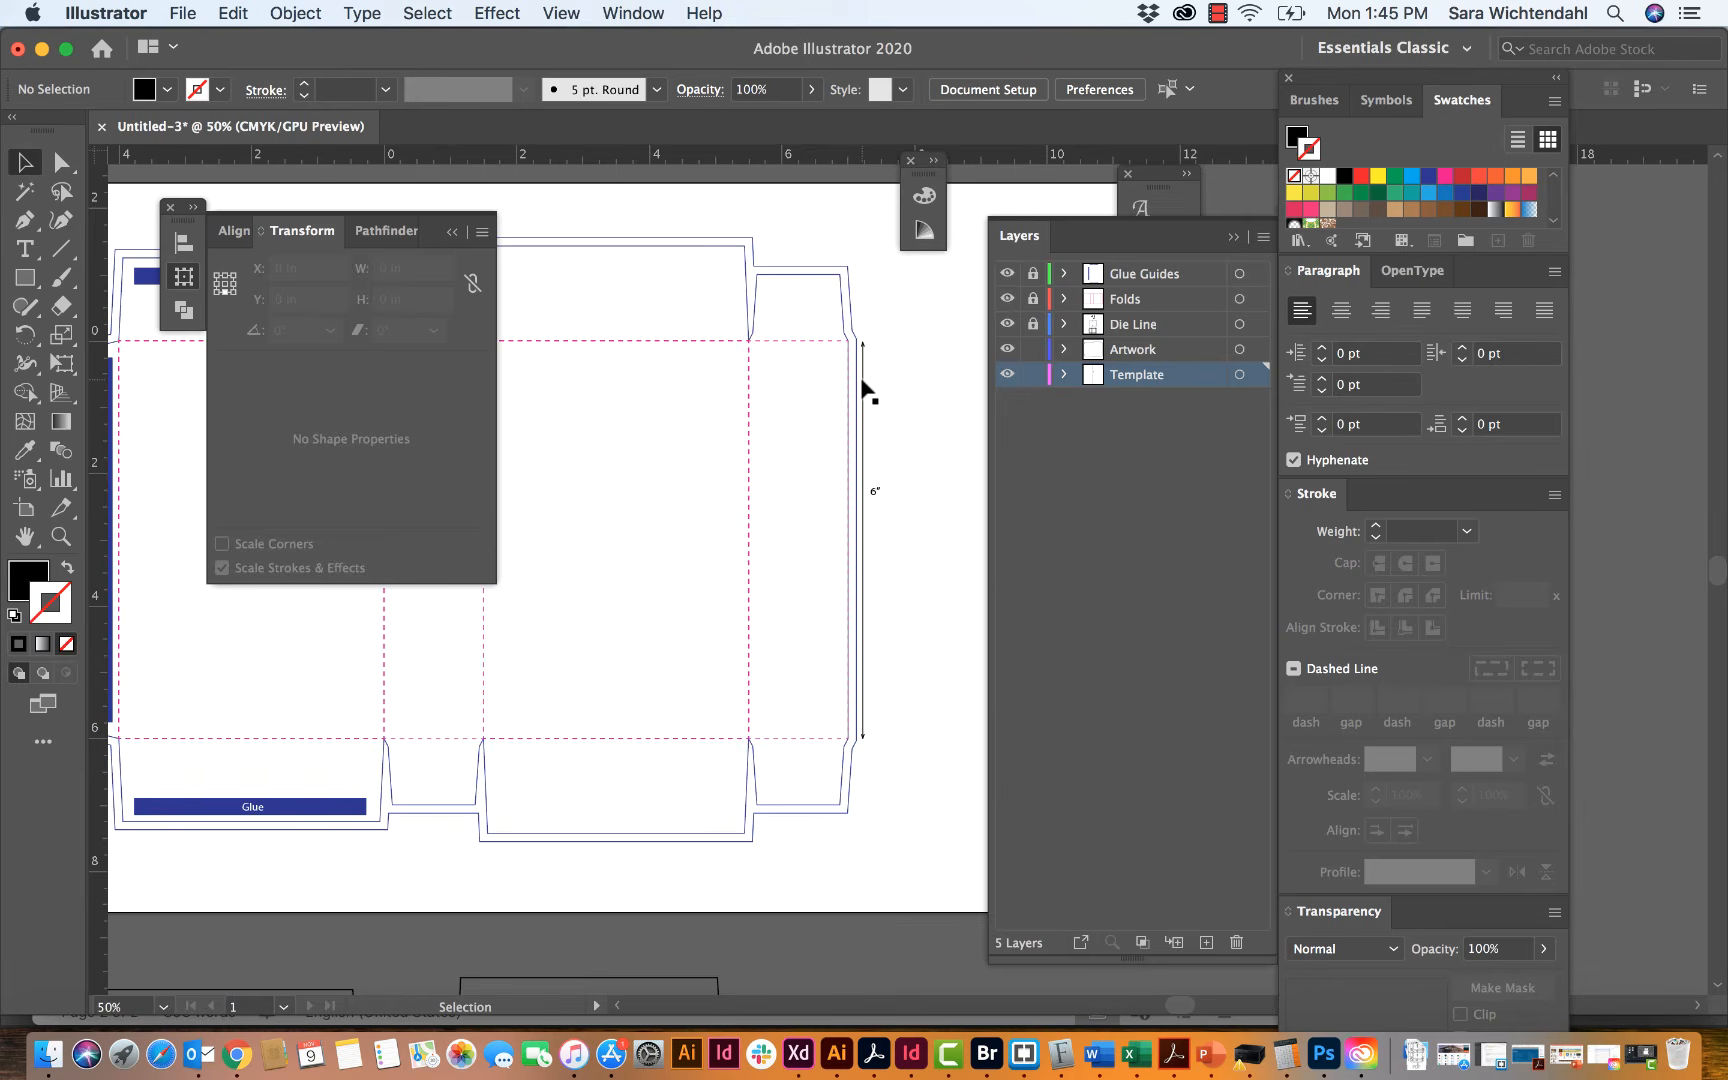
Step: Set the stroke weight of the 0.5" dimension line below the glue flap to 0.5 pt
scroll(868, 390, "down", 1)
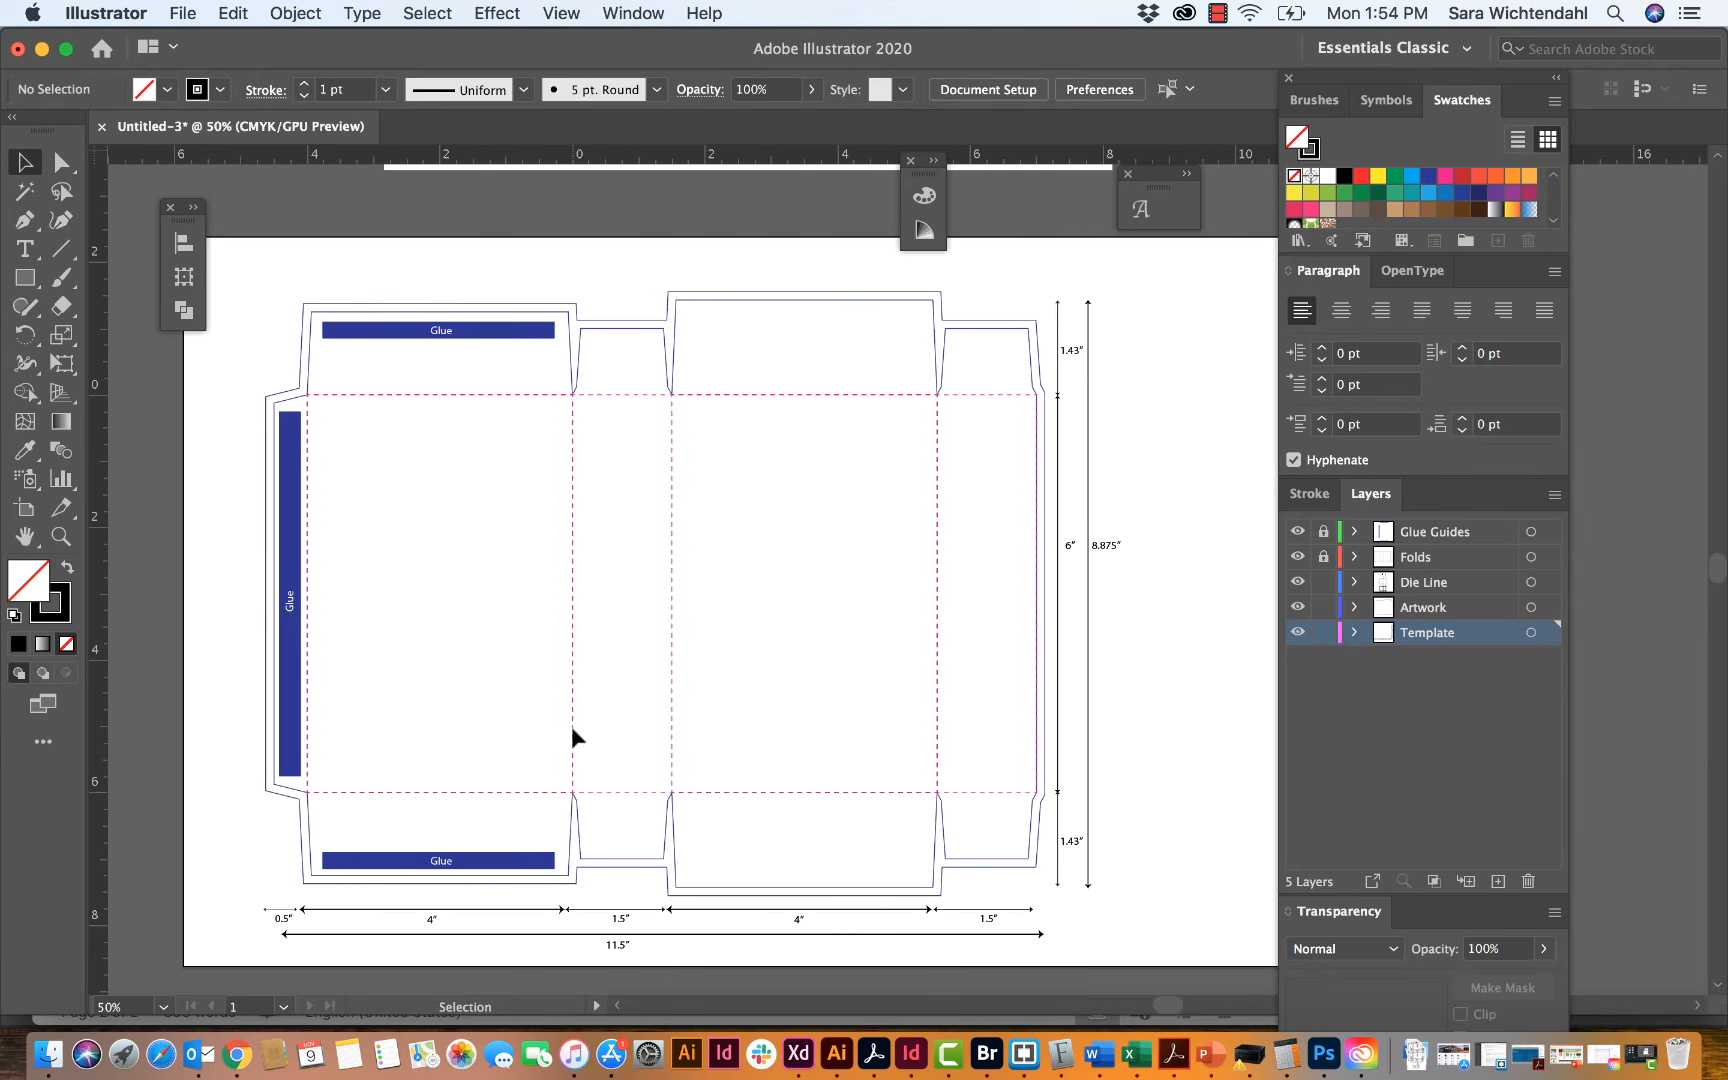
left_click(275, 910)
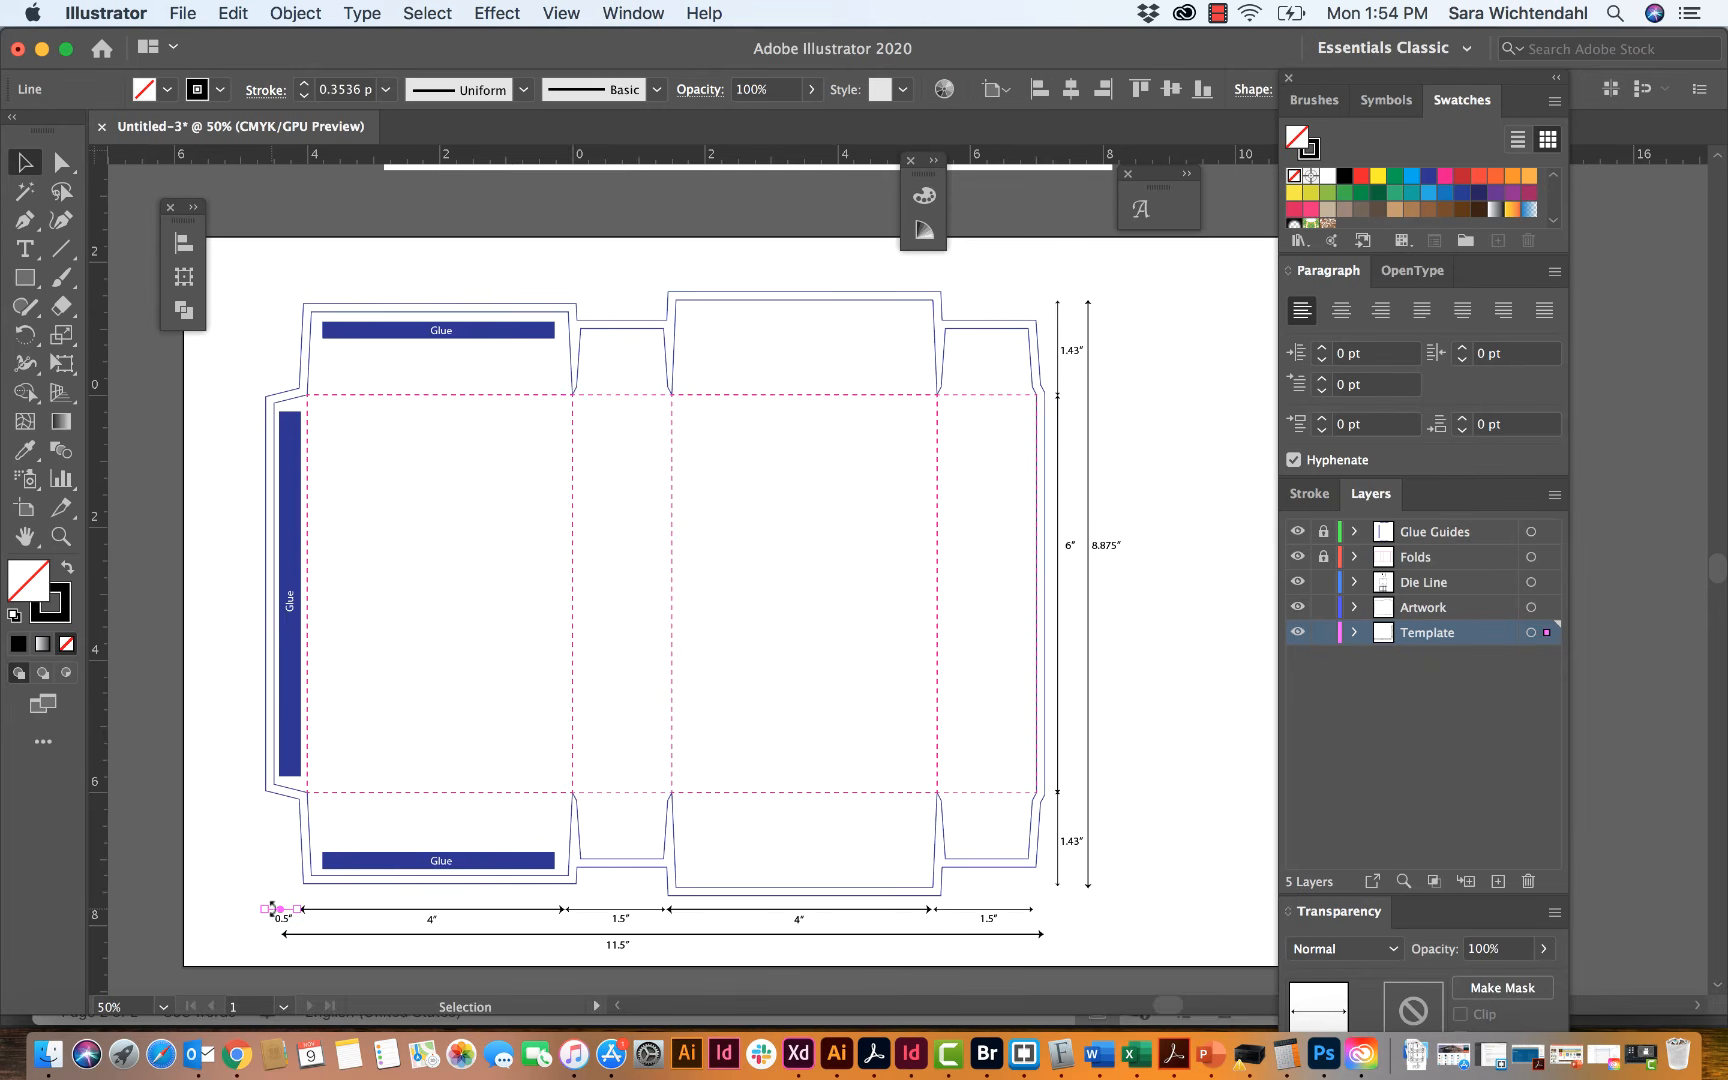
left_click(1309, 493)
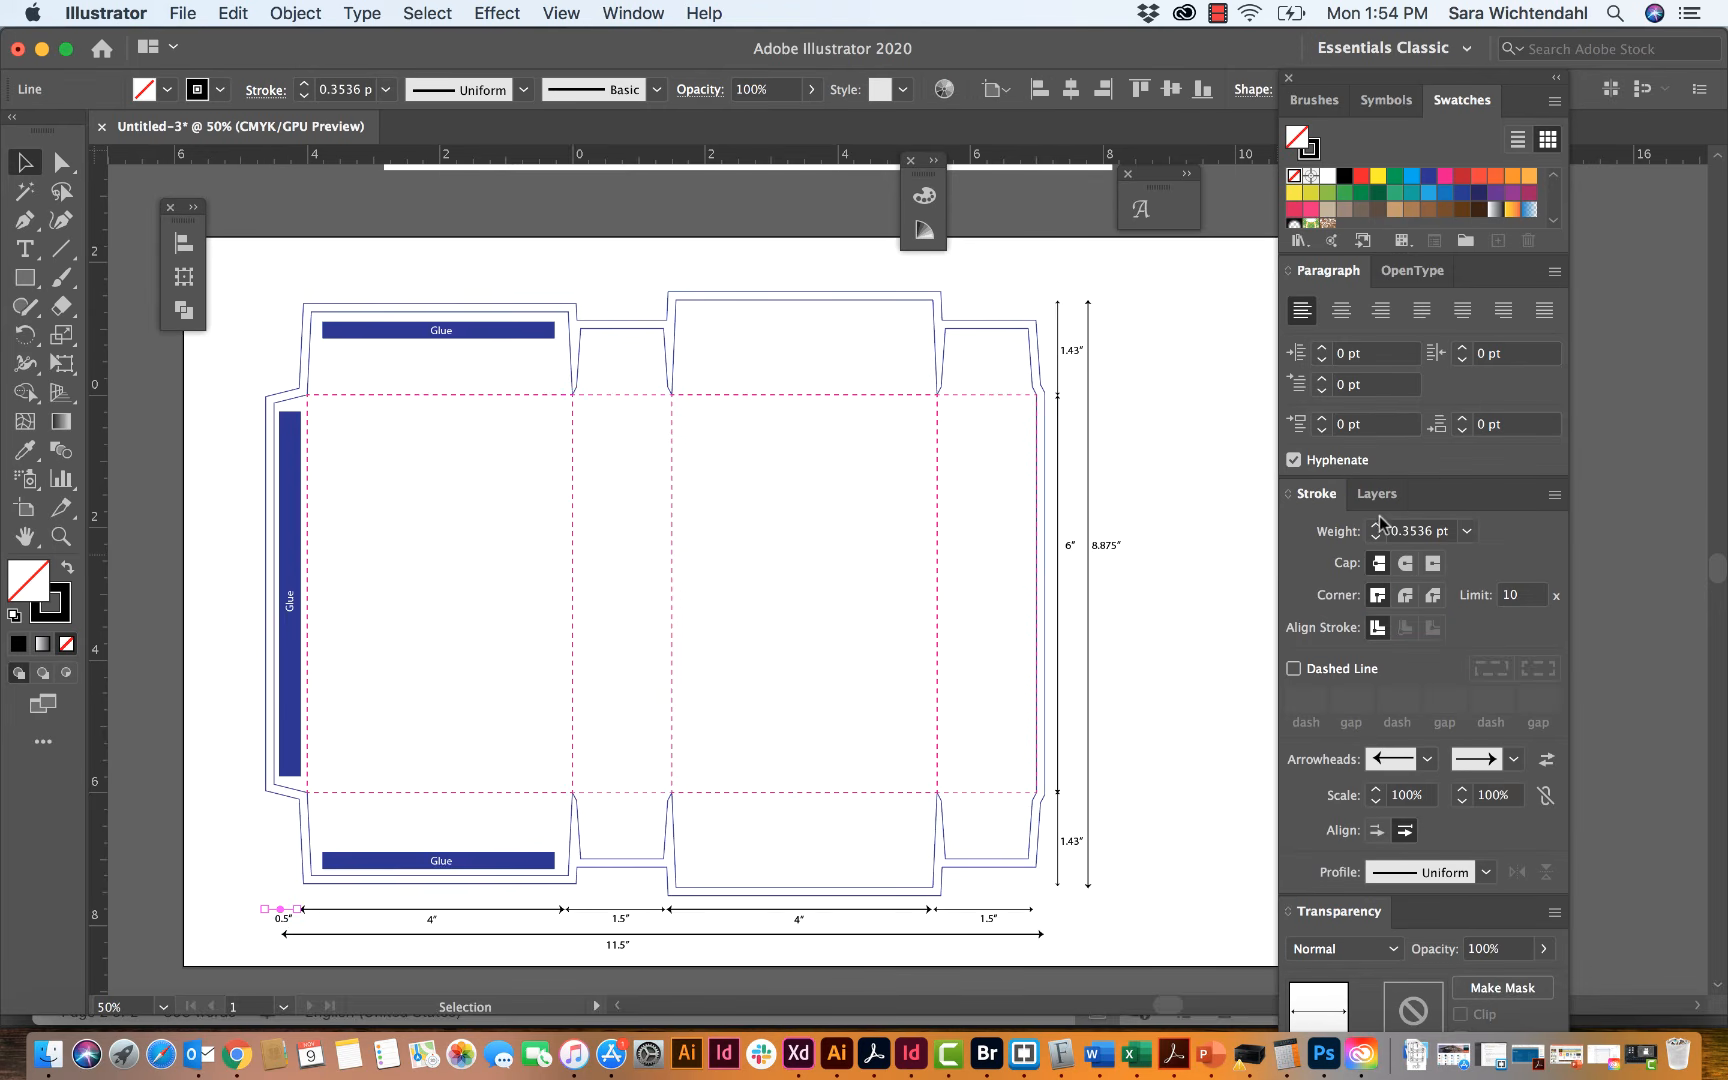
left_click(1469, 531)
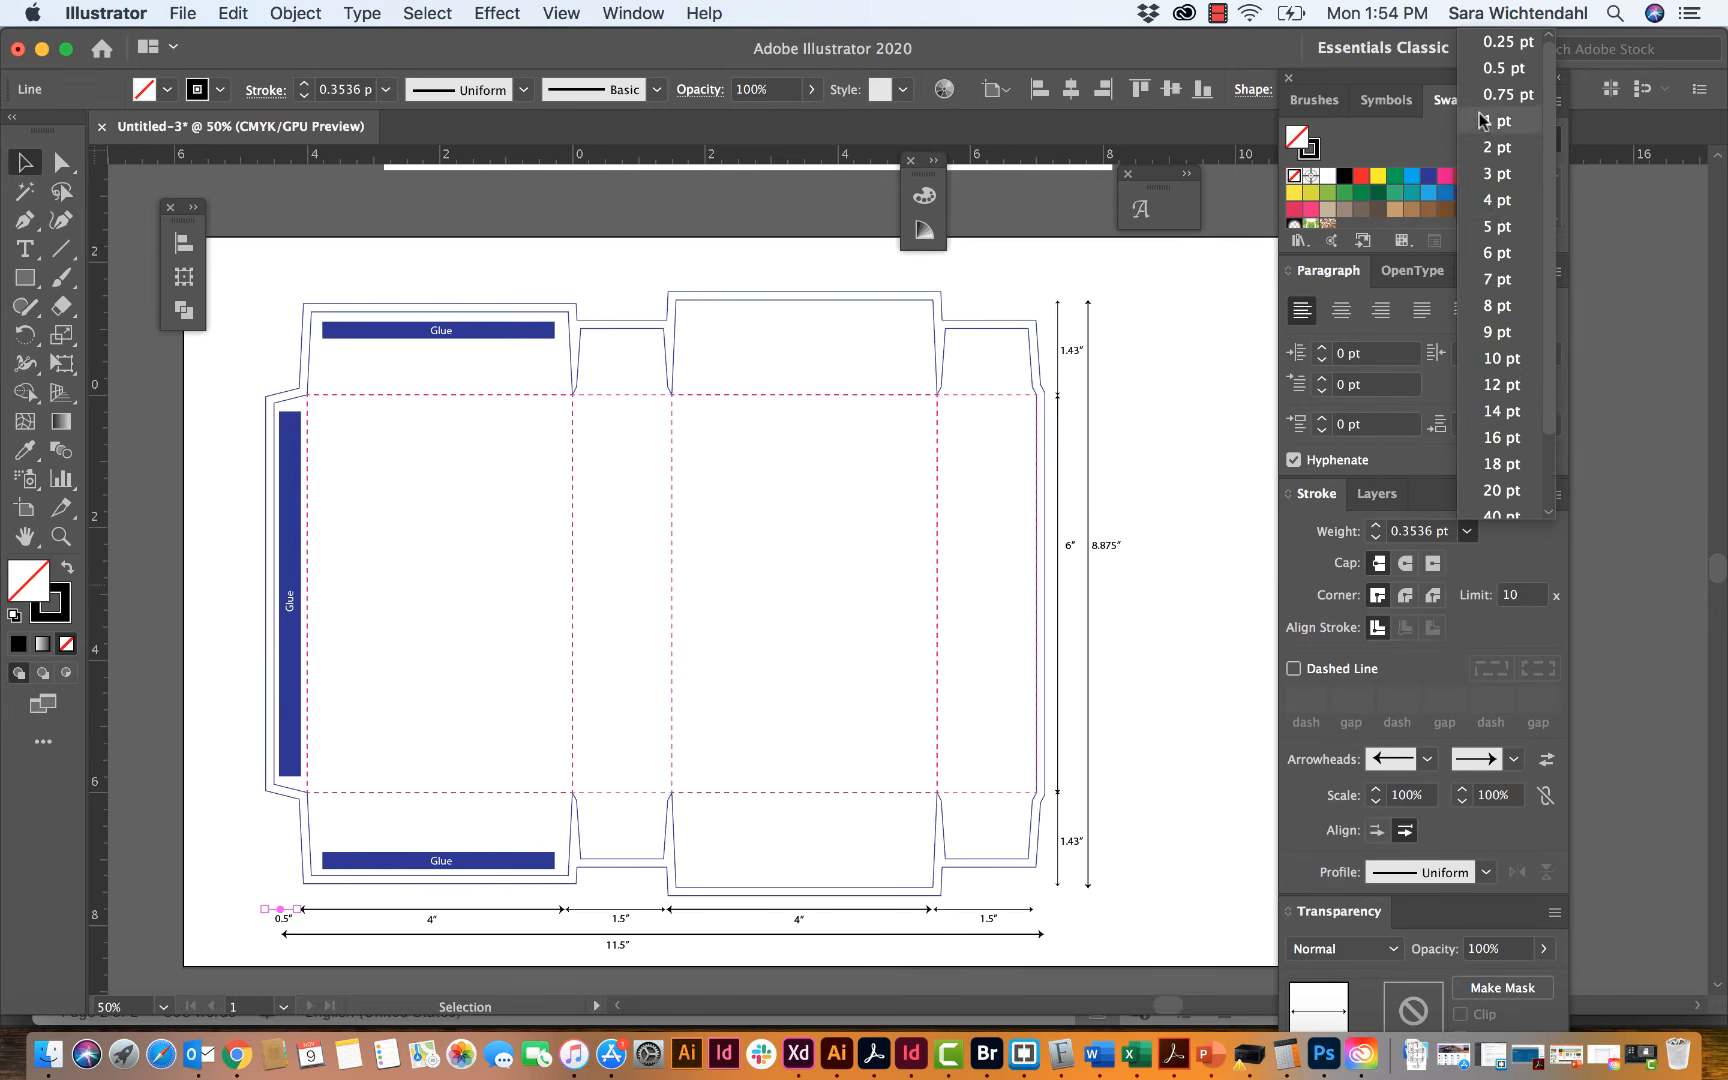
left_click(1500, 68)
left_click(254, 828)
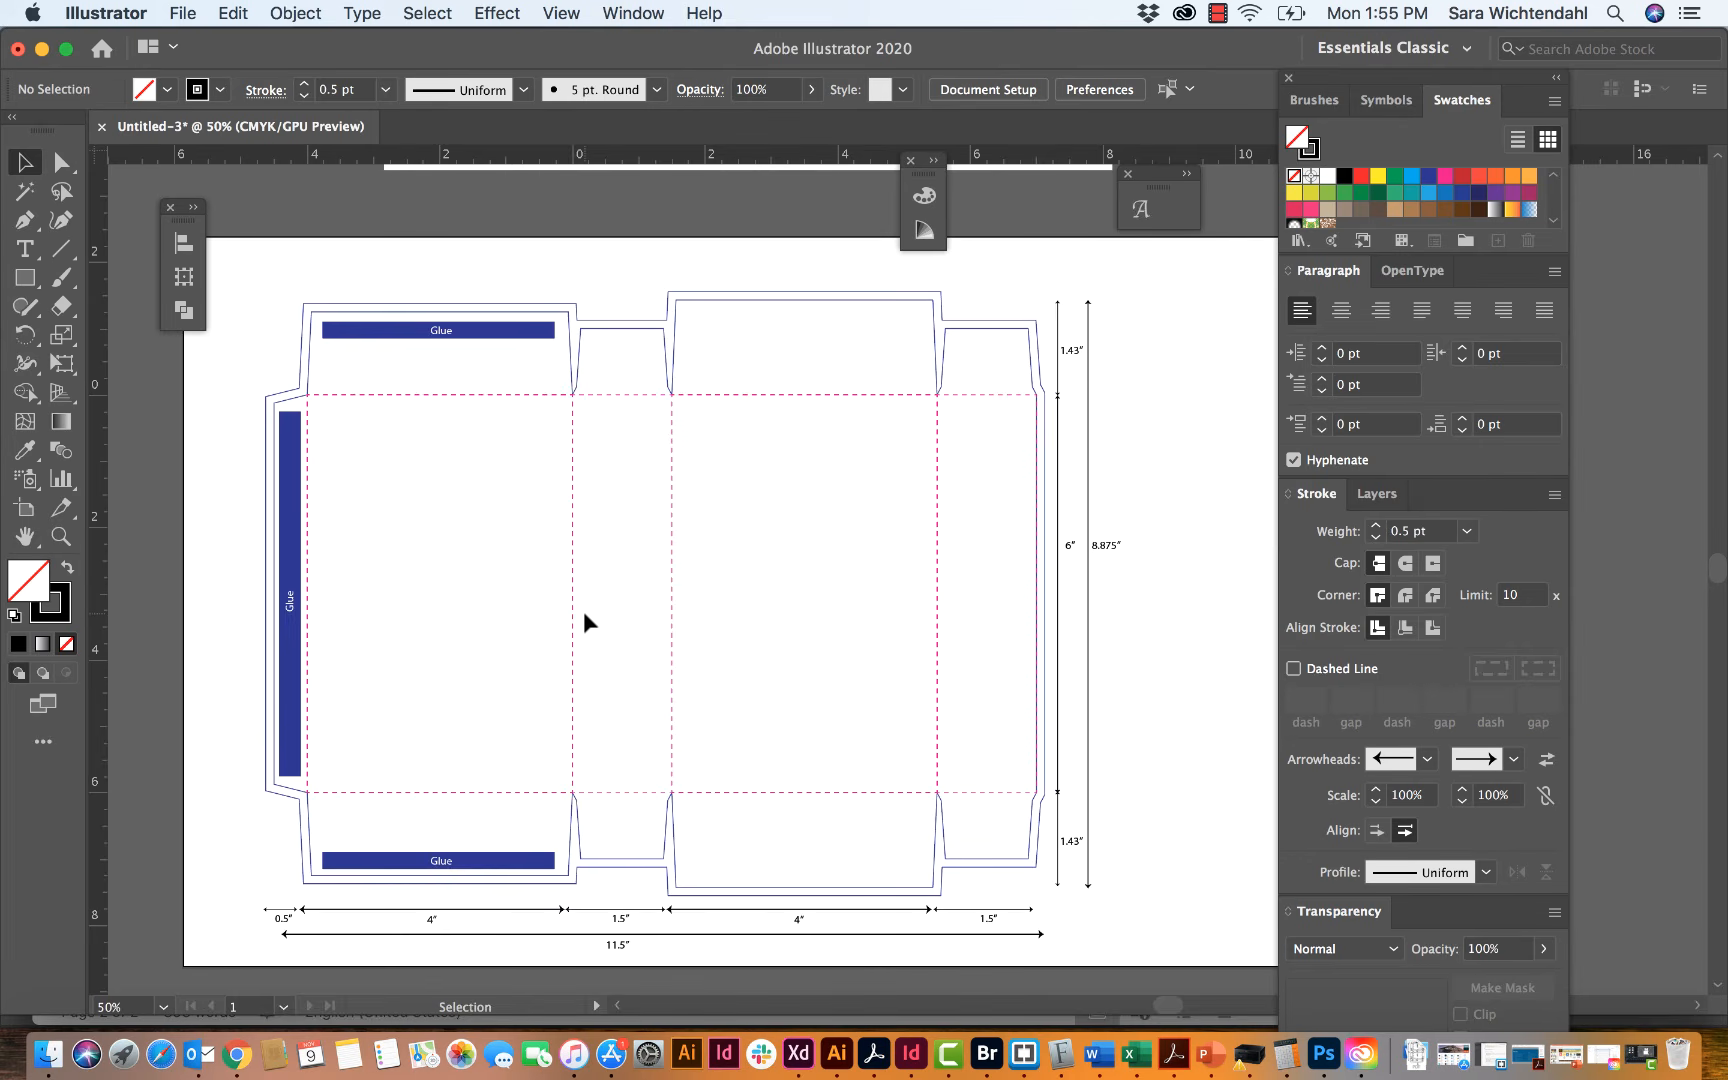
Step: Add a text label reading FRONT inside the wide front panel on the Template layer
left_click(1381, 494)
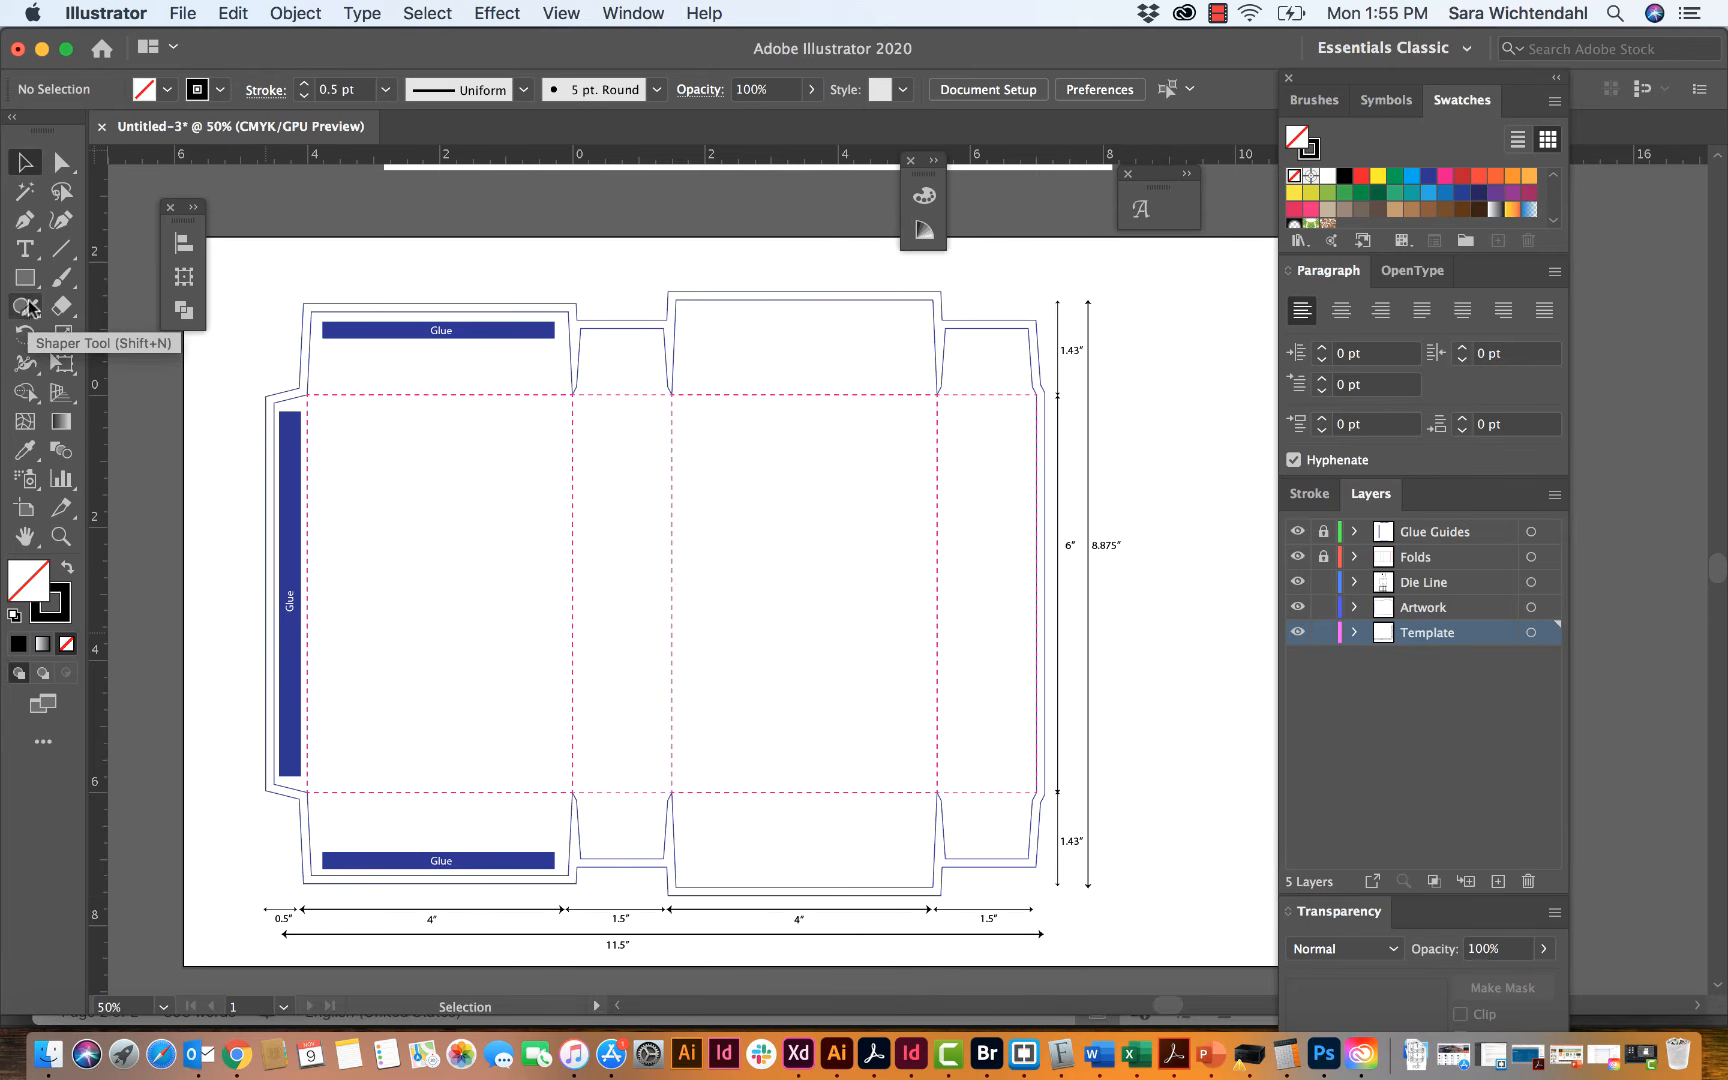
left_click(25, 248)
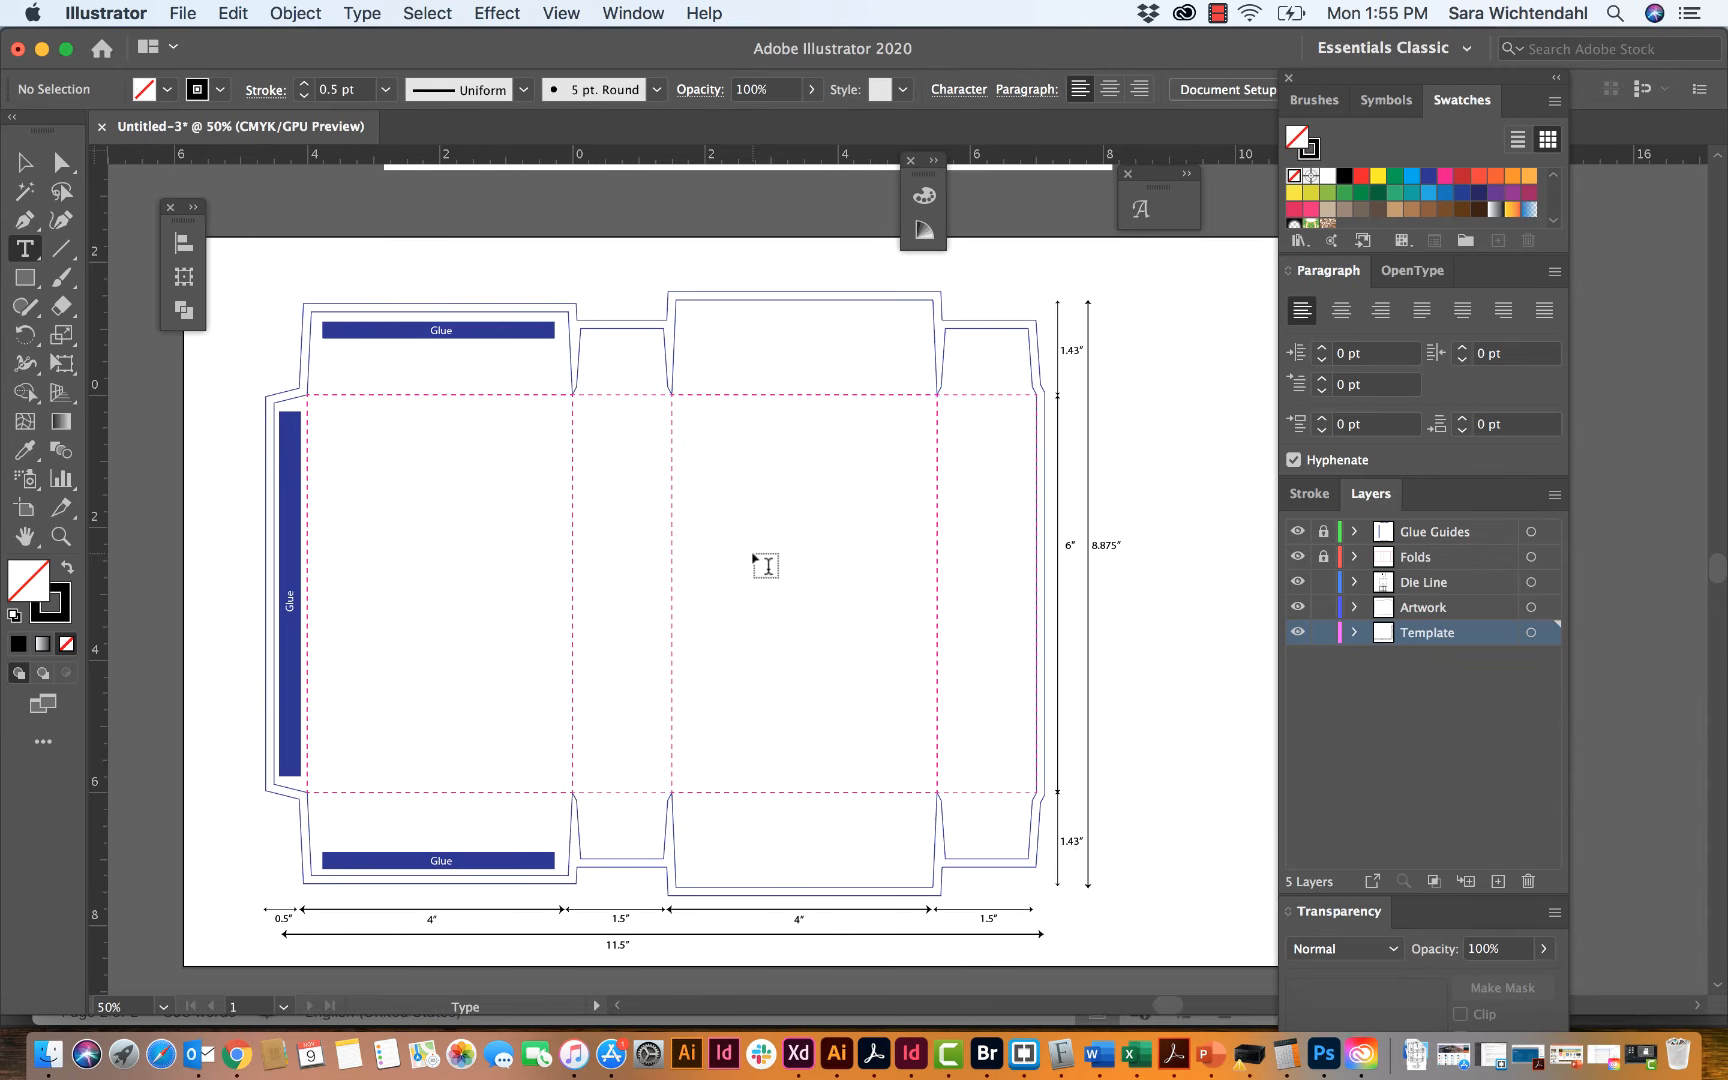
scroll(765, 566, "right", 5)
scroll(424, 505, "left", 5)
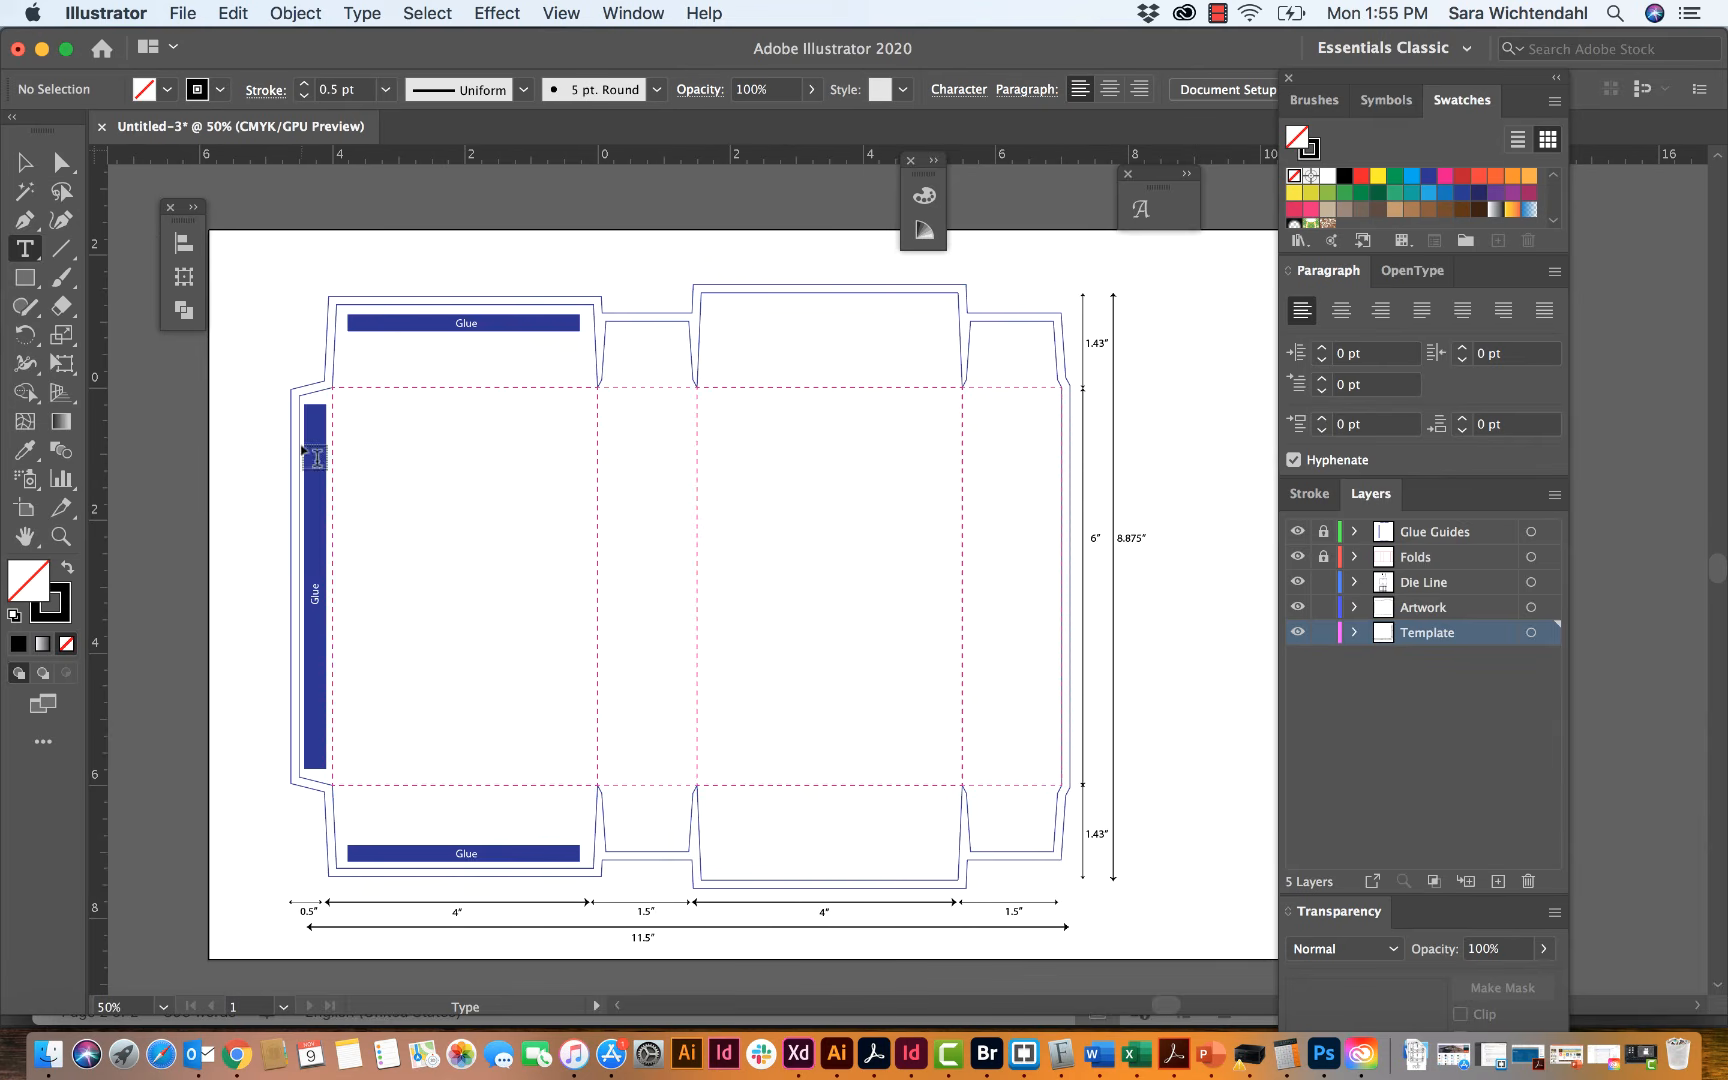
left_click(757, 568)
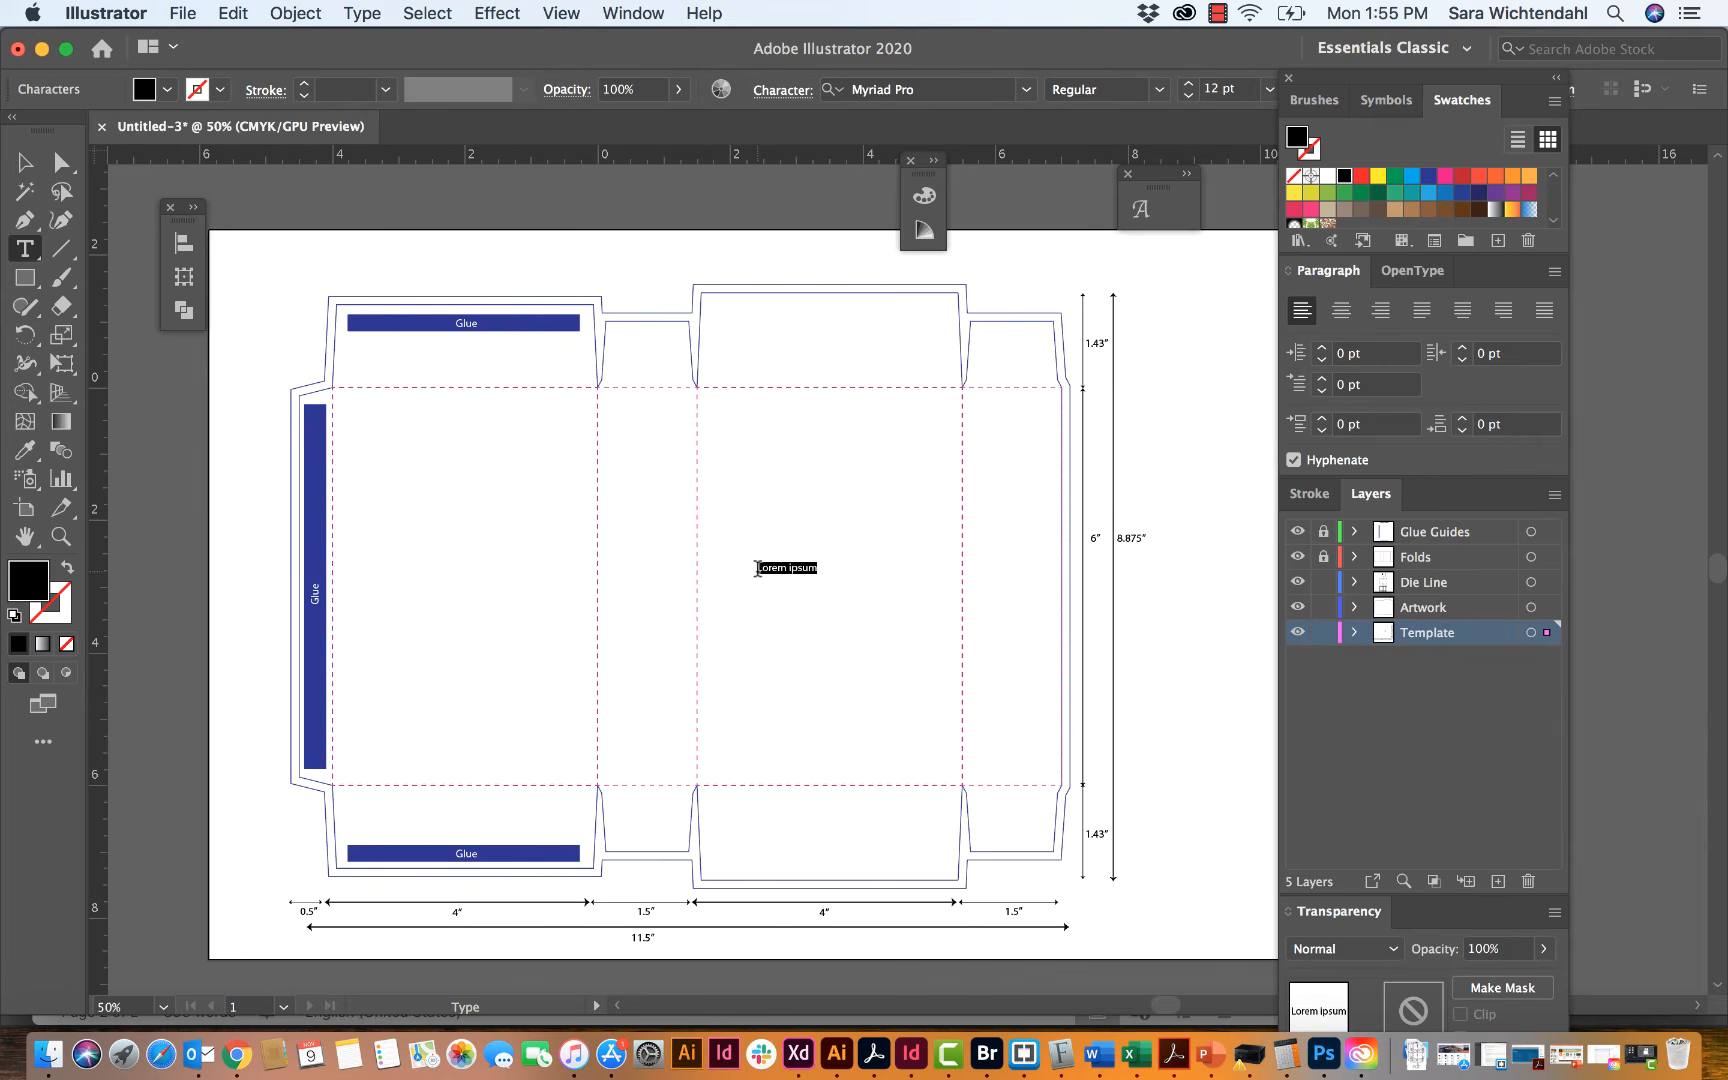
type("FRONT")
left_click(25, 161)
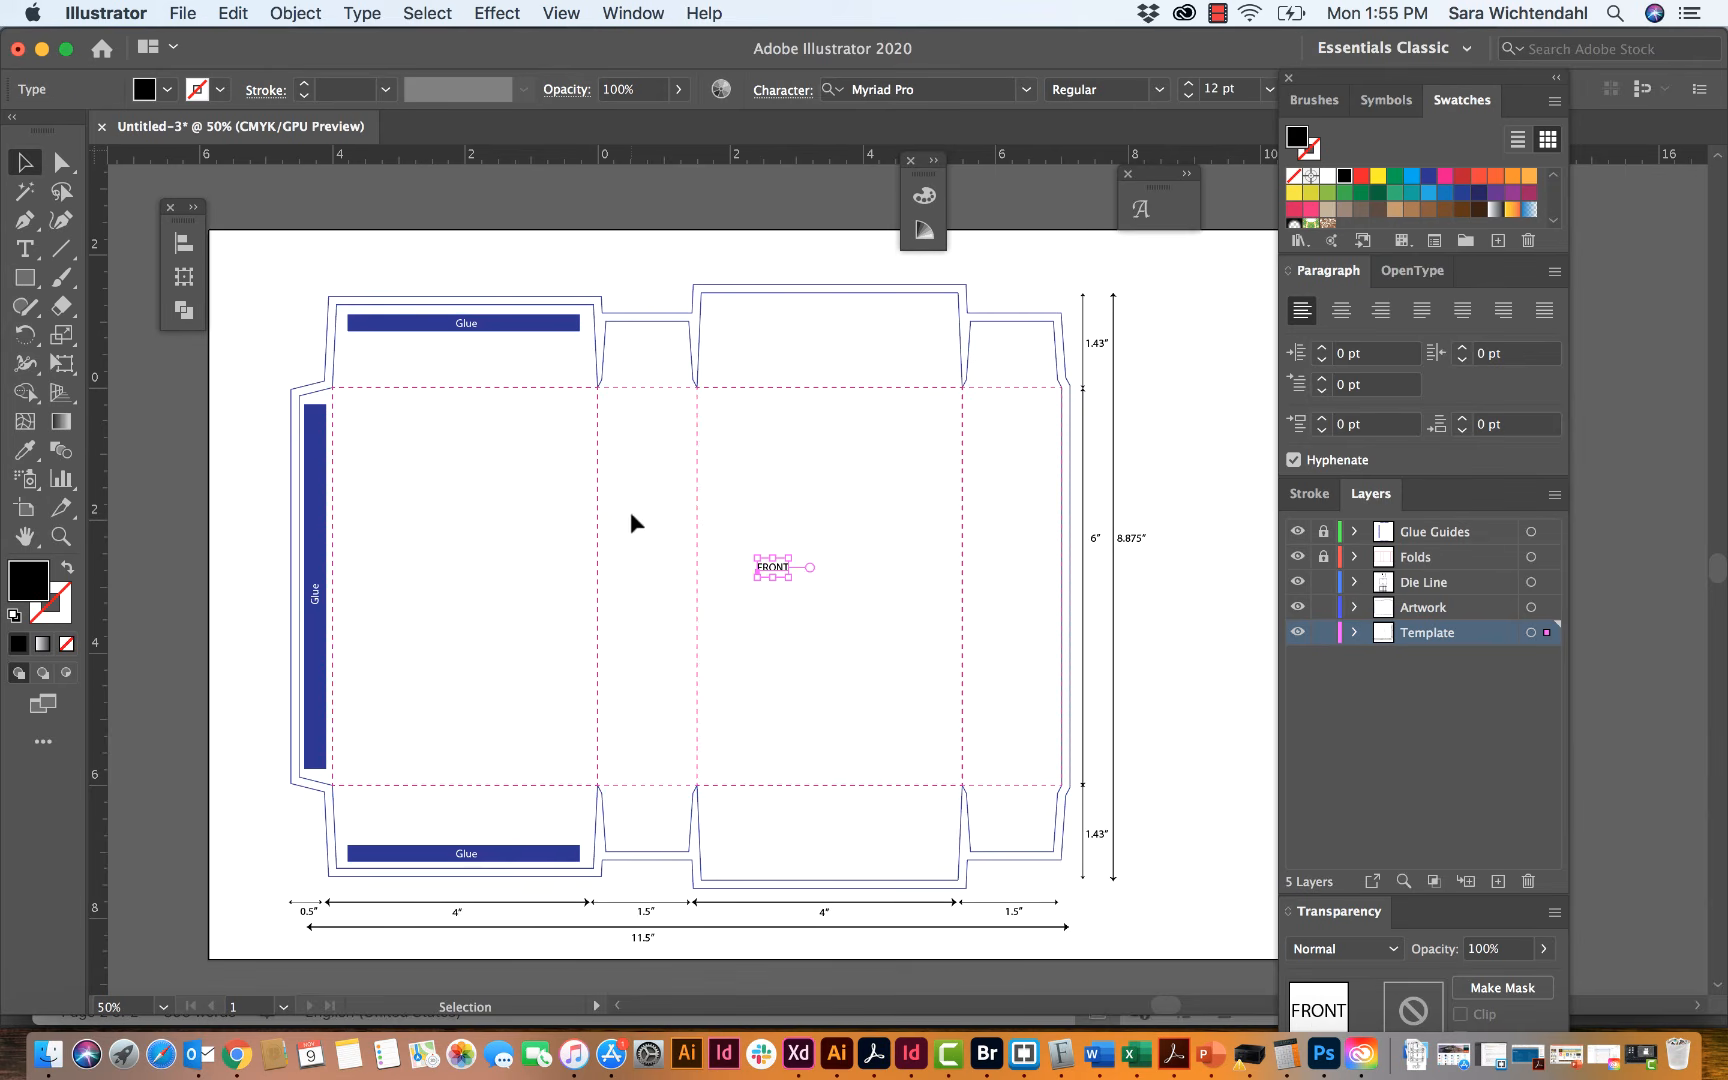
Step: Enlarge the FRONT label to about 41.5 pt, fill it with mid gray and centre it in its panel
left_click_drag(789, 558, 874, 588)
scroll(1381, 195, "down", 3)
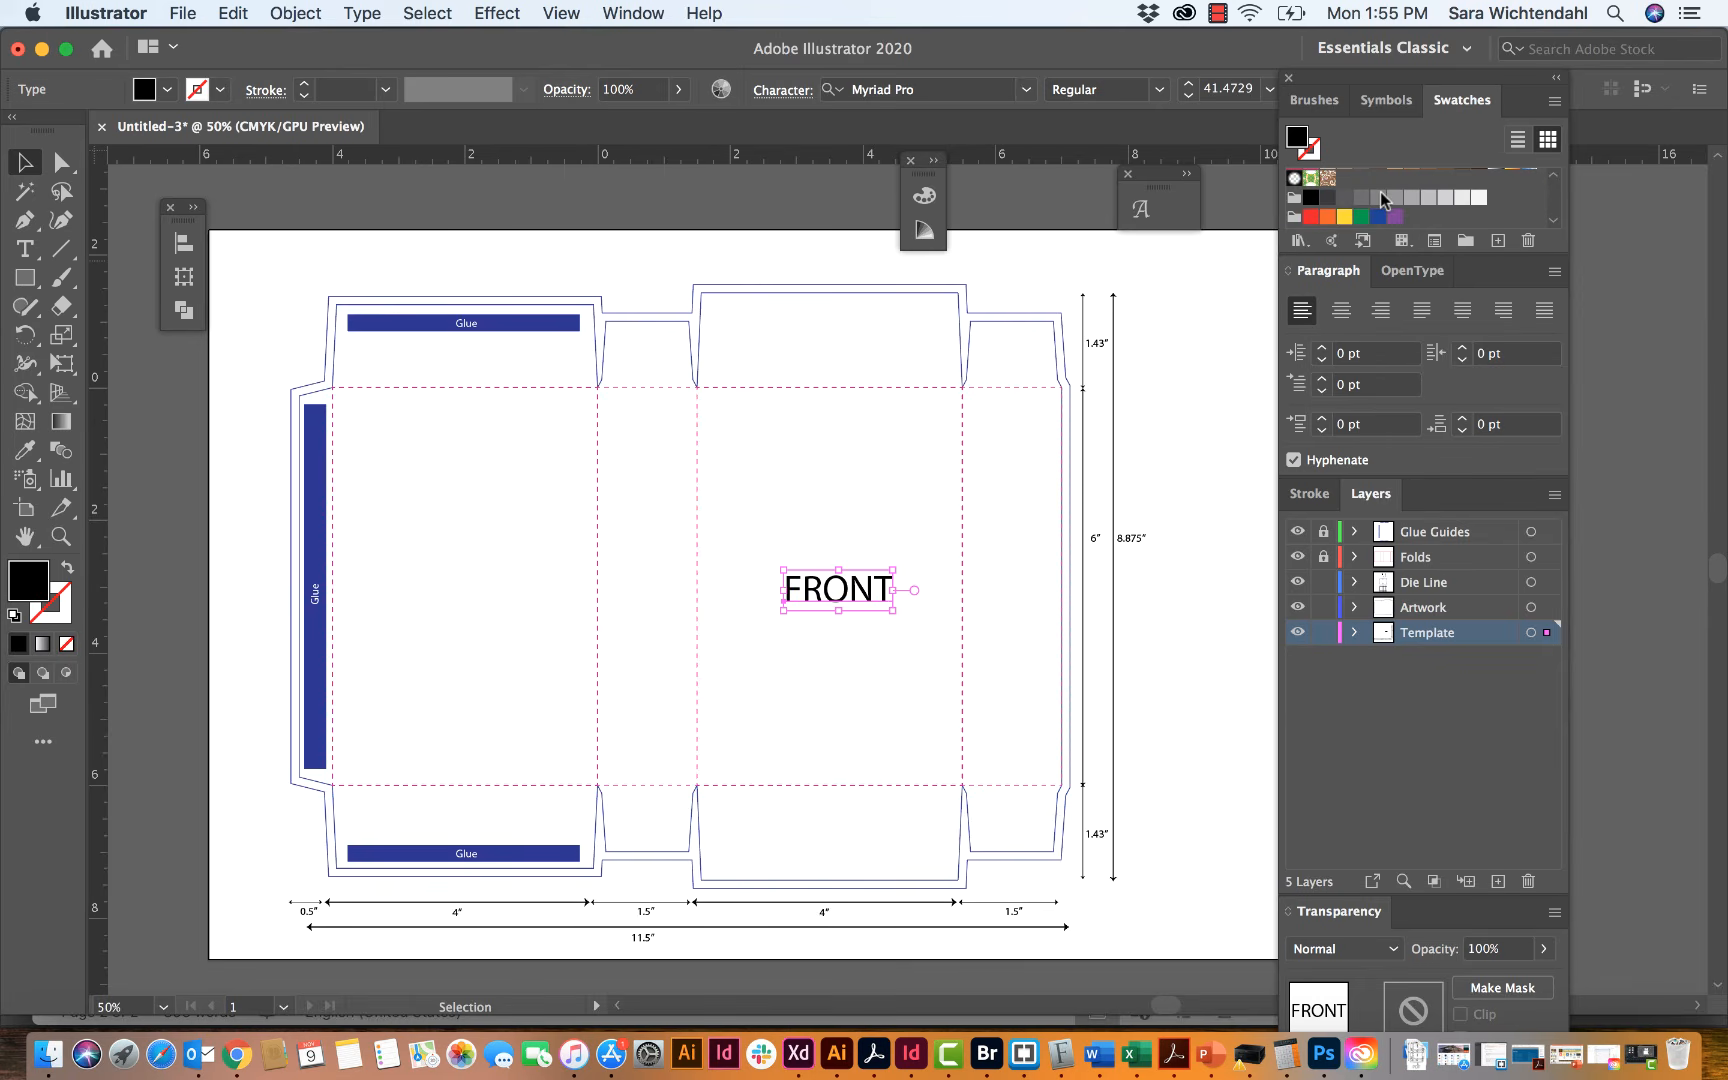
left_click(1361, 197)
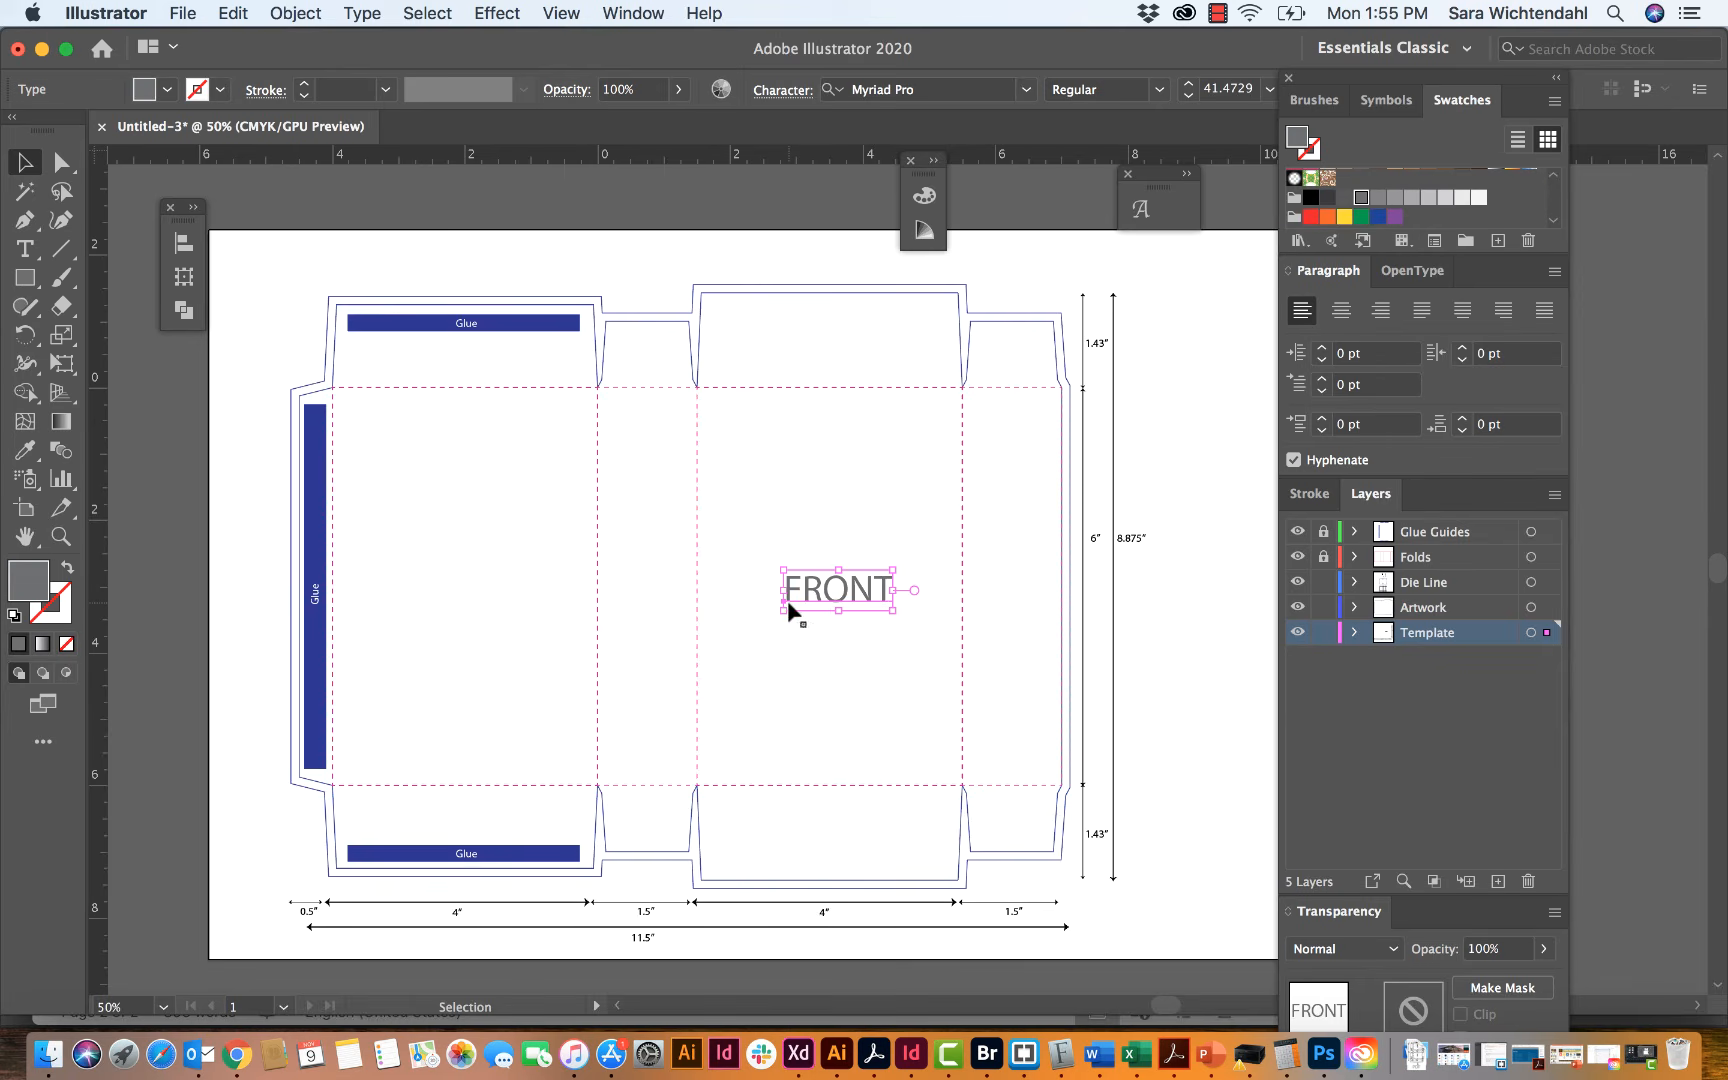
left_click_drag(830, 594, 821, 581)
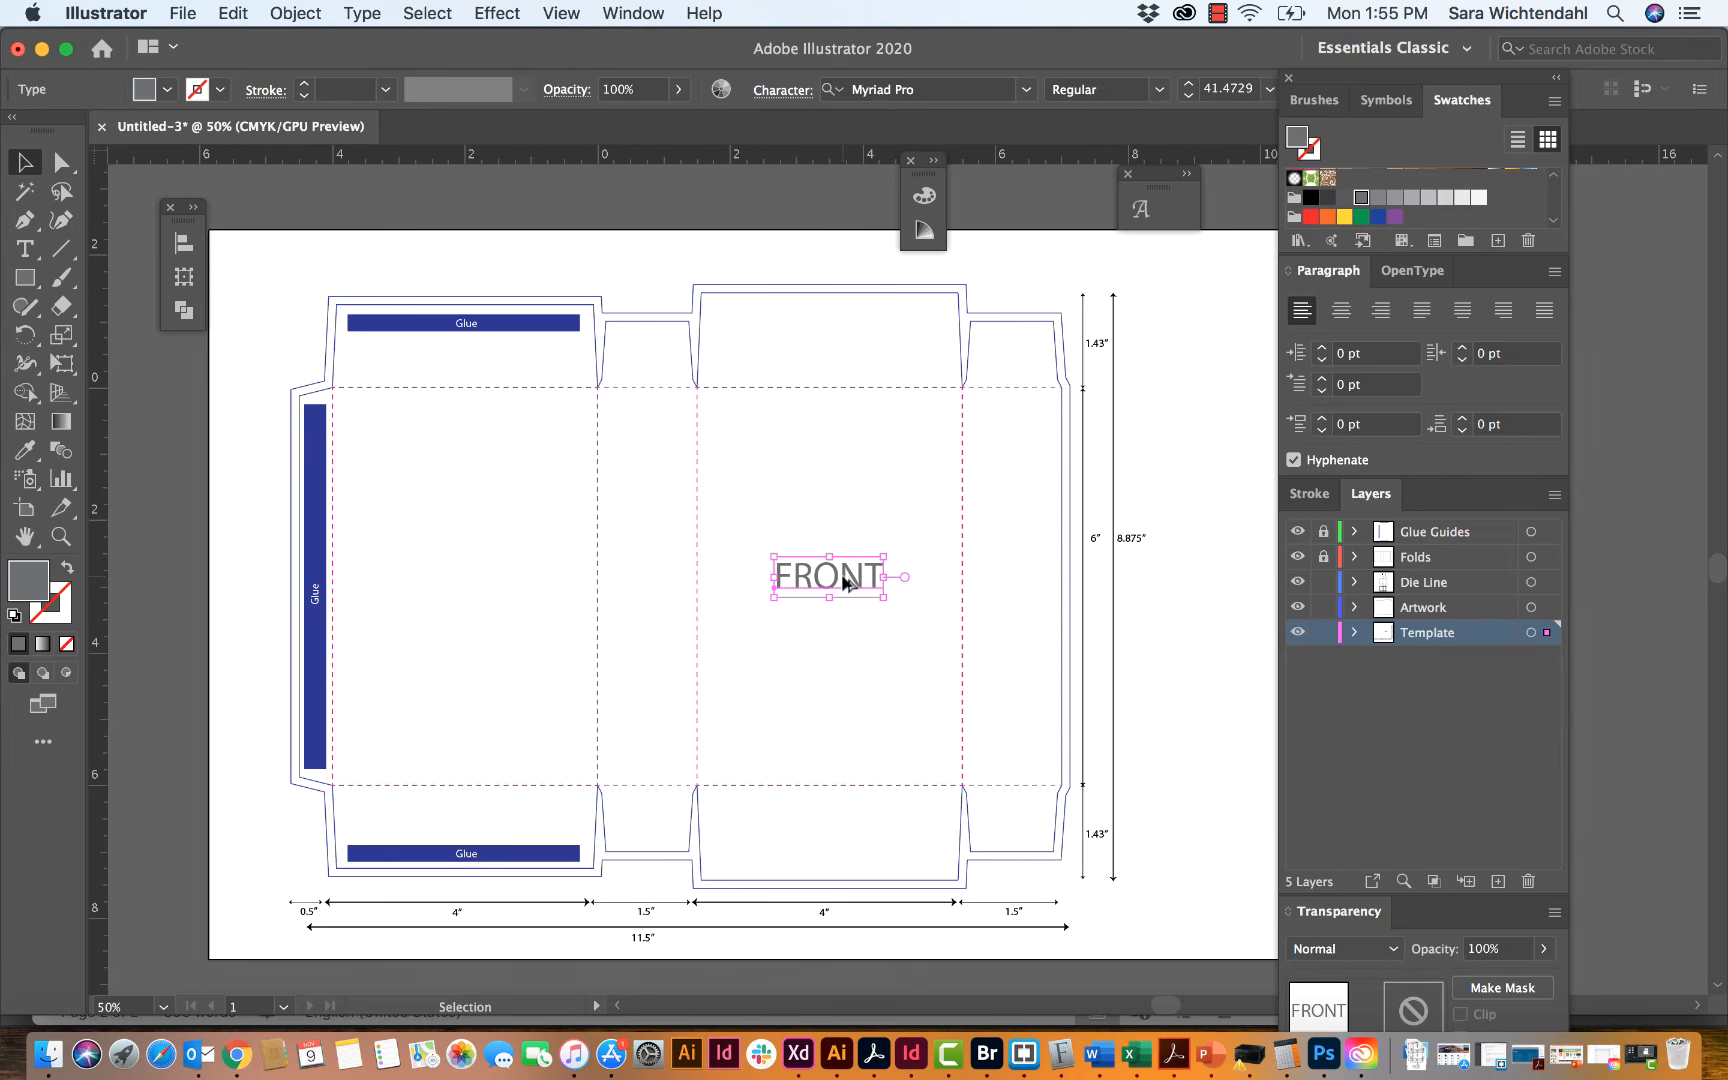
Step: Duplicate the FRONT label into the other wide panel, level with the original, and change the copy's text to BACK
left_click_drag(841, 574, 491, 576)
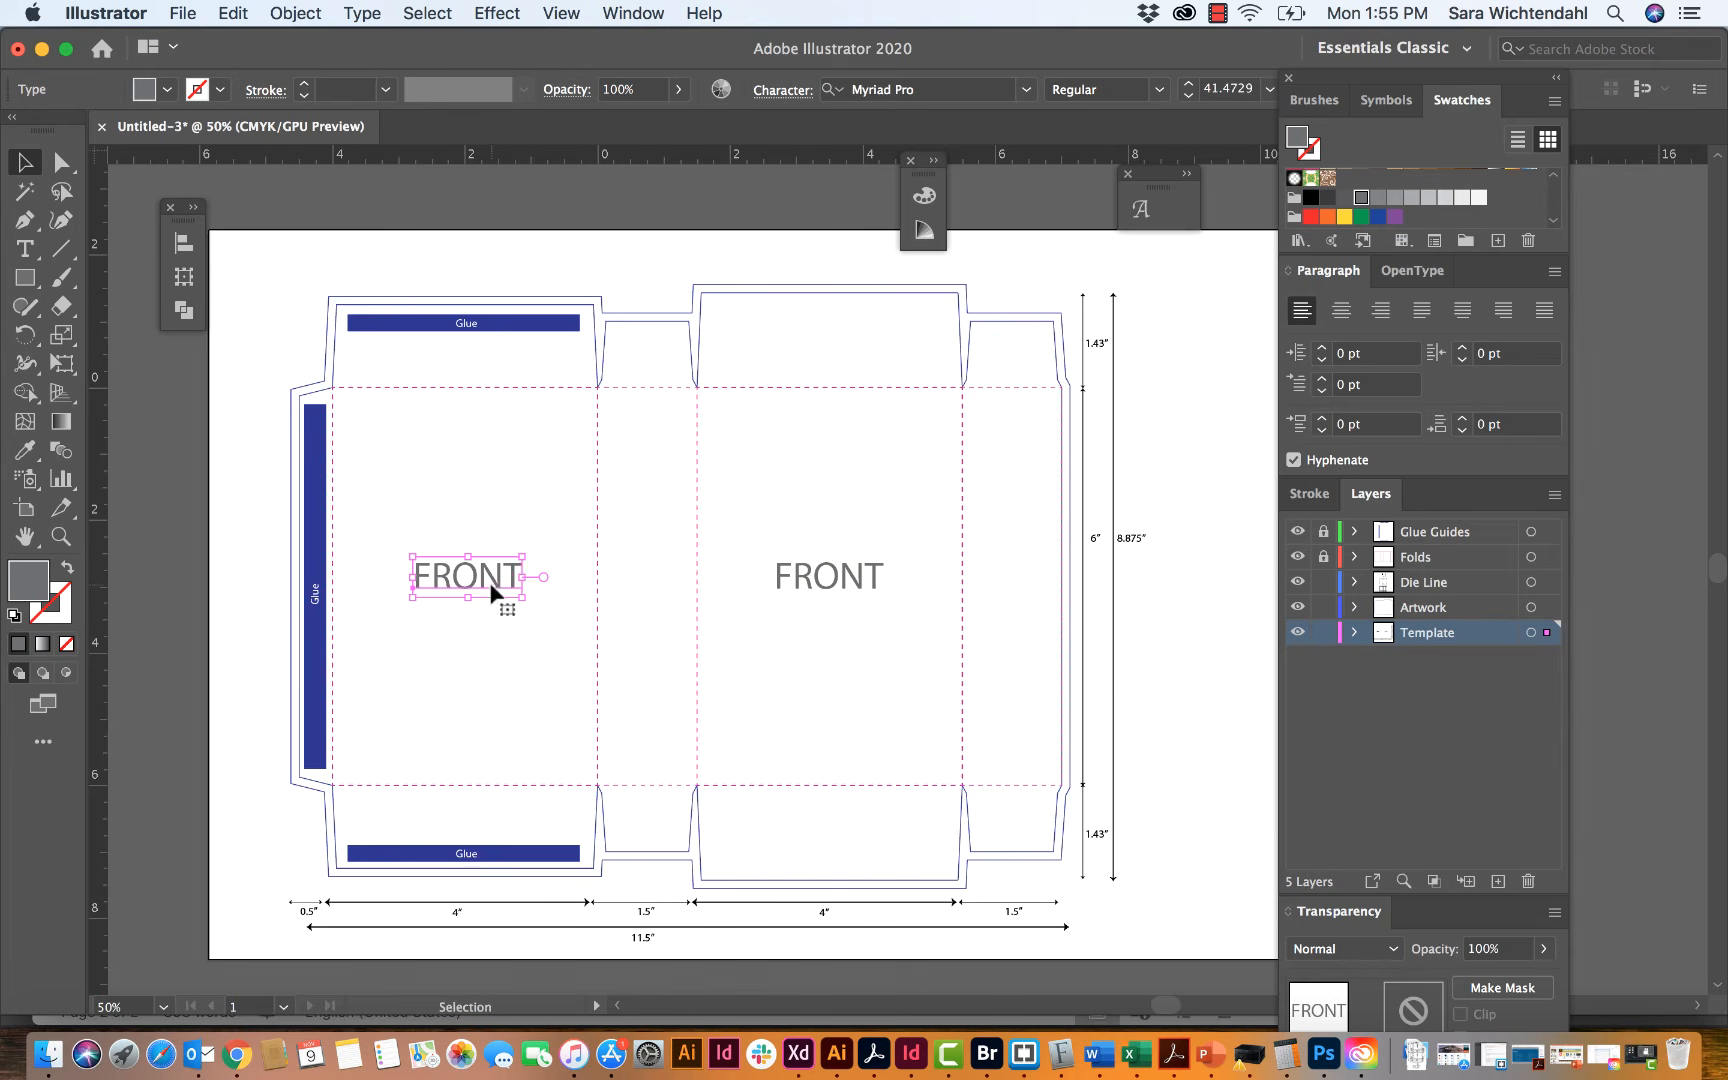
key("t")
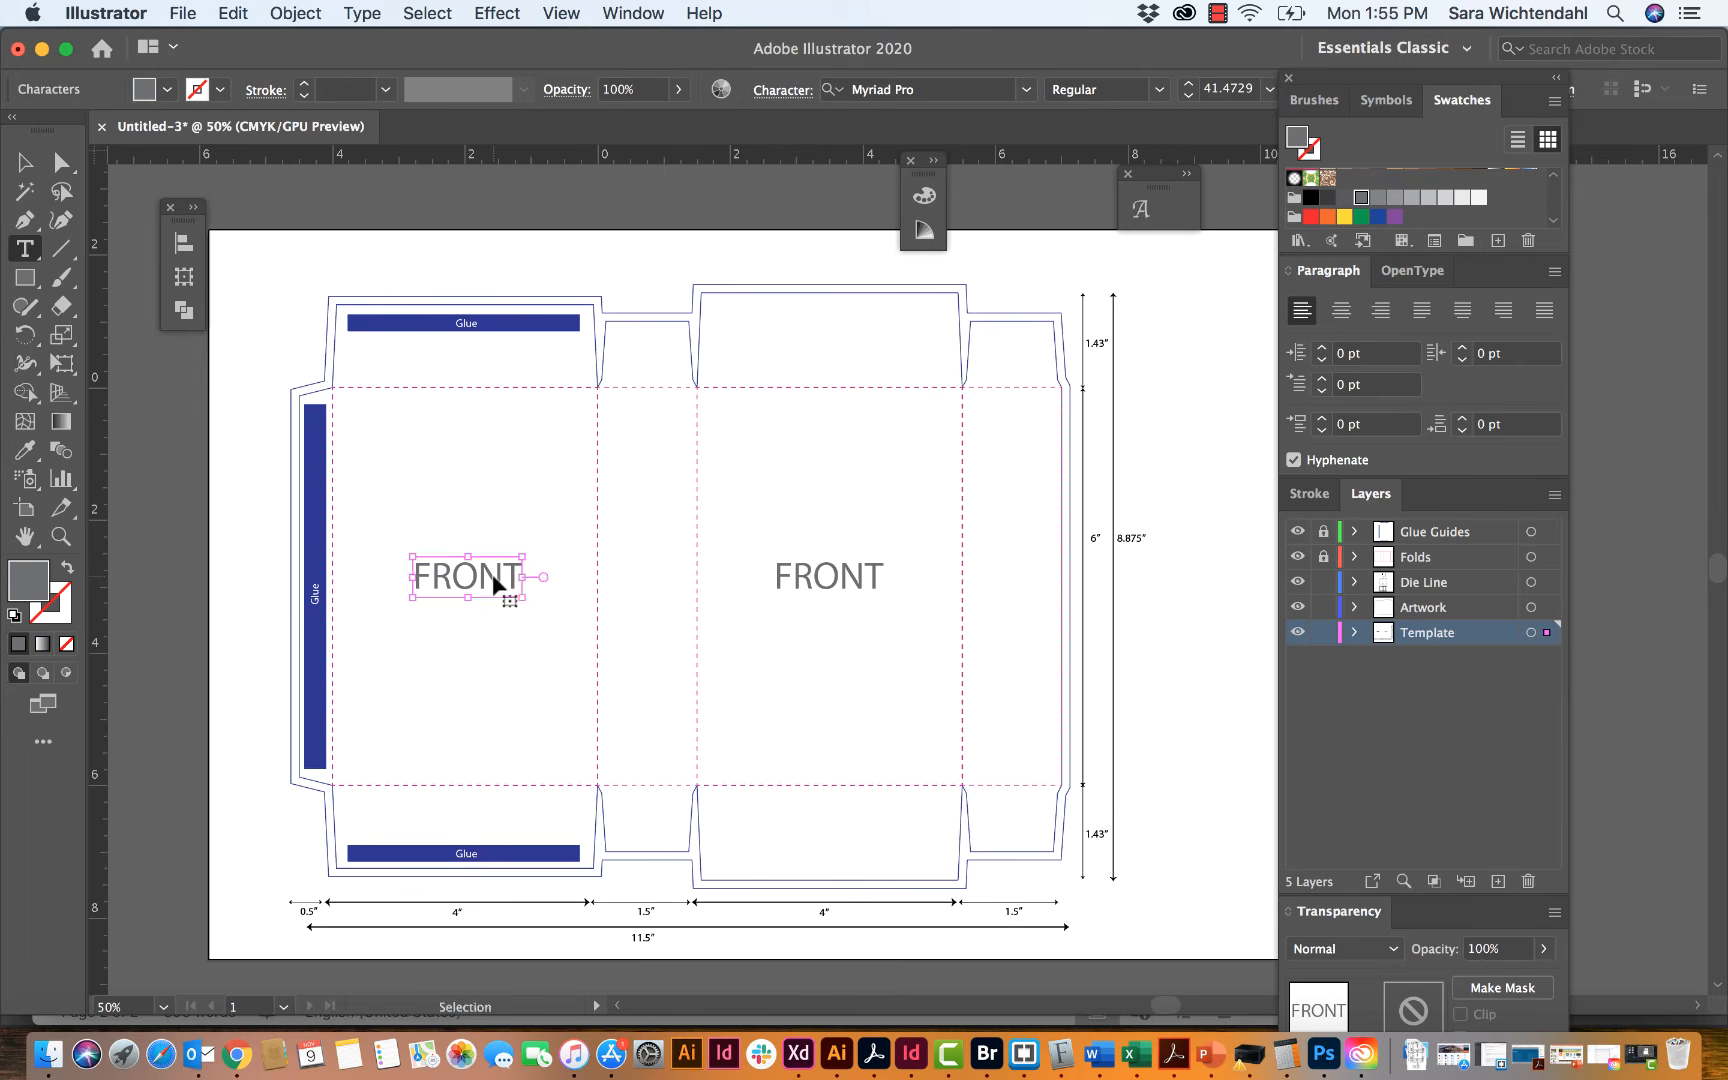
double_click(491, 574)
type("BACK")
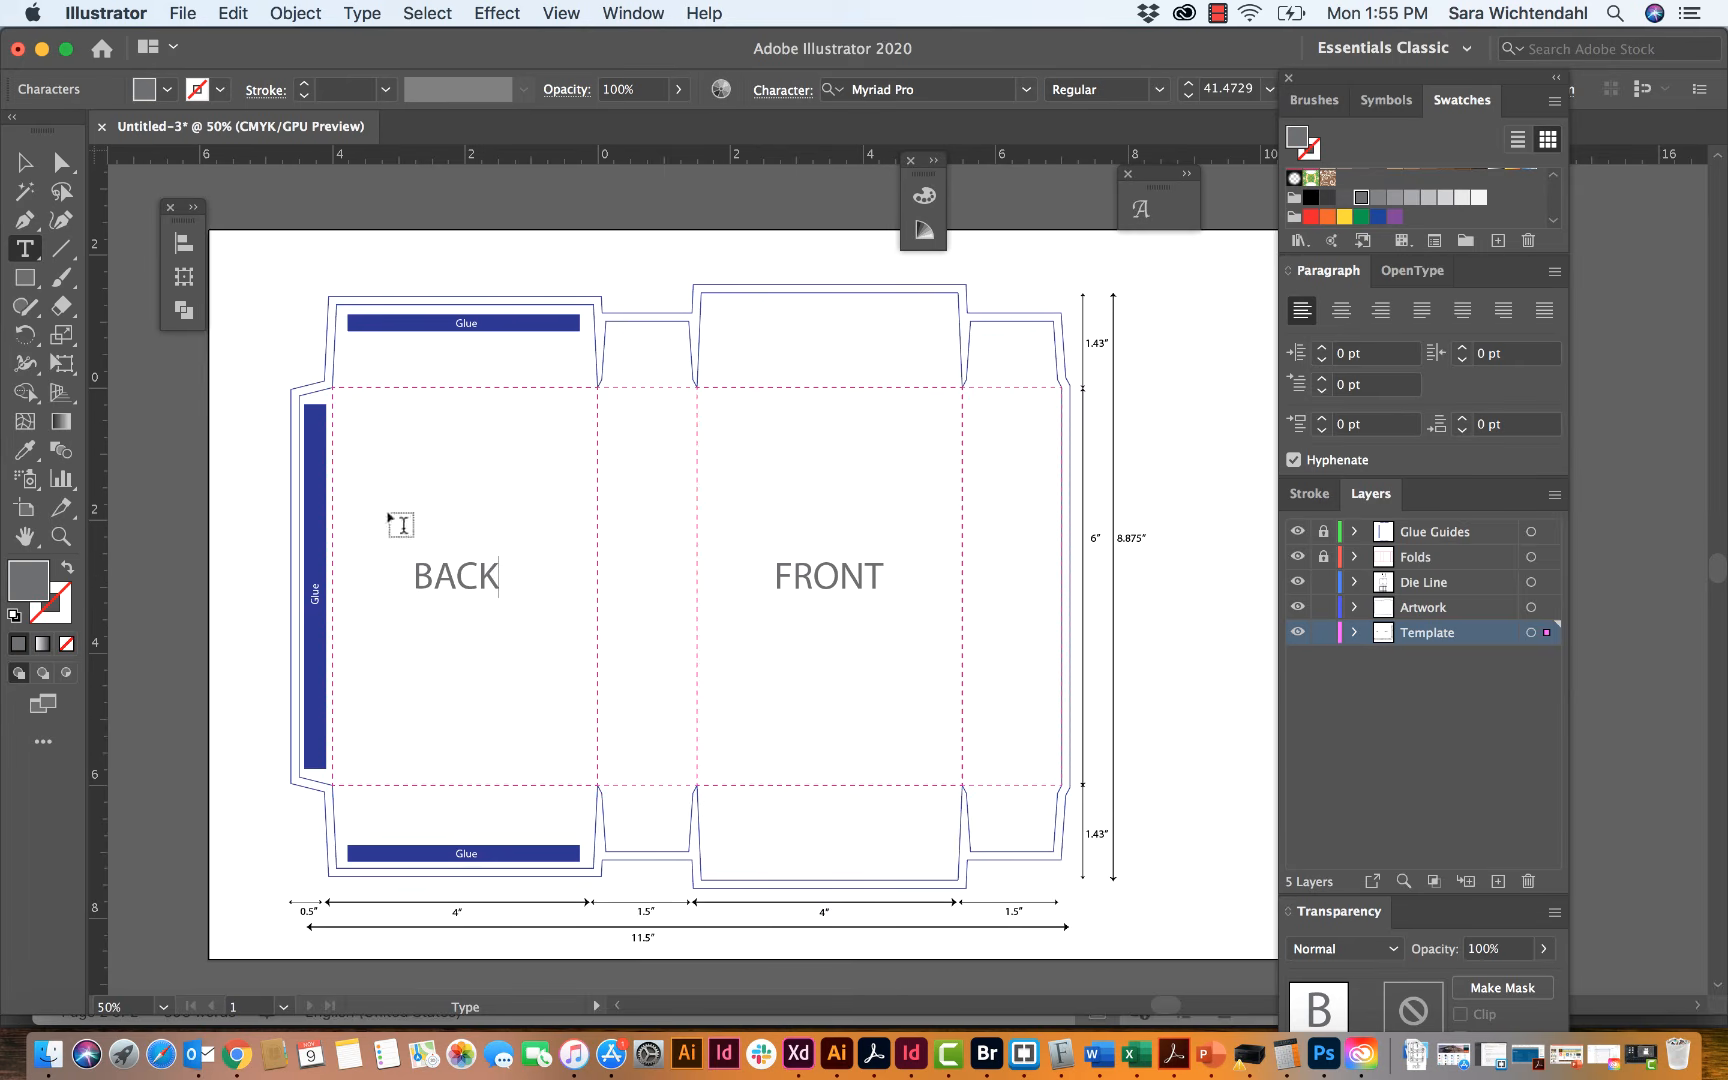
left_click(22, 163)
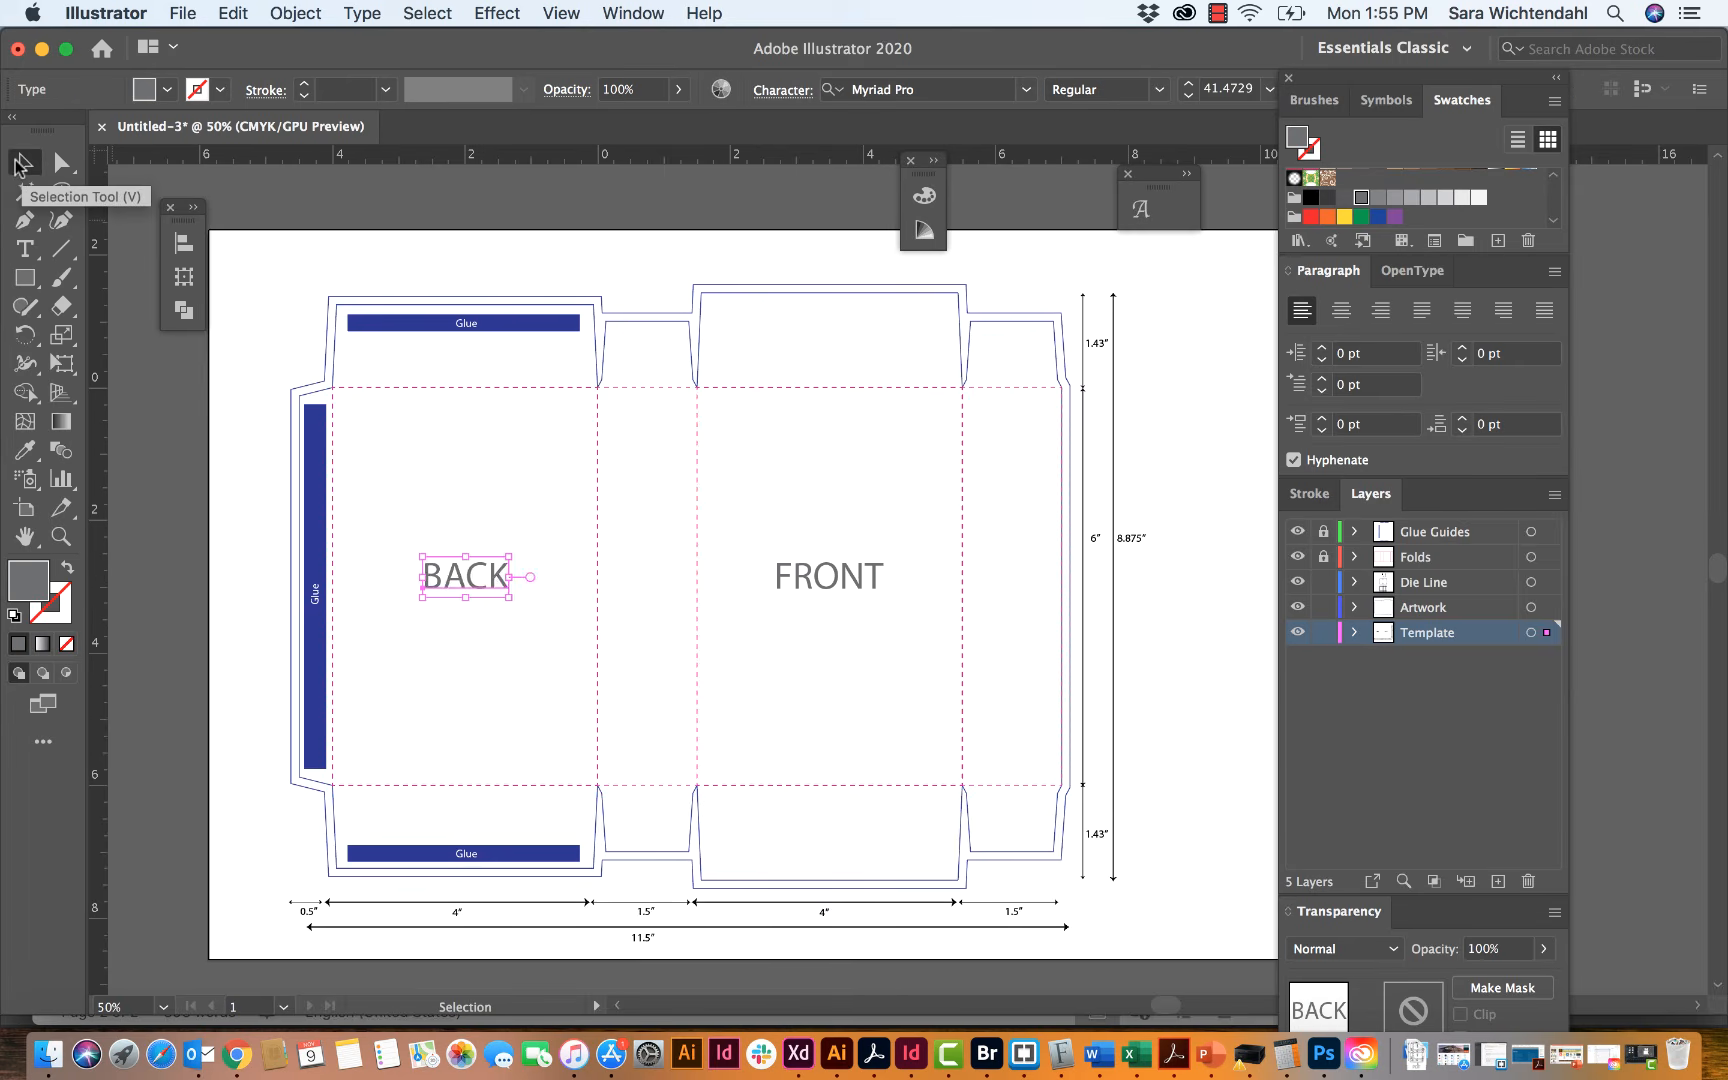
left_click(259, 266)
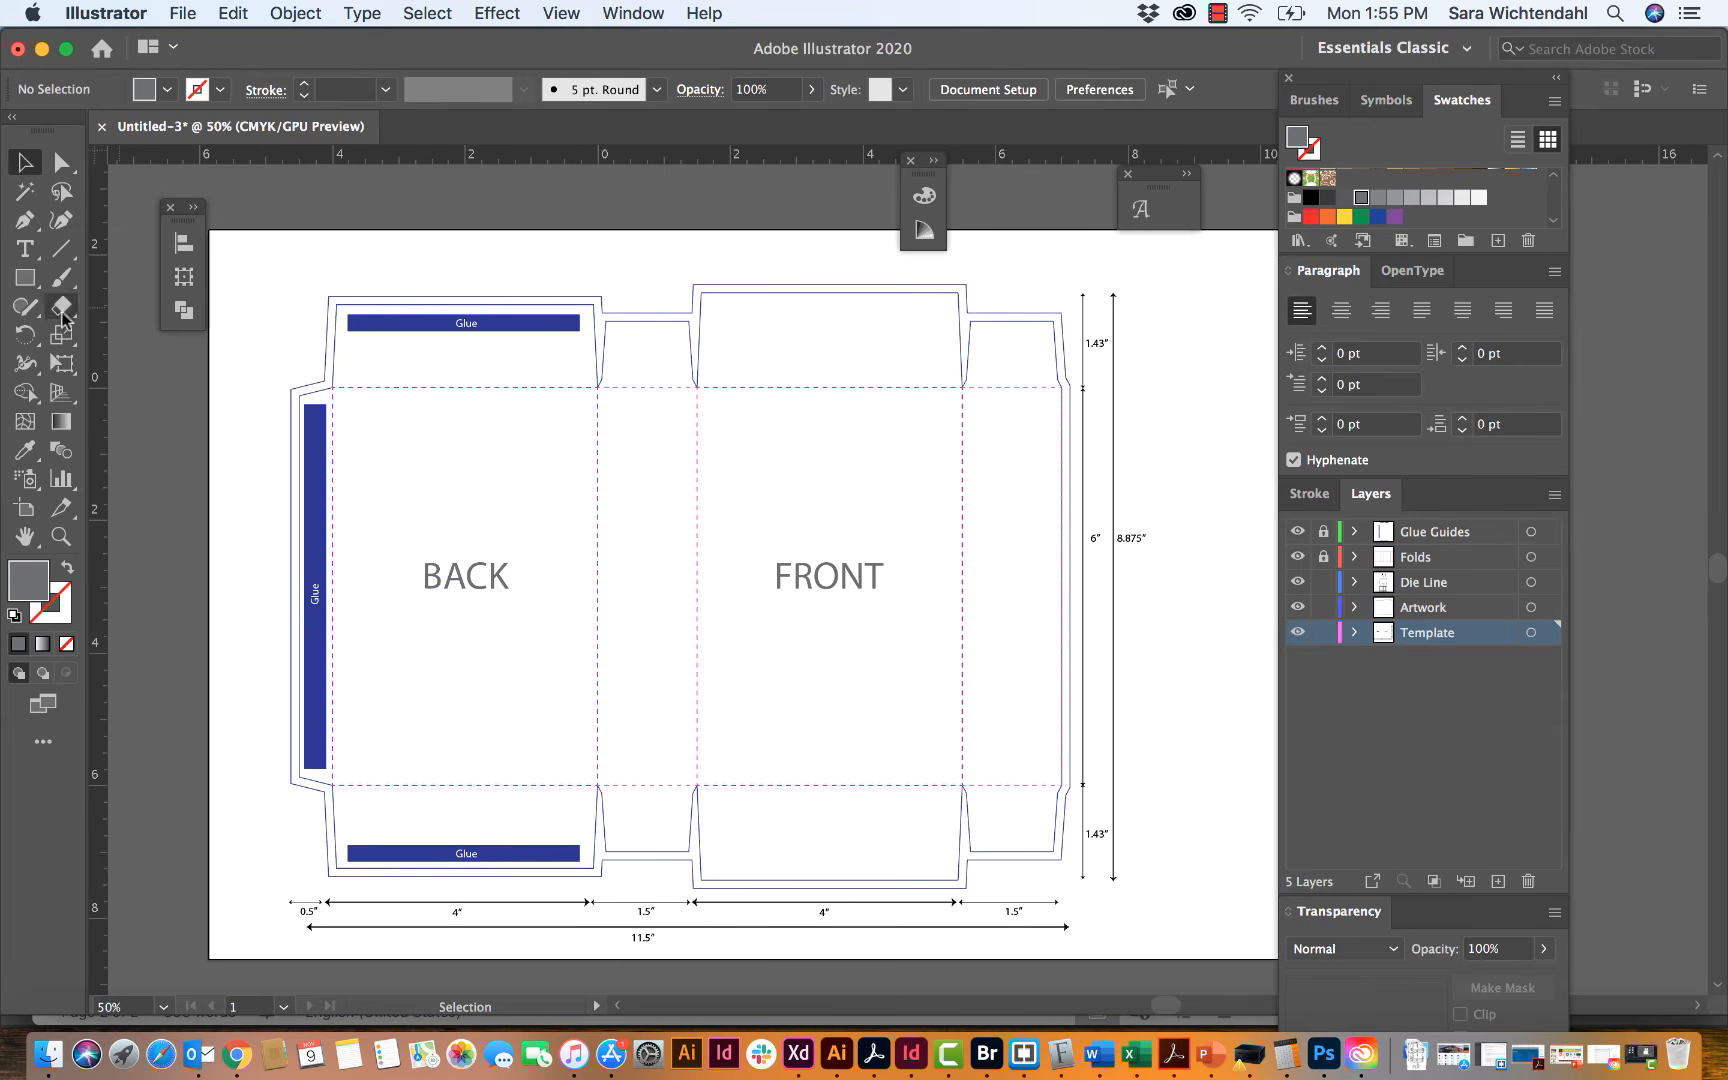
Step: Add a text line reading "PART NUMBER: JOB NUMBER:" above the back panel's glue flap on the Template layer
left_click(28, 252)
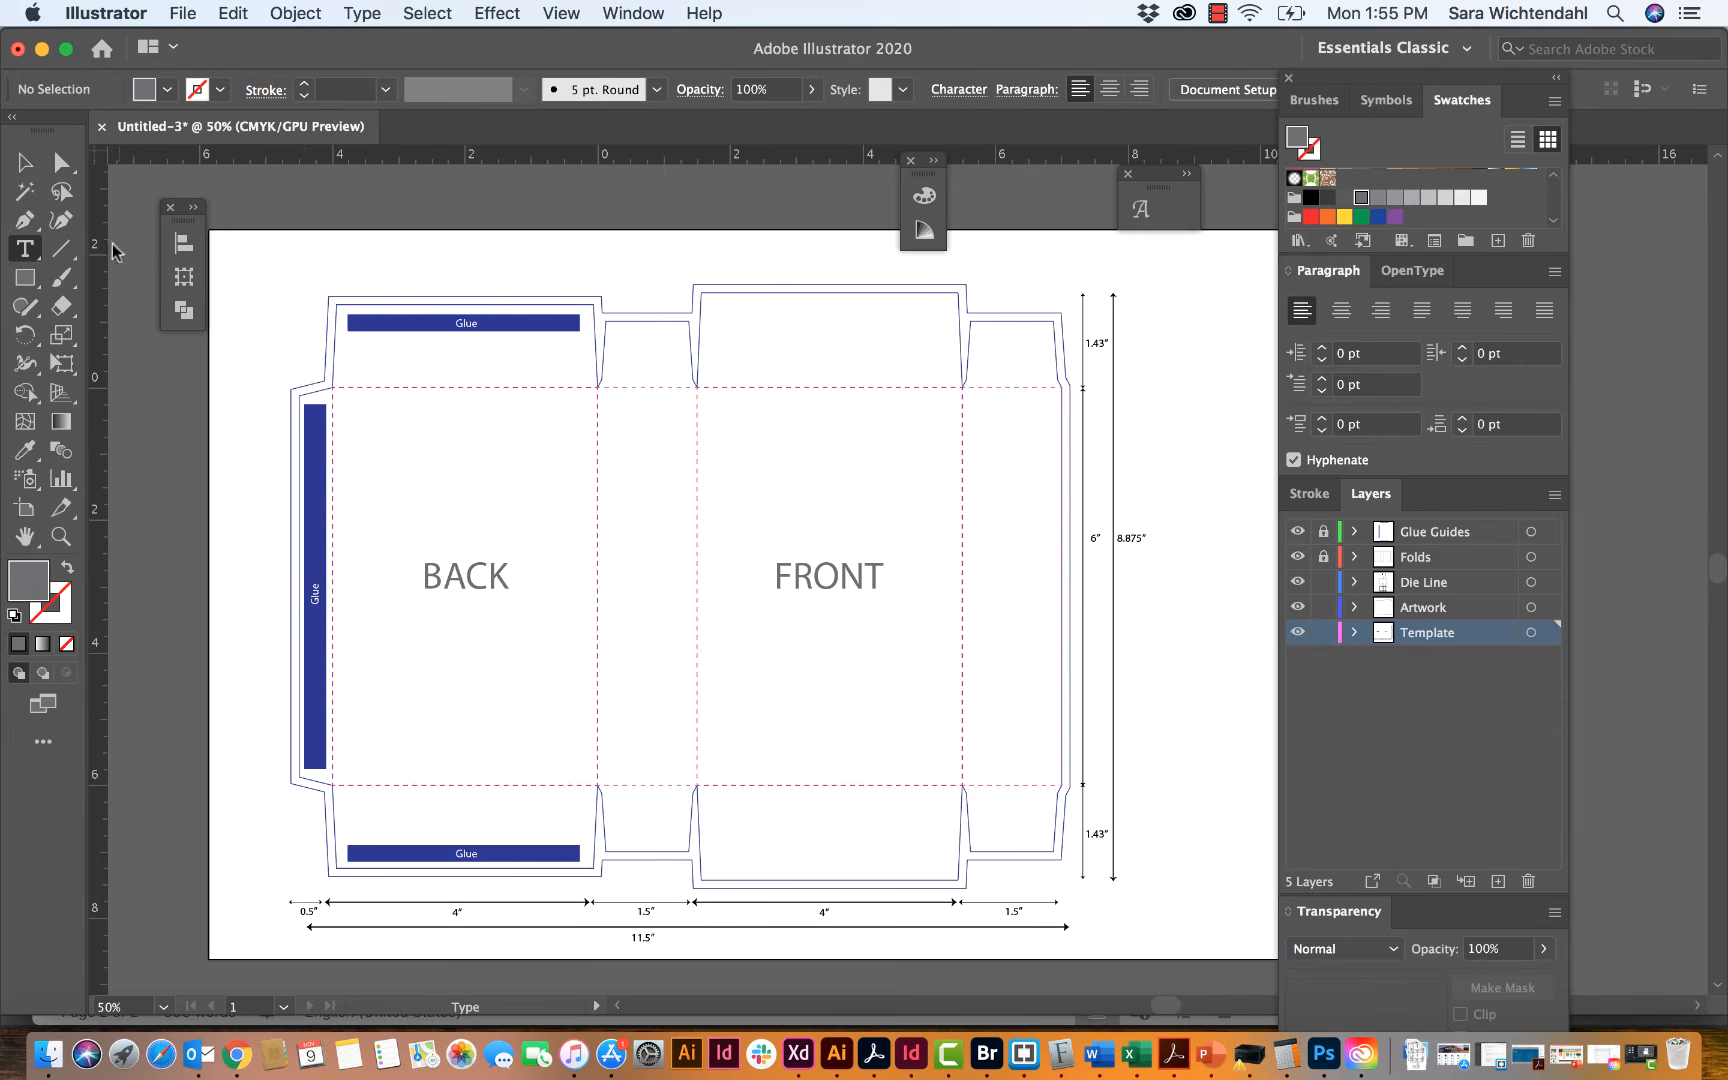
left_click(416, 249)
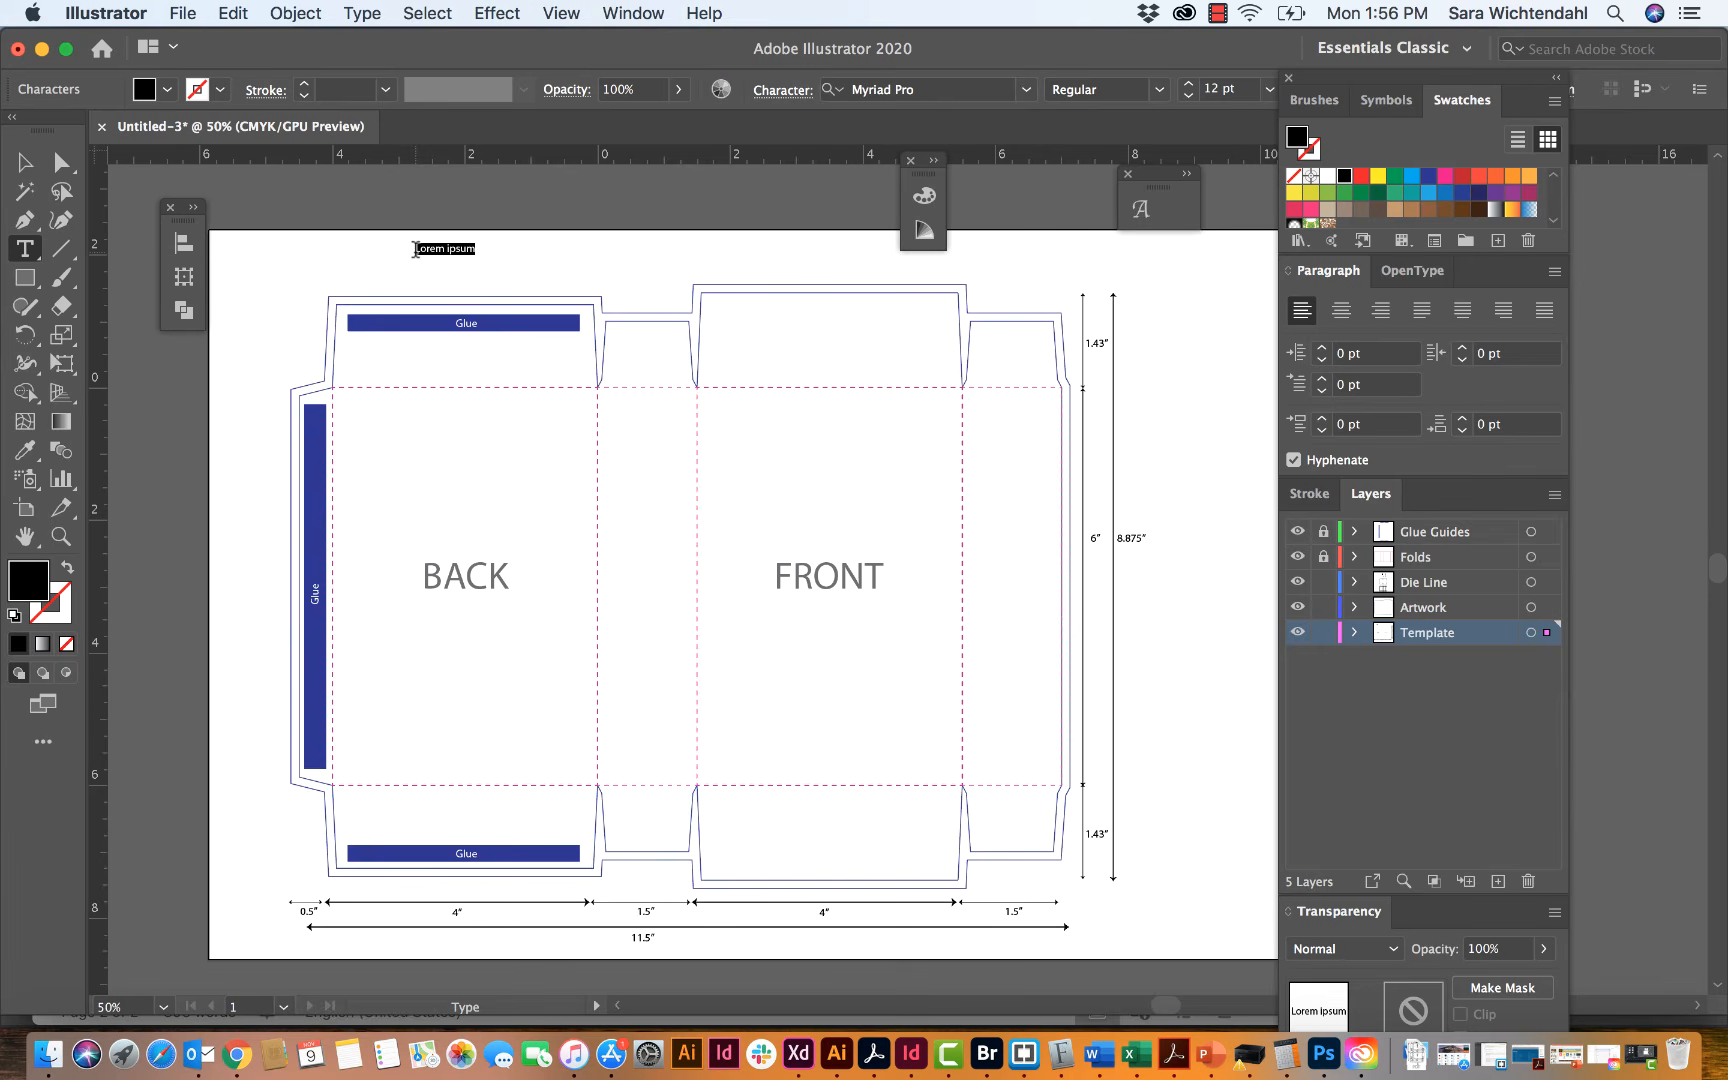
type("PART Num")
key("BackSpace")
key("BackSpace")
type("UMBER:  JOB NUMBER:")
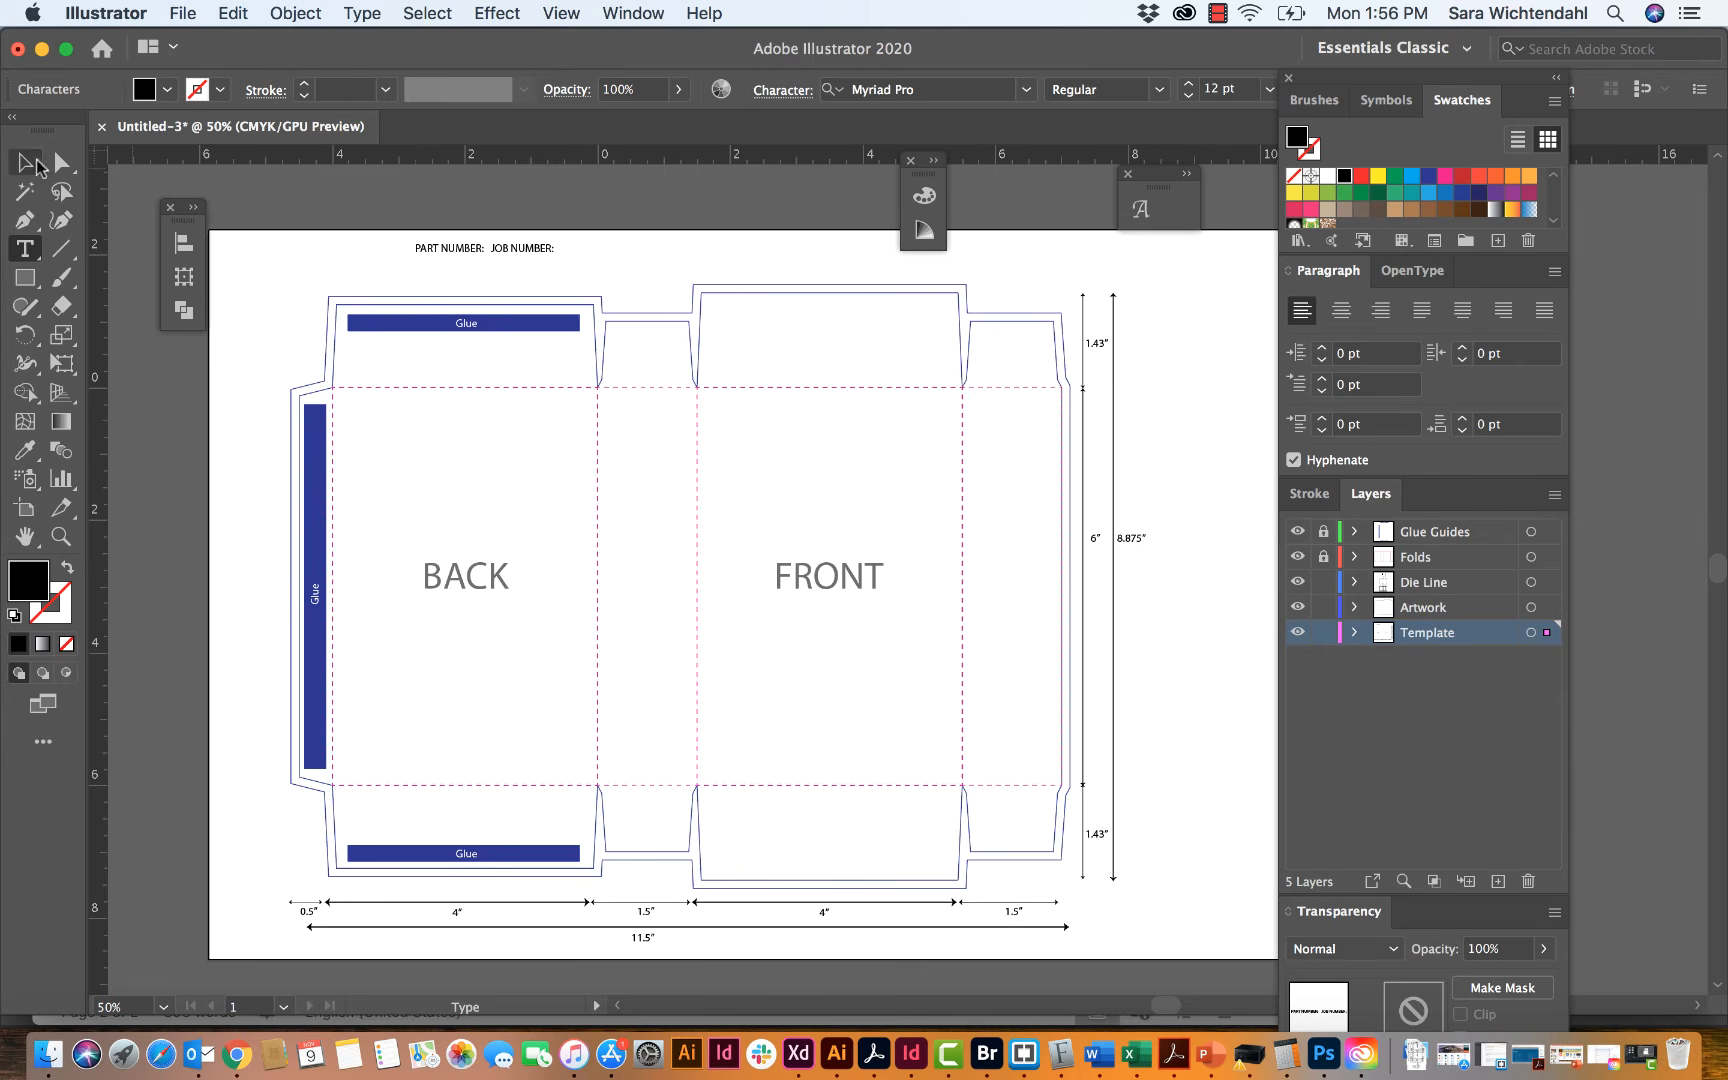
left_click(25, 161)
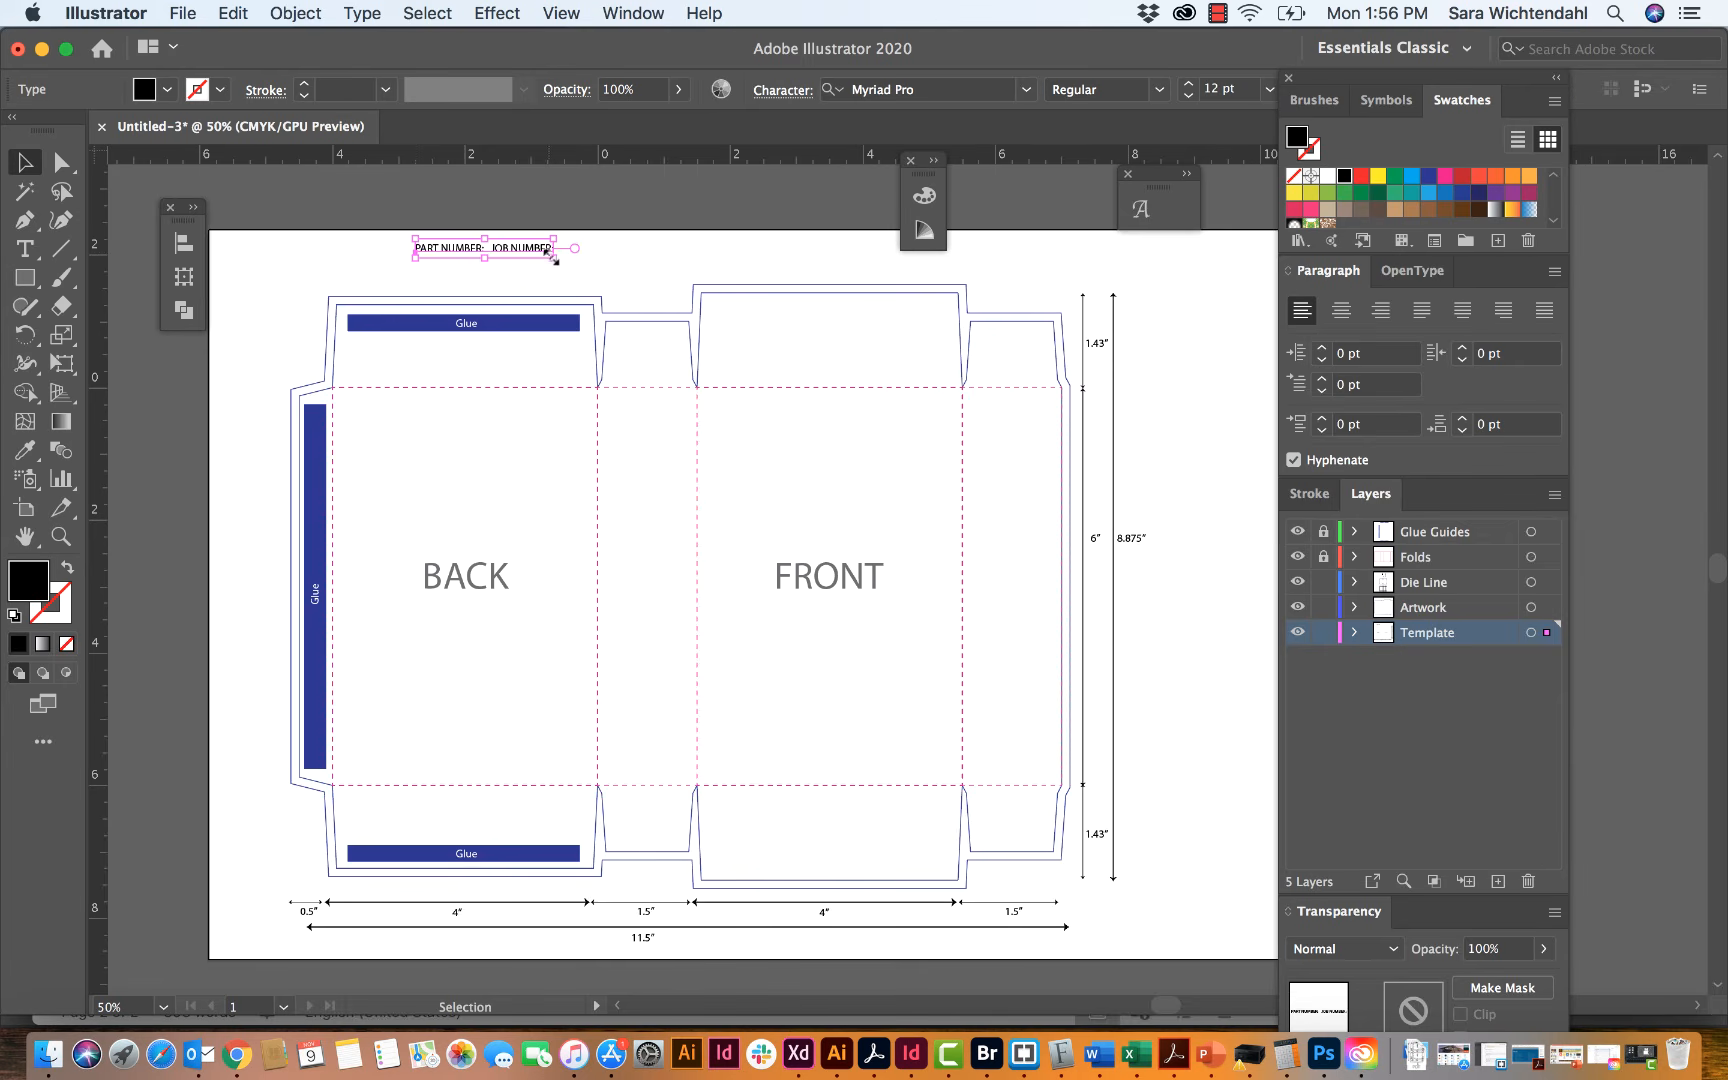
Step: Enlarge the part and job number text line and centre it just above the back panel
left_click_drag(554, 257, 636, 265)
left_click(714, 248)
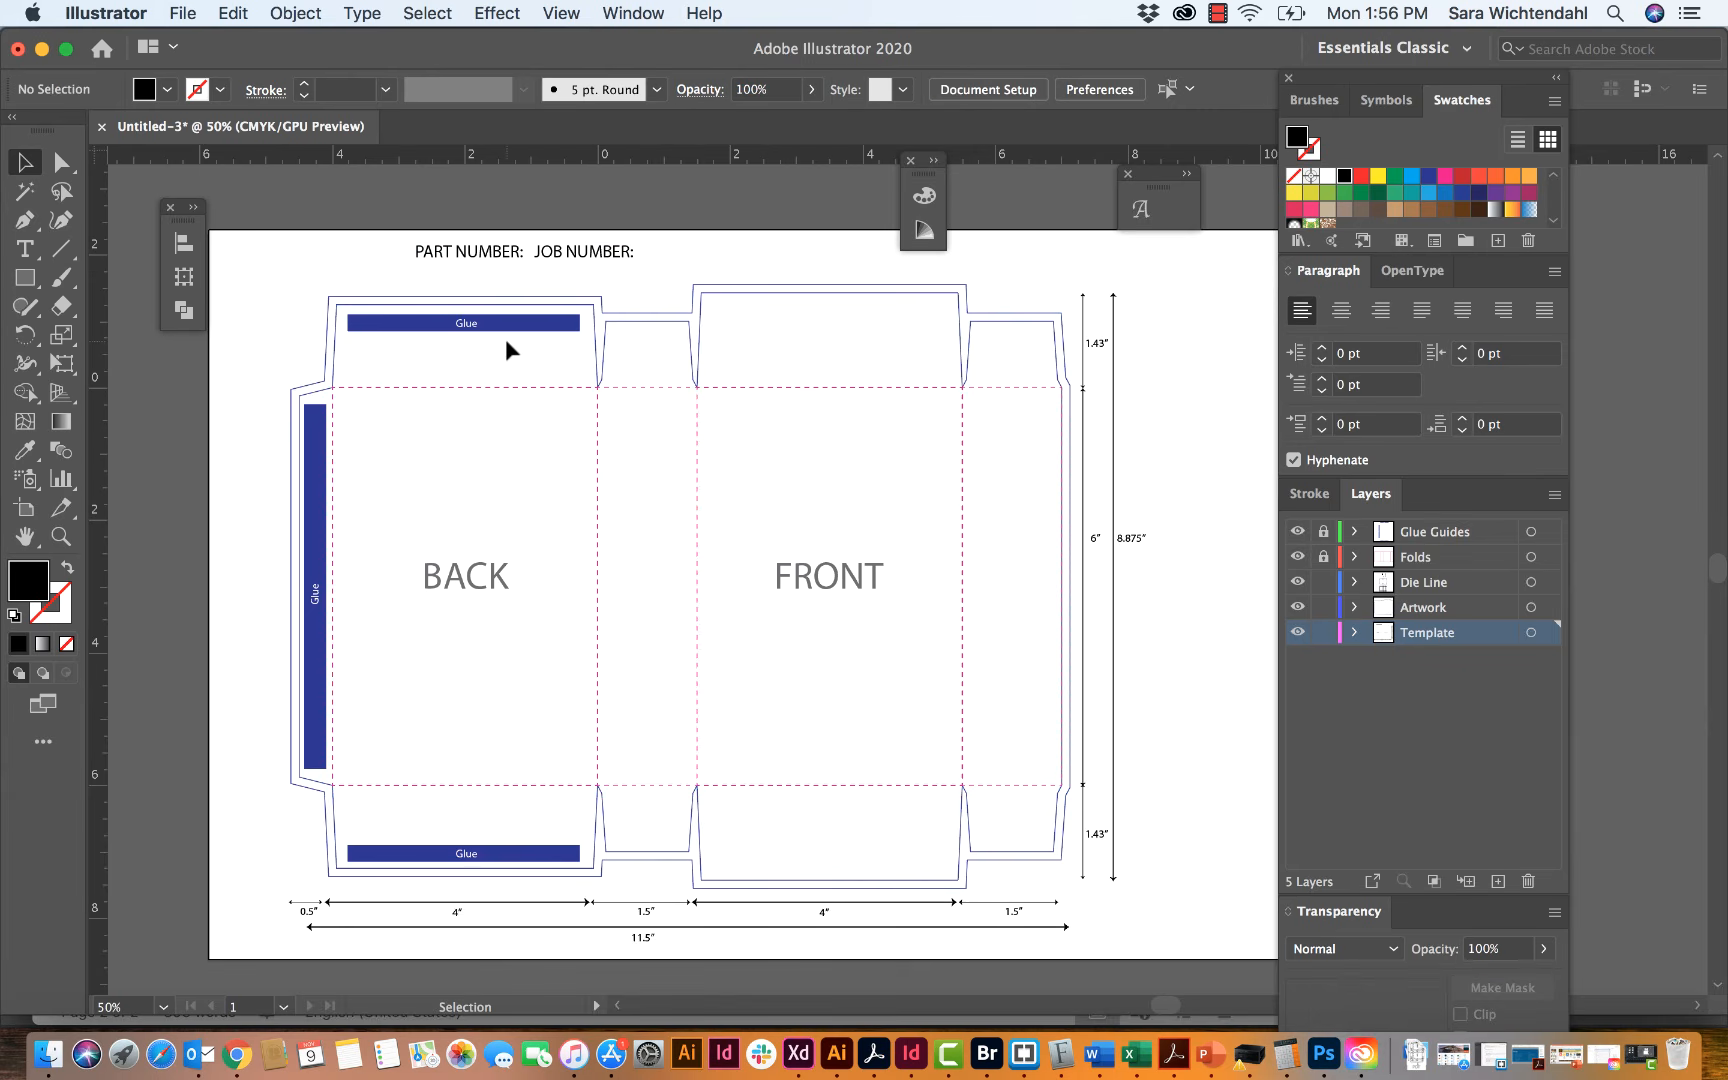
left_click_drag(490, 258, 447, 265)
left_click(703, 261)
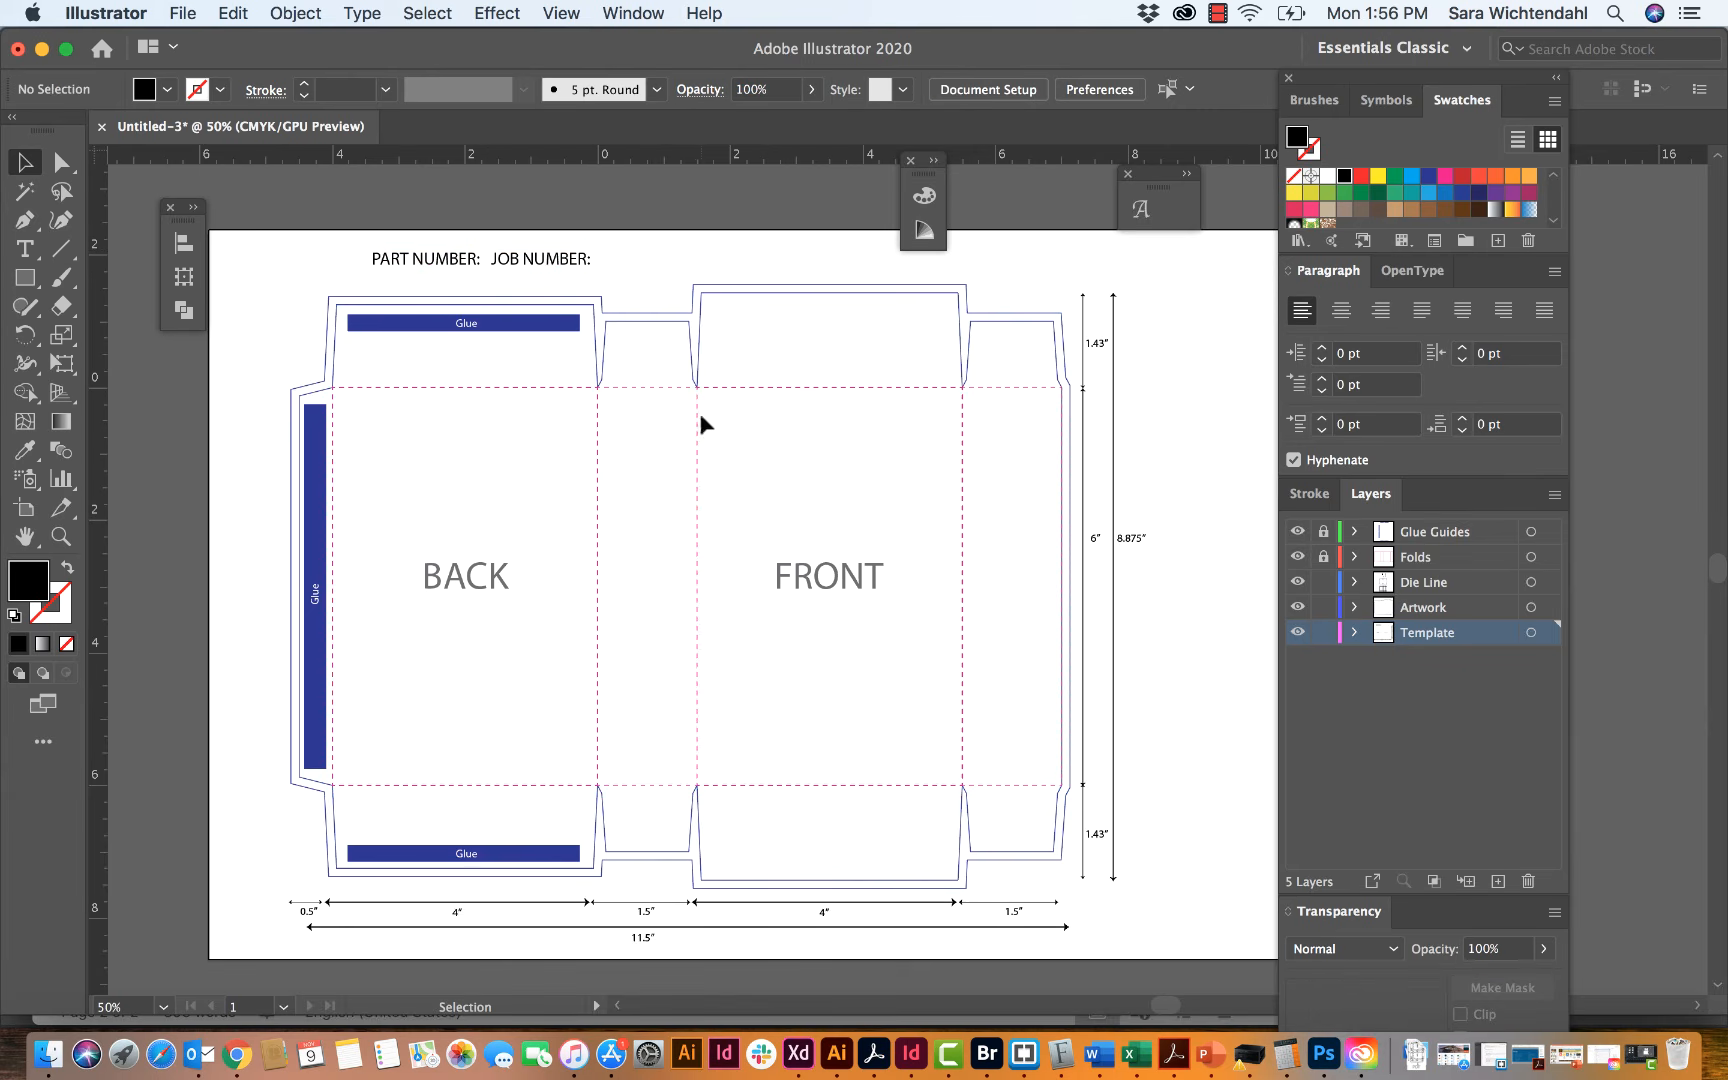
Step: Convert the Template layer into a non-printing template layer and lock the Die Line layer
left_click(1299, 634)
left_click(1295, 633)
left_click(1554, 496)
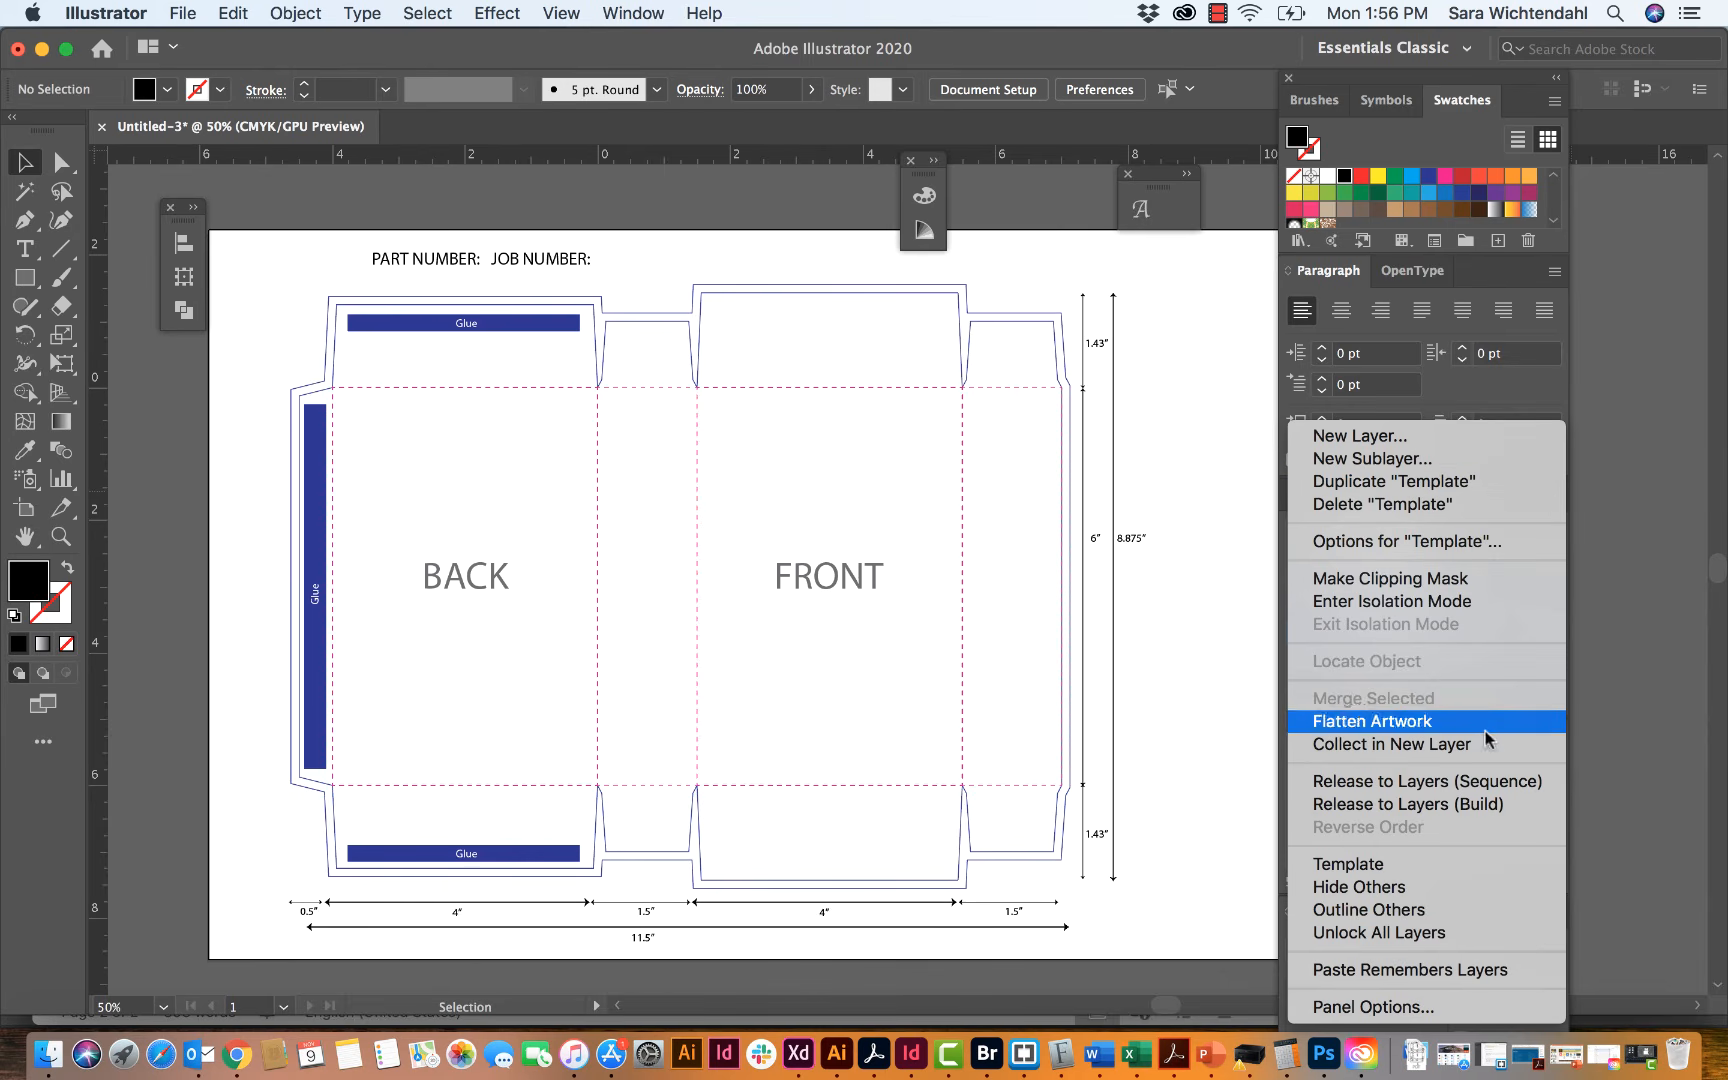
left_click(1373, 875)
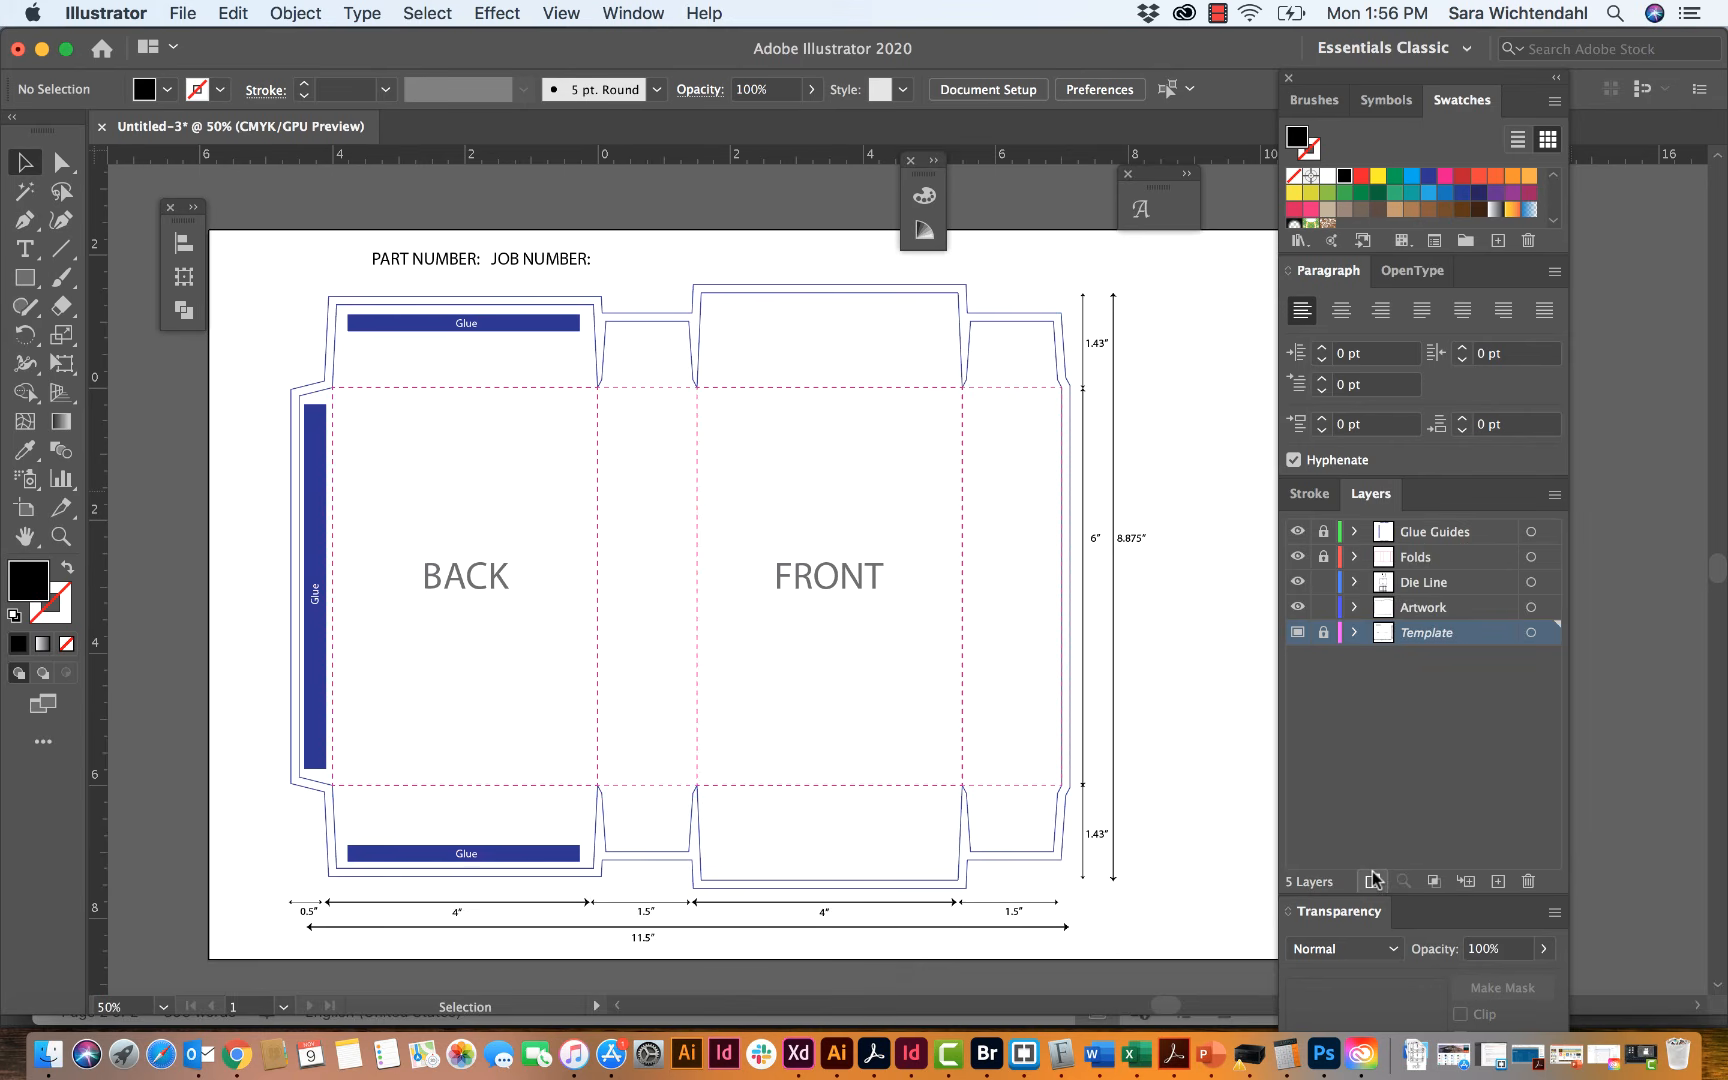
left_click(1297, 632)
left_click(1298, 633)
left_click(1317, 586)
Step: Narrow the artboard from both sides to about 13.49 in wide so it fits closely around the box template
left_click(24, 510)
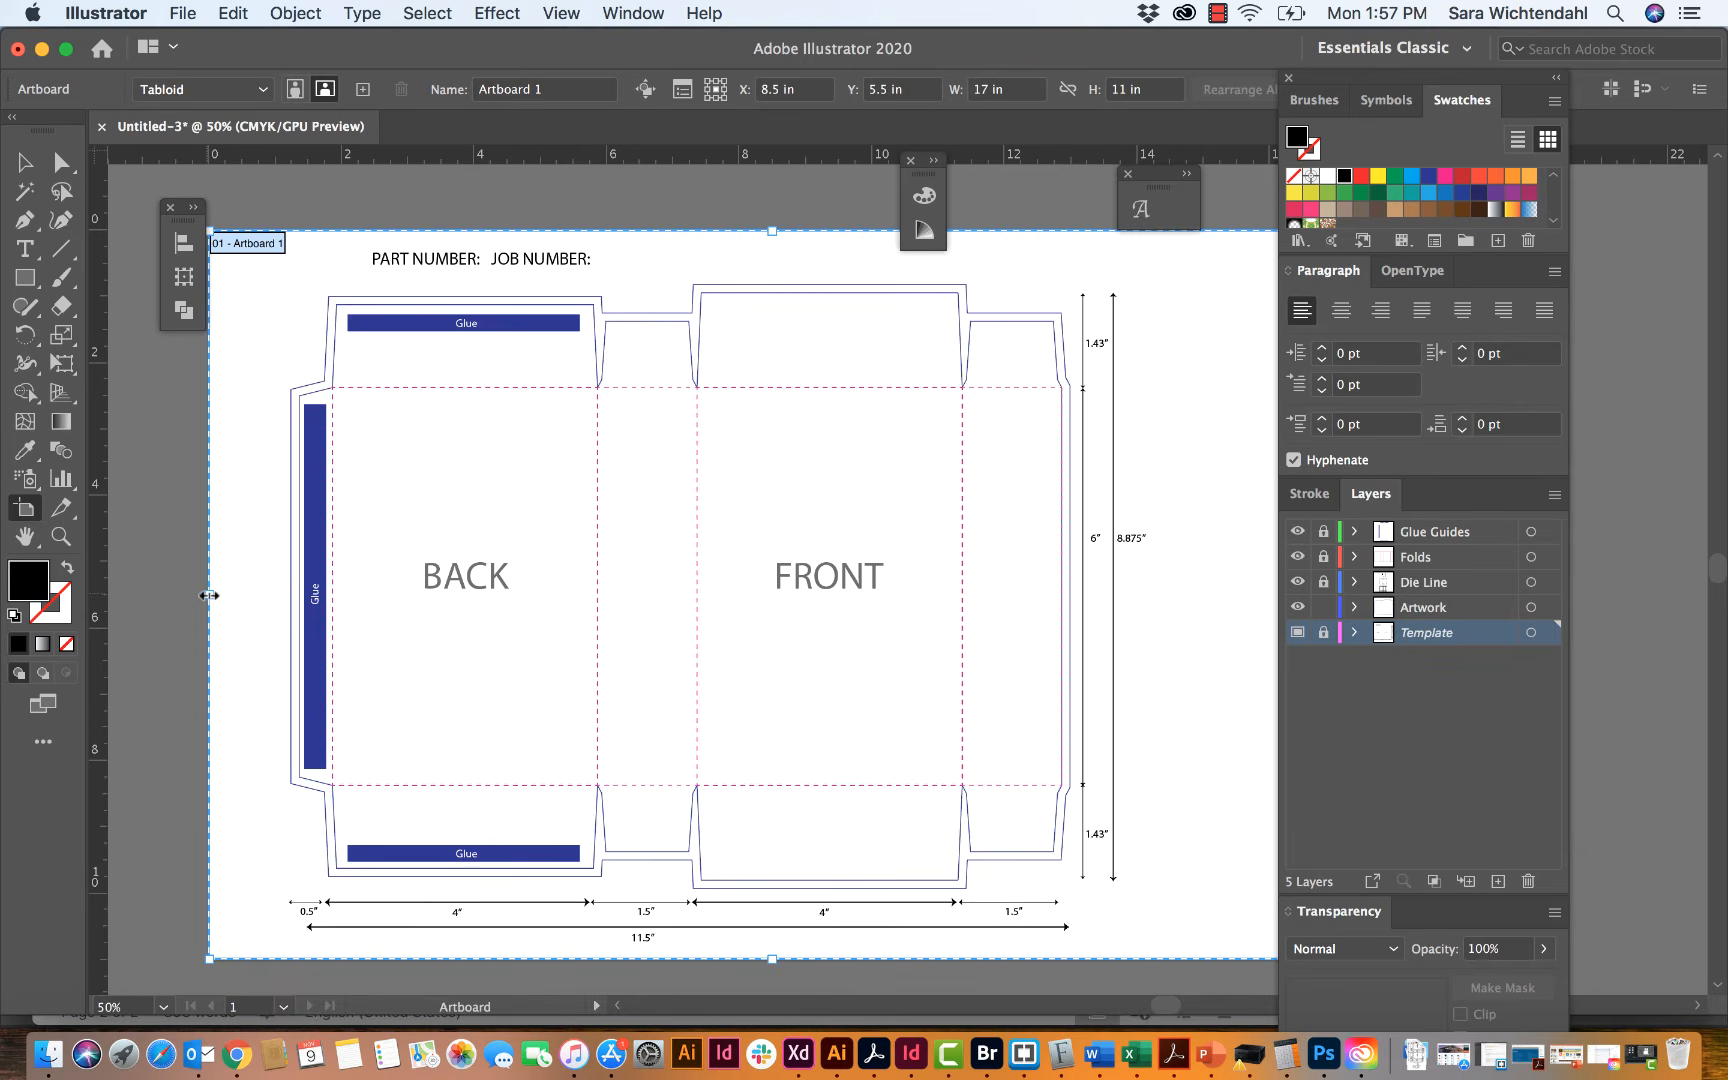
left_click_drag(209, 595, 269, 598)
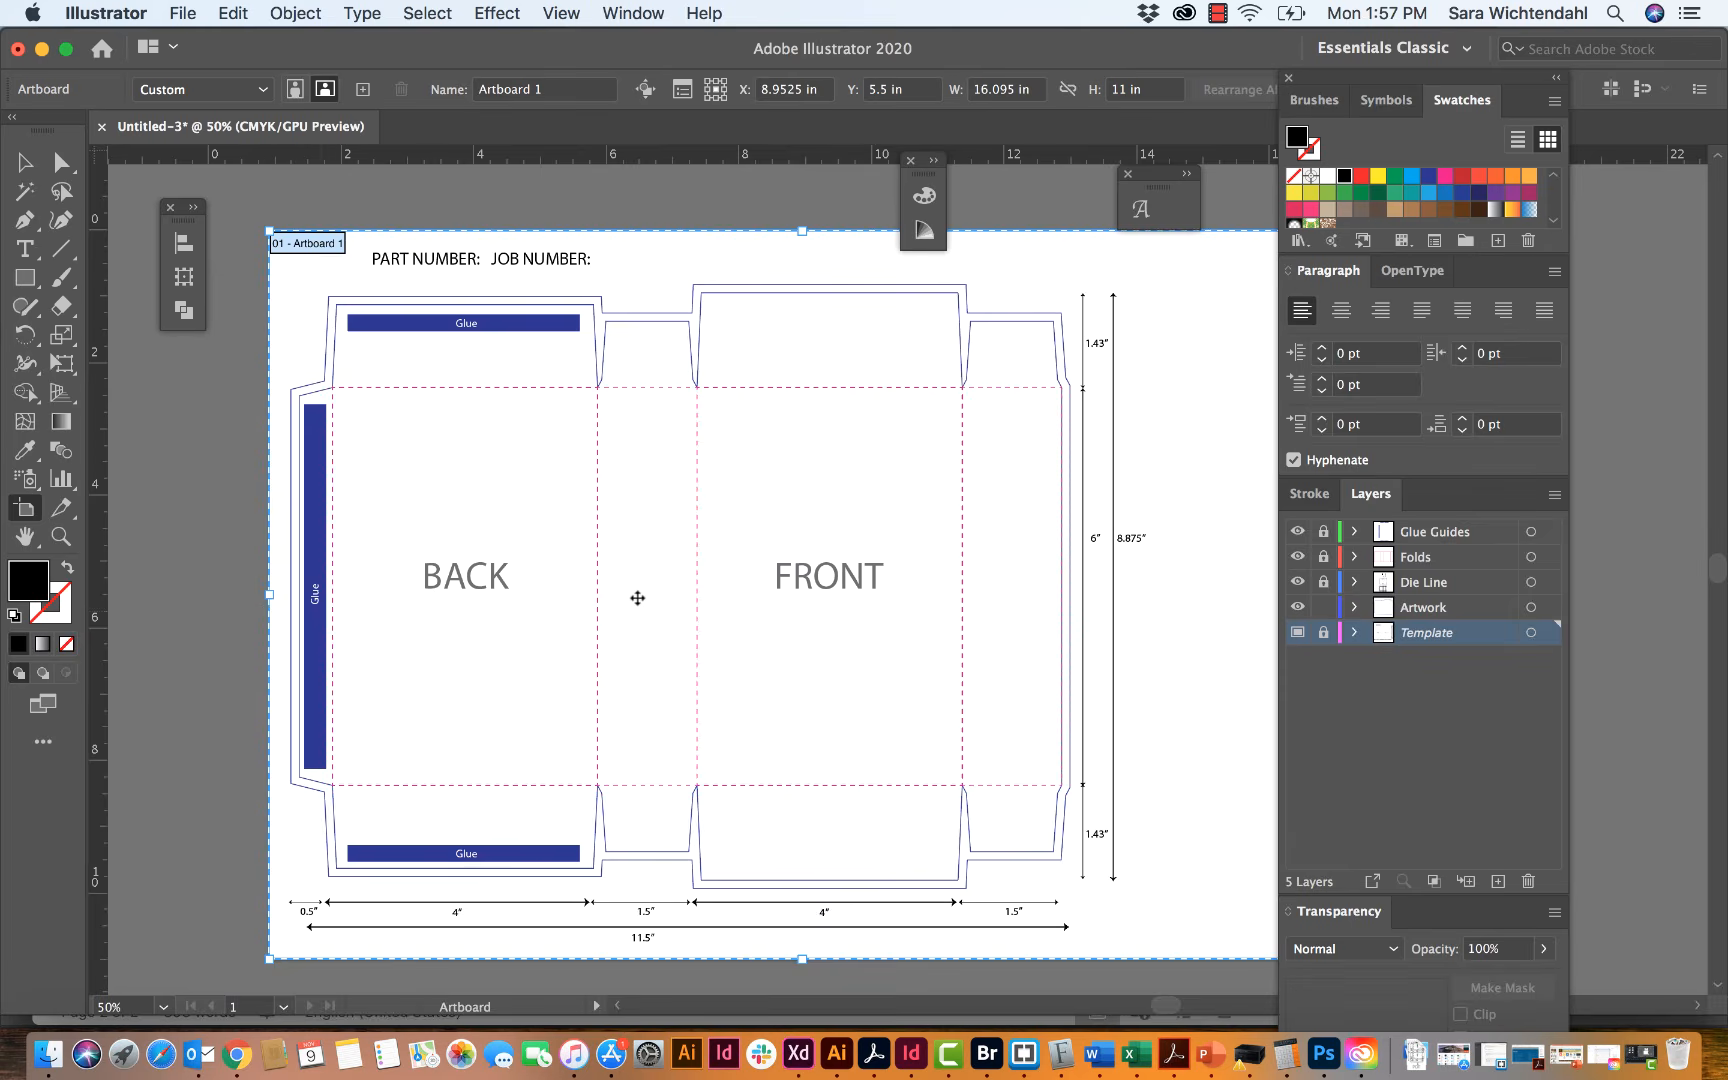
scroll(717, 609, "right", 5)
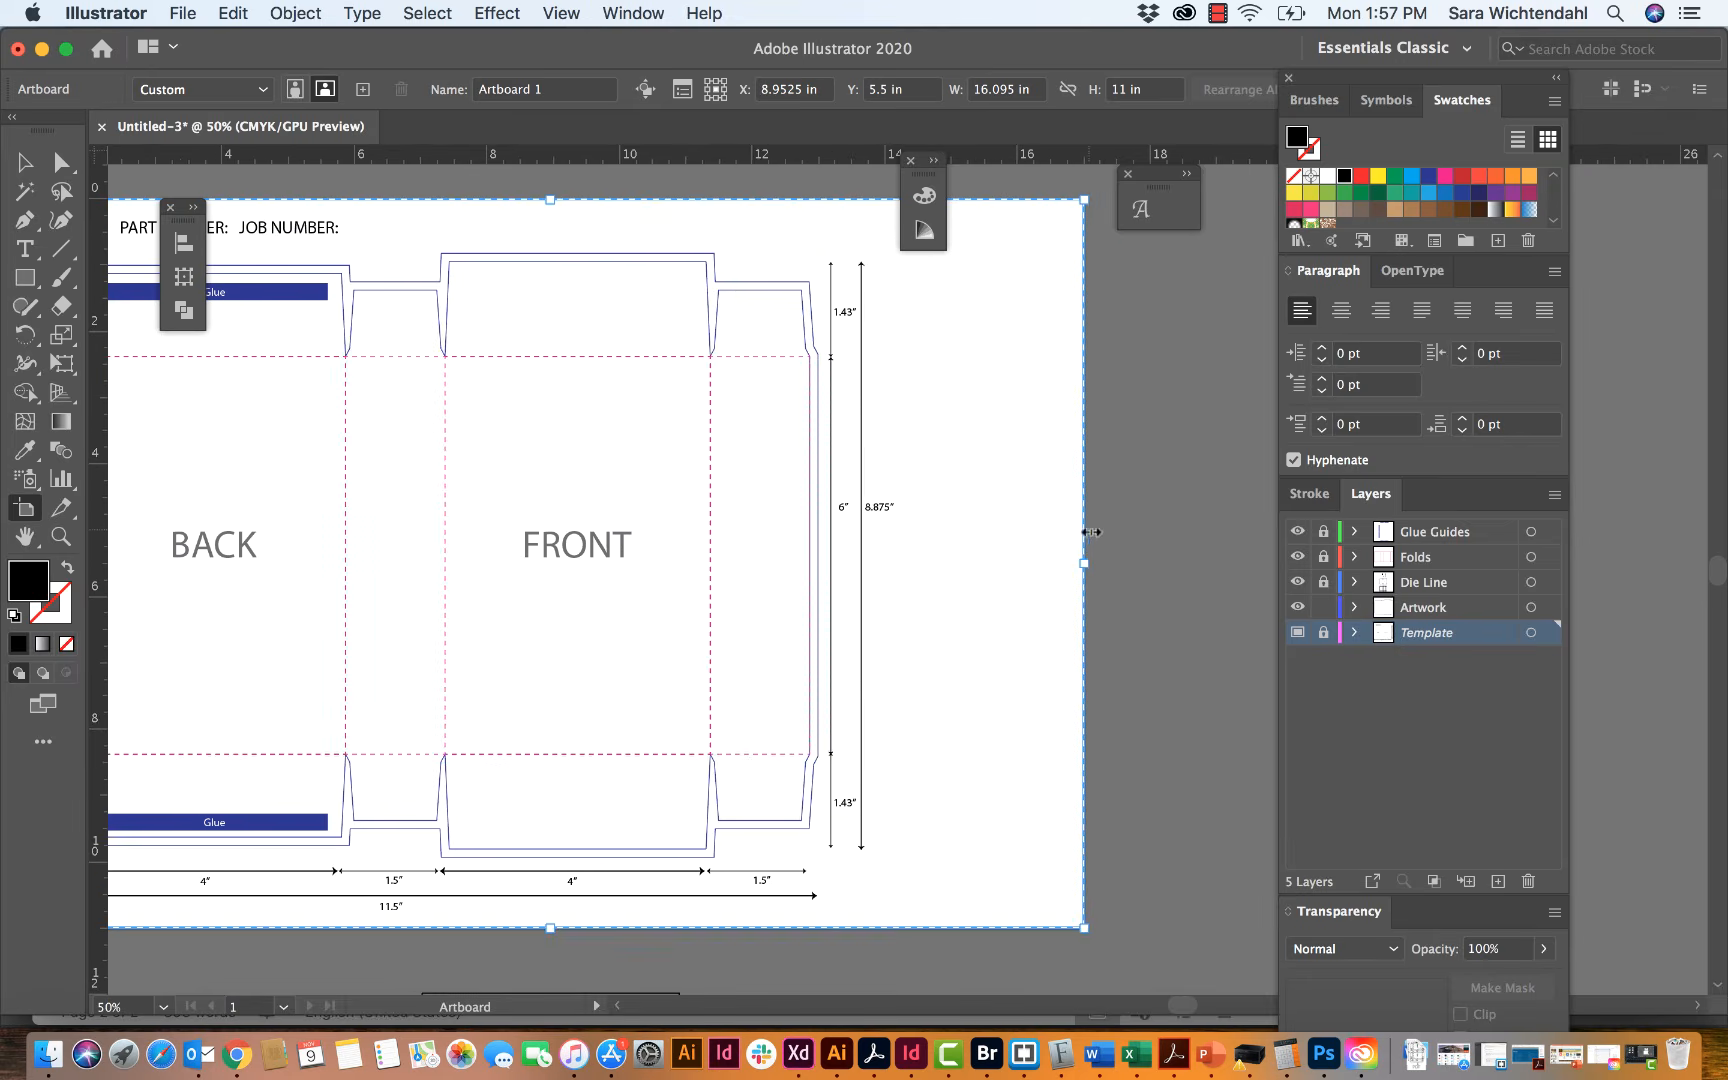
left_click_drag(1084, 563, 911, 563)
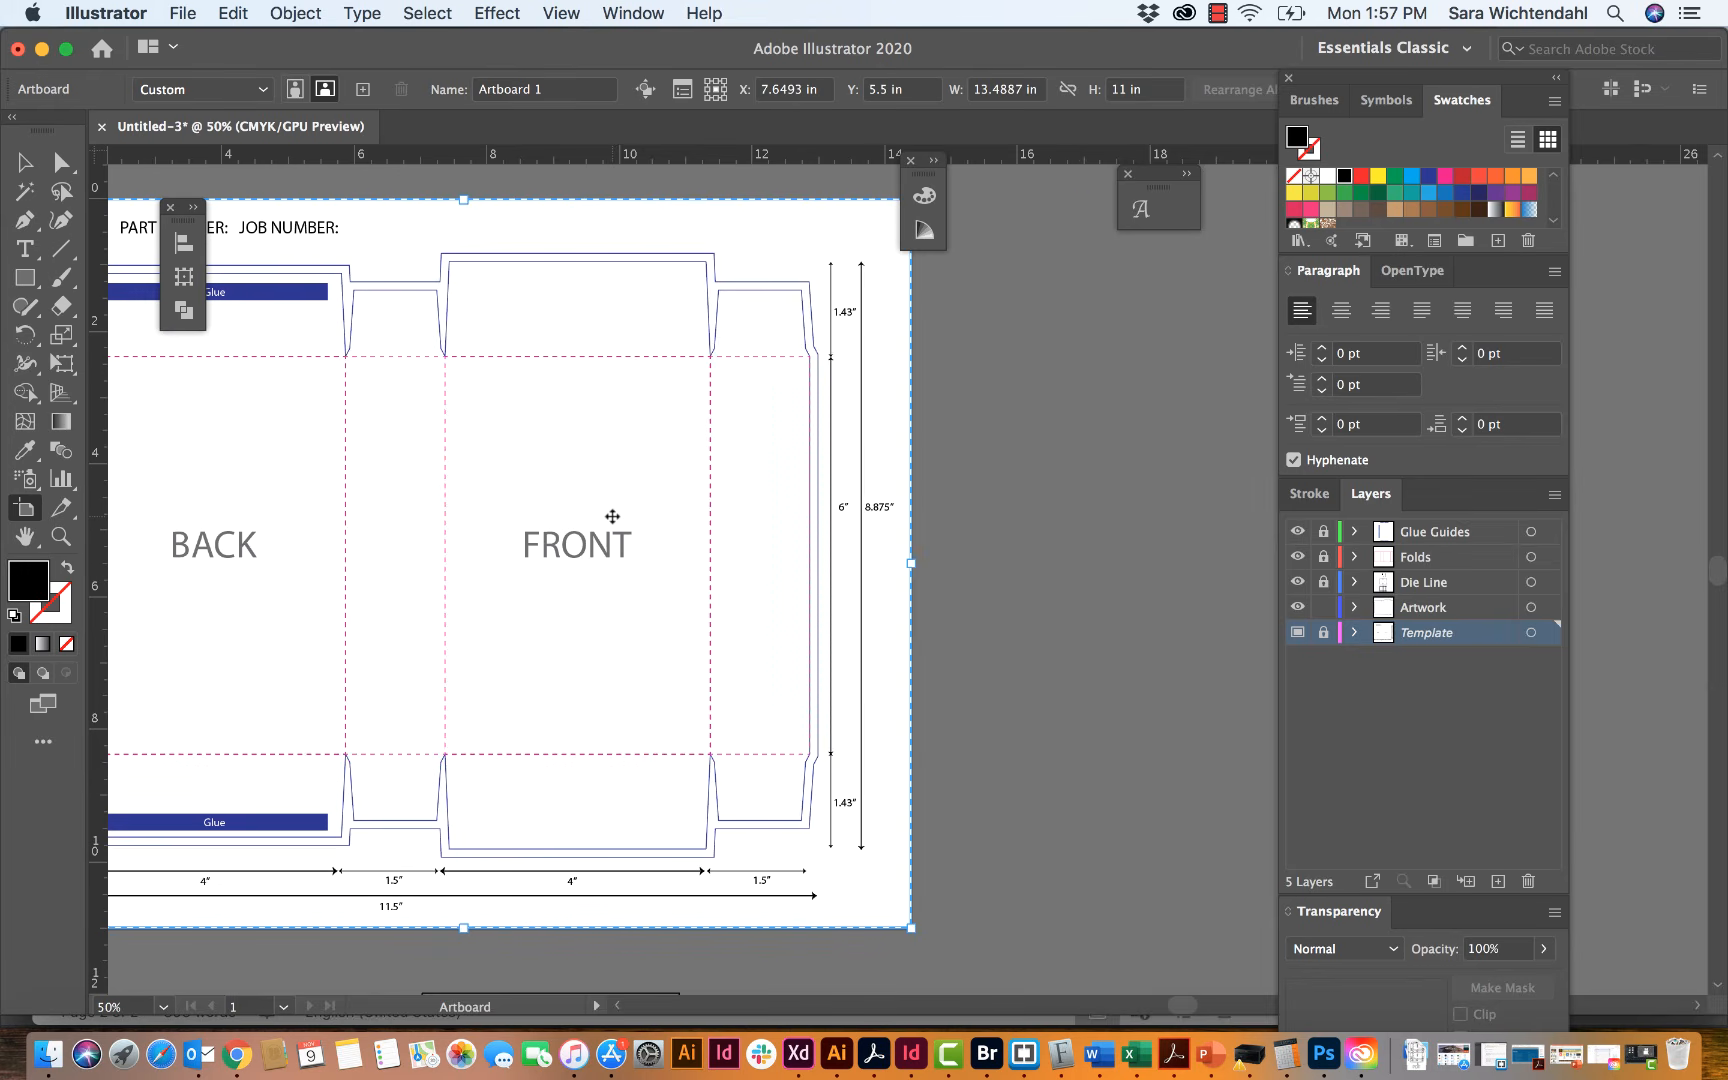
scroll(620, 513, "left", 5)
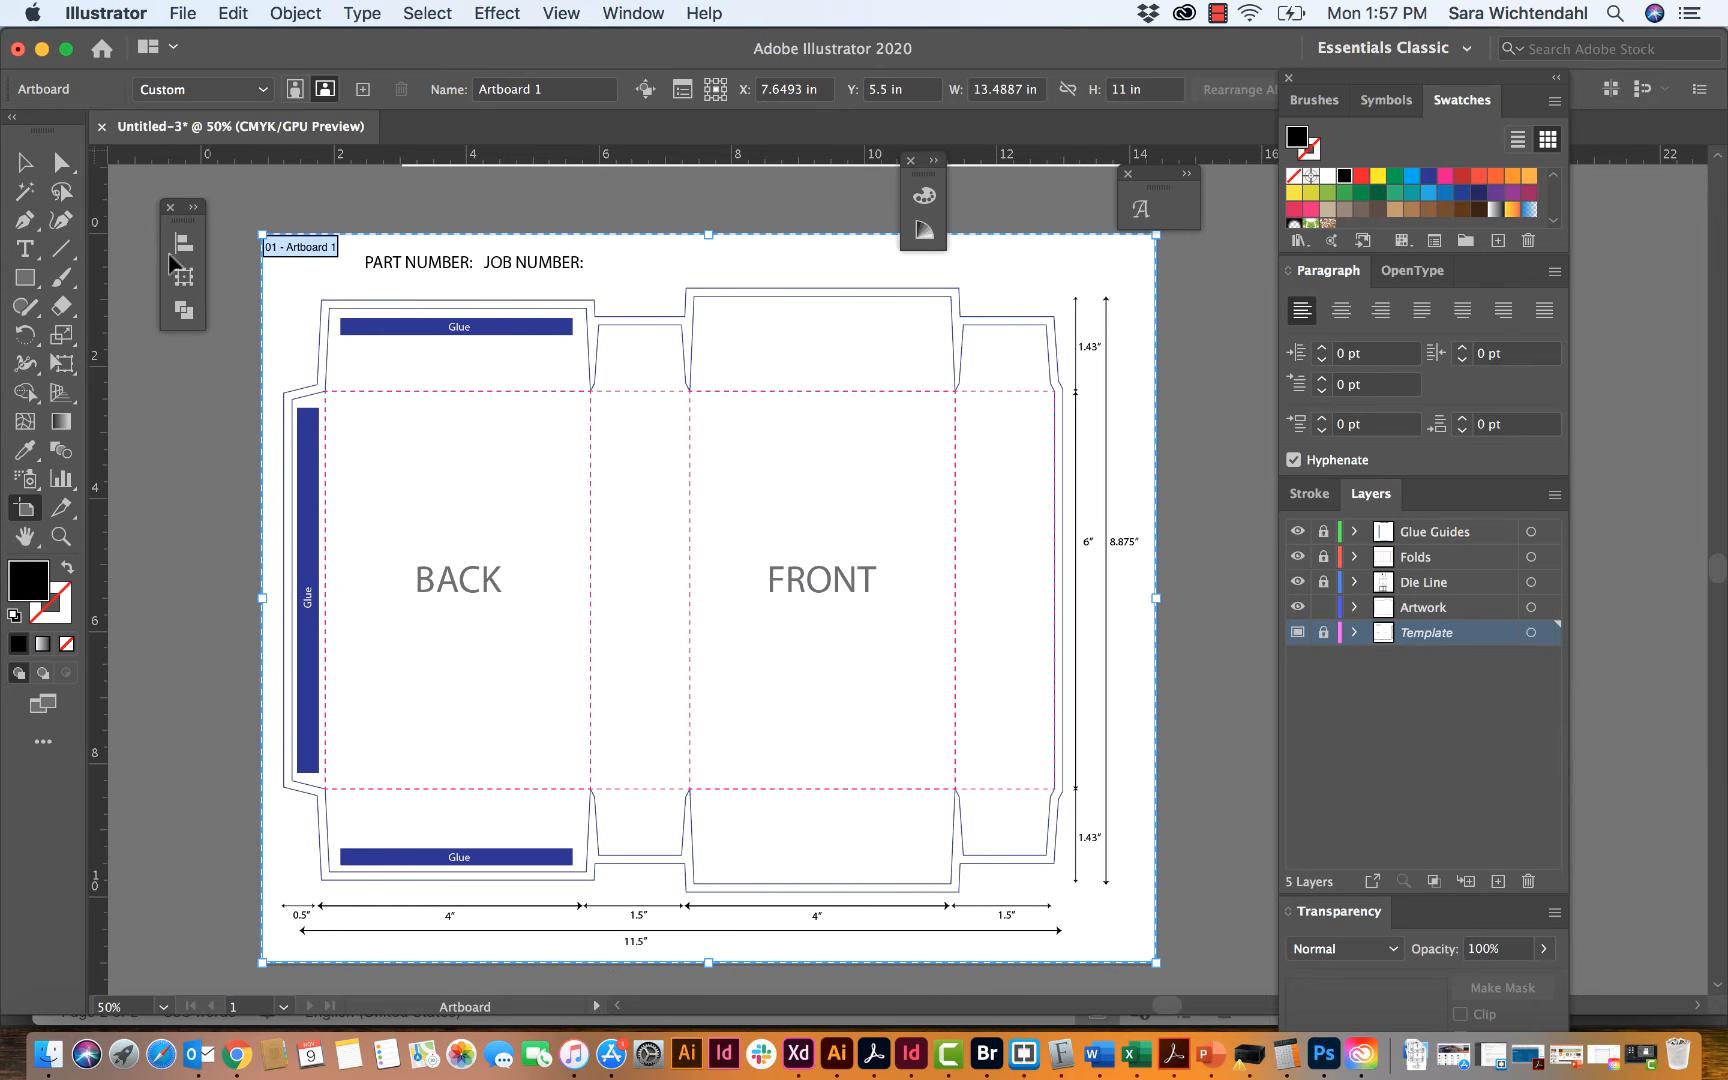
left_click(25, 162)
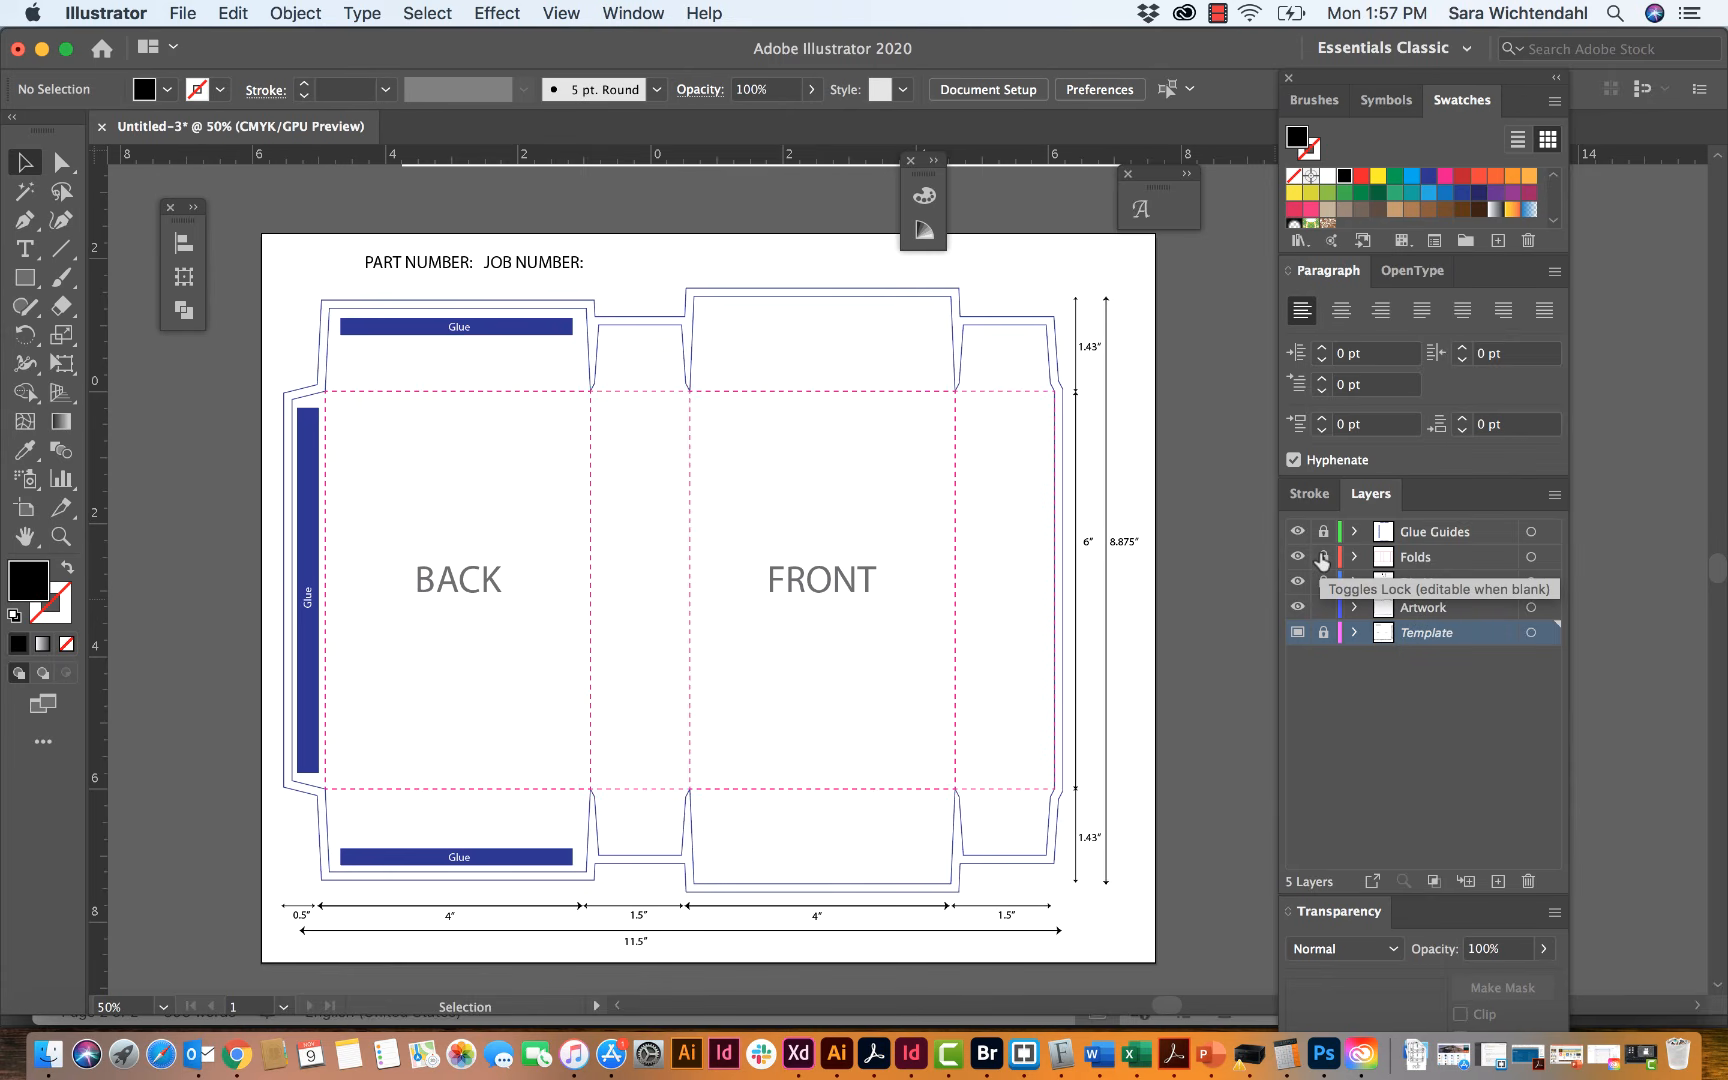
Step: Draw a yellow-filled rectangle over the back panel and most of its end flaps on the Artwork layer
left_click(1457, 598)
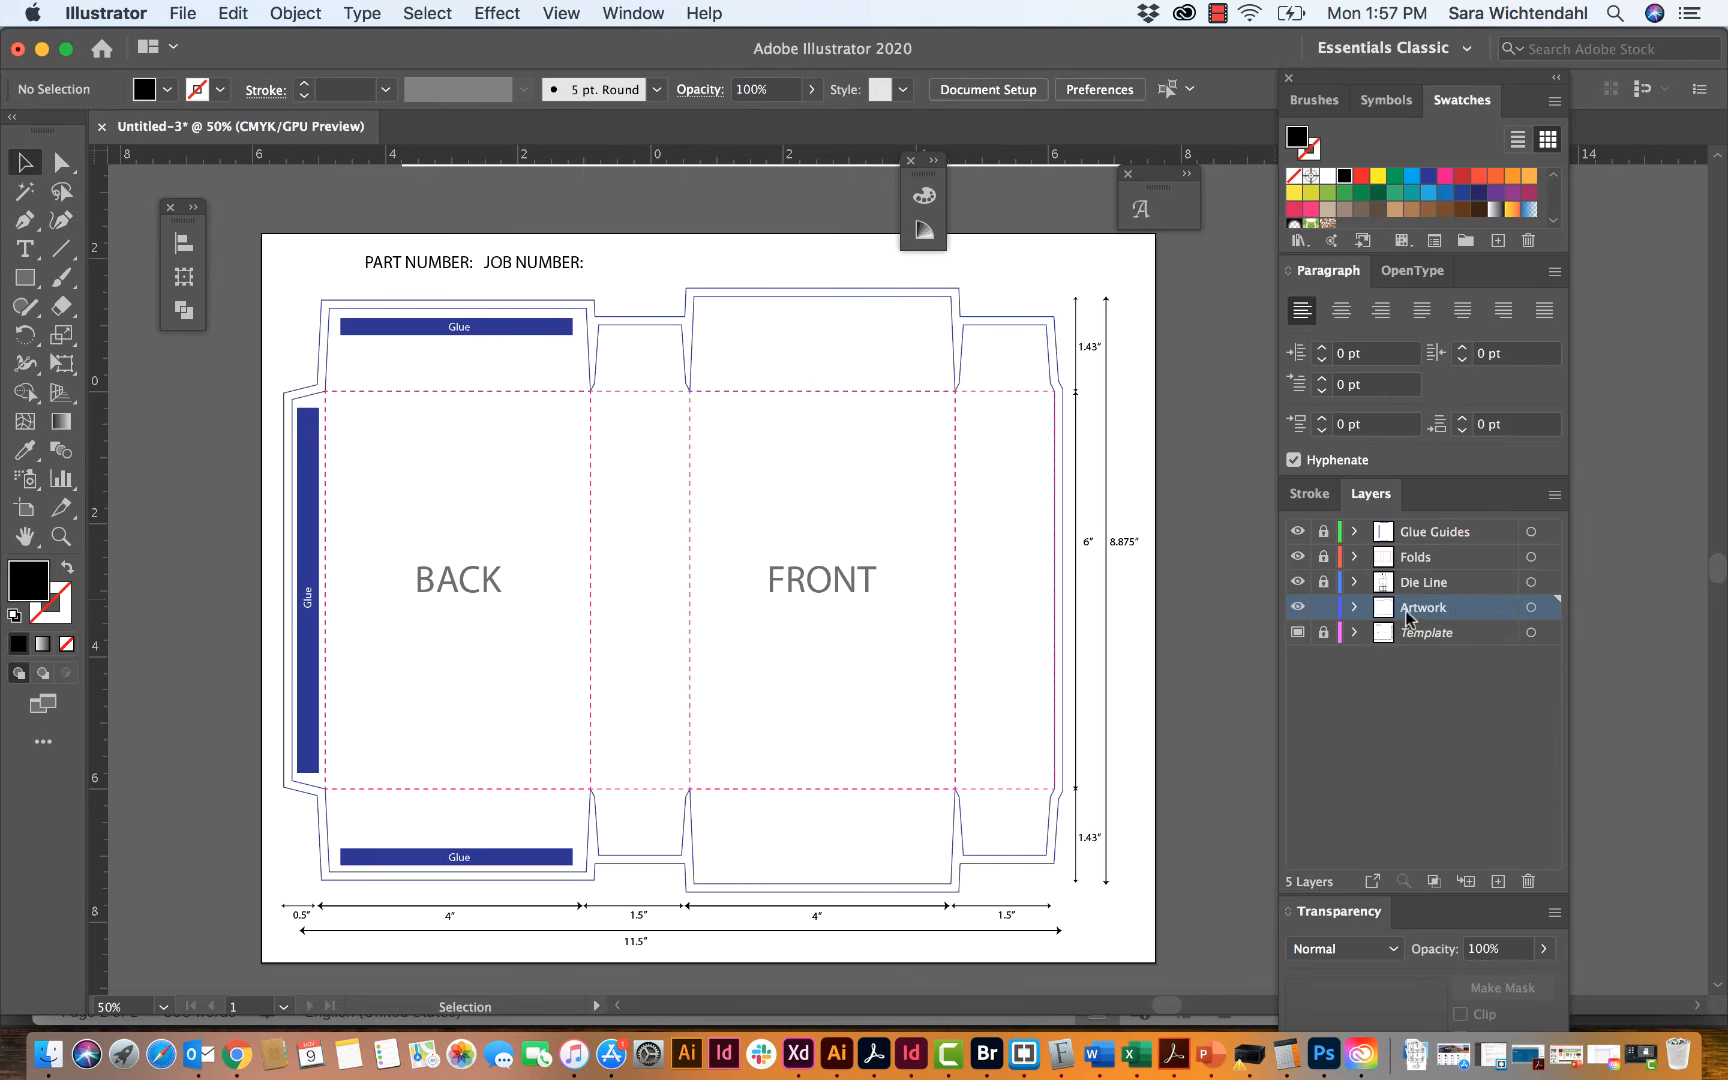
left_click(25, 277)
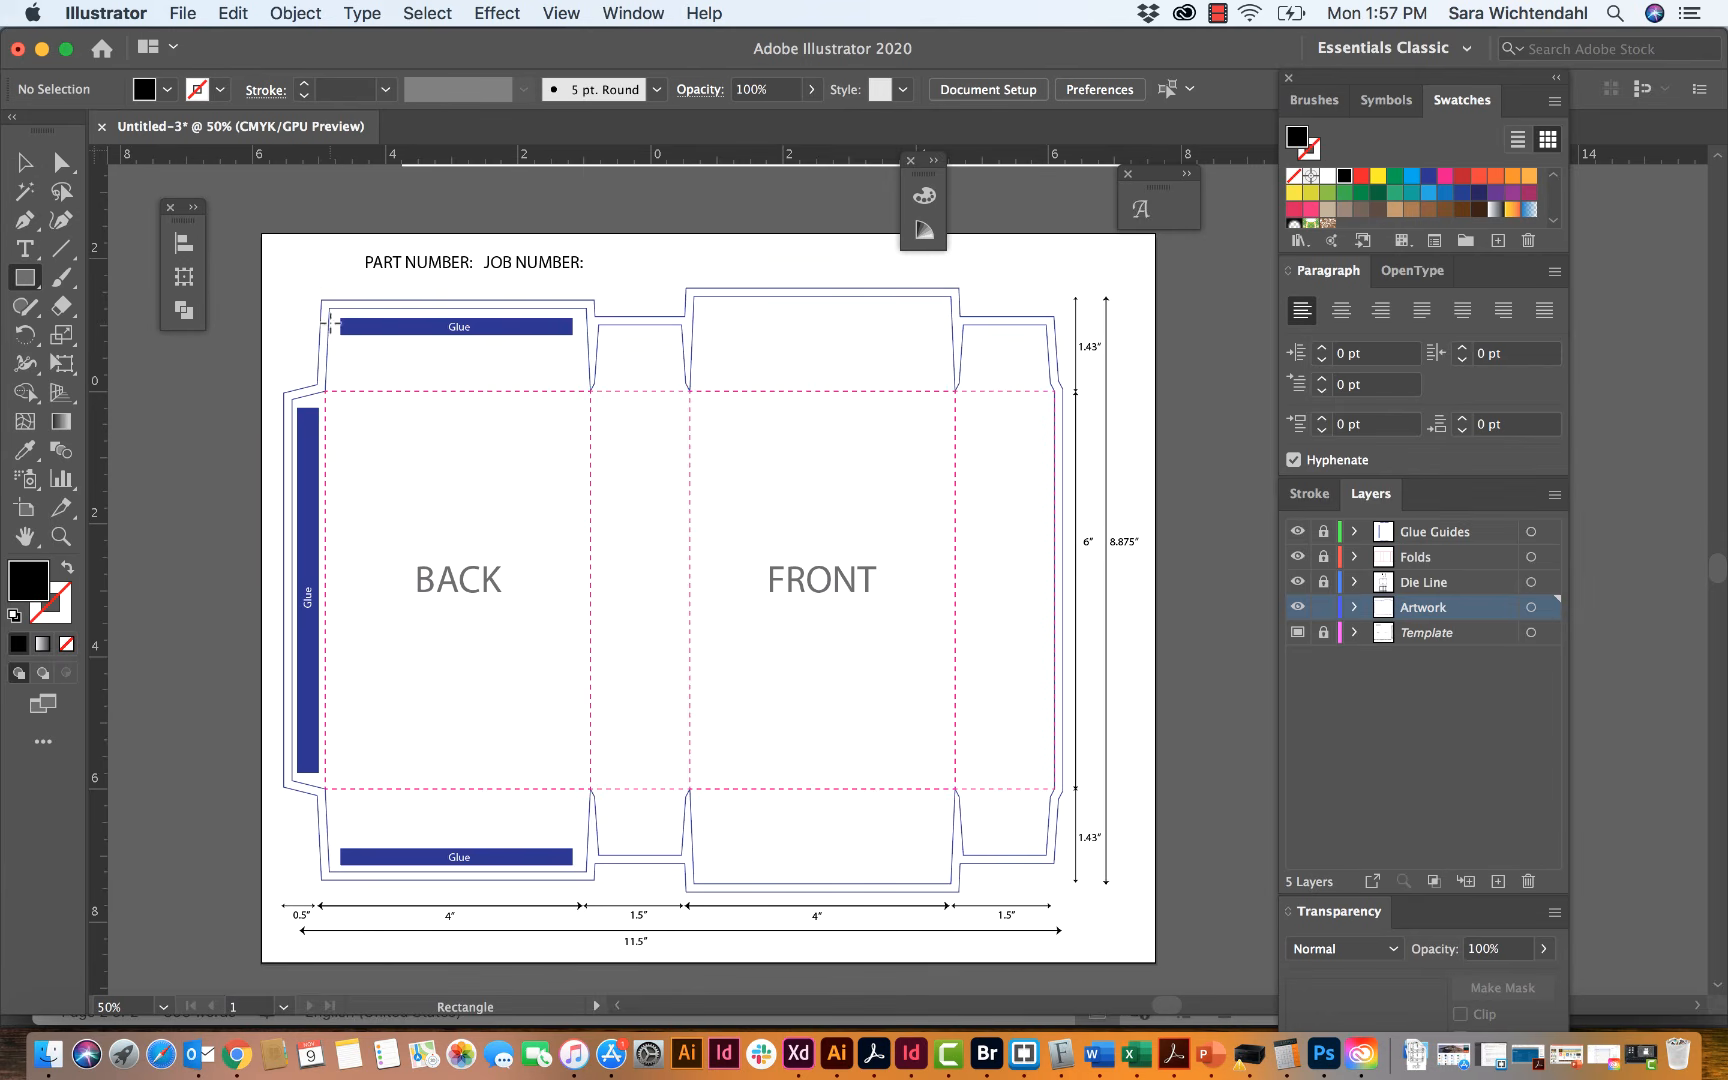
left_click_drag(296, 279, 591, 845)
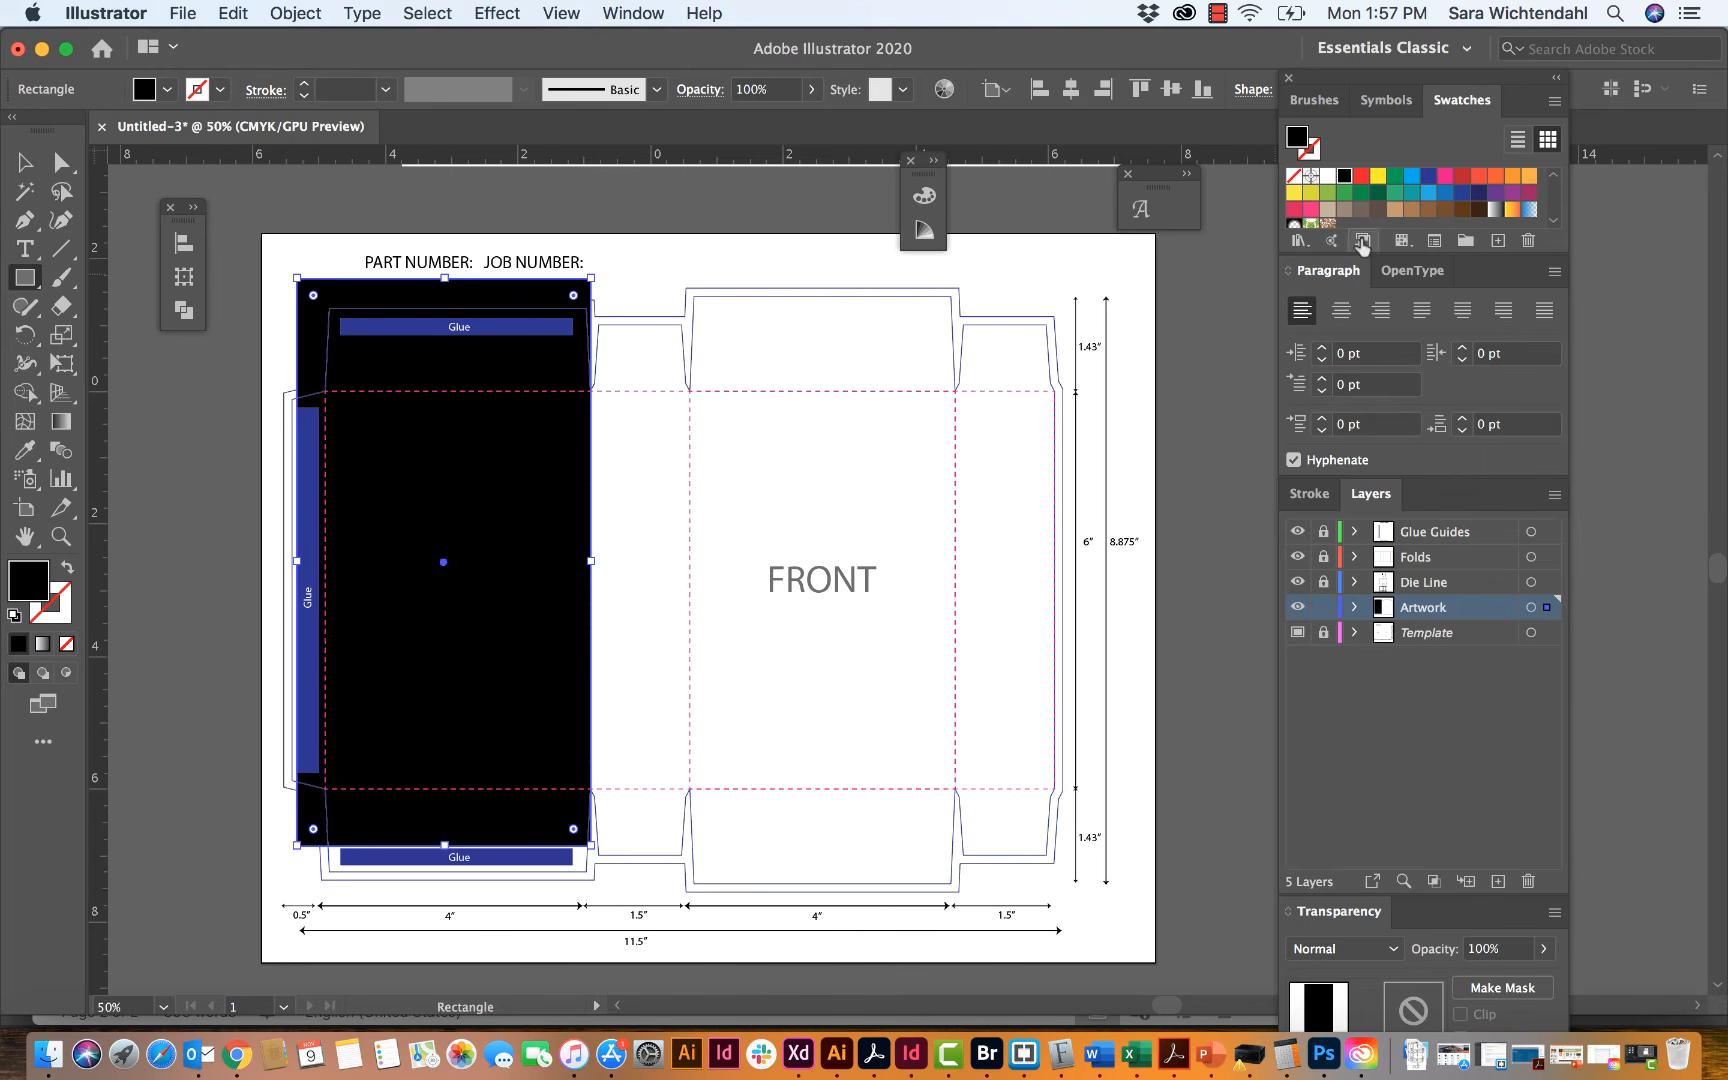
left_click(1379, 178)
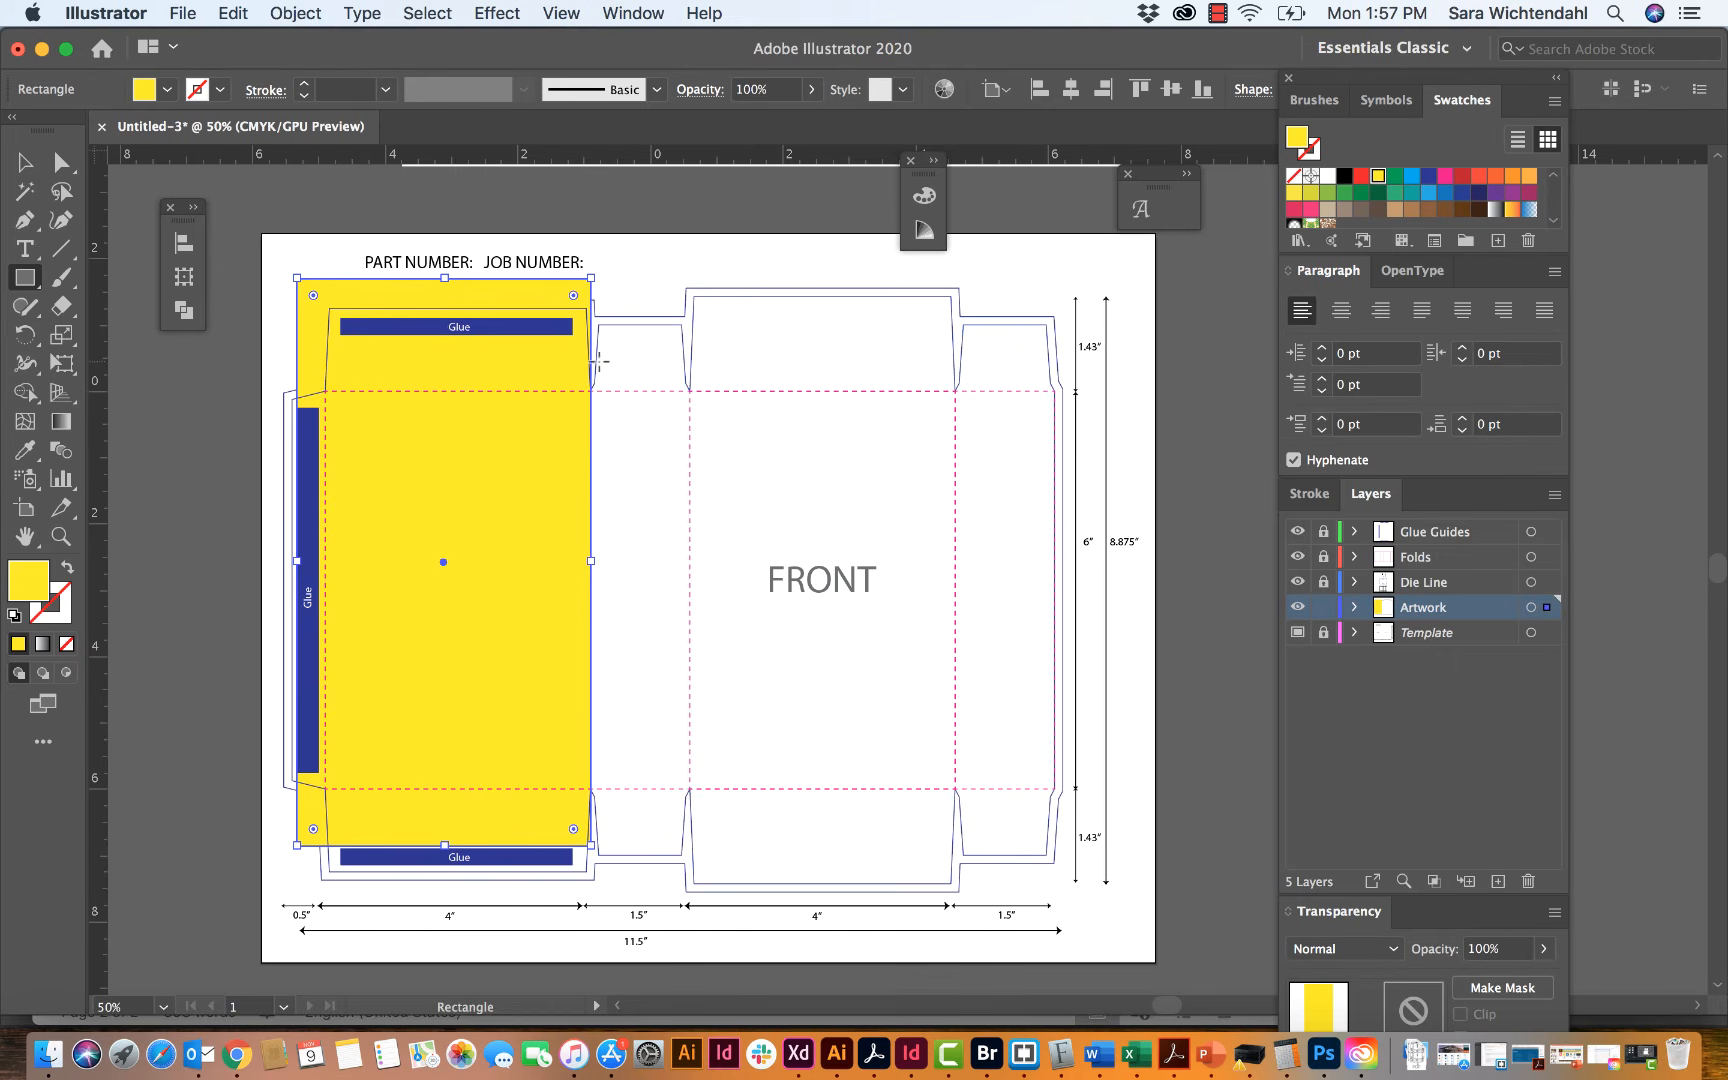
Step: Cover the middle side panel with a dark red rectangle and the front panel with an orange-red one on the Artwork layer
left_click_drag(591, 318, 690, 901)
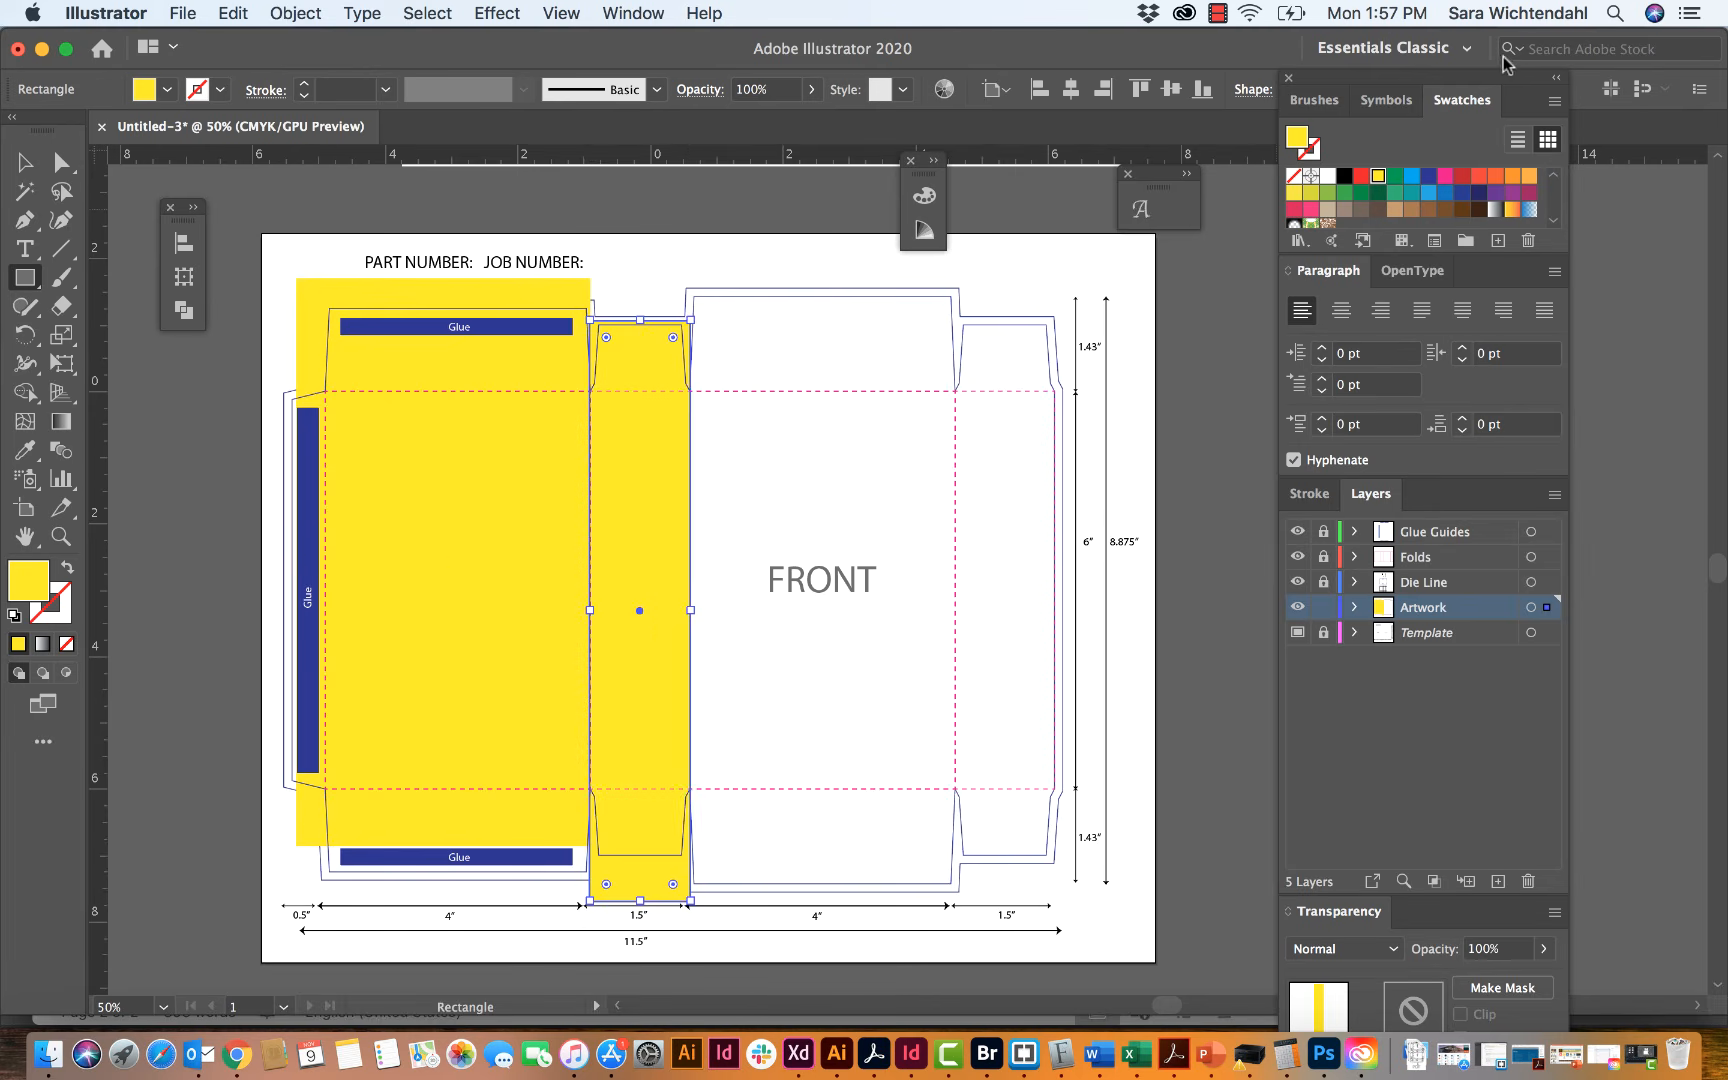
left_click(1462, 175)
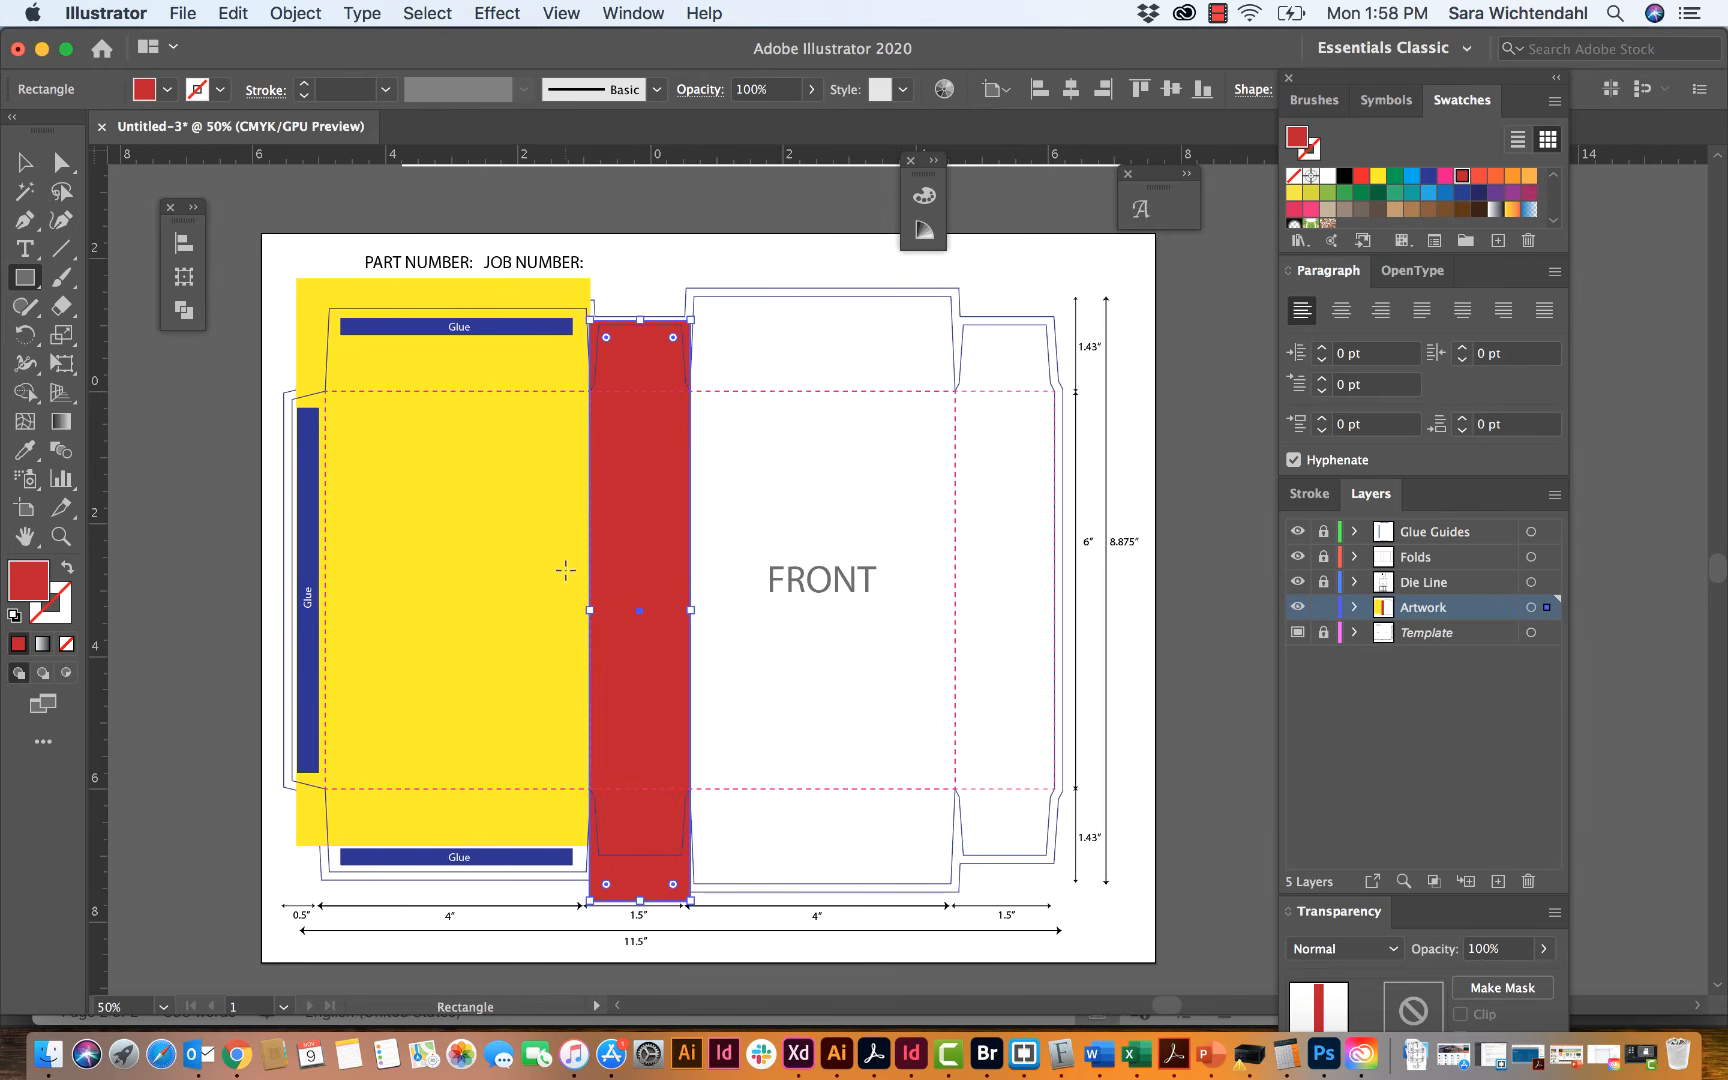
left_click_drag(685, 279, 961, 786)
left_click_drag(955, 870, 956, 897)
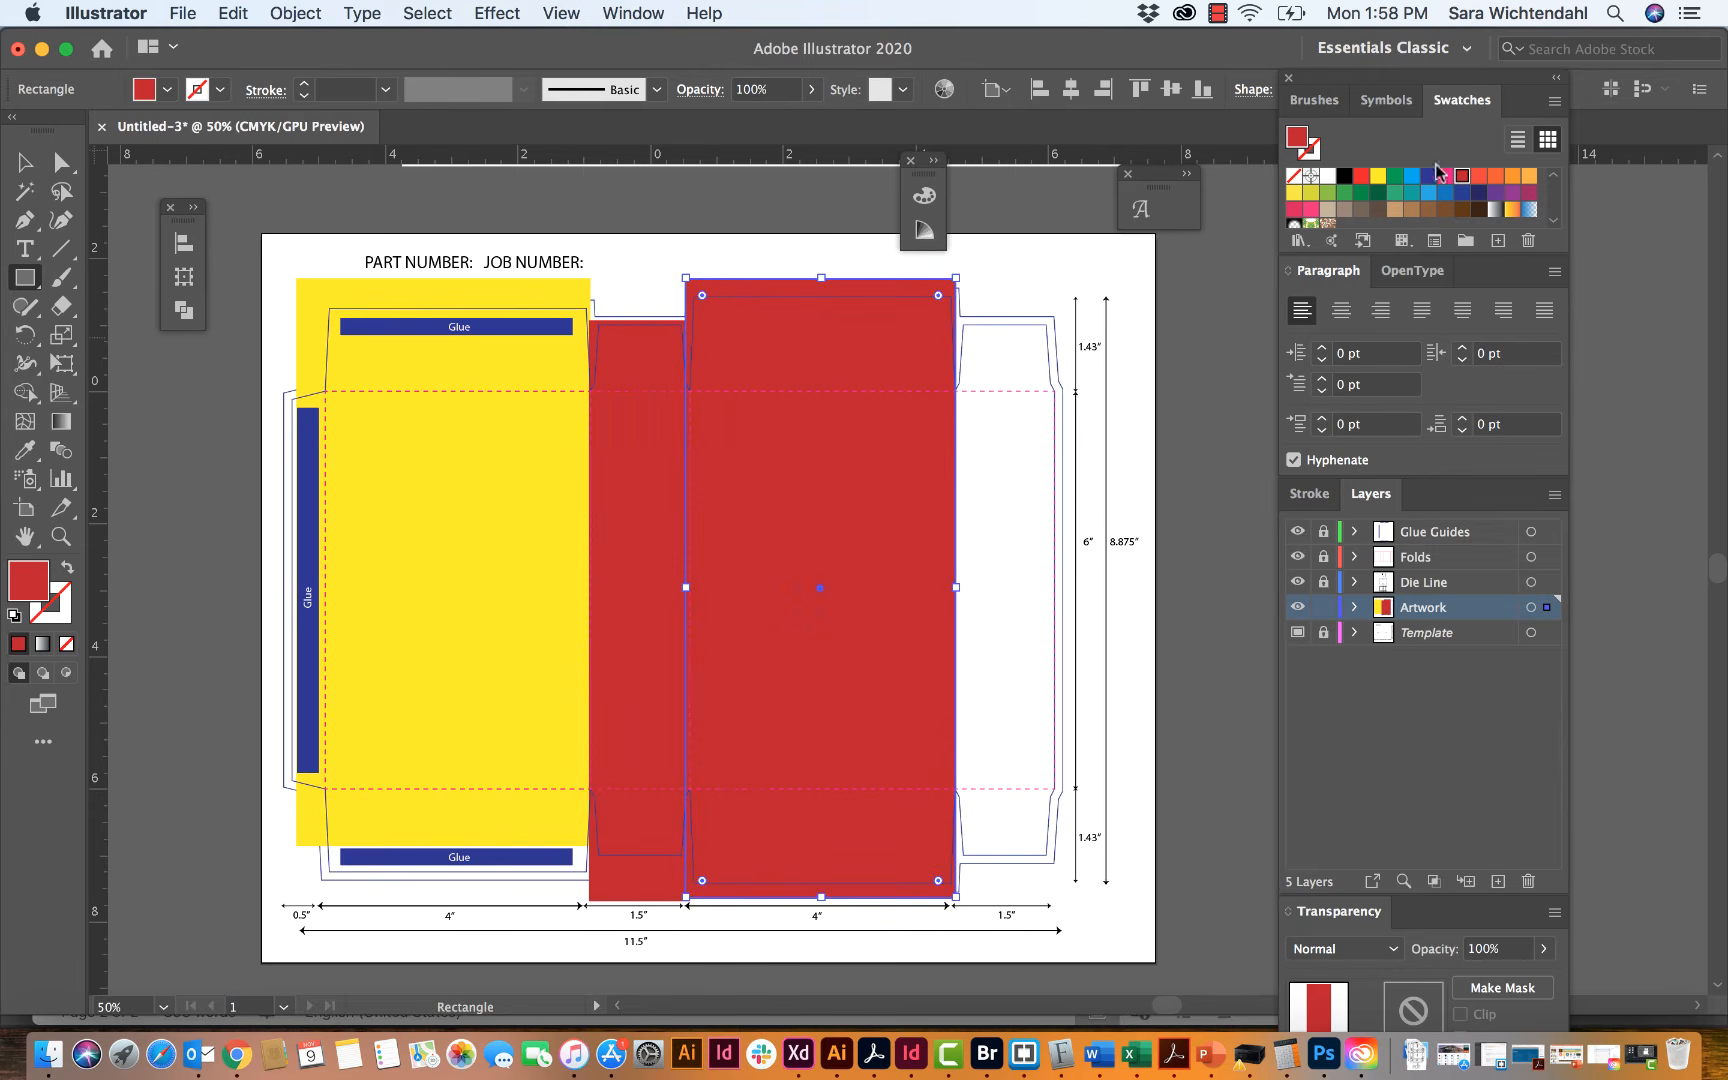
left_click(1479, 177)
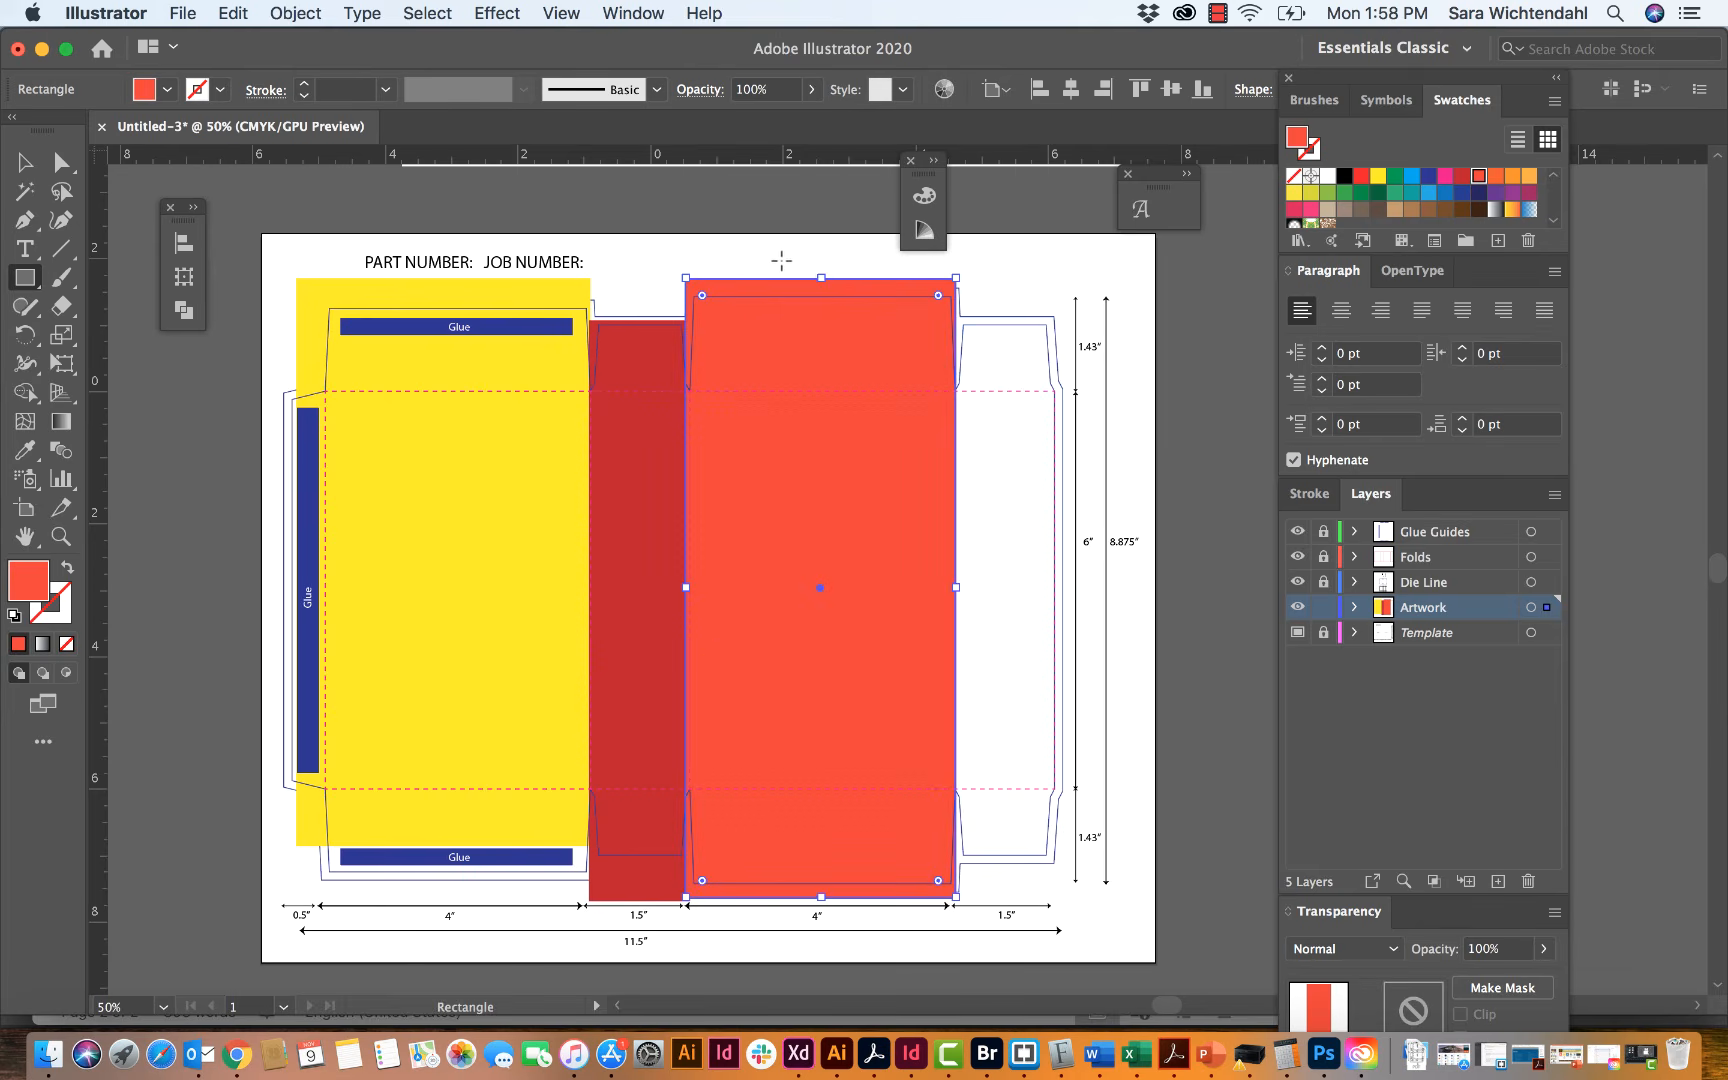
Step: Draw an orange-red rectangle over the outer side panel and its flaps, extending it slightly past the panel's outer edge
left_click(18, 165)
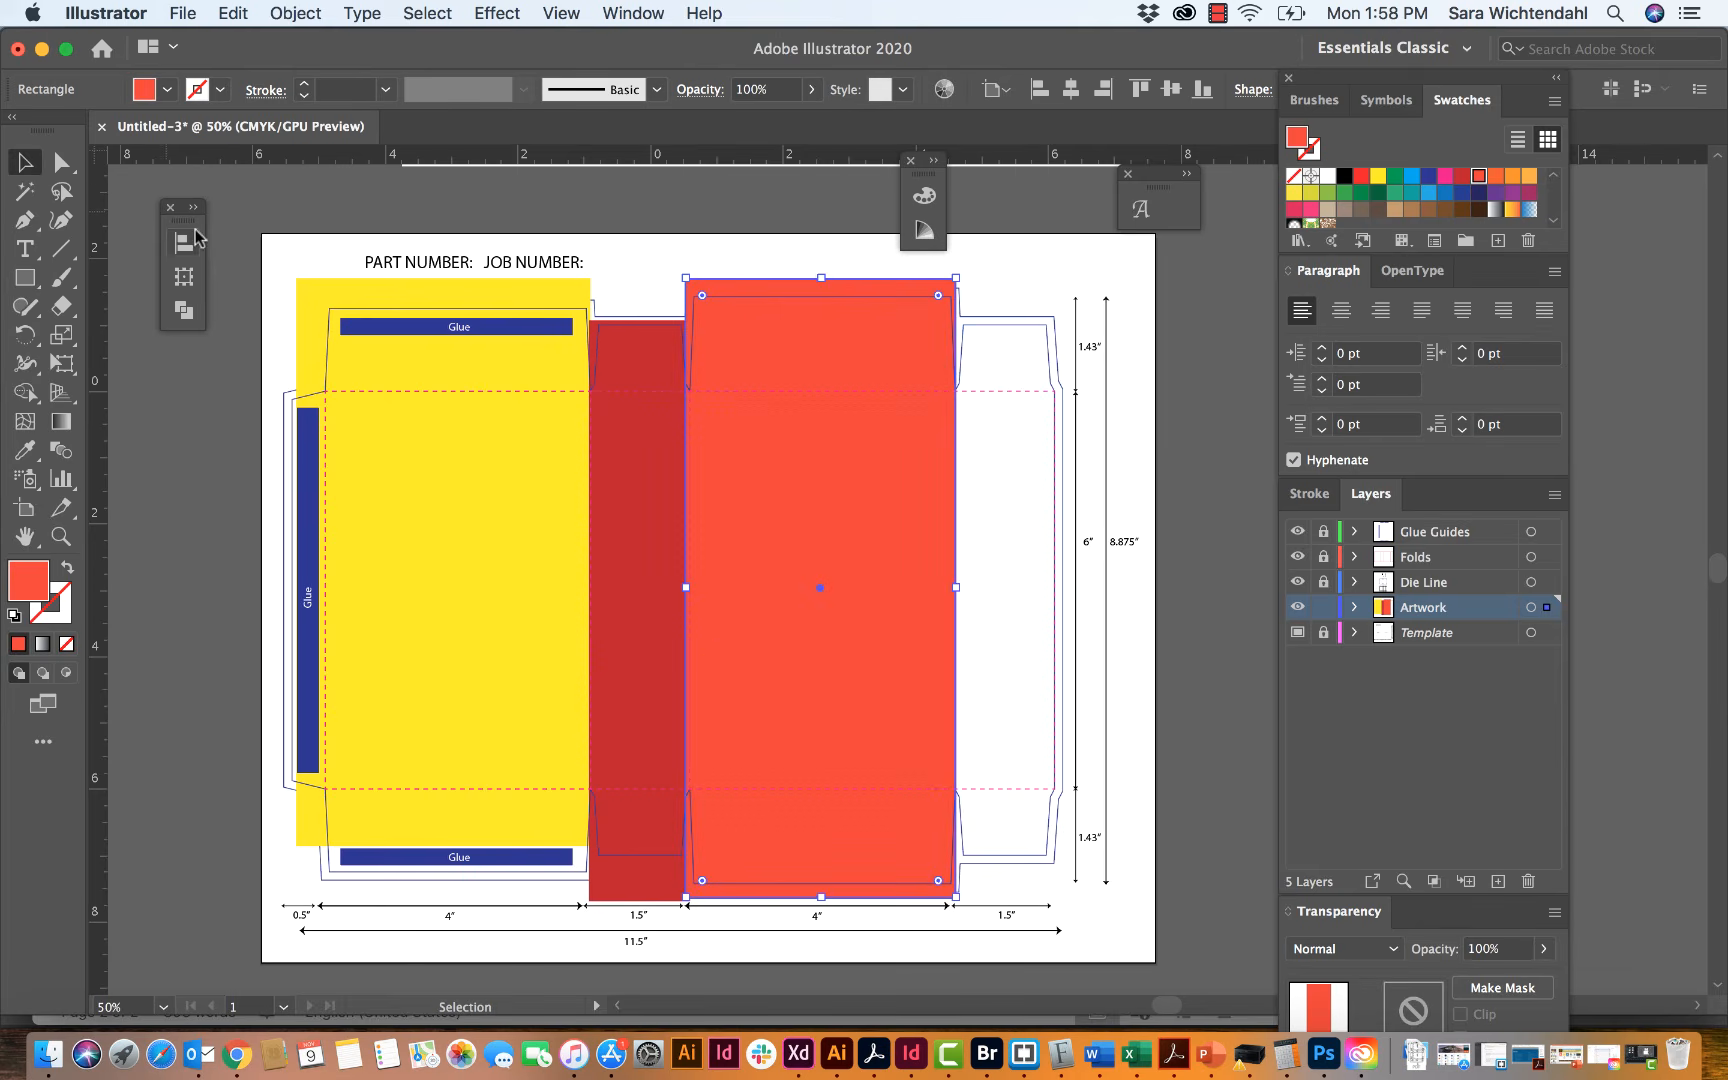
left_click(25, 278)
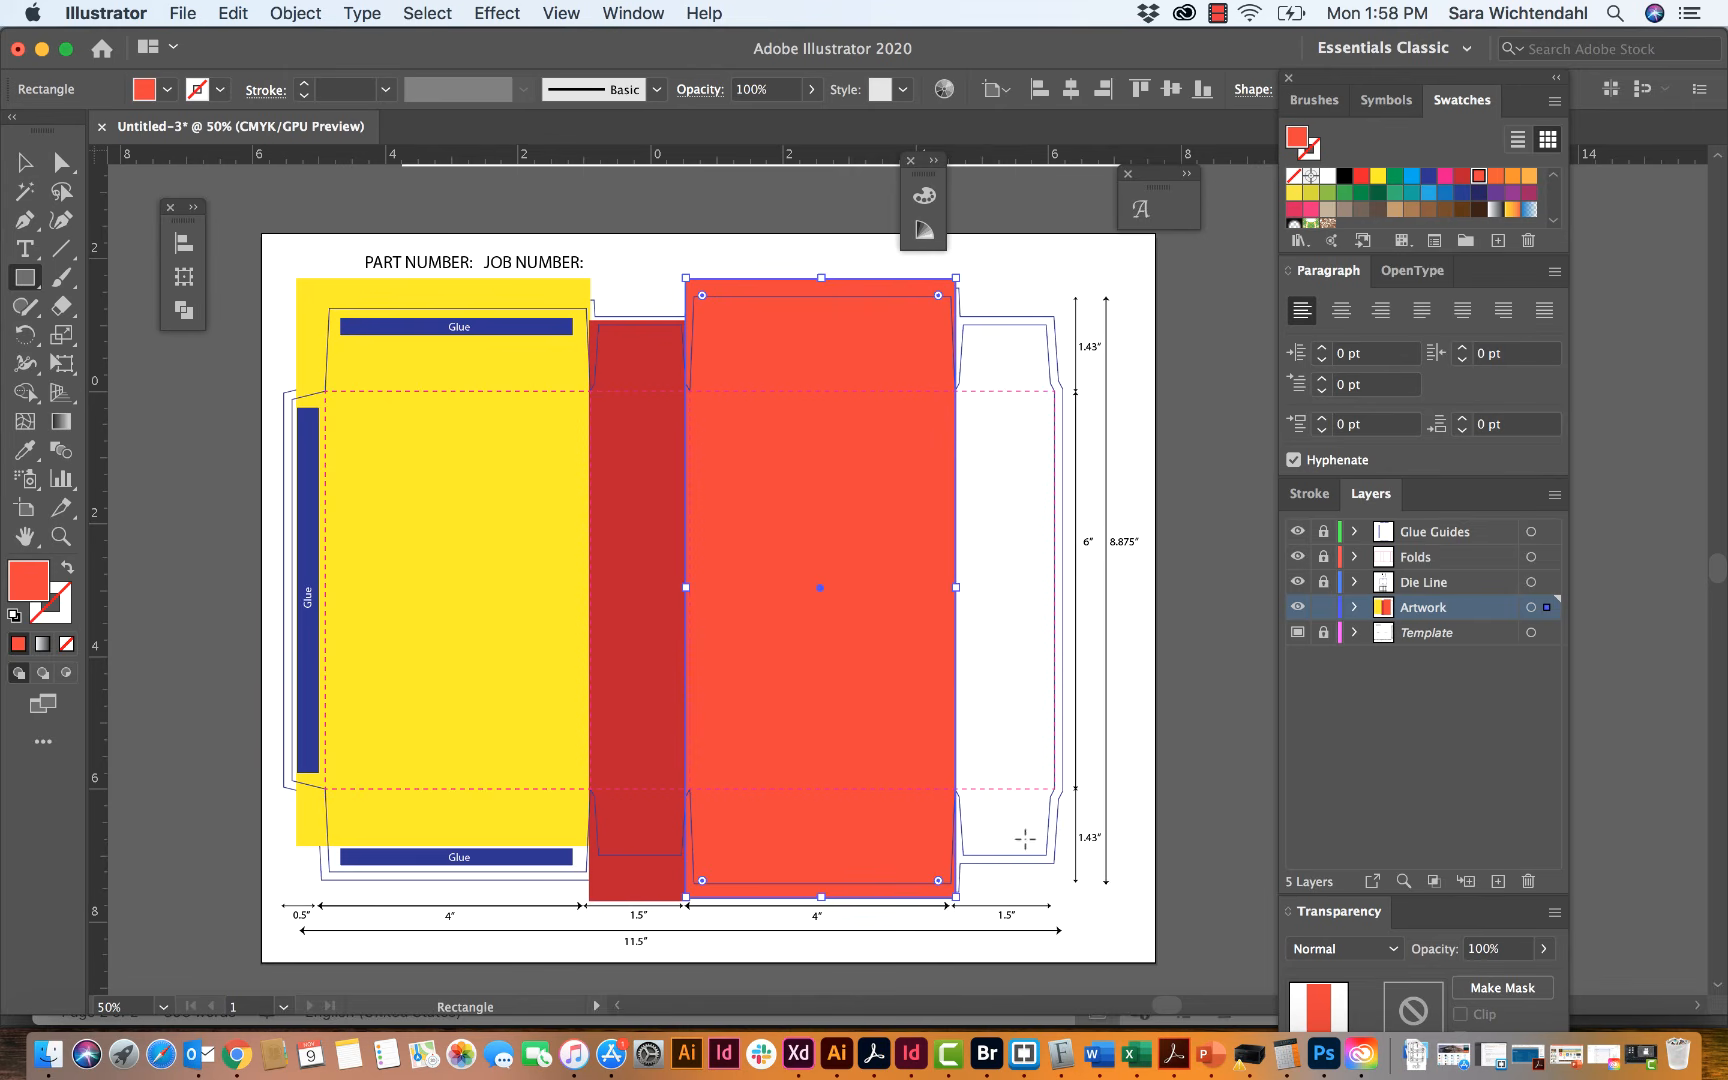
left_click_drag(1058, 872, 957, 296)
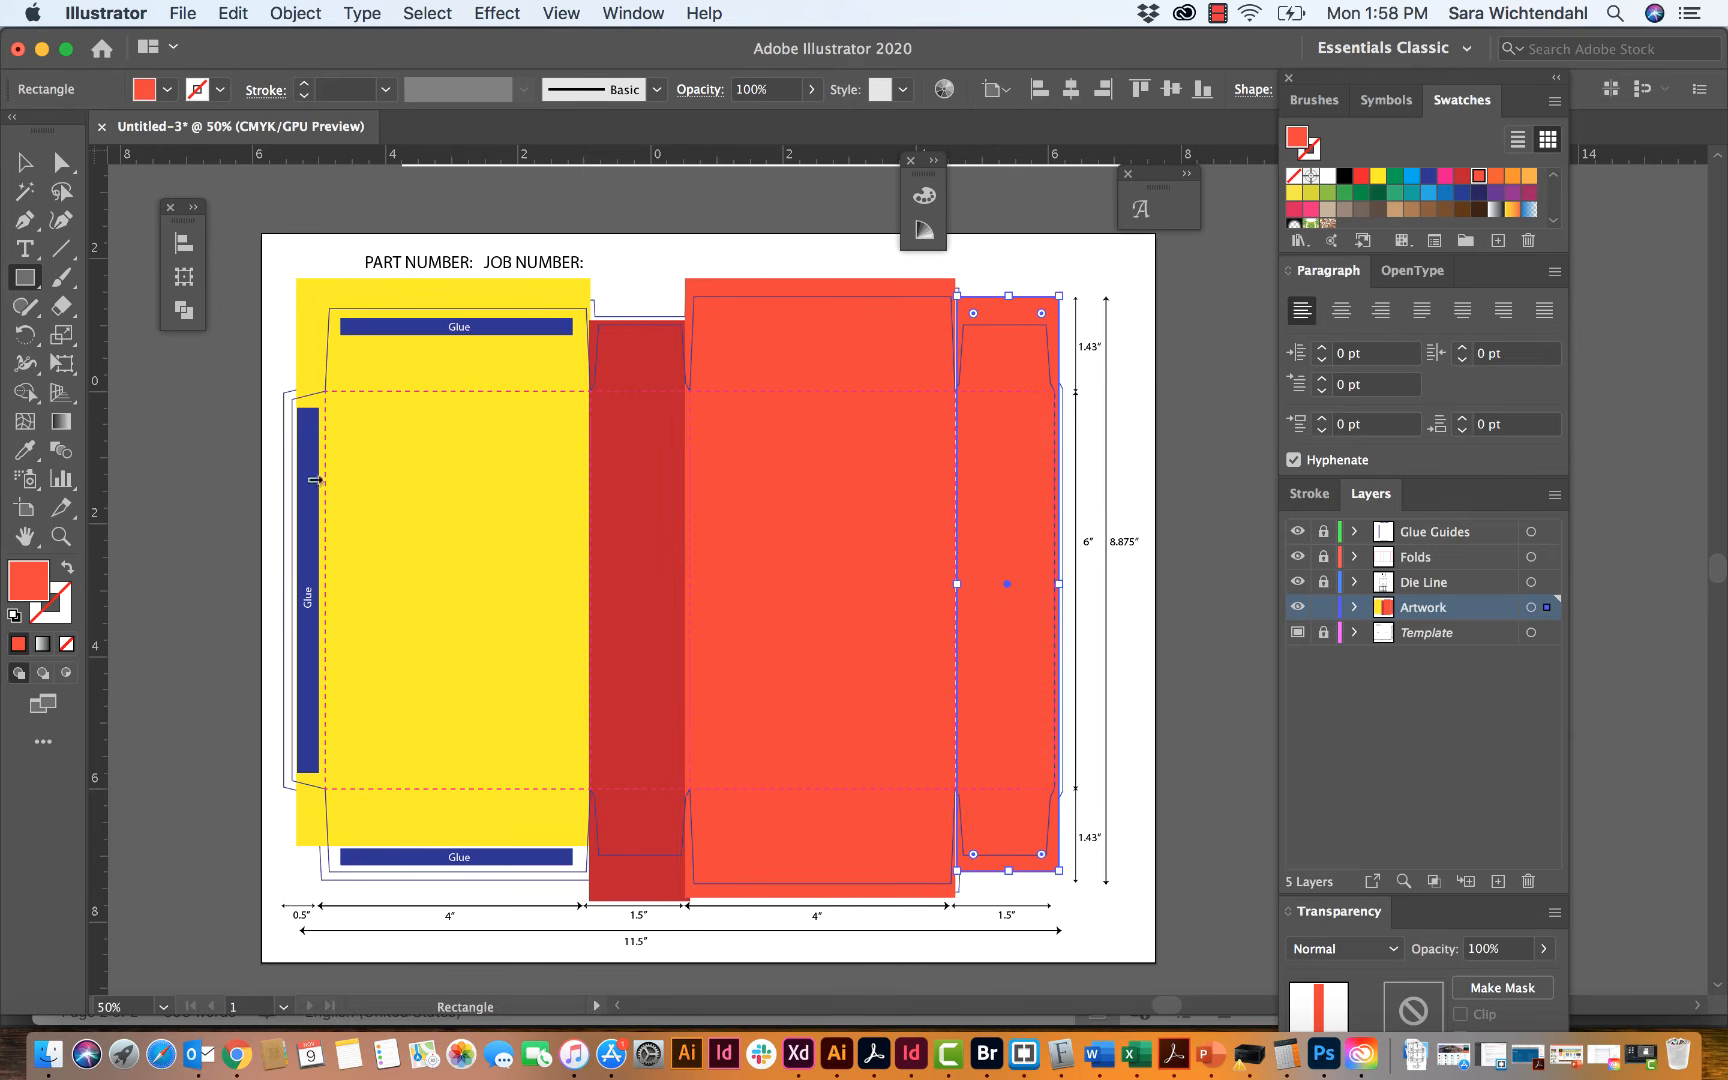
left_click(25, 161)
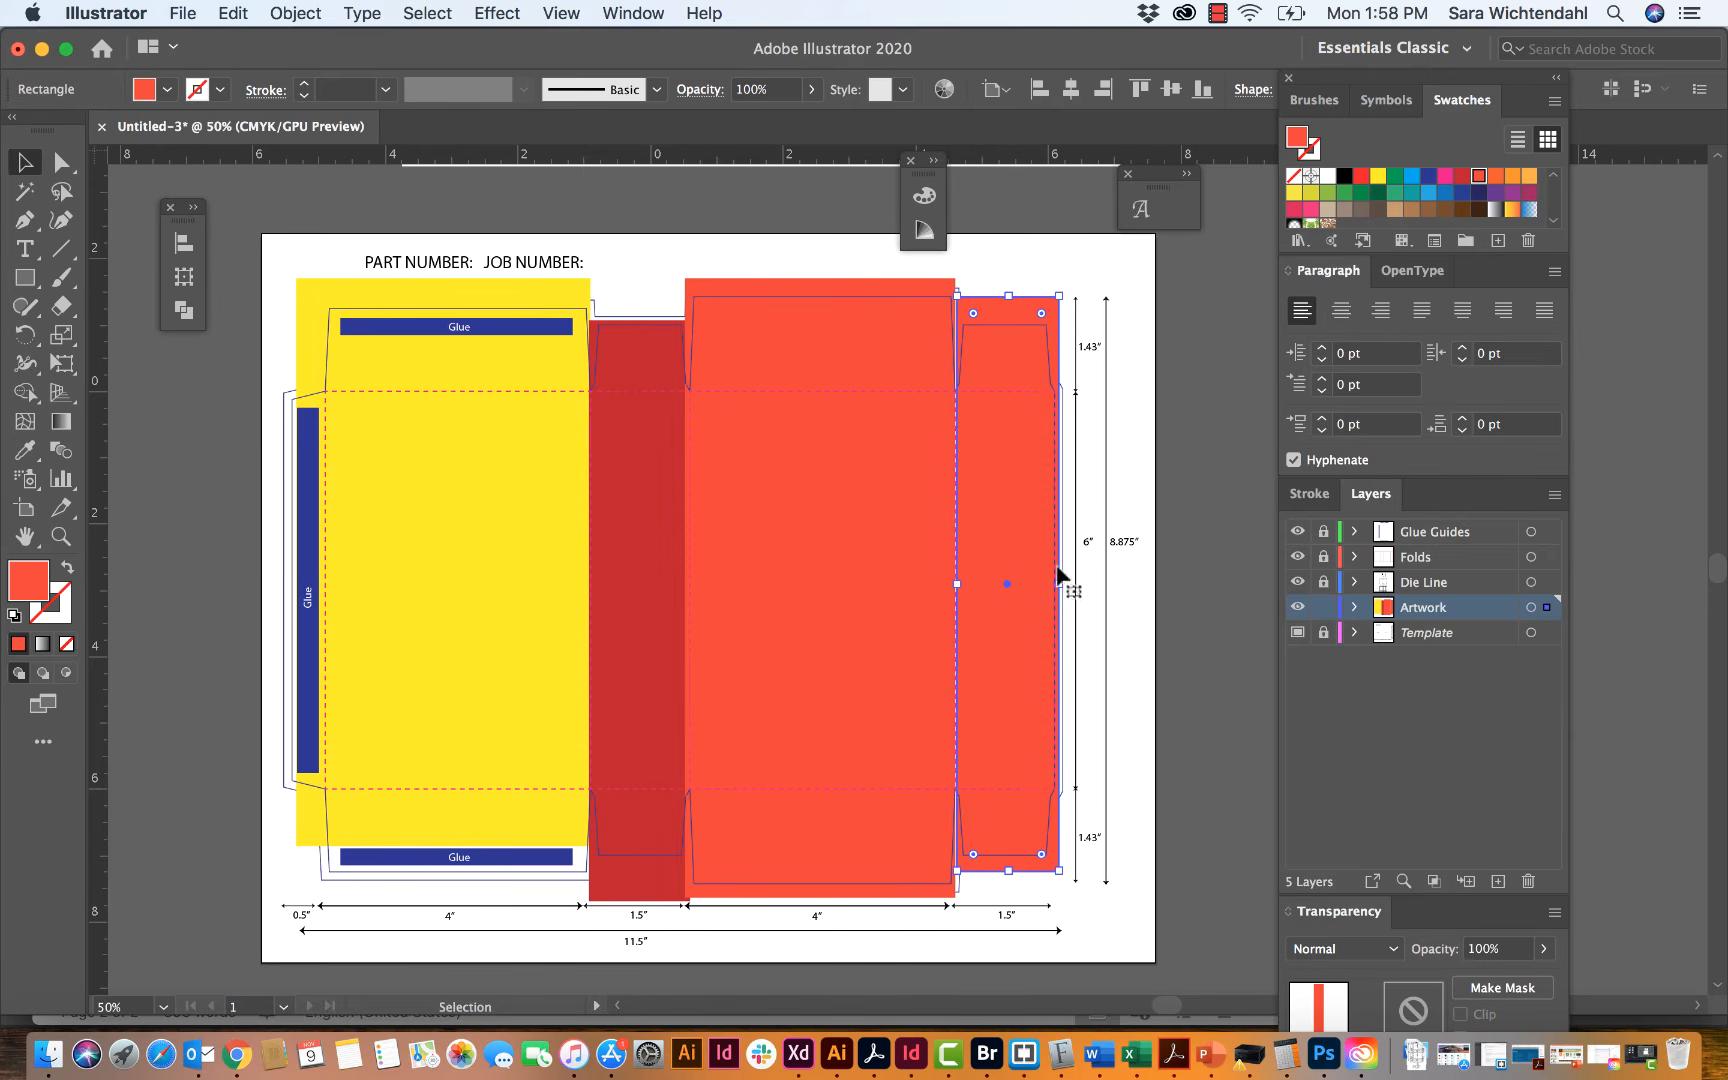
left_click_drag(1059, 583, 1067, 584)
Step: Extend the yellow rectangle past the back panel's lower flap and pull its glue-flap side in close to the fold line
left_click(473, 711)
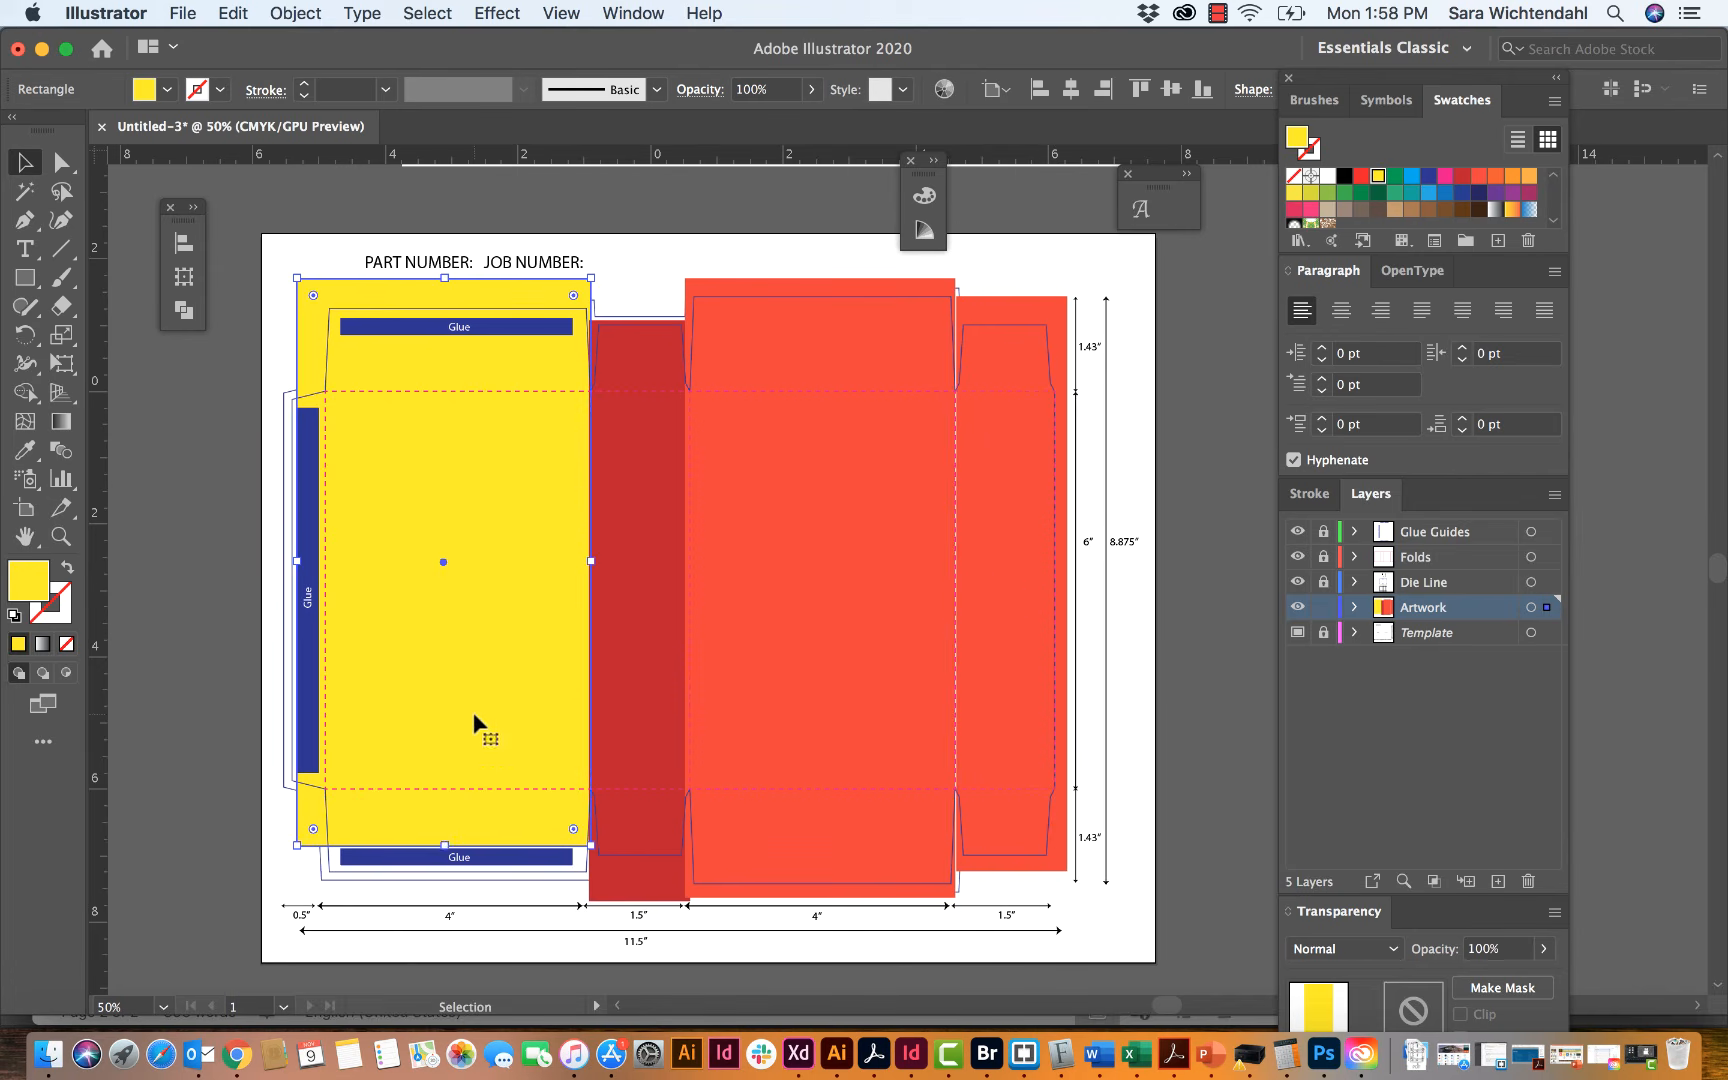
left_click_drag(447, 846, 447, 888)
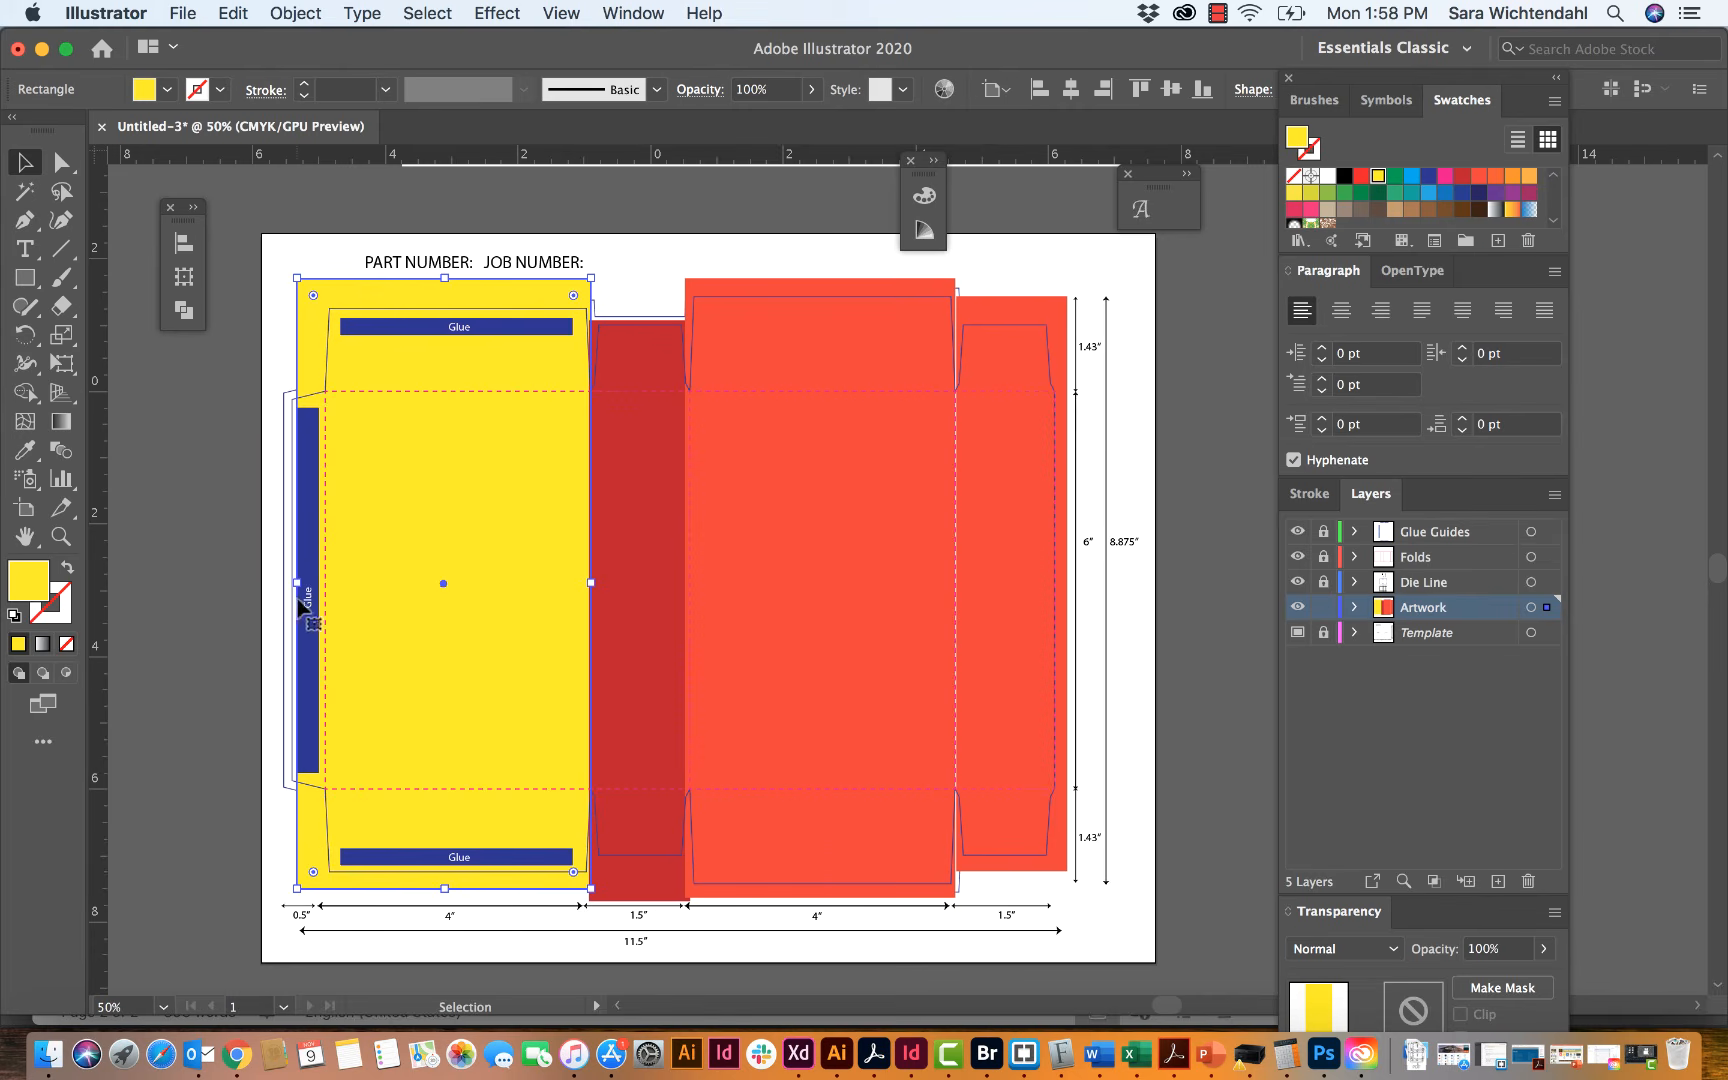
left_click_drag(297, 582, 316, 584)
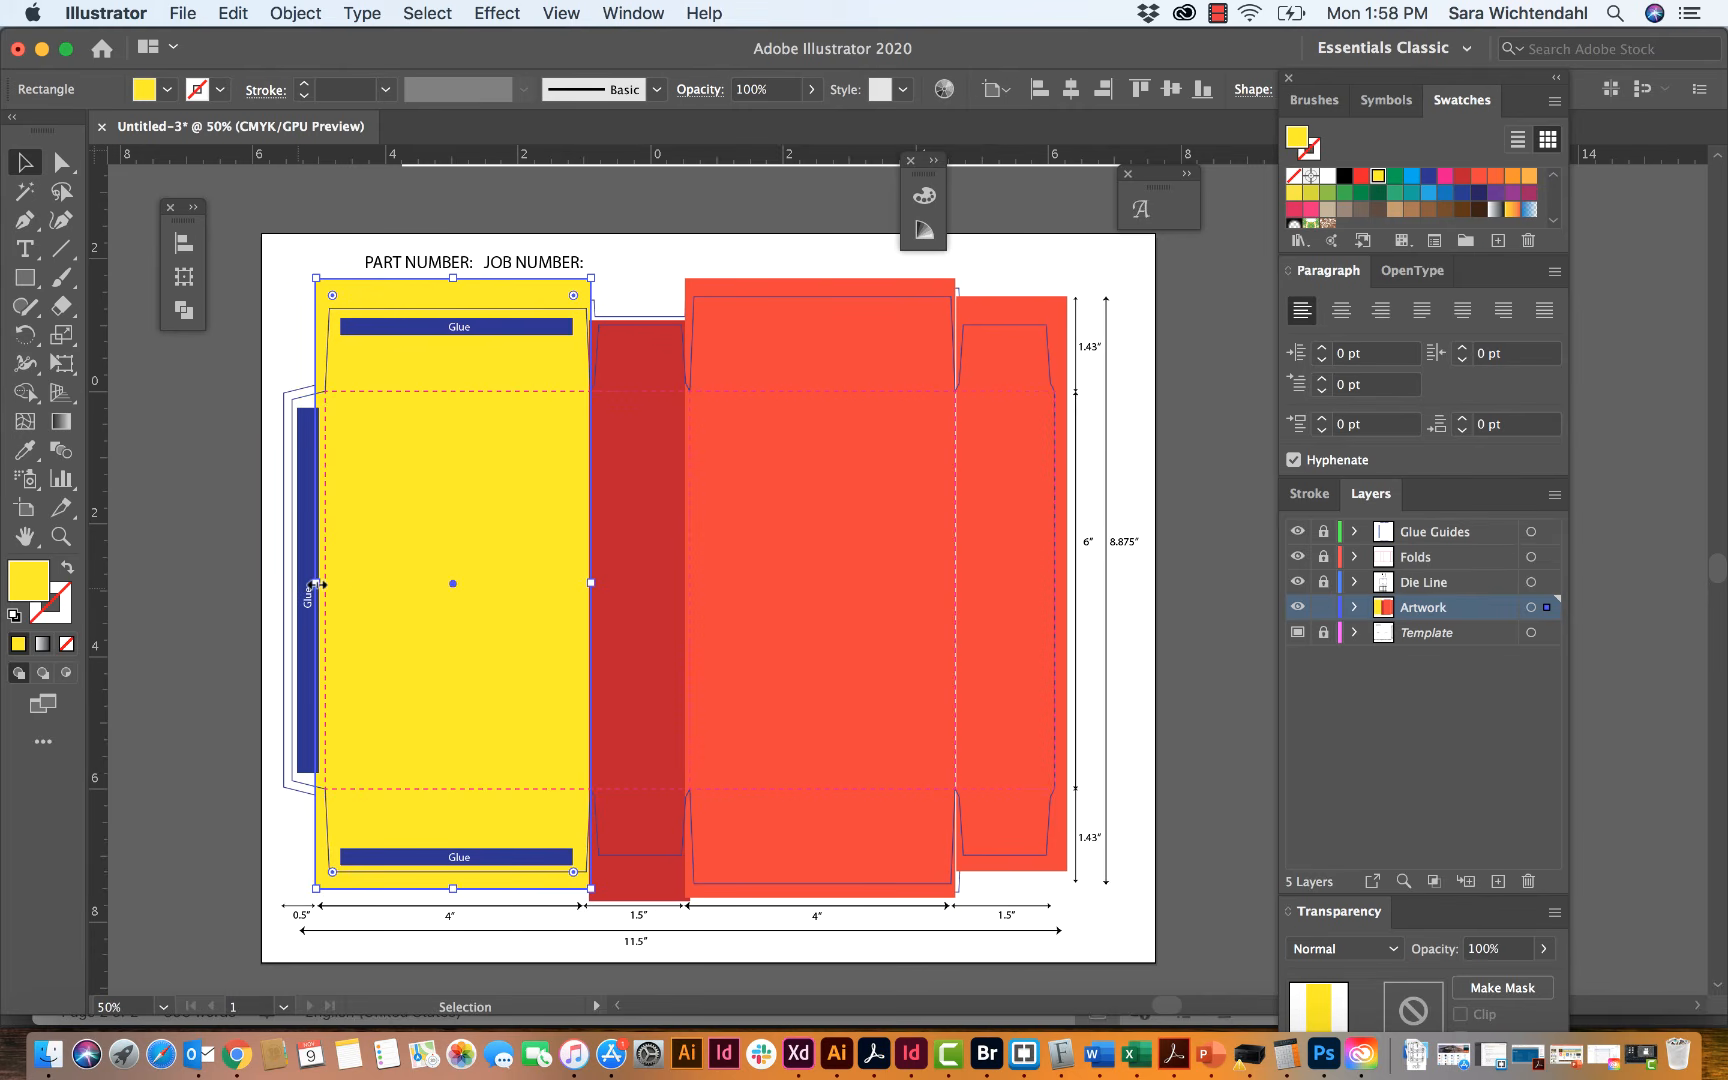
left_click(238, 324)
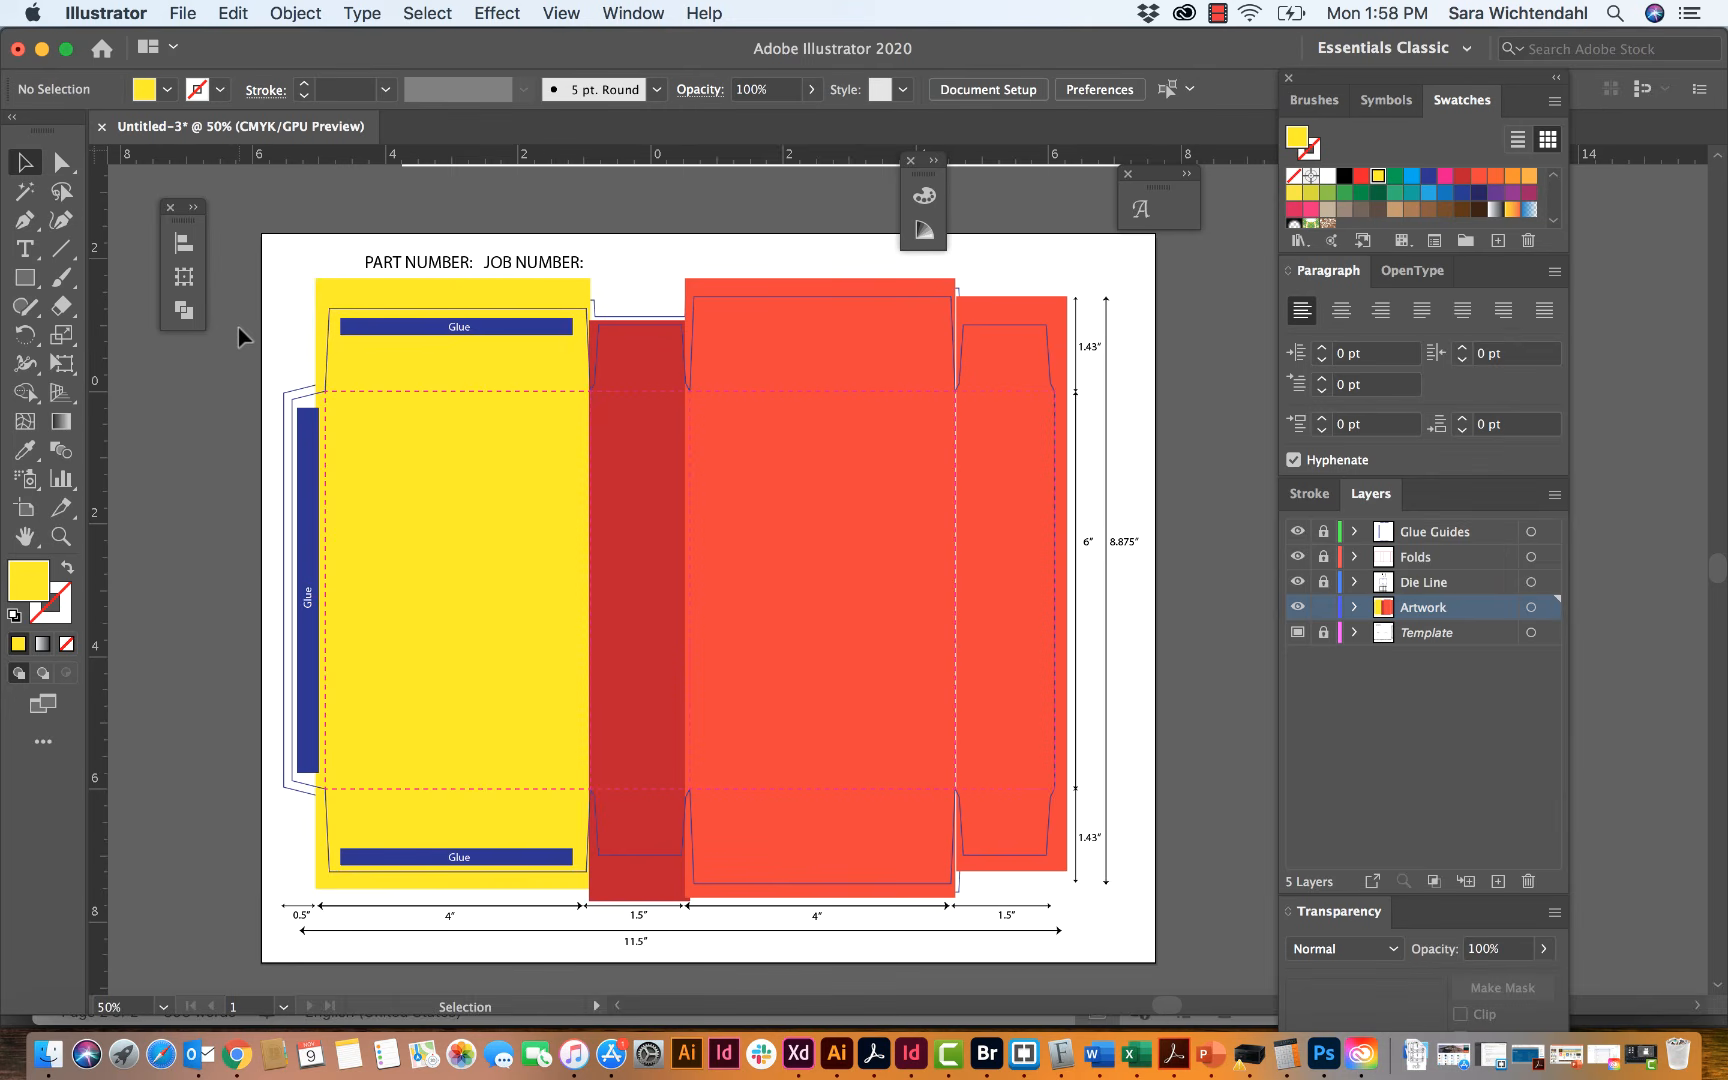
Step: Extend the dark red rectangle above the middle side panel's upper flap and slightly widen the front panel's orange-red rectangle toward the outer side panel
left_click(535, 529)
left_click(640, 458)
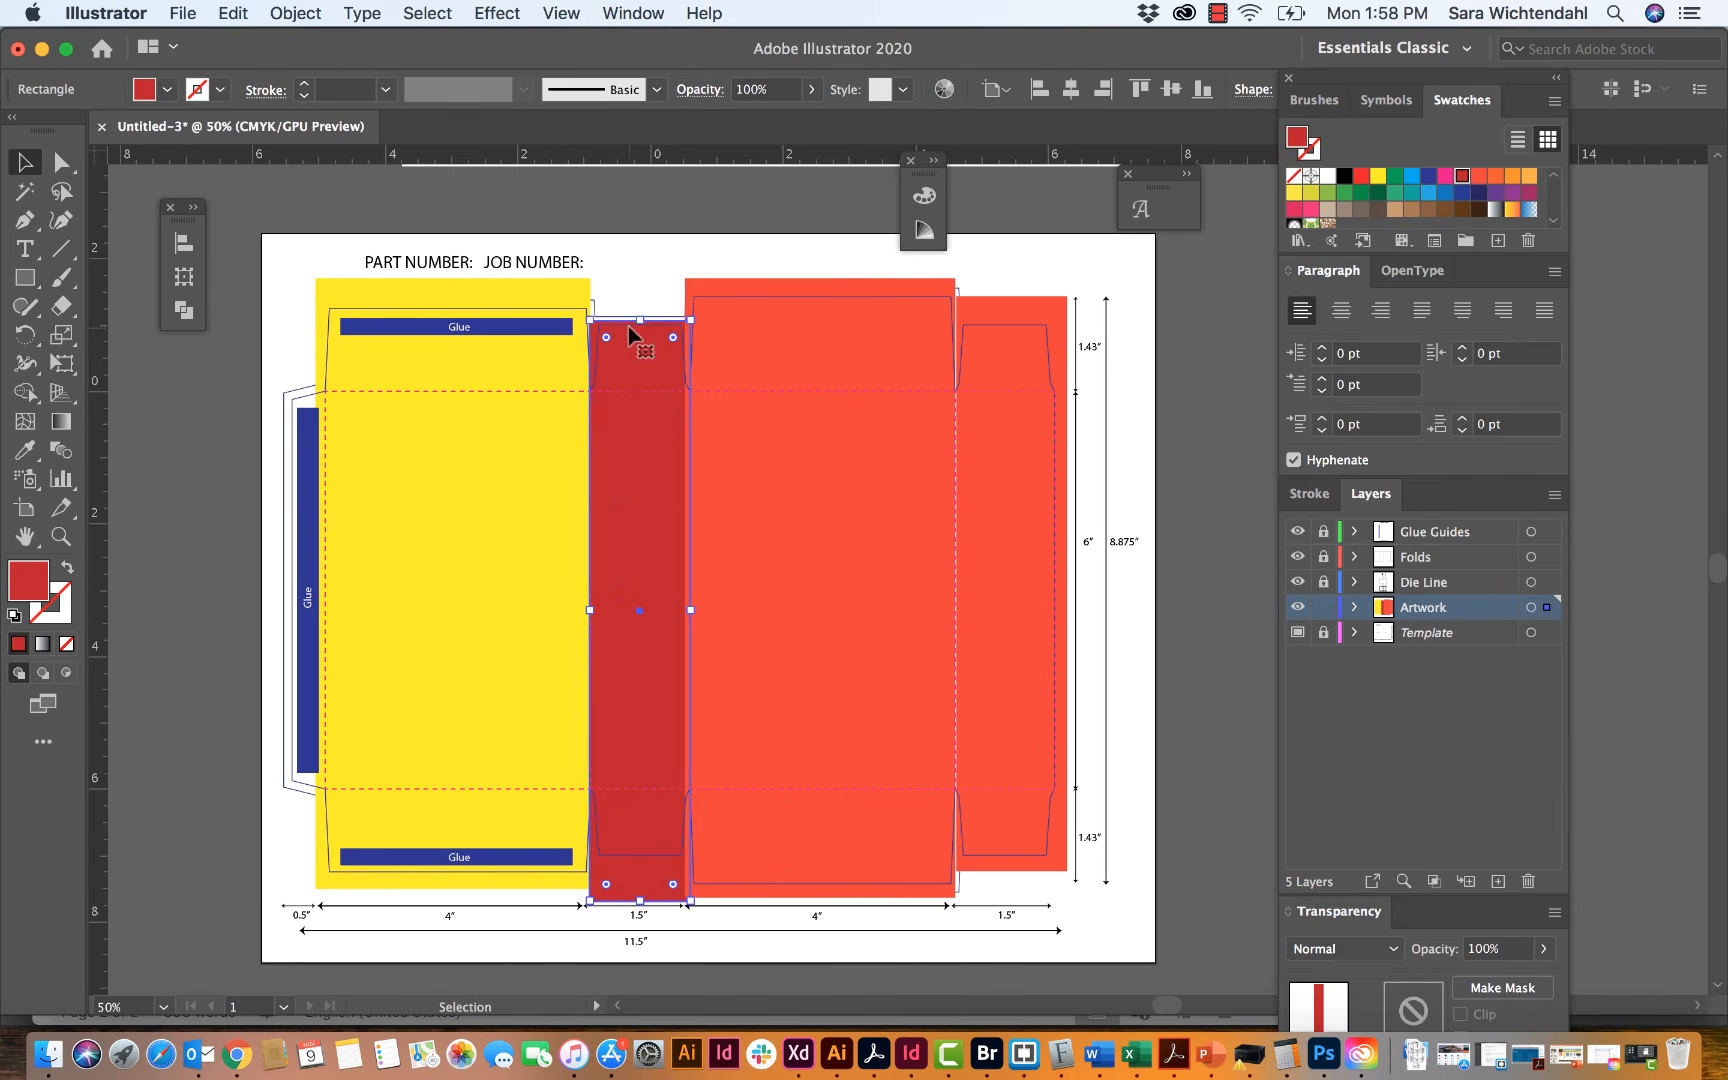
left_click_drag(638, 320, 638, 283)
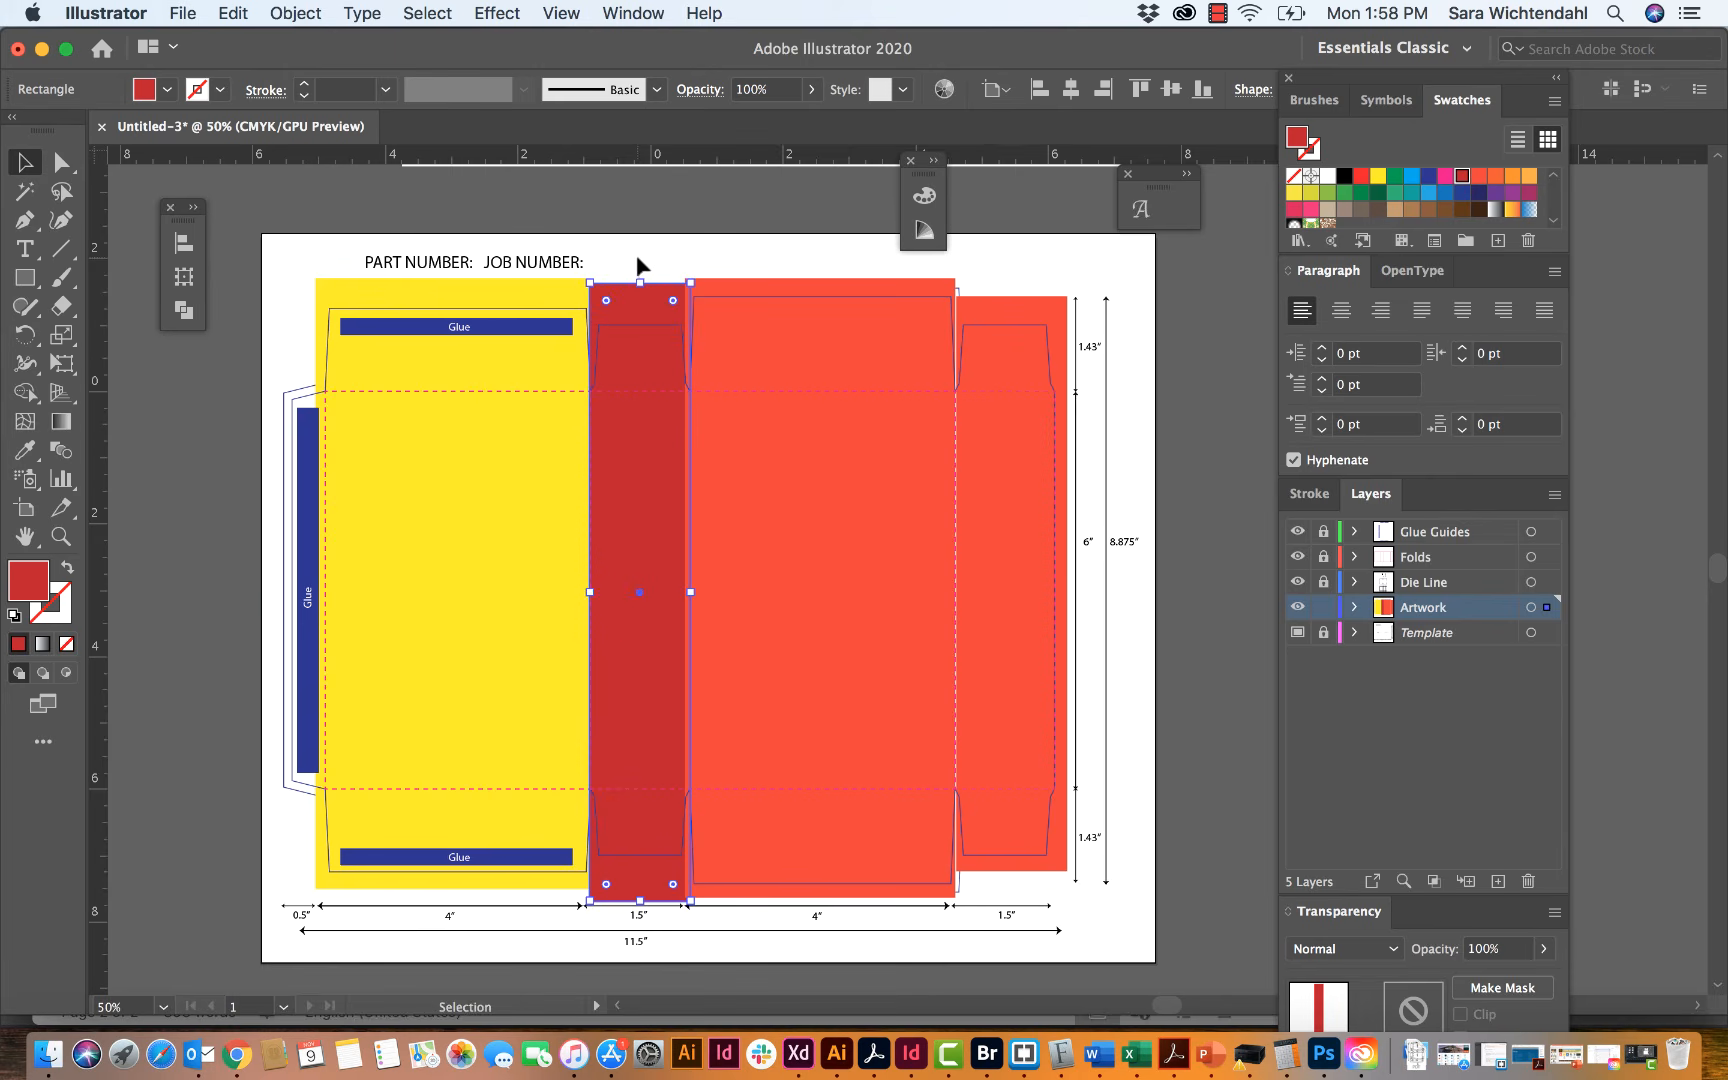
left_click(637, 258)
left_click(930, 472)
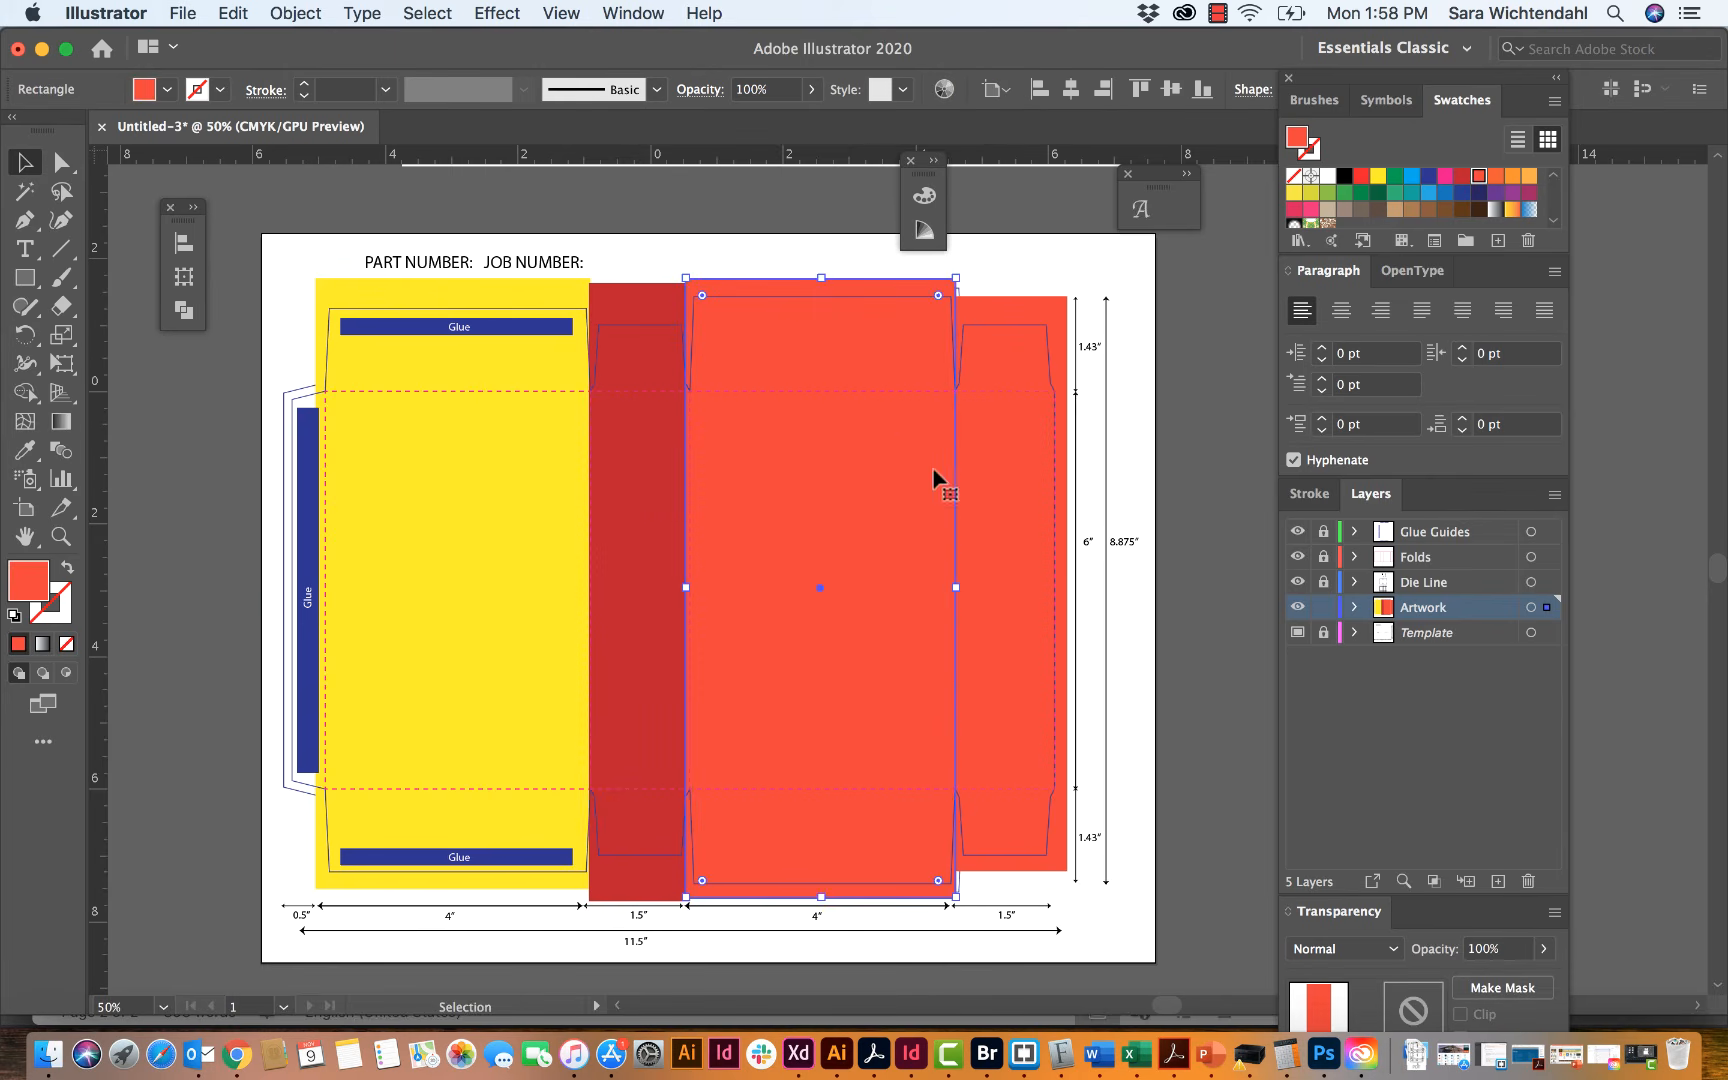
left_click_drag(956, 587, 958, 590)
Step: Fill the outer side panel's rectangle with green and stretch it outward well past the artboard edge
left_click(984, 587)
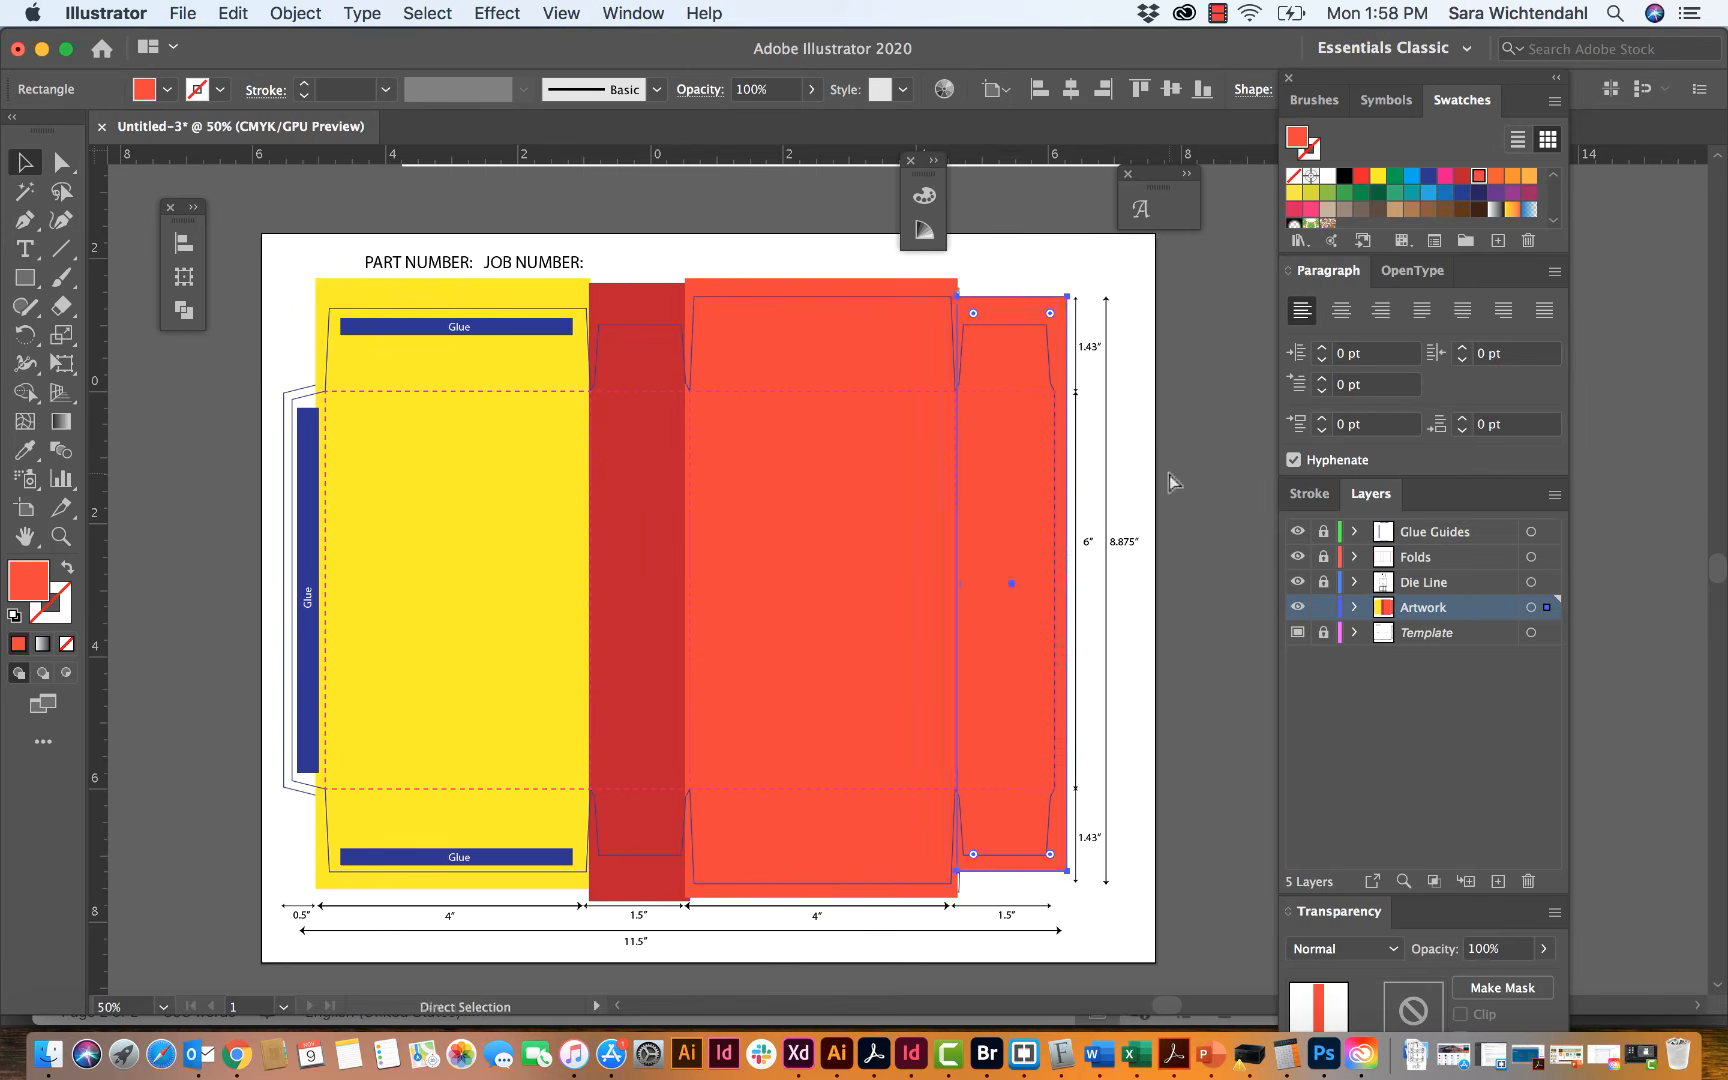
key("super+1")
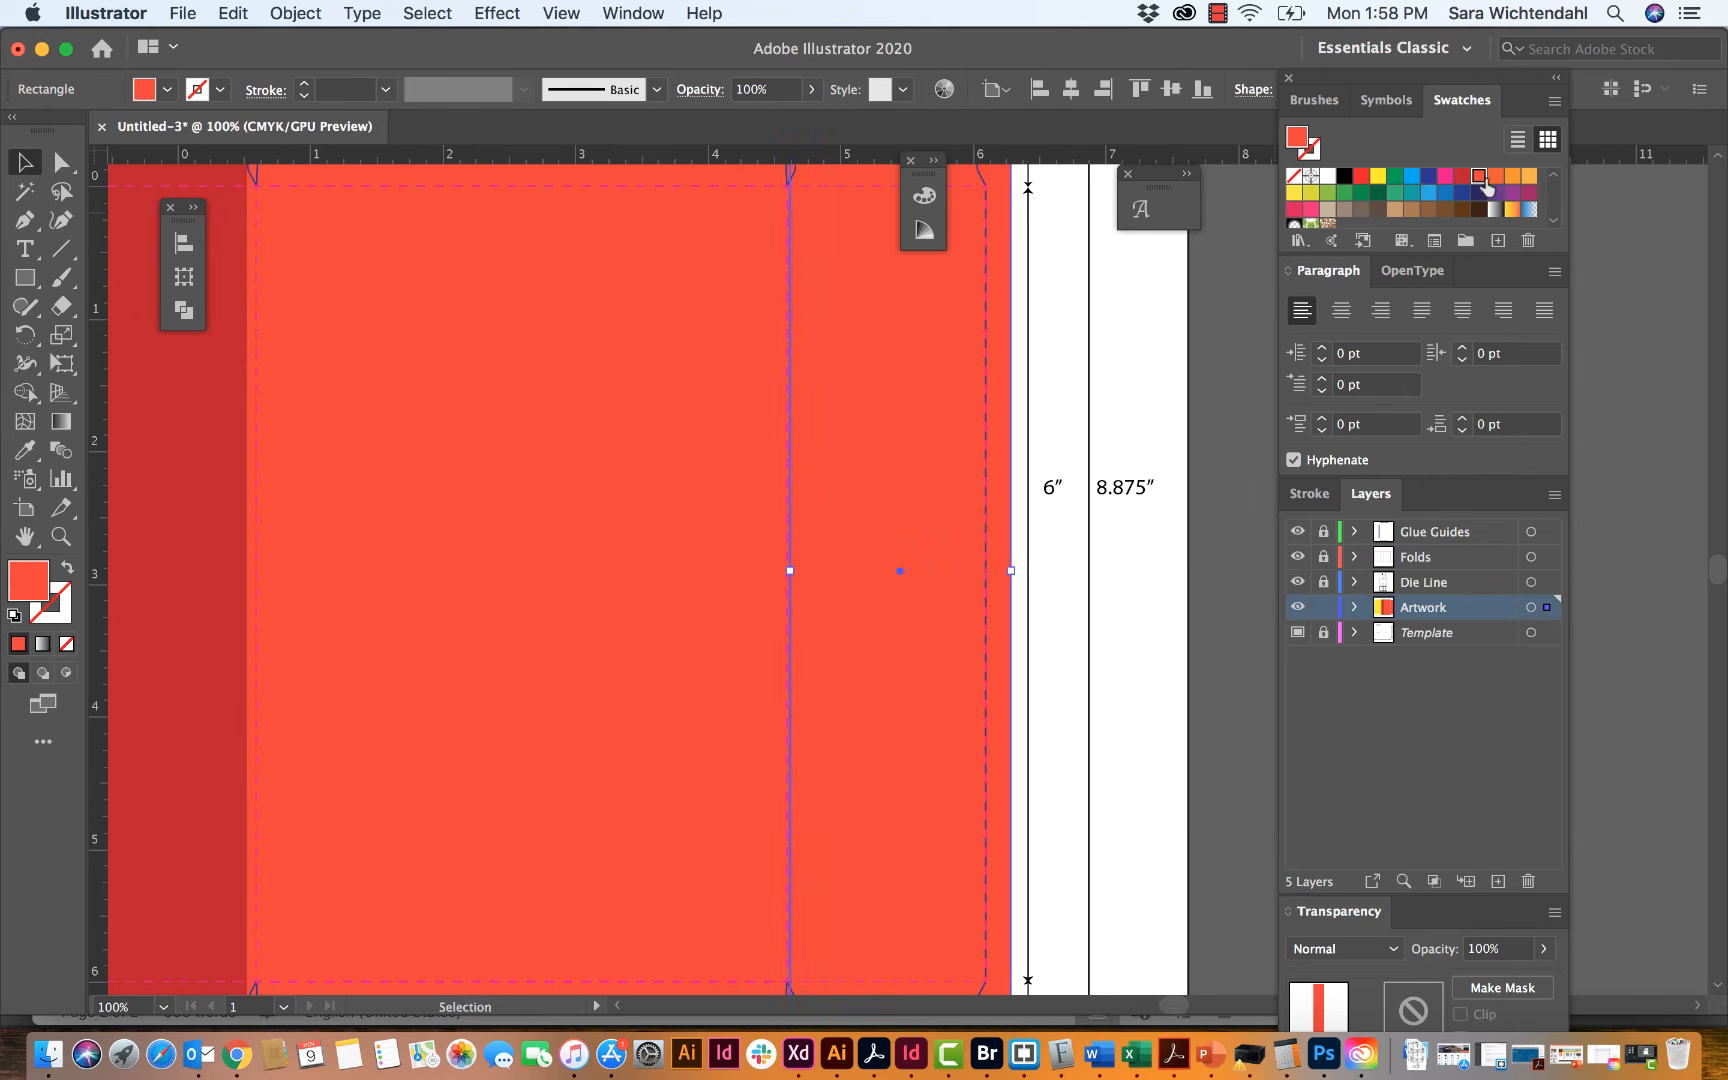
left_click(1343, 192)
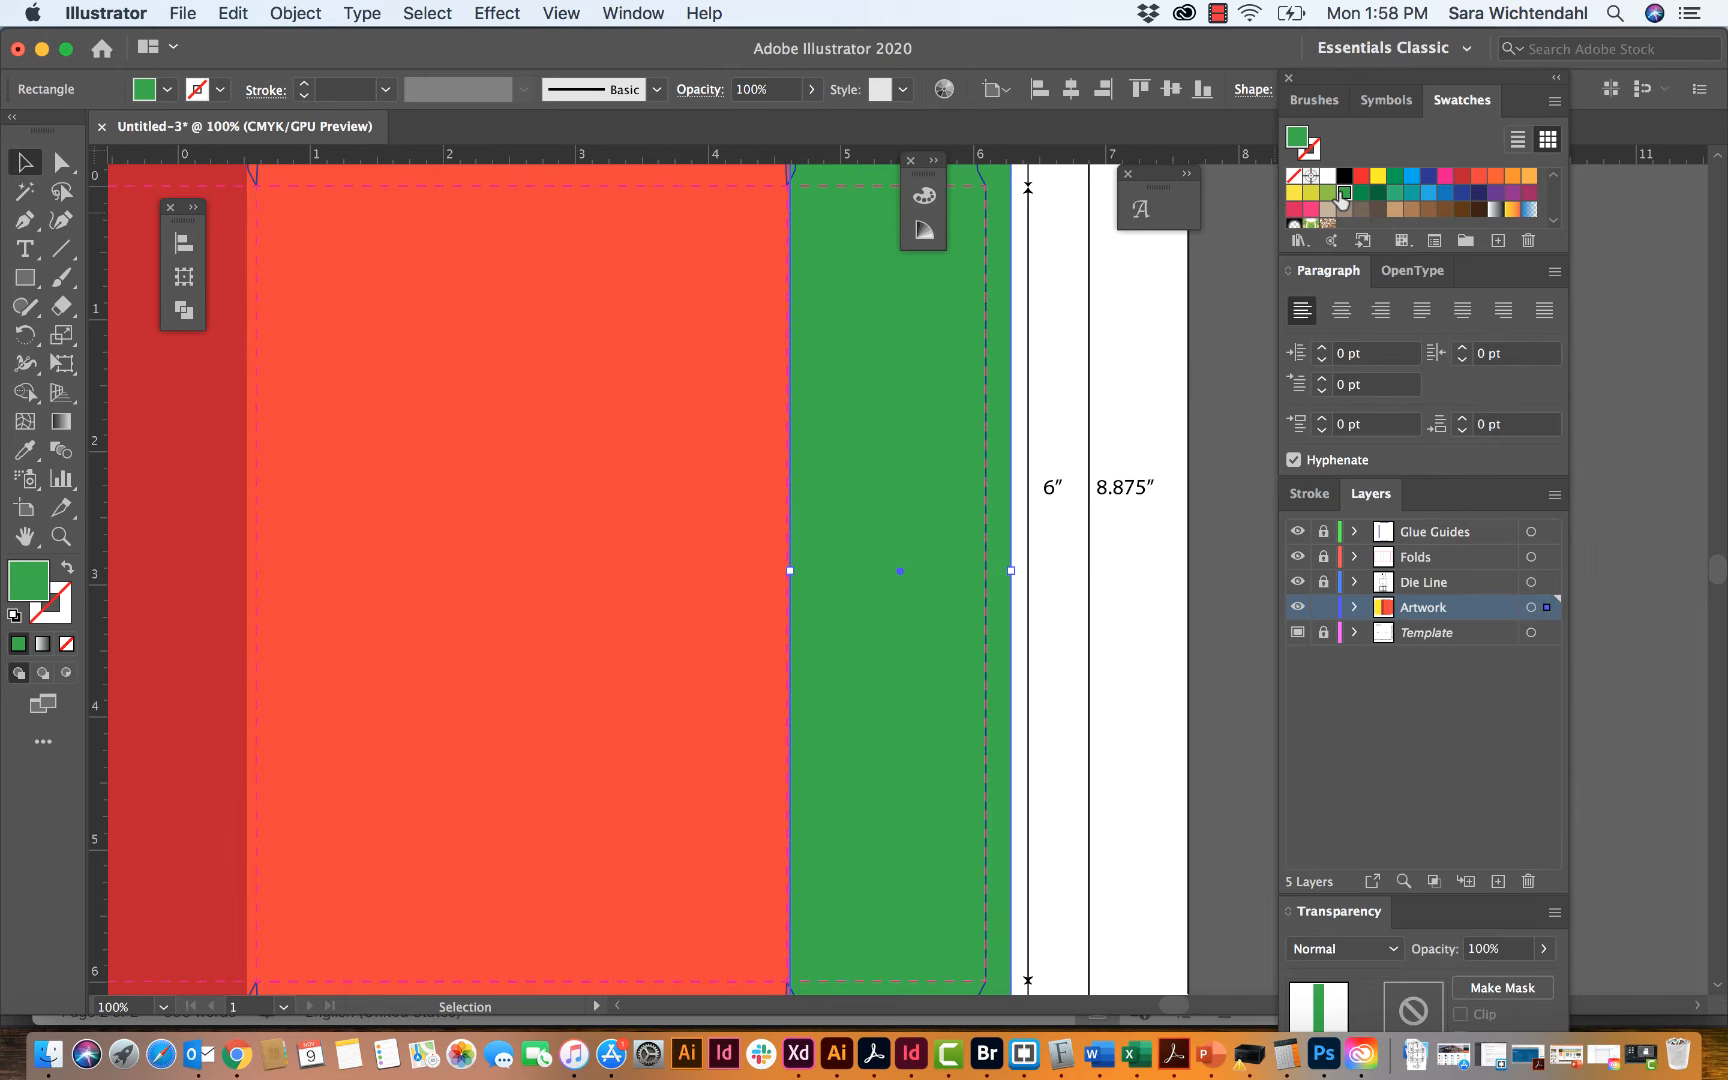
left_click(1098, 554)
key("super+minus")
key("super+minus")
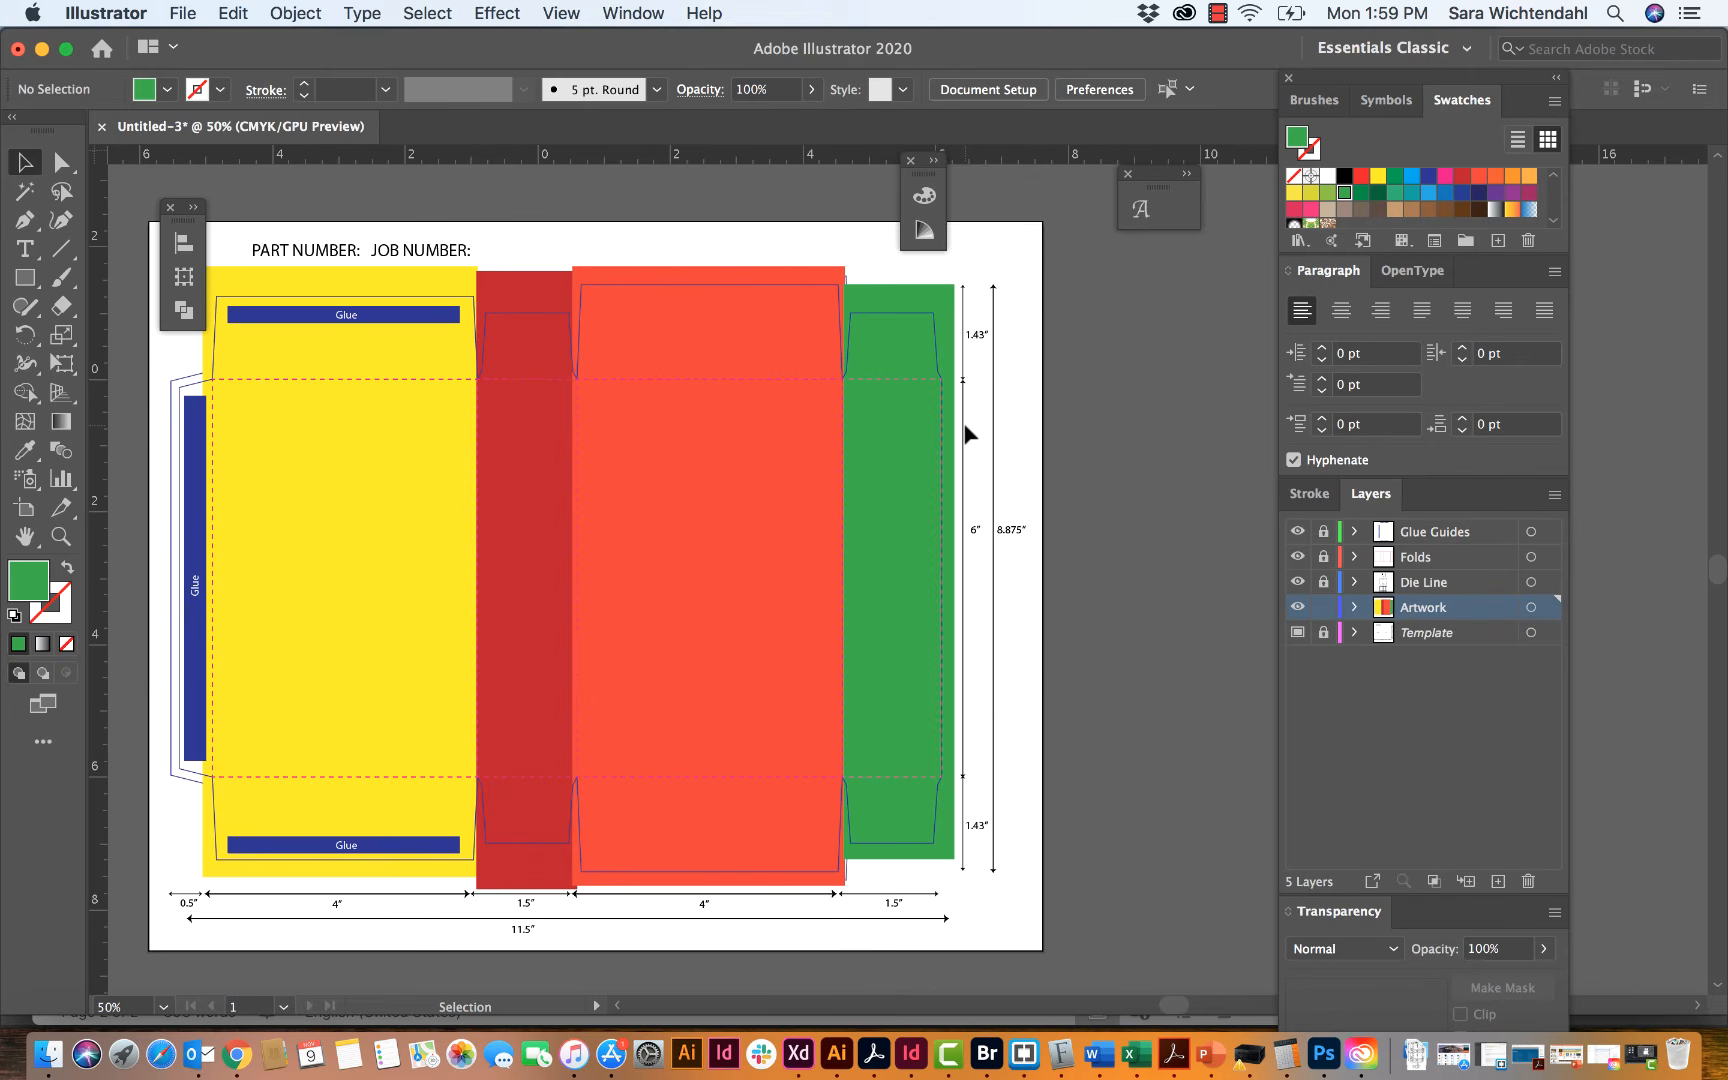
left_click(903, 430)
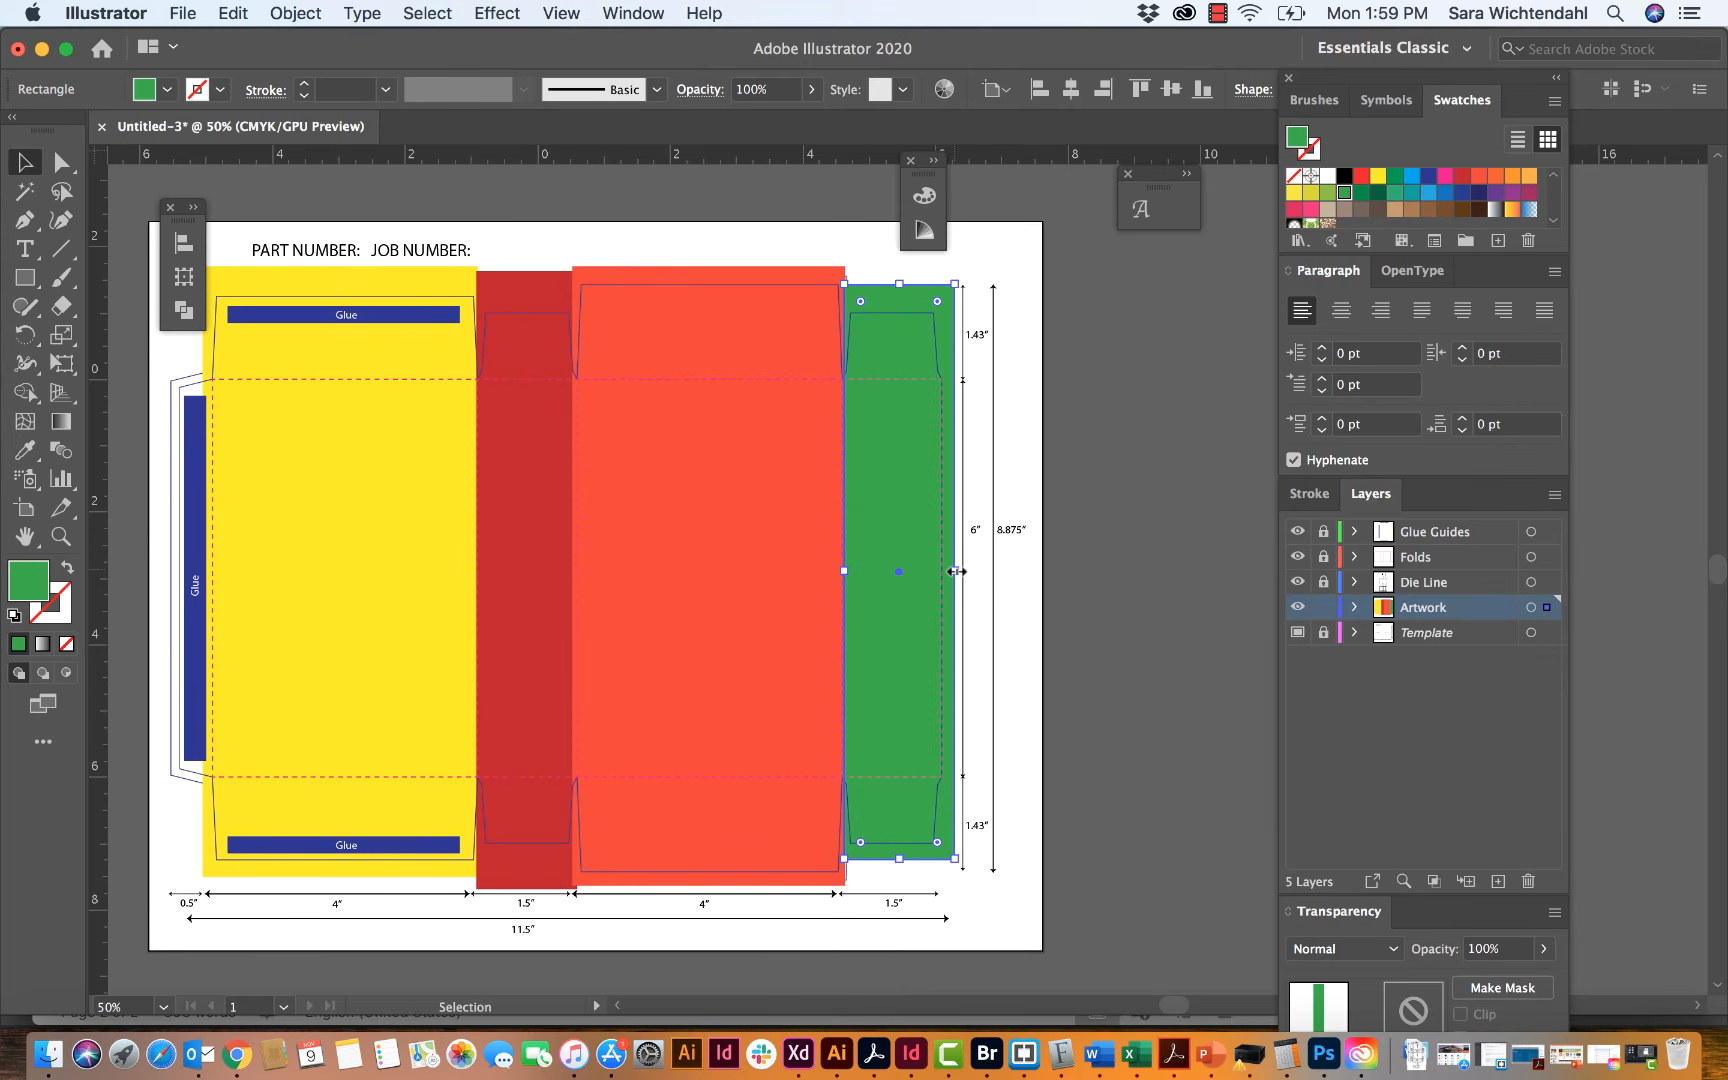
left_click_drag(955, 571, 1213, 562)
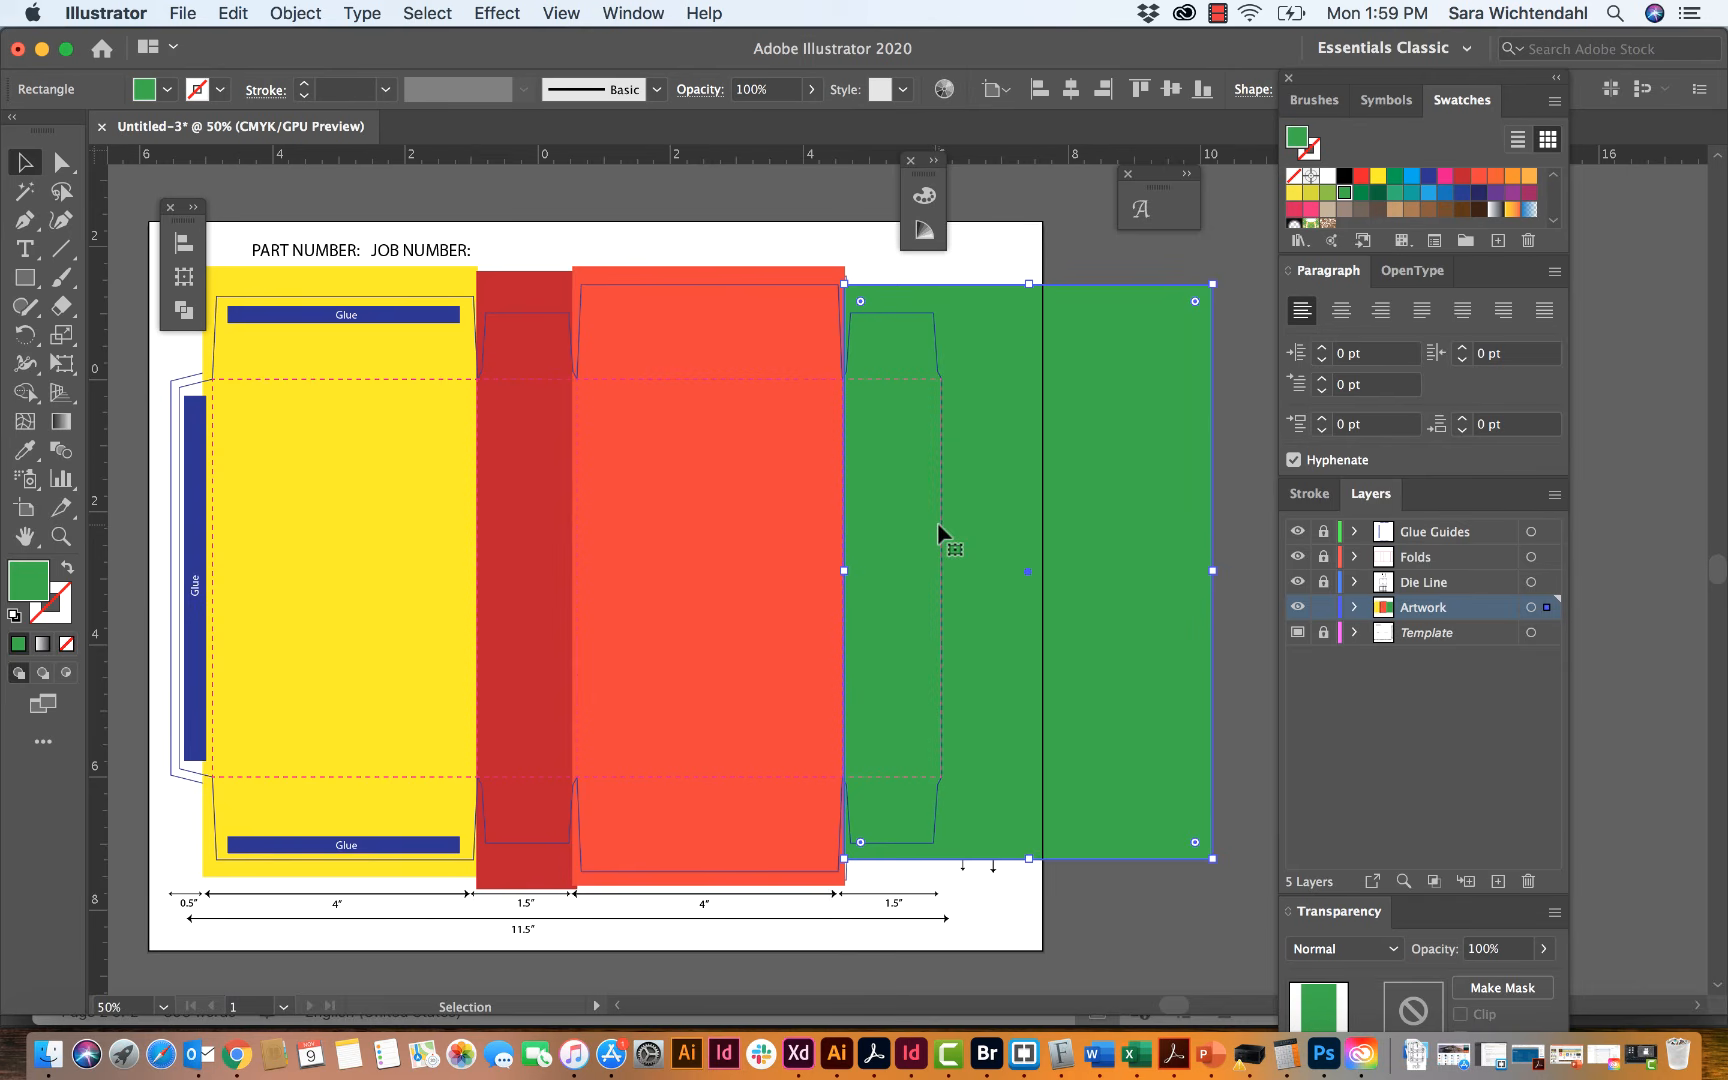
Step: Bring the outer bleed outline around the box to the front of the Artwork layer
left_click(171, 381)
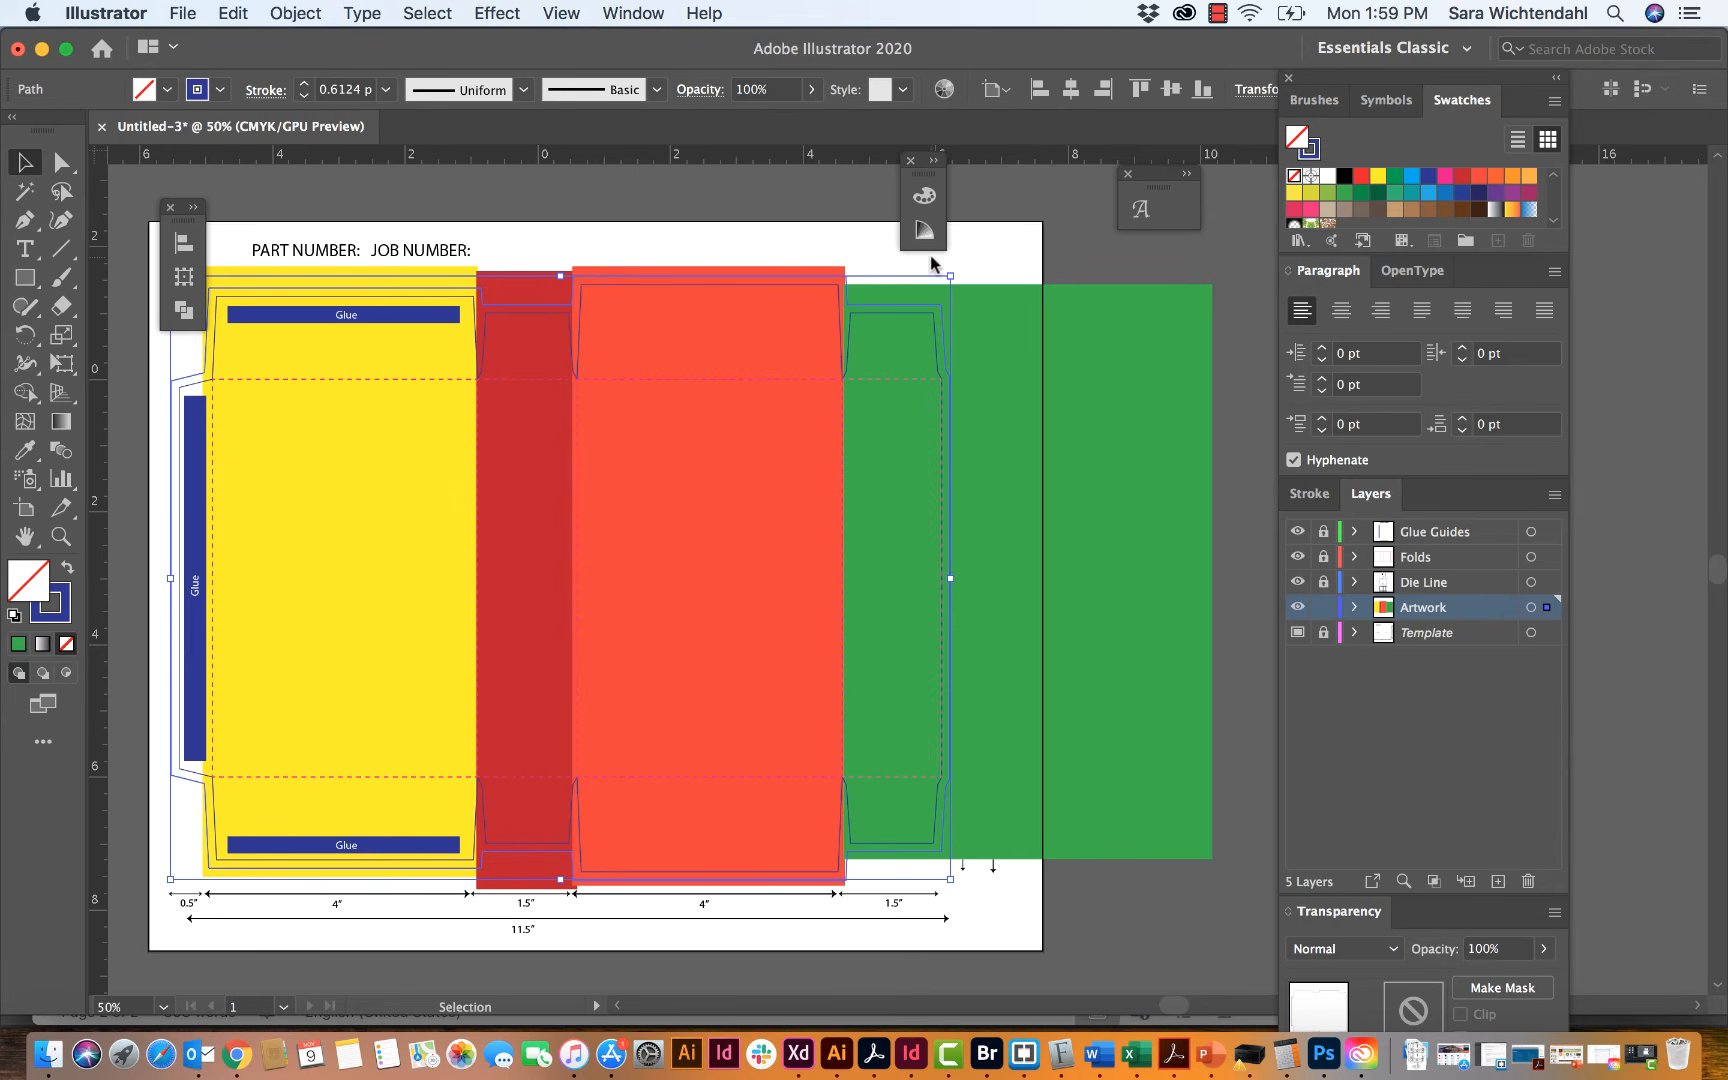
left_click(298, 12)
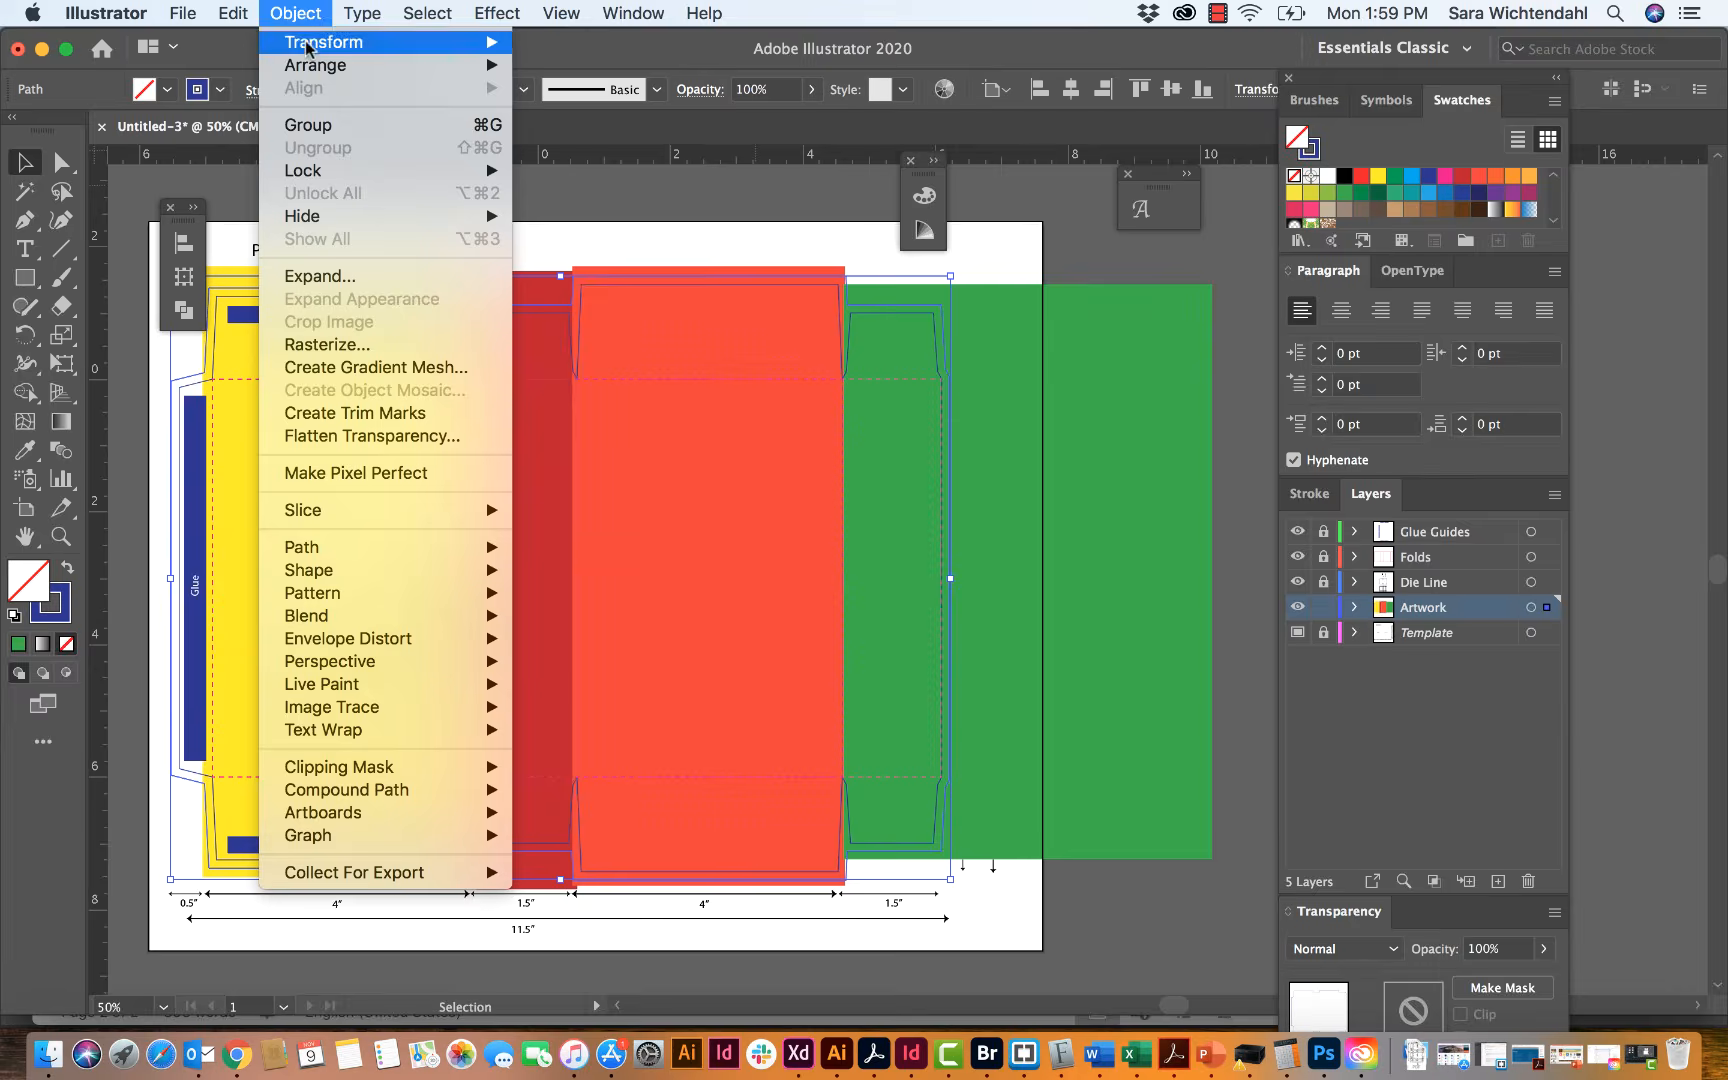
mouse_move(322, 66)
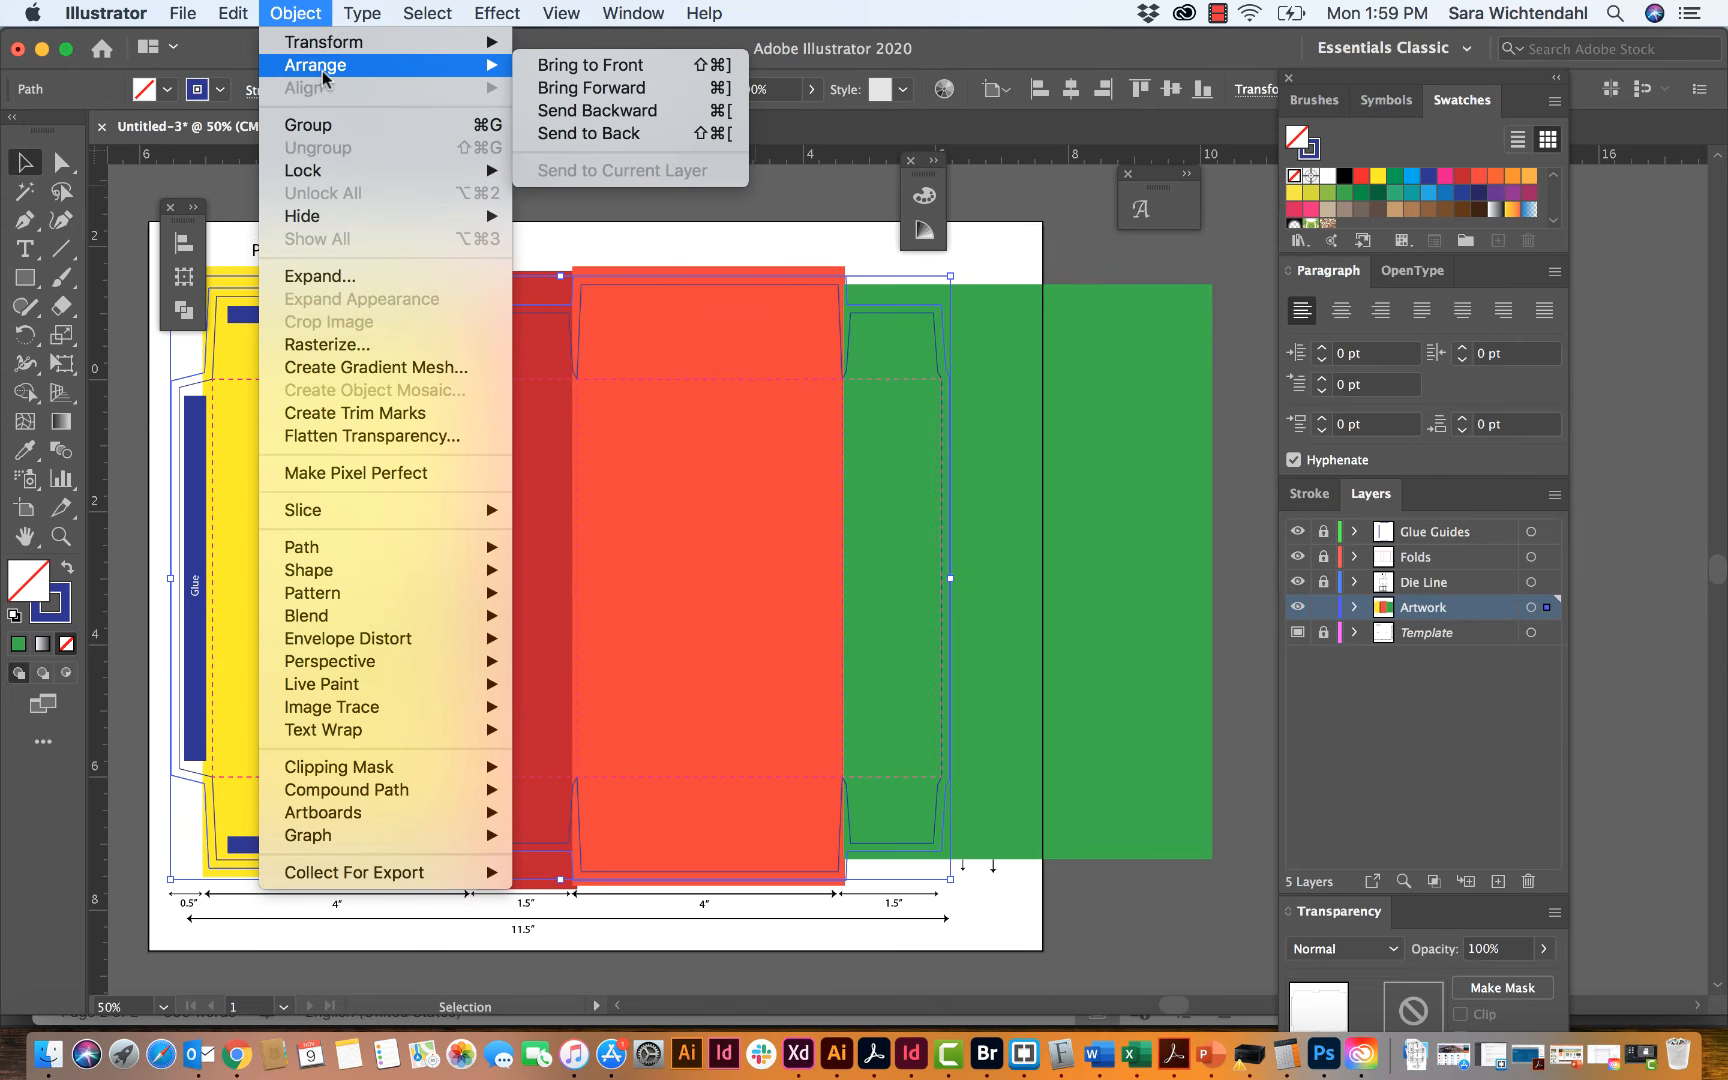
left_click(588, 66)
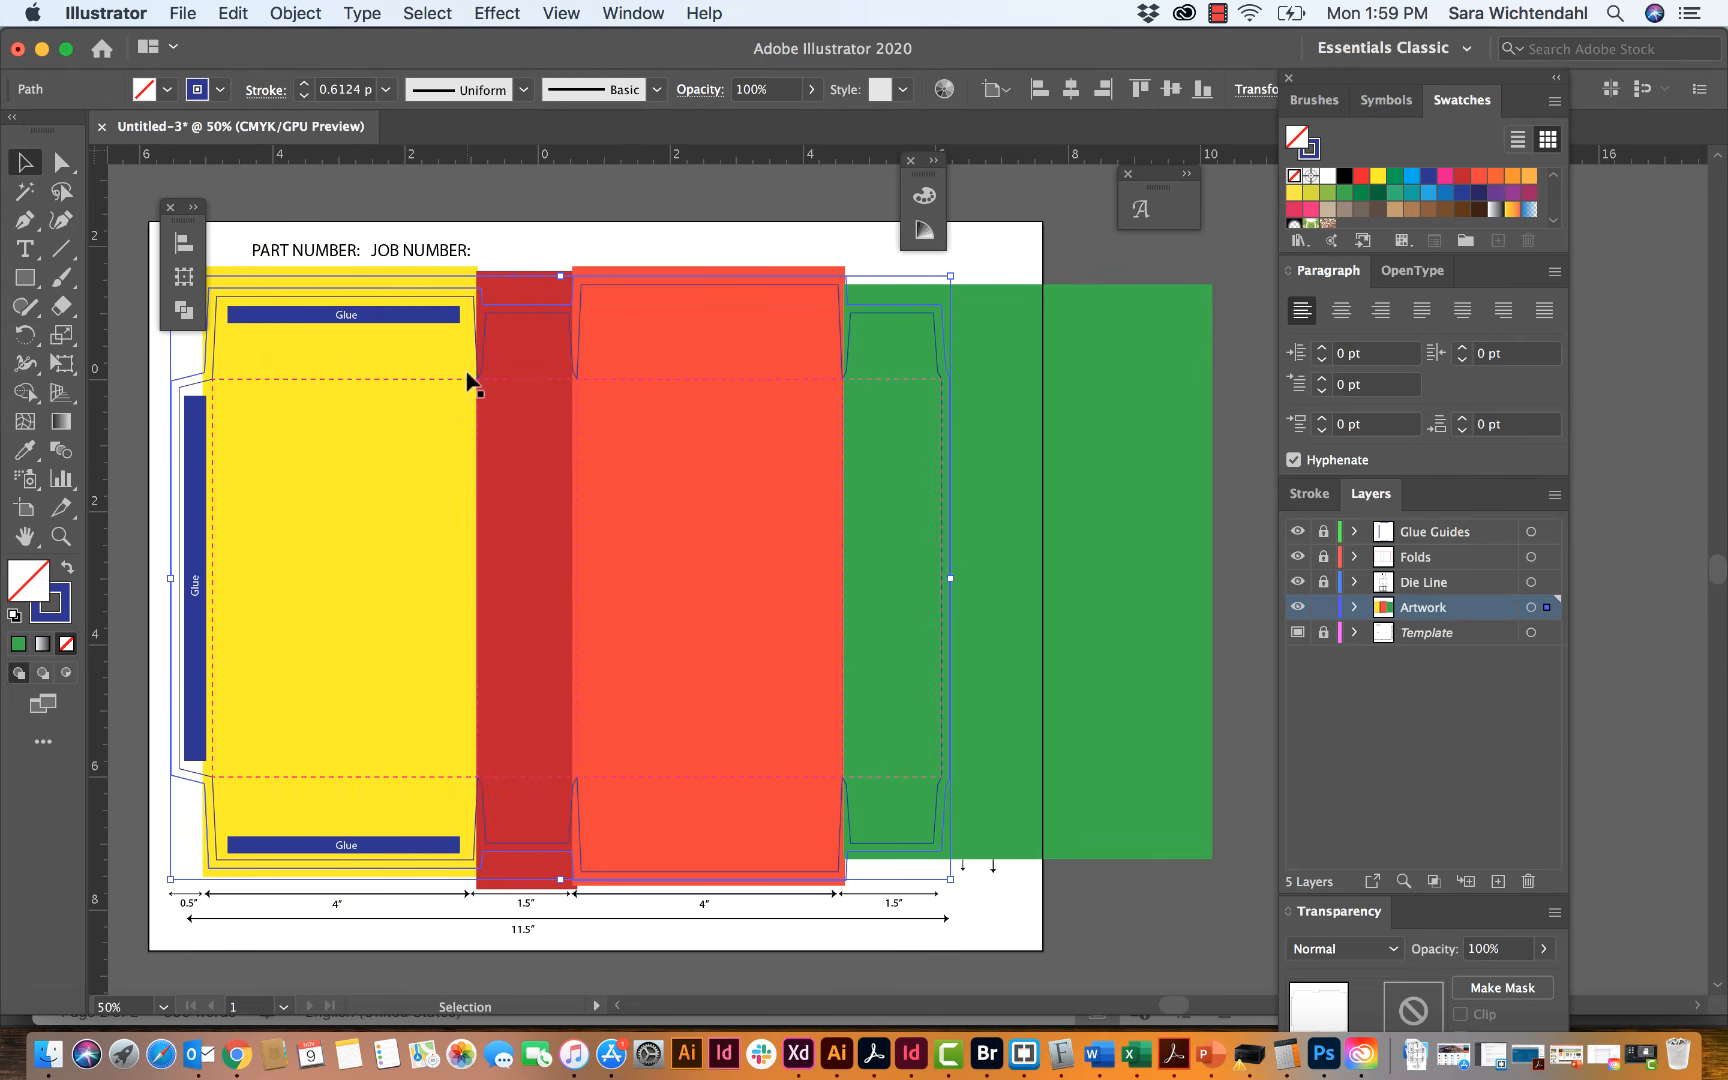
Step: Make a clipping mask from the bleed outline and all the coloured rectangles on the Artwork layer
key("a")
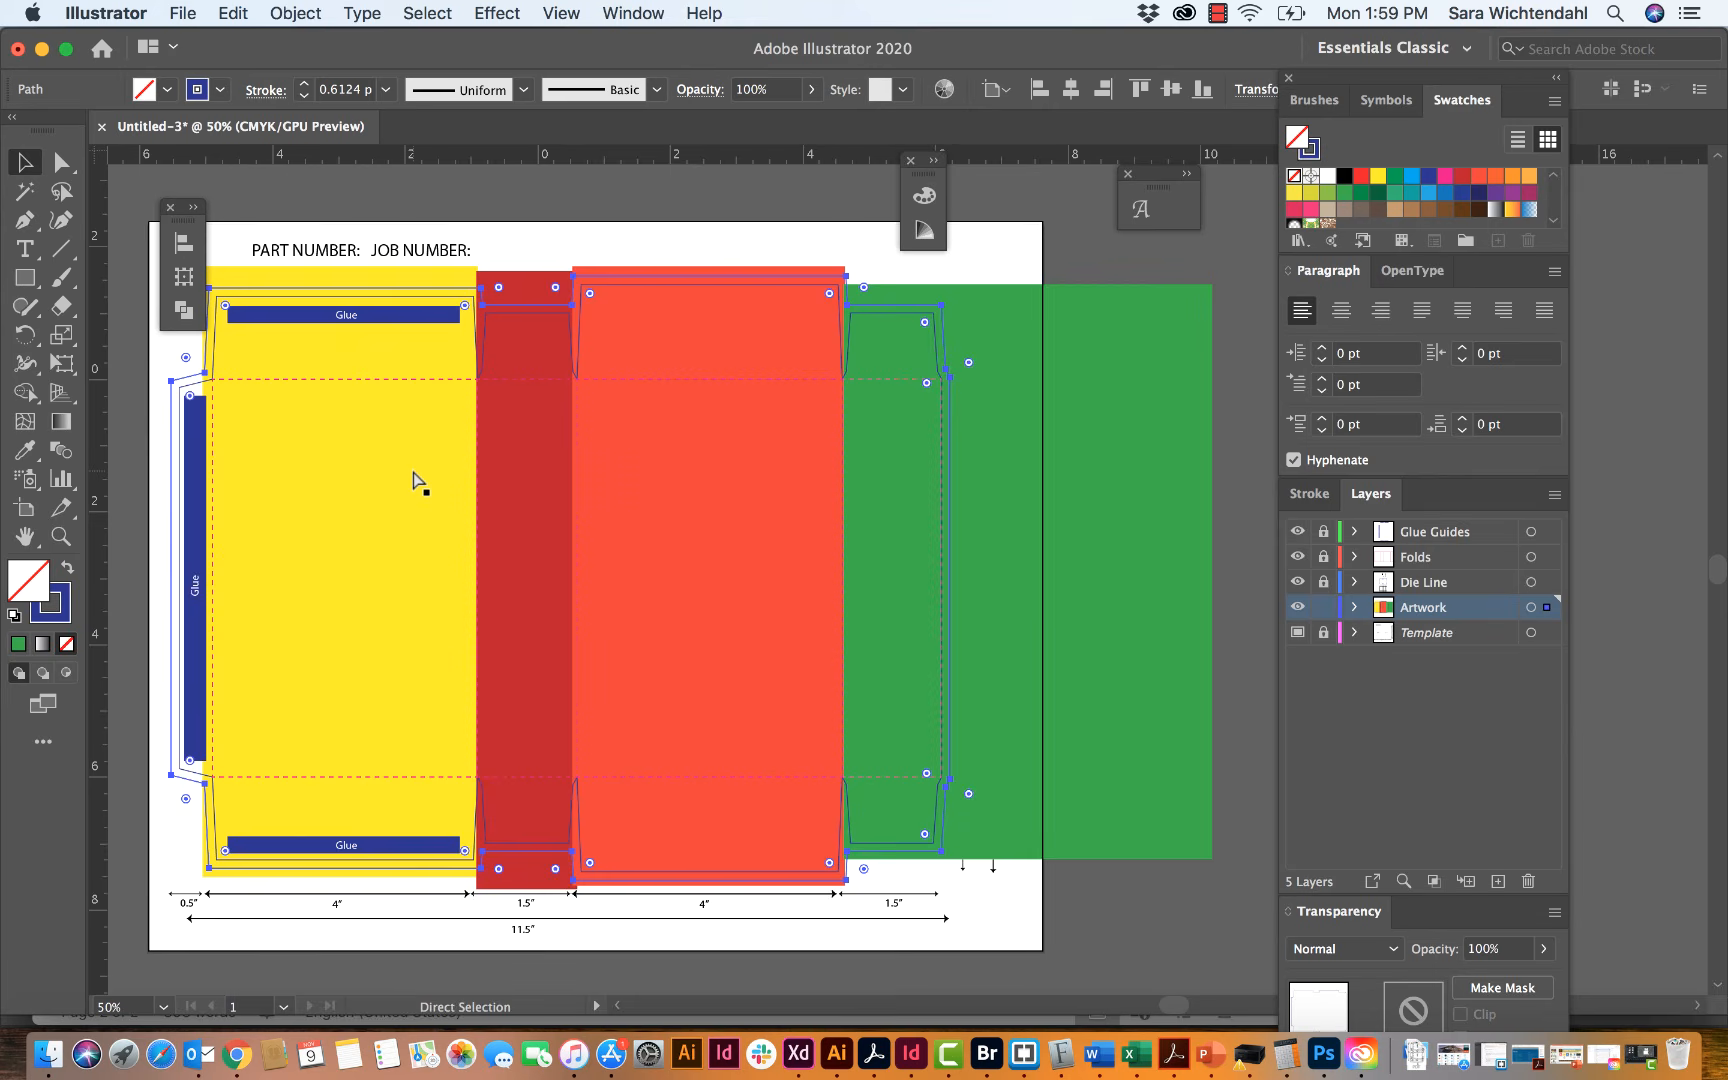
key("v")
left_click(418, 482)
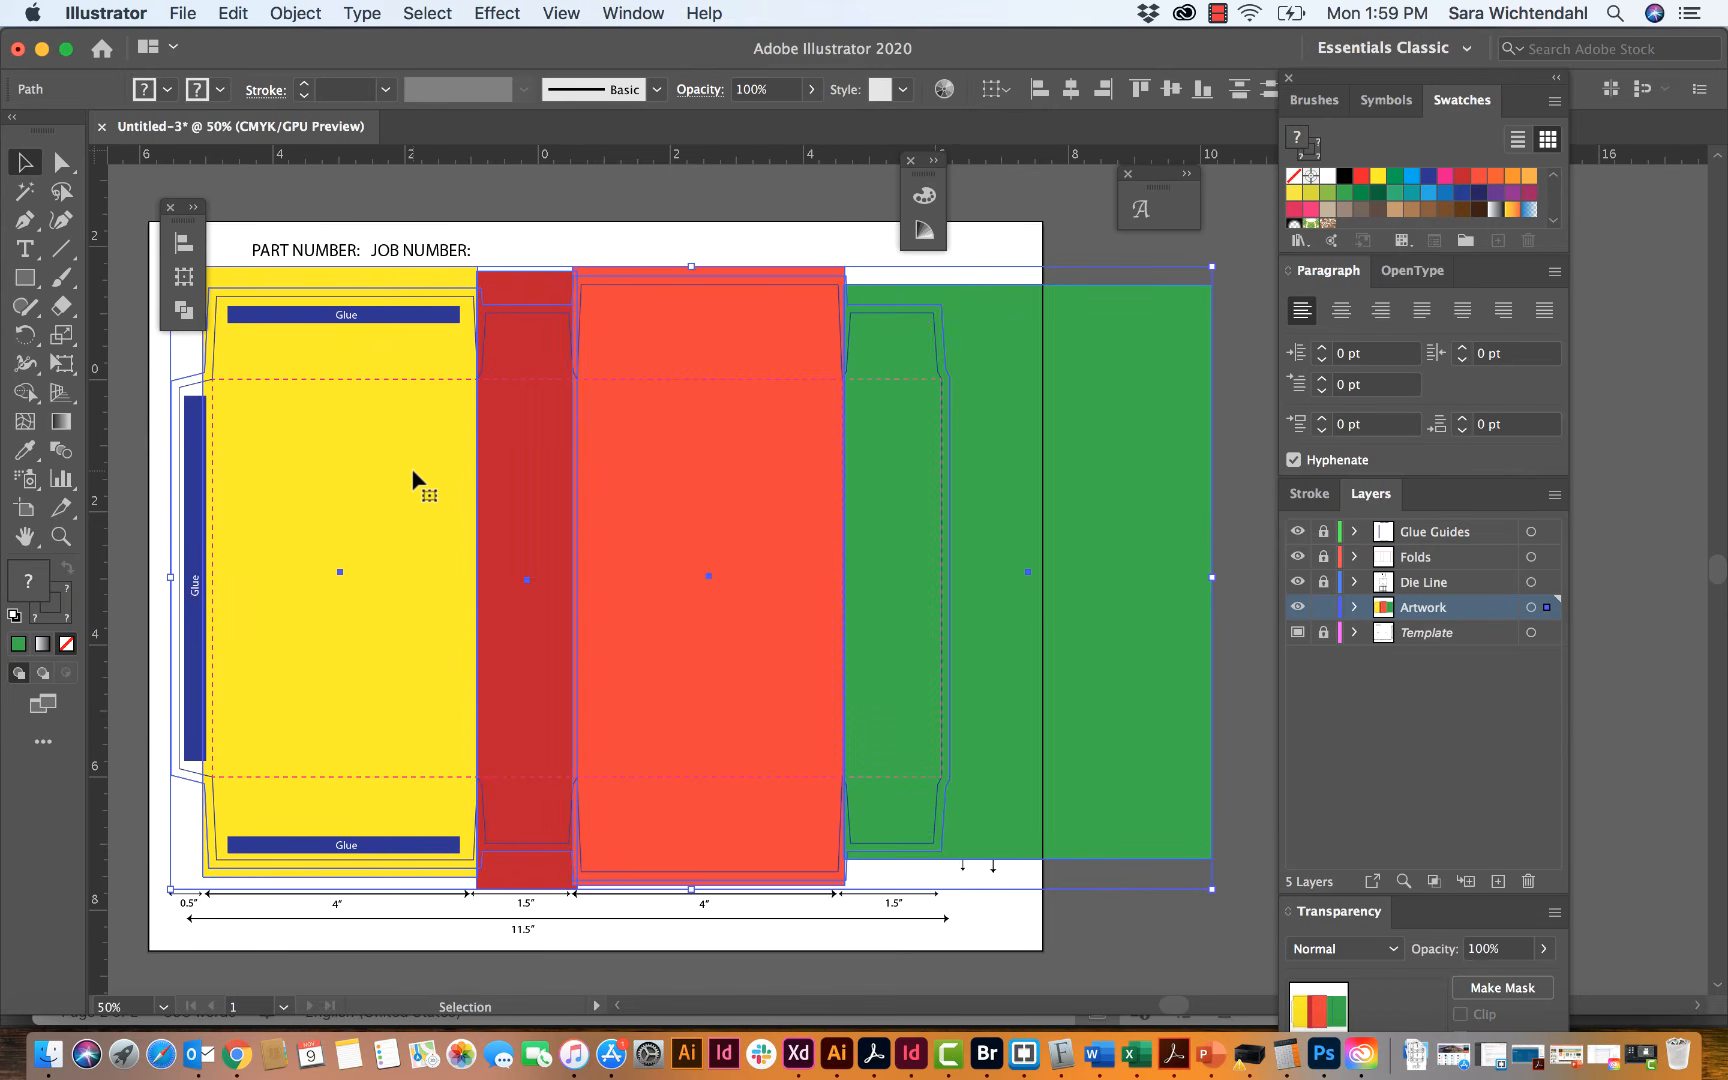
left_click(298, 13)
mouse_move(333, 578)
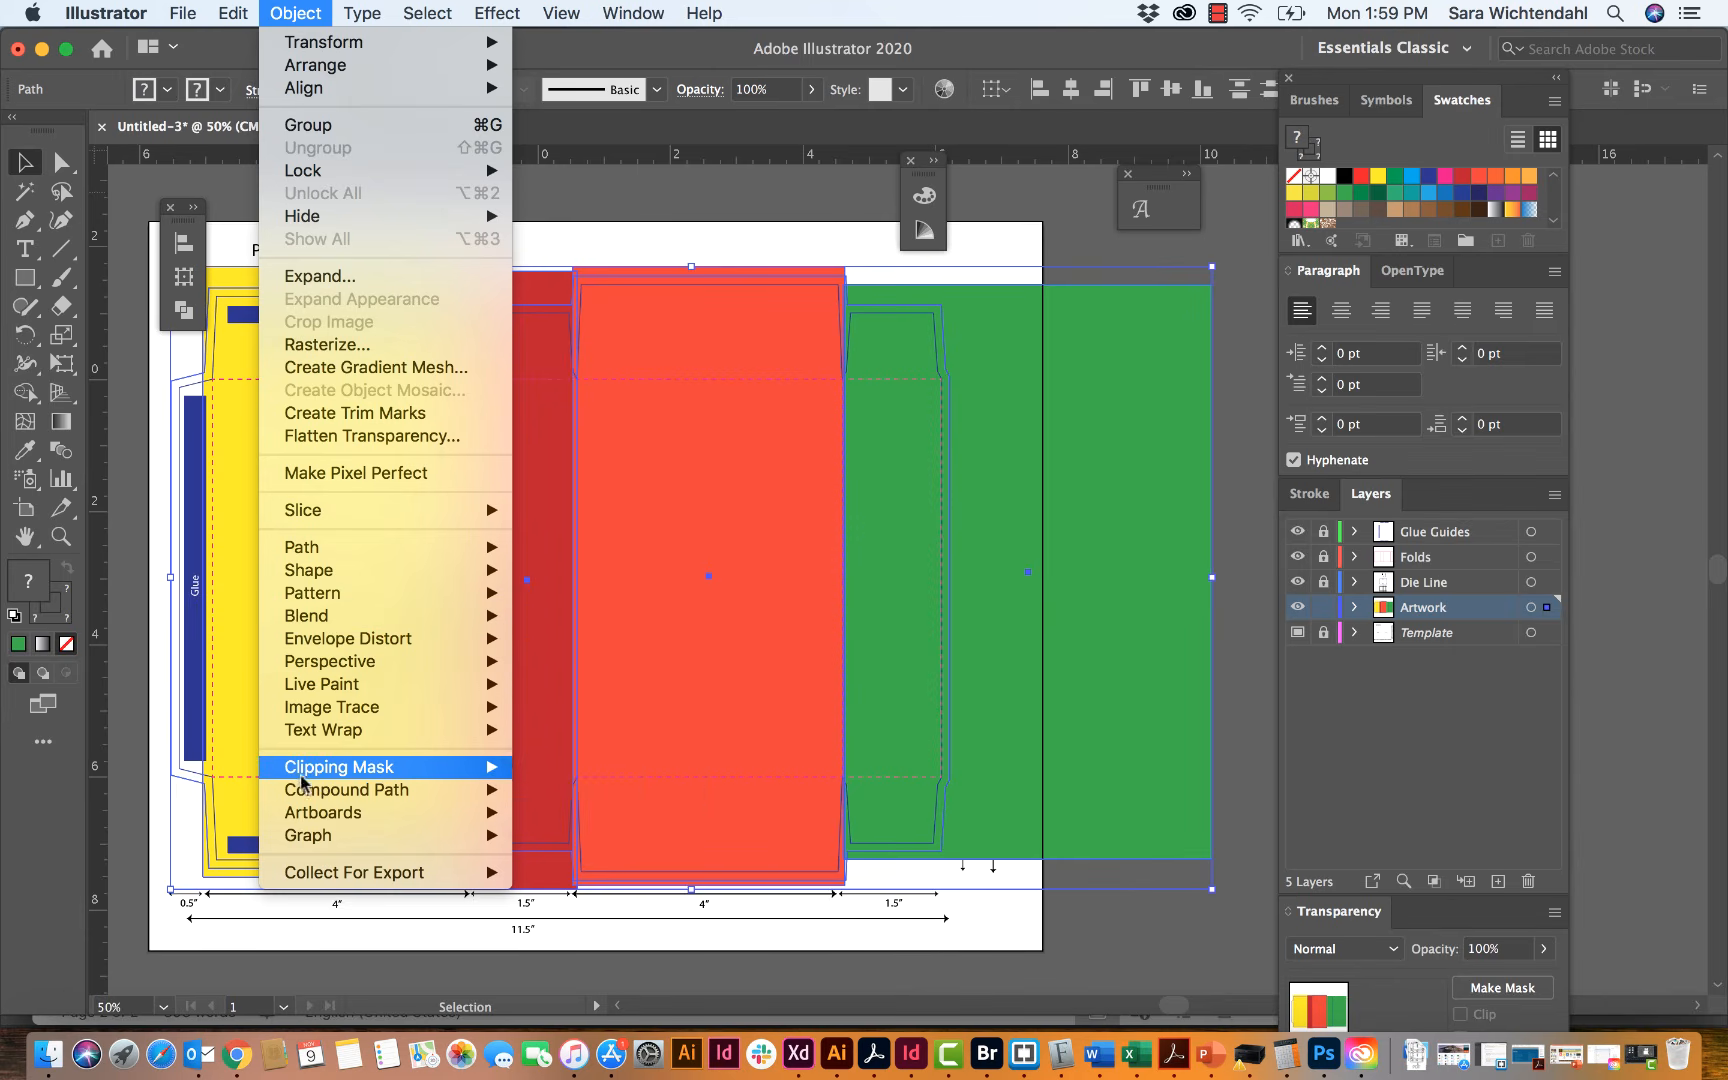
mouse_move(303, 772)
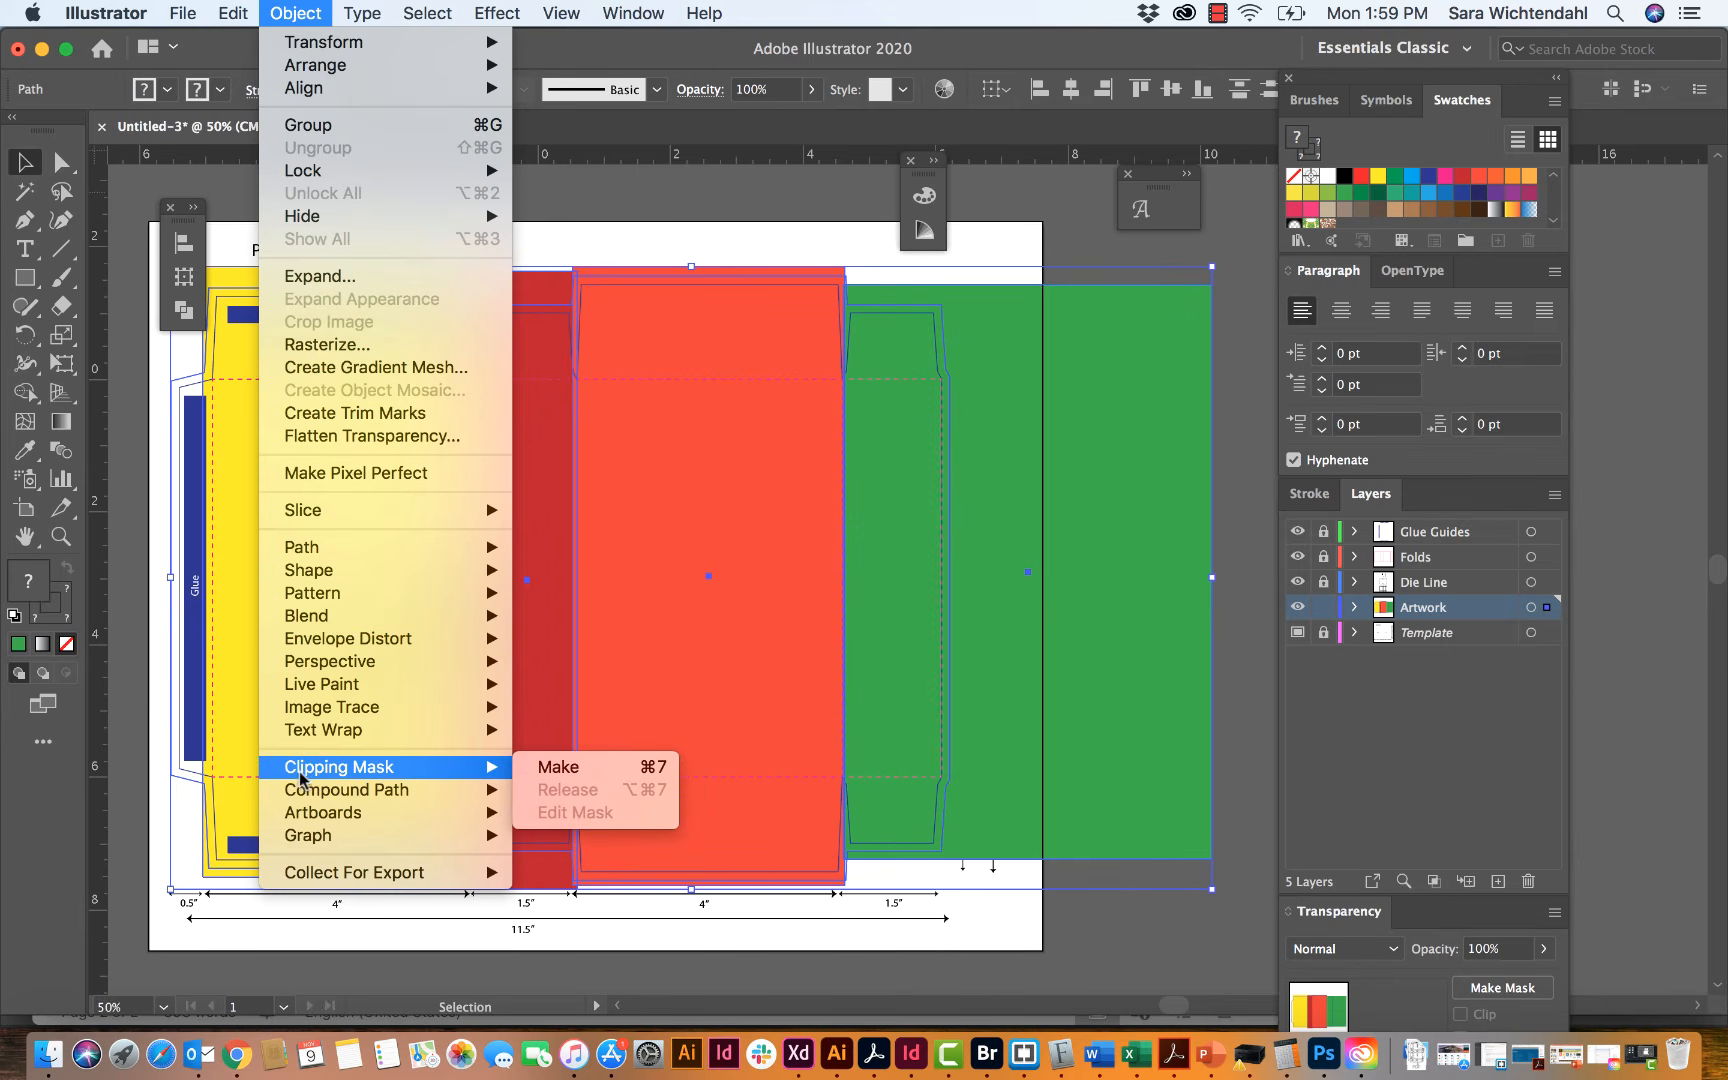
left_click(596, 766)
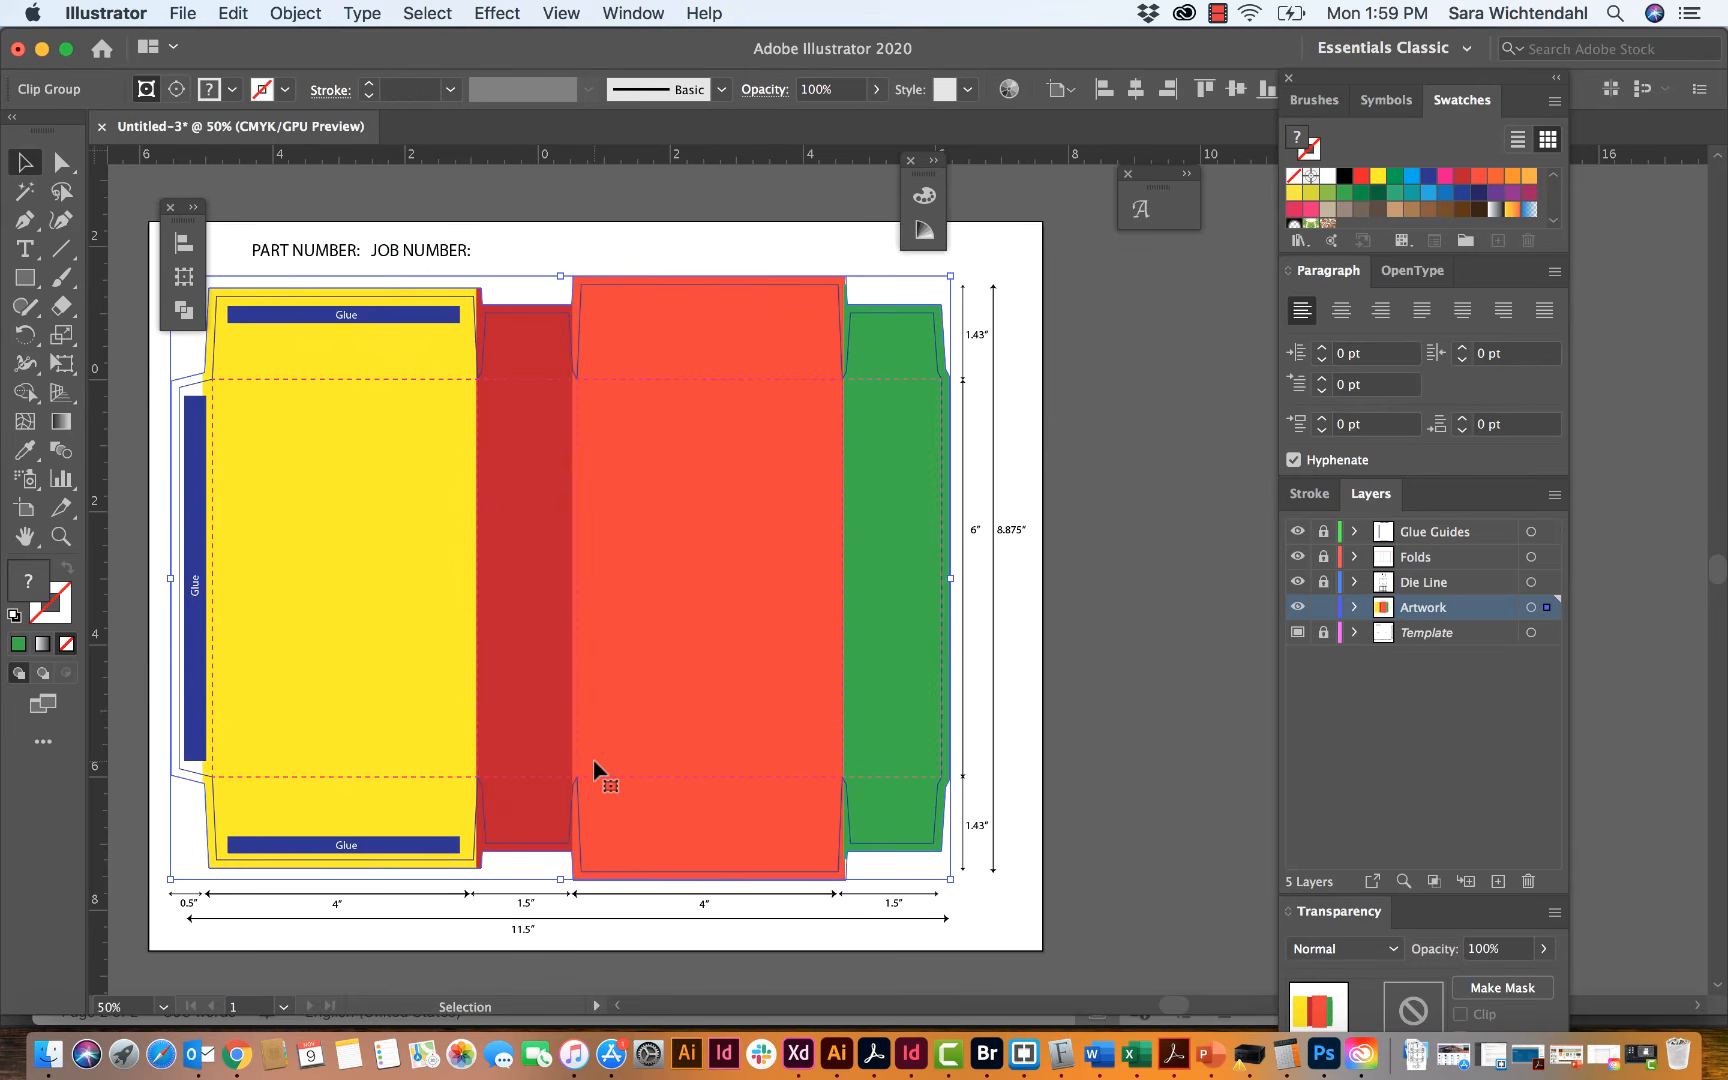
left_click(737, 265)
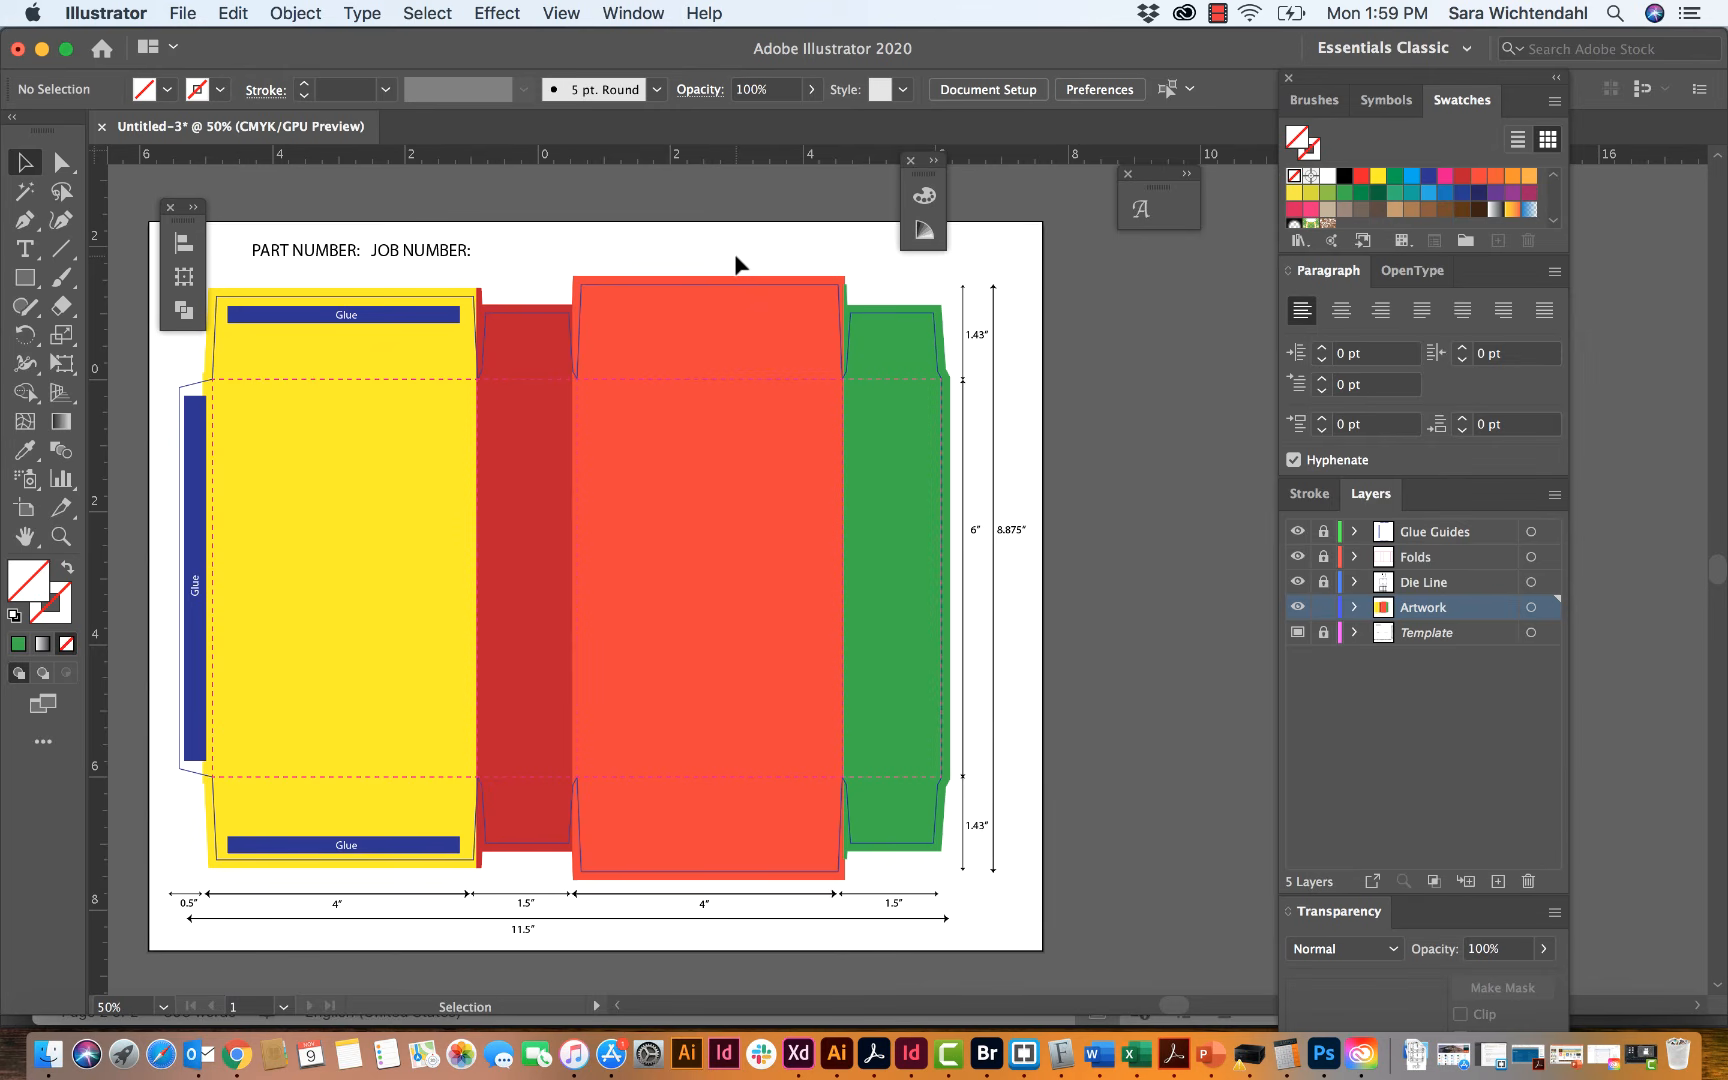
Step: Examine the clipped artwork's bleed around the flaps and die line, close up and across the whole box template
left_click(66, 539)
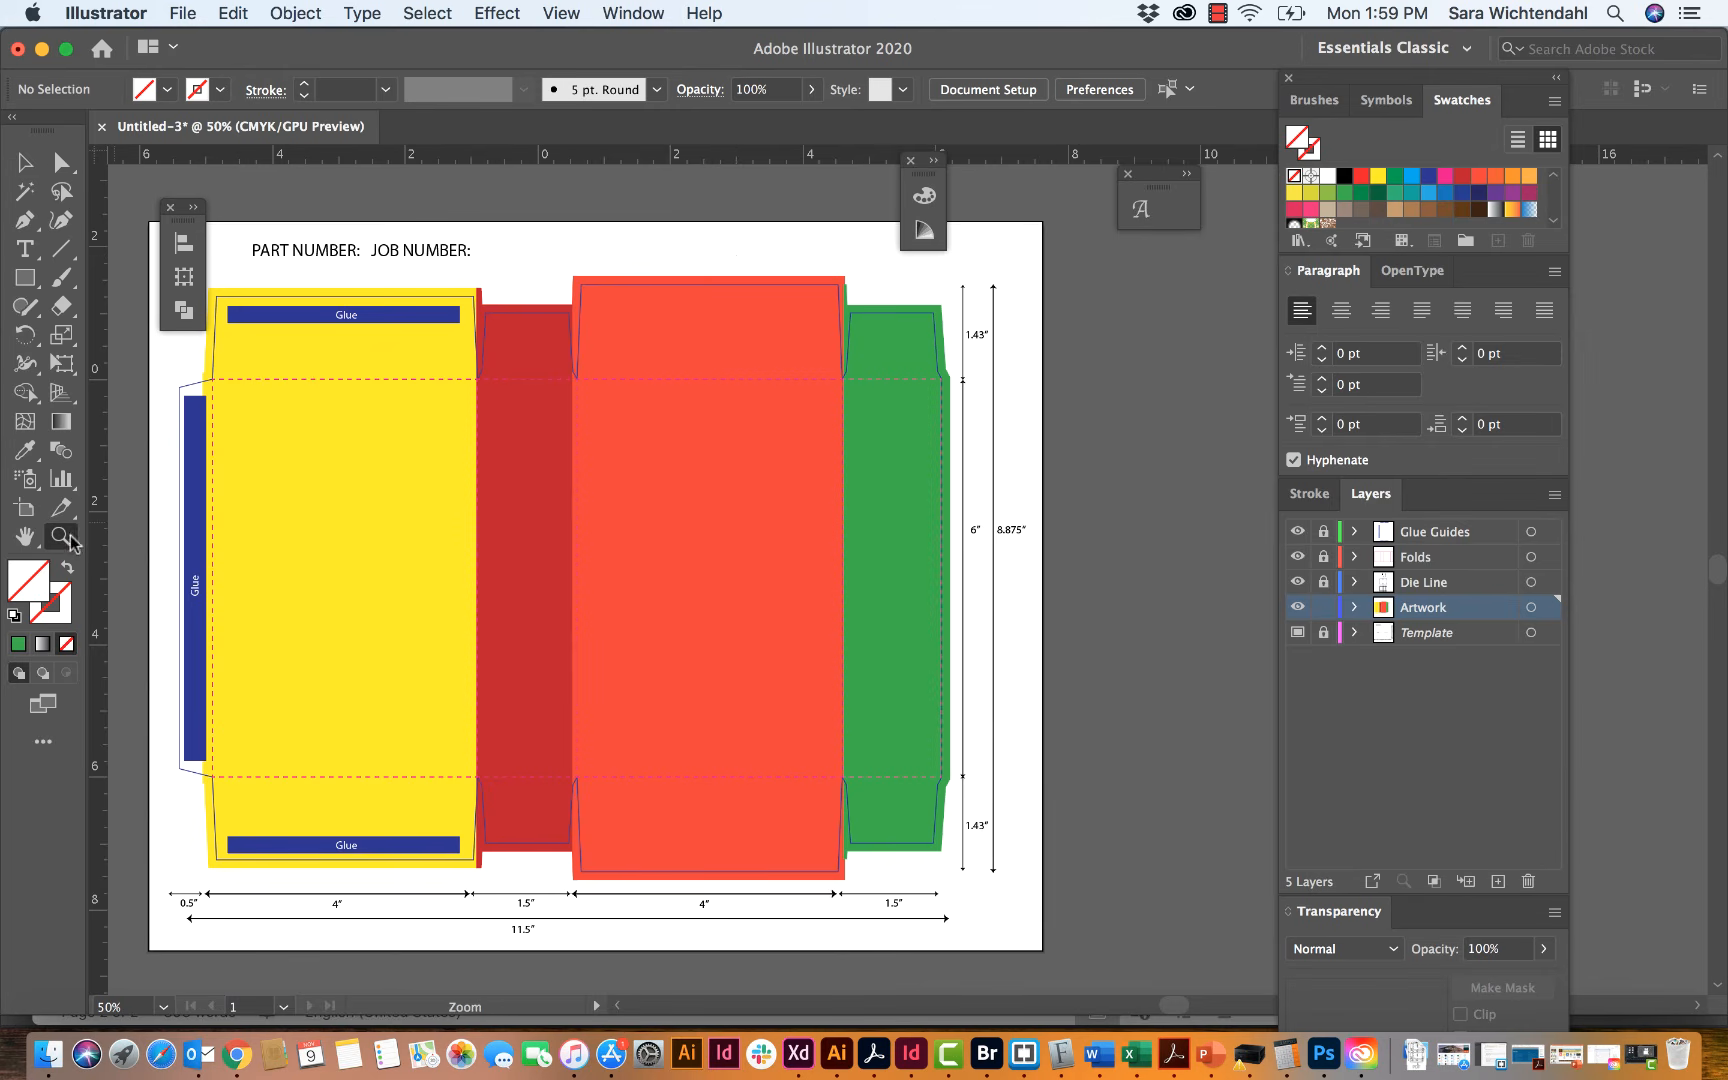
left_click(421, 358)
left_click(978, 655)
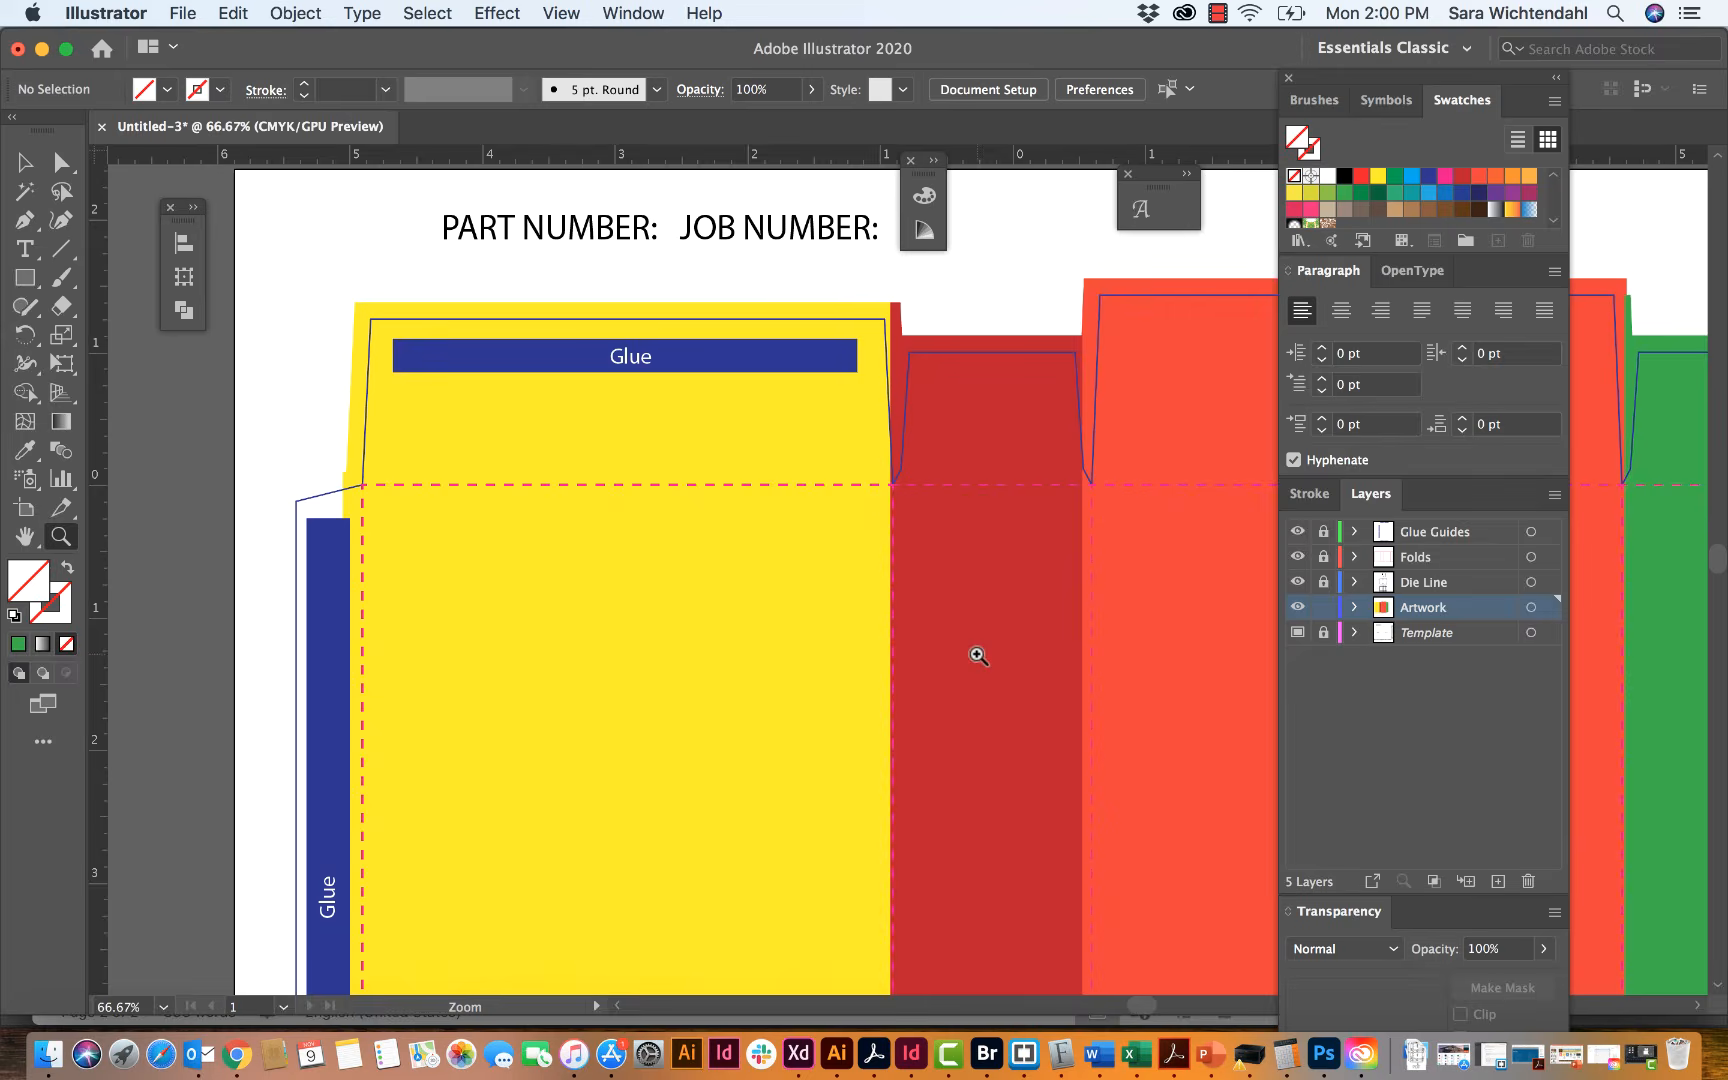
left_click(833, 570)
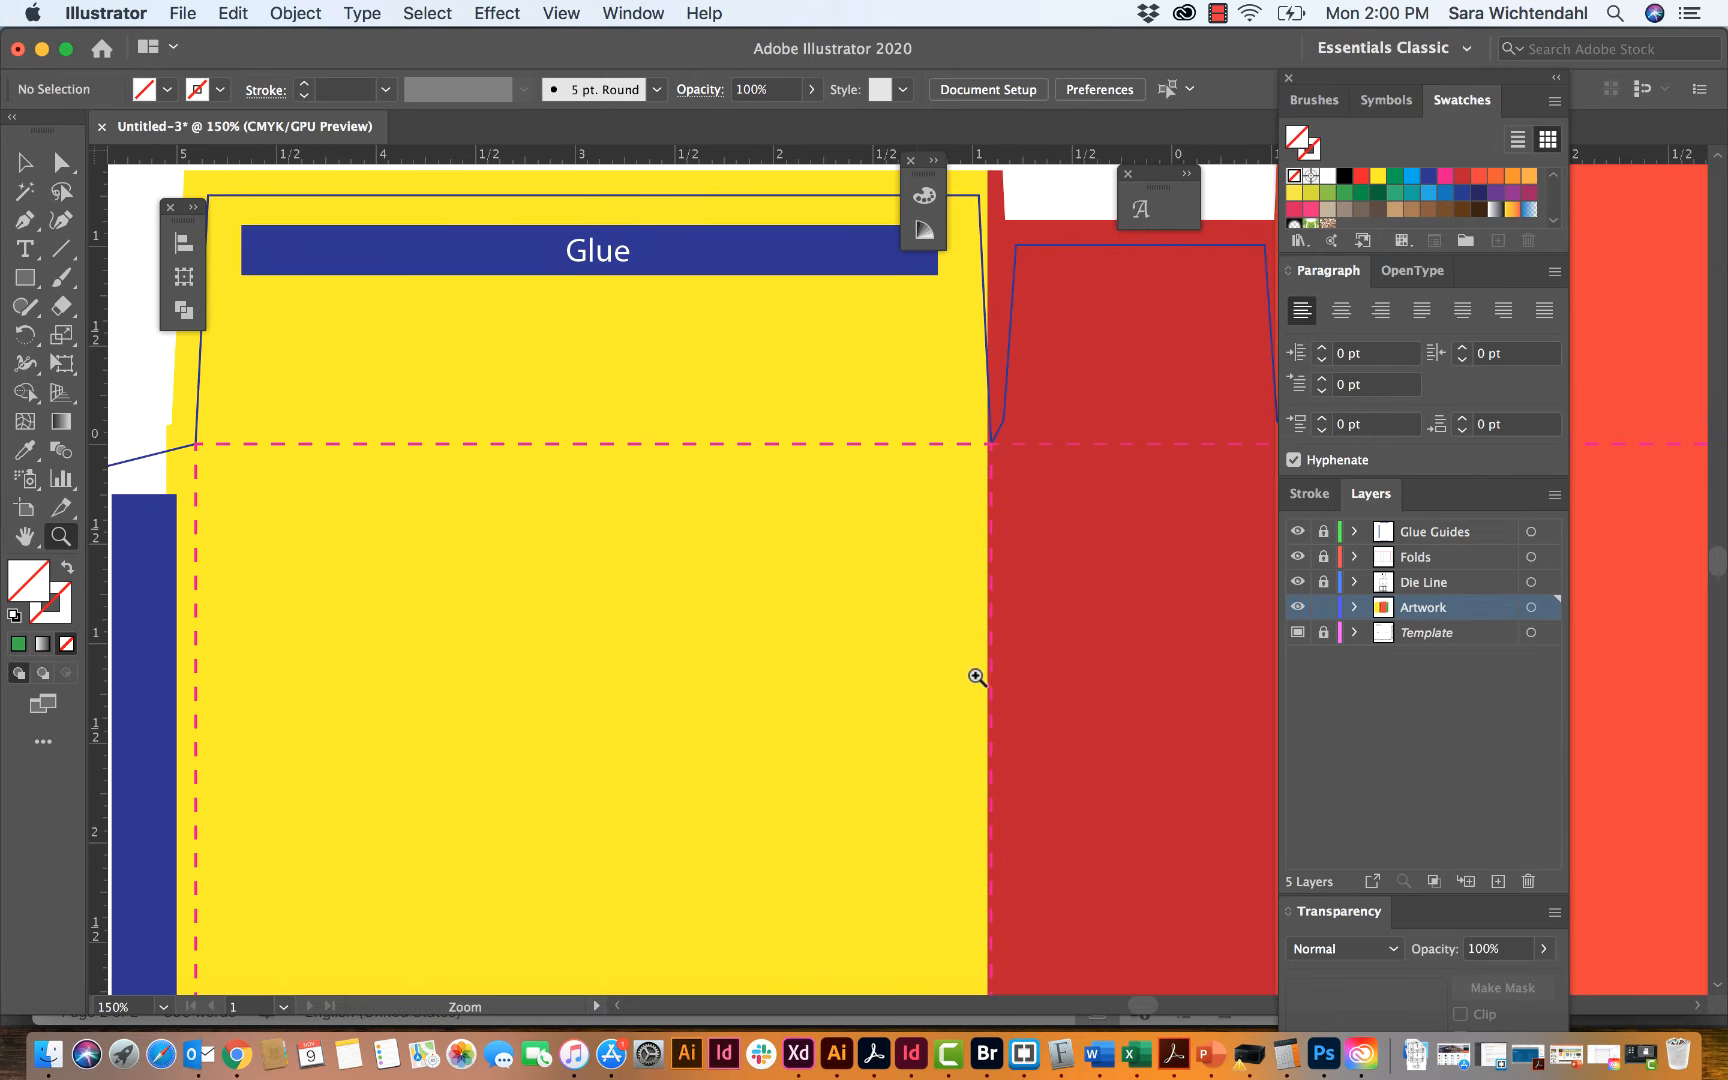
scroll(916, 646, "right", 5)
scroll(916, 646, "up", 3)
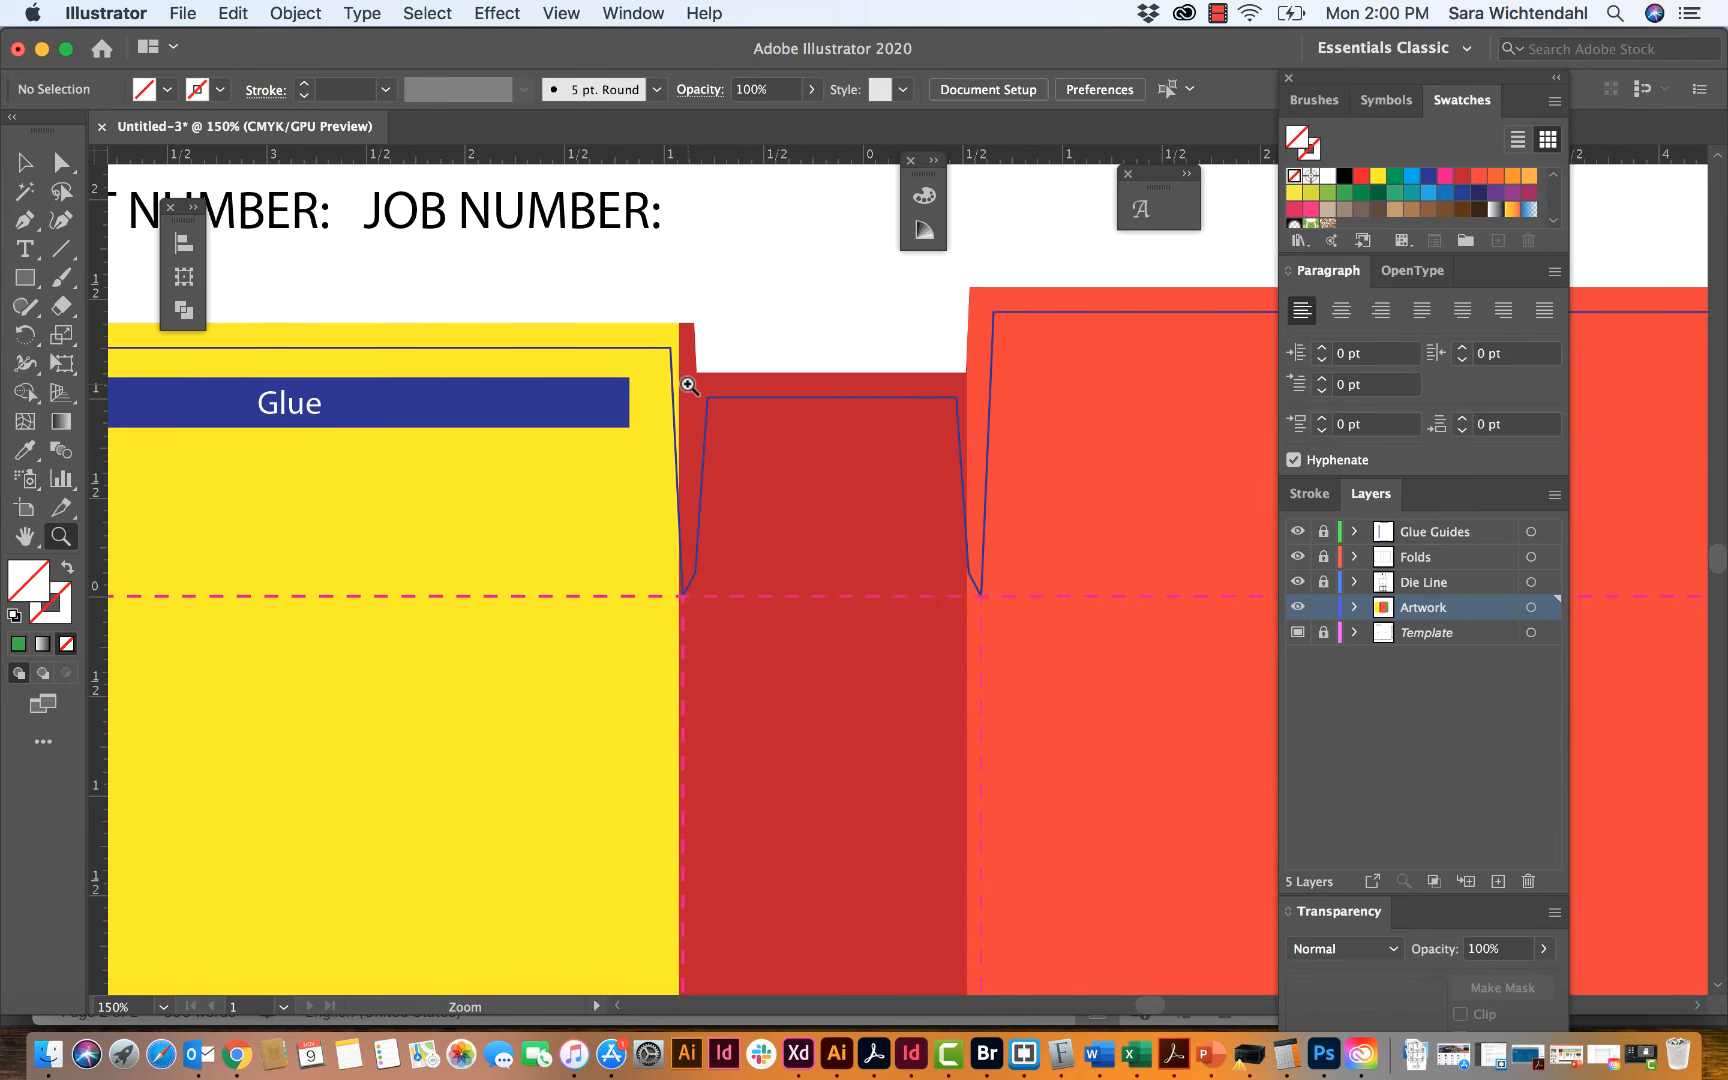
key("super+minus")
key("super+minus")
key("super+minus")
scroll(688, 385, "right", 1)
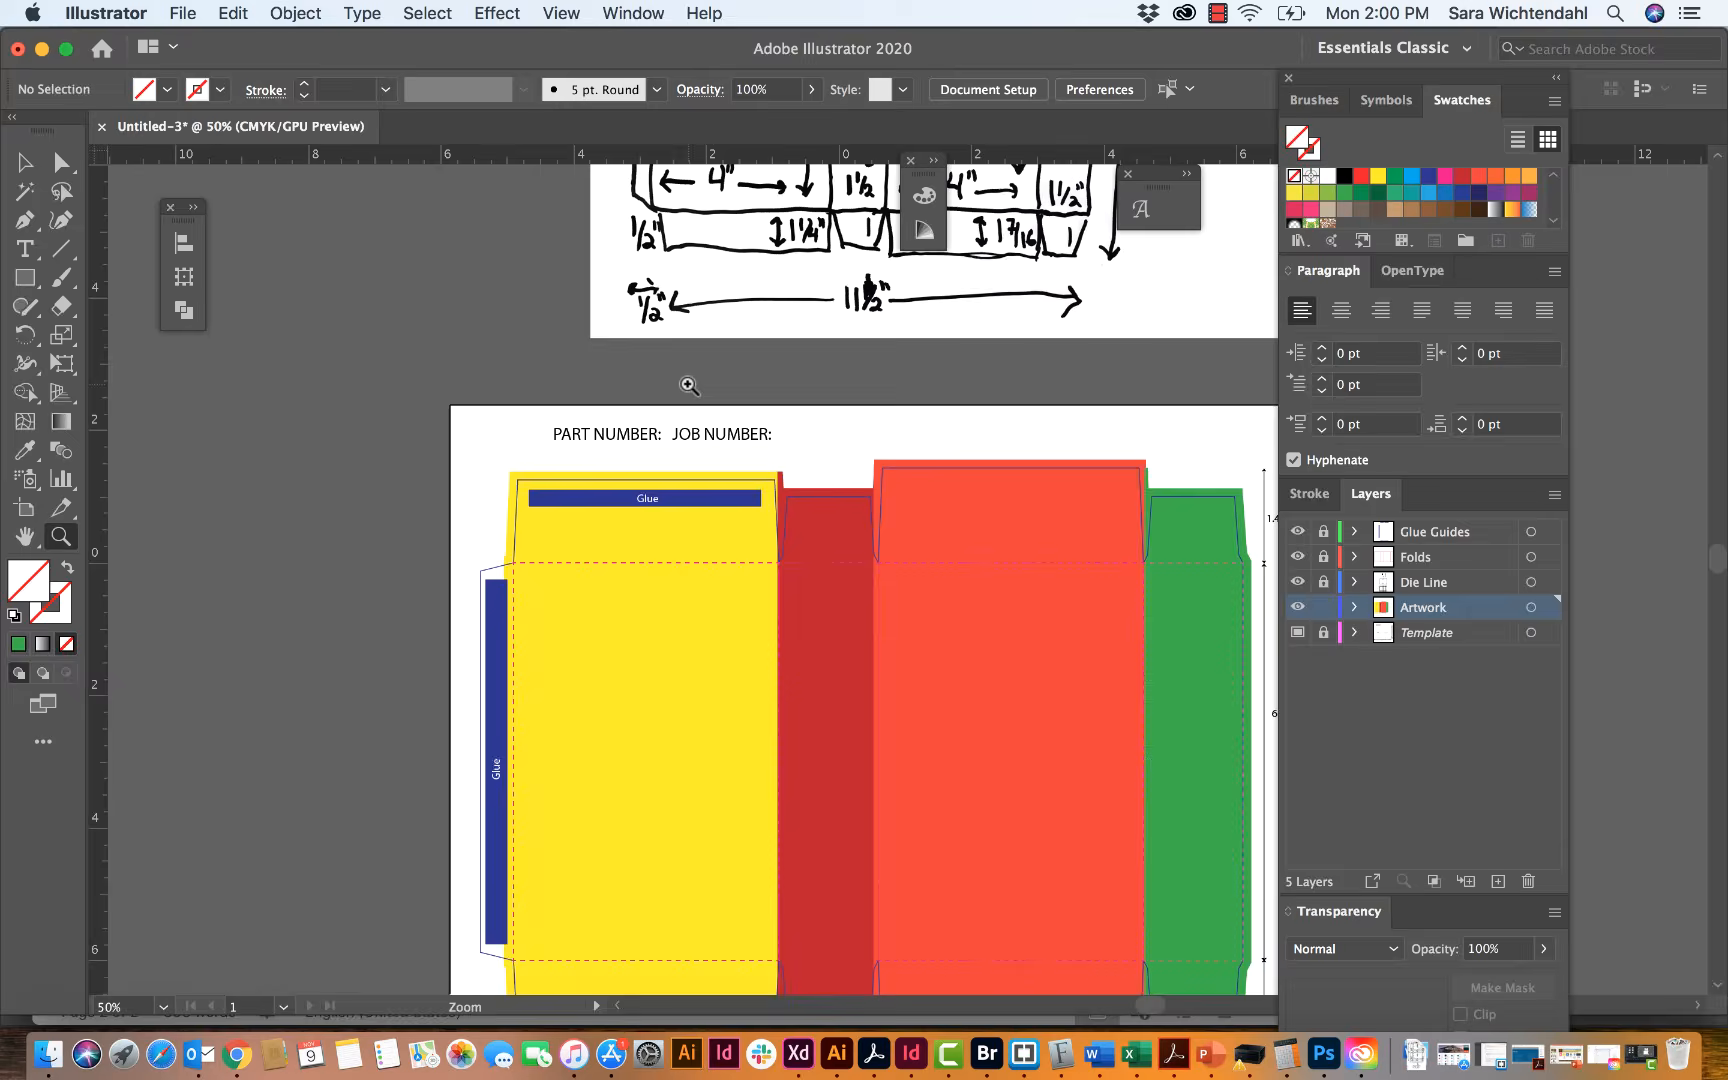
scroll(688, 385, "down", 5)
scroll(688, 385, "right", 3)
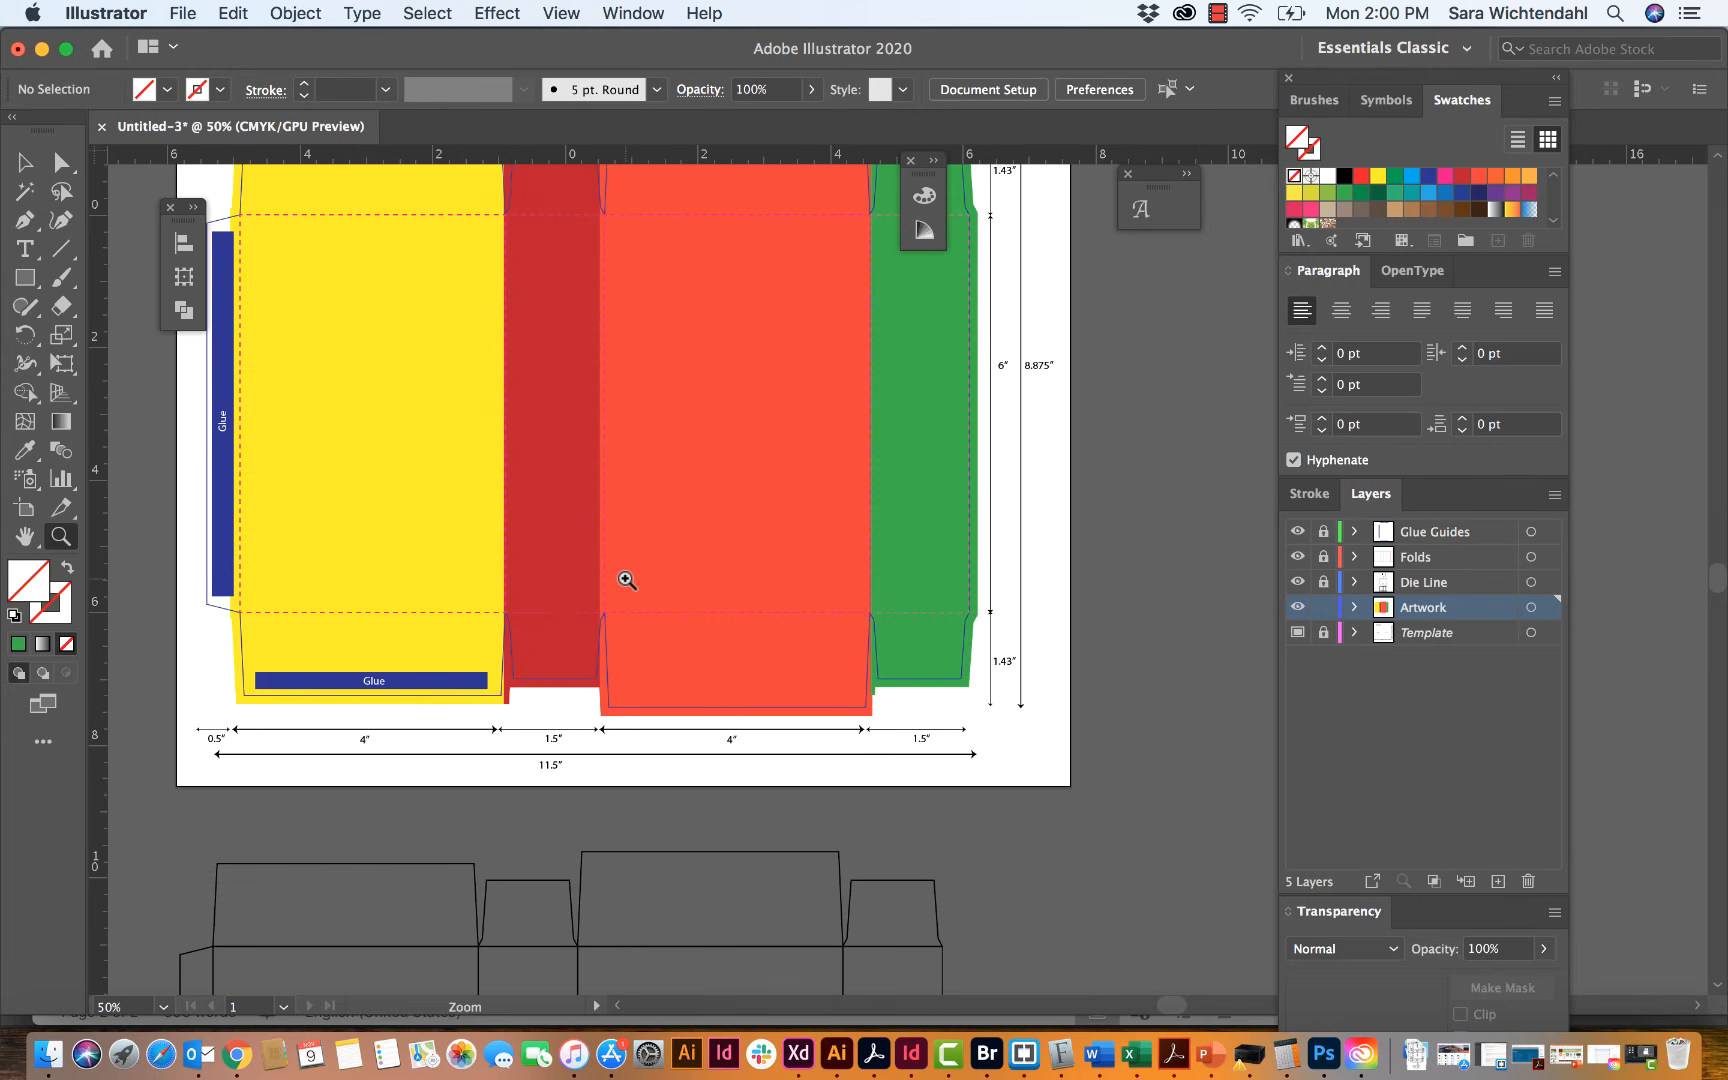
scroll(627, 580, "up", 8)
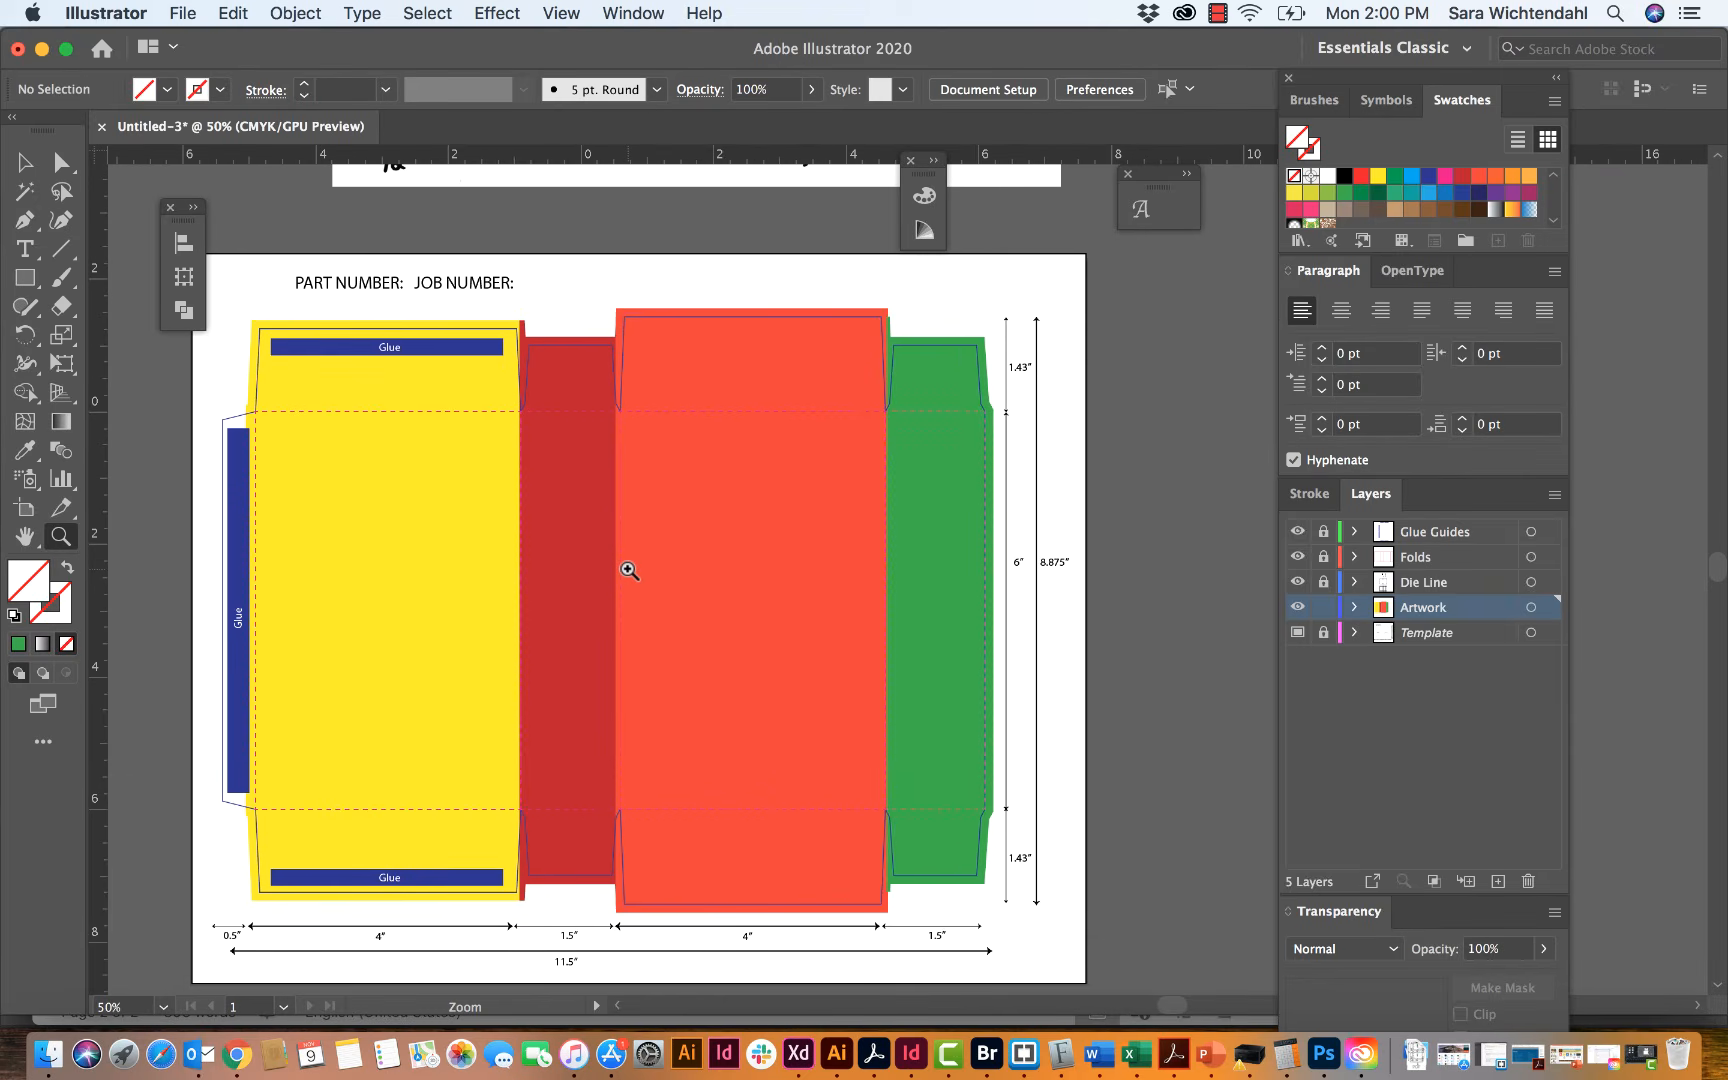